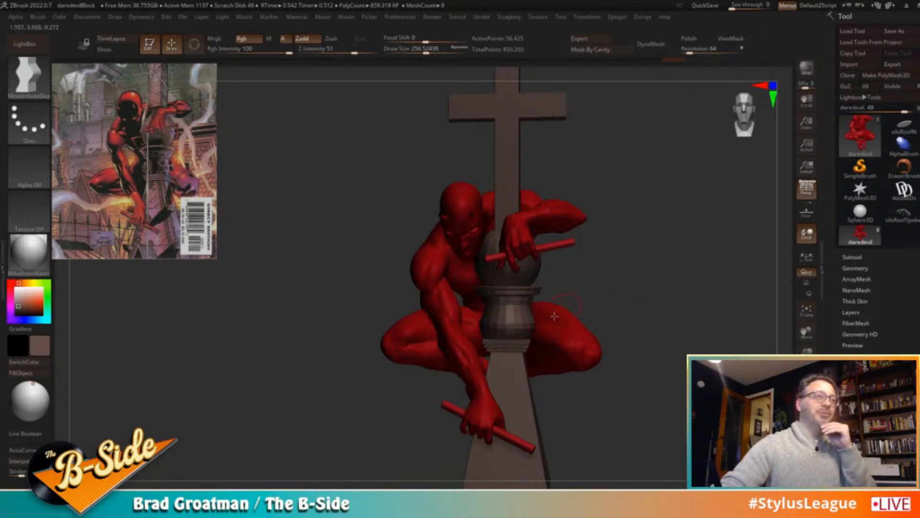
# Switch from the crouching figure to the siloRoofSpokes water tower and examine its roof and upper walls
pyautogui.moveTo(629, 302); pyautogui.dragTo(581, 294)
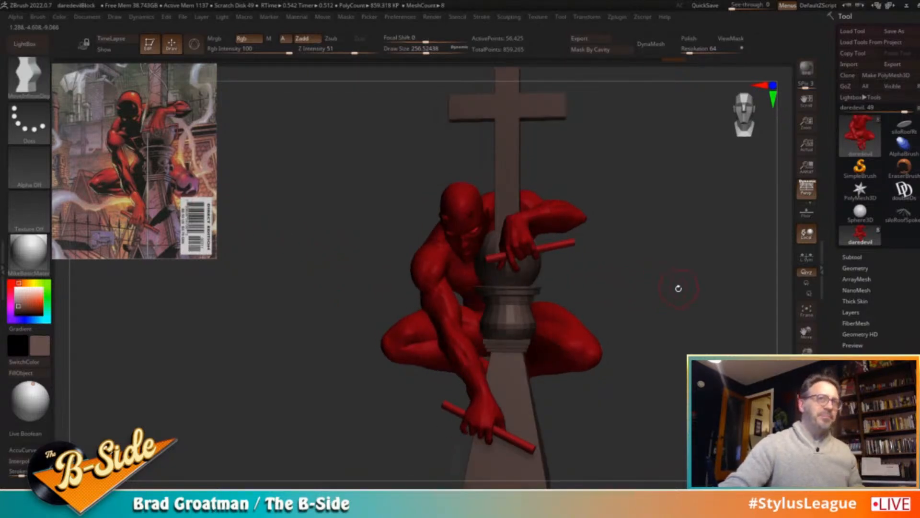
pyautogui.moveTo(676, 297)
pyautogui.keyDown('alt'); pyautogui.mouseDown()
pyautogui.moveTo(659, 291)
pyautogui.moveTo(678, 297)
pyautogui.mouseUp(); pyautogui.keyUp('alt')
pyautogui.click(898, 218)
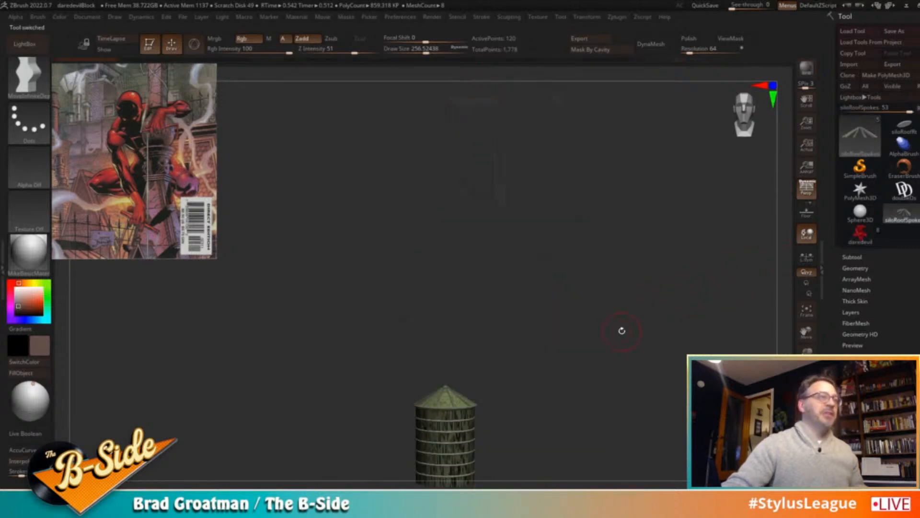
pyautogui.press('f')
pyautogui.moveTo(688, 262)
pyautogui.keyDown('alt'); pyautogui.mouseDown()
pyautogui.moveTo(634, 241)
pyautogui.moveTo(623, 255)
pyautogui.moveTo(637, 220)
pyautogui.moveTo(646, 271)
pyautogui.mouseUp(); pyautogui.keyUp('alt')
pyautogui.press('s')
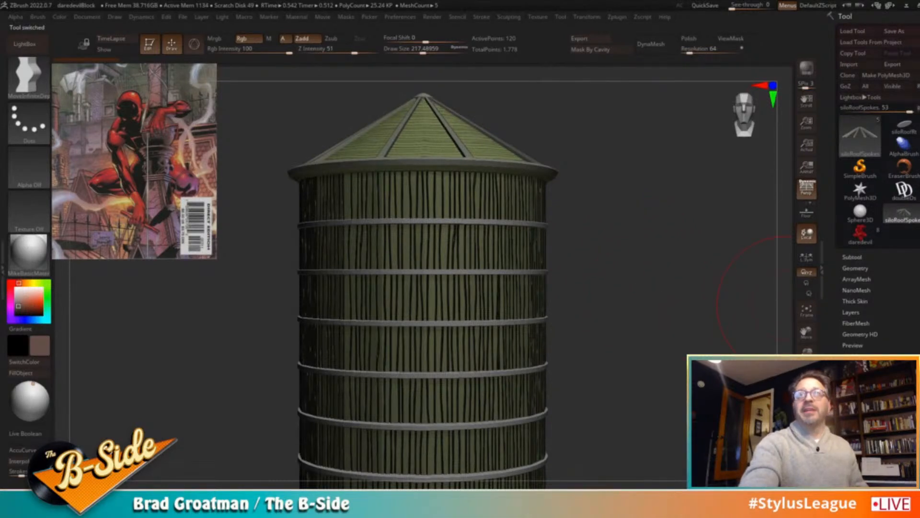
# Consult the full Daredevil comic cover reference and inspect the water tower from several angles
pyautogui.moveTo(919, 74); pyautogui.dragTo(481, 77)
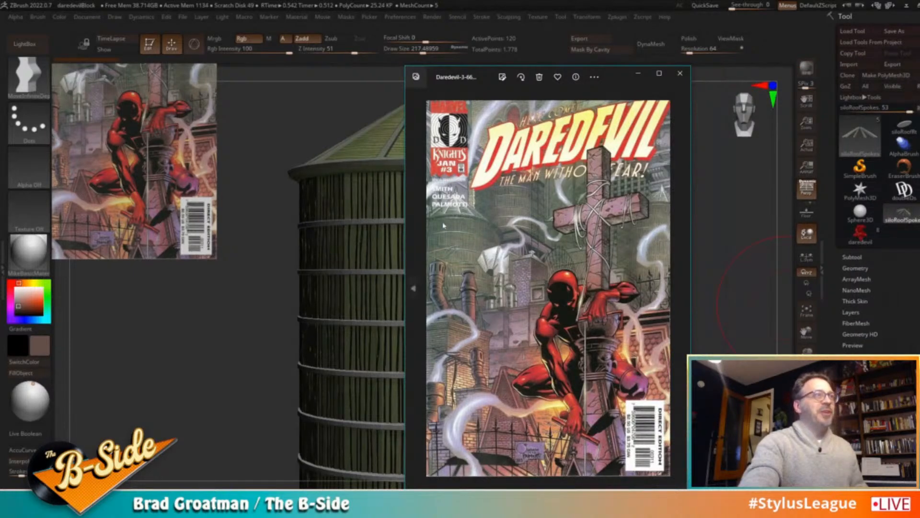
pyautogui.moveTo(613, 76); pyautogui.dragTo(919, 77)
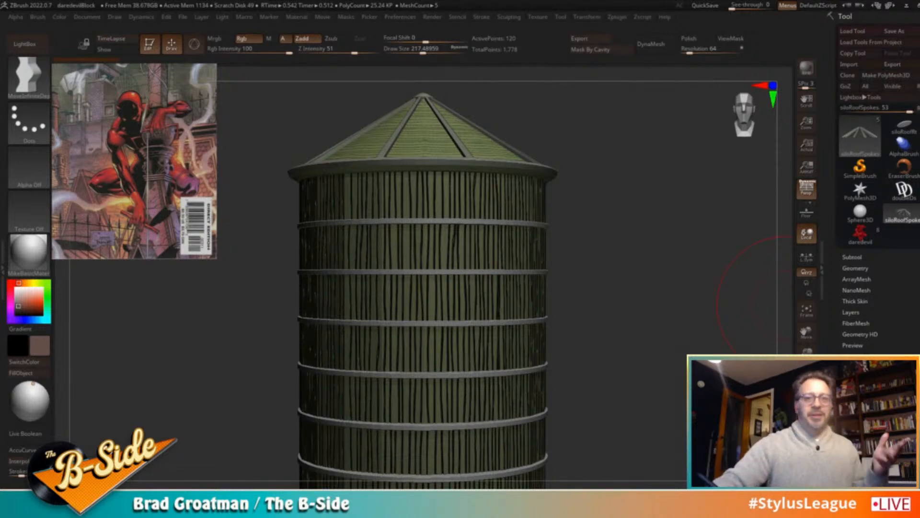
pyautogui.moveTo(654, 300); pyautogui.dragTo(489, 259)
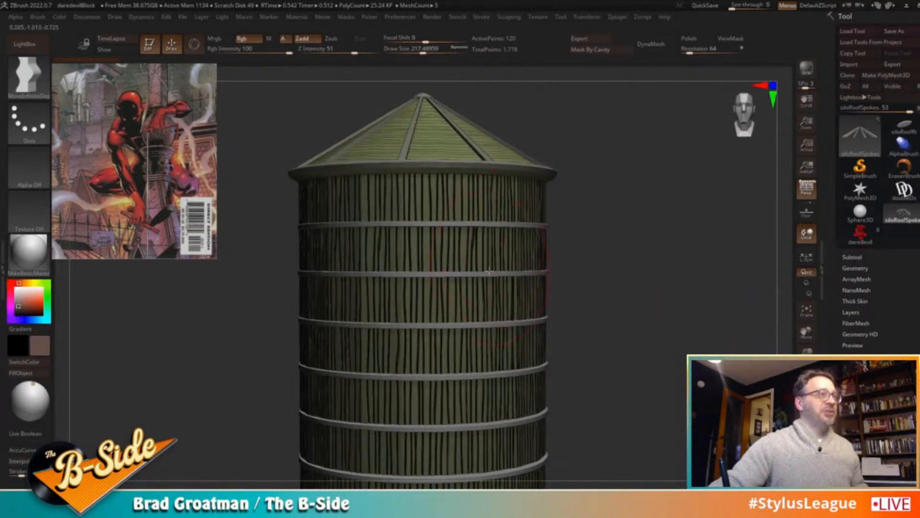
pyautogui.moveTo(614, 277); pyautogui.dragTo(518, 296)
pyautogui.keyDown('shift'); pyautogui.moveTo(528, 191); pyautogui.dragTo(642, 241); pyautogui.keyUp('shift')
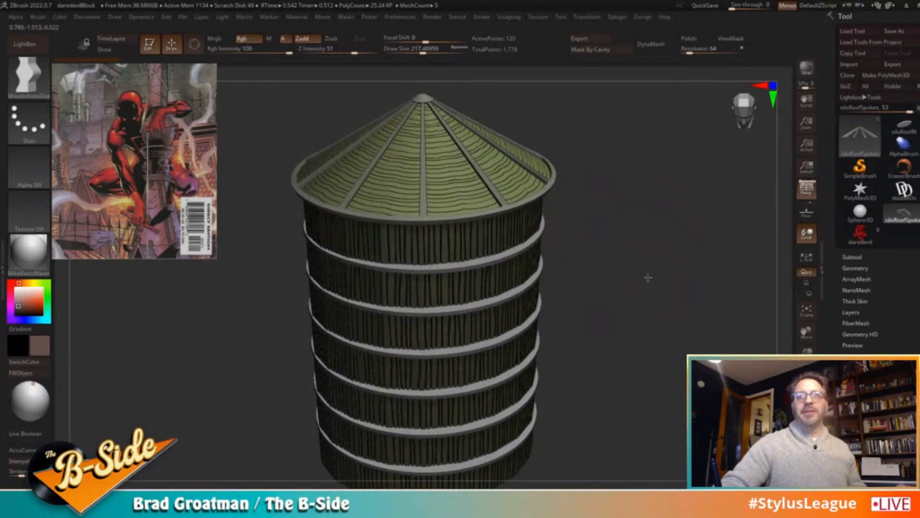
pyautogui.keyDown('shift'); pyautogui.moveTo(649, 281); pyautogui.dragTo(645, 280); pyautogui.keyUp('shift')
pyautogui.press('f')
pyautogui.moveTo(620, 331); pyautogui.dragTo(639, 345)
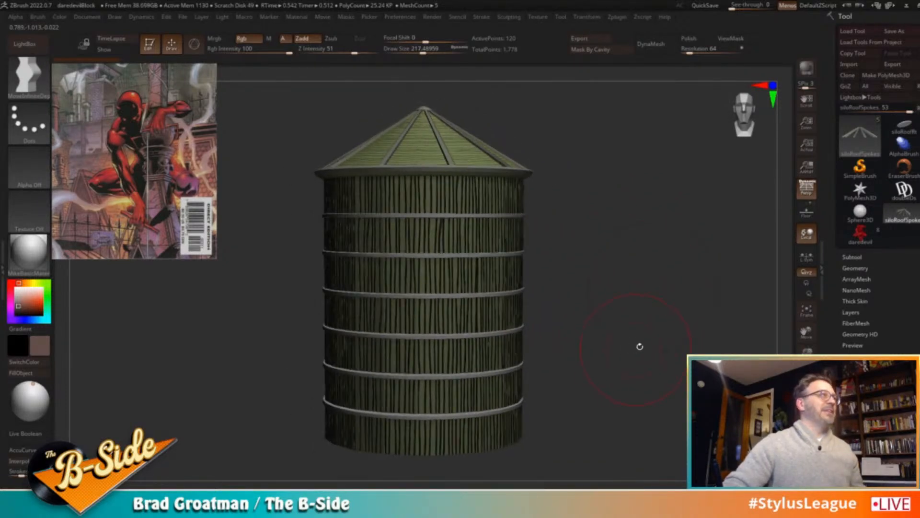
# Switch back to the daredevil tool and subdivide the figure's body by one level
pyautogui.click(864, 243)
pyautogui.press('f')
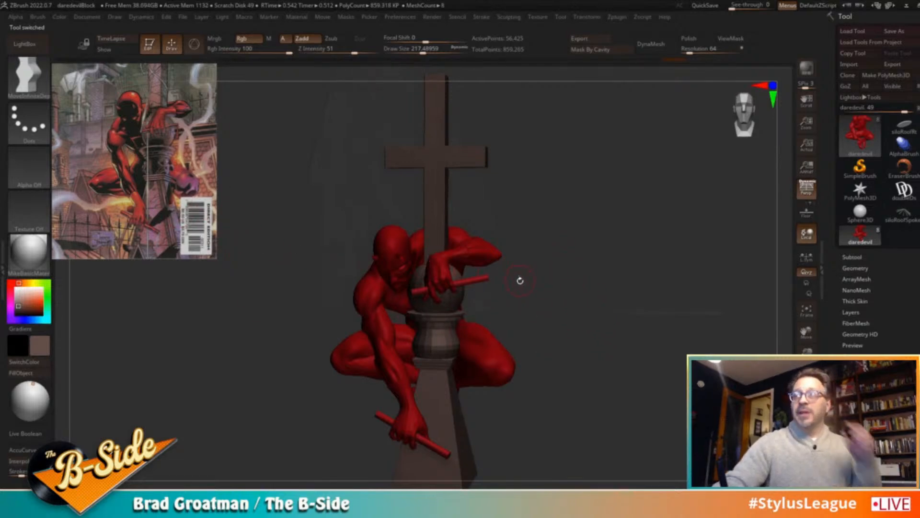
pyautogui.moveTo(582, 282); pyautogui.dragTo(600, 292)
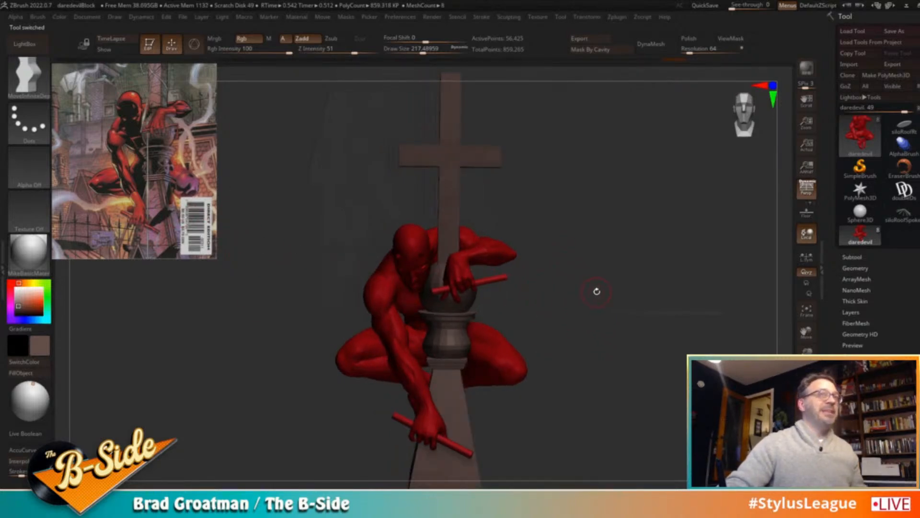
pyautogui.hotkey('ctrl', 'd')
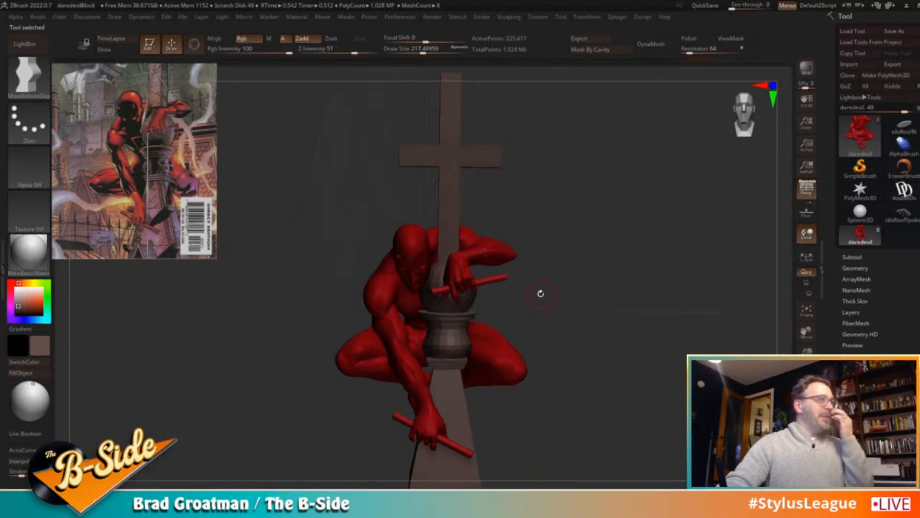
pyautogui.keyDown('alt'); pyautogui.moveTo(569, 293); pyautogui.dragTo(599, 318); pyautogui.keyUp('alt')
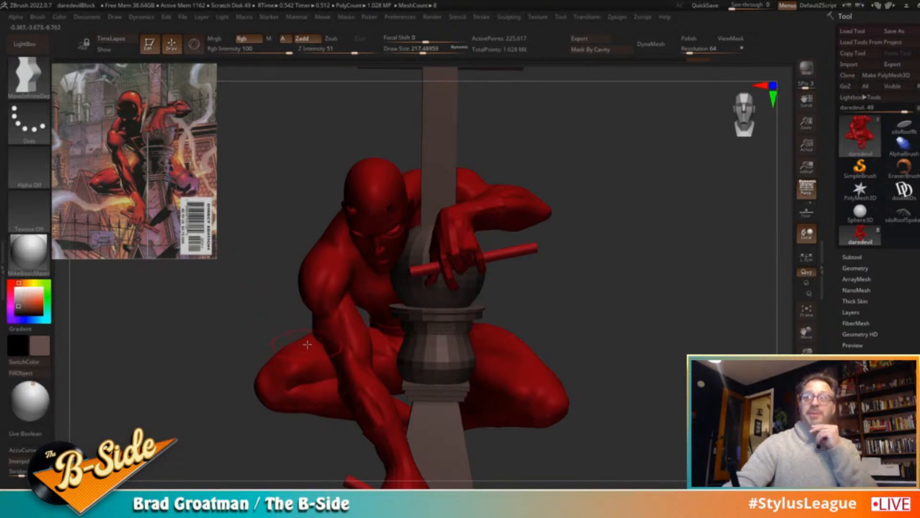
pyautogui.moveTo(587, 290); pyautogui.dragTo(771, 276)
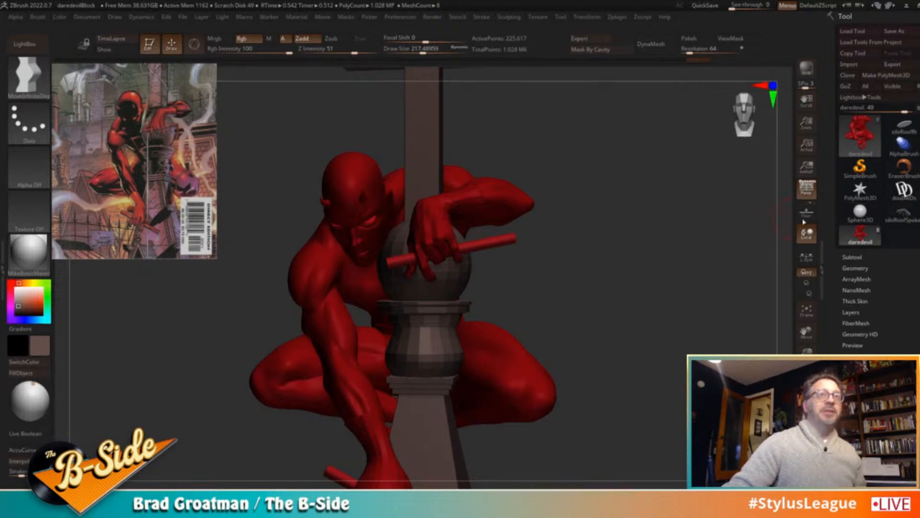
# Append the doubleDs emblem as a subtool of the figure and fill it with the costume's red
pyautogui.click(851, 256)
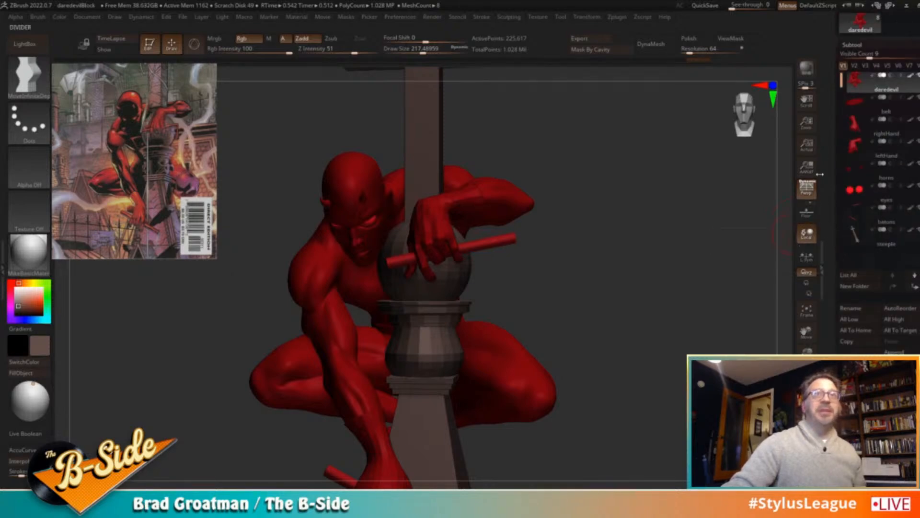
pyautogui.click(896, 352)
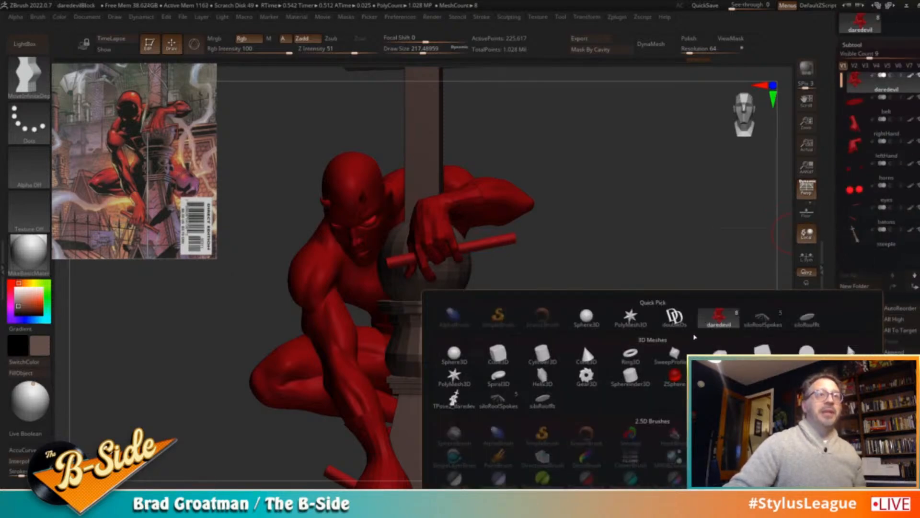
pyautogui.click(688, 320)
pyautogui.press('f')
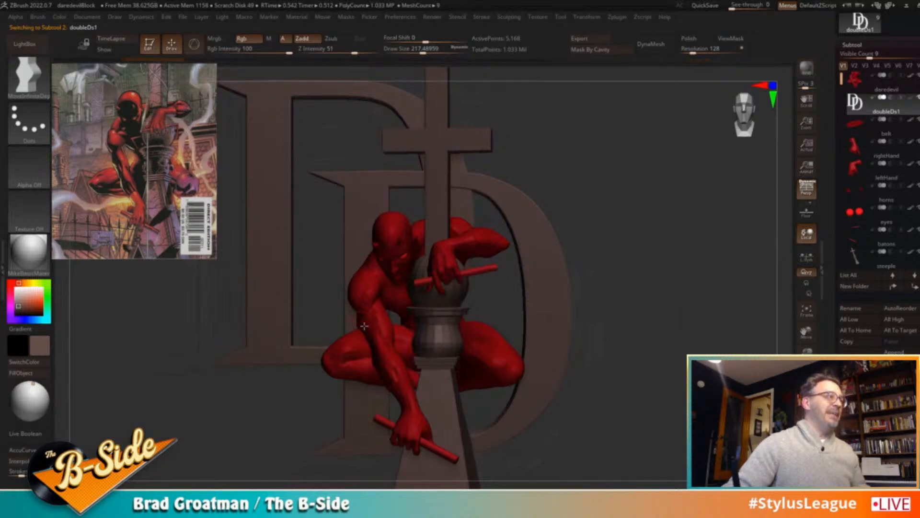
pyautogui.press('r')
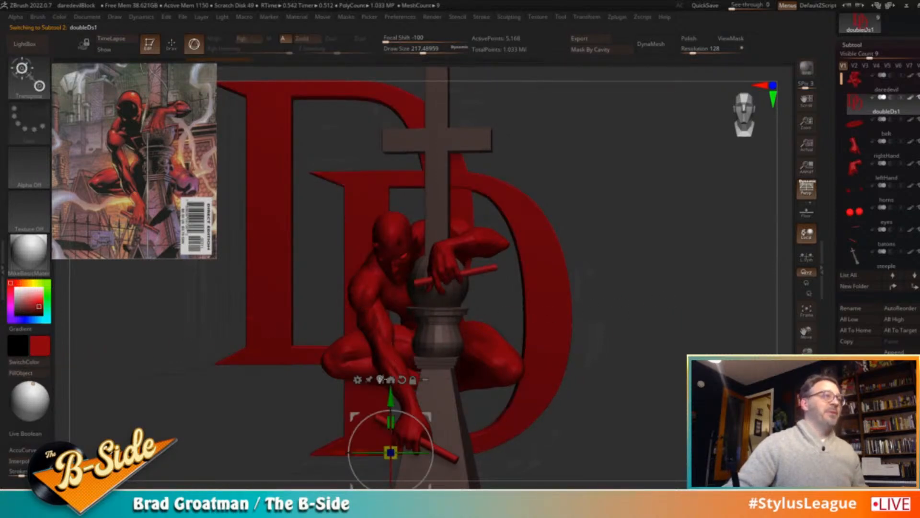
# Center the transform gizmo on the emblem and isolate the emblem and body, with perspective turned off
pyautogui.click(383, 379)
pyautogui.keyDown('alt'); pyautogui.moveTo(617, 333); pyautogui.dragTo(618, 287); pyautogui.keyUp('alt')
pyautogui.click(807, 190)
pyautogui.moveTo(432, 233); pyautogui.dragTo(657, 234)
pyautogui.click(919, 97)
pyautogui.click(919, 75)
# Scale the doubleDs emblem down to chest size and move it directly in front of the figure's chest
pyautogui.keyDown('shift'); pyautogui.moveTo(779, 159); pyautogui.dragTo(731, 226); pyautogui.keyUp('shift')
pyautogui.moveTo(618, 271); pyautogui.dragTo(446, 218)
pyautogui.keyDown('alt'); pyautogui.moveTo(374, 253); pyautogui.dragTo(294, 297); pyautogui.keyUp('alt')
pyautogui.moveTo(519, 242); pyautogui.dragTo(487, 237)
pyautogui.moveTo(479, 201); pyautogui.dragTo(559, 247)
pyautogui.moveTo(455, 275); pyautogui.dragTo(674, 294)
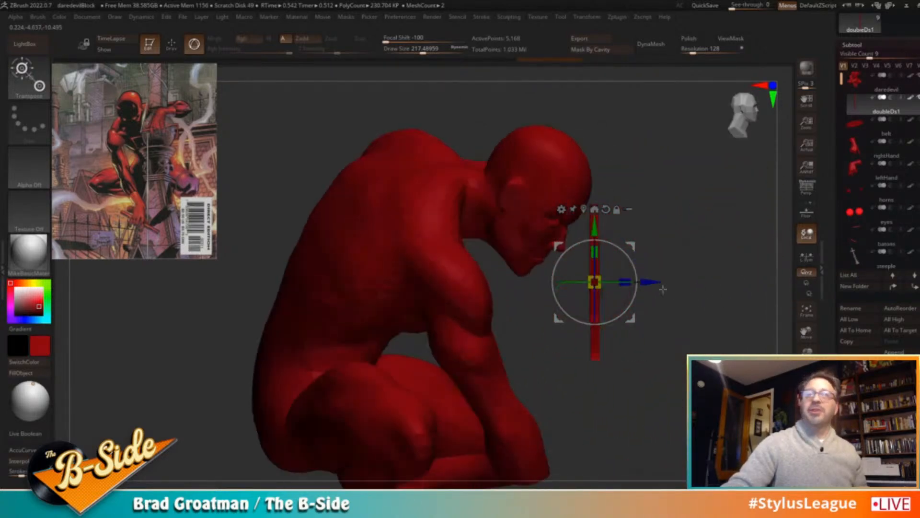
pyautogui.moveTo(631, 246); pyautogui.dragTo(491, 275)
pyautogui.moveTo(684, 267)
pyautogui.mouseDown()
pyautogui.moveTo(613, 272)
pyautogui.moveTo(691, 265)
pyautogui.moveTo(703, 280)
pyautogui.moveTo(698, 260)
pyautogui.mouseUp()
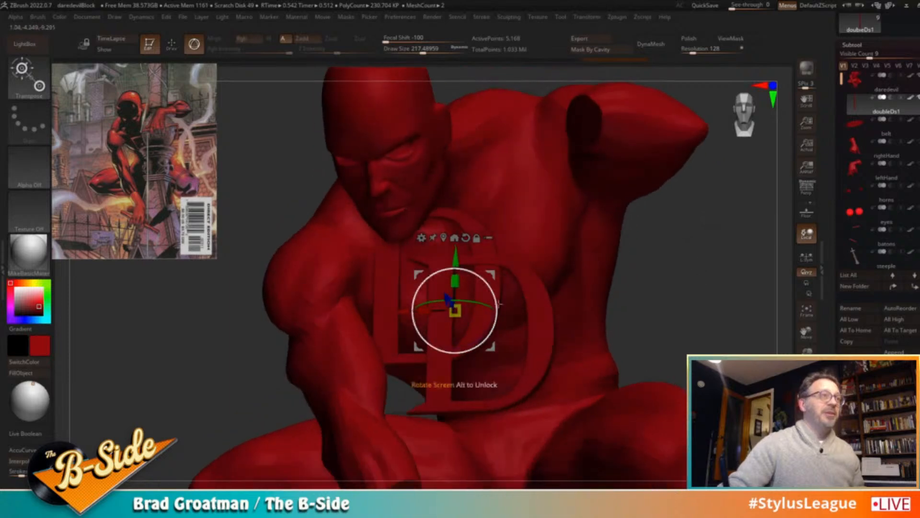
# Rotate the emblem to match the tilt of the torso and shift it onto the middle of the chest
pyautogui.moveTo(497, 306); pyautogui.dragTo(491, 288)
pyautogui.moveTo(468, 328); pyautogui.dragTo(484, 349)
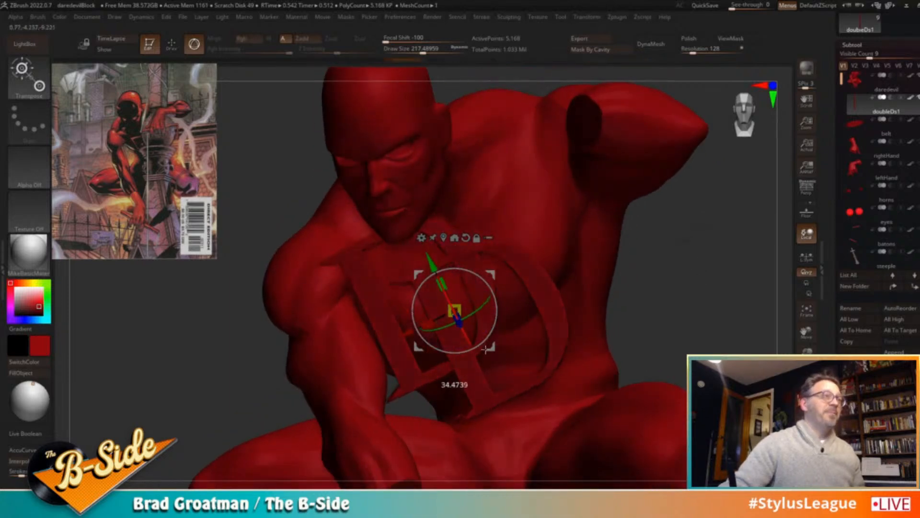
pyautogui.moveTo(492, 275); pyautogui.dragTo(526, 267)
pyautogui.moveTo(674, 251); pyautogui.dragTo(738, 254)
pyautogui.moveTo(639, 274); pyautogui.dragTo(738, 285)
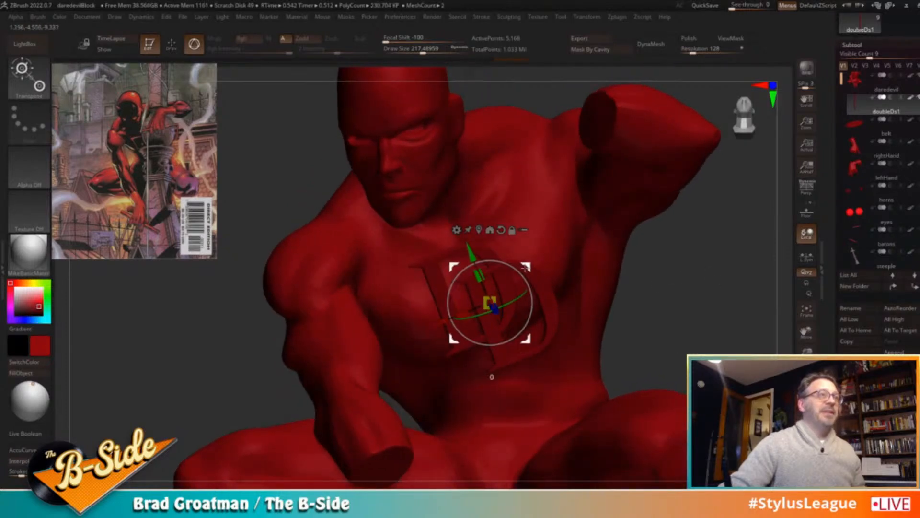
pyautogui.moveTo(526, 268); pyautogui.dragTo(518, 269)
# Fine-tune the emblem's position, size and rotation until it sits just against the chest surface
pyautogui.moveTo(696, 256); pyautogui.dragTo(689, 295)
pyautogui.moveTo(534, 317); pyautogui.dragTo(516, 312)
pyautogui.moveTo(633, 285); pyautogui.dragTo(542, 282)
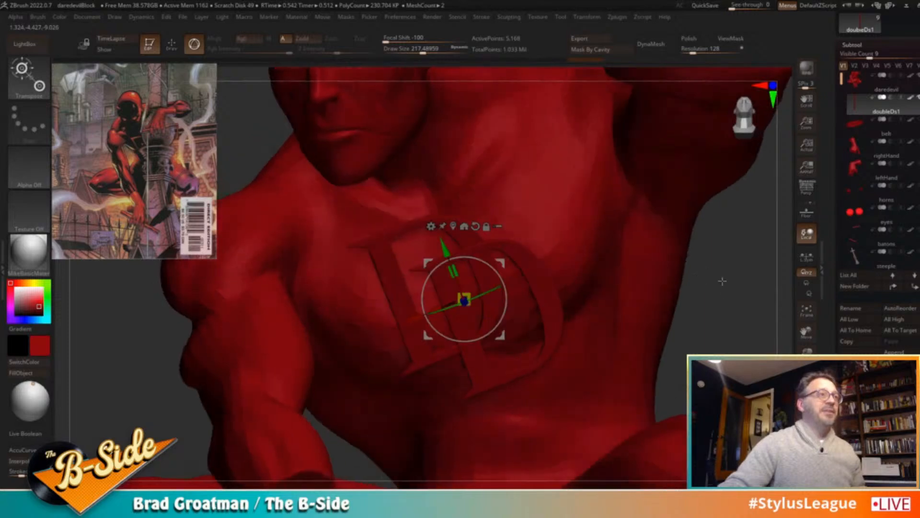
pyautogui.moveTo(460, 265); pyautogui.dragTo(500, 278)
pyautogui.keyDown('alt'); pyautogui.moveTo(713, 287); pyautogui.dragTo(691, 314); pyautogui.keyUp('alt')
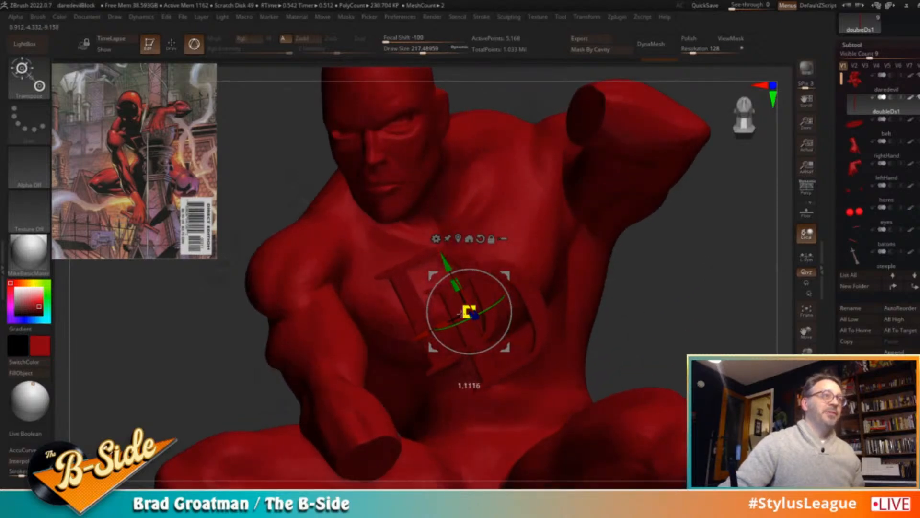
pyautogui.moveTo(663, 322); pyautogui.dragTo(600, 331)
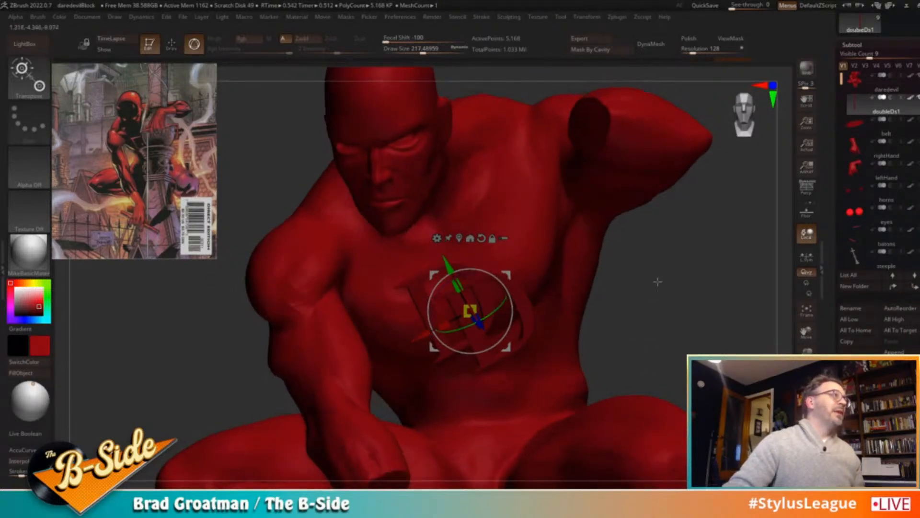
pyautogui.moveTo(657, 286); pyautogui.dragTo(641, 285)
pyautogui.moveTo(470, 311); pyautogui.dragTo(467, 311)
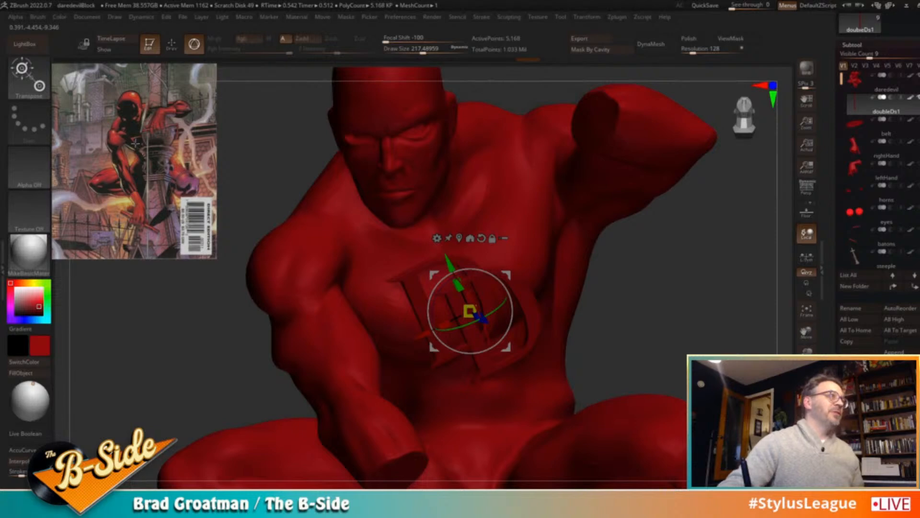
pyautogui.moveTo(670, 298); pyautogui.dragTo(600, 286)
# Conform the emblem to the chest muscles with the MatchMaker brush
pyautogui.press('q')
pyautogui.moveTo(676, 301); pyautogui.dragTo(703, 296)
pyautogui.press('b')
pyautogui.press('m')
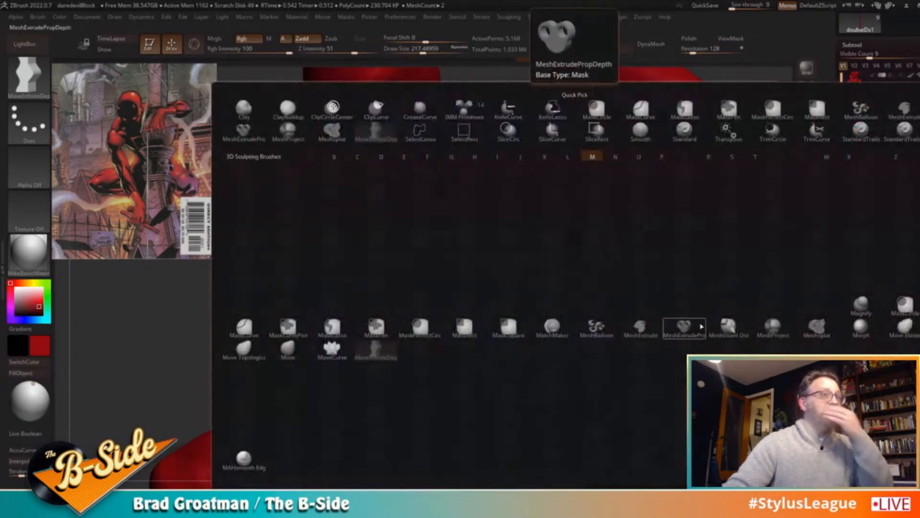
pyautogui.click(552, 328)
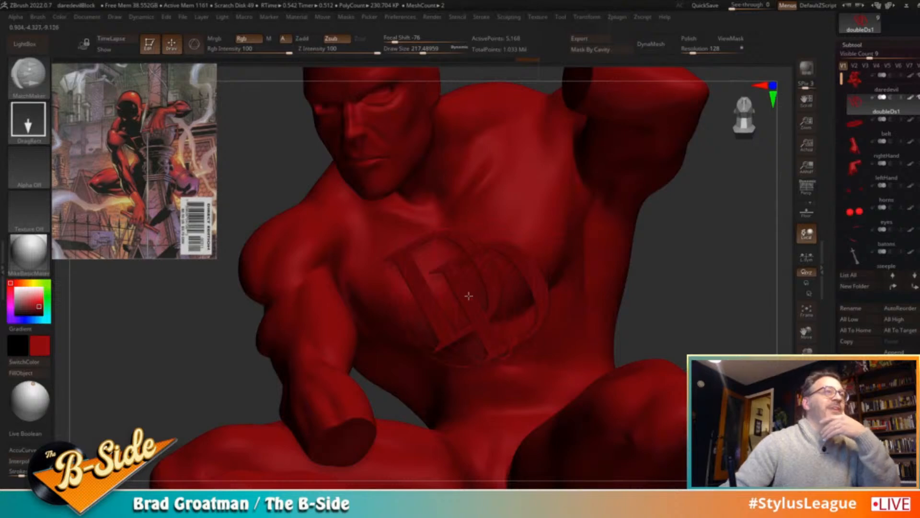
pyautogui.moveTo(503, 291); pyautogui.dragTo(621, 281)
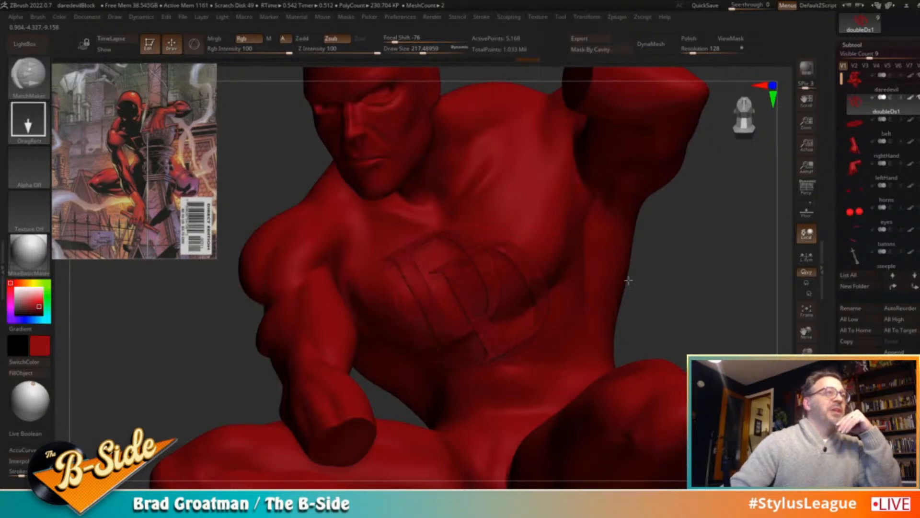
# Nudge the conformed emblem slightly with the gizmo to correct its placement on the chest
pyautogui.moveTo(705, 283); pyautogui.dragTo(608, 292)
pyautogui.press('w')
pyautogui.moveTo(505, 299); pyautogui.dragTo(496, 297)
pyautogui.moveTo(642, 273)
pyautogui.mouseDown()
pyautogui.moveTo(563, 257)
pyautogui.moveTo(565, 247)
pyautogui.mouseUp()
# Reshape the emblem with the Move brush so its letters follow the curvature of the chest
pyautogui.press('q')
pyautogui.press('b')
pyautogui.press('m')
pyautogui.press('v')
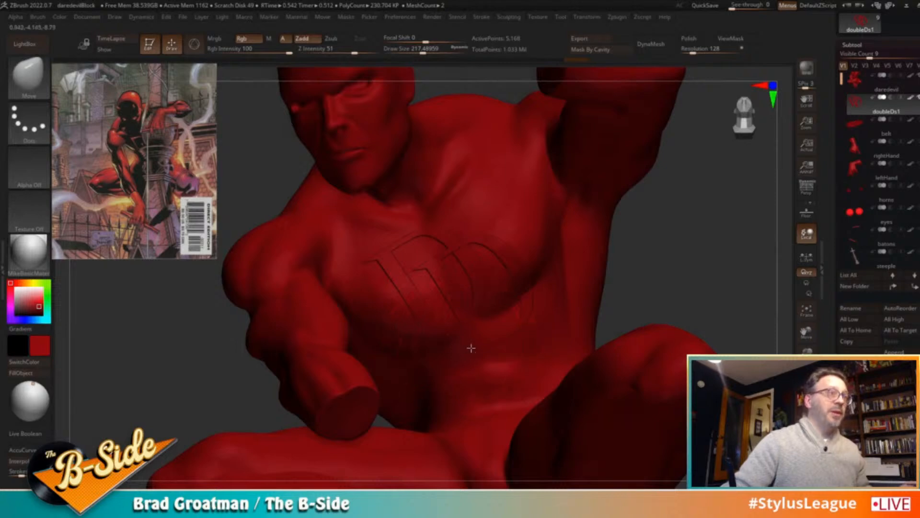
pyautogui.moveTo(656, 281); pyautogui.dragTo(475, 242)
pyautogui.moveTo(419, 239); pyautogui.dragTo(649, 204)
pyautogui.moveTo(650, 224)
pyautogui.mouseDown()
pyautogui.moveTo(638, 224)
pyautogui.moveTo(704, 189)
pyautogui.moveTo(681, 226)
pyautogui.moveTo(562, 293)
pyautogui.mouseUp()
pyautogui.press('f')
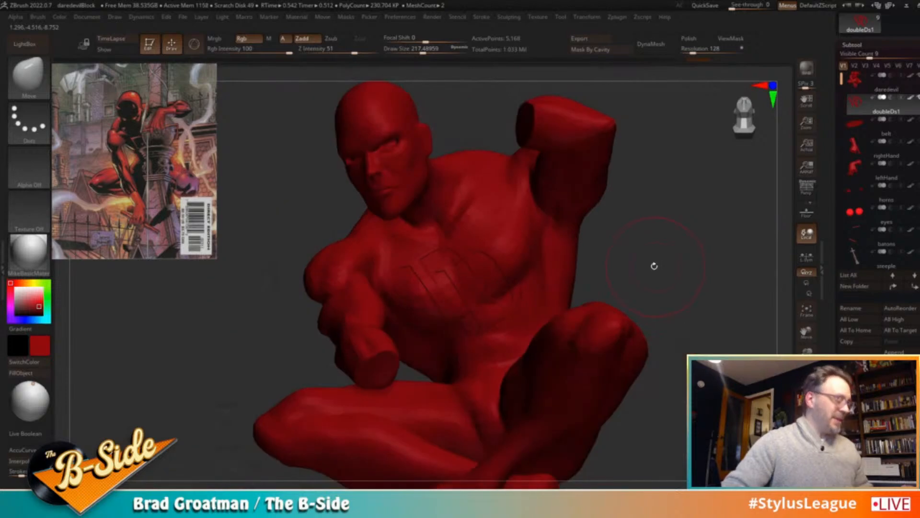
# Turn on dynamic subdivision for the emblem and show all the subtools again
pyautogui.press('d')
pyautogui.click(528, 173)
pyautogui.moveTo(646, 217); pyautogui.dragTo(671, 262)
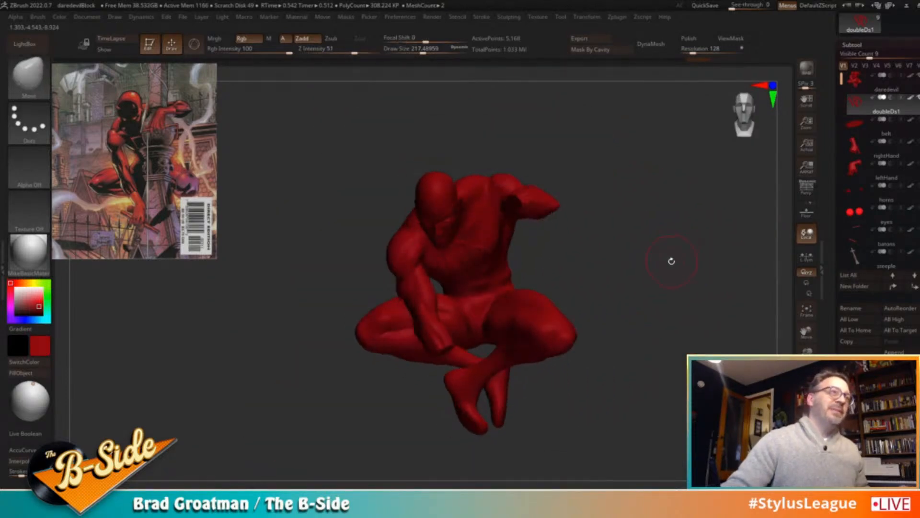
pyautogui.keyDown('shift'); pyautogui.click(910, 99); pyautogui.keyUp('shift')
pyautogui.keyDown('shift'); pyautogui.click(909, 99); pyautogui.keyUp('shift')
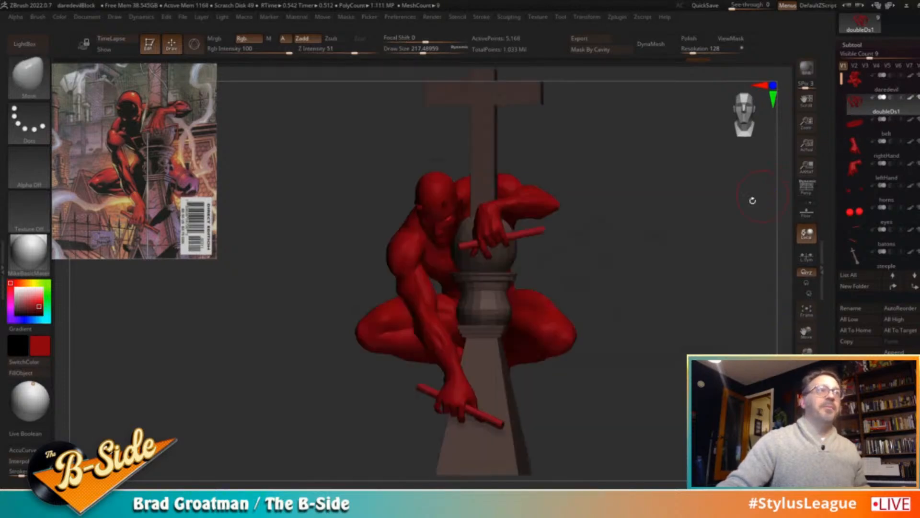
pyautogui.moveTo(671, 242); pyautogui.dragTo(658, 278)
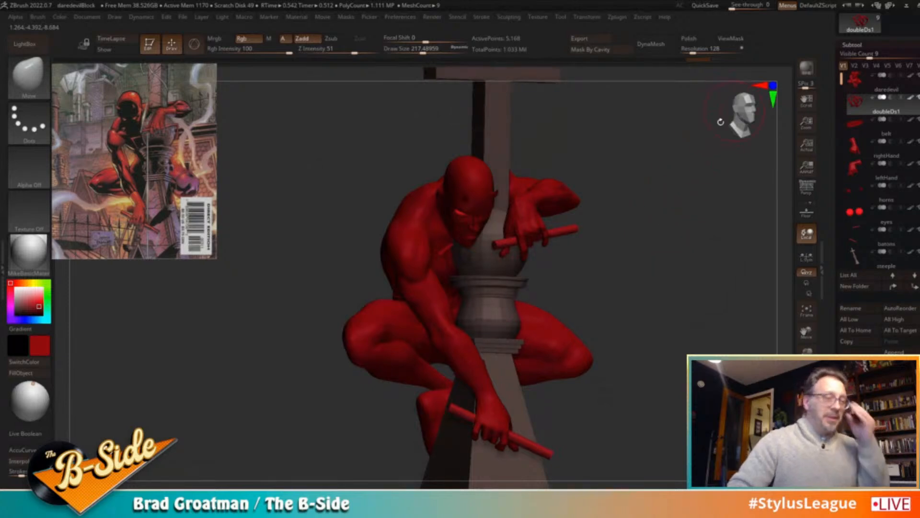
pyautogui.moveTo(629, 236)
pyautogui.mouseDown()
pyautogui.moveTo(680, 268)
pyautogui.moveTo(653, 286)
pyautogui.moveTo(661, 267)
pyautogui.moveTo(691, 257)
pyautogui.moveTo(684, 239)
pyautogui.moveTo(713, 273)
pyautogui.moveTo(649, 287)
pyautogui.moveTo(666, 279)
pyautogui.mouseUp()
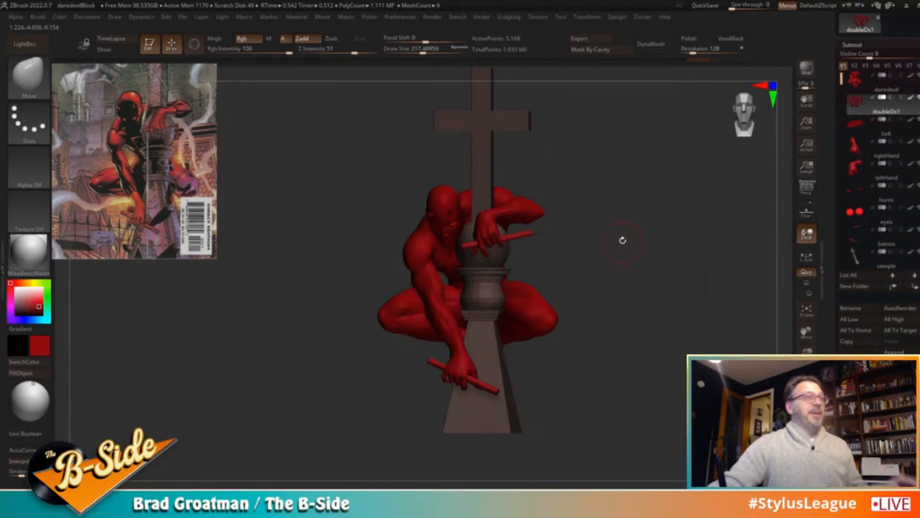
pyautogui.moveTo(611, 255); pyautogui.dragTo(684, 267)
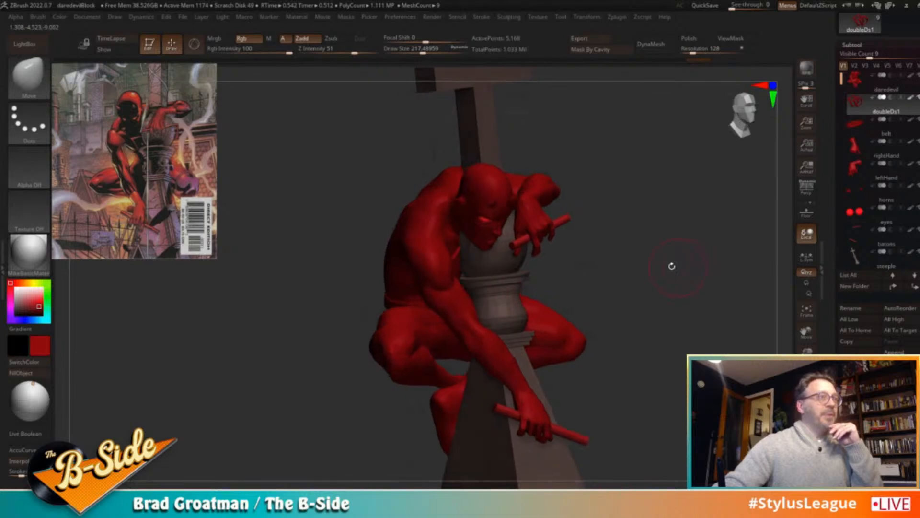
# Rename the chest emblem's subtool as doubleDs
pyautogui.moveTo(632, 247); pyautogui.dragTo(513, 265)
pyautogui.moveTo(622, 249); pyautogui.dragTo(604, 261)
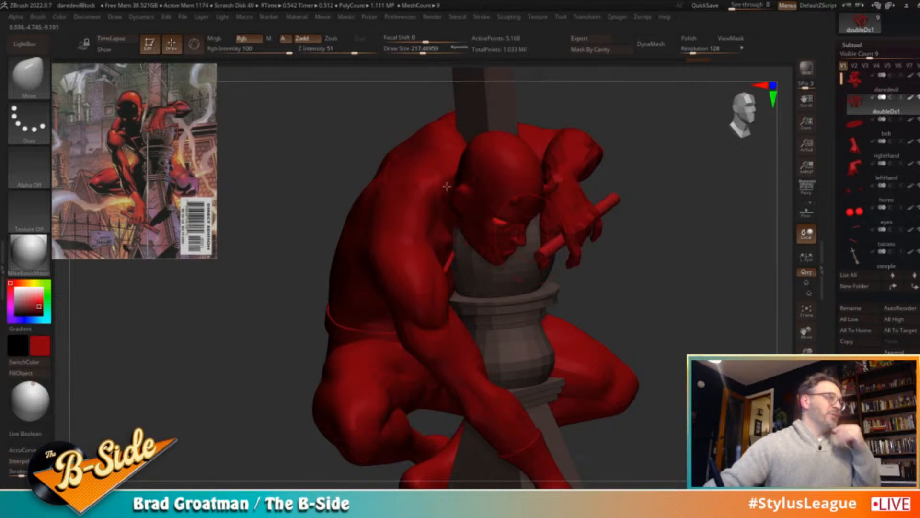
pyautogui.moveTo(618, 245); pyautogui.dragTo(669, 252)
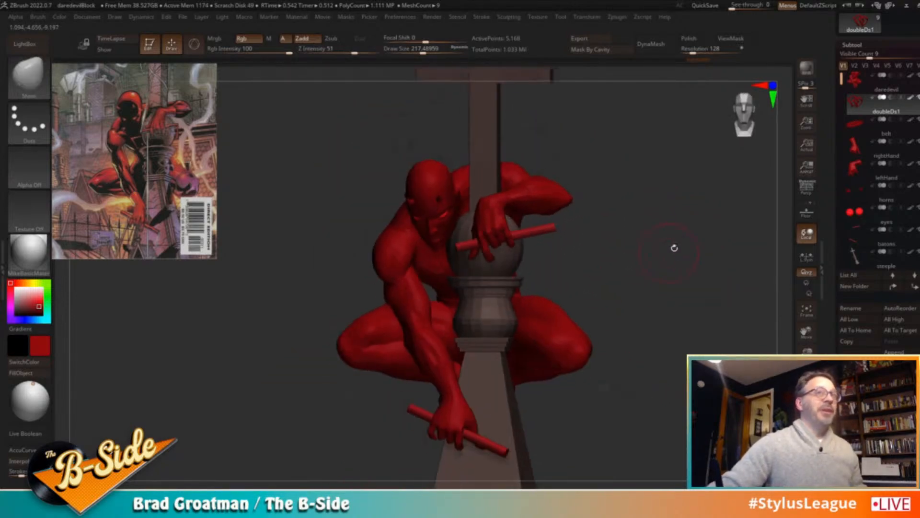
pyautogui.click(874, 107)
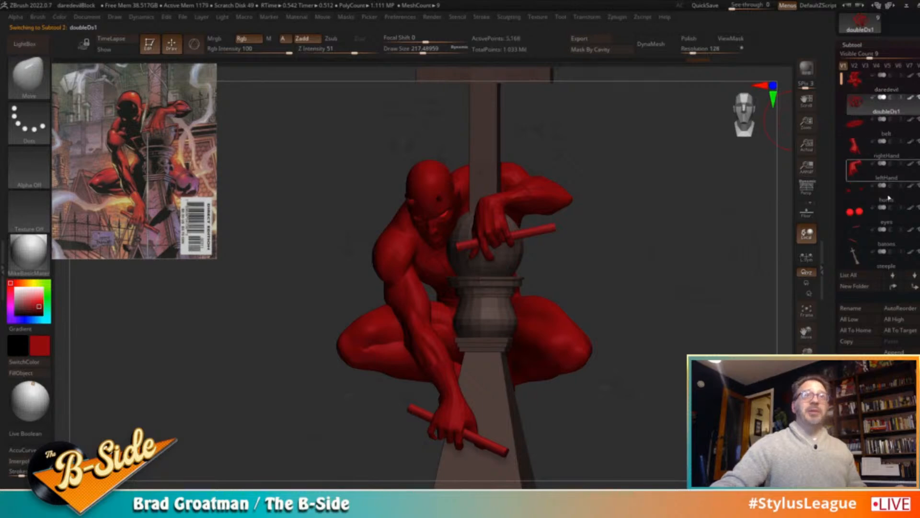
pyautogui.click(852, 306)
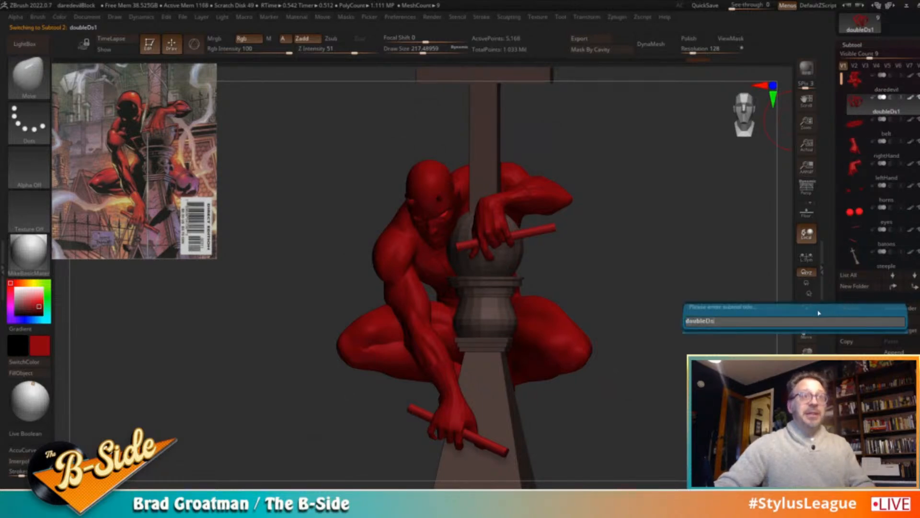
pyautogui.press('Return')
# Examine the crouching figure and its belt from several angles against the comic cover reference
pyautogui.click(882, 91)
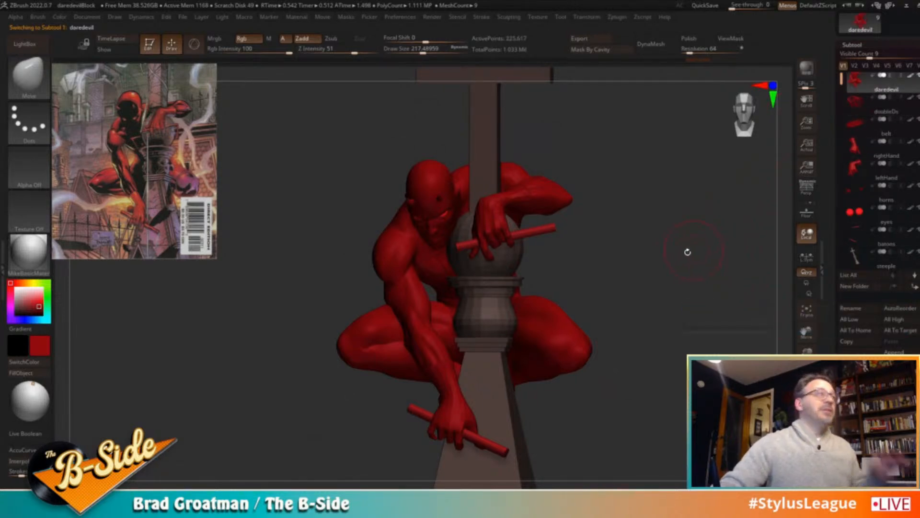
pyautogui.moveTo(669, 307)
pyautogui.keyDown('alt'); pyautogui.mouseDown()
pyautogui.moveTo(663, 277)
pyautogui.moveTo(669, 303)
pyautogui.mouseUp(); pyautogui.keyUp('alt')
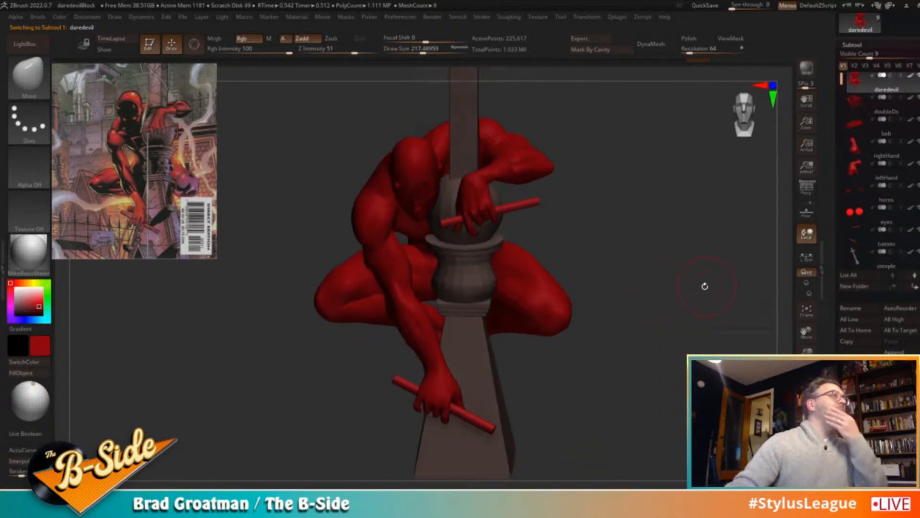
pyautogui.moveTo(612, 243); pyautogui.dragTo(655, 254)
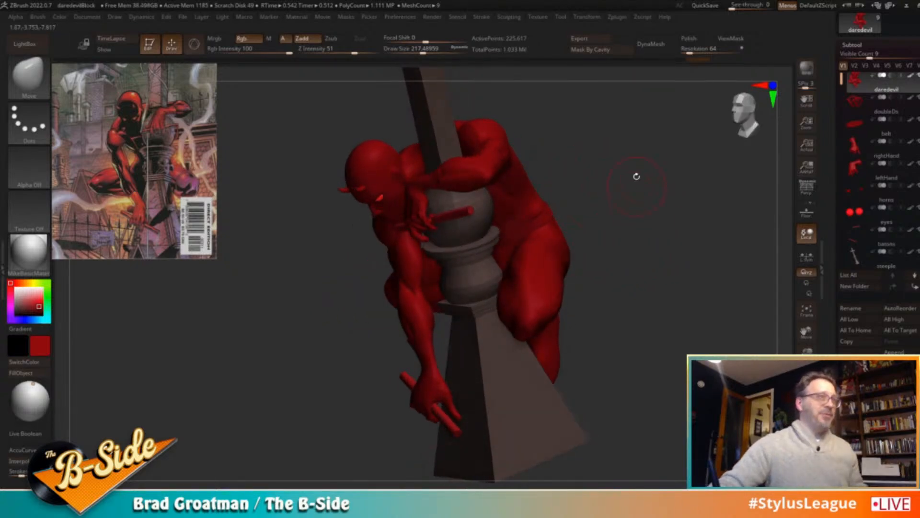
pyautogui.moveTo(675, 210); pyautogui.dragTo(671, 258)
pyautogui.moveTo(686, 223); pyautogui.dragTo(666, 233)
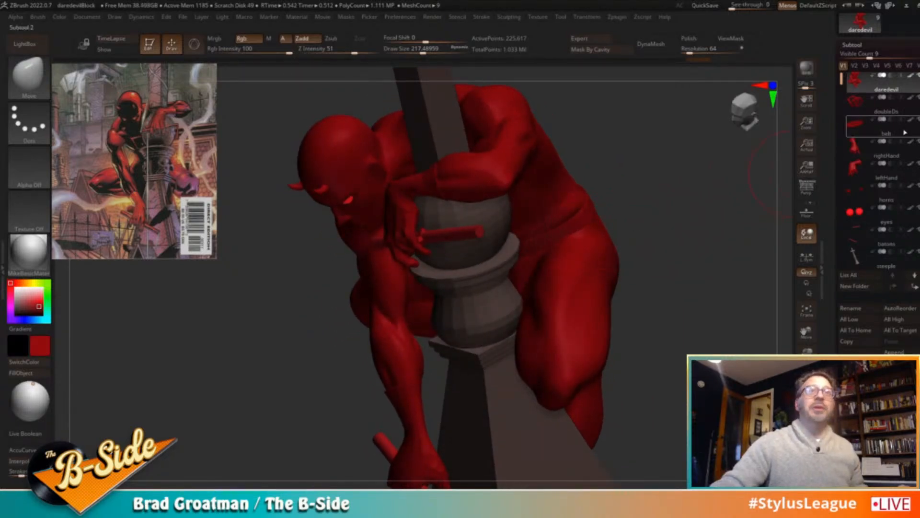
pyautogui.click(916, 130)
pyautogui.moveTo(682, 221); pyautogui.dragTo(726, 242)
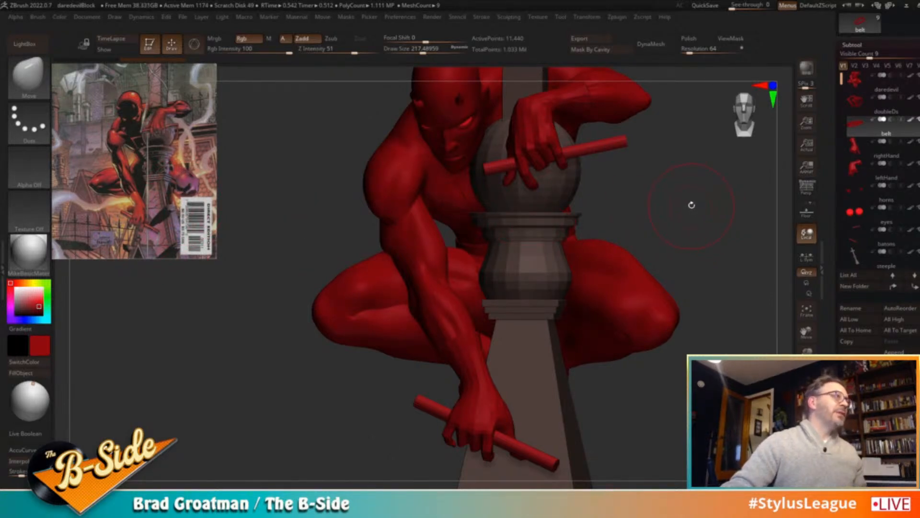
pyautogui.moveTo(674, 211)
pyautogui.mouseDown()
pyautogui.moveTo(686, 218)
pyautogui.moveTo(668, 228)
pyautogui.moveTo(661, 221)
pyautogui.moveTo(704, 236)
pyautogui.moveTo(643, 255)
pyautogui.mouseUp()
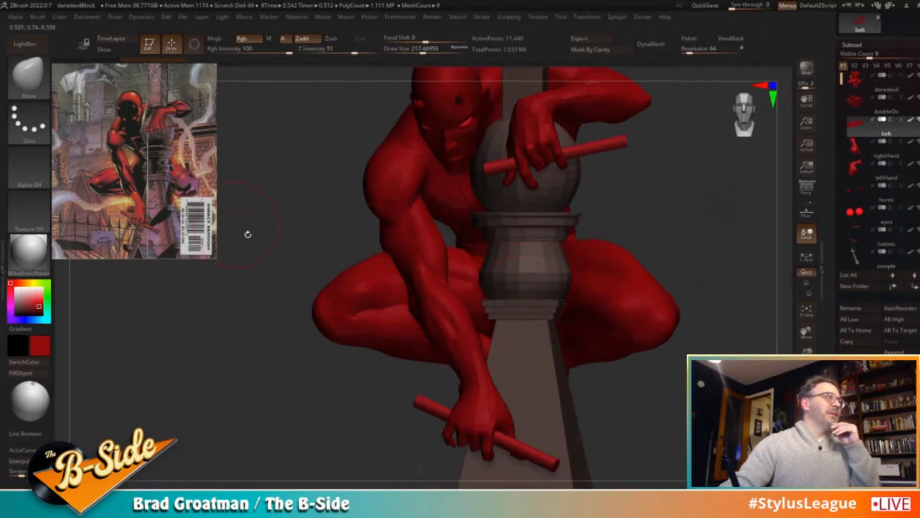
pyautogui.moveTo(699, 234); pyautogui.dragTo(672, 246)
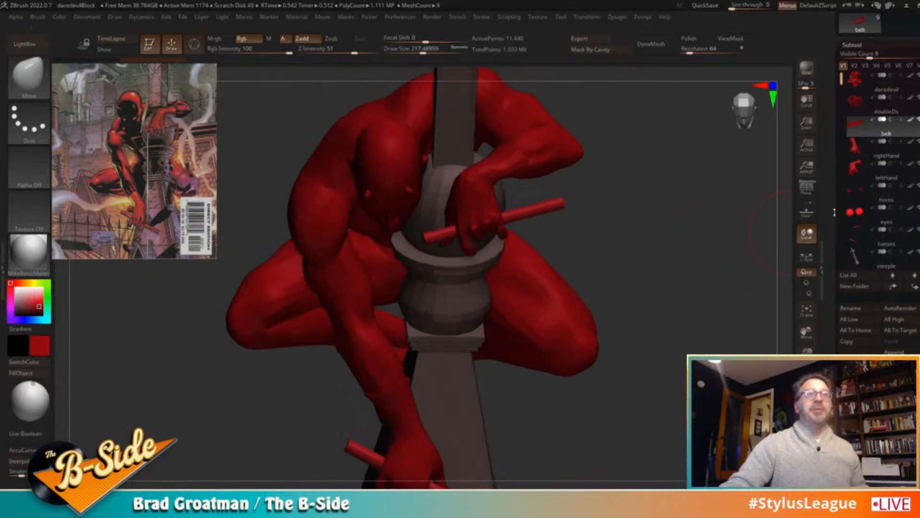
# Duplicate the daredevil subtool and isolate the thigh polygroup on the copy with polyframe and solo view on
pyautogui.click(864, 82)
pyautogui.moveTo(764, 201); pyautogui.dragTo(781, 336)
pyautogui.hotkey('shift', 'f')
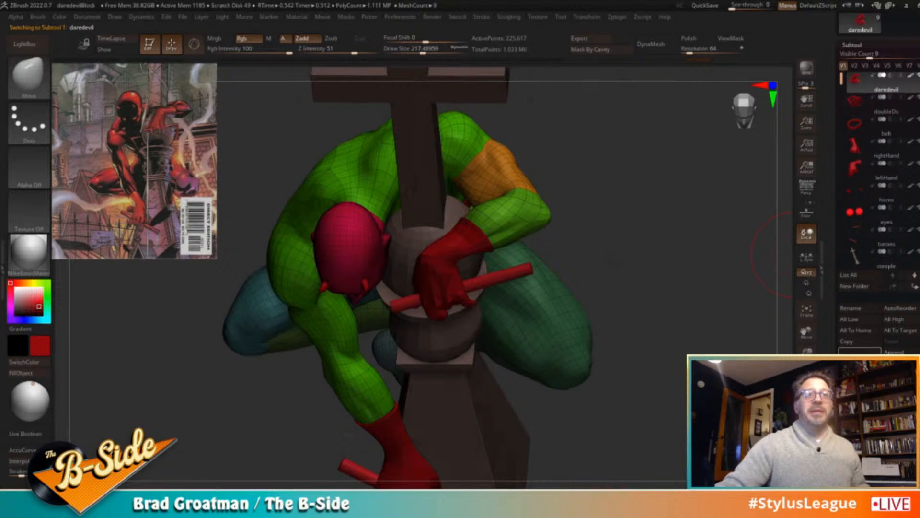
pyautogui.click(859, 351)
pyautogui.click(807, 446)
pyautogui.moveTo(704, 350); pyautogui.dragTo(571, 334)
pyautogui.keyDown('ctrl'); pyautogui.keyDown('shift'); pyautogui.click(511, 312); pyautogui.keyUp('shift'); pyautogui.keyUp('ctrl')
pyautogui.moveTo(641, 294); pyautogui.dragTo(671, 323)
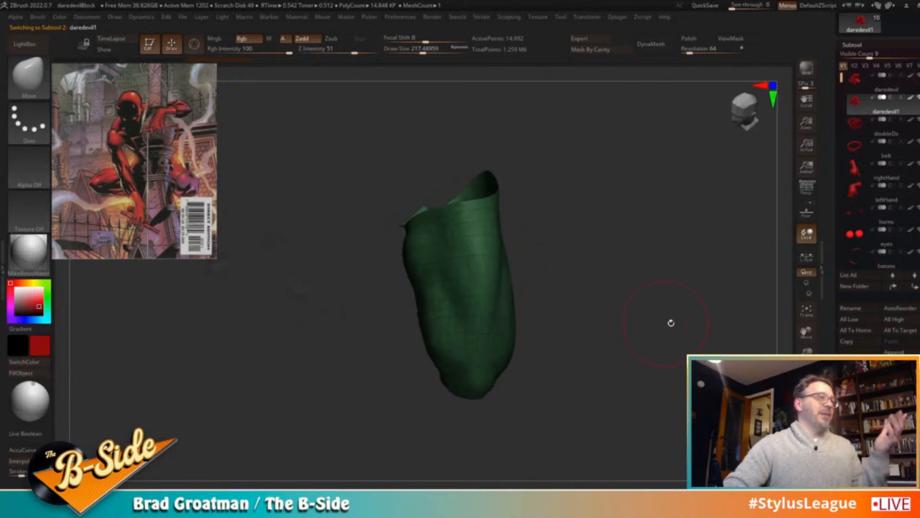
# Drop the duplicated thigh to a lower subdivision level and delete its other subdivision levels
pyautogui.click(853, 45)
pyautogui.moveTo(691, 190); pyautogui.dragTo(684, 196)
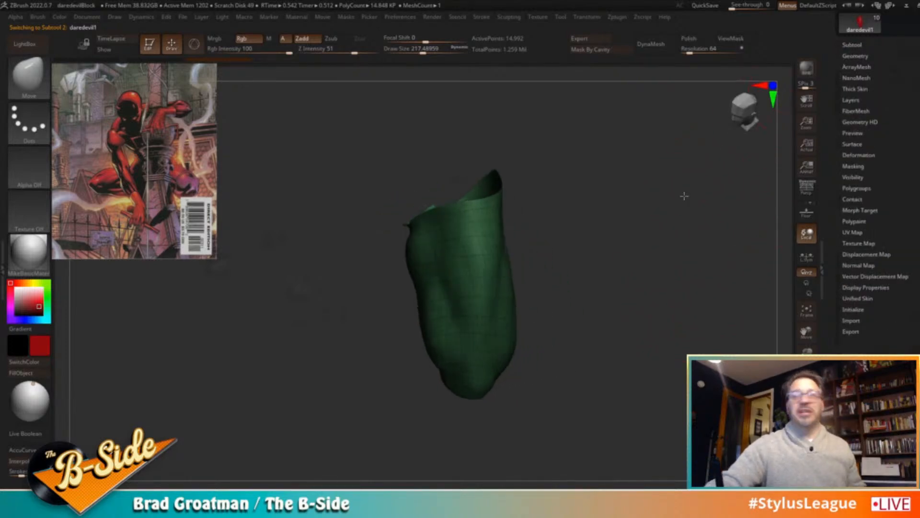
pyautogui.click(856, 56)
pyautogui.click(867, 78)
pyautogui.click(863, 88)
pyautogui.click(897, 88)
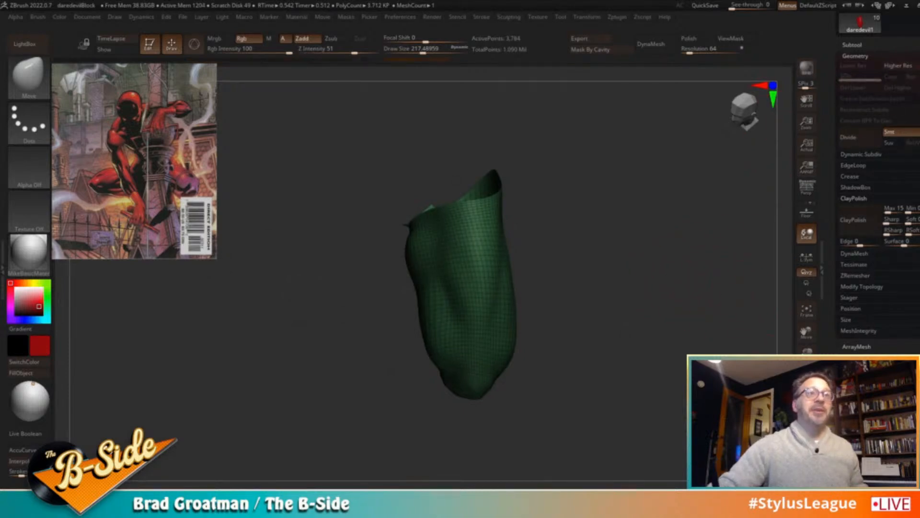
# Switch to the ZModeler brush for the isolated thigh and reduce the draw size to about 35
pyautogui.press('2')
pyautogui.click(648, 306)
pyautogui.moveTo(596, 298)
pyautogui.mouseDown()
pyautogui.moveTo(624, 317)
pyautogui.moveTo(568, 319)
pyautogui.moveTo(571, 303)
pyautogui.moveTo(567, 320)
pyautogui.moveTo(600, 324)
pyautogui.moveTo(583, 319)
pyautogui.mouseUp()
pyautogui.press('b')
pyautogui.press('z')
pyautogui.press('m')
pyautogui.press('s')
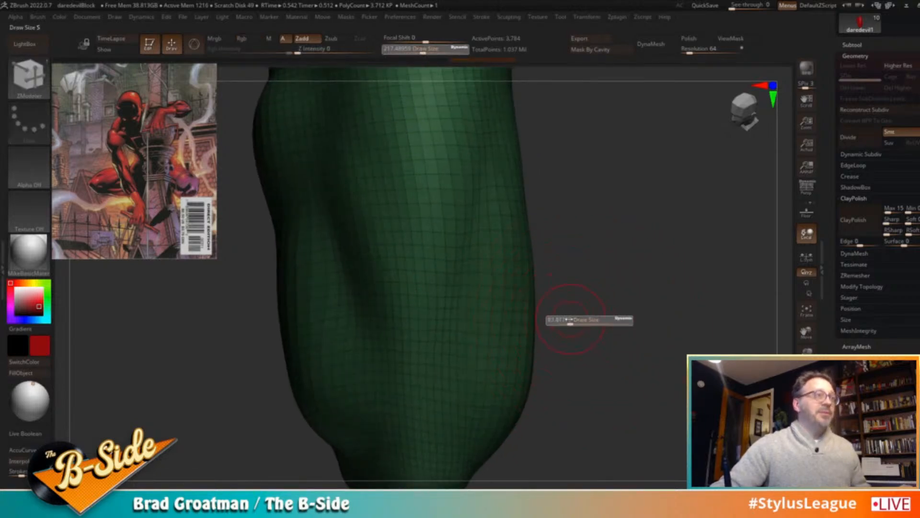
# Give one polyloop around the lower thigh its own polygroup with ZModeler's PolyGroup Polyloop action, and check the loop in isolation
pyautogui.press('space')
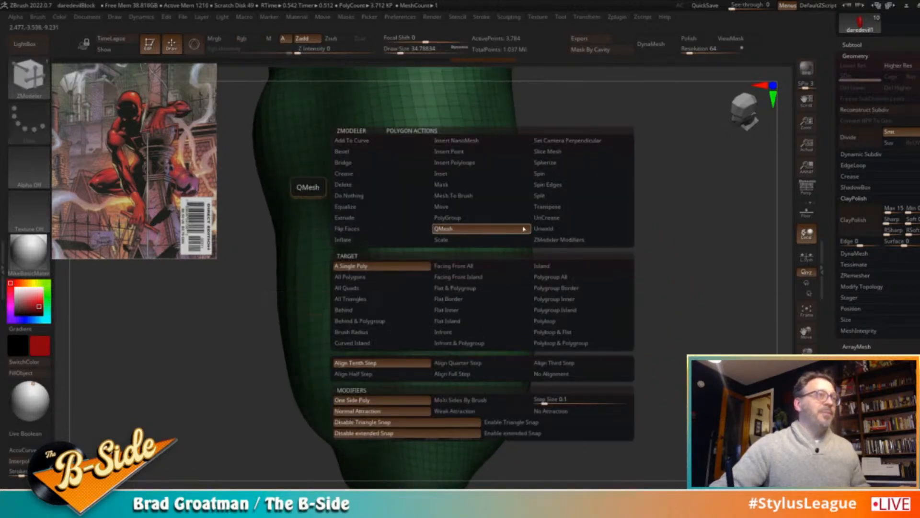
pyautogui.click(448, 217)
pyautogui.click(559, 305)
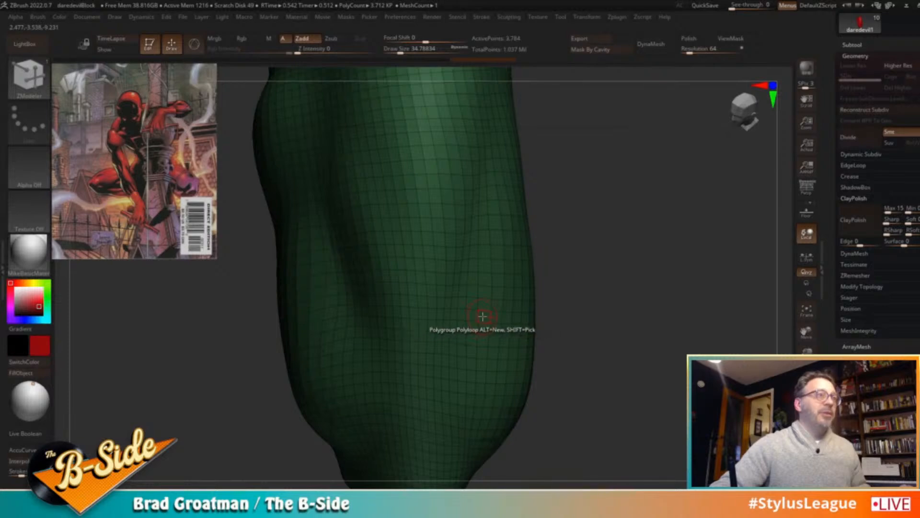
pyautogui.keyDown('ctrl'); pyautogui.keyDown('shift'); pyautogui.click(526, 335); pyautogui.keyUp('shift'); pyautogui.keyUp('ctrl')
pyautogui.keyDown('ctrl'); pyautogui.keyDown('shift'); pyautogui.moveTo(623, 311); pyautogui.dragTo(673, 321); pyautogui.keyUp('shift'); pyautogui.keyUp('ctrl')
pyautogui.hotkey('ctrl', 'shift', 'x')
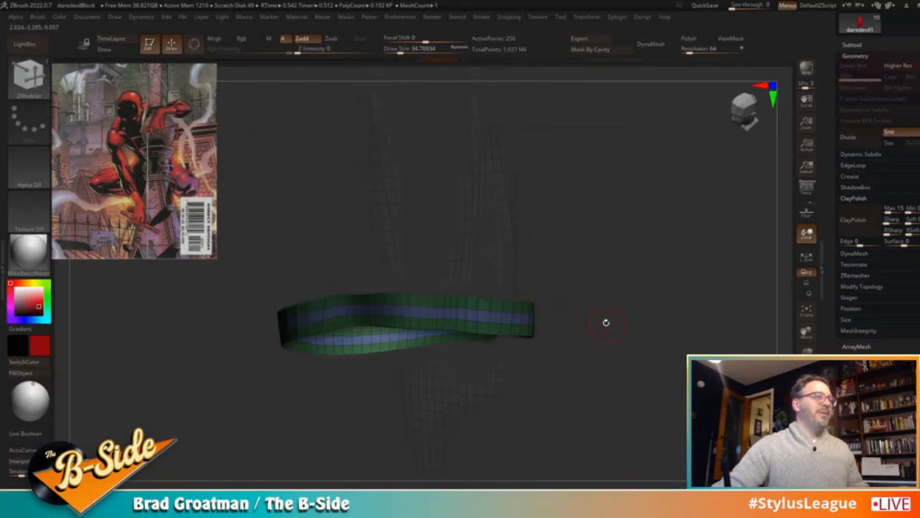
pyautogui.keyDown('alt'); pyautogui.moveTo(608, 325); pyautogui.dragTo(642, 330); pyautogui.keyUp('alt')
pyautogui.keyDown('ctrl'); pyautogui.keyDown('shift'); pyautogui.click(490, 309); pyautogui.keyUp('shift'); pyautogui.keyUp('ctrl')
pyautogui.keyDown('ctrl'); pyautogui.keyDown('shift'); pyautogui.click(619, 280); pyautogui.keyUp('shift'); pyautogui.keyUp('ctrl')
# Widen the thigh band by sliding its border edge loop with ZModeler's Slide EdgeLoop Complete action
pyautogui.press('b')
pyautogui.press('z')
pyautogui.press('m')
pyautogui.press('space')
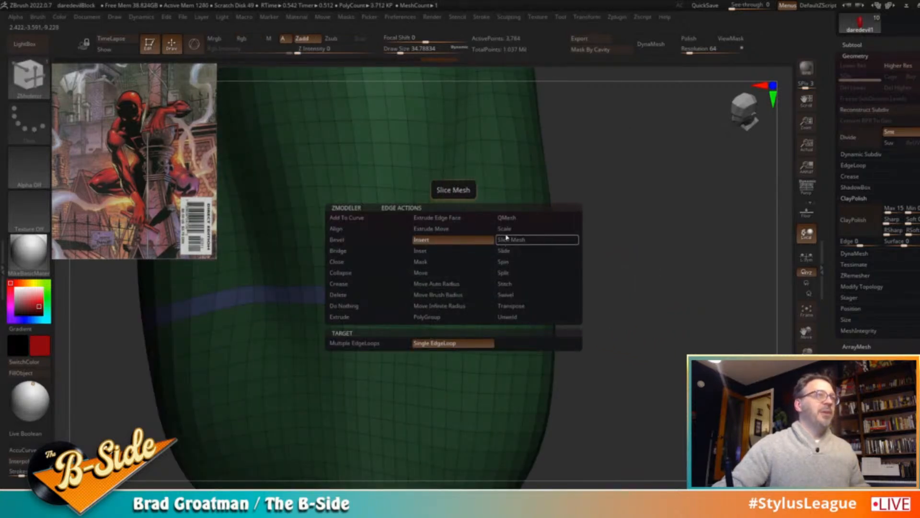
pyautogui.click(504, 250)
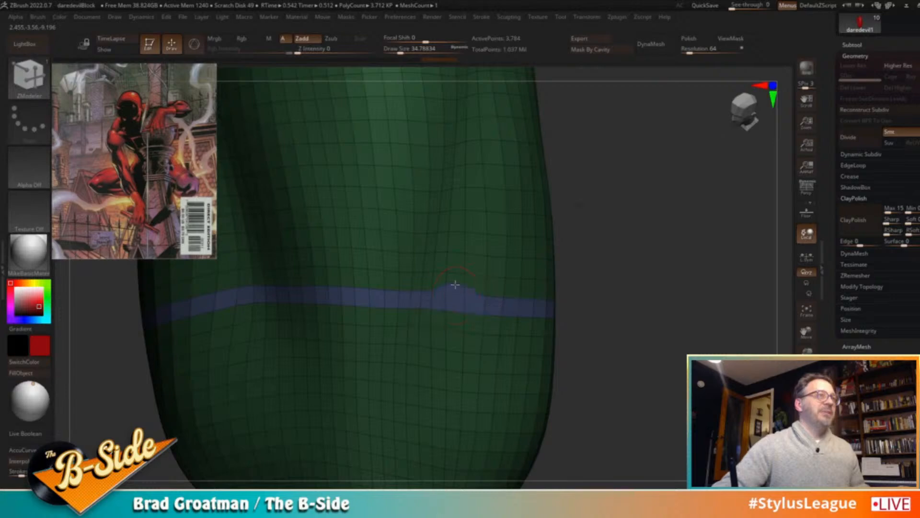
pyautogui.press('space')
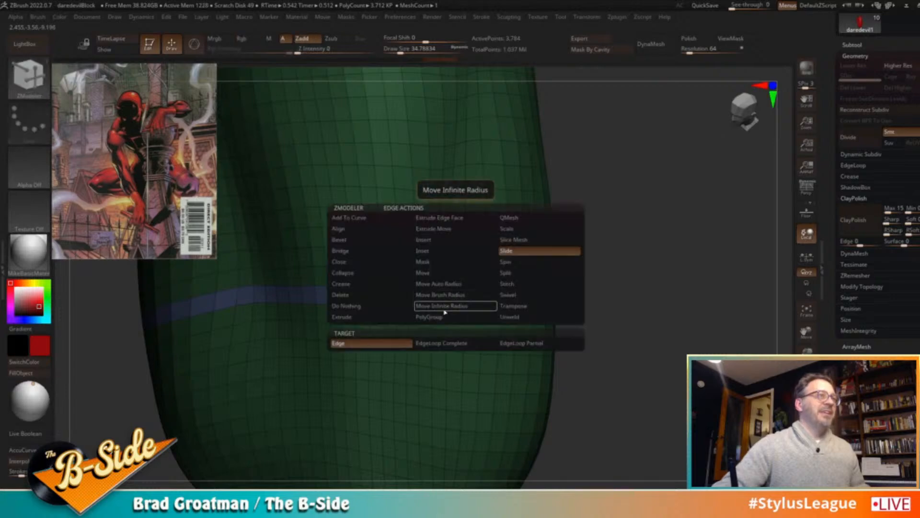
pyautogui.click(440, 343)
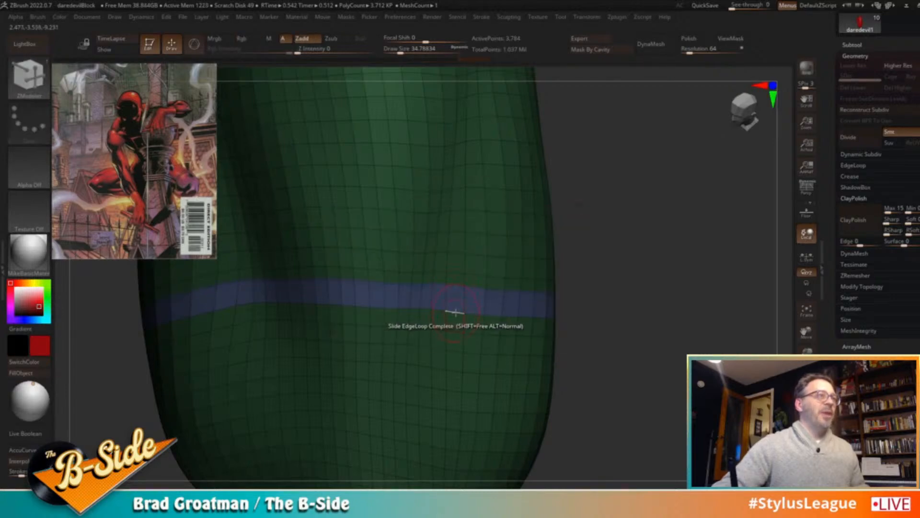
pyautogui.keyDown('alt'); pyautogui.moveTo(560, 304); pyautogui.dragTo(563, 294); pyautogui.keyUp('alt')
# Isolate the band's polygroup and delete the hidden thigh geometry
pyautogui.keyDown('ctrl'); pyautogui.keyDown('shift'); pyautogui.click(494, 269); pyautogui.keyUp('shift'); pyautogui.keyUp('ctrl')
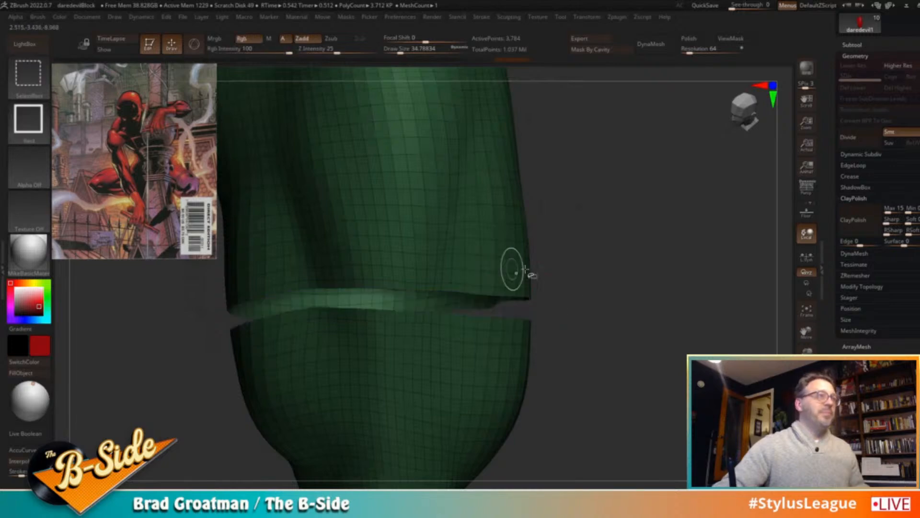
pyautogui.keyDown('ctrl'); pyautogui.keyDown('shift'); pyautogui.moveTo(569, 255); pyautogui.dragTo(662, 287); pyautogui.keyUp('shift'); pyautogui.keyUp('ctrl')
pyautogui.press('s')
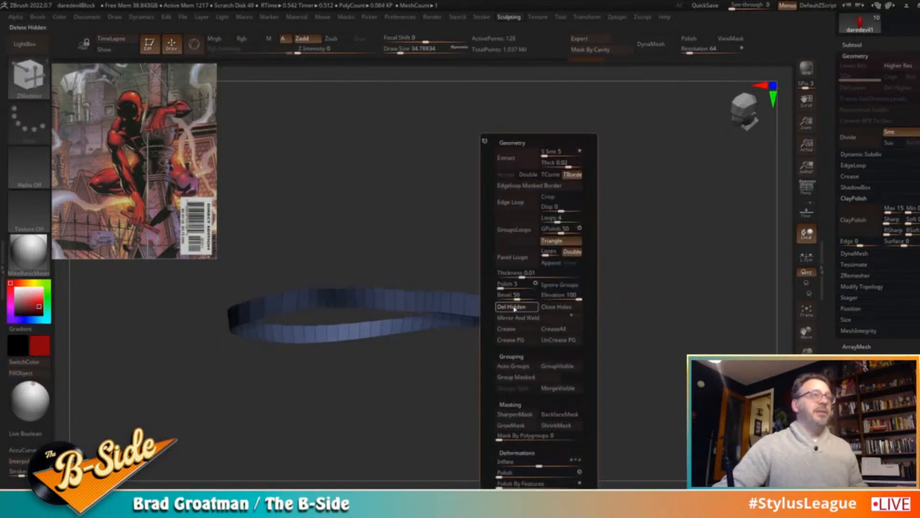
pyautogui.click(517, 308)
pyautogui.moveTo(606, 257)
pyautogui.mouseDown()
pyautogui.moveTo(610, 195)
pyautogui.moveTo(611, 243)
pyautogui.mouseUp()
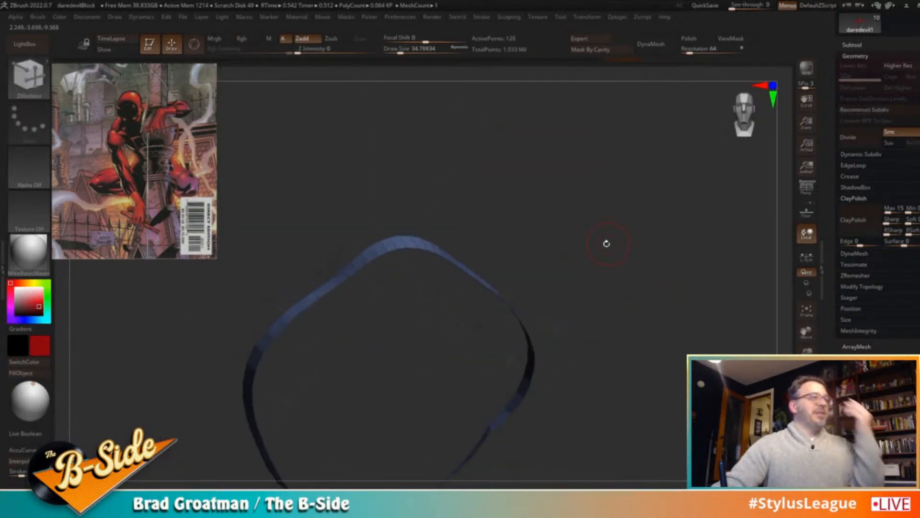
pyautogui.moveTo(616, 283); pyautogui.dragTo(622, 301)
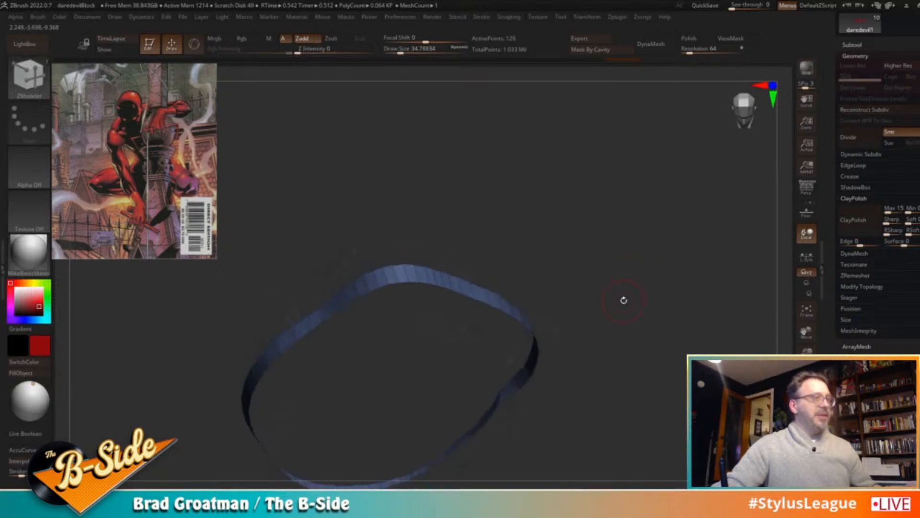
# Thicken the band into a solid strap by extruding its outer and inner faces with ZModeler's Extrude Polygroup All action
pyautogui.press('space')
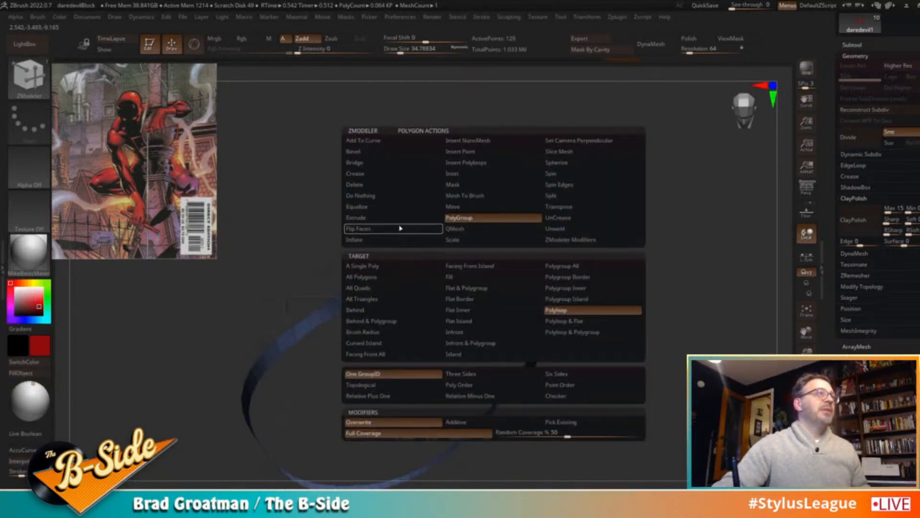
pyautogui.click(356, 217)
pyautogui.click(570, 276)
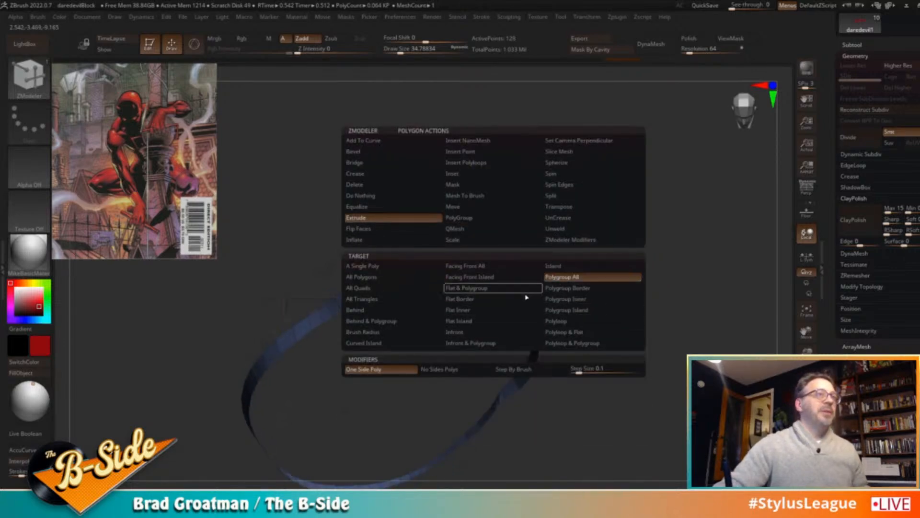
pyautogui.moveTo(497, 301); pyautogui.dragTo(506, 300)
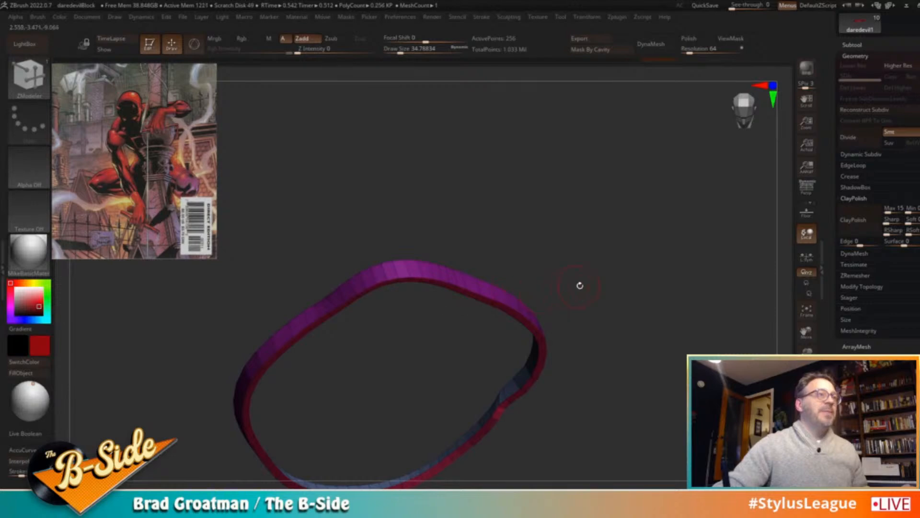
pyautogui.moveTo(579, 286); pyautogui.dragTo(558, 323)
pyautogui.moveTo(473, 387); pyautogui.dragTo(465, 374)
pyautogui.moveTo(556, 306); pyautogui.dragTo(592, 275)
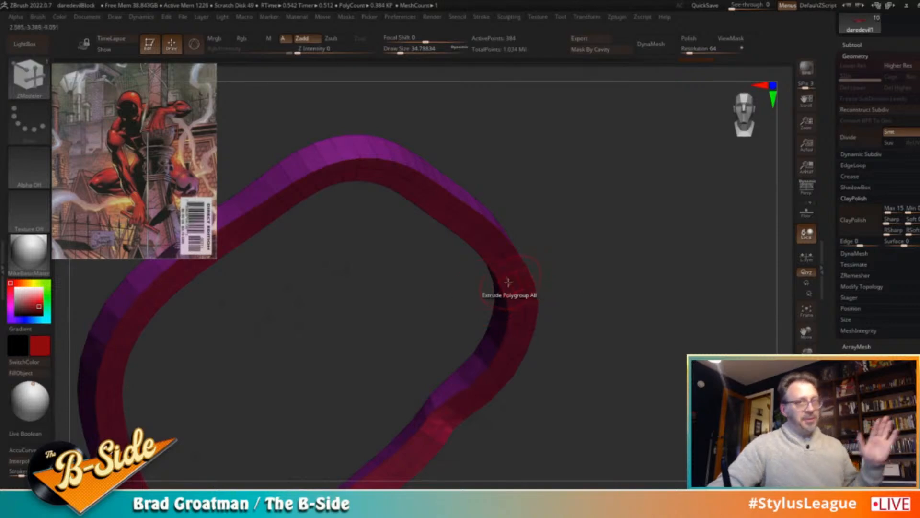
# Insert edge loops around the thigh strap with ZModeler's Insert edge action
pyautogui.moveTo(555, 263)
pyautogui.mouseDown()
pyautogui.moveTo(563, 259)
pyautogui.moveTo(560, 275)
pyautogui.mouseUp()
pyautogui.press('space')
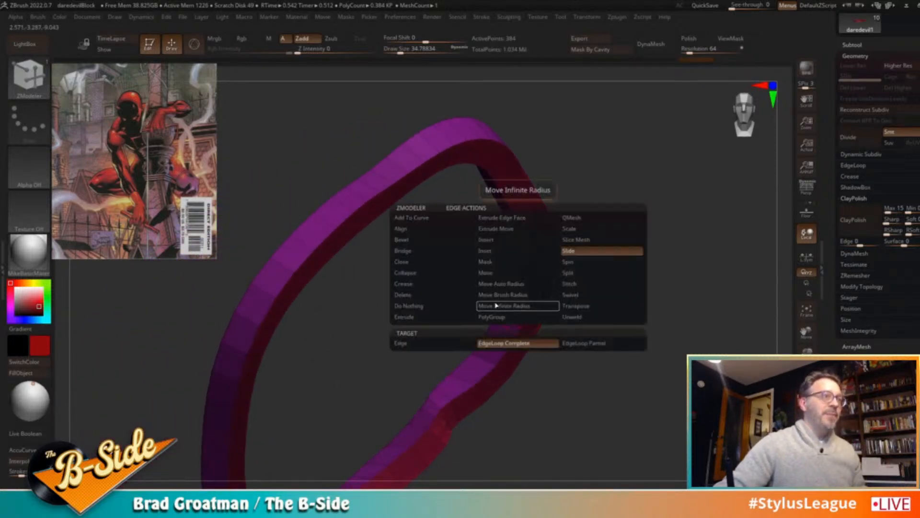
pyautogui.click(495, 245)
pyautogui.moveTo(608, 299); pyautogui.dragTo(668, 303)
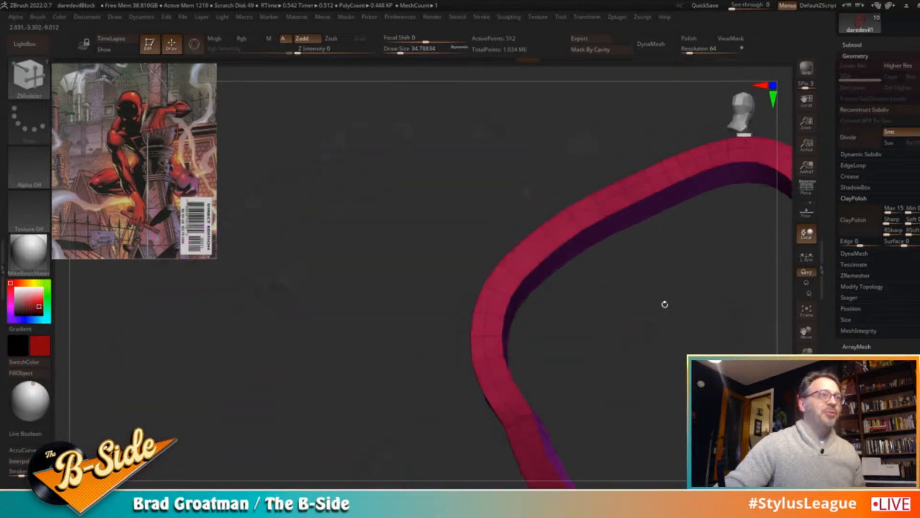
pyautogui.moveTo(543, 296); pyautogui.dragTo(510, 291)
pyautogui.moveTo(592, 294); pyautogui.dragTo(541, 308)
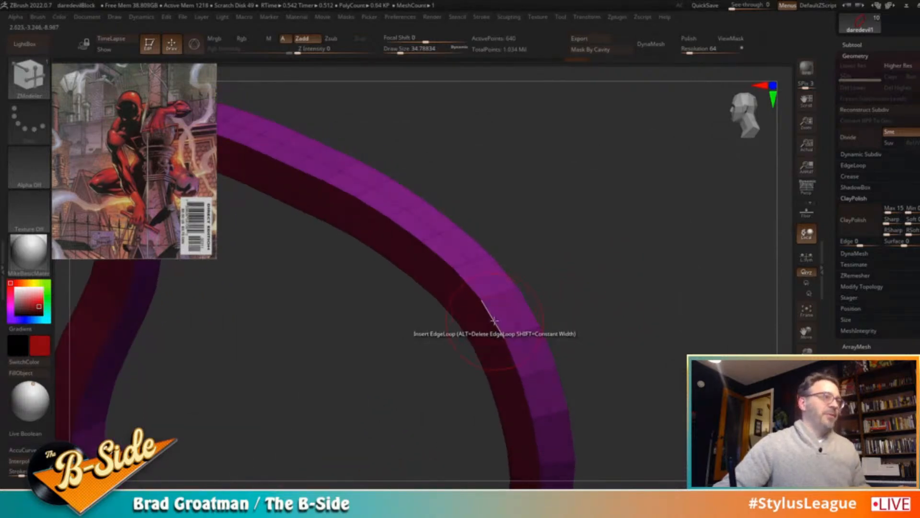
# Add further supporting edge loops to the thigh strap with ZModeler's edge insertion
pyautogui.press('space')
pyautogui.click(404, 249)
pyautogui.moveTo(497, 320); pyautogui.dragTo(499, 325)
pyautogui.moveTo(593, 297); pyautogui.dragTo(643, 311)
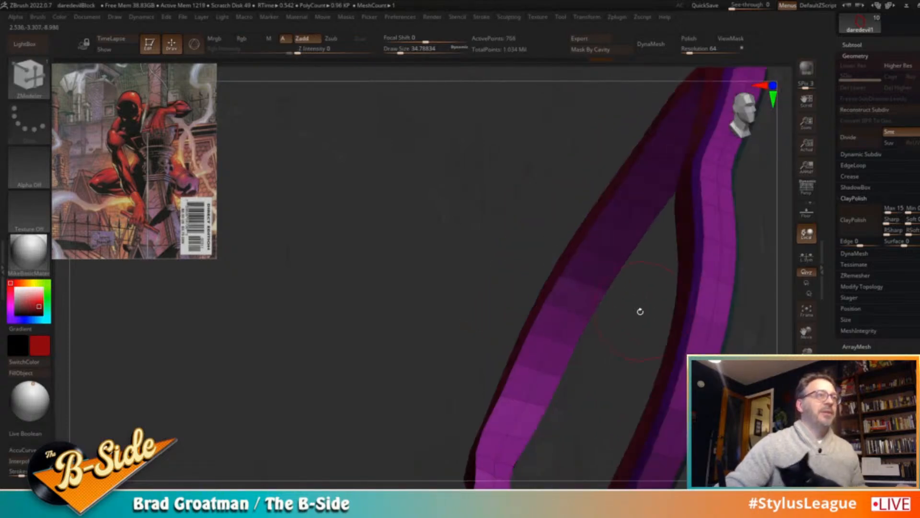
# Turn off the polyframe, smooth the strap with dynamic subdivision, and leave solo view to show it on the full figure
pyautogui.keyDown('alt'); pyautogui.moveTo(456, 315); pyautogui.dragTo(456, 277); pyautogui.keyUp('alt')
pyautogui.hotkey('shift', 'f')
pyautogui.press('d')
pyautogui.keyDown('shift'); pyautogui.moveTo(651, 304); pyautogui.dragTo(704, 278); pyautogui.keyUp('shift')
pyautogui.click(807, 441)
pyautogui.moveTo(733, 369); pyautogui.dragTo(677, 354)
pyautogui.moveTo(260, 154)
pyautogui.keyDown('alt'); pyautogui.mouseDown()
pyautogui.moveTo(231, 135)
pyautogui.moveTo(291, 211)
pyautogui.moveTo(658, 253)
pyautogui.moveTo(688, 324)
pyautogui.moveTo(668, 335)
pyautogui.moveTo(685, 339)
pyautogui.moveTo(680, 352)
pyautogui.mouseUp(); pyautogui.keyUp('alt')
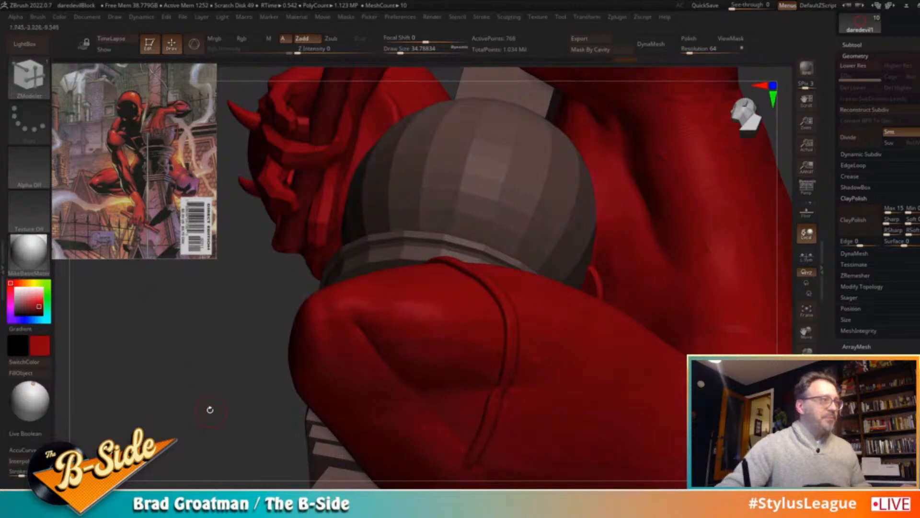
# Fit the strap to the thigh near the calf with the Move brush at draw size about 149
pyautogui.keyDown('alt'); pyautogui.moveTo(214, 413); pyautogui.dragTo(211, 338); pyautogui.keyUp('alt')
pyautogui.press('b')
pyautogui.press('m')
pyautogui.press('v')
pyautogui.press('s')
pyautogui.moveTo(479, 383); pyautogui.dragTo(482, 383)
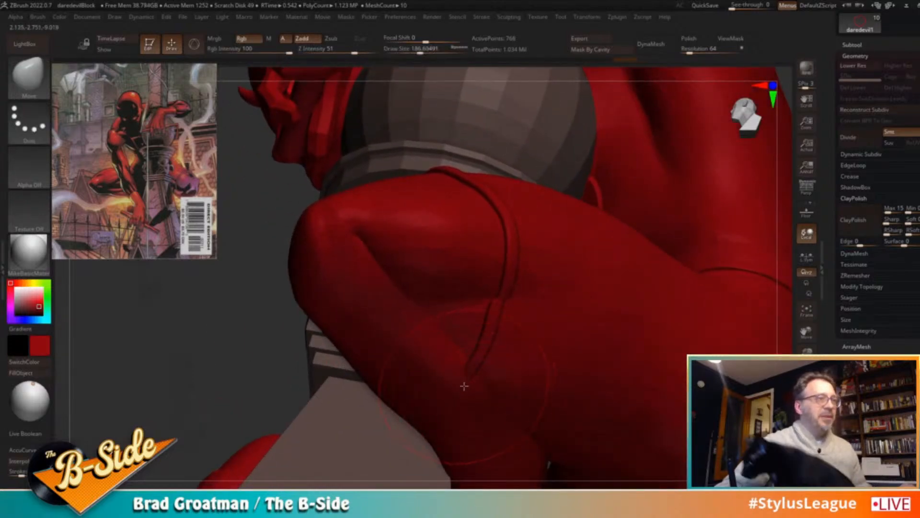
pyautogui.press('s')
pyautogui.moveTo(499, 315); pyautogui.dragTo(495, 314)
pyautogui.moveTo(189, 336); pyautogui.dragTo(254, 337)
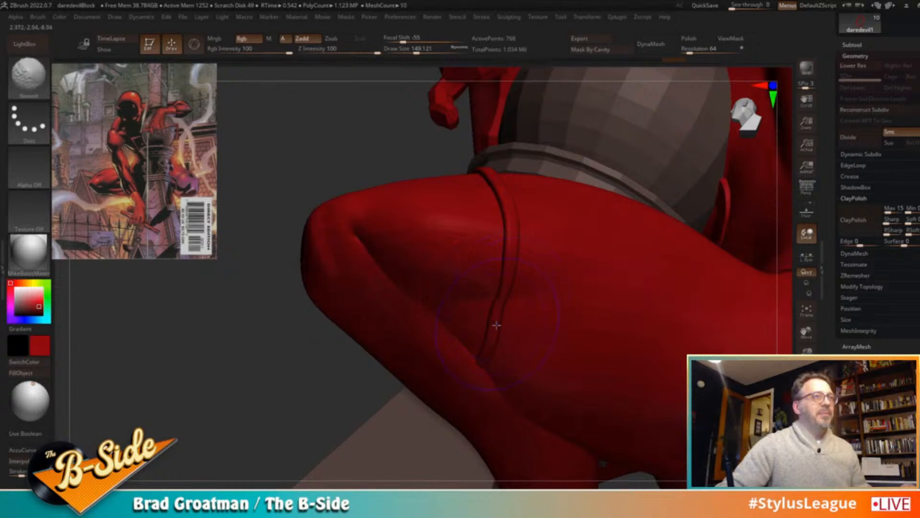
# Nudge and smooth the strap around the top, front and inner side of the thigh so it follows the leg
pyautogui.moveTo(410, 171); pyautogui.dragTo(511, 166)
pyautogui.keyDown('alt'); pyautogui.moveTo(612, 424); pyautogui.dragTo(707, 439); pyautogui.keyUp('alt')
pyautogui.keyDown('shift'); pyautogui.moveTo(506, 207); pyautogui.dragTo(505, 115); pyautogui.keyUp('shift')
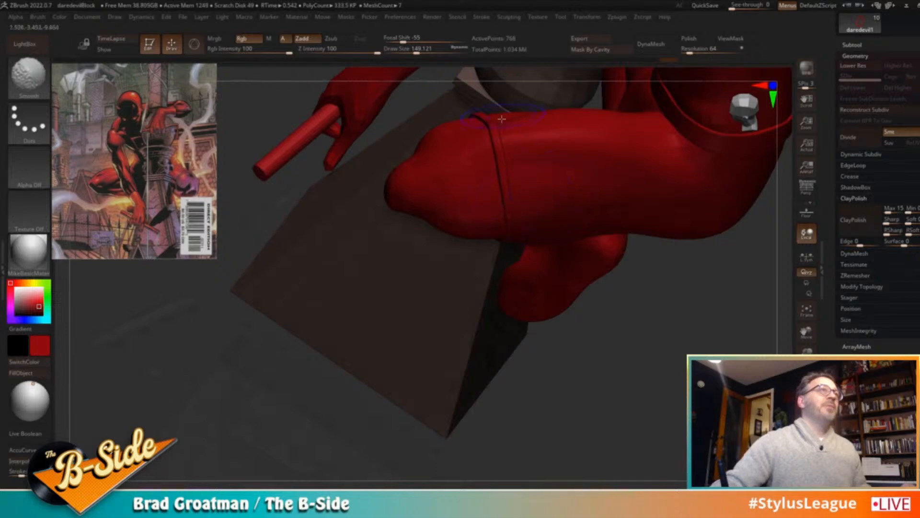
pyautogui.moveTo(642, 269)
pyautogui.mouseDown()
pyautogui.moveTo(668, 294)
pyautogui.moveTo(592, 309)
pyautogui.mouseUp()
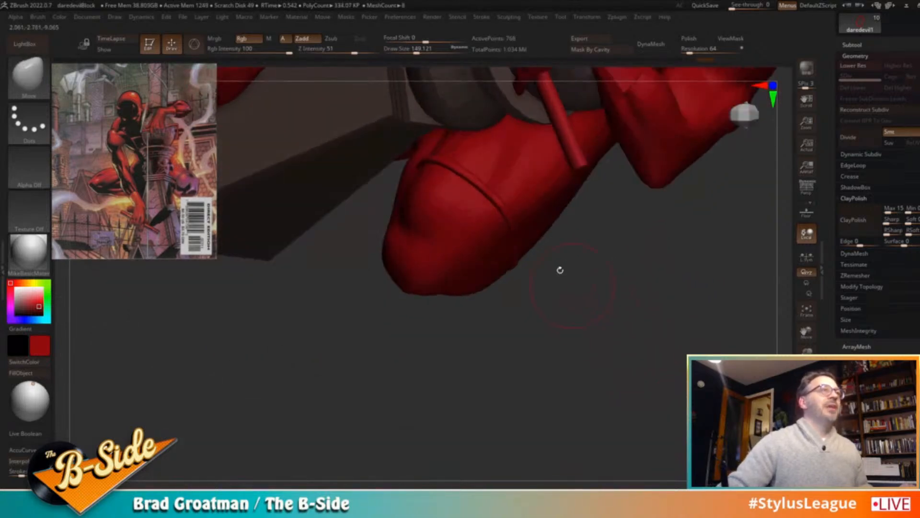
pyautogui.moveTo(604, 239); pyautogui.dragTo(609, 283)
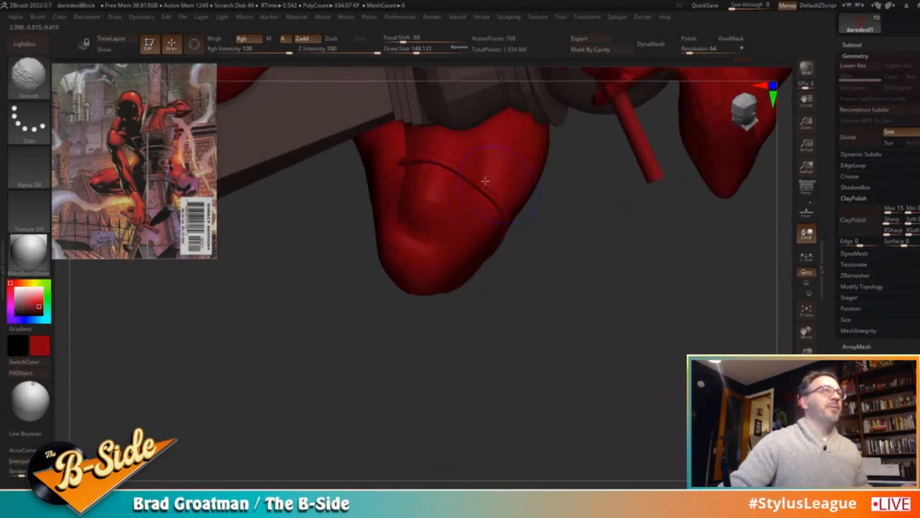
pyautogui.moveTo(609, 245); pyautogui.dragTo(649, 218)
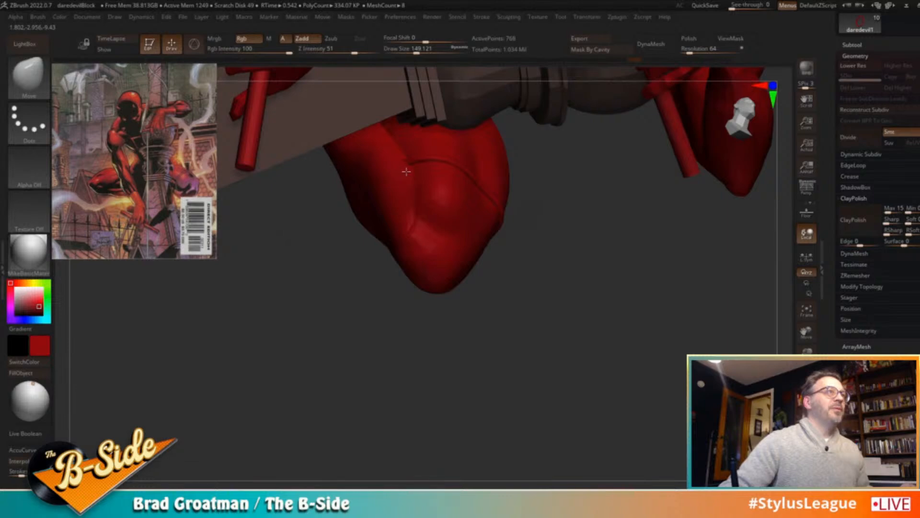
pyautogui.moveTo(676, 289)
pyautogui.mouseDown()
pyautogui.moveTo(667, 323)
pyautogui.moveTo(688, 316)
pyautogui.moveTo(669, 255)
pyautogui.moveTo(701, 281)
pyautogui.moveTo(705, 305)
pyautogui.mouseUp()
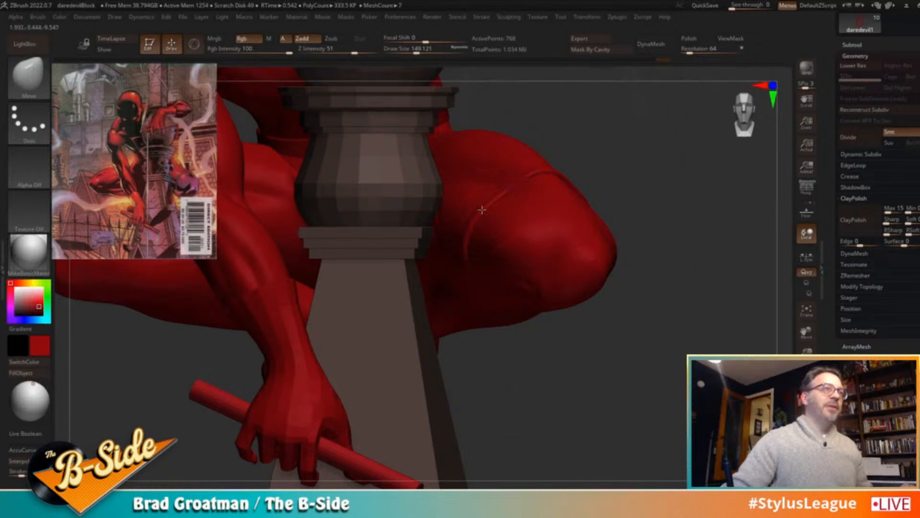
pyautogui.moveTo(700, 237); pyautogui.dragTo(681, 230)
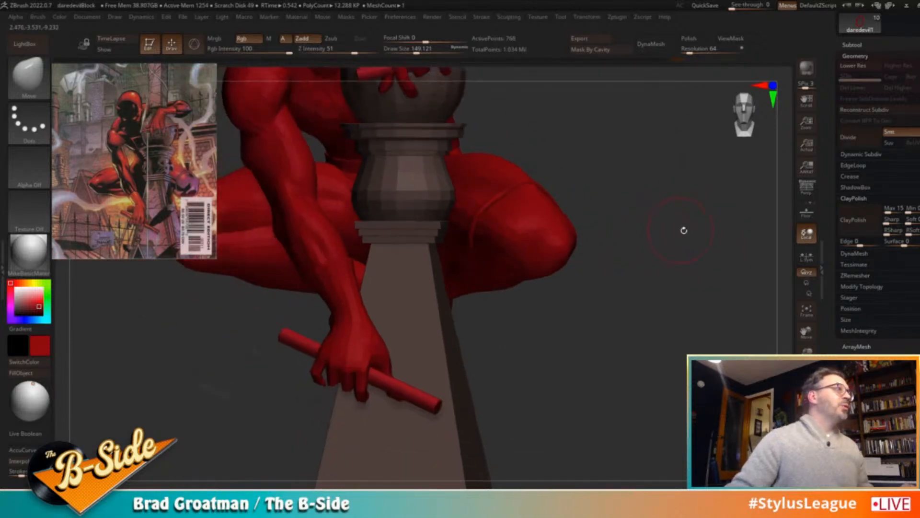
# Switch to the left hand subtool and show it alone with its polyframe on
pyautogui.moveTo(700, 287); pyautogui.dragTo(638, 239)
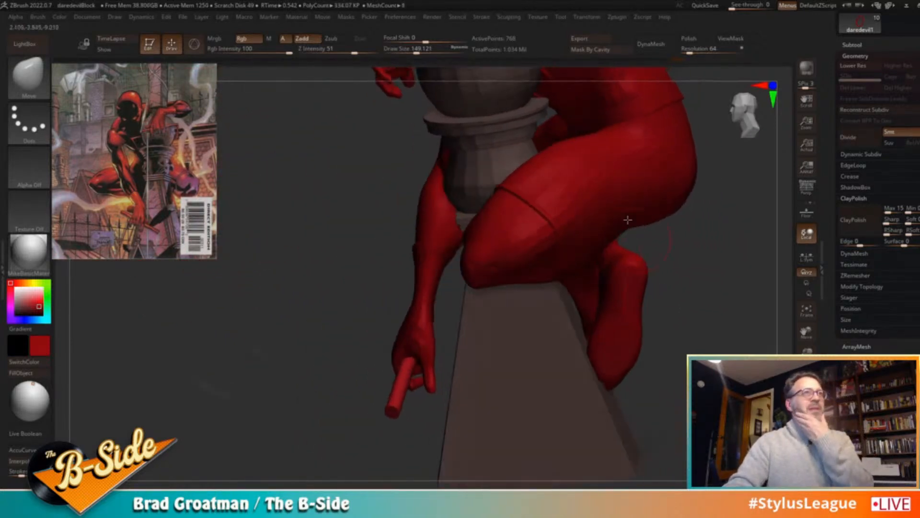
pyautogui.moveTo(707, 233); pyautogui.dragTo(681, 294)
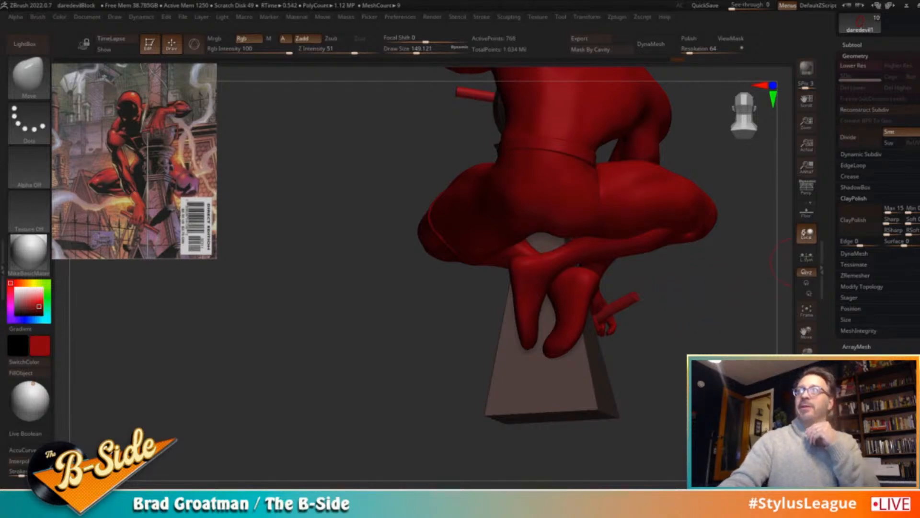
pyautogui.moveTo(697, 261); pyautogui.dragTo(638, 253)
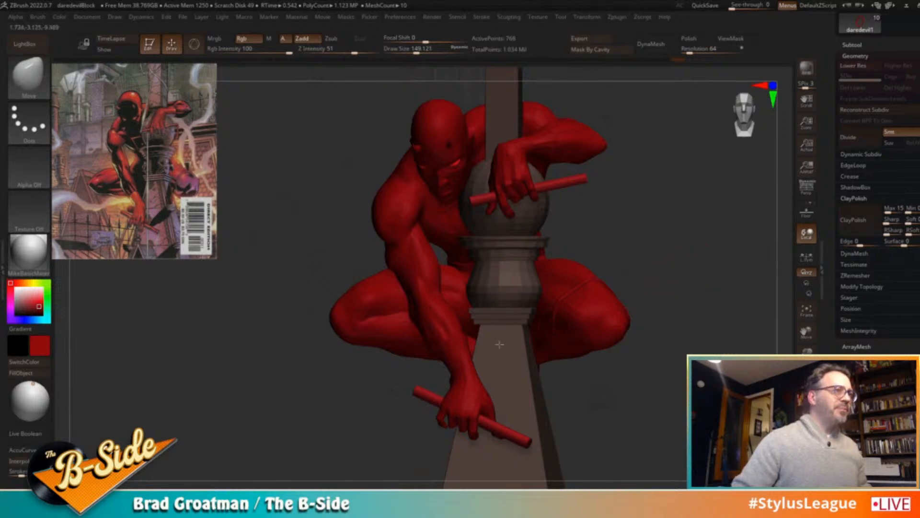
pyautogui.moveTo(633, 191); pyautogui.dragTo(656, 330)
pyautogui.hotkey('shift', 'f')
pyautogui.hotkey('alt', 's')
pyautogui.keyDown('alt'); pyautogui.moveTo(656, 330); pyautogui.dragTo(704, 328); pyautogui.keyUp('alt')
pyautogui.moveTo(703, 328); pyautogui.dragTo(635, 392)
pyautogui.keyDown('alt'); pyautogui.moveTo(635, 298); pyautogui.dragTo(627, 367); pyautogui.keyUp('alt')
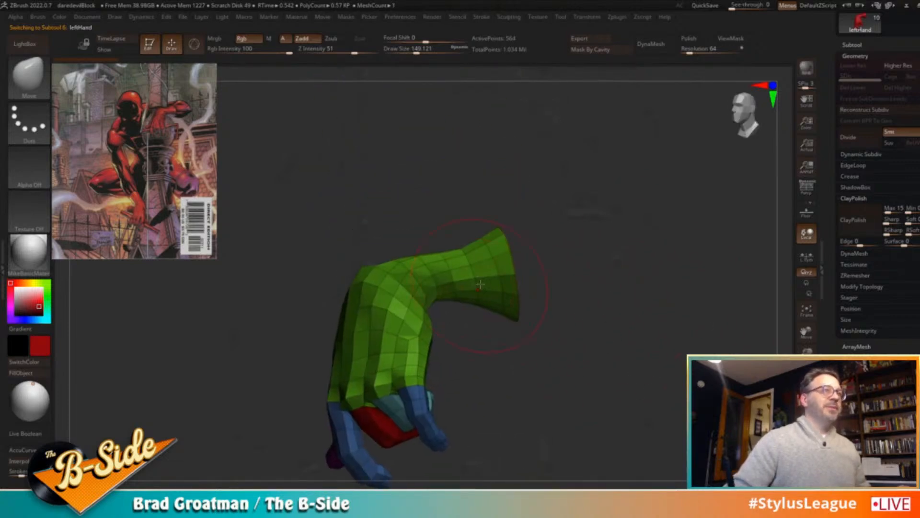
# Insert edge loops near the open end of the left wrist with ZModeler
pyautogui.moveTo(584, 268)
pyautogui.keyDown('alt'); pyautogui.mouseDown()
pyautogui.moveTo(610, 286)
pyautogui.moveTo(640, 283)
pyautogui.mouseUp(); pyautogui.keyUp('alt')
pyautogui.press('b')
pyautogui.press('z')
pyautogui.press('m')
pyautogui.press('s')
pyautogui.moveTo(528, 275); pyautogui.dragTo(511, 274)
pyautogui.press('space')
pyautogui.click(493, 242)
pyautogui.moveTo(546, 270); pyautogui.dragTo(586, 267, button='right')
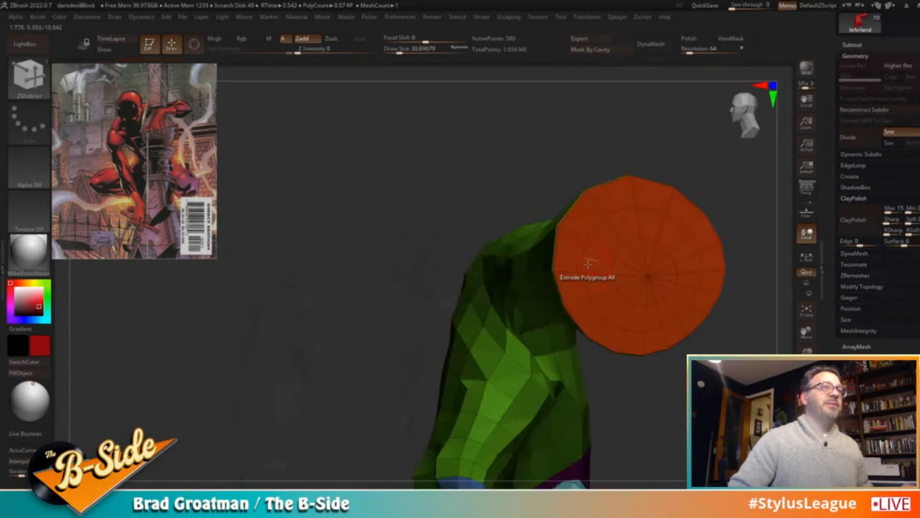
pyautogui.click(548, 270)
pyautogui.moveTo(677, 383); pyautogui.dragTo(680, 263)
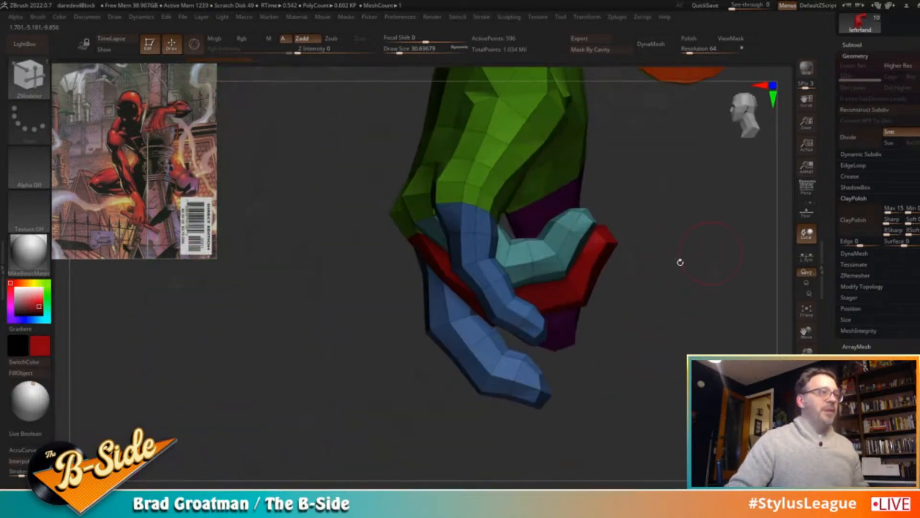
# Preview the left hand with dynamic subdivision, return to the low-poly mesh, and restore the polyframe
pyautogui.moveTo(322, 347); pyautogui.dragTo(538, 321)
pyautogui.hotkey('shift', 'f')
pyautogui.press('d')
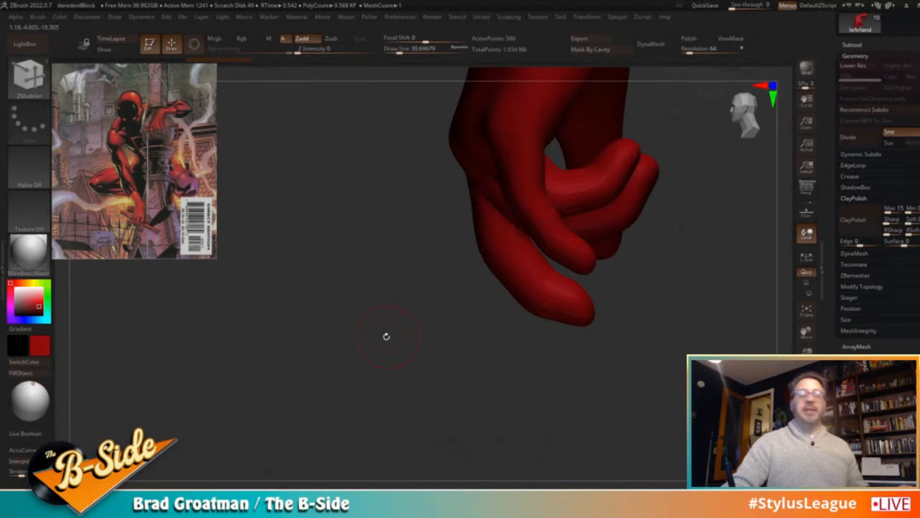
pyautogui.hotkey('shift', 'd')
pyautogui.hotkey('shift', 'f')
# Insert edge loops beside the joints of the left hand's blue little finger
pyautogui.keyDown('alt'); pyautogui.moveTo(410, 301); pyautogui.dragTo(286, 284); pyautogui.keyUp('alt')
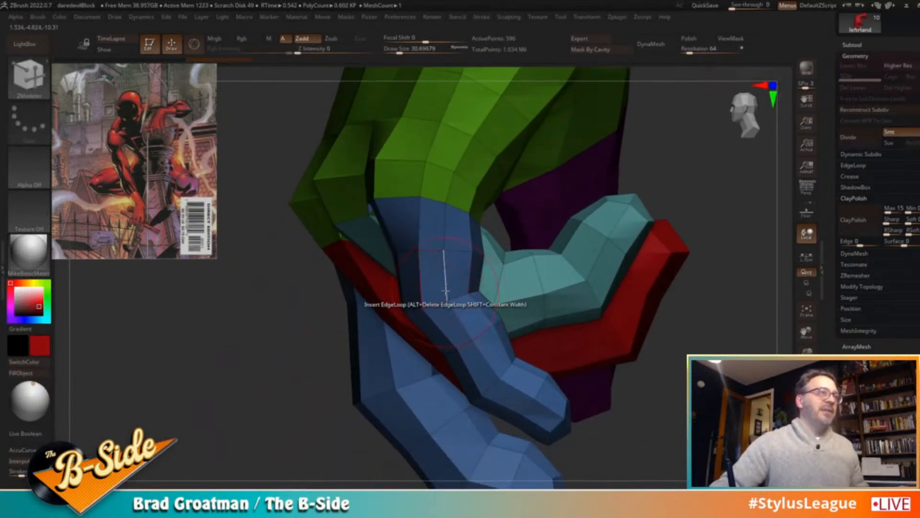
pyautogui.click(454, 311)
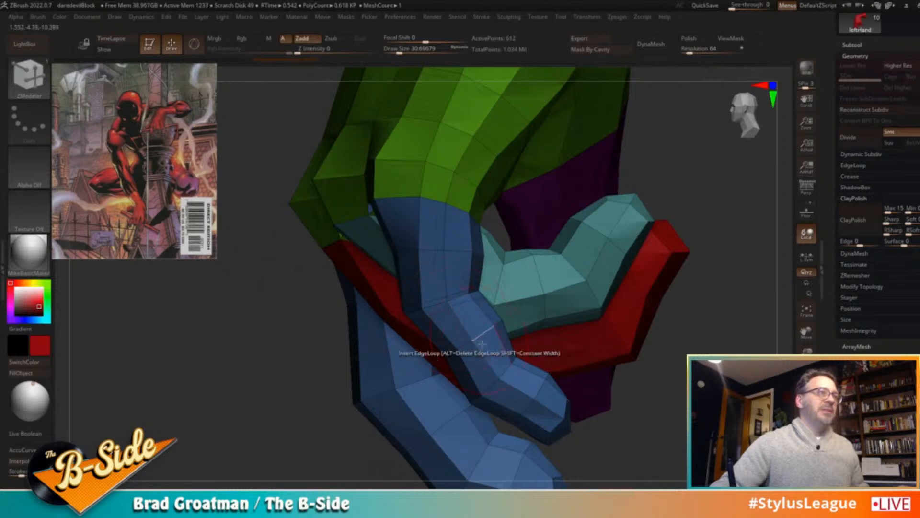
pyautogui.click(491, 362)
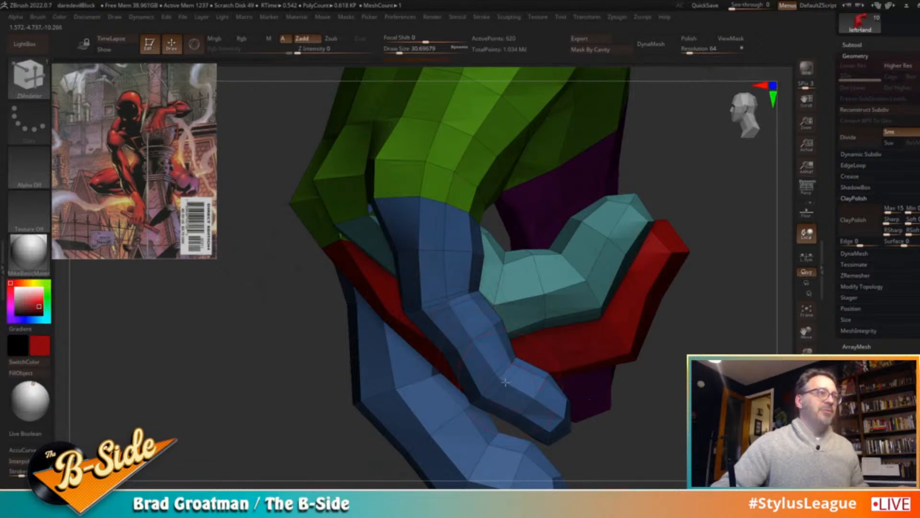
pyautogui.moveTo(695, 360)
pyautogui.mouseDown()
pyautogui.moveTo(724, 352)
pyautogui.moveTo(698, 351)
pyautogui.mouseUp()
# Isolate the teal ring finger, insert edge loops beside its joints, and show the whole hand without the polyframe
pyautogui.keyDown('ctrl'); pyautogui.keyDown('shift'); pyautogui.click(580, 317); pyautogui.keyUp('shift'); pyautogui.keyUp('ctrl')
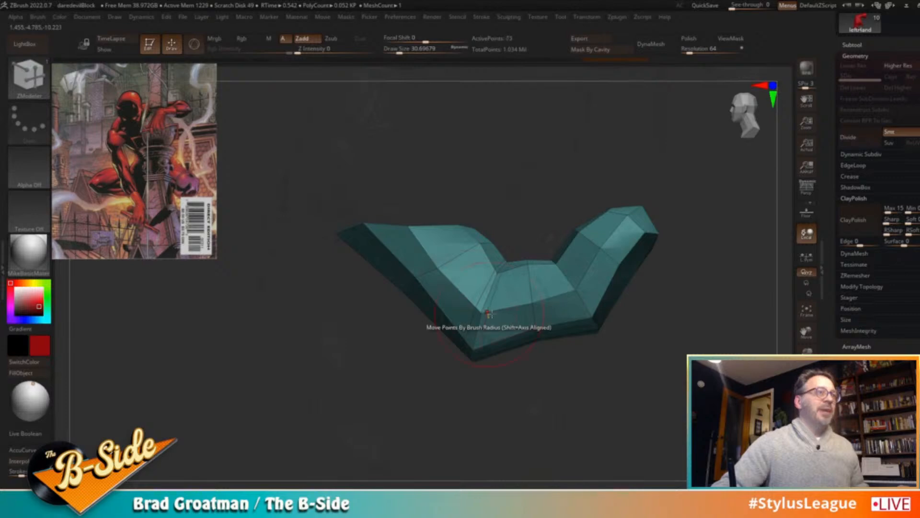
pyautogui.click(557, 295)
pyautogui.click(580, 282)
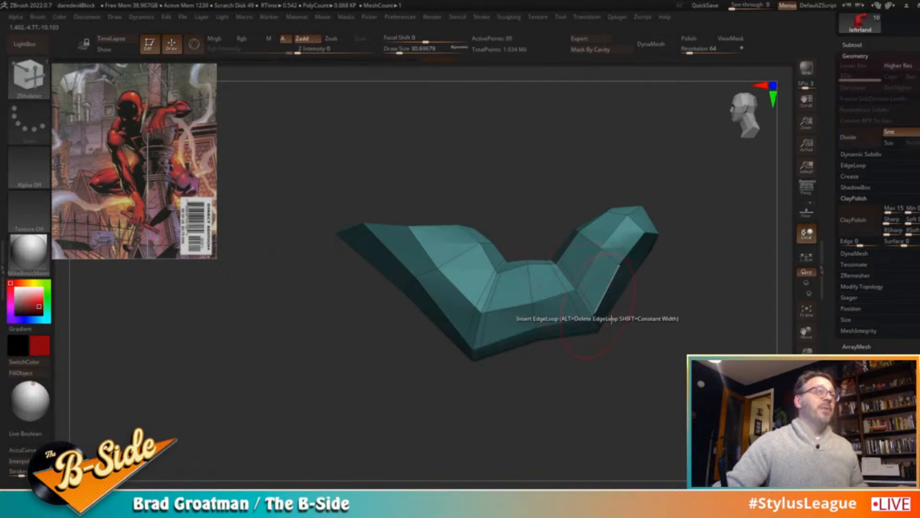
pyautogui.hotkey('shift', 'f')
pyautogui.keyDown('ctrl'); pyautogui.keyDown('shift'); pyautogui.click(662, 387); pyautogui.keyUp('shift'); pyautogui.keyUp('ctrl')
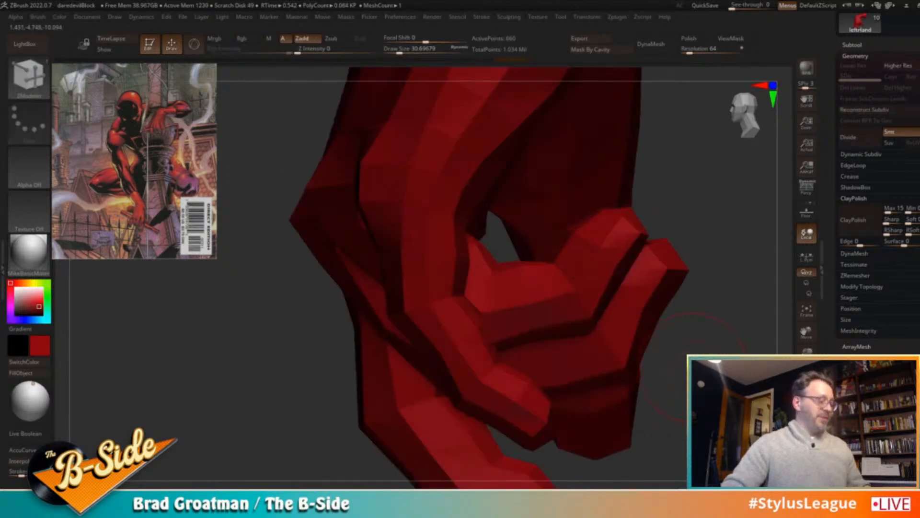
# Preview the hand with dynamic subdivision and examine the shape of its fingers from the front
pyautogui.press('d')
pyautogui.moveTo(666, 369); pyautogui.dragTo(719, 341)
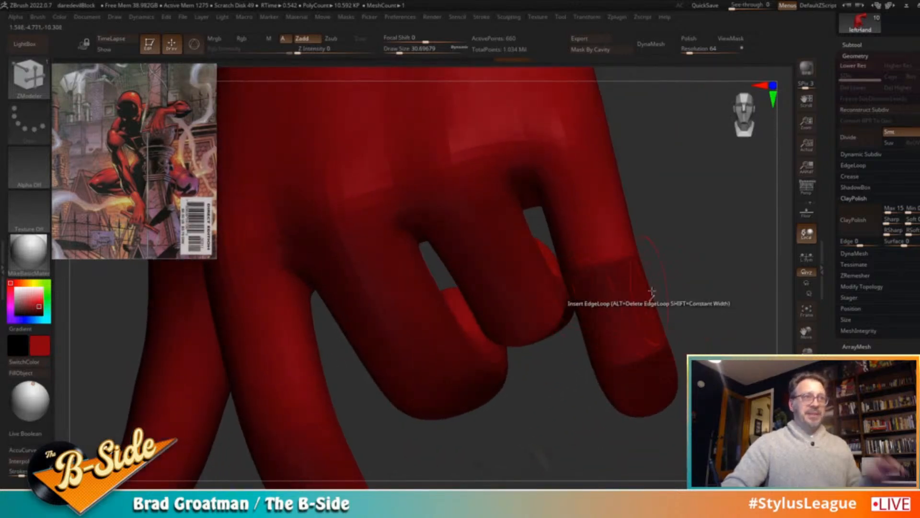
pyautogui.moveTo(731, 291); pyautogui.dragTo(706, 293)
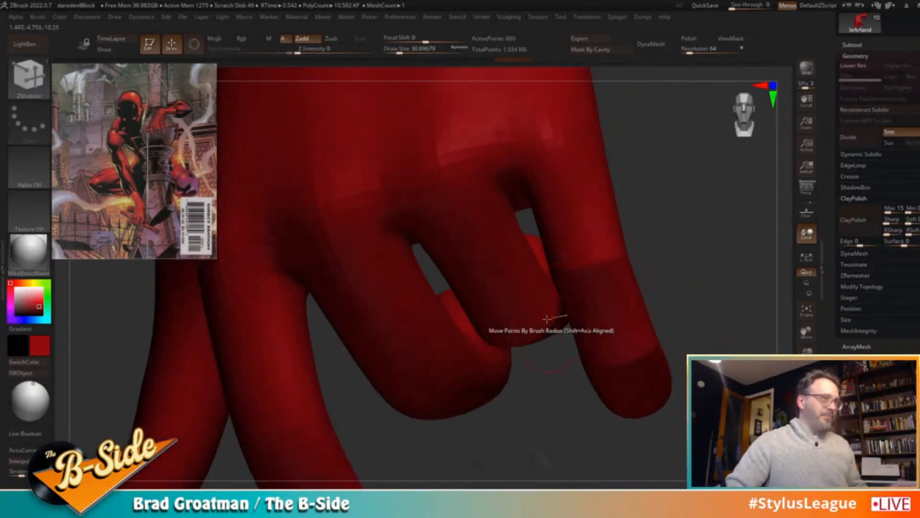
# Isolate the middle finger, undo its last edge loops, and insert new ones beside its joints before showing the whole hand
pyautogui.keyDown('ctrl'); pyautogui.keyDown('shift'); pyautogui.click(405, 355); pyautogui.keyUp('shift'); pyautogui.keyUp('ctrl')
pyautogui.moveTo(504, 373); pyautogui.dragTo(598, 395)
pyautogui.press('b')
pyautogui.press('z')
pyautogui.press('m')
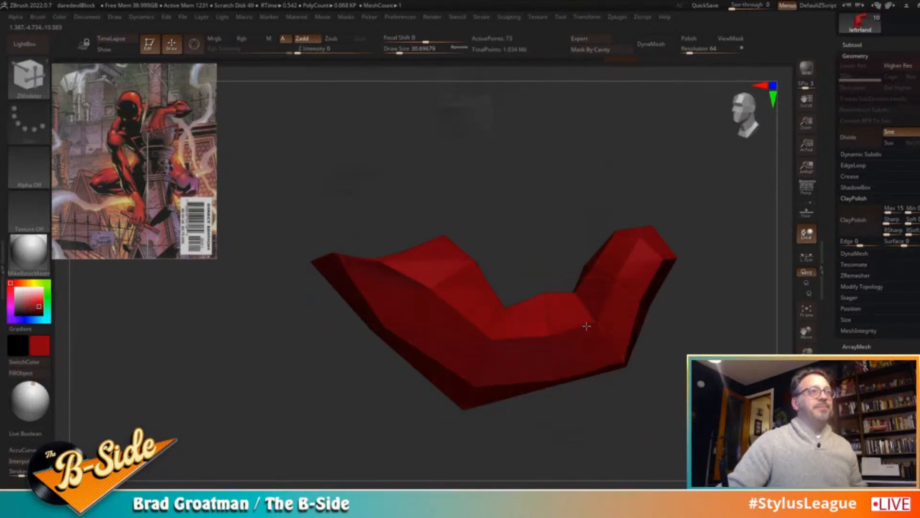
pyautogui.hotkey('ctrl', 'z')
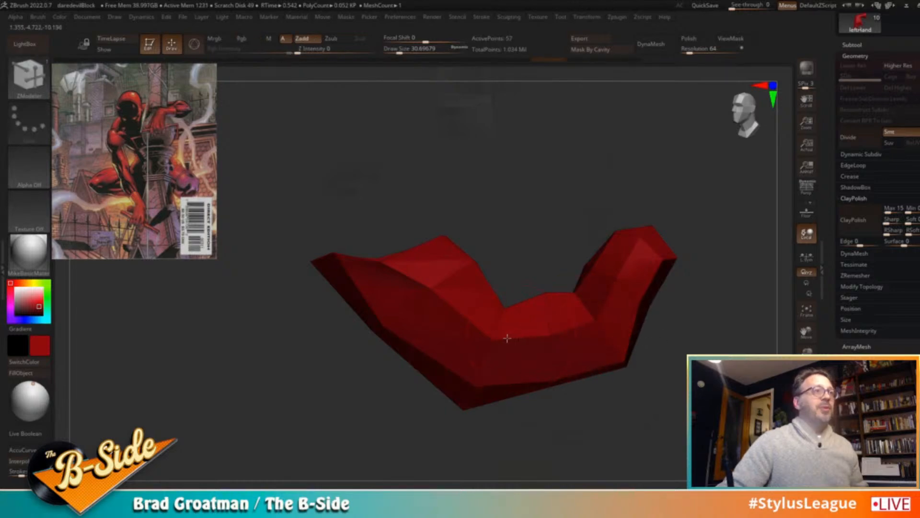
pyautogui.click(479, 327)
pyautogui.moveTo(536, 259); pyautogui.dragTo(520, 294)
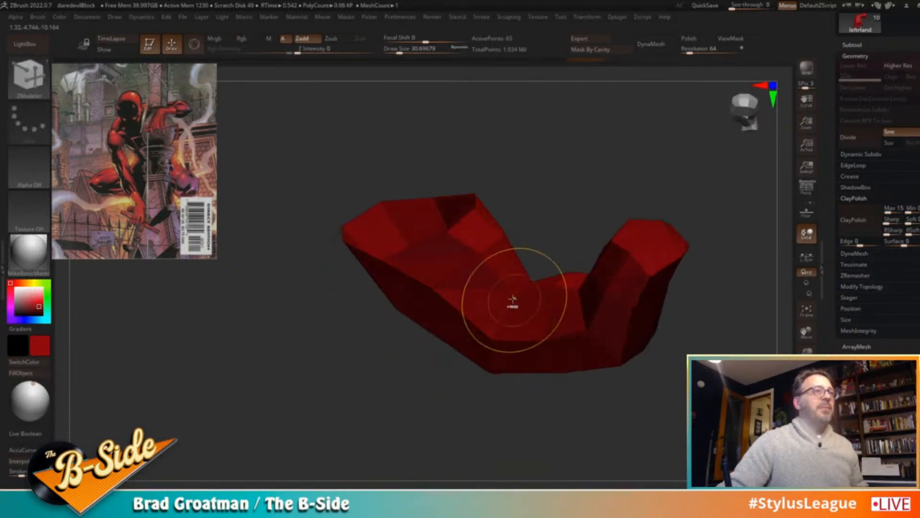
pyautogui.click(517, 297)
pyautogui.moveTo(584, 244); pyautogui.dragTo(523, 275)
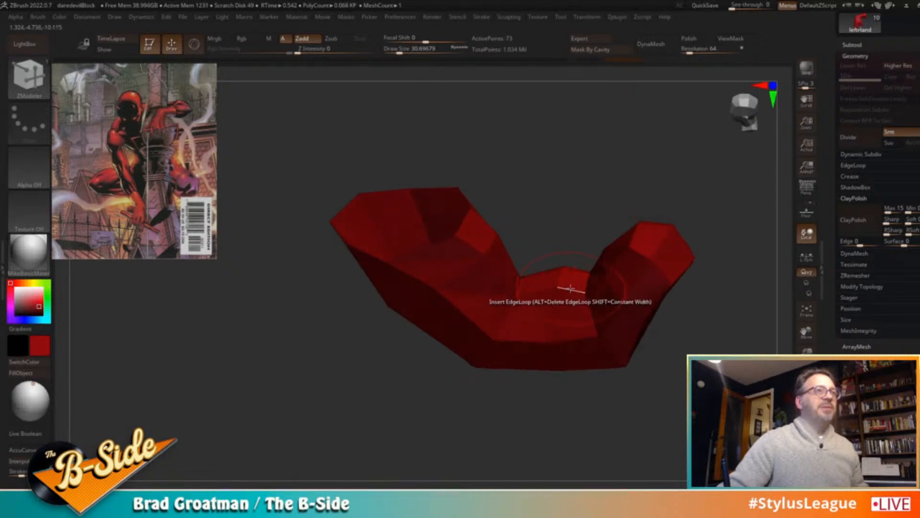
pyautogui.moveTo(690, 327); pyautogui.dragTo(650, 342)
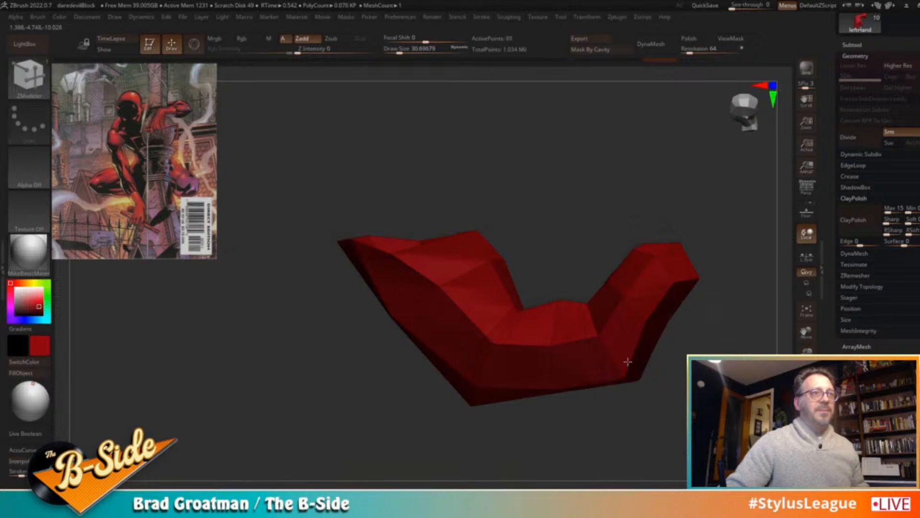
pyautogui.keyDown('ctrl'); pyautogui.keyDown('shift'); pyautogui.click(729, 329); pyautogui.keyUp('shift'); pyautogui.keyUp('ctrl')
# Isolate the blue index finger with the polyframe on, insert edge loops beside its joints, and show the whole hand
pyautogui.moveTo(680, 413); pyautogui.dragTo(501, 267)
pyautogui.keyDown('ctrl'); pyautogui.keyDown('shift'); pyautogui.click(501, 267); pyautogui.keyUp('shift'); pyautogui.keyUp('ctrl')
pyautogui.press('f')
pyautogui.click(499, 261)
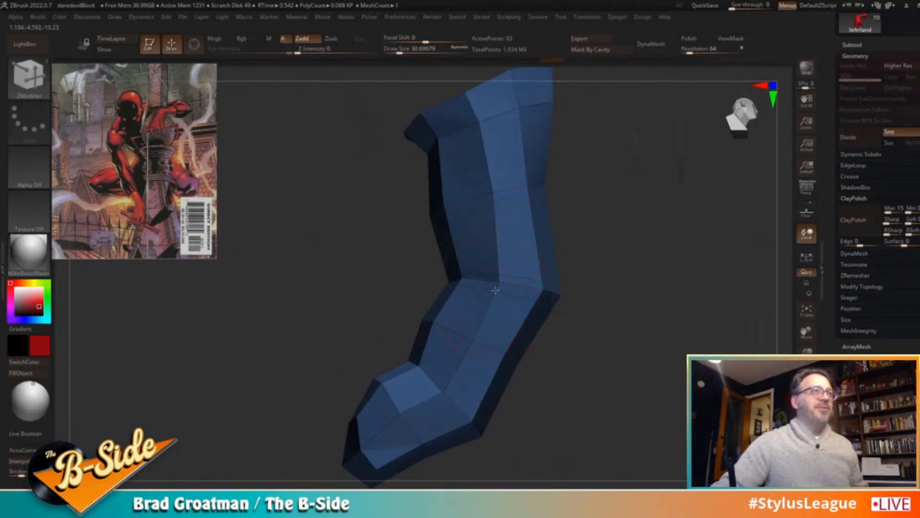
pyautogui.click(448, 387)
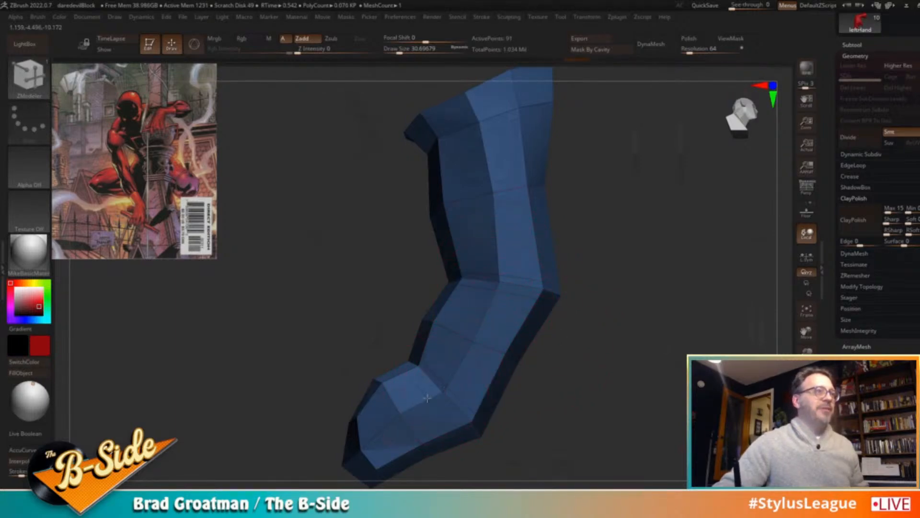
pyautogui.keyDown('ctrl'); pyautogui.keyDown('shift'); pyautogui.click(641, 366); pyautogui.keyUp('shift'); pyautogui.keyUp('ctrl')
# Insert further supporting edge loops around the two blue outer fingers, near their bases and joints
pyautogui.moveTo(641, 366); pyautogui.dragTo(602, 291)
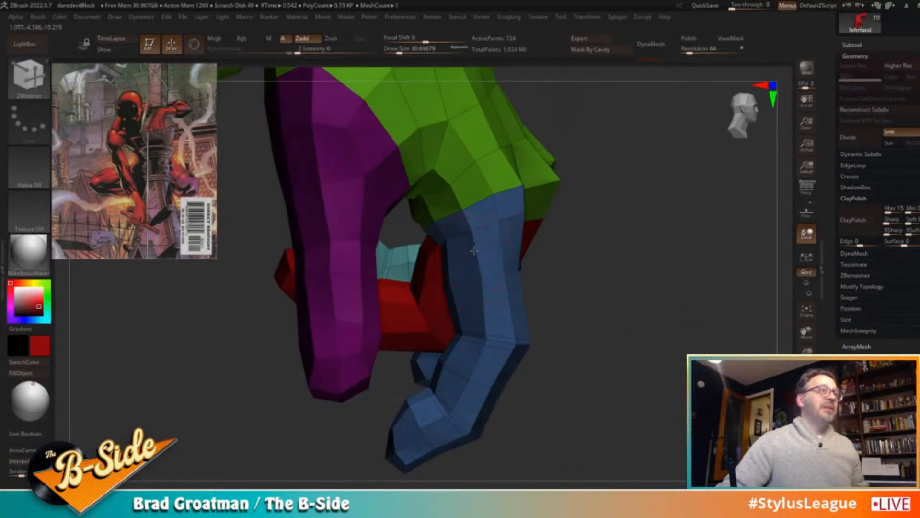
pyautogui.moveTo(562, 245); pyautogui.dragTo(599, 242)
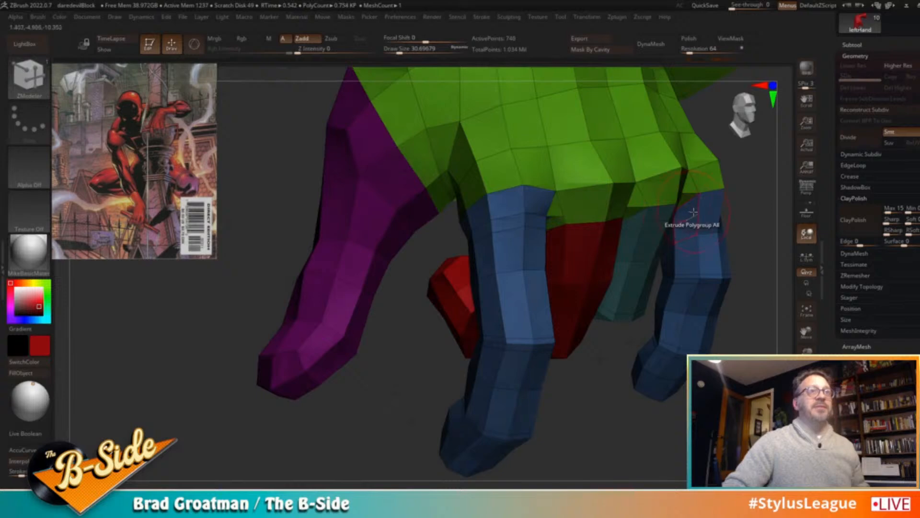
pyautogui.moveTo(406, 284); pyautogui.dragTo(376, 281)
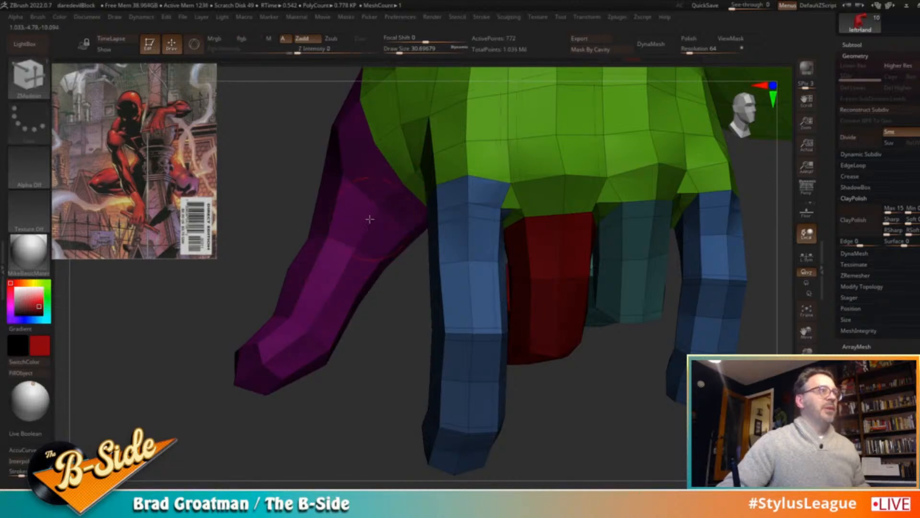
# Hide the polyframe, preview the hand with dynamic subdivision, and show the full figure around it
pyautogui.hotkey('shift', 'f')
pyautogui.press('d')
pyautogui.keyDown('alt'); pyautogui.moveTo(376, 376); pyautogui.dragTo(628, 310); pyautogui.keyUp('alt')
pyautogui.click(628, 310)
pyautogui.moveTo(460, 332); pyautogui.dragTo(280, 344)
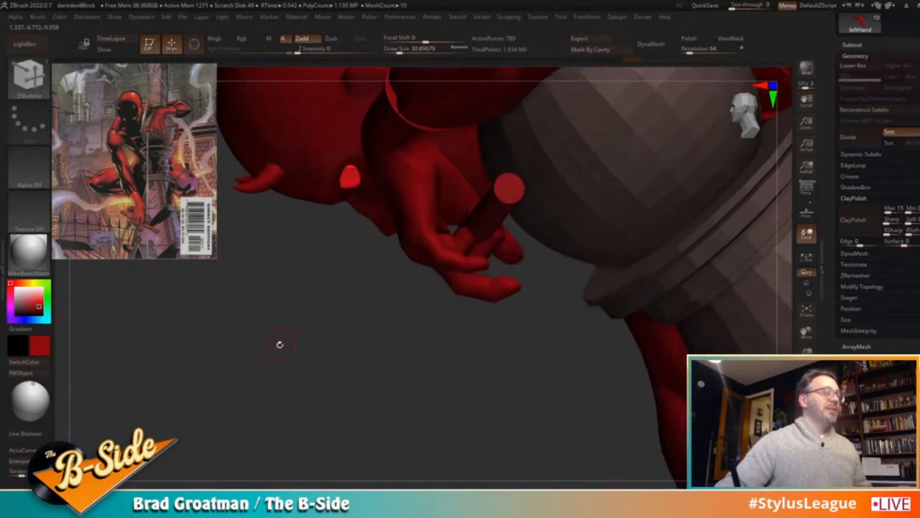
# Show the hand's polyframe and set up the Inflate brush with a draw size of about 90
pyautogui.press('b')
pyautogui.press('s')
pyautogui.press('t')
pyautogui.hotkey('shift', 'f')
pyautogui.press('b')
pyautogui.press('z')
pyautogui.press('m')
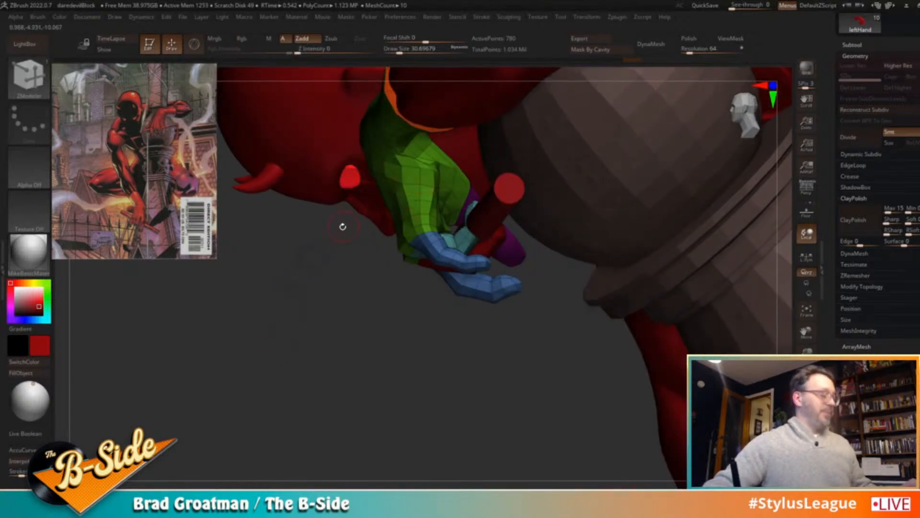
pyautogui.press('b')
pyautogui.press('i')
pyautogui.press('n')
pyautogui.keyDown('alt'); pyautogui.moveTo(342, 223); pyautogui.dragTo(344, 264); pyautogui.keyUp('alt')
pyautogui.press('s')
pyautogui.moveTo(382, 112); pyautogui.dragTo(392, 112)
# Smooth the faceted wrist and back of the hand from several angles, softening the bend into the forearm
pyautogui.keyDown('alt'); pyautogui.moveTo(321, 317); pyautogui.dragTo(335, 382); pyautogui.keyUp('alt')
pyautogui.press('b')
pyautogui.press('s')
pyautogui.press('t')
pyautogui.keyDown('shift'); pyautogui.moveTo(406, 180); pyautogui.dragTo(409, 182); pyautogui.keyUp('shift')
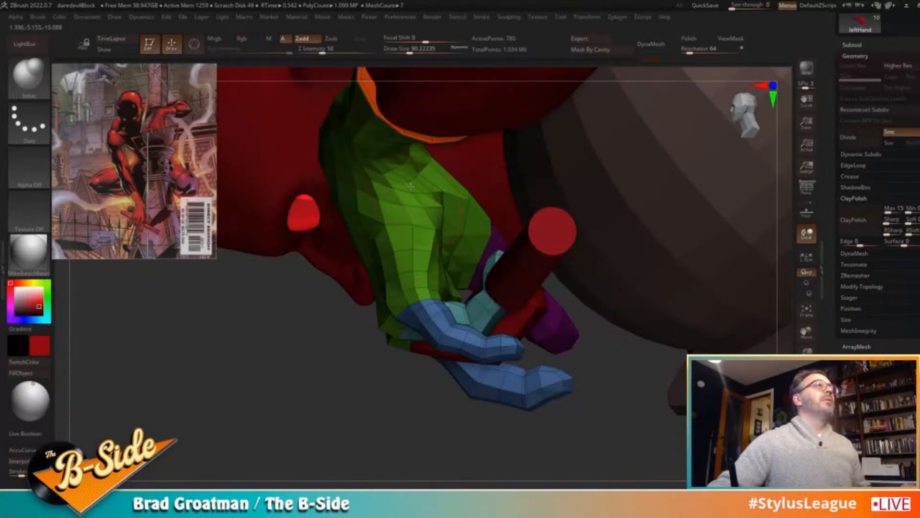
pyautogui.moveTo(307, 336); pyautogui.dragTo(240, 334)
pyautogui.keyDown('shift'); pyautogui.moveTo(383, 156); pyautogui.dragTo(442, 165); pyautogui.keyUp('shift')
pyautogui.moveTo(283, 287)
pyautogui.mouseDown()
pyautogui.moveTo(413, 268)
pyautogui.moveTo(413, 201)
pyautogui.moveTo(406, 223)
pyautogui.mouseUp()
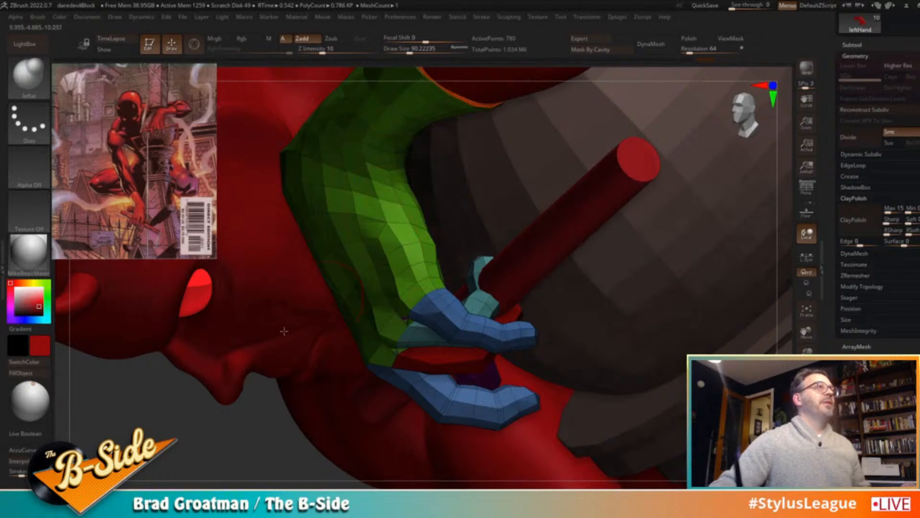
pyautogui.moveTo(352, 263)
pyautogui.mouseDown()
pyautogui.moveTo(298, 278)
pyautogui.moveTo(329, 182)
pyautogui.mouseUp()
pyautogui.moveTo(643, 187)
pyautogui.mouseDown()
pyautogui.moveTo(632, 184)
pyautogui.moveTo(603, 220)
pyautogui.moveTo(553, 249)
pyautogui.moveTo(590, 235)
pyautogui.moveTo(594, 270)
pyautogui.moveTo(698, 307)
pyautogui.moveTo(692, 325)
pyautogui.mouseUp()
# Hide the polyframe and subdivide the left hand to level 3
pyautogui.hotkey('shift', 'f')
pyautogui.press('d')
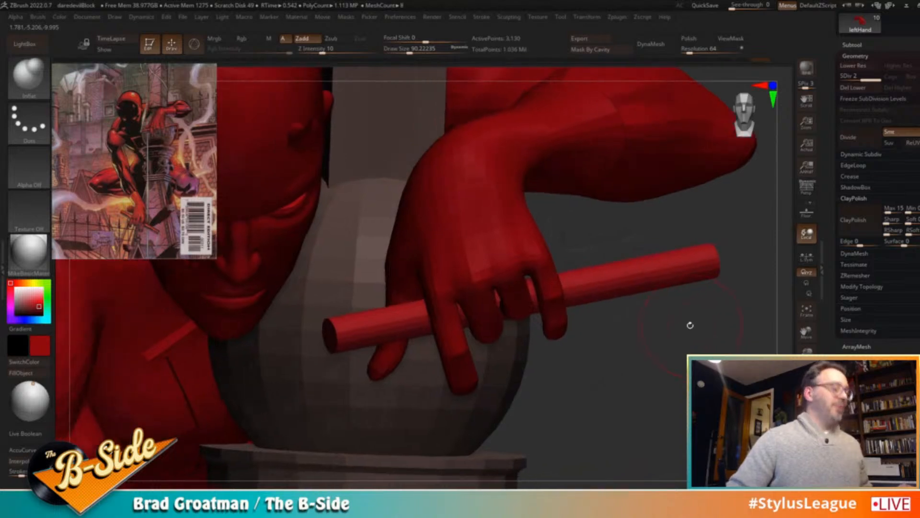
pyautogui.hotkey('ctrl', 'd')
# Carve grooves between the knuckles on the back of the hand using DamStandard at a draw size of about 56
pyautogui.press('b')
pyautogui.press('d')
pyautogui.press('s')
pyautogui.press('s')
pyautogui.click(485, 242)
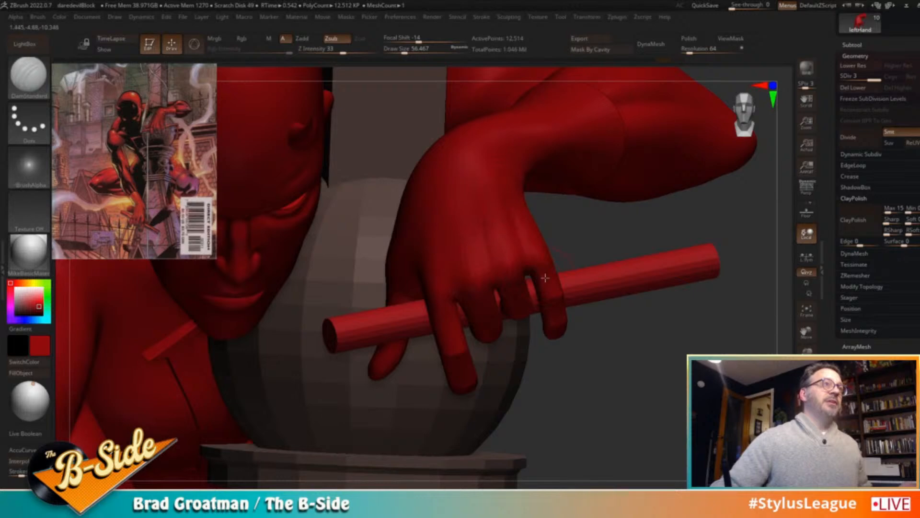
pyautogui.moveTo(538, 271); pyautogui.dragTo(483, 235, button='right')
pyautogui.moveTo(582, 249); pyautogui.dragTo(589, 230)
# Build up the knuckles and tendons on the back of the hand using the Standard brush at a draw size of about 33
pyautogui.press('b')
pyautogui.press('s')
pyautogui.press('t')
pyautogui.press('s')
pyautogui.click(433, 294)
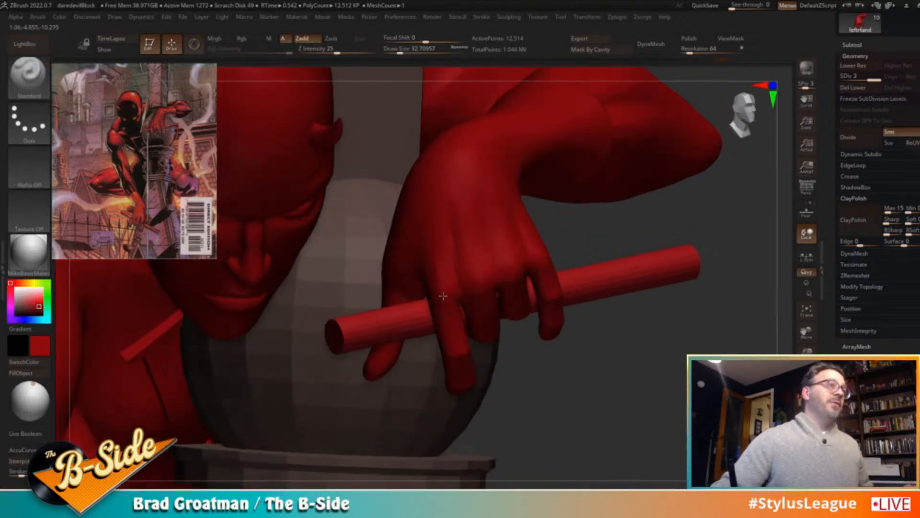
pyautogui.moveTo(568, 246); pyautogui.dragTo(518, 279, button='right')
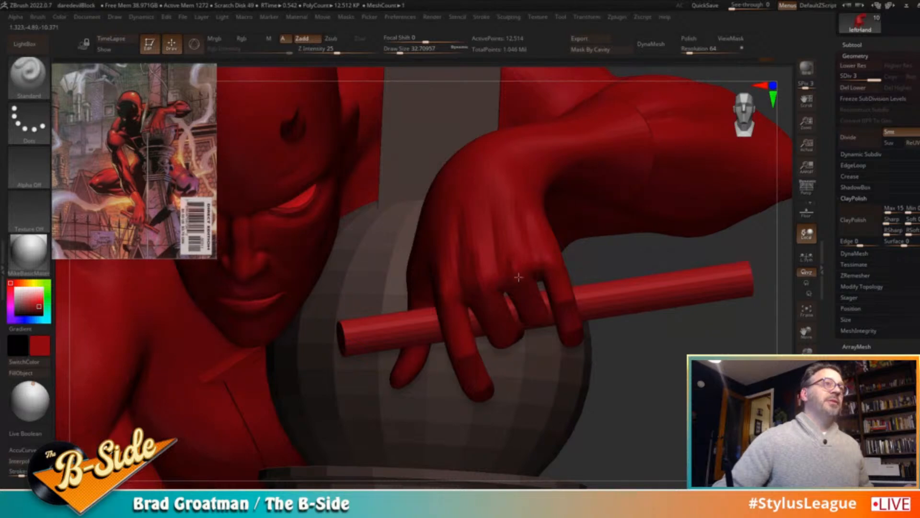
pyautogui.moveTo(623, 259); pyautogui.dragTo(562, 263, button='right')
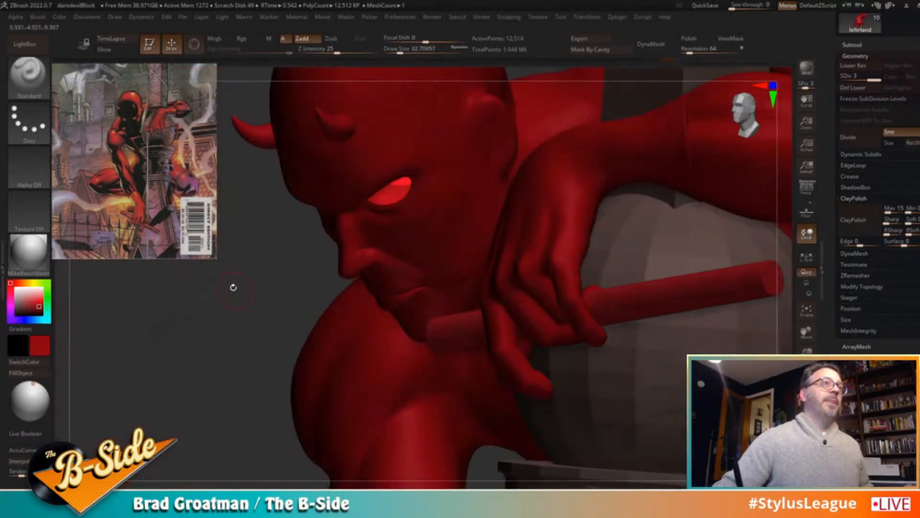
pyautogui.moveTo(484, 235); pyautogui.dragTo(538, 227, button='right')
pyautogui.moveTo(681, 226); pyautogui.dragTo(602, 234, button='right')
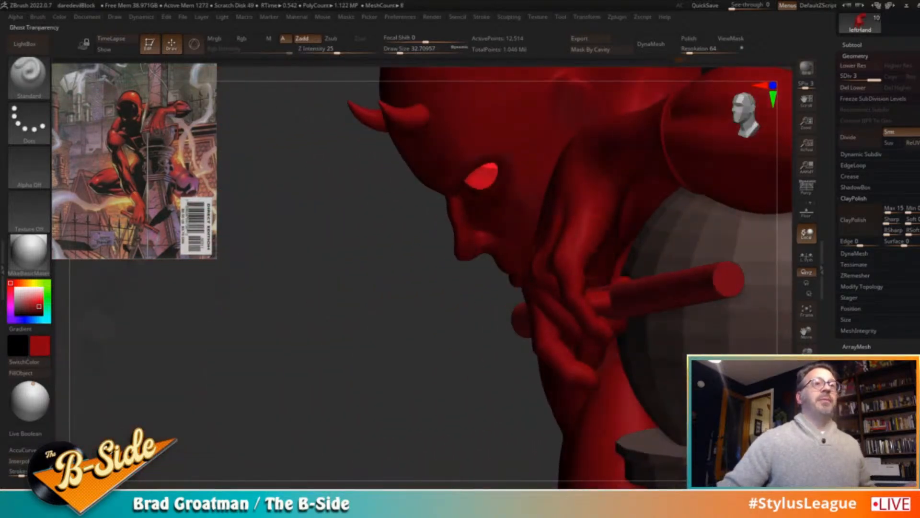
# Isolate the left hand and reshape the contour of its back using the Move brush at a draw size of about 108
pyautogui.click(806, 443)
pyautogui.keyDown('alt'); pyautogui.moveTo(464, 379); pyautogui.dragTo(437, 434, button='right'); pyautogui.keyUp('alt')
pyautogui.moveTo(628, 339); pyautogui.dragTo(666, 333, button='right')
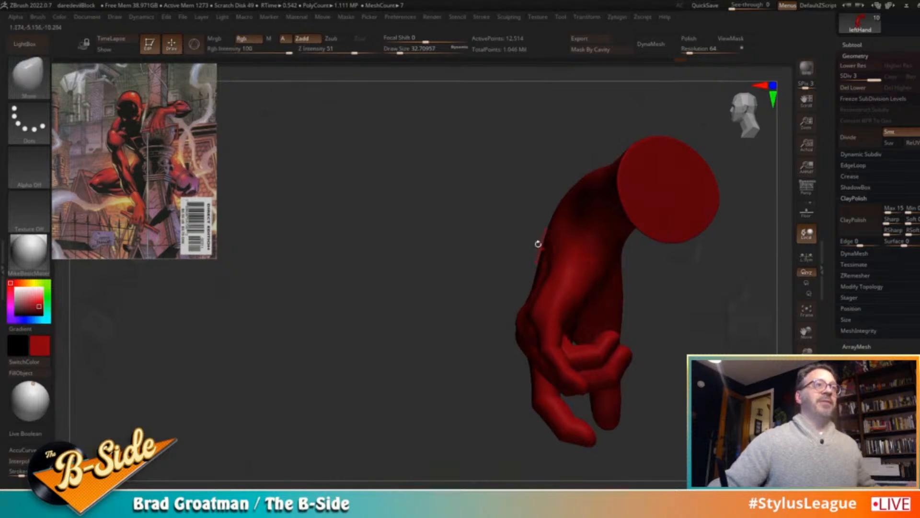
pyautogui.press('b')
pyautogui.press('m')
pyautogui.press('v')
pyautogui.moveTo(542, 249); pyautogui.dragTo(503, 238, button='right')
pyautogui.press('s')
pyautogui.moveTo(525, 248); pyautogui.dragTo(537, 247)
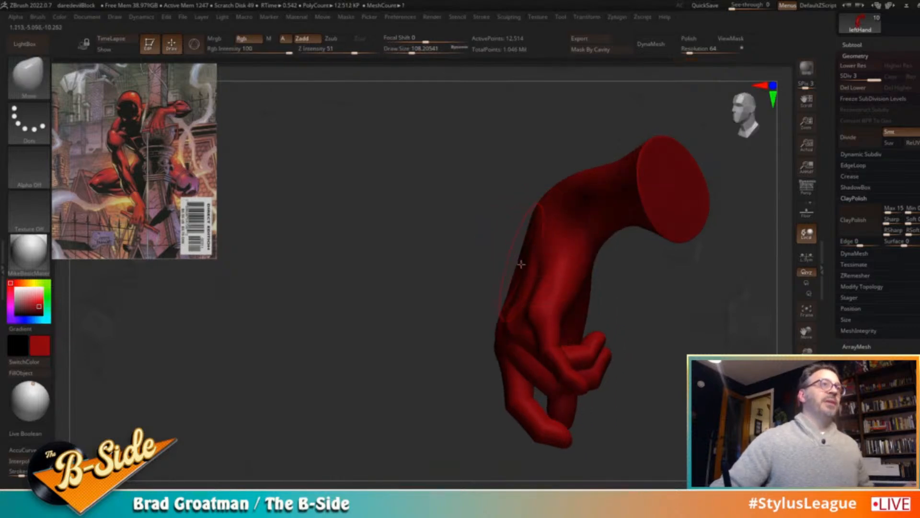
pyautogui.moveTo(490, 281); pyautogui.dragTo(530, 278, button='right')
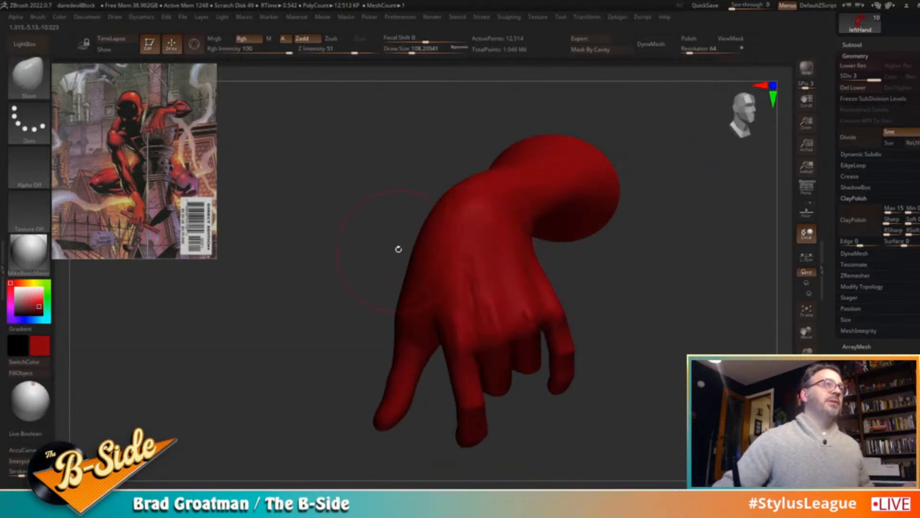
pyautogui.moveTo(398, 251); pyautogui.dragTo(426, 247, button='right')
# Adjust the base of the thumb and the web beside it using the Move brush at a draw size of about 68
pyautogui.moveTo(343, 314); pyautogui.dragTo(395, 307, button='right')
pyautogui.press('s')
pyautogui.moveTo(420, 336); pyautogui.dragTo(415, 336)
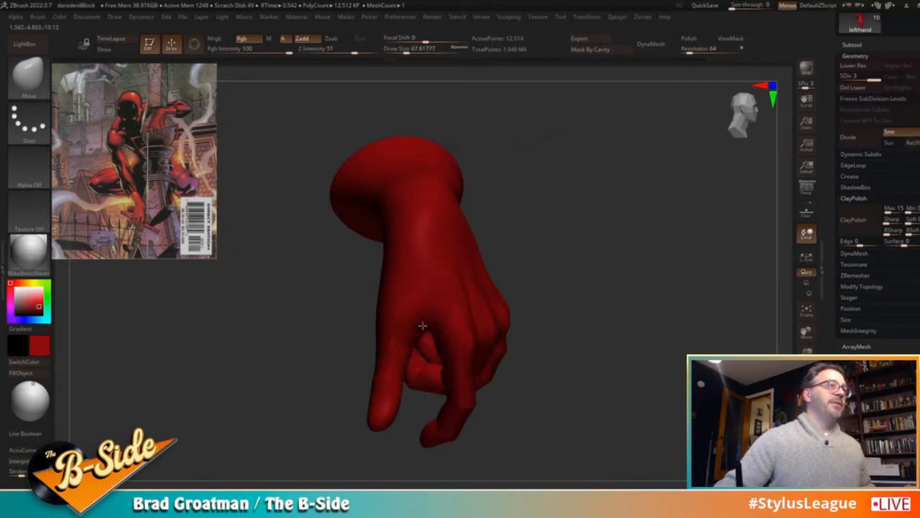
pyautogui.moveTo(381, 279); pyautogui.dragTo(516, 237, button='right')
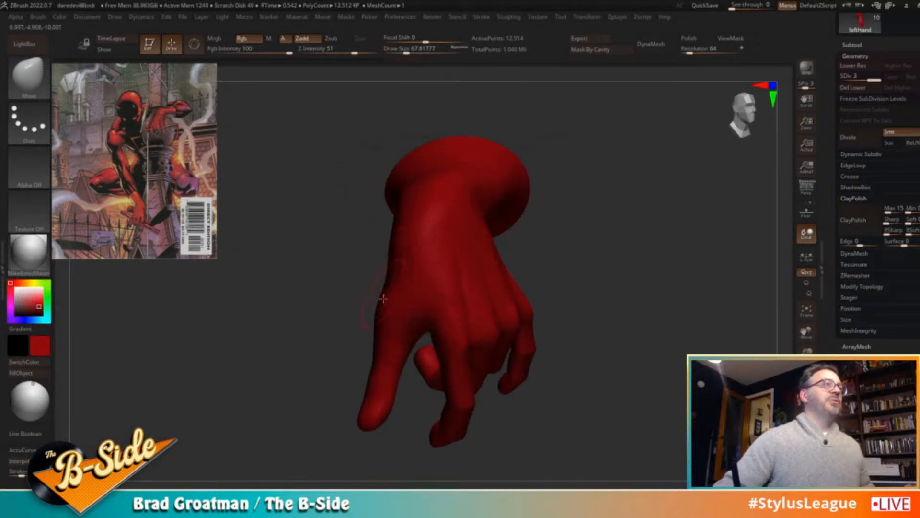
pyautogui.moveTo(373, 346); pyautogui.dragTo(381, 346, button='right')
pyautogui.moveTo(338, 341); pyautogui.dragTo(345, 337)
# Fill out the fleshy pads of the palm using the Inflate brush at a draw size of about 90
pyautogui.moveTo(628, 284)
pyautogui.mouseDown()
pyautogui.moveTo(523, 277)
pyautogui.moveTo(541, 268)
pyautogui.moveTo(466, 302)
pyautogui.moveTo(446, 333)
pyautogui.mouseUp()
pyautogui.press('s')
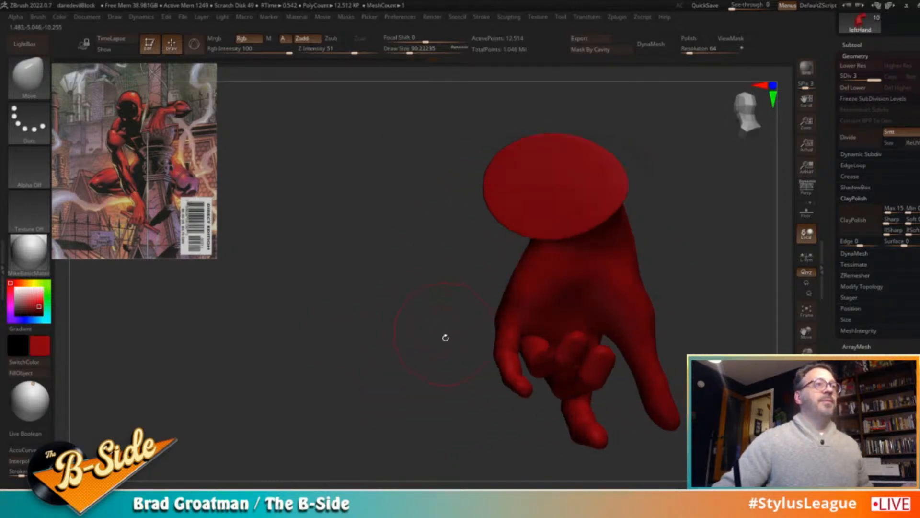
pyautogui.press('b')
pyautogui.press('i')
pyautogui.press('n')
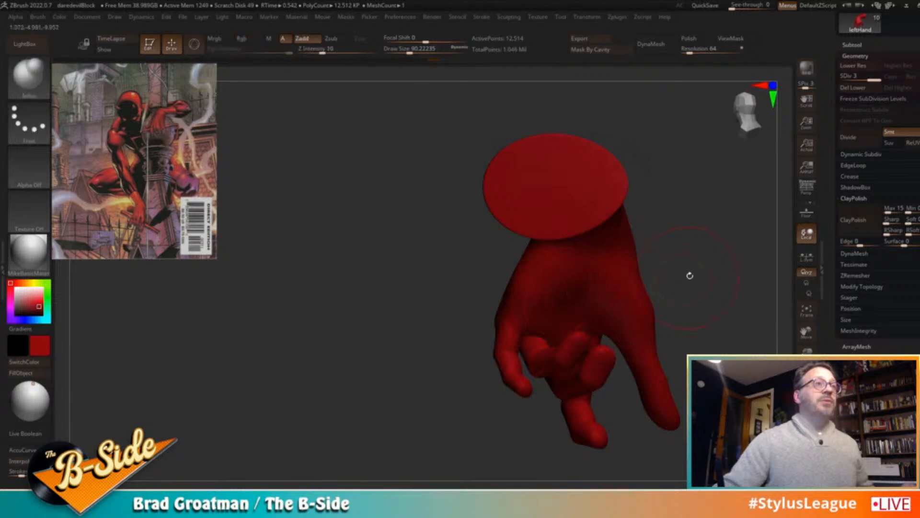
pyautogui.keyDown('ctrl'); pyautogui.moveTo(686, 275); pyautogui.dragTo(687, 307, button='right'); pyautogui.keyUp('ctrl')
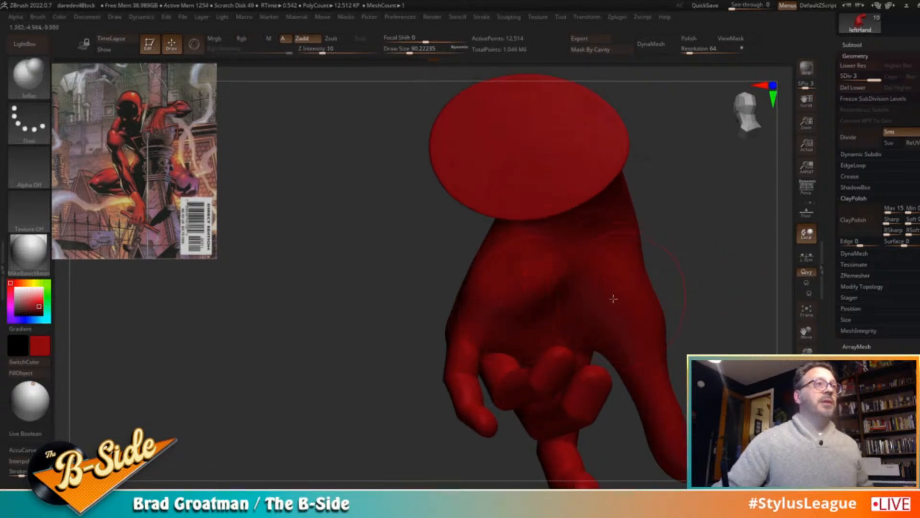
pyautogui.moveTo(694, 292)
pyautogui.mouseDown()
pyautogui.moveTo(688, 252)
pyautogui.moveTo(722, 269)
pyautogui.moveTo(691, 289)
pyautogui.moveTo(671, 281)
pyautogui.mouseUp()
pyautogui.moveTo(647, 205); pyautogui.dragTo(573, 261)
pyautogui.moveTo(453, 275)
pyautogui.mouseDown()
pyautogui.moveTo(585, 284)
pyautogui.moveTo(678, 240)
pyautogui.moveTo(690, 253)
pyautogui.moveTo(662, 236)
pyautogui.moveTo(670, 281)
pyautogui.moveTo(702, 259)
pyautogui.moveTo(667, 246)
pyautogui.moveTo(678, 197)
pyautogui.moveTo(639, 181)
pyautogui.moveTo(634, 226)
pyautogui.moveTo(581, 214)
pyautogui.mouseUp()
# Subdivide the hand to level 4 and cut folds into the bent wrist using the Orb Cracks brush at a draw size of about 29
pyautogui.press('ctrl')
pyautogui.hotkey('ctrl', 'd')
pyautogui.press('b')
pyautogui.press('o')
pyautogui.press('c')
pyautogui.press('s')
pyautogui.moveTo(602, 190); pyautogui.dragTo(558, 239)
pyautogui.moveTo(671, 165); pyautogui.dragTo(676, 210)
pyautogui.moveTo(571, 191)
pyautogui.mouseDown()
pyautogui.moveTo(660, 189)
pyautogui.moveTo(662, 199)
pyautogui.moveTo(702, 212)
pyautogui.moveTo(655, 236)
pyautogui.moveTo(618, 235)
pyautogui.moveTo(639, 251)
pyautogui.moveTo(618, 233)
pyautogui.moveTo(633, 232)
pyautogui.mouseUp()
pyautogui.press('s')
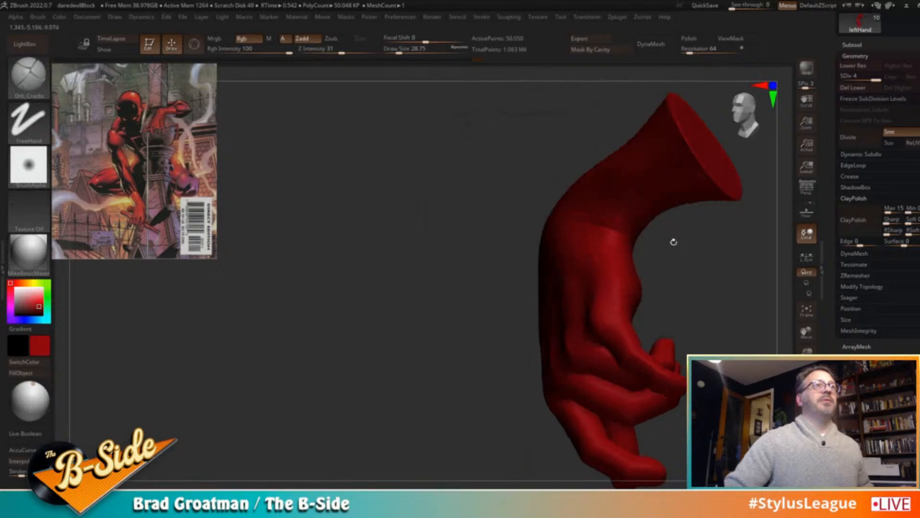
# Smooth the surface around the wrist folds on the back of the hand
pyautogui.moveTo(713, 241); pyautogui.dragTo(602, 226)
pyautogui.press('shift')
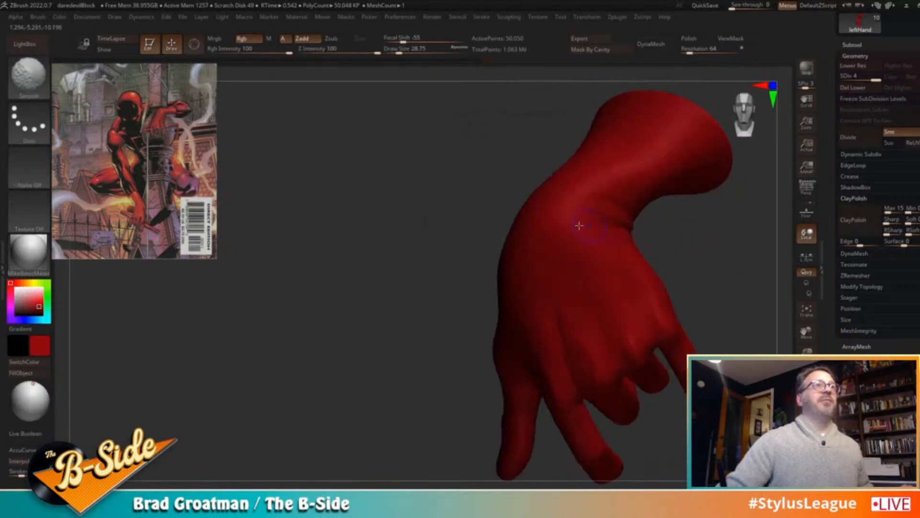
pyautogui.moveTo(666, 238)
pyautogui.mouseDown()
pyautogui.moveTo(718, 263)
pyautogui.moveTo(675, 244)
pyautogui.moveTo(689, 260)
pyautogui.mouseUp()
# Subdivide the hand to level 5 and strengthen the tendons and knuckles using the Standard brush at a draw size of about 44
pyautogui.hotkey('ctrl', 'd')
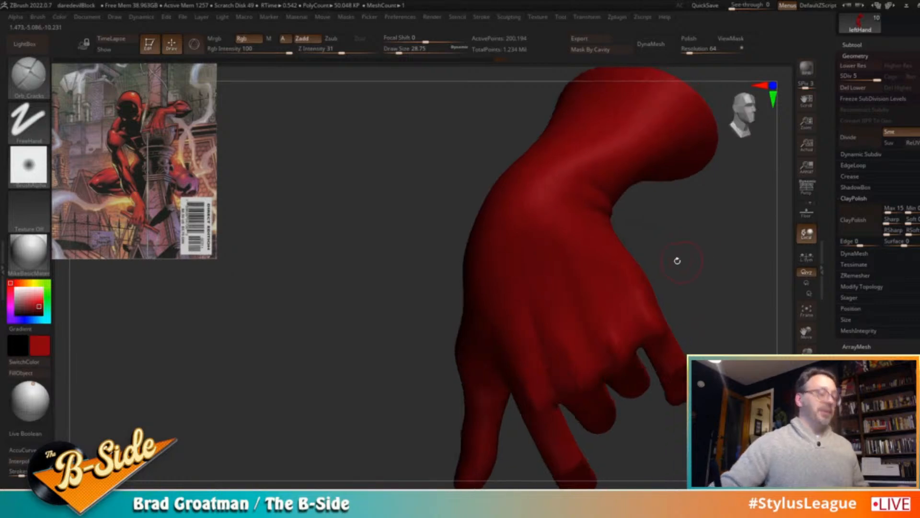
pyautogui.press('b')
pyautogui.press('s')
pyautogui.press('t')
pyautogui.press('s')
pyautogui.moveTo(579, 335); pyautogui.dragTo(581, 334)
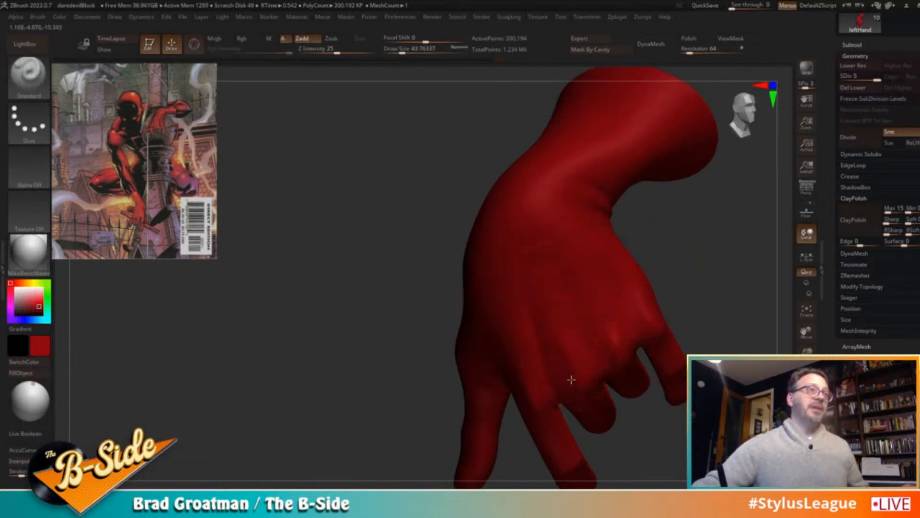
pyautogui.moveTo(692, 277); pyautogui.dragTo(662, 337)
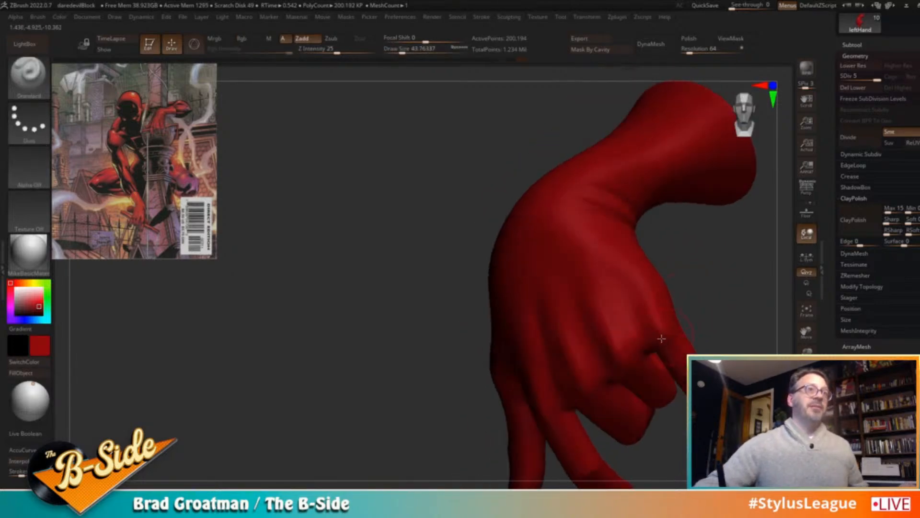
pyautogui.moveTo(710, 309); pyautogui.dragTo(624, 355)
pyautogui.moveTo(678, 319); pyautogui.dragTo(721, 296)
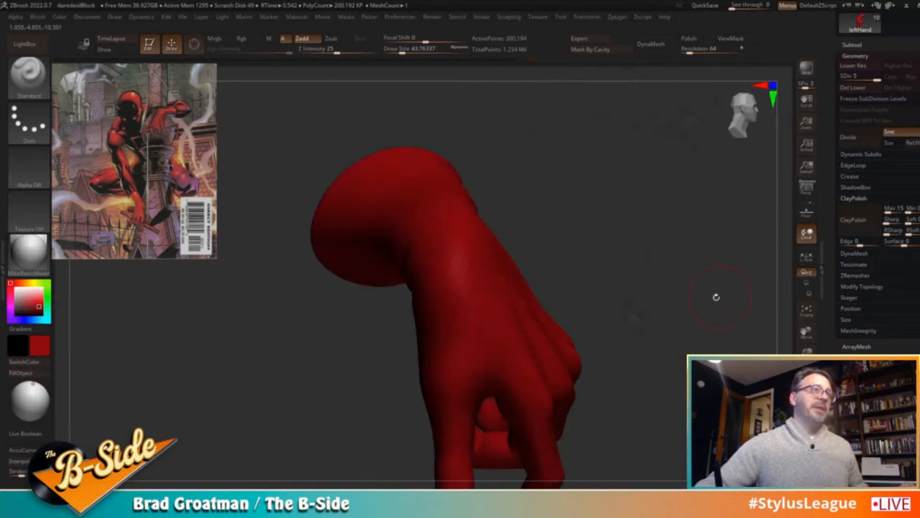
pyautogui.moveTo(592, 346); pyautogui.dragTo(685, 354)
# Return to subdivision level 4 and shape the web between thumb and index finger using the Standard brush, draw size about 35
pyautogui.hotkey('shift', 'd')
pyautogui.press('s')
pyautogui.moveTo(506, 377); pyautogui.dragTo(504, 376)
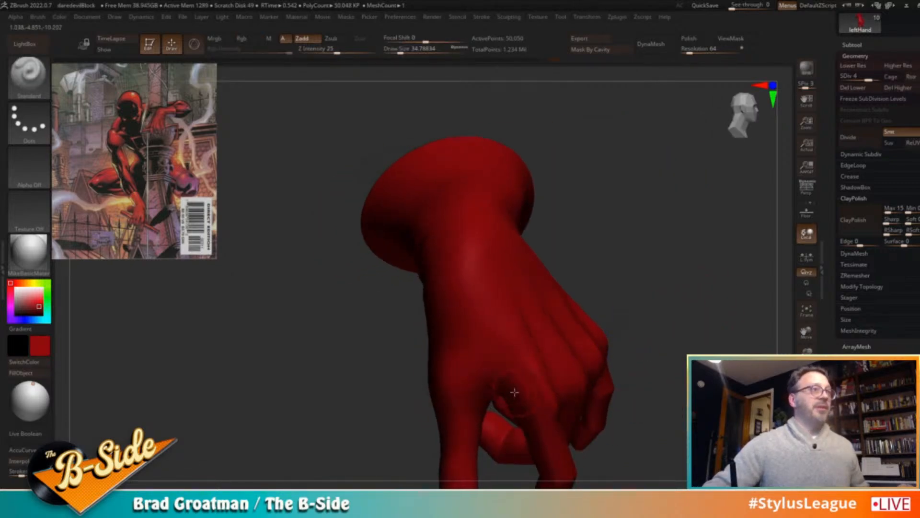
pyautogui.moveTo(633, 333); pyautogui.dragTo(636, 349)
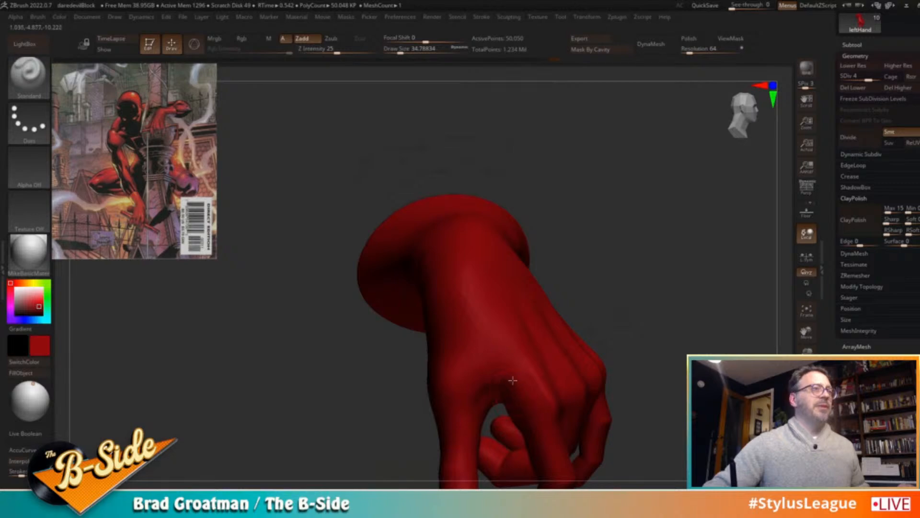
pyautogui.moveTo(632, 402); pyautogui.dragTo(571, 389)
pyautogui.moveTo(677, 306)
pyautogui.mouseDown()
pyautogui.moveTo(678, 331)
pyautogui.moveTo(666, 341)
pyautogui.moveTo(655, 260)
pyautogui.moveTo(559, 353)
pyautogui.moveTo(596, 302)
pyautogui.moveTo(610, 218)
pyautogui.moveTo(510, 356)
pyautogui.mouseUp()
# Refine the forms between the thumb and index knuckle using the Standard brush at a draw size of about 23
pyautogui.press('s')
pyautogui.moveTo(579, 274); pyautogui.dragTo(571, 364)
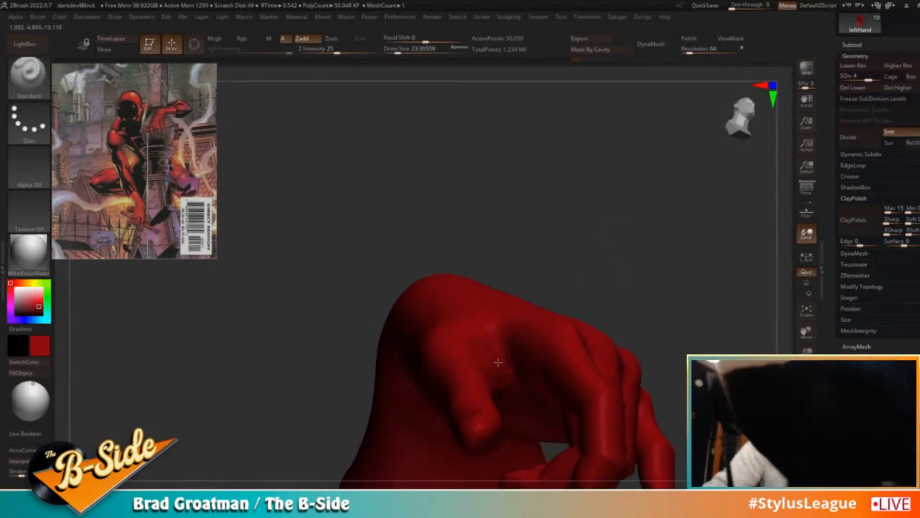
pyautogui.moveTo(605, 257); pyautogui.dragTo(594, 367)
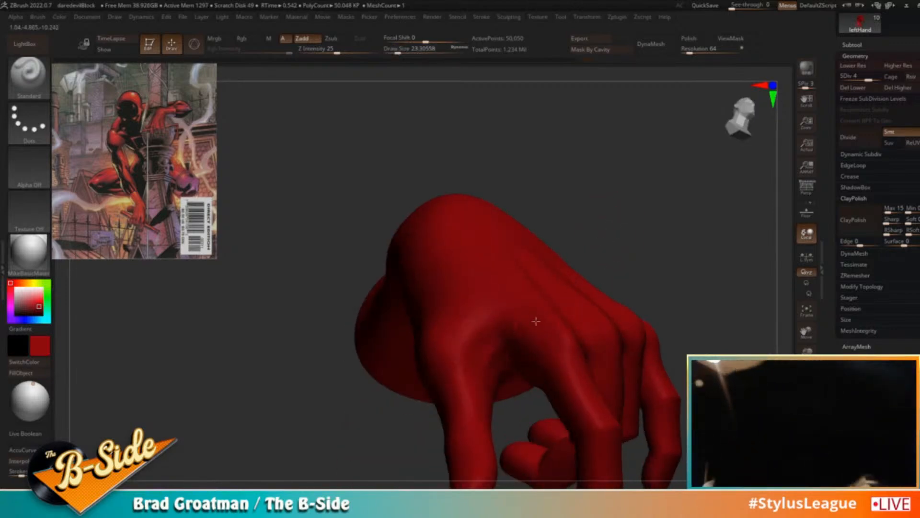
pyautogui.moveTo(519, 328)
pyautogui.mouseDown()
pyautogui.moveTo(631, 261)
pyautogui.moveTo(606, 240)
pyautogui.moveTo(723, 261)
pyautogui.moveTo(721, 243)
pyautogui.moveTo(668, 271)
pyautogui.mouseUp()
# Carve the hollow between the thumb and index finger using DamStandard at a draw size of about 49
pyautogui.press('b')
pyautogui.press('d')
pyautogui.press('s')
pyautogui.press('s')
pyautogui.moveTo(483, 349); pyautogui.dragTo(488, 349)
pyautogui.moveTo(628, 288)
pyautogui.mouseDown()
pyautogui.moveTo(600, 280)
pyautogui.moveTo(570, 235)
pyautogui.mouseUp()
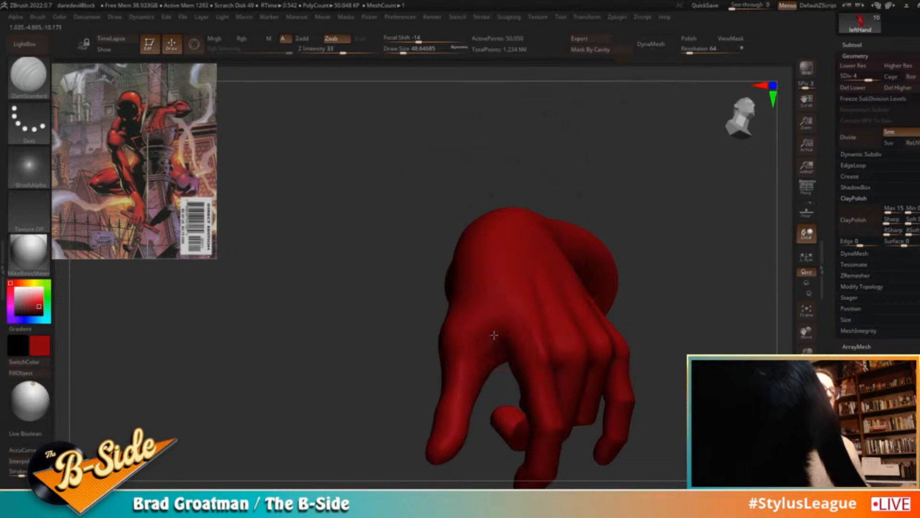
pyautogui.moveTo(475, 387)
pyautogui.mouseDown()
pyautogui.moveTo(449, 342)
pyautogui.moveTo(612, 286)
pyautogui.moveTo(663, 310)
pyautogui.moveTo(649, 275)
pyautogui.mouseUp()
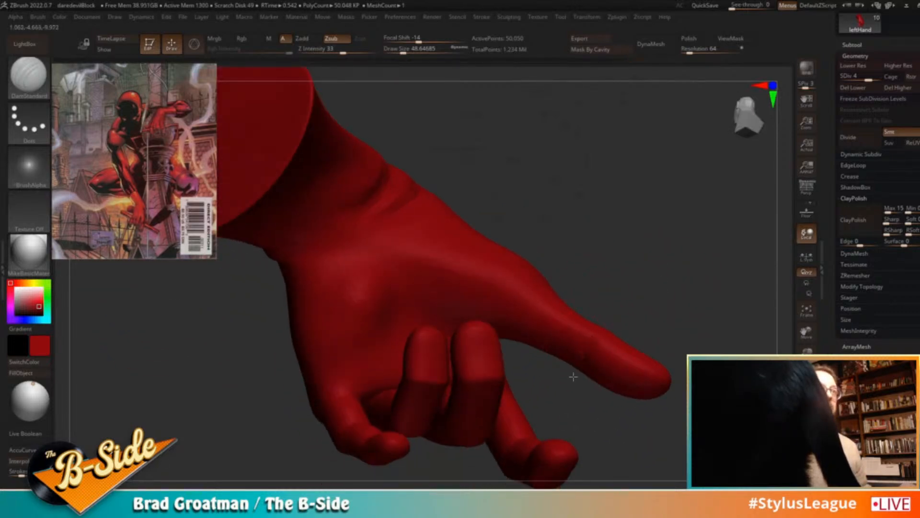
# Cut creases at the thumb joint and across the palm side of the wrist using DamStandard at a draw size of about 31
pyautogui.press('s')
pyautogui.moveTo(585, 349); pyautogui.dragTo(573, 373)
pyautogui.moveTo(633, 295); pyautogui.dragTo(608, 329)
pyautogui.moveTo(607, 247); pyautogui.dragTo(612, 206)
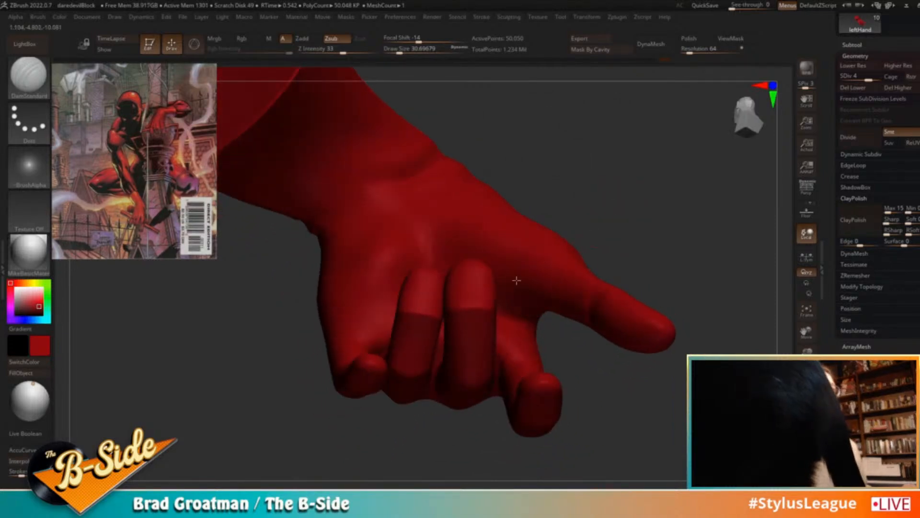
pyautogui.moveTo(616, 239); pyautogui.dragTo(659, 265)
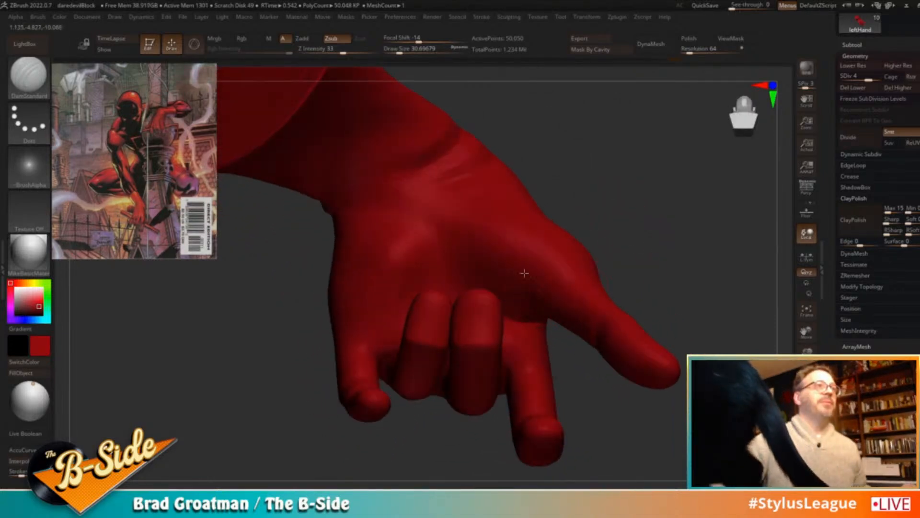
# Refine the knuckles and tendons on the back of the hand using the Standard brush at a draw size of about 37
pyautogui.moveTo(647, 230); pyautogui.dragTo(339, 281)
pyautogui.press('b')
pyautogui.press('s')
pyautogui.press('t')
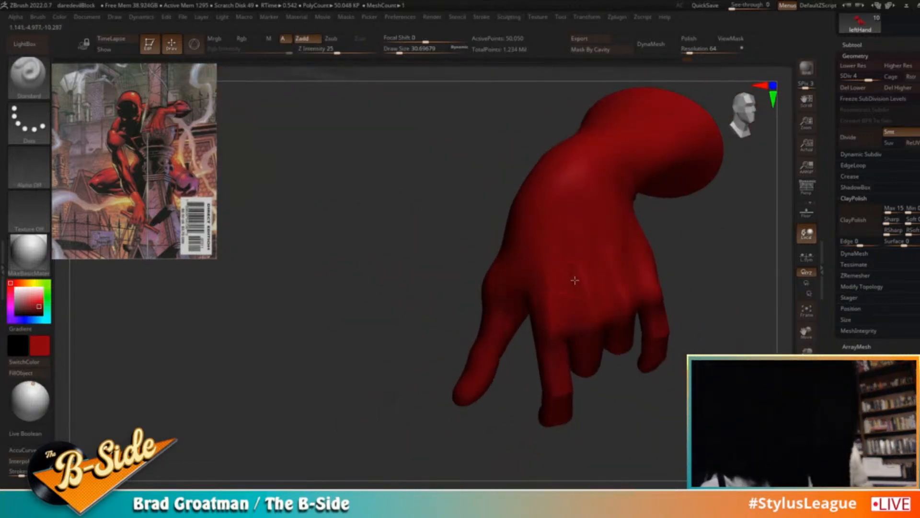
pyautogui.press('s')
pyautogui.moveTo(578, 274); pyautogui.dragTo(582, 274)
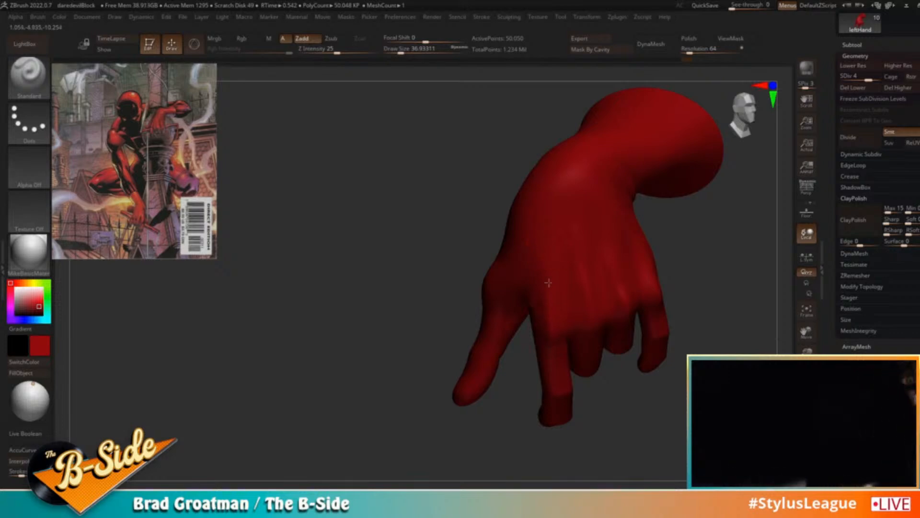
pyautogui.moveTo(694, 287); pyautogui.dragTo(694, 226)
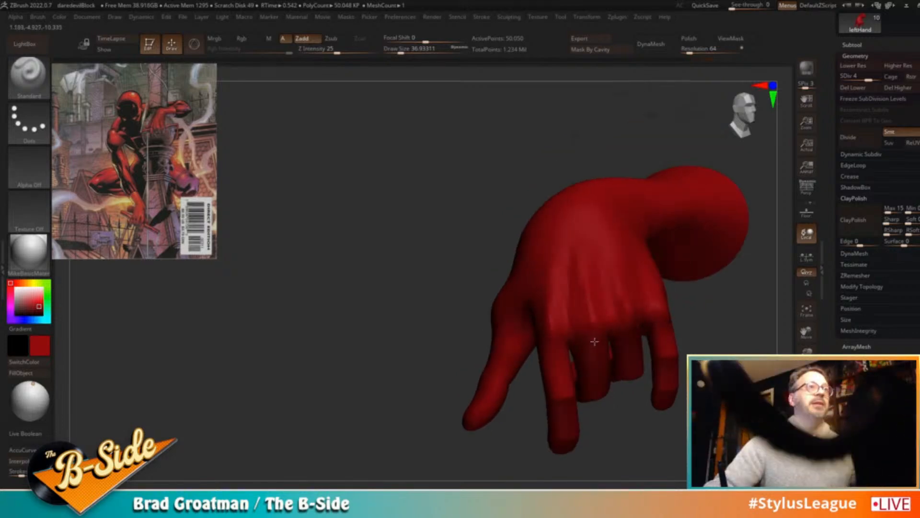
pyautogui.moveTo(593, 349); pyautogui.dragTo(641, 320)
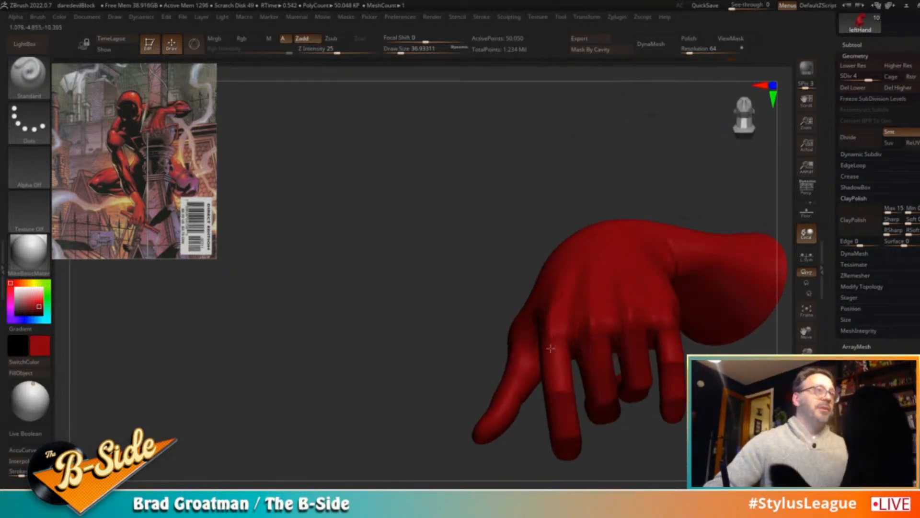
pyautogui.press('shift')
pyautogui.press('shift')
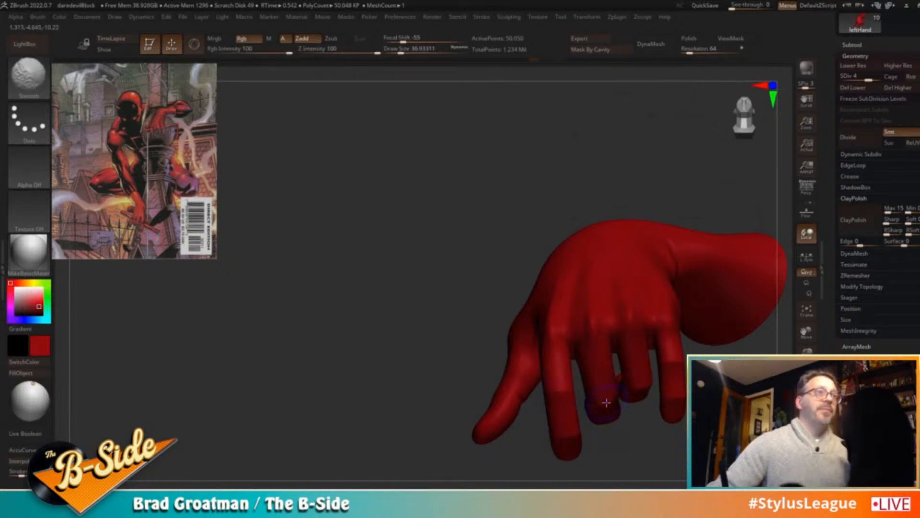
# Drop the hand to subdivision level 3 and adjust the fingers' shape using the Move brush
pyautogui.hotkey('shift', 'd')
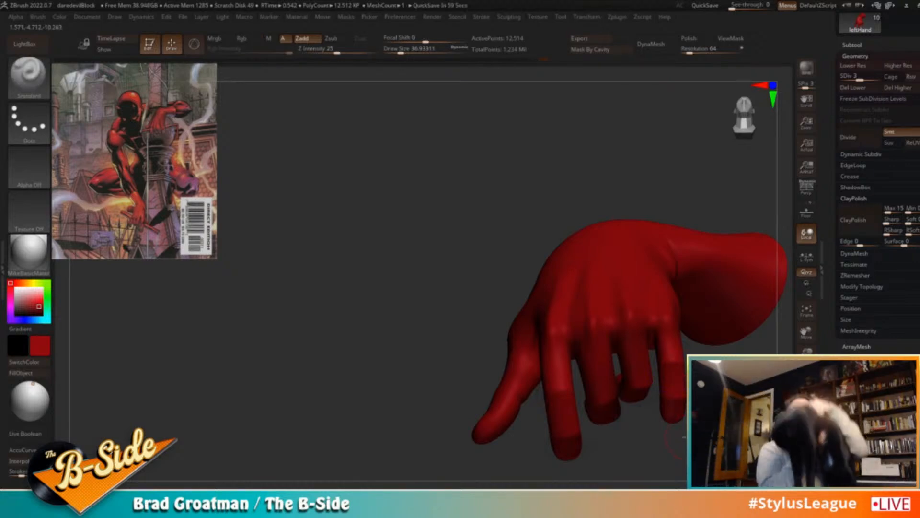
pyautogui.moveTo(415, 140); pyautogui.dragTo(622, 314)
pyautogui.press('b')
pyautogui.press('m')
pyautogui.press('v')
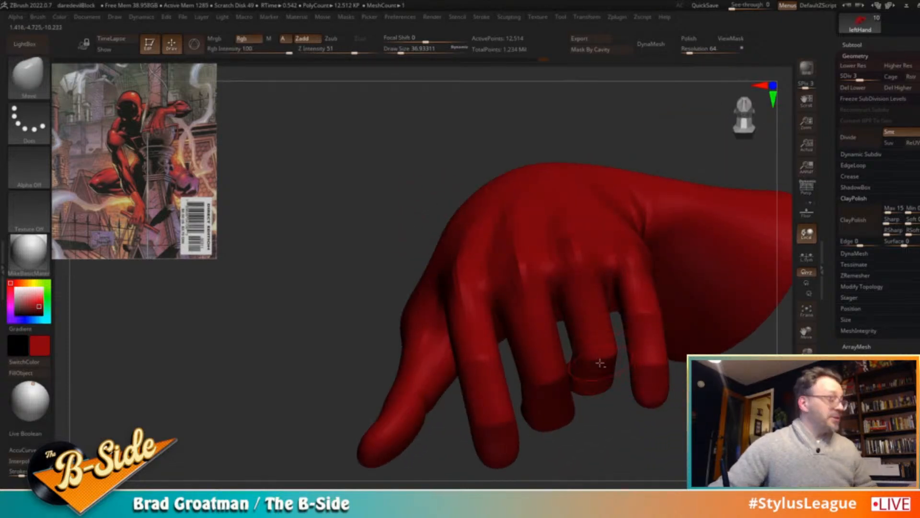
# Build up the bony finger joints on the back of the fingers using the Standard brush at a draw size of about 25
pyautogui.press('b')
pyautogui.press('s')
pyautogui.press('t')
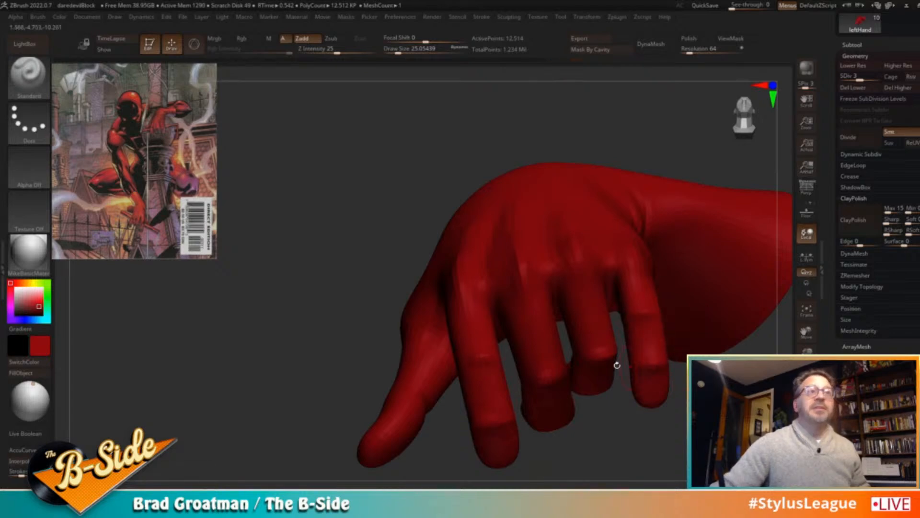
pyautogui.moveTo(657, 401); pyautogui.dragTo(604, 422)
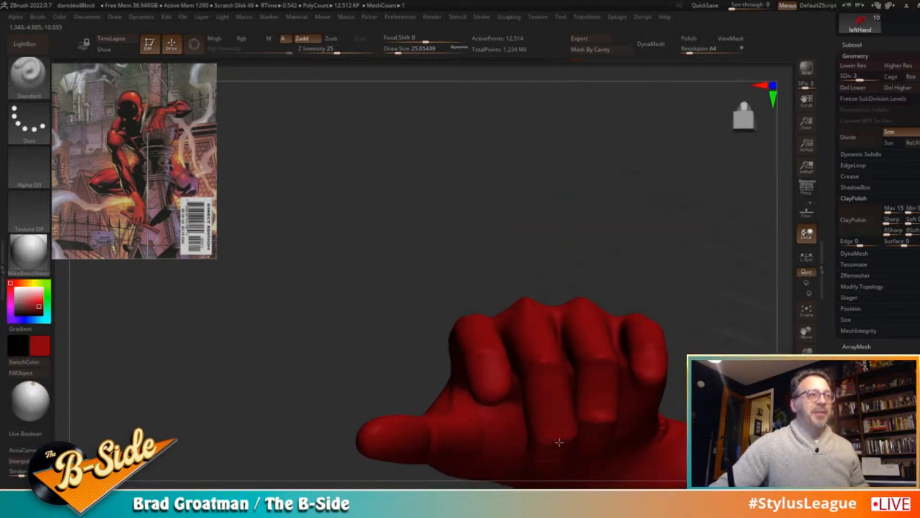
# Isolate one finger and carve the creases beneath its joints using DamStandard at a draw size of about 25
pyautogui.moveTo(733, 263); pyautogui.dragTo(697, 335)
pyautogui.keyDown('ctrl'); pyautogui.keyDown('shift'); pyautogui.click(617, 331); pyautogui.keyUp('shift'); pyautogui.keyUp('ctrl')
pyautogui.moveTo(649, 428); pyautogui.dragTo(683, 387)
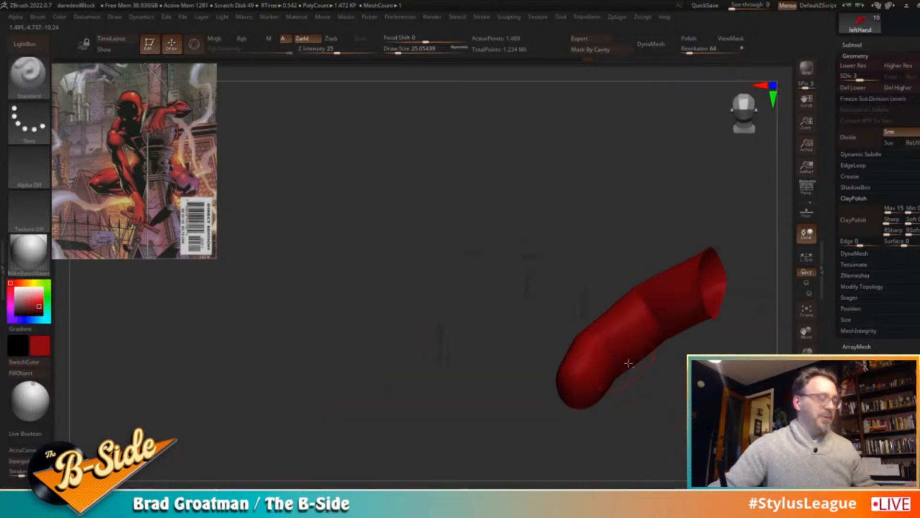
pyautogui.press('b')
pyautogui.press('d')
pyautogui.press('s')
pyautogui.moveTo(644, 393); pyautogui.dragTo(628, 390)
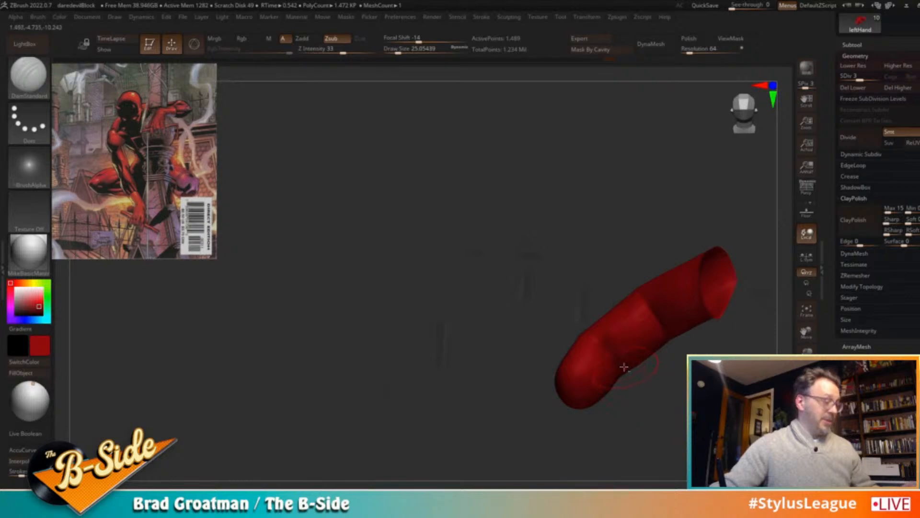
# Add volume to the isolated finger's underside using ClayBuildup at a draw size of about 39
pyautogui.press('b')
pyautogui.press('c')
pyautogui.press('b')
pyautogui.moveTo(690, 371); pyautogui.dragTo(681, 326)
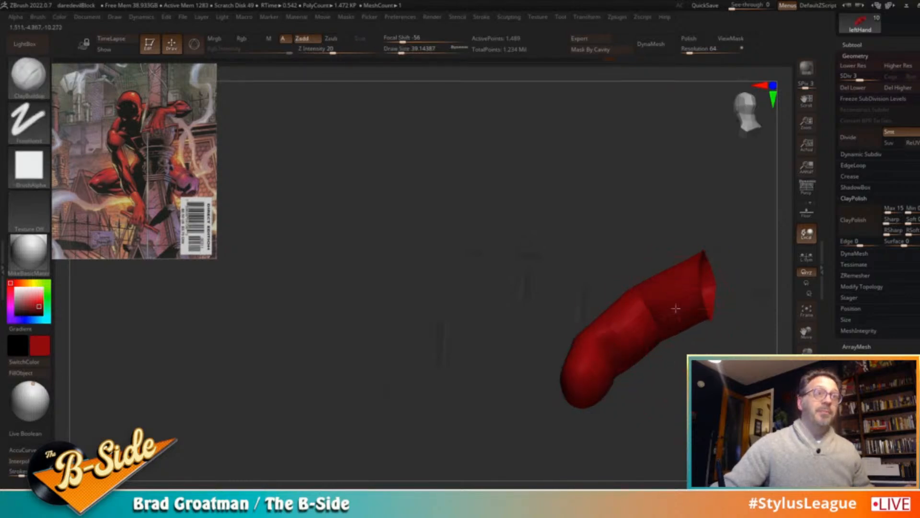
pyautogui.moveTo(648, 390)
pyautogui.mouseDown()
pyautogui.moveTo(738, 348)
pyautogui.moveTo(639, 408)
pyautogui.moveTo(671, 401)
pyautogui.mouseUp()
# Isolate another finger and build up its underside pads using ClayBuildup at a draw size of about 22, smoothing the strokes
pyautogui.keyDown('ctrl'); pyautogui.keyDown('shift'); pyautogui.click(741, 341); pyautogui.keyUp('shift'); pyautogui.keyUp('ctrl')
pyautogui.keyDown('ctrl'); pyautogui.keyDown('shift'); pyautogui.click(694, 368); pyautogui.keyUp('shift'); pyautogui.keyUp('ctrl')
pyautogui.moveTo(733, 330); pyautogui.dragTo(703, 349)
pyautogui.moveTo(740, 315)
pyautogui.mouseDown()
pyautogui.moveTo(752, 319)
pyautogui.moveTo(618, 351)
pyautogui.mouseUp()
pyautogui.press('[')
pyautogui.moveTo(673, 315)
pyautogui.mouseDown()
pyautogui.moveTo(601, 351)
pyautogui.moveTo(664, 343)
pyautogui.mouseUp()
pyautogui.keyDown('shift'); pyautogui.moveTo(611, 356); pyautogui.dragTo(594, 320); pyautogui.keyUp('shift')
# Round out and smooth the isolated finger's segments between the joints, and show the whole hand again
pyautogui.moveTo(734, 280); pyautogui.dragTo(702, 287)
pyautogui.moveTo(547, 289)
pyautogui.keyDown('shift'); pyautogui.mouseDown()
pyautogui.moveTo(516, 291)
pyautogui.moveTo(543, 279)
pyautogui.mouseUp(); pyautogui.keyUp('shift')
pyautogui.moveTo(638, 290); pyautogui.dragTo(647, 283)
pyautogui.keyDown('shift'); pyautogui.moveTo(614, 331); pyautogui.dragTo(598, 344); pyautogui.keyUp('shift')
pyautogui.moveTo(662, 279)
pyautogui.mouseDown()
pyautogui.moveTo(607, 361)
pyautogui.moveTo(653, 302)
pyautogui.moveTo(708, 293)
pyautogui.moveTo(624, 287)
pyautogui.mouseUp()
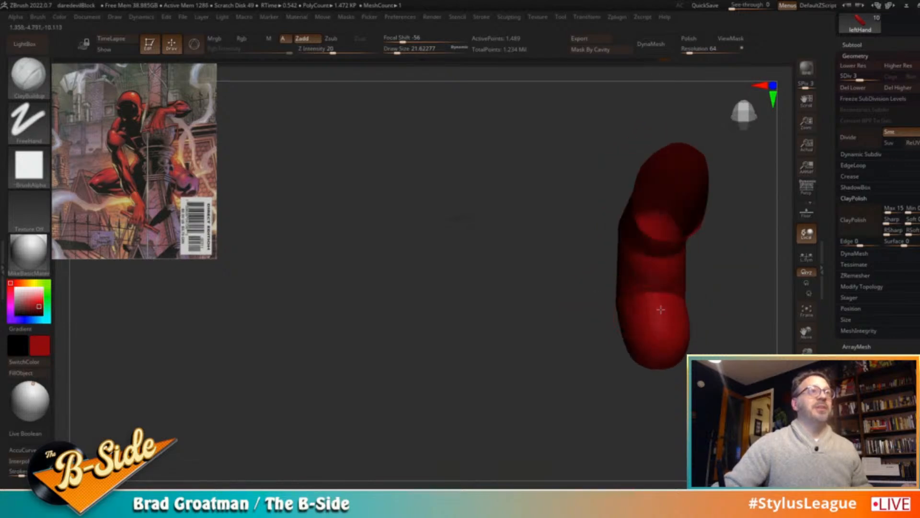
pyautogui.moveTo(556, 341); pyautogui.dragTo(658, 258)
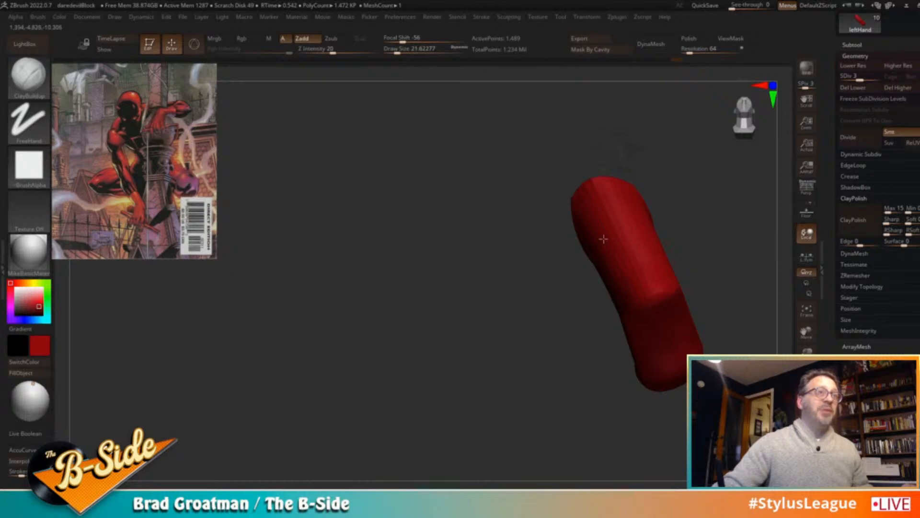
pyautogui.keyDown('alt'); pyautogui.moveTo(727, 243); pyautogui.dragTo(670, 254); pyautogui.keyUp('alt')
pyautogui.keyDown('ctrl'); pyautogui.keyDown('shift'); pyautogui.click(652, 267); pyautogui.keyUp('shift'); pyautogui.keyUp('ctrl')
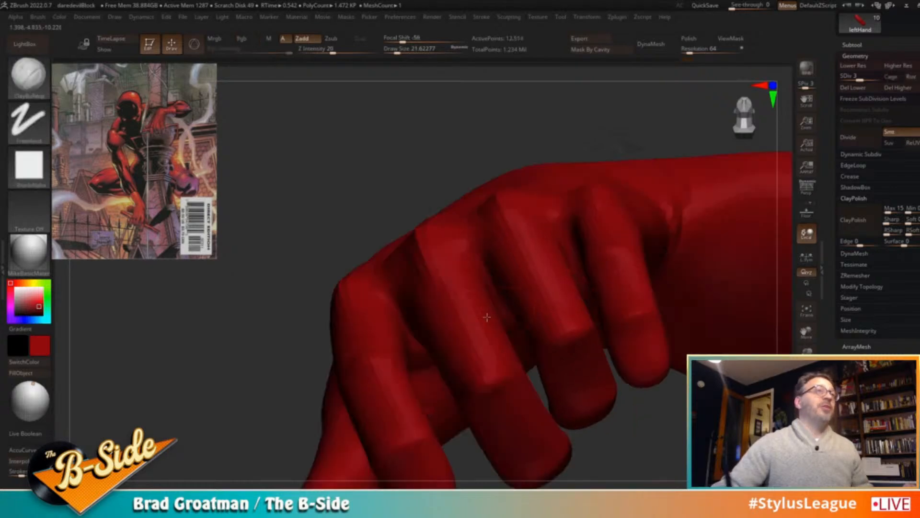
# Blend the curled middle fingers on the palm side using ClayBuildup at a draw size of about 44 and smoothing
pyautogui.moveTo(226, 325); pyautogui.dragTo(541, 372)
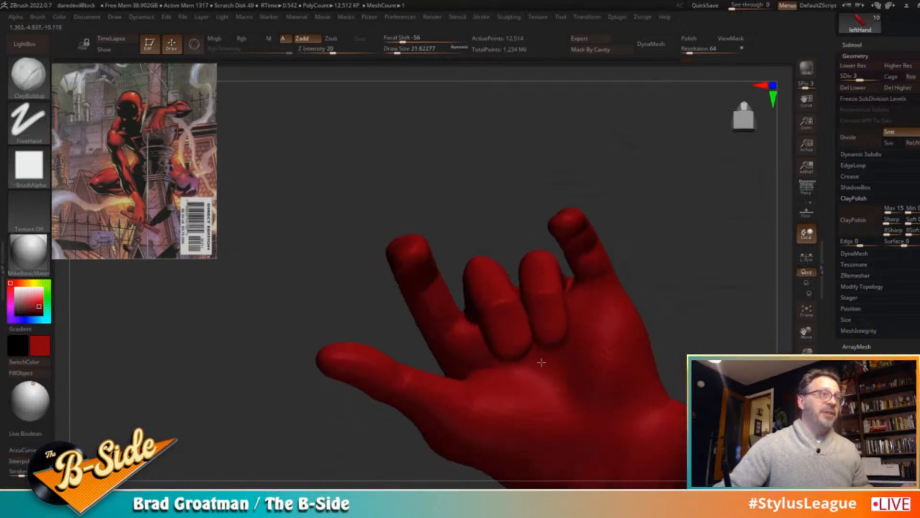
pyautogui.moveTo(527, 206); pyautogui.dragTo(515, 292)
pyautogui.press('s')
pyautogui.moveTo(478, 321)
pyautogui.mouseDown()
pyautogui.moveTo(487, 321)
pyautogui.moveTo(478, 317)
pyautogui.mouseUp()
pyautogui.press('s')
pyautogui.moveTo(497, 246); pyautogui.dragTo(531, 224)
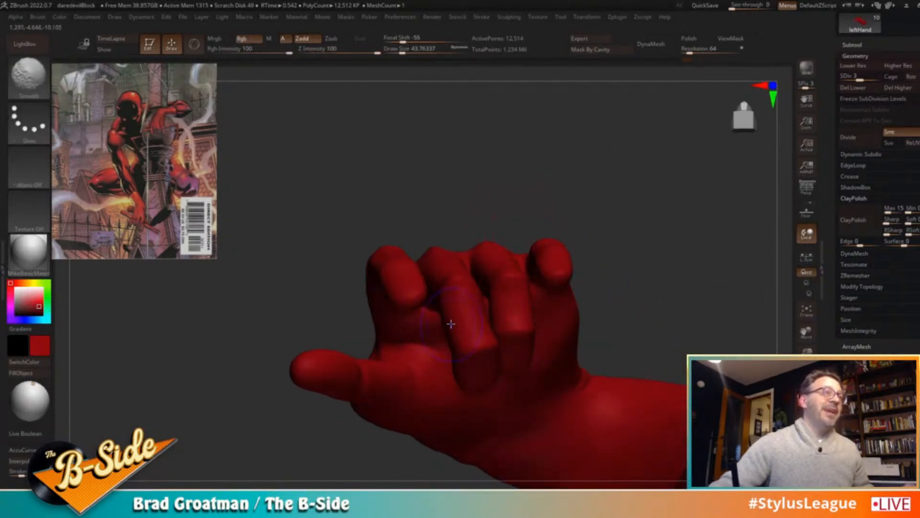
pyautogui.moveTo(581, 272)
pyautogui.mouseDown()
pyautogui.moveTo(575, 307)
pyautogui.moveTo(647, 296)
pyautogui.mouseUp()
pyautogui.keyDown('shift'); pyautogui.moveTo(495, 366); pyautogui.dragTo(499, 377); pyautogui.keyUp('shift')
pyautogui.moveTo(633, 298)
pyautogui.mouseDown()
pyautogui.moveTo(609, 301)
pyautogui.moveTo(672, 231)
pyautogui.moveTo(686, 248)
pyautogui.moveTo(547, 136)
pyautogui.moveTo(497, 240)
pyautogui.mouseUp()
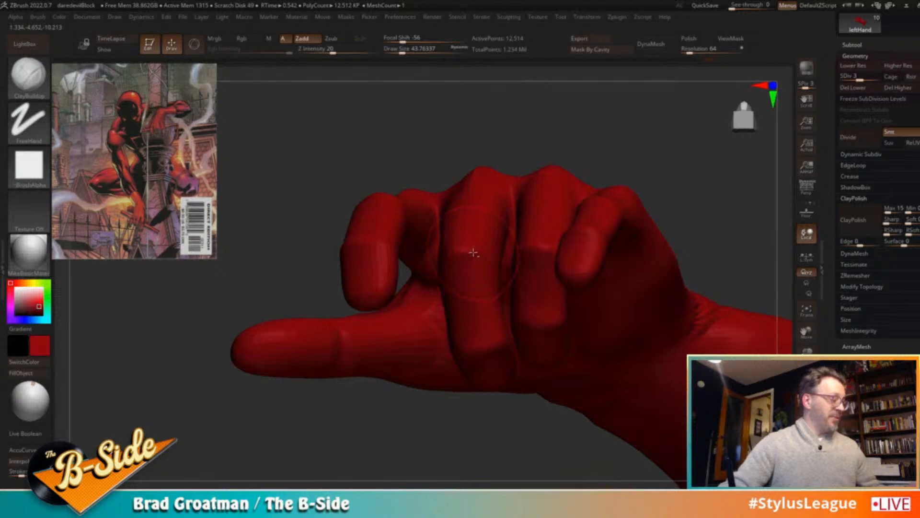
# Build up and soften the middle joints of the curled fingers using ClayBuildup at a draw size of about 29
pyautogui.press('s')
pyautogui.moveTo(483, 246); pyautogui.dragTo(475, 246)
pyautogui.moveTo(603, 107); pyautogui.dragTo(592, 202)
pyautogui.press('s')
pyautogui.moveTo(476, 281); pyautogui.dragTo(480, 281)
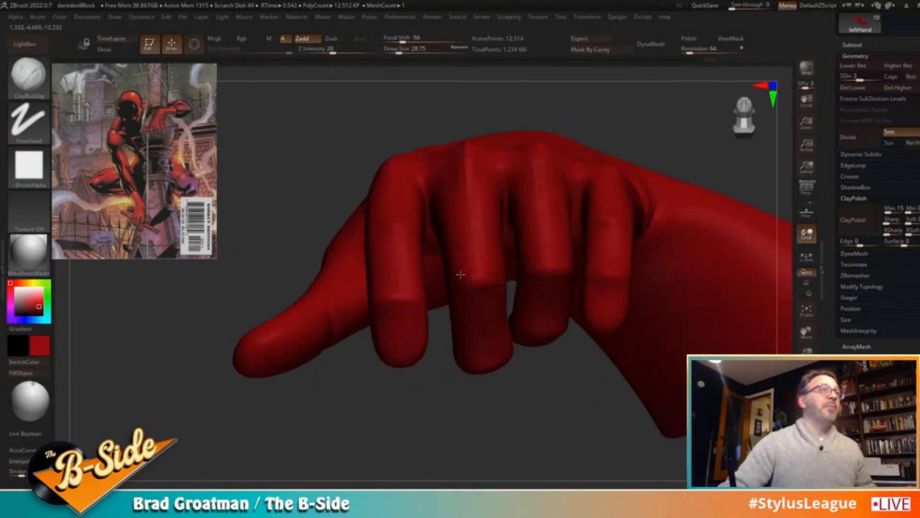
pyautogui.moveTo(516, 407); pyautogui.dragTo(491, 343)
pyautogui.moveTo(679, 326); pyautogui.dragTo(628, 319)
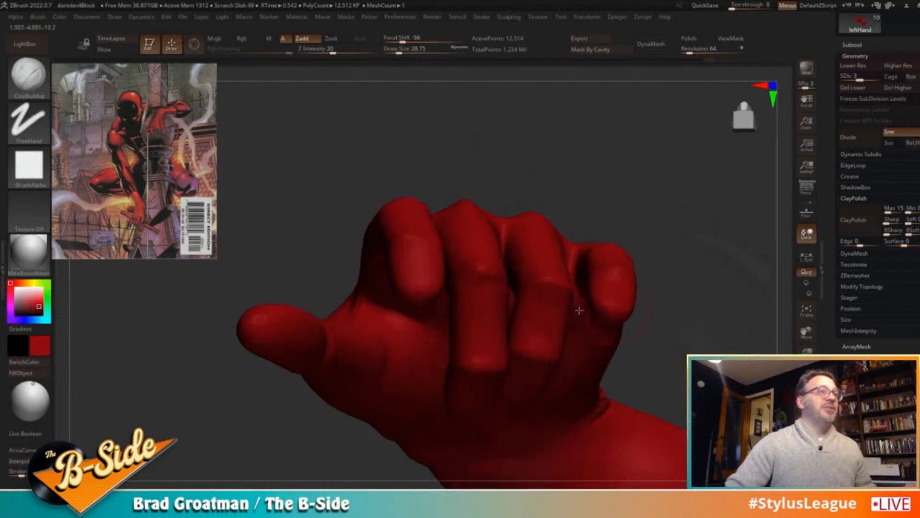
pyautogui.keyDown('shift'); pyautogui.moveTo(488, 277); pyautogui.dragTo(496, 278); pyautogui.keyUp('shift')
pyautogui.moveTo(642, 161); pyautogui.dragTo(634, 218)
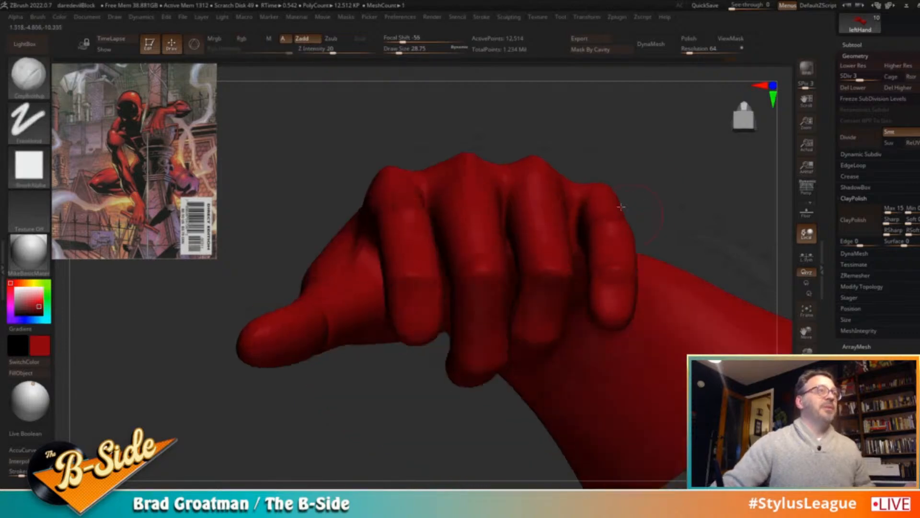
# Isolate a finger, cut its joint creases using DamStandard at a draw size of about 17, and show the whole hand again
pyautogui.moveTo(618, 118); pyautogui.dragTo(485, 165)
pyautogui.moveTo(476, 398)
pyautogui.mouseDown()
pyautogui.moveTo(571, 302)
pyautogui.moveTo(709, 234)
pyautogui.mouseUp()
pyautogui.keyDown('ctrl'); pyautogui.keyDown('shift'); pyautogui.click(463, 351); pyautogui.keyUp('shift'); pyautogui.keyUp('ctrl')
pyautogui.moveTo(642, 304); pyautogui.dragTo(575, 302)
pyautogui.press('b')
pyautogui.press('d')
pyautogui.press('s')
pyautogui.press('s')
pyautogui.moveTo(452, 300)
pyautogui.mouseDown()
pyautogui.moveTo(466, 294)
pyautogui.moveTo(487, 370)
pyautogui.moveTo(462, 383)
pyautogui.mouseUp()
pyautogui.moveTo(559, 351); pyautogui.dragTo(393, 354)
pyautogui.moveTo(440, 374); pyautogui.dragTo(554, 358)
pyautogui.keyDown('ctrl'); pyautogui.keyDown('shift'); pyautogui.click(581, 339); pyautogui.keyUp('shift'); pyautogui.keyUp('ctrl')
pyautogui.moveTo(715, 268)
pyautogui.mouseDown()
pyautogui.moveTo(735, 250)
pyautogui.moveTo(565, 194)
pyautogui.moveTo(583, 230)
pyautogui.mouseUp()
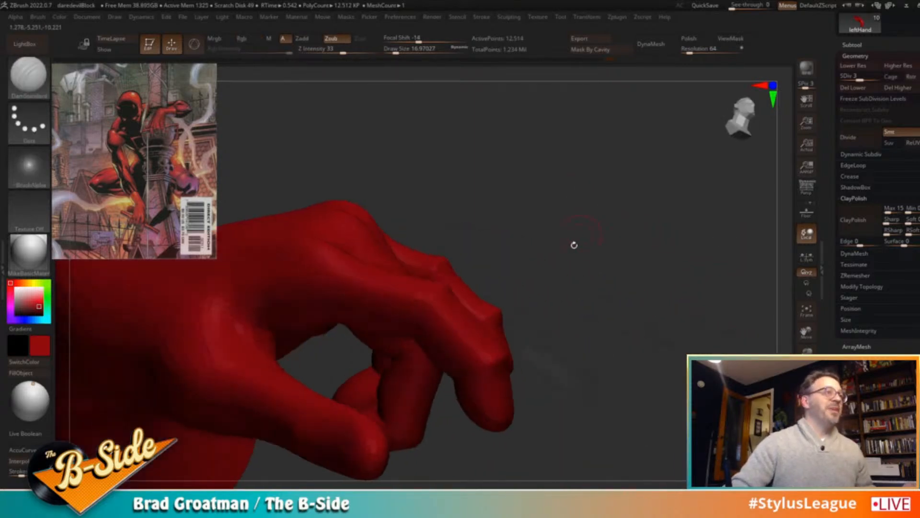
# Return to subdivision level 4 and cut creases under the thumb and index finger joints using DamStandard at draw size about 17
pyautogui.press('shift')
pyautogui.moveTo(552, 268)
pyautogui.mouseDown()
pyautogui.moveTo(576, 236)
pyautogui.moveTo(558, 214)
pyautogui.moveTo(538, 233)
pyautogui.mouseUp()
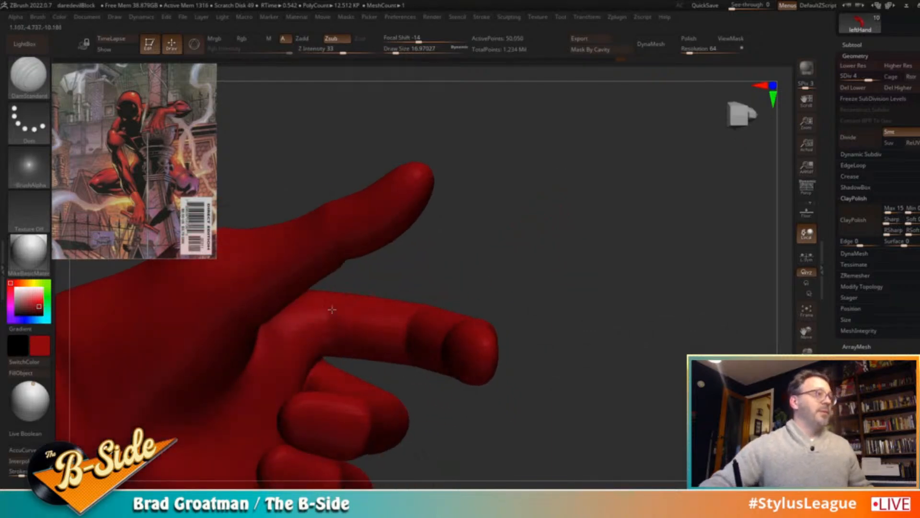
pyautogui.moveTo(463, 259); pyautogui.dragTo(480, 247)
pyautogui.moveTo(481, 283); pyautogui.dragTo(496, 313)
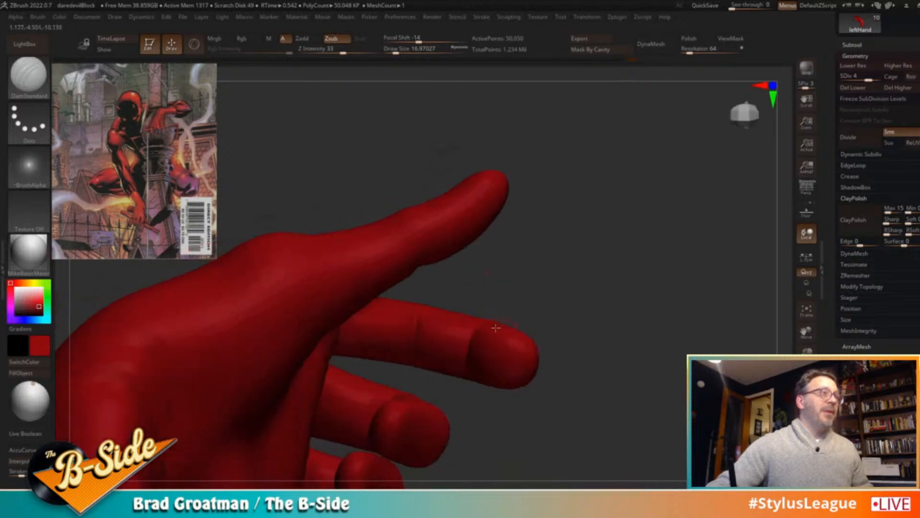
pyautogui.moveTo(466, 377); pyautogui.dragTo(470, 275)
pyautogui.moveTo(507, 235)
pyautogui.mouseDown()
pyautogui.moveTo(403, 270)
pyautogui.moveTo(300, 341)
pyautogui.mouseUp()
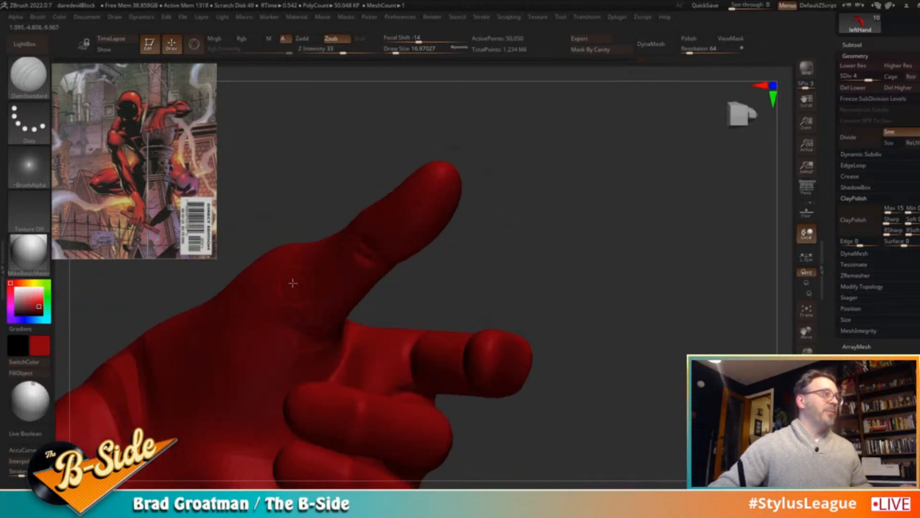
pyautogui.moveTo(497, 267); pyautogui.dragTo(701, 323)
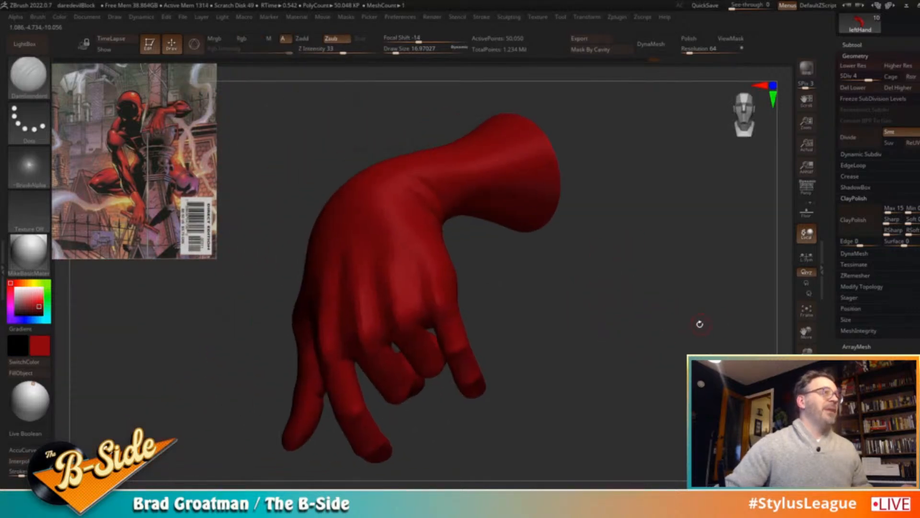
# Go to the hand's highest subdivision level and divide the mesh once more to reach level 6
pyautogui.hotkey('ctrl', 'd')
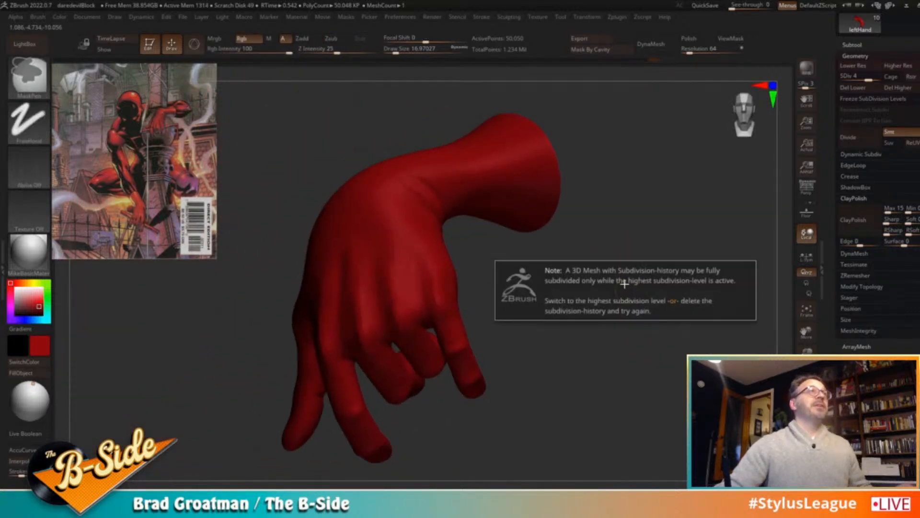
pyautogui.press('d')
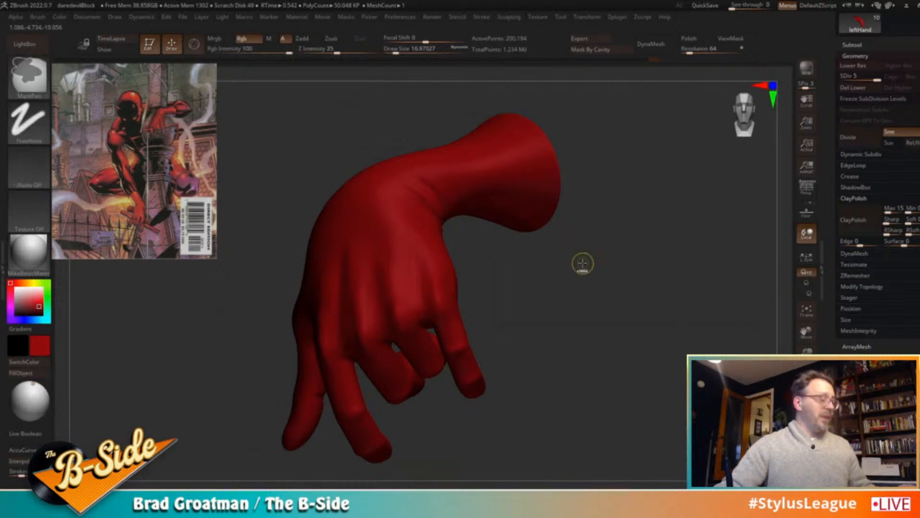
pyautogui.moveTo(574, 269)
pyautogui.keyDown('alt'); pyautogui.mouseDown()
pyautogui.moveTo(598, 282)
pyautogui.moveTo(588, 345)
pyautogui.moveTo(596, 324)
pyautogui.moveTo(559, 273)
pyautogui.mouseUp(); pyautogui.keyUp('alt')
pyautogui.hotkey('ctrl', 'd')
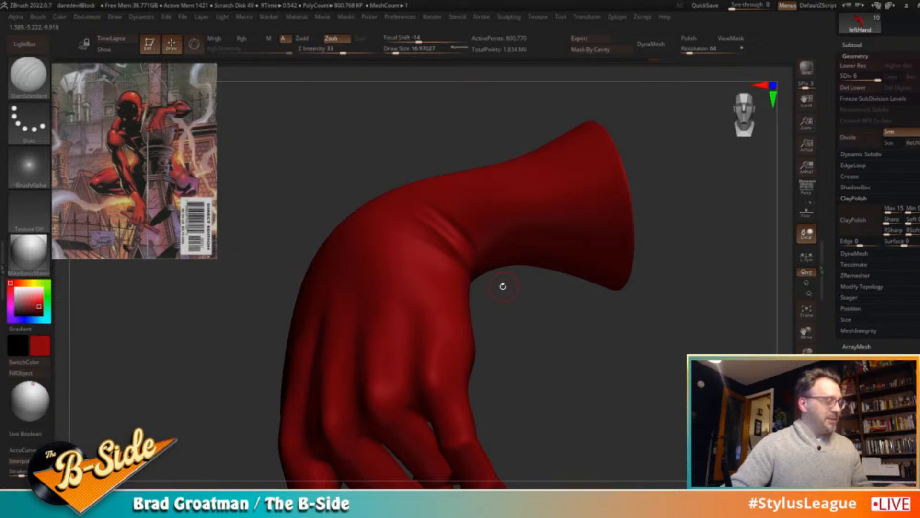
# Sharpen and smooth the skin folds on the side of the wrist using the custom crease brush at draw size about 23
pyautogui.press('2')
pyautogui.press('s')
pyautogui.moveTo(469, 252); pyautogui.dragTo(471, 251)
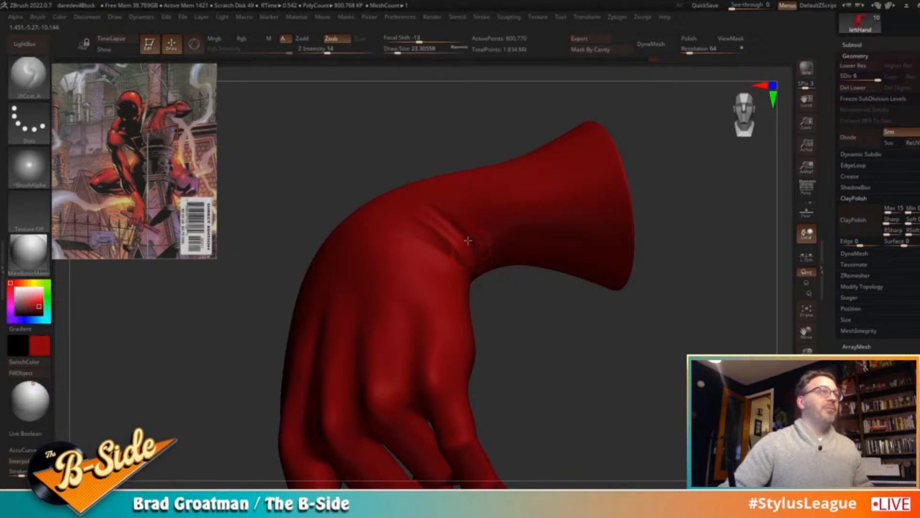
pyautogui.moveTo(464, 238)
pyautogui.mouseDown(button='right')
pyautogui.moveTo(505, 282)
pyautogui.moveTo(445, 214)
pyautogui.mouseUp(button='right')
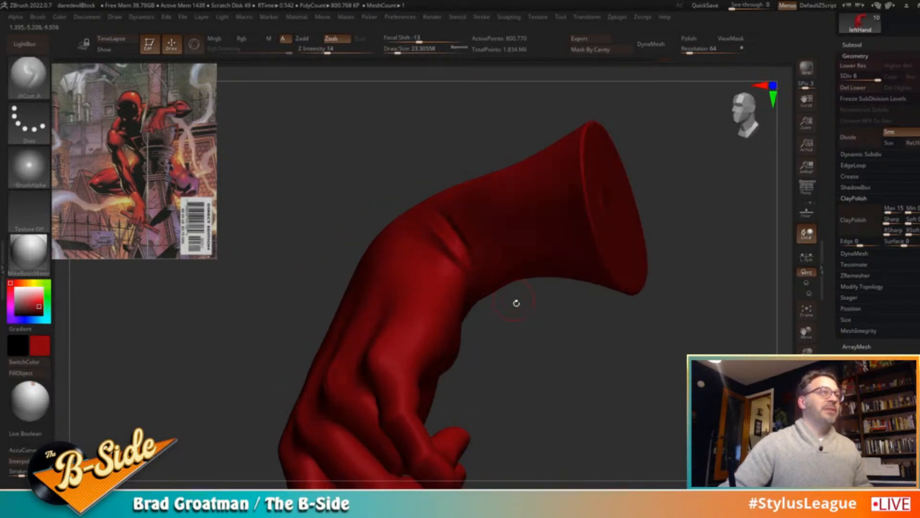
pyautogui.moveTo(511, 296); pyautogui.dragTo(467, 269, button='right')
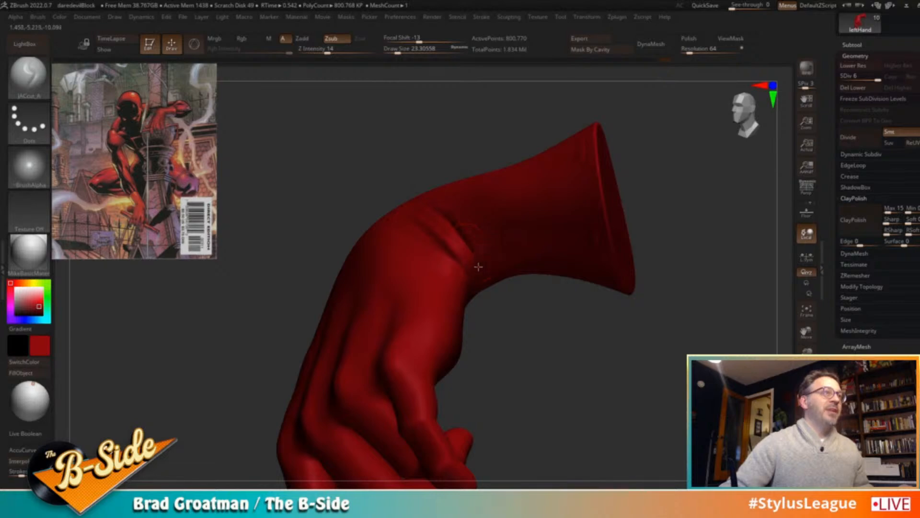
pyautogui.moveTo(475, 182); pyautogui.dragTo(499, 211, button='right')
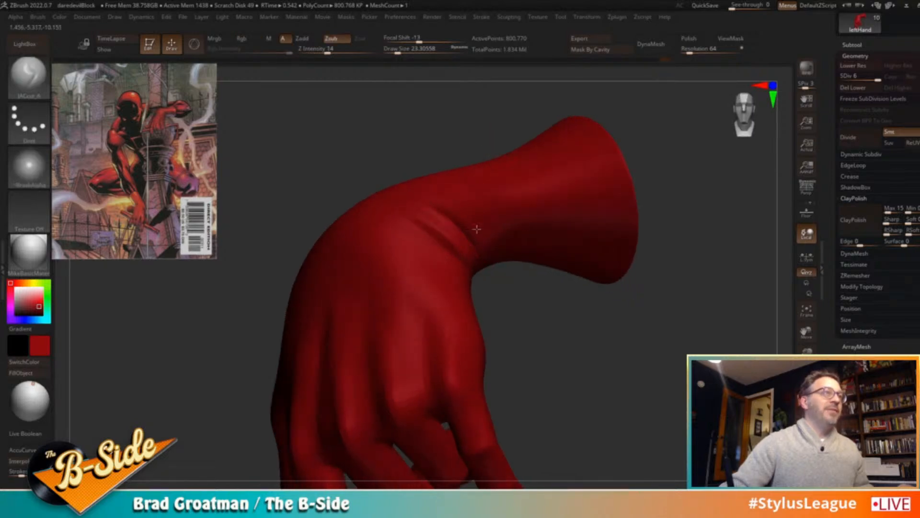
pyautogui.moveTo(477, 251)
pyautogui.keyDown('shift'); pyautogui.mouseDown()
pyautogui.moveTo(481, 261)
pyautogui.moveTo(471, 261)
pyautogui.mouseUp(); pyautogui.keyUp('shift')
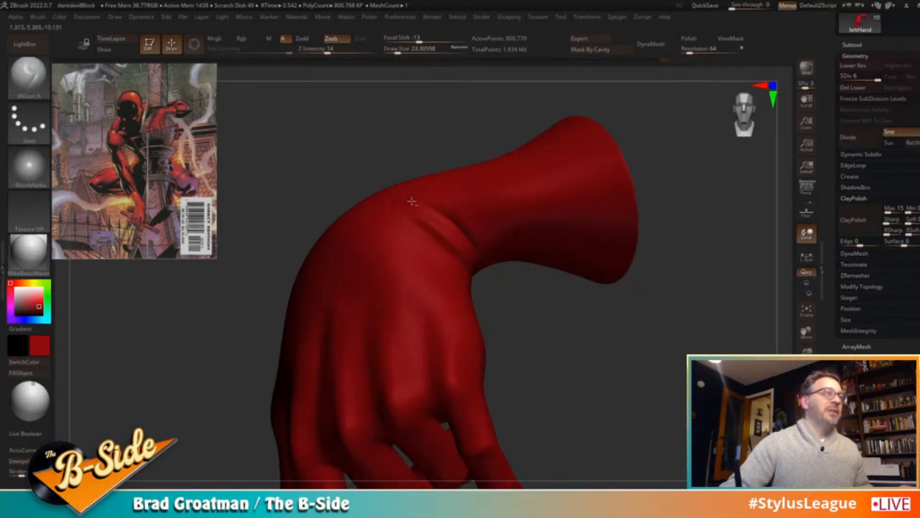
pyautogui.moveTo(522, 285); pyautogui.dragTo(516, 313, button='right')
pyautogui.keyDown('shift'); pyautogui.moveTo(412, 217); pyautogui.dragTo(403, 206); pyautogui.keyUp('shift')
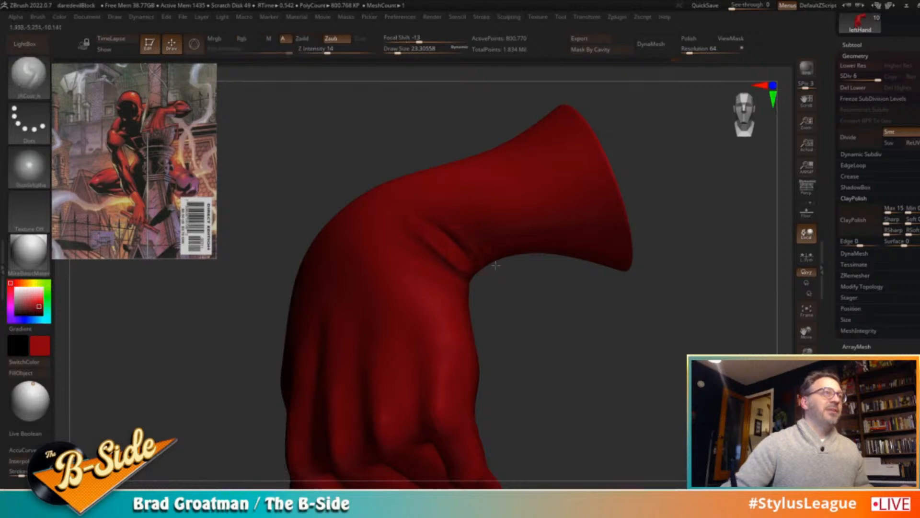
# Cut wrinkles across the back of the left hand using the Orb Cracks brush and smooth the surrounding surface
pyautogui.moveTo(509, 286)
pyautogui.mouseDown(button='right')
pyautogui.moveTo(503, 305)
pyautogui.moveTo(484, 273)
pyautogui.mouseUp(button='right')
pyautogui.press('b')
pyautogui.press('o')
pyautogui.press('c')
pyautogui.moveTo(453, 240)
pyautogui.mouseDown(button='right')
pyautogui.moveTo(488, 290)
pyautogui.moveTo(484, 274)
pyautogui.mouseUp(button='right')
pyautogui.moveTo(626, 289)
pyautogui.mouseDown(button='right')
pyautogui.moveTo(628, 331)
pyautogui.moveTo(636, 281)
pyautogui.moveTo(651, 318)
pyautogui.moveTo(622, 312)
pyautogui.mouseUp(button='right')
pyautogui.press('s')
pyautogui.moveTo(531, 314); pyautogui.dragTo(522, 314)
pyautogui.moveTo(602, 307)
pyautogui.mouseDown(button='right')
pyautogui.moveTo(616, 309)
pyautogui.moveTo(586, 325)
pyautogui.mouseUp(button='right')
pyautogui.press('s')
pyautogui.moveTo(473, 345); pyautogui.dragTo(502, 327)
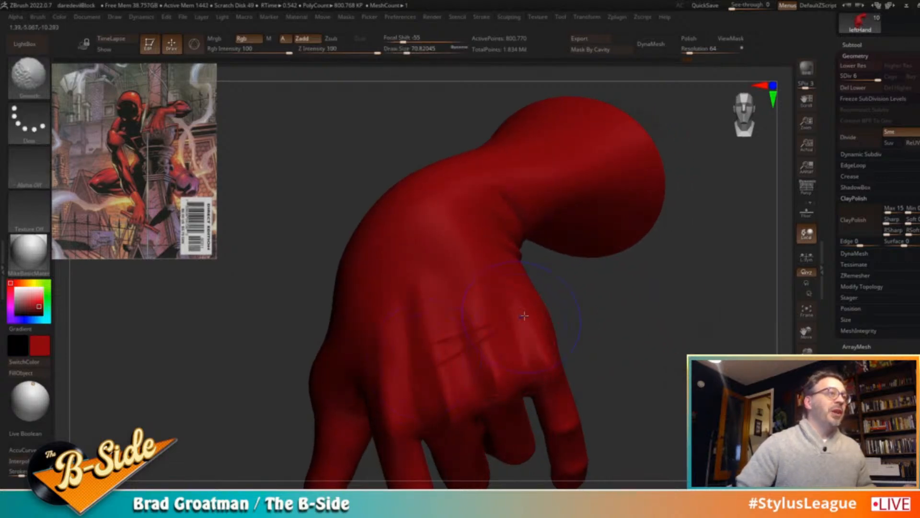
pyautogui.moveTo(611, 313); pyautogui.dragTo(598, 328, button='right')
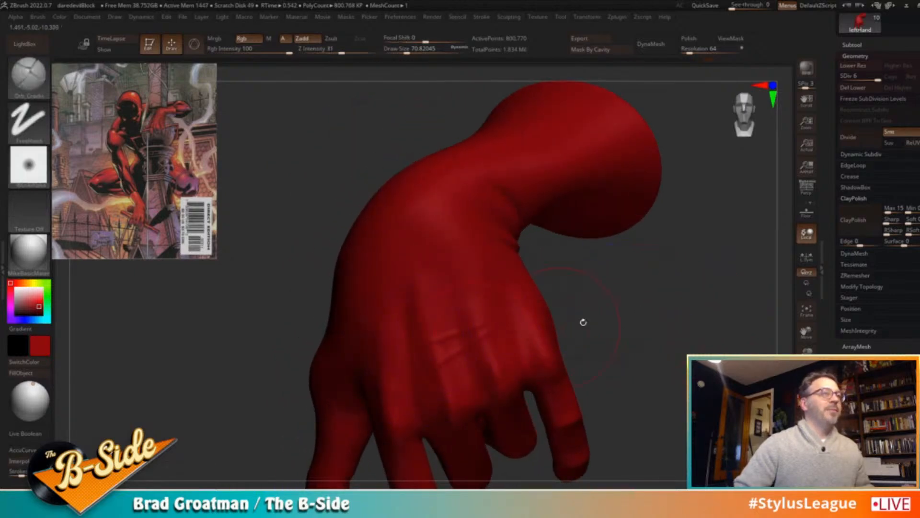
# Cut finer creases behind the left hand's knuckles using Orb Cracks at draw size about 27, softening them with Smooth
pyautogui.moveTo(536, 334); pyautogui.dragTo(602, 323, button='right')
pyautogui.moveTo(694, 322); pyautogui.dragTo(678, 327, button='right')
pyautogui.press('s')
pyautogui.moveTo(428, 337); pyautogui.dragTo(422, 337)
pyautogui.moveTo(544, 316); pyautogui.dragTo(494, 323)
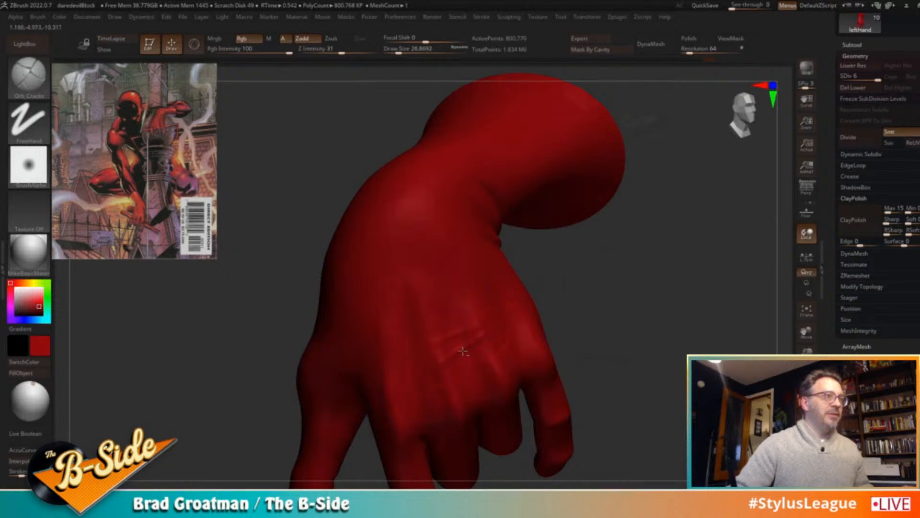
pyautogui.moveTo(483, 339); pyautogui.dragTo(448, 329, button='right')
pyautogui.moveTo(556, 305); pyautogui.dragTo(457, 312, button='right')
pyautogui.moveTo(577, 294); pyautogui.dragTo(451, 364, button='right')
pyautogui.press('shift')
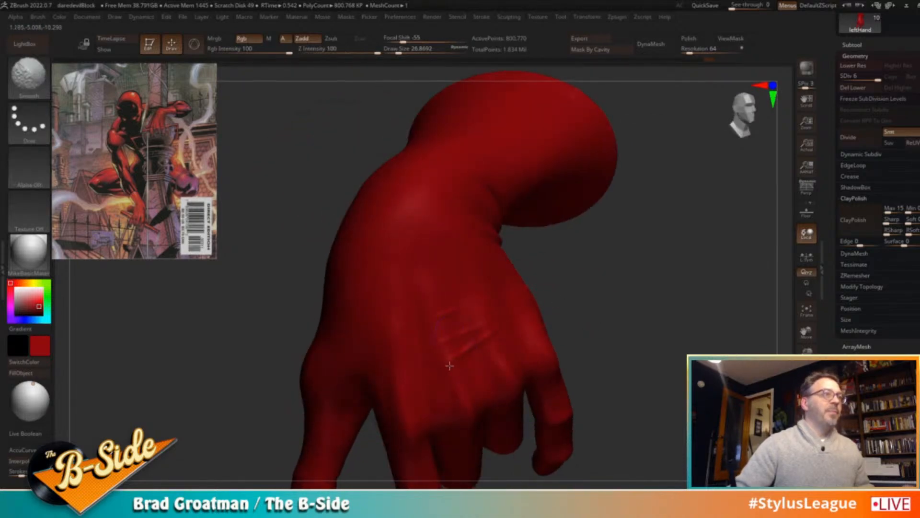
# Add creases on the thumb side of the left hand using Orb Cracks at draw size about 31
pyautogui.moveTo(458, 292)
pyautogui.mouseDown(button='right')
pyautogui.moveTo(606, 292)
pyautogui.moveTo(612, 308)
pyautogui.moveTo(649, 292)
pyautogui.moveTo(631, 302)
pyautogui.moveTo(581, 283)
pyautogui.moveTo(420, 317)
pyautogui.mouseUp(button='right')
pyautogui.press('s')
pyautogui.press('s')
pyautogui.moveTo(379, 331); pyautogui.dragTo(382, 331)
pyautogui.moveTo(515, 293); pyautogui.dragTo(481, 298, button='right')
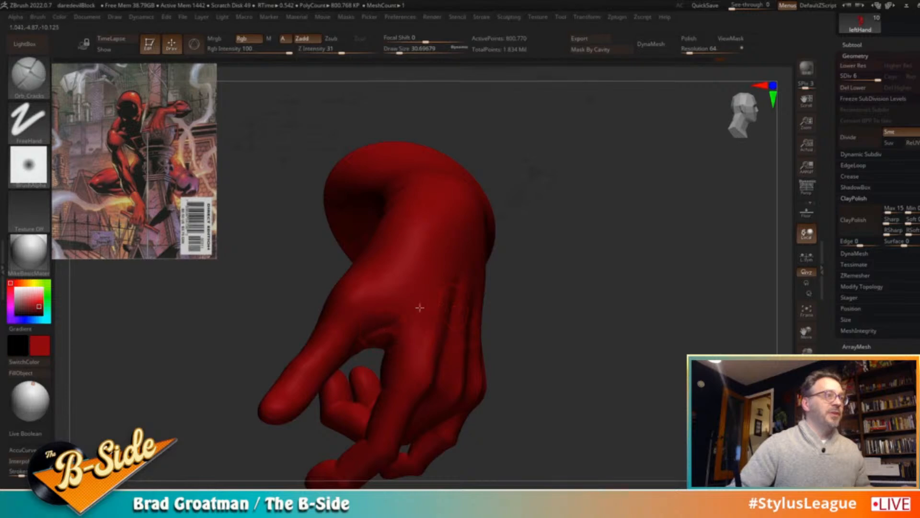
pyautogui.moveTo(383, 325)
pyautogui.mouseDown(button='right')
pyautogui.moveTo(604, 273)
pyautogui.moveTo(505, 313)
pyautogui.moveTo(455, 314)
pyautogui.moveTo(512, 316)
pyautogui.mouseUp(button='right')
# Pinch and smooth the creases around the left thumb's base, and show the whole figure again
pyautogui.press('b')
pyautogui.press('p')
pyautogui.press('i')
pyautogui.keyDown('shift'); pyautogui.moveTo(400, 320); pyautogui.dragTo(358, 343); pyautogui.keyUp('shift')
pyautogui.moveTo(592, 302)
pyautogui.mouseDown(button='right')
pyautogui.moveTo(609, 301)
pyautogui.moveTo(702, 352)
pyautogui.moveTo(705, 339)
pyautogui.moveTo(671, 342)
pyautogui.moveTo(714, 329)
pyautogui.mouseUp(button='right')
pyautogui.keyDown('ctrl'); pyautogui.keyDown('shift'); pyautogui.click(656, 406); pyautogui.keyUp('shift'); pyautogui.keyUp('ctrl')
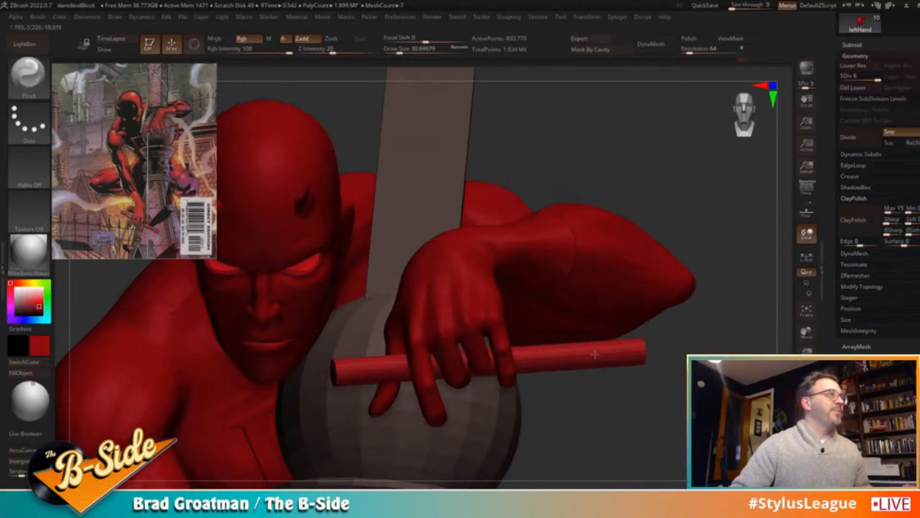
# Select the right hand and turn on polyframe display to examine its topology and polygroups
pyautogui.moveTo(574, 387); pyautogui.dragTo(652, 364, button='right')
pyautogui.moveTo(536, 311); pyautogui.dragTo(448, 305, button='right')
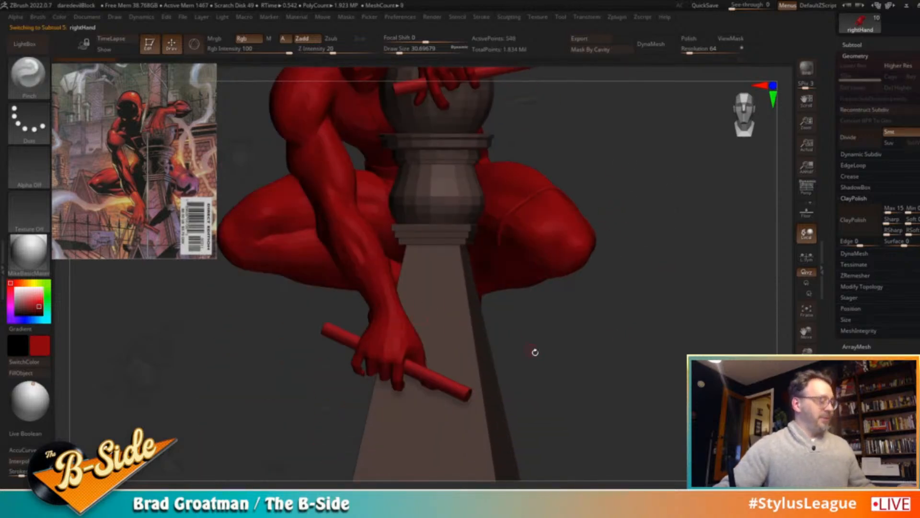
pyautogui.hotkey('shift', 'f')
pyautogui.keyDown('alt'); pyautogui.moveTo(615, 392); pyautogui.dragTo(681, 326); pyautogui.keyUp('alt')
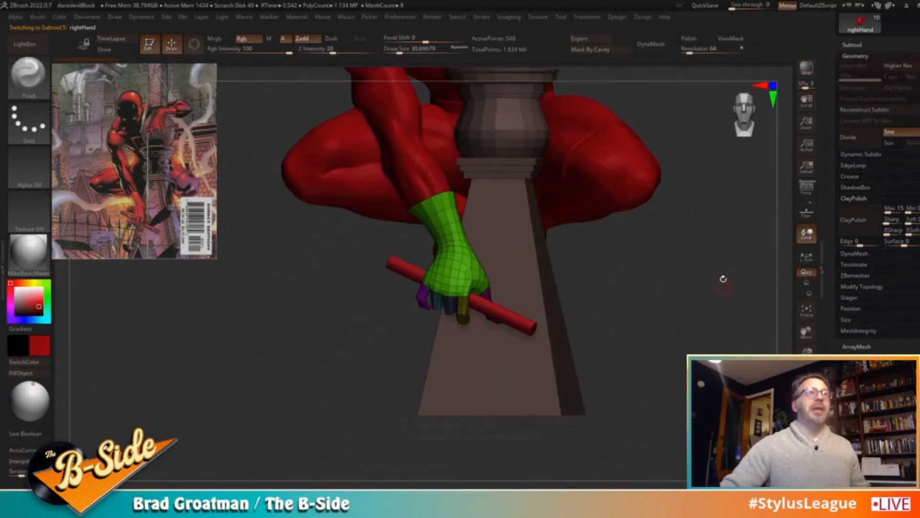
pyautogui.moveTo(727, 294); pyautogui.dragTo(625, 253, button='right')
# Select the left hand again, drop it to subdivision level 1 and isolate it
pyautogui.keyDown('alt'); pyautogui.click(532, 163); pyautogui.keyUp('alt')
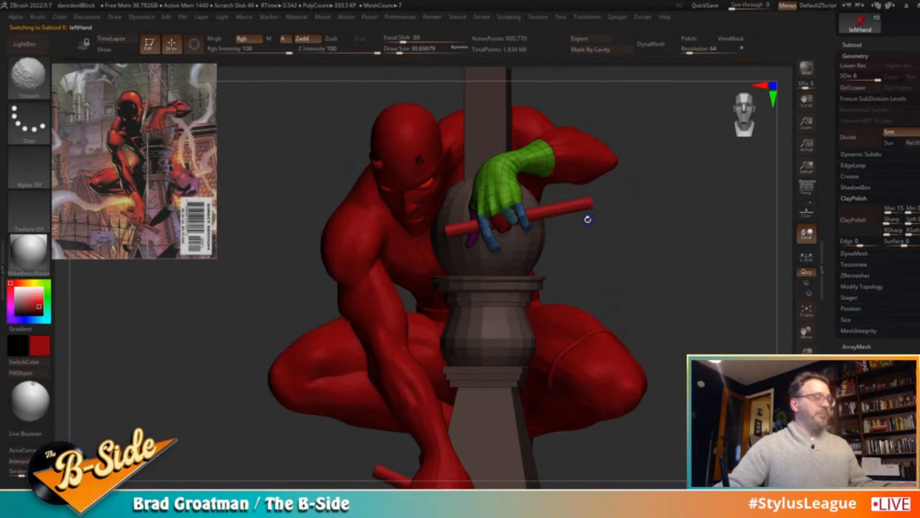
pyautogui.hotkey('shift', 'd')
pyautogui.press('b')
pyautogui.press('p')
pyautogui.press('i')
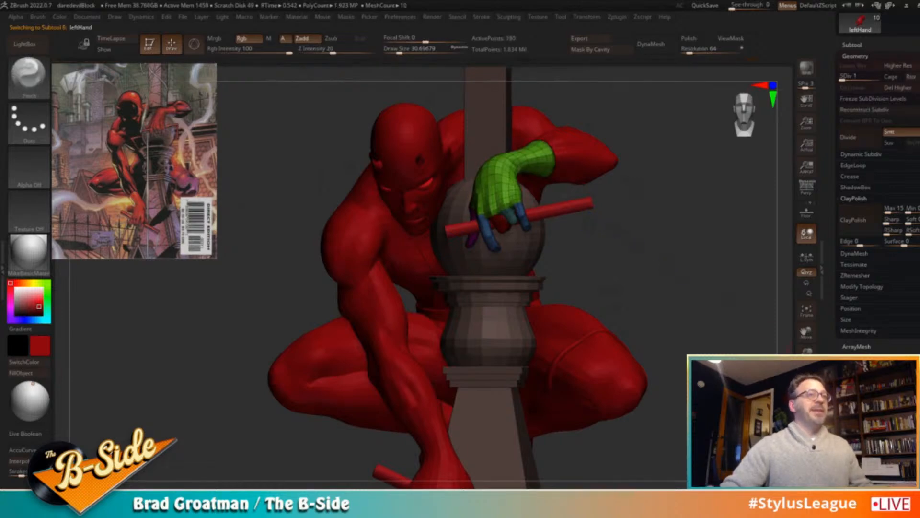
pyautogui.hotkey('alt', 's')
pyautogui.moveTo(695, 314); pyautogui.dragTo(659, 327, button='right')
pyautogui.moveTo(661, 278); pyautogui.dragTo(481, 232, button='right')
pyautogui.moveTo(537, 261); pyautogui.dragTo(634, 252, button='right')
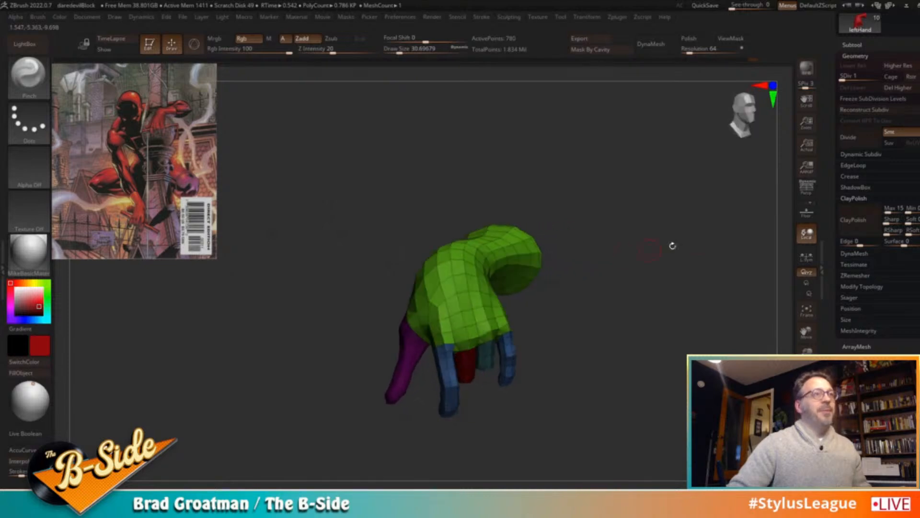
# Unwrap the left hand's UVs with UV Master using its polygroups
pyautogui.click(617, 17)
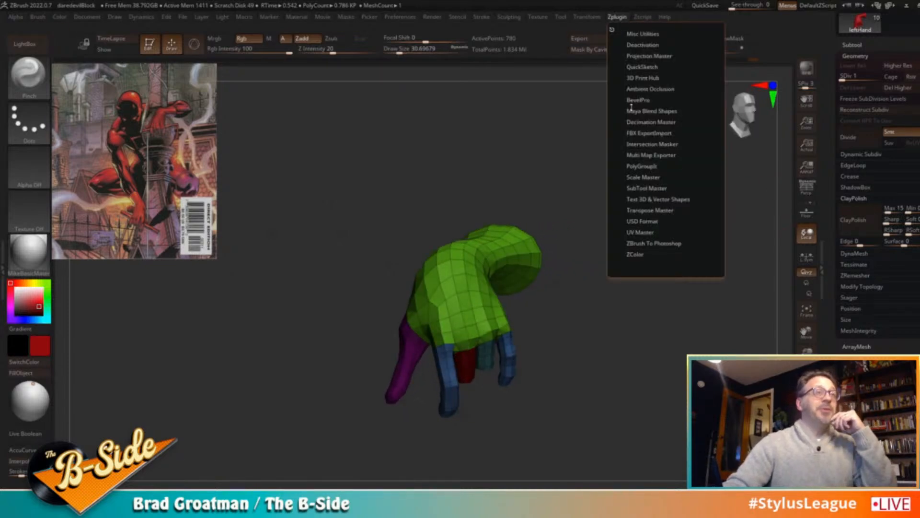
pyautogui.click(640, 233)
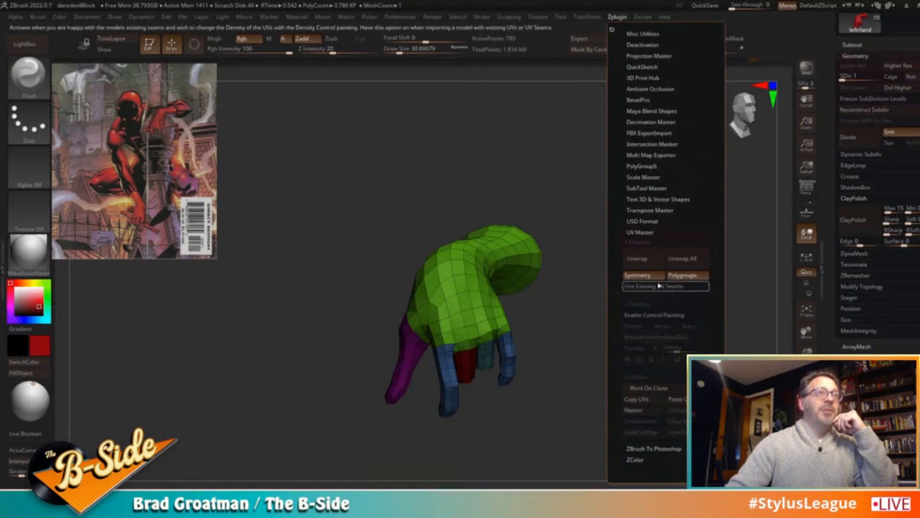
pyautogui.click(655, 265)
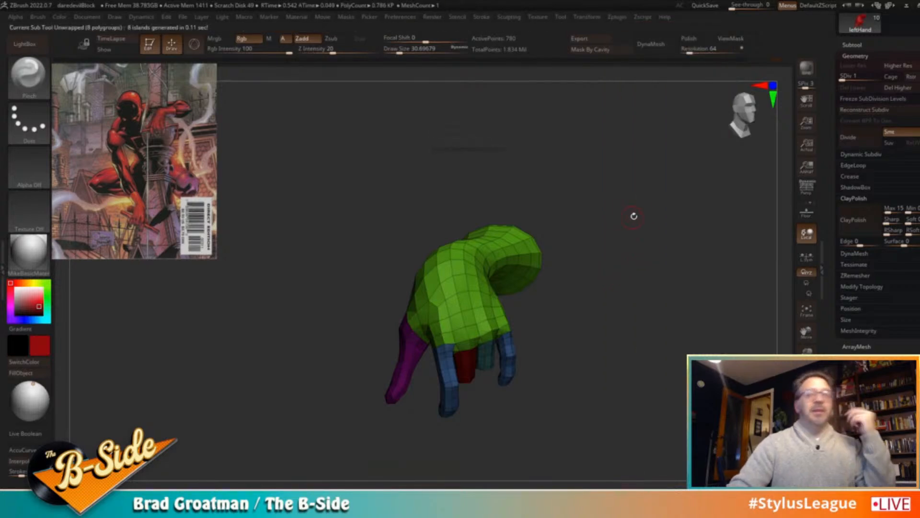
# Return the left hand to subdivision level 6, show the full figure and turn off polyframe display
pyautogui.press('d')
pyautogui.press('d')
pyautogui.press('d')
pyautogui.press('d')
pyautogui.press('d')
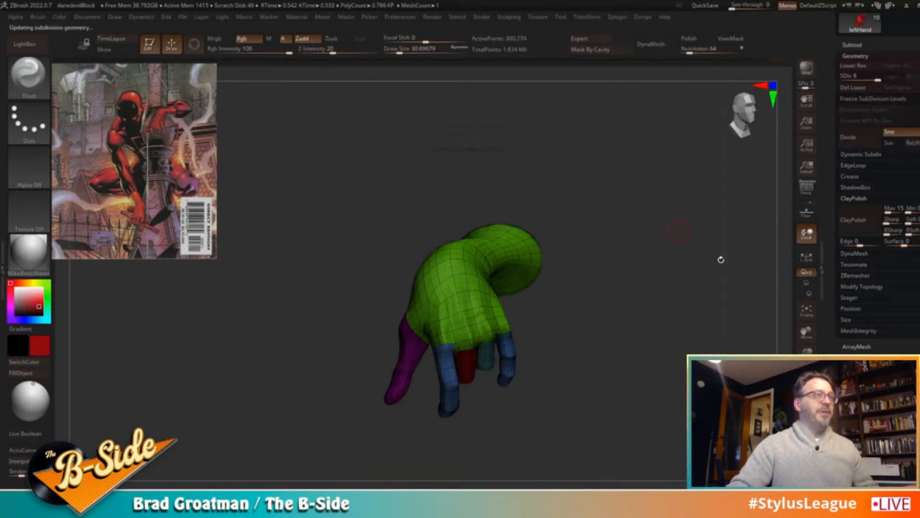
pyautogui.click(807, 442)
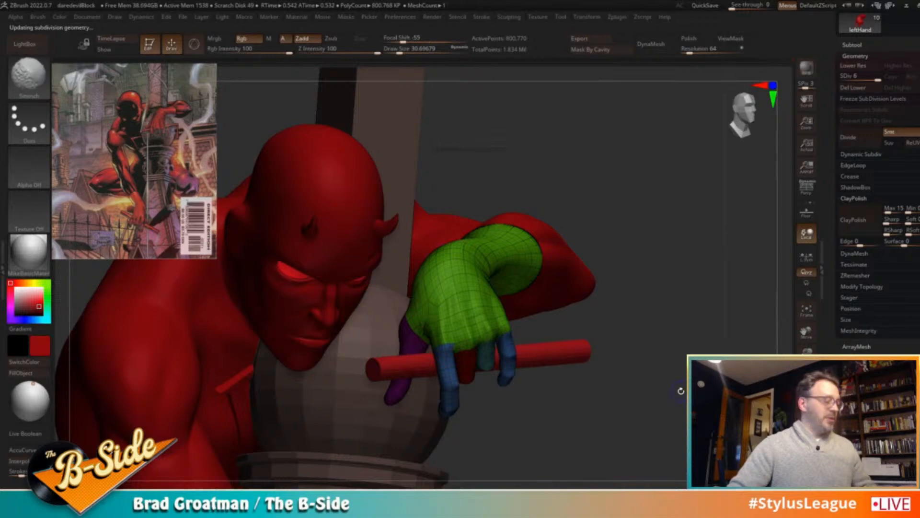
pyautogui.hotkey('shift', 'f')
# Select the right hand, isolate it and turn on polyframe display
pyautogui.keyDown('alt'); pyautogui.moveTo(666, 387); pyautogui.dragTo(626, 296); pyautogui.keyUp('alt')
pyautogui.keyDown('alt'); pyautogui.click(471, 329); pyautogui.keyUp('alt')
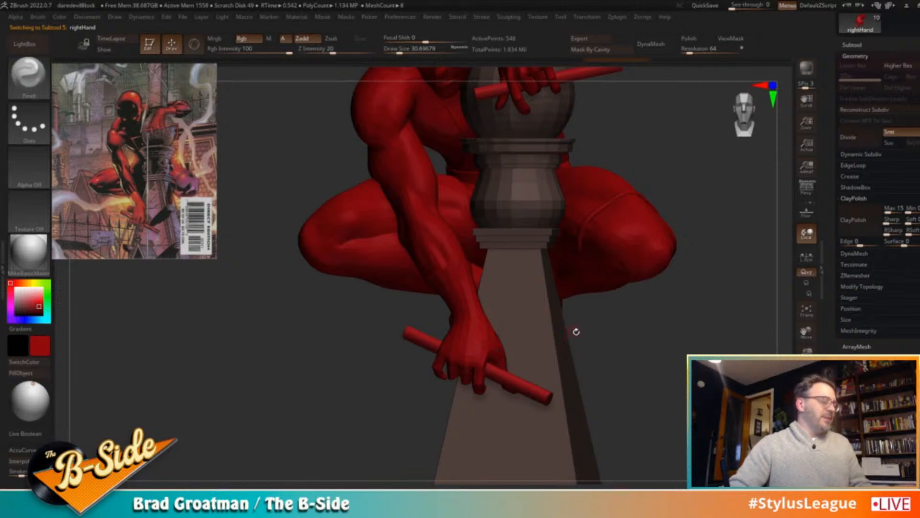
pyautogui.hotkey('alt', 's')
pyautogui.keyDown('alt'); pyautogui.moveTo(564, 338); pyautogui.dragTo(614, 269); pyautogui.keyUp('alt')
pyautogui.keyDown('alt'); pyautogui.moveTo(623, 324); pyautogui.dragTo(621, 203); pyautogui.keyUp('alt')
pyautogui.hotkey('shift', 'f')
pyautogui.moveTo(557, 207); pyautogui.dragTo(608, 200)
pyautogui.moveTo(462, 322); pyautogui.dragTo(425, 327)
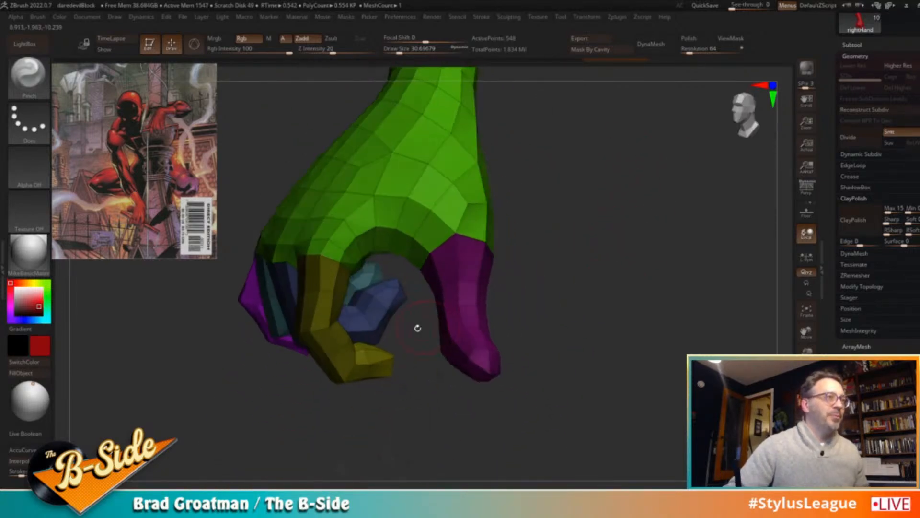
# Insert edge loops around the joints of the right hand's index finger using ZModeler
pyautogui.press('b')
pyautogui.press('z')
pyautogui.press('m')
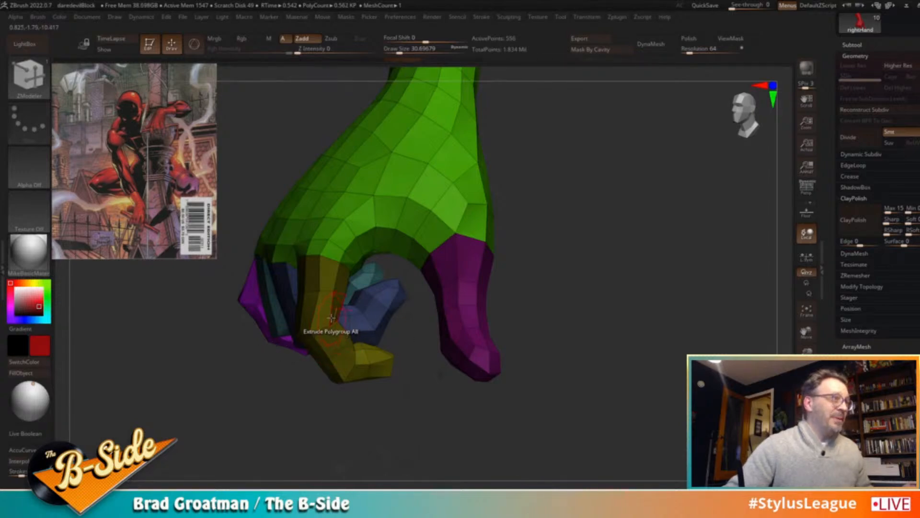
pyautogui.click(332, 324)
pyautogui.moveTo(415, 378); pyautogui.dragTo(385, 372)
pyautogui.click(419, 299)
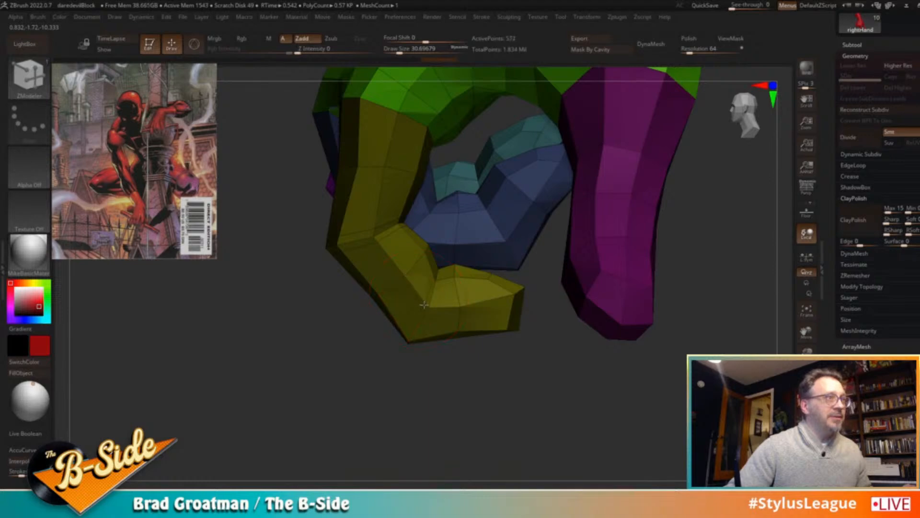
pyautogui.moveTo(324, 339); pyautogui.dragTo(460, 350)
pyautogui.moveTo(468, 269); pyautogui.dragTo(523, 247)
# Isolate the right hand's middle finger, insert edge loops along it with ZModeler and show the whole hand again
pyautogui.keyDown('ctrl'); pyautogui.keyDown('shift'); pyautogui.click(319, 281); pyautogui.keyUp('shift'); pyautogui.keyUp('ctrl')
pyautogui.moveTo(367, 271)
pyautogui.mouseDown()
pyautogui.moveTo(499, 261)
pyautogui.moveTo(560, 233)
pyautogui.mouseUp()
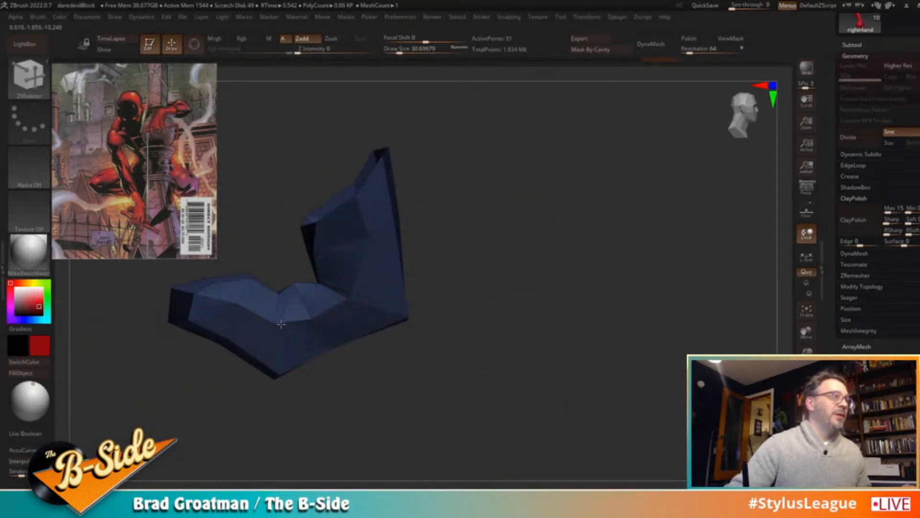
pyautogui.keyDown('alt'); pyautogui.moveTo(520, 212); pyautogui.dragTo(484, 259); pyautogui.keyUp('alt')
pyautogui.moveTo(373, 236); pyautogui.dragTo(368, 220)
pyautogui.keyDown('ctrl'); pyautogui.keyDown('shift'); pyautogui.click(588, 239); pyautogui.keyUp('shift'); pyautogui.keyUp('ctrl')
pyautogui.moveTo(587, 238); pyautogui.dragTo(673, 239)
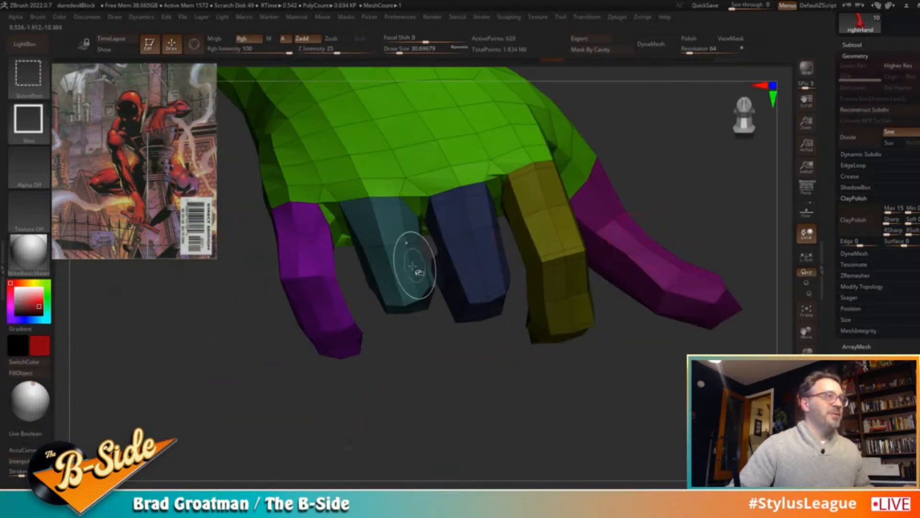
# Isolate the right hand's ring finger, insert edge loops between its joints and unhide the hand
pyautogui.keyDown('ctrl'); pyautogui.keyDown('shift'); pyautogui.click(421, 262); pyautogui.keyUp('shift'); pyautogui.keyUp('ctrl')
pyautogui.moveTo(489, 325); pyautogui.dragTo(462, 309)
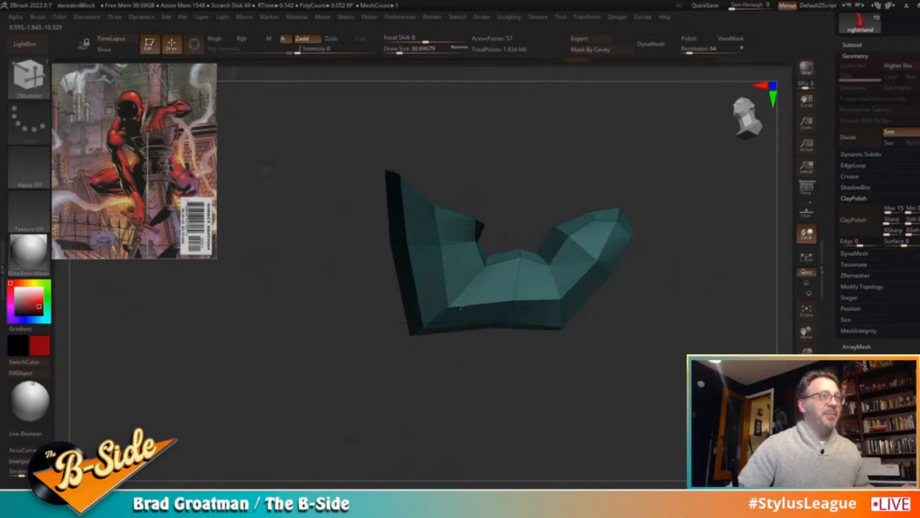
pyautogui.click(482, 305)
pyautogui.click(511, 296)
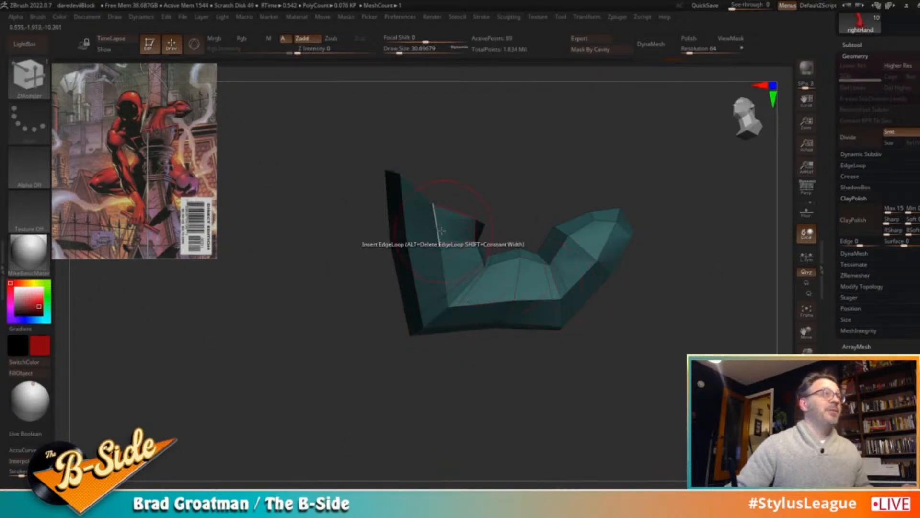
pyautogui.keyDown('ctrl'); pyautogui.keyDown('shift'); pyautogui.click(694, 220); pyautogui.keyUp('shift'); pyautogui.keyUp('ctrl')
# Isolate the right hand's little finger, insert edge loops along its segments and restore the full hand
pyautogui.moveTo(707, 305); pyautogui.dragTo(576, 233)
pyautogui.keyDown('ctrl'); pyautogui.keyDown('shift'); pyautogui.click(508, 235); pyautogui.keyUp('shift'); pyautogui.keyUp('ctrl')
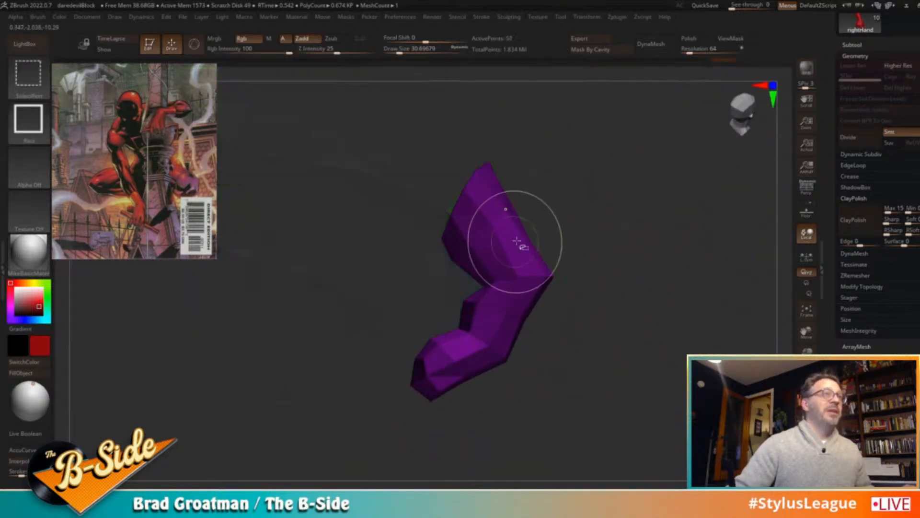
pyautogui.hotkey('ctrl', 'z')
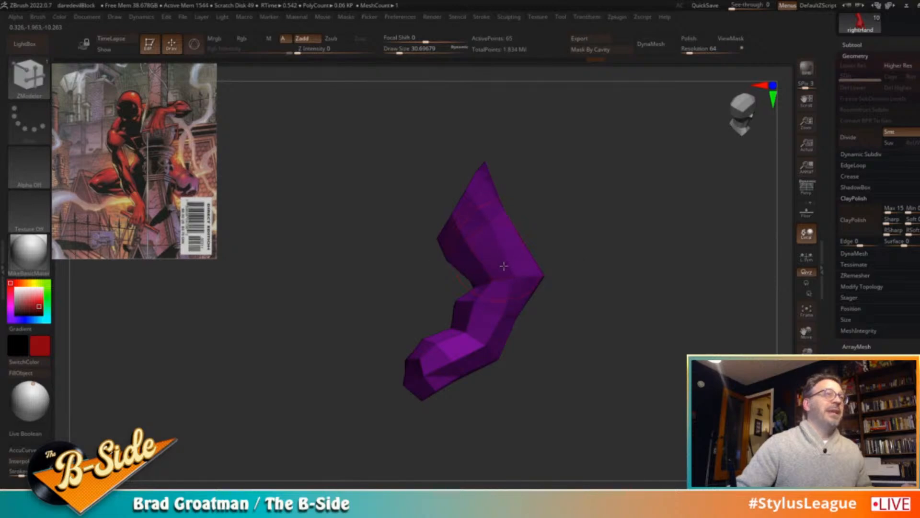
pyautogui.click(510, 291)
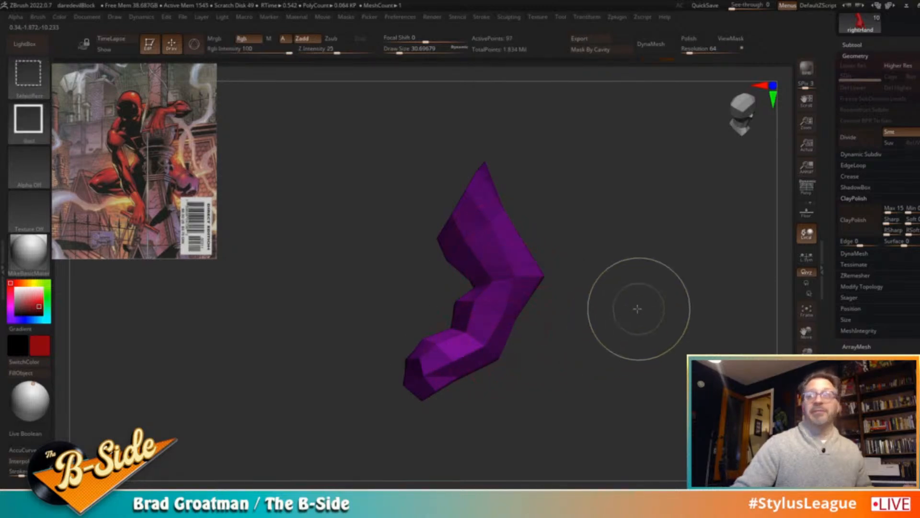
pyautogui.keyDown('ctrl'); pyautogui.keyDown('shift'); pyautogui.click(641, 311); pyautogui.keyUp('shift'); pyautogui.keyUp('ctrl')
# Insert edge loops along the right hand's thumb using ZModeler
pyautogui.moveTo(676, 322); pyautogui.dragTo(540, 329)
pyautogui.moveTo(431, 361); pyautogui.dragTo(256, 330)
pyautogui.moveTo(609, 288); pyautogui.dragTo(569, 281)
pyautogui.click(526, 307)
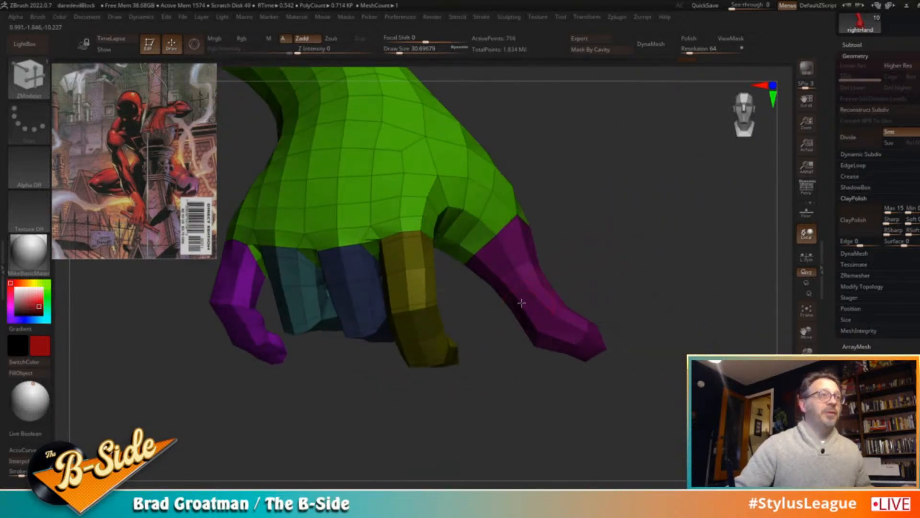
pyautogui.click(487, 267)
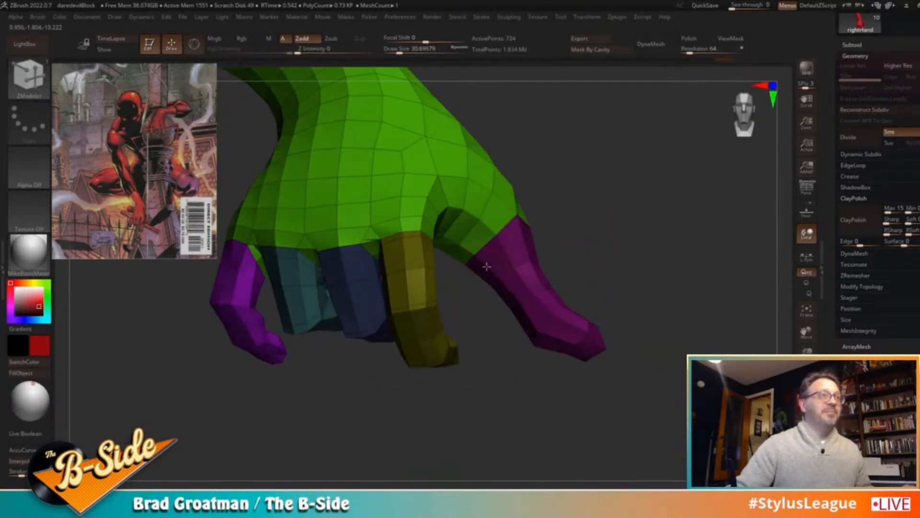
# Insert extra edge loops around the wrist end of the right hand
pyautogui.keyDown('alt'); pyautogui.moveTo(618, 307); pyautogui.dragTo(632, 274); pyautogui.keyUp('alt')
pyautogui.click(449, 168)
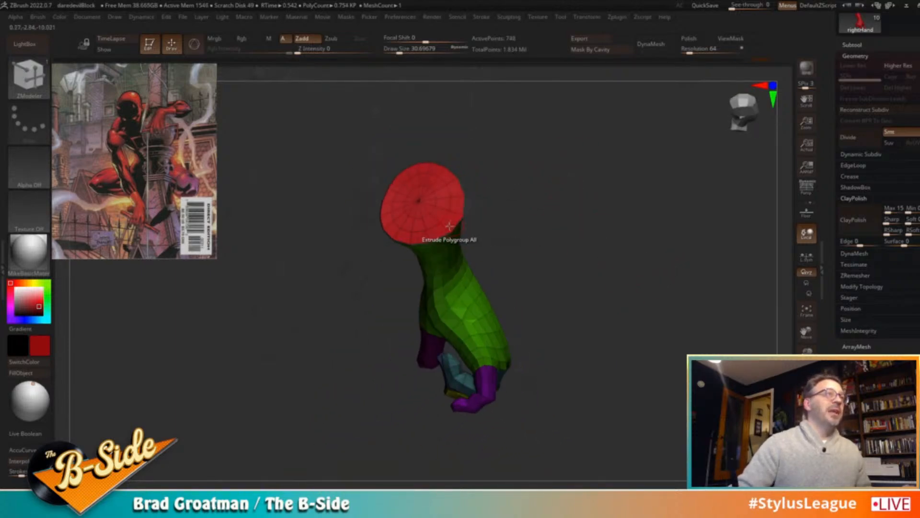
pyautogui.moveTo(548, 240); pyautogui.dragTo(615, 227)
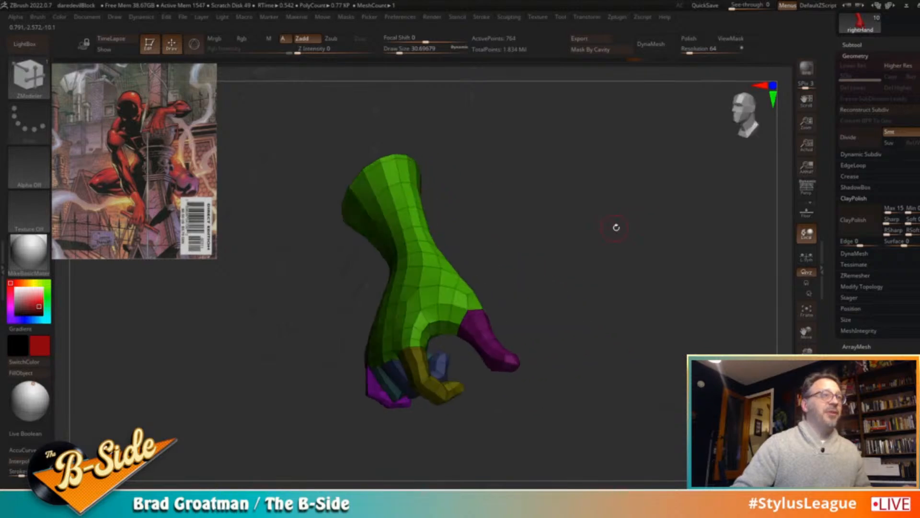
# Unwrap the right hand's UVs with UV Master and divide the mesh to subdivision level 2
pyautogui.click(643, 17)
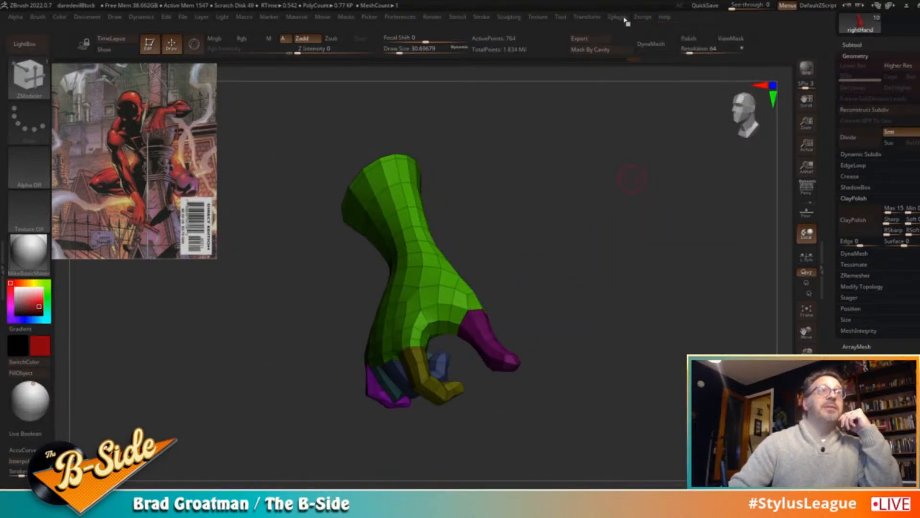
pyautogui.click(626, 20)
pyautogui.click(650, 262)
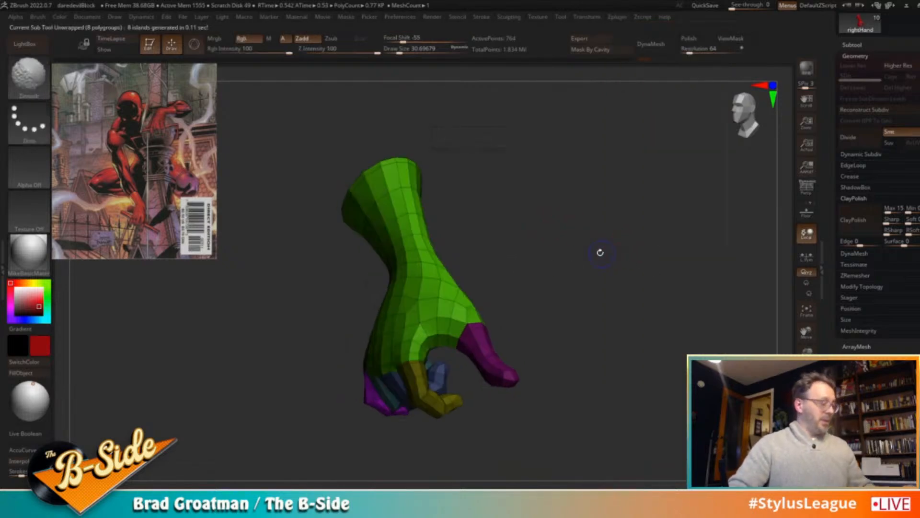
pyautogui.hotkey('ctrl', 'd')
# Inflate the palm and fingers of the right hand at subdivision level 2 with the Inflat brush
pyautogui.moveTo(600, 263); pyautogui.dragTo(635, 285)
pyautogui.moveTo(539, 345); pyautogui.dragTo(541, 346)
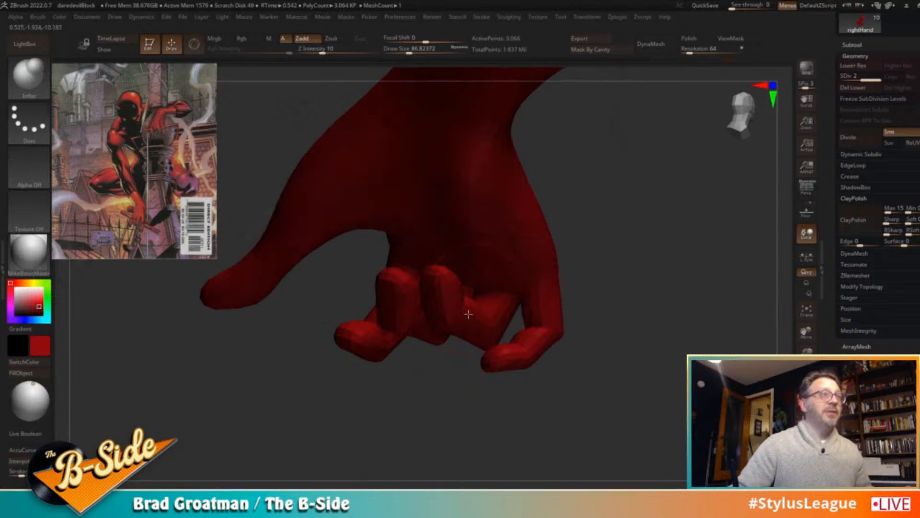
pyautogui.moveTo(597, 282); pyautogui.dragTo(575, 310)
pyautogui.moveTo(573, 263)
pyautogui.mouseDown()
pyautogui.moveTo(599, 266)
pyautogui.moveTo(394, 281)
pyautogui.mouseUp()
pyautogui.moveTo(295, 243)
pyautogui.mouseDown()
pyautogui.moveTo(574, 251)
pyautogui.moveTo(477, 214)
pyautogui.mouseUp()
pyautogui.moveTo(617, 257); pyautogui.dragTo(502, 241)
pyautogui.moveTo(632, 297)
pyautogui.mouseDown()
pyautogui.moveTo(528, 290)
pyautogui.moveTo(614, 281)
pyautogui.moveTo(579, 353)
pyautogui.moveTo(338, 271)
pyautogui.moveTo(494, 278)
pyautogui.moveTo(443, 270)
pyautogui.mouseUp()
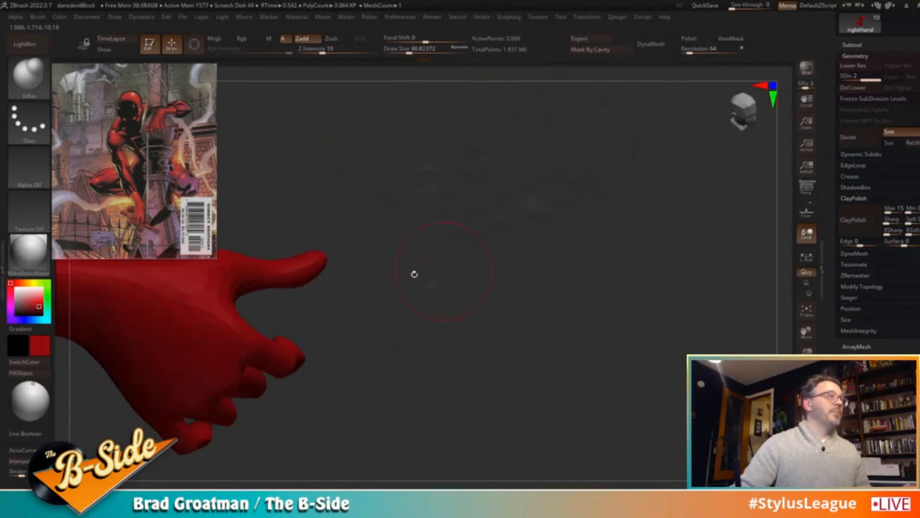
pyautogui.moveTo(259, 256); pyautogui.dragTo(377, 264)
# Divide the right hand to subdivision level 3 and fill out its volume with the Inflat brush at a draw size of about 245
pyautogui.press('d')
pyautogui.moveTo(565, 280)
pyautogui.mouseDown()
pyautogui.moveTo(548, 269)
pyautogui.moveTo(579, 290)
pyautogui.moveTo(552, 380)
pyautogui.moveTo(393, 390)
pyautogui.moveTo(549, 351)
pyautogui.moveTo(549, 275)
pyautogui.moveTo(476, 345)
pyautogui.mouseUp()
pyautogui.press('s')
pyautogui.press('s')
pyautogui.moveTo(408, 364); pyautogui.dragTo(409, 365)
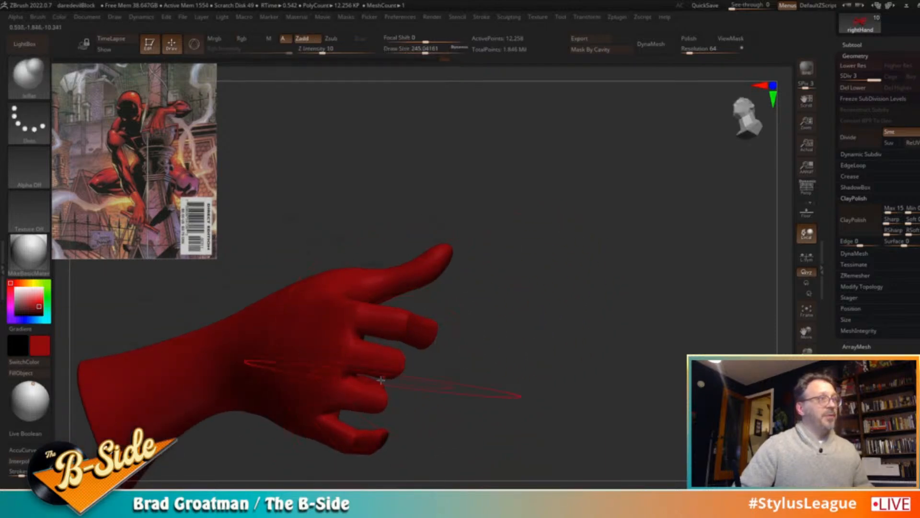
pyautogui.moveTo(491, 325); pyautogui.dragTo(561, 345)
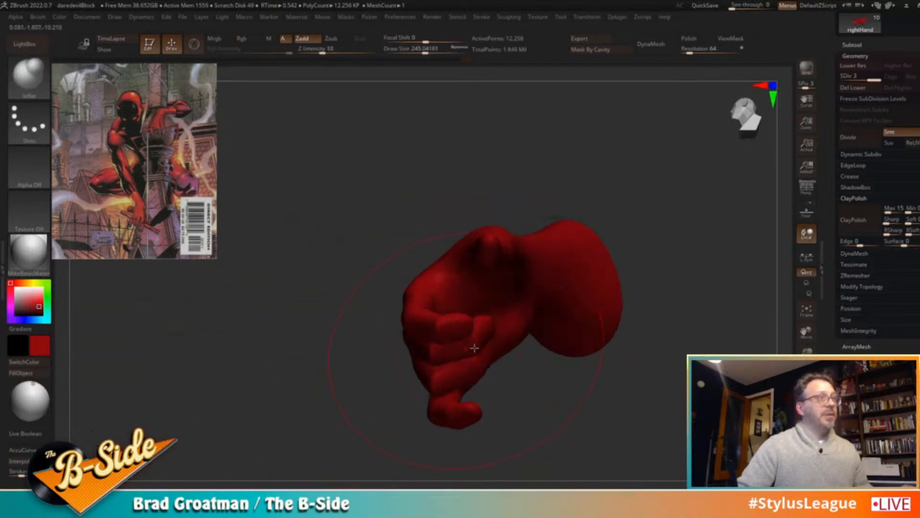
pyautogui.moveTo(668, 366); pyautogui.dragTo(650, 385)
pyautogui.moveTo(573, 386); pyautogui.dragTo(189, 213)
pyautogui.moveTo(616, 262)
pyautogui.keyDown('alt'); pyautogui.mouseDown()
pyautogui.moveTo(668, 333)
pyautogui.moveTo(641, 269)
pyautogui.moveTo(496, 246)
pyautogui.mouseUp(); pyautogui.keyUp('alt')
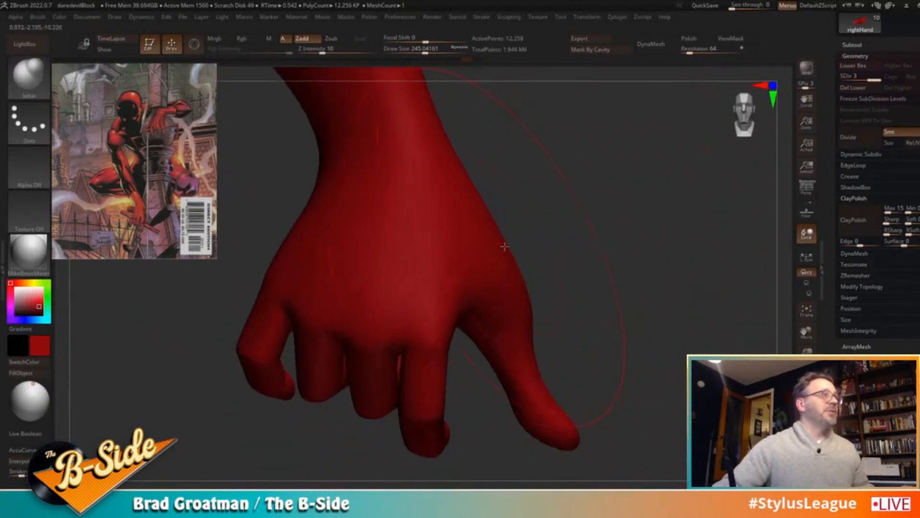
# Divide the right hand to subdivision level 4 and reduce the Inflat brush's draw size to about 87
pyautogui.press('d')
pyautogui.moveTo(614, 236); pyautogui.dragTo(561, 279)
pyautogui.press('s')
pyautogui.moveTo(461, 253)
pyautogui.mouseDown()
pyautogui.moveTo(454, 253)
pyautogui.moveTo(565, 232)
pyautogui.moveTo(440, 215)
pyautogui.mouseUp()
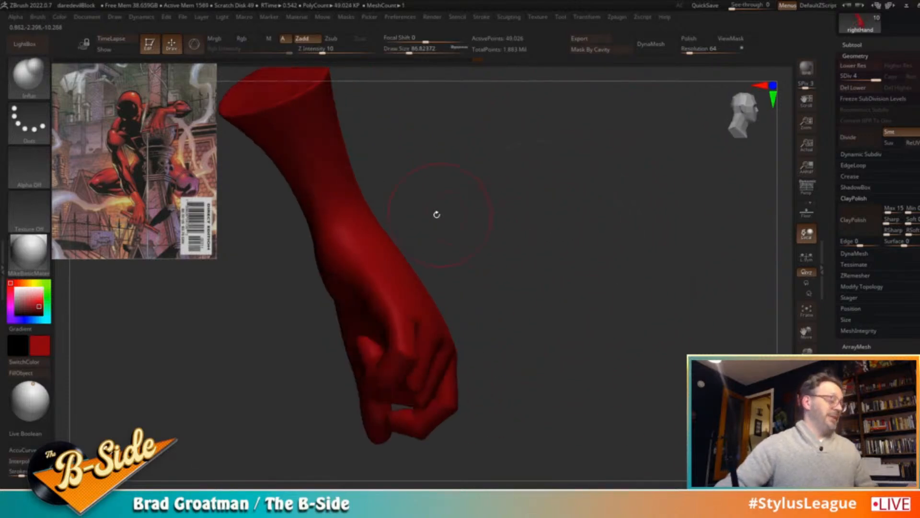
# Carve creases across the inner side of the right wrist with the DamStandard brush at a draw size of about 44
pyautogui.press('b')
pyautogui.press('d')
pyautogui.press('s')
pyautogui.press('s')
pyautogui.moveTo(370, 264); pyautogui.dragTo(363, 263)
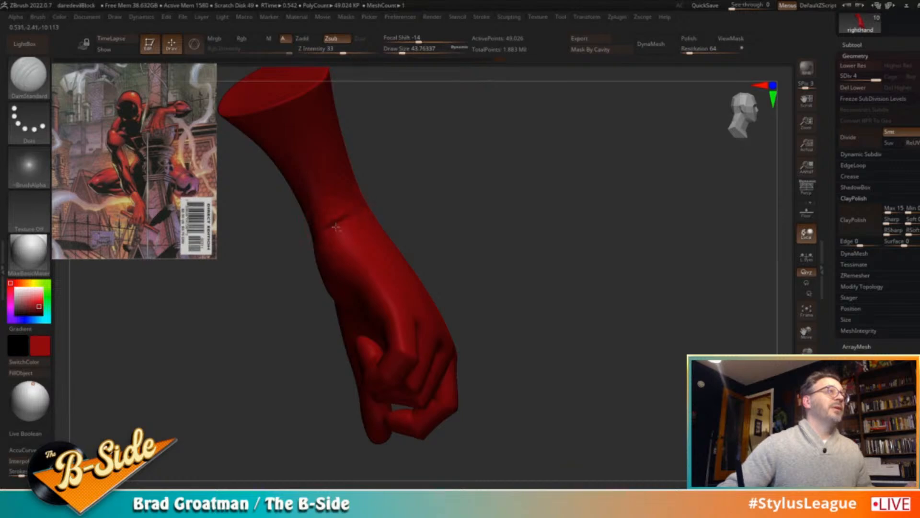
pyautogui.moveTo(452, 193)
pyautogui.mouseDown()
pyautogui.moveTo(477, 195)
pyautogui.moveTo(357, 225)
pyautogui.mouseUp()
pyautogui.moveTo(435, 200); pyautogui.dragTo(359, 242)
pyautogui.moveTo(413, 211)
pyautogui.mouseDown()
pyautogui.moveTo(390, 216)
pyautogui.moveTo(479, 211)
pyautogui.moveTo(505, 275)
pyautogui.moveTo(489, 299)
pyautogui.moveTo(505, 202)
pyautogui.moveTo(477, 204)
pyautogui.mouseUp()
# Carve joint creases into the right hand's little finger with DamStandard at a draw size of about 25
pyautogui.press('s')
pyautogui.moveTo(403, 286); pyautogui.dragTo(431, 286)
pyautogui.moveTo(375, 305); pyautogui.dragTo(432, 324)
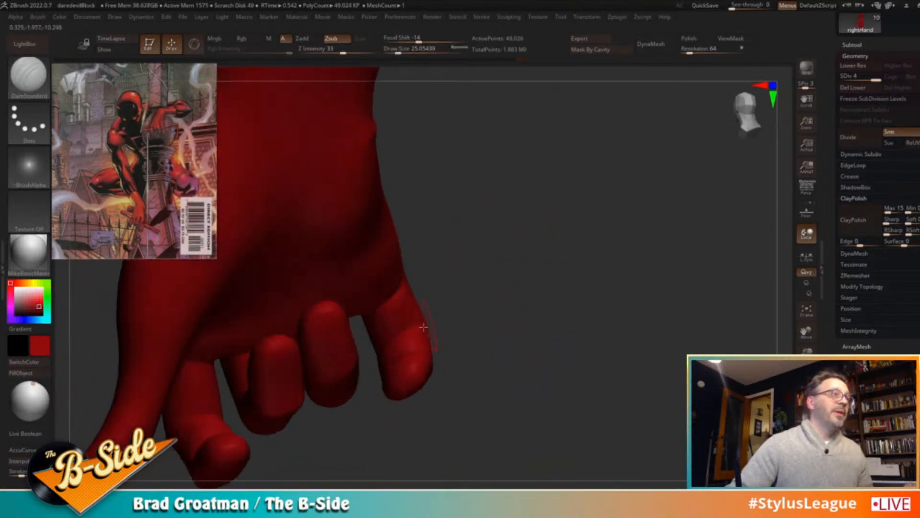
# Sharpen the folds at the little finger's joints with the Orb_Cracks brush at a draw size of about 18
pyautogui.press('b')
pyautogui.press('o')
pyautogui.press('c')
pyautogui.moveTo(544, 294)
pyautogui.mouseDown()
pyautogui.moveTo(401, 295)
pyautogui.moveTo(530, 276)
pyautogui.moveTo(544, 307)
pyautogui.moveTo(551, 244)
pyautogui.moveTo(544, 265)
pyautogui.moveTo(405, 236)
pyautogui.moveTo(425, 236)
pyautogui.mouseUp()
pyautogui.press('s')
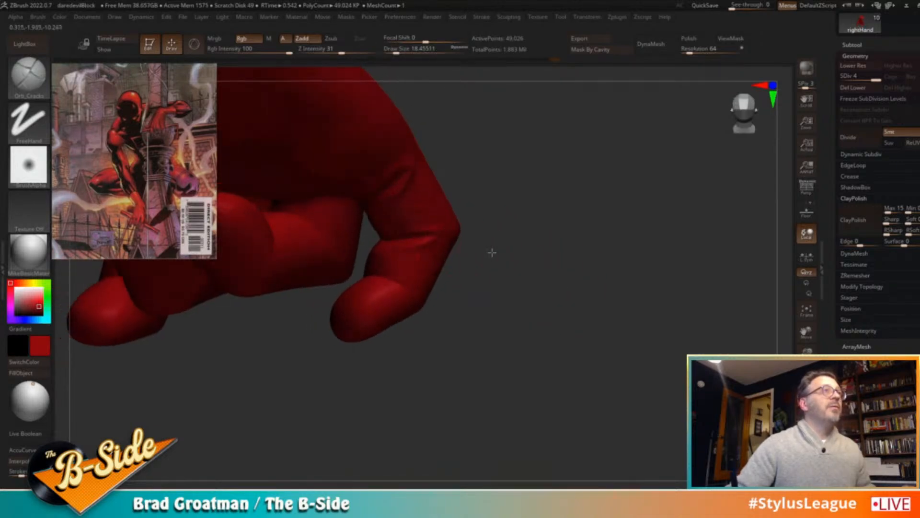
pyautogui.moveTo(489, 251); pyautogui.dragTo(451, 277)
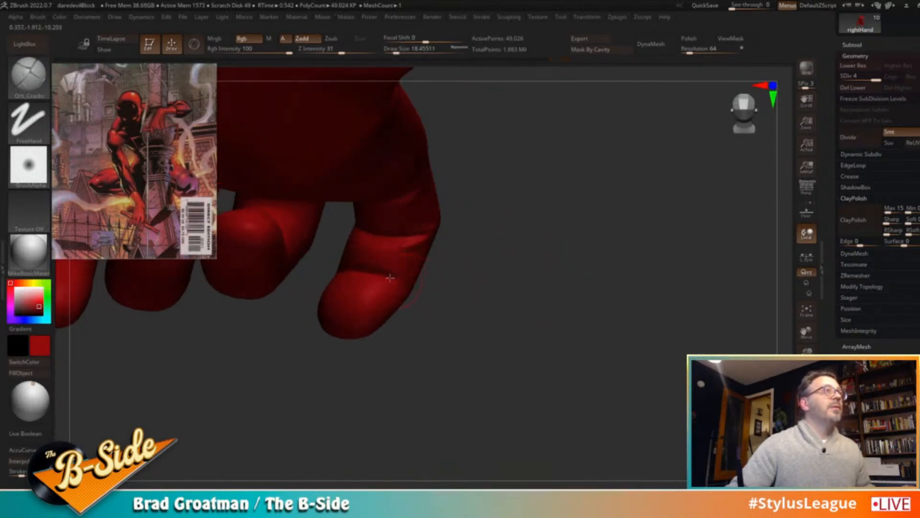
pyautogui.moveTo(369, 287); pyautogui.dragTo(396, 232)
# Isolate the ring finger, carve folds into its inner joints with Orb_Cracks, undo the stray stroke and restore the full hand
pyautogui.moveTo(355, 272); pyautogui.dragTo(353, 221)
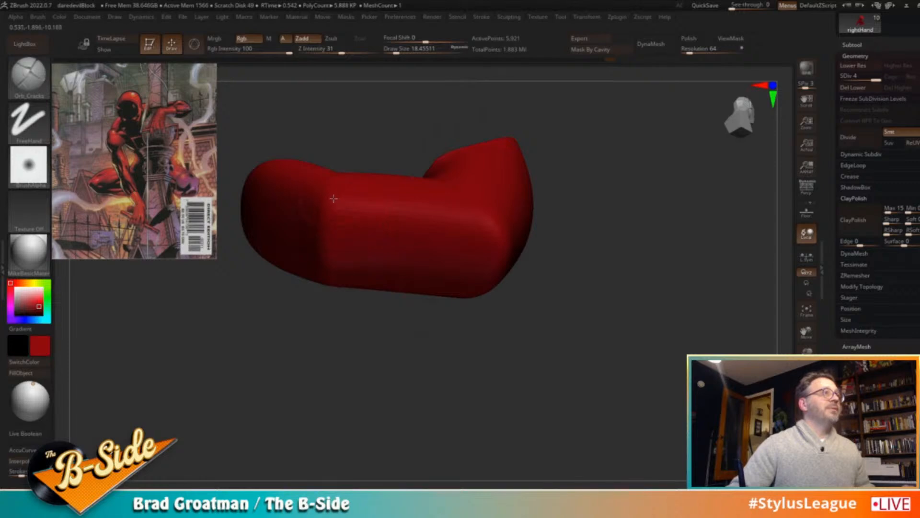
pyautogui.moveTo(580, 217); pyautogui.dragTo(561, 237)
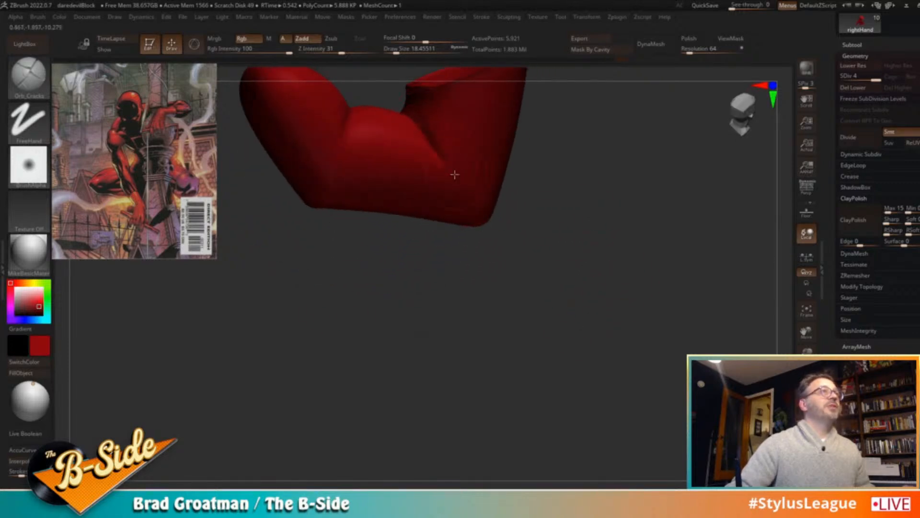
pyautogui.moveTo(568, 159); pyautogui.dragTo(460, 182)
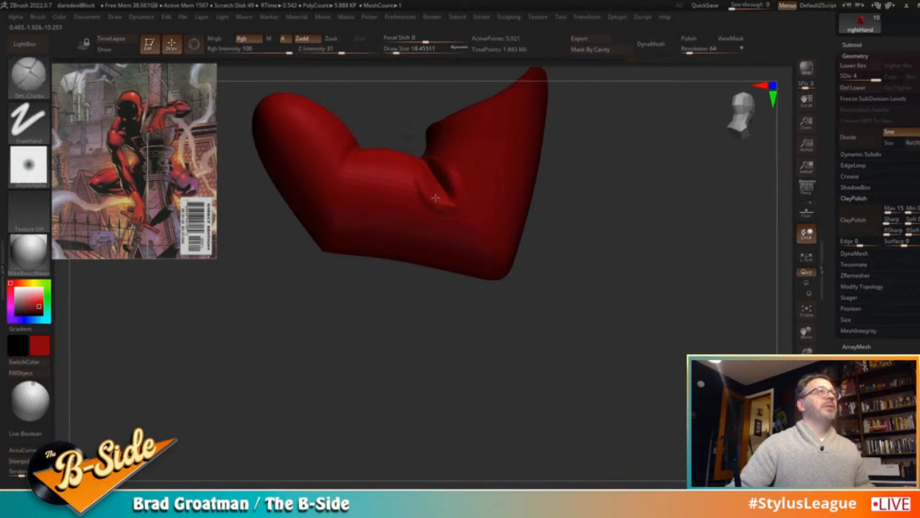
pyautogui.moveTo(401, 129)
pyautogui.mouseDown()
pyautogui.moveTo(487, 131)
pyautogui.moveTo(491, 154)
pyautogui.moveTo(440, 173)
pyautogui.mouseUp()
pyautogui.hotkey('ctrl', 'z')
pyautogui.moveTo(350, 172); pyautogui.dragTo(367, 188)
pyautogui.moveTo(472, 176); pyautogui.dragTo(376, 271)
pyautogui.keyDown('ctrl'); pyautogui.keyDown('shift'); pyautogui.click(519, 199); pyautogui.keyUp('shift'); pyautogui.keyUp('ctrl')
# Divide the right hand to subdivision level 5
pyautogui.moveTo(514, 255)
pyautogui.mouseDown()
pyautogui.moveTo(466, 240)
pyautogui.moveTo(600, 244)
pyautogui.moveTo(444, 213)
pyautogui.mouseUp()
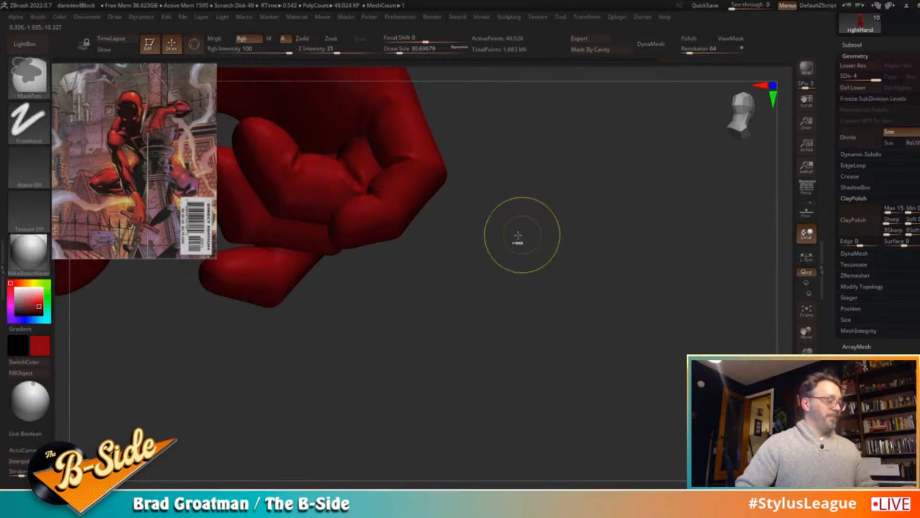
pyautogui.press('d')
pyautogui.moveTo(508, 165); pyautogui.dragTo(583, 238)
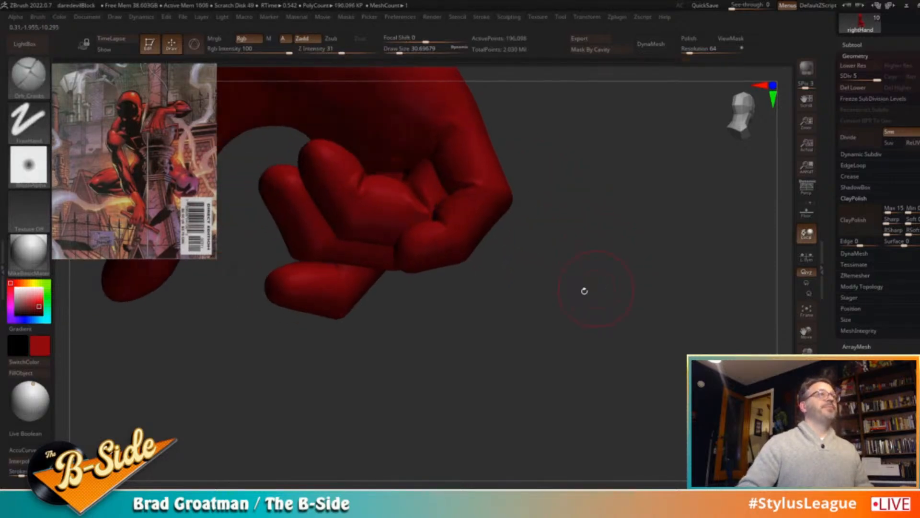
pyautogui.moveTo(594, 280); pyautogui.dragTo(477, 384)
# Step the right hand down to subdivision level 3 and begin raising the knuckles with the Standard brush at about size 49
pyautogui.hotkey('shift', 'd')
pyautogui.hotkey('shift', 'd')
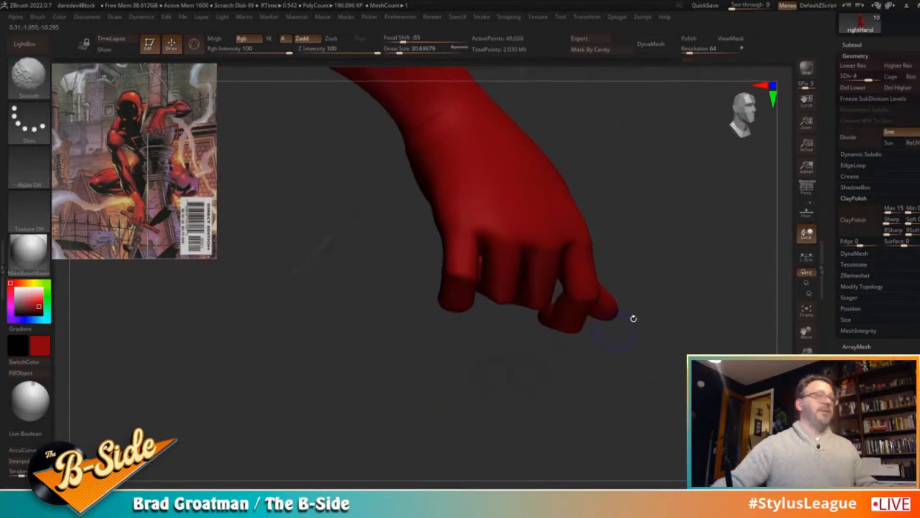
pyautogui.moveTo(670, 205); pyautogui.dragTo(633, 223)
pyautogui.press('b')
pyautogui.press('s')
pyautogui.press('t')
pyautogui.press('s')
pyautogui.moveTo(490, 230); pyautogui.dragTo(494, 230)
pyautogui.click(506, 222)
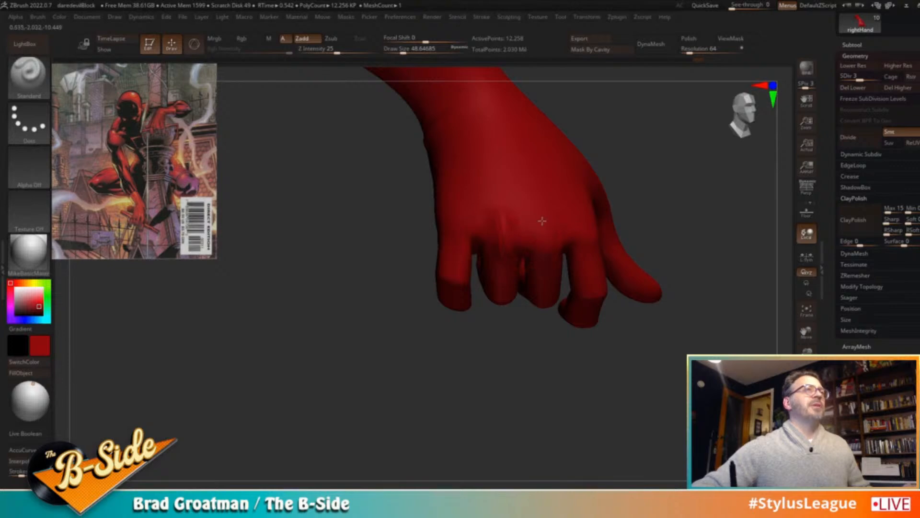
# Sculpt tendons running from the knuckles towards the wrist with the Standard brush and step up to subdivision level 4
pyautogui.moveTo(622, 209); pyautogui.dragTo(616, 231)
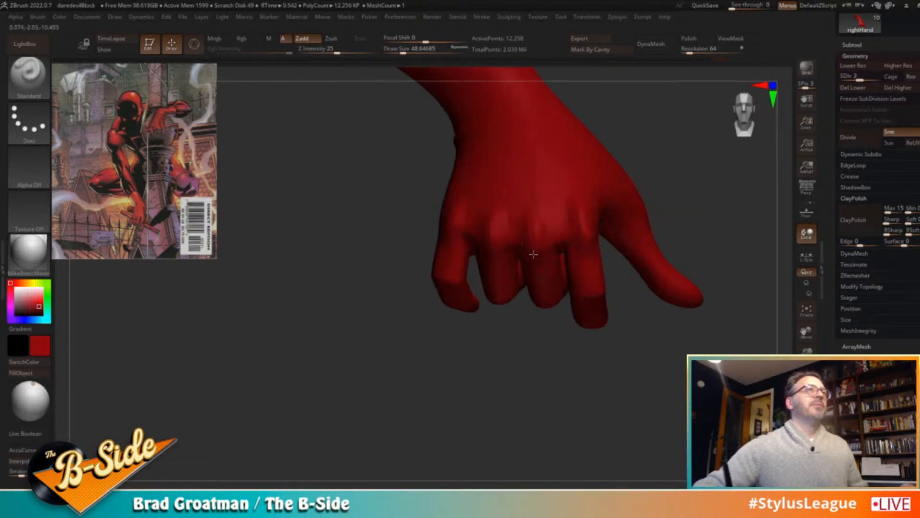
pyautogui.moveTo(662, 114); pyautogui.dragTo(628, 132)
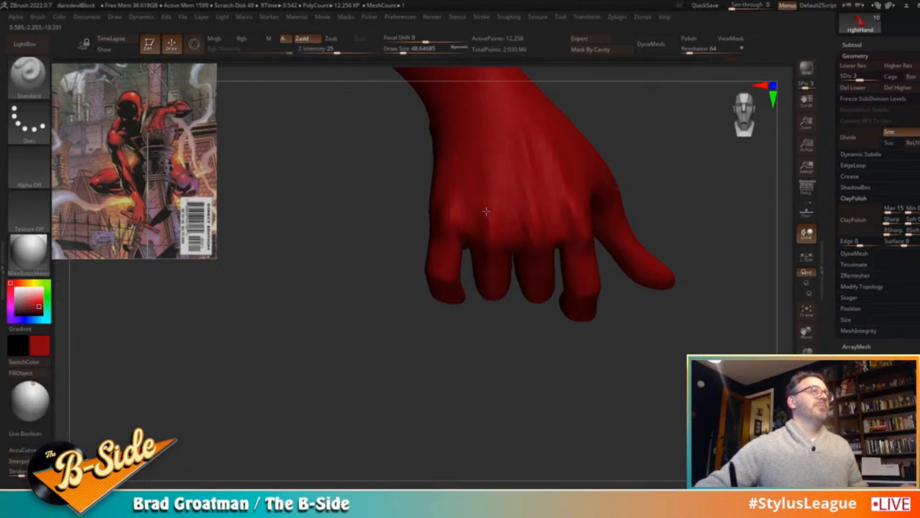
pyautogui.press('d')
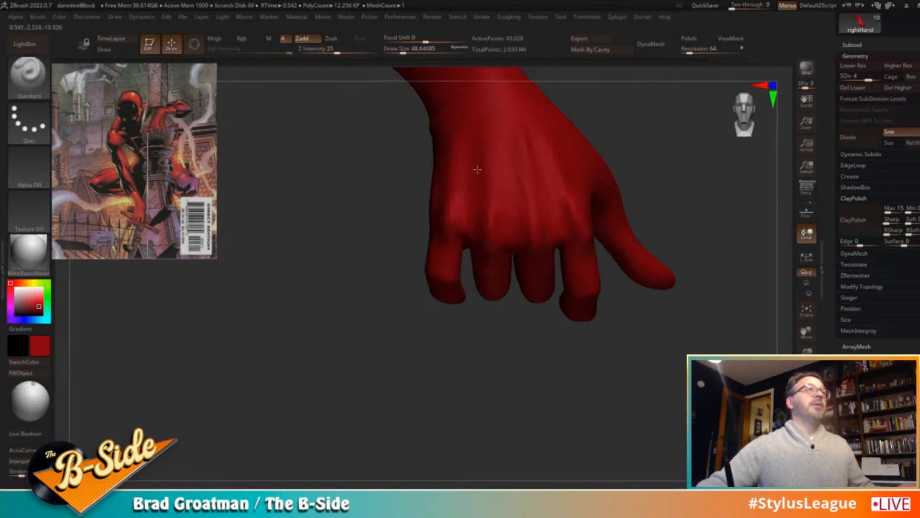
pyautogui.moveTo(634, 172); pyautogui.dragTo(500, 234)
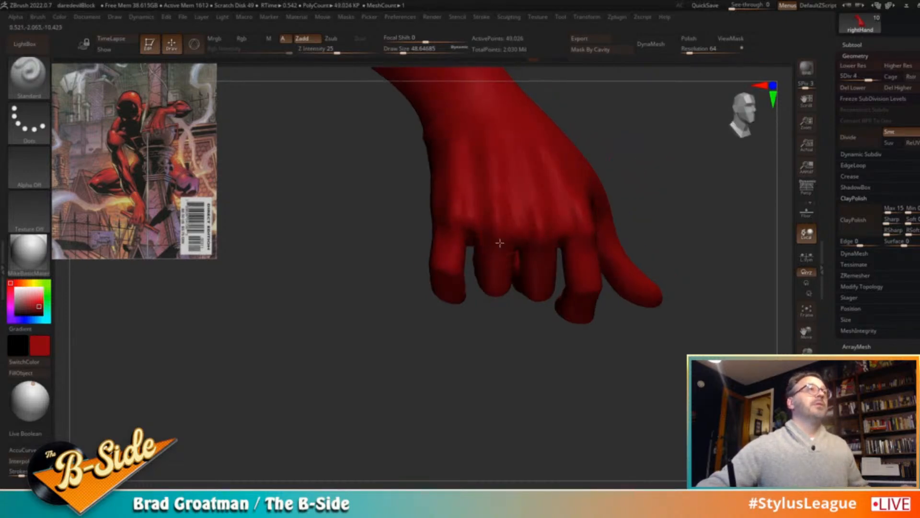
# Build up the knuckles on the back of the right hand with the ClayBuildup brush
pyautogui.press('b')
pyautogui.press('c')
pyautogui.press('b')
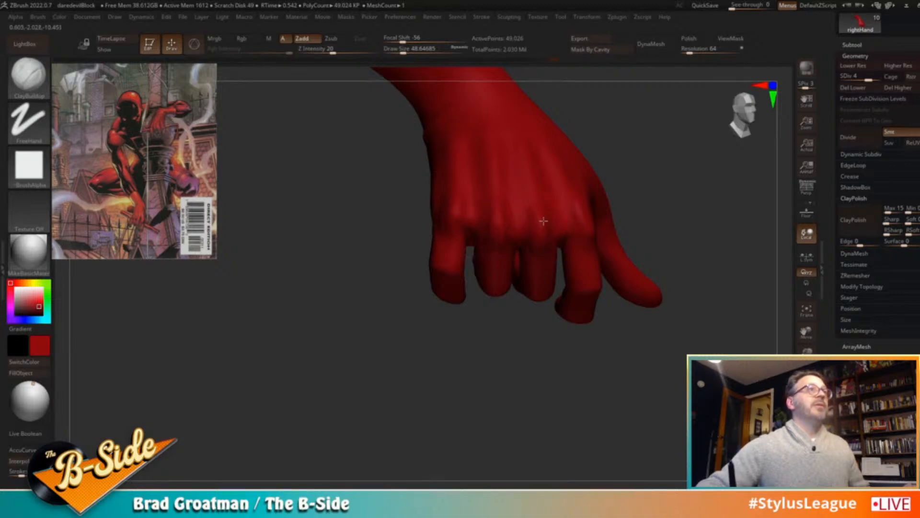
pyautogui.moveTo(542, 222); pyautogui.dragTo(592, 225)
pyautogui.moveTo(623, 172); pyautogui.dragTo(654, 316)
pyautogui.press('s')
pyautogui.moveTo(555, 310); pyautogui.dragTo(553, 310)
pyautogui.moveTo(640, 305)
pyautogui.mouseDown()
pyautogui.moveTo(659, 310)
pyautogui.moveTo(649, 309)
pyautogui.moveTo(676, 282)
pyautogui.moveTo(571, 276)
pyautogui.mouseUp()
# Carve creases at the thumb's joint with the DamStandard brush at a draw size of about 17
pyautogui.press('b')
pyautogui.press('d')
pyautogui.press('s')
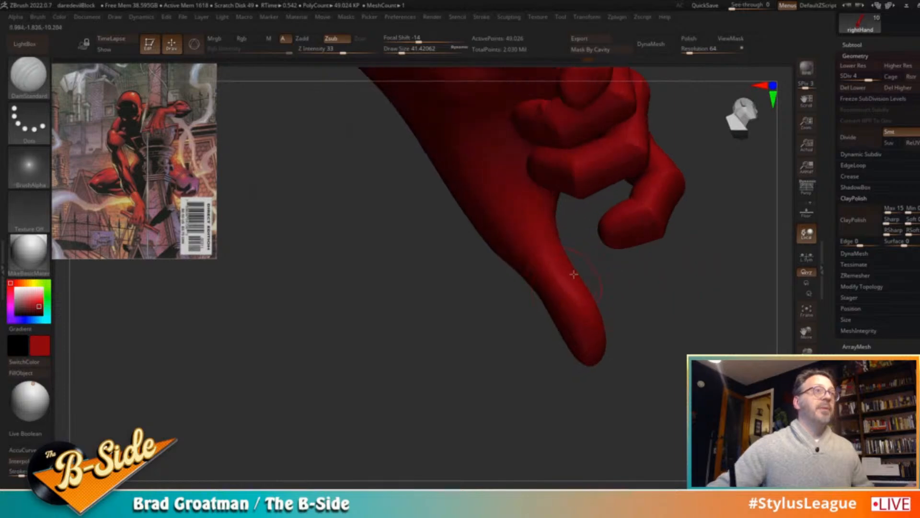
pyautogui.moveTo(645, 291); pyautogui.dragTo(567, 285)
pyautogui.press('s')
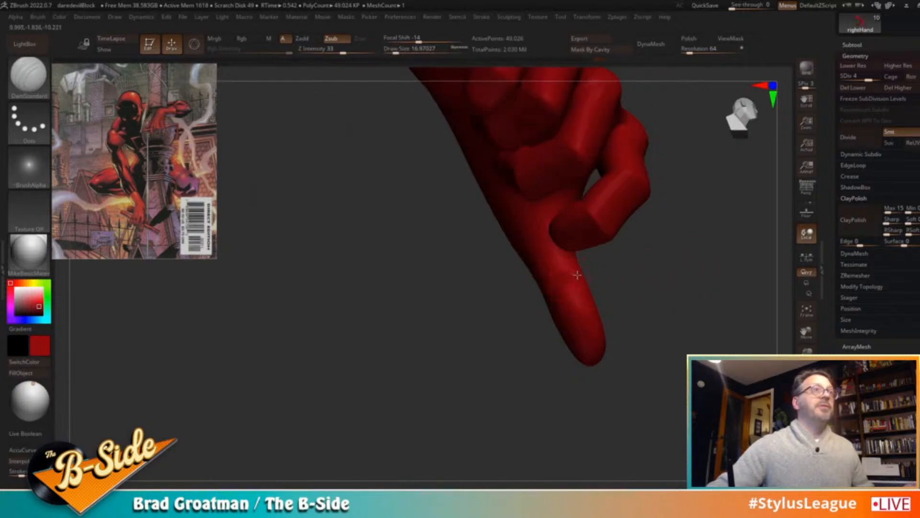
pyautogui.moveTo(621, 276)
pyautogui.mouseDown()
pyautogui.moveTo(578, 289)
pyautogui.moveTo(620, 291)
pyautogui.moveTo(640, 244)
pyautogui.moveTo(617, 234)
pyautogui.mouseUp()
# Define the base of the thumb with DamStandard, enlarging the brush to about 82, and smooth the area
pyautogui.press('s')
pyautogui.press('s')
pyautogui.moveTo(692, 214)
pyautogui.mouseDown()
pyautogui.moveTo(599, 182)
pyautogui.moveTo(619, 182)
pyautogui.moveTo(558, 183)
pyautogui.moveTo(596, 209)
pyautogui.mouseUp()
pyautogui.press('s')
pyautogui.press('s')
pyautogui.moveTo(590, 205); pyautogui.dragTo(594, 205)
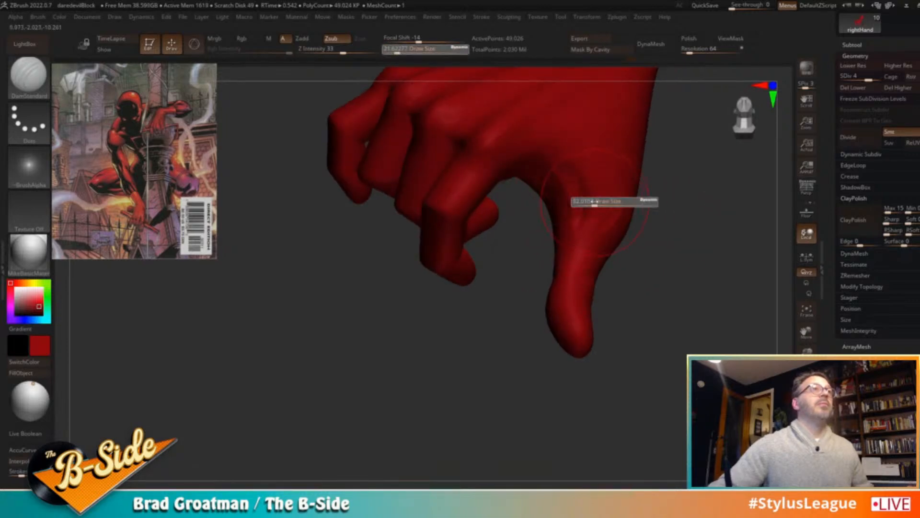
pyautogui.press('shift')
pyautogui.moveTo(656, 280); pyautogui.dragTo(666, 211)
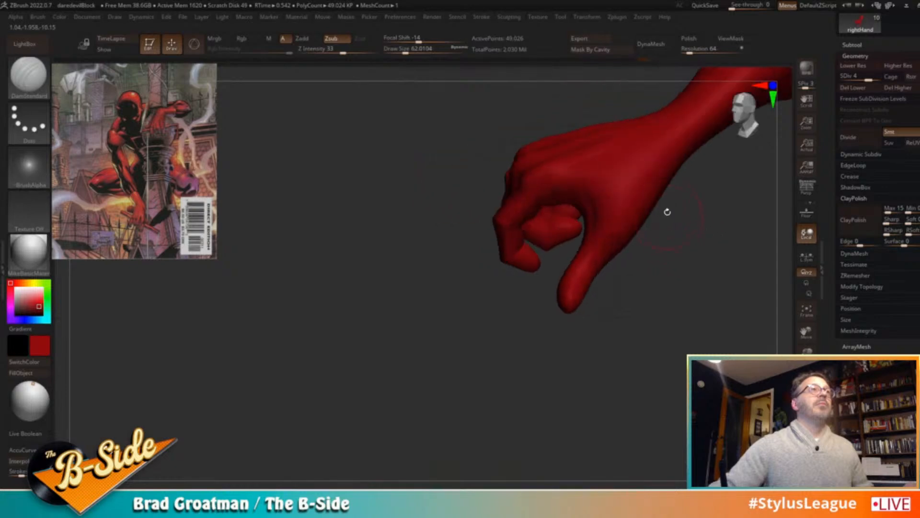
# Reshape the outline of the thumb's base and tip with the Move brush, reducing its draw size to about 59
pyautogui.press('b')
pyautogui.press('m')
pyautogui.press('v')
pyautogui.press('s')
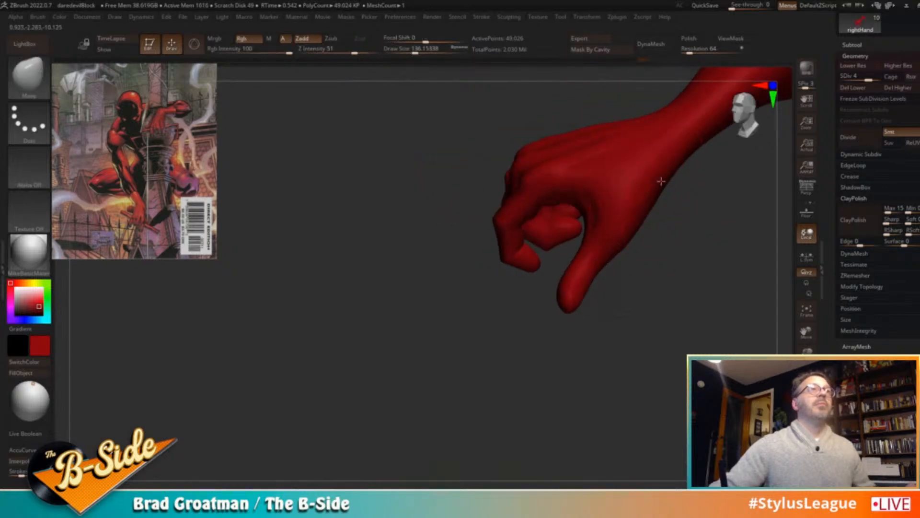
pyautogui.press('s')
pyautogui.moveTo(621, 238); pyautogui.dragTo(616, 240)
pyautogui.moveTo(664, 259)
pyautogui.mouseDown()
pyautogui.moveTo(692, 286)
pyautogui.moveTo(683, 297)
pyautogui.mouseUp()
pyautogui.press('s')
pyautogui.moveTo(603, 316); pyautogui.dragTo(596, 317)
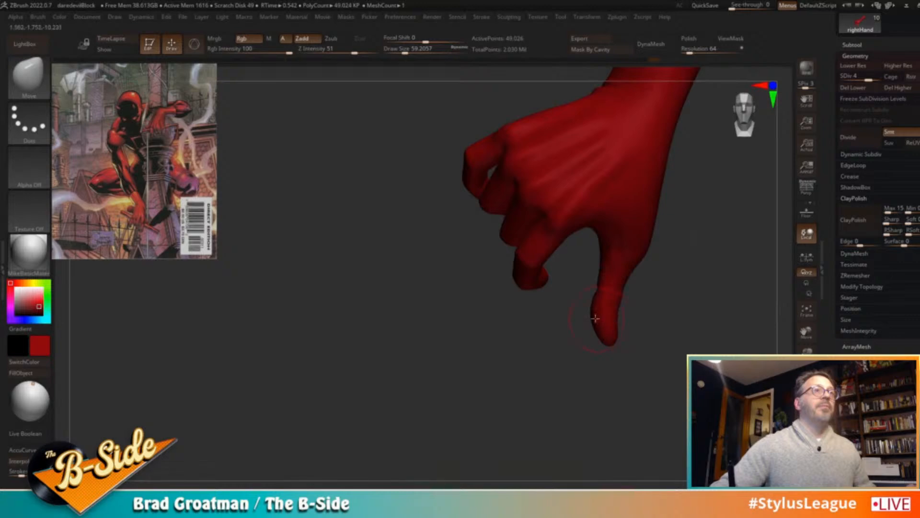
# Smooth the tendons on the back of the right hand and check its form from several angles
pyautogui.press('shift')
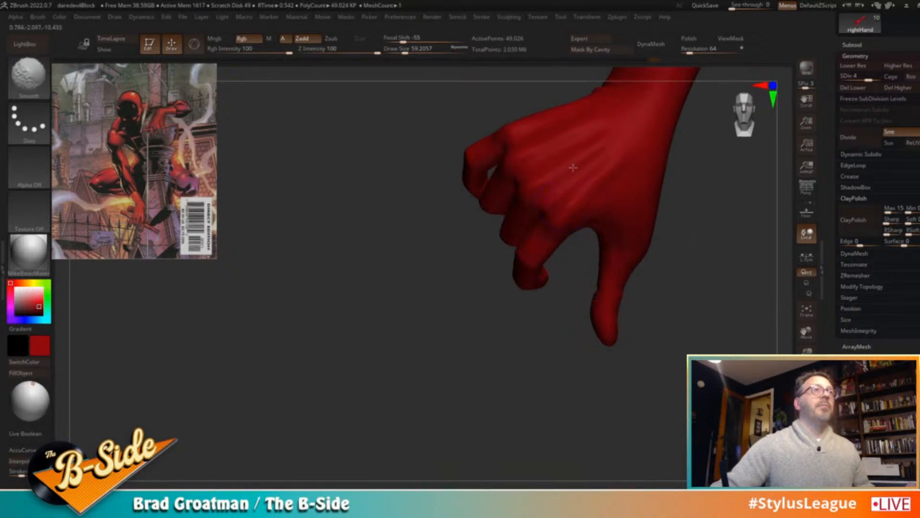
pyautogui.moveTo(516, 118); pyautogui.dragTo(523, 142, button='right')
pyautogui.moveTo(653, 206); pyautogui.dragTo(661, 253, button='right')
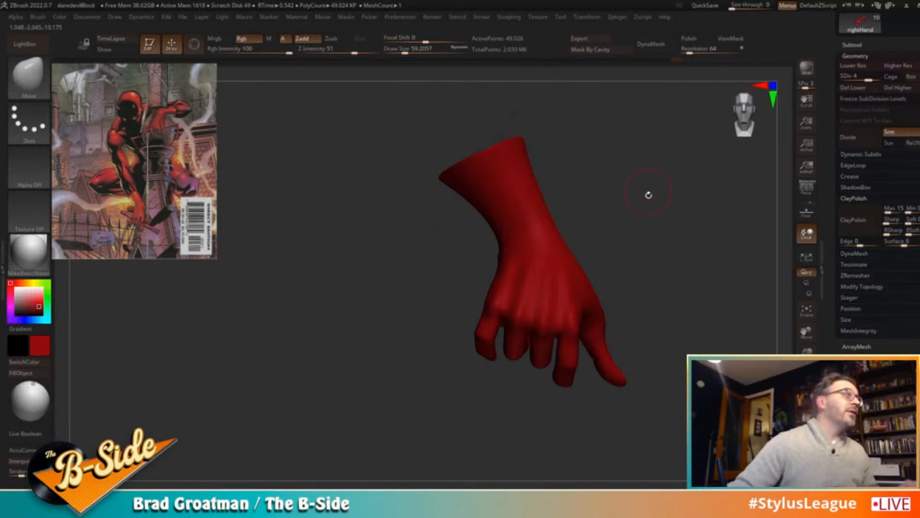
pyautogui.moveTo(678, 214)
pyautogui.mouseDown(button='right')
pyautogui.moveTo(685, 211)
pyautogui.moveTo(668, 202)
pyautogui.mouseUp(button='right')
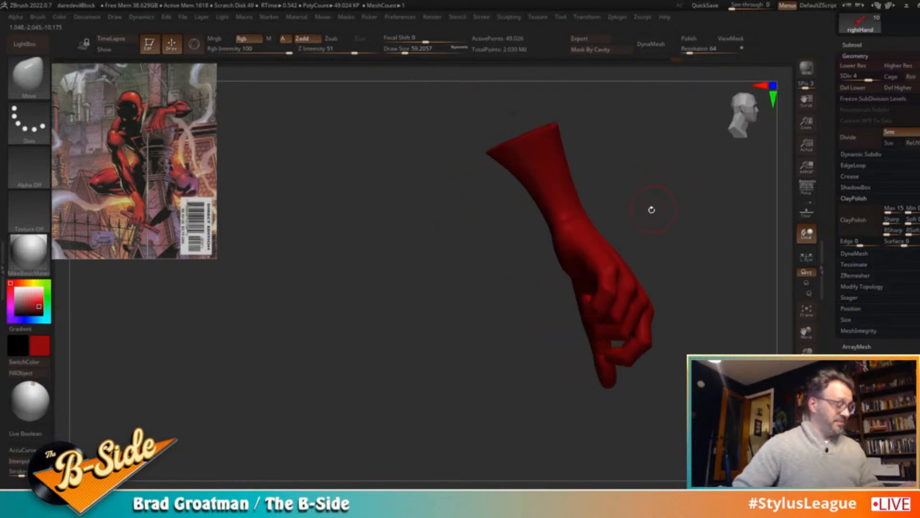
# Divide the right hand to subdivision level 6 and carve wrinkles around the wrist with the Orb_Cracks brush
pyautogui.press('d')
pyautogui.hotkey('ctrl', 'd')
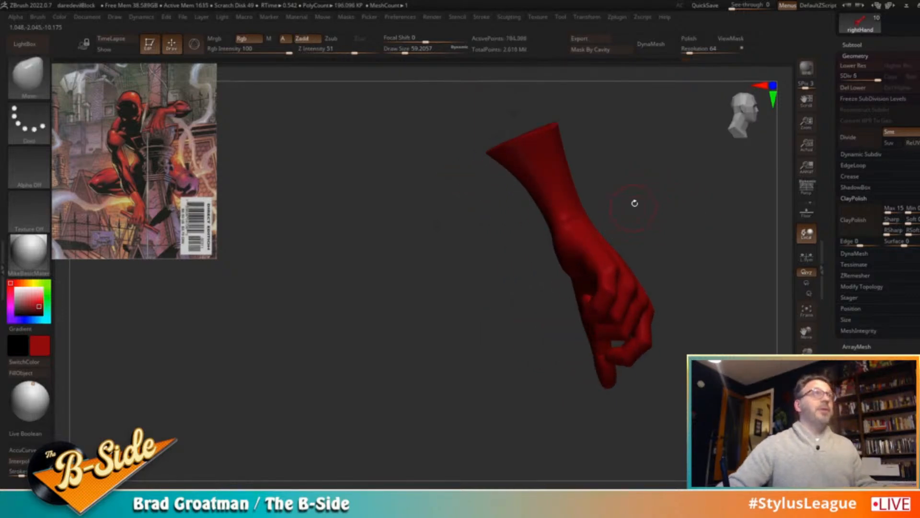
pyautogui.press('b')
pyautogui.press('o')
pyautogui.press('c')
pyautogui.moveTo(637, 175); pyautogui.dragTo(605, 181)
pyautogui.press('s')
pyautogui.click(570, 181)
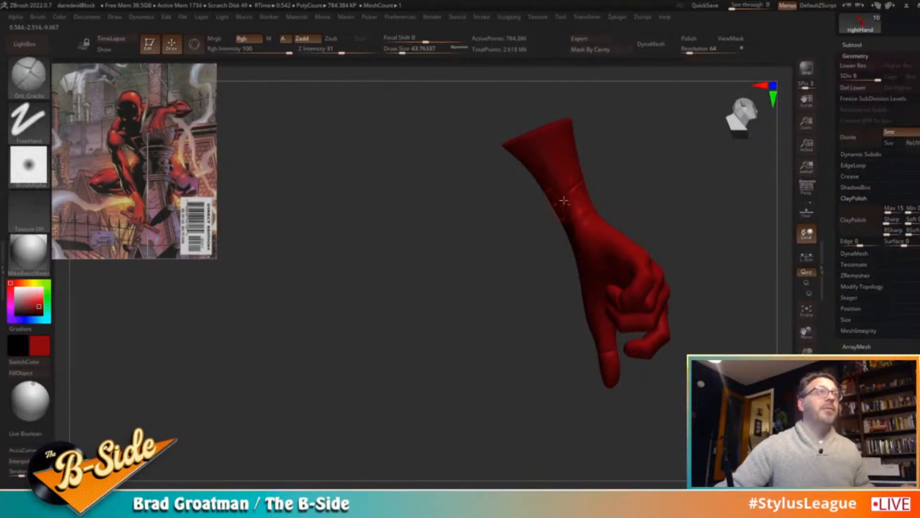
pyautogui.moveTo(549, 207); pyautogui.dragTo(599, 195)
pyautogui.press('s')
pyautogui.click(589, 195)
# Bring the other subtools back into view and frame the whole Daredevil figure
pyautogui.moveTo(610, 162)
pyautogui.mouseDown()
pyautogui.moveTo(700, 251)
pyautogui.moveTo(725, 245)
pyautogui.moveTo(671, 259)
pyautogui.mouseUp()
pyautogui.click(807, 446)
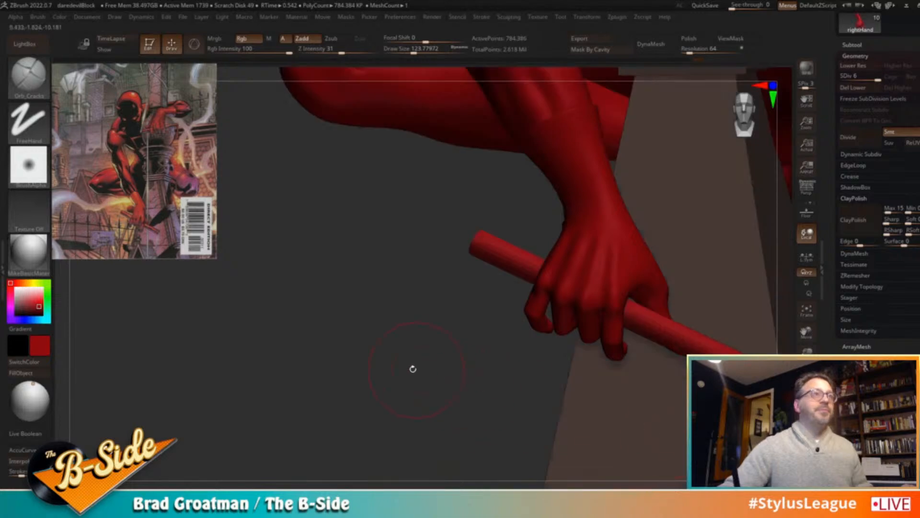
pyautogui.press('f')
pyautogui.moveTo(676, 233); pyautogui.dragTo(664, 208)
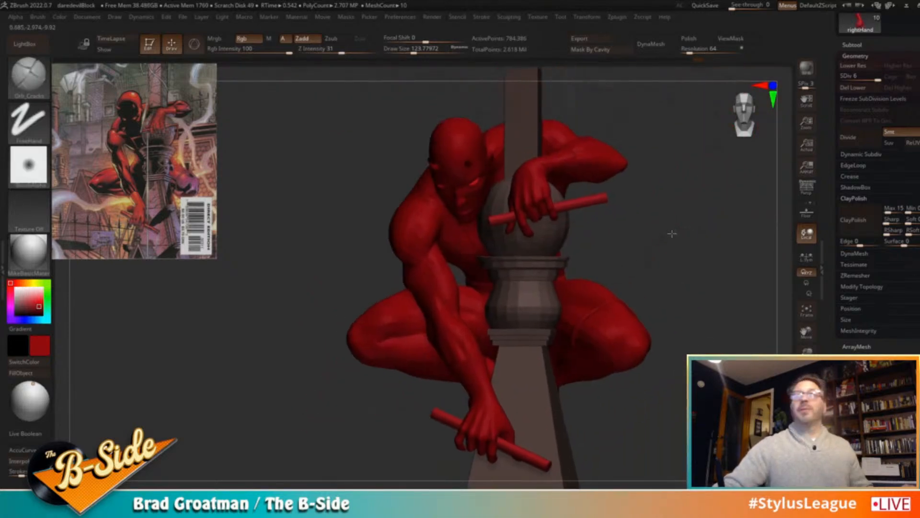
# Make the Daredevil body the active subtool and divide it to subdivision level 5
pyautogui.keyDown('alt'); pyautogui.click(448, 282); pyautogui.keyUp('alt')
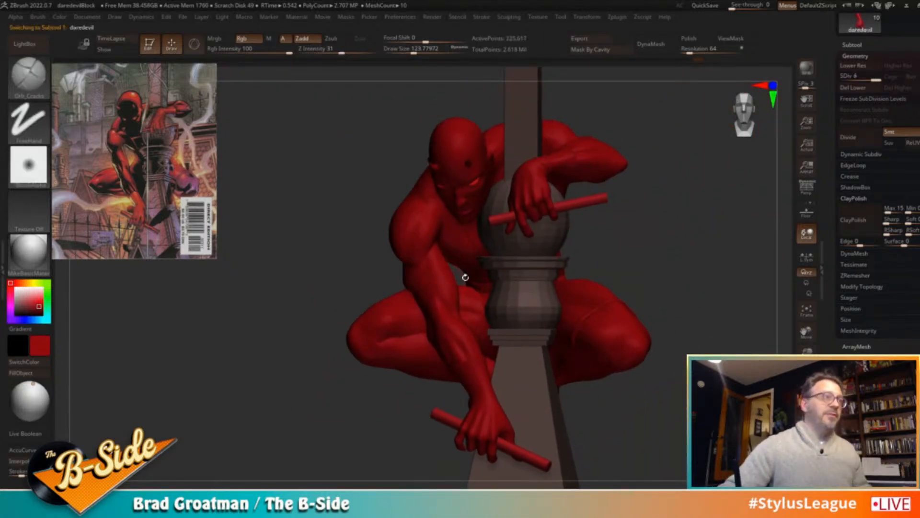
pyautogui.moveTo(666, 242); pyautogui.dragTo(633, 253)
pyautogui.press('ctrl')
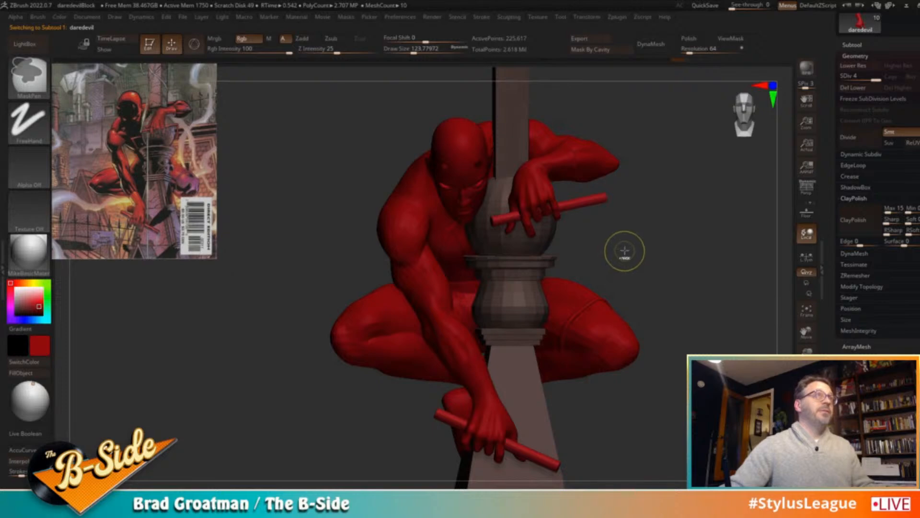
pyautogui.keyDown('alt'); pyautogui.moveTo(641, 238); pyautogui.dragTo(548, 260); pyautogui.keyUp('alt')
pyautogui.keyDown('alt'); pyautogui.moveTo(297, 237); pyautogui.dragTo(389, 284); pyautogui.keyUp('alt')
pyautogui.keyDown('alt'); pyautogui.moveTo(337, 261); pyautogui.dragTo(249, 190); pyautogui.keyUp('alt')
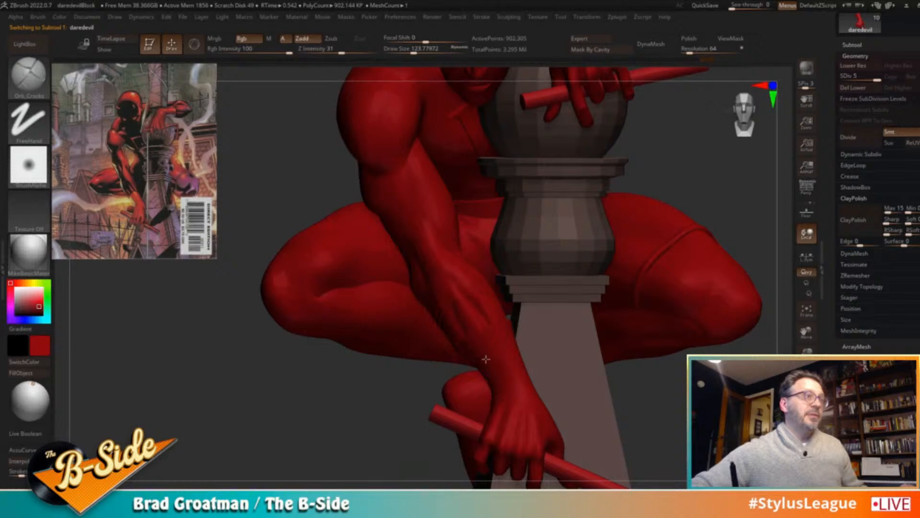
# Examine the right arm and forearm from the front and side, including how they lead into the hand
pyautogui.press('b')
pyautogui.press('d')
pyautogui.press('s')
pyautogui.moveTo(369, 371); pyautogui.dragTo(415, 296)
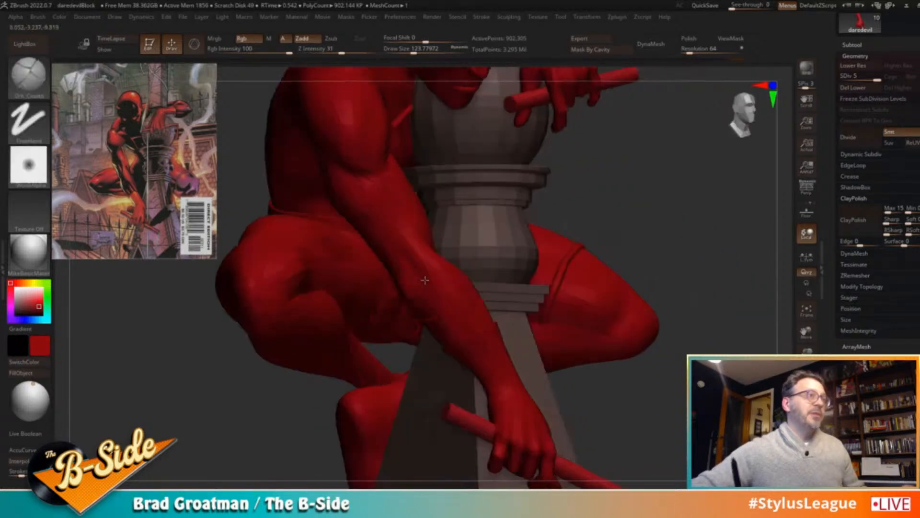
pyautogui.moveTo(703, 198); pyautogui.dragTo(374, 301)
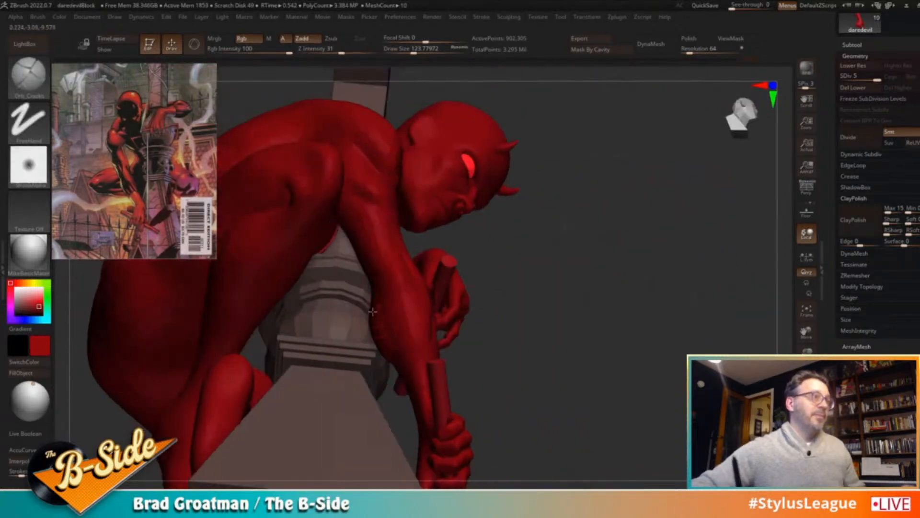
pyautogui.moveTo(533, 254); pyautogui.dragTo(522, 278)
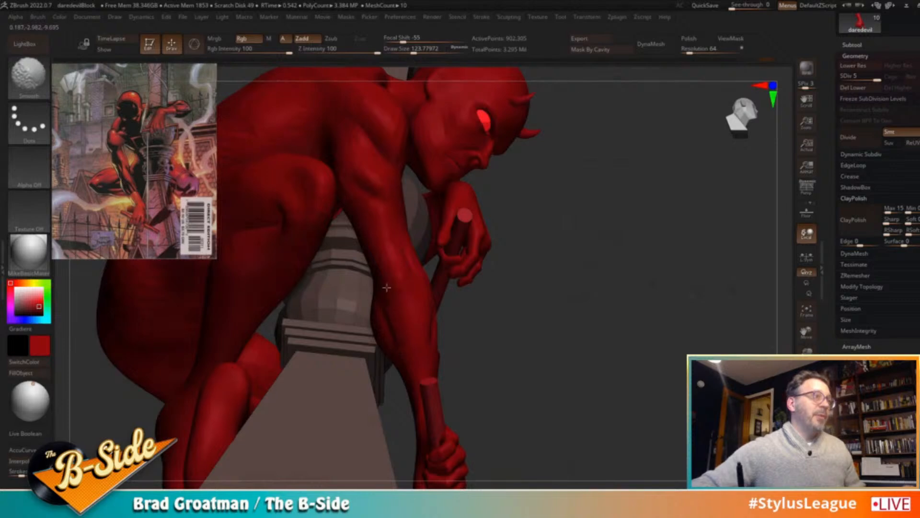
pyautogui.moveTo(522, 235); pyautogui.dragTo(632, 269)
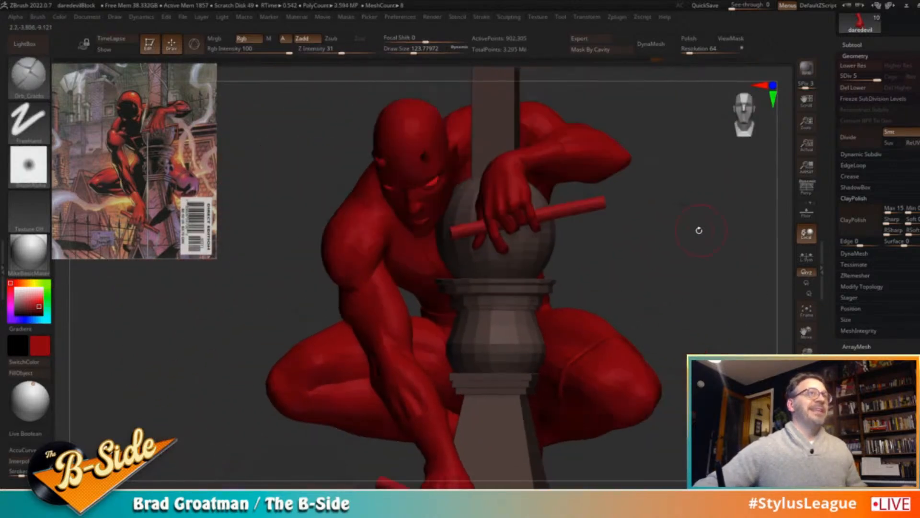
pyautogui.keyDown('alt'); pyautogui.moveTo(685, 284); pyautogui.dragTo(683, 226); pyautogui.keyUp('alt')
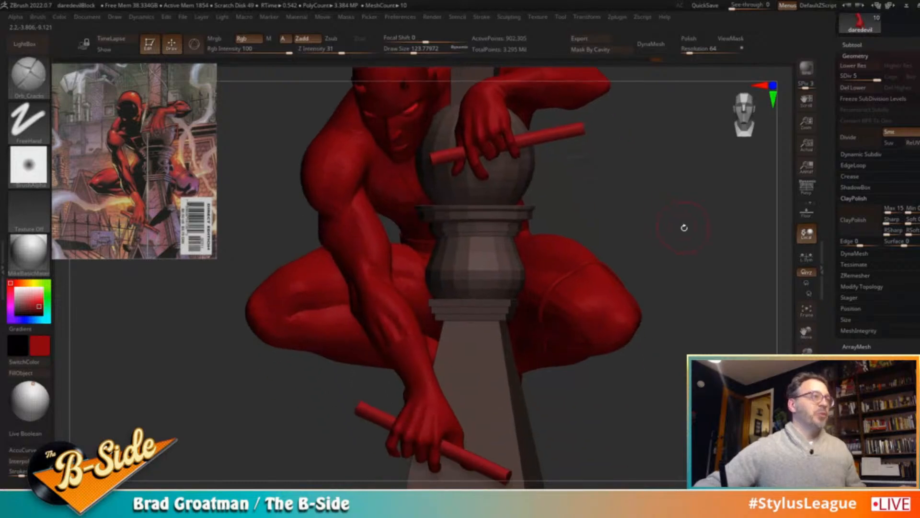
pyautogui.moveTo(281, 377); pyautogui.dragTo(281, 293)
pyautogui.moveTo(207, 339); pyautogui.dragTo(222, 352)
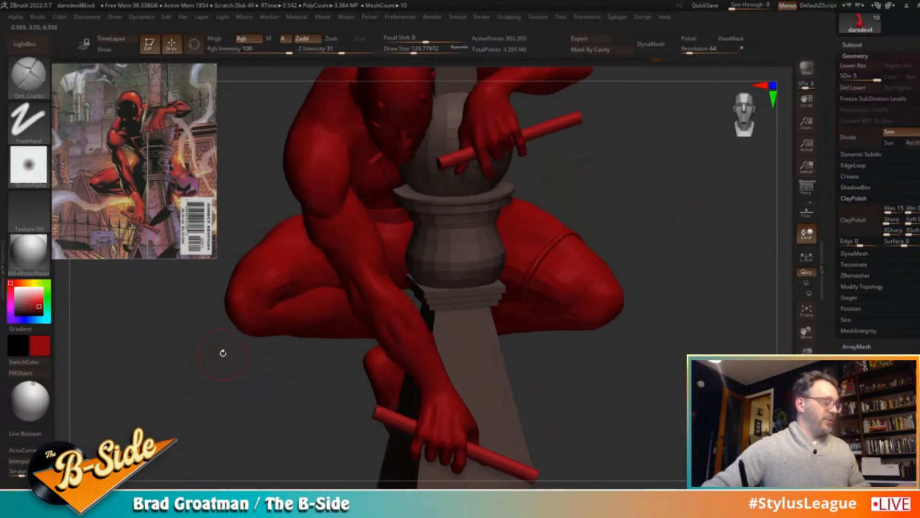
# Sculpt the forms around the left knee with the JACour_A brush, working from the front and side
pyautogui.press('3')
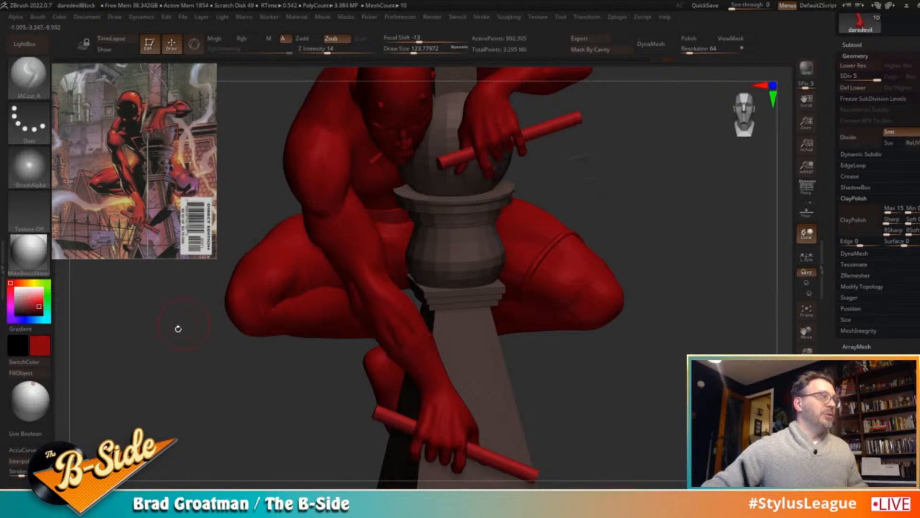
pyautogui.moveTo(186, 321); pyautogui.dragTo(293, 267)
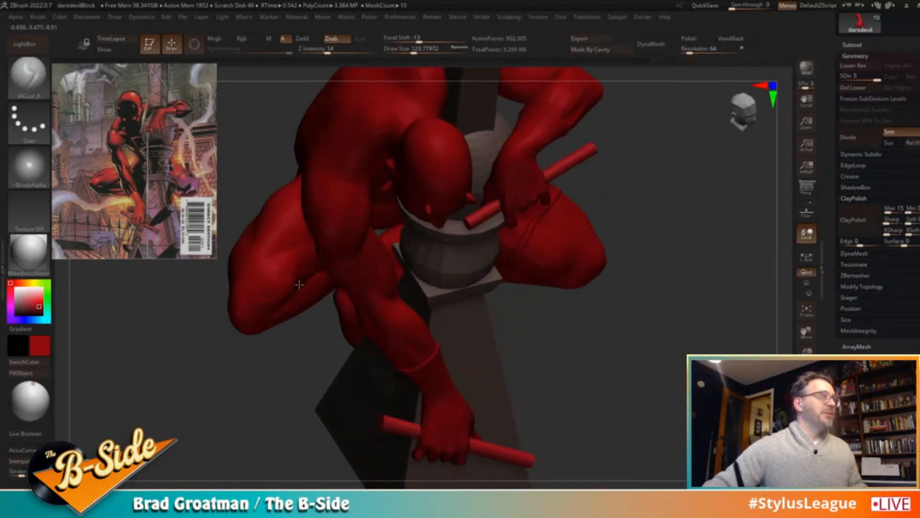
pyautogui.moveTo(643, 230); pyautogui.dragTo(581, 235)
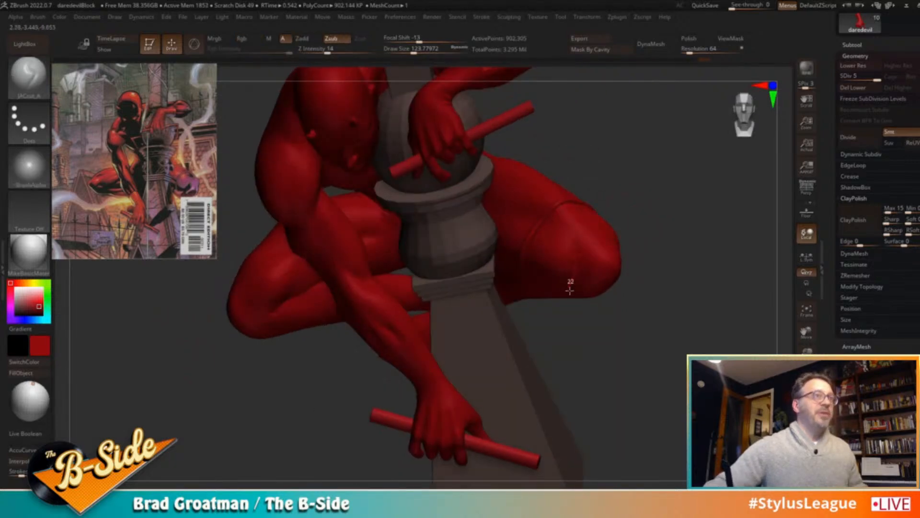
pyautogui.moveTo(567, 291); pyautogui.dragTo(668, 236)
pyautogui.moveTo(695, 251); pyautogui.dragTo(619, 277)
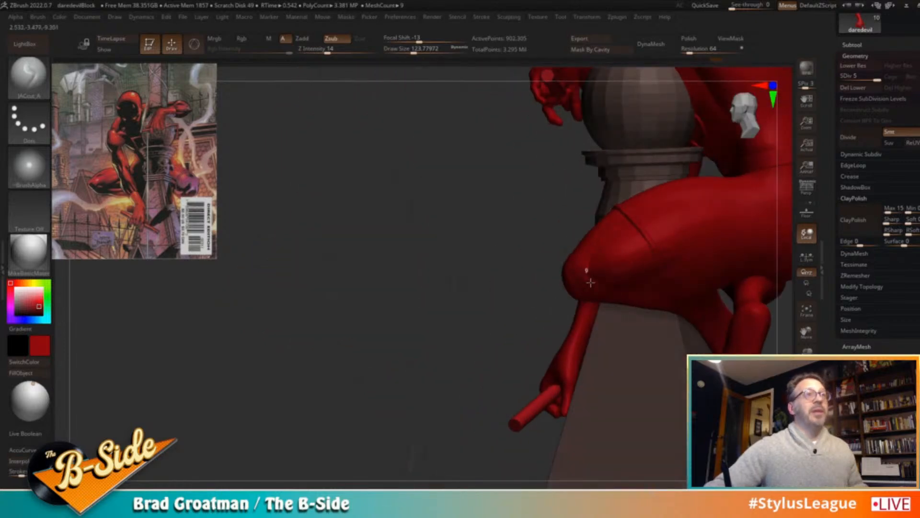
pyautogui.moveTo(490, 319); pyautogui.dragTo(508, 294)
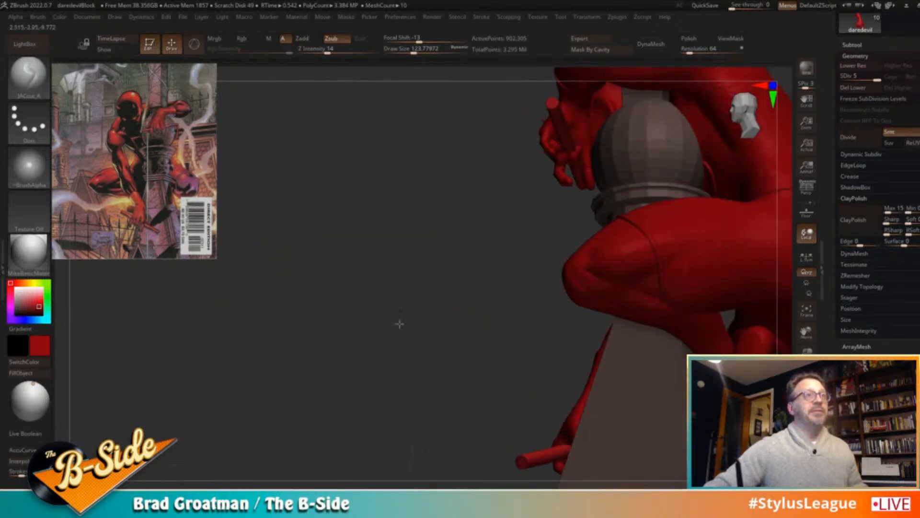
pyautogui.moveTo(415, 322); pyautogui.dragTo(570, 271)
# Smooth the outer left thigh and define its muscle groove at subdivision level 4, returning the body to level 5
pyautogui.press('shift')
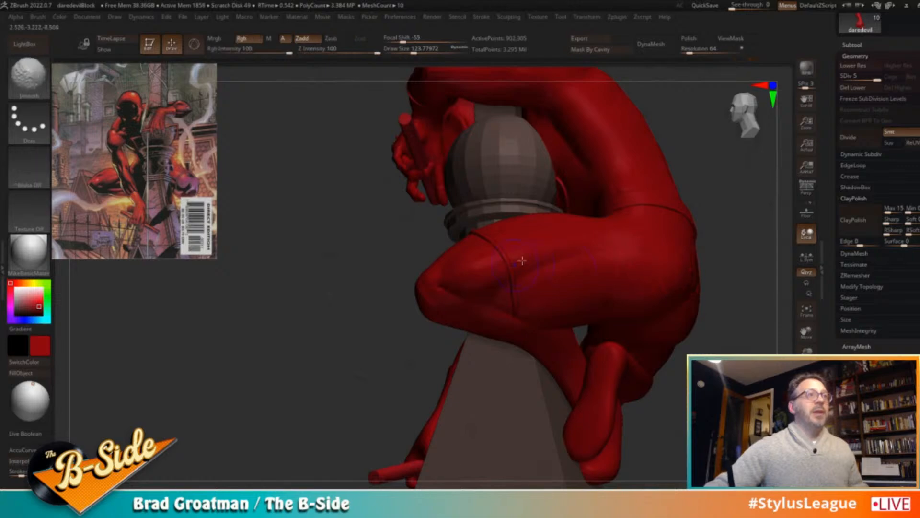
pyautogui.hotkey('shift', 'd')
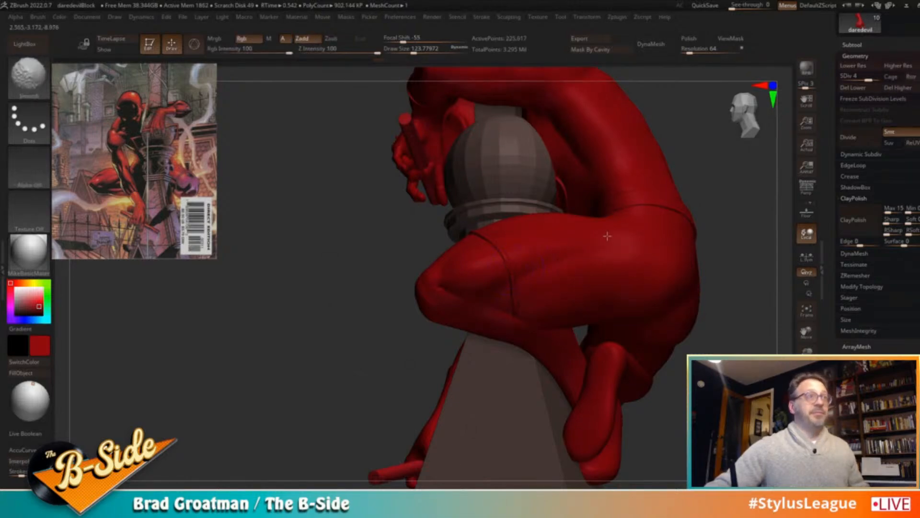
pyautogui.moveTo(501, 288); pyautogui.dragTo(585, 257)
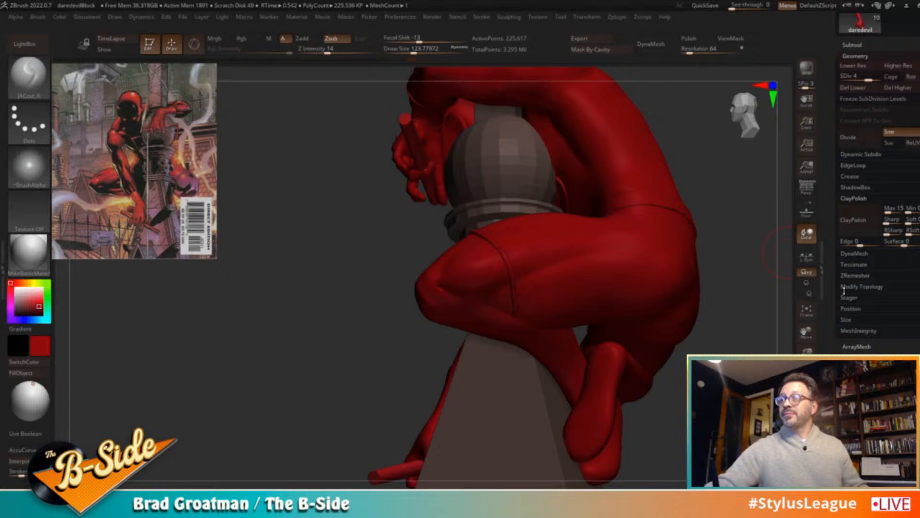
pyautogui.moveTo(367, 307); pyautogui.dragTo(389, 303)
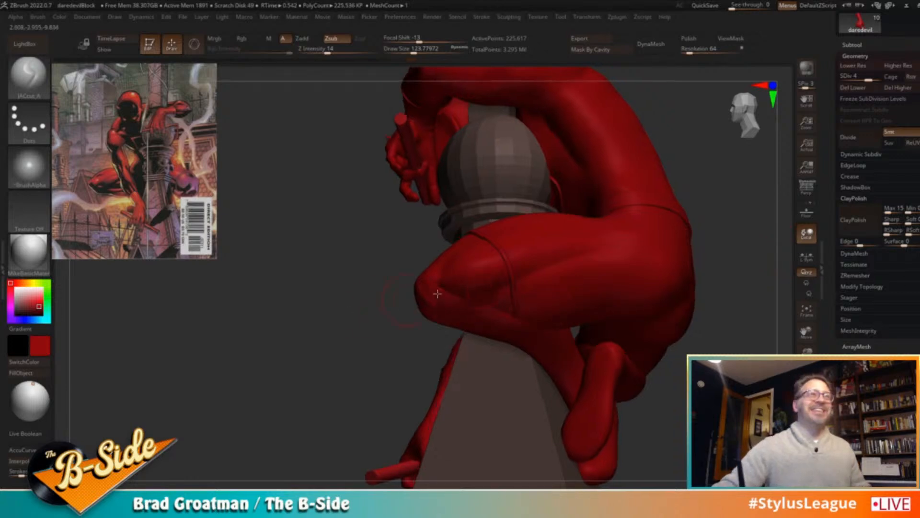
pyautogui.press('d')
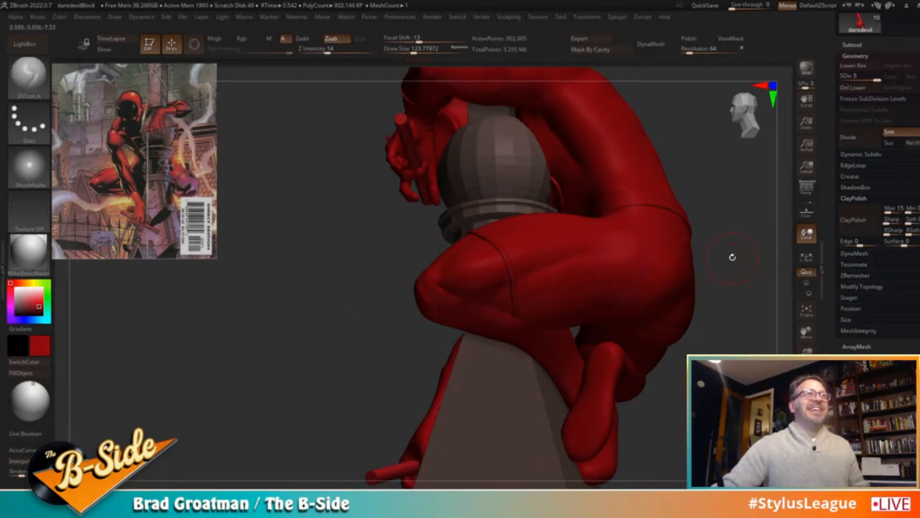
# Refine and smooth the muscles of the upper back and around the right shoulder blade
pyautogui.moveTo(723, 257); pyautogui.dragTo(643, 312)
pyautogui.moveTo(415, 345); pyautogui.dragTo(689, 252)
pyautogui.moveTo(304, 200); pyautogui.dragTo(454, 226)
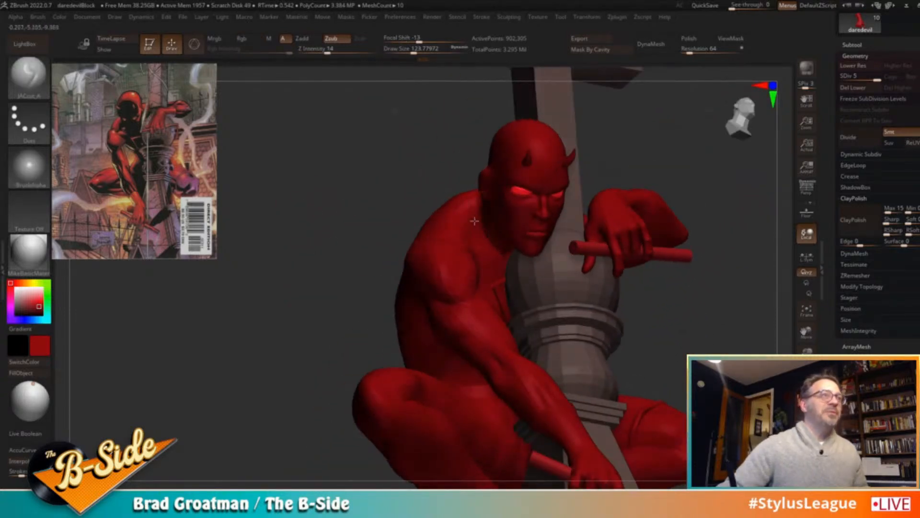
pyautogui.moveTo(345, 222); pyautogui.dragTo(451, 216)
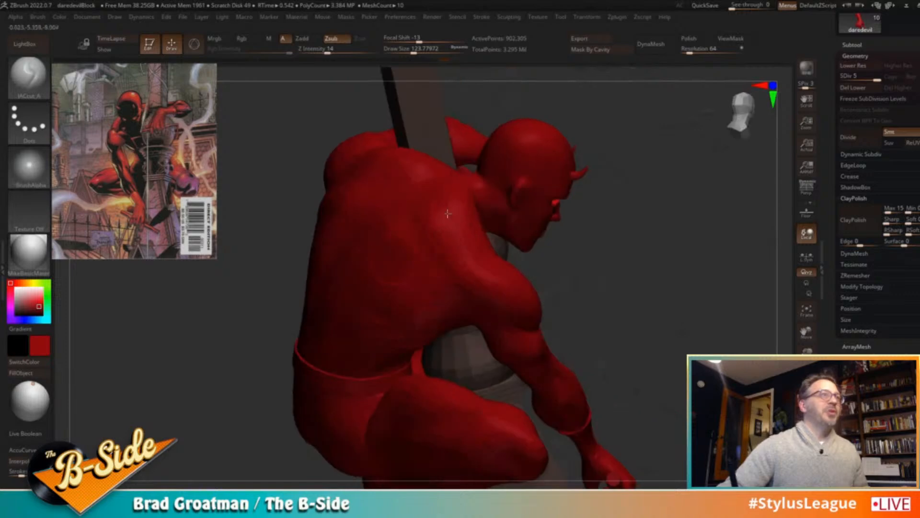
pyautogui.moveTo(433, 268); pyautogui.dragTo(491, 226, button='right')
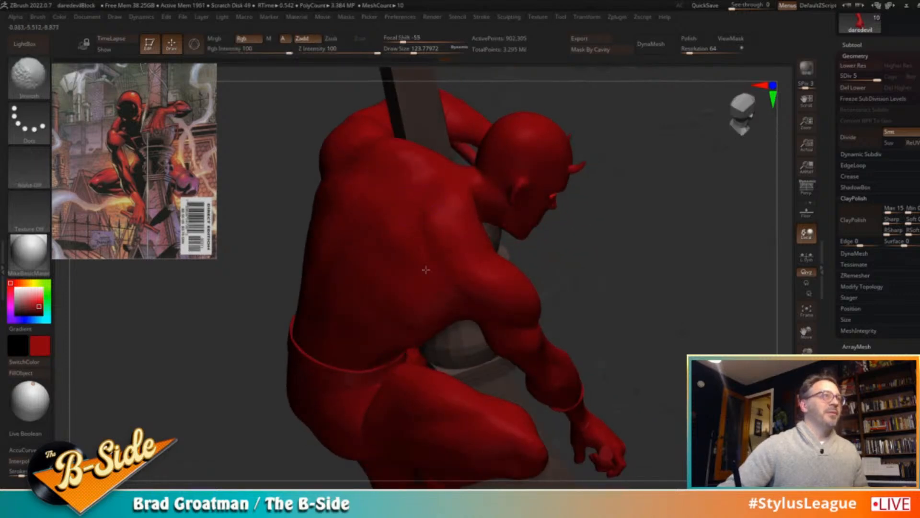
pyautogui.moveTo(602, 228); pyautogui.dragTo(668, 195)
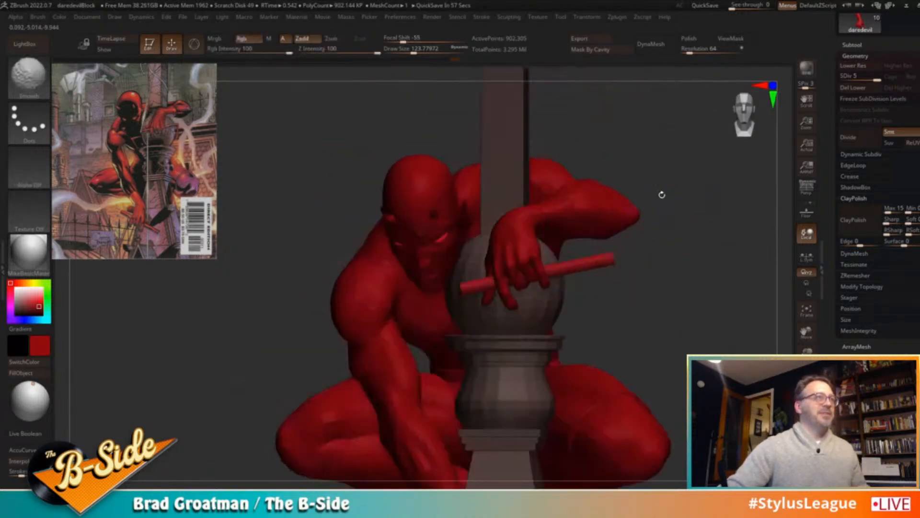
# Adjust the right shoulder area at subdivision level 4 with the Move brush at about 172 draw size, returning to level 5
pyautogui.keyDown('alt'); pyautogui.moveTo(292, 222); pyautogui.dragTo(343, 199); pyautogui.keyUp('alt')
pyautogui.moveTo(361, 170)
pyautogui.mouseDown()
pyautogui.moveTo(380, 154)
pyautogui.moveTo(290, 149)
pyautogui.moveTo(651, 241)
pyautogui.mouseUp()
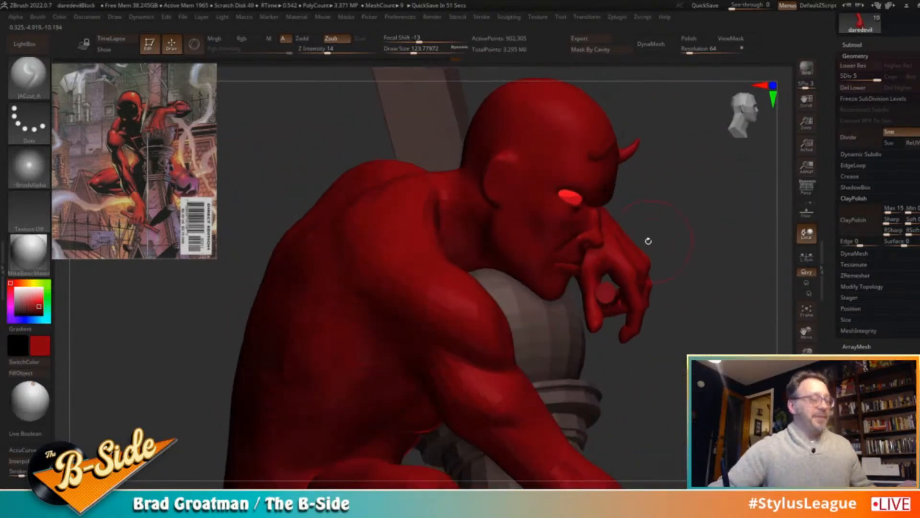
pyautogui.hotkey('shift', 'd')
pyautogui.press('b')
pyautogui.press('m')
pyautogui.press('v')
pyautogui.press('s')
pyautogui.moveTo(551, 288)
pyautogui.mouseDown()
pyautogui.moveTo(561, 287)
pyautogui.moveTo(554, 295)
pyautogui.mouseUp()
pyautogui.press('s')
pyautogui.moveTo(694, 246)
pyautogui.mouseDown()
pyautogui.moveTo(661, 238)
pyautogui.moveTo(613, 257)
pyautogui.mouseUp()
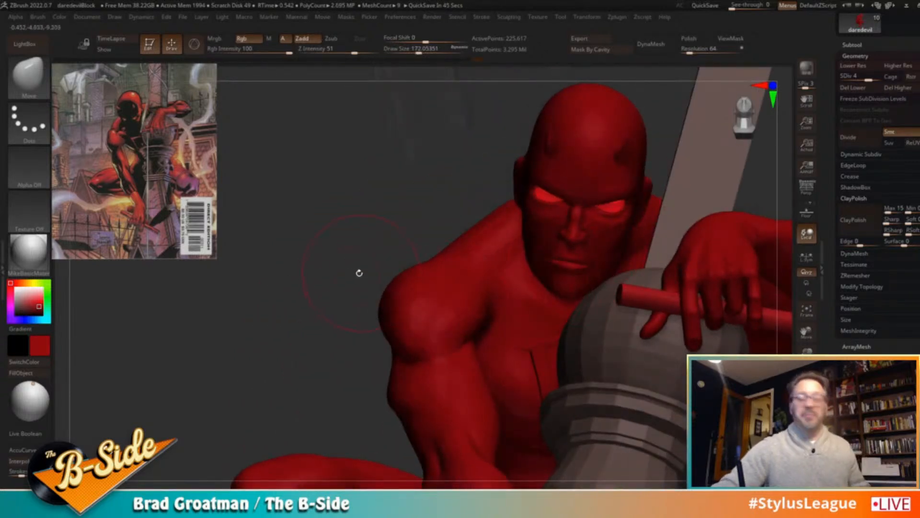
pyautogui.press('d')
pyautogui.moveTo(303, 216)
pyautogui.keyDown('shift'); pyautogui.mouseDown()
pyautogui.moveTo(352, 214)
pyautogui.moveTo(288, 211)
pyautogui.mouseUp(); pyautogui.keyUp('shift')
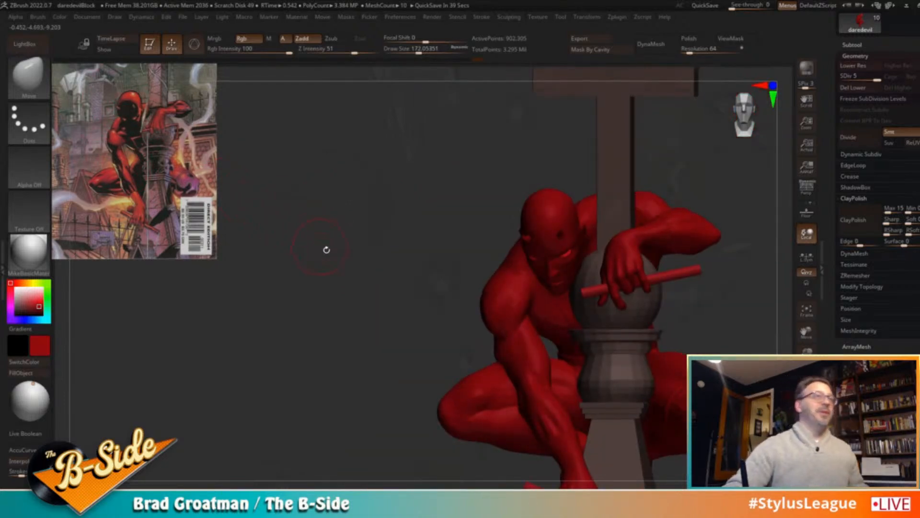
# Divide the body to subdivision level 6 and check the full figure against the comic cover pose
pyautogui.hotkey('ctrl', 'd')
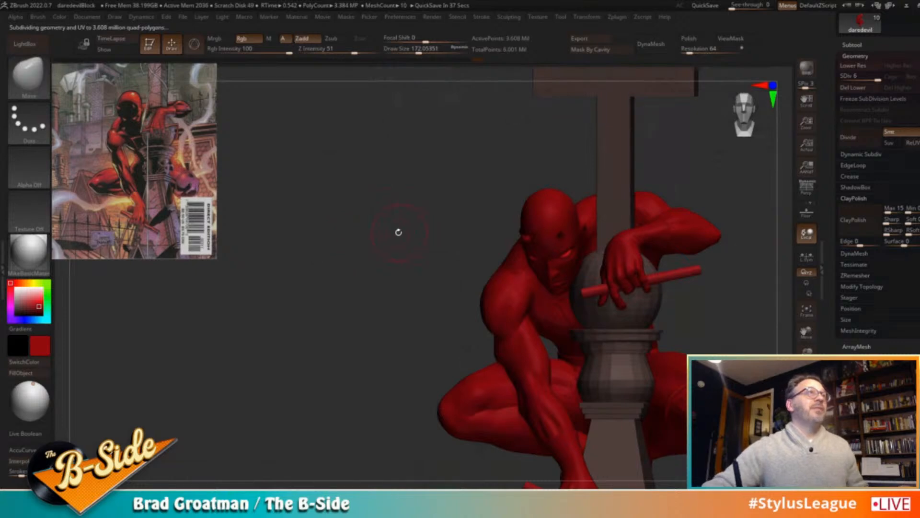
pyautogui.moveTo(404, 240)
pyautogui.mouseDown()
pyautogui.moveTo(373, 249)
pyautogui.moveTo(401, 255)
pyautogui.mouseUp()
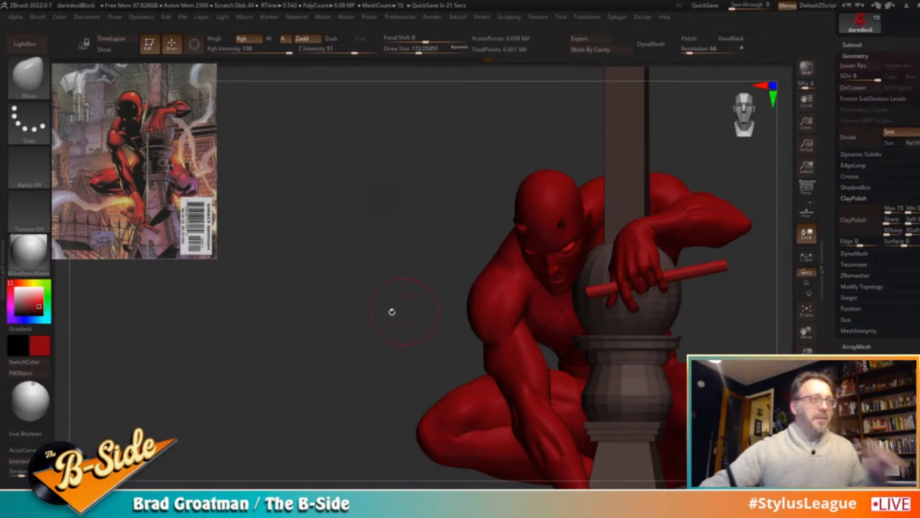
pyautogui.keyDown('alt'); pyautogui.moveTo(336, 331); pyautogui.dragTo(254, 272); pyautogui.keyUp('alt')
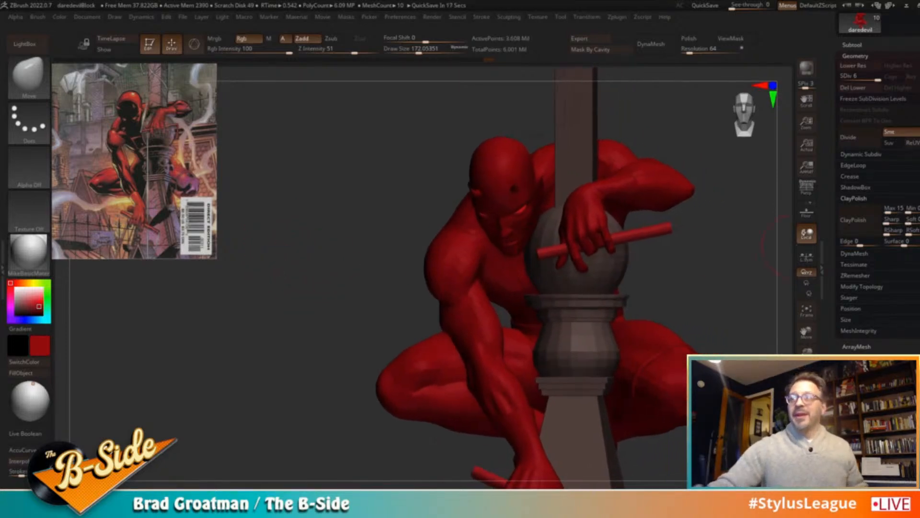
pyautogui.moveTo(318, 243); pyautogui.dragTo(311, 245)
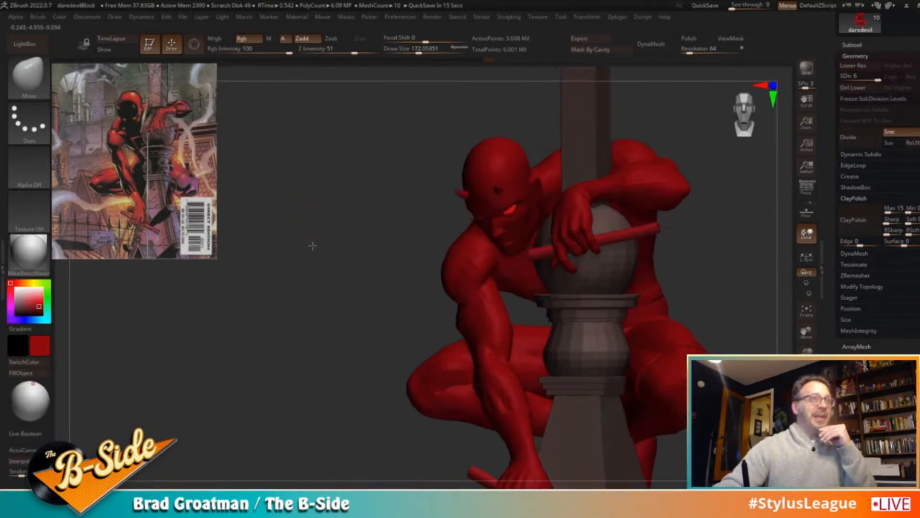
pyautogui.moveTo(685, 238); pyautogui.dragTo(767, 212)
pyautogui.moveTo(386, 261); pyautogui.dragTo(399, 263)
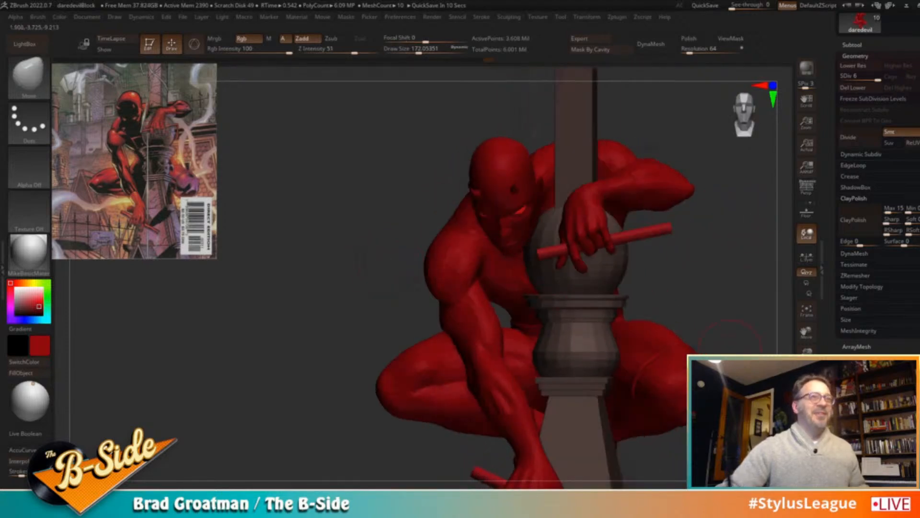
# Isolate the body to view it without the other subtools, and bring the whole scene back
pyautogui.click(807, 450)
pyautogui.moveTo(736, 312); pyautogui.dragTo(758, 314)
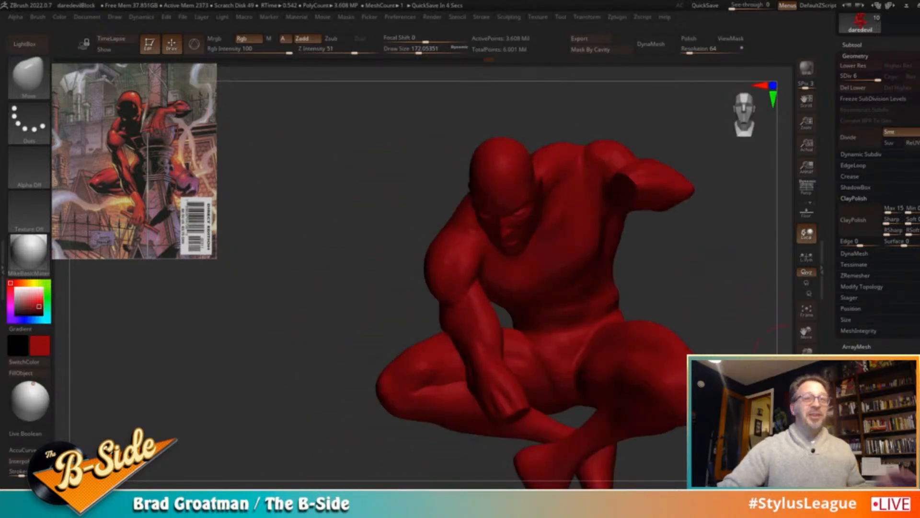
pyautogui.click(807, 451)
pyautogui.moveTo(305, 275); pyautogui.dragTo(300, 300)
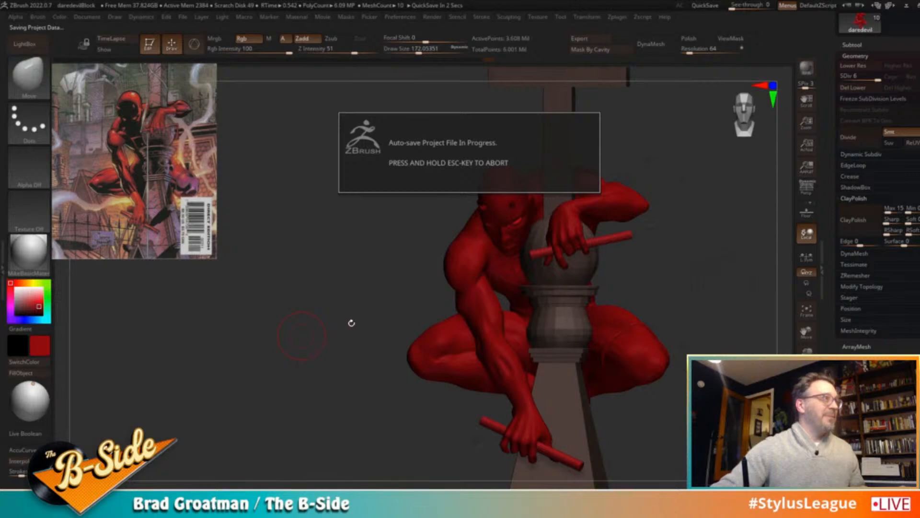
# Select the right hand subtool and set up the Orb Cracks brush at about 37 draw size
pyautogui.keyDown('alt'); pyautogui.moveTo(306, 371); pyautogui.dragTo(244, 276); pyautogui.keyUp('alt')
pyautogui.moveTo(278, 360); pyautogui.dragTo(357, 381)
pyautogui.keyDown('alt'); pyautogui.moveTo(695, 383); pyautogui.dragTo(633, 333); pyautogui.keyUp('alt')
pyautogui.keyDown('alt'); pyautogui.click(494, 391); pyautogui.keyUp('alt')
pyautogui.press('m')
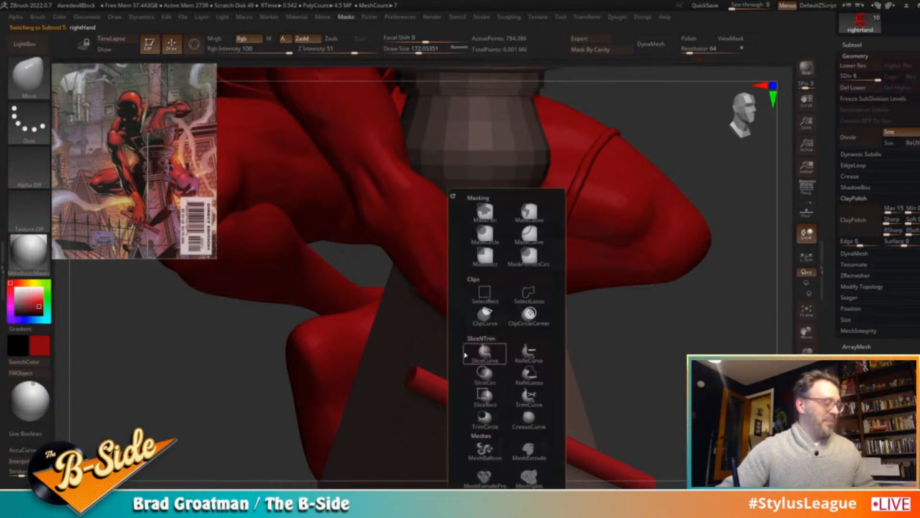
pyautogui.press('b')
pyautogui.press('o')
pyautogui.press('c')
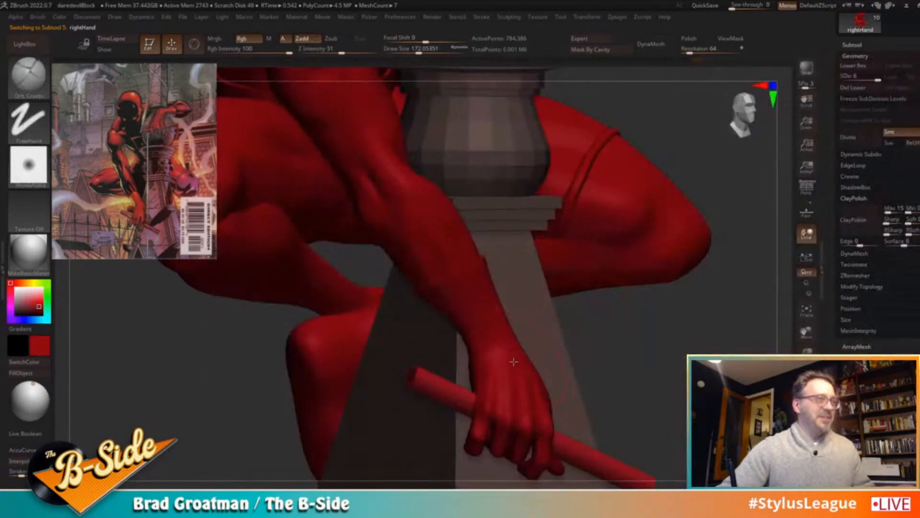
pyautogui.press('s')
pyautogui.moveTo(481, 352); pyautogui.dragTo(476, 350)
pyautogui.press('s')
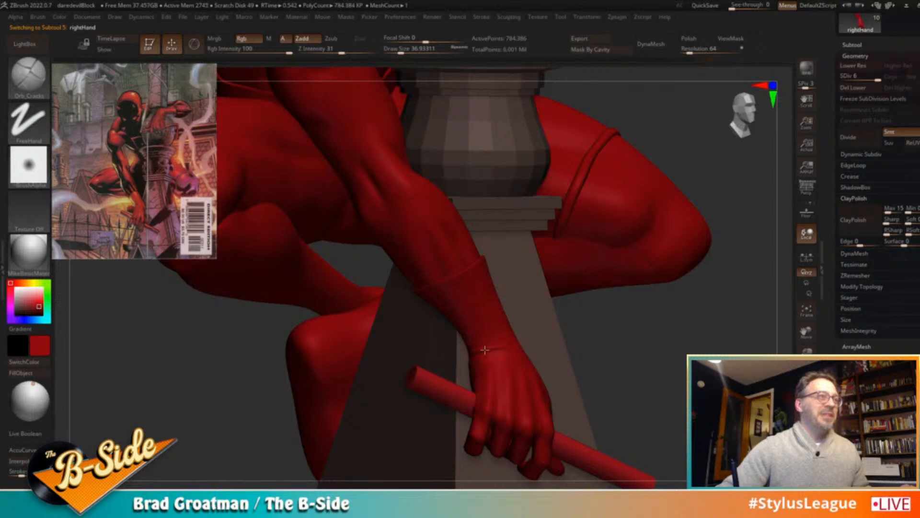
# Carve a crease across the right wrist and rework it at subdivision level 5, returning the hand to level 6
pyautogui.hotkey('shift', 'd')
pyautogui.press('s')
pyautogui.moveTo(480, 352); pyautogui.dragTo(512, 346)
pyautogui.moveTo(484, 347); pyautogui.dragTo(512, 347, button='right')
pyautogui.hotkey('ctrl', 'z')
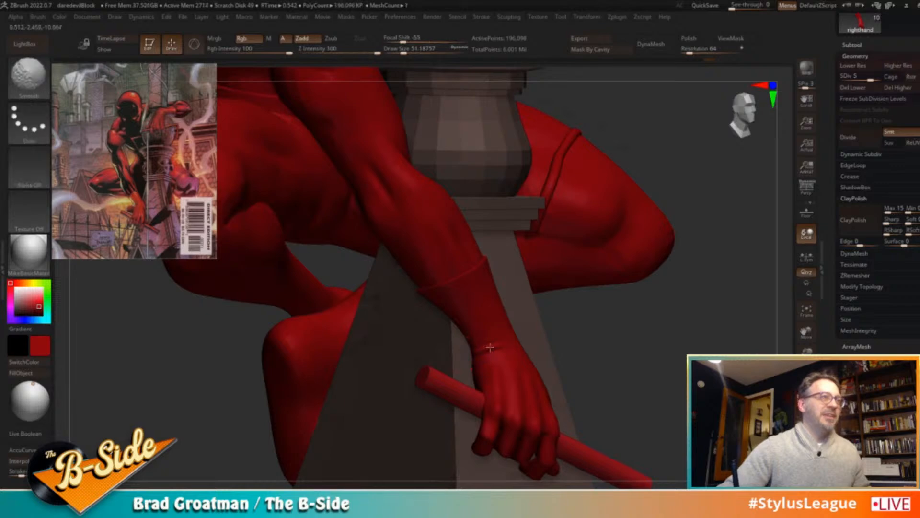
pyautogui.keyDown('shift'); pyautogui.moveTo(666, 350); pyautogui.dragTo(690, 350); pyautogui.keyUp('shift')
pyautogui.keyDown('ctrl'); pyautogui.moveTo(666, 350); pyautogui.dragTo(618, 351, button='right'); pyautogui.keyUp('ctrl')
pyautogui.press('d')
pyautogui.moveTo(599, 352)
pyautogui.mouseDown()
pyautogui.moveTo(499, 353)
pyautogui.moveTo(514, 355)
pyautogui.mouseUp()
# Make the body the active subtool again and enlarge the comic cover reference with Spotlight beside the figure
pyautogui.press('s')
pyautogui.moveTo(657, 335); pyautogui.dragTo(609, 334)
pyautogui.keyDown('ctrl'); pyautogui.moveTo(707, 344); pyautogui.dragTo(713, 232, button='right'); pyautogui.keyUp('ctrl')
pyautogui.keyDown('alt'); pyautogui.moveTo(626, 179); pyautogui.dragTo(598, 263, button='right'); pyautogui.keyUp('alt')
pyautogui.keyDown('alt'); pyautogui.click(407, 278); pyautogui.keyUp('alt')
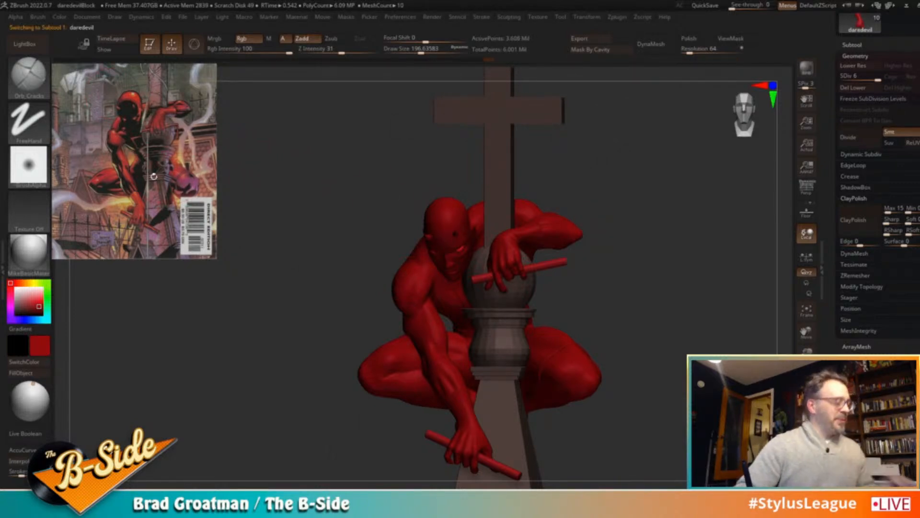
pyautogui.press('z')
pyautogui.moveTo(148, 78); pyautogui.dragTo(194, 133)
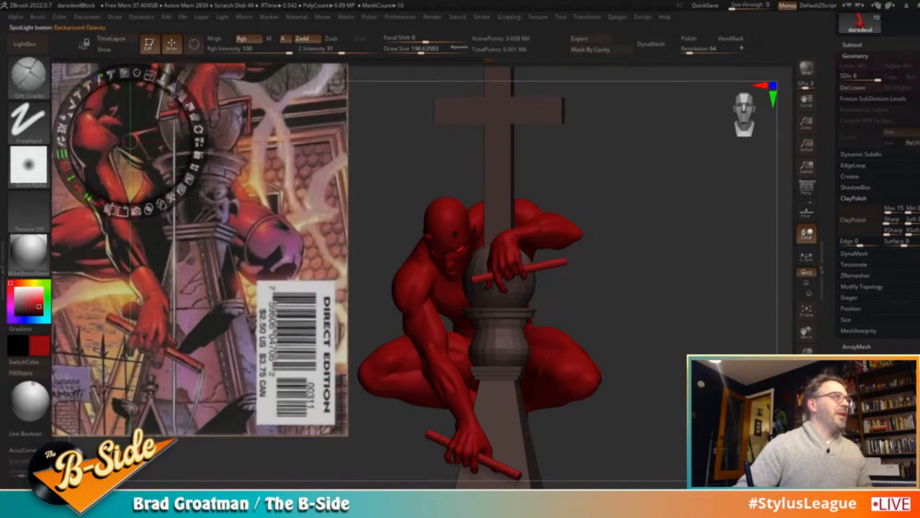
pyautogui.moveTo(150, 78); pyautogui.dragTo(130, 83)
pyautogui.moveTo(151, 119); pyautogui.dragTo(141, 129)
pyautogui.press('z')
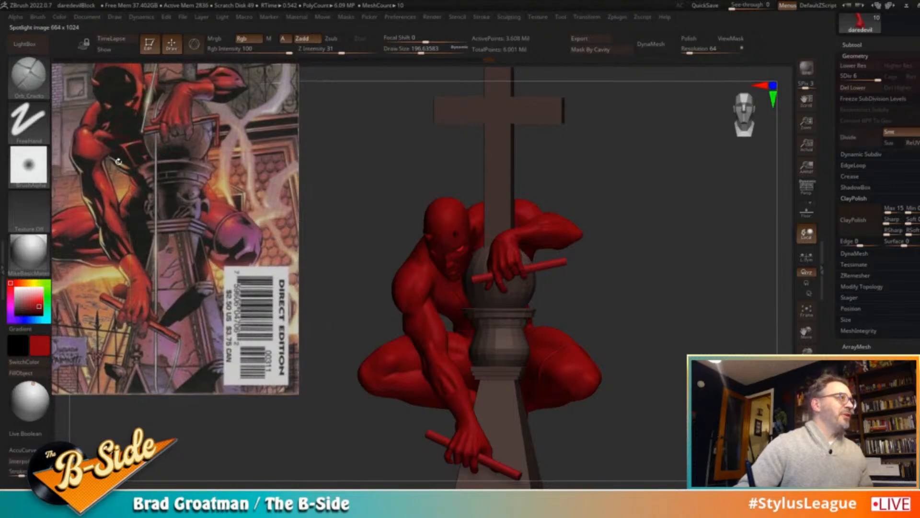
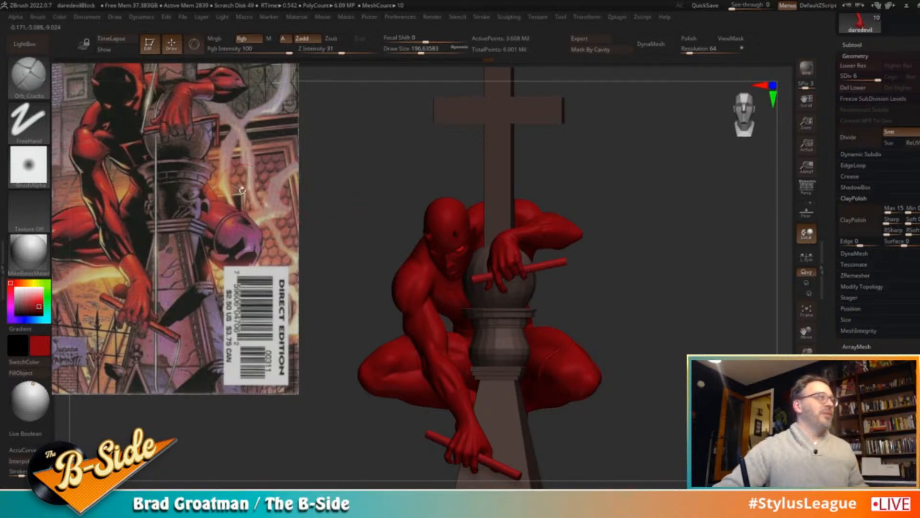
# Drop the body to subdivision level 1 and show it alone with its polygroup colors displayed
pyautogui.moveTo(647, 270); pyautogui.dragTo(712, 278)
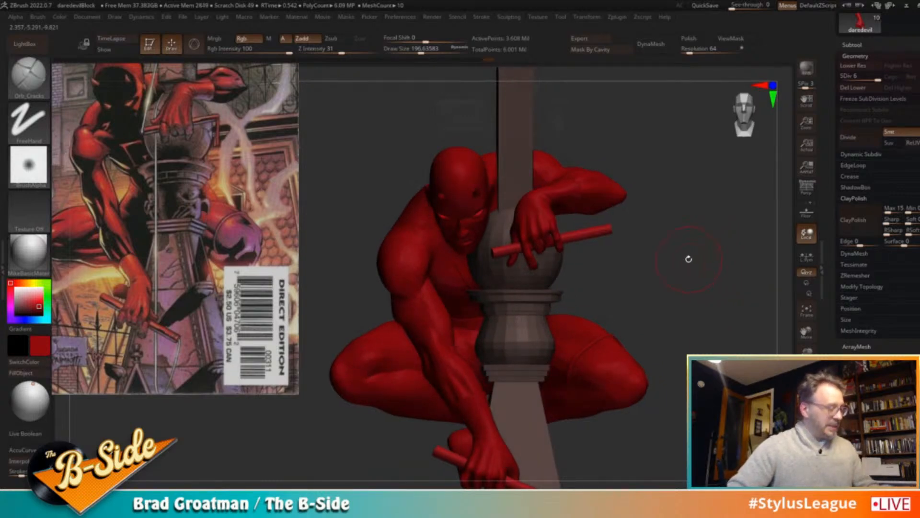
pyautogui.press('g')
pyautogui.click(492, 284)
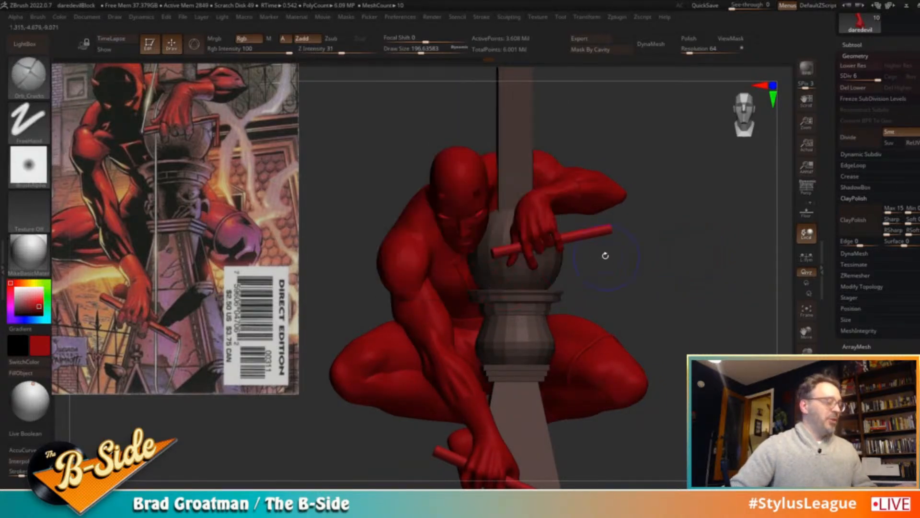
pyautogui.hotkey('shift', 'f')
pyautogui.press('shift')
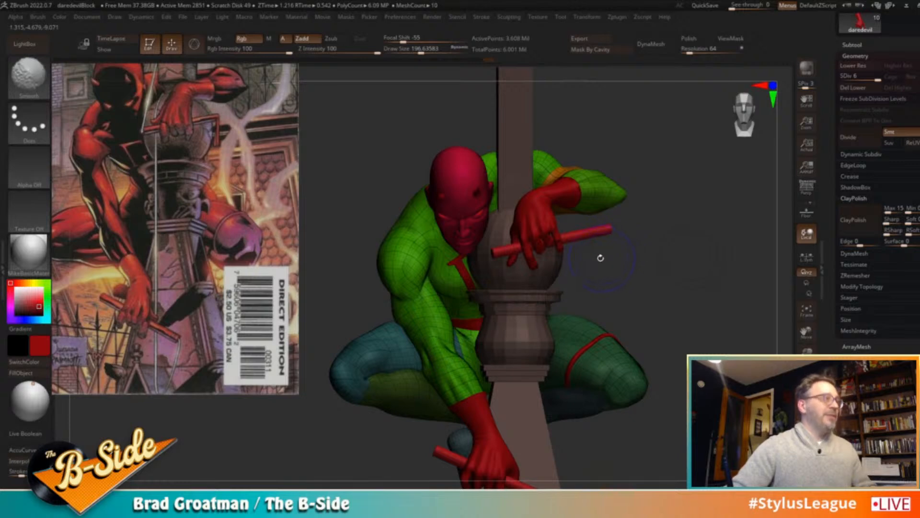
pyautogui.hotkey('shift', 'd')
pyautogui.hotkey('shift', 'd')
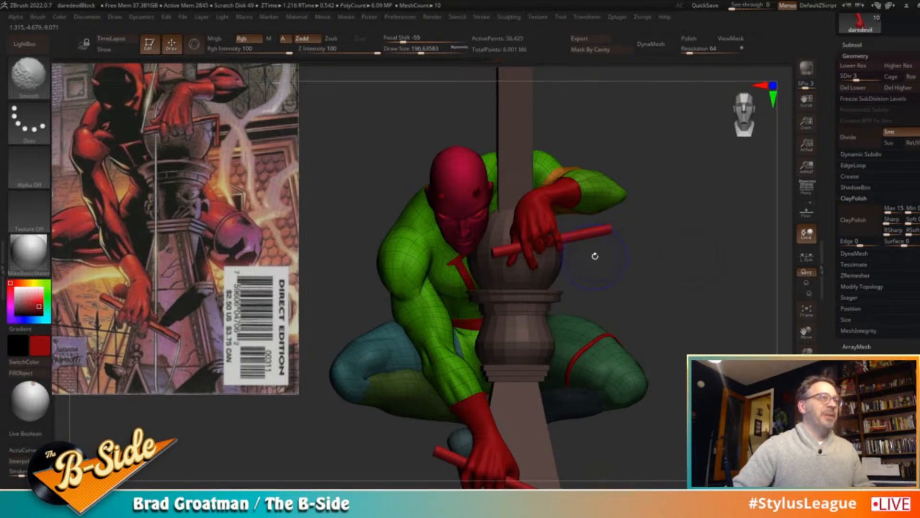
pyautogui.hotkey('shift', 'd')
pyautogui.hotkey('shift', 'd')
pyautogui.click(806, 450)
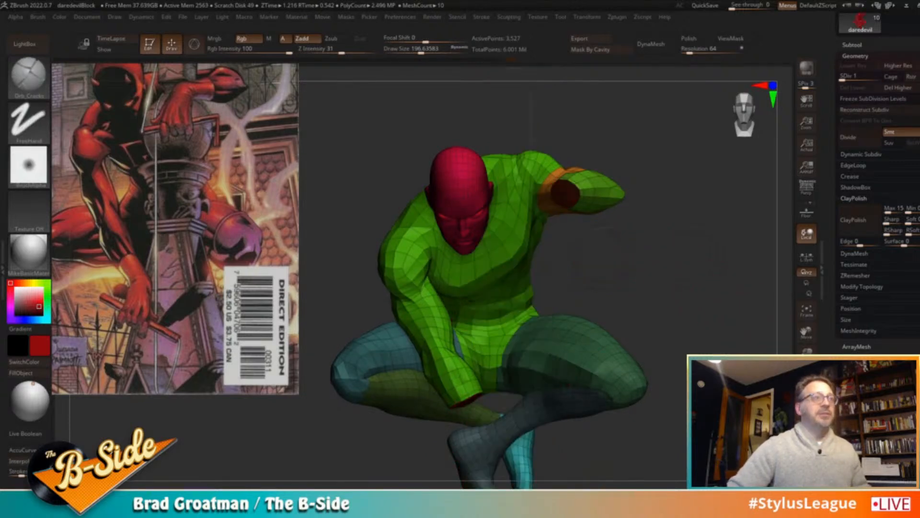
# Isolate the torso-and-arms polygroup, lasso-hide the right arm and left forearm, and give the remaining torso its own polygroup
pyautogui.moveTo(672, 297); pyautogui.dragTo(705, 298)
pyautogui.keyDown('ctrl'); pyautogui.keyDown('shift'); pyautogui.click(447, 310); pyautogui.keyUp('shift'); pyautogui.keyUp('ctrl')
pyautogui.moveTo(365, 282); pyautogui.dragTo(407, 250)
pyautogui.press('2')
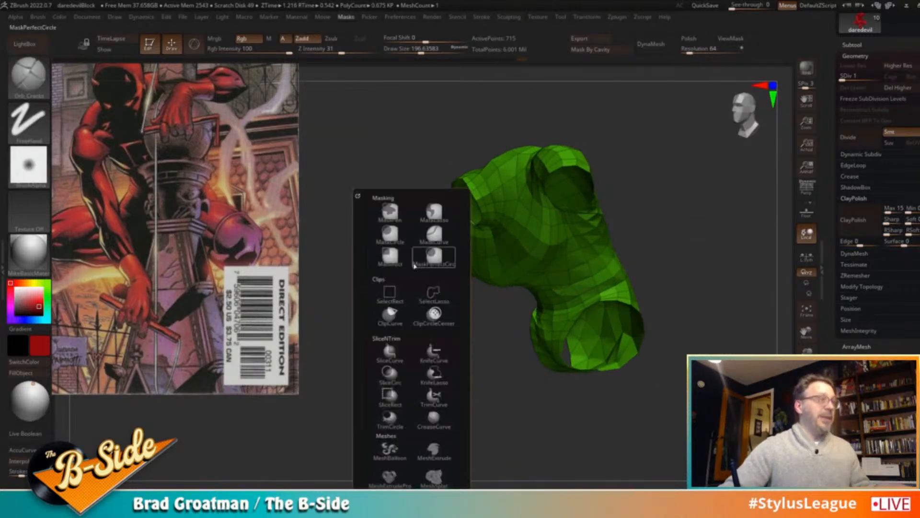
pyautogui.click(436, 294)
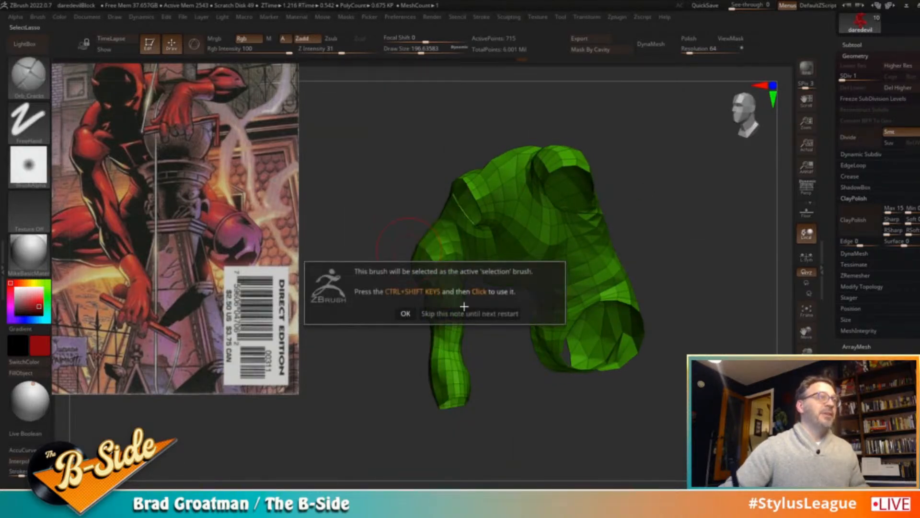
pyautogui.moveTo(434, 199)
pyautogui.keyDown('ctrl'); pyautogui.keyDown('alt'); pyautogui.keyDown('shift'); pyautogui.mouseDown()
pyautogui.moveTo(402, 467)
pyautogui.moveTo(495, 384)
pyautogui.mouseUp(); pyautogui.keyUp('shift'); pyautogui.keyUp('alt'); pyautogui.keyUp('ctrl')
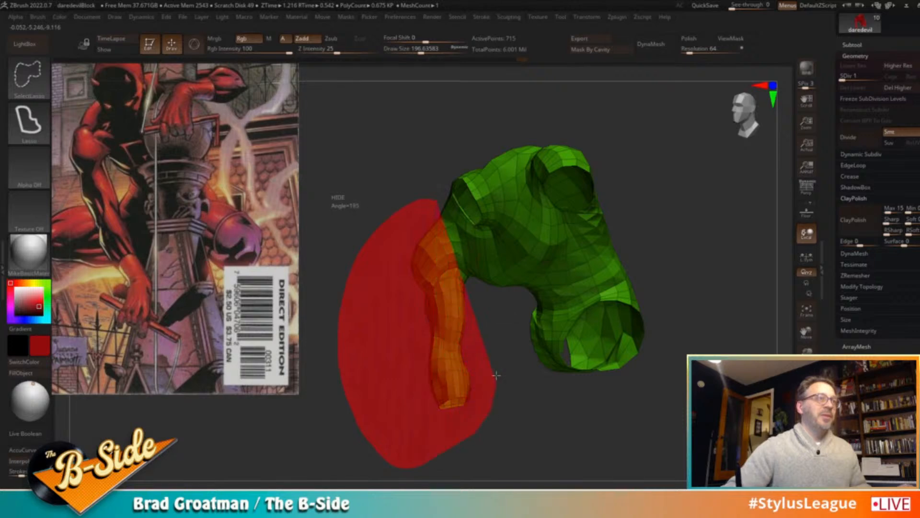
pyautogui.moveTo(447, 249)
pyautogui.keyDown('ctrl'); pyautogui.keyDown('alt'); pyautogui.keyDown('shift'); pyautogui.mouseDown()
pyautogui.moveTo(438, 203)
pyautogui.moveTo(559, 195)
pyautogui.moveTo(504, 190)
pyautogui.moveTo(690, 214)
pyautogui.moveTo(693, 234)
pyautogui.mouseUp(); pyautogui.keyUp('shift'); pyautogui.keyUp('alt'); pyautogui.keyUp('ctrl')
pyautogui.hotkey('shift', 'f')
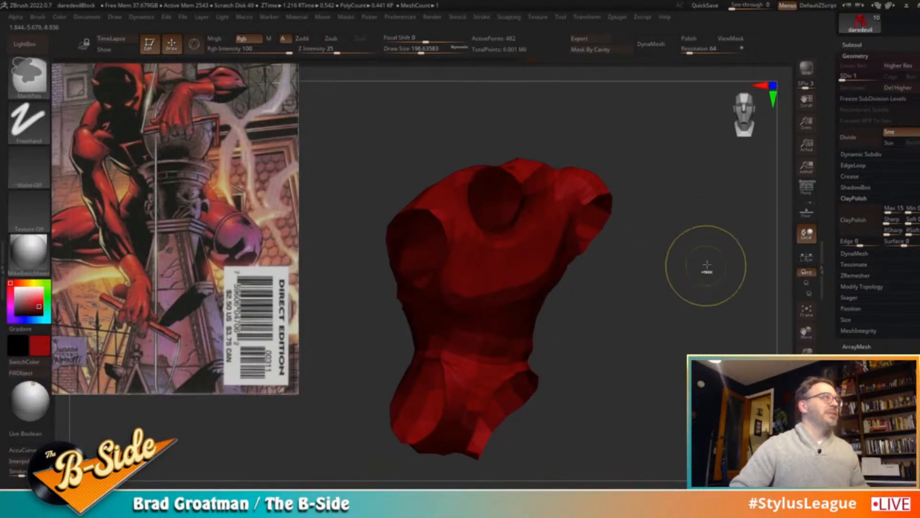
# Unhide the whole body, inspect the new polygroups, then turn off their display and return to subdivision level 6
pyautogui.keyDown('ctrl'); pyautogui.keyDown('shift'); pyautogui.click(722, 258); pyautogui.keyUp('shift'); pyautogui.keyUp('ctrl')
pyautogui.hotkey('shift', 'f')
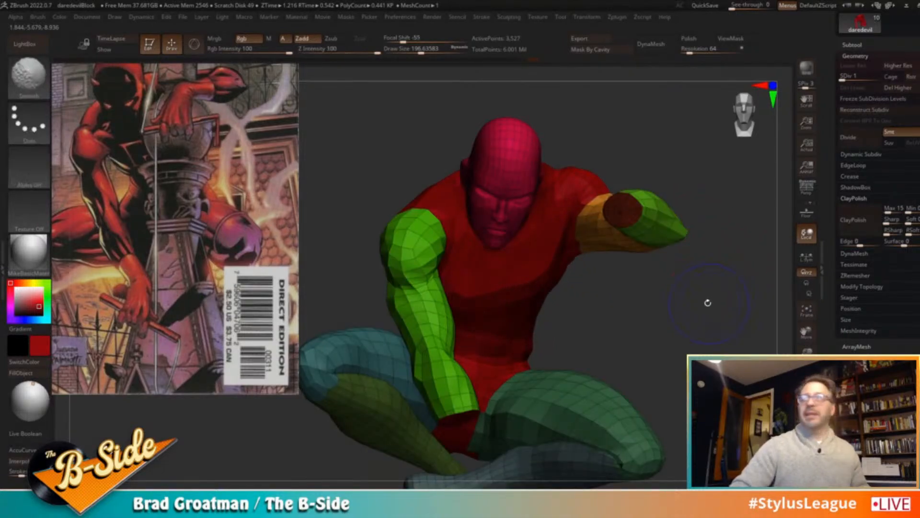
pyautogui.moveTo(706, 304); pyautogui.dragTo(675, 296)
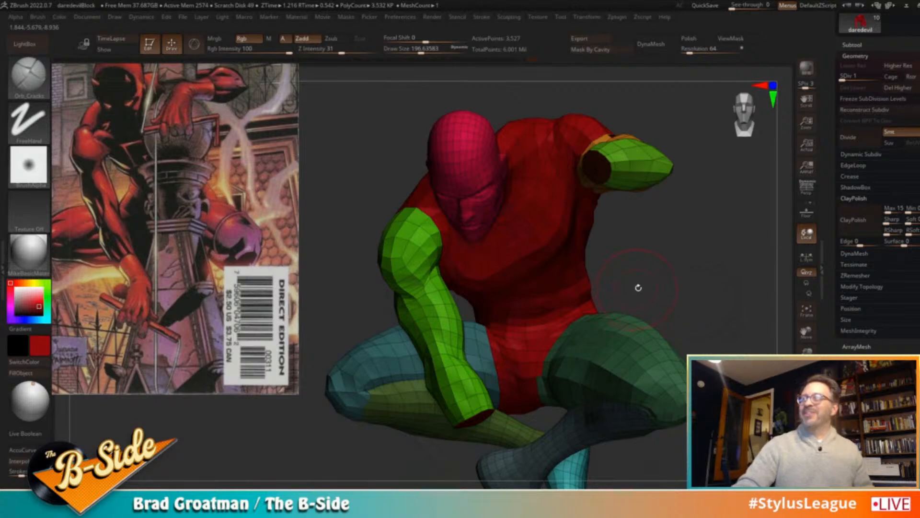
pyautogui.moveTo(663, 282); pyautogui.dragTo(656, 274)
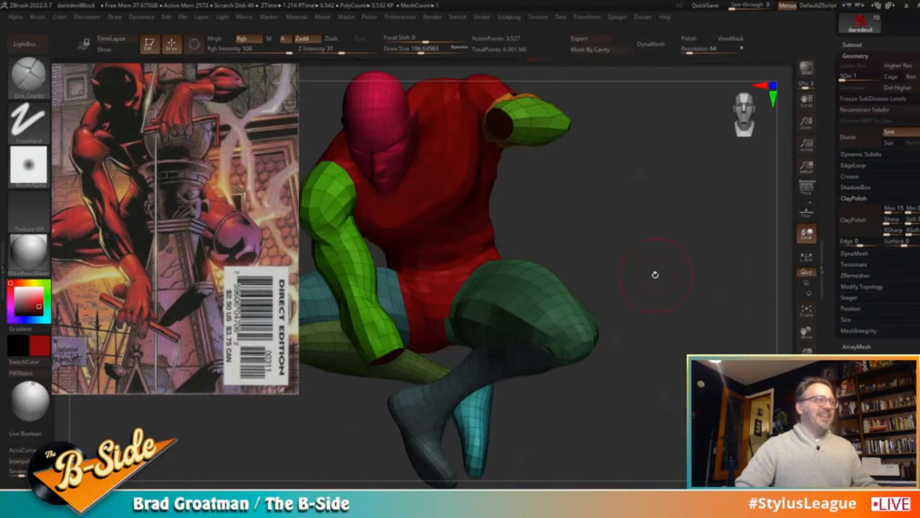
pyautogui.hotkey('shift', 'f')
pyautogui.press('d')
pyautogui.press('d')
pyautogui.press('d')
pyautogui.press('d')
pyautogui.press('d')
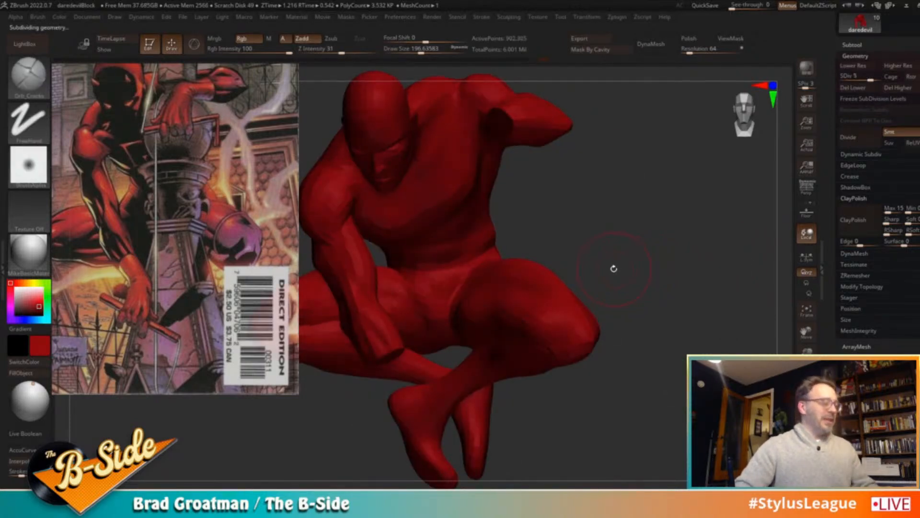
pyautogui.keyDown('alt'); pyautogui.moveTo(663, 262); pyautogui.dragTo(724, 261); pyautogui.keyUp('alt')
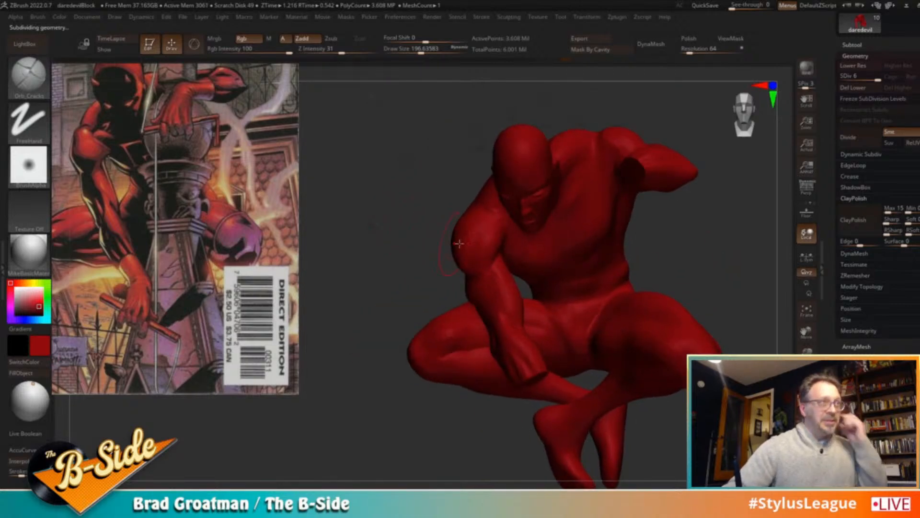
# Isolate the right arm and choose MaskCurve as the masking brush
pyautogui.moveTo(371, 261)
pyautogui.keyDown('alt'); pyautogui.mouseDown()
pyautogui.moveTo(499, 243)
pyautogui.moveTo(468, 247)
pyautogui.mouseUp(); pyautogui.keyUp('alt')
pyautogui.keyDown('ctrl'); pyautogui.keyDown('shift'); pyautogui.click(526, 243); pyautogui.keyUp('shift'); pyautogui.keyUp('ctrl')
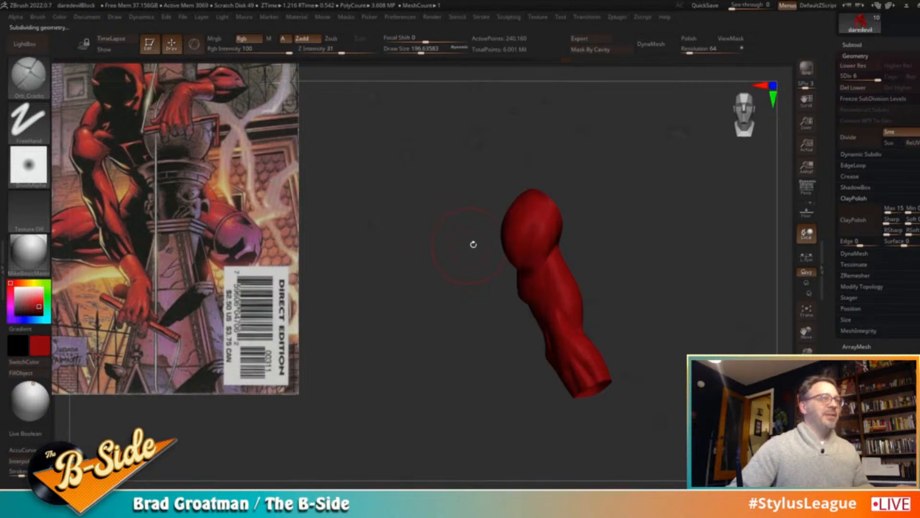
pyautogui.press('m')
pyautogui.click(446, 294)
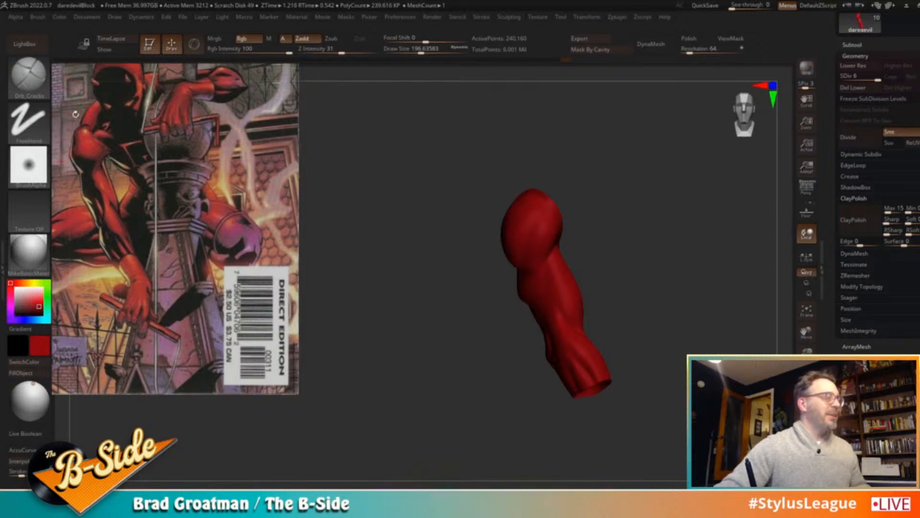
pyautogui.press('b')
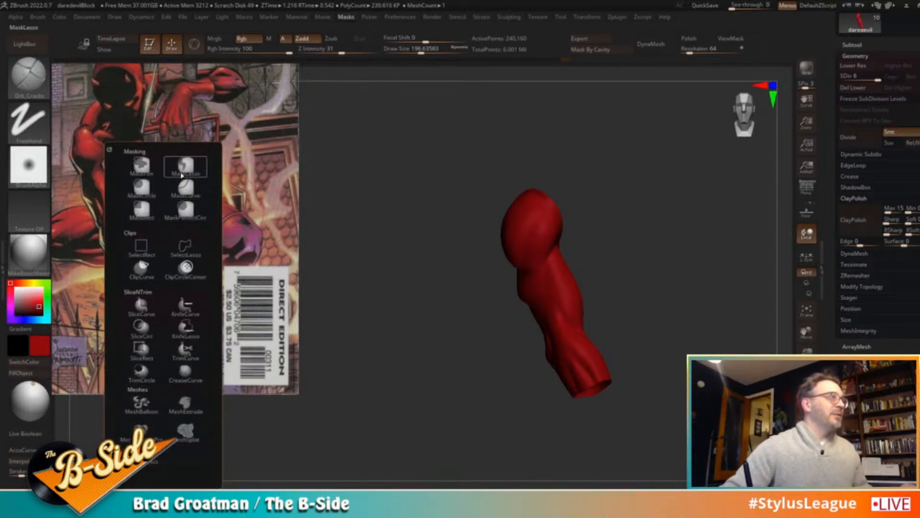
pyautogui.click(186, 189)
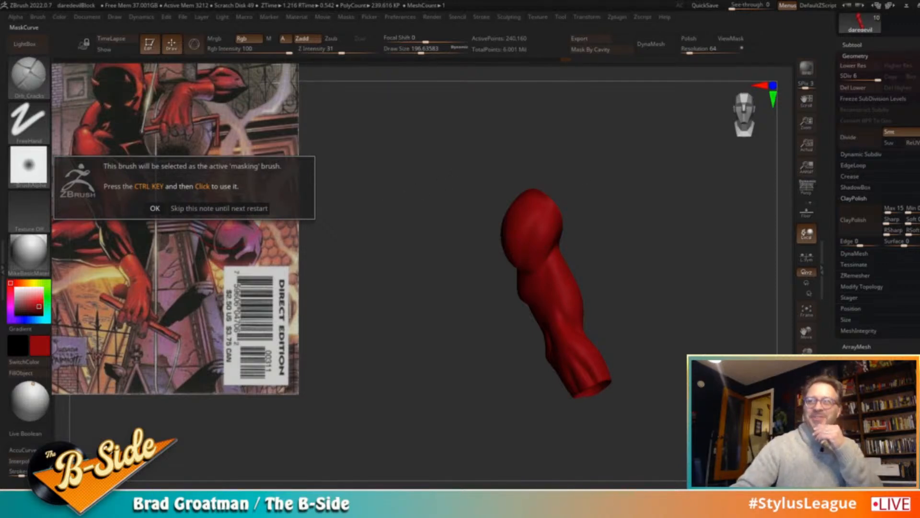
pyautogui.click(210, 212)
pyautogui.moveTo(447, 315)
pyautogui.keyDown('alt'); pyautogui.mouseDown()
pyautogui.moveTo(419, 306)
pyautogui.moveTo(411, 324)
pyautogui.moveTo(426, 337)
pyautogui.moveTo(453, 326)
pyautogui.mouseUp(); pyautogui.keyUp('alt')
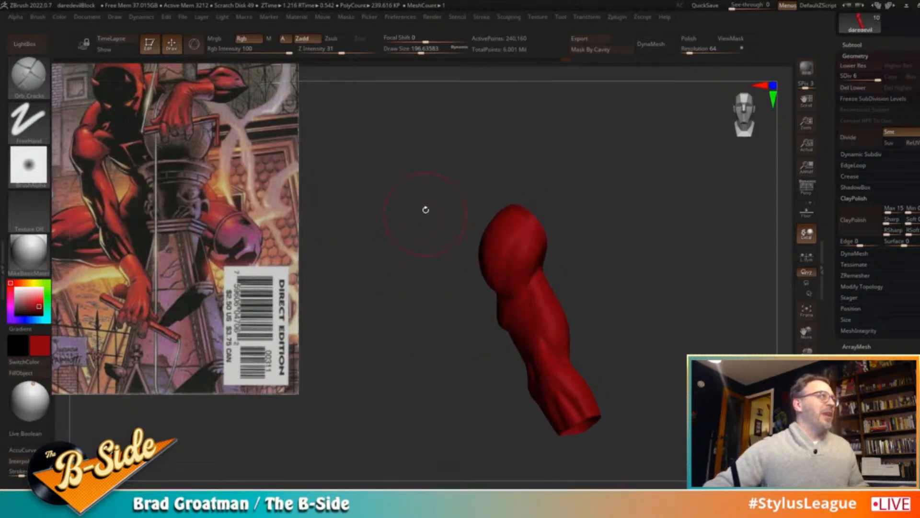
# Mask the upper part of the right shoulder and the inner length of the arm with curved mask edges
pyautogui.keyDown('ctrl'); pyautogui.keyDown('shift'); pyautogui.moveTo(472, 223); pyautogui.dragTo(492, 259); pyautogui.keyUp('shift'); pyautogui.keyUp('ctrl')
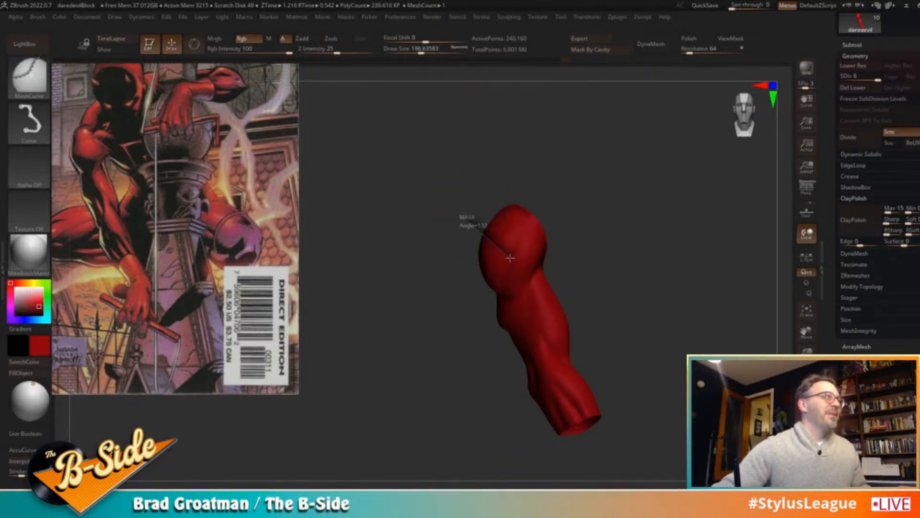
pyautogui.keyDown('ctrl'); pyautogui.moveTo(499, 257); pyautogui.dragTo(494, 259); pyautogui.keyUp('ctrl')
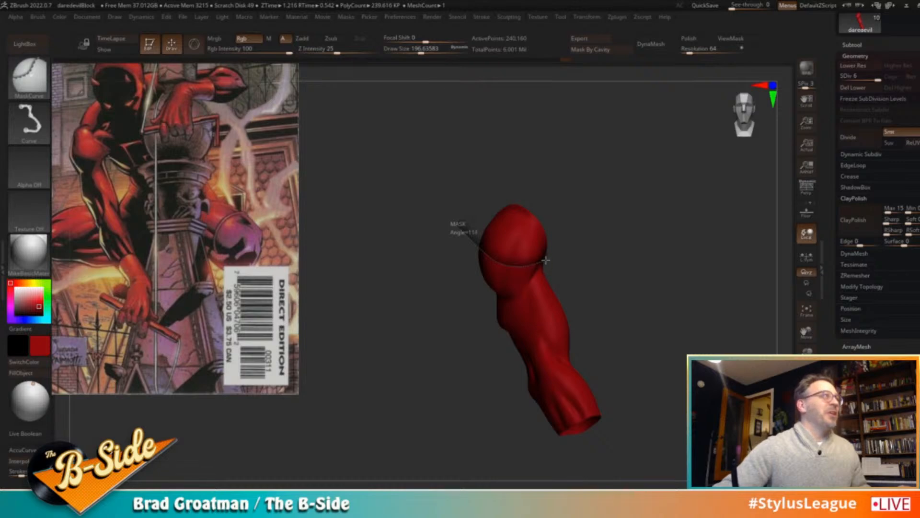
pyautogui.keyDown('ctrl'); pyautogui.moveTo(560, 257); pyautogui.dragTo(617, 226); pyautogui.keyUp('ctrl')
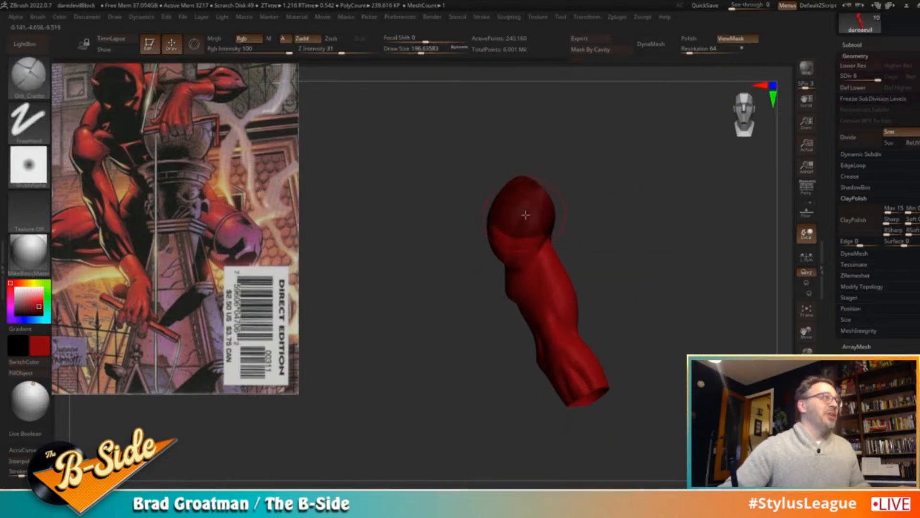
pyautogui.keyDown('ctrl'); pyautogui.moveTo(540, 224); pyautogui.dragTo(530, 250); pyautogui.keyUp('ctrl')
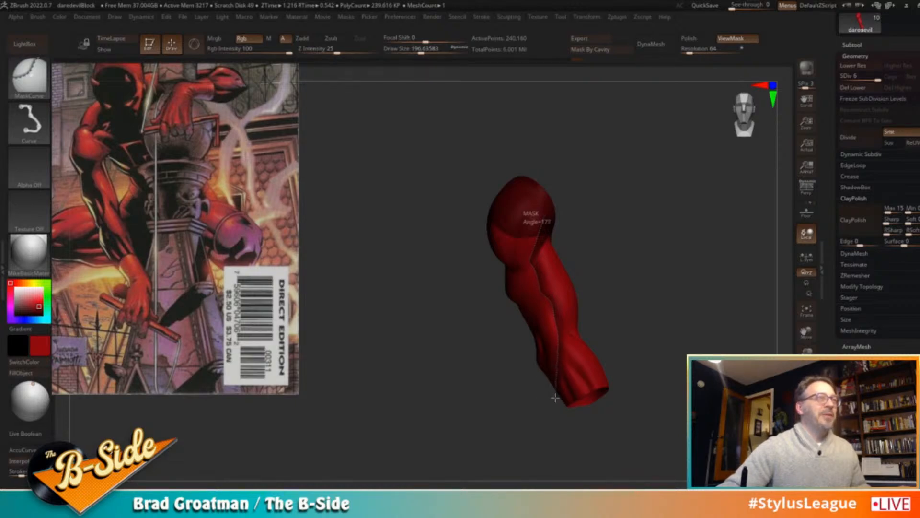
pyautogui.keyDown('ctrl'); pyautogui.moveTo(566, 385); pyautogui.dragTo(566, 387); pyautogui.keyUp('ctrl')
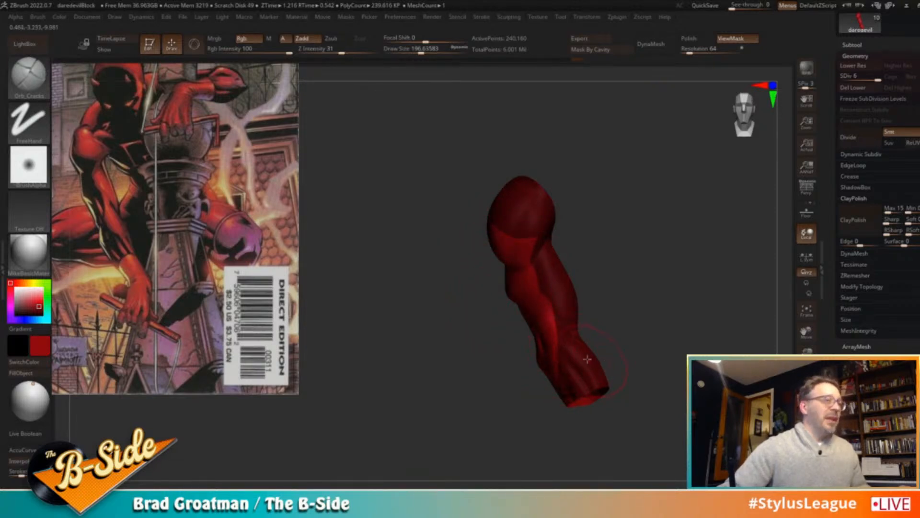
# Try another curved mask across the right forearm, undo it and look over the masked arm
pyautogui.press('ctrl')
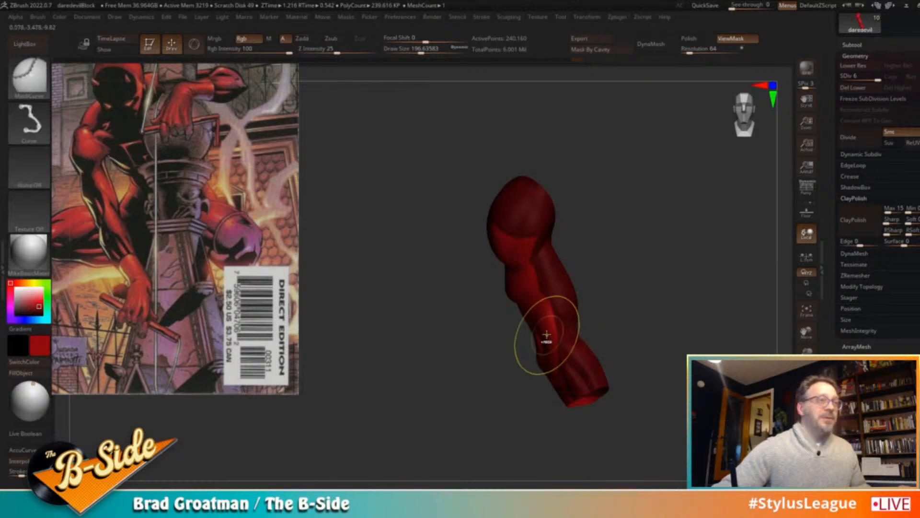
pyautogui.keyDown('ctrl'); pyautogui.moveTo(559, 358); pyautogui.dragTo(565, 361); pyautogui.keyUp('ctrl')
pyautogui.keyDown('ctrl'); pyautogui.moveTo(609, 421); pyautogui.dragTo(536, 320); pyautogui.keyUp('ctrl')
pyautogui.press('ctrl')
pyautogui.hotkey('ctrl', 'z')
pyautogui.keyDown('alt'); pyautogui.moveTo(598, 406); pyautogui.dragTo(527, 318); pyautogui.keyUp('alt')
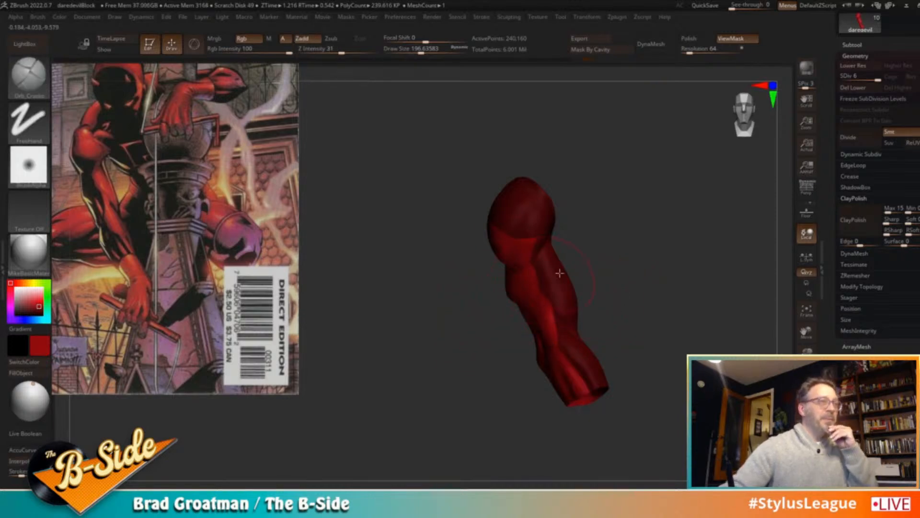
pyautogui.moveTo(608, 265); pyautogui.dragTo(639, 271)
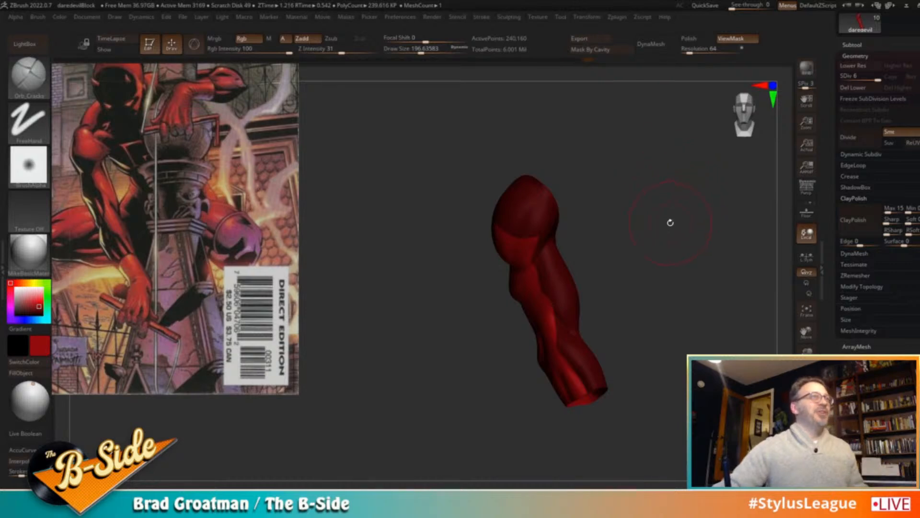
# Choose the MaskLasso brush and refine the edge of the mask around the right elbow and forearm
pyautogui.moveTo(661, 215); pyautogui.dragTo(669, 224)
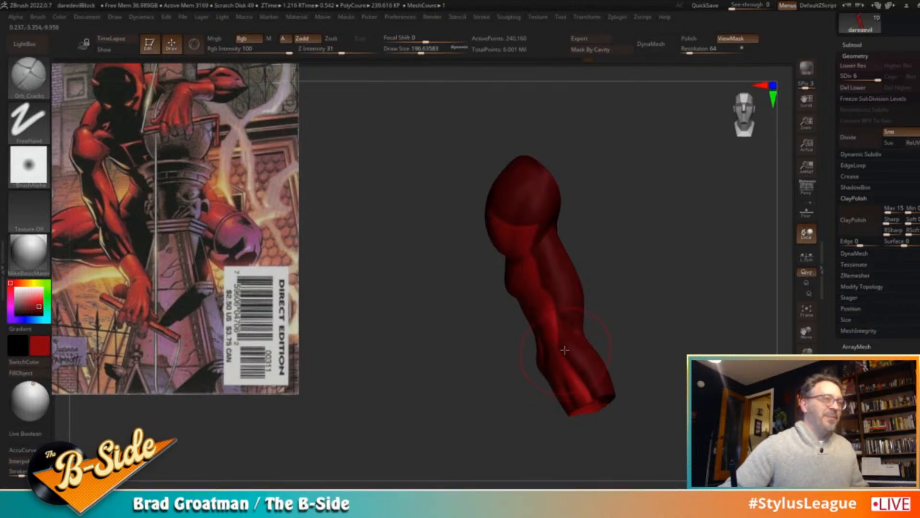
pyautogui.moveTo(570, 346)
pyautogui.keyDown('ctrl'); pyautogui.mouseDown()
pyautogui.moveTo(551, 316)
pyautogui.moveTo(563, 346)
pyautogui.moveTo(583, 351)
pyautogui.mouseUp(); pyautogui.keyUp('ctrl')
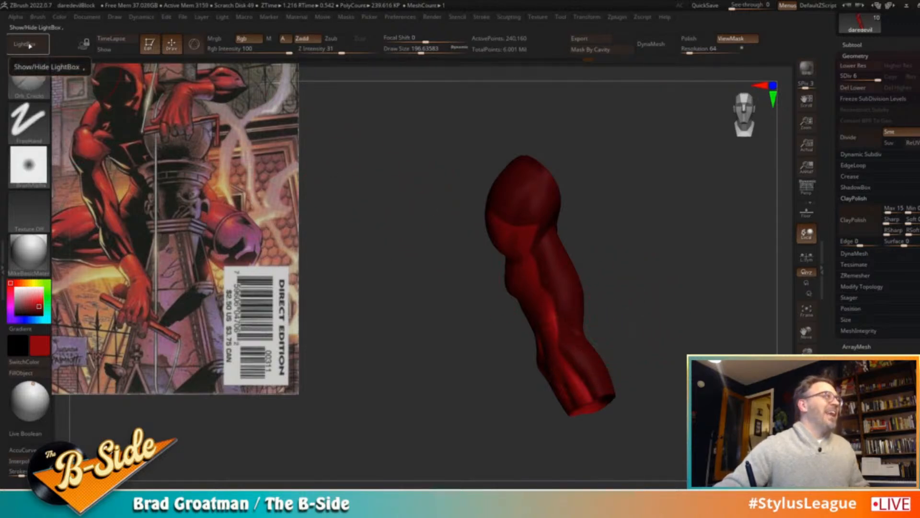
pyautogui.press('m')
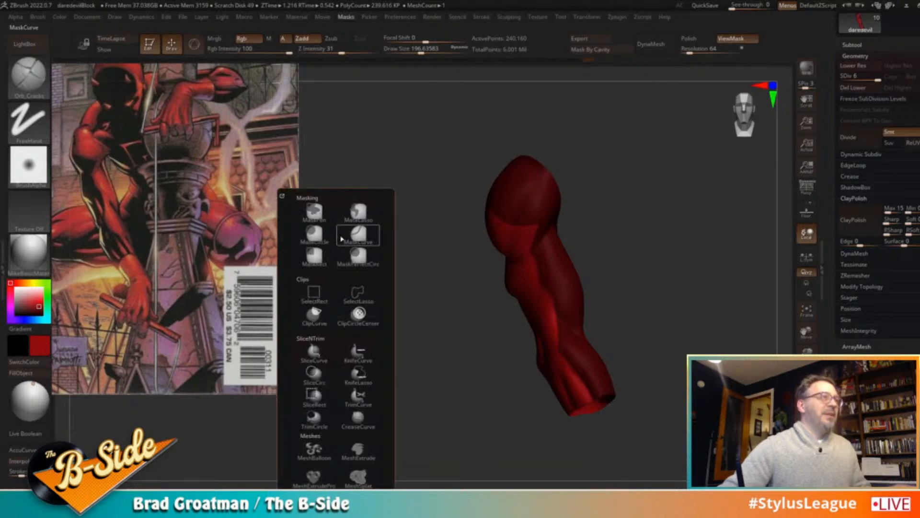
pyautogui.click(353, 214)
pyautogui.keyDown('alt'); pyautogui.moveTo(640, 258); pyautogui.dragTo(637, 299); pyautogui.keyUp('alt')
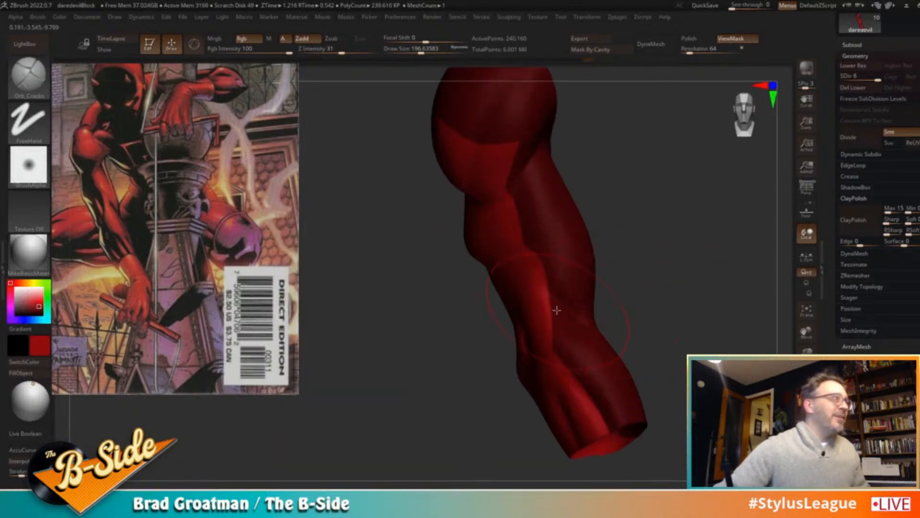
pyautogui.press('ctrl')
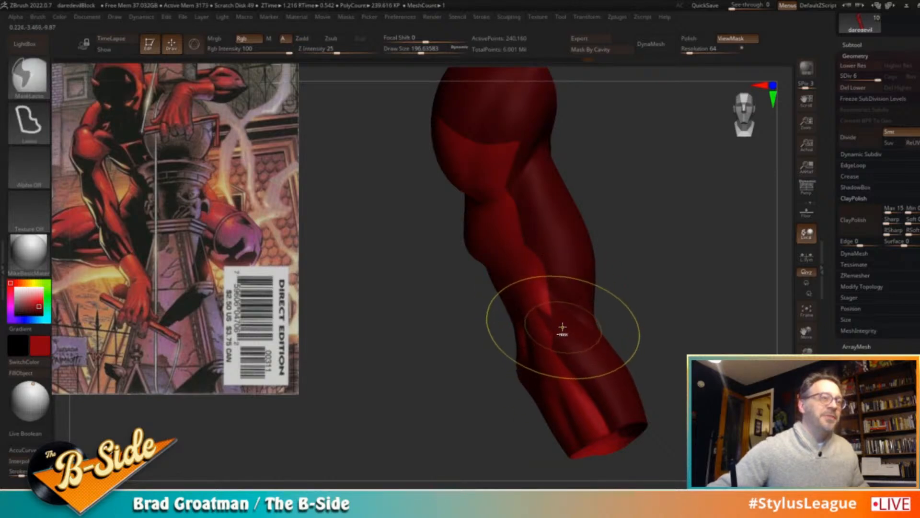
pyautogui.press('ctrl')
pyautogui.press('ctrl')
pyautogui.keyDown('alt'); pyautogui.moveTo(678, 310); pyautogui.dragTo(654, 277); pyautogui.keyUp('alt')
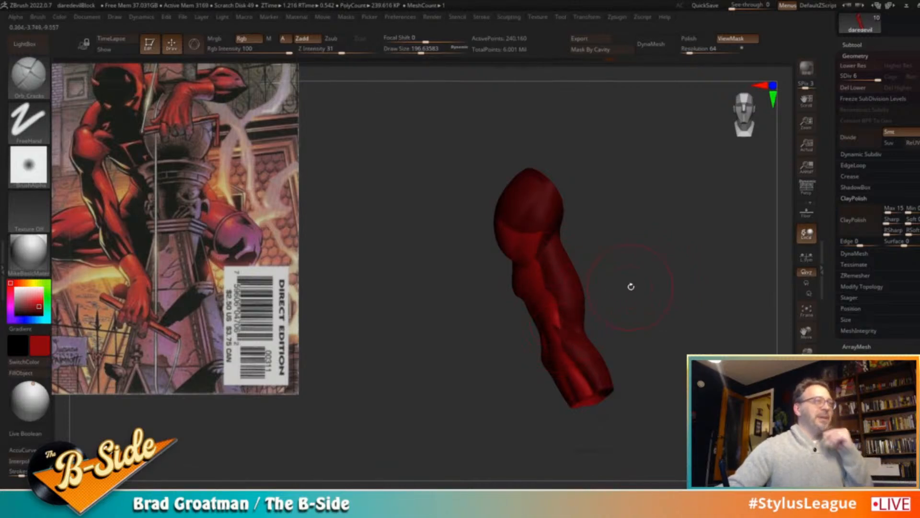
# Fill the unmasked inner side of the right arm with black, clear the mask and turn off the mask display
pyautogui.click(36, 364)
pyautogui.click(37, 373)
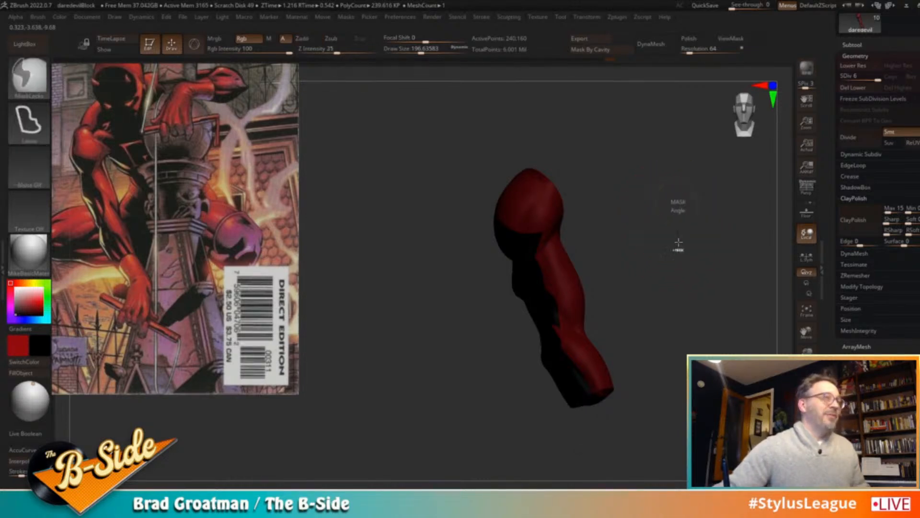
pyautogui.hotkey('ctrl', 'h')
pyautogui.keyDown('alt'); pyautogui.moveTo(639, 216); pyautogui.dragTo(667, 265); pyautogui.keyUp('alt')
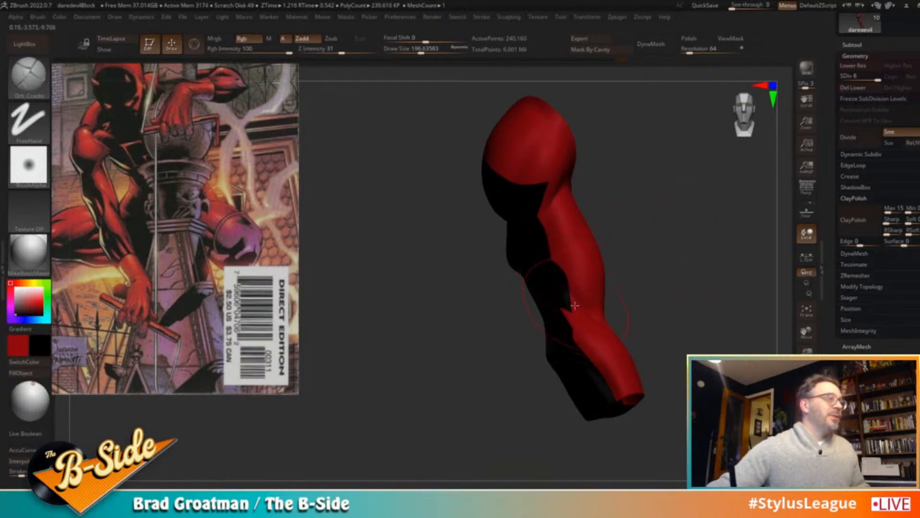
pyautogui.keyDown('ctrl'); pyautogui.click(641, 287); pyautogui.keyUp('ctrl')
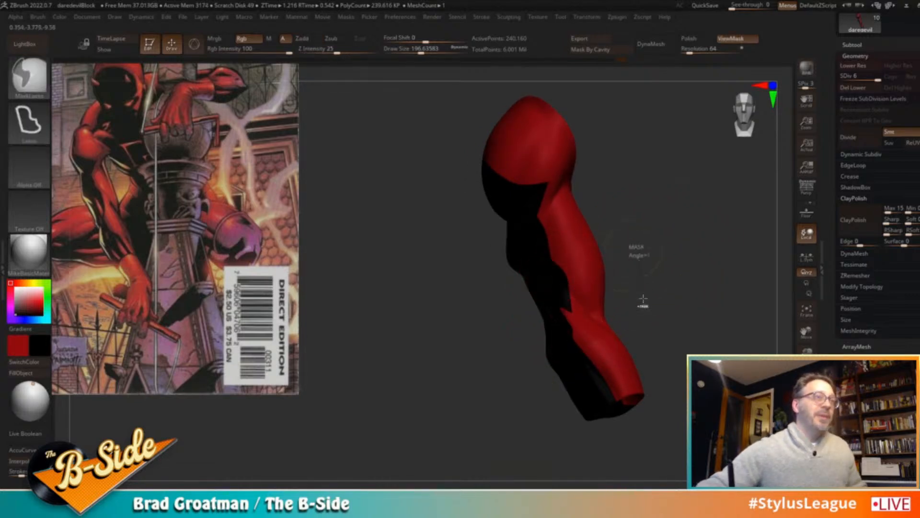
pyautogui.hotkey('ctrl', 'h')
pyautogui.press('3')
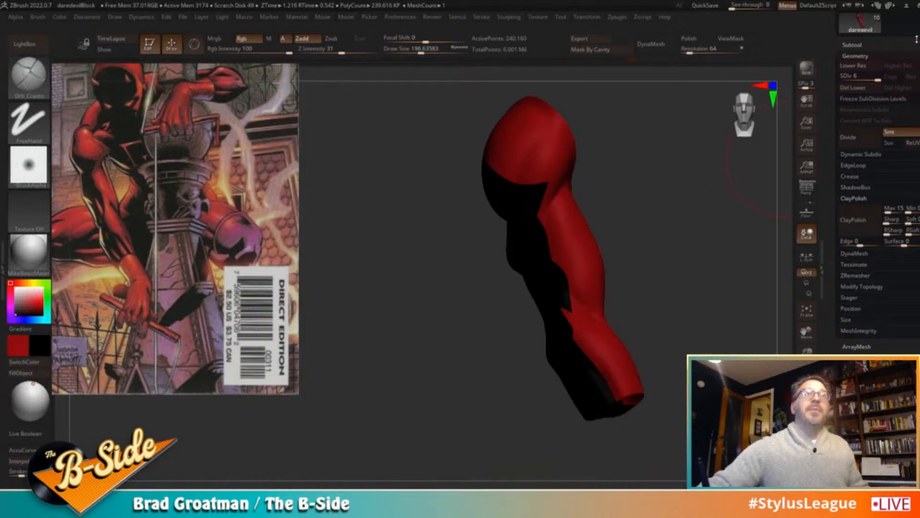
# With the arm's polypaint temporarily hidden, mask the outer upper arm down to the elbow using curved mask edges
pyautogui.click(858, 45)
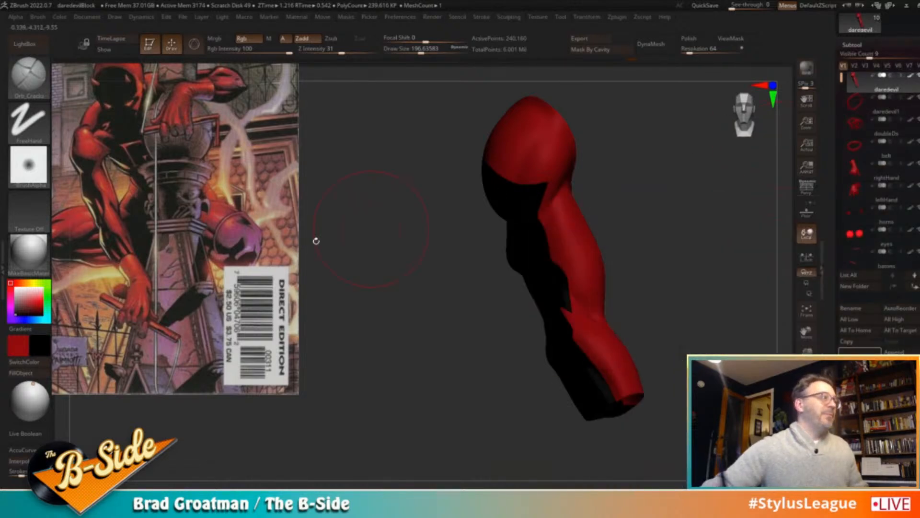
pyautogui.press('v')
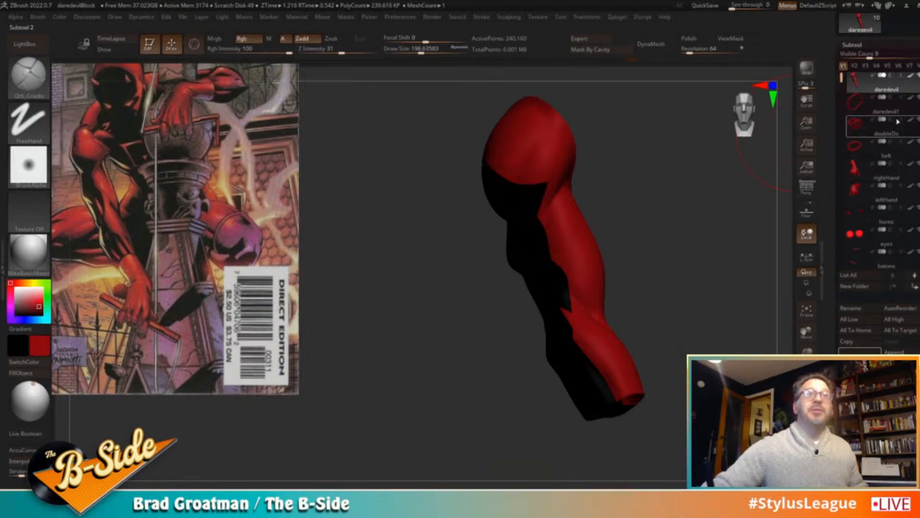
pyautogui.click(910, 75)
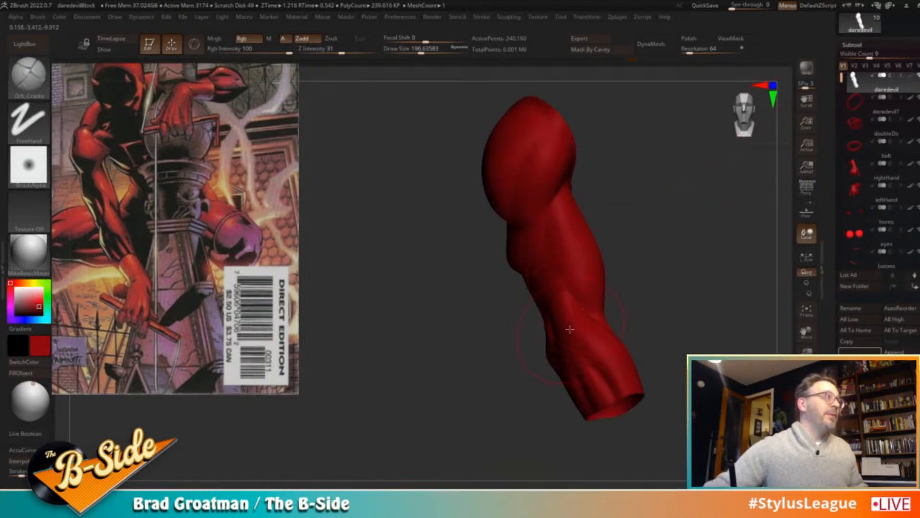
pyautogui.moveTo(574, 340)
pyautogui.keyDown('ctrl'); pyautogui.mouseDown()
pyautogui.moveTo(533, 250)
pyautogui.moveTo(560, 283)
pyautogui.mouseUp(); pyautogui.keyUp('ctrl')
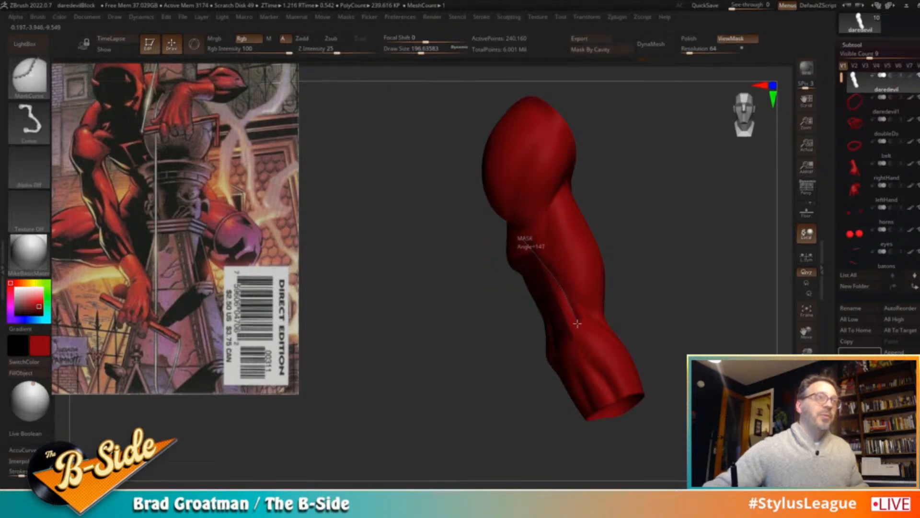
pyautogui.keyDown('ctrl'); pyautogui.moveTo(578, 327); pyautogui.dragTo(578, 327); pyautogui.keyUp('ctrl')
pyautogui.keyDown('ctrl'); pyautogui.moveTo(522, 270); pyautogui.dragTo(576, 218); pyautogui.keyUp('ctrl')
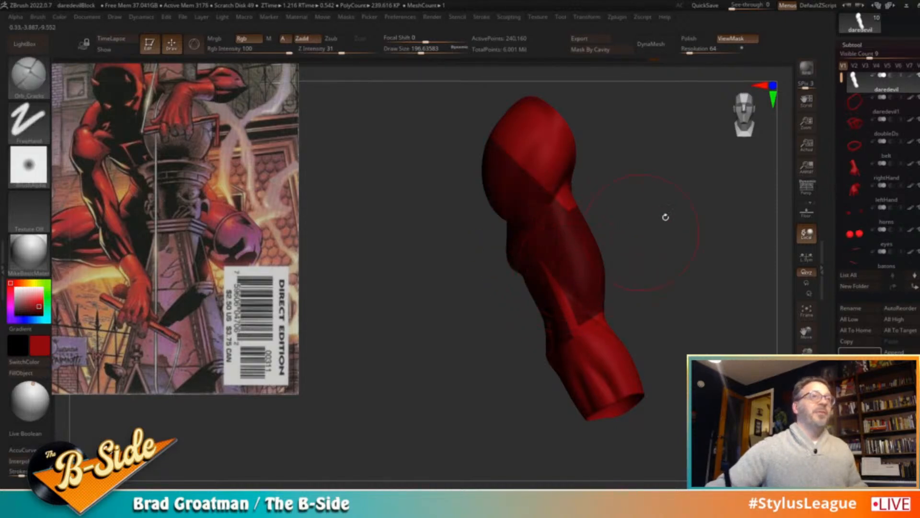
pyautogui.click(911, 76)
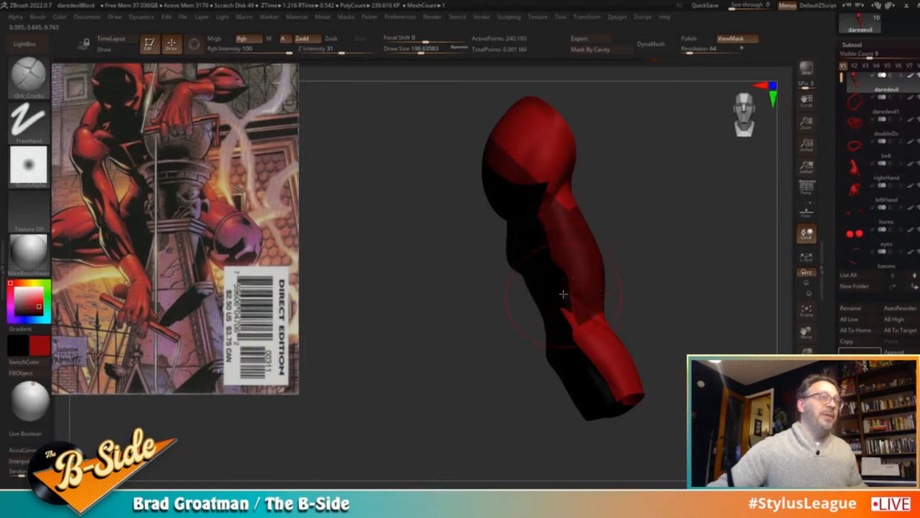
# Choose the Paint brush, reduce its draw size to about 104, and paint a red highlight sliver along the inner elbow
pyautogui.press('b')
pyautogui.press('p')
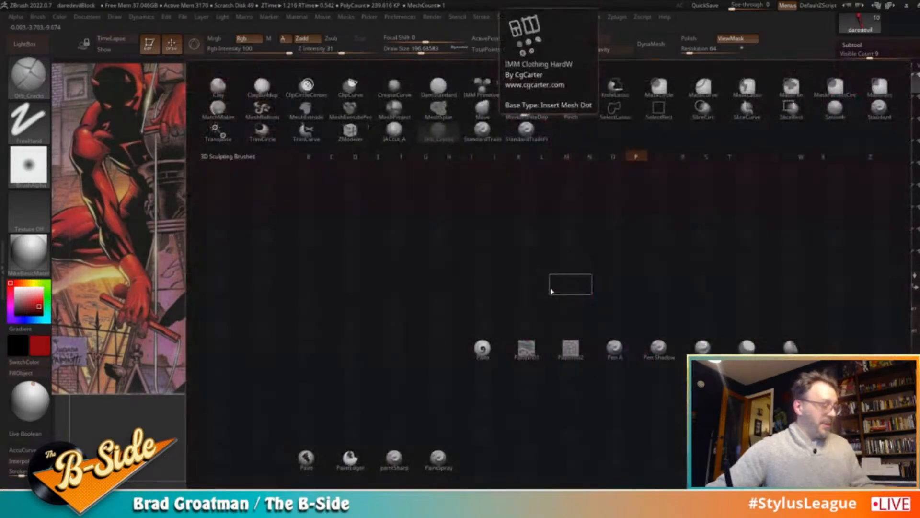
pyautogui.press('a')
pyautogui.press('s')
pyautogui.moveTo(527, 253); pyautogui.dragTo(516, 255)
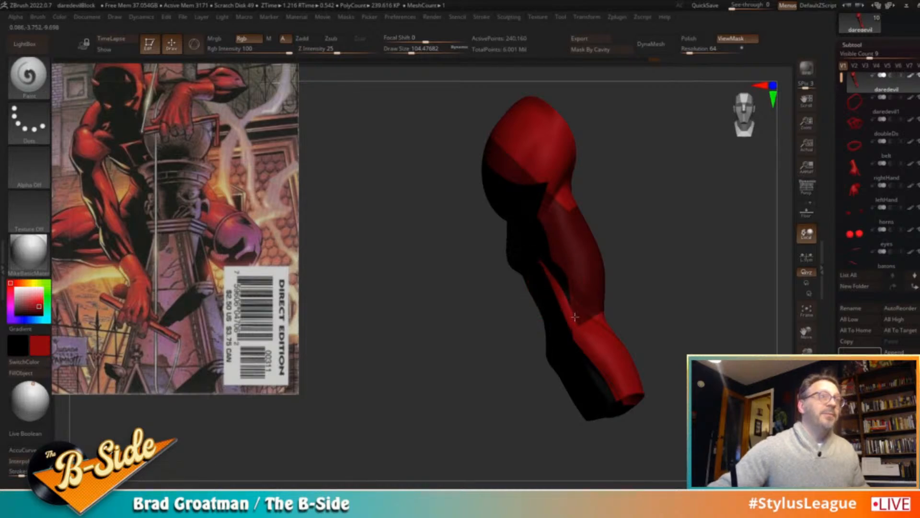
# Extend the mask over the outer forearm with a curve and repaint the red sliver down along the mask's edge
pyautogui.keyDown('ctrl'); pyautogui.moveTo(693, 242); pyautogui.dragTo(649, 275); pyautogui.keyUp('ctrl')
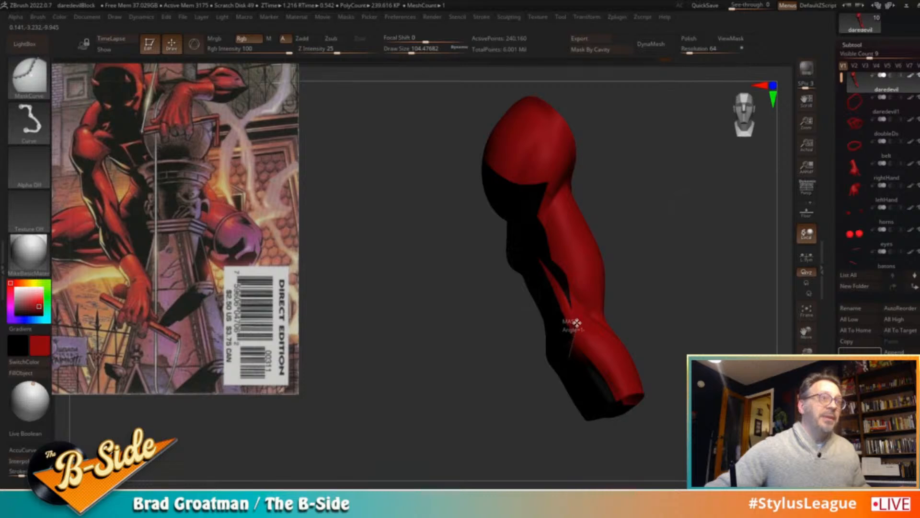
pyautogui.hotkey('ctrl', 'h')
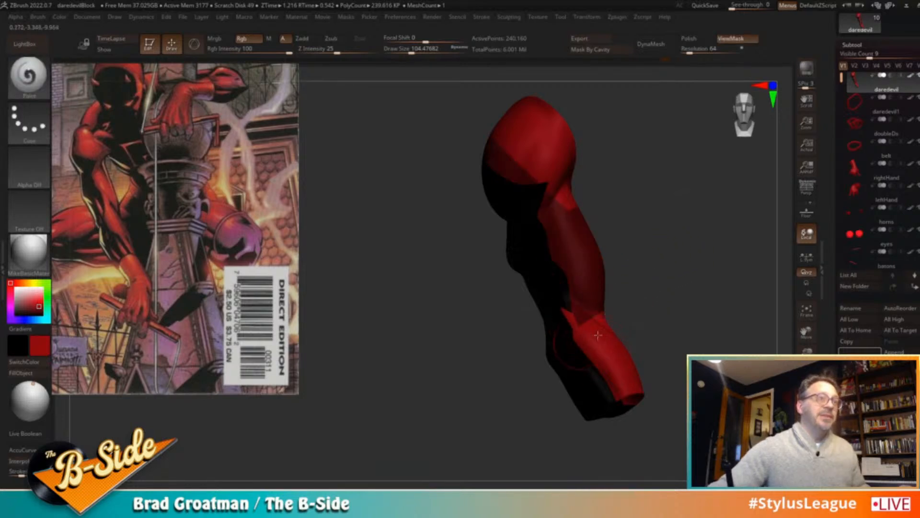
pyautogui.keyDown('ctrl'); pyautogui.moveTo(637, 277); pyautogui.dragTo(524, 353); pyautogui.keyUp('ctrl')
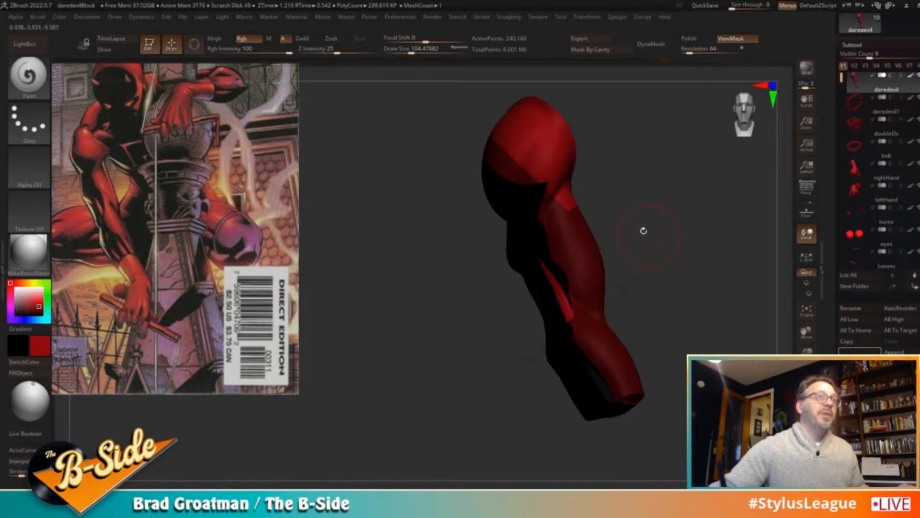
pyautogui.hotkey('ctrl', 'h')
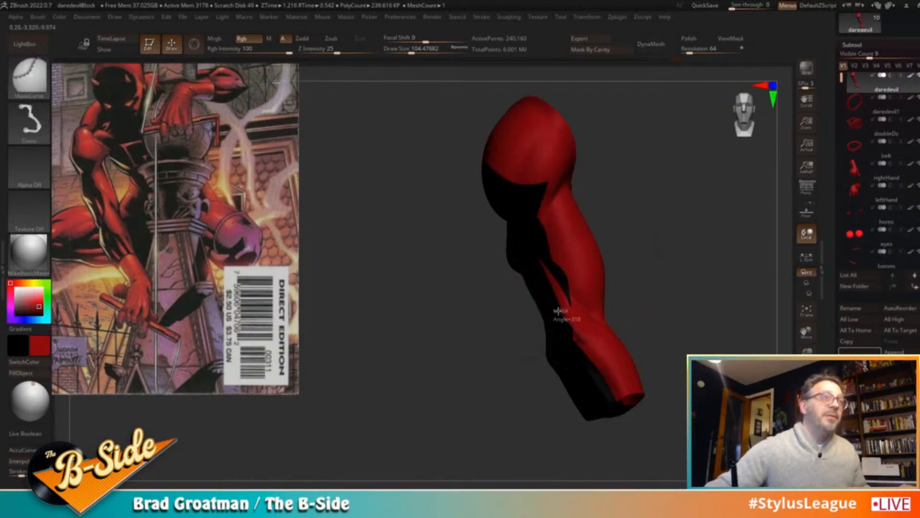
# Mask around the elbow with a curve, invert the mask, and paint black beside the lower end of the red sliver
pyautogui.hotkey('ctrl', 'h')
pyautogui.keyDown('ctrl'); pyautogui.moveTo(576, 279); pyautogui.dragTo(569, 365); pyautogui.keyUp('ctrl')
pyautogui.keyDown('ctrl'); pyautogui.click(661, 293); pyautogui.keyUp('ctrl')
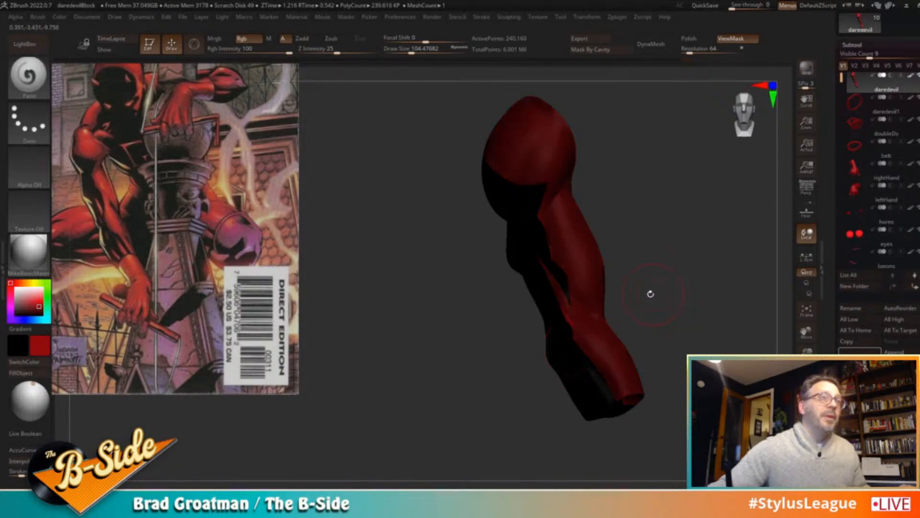
pyautogui.press('v')
pyautogui.moveTo(570, 326); pyautogui.dragTo(569, 297)
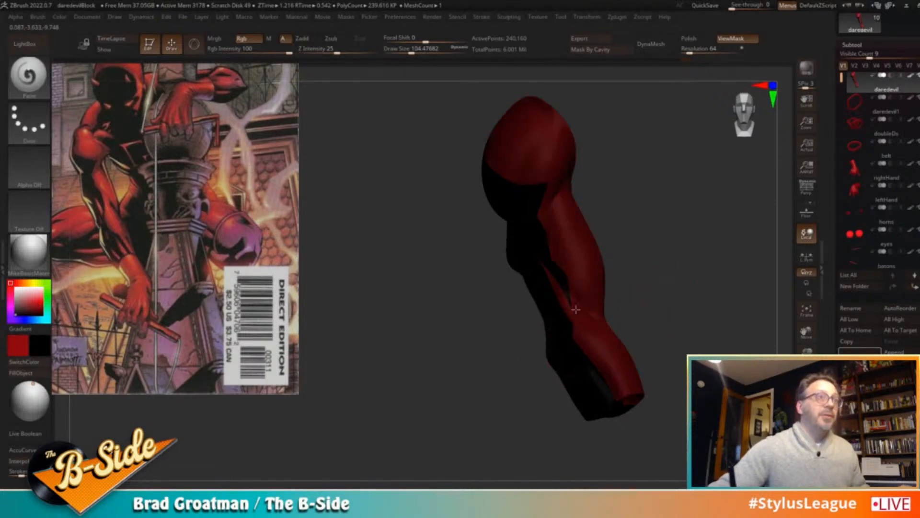
pyautogui.hotkey('ctrl', 'h')
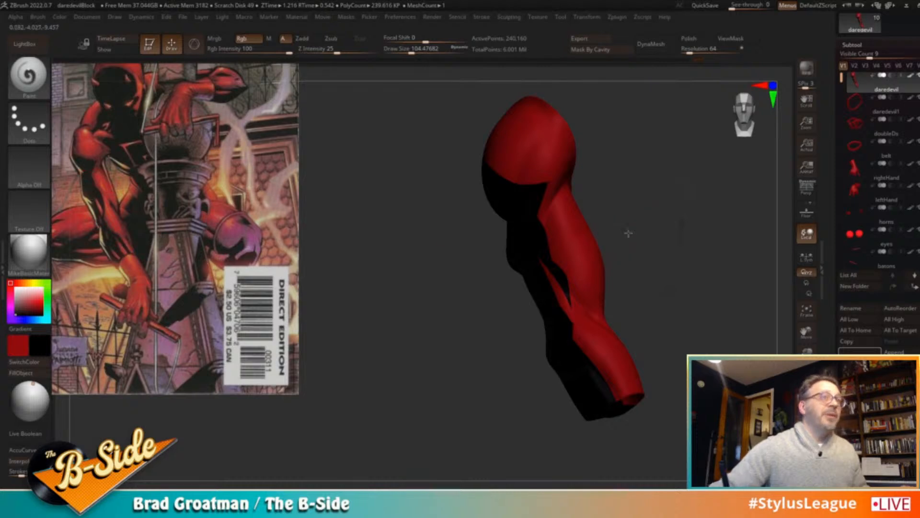
# Mask the elbow with further curves, invert the mask, close the red sliver's lower end with black, and clear the mask
pyautogui.scroll(3, 620, 226)
pyautogui.keyDown('ctrl'); pyautogui.moveTo(569, 283); pyautogui.dragTo(556, 370); pyautogui.keyUp('ctrl')
pyautogui.keyDown('ctrl'); pyautogui.moveTo(575, 274); pyautogui.dragTo(577, 313); pyautogui.keyUp('ctrl')
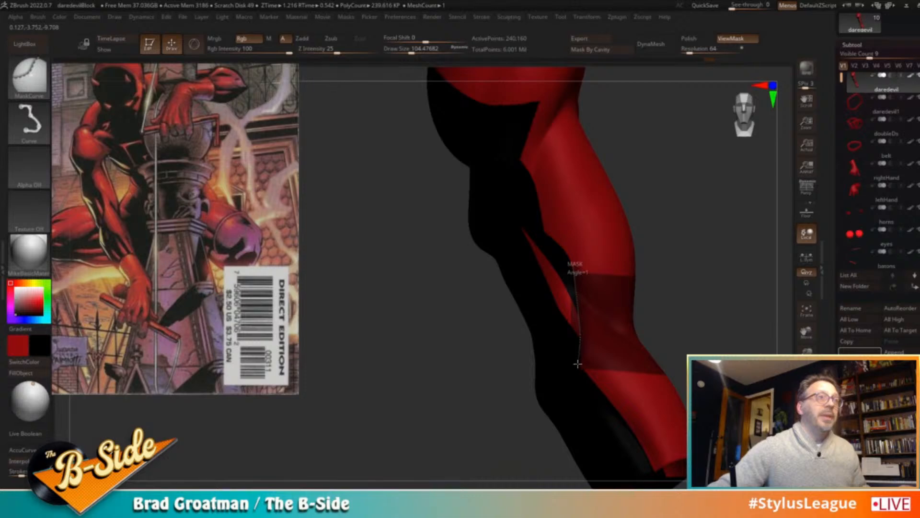
pyautogui.keyDown('ctrl'); pyautogui.moveTo(577, 369); pyautogui.dragTo(575, 284); pyautogui.keyUp('ctrl')
pyautogui.keyDown('ctrl'); pyautogui.click(685, 284); pyautogui.keyUp('ctrl')
pyautogui.keyDown('ctrl'); pyautogui.moveTo(696, 226); pyautogui.dragTo(672, 229); pyautogui.keyUp('ctrl')
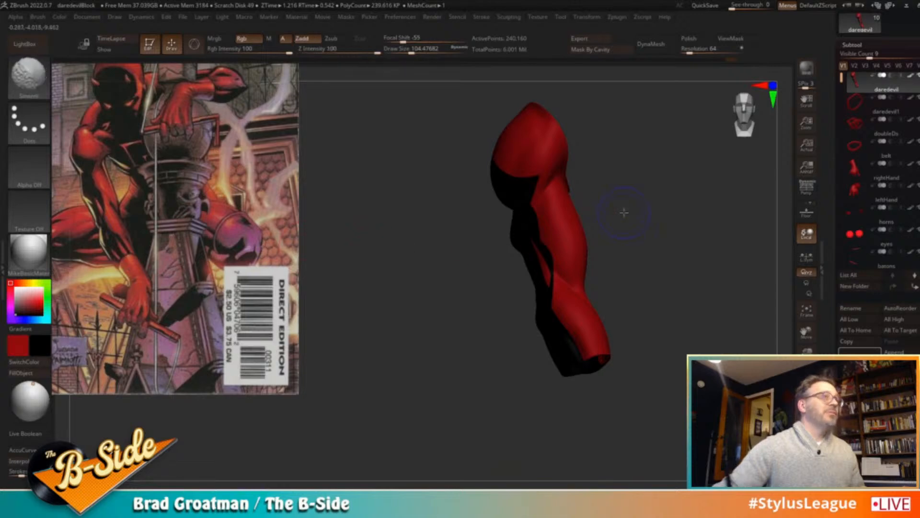
pyautogui.moveTo(622, 210); pyautogui.dragTo(649, 199)
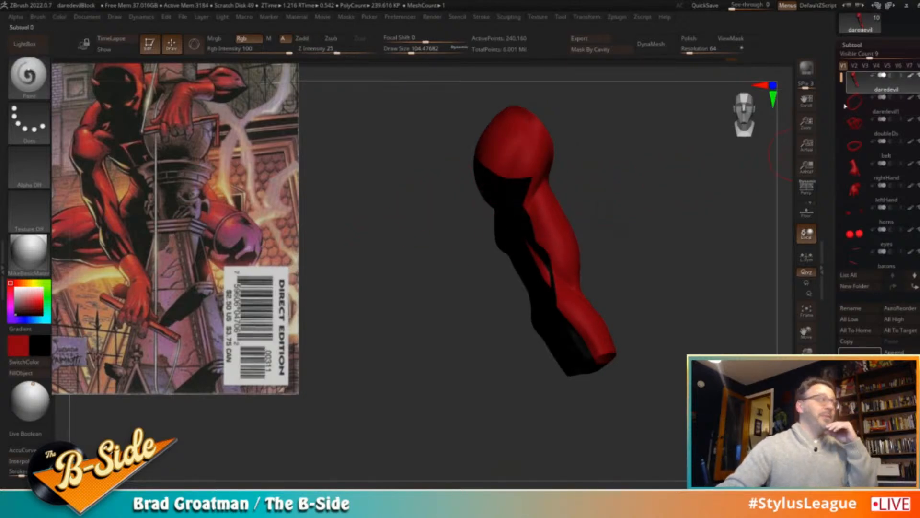
# Swap the active colour to red's alternate, hide the arm's polypaint, and mask the arm with a curve following its outer edge from shoulder to wrist
pyautogui.press('v')
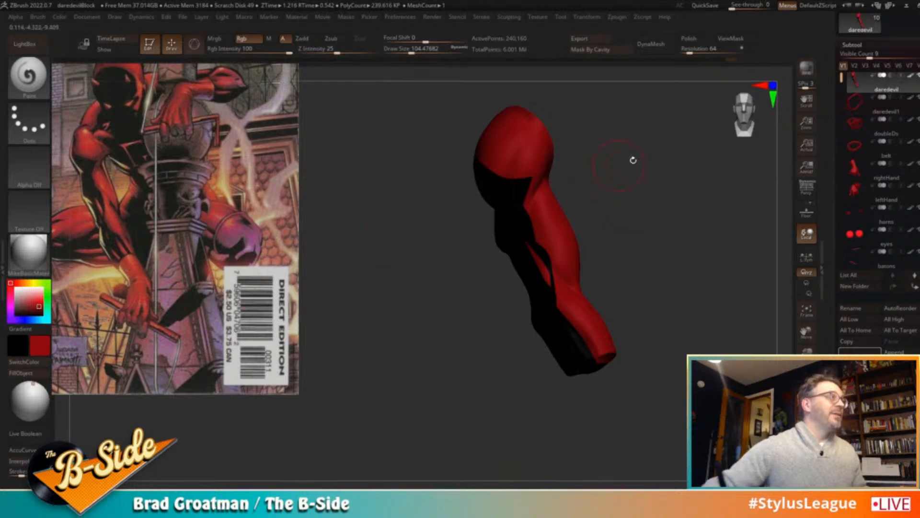
pyautogui.click(911, 76)
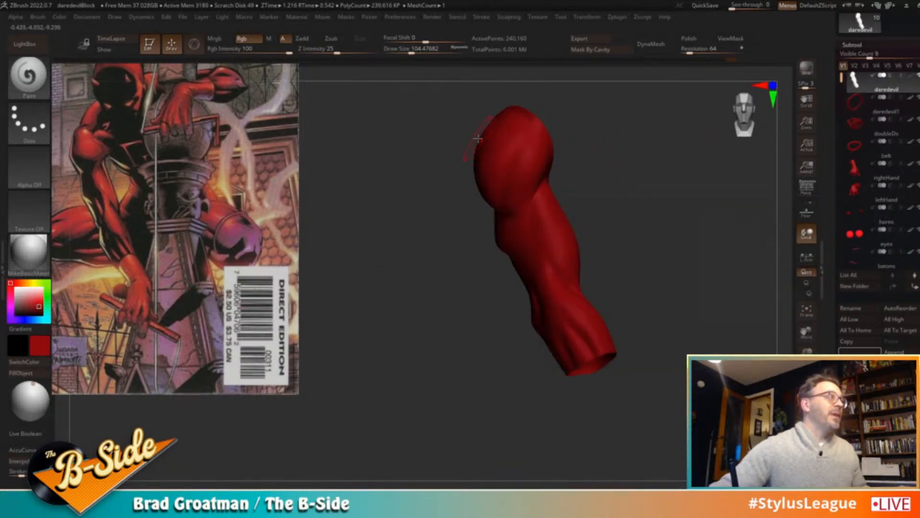
pyautogui.press('ctrl')
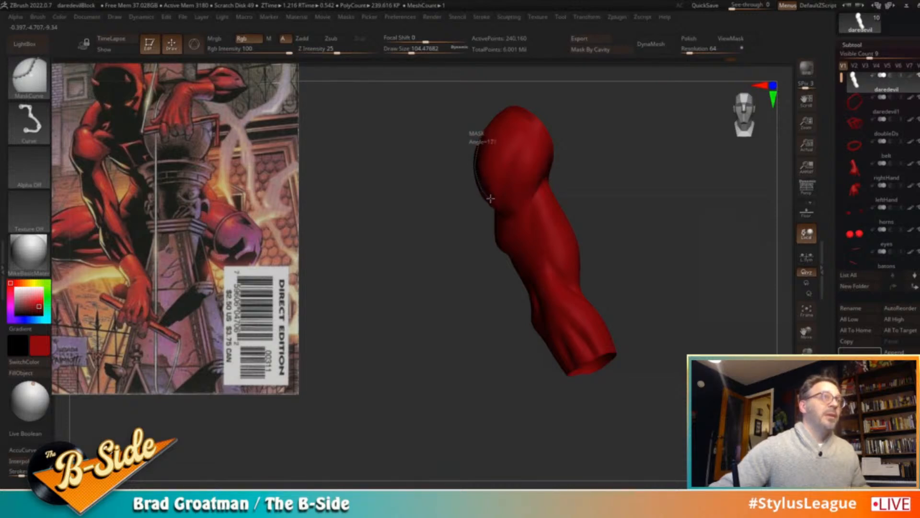
pyautogui.moveTo(497, 207); pyautogui.dragTo(506, 249)
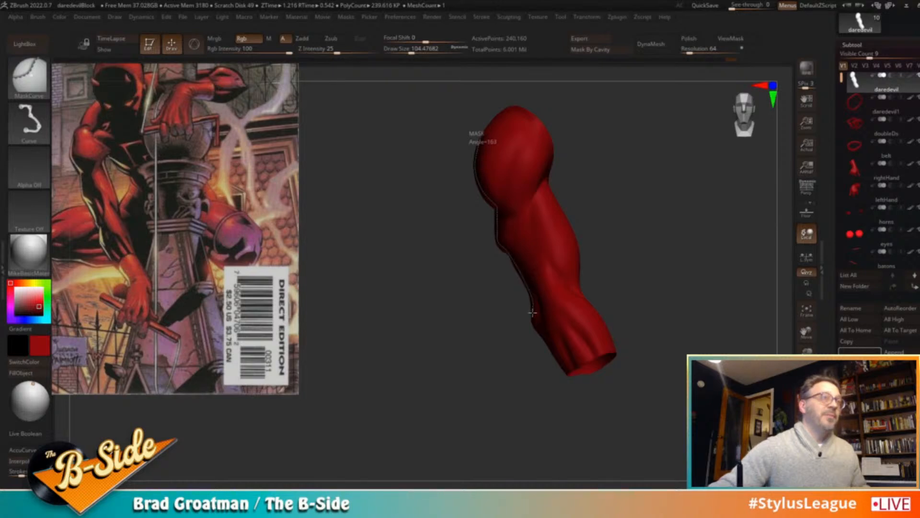
pyautogui.moveTo(554, 351)
pyautogui.mouseDown()
pyautogui.moveTo(569, 379)
pyautogui.moveTo(598, 392)
pyautogui.mouseUp()
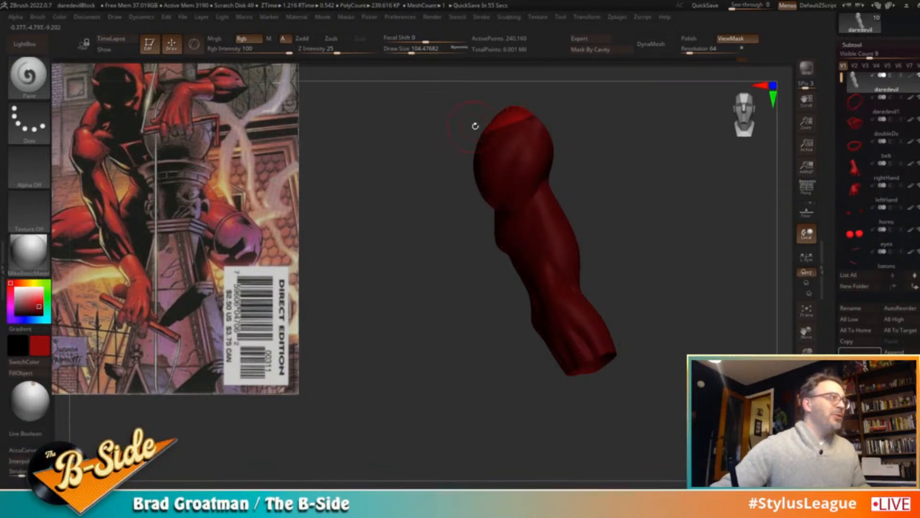
# Trace a second mask curve just inside the outer edge, from shoulder to wrist, to reduce the mask to a thin rim
pyautogui.press('ctrl')
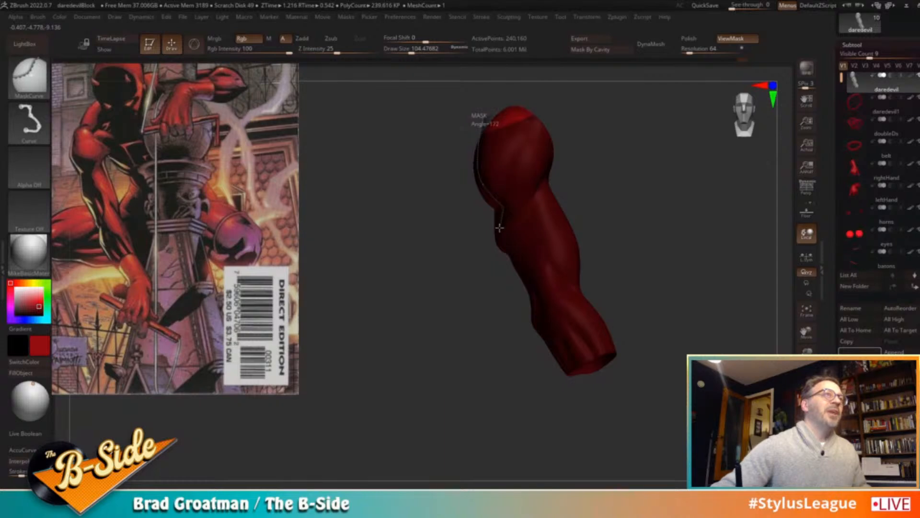
pyautogui.moveTo(501, 228); pyautogui.dragTo(519, 260)
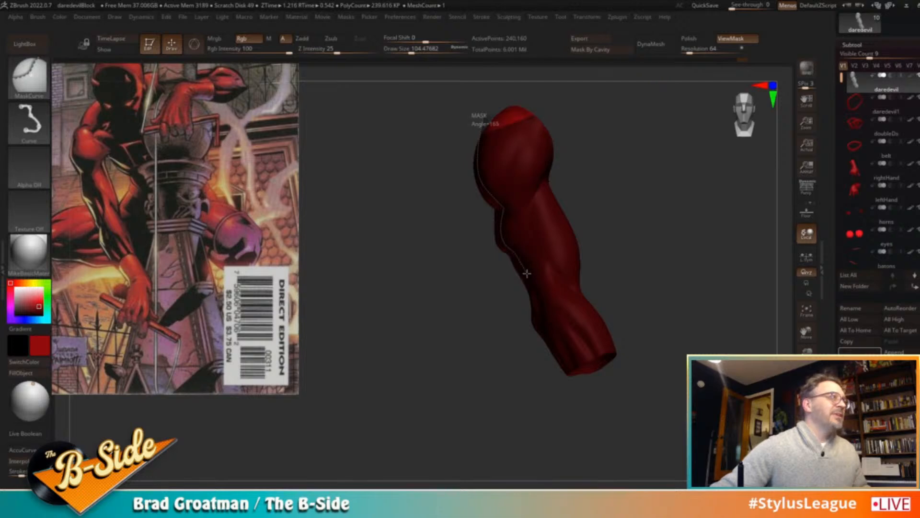
pyautogui.moveTo(526, 273); pyautogui.dragTo(530, 281)
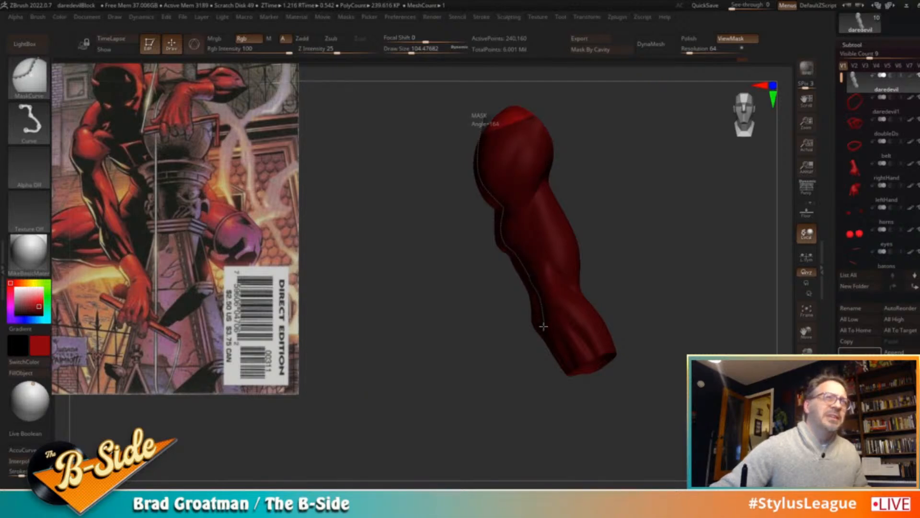
pyautogui.moveTo(545, 333); pyautogui.dragTo(563, 351)
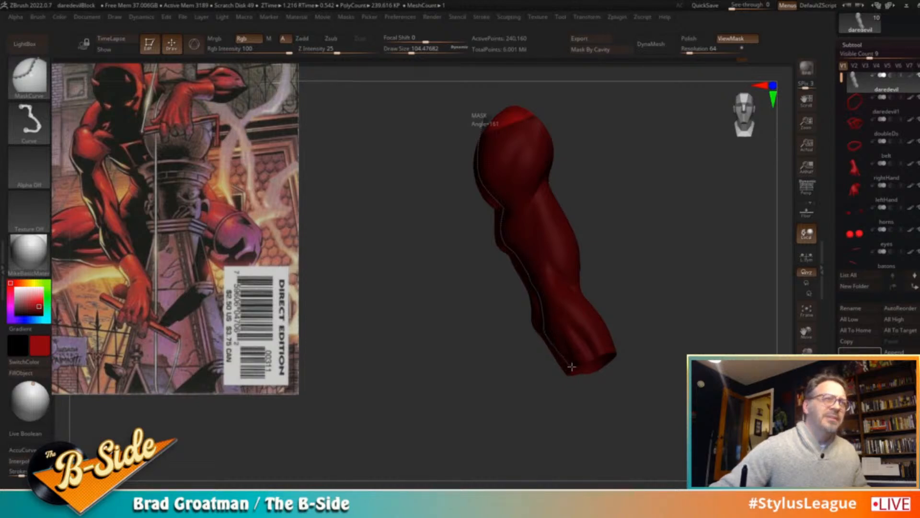
pyautogui.moveTo(570, 387); pyautogui.dragTo(570, 399)
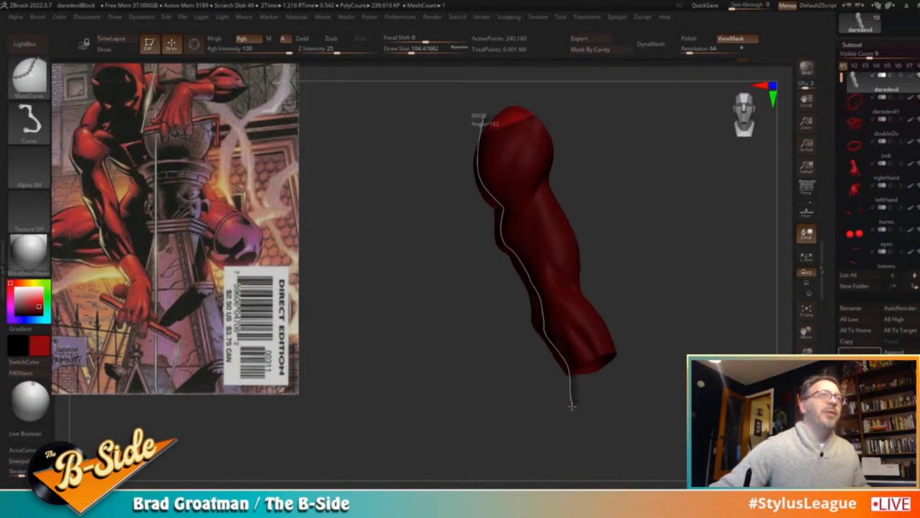
# Trim the mask on the back of the arm with a curve, leaving a narrow strip along the outer side
pyautogui.moveTo(653, 257)
pyautogui.mouseDown()
pyautogui.moveTo(704, 226)
pyautogui.moveTo(674, 226)
pyautogui.moveTo(668, 200)
pyautogui.moveTo(678, 187)
pyautogui.moveTo(623, 185)
pyautogui.moveTo(611, 204)
pyautogui.moveTo(668, 187)
pyautogui.moveTo(647, 194)
pyautogui.mouseUp()
pyautogui.moveTo(596, 336); pyautogui.dragTo(625, 341)
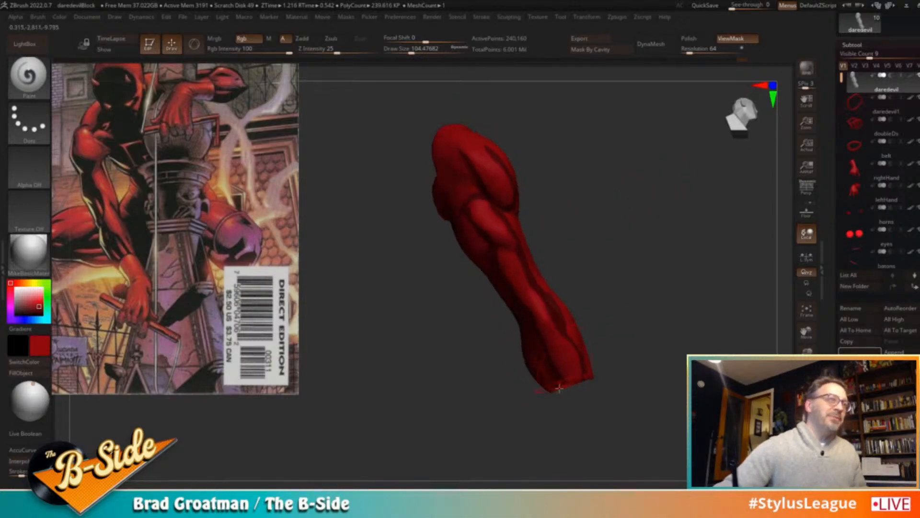
pyautogui.press('ctrl')
pyautogui.keyDown('ctrl'); pyautogui.moveTo(569, 375); pyautogui.dragTo(455, 117); pyautogui.keyUp('ctrl')
pyautogui.moveTo(631, 184); pyautogui.dragTo(653, 218)
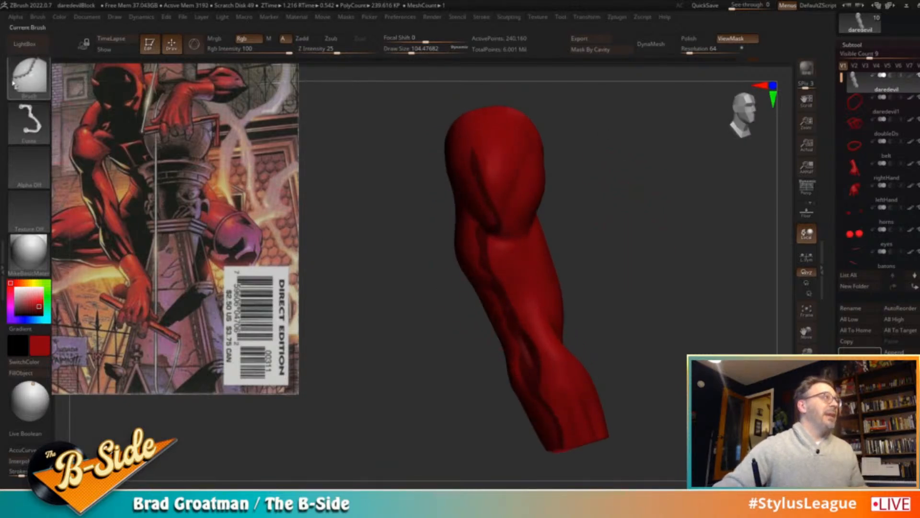
# Choose the MaskCircle brush and reshape the mask strip's contour along the forearm and upper arm with circles
pyautogui.keyDown('ctrl'); pyautogui.click(29, 74); pyautogui.keyUp('ctrl')
pyautogui.click(85, 86)
pyautogui.moveTo(657, 225)
pyautogui.mouseDown()
pyautogui.moveTo(659, 236)
pyautogui.moveTo(614, 256)
pyautogui.mouseUp()
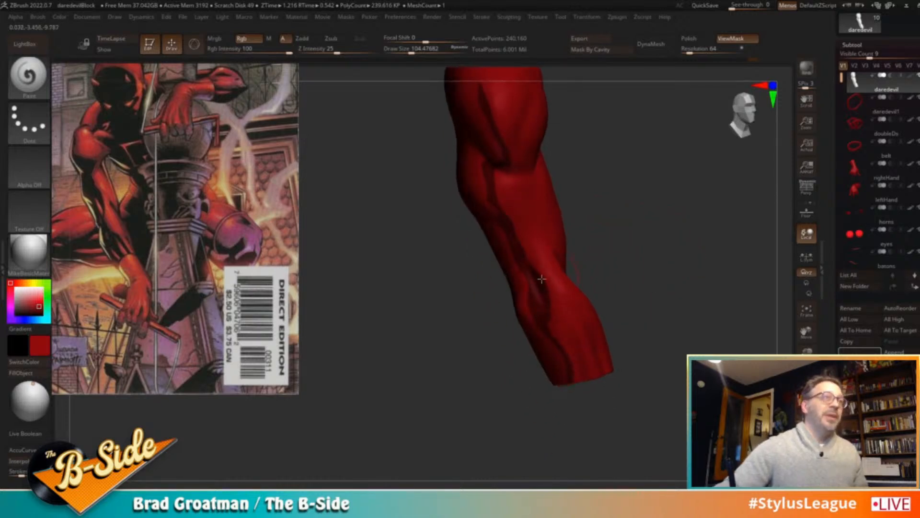
pyautogui.keyDown('ctrl'); pyautogui.moveTo(515, 302); pyautogui.dragTo(548, 357); pyautogui.keyUp('ctrl')
pyautogui.moveTo(676, 268); pyautogui.dragTo(665, 255)
pyautogui.keyDown('ctrl'); pyautogui.moveTo(546, 198); pyautogui.dragTo(511, 259); pyautogui.keyUp('ctrl')
pyautogui.moveTo(620, 240); pyautogui.dragTo(665, 226)
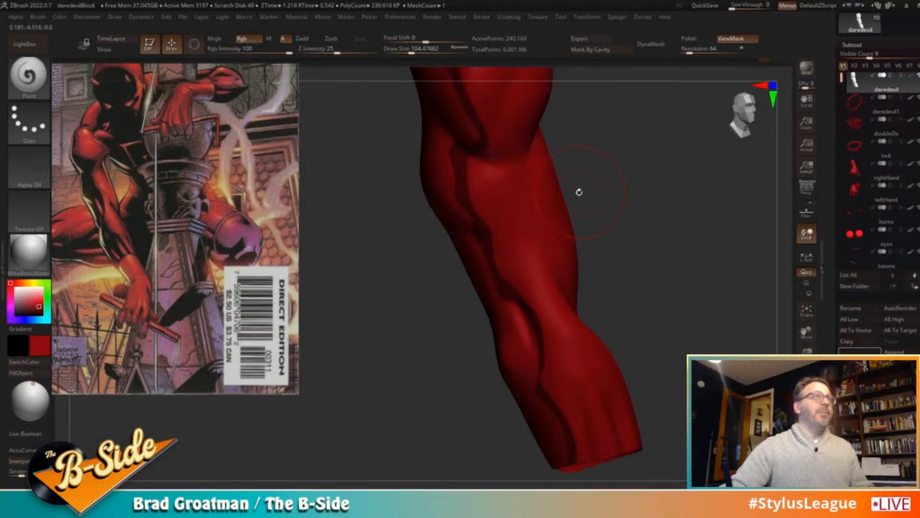
# Reduce the draw size to about 54, choose the MaskLasso brush, and add a spur to the mask strip on the upper arm
pyautogui.press('s')
pyautogui.moveTo(486, 208); pyautogui.dragTo(478, 209)
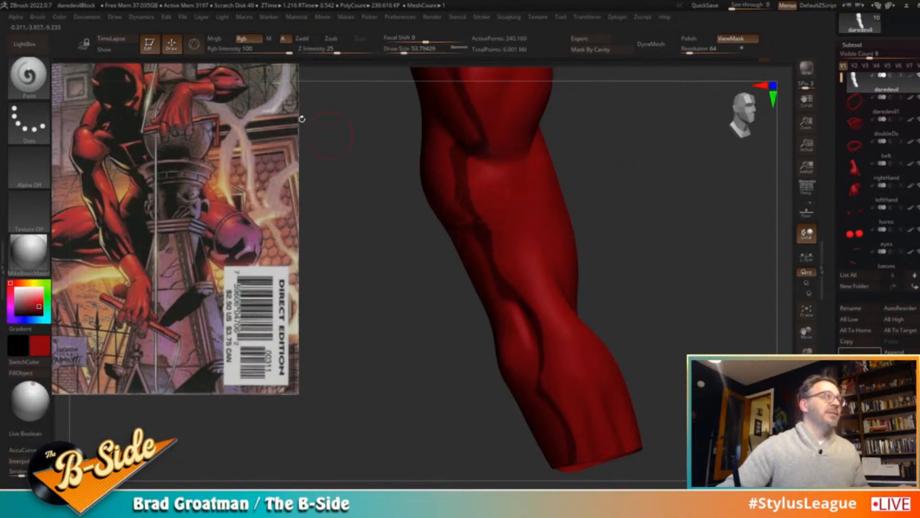
pyautogui.click(48, 87)
pyautogui.keyDown('ctrl'); pyautogui.click(173, 88); pyautogui.keyUp('ctrl')
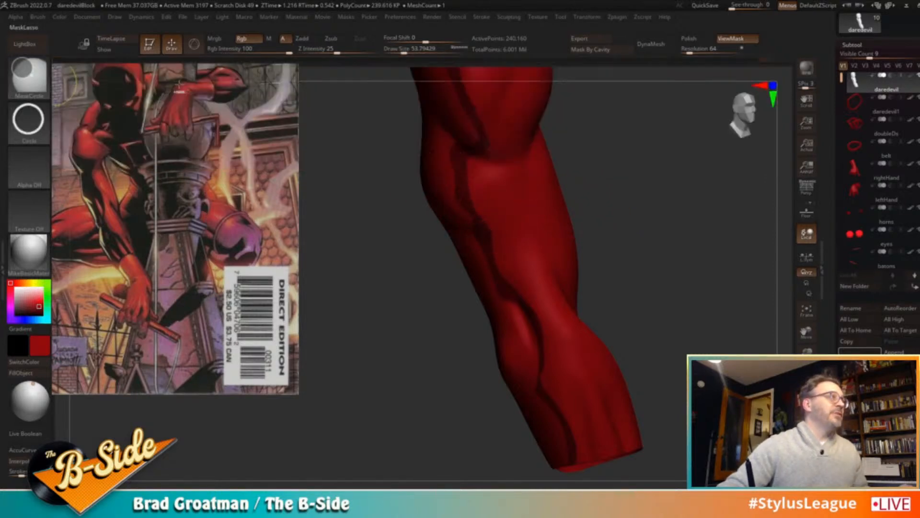
pyautogui.press('ctrl')
pyautogui.press('ctrl')
pyautogui.moveTo(466, 201)
pyautogui.keyDown('ctrl'); pyautogui.mouseDown()
pyautogui.moveTo(500, 218)
pyautogui.moveTo(482, 227)
pyautogui.mouseUp(); pyautogui.keyUp('ctrl')
pyautogui.keyDown('ctrl'); pyautogui.click(486, 235); pyautogui.keyUp('ctrl')
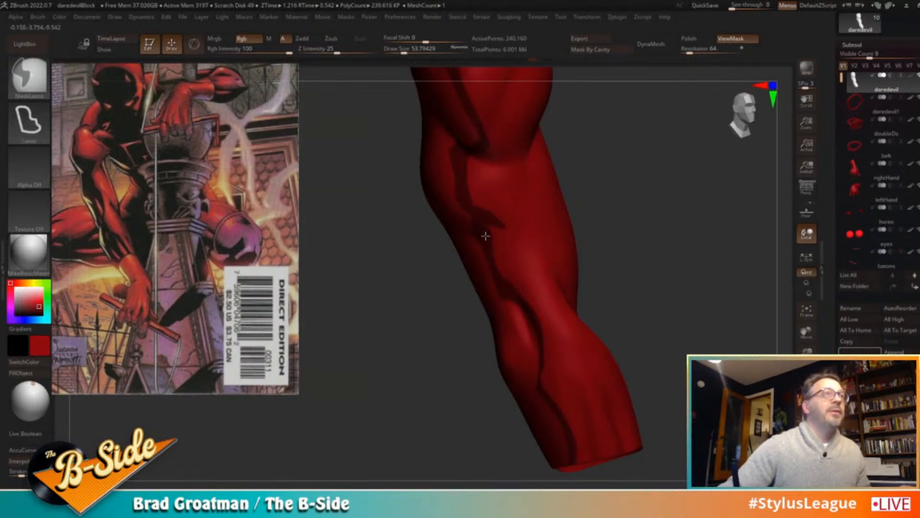
# Switch back to the MaskCircle brush and carve the underside of the upper-arm spur into a curved point
pyautogui.moveTo(670, 244)
pyautogui.mouseDown()
pyautogui.moveTo(686, 263)
pyautogui.moveTo(695, 249)
pyautogui.moveTo(680, 251)
pyautogui.mouseUp()
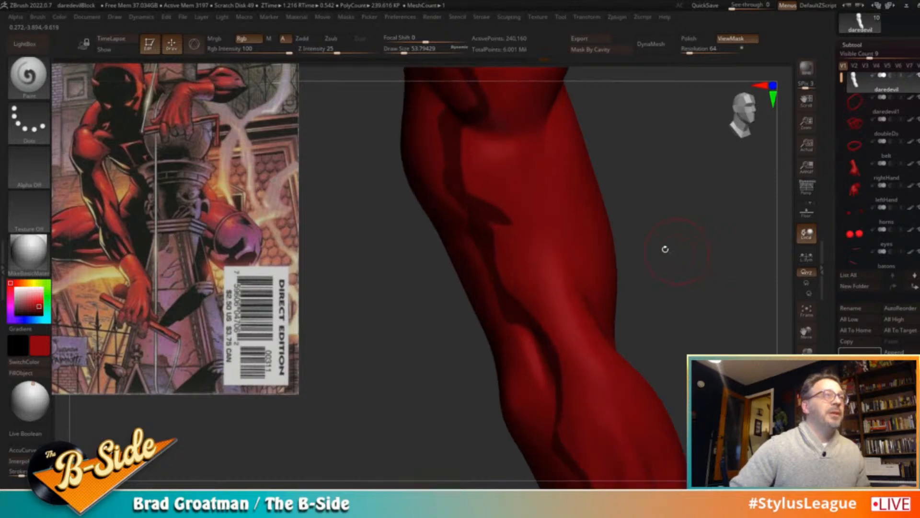
pyautogui.click(34, 89)
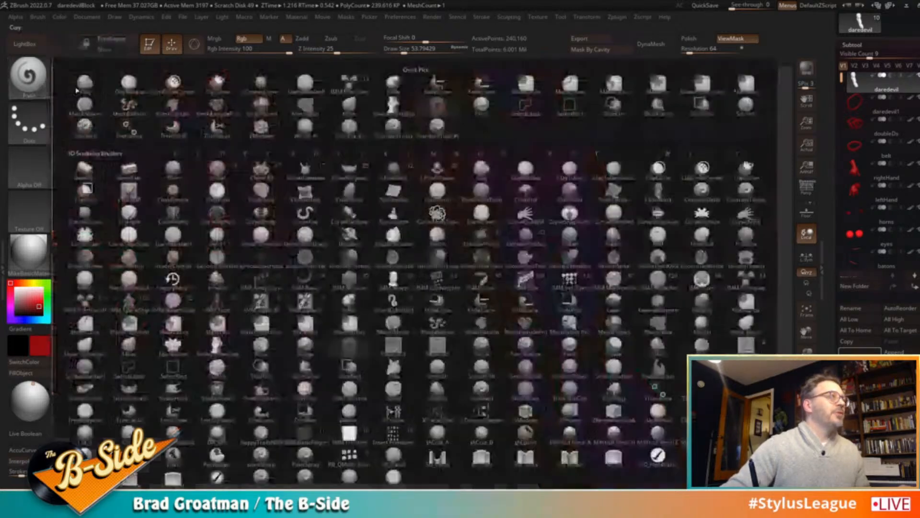
pyautogui.press('ctrl')
pyautogui.keyDown('ctrl'); pyautogui.click(30, 76); pyautogui.keyUp('ctrl')
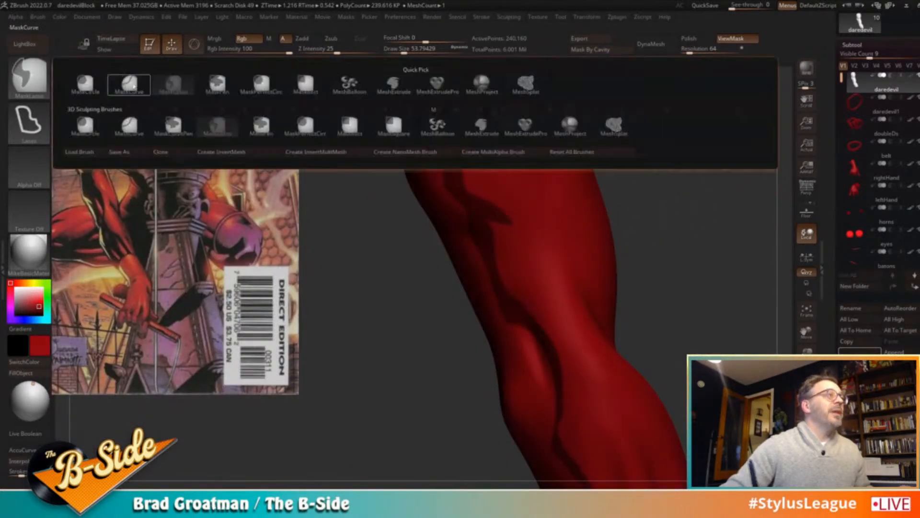
pyautogui.click(85, 84)
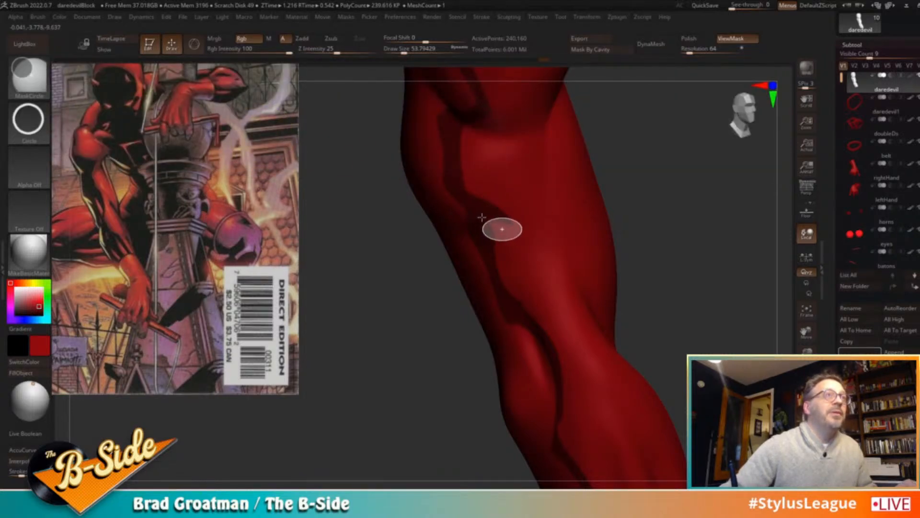
pyautogui.keyDown('ctrl'); pyautogui.keyDown('alt'); pyautogui.moveTo(482, 218); pyautogui.dragTo(482, 218); pyautogui.keyUp('alt'); pyautogui.keyUp('ctrl')
# Add a curved, pointed spur to the mask strip on the forearm with circular masks
pyautogui.keyDown('alt'); pyautogui.moveTo(683, 257); pyautogui.dragTo(625, 214); pyautogui.keyUp('alt')
pyautogui.moveTo(623, 229); pyautogui.dragTo(691, 273)
pyautogui.moveTo(679, 257)
pyautogui.mouseDown()
pyautogui.moveTo(711, 254)
pyautogui.moveTo(703, 267)
pyautogui.moveTo(716, 263)
pyautogui.moveTo(685, 286)
pyautogui.moveTo(637, 249)
pyautogui.moveTo(655, 248)
pyautogui.moveTo(644, 256)
pyautogui.mouseUp()
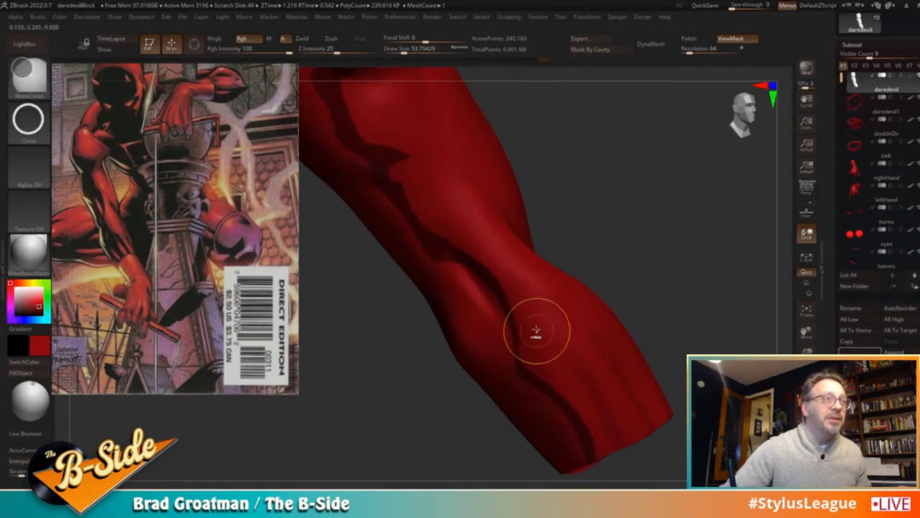
pyautogui.moveTo(578, 328)
pyautogui.keyDown('ctrl'); pyautogui.mouseDown()
pyautogui.moveTo(524, 350)
pyautogui.moveTo(518, 372)
pyautogui.mouseUp(); pyautogui.keyUp('ctrl')
pyautogui.moveTo(600, 324)
pyautogui.keyDown('ctrl'); pyautogui.mouseDown()
pyautogui.moveTo(566, 333)
pyautogui.moveTo(521, 364)
pyautogui.moveTo(531, 367)
pyautogui.mouseUp(); pyautogui.keyUp('ctrl')
pyautogui.moveTo(680, 341); pyautogui.dragTo(669, 307)
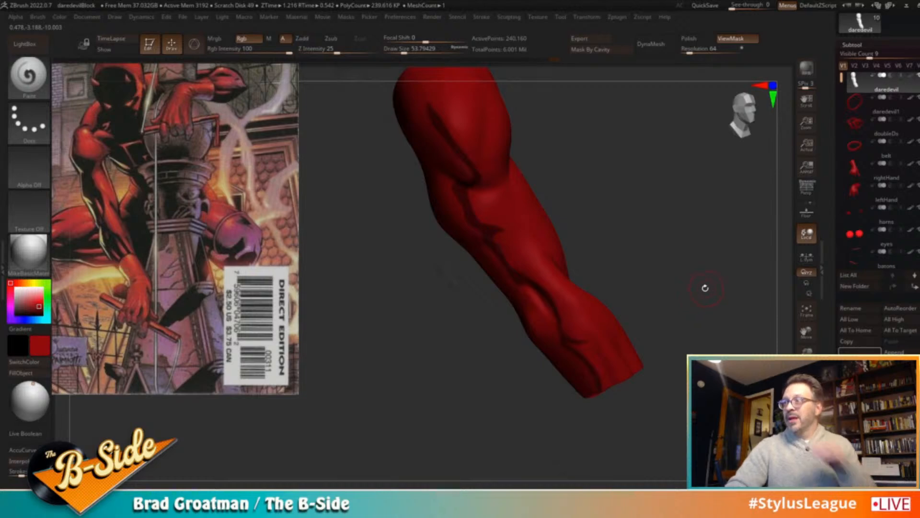
# Show the arm's polypaint again, invert the mask, and fill the unmasked strip with pale yellow
pyautogui.moveTo(774, 268); pyautogui.dragTo(740, 257)
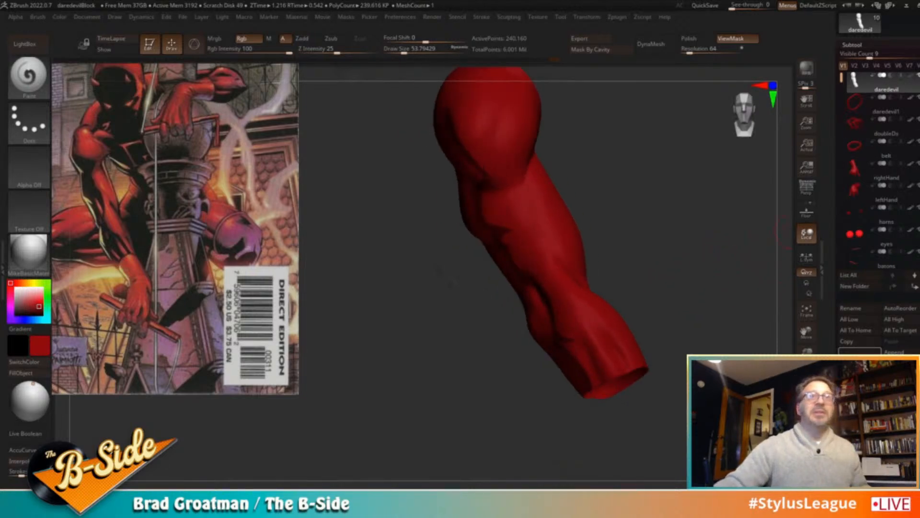
pyautogui.click(911, 76)
pyautogui.moveTo(686, 210); pyautogui.dragTo(666, 193)
pyautogui.keyDown('ctrl'); pyautogui.click(680, 187); pyautogui.keyUp('ctrl')
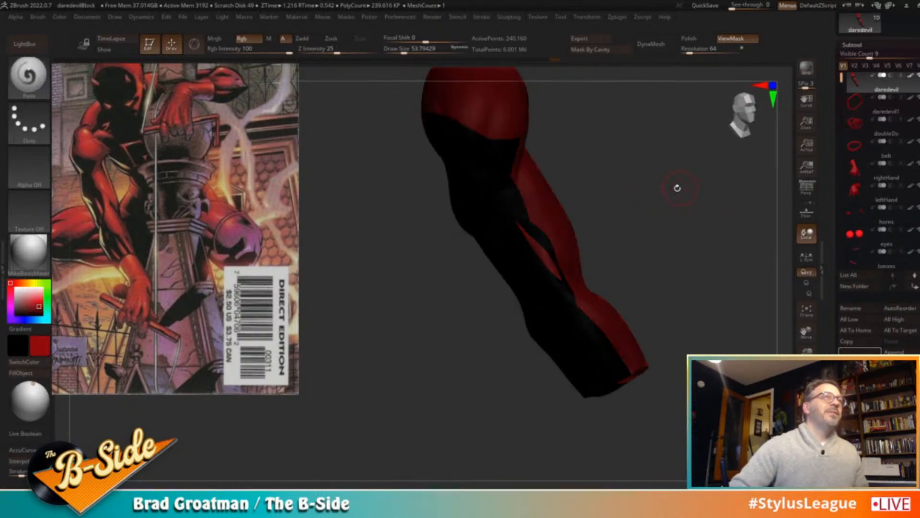
pyautogui.click(31, 283)
pyautogui.click(40, 299)
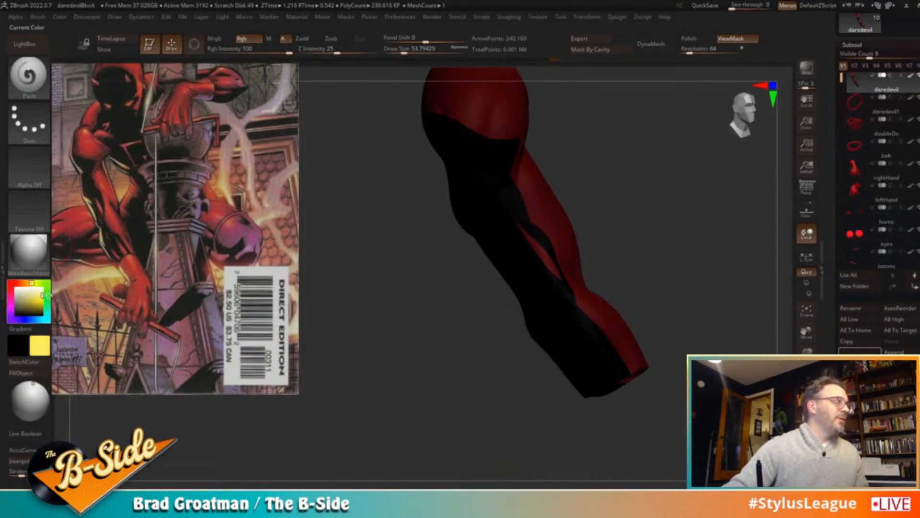
pyautogui.click(21, 373)
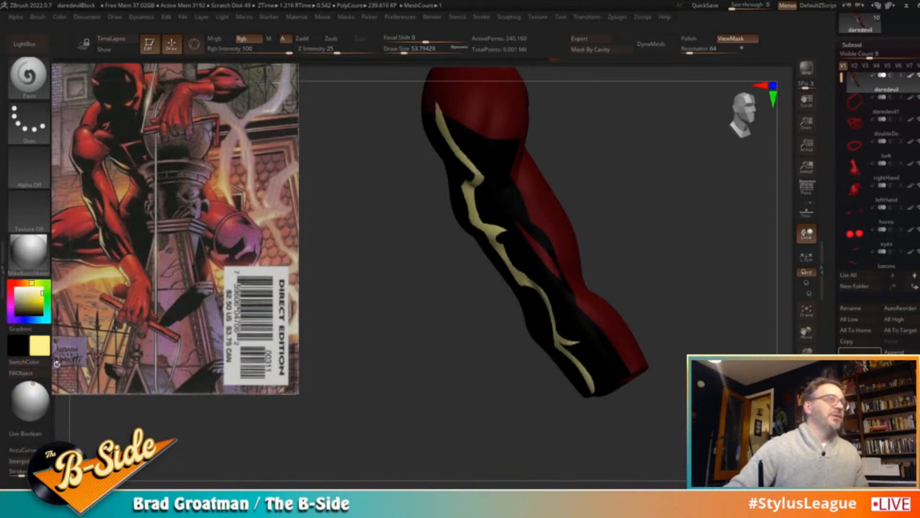
# Shift the colour to a warmer orange-yellow, refill the rim-light strip with it, and turn off the mask display
pyautogui.moveTo(467, 376)
pyautogui.mouseDown()
pyautogui.moveTo(706, 268)
pyautogui.moveTo(684, 259)
pyautogui.moveTo(716, 281)
pyautogui.mouseUp()
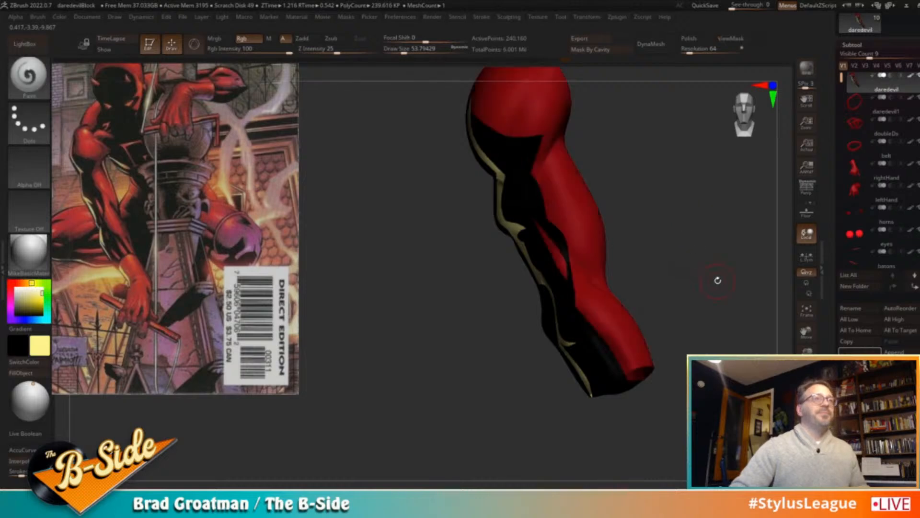
pyautogui.hotkey('ctrl', 'z')
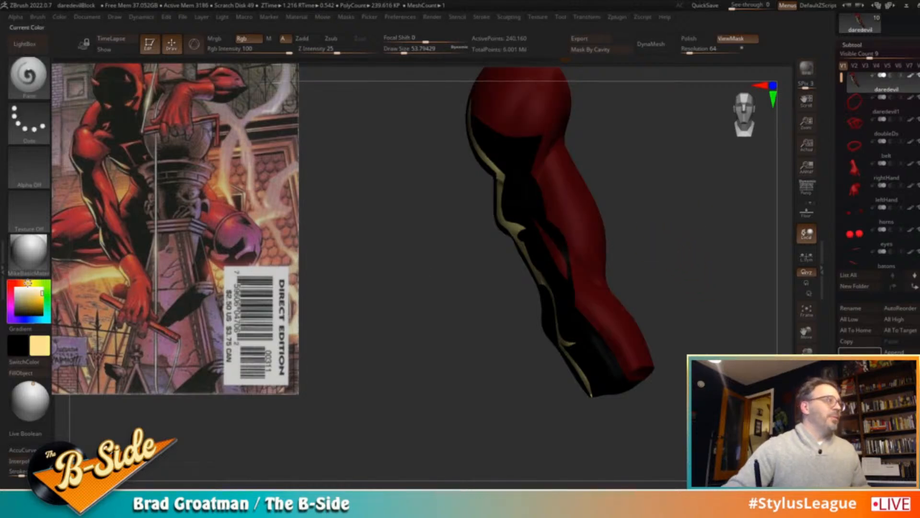
pyautogui.click(40, 296)
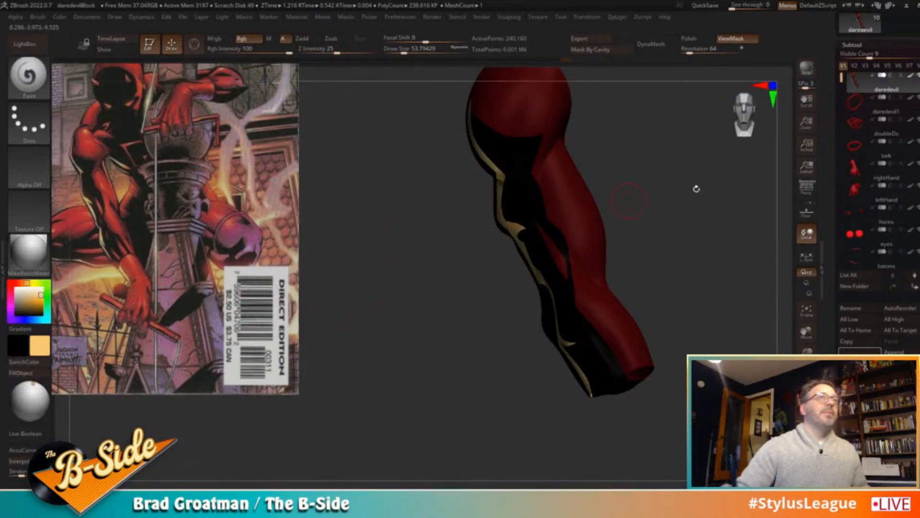
pyautogui.hotkey('ctrl', 'h')
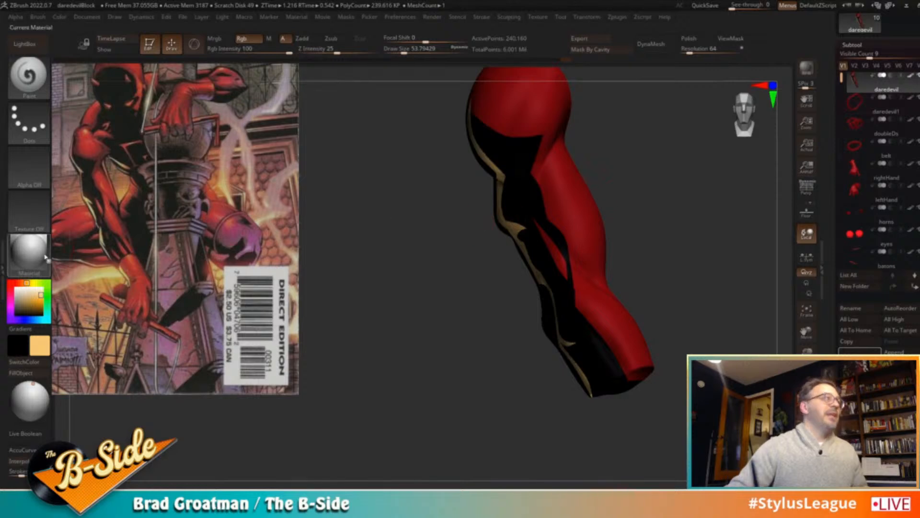
# Open the material library
pyautogui.click(29, 252)
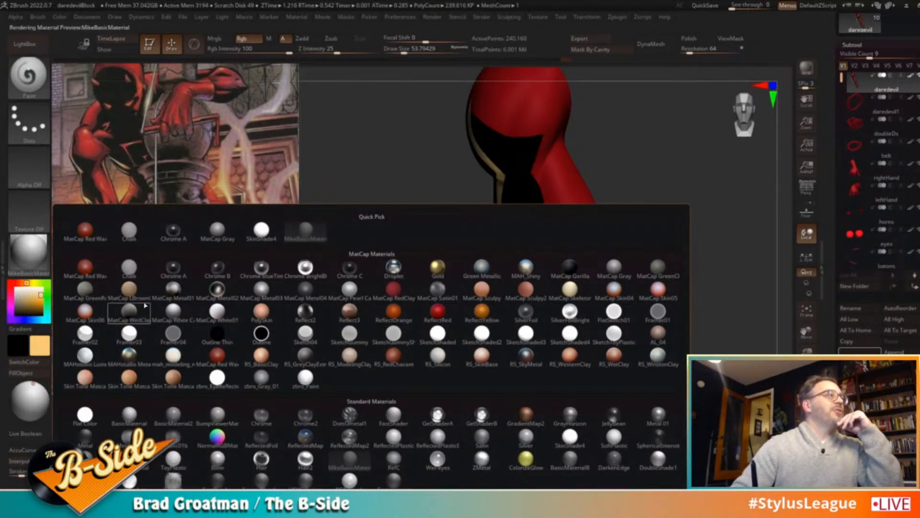
# Load the comicMAT material from the material library into the MatCap WedClay slot and shift its shading direction
pyautogui.click(128, 334)
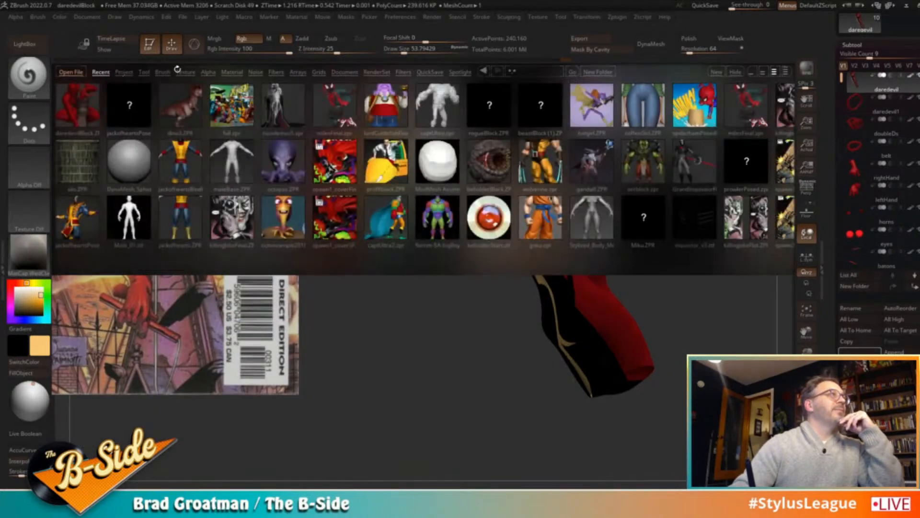
pyautogui.click(239, 72)
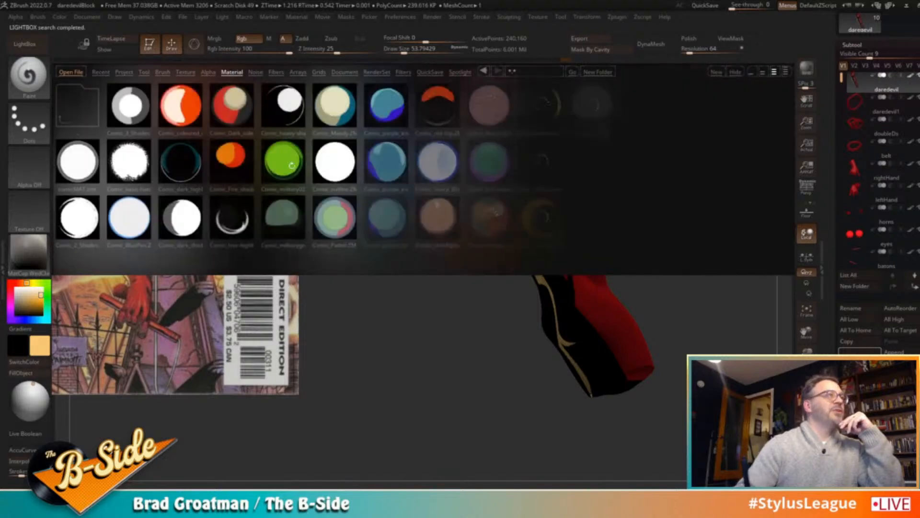
pyautogui.doubleClick(75, 165)
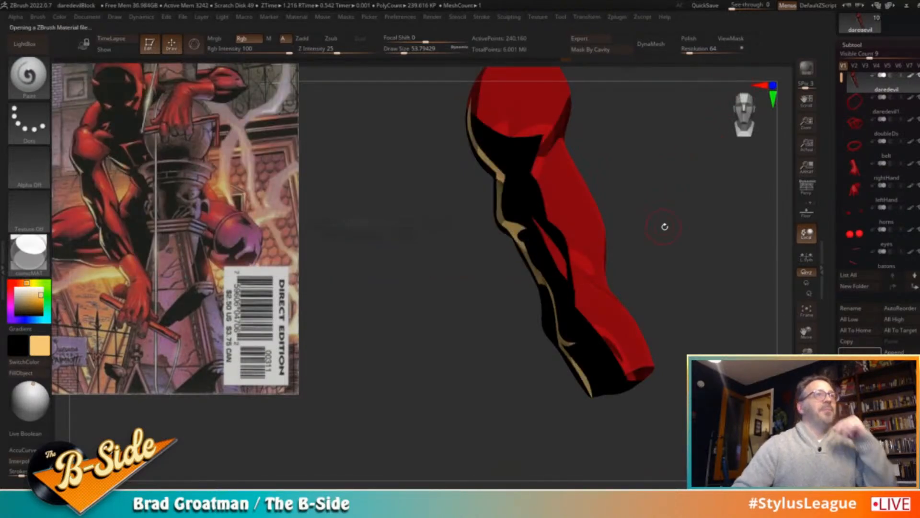
pyautogui.moveTo(717, 261); pyautogui.dragTo(655, 255)
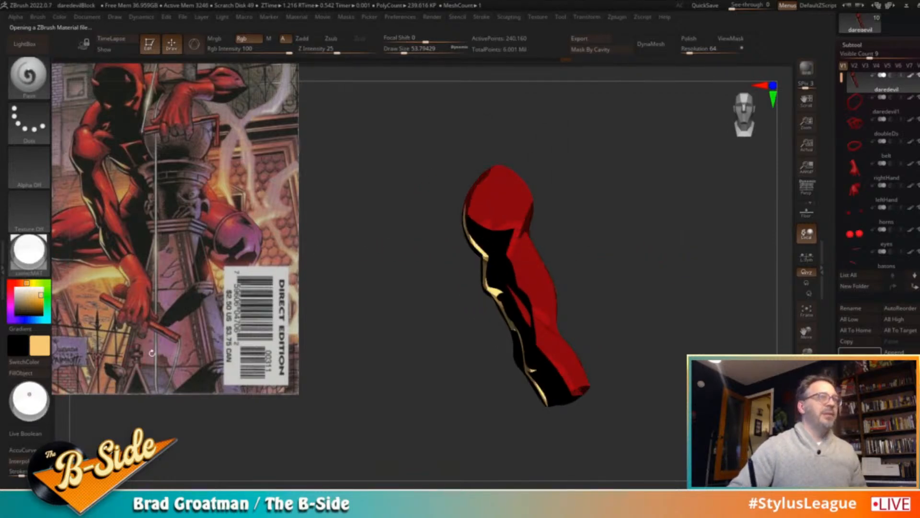
pyautogui.moveTo(29, 394); pyautogui.dragTo(23, 394)
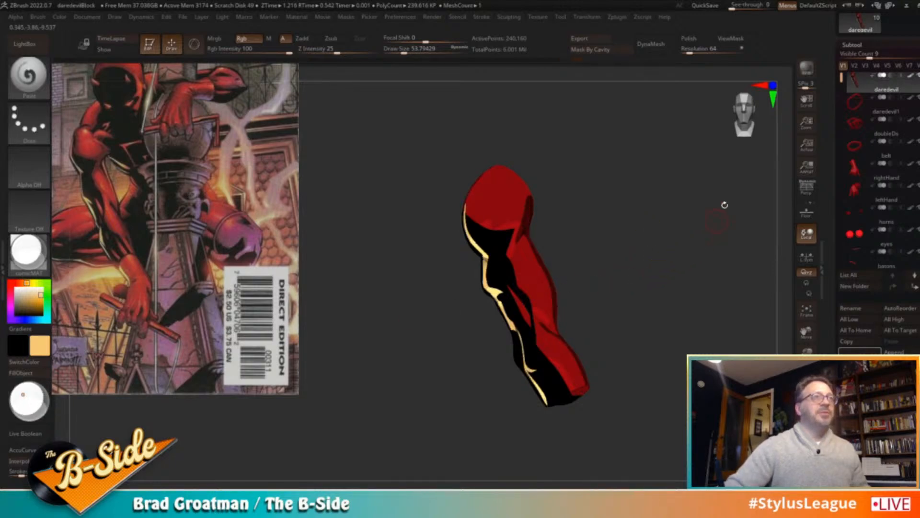
# Turn on mask display for the arm and switch its material to zbro_Paint
pyautogui.click(735, 39)
pyautogui.moveTo(671, 234); pyautogui.dragTo(700, 305)
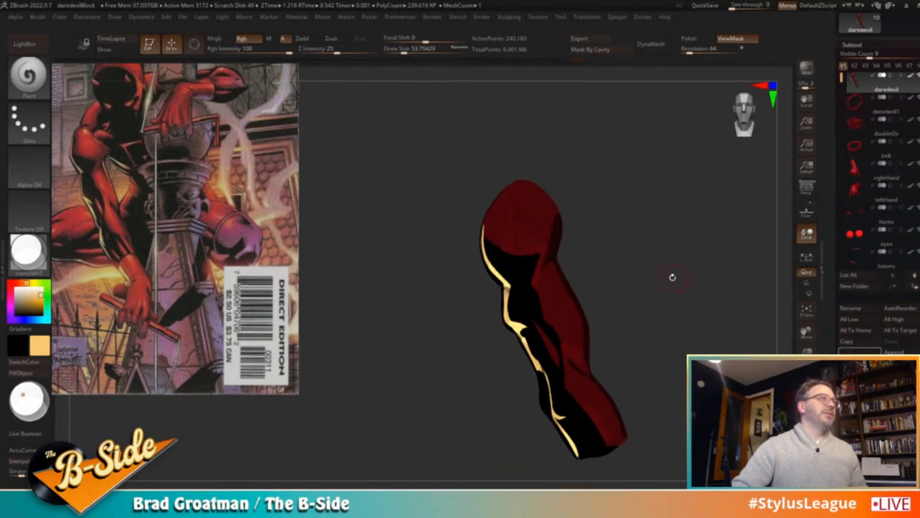
pyautogui.click(28, 249)
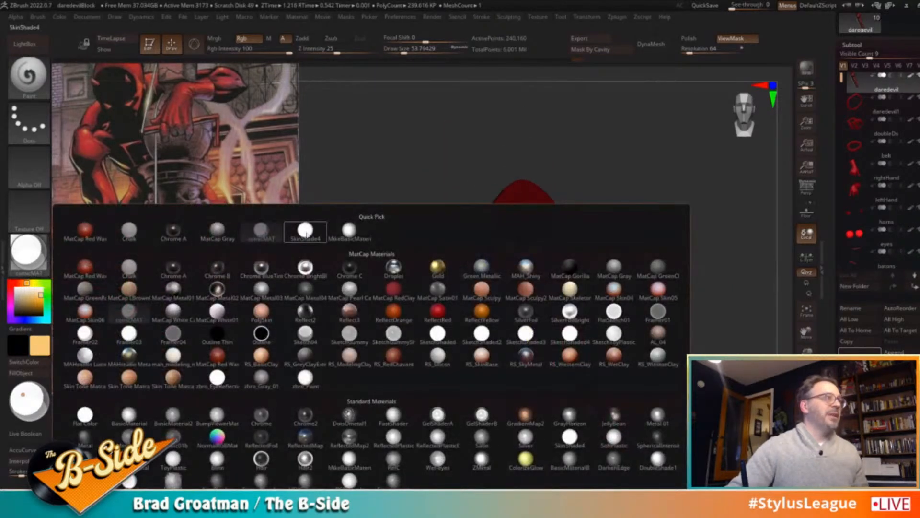
pyautogui.click(309, 237)
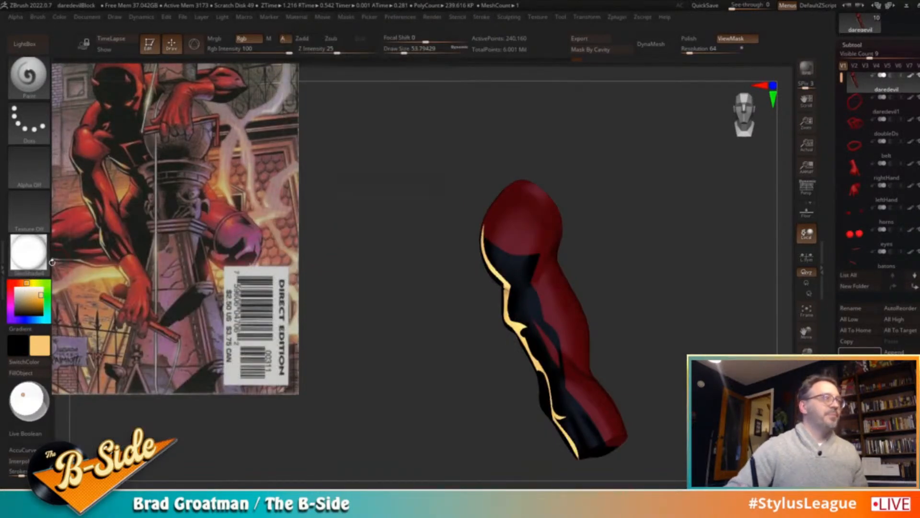
pyautogui.click(27, 249)
pyautogui.click(393, 354)
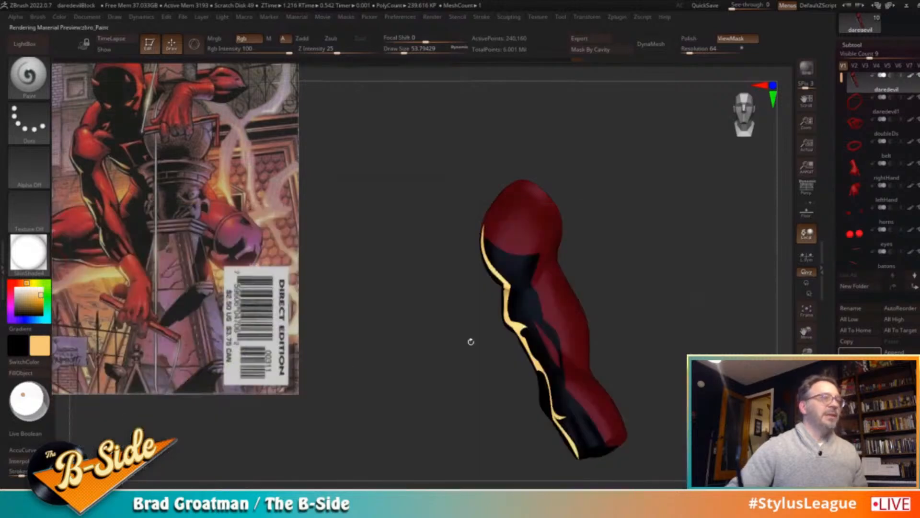
# Compare the arm with mask display off and on, and invert its mask so the red areas are unmasked
pyautogui.keyDown('alt'); pyautogui.moveTo(694, 273); pyautogui.dragTo(624, 263); pyautogui.keyUp('alt')
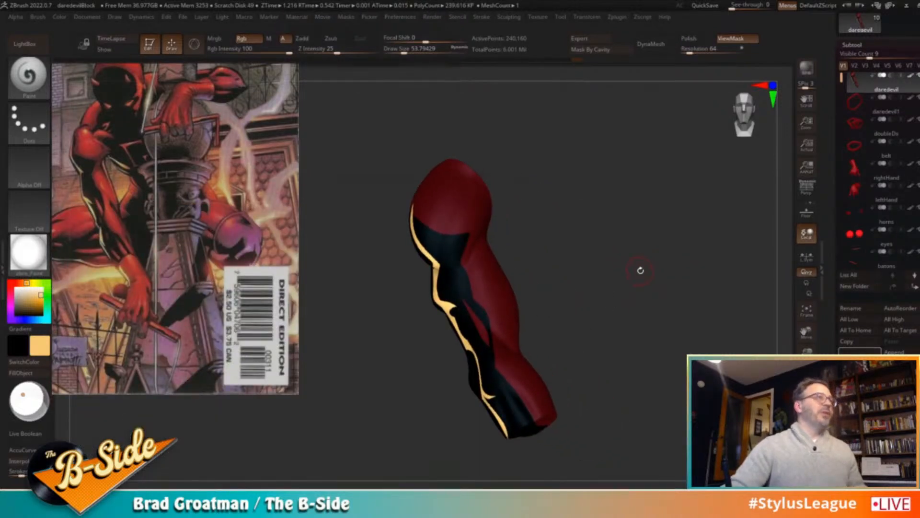
pyautogui.click(743, 39)
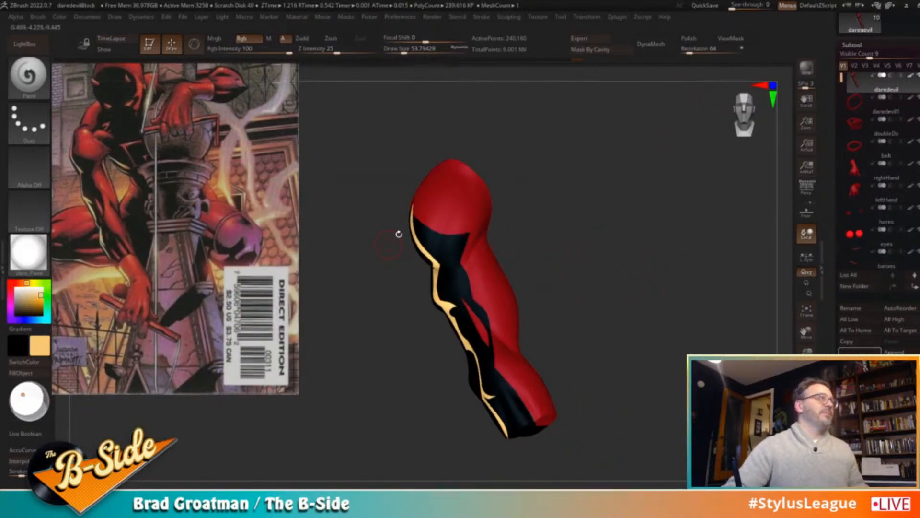
pyautogui.keyDown('alt'); pyautogui.moveTo(588, 207); pyautogui.dragTo(681, 252); pyautogui.keyUp('alt')
pyautogui.click(740, 39)
pyautogui.keyDown('alt'); pyautogui.moveTo(620, 189); pyautogui.dragTo(680, 202); pyautogui.keyUp('alt')
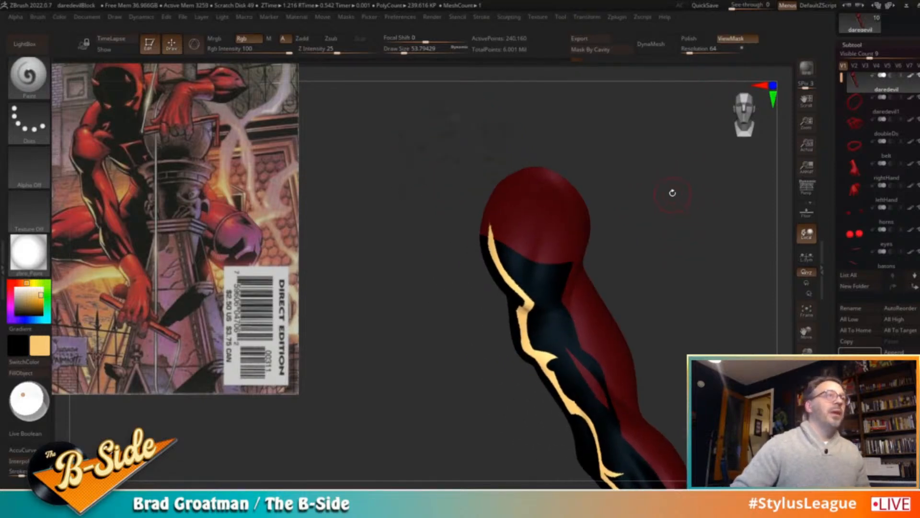
pyautogui.keyDown('ctrl'); pyautogui.click(680, 191); pyautogui.keyUp('ctrl')
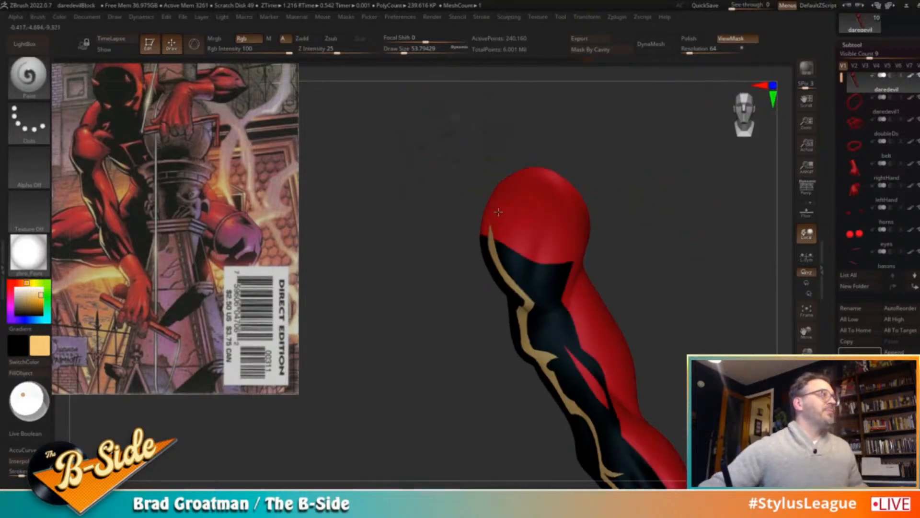
pyautogui.keyDown('alt'); pyautogui.moveTo(353, 163); pyautogui.dragTo(383, 239); pyautogui.keyUp('alt')
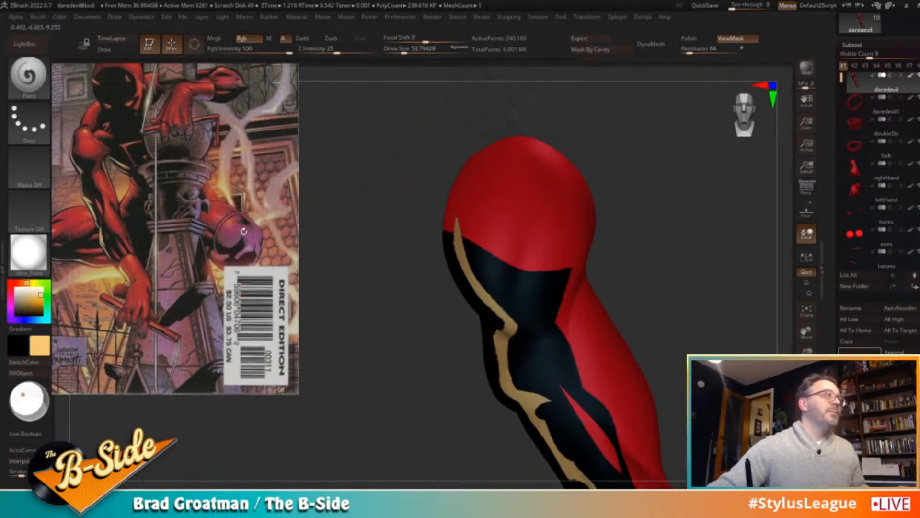
# Mask the shoulder around the tip of the gold highlight, paint a black point above the tip, and clear the mask
pyautogui.press('m')
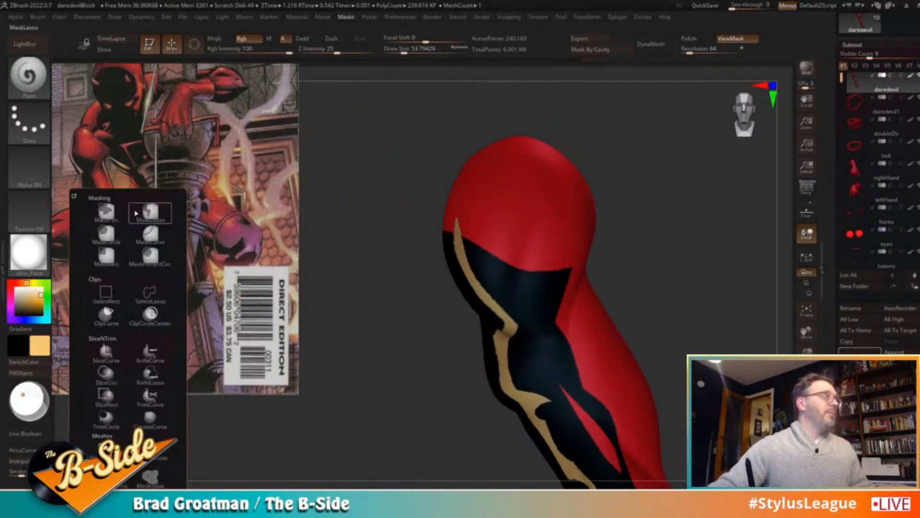
pyautogui.click(148, 242)
pyautogui.moveTo(453, 192); pyautogui.dragTo(470, 274)
pyautogui.moveTo(455, 218)
pyautogui.keyDown('ctrl'); pyautogui.mouseDown()
pyautogui.moveTo(459, 158)
pyautogui.moveTo(492, 158)
pyautogui.mouseUp(); pyautogui.keyUp('ctrl')
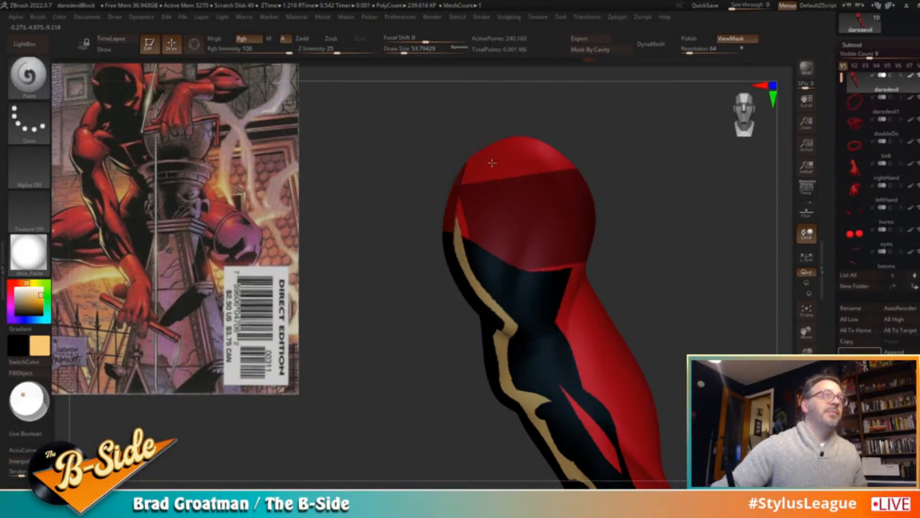
pyautogui.press('v')
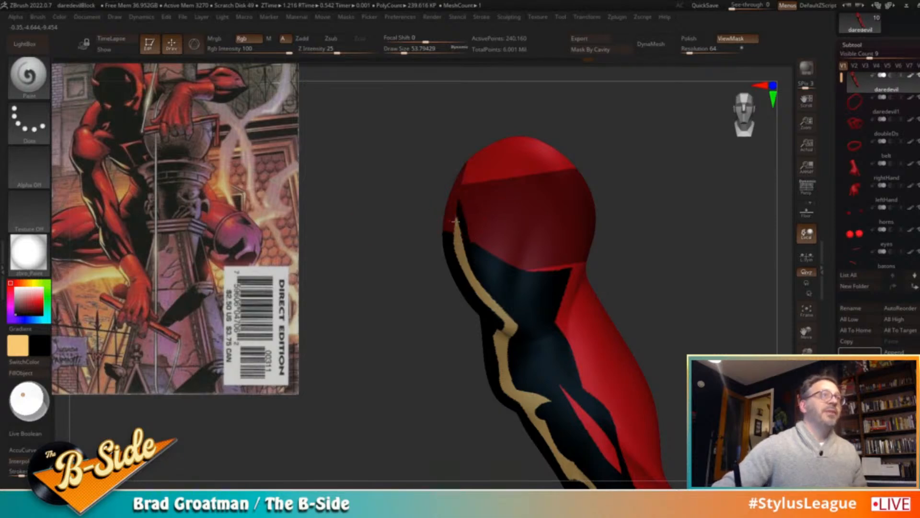
pyautogui.moveTo(663, 216)
pyautogui.keyDown('shift'); pyautogui.mouseDown()
pyautogui.moveTo(675, 206)
pyautogui.moveTo(699, 214)
pyautogui.moveTo(701, 242)
pyautogui.moveTo(676, 278)
pyautogui.moveTo(648, 261)
pyautogui.moveTo(658, 267)
pyautogui.mouseUp(); pyautogui.keyUp('shift')
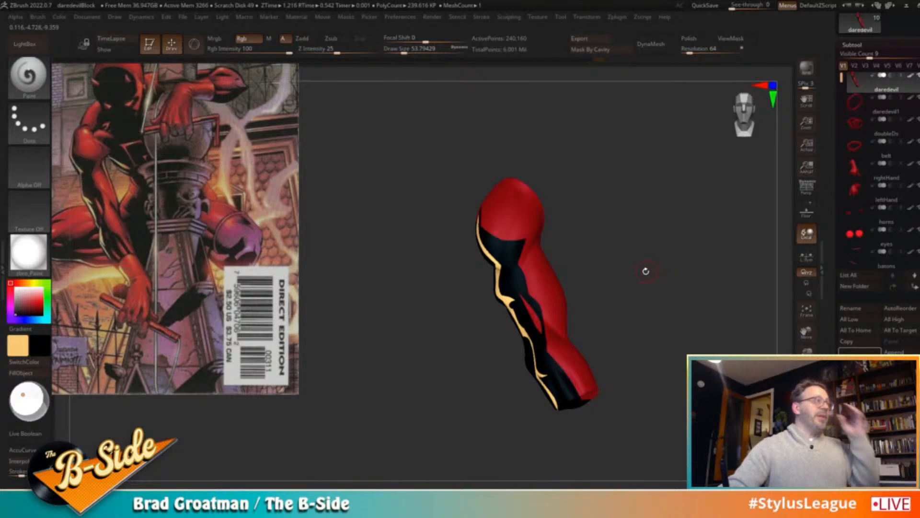
# Swap the paint colors, sample the shoulder's red as the active color, and increase the brush Draw Size to about 87
pyautogui.moveTo(652, 218)
pyautogui.keyDown('alt'); pyautogui.mouseDown()
pyautogui.moveTo(698, 239)
pyautogui.moveTo(658, 234)
pyautogui.mouseUp(); pyautogui.keyUp('alt')
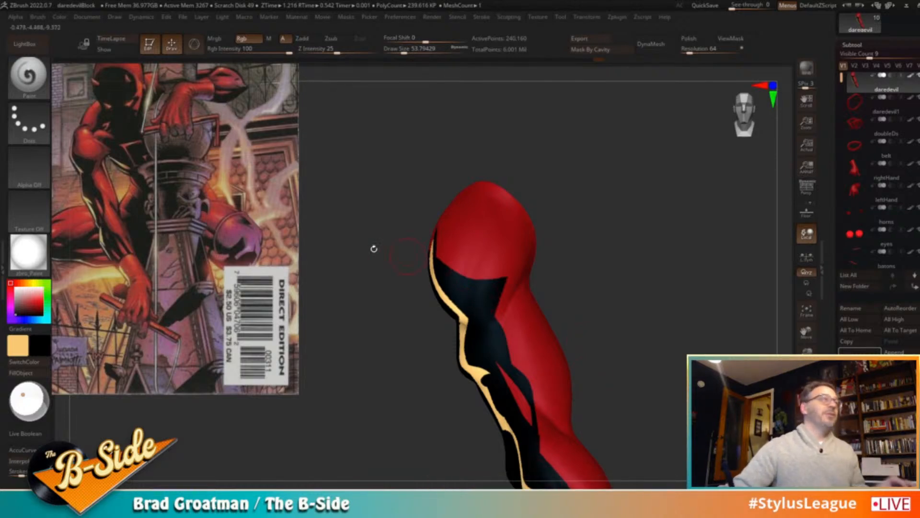
pyautogui.press('v')
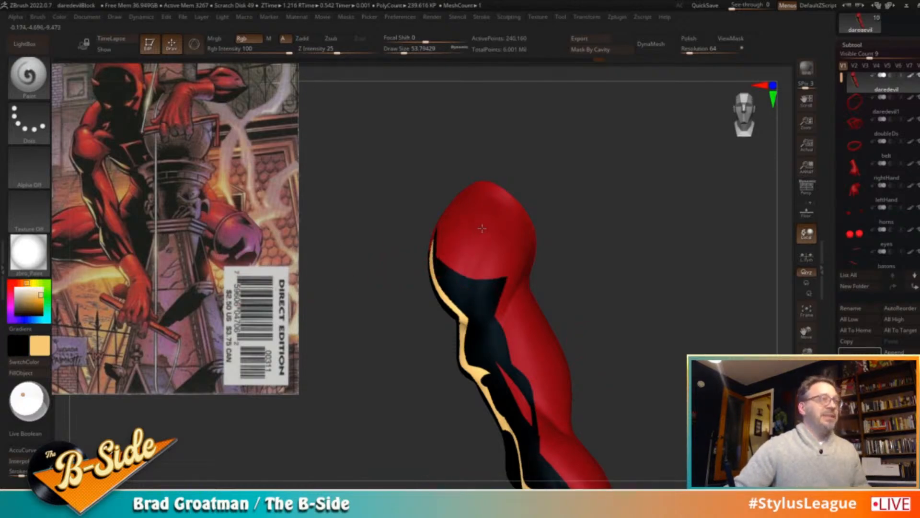
pyautogui.press('c')
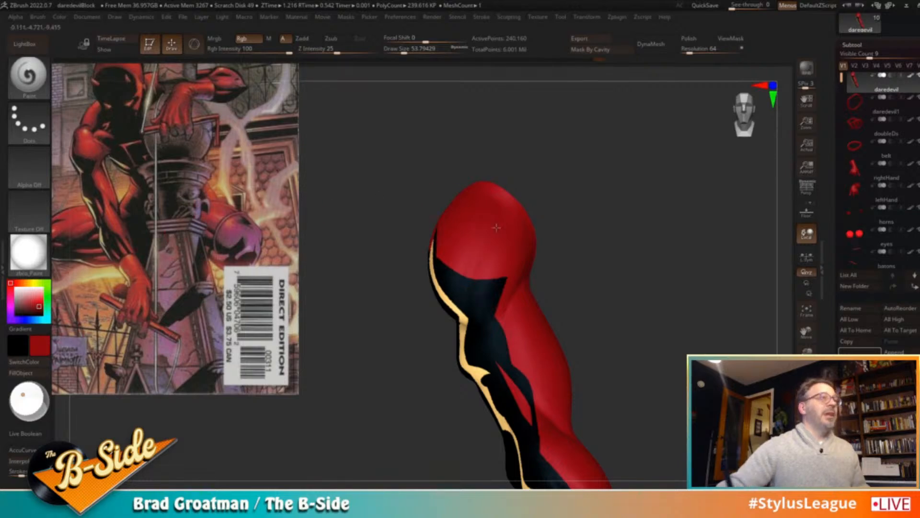
pyautogui.press('s')
pyautogui.moveTo(486, 236); pyautogui.dragTo(491, 237)
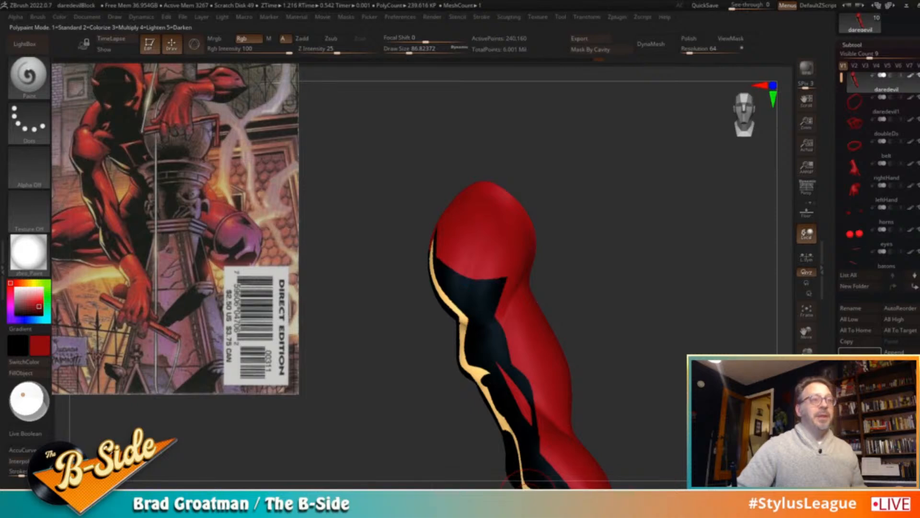
# Try darkening the shoulder with red paint strokes and undo them
pyautogui.moveTo(479, 218); pyautogui.dragTo(502, 207)
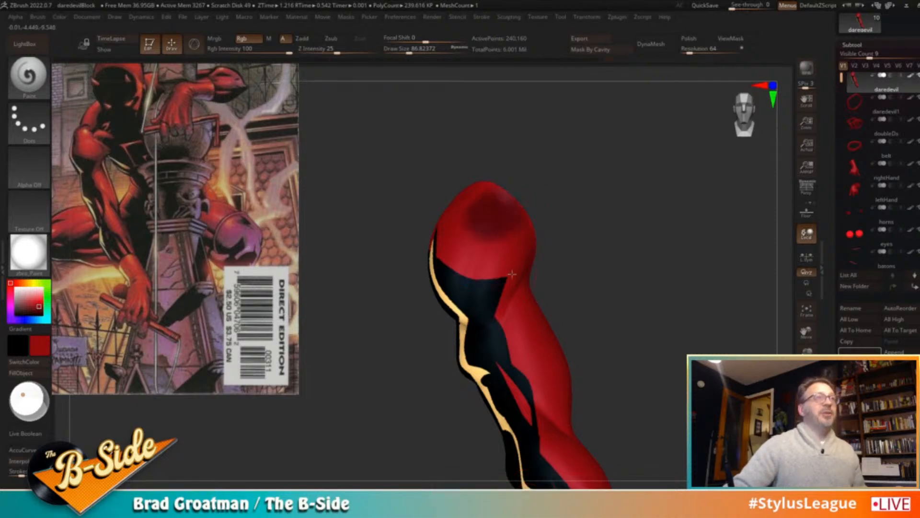
pyautogui.hotkey('ctrl', 'z')
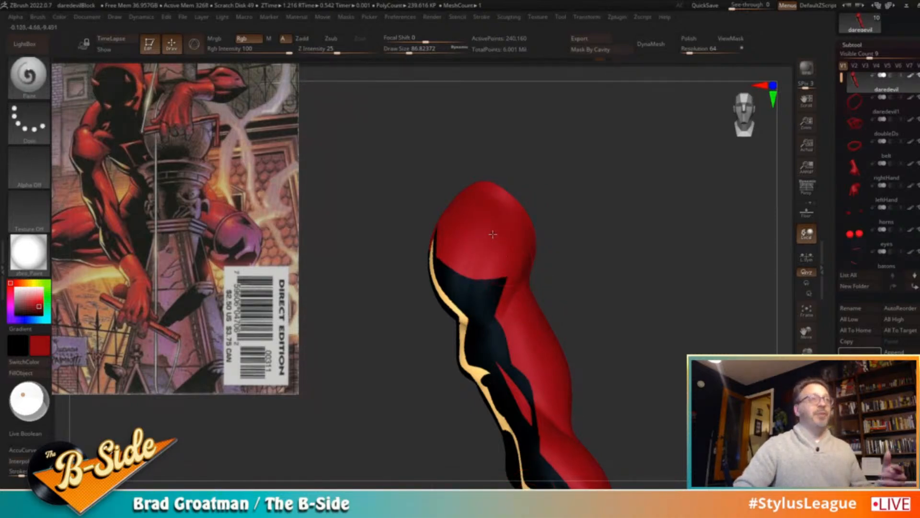
pyautogui.moveTo(617, 216); pyautogui.dragTo(631, 229)
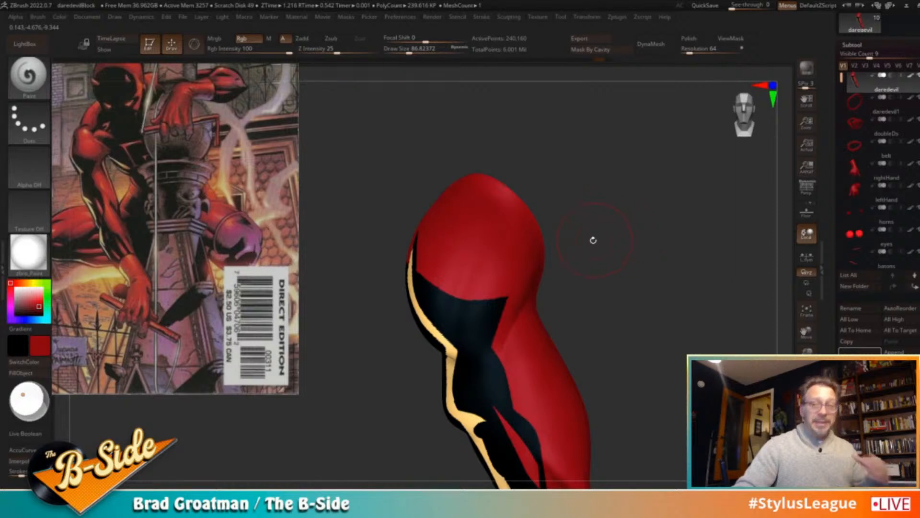
pyautogui.moveTo(486, 234)
pyautogui.mouseDown()
pyautogui.moveTo(475, 259)
pyautogui.moveTo(479, 298)
pyautogui.mouseUp()
pyautogui.hotkey('ctrl', 'z')
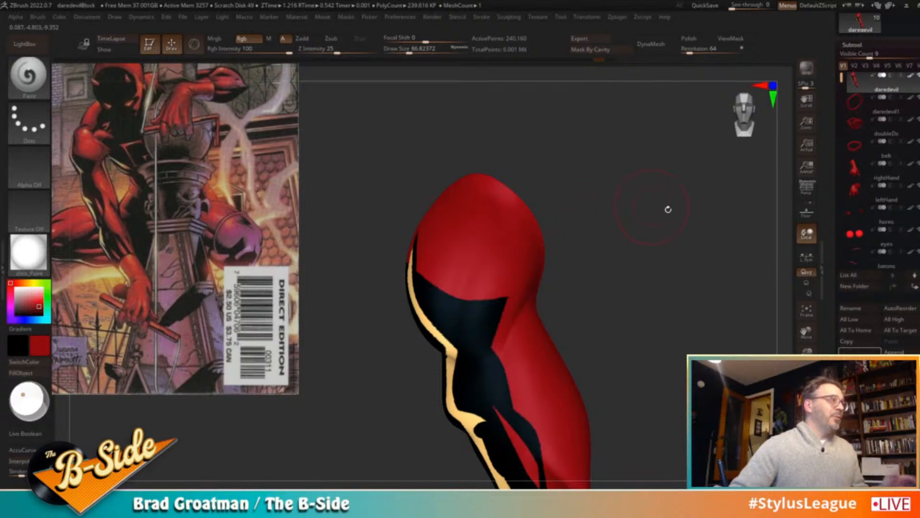
# Mask everything on the arm except the red by sampling the shoulder's red in Adjust Colors
pyautogui.scroll(-6, 827, 278)
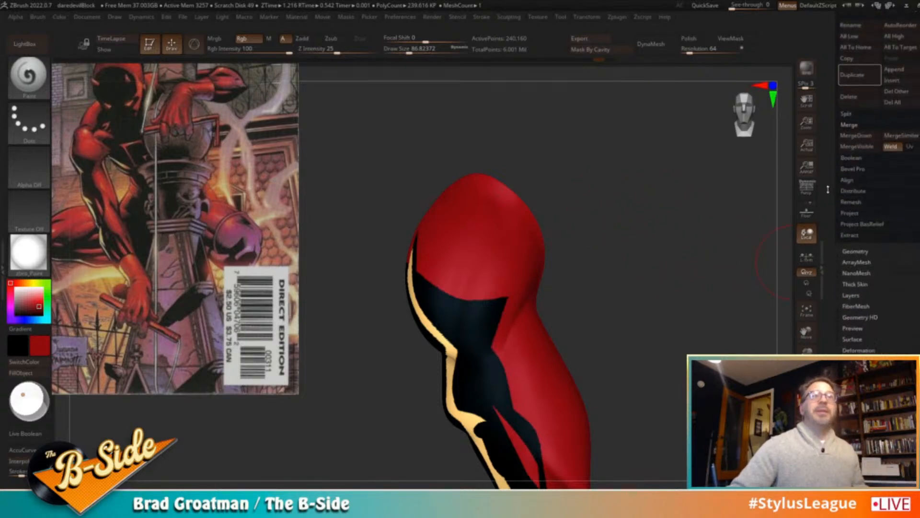
pyautogui.click(855, 408)
pyautogui.click(849, 236)
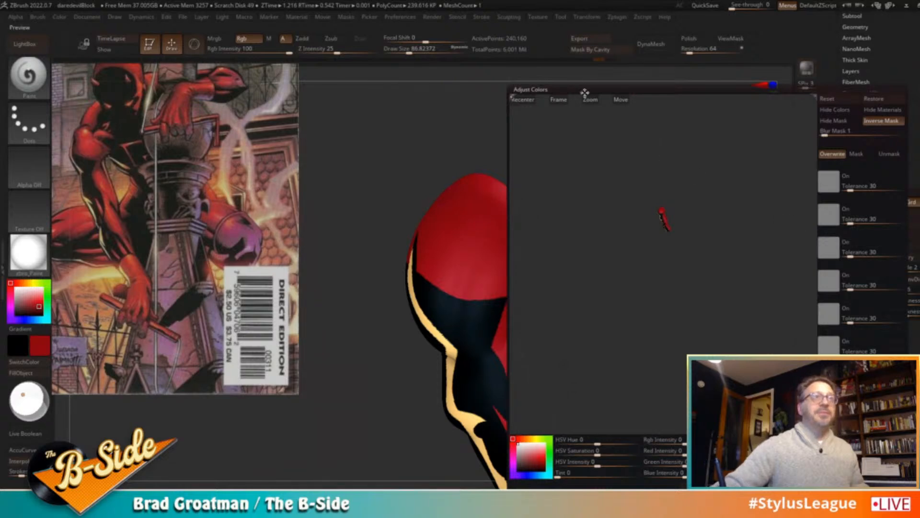
pyautogui.click(563, 99)
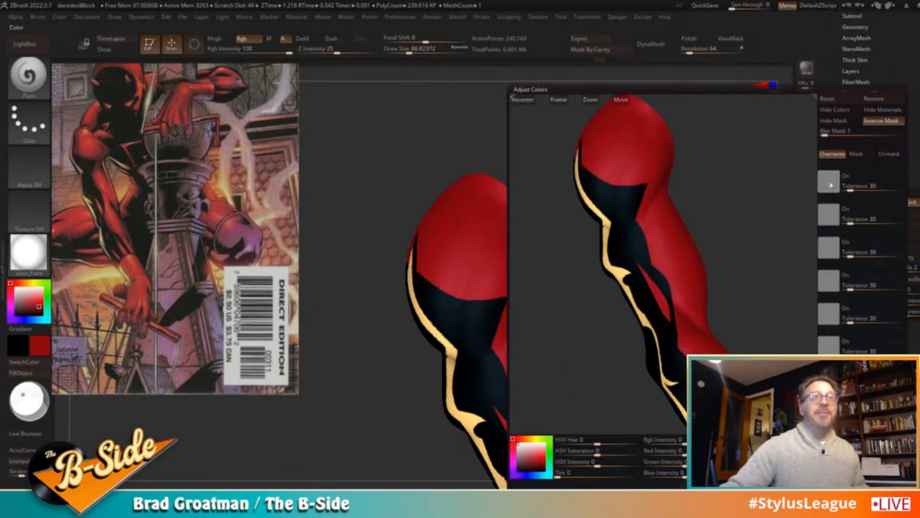
pyautogui.click(651, 156)
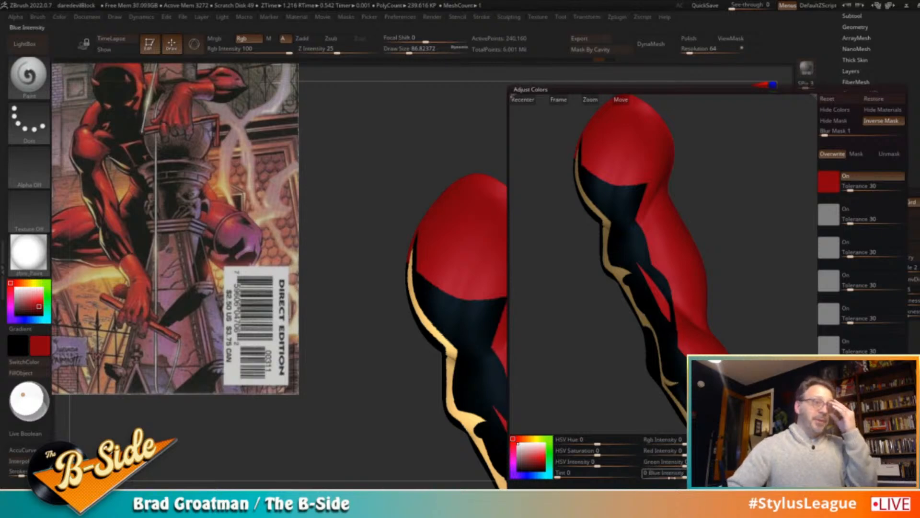
pyautogui.click(683, 485)
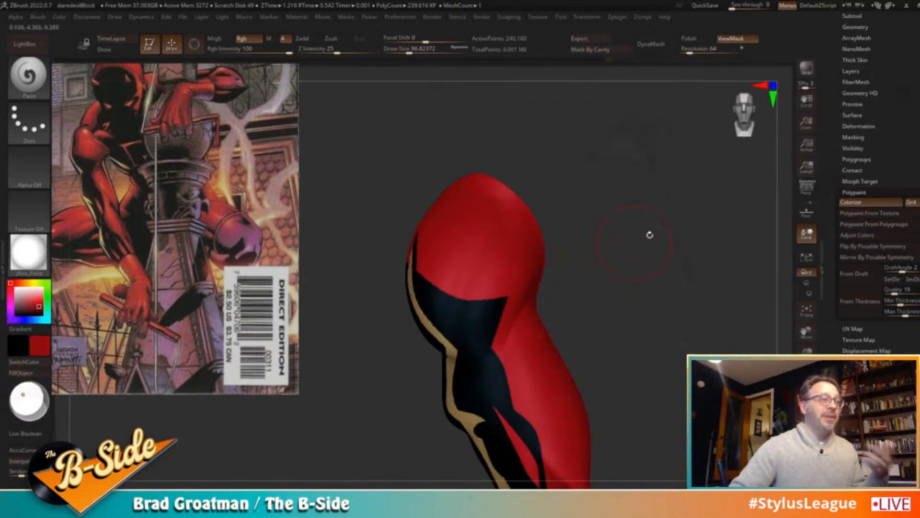
# Hide the arm subtool's polypaint to examine the mask beneath it, and show the paint again
pyautogui.moveTo(834, 24); pyautogui.dragTo(840, 211)
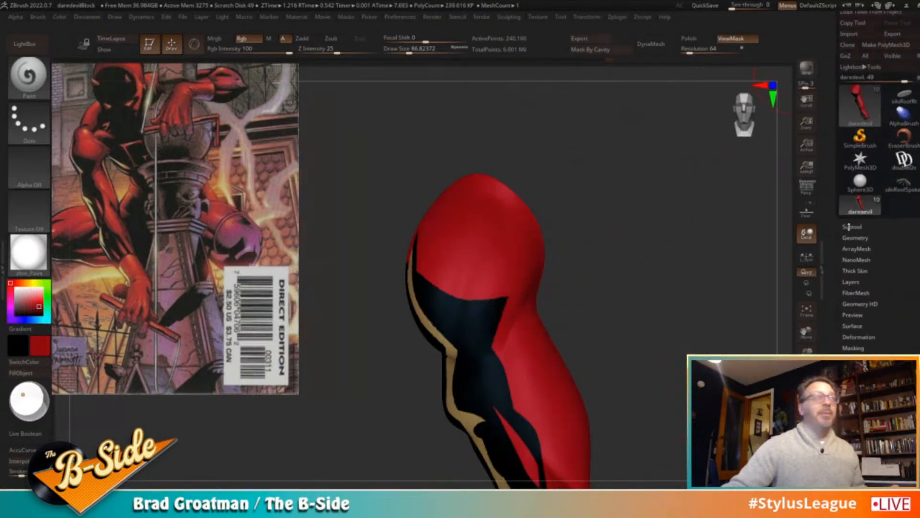
pyautogui.click(848, 226)
pyautogui.click(910, 77)
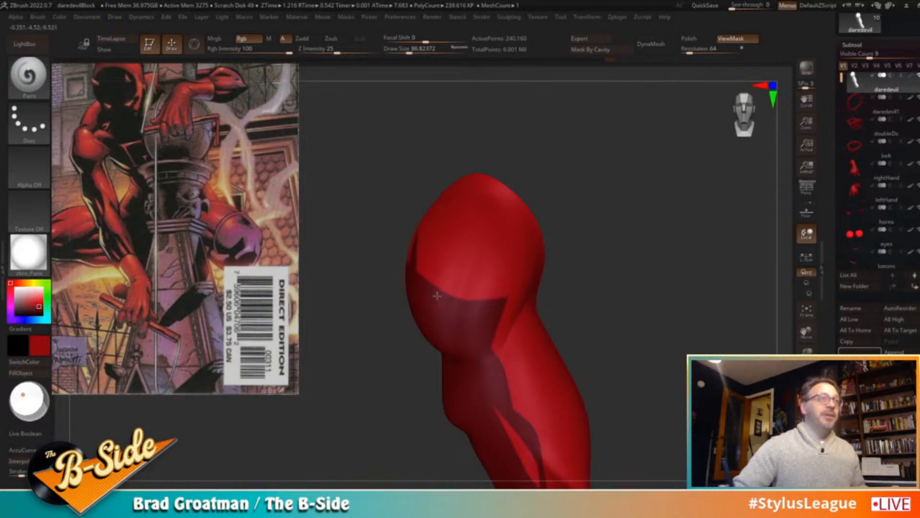
pyautogui.click(874, 101)
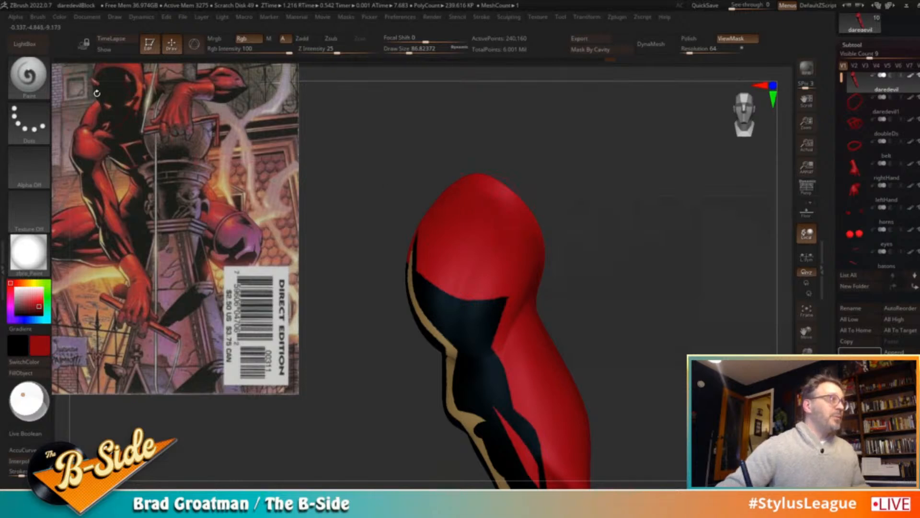
pyautogui.click(28, 74)
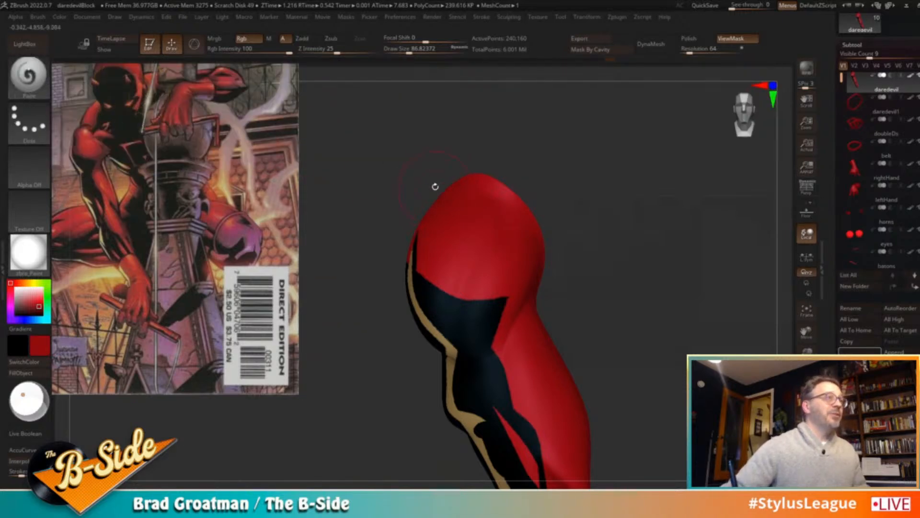
# Mask an oval area on the front of the shoulder and another on the red upper arm below it
pyautogui.moveTo(486, 234)
pyautogui.keyDown('ctrl'); pyautogui.mouseDown()
pyautogui.moveTo(536, 274)
pyautogui.moveTo(535, 288)
pyautogui.mouseUp(); pyautogui.keyUp('ctrl')
pyautogui.moveTo(589, 353); pyautogui.dragTo(593, 269)
pyautogui.keyDown('ctrl'); pyautogui.moveTo(551, 339); pyautogui.dragTo(501, 406); pyautogui.keyUp('ctrl')
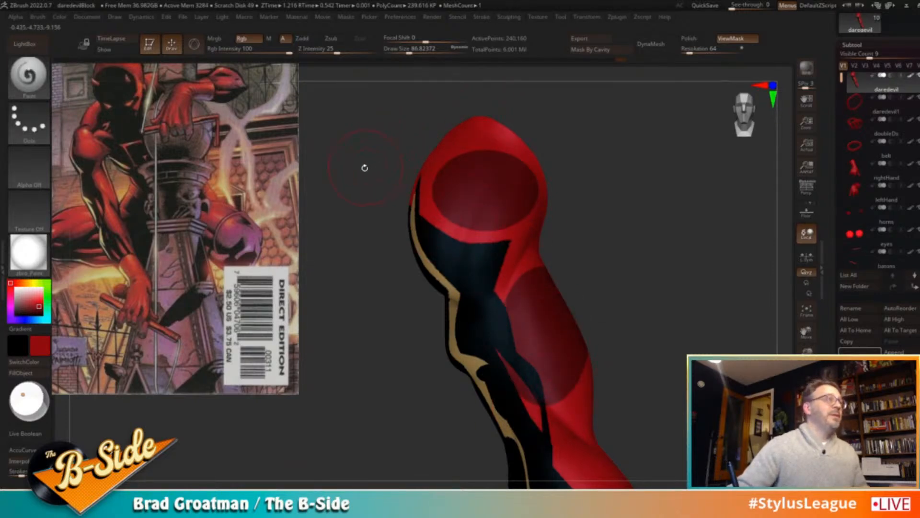
pyautogui.moveTo(369, 107); pyautogui.dragTo(358, 127)
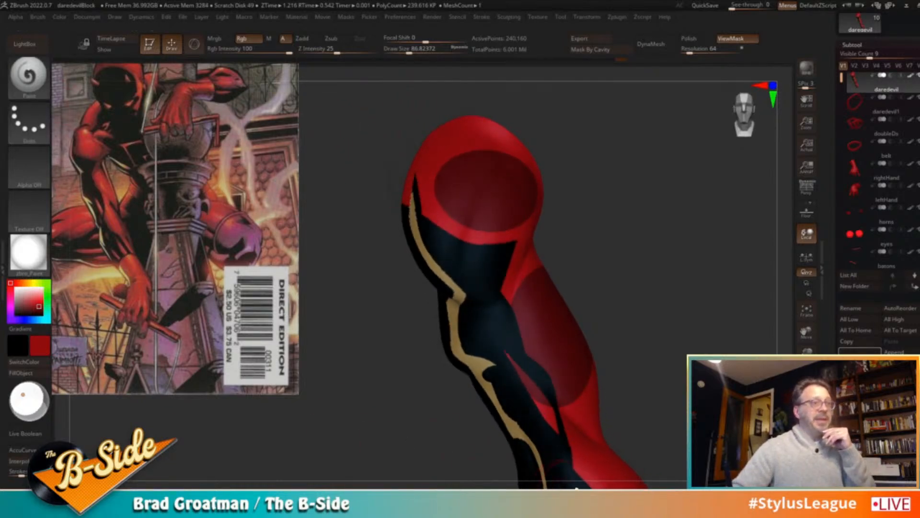
pyautogui.moveTo(667, 240); pyautogui.dragTo(657, 232)
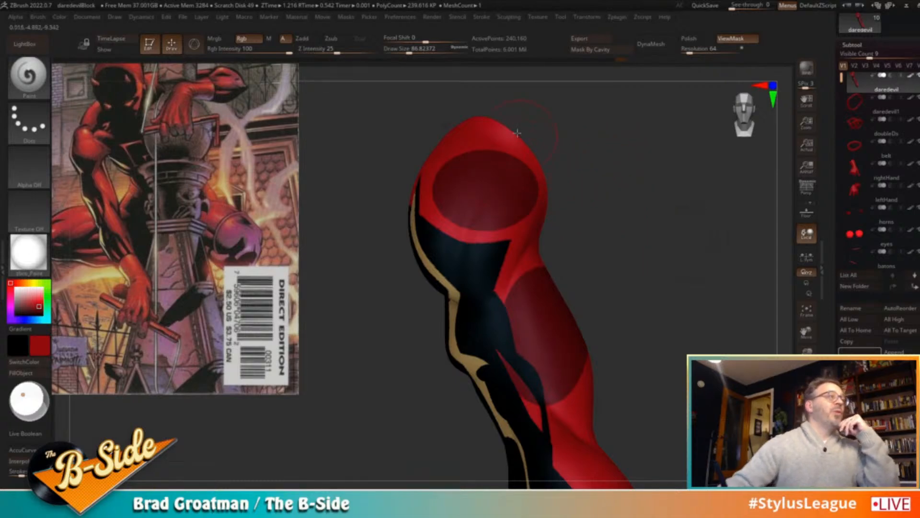
pyautogui.moveTo(560, 137); pyautogui.dragTo(568, 128)
# Switch the masking brush to MaskLasso and extend the shoulder mask along its upper edge
pyautogui.keyDown('ctrl'); pyautogui.click(42, 88); pyautogui.keyUp('ctrl')
pyautogui.keyDown('ctrl'); pyautogui.click(167, 86); pyautogui.keyUp('ctrl')
pyautogui.press('ctrl')
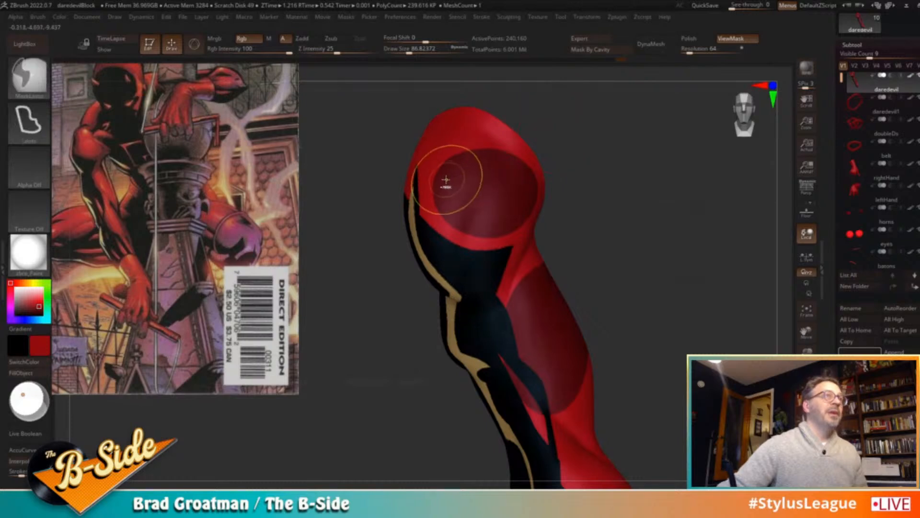
pyautogui.moveTo(445, 146)
pyautogui.keyDown('ctrl'); pyautogui.mouseDown()
pyautogui.moveTo(467, 137)
pyautogui.moveTo(522, 155)
pyautogui.moveTo(520, 188)
pyautogui.mouseUp(); pyautogui.keyUp('ctrl')
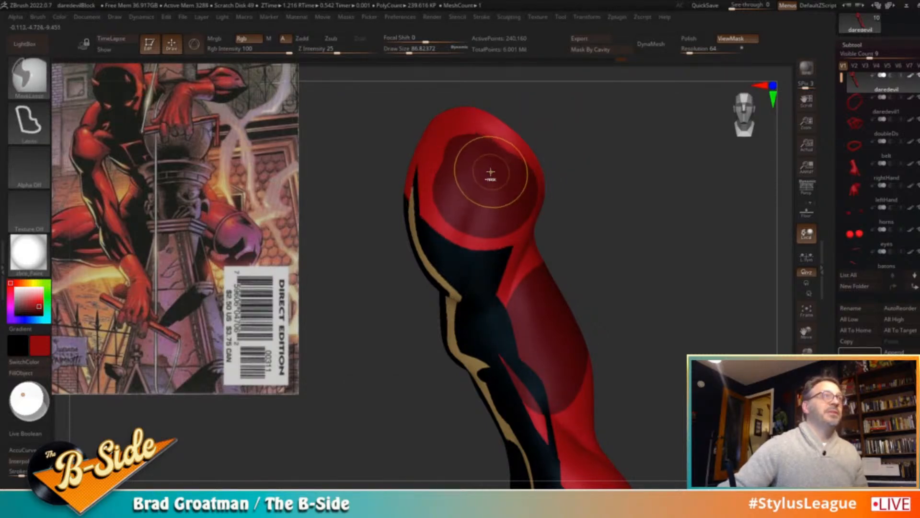
pyautogui.moveTo(437, 145)
pyautogui.keyDown('ctrl'); pyautogui.mouseDown()
pyautogui.moveTo(436, 174)
pyautogui.moveTo(497, 192)
pyautogui.moveTo(481, 169)
pyautogui.mouseUp(); pyautogui.keyUp('ctrl')
pyautogui.moveTo(560, 153); pyautogui.dragTo(593, 141)
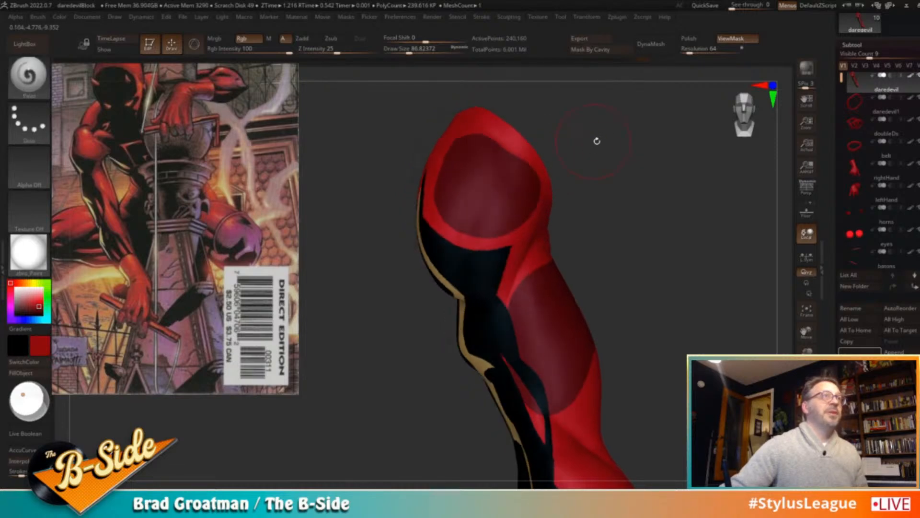
# Open the Paint brush's Alpha and Texture settings to examine the Polypaint Mode options
pyautogui.click(38, 18)
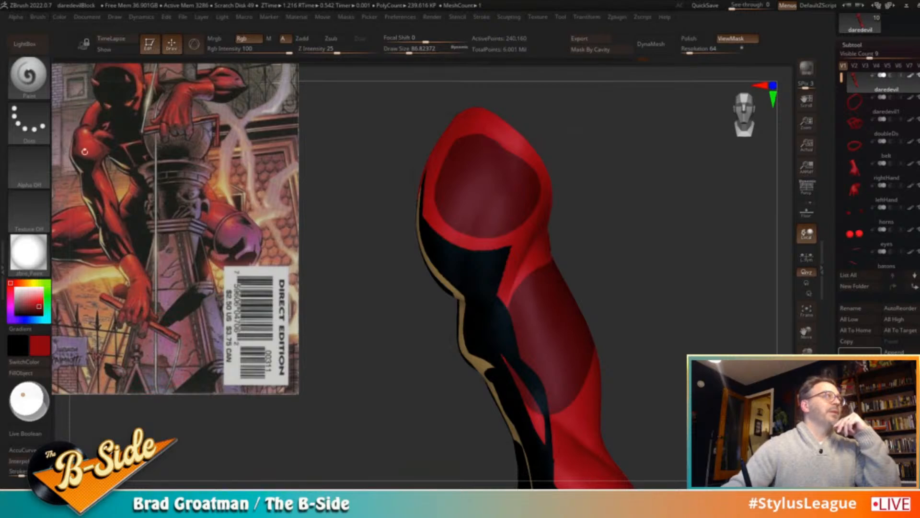
pyautogui.click(38, 17)
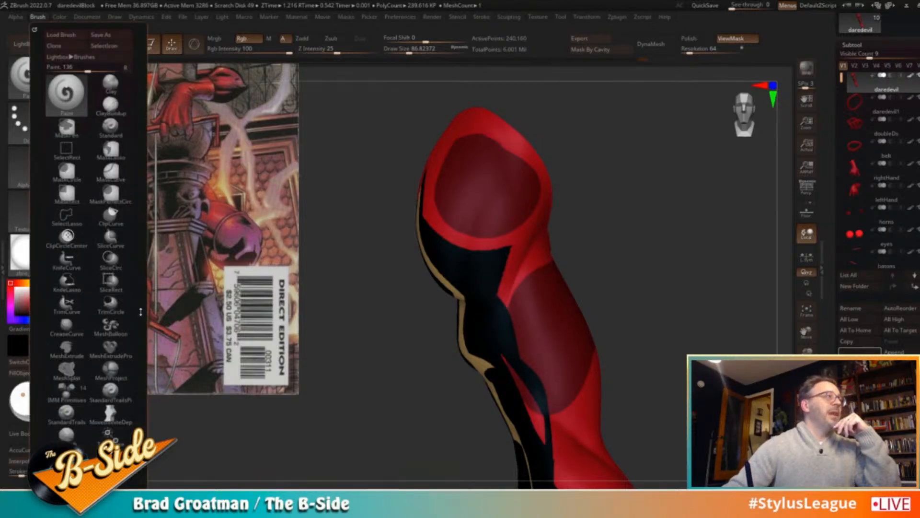
pyautogui.scroll(-8, 135, 191)
pyautogui.scroll(-5, 129, 191)
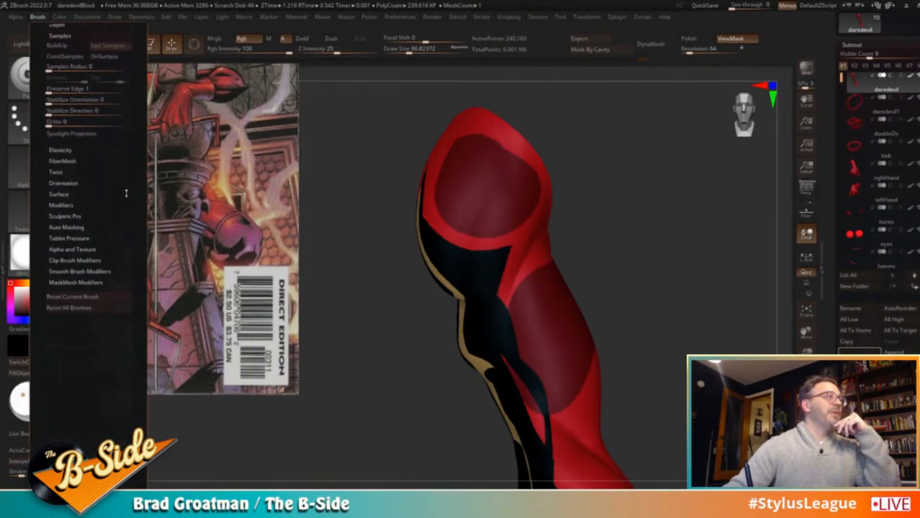
pyautogui.click(79, 249)
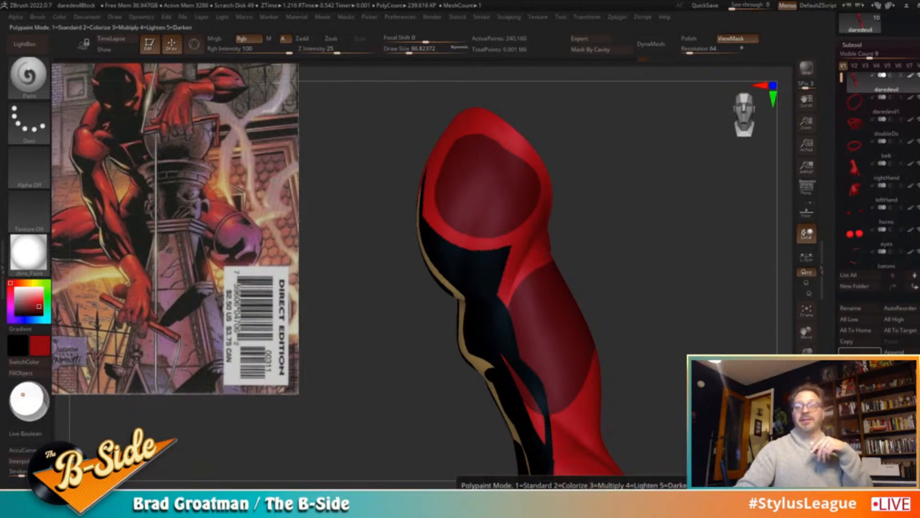
# Try darkening the red around the masked shoulder at a Draw Size of about 217, and undo the darkening
pyautogui.press('s')
pyautogui.moveTo(515, 205); pyautogui.dragTo(519, 205)
pyautogui.press('s')
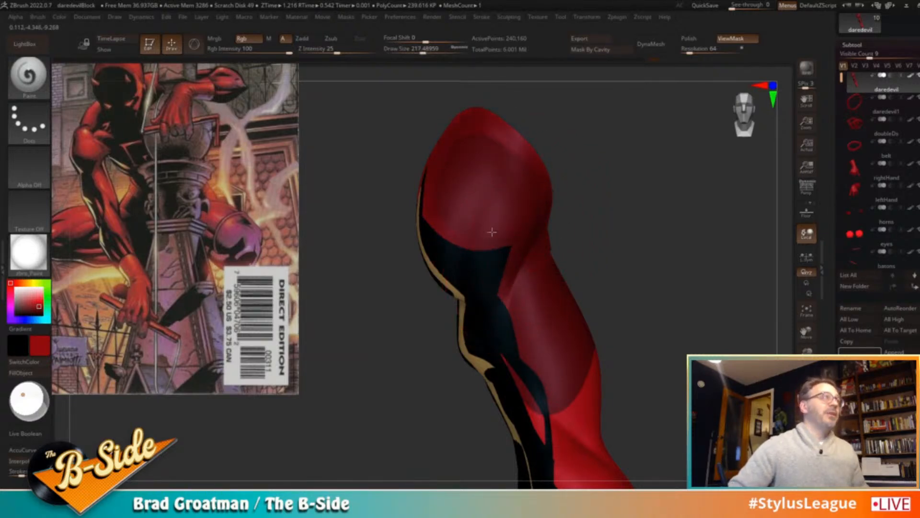
pyautogui.keyDown('ctrl'); pyautogui.click(513, 188); pyautogui.keyUp('ctrl')
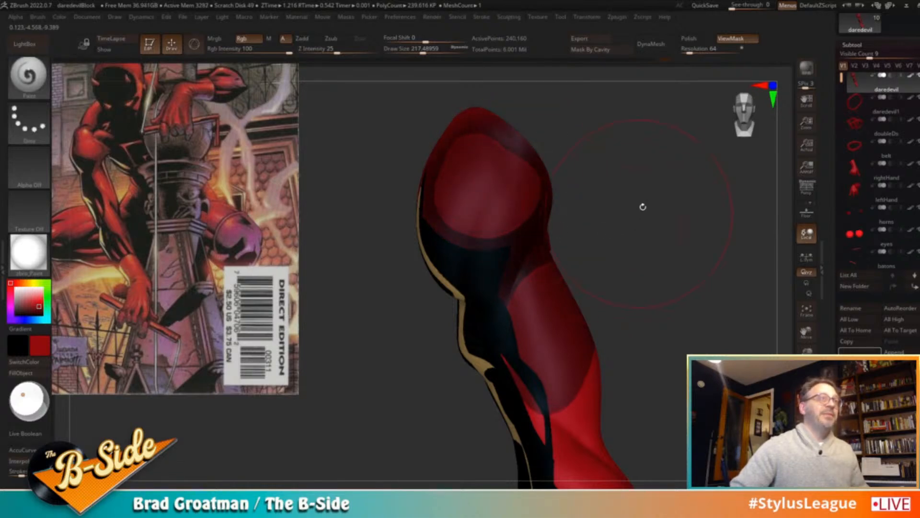
pyautogui.hotkey('ctrl', 'h')
pyautogui.keyDown('alt'); pyautogui.moveTo(659, 240); pyautogui.dragTo(657, 235); pyautogui.keyUp('alt')
pyautogui.hotkey('ctrl', 'h')
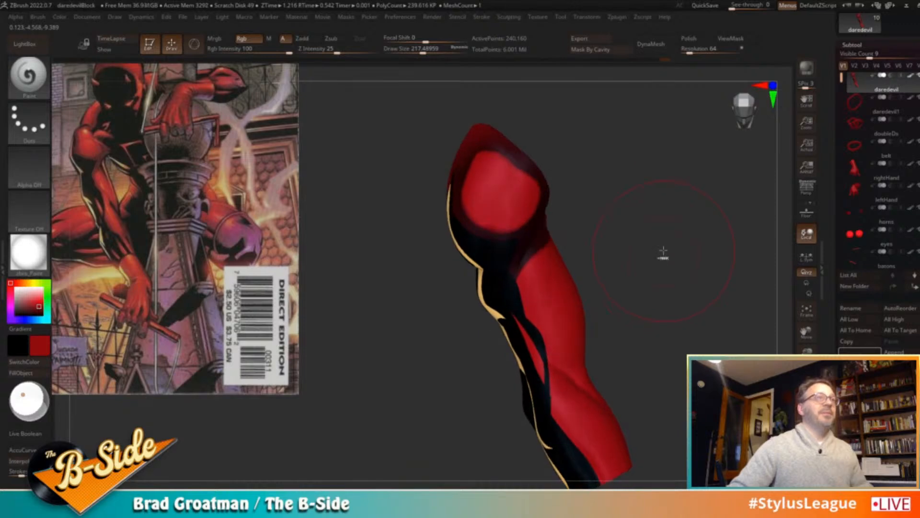
pyautogui.hotkey('ctrl', 'z')
# Increase Draw Size to about 468, softly darken the red around the masked shoulder and hide the mask display
pyautogui.moveTo(653, 238); pyautogui.dragTo(663, 209)
pyautogui.press('s')
pyautogui.moveTo(551, 220); pyautogui.dragTo(568, 220)
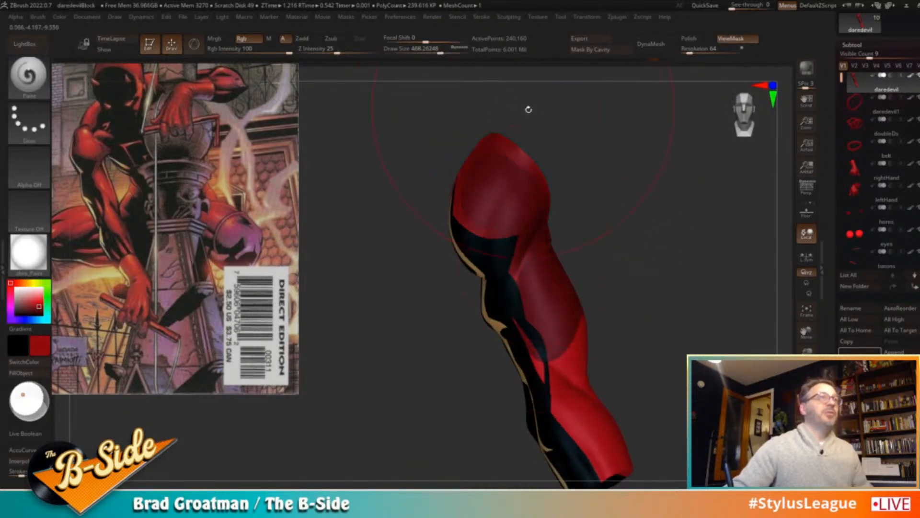
pyautogui.hotkey('ctrl', 'h')
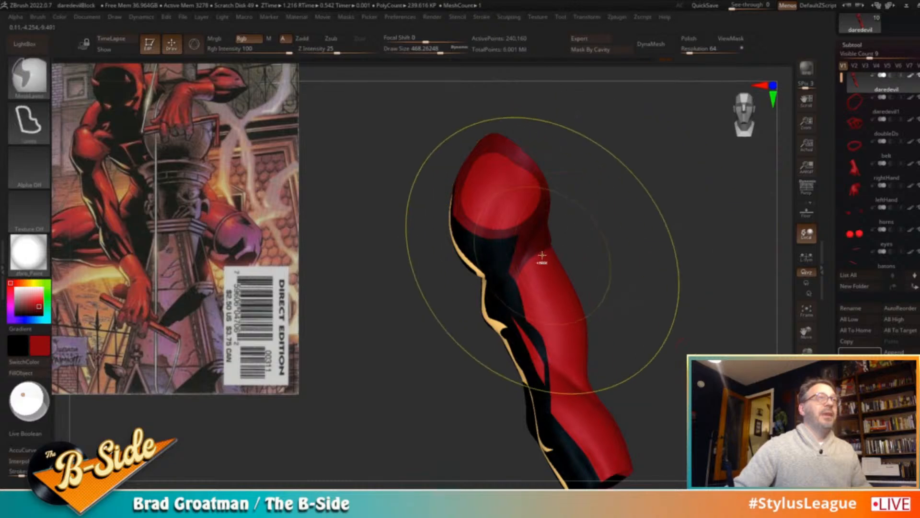
# At the lower subdivision level, smooth the shoulder's dark-to-red paint edges, reducing Draw Size to about 187 and 104
pyautogui.press('s')
pyautogui.moveTo(531, 223); pyautogui.dragTo(514, 224)
pyautogui.press('shift')
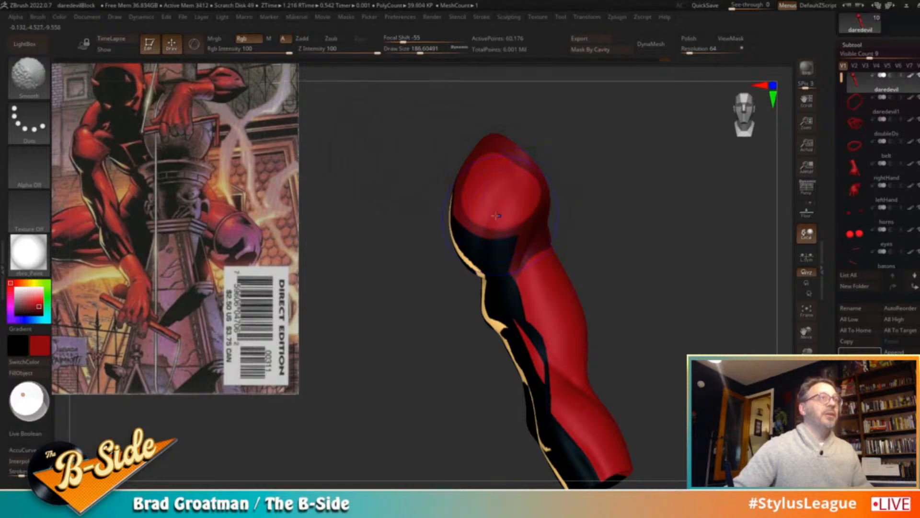
pyautogui.press('ctrl')
pyautogui.press('s')
pyautogui.moveTo(520, 216); pyautogui.dragTo(510, 216)
pyautogui.moveTo(566, 219)
pyautogui.keyDown('ctrl'); pyautogui.mouseDown()
pyautogui.moveTo(376, 230)
pyautogui.moveTo(480, 326)
pyautogui.mouseUp(); pyautogui.keyUp('ctrl')
pyautogui.press('shift')
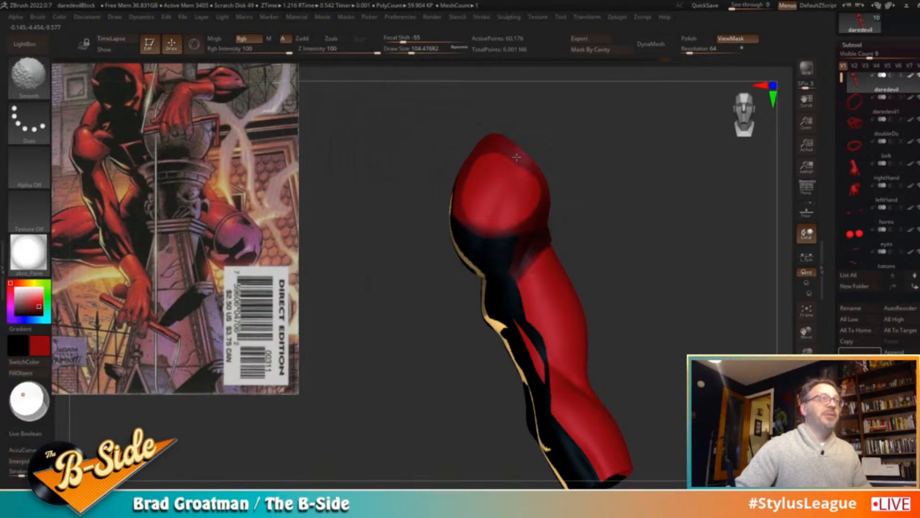
# Isolate the upper arm area just below the shoulder with an inverted lasso mask, smooth its paint and clear the mask
pyautogui.keyDown('alt'); pyautogui.moveTo(611, 218); pyautogui.dragTo(626, 237); pyautogui.keyUp('alt')
pyautogui.moveTo(525, 278)
pyautogui.keyDown('ctrl'); pyautogui.mouseDown()
pyautogui.moveTo(525, 301)
pyautogui.moveTo(620, 288)
pyautogui.moveTo(610, 240)
pyautogui.moveTo(580, 240)
pyautogui.moveTo(609, 247)
pyautogui.mouseUp(); pyautogui.keyUp('ctrl')
pyautogui.keyDown('ctrl'); pyautogui.moveTo(525, 301); pyautogui.dragTo(532, 287); pyautogui.keyUp('ctrl')
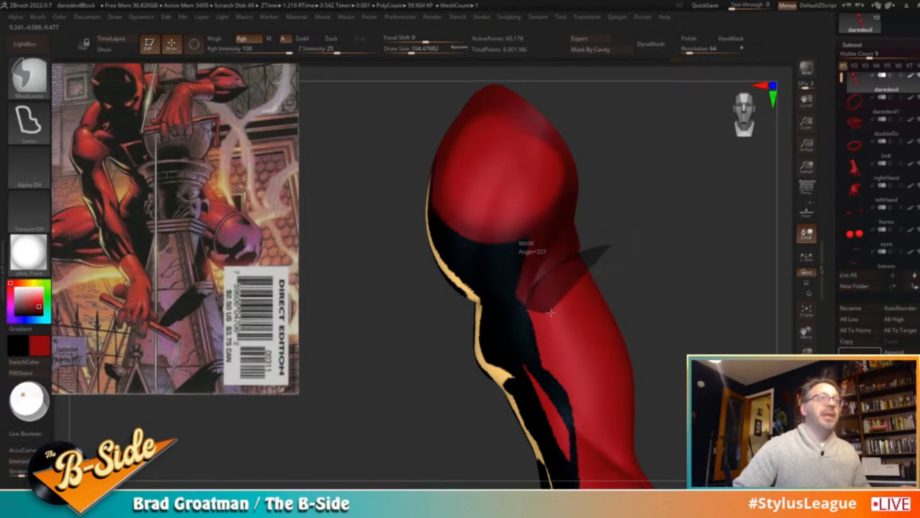
pyautogui.keyDown('ctrl'); pyautogui.click(658, 261); pyautogui.keyUp('ctrl')
pyautogui.press('shift')
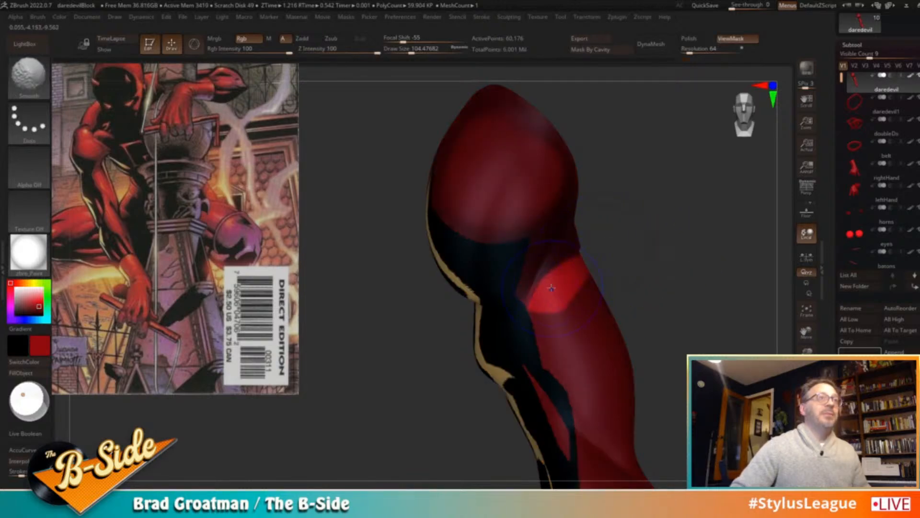
pyautogui.keyDown('ctrl'); pyautogui.moveTo(685, 209); pyautogui.dragTo(703, 254); pyautogui.keyUp('ctrl')
# Return the arm to the higher subdivision level and smooth the shoulder's paint edges at a Draw Size of about 65
pyautogui.press('d')
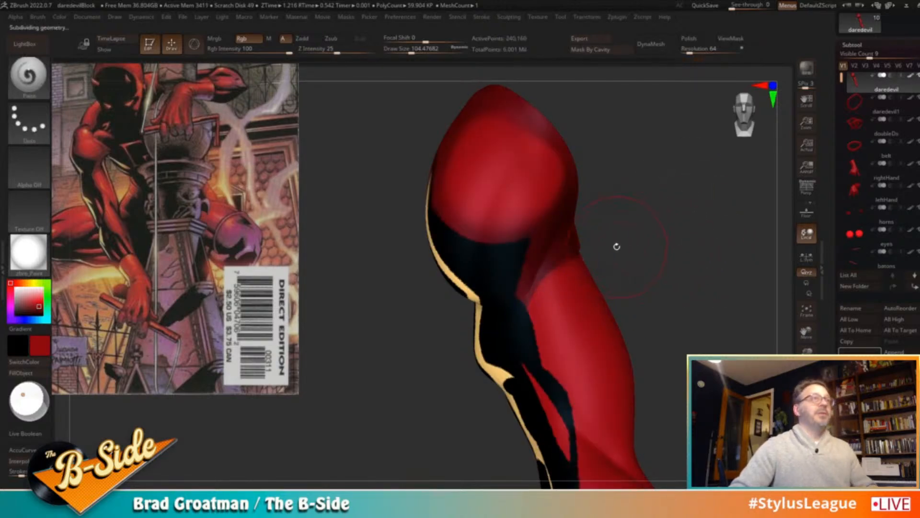
pyautogui.press('s')
pyautogui.click(518, 214)
pyautogui.press('shift')
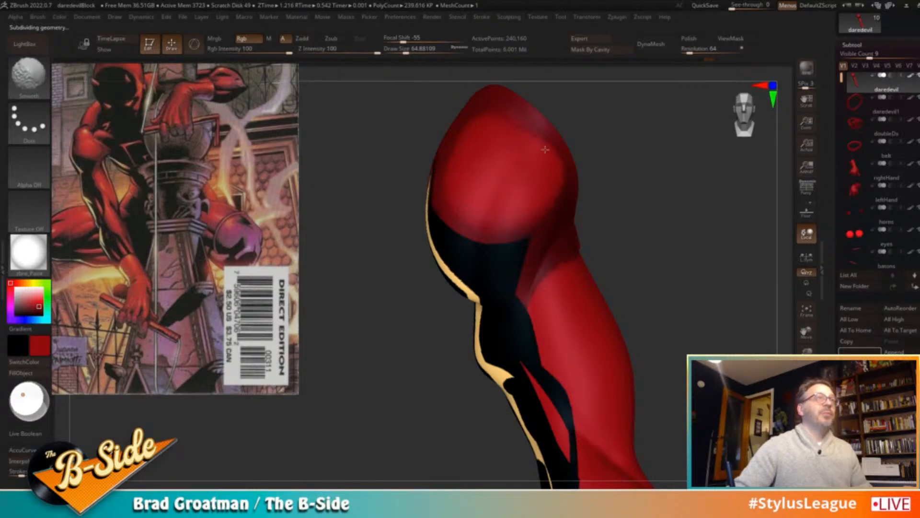
# Set the active paint color to a light orange-red and Draw Size to about 97
pyautogui.moveTo(629, 250)
pyautogui.keyDown('alt'); pyautogui.mouseDown()
pyautogui.moveTo(634, 238)
pyautogui.moveTo(680, 226)
pyautogui.moveTo(692, 254)
pyautogui.moveTo(655, 223)
pyautogui.moveTo(668, 258)
pyautogui.moveTo(649, 273)
pyautogui.mouseUp(); pyautogui.keyUp('alt')
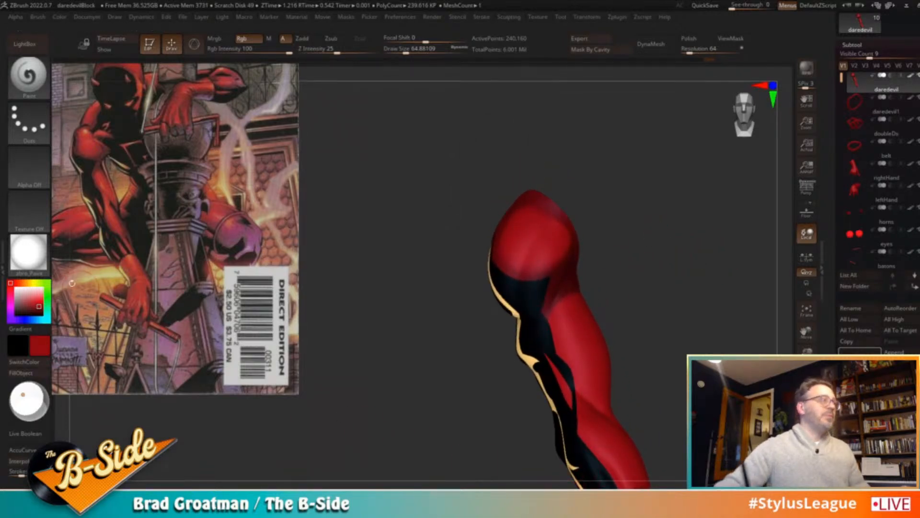
pyautogui.moveTo(39, 305); pyautogui.dragTo(36, 298)
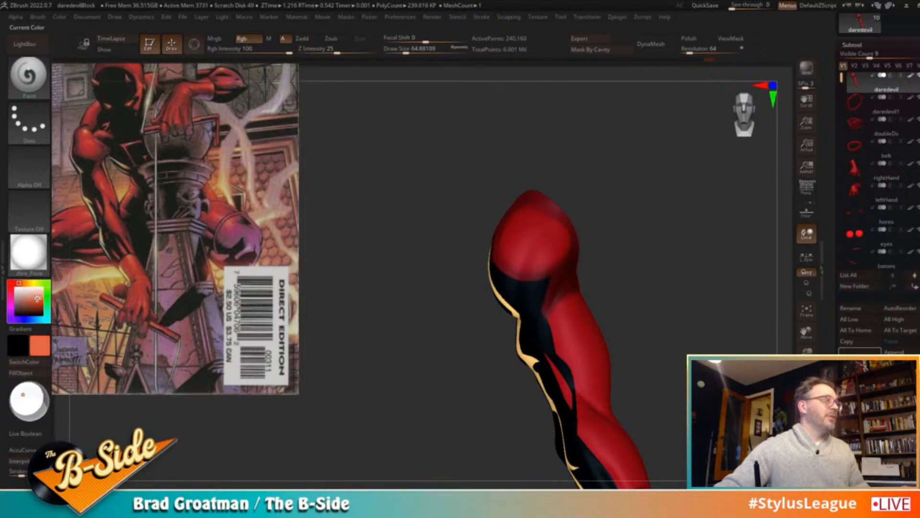
pyautogui.press('s')
pyautogui.click(489, 228)
# Give the Paint brush Alpha 01, an Rgb Intensity of 50 and a Draw Size of about 202
pyautogui.click(29, 166)
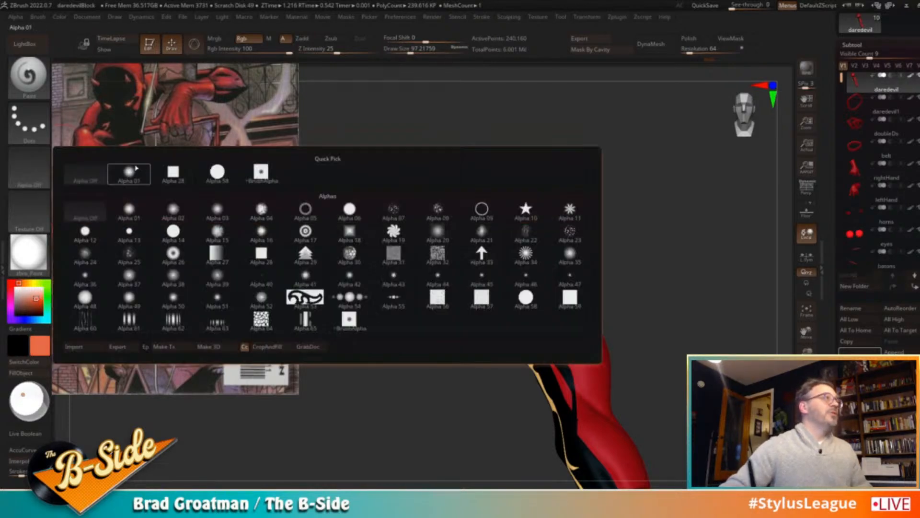
pyautogui.click(129, 173)
pyautogui.write('50')
pyautogui.press('Return')
pyautogui.press('s')
pyautogui.click(511, 236)
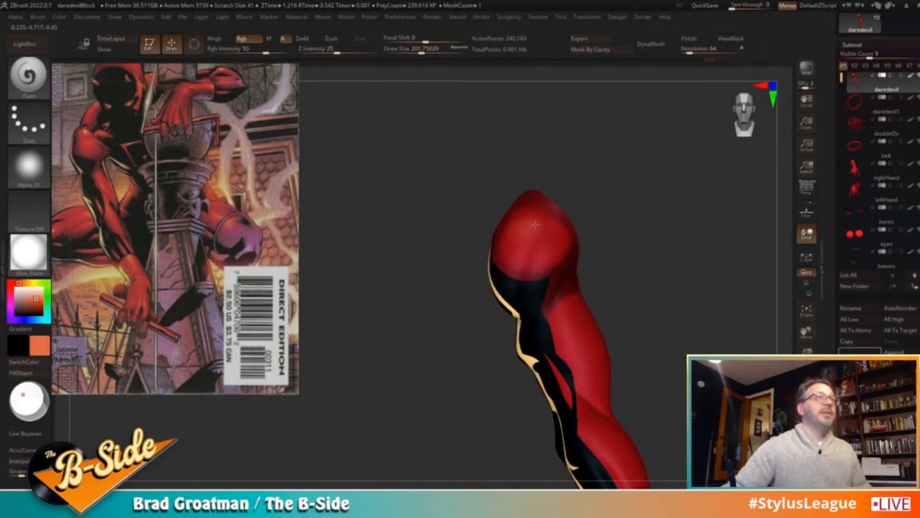
# Paint soft orange-red highlights on the shoulder, upper arm and forearm, reducing Draw Size to about 154
pyautogui.moveTo(633, 245)
pyautogui.mouseDown()
pyautogui.moveTo(662, 218)
pyautogui.moveTo(559, 291)
pyautogui.moveTo(551, 280)
pyautogui.moveTo(564, 300)
pyautogui.mouseUp()
pyautogui.moveTo(627, 352)
pyautogui.mouseDown()
pyautogui.moveTo(577, 383)
pyautogui.moveTo(554, 356)
pyautogui.moveTo(626, 345)
pyautogui.mouseUp()
pyautogui.press('s')
pyautogui.click(568, 365)
pyautogui.press('s')
pyautogui.click(568, 368)
pyautogui.moveTo(564, 359); pyautogui.dragTo(576, 382)
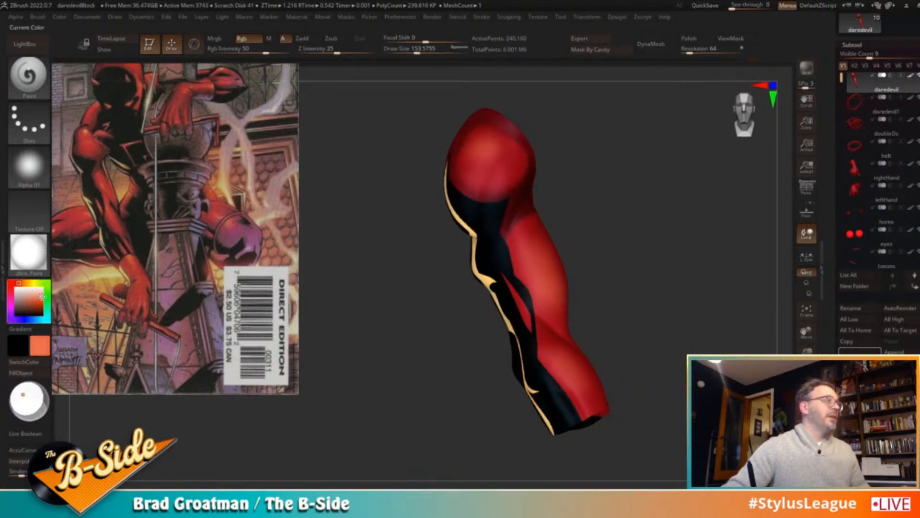
# Shift the paint color to a light orange, brighten the forearm and shoulder highlights, and undo the last stroke
pyautogui.moveTo(18, 283); pyautogui.dragTo(23, 282)
pyautogui.moveTo(556, 351); pyautogui.dragTo(572, 369)
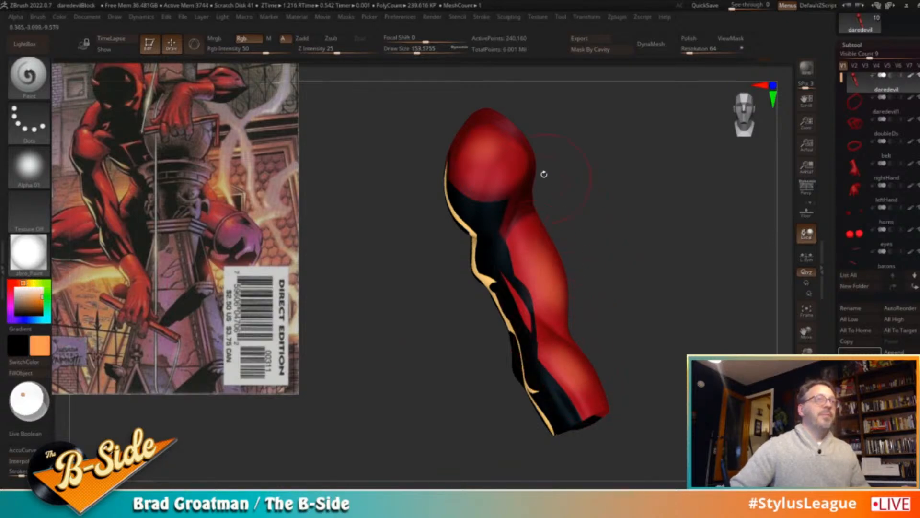
pyautogui.moveTo(588, 173); pyautogui.dragTo(540, 231)
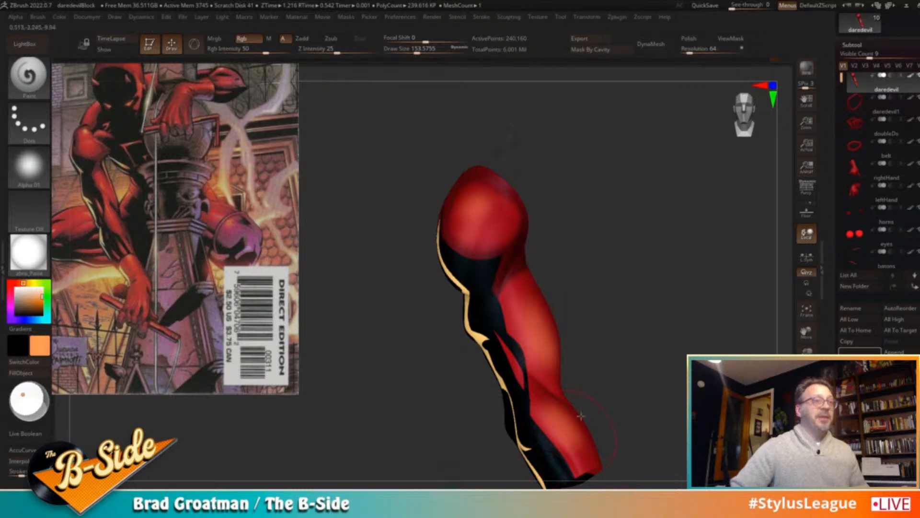
pyautogui.moveTo(487, 266); pyautogui.dragTo(490, 241)
pyautogui.hotkey('ctrl', 'z')
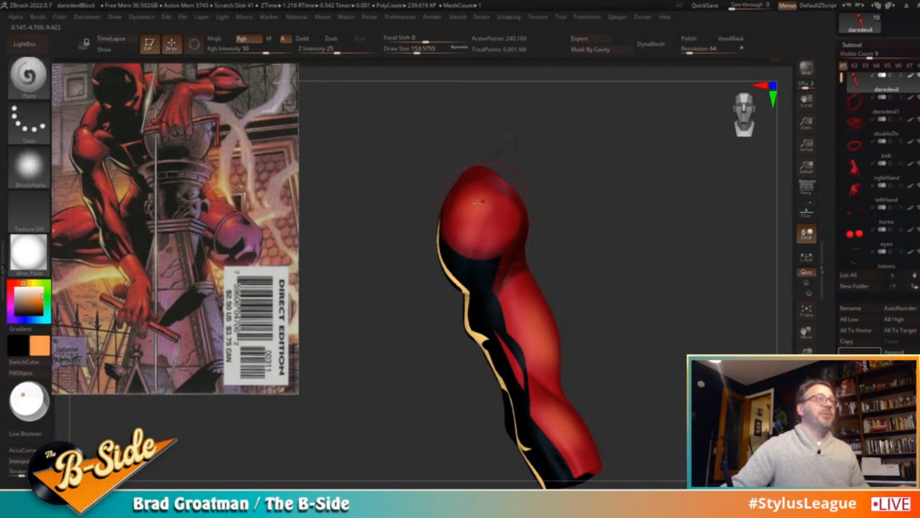
# Build up the light orange highlights on the shoulder, upper arm and forearm at a Draw Size of about 187
pyautogui.moveTo(536, 317); pyautogui.dragTo(516, 314, button='right')
pyautogui.press('s')
pyautogui.moveTo(534, 315); pyautogui.dragTo(538, 315)
pyautogui.keyDown('alt'); pyautogui.moveTo(615, 335); pyautogui.dragTo(605, 275); pyautogui.keyUp('alt')
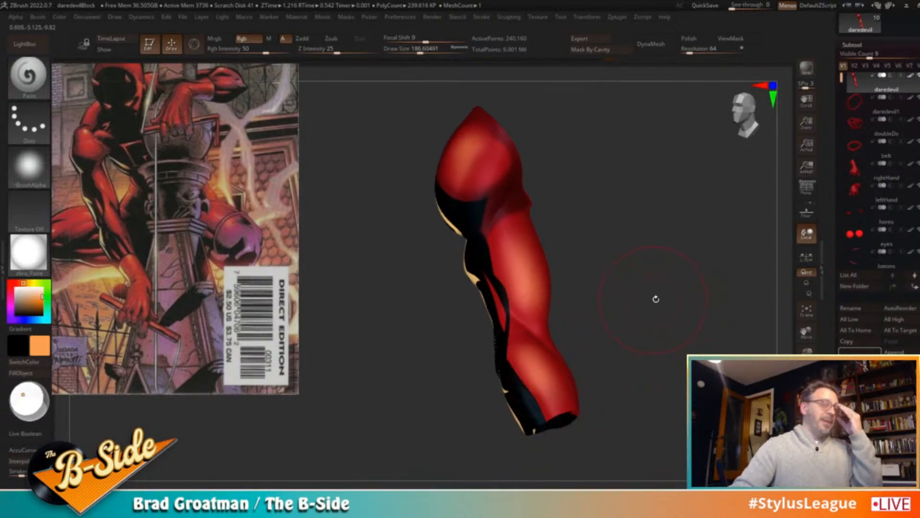
pyautogui.moveTo(653, 299); pyautogui.dragTo(623, 236, button='right')
pyautogui.keyDown('alt'); pyautogui.moveTo(622, 236); pyautogui.dragTo(620, 267); pyautogui.keyUp('alt')
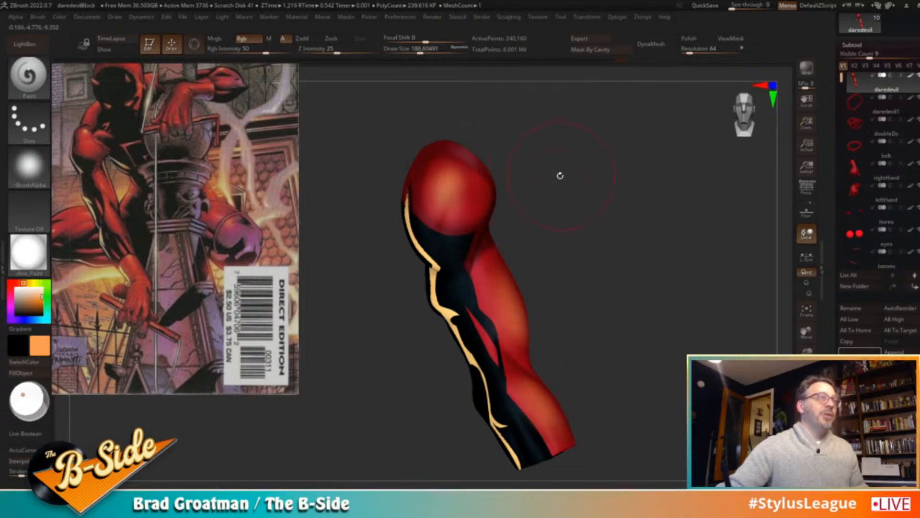
pyautogui.moveTo(561, 174); pyautogui.dragTo(454, 199)
pyautogui.moveTo(598, 265); pyautogui.dragTo(629, 279)
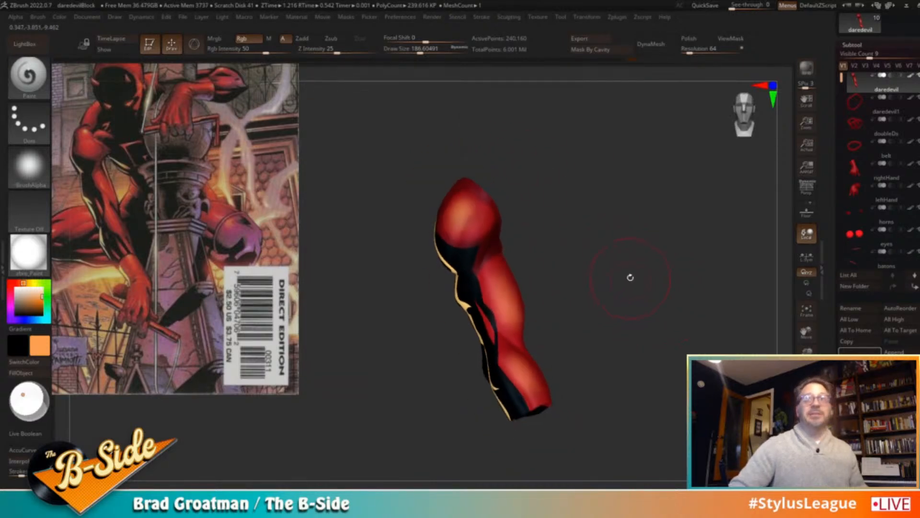
# Unhide the rest of the body and frame the full figure to compare the painted arm with it
pyautogui.keyDown('ctrl'); pyautogui.keyDown('shift'); pyautogui.click(570, 391); pyautogui.keyUp('shift'); pyautogui.keyUp('ctrl')
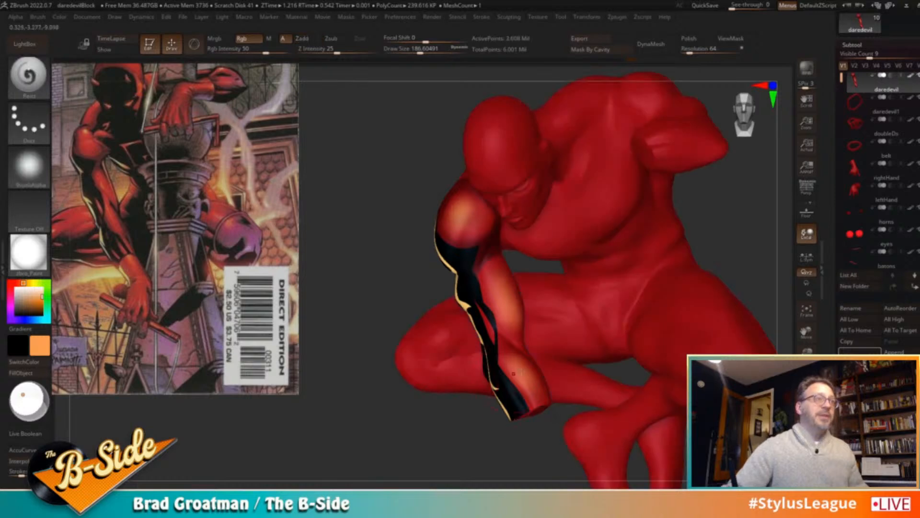
pyautogui.press('f')
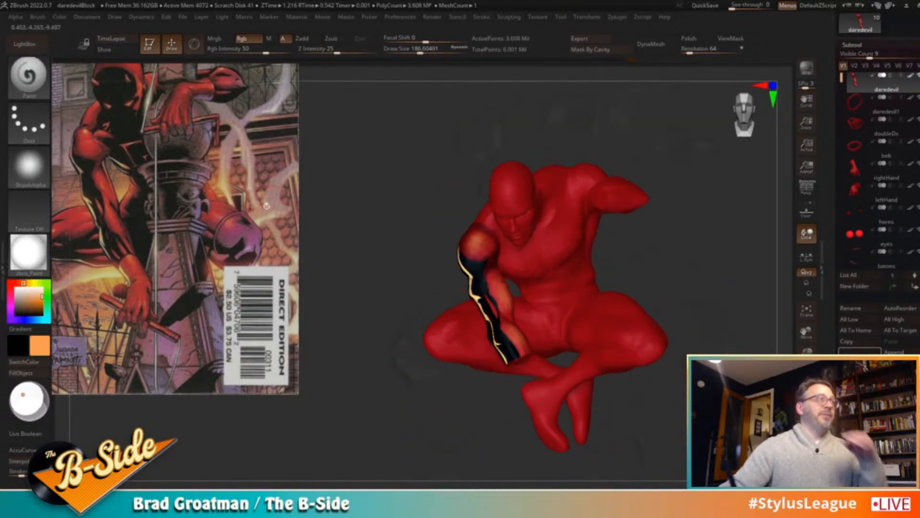
pyautogui.moveTo(641, 289); pyautogui.dragTo(634, 290)
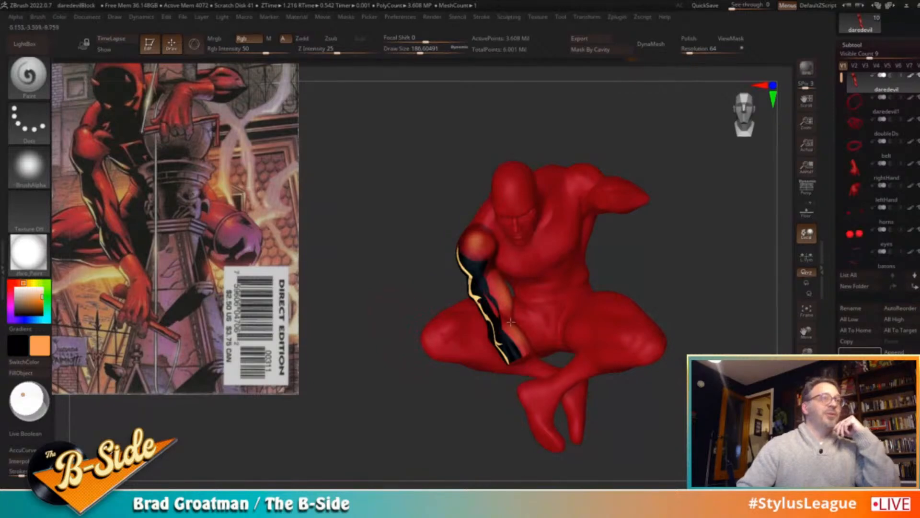
# Set the paint color to dark red and reduce the Draw Size to about 49 for detail work on the wrist
pyautogui.moveTo(659, 255)
pyautogui.keyDown('alt'); pyautogui.mouseDown()
pyautogui.moveTo(686, 258)
pyautogui.moveTo(683, 316)
pyautogui.mouseUp(); pyautogui.keyUp('alt')
pyautogui.keyDown('alt'); pyautogui.moveTo(282, 430); pyautogui.dragTo(307, 383); pyautogui.keyUp('alt')
pyautogui.press('s')
pyautogui.moveTo(324, 353); pyautogui.dragTo(317, 352)
pyautogui.press('c')
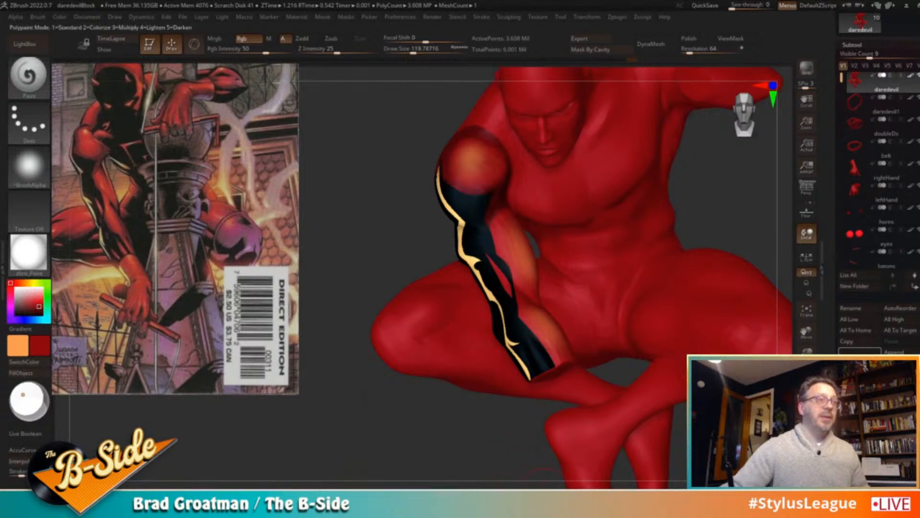
pyautogui.keyDown('alt'); pyautogui.moveTo(406, 425); pyautogui.dragTo(382, 364); pyautogui.keyUp('alt')
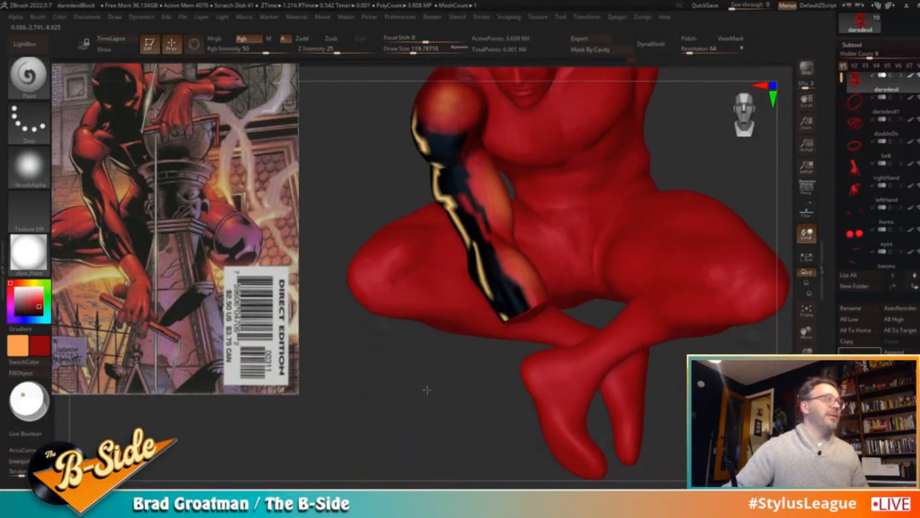
pyautogui.keyDown('alt'); pyautogui.moveTo(423, 388); pyautogui.dragTo(433, 411); pyautogui.keyUp('alt')
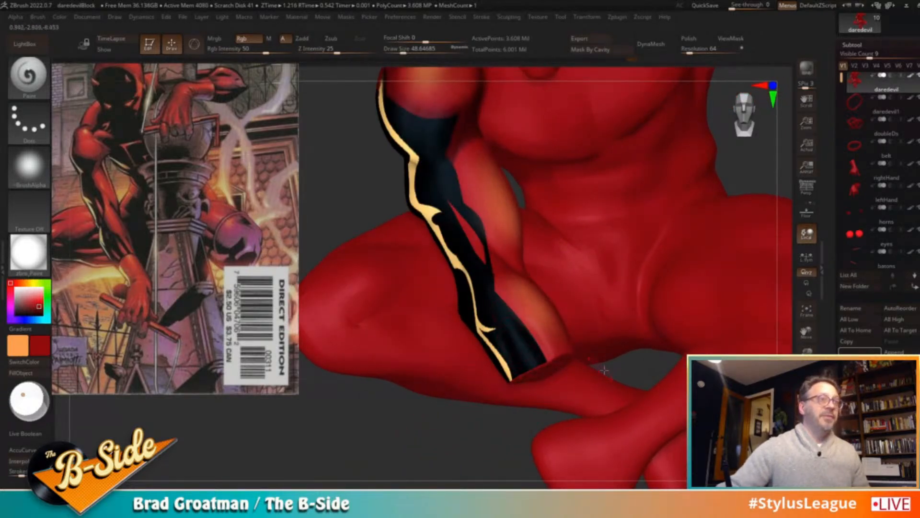
# Turn off the paint display on the daredevil subtool and mask a narrow wedge along the wrist tendons with MaskCurve
pyautogui.click(910, 76)
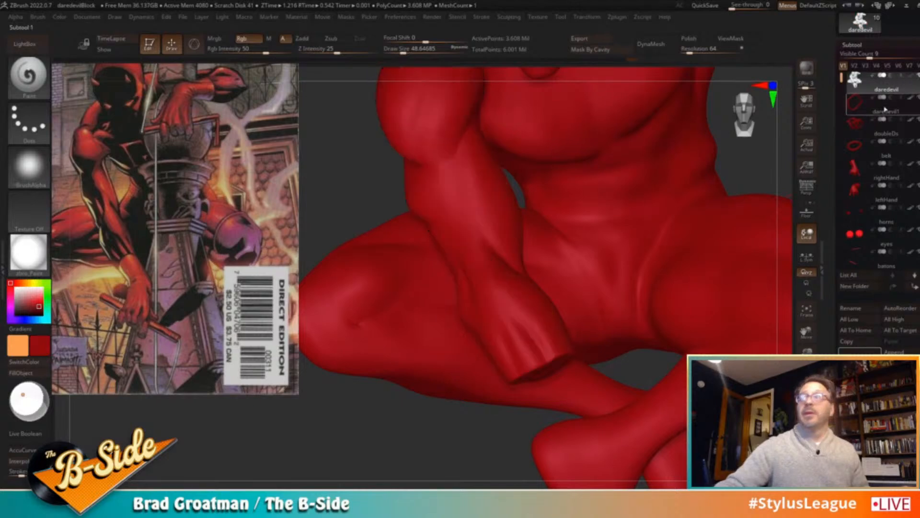
pyautogui.moveTo(424, 401); pyautogui.dragTo(444, 400)
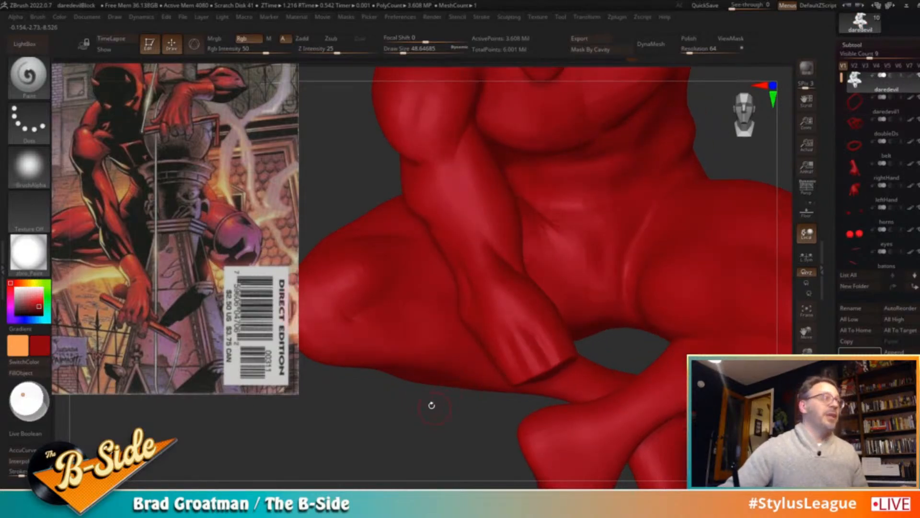
pyautogui.keyDown('ctrl'); pyautogui.click(44, 81); pyautogui.keyUp('ctrl')
pyautogui.keyDown('ctrl'); pyautogui.click(216, 116); pyautogui.keyUp('ctrl')
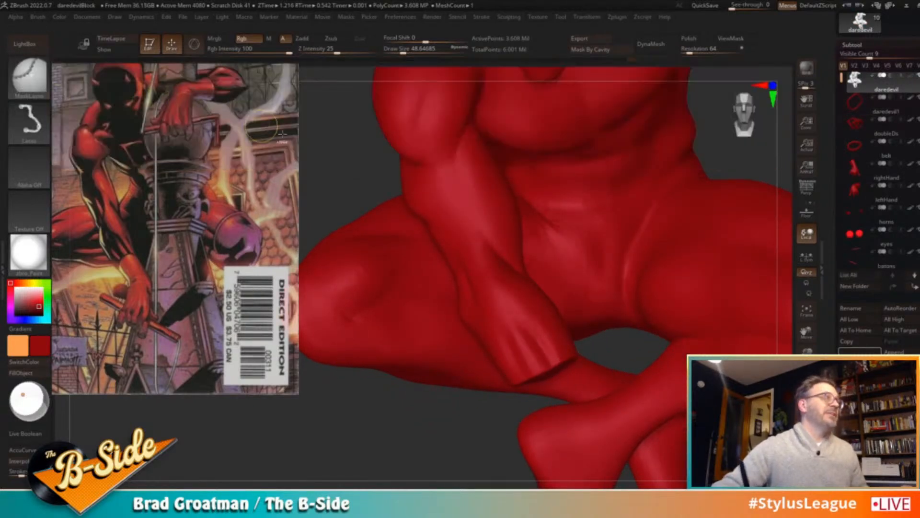
pyautogui.keyDown('ctrl'); pyautogui.moveTo(571, 385); pyautogui.dragTo(484, 267); pyautogui.keyUp('ctrl')
pyautogui.moveTo(524, 354)
pyautogui.keyDown('ctrl'); pyautogui.mouseDown()
pyautogui.moveTo(533, 383)
pyautogui.moveTo(502, 328)
pyautogui.moveTo(482, 243)
pyautogui.mouseUp(); pyautogui.keyUp('ctrl')
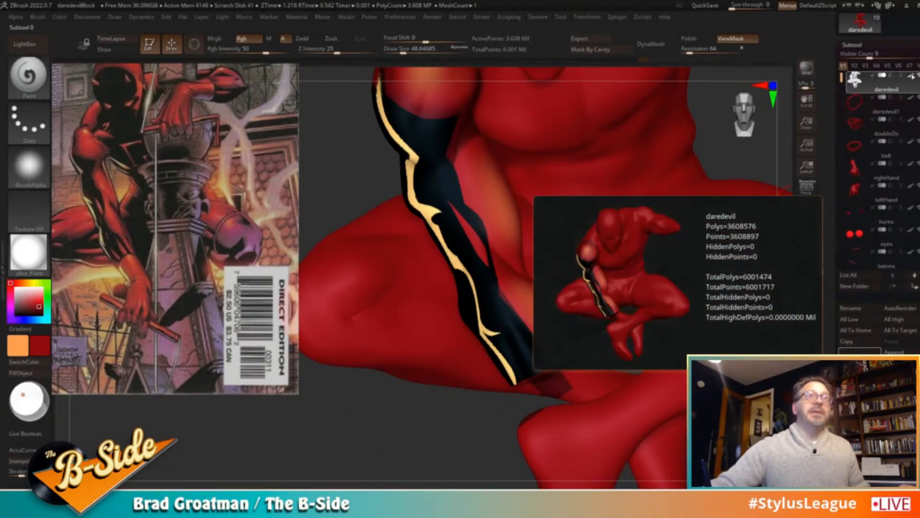
# Rework the wrist wedge mask with MaskCurve, checking it against both the bare forms and the painted black shading
pyautogui.click(913, 76)
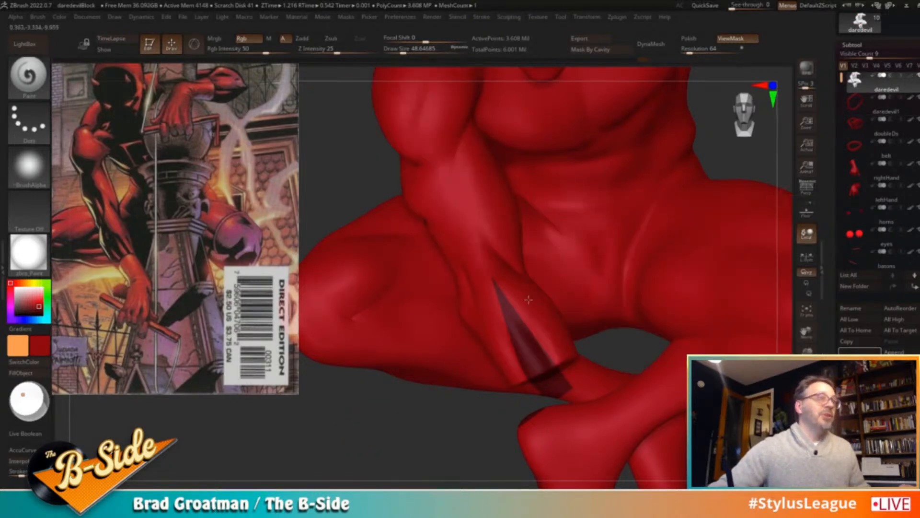
pyautogui.press('ctrl')
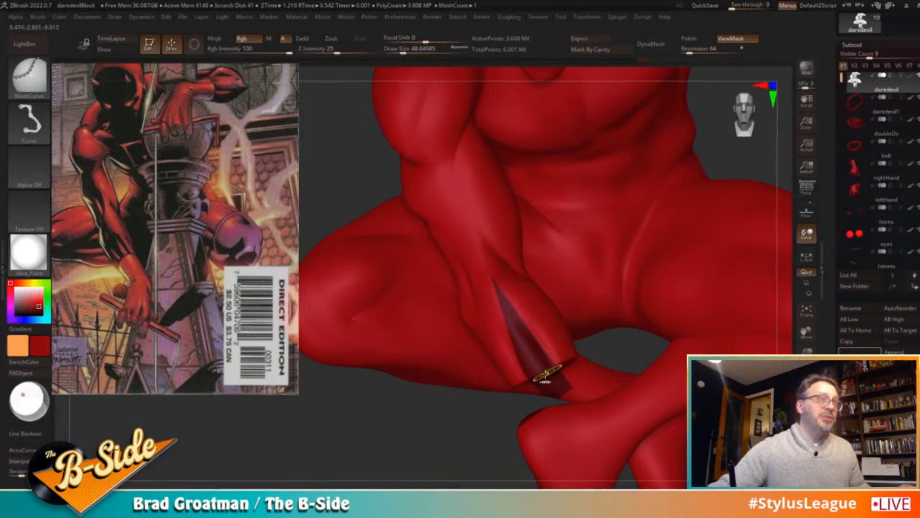
pyautogui.keyDown('ctrl'); pyautogui.moveTo(530, 385); pyautogui.dragTo(500, 240); pyautogui.keyUp('ctrl')
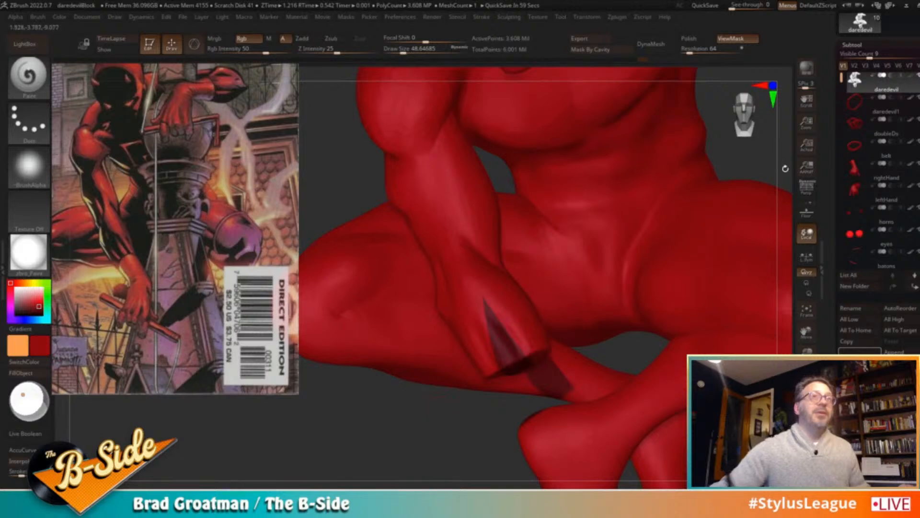
pyautogui.click(887, 98)
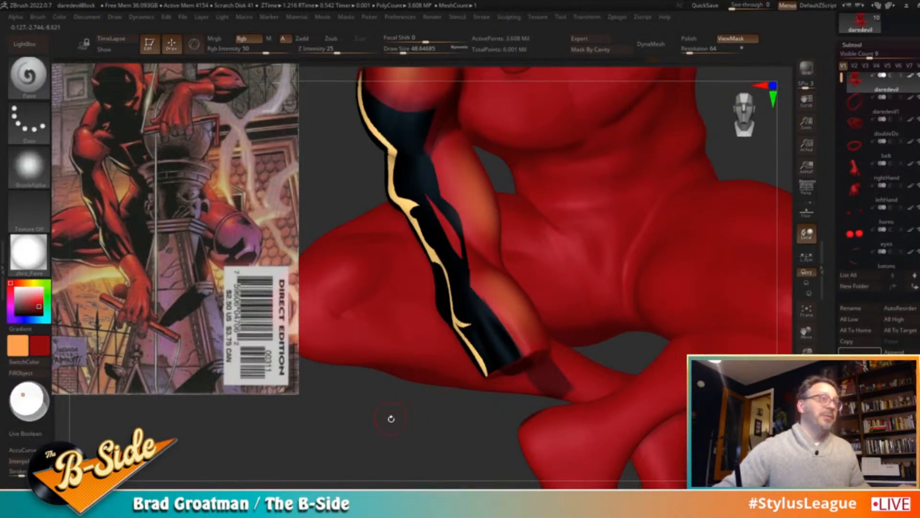
pyautogui.moveTo(400, 418); pyautogui.dragTo(404, 422)
pyautogui.keyDown('ctrl'); pyautogui.moveTo(552, 371); pyautogui.dragTo(495, 297); pyautogui.keyUp('ctrl')
pyautogui.keyDown('ctrl'); pyautogui.moveTo(535, 385); pyautogui.dragTo(493, 261); pyautogui.keyUp('ctrl')
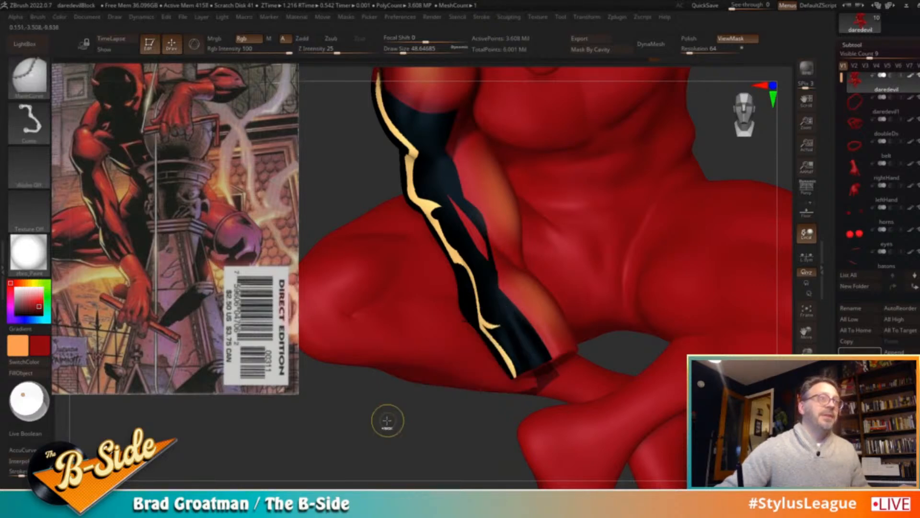
# Invert the mask, paint the wrist wedge dark red at a Draw Size of about 101, and clear the mask
pyautogui.keyDown('ctrl'); pyautogui.click(387, 419); pyautogui.keyUp('ctrl')
pyautogui.moveTo(423, 406); pyautogui.dragTo(394, 408)
pyautogui.press('s')
pyautogui.click(530, 336)
pyautogui.moveTo(536, 356); pyautogui.dragTo(540, 364)
pyautogui.moveTo(416, 411); pyautogui.dragTo(485, 412)
pyautogui.moveTo(673, 437); pyautogui.dragTo(668, 438)
pyautogui.hotkey('ctrl', 'h')
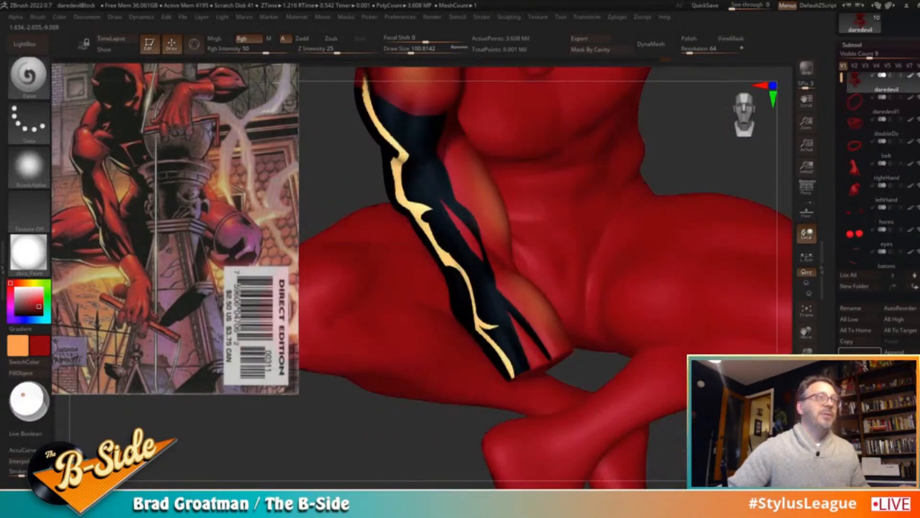
# Isolate a small sliver in the forearm's black shading with MaskLasso, paint it dark red, and remove the mask
pyautogui.press('f')
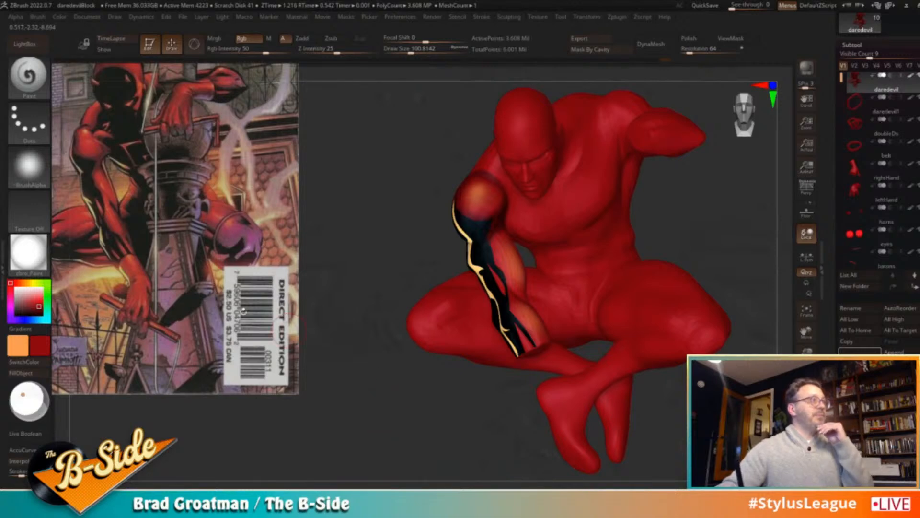
pyautogui.moveTo(329, 368)
pyautogui.mouseDown()
pyautogui.moveTo(321, 370)
pyautogui.moveTo(466, 362)
pyautogui.mouseUp()
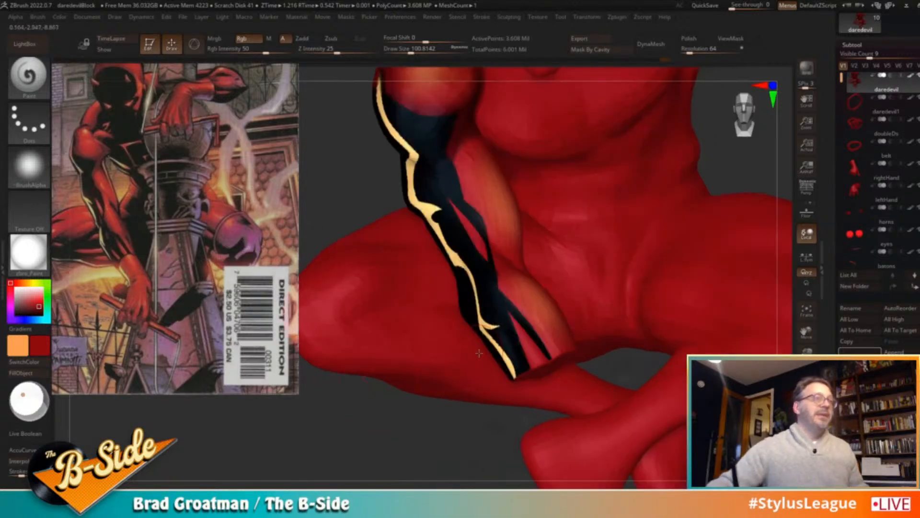
pyautogui.keyDown('ctrl'); pyautogui.click(28, 75); pyautogui.keyUp('ctrl')
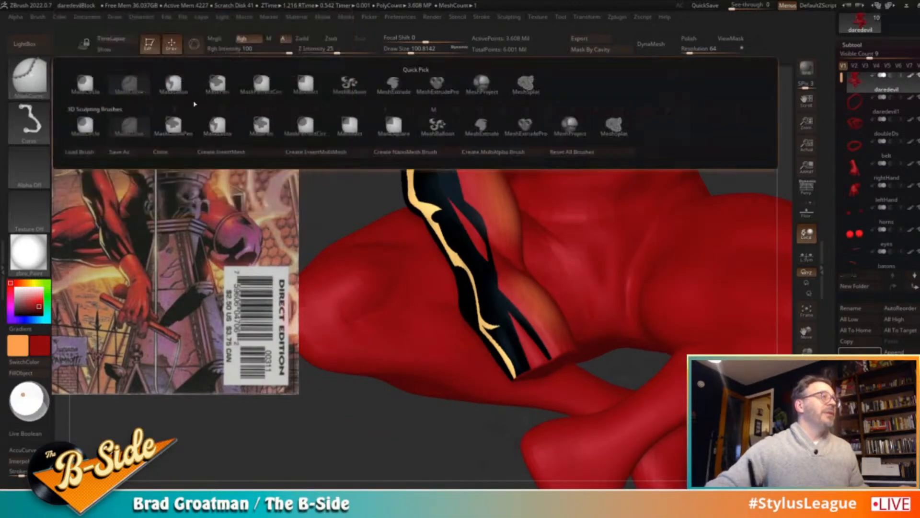
pyautogui.click(175, 85)
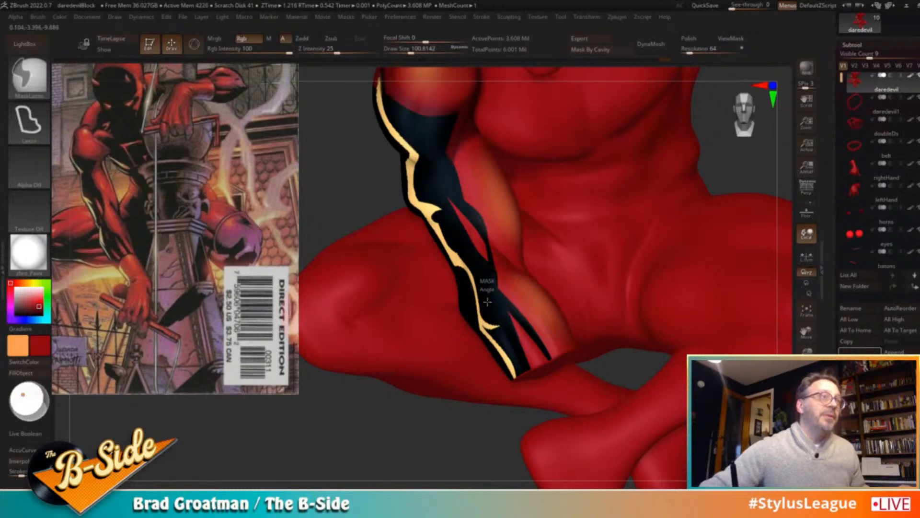
pyautogui.moveTo(489, 288)
pyautogui.keyDown('ctrl'); pyautogui.mouseDown()
pyautogui.moveTo(492, 296)
pyautogui.moveTo(432, 381)
pyautogui.moveTo(493, 288)
pyautogui.mouseUp(); pyautogui.keyUp('ctrl')
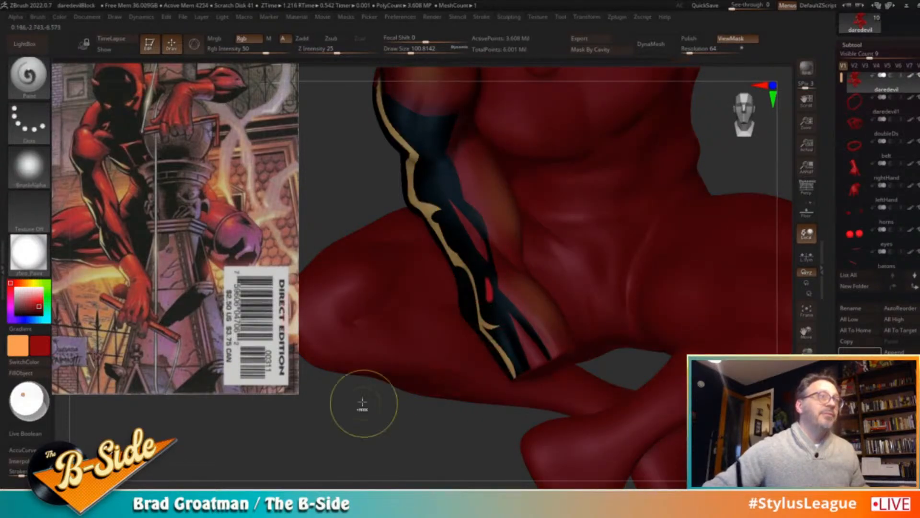
pyautogui.hotkey('ctrl', 'h')
pyautogui.keyDown('alt'); pyautogui.moveTo(382, 450); pyautogui.dragTo(327, 420); pyautogui.keyUp('alt')
pyautogui.keyDown('alt'); pyautogui.moveTo(362, 392); pyautogui.dragTo(329, 358); pyautogui.keyUp('alt')
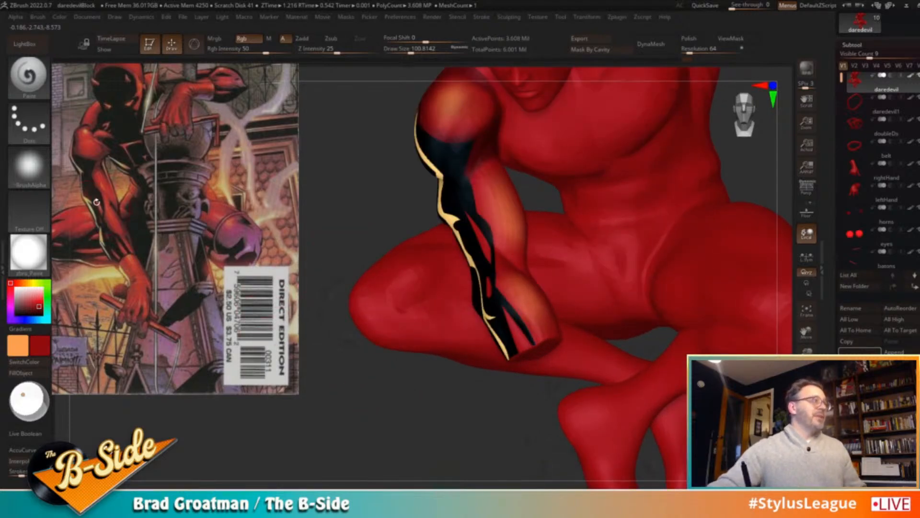
# Switch to the light orange color and brighten the red slivers inside the forearm's black shading
pyautogui.click(28, 346)
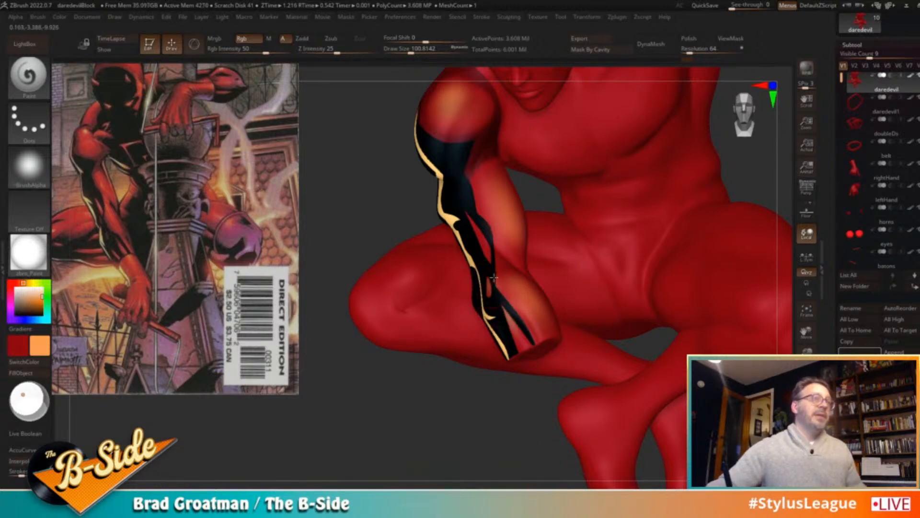
pyautogui.moveTo(484, 243); pyautogui.dragTo(486, 235)
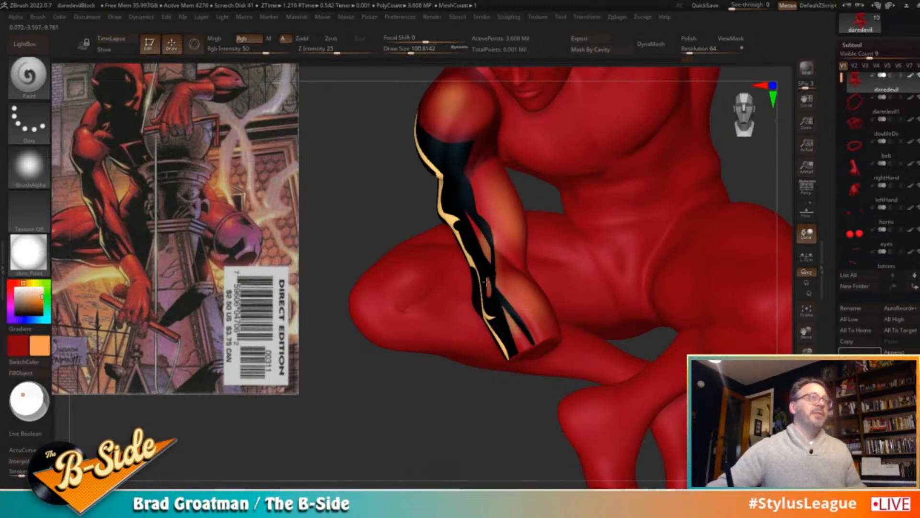
pyautogui.keyDown('alt'); pyautogui.moveTo(452, 434); pyautogui.dragTo(407, 411); pyautogui.keyUp('alt')
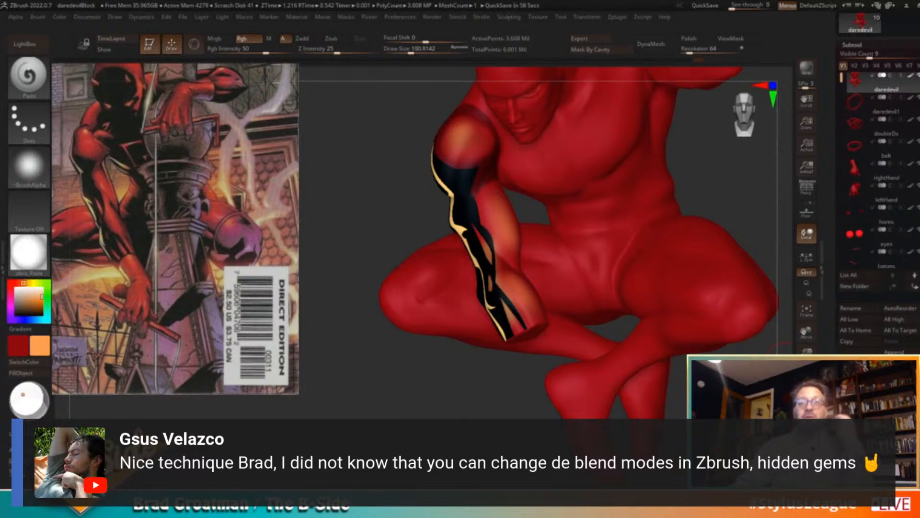
pyautogui.moveTo(447, 390); pyautogui.dragTo(423, 453)
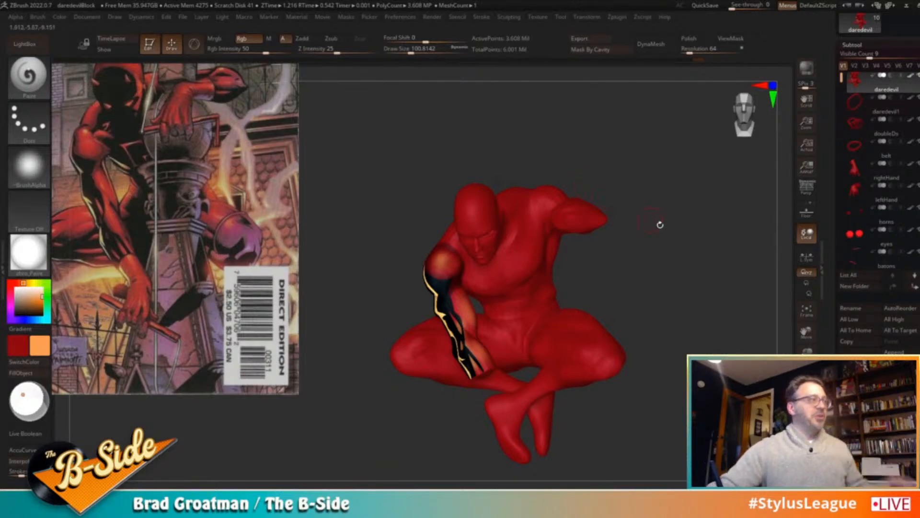
pyautogui.keyDown('alt'); pyautogui.moveTo(684, 246); pyautogui.dragTo(637, 275); pyautogui.keyUp('alt')
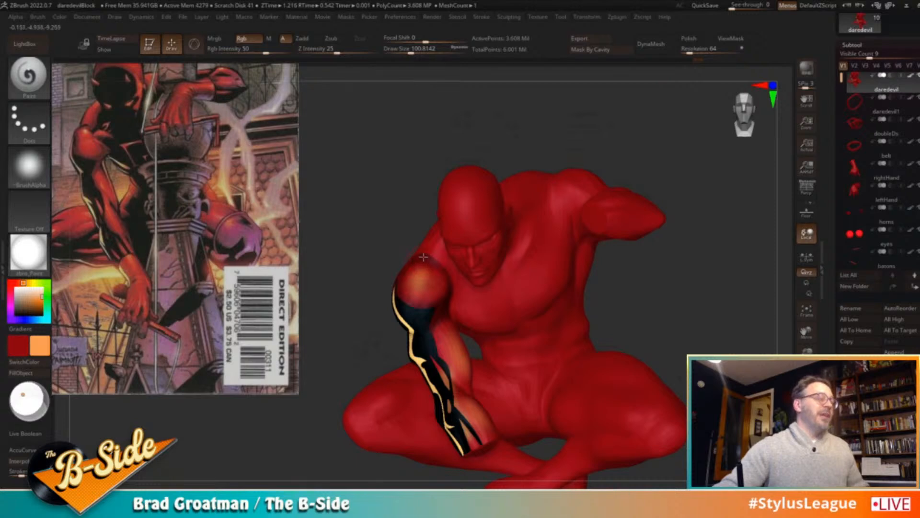
# Pick a very dark red and isolate the torso and painted arm by hiding the head, legs and other arm
pyautogui.press('c')
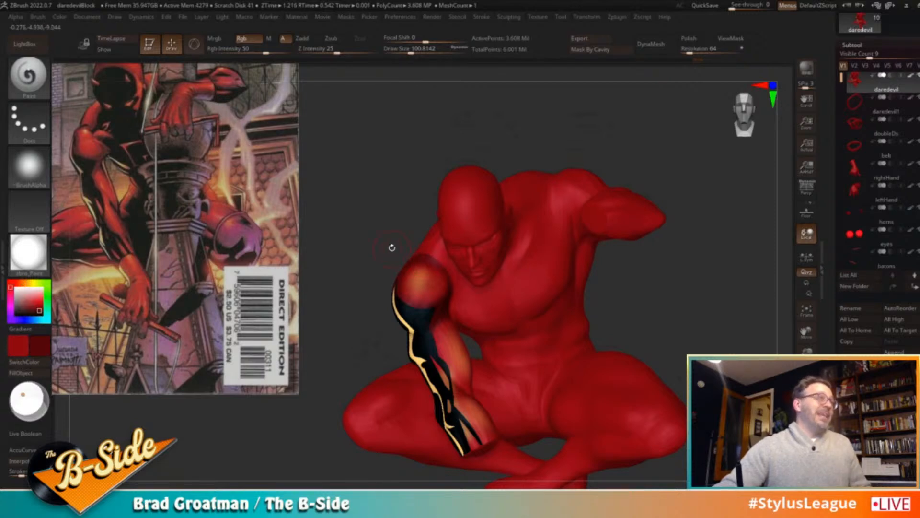
pyautogui.moveTo(376, 221); pyautogui.dragTo(419, 216)
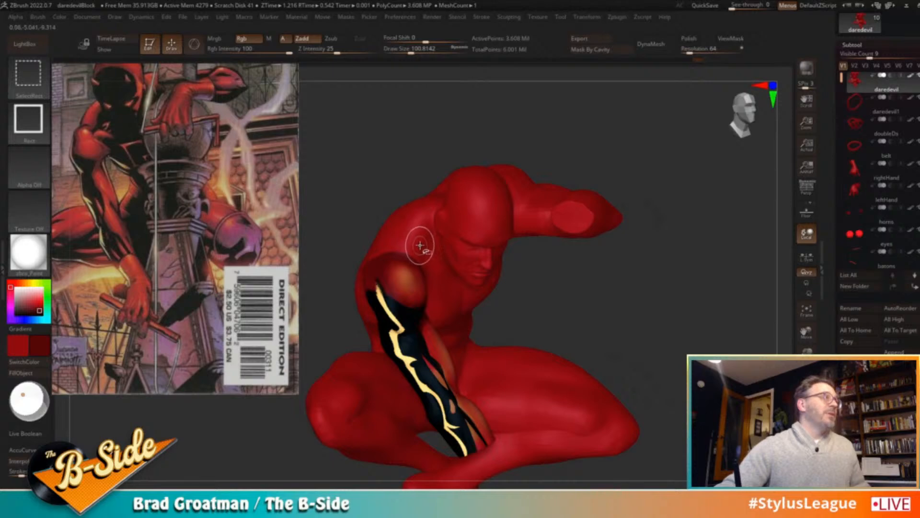
pyautogui.keyDown('ctrl'); pyautogui.keyDown('shift'); pyautogui.click(410, 259); pyautogui.keyUp('shift'); pyautogui.keyUp('ctrl')
pyautogui.moveTo(589, 253)
pyautogui.keyDown('ctrl'); pyautogui.keyDown('shift'); pyautogui.mouseDown()
pyautogui.moveTo(629, 296)
pyautogui.moveTo(643, 295)
pyautogui.mouseUp(); pyautogui.keyUp('shift'); pyautogui.keyUp('ctrl')
pyautogui.keyDown('ctrl'); pyautogui.keyDown('shift'); pyautogui.click(402, 233); pyautogui.keyUp('shift'); pyautogui.keyUp('ctrl')
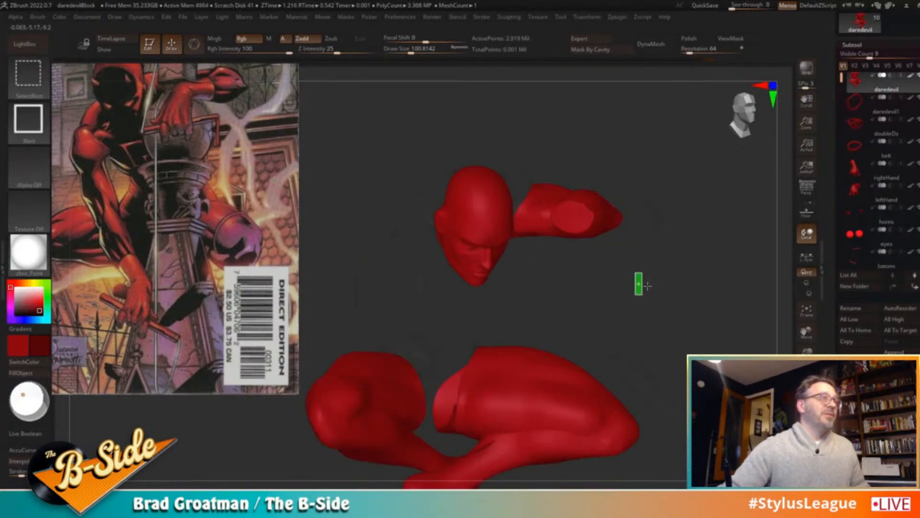
pyautogui.moveTo(665, 262); pyautogui.dragTo(671, 270)
pyautogui.moveTo(645, 216)
pyautogui.mouseDown()
pyautogui.moveTo(637, 230)
pyautogui.moveTo(496, 243)
pyautogui.mouseUp()
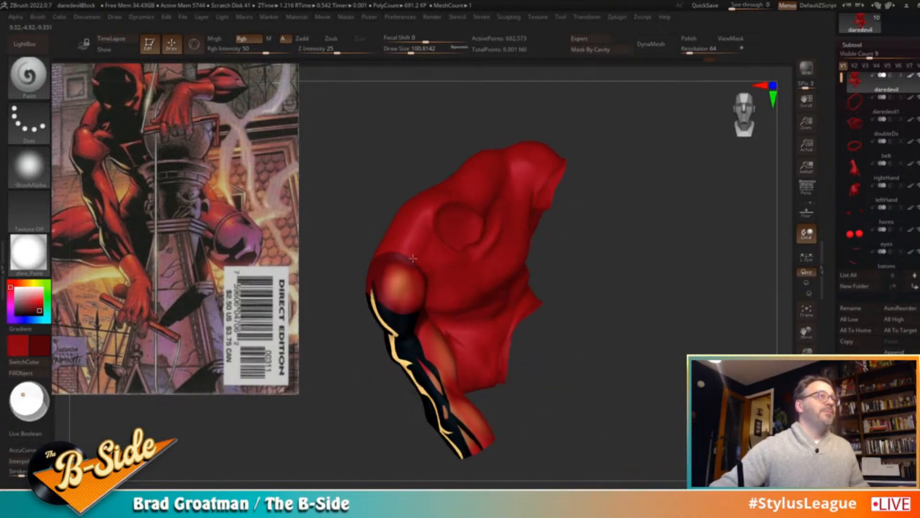
# Mask the area above the painted shoulder with MaskCurve and invert the mask so only that area can be painted
pyautogui.press('ctrl')
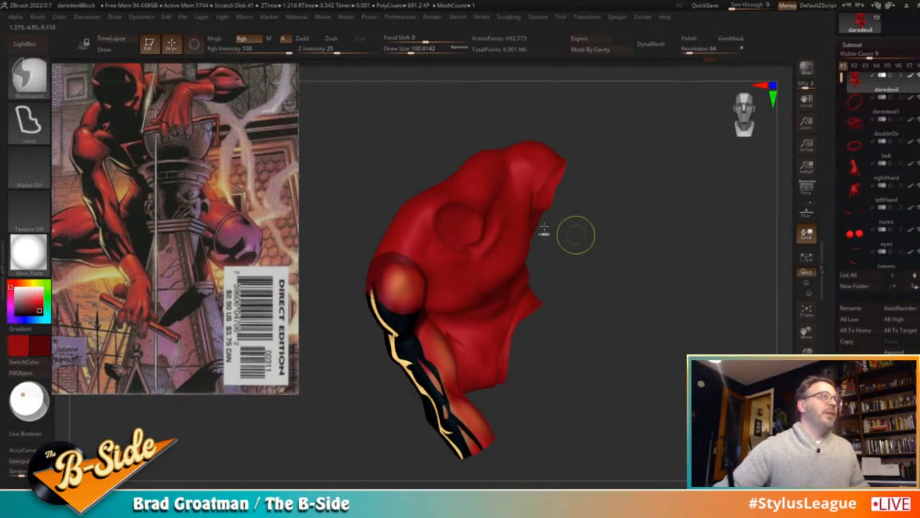
pyautogui.click(28, 77)
pyautogui.click(131, 86)
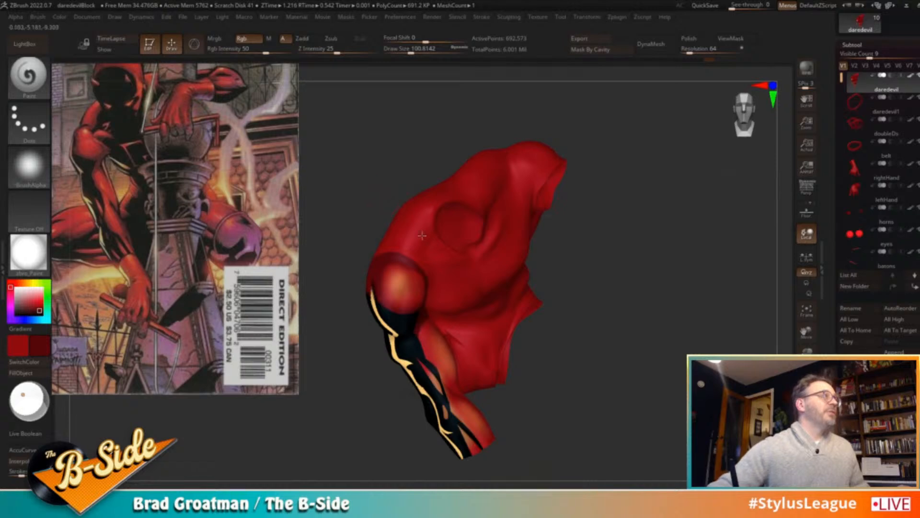
pyautogui.press('ctrl')
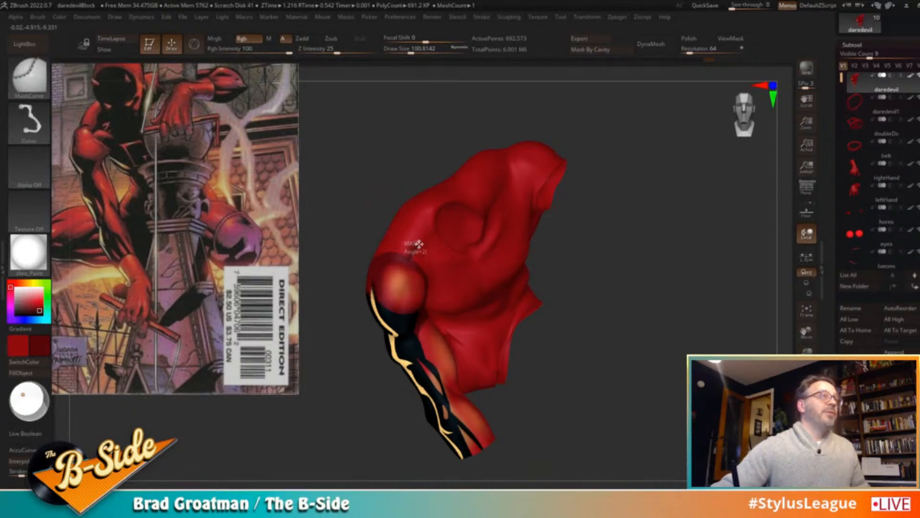
pyautogui.moveTo(410, 255)
pyautogui.keyDown('ctrl'); pyautogui.mouseDown()
pyautogui.moveTo(425, 209)
pyautogui.moveTo(460, 203)
pyautogui.mouseUp(); pyautogui.keyUp('ctrl')
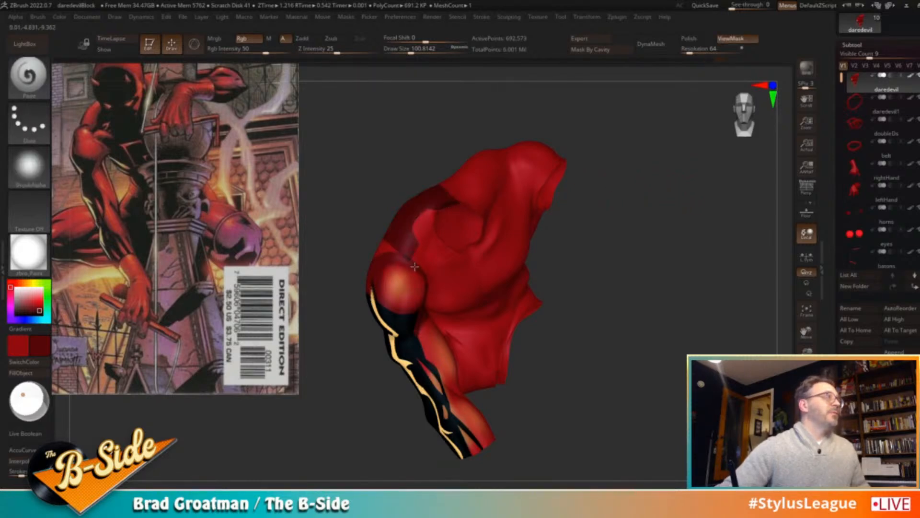
pyautogui.keyDown('ctrl'); pyautogui.click(635, 211); pyautogui.keyUp('ctrl')
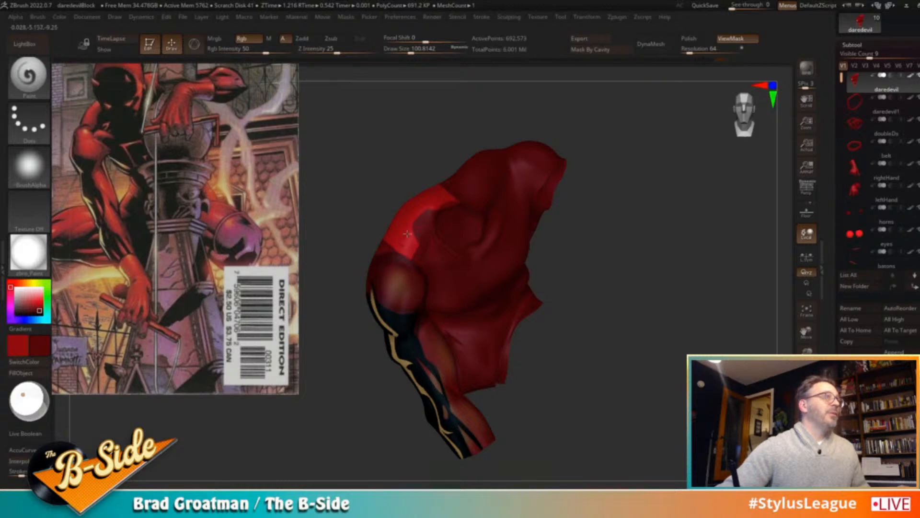
# Darken the inner edge of the area above the shoulder at a Draw Size of about 158 and clear the mask
pyautogui.press('s')
pyautogui.moveTo(412, 253); pyautogui.dragTo(417, 252)
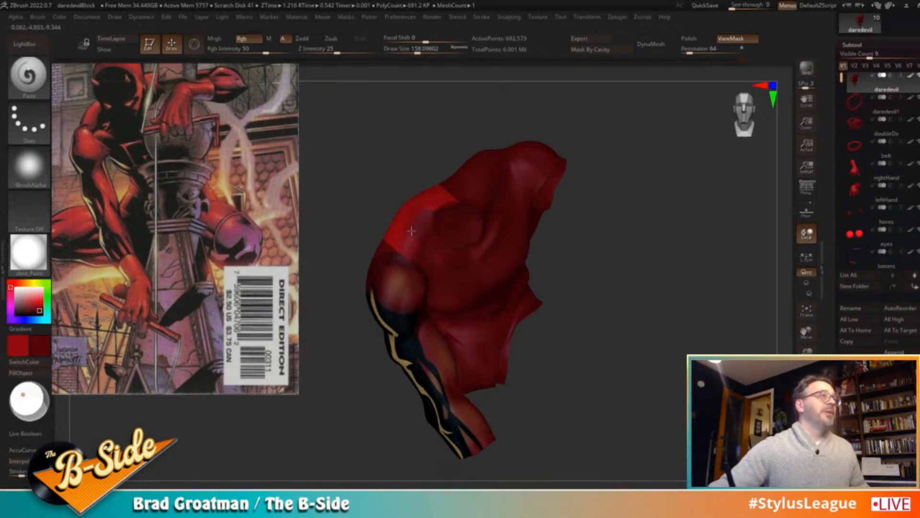
pyautogui.keyDown('ctrl'); pyautogui.moveTo(673, 281); pyautogui.dragTo(676, 283); pyautogui.keyUp('ctrl')
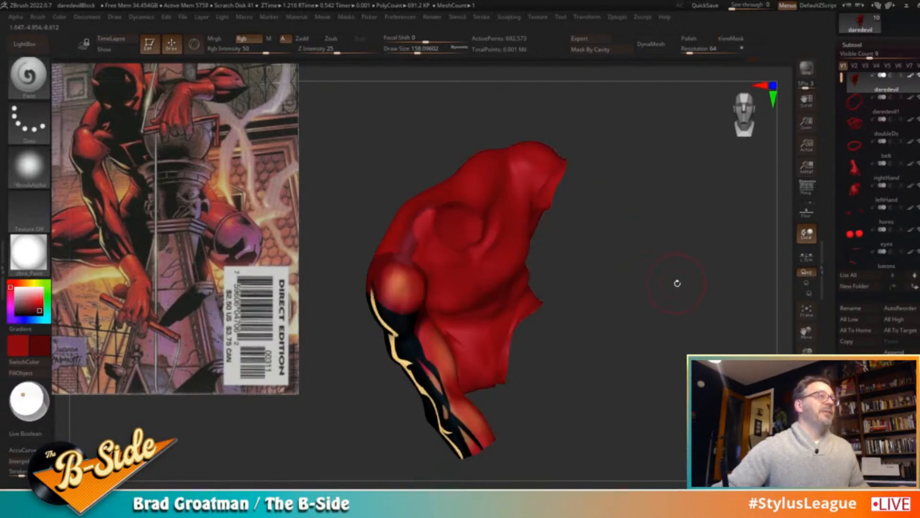
# Reduce the Draw Size to about 101 and blend the dark shading above the shoulder
pyautogui.press('s')
pyautogui.moveTo(401, 253); pyautogui.dragTo(395, 253)
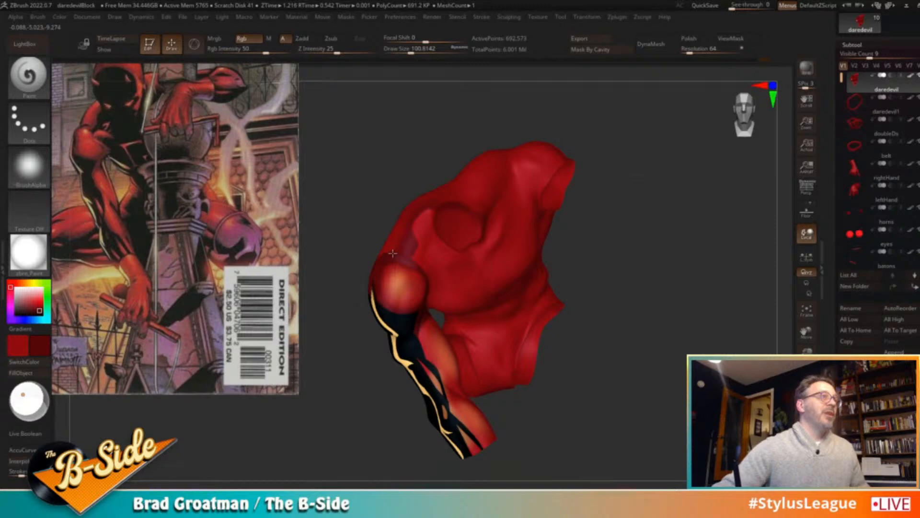
pyautogui.press('shift')
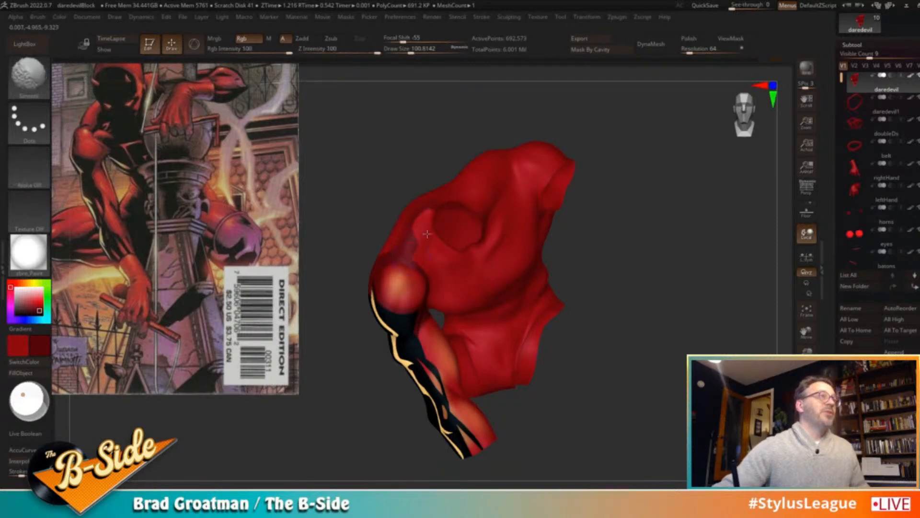
pyautogui.moveTo(591, 214)
pyautogui.mouseDown()
pyautogui.moveTo(668, 244)
pyautogui.moveTo(658, 236)
pyautogui.moveTo(660, 256)
pyautogui.mouseUp()
pyautogui.press('ctrl')
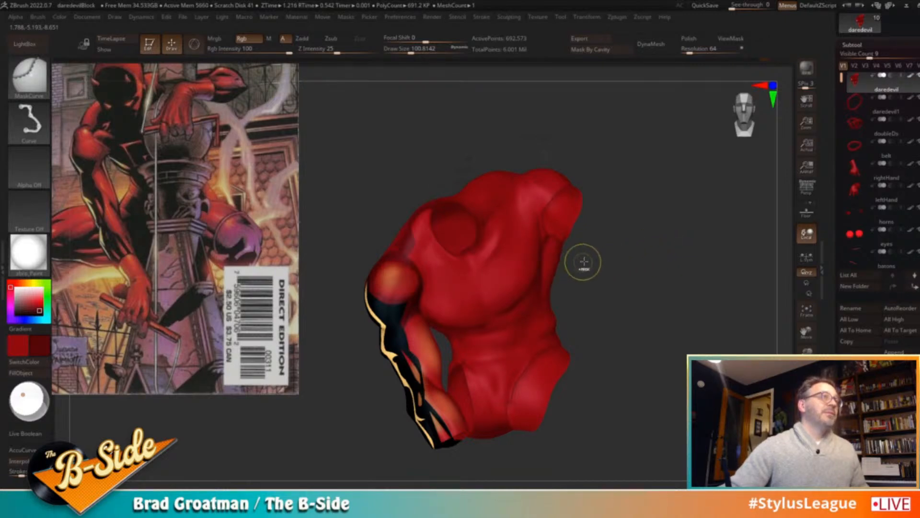
# Display the mask, unmask a pointed notch at the top of the round shoulder with MaskCurve, and invert the mask
pyautogui.hotkey('ctrl', 'h')
pyautogui.moveTo(662, 238); pyautogui.dragTo(670, 239)
pyautogui.press('ctrl')
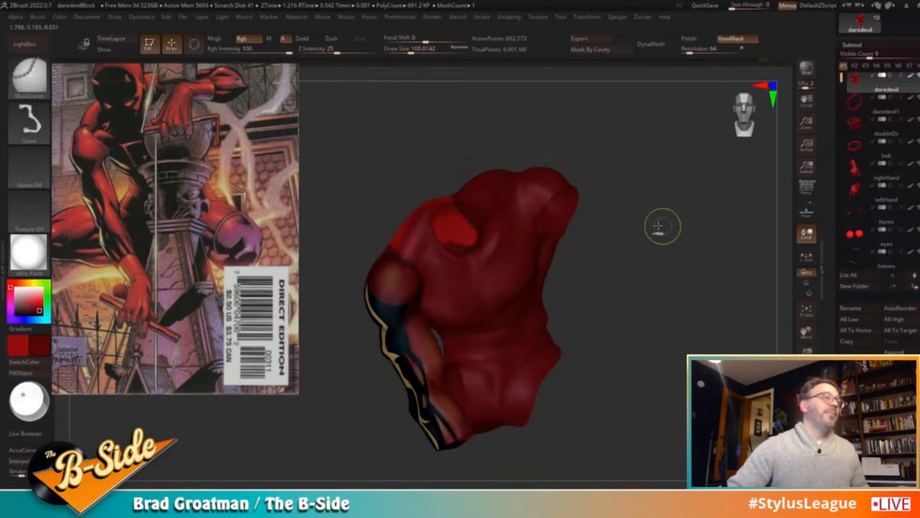
pyautogui.keyDown('ctrl'); pyautogui.keyDown('alt'); pyautogui.moveTo(393, 270); pyautogui.dragTo(412, 243); pyautogui.keyUp('alt'); pyautogui.keyUp('ctrl')
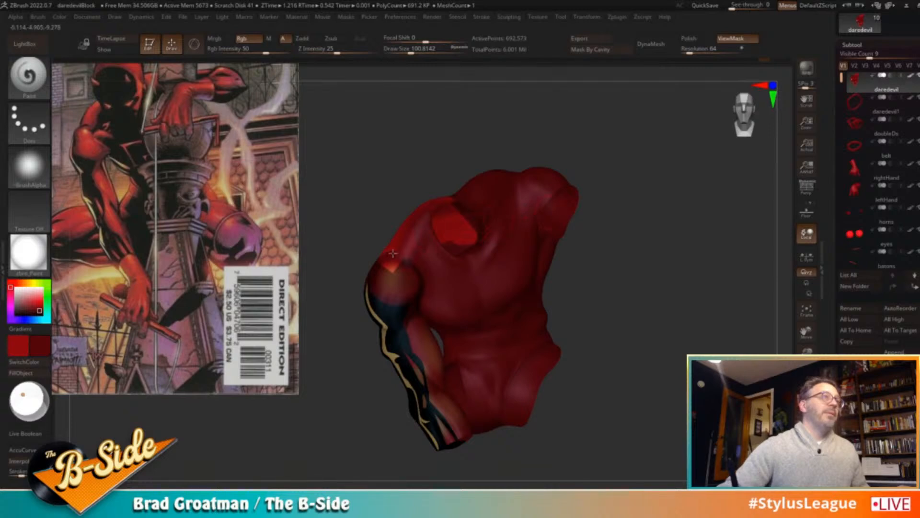
pyautogui.keyDown('ctrl'); pyautogui.click(666, 176); pyautogui.keyUp('ctrl')
pyautogui.moveTo(700, 220); pyautogui.dragTo(715, 210)
pyautogui.moveTo(738, 246); pyautogui.dragTo(693, 256)
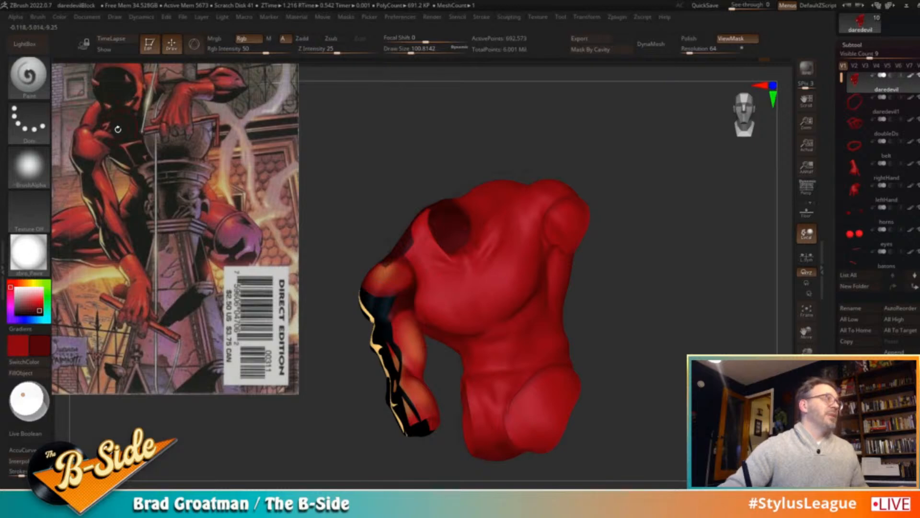
pyautogui.keyDown('ctrl'); pyautogui.moveTo(392, 277); pyautogui.dragTo(416, 255); pyautogui.keyUp('ctrl')
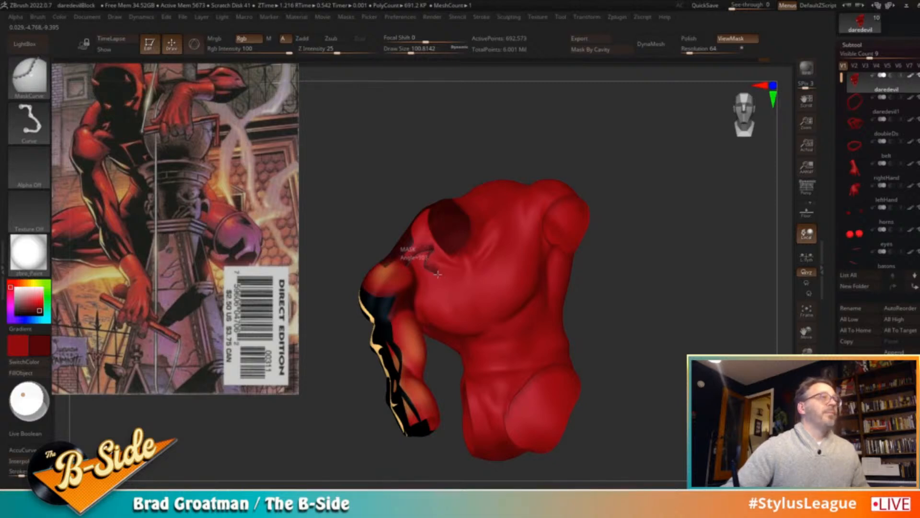
pyautogui.keyDown('ctrl'); pyautogui.moveTo(422, 281); pyautogui.dragTo(418, 292); pyautogui.keyUp('ctrl')
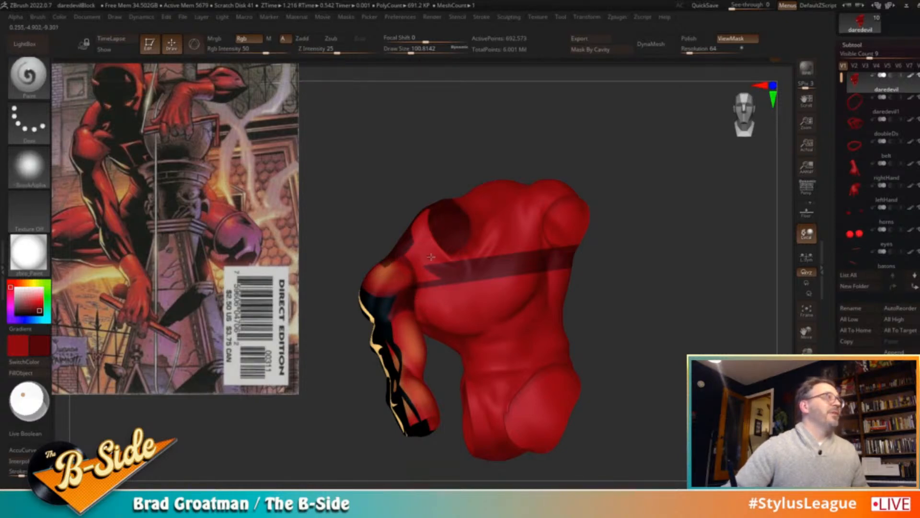
pyautogui.keyDown('ctrl'); pyautogui.click(637, 236); pyautogui.keyUp('ctrl')
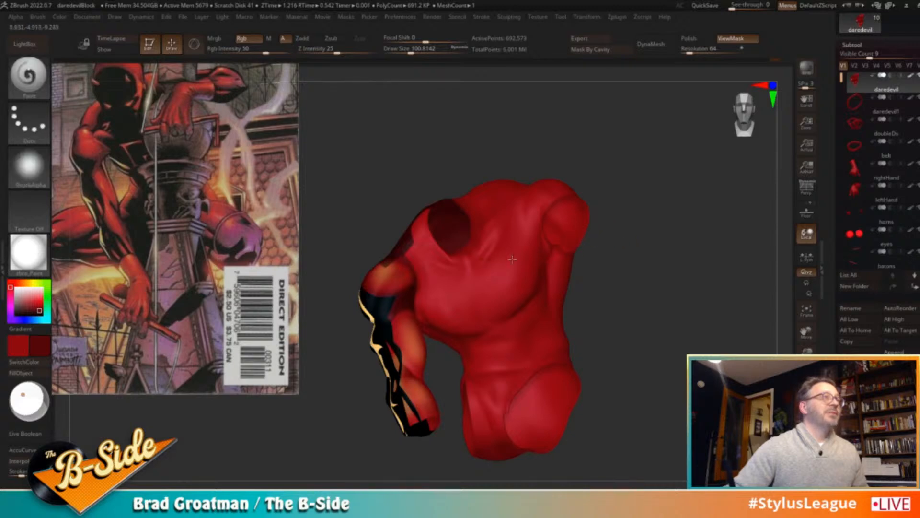
# Mask the chest and abdomen on the painted arm's side with MaskCurve, leaving the patch between neck and shoulder paintable
pyautogui.press('ctrl')
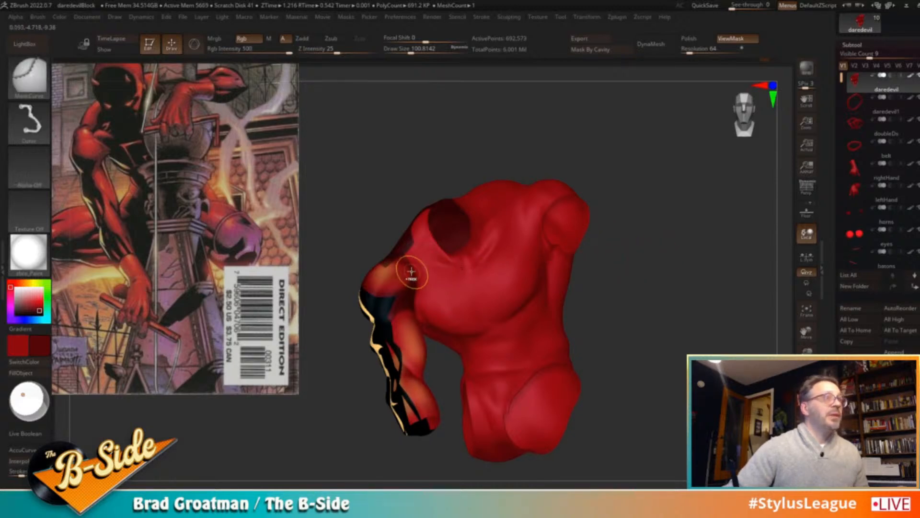
pyautogui.moveTo(469, 264)
pyautogui.keyDown('ctrl'); pyautogui.mouseDown()
pyautogui.moveTo(426, 267)
pyautogui.moveTo(430, 251)
pyautogui.mouseUp(); pyautogui.keyUp('ctrl')
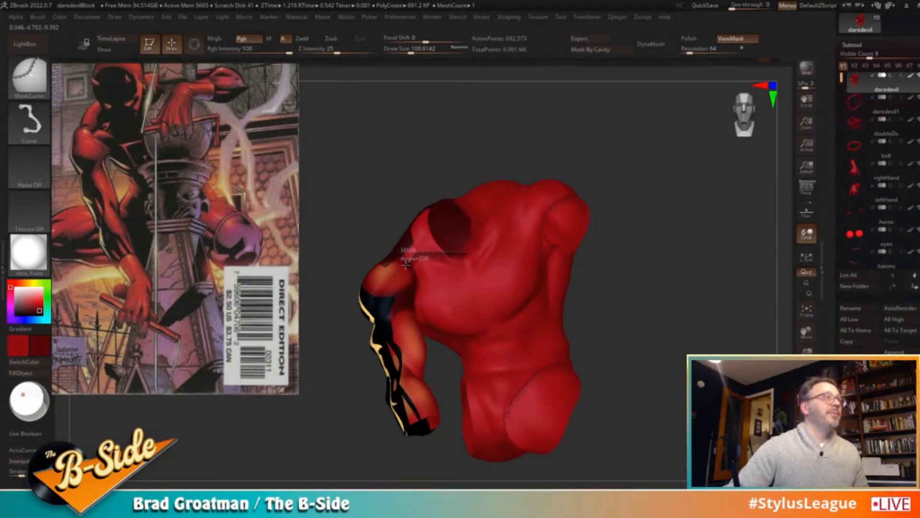
pyautogui.keyDown('ctrl'); pyautogui.moveTo(420, 267); pyautogui.dragTo(418, 267); pyautogui.keyUp('ctrl')
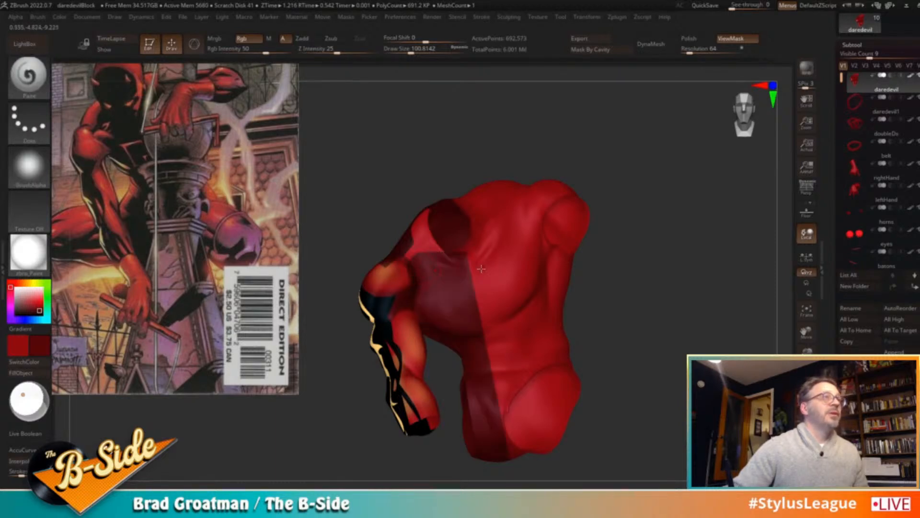
pyautogui.keyDown('ctrl'); pyautogui.click(690, 236); pyautogui.keyUp('ctrl')
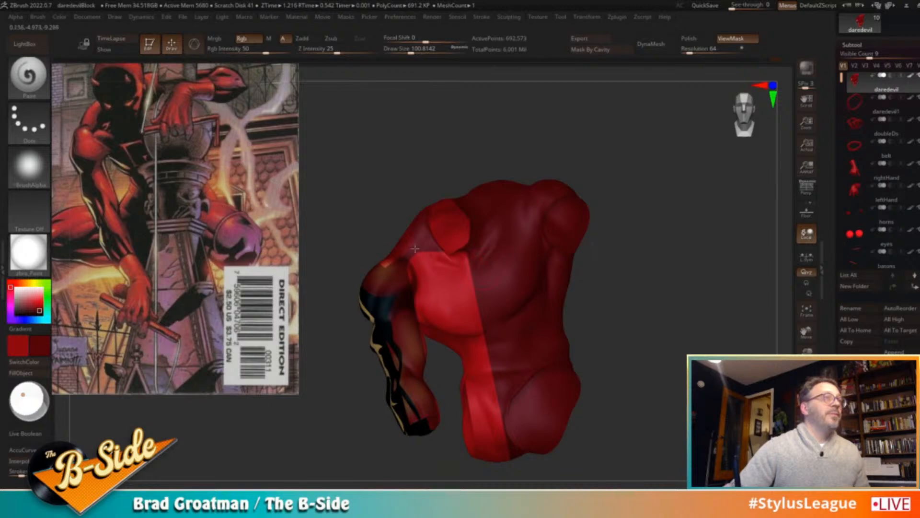
pyautogui.keyDown('ctrl'); pyautogui.click(624, 216); pyautogui.keyUp('ctrl')
# Paint the patch between neck and shoulder black at a Draw Size of about 132 and clear the mask
pyautogui.press('s')
pyautogui.press('s')
pyautogui.moveTo(439, 244); pyautogui.dragTo(444, 247)
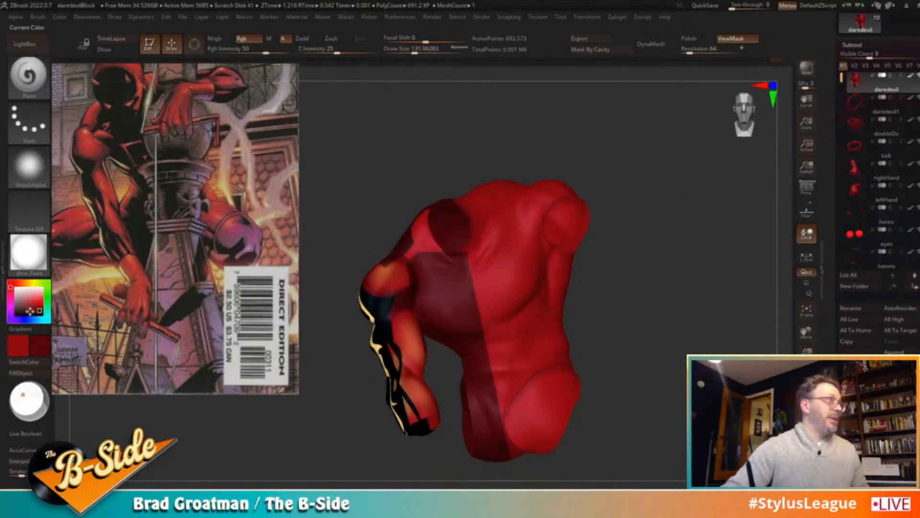
pyautogui.press('v')
pyautogui.moveTo(31, 309); pyautogui.dragTo(16, 314)
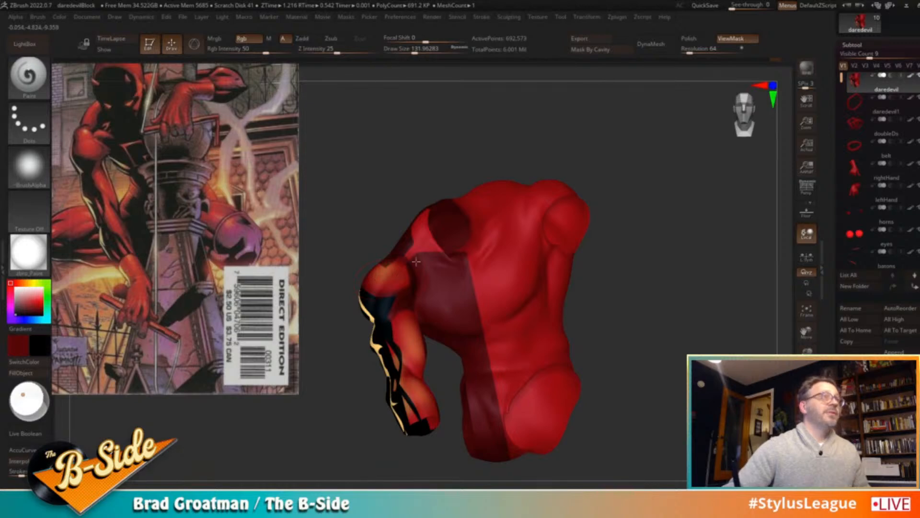
pyautogui.moveTo(414, 253)
pyautogui.mouseDown()
pyautogui.moveTo(422, 259)
pyautogui.moveTo(422, 232)
pyautogui.mouseUp()
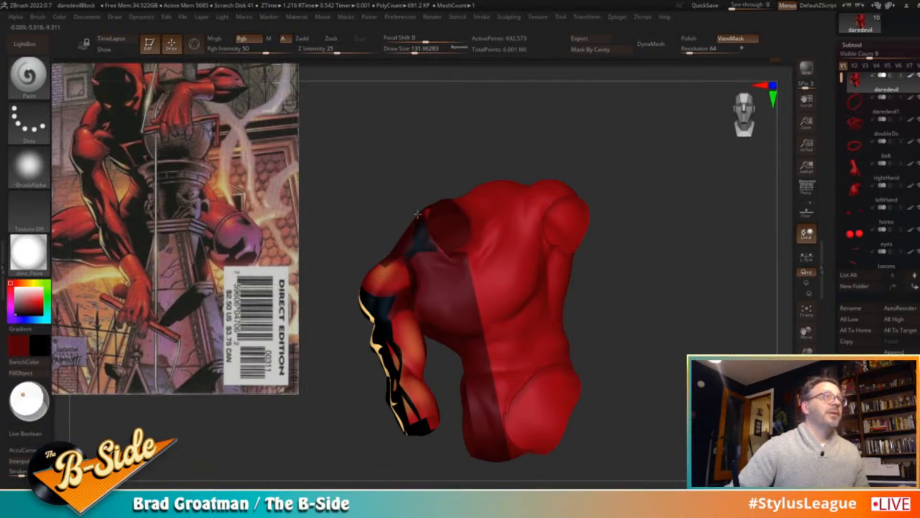
pyautogui.moveTo(655, 218)
pyautogui.keyDown('ctrl'); pyautogui.mouseDown()
pyautogui.moveTo(658, 257)
pyautogui.moveTo(693, 310)
pyautogui.mouseUp(); pyautogui.keyUp('ctrl')
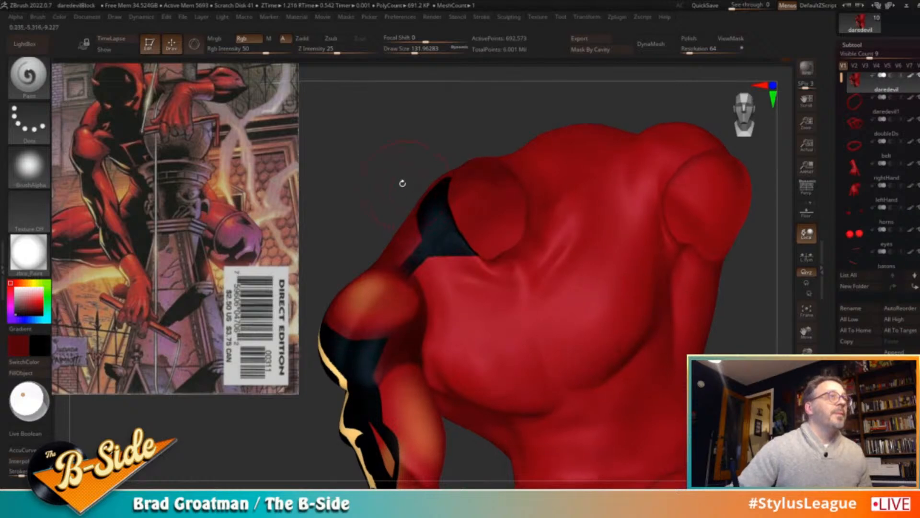
# Undo the black fill, adjust its mask with MaskCurve, and repaint the black shape between neck and shoulder
pyautogui.hotkey('ctrl', 'z')
pyautogui.hotkey('ctrl', 'z')
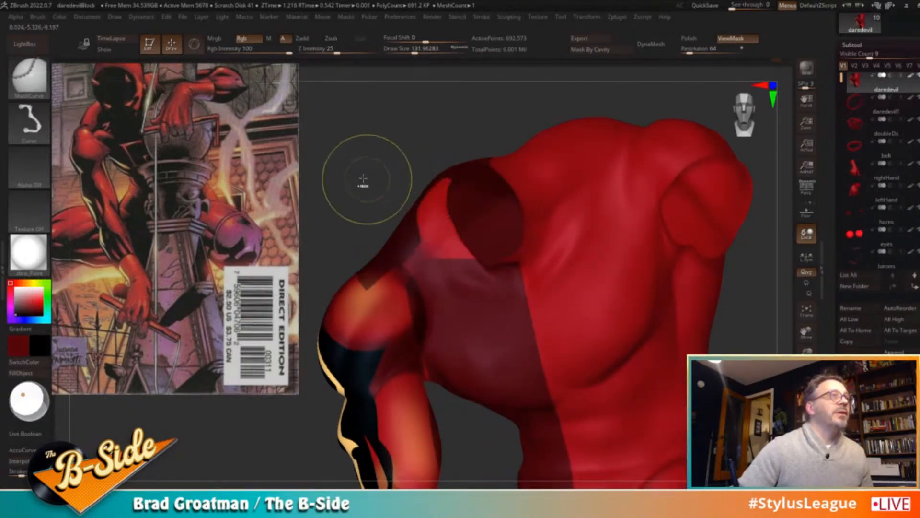
pyautogui.moveTo(422, 304)
pyautogui.keyDown('ctrl'); pyautogui.mouseDown()
pyautogui.moveTo(397, 256)
pyautogui.moveTo(431, 221)
pyautogui.moveTo(434, 192)
pyautogui.moveTo(430, 263)
pyautogui.moveTo(472, 217)
pyautogui.mouseUp(); pyautogui.keyUp('ctrl')
pyautogui.hotkey('ctrl', 'h')
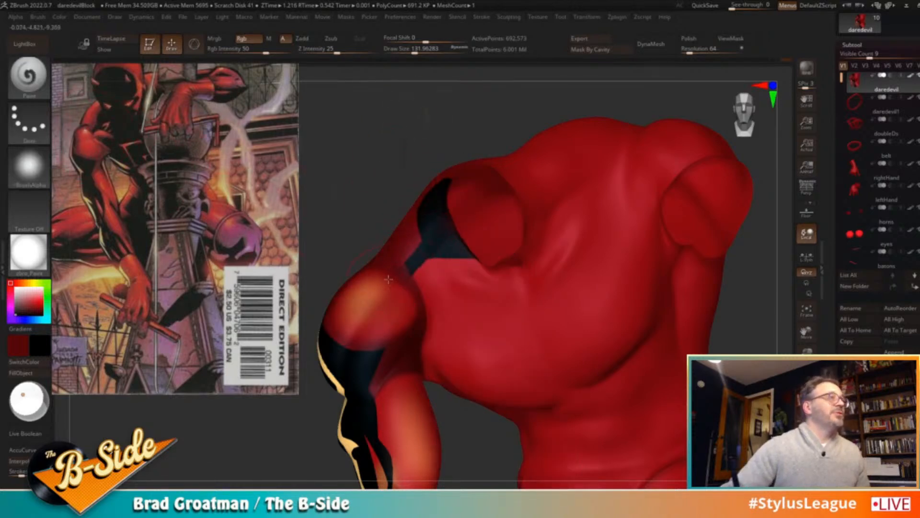
# Try to mask the round shoulder with the MaskCircle brush
pyautogui.press('ctrl')
pyautogui.click(40, 107)
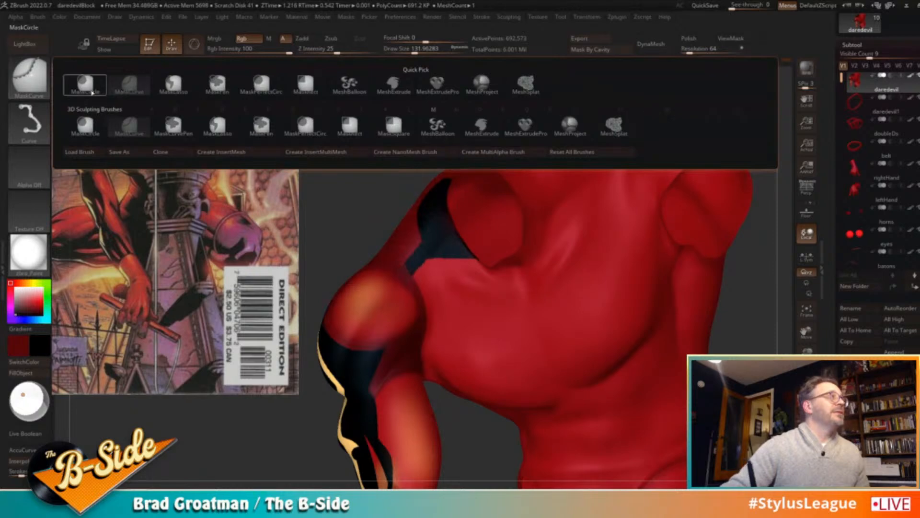
pyautogui.click(85, 84)
pyautogui.moveTo(375, 286)
pyautogui.mouseDown()
pyautogui.moveTo(426, 311)
pyautogui.moveTo(418, 304)
pyautogui.mouseUp()
pyautogui.keyDown('ctrl'); pyautogui.keyDown('alt'); pyautogui.moveTo(406, 335); pyautogui.dragTo(352, 261); pyautogui.keyUp('alt'); pyautogui.keyUp('ctrl')
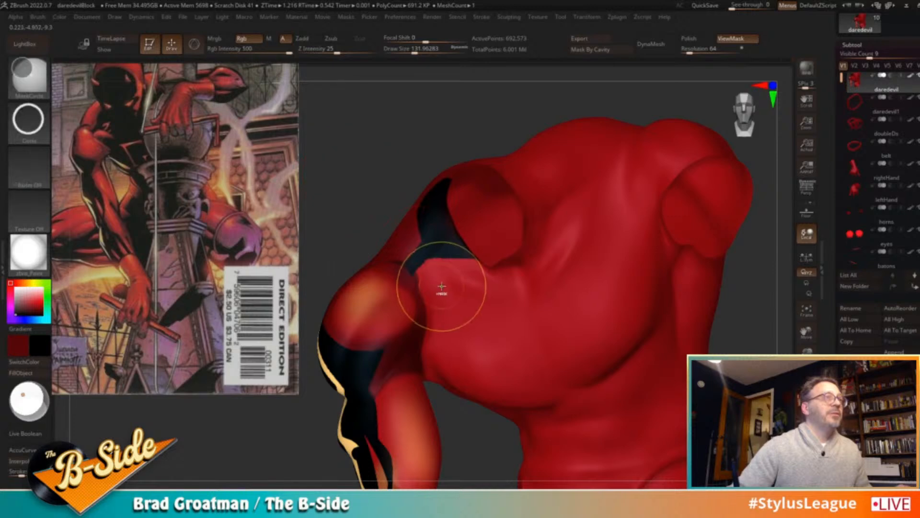
pyautogui.keyDown('ctrl'); pyautogui.click(365, 187); pyautogui.keyUp('ctrl')
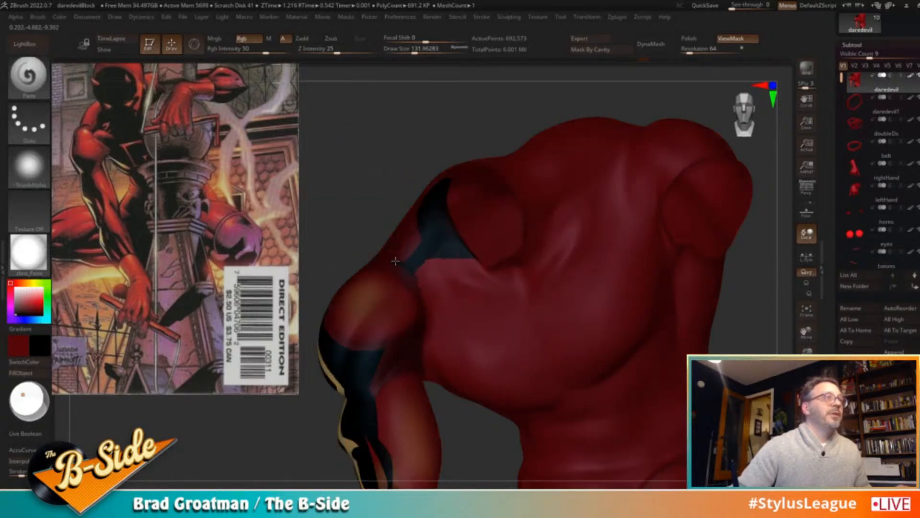
pyautogui.hotkey('ctrl', 'h')
# Switch the masking brush back to MaskCurve and try a mask curve from the shoulder across the chest
pyautogui.keyDown('alt'); pyautogui.moveTo(344, 132); pyautogui.dragTo(342, 91); pyautogui.keyUp('alt')
pyautogui.moveTo(692, 265); pyautogui.dragTo(679, 320)
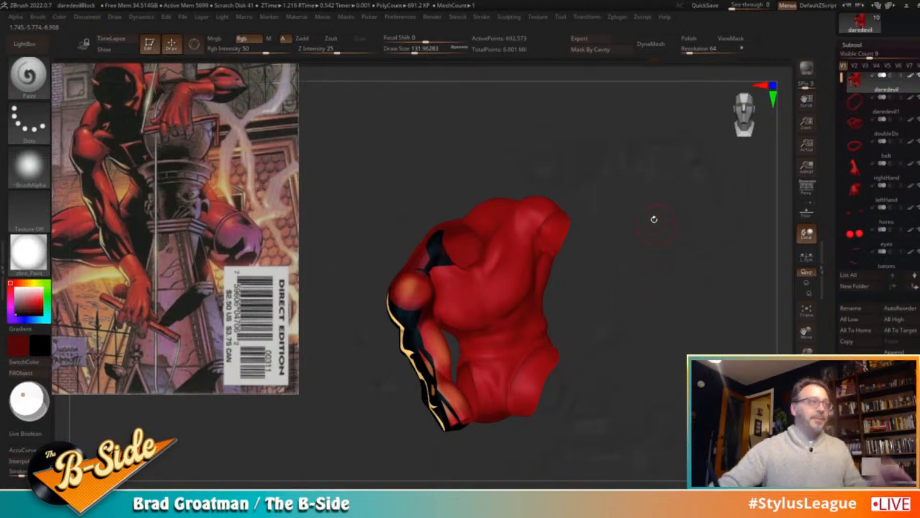
pyautogui.moveTo(665, 270)
pyautogui.keyDown('alt'); pyautogui.mouseDown()
pyautogui.moveTo(682, 298)
pyautogui.moveTo(676, 271)
pyautogui.mouseUp(); pyautogui.keyUp('alt')
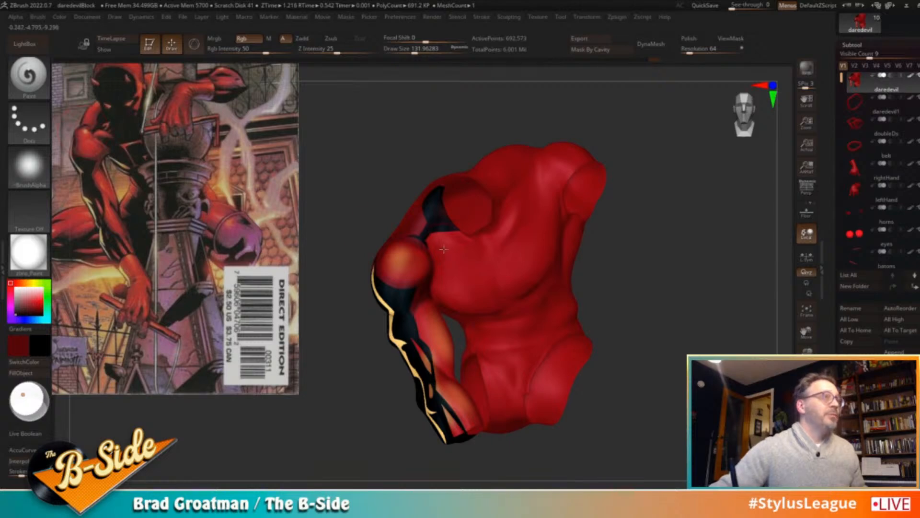
pyautogui.press('ctrl')
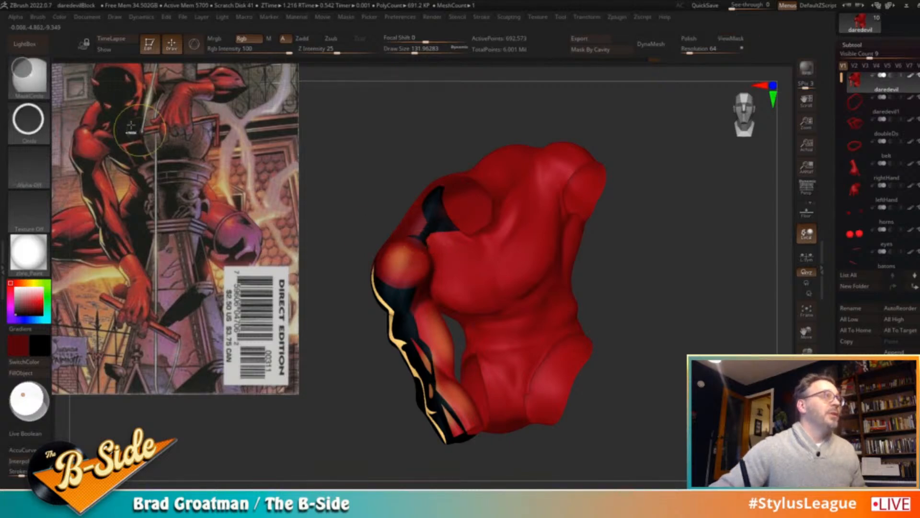
pyautogui.keyDown('ctrl'); pyautogui.click(29, 78); pyautogui.keyUp('ctrl')
pyautogui.keyDown('ctrl'); pyautogui.click(128, 86); pyautogui.keyUp('ctrl')
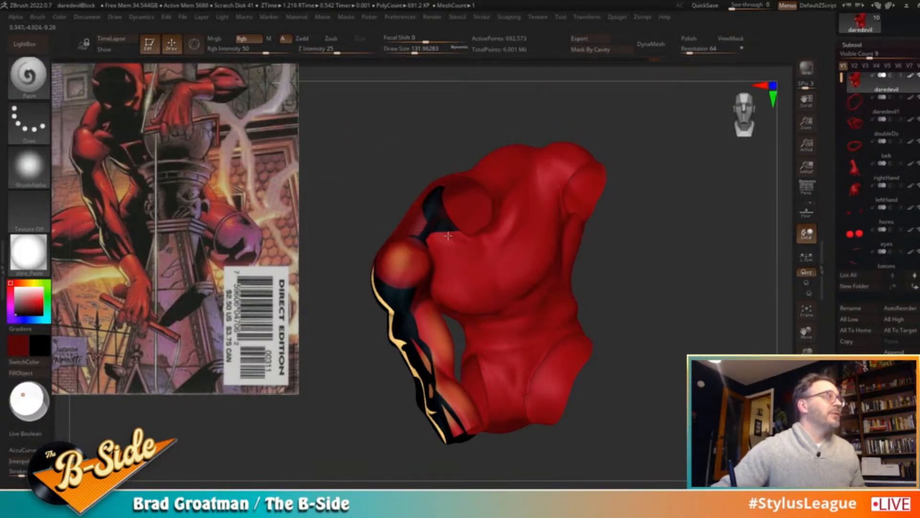
pyautogui.press('ctrl')
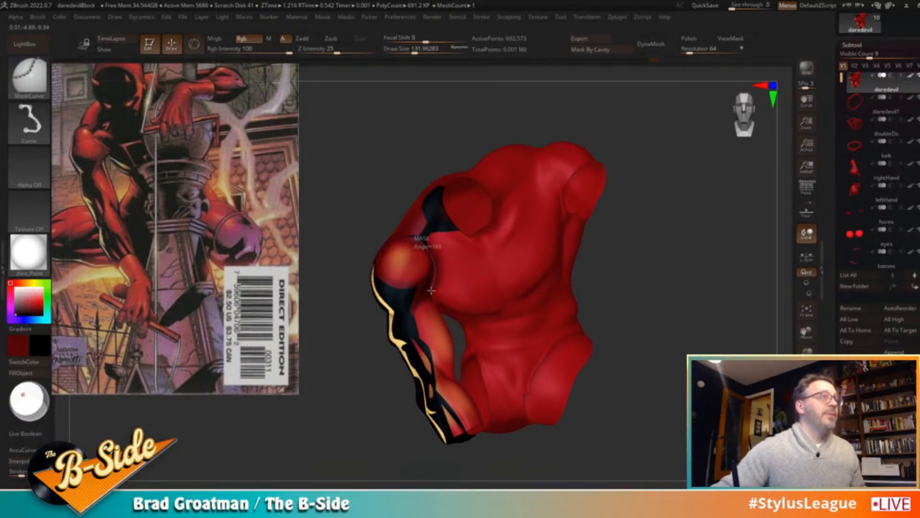
pyautogui.keyDown('ctrl'); pyautogui.moveTo(443, 291); pyautogui.dragTo(618, 273); pyautogui.keyUp('ctrl')
pyautogui.keyDown('ctrl'); pyautogui.moveTo(656, 267); pyautogui.dragTo(670, 286); pyautogui.keyUp('ctrl')
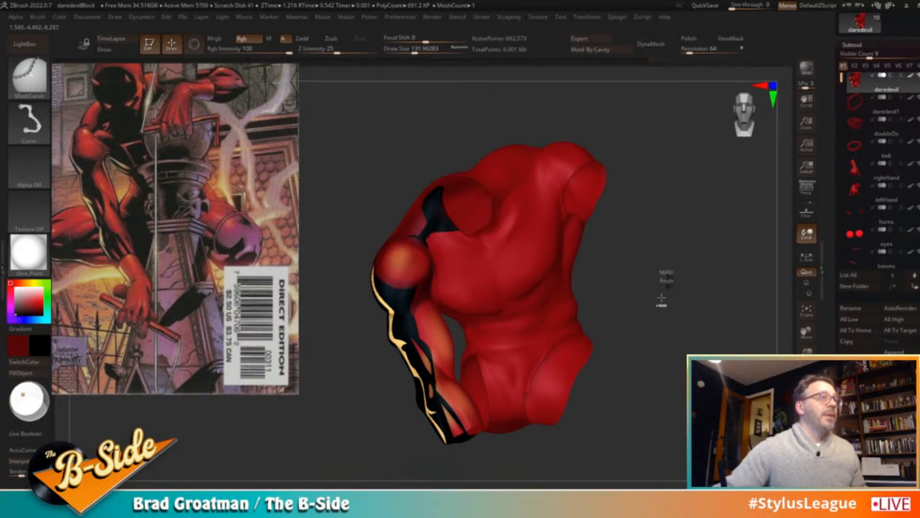
# Hide the painted arm so that only the torso stays visible
pyautogui.keyDown('ctrl'); pyautogui.keyDown('shift'); pyautogui.click(512, 275); pyautogui.keyUp('shift'); pyautogui.keyUp('ctrl')
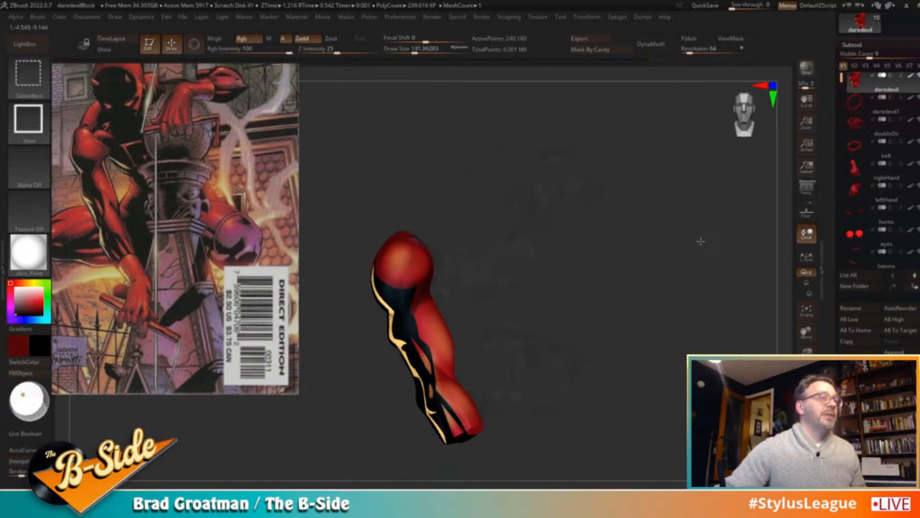
pyautogui.keyDown('ctrl'); pyautogui.keyDown('shift'); pyautogui.click(614, 261); pyautogui.keyUp('shift'); pyautogui.keyUp('ctrl')
pyautogui.keyDown('ctrl'); pyautogui.keyDown('shift'); pyautogui.click(574, 280); pyautogui.keyUp('shift'); pyautogui.keyUp('ctrl')
pyautogui.moveTo(661, 270); pyautogui.dragTo(660, 290)
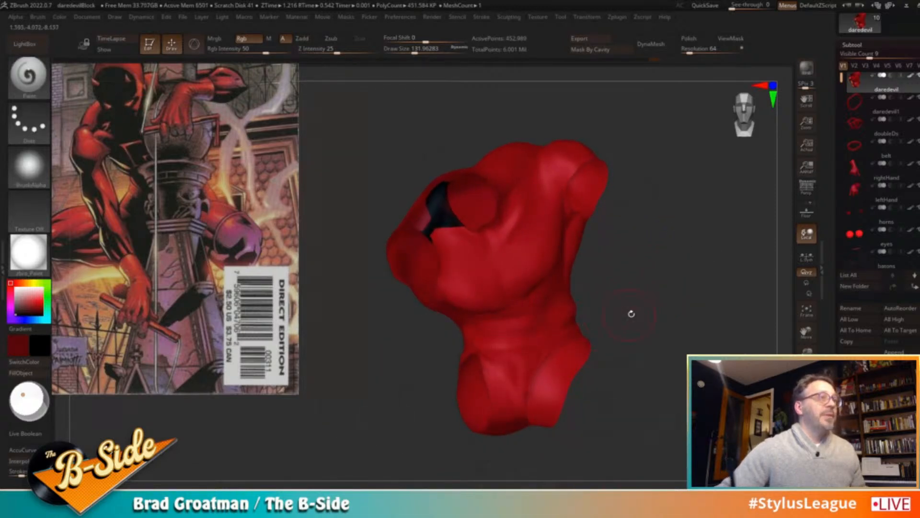
pyautogui.moveTo(622, 315); pyautogui.dragTo(572, 331)
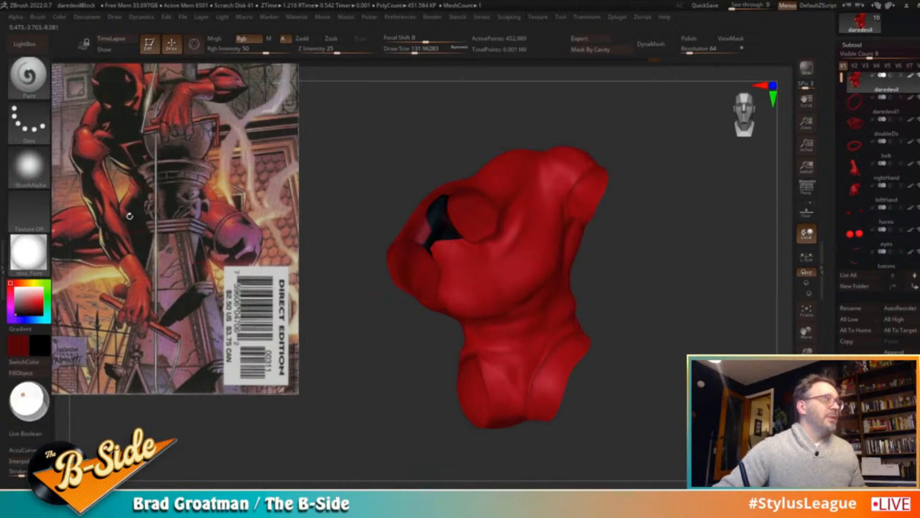
# Mask the side of the waist and hip below the painted shoulder with MaskCurve, redoing the first curve
pyautogui.press('ctrl')
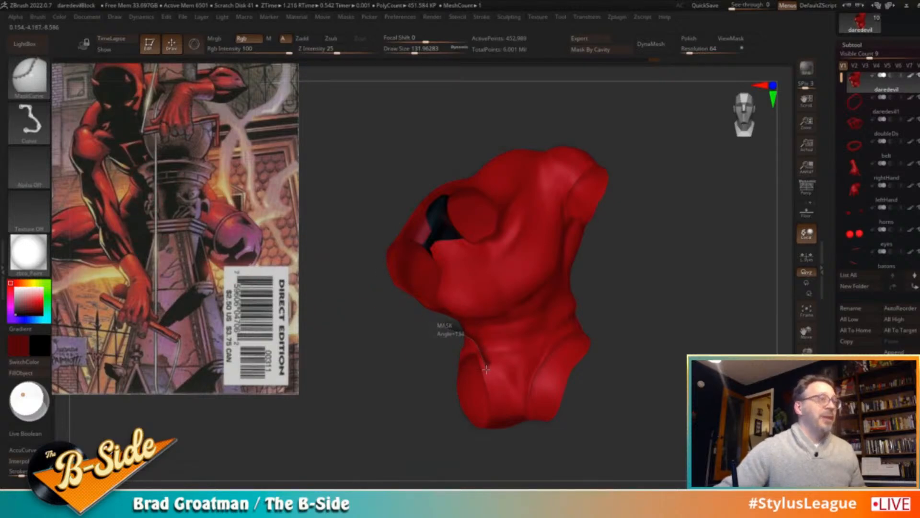
pyautogui.moveTo(486, 368)
pyautogui.keyDown('ctrl'); pyautogui.mouseDown()
pyautogui.moveTo(441, 397)
pyautogui.moveTo(487, 372)
pyautogui.moveTo(503, 415)
pyautogui.moveTo(482, 401)
pyautogui.moveTo(488, 355)
pyautogui.moveTo(471, 322)
pyautogui.moveTo(434, 318)
pyautogui.mouseUp(); pyautogui.keyUp('ctrl')
pyautogui.hotkey('ctrl', 'z')
pyautogui.press('ctrl')
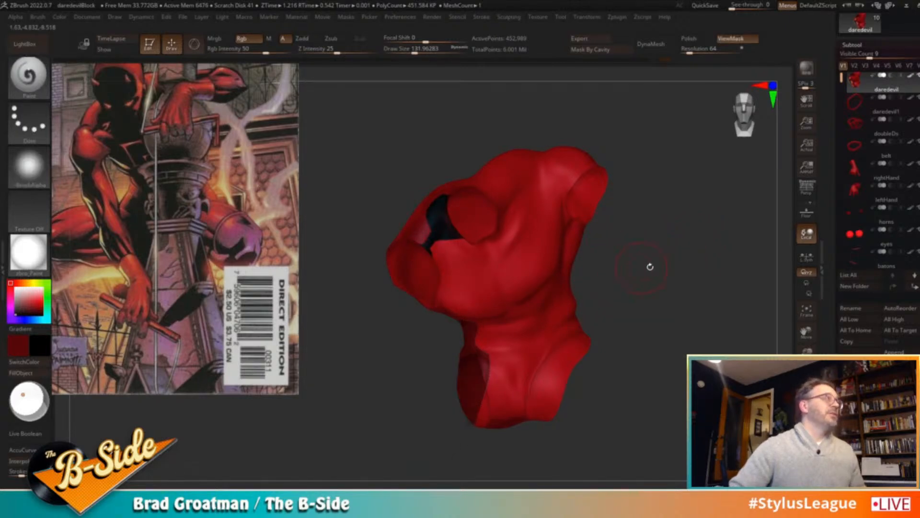
# Extend the mask over the upper back behind the neck with MaskCurve
pyautogui.moveTo(616, 312)
pyautogui.mouseDown()
pyautogui.moveTo(588, 301)
pyautogui.moveTo(549, 339)
pyautogui.moveTo(524, 432)
pyautogui.moveTo(544, 424)
pyautogui.mouseUp()
pyautogui.moveTo(672, 366)
pyautogui.mouseDown()
pyautogui.moveTo(700, 329)
pyautogui.moveTo(699, 302)
pyautogui.moveTo(730, 292)
pyautogui.moveTo(735, 306)
pyautogui.mouseUp()
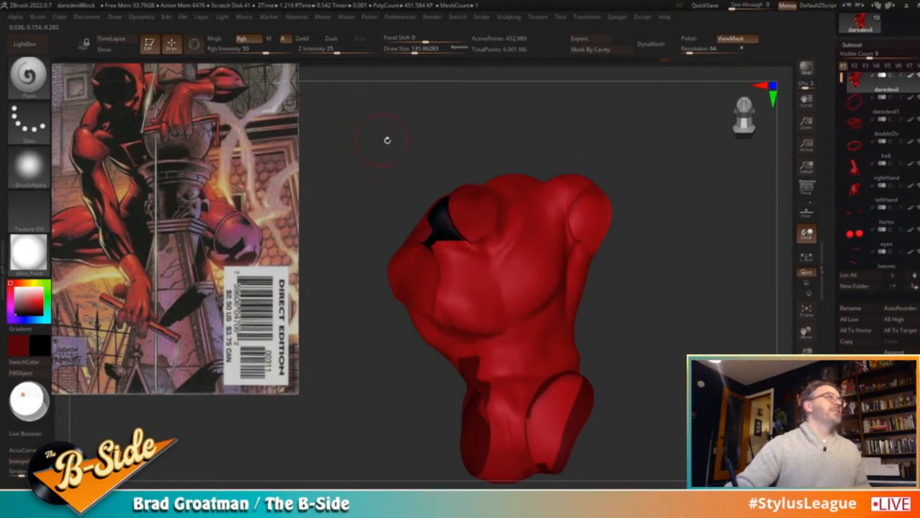
pyautogui.moveTo(550, 128); pyautogui.dragTo(580, 158)
pyautogui.press('ctrl')
pyautogui.keyDown('ctrl'); pyautogui.moveTo(504, 208); pyautogui.dragTo(597, 157); pyautogui.keyUp('ctrl')
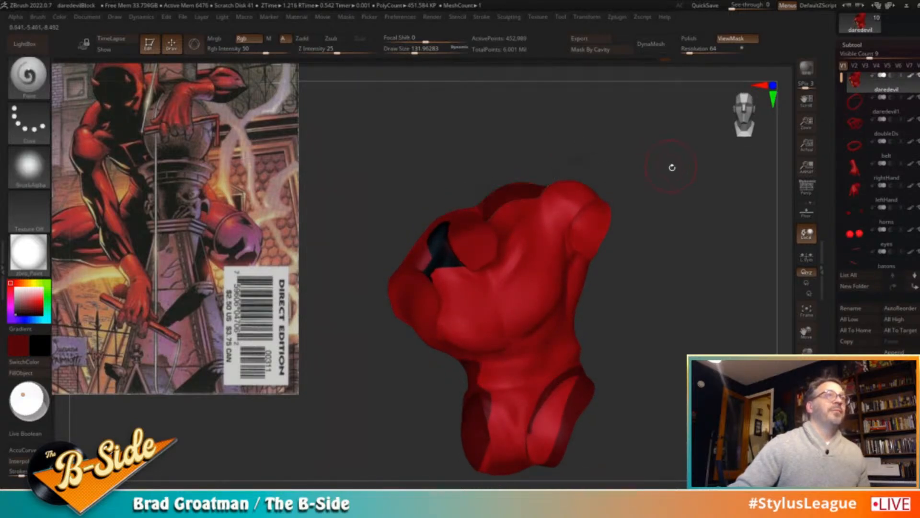
# Extend the MaskCurve mask over the shoulder beside the painted arm and down the opposite side of the torso
pyautogui.moveTo(623, 225); pyautogui.dragTo(608, 151)
pyautogui.moveTo(422, 227)
pyautogui.keyDown('ctrl'); pyautogui.mouseDown()
pyautogui.moveTo(450, 234)
pyautogui.moveTo(482, 224)
pyautogui.mouseUp(); pyautogui.keyUp('ctrl')
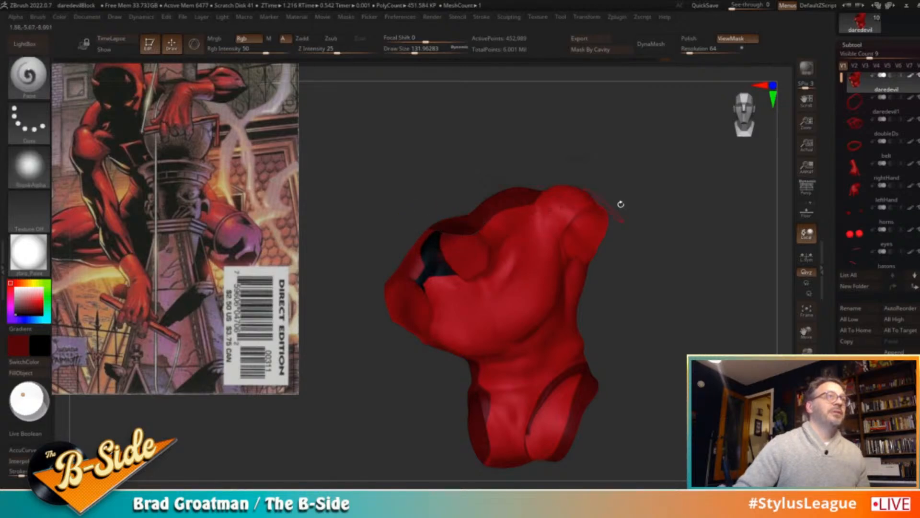
pyautogui.moveTo(725, 261)
pyautogui.mouseDown()
pyautogui.moveTo(701, 207)
pyautogui.moveTo(684, 206)
pyautogui.moveTo(670, 189)
pyautogui.moveTo(600, 201)
pyautogui.mouseUp()
pyautogui.moveTo(671, 233)
pyautogui.mouseDown()
pyautogui.moveTo(680, 230)
pyautogui.moveTo(656, 240)
pyautogui.mouseUp()
pyautogui.keyDown('ctrl'); pyautogui.moveTo(570, 180); pyautogui.dragTo(560, 263); pyautogui.keyUp('ctrl')
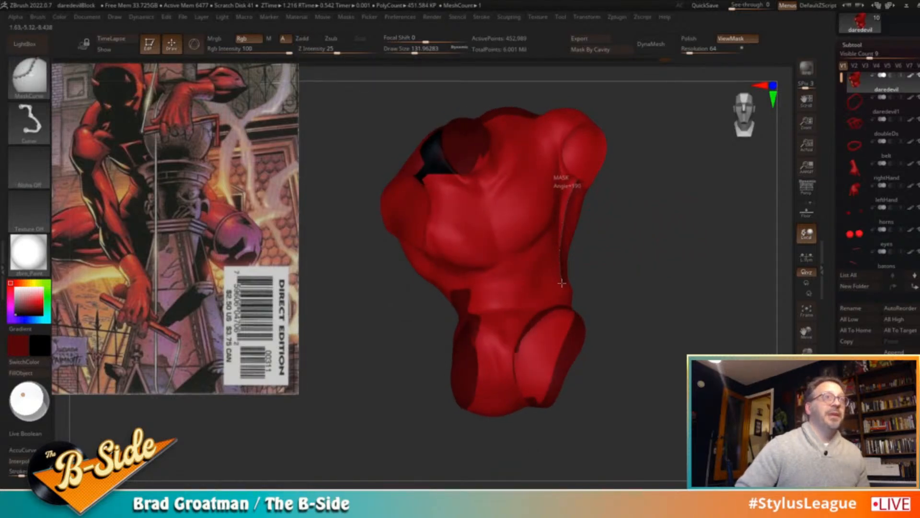
pyautogui.keyDown('ctrl'); pyautogui.moveTo(556, 303); pyautogui.dragTo(556, 334); pyautogui.keyUp('ctrl')
# Mask the far flank, armpit and thigh opening of the isolated torso with further MaskCurve strokes
pyautogui.moveTo(711, 312)
pyautogui.mouseDown()
pyautogui.moveTo(723, 317)
pyautogui.moveTo(688, 307)
pyautogui.moveTo(750, 303)
pyautogui.moveTo(737, 302)
pyautogui.mouseUp()
pyautogui.moveTo(726, 299); pyautogui.dragTo(704, 301)
pyautogui.moveTo(567, 329)
pyautogui.keyDown('ctrl'); pyautogui.mouseDown()
pyautogui.moveTo(559, 254)
pyautogui.moveTo(573, 199)
pyautogui.moveTo(578, 84)
pyautogui.mouseUp(); pyautogui.keyUp('ctrl')
pyautogui.moveTo(692, 210); pyautogui.dragTo(697, 245)
pyautogui.keyDown('ctrl'); pyautogui.moveTo(626, 462); pyautogui.dragTo(590, 293); pyautogui.keyUp('ctrl')
pyautogui.moveTo(733, 288)
pyautogui.mouseDown()
pyautogui.moveTo(687, 295)
pyautogui.moveTo(720, 312)
pyautogui.moveTo(680, 312)
pyautogui.mouseUp()
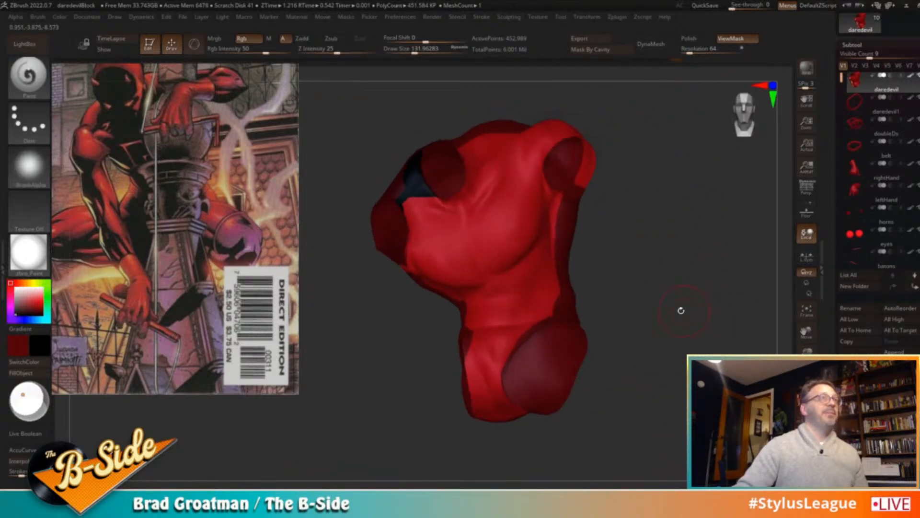
# Set RGB Intensity to 100, fill the unmasked torso with black and turn off the mask display
pyautogui.click(39, 382)
pyautogui.click(291, 49)
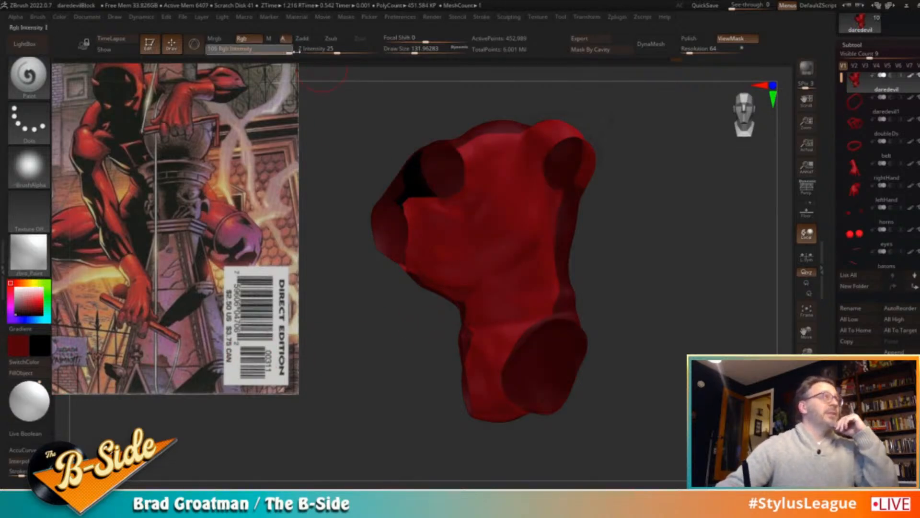
pyautogui.click(21, 372)
pyautogui.moveTo(709, 261); pyautogui.dragTo(697, 258)
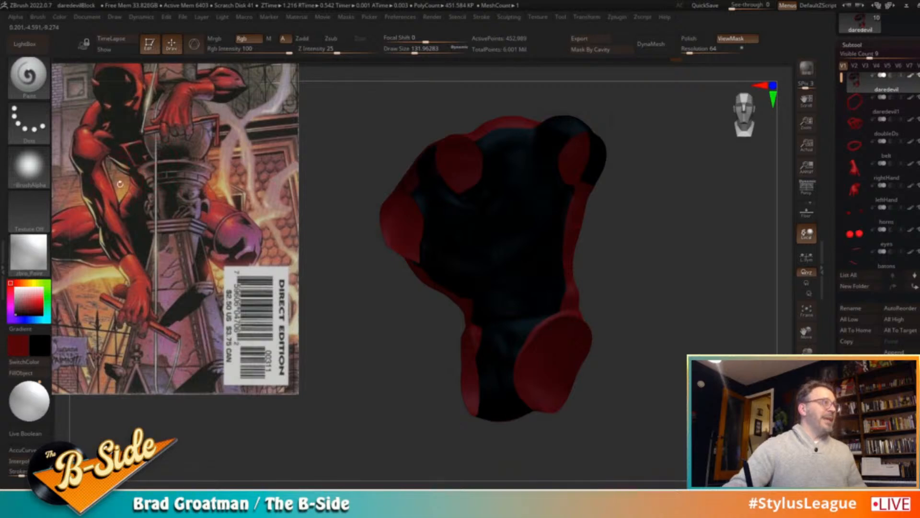
pyautogui.hotkey('ctrl', 'h')
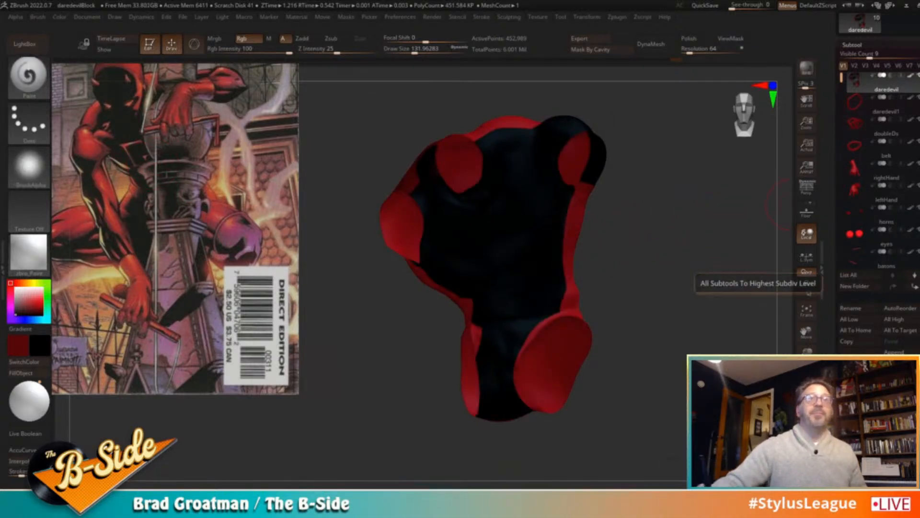
# Show the doubleDs emblem over the torso, make it the active subtool and subdivide its mesh
pyautogui.press('shift')
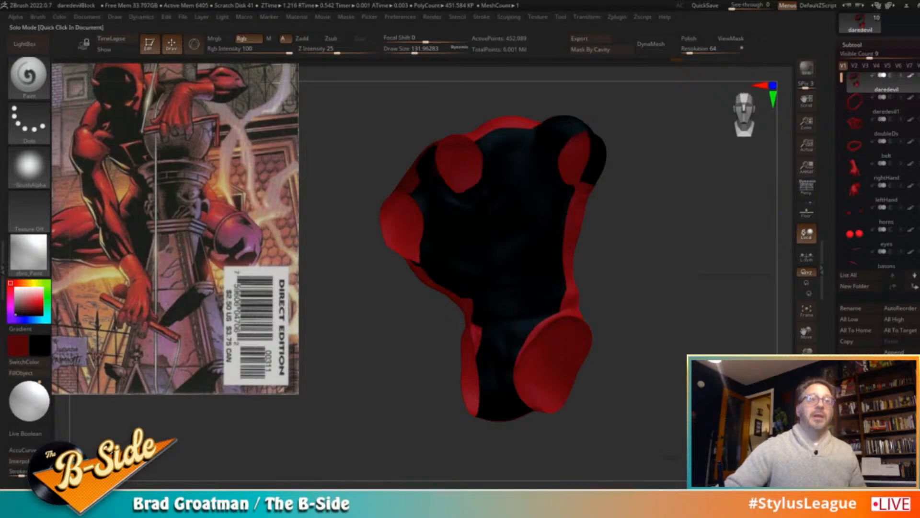
pyautogui.click(918, 119)
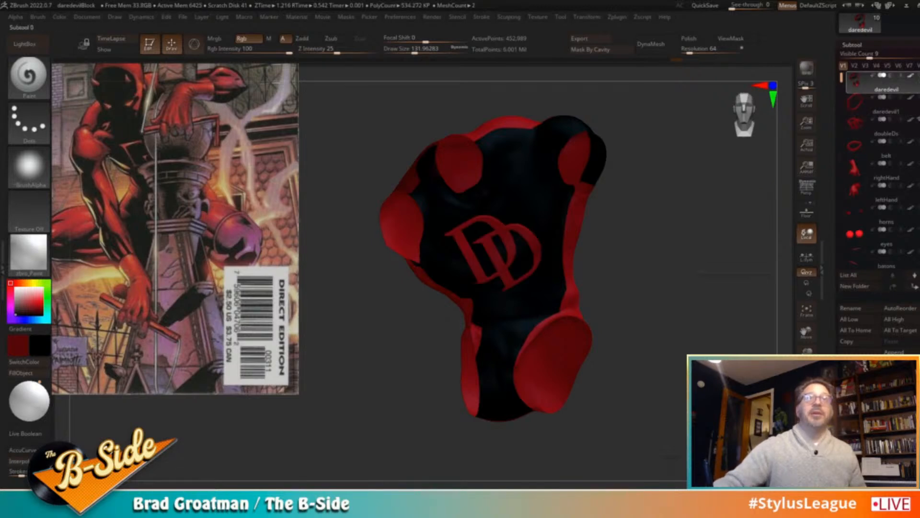
pyautogui.moveTo(765, 202); pyautogui.dragTo(360, 283)
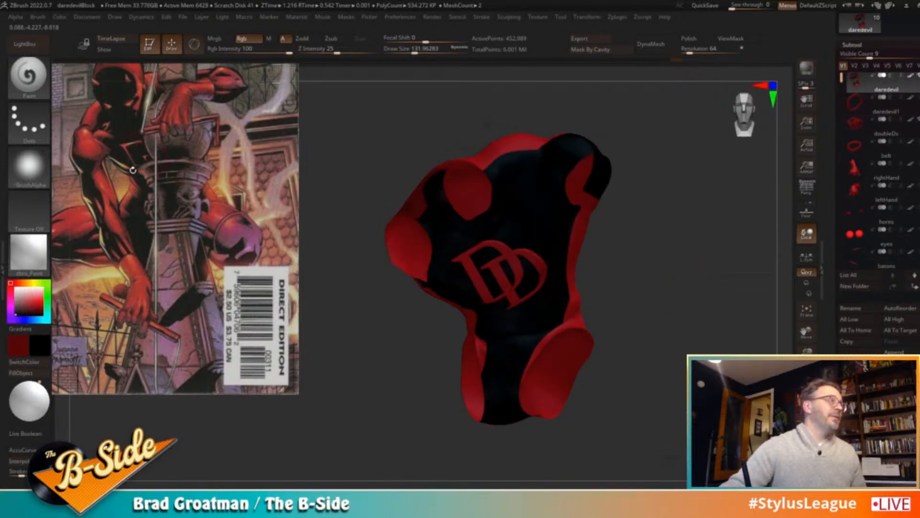
pyautogui.moveTo(664, 236); pyautogui.dragTo(674, 261)
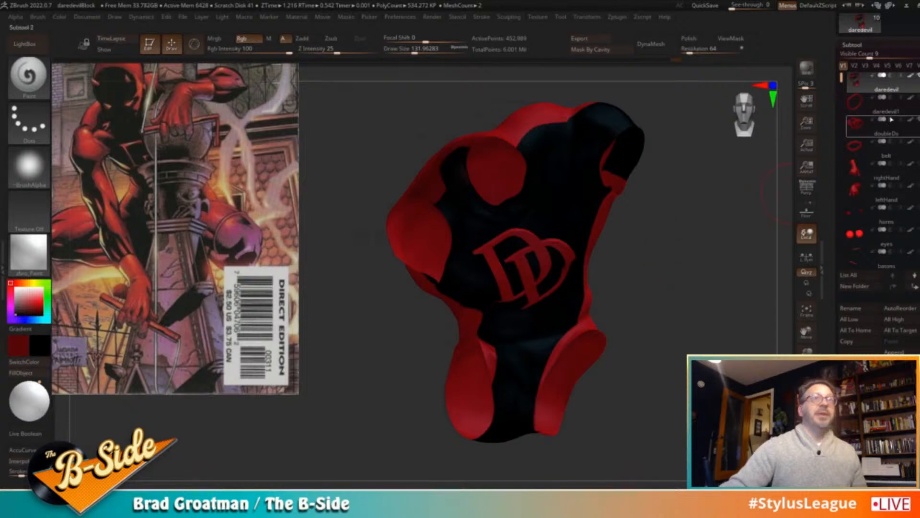
pyautogui.click(881, 130)
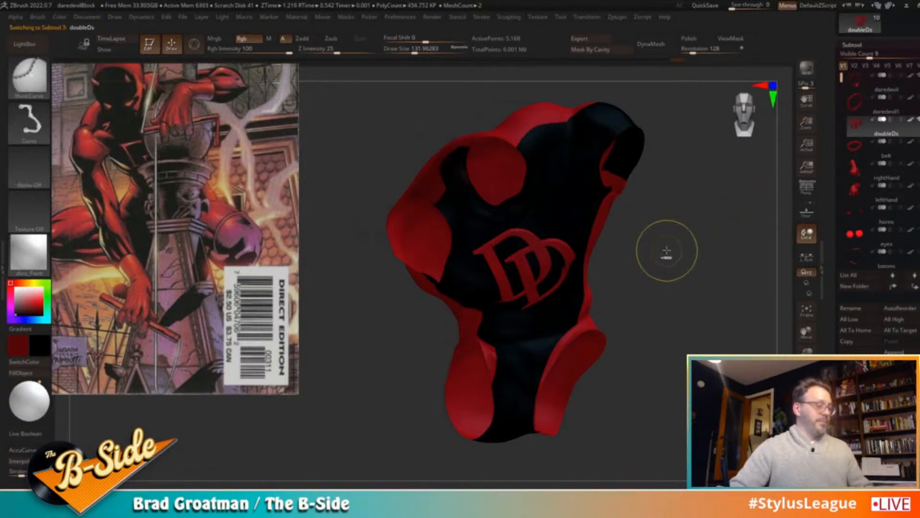
pyautogui.moveTo(669, 249); pyautogui.dragTo(677, 246)
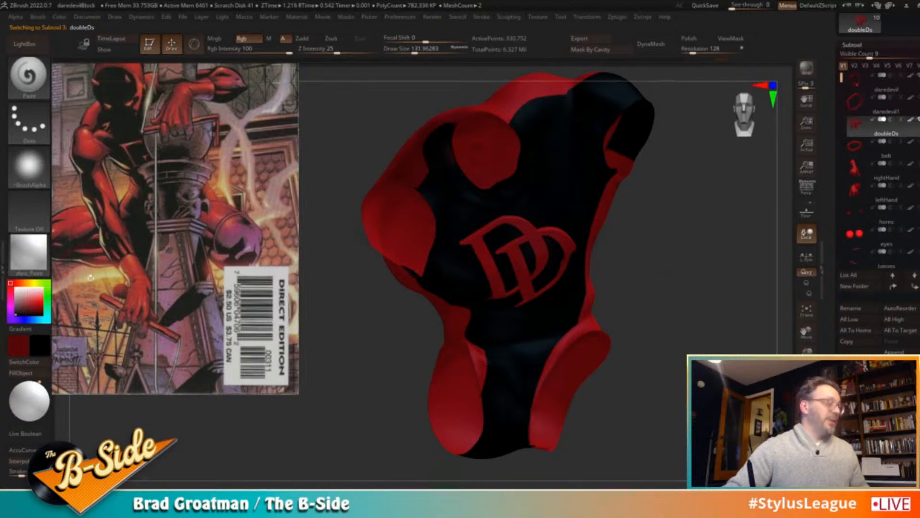
# Sample a pale yellow from the comic reference and paint a highlight along the top of the DD emblem
pyautogui.press('z')
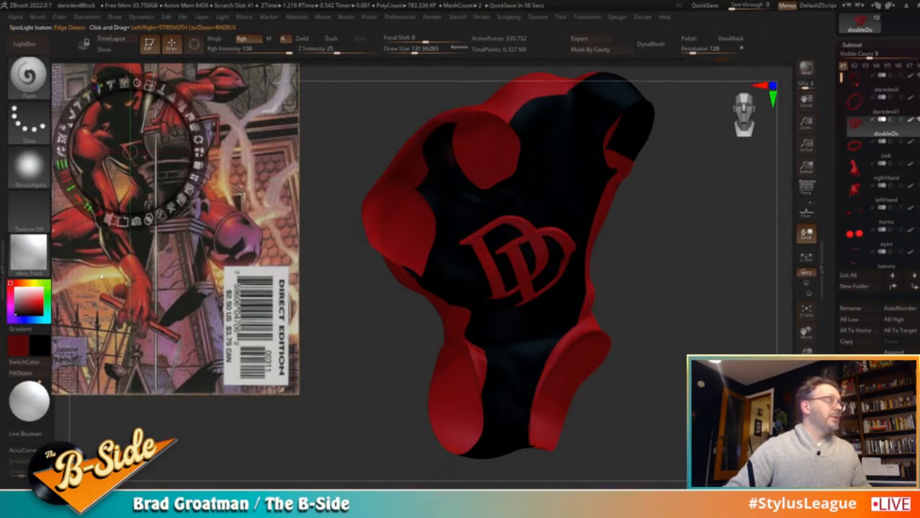
pyautogui.press('c')
pyautogui.press('z')
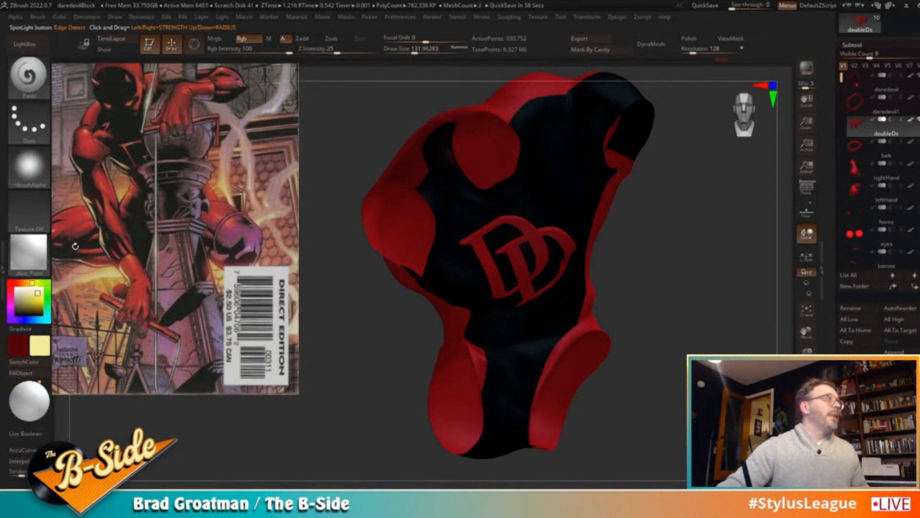
pyautogui.moveTo(479, 234); pyautogui.dragTo(535, 233)
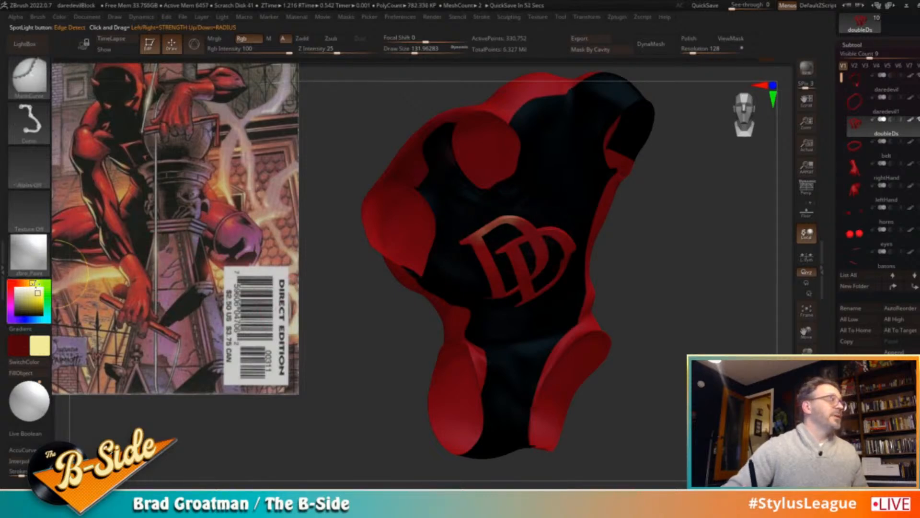
# Repaint the highlight along the top of the DD emblem in orange and tone its edge back with dark red
pyautogui.click(28, 283)
pyautogui.click(41, 297)
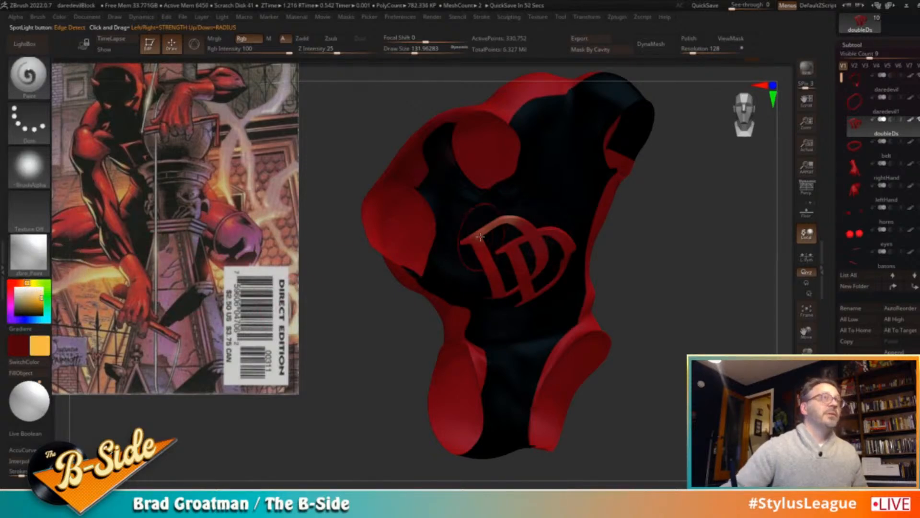
pyautogui.moveTo(475, 236); pyautogui.dragTo(530, 240)
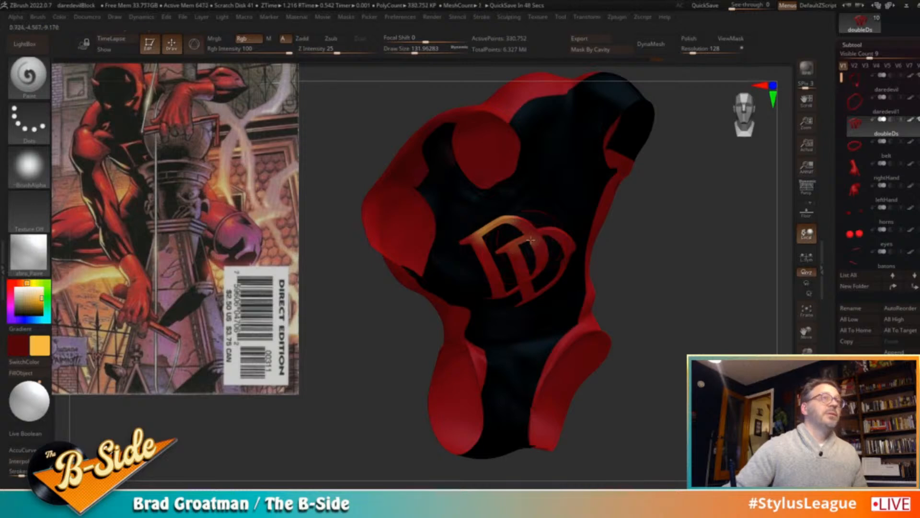
pyautogui.press('v')
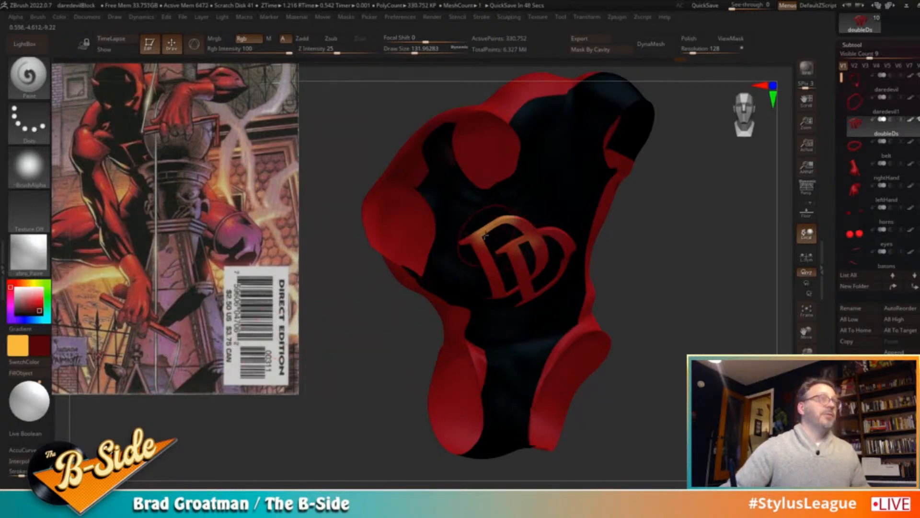
pyautogui.moveTo(495, 233); pyautogui.dragTo(477, 262)
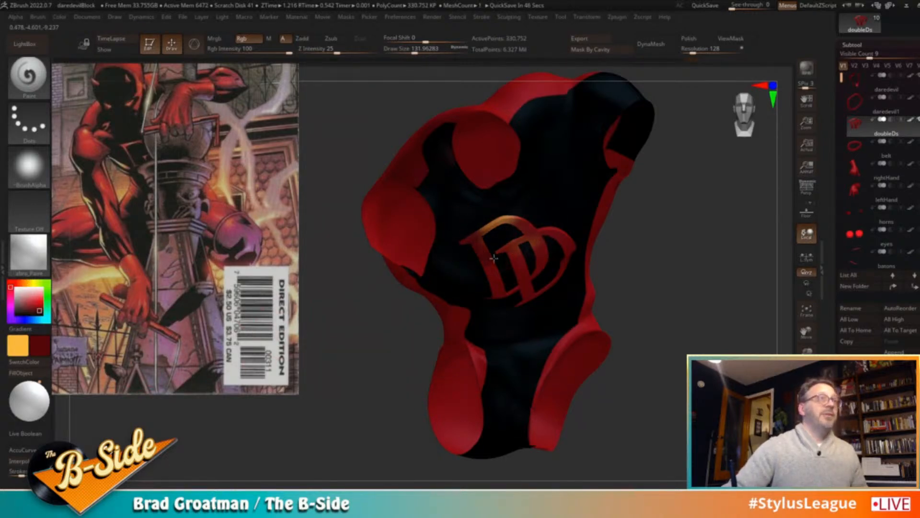
# Select the daredevil subtool and unhide the rest of the figure around the torso
pyautogui.moveTo(689, 328); pyautogui.dragTo(617, 282)
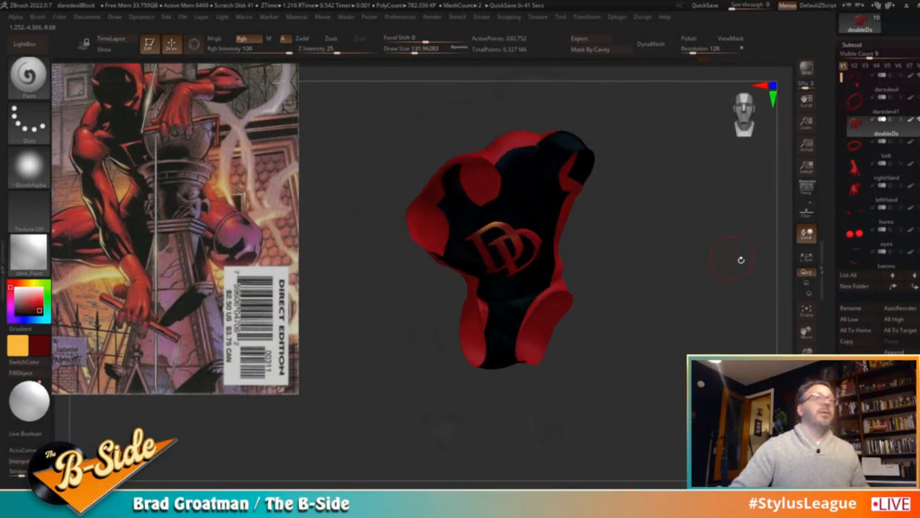
pyautogui.click(885, 84)
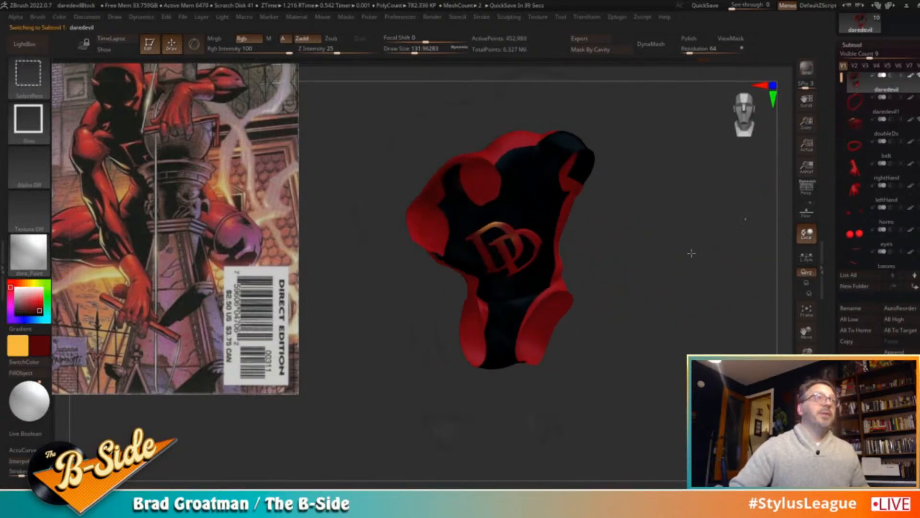
pyautogui.keyDown('ctrl'); pyautogui.keyDown('shift'); pyautogui.click(696, 252); pyautogui.keyUp('shift'); pyautogui.keyUp('ctrl')
pyautogui.moveTo(728, 279); pyautogui.dragTo(721, 269)
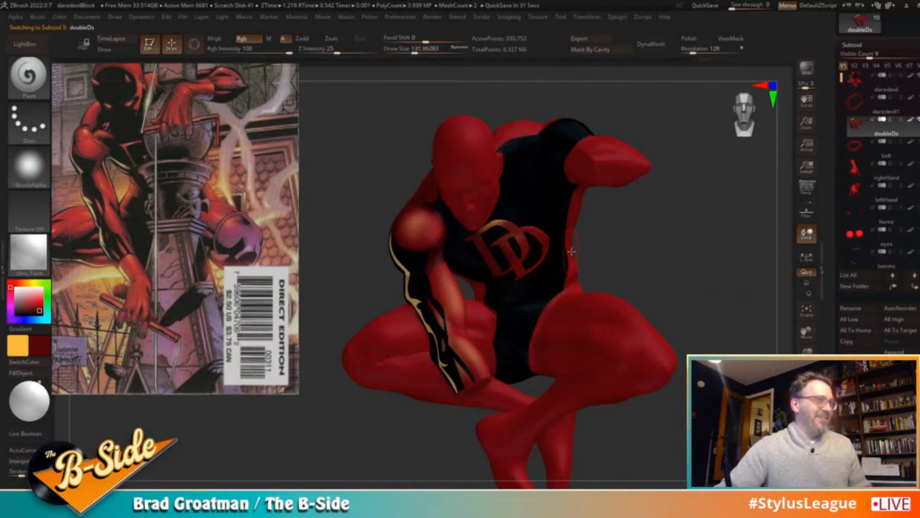
# Try black shading across the DD emblem with a Draw Size of about 305, and undo the strokes
pyautogui.press('c')
pyautogui.press('s')
pyautogui.moveTo(529, 270); pyautogui.dragTo(545, 268)
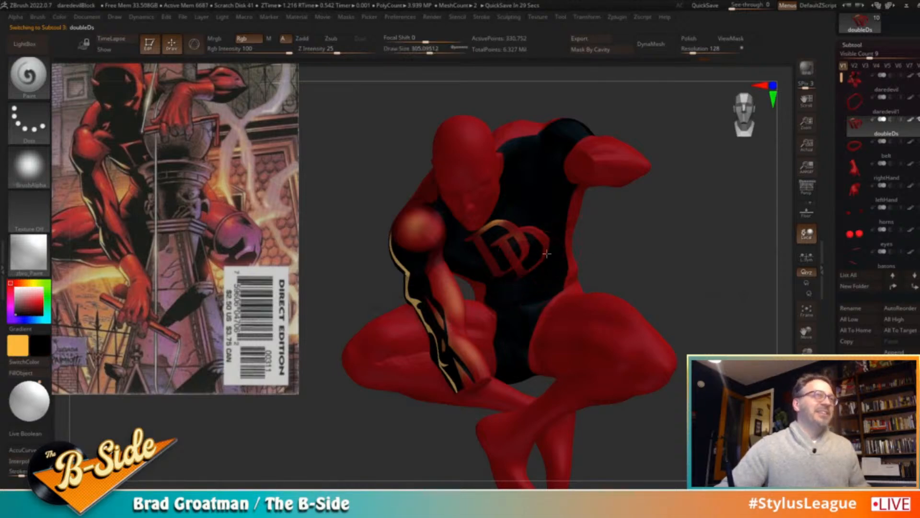
pyautogui.moveTo(610, 234); pyautogui.dragTo(626, 235)
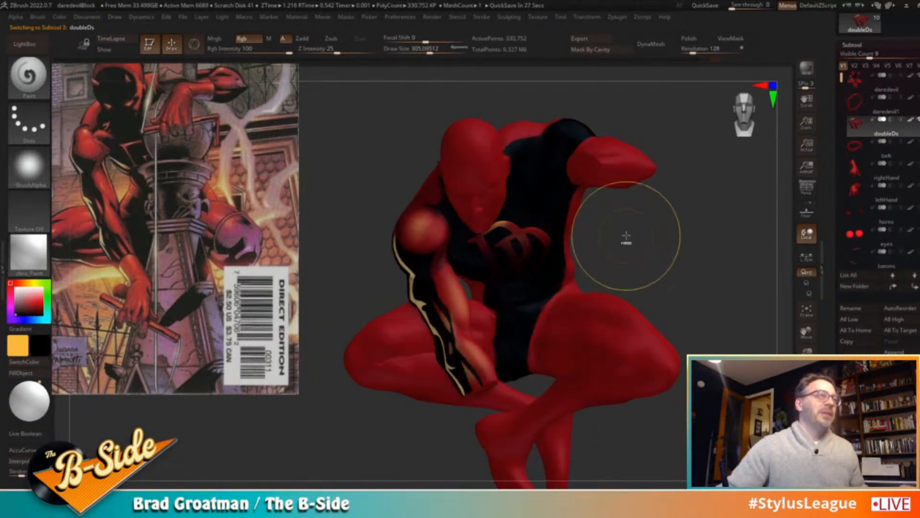
pyautogui.hotkey('ctrl', 'z')
# Sample the DD emblem's dark red as the paint colour
pyautogui.press('c')
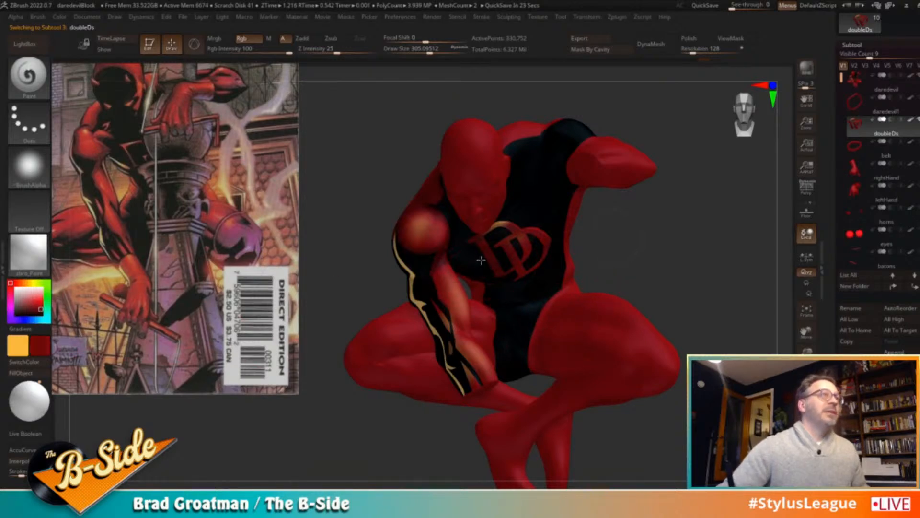
pyautogui.moveTo(680, 275)
pyautogui.mouseDown()
pyautogui.moveTo(667, 259)
pyautogui.moveTo(695, 272)
pyautogui.mouseUp()
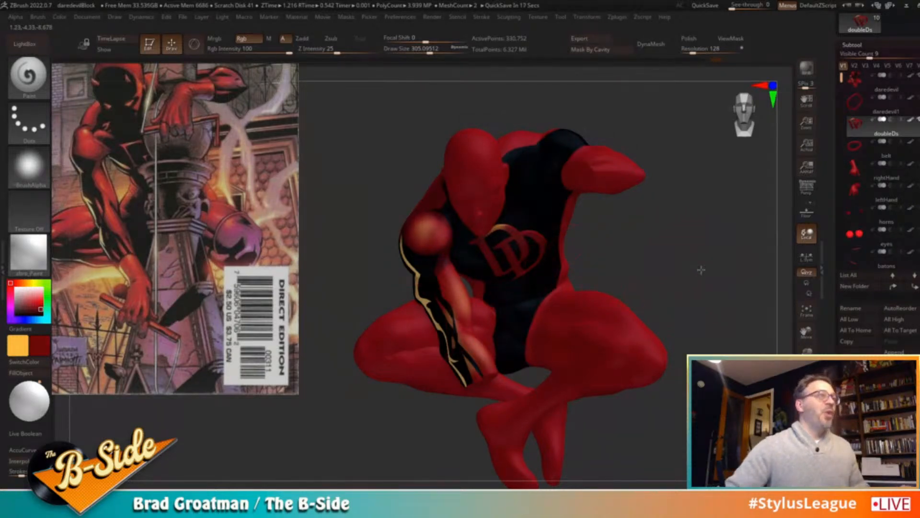
pyautogui.moveTo(701, 271); pyautogui.dragTo(677, 267)
pyautogui.moveTo(618, 287); pyautogui.dragTo(714, 257)
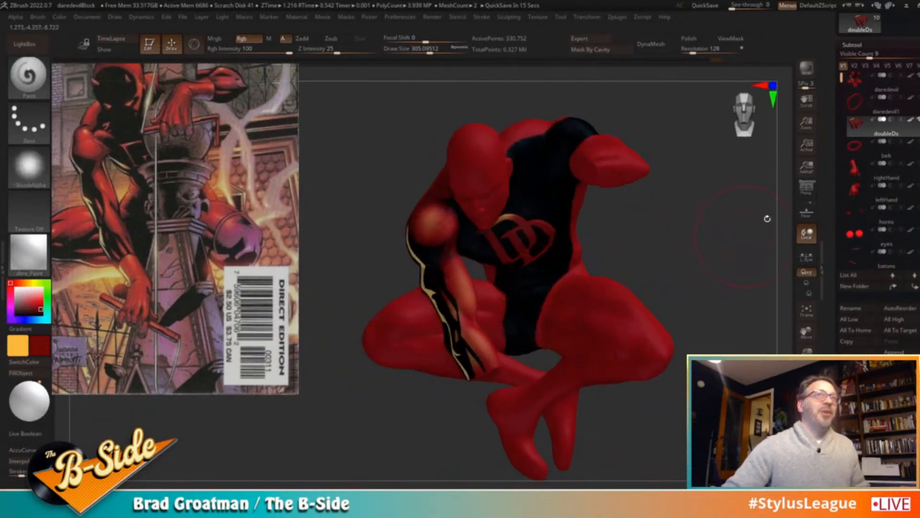
# Isolate the thigh behind the painted arm, mask its outer part, fill the inner part with black, and restore the full unmasked figure
pyautogui.click(885, 86)
pyautogui.moveTo(643, 247); pyautogui.dragTo(666, 242)
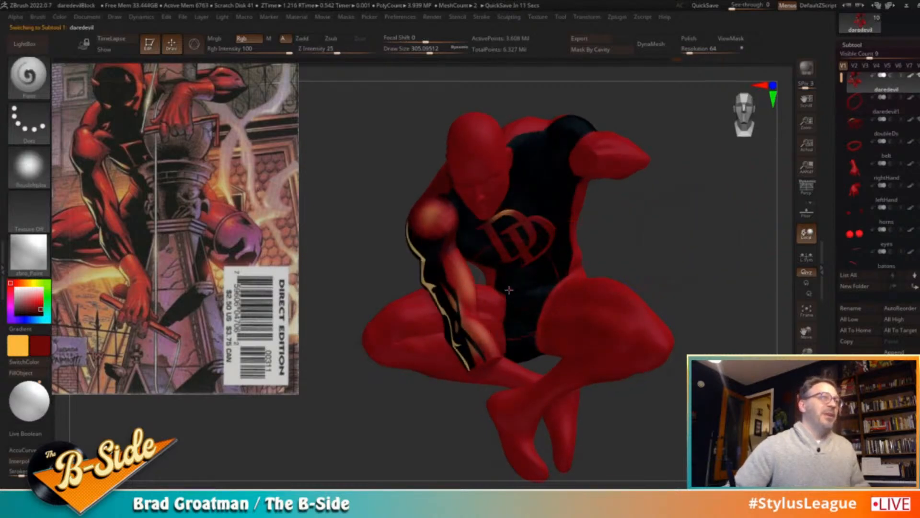
pyautogui.hotkey('ctrl', 'shift')
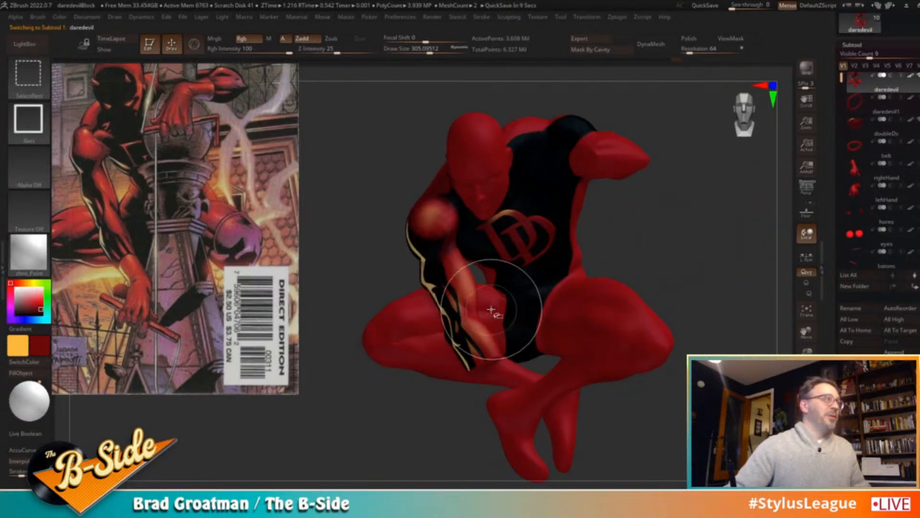
pyautogui.keyDown('ctrl'); pyautogui.keyDown('shift'); pyautogui.click(494, 308); pyautogui.keyUp('shift'); pyautogui.keyUp('ctrl')
pyautogui.moveTo(510, 294)
pyautogui.keyDown('ctrl'); pyautogui.mouseDown()
pyautogui.moveTo(458, 322)
pyautogui.moveTo(420, 383)
pyautogui.mouseUp(); pyautogui.keyUp('ctrl')
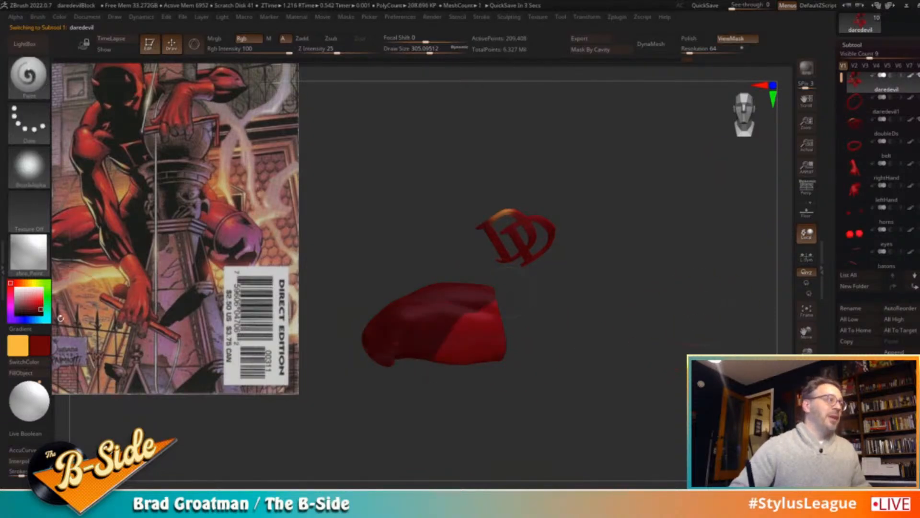
pyautogui.click(15, 315)
pyautogui.click(28, 374)
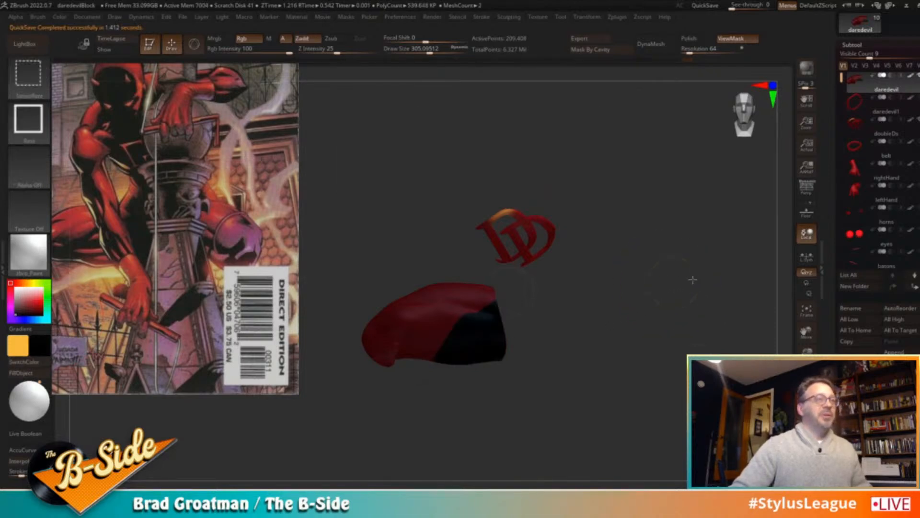
pyautogui.keyDown('ctrl'); pyautogui.keyDown('shift'); pyautogui.click(691, 277); pyautogui.keyUp('shift'); pyautogui.keyUp('ctrl')
pyautogui.keyDown('ctrl'); pyautogui.moveTo(701, 272); pyautogui.dragTo(670, 276); pyautogui.keyUp('ctrl')
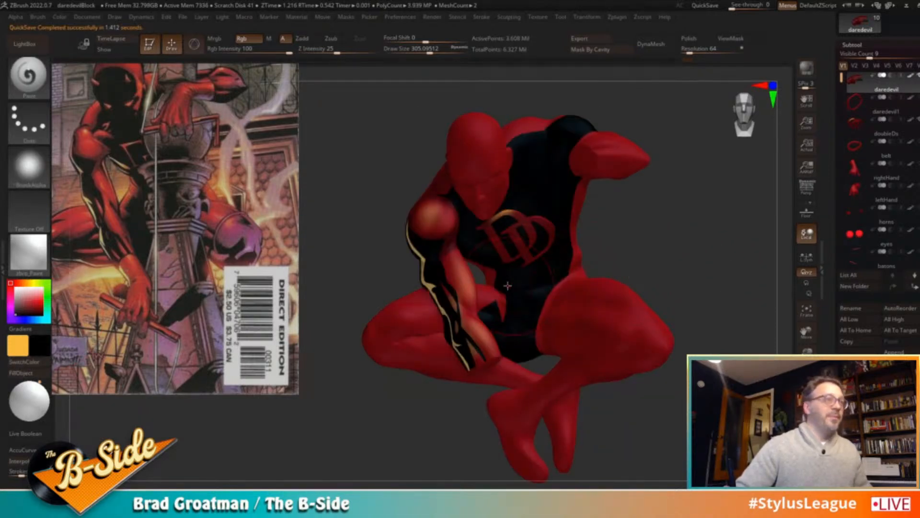
# Mask around the remaining red gap where that thigh meets the hips, fill it with black and clear the mask
pyautogui.keyDown('ctrl'); pyautogui.moveTo(508, 294); pyautogui.dragTo(489, 301); pyautogui.keyUp('ctrl')
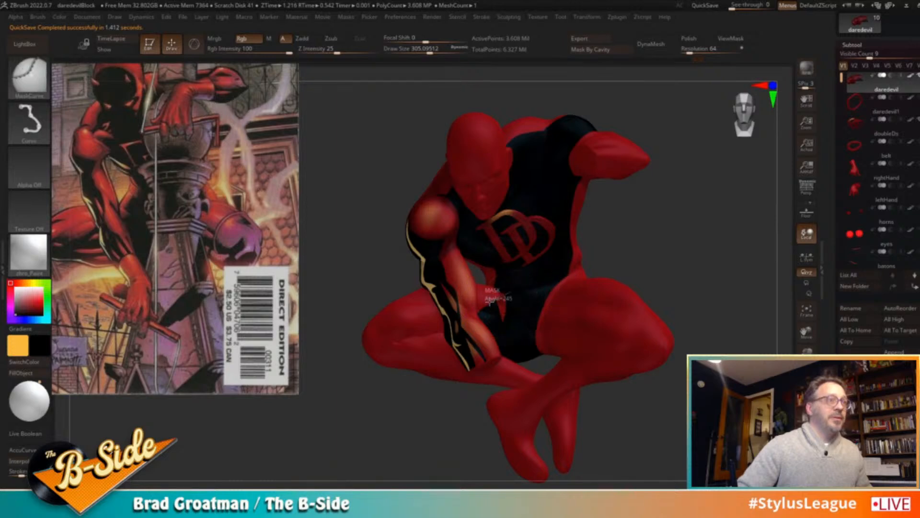
pyautogui.keyDown('ctrl'); pyautogui.click(713, 255); pyautogui.keyUp('ctrl')
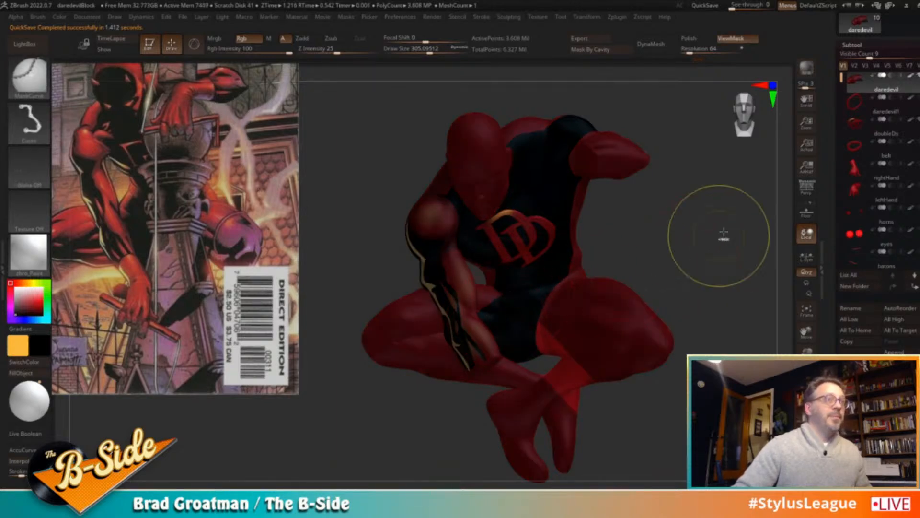
pyautogui.keyDown('ctrl'); pyautogui.moveTo(718, 235); pyautogui.dragTo(563, 288); pyautogui.keyUp('ctrl')
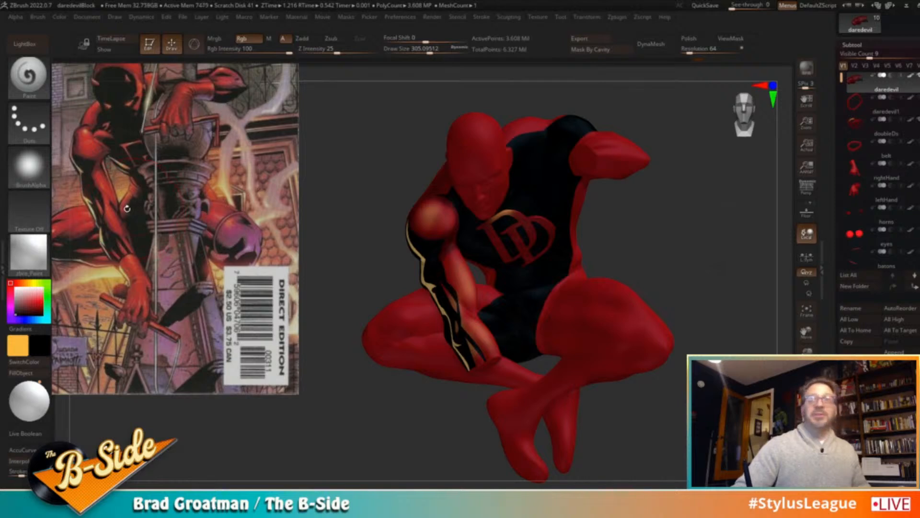
# Try masking and isolating the thigh behind the painted arm, and restore the full unmasked figure
pyautogui.moveTo(724, 245); pyautogui.dragTo(731, 251)
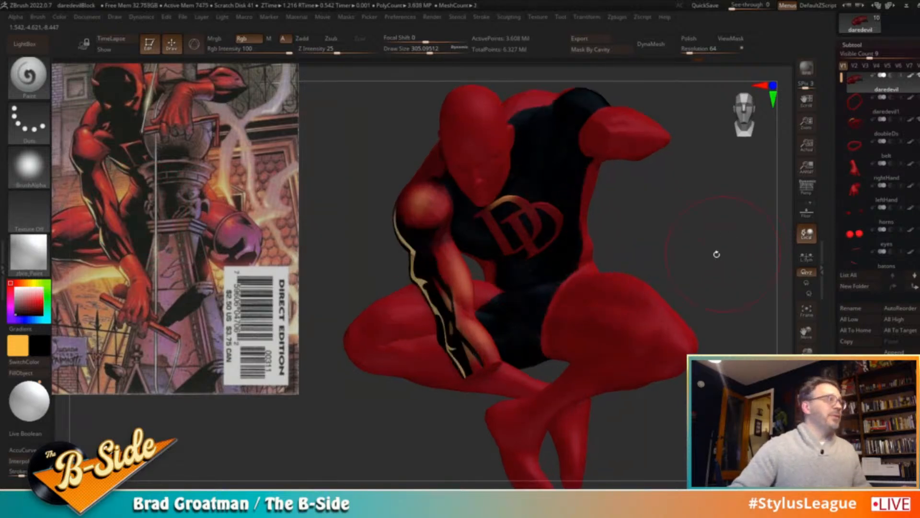
pyautogui.moveTo(514, 290); pyautogui.dragTo(454, 297)
pyautogui.keyDown('ctrl'); pyautogui.click(676, 258); pyautogui.keyUp('ctrl')
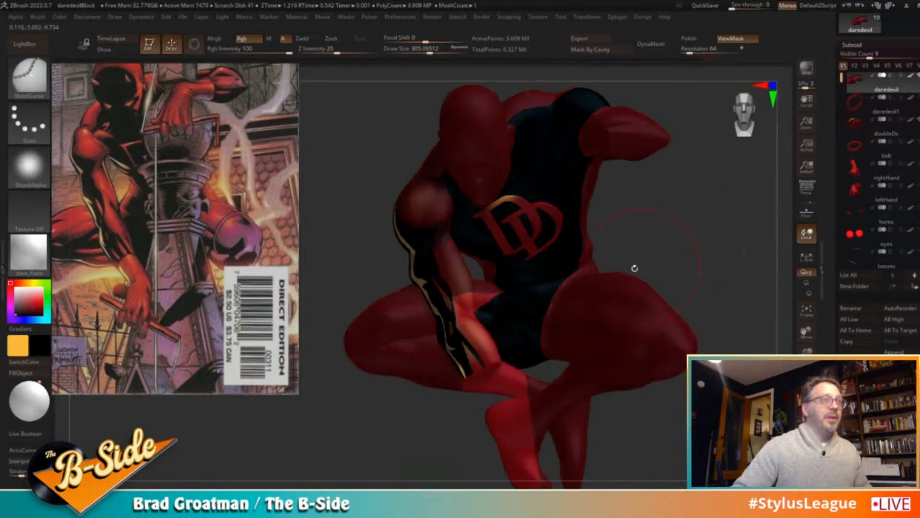
pyautogui.keyDown('ctrl'); pyautogui.keyDown('shift'); pyautogui.click(497, 309); pyautogui.keyUp('shift'); pyautogui.keyUp('ctrl')
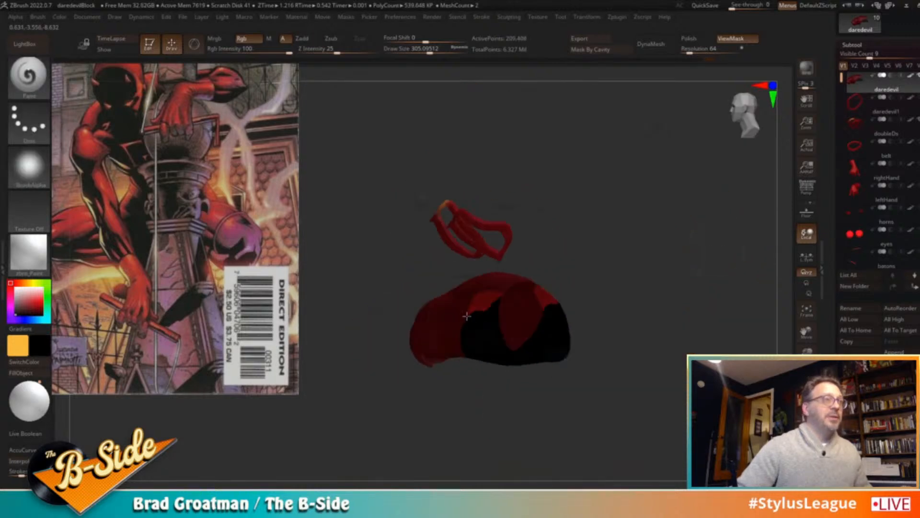
pyautogui.keyDown('ctrl'); pyautogui.keyDown('shift'); pyautogui.click(653, 261); pyautogui.keyUp('shift'); pyautogui.keyUp('ctrl')
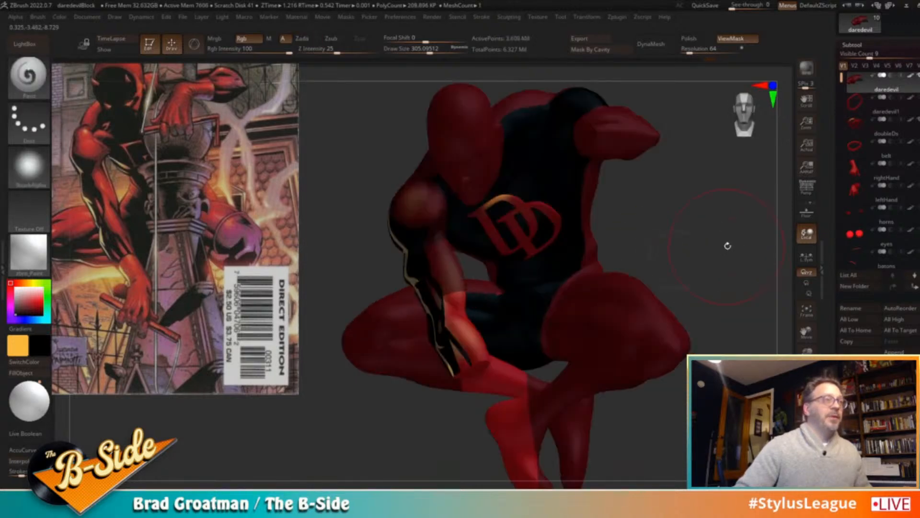
pyautogui.keyDown('ctrl'); pyautogui.click(708, 240); pyautogui.keyUp('ctrl')
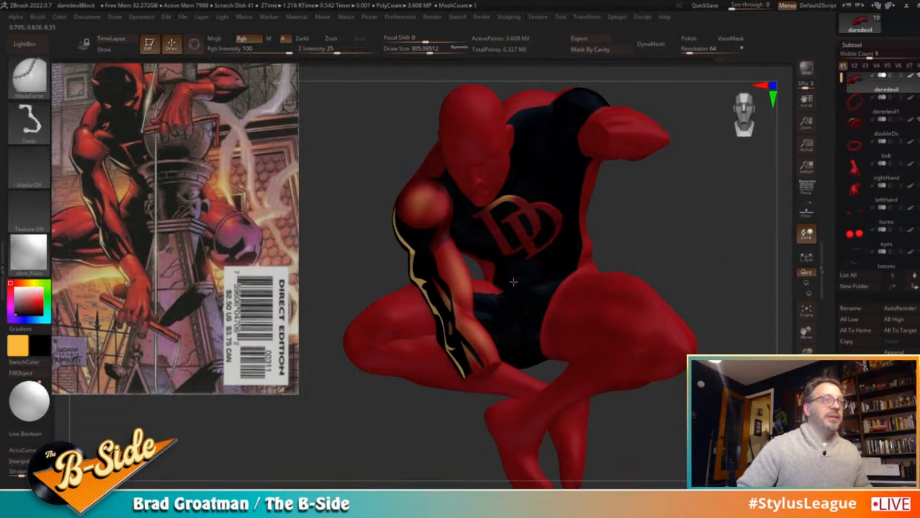
# Try curved masks across the hips and lower torso beside the raised knee, and clear them
pyautogui.keyDown('ctrl'); pyautogui.click(489, 297); pyautogui.keyUp('ctrl')
pyautogui.keyDown('ctrl'); pyautogui.click(689, 246); pyautogui.keyUp('ctrl')
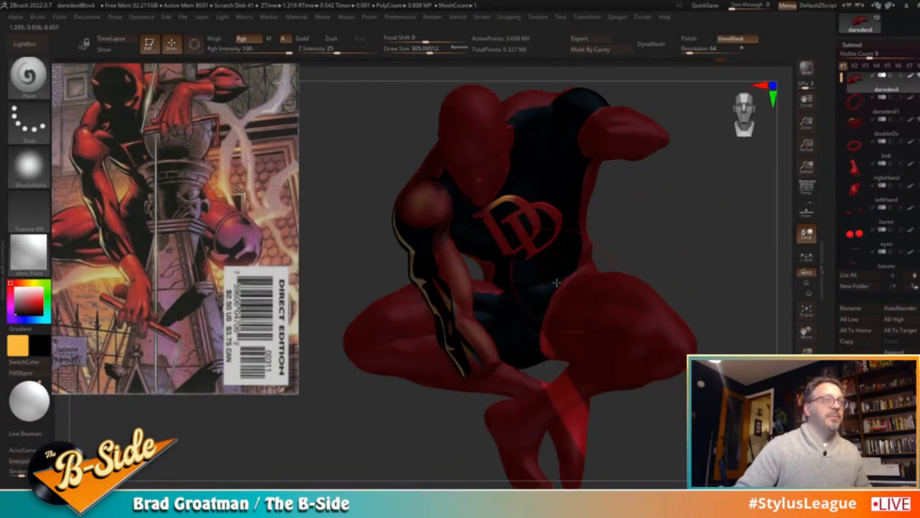
pyautogui.keyDown('ctrl'); pyautogui.moveTo(654, 243); pyautogui.dragTo(669, 264); pyautogui.keyUp('ctrl')
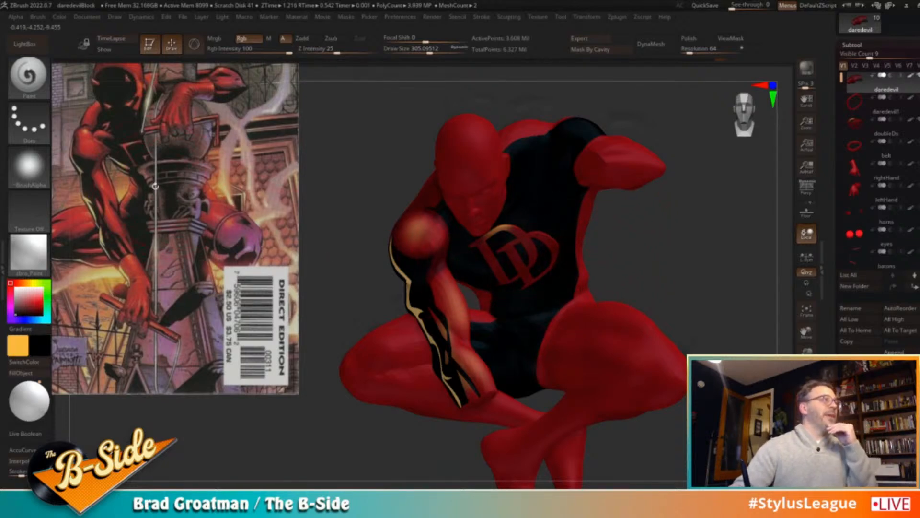
pyautogui.press('ctrl')
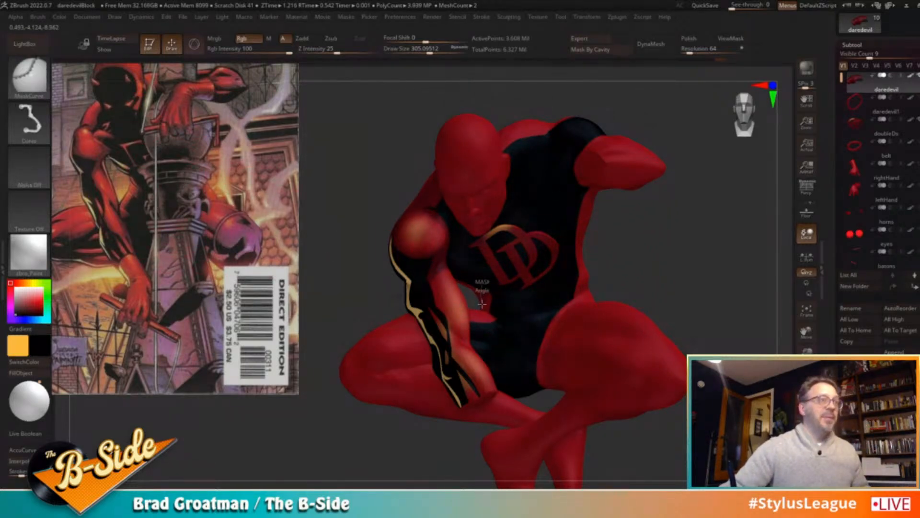
pyautogui.keyDown('ctrl'); pyautogui.moveTo(558, 310); pyautogui.dragTo(583, 301); pyautogui.keyUp('ctrl')
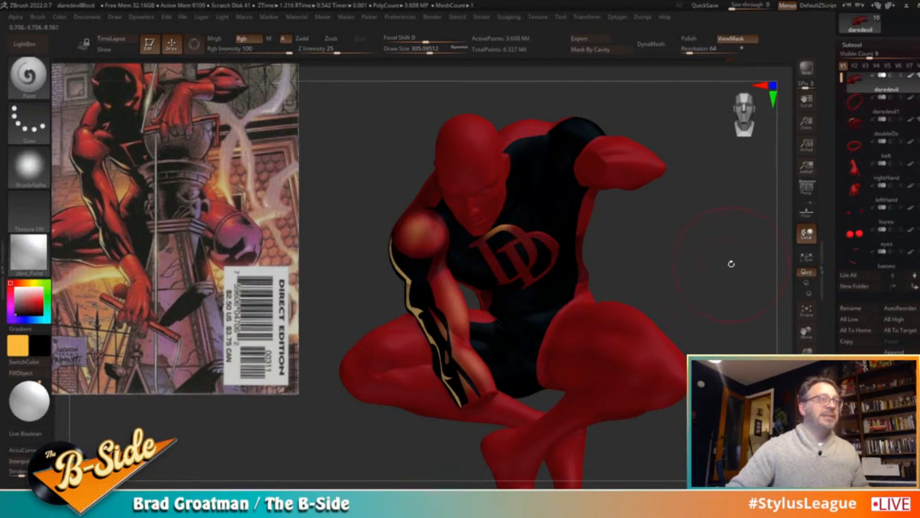
pyautogui.keyDown('ctrl'); pyautogui.click(714, 266); pyautogui.keyUp('ctrl')
pyautogui.keyDown('ctrl'); pyautogui.click(682, 247); pyautogui.keyUp('ctrl')
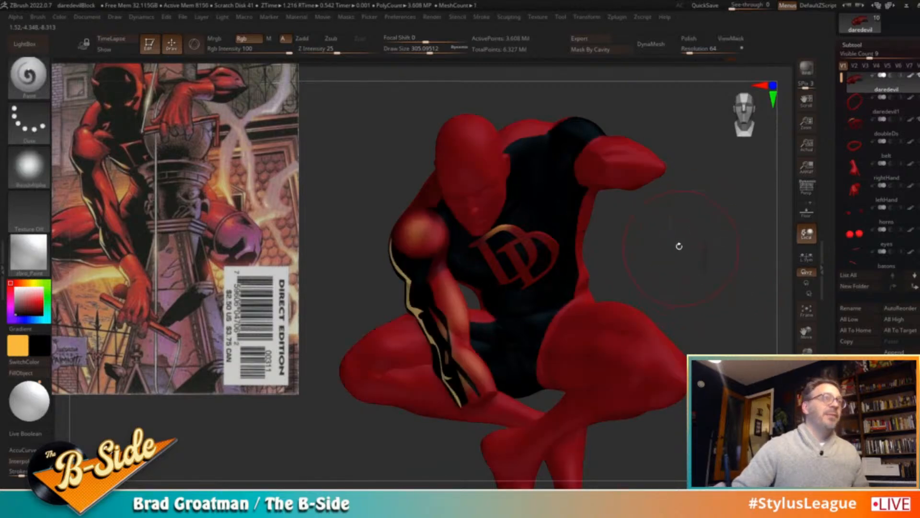
# Hide the body's painted colours, swap black and yellow-orange, and set the Draw Size to about 116
pyautogui.moveTo(694, 242); pyautogui.dragTo(717, 256)
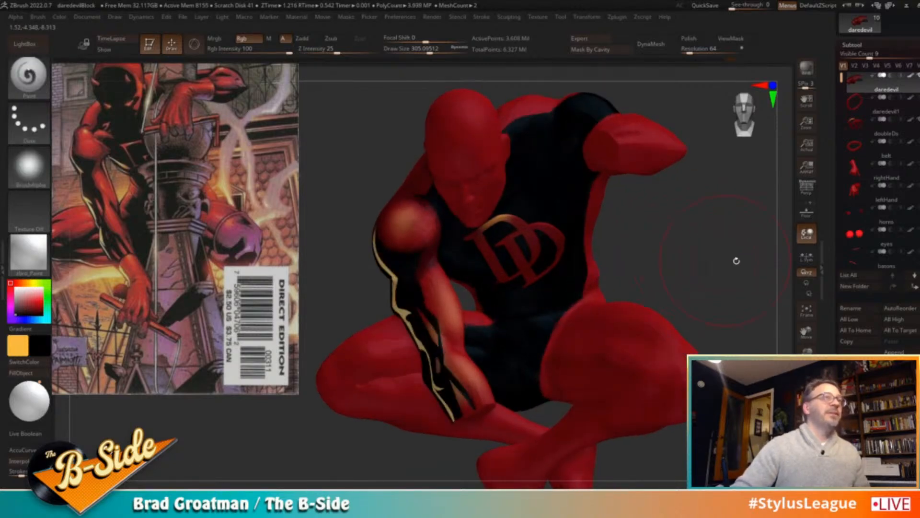
pyautogui.click(911, 75)
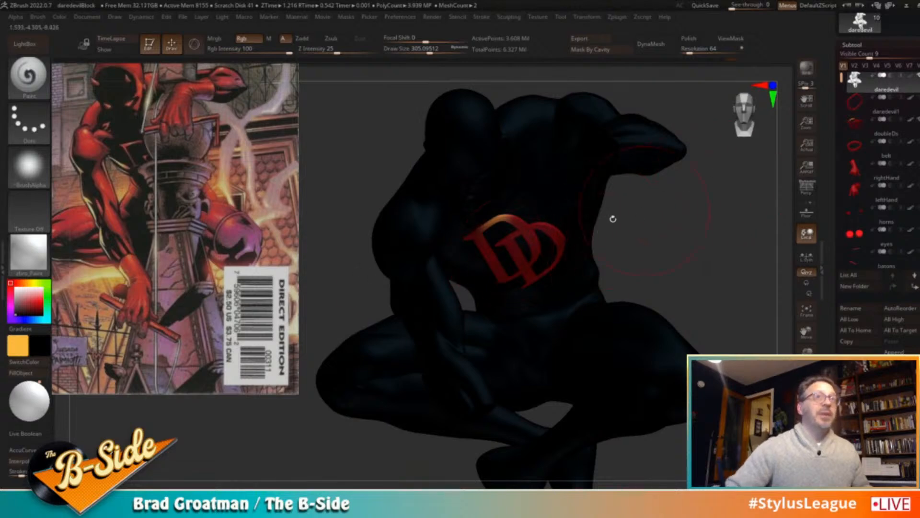
pyautogui.click(26, 362)
pyautogui.press('s')
pyautogui.moveTo(490, 254); pyautogui.dragTo(472, 255)
pyautogui.moveTo(658, 239); pyautogui.dragTo(632, 237)
pyautogui.click(450, 253)
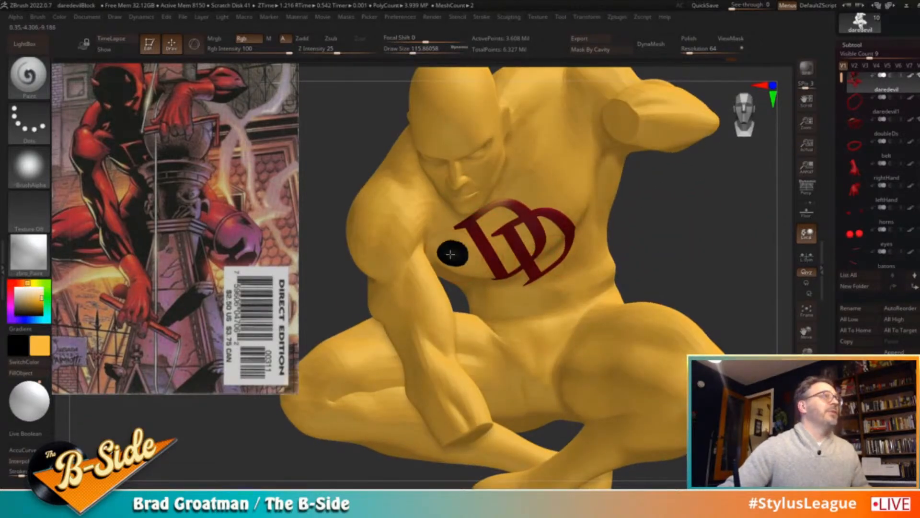
pyautogui.hotkey('ctrl', 'z')
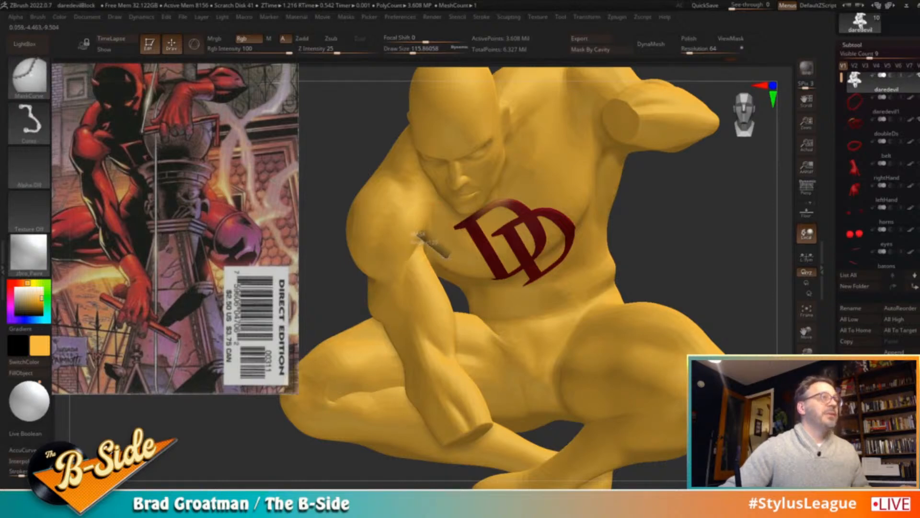
# Mask a slim curved highlight shape under the chest muscle beside the DD emblem, show the painted colours and invert the mask
pyautogui.keyDown('ctrl'); pyautogui.moveTo(486, 271); pyautogui.dragTo(487, 272); pyautogui.keyUp('ctrl')
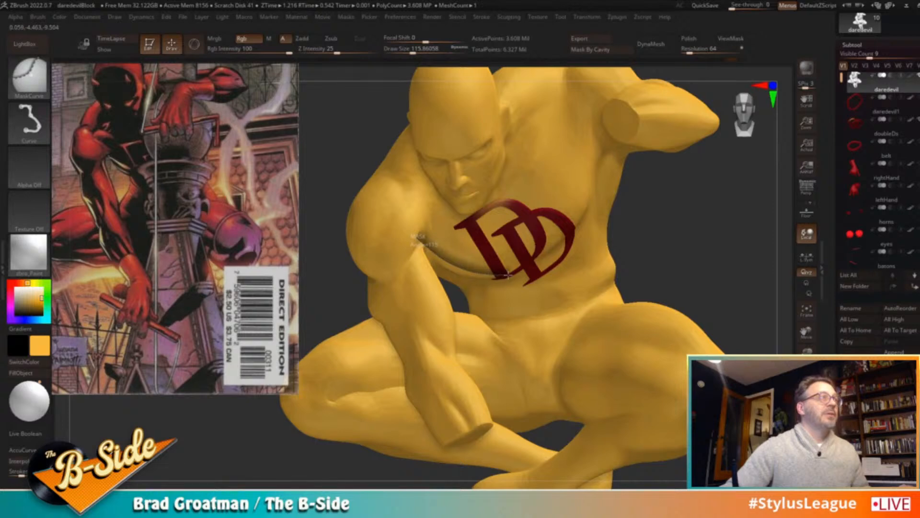
pyautogui.keyDown('ctrl'); pyautogui.moveTo(415, 237); pyautogui.dragTo(416, 238); pyautogui.keyUp('ctrl')
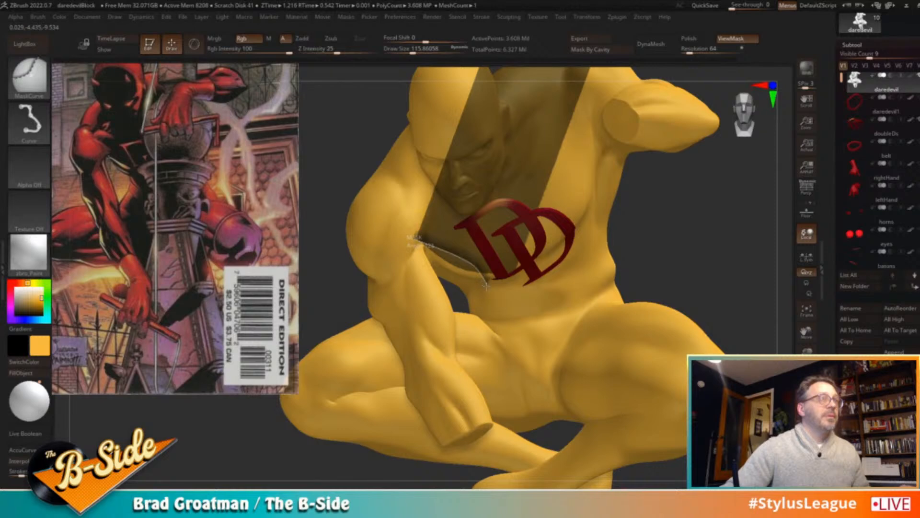
pyautogui.hotkey('ctrl', 'z')
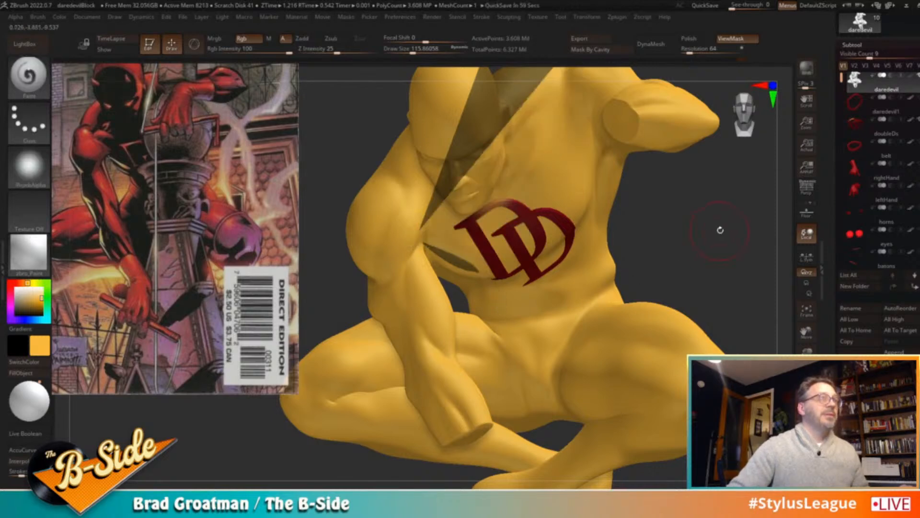
pyautogui.keyDown('ctrl'); pyautogui.moveTo(374, 232); pyautogui.dragTo(503, 235); pyautogui.keyUp('ctrl')
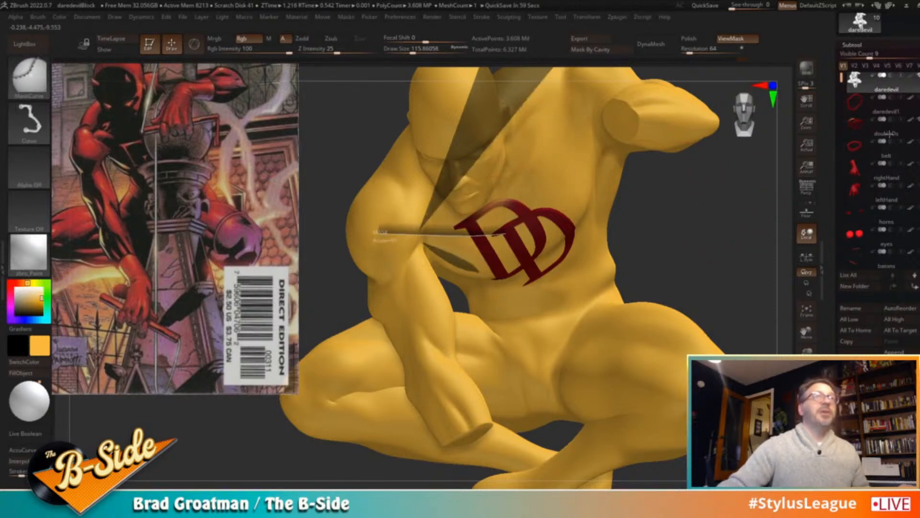
pyautogui.click(915, 76)
pyautogui.keyDown('ctrl'); pyautogui.click(680, 227); pyautogui.keyUp('ctrl')
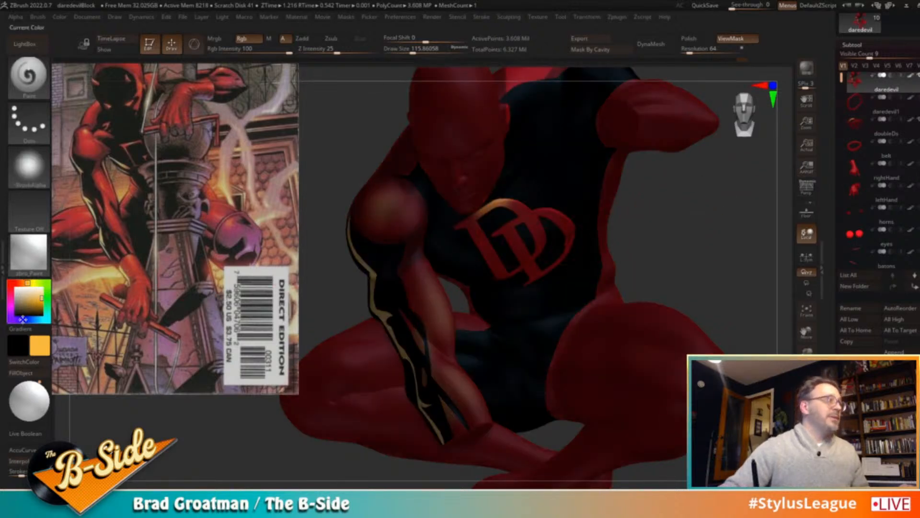
# Paint the unmasked chest shape yellow-orange with a Draw Size of about 187
pyautogui.click(24, 283)
pyautogui.press('s')
pyautogui.moveTo(471, 263); pyautogui.dragTo(478, 263)
pyautogui.moveTo(425, 245); pyautogui.dragTo(476, 271)
pyautogui.click(39, 295)
pyautogui.click(42, 298)
pyautogui.moveTo(25, 283); pyautogui.dragTo(29, 283)
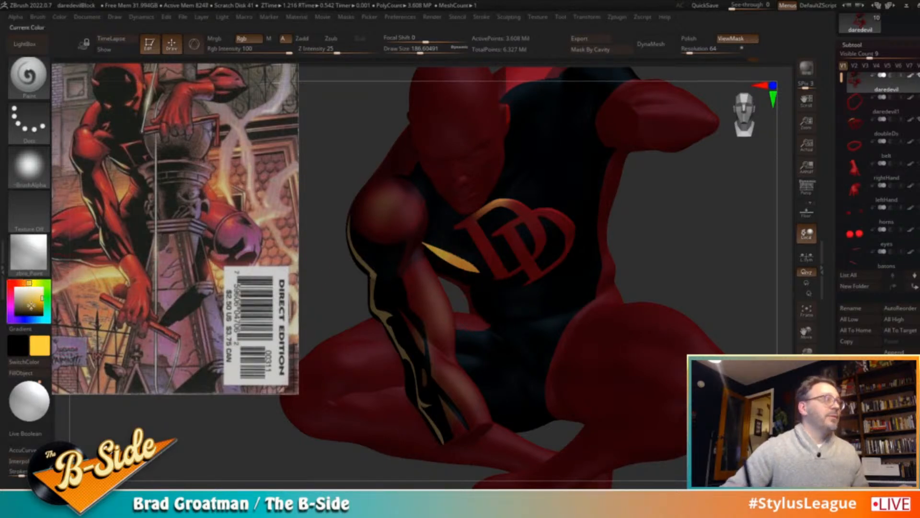
# Blend a redder orange into the chest highlight and clear the mask
pyautogui.click(24, 283)
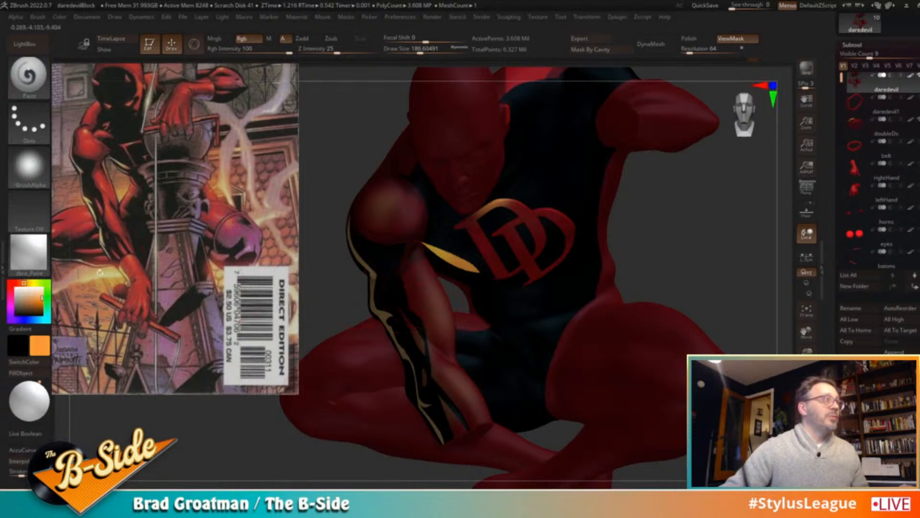
pyautogui.click(20, 283)
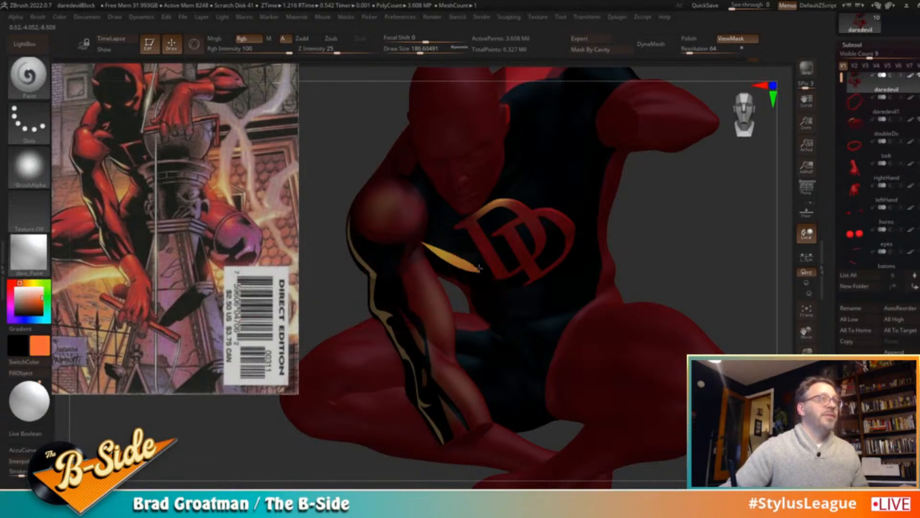
pyautogui.hotkey('ctrl', 'h')
# Retouch the torso edge between the arm and the chest highlight with sampled reds, using Draw Sizes of about 94 and 46
pyautogui.moveTo(649, 230); pyautogui.dragTo(707, 241)
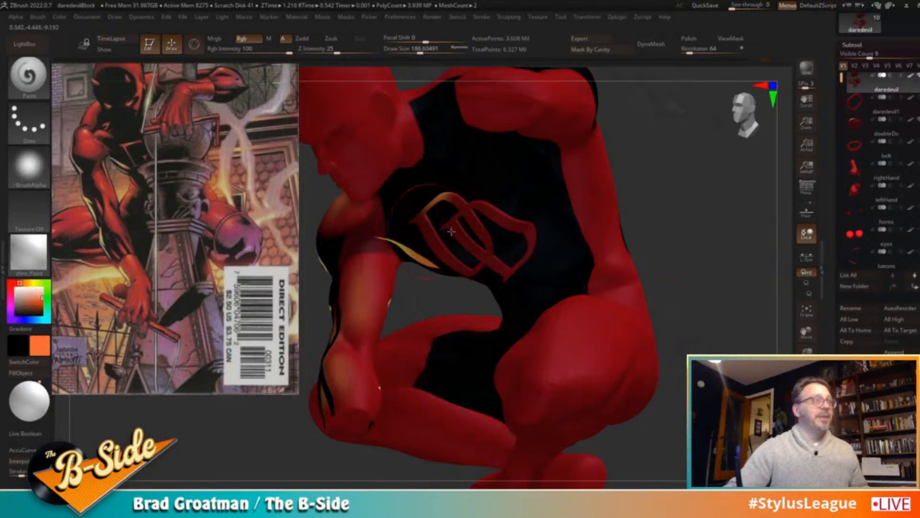
pyautogui.moveTo(676, 212)
pyautogui.keyDown('alt'); pyautogui.mouseDown()
pyautogui.moveTo(719, 218)
pyautogui.moveTo(719, 264)
pyautogui.mouseUp(); pyautogui.keyUp('alt')
pyautogui.press('s')
pyautogui.moveTo(433, 236)
pyautogui.mouseDown()
pyautogui.moveTo(423, 237)
pyautogui.moveTo(434, 287)
pyautogui.moveTo(444, 302)
pyautogui.moveTo(468, 304)
pyautogui.moveTo(458, 311)
pyautogui.mouseUp()
pyautogui.press('c')
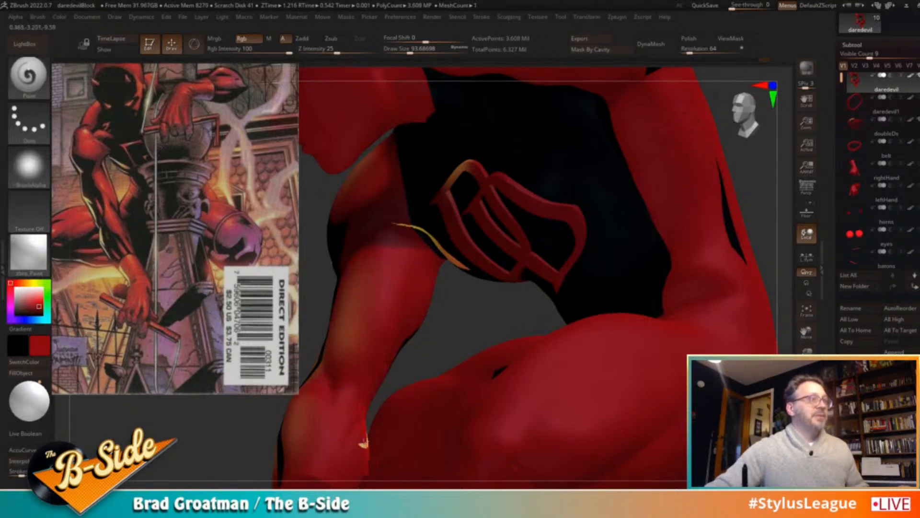
pyautogui.moveTo(462, 321)
pyautogui.mouseDown()
pyautogui.moveTo(489, 354)
pyautogui.moveTo(456, 335)
pyautogui.mouseUp()
pyautogui.press('c')
pyautogui.press('s')
pyautogui.moveTo(378, 269); pyautogui.dragTo(371, 270)
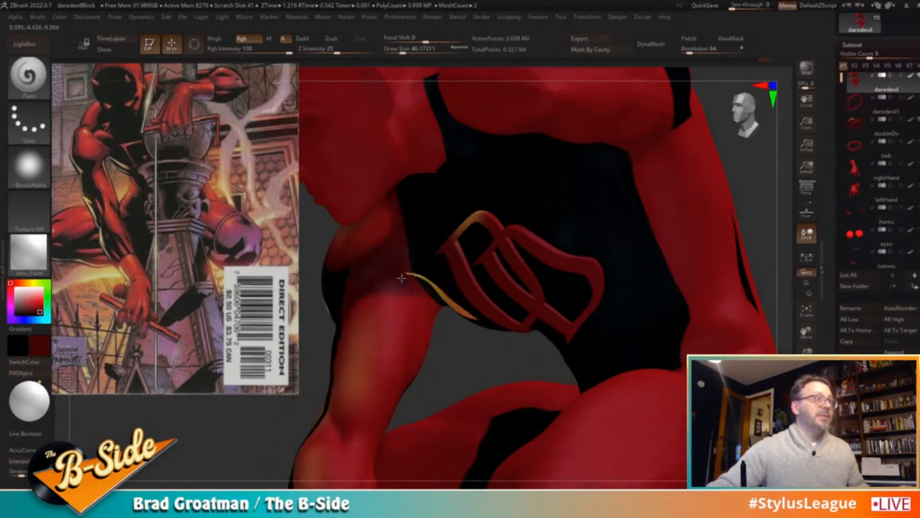
pyautogui.moveTo(450, 358)
pyautogui.keyDown('alt'); pyautogui.mouseDown()
pyautogui.moveTo(429, 345)
pyautogui.moveTo(412, 283)
pyautogui.mouseUp(); pyautogui.keyUp('alt')
# Hide the painted colours to examine the torso's forms in neutral grey from the front, and show them again
pyautogui.keyDown('shift'); pyautogui.moveTo(719, 252); pyautogui.dragTo(688, 258); pyautogui.keyUp('shift')
pyautogui.keyDown('ctrl'); pyautogui.moveTo(550, 217); pyautogui.dragTo(528, 262, button='right'); pyautogui.keyUp('ctrl')
pyautogui.click(911, 76)
pyautogui.moveTo(36, 306); pyautogui.dragTo(16, 300)
pyautogui.moveTo(739, 248); pyautogui.dragTo(789, 185)
pyautogui.click(911, 76)
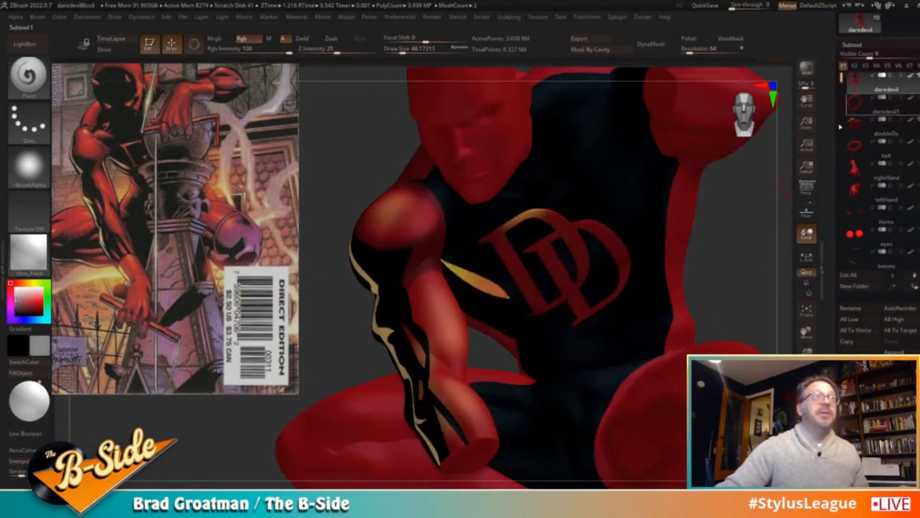
pyautogui.moveTo(732, 252); pyautogui.dragTo(744, 251)
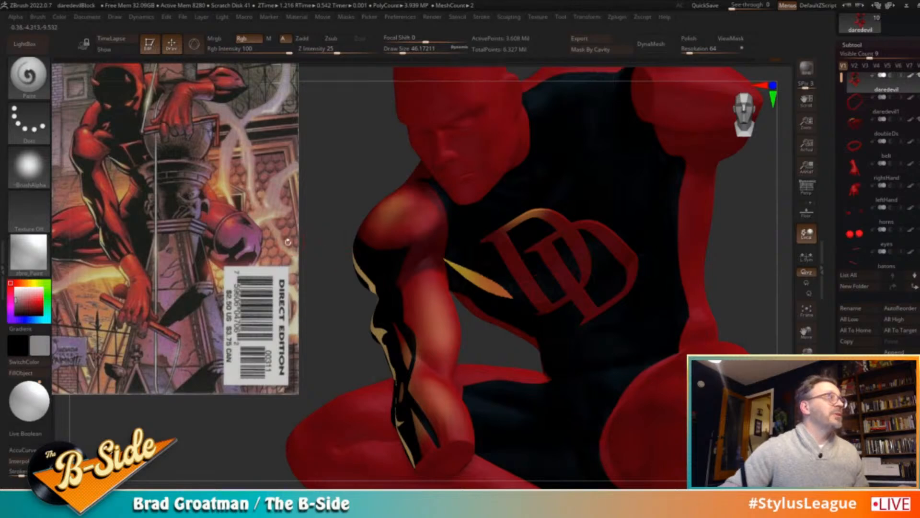
# Mask a second thin curved highlight shape along the ribs below the chest highlight, and invert the mask
pyautogui.keyDown('ctrl'); pyautogui.moveTo(478, 296); pyautogui.dragTo(476, 305); pyautogui.keyUp('ctrl')
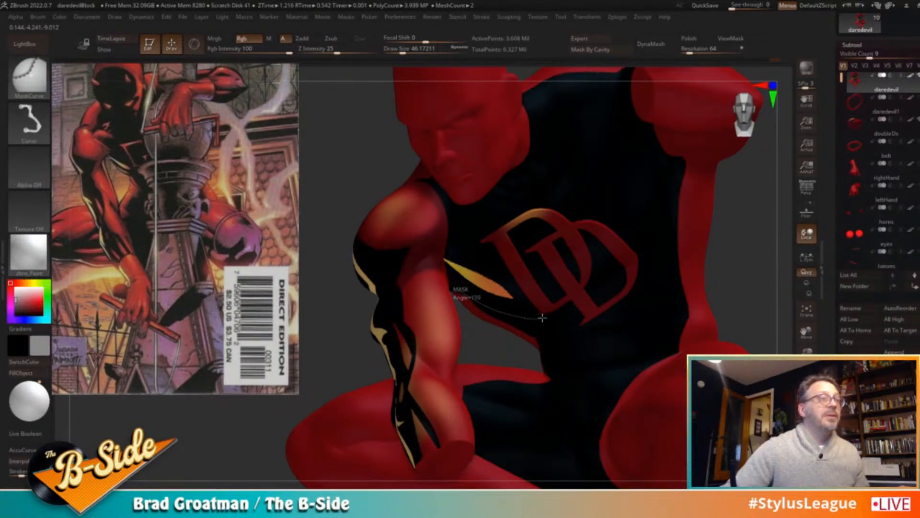
pyautogui.keyDown('ctrl'); pyautogui.moveTo(477, 303); pyautogui.dragTo(472, 300); pyautogui.keyUp('ctrl')
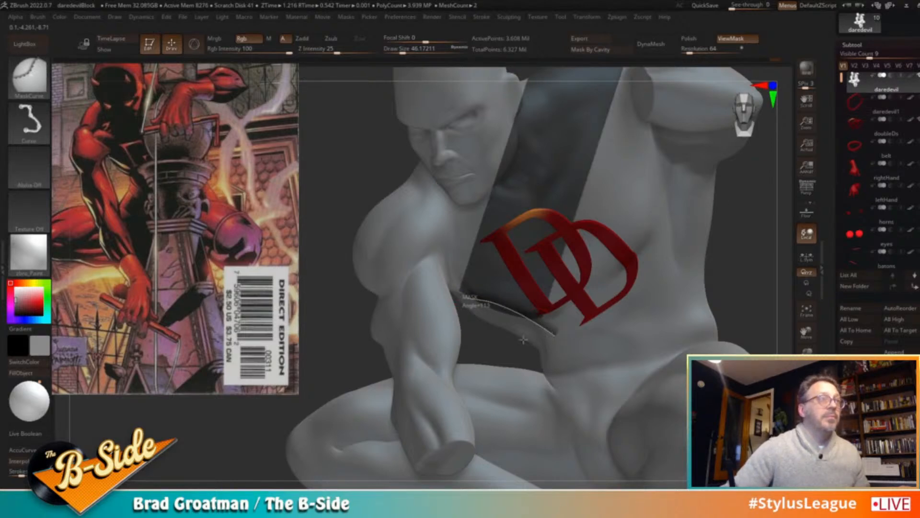
pyautogui.keyDown('ctrl'); pyautogui.keyDown('alt'); pyautogui.moveTo(530, 341); pyautogui.dragTo(530, 341); pyautogui.keyUp('alt'); pyautogui.keyUp('ctrl')
pyautogui.keyDown('ctrl'); pyautogui.moveTo(453, 303); pyautogui.dragTo(529, 278); pyautogui.keyUp('ctrl')
pyautogui.click(911, 76)
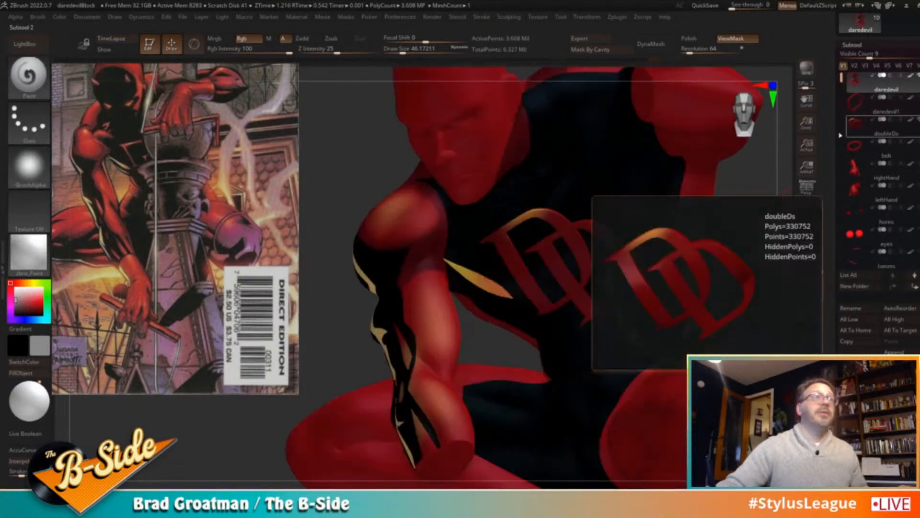
pyautogui.keyDown('ctrl'); pyautogui.click(320, 327); pyautogui.keyUp('ctrl')
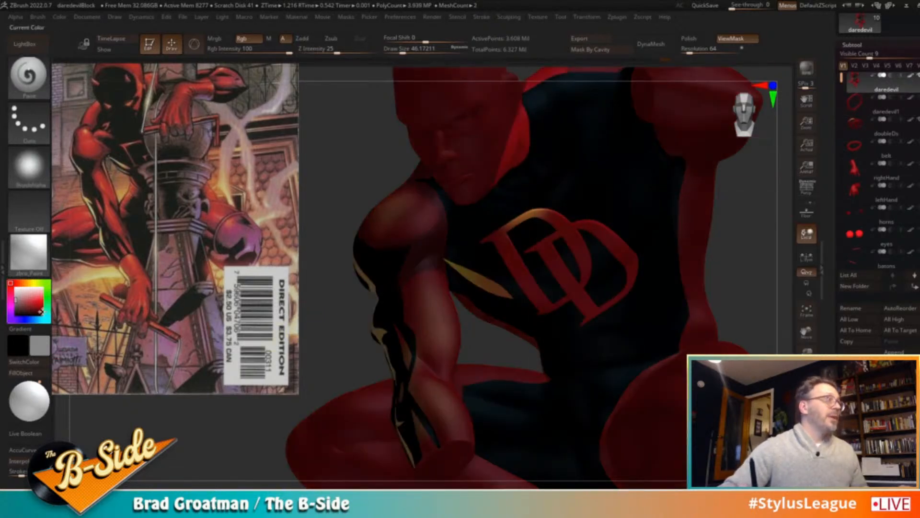
# Paint the masked rib highlight below the chest highlight in yellow-orange with sampled warm tones, and check its shape with mask curves
pyautogui.click(26, 281)
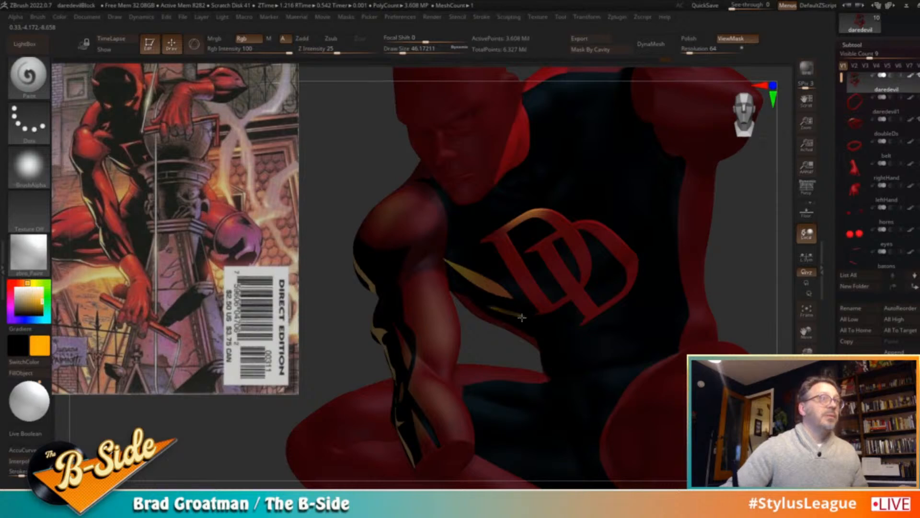
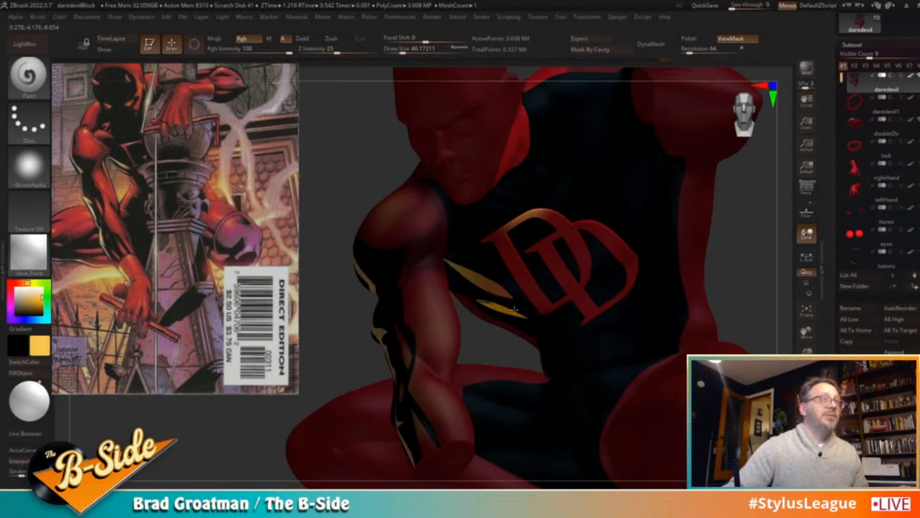
pyautogui.moveTo(555, 307); pyautogui.dragTo(681, 274, button='right')
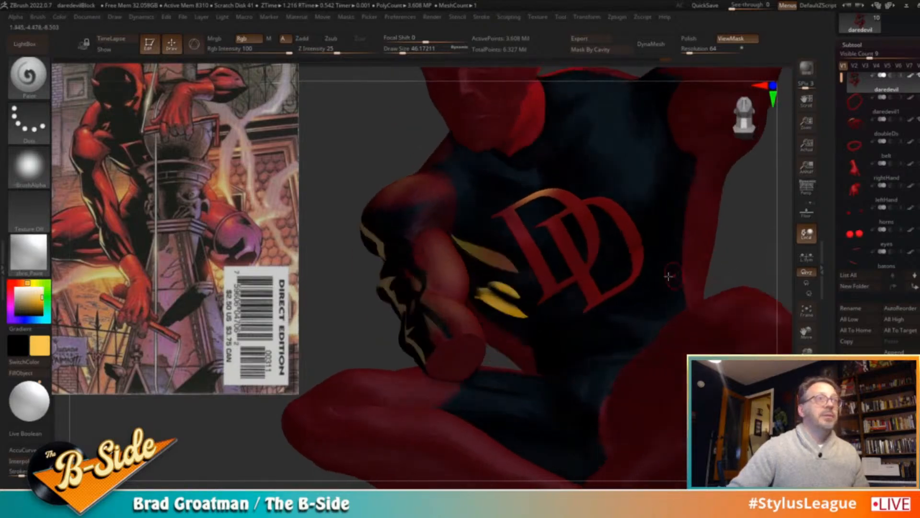
pyautogui.moveTo(732, 263); pyautogui.dragTo(655, 280, button='right')
pyautogui.press('s')
pyautogui.moveTo(497, 289)
pyautogui.mouseDown()
pyautogui.moveTo(525, 305)
pyautogui.moveTo(464, 240)
pyautogui.moveTo(538, 313)
pyautogui.moveTo(506, 285)
pyautogui.moveTo(501, 301)
pyautogui.mouseUp()
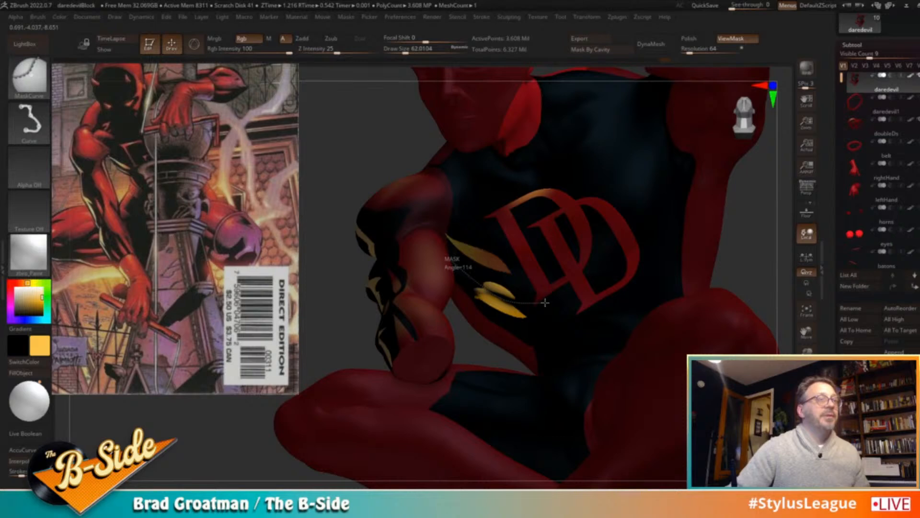
pyautogui.keyDown('ctrl'); pyautogui.moveTo(554, 307); pyautogui.dragTo(547, 304); pyautogui.keyUp('ctrl')
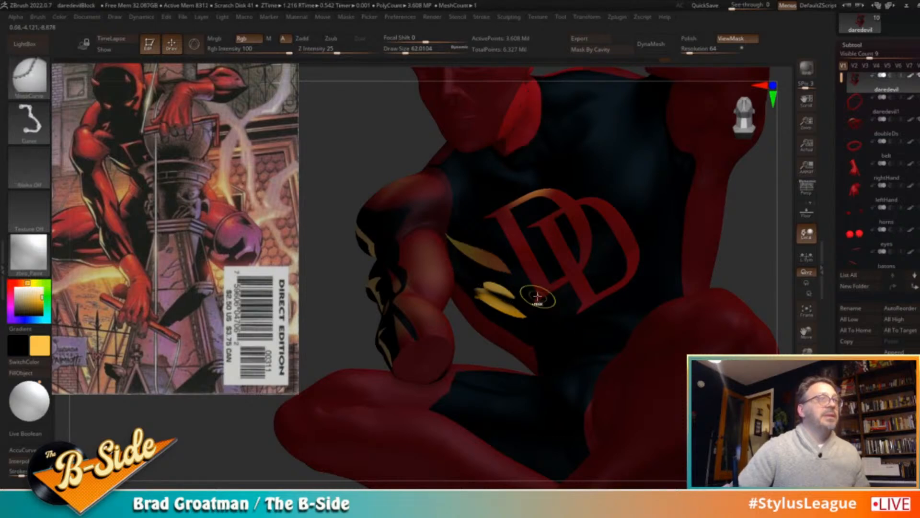
pyautogui.moveTo(28, 284); pyautogui.dragTo(25, 283)
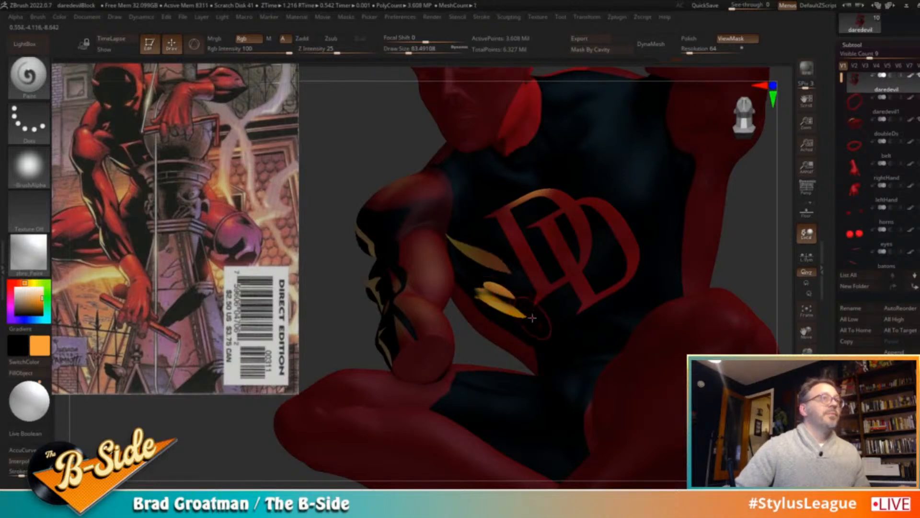
pyautogui.press('ctrl')
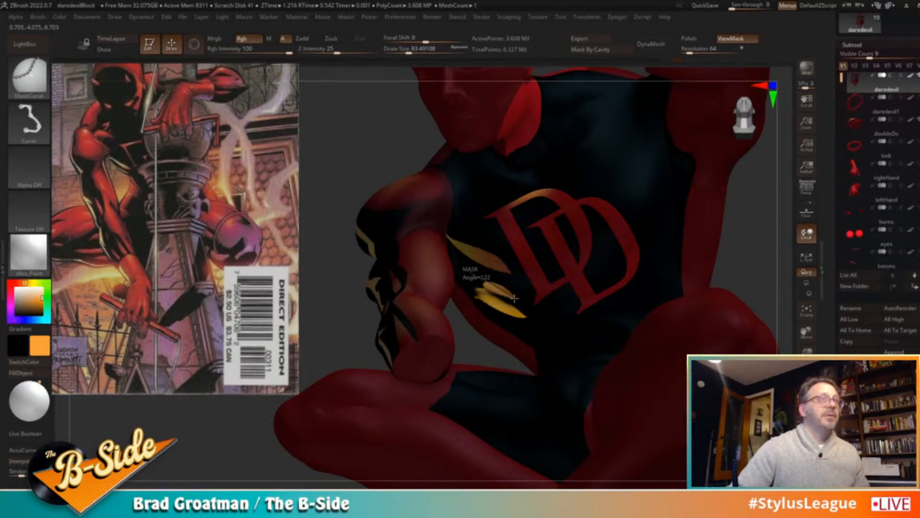
# Clear the mask, mask around the rib highlight with curves, paint the highlight over in black, and hide the mask display
pyautogui.keyDown('ctrl'); pyautogui.moveTo(750, 249); pyautogui.dragTo(758, 263); pyautogui.keyUp('ctrl')
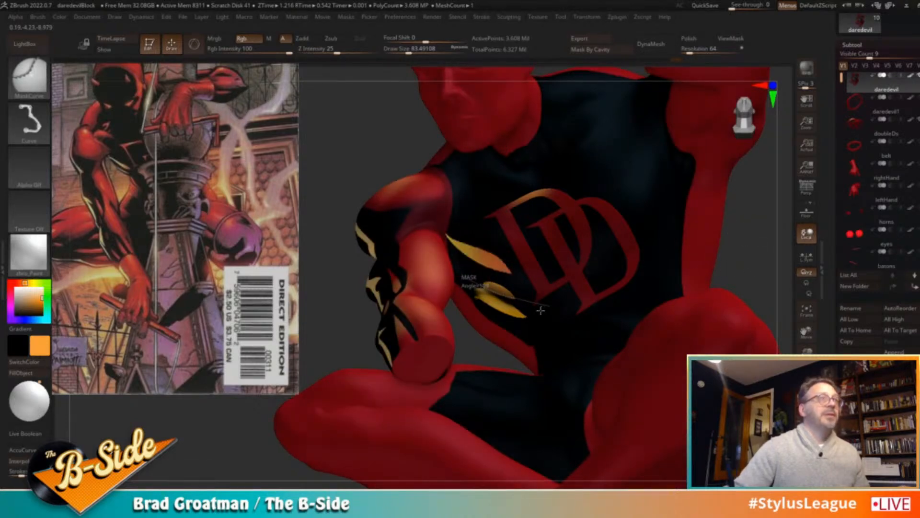
pyautogui.moveTo(559, 346)
pyautogui.keyDown('ctrl'); pyautogui.mouseDown()
pyautogui.moveTo(489, 315)
pyautogui.moveTo(443, 264)
pyautogui.mouseUp(); pyautogui.keyUp('ctrl')
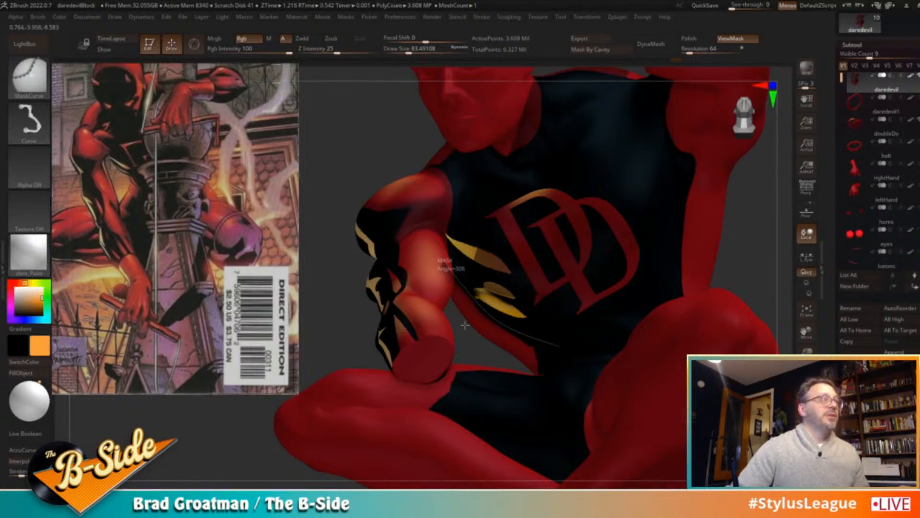
pyautogui.keyDown('ctrl'); pyautogui.moveTo(473, 322); pyautogui.dragTo(487, 324); pyautogui.keyUp('ctrl')
pyautogui.press('v')
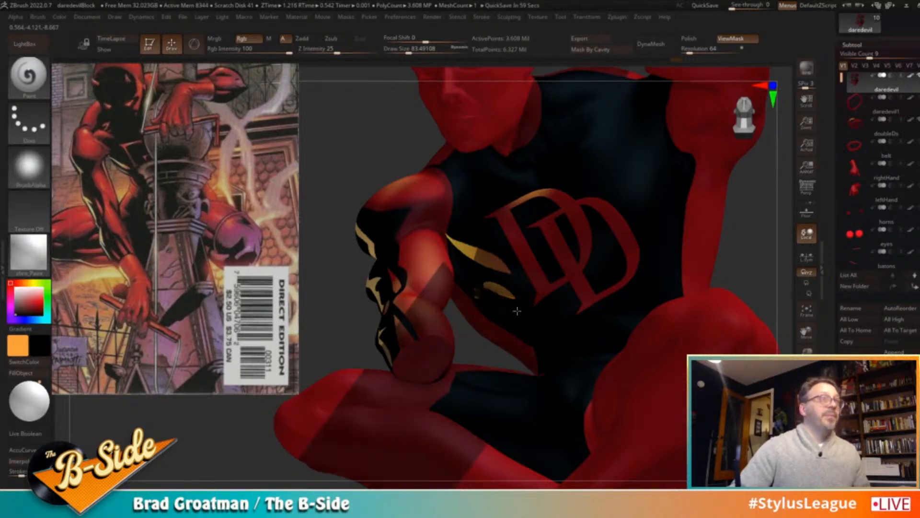
pyautogui.moveTo(749, 263)
pyautogui.keyDown('alt'); pyautogui.mouseDown()
pyautogui.moveTo(748, 253)
pyautogui.moveTo(746, 275)
pyautogui.moveTo(750, 251)
pyautogui.mouseUp(); pyautogui.keyUp('alt')
pyautogui.hotkey('ctrl', 'h')
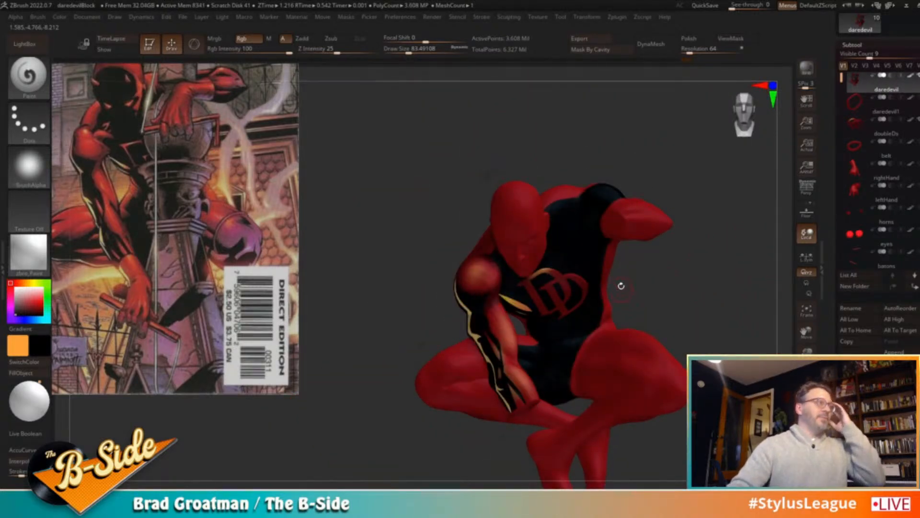
# Compare the whole figure with the comic cover, and hide all of the body except the head
pyautogui.keyDown('alt'); pyautogui.moveTo(727, 280); pyautogui.dragTo(704, 262); pyautogui.keyUp('alt')
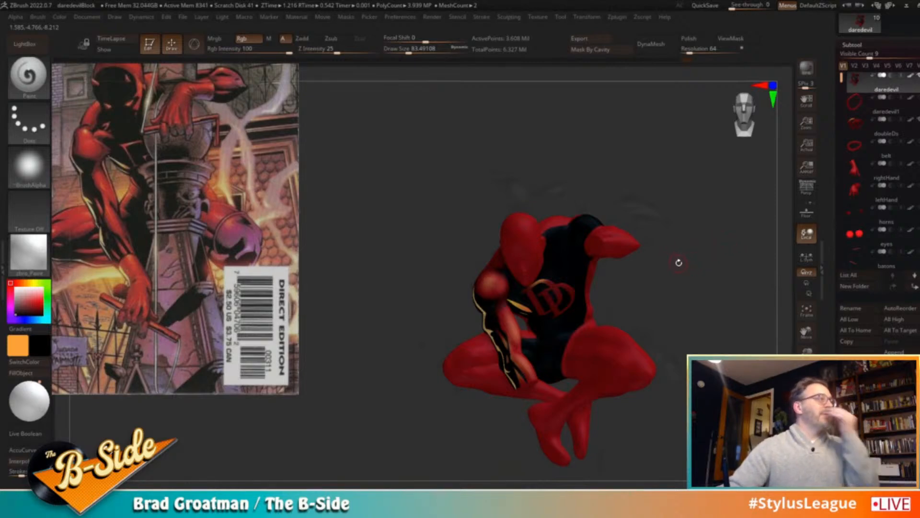
pyautogui.moveTo(684, 267)
pyautogui.mouseDown()
pyautogui.moveTo(704, 271)
pyautogui.moveTo(692, 265)
pyautogui.moveTo(689, 276)
pyautogui.mouseUp()
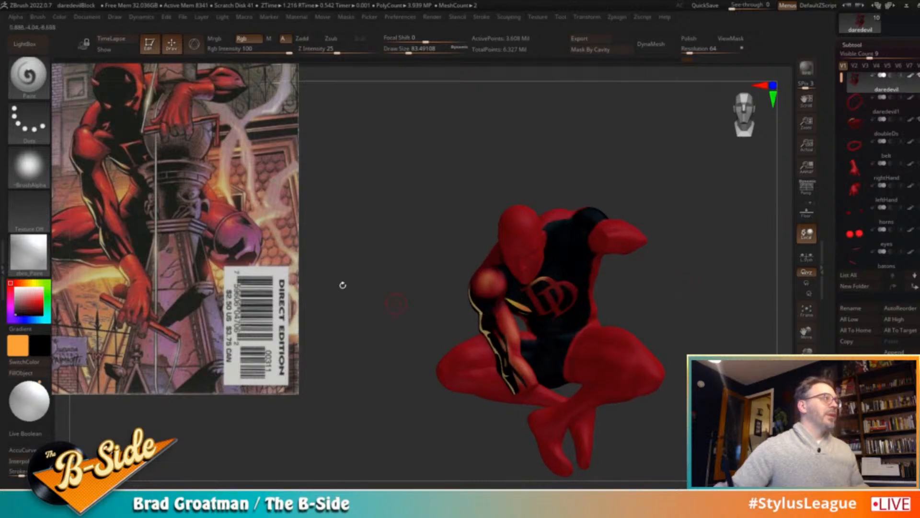
pyautogui.keyDown('alt'); pyautogui.moveTo(431, 160); pyautogui.dragTo(460, 263); pyautogui.keyUp('alt')
pyautogui.keyDown('alt'); pyautogui.moveTo(439, 214); pyautogui.dragTo(460, 226); pyautogui.keyUp('alt')
pyautogui.keyDown('ctrl'); pyautogui.keyDown('shift'); pyautogui.click(575, 252); pyautogui.keyUp('shift'); pyautogui.keyUp('ctrl')
pyautogui.moveTo(667, 202); pyautogui.dragTo(636, 227)
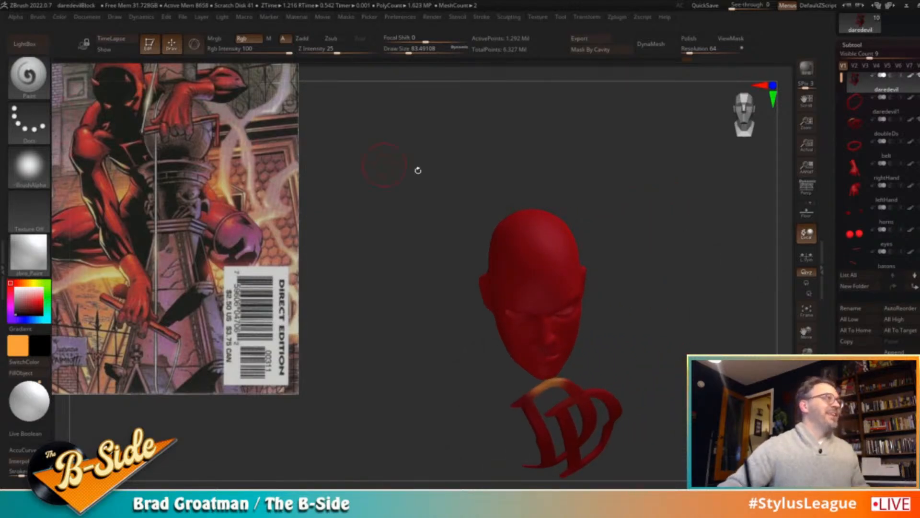
# Mask a rounded shadow shape over the forehead and brow with a different mask brush
pyautogui.moveTo(713, 250)
pyautogui.keyDown('shift'); pyautogui.mouseDown()
pyautogui.moveTo(678, 292)
pyautogui.moveTo(669, 320)
pyautogui.mouseUp(); pyautogui.keyUp('shift')
pyautogui.keyDown('ctrl'); pyautogui.click(29, 76); pyautogui.keyUp('ctrl')
pyautogui.keyDown('ctrl'); pyautogui.click(85, 85); pyautogui.keyUp('ctrl')
pyautogui.moveTo(516, 263)
pyautogui.keyDown('ctrl'); pyautogui.mouseDown()
pyautogui.moveTo(577, 314)
pyautogui.moveTo(571, 289)
pyautogui.moveTo(582, 326)
pyautogui.moveTo(676, 304)
pyautogui.mouseUp(); pyautogui.keyUp('ctrl')
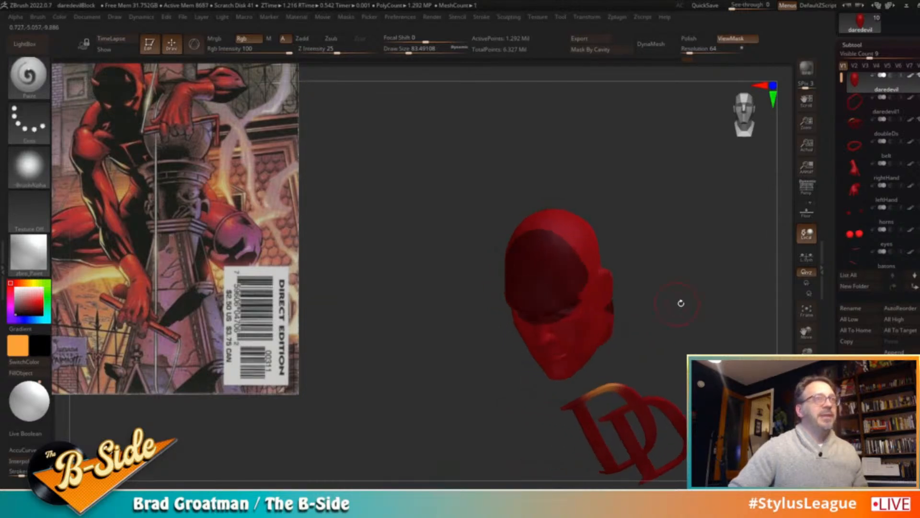
pyautogui.moveTo(734, 282); pyautogui.dragTo(702, 278)
pyautogui.keyDown('ctrl'); pyautogui.keyDown('alt'); pyautogui.moveTo(684, 214); pyautogui.dragTo(566, 348); pyautogui.keyUp('alt'); pyautogui.keyUp('ctrl')
pyautogui.moveTo(681, 299)
pyautogui.mouseDown()
pyautogui.moveTo(735, 282)
pyautogui.moveTo(713, 286)
pyautogui.moveTo(740, 294)
pyautogui.mouseUp()
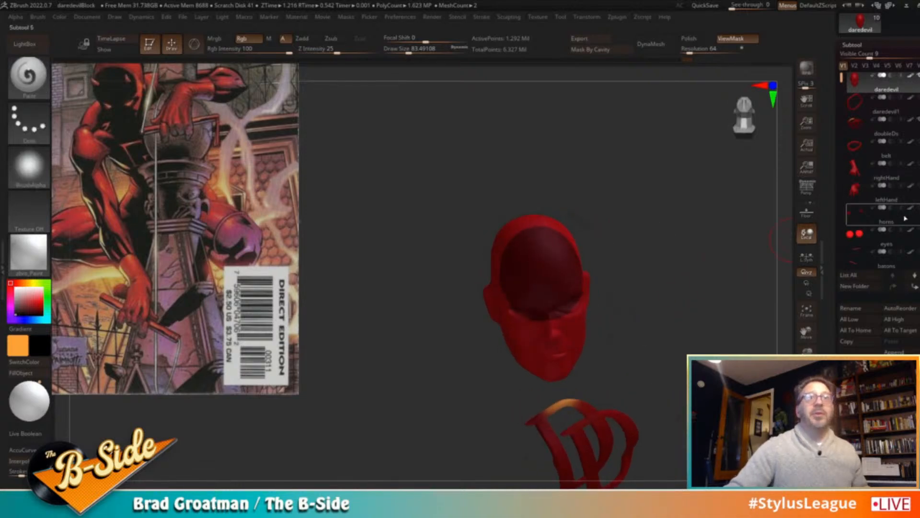
# Show the horns and extend the face shadow mask over the eye socket and upper cheek
pyautogui.click(919, 208)
pyautogui.moveTo(694, 262)
pyautogui.mouseDown()
pyautogui.moveTo(654, 265)
pyautogui.moveTo(691, 279)
pyautogui.mouseUp()
pyautogui.moveTo(609, 302)
pyautogui.keyDown('ctrl'); pyautogui.mouseDown()
pyautogui.moveTo(594, 310)
pyautogui.moveTo(596, 301)
pyautogui.mouseUp(); pyautogui.keyUp('ctrl')
pyautogui.moveTo(734, 276)
pyautogui.keyDown('shift'); pyautogui.mouseDown()
pyautogui.moveTo(695, 321)
pyautogui.moveTo(695, 403)
pyautogui.moveTo(686, 259)
pyautogui.mouseUp(); pyautogui.keyUp('shift')
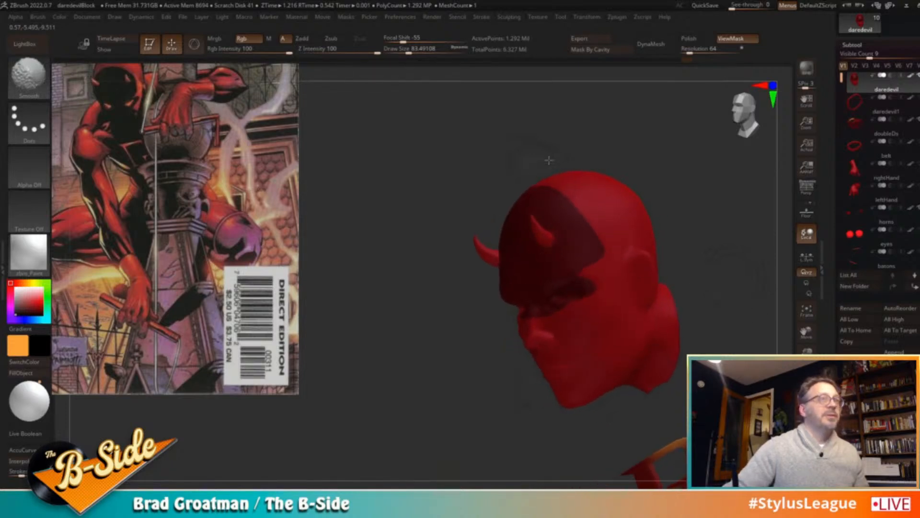
pyautogui.moveTo(460, 119)
pyautogui.keyDown('shift'); pyautogui.mouseDown()
pyautogui.moveTo(433, 139)
pyautogui.moveTo(429, 407)
pyautogui.moveTo(432, 166)
pyautogui.moveTo(424, 287)
pyautogui.mouseUp(); pyautogui.keyUp('shift')
pyautogui.keyDown('shift'); pyautogui.moveTo(423, 322); pyautogui.dragTo(339, 312); pyautogui.keyUp('shift')
pyautogui.moveTo(632, 436)
pyautogui.keyDown('shift'); pyautogui.mouseDown()
pyautogui.moveTo(441, 376)
pyautogui.moveTo(480, 316)
pyautogui.mouseUp(); pyautogui.keyUp('shift')
pyautogui.moveTo(548, 283)
pyautogui.keyDown('ctrl'); pyautogui.mouseDown()
pyautogui.moveTo(510, 298)
pyautogui.moveTo(532, 306)
pyautogui.moveTo(542, 293)
pyautogui.moveTo(550, 306)
pyautogui.moveTo(566, 303)
pyautogui.moveTo(562, 322)
pyautogui.mouseUp(); pyautogui.keyUp('ctrl')
# Switch to the MaskCurve brush and extend the face shadow mask with curved cuts across the cheek, jaw and lower face
pyautogui.keyDown('ctrl'); pyautogui.click(29, 77); pyautogui.keyUp('ctrl')
pyautogui.keyDown('ctrl'); pyautogui.click(128, 85); pyautogui.keyUp('ctrl')
pyautogui.press('ctrl')
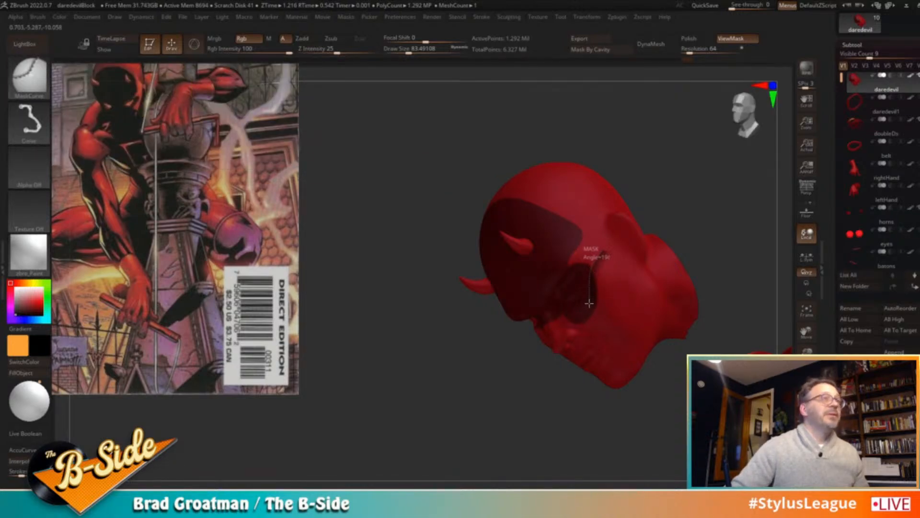
pyautogui.moveTo(489, 389)
pyautogui.keyDown('ctrl'); pyautogui.mouseDown()
pyautogui.moveTo(436, 386)
pyautogui.moveTo(446, 372)
pyautogui.moveTo(754, 298)
pyautogui.moveTo(575, 299)
pyautogui.mouseUp(); pyautogui.keyUp('ctrl')
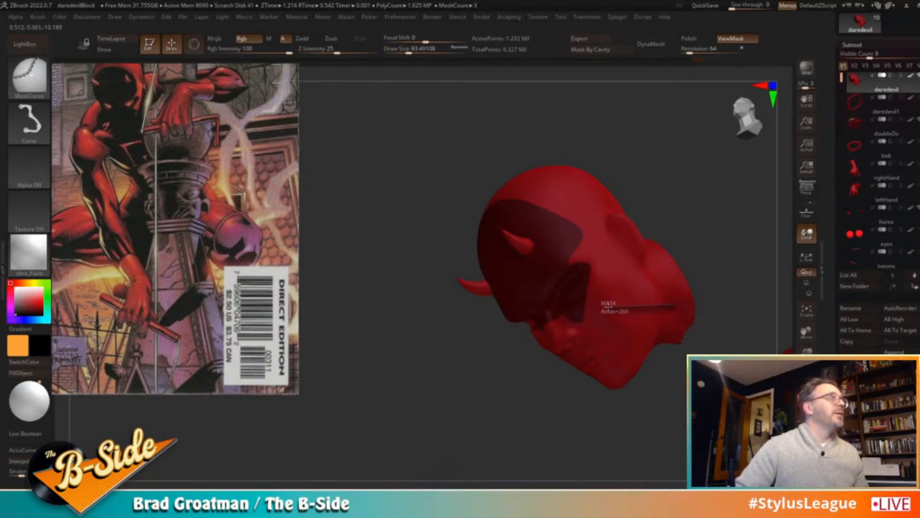
pyautogui.moveTo(580, 300)
pyautogui.keyDown('ctrl'); pyautogui.mouseDown()
pyautogui.moveTo(575, 308)
pyautogui.moveTo(605, 307)
pyautogui.moveTo(578, 299)
pyautogui.mouseUp(); pyautogui.keyUp('ctrl')
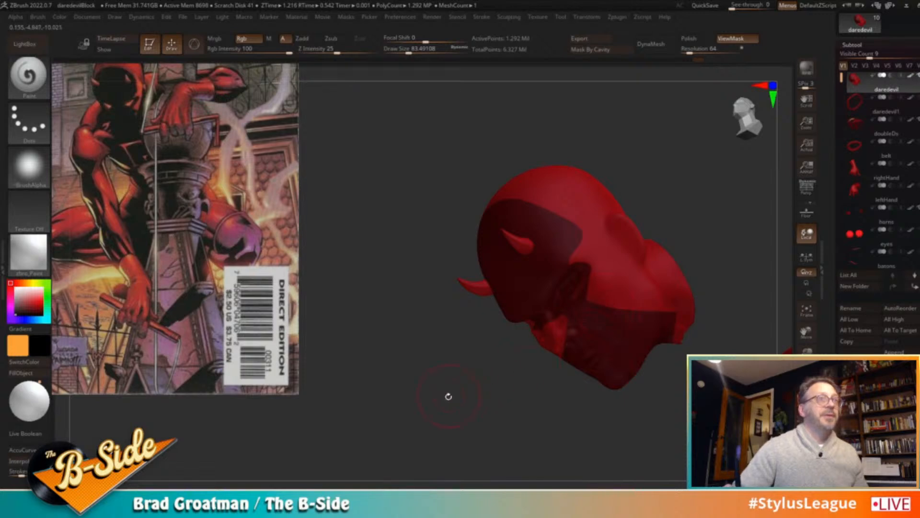
pyautogui.moveTo(451, 391); pyautogui.dragTo(454, 383)
pyautogui.moveTo(612, 314)
pyautogui.mouseDown()
pyautogui.moveTo(653, 251)
pyautogui.moveTo(646, 257)
pyautogui.moveTo(652, 302)
pyautogui.moveTo(602, 308)
pyautogui.moveTo(634, 311)
pyautogui.moveTo(610, 322)
pyautogui.moveTo(630, 362)
pyautogui.moveTo(622, 380)
pyautogui.moveTo(653, 355)
pyautogui.moveTo(569, 308)
pyautogui.moveTo(521, 296)
pyautogui.moveTo(488, 341)
pyautogui.mouseUp()
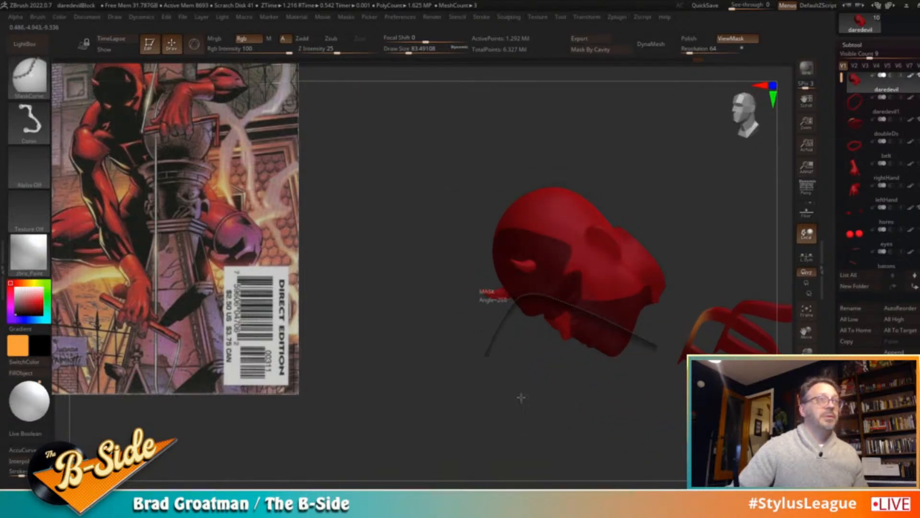
pyautogui.moveTo(479, 415)
pyautogui.keyDown('ctrl'); pyautogui.mouseDown()
pyautogui.moveTo(640, 307)
pyautogui.moveTo(686, 298)
pyautogui.moveTo(624, 293)
pyautogui.mouseUp(); pyautogui.keyUp('ctrl')
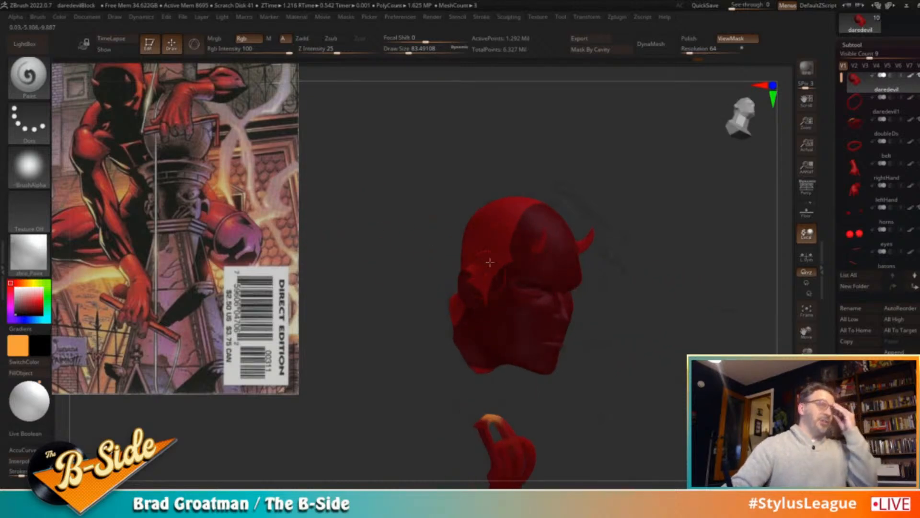
# Clean up the shadow mask around the ear and jaw on the other side of the head
pyautogui.moveTo(727, 238); pyautogui.dragTo(709, 244)
pyautogui.moveTo(685, 185); pyautogui.dragTo(648, 269)
pyautogui.moveTo(520, 386)
pyautogui.keyDown('ctrl'); pyautogui.mouseDown()
pyautogui.moveTo(499, 354)
pyautogui.moveTo(495, 318)
pyautogui.moveTo(509, 261)
pyautogui.moveTo(493, 232)
pyautogui.moveTo(501, 231)
pyautogui.mouseUp(); pyautogui.keyUp('ctrl')
pyautogui.keyDown('shift'); pyautogui.moveTo(661, 295); pyautogui.dragTo(683, 302); pyautogui.keyUp('shift')
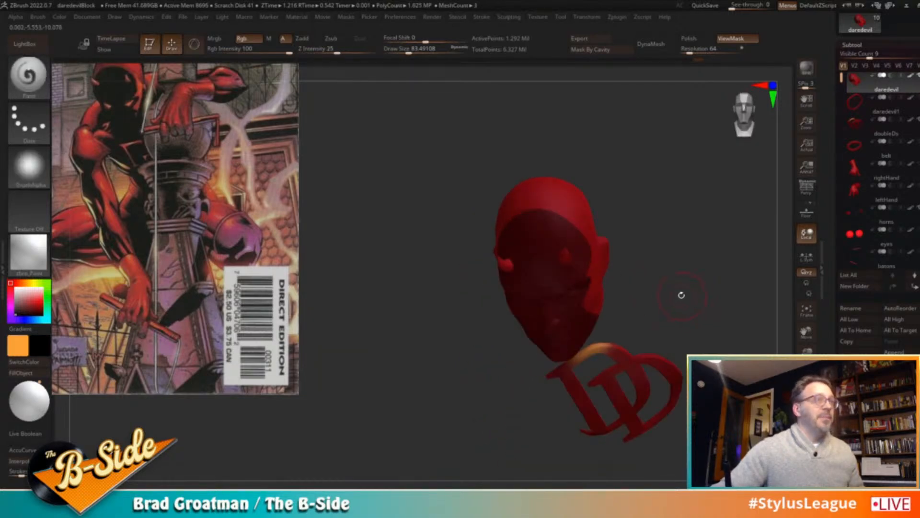
pyautogui.moveTo(673, 269); pyautogui.dragTo(711, 267)
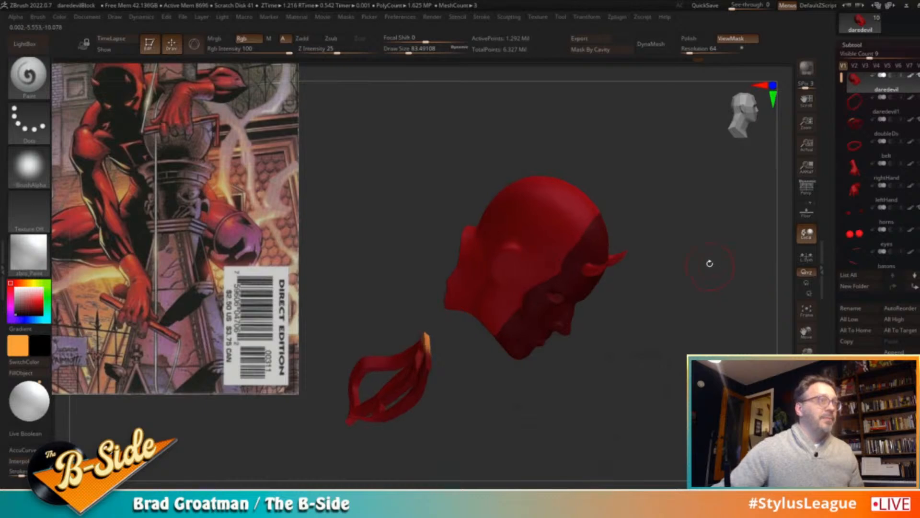
pyautogui.moveTo(660, 216)
pyautogui.mouseDown()
pyautogui.moveTo(672, 203)
pyautogui.moveTo(663, 217)
pyautogui.mouseUp()
pyautogui.moveTo(664, 288)
pyautogui.mouseDown()
pyautogui.moveTo(610, 295)
pyautogui.moveTo(650, 295)
pyautogui.mouseUp()
# Invert the mask, fill the face area with black, and turn off the mask display
pyautogui.moveTo(522, 313)
pyautogui.keyDown('ctrl'); pyautogui.mouseDown()
pyautogui.moveTo(494, 297)
pyautogui.moveTo(474, 245)
pyautogui.moveTo(444, 230)
pyautogui.mouseUp(); pyautogui.keyUp('ctrl')
pyautogui.moveTo(672, 257)
pyautogui.mouseDown()
pyautogui.moveTo(697, 271)
pyautogui.moveTo(715, 238)
pyautogui.moveTo(714, 260)
pyautogui.mouseUp()
pyautogui.click(29, 373)
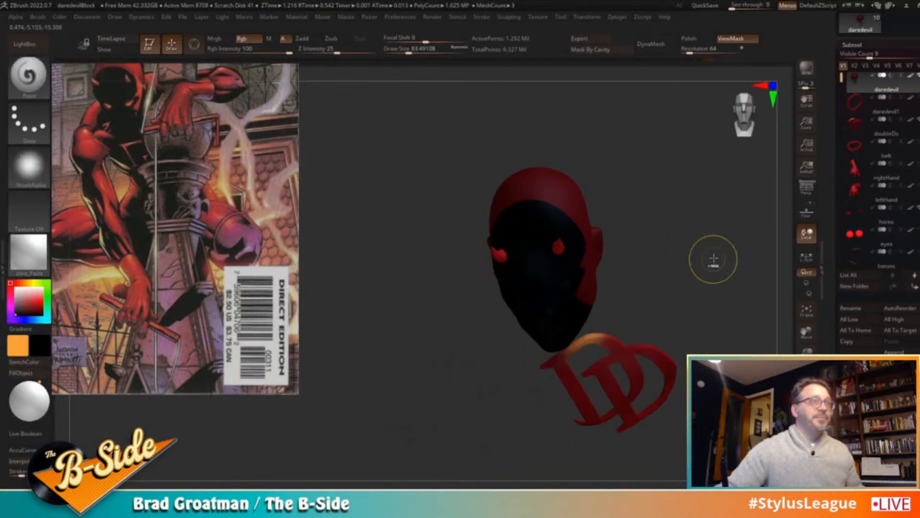
pyautogui.hotkey('ctrl', 'h')
# Move the comic cover reference down to reveal its character's head, and unhide the rest of the figure
pyautogui.keyDown('alt'); pyautogui.moveTo(695, 223); pyautogui.dragTo(697, 272); pyautogui.keyUp('alt')
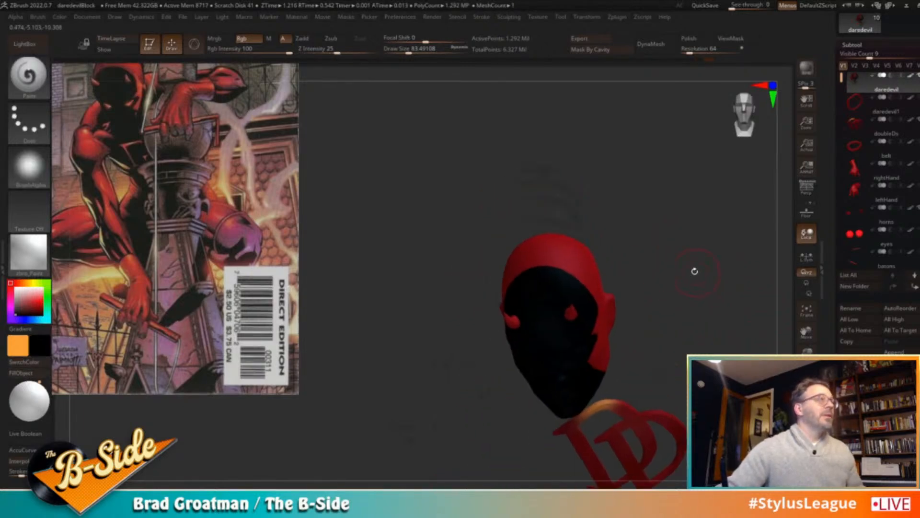
pyautogui.press('z')
pyautogui.moveTo(157, 117); pyautogui.dragTo(156, 164)
pyautogui.press('z')
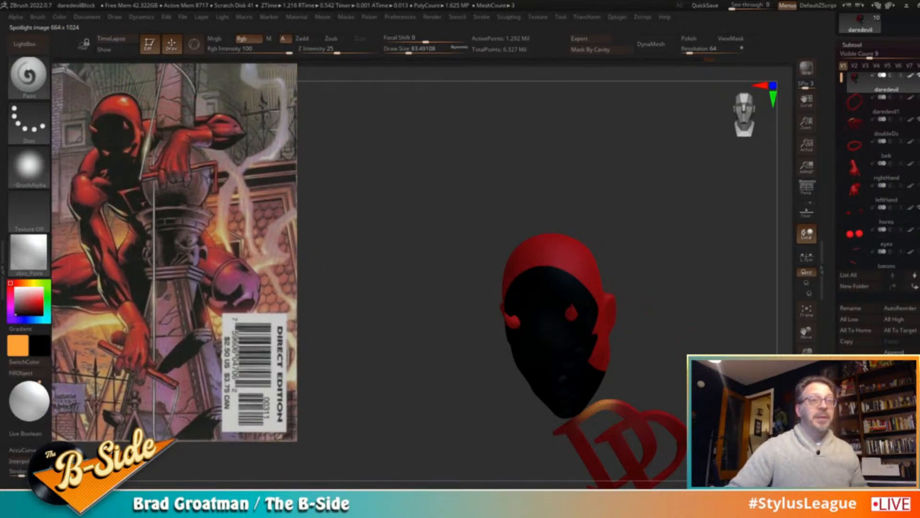
pyautogui.keyDown('ctrl'); pyautogui.keyDown('shift'); pyautogui.click(702, 308); pyautogui.keyUp('shift'); pyautogui.keyUp('ctrl')
pyautogui.keyDown('alt'); pyautogui.moveTo(661, 186); pyautogui.dragTo(669, 167); pyautogui.keyUp('alt')
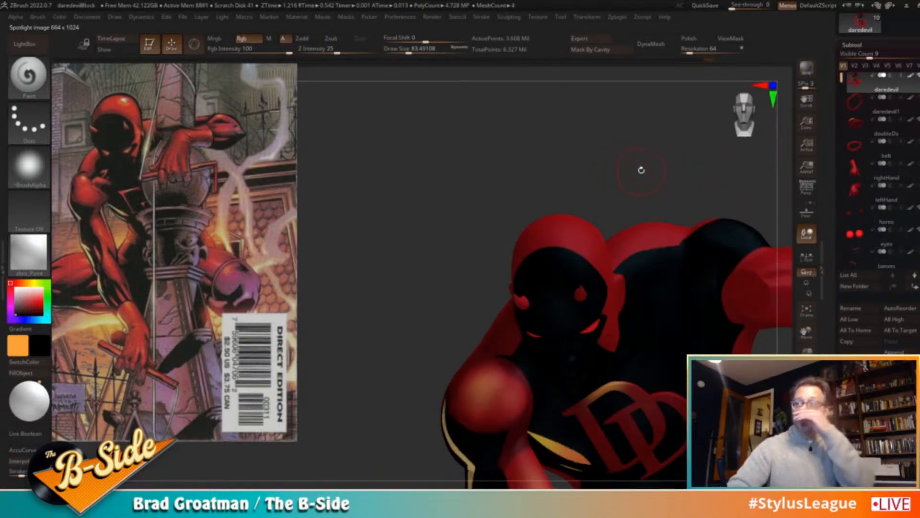
pyautogui.keyDown('alt'); pyautogui.moveTo(562, 207); pyautogui.dragTo(599, 156); pyautogui.keyUp('alt')
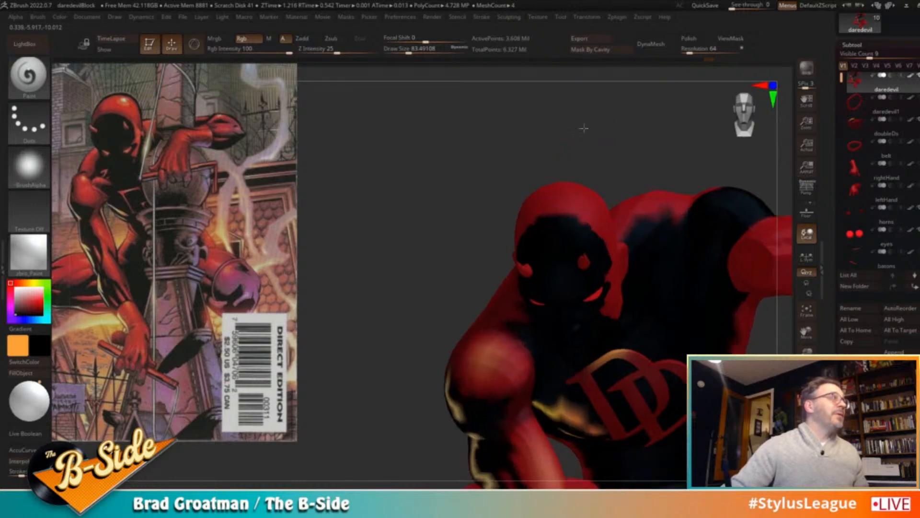
# Shade the top of the red hood with sampled darker reds, using Draw Sizes of about 154 and 239
pyautogui.moveTo(465, 252); pyautogui.dragTo(486, 303)
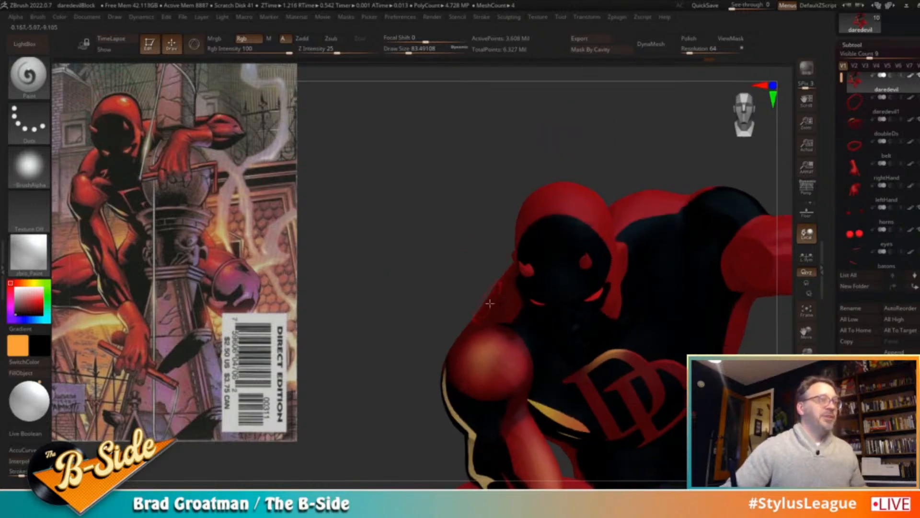
pyautogui.press('c')
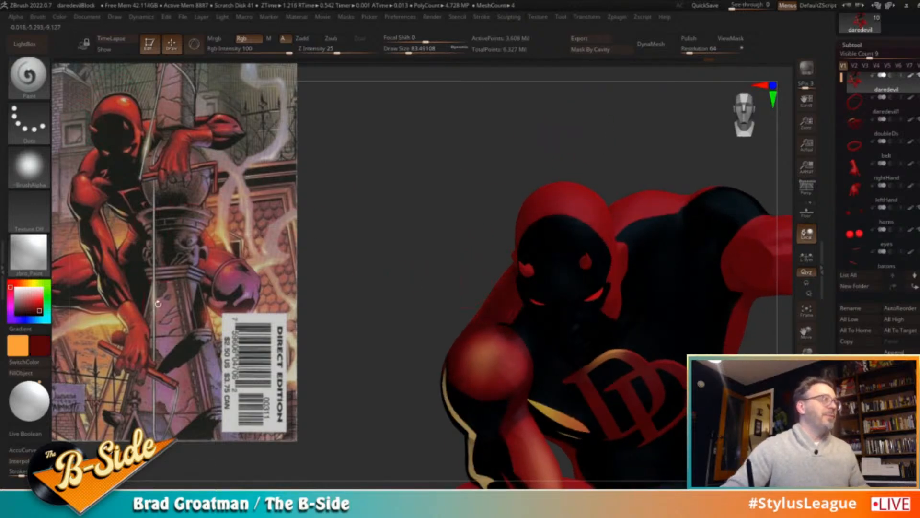
pyautogui.press('s')
pyautogui.moveTo(556, 240); pyautogui.dragTo(564, 240)
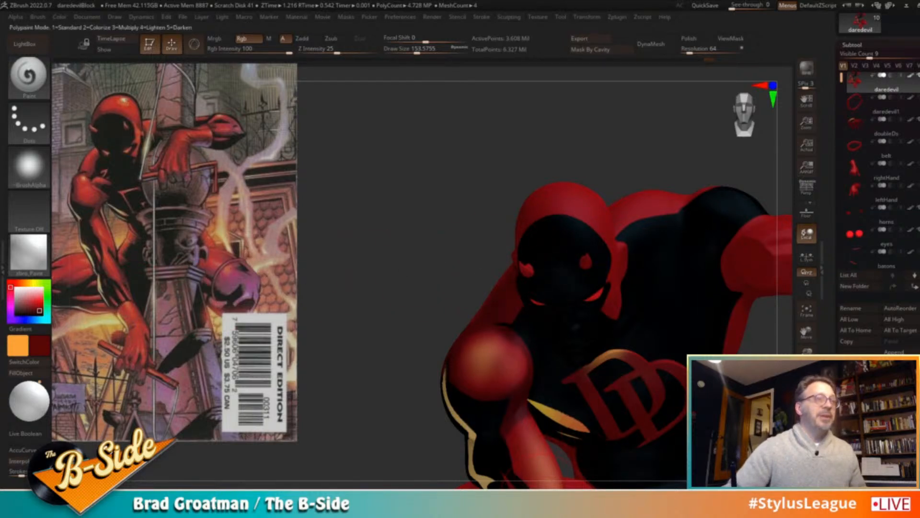
pyautogui.press('c')
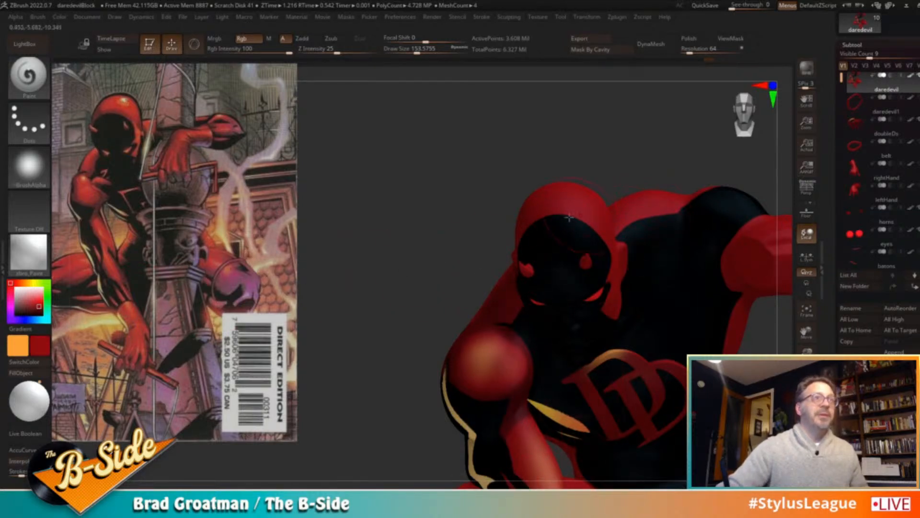
pyautogui.press('s')
pyautogui.moveTo(550, 232); pyautogui.dragTo(558, 233)
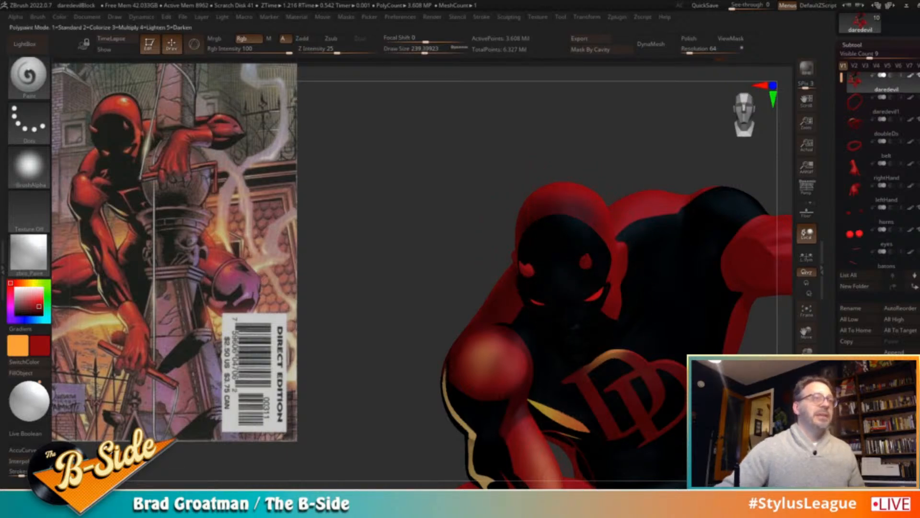
pyautogui.moveTo(641, 165); pyautogui.dragTo(582, 114)
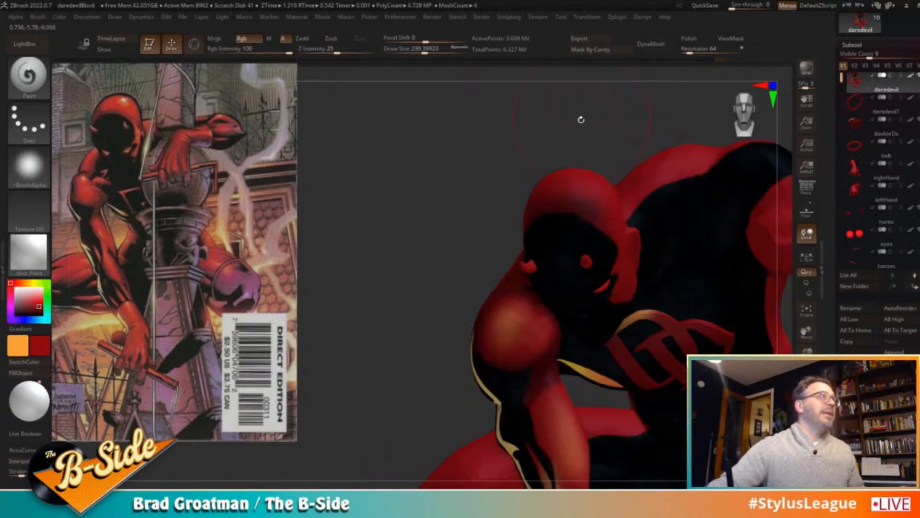
# Mask off everything below the brow line of the hood and paint an orange-red glow on its crown with Draw Size about 299
pyautogui.press('ctrl')
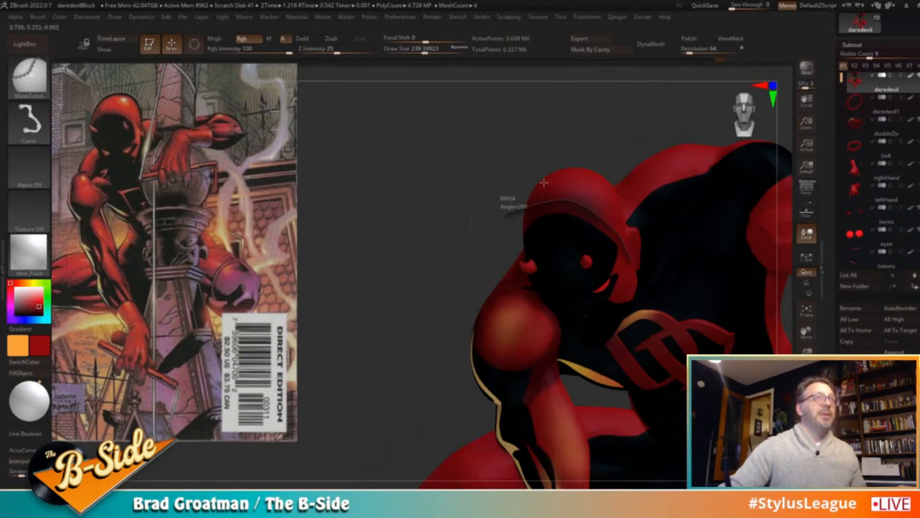
pyautogui.keyDown('ctrl'); pyautogui.moveTo(515, 193); pyautogui.dragTo(516, 194); pyautogui.keyUp('ctrl')
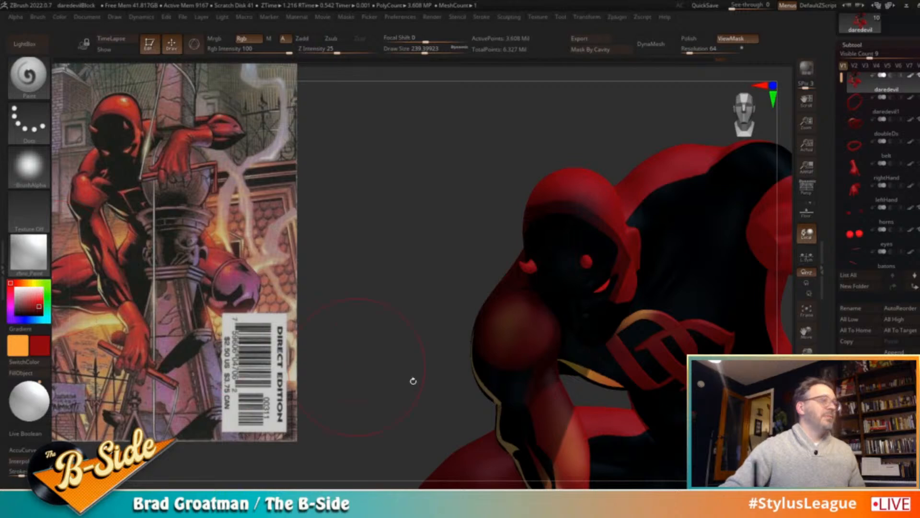
pyautogui.click(23, 283)
pyautogui.click(42, 299)
pyautogui.press('c')
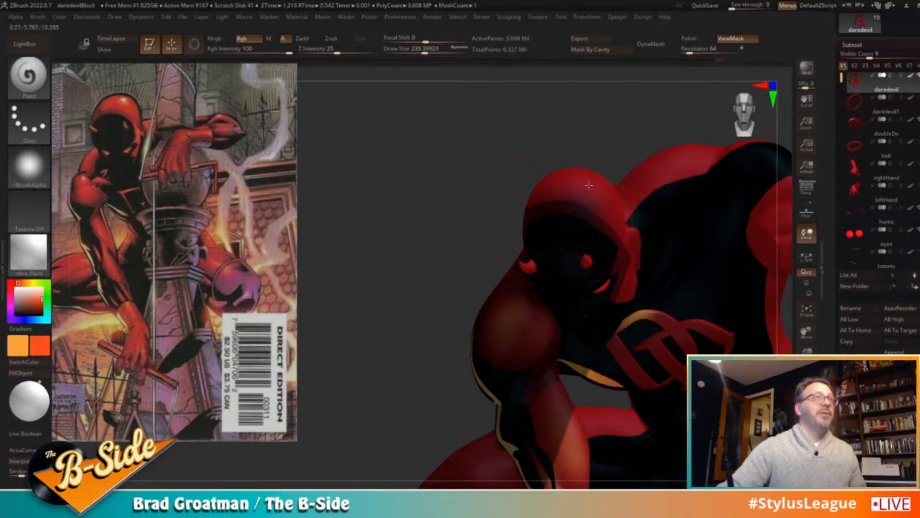
pyautogui.press('s')
pyautogui.moveTo(570, 190); pyautogui.dragTo(568, 184)
pyautogui.moveTo(607, 155); pyautogui.dragTo(619, 166)
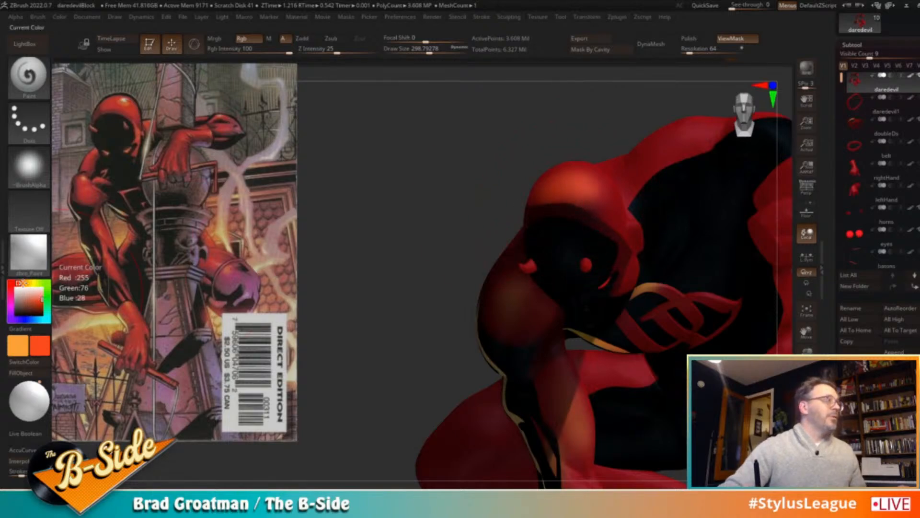
# Paint a smaller orange highlight inside the glow on the hood's crown with Draw Size about 120
pyautogui.click(42, 298)
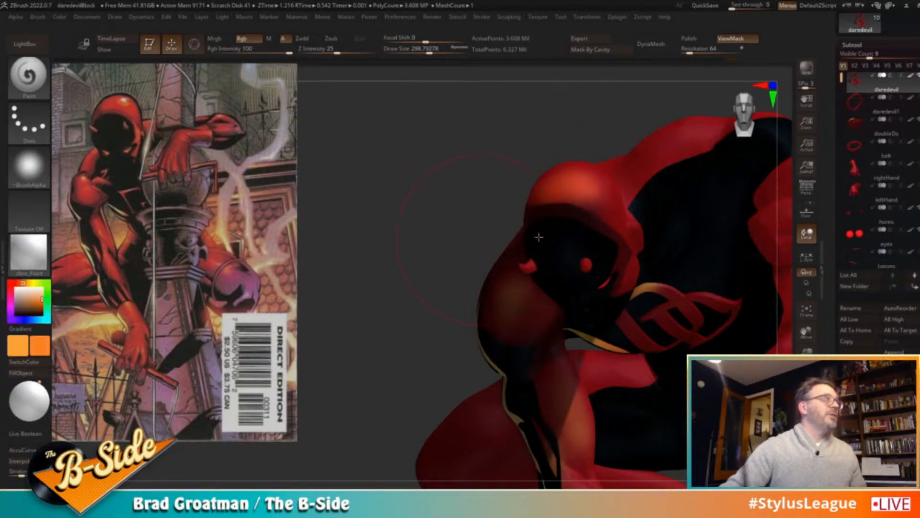
pyautogui.press('ctrl')
pyautogui.press('s')
pyautogui.moveTo(580, 198); pyautogui.dragTo(566, 197)
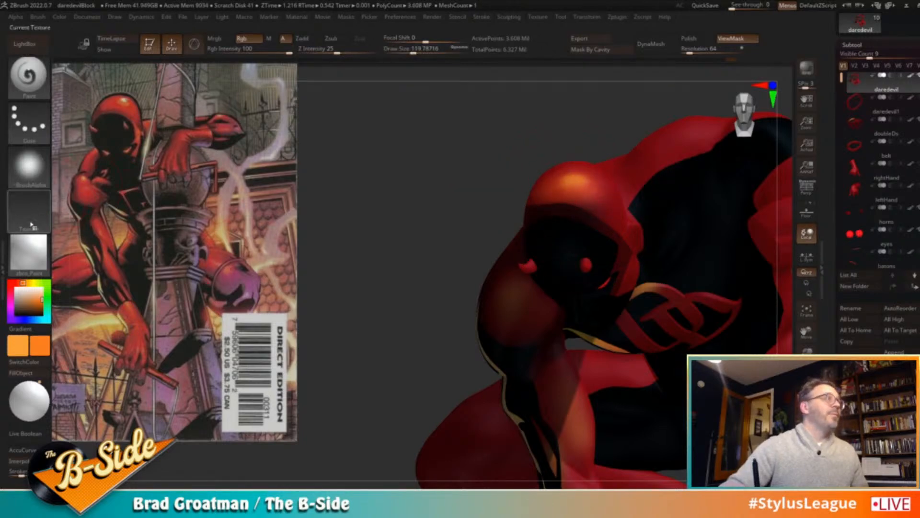
# Add a small white hotspot on the hood's crown with Draw Size about 62, and quick-save the project
pyautogui.click(16, 288)
pyautogui.press('s')
pyautogui.moveTo(578, 186); pyautogui.dragTo(571, 185)
pyautogui.moveTo(428, 196); pyautogui.dragTo(516, 216)
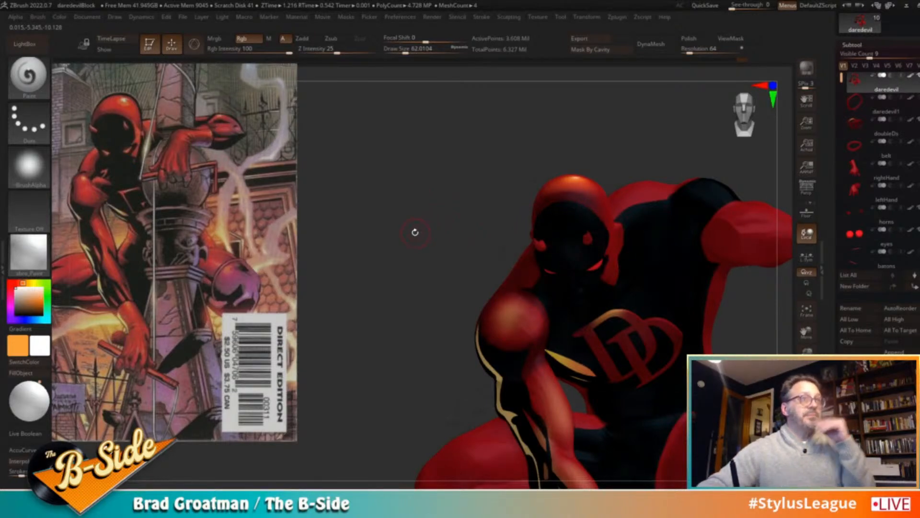
pyautogui.hotkey('ctrl', 's')
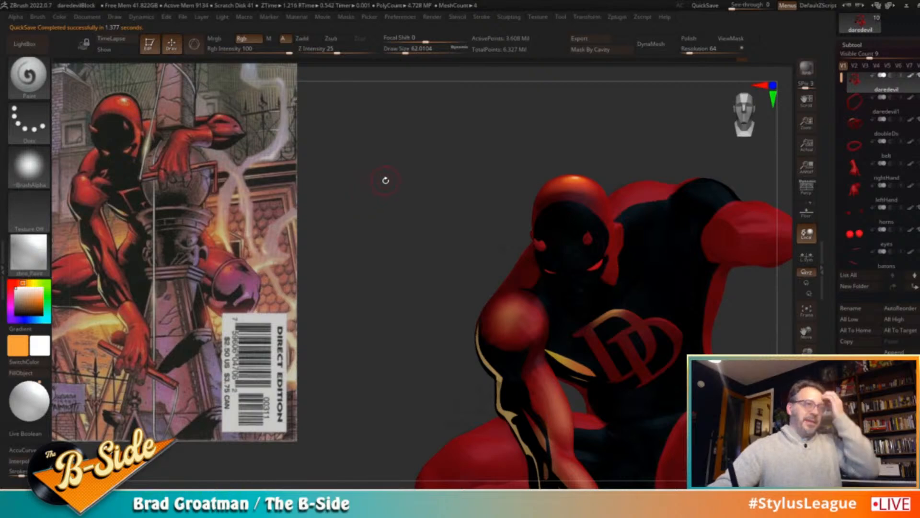
# Isolate the figure's torso and turn off its polypaint display to show the bare chest and shoulder form
pyautogui.keyDown('alt'); pyautogui.moveTo(376, 277); pyautogui.dragTo(403, 211); pyautogui.keyUp('alt')
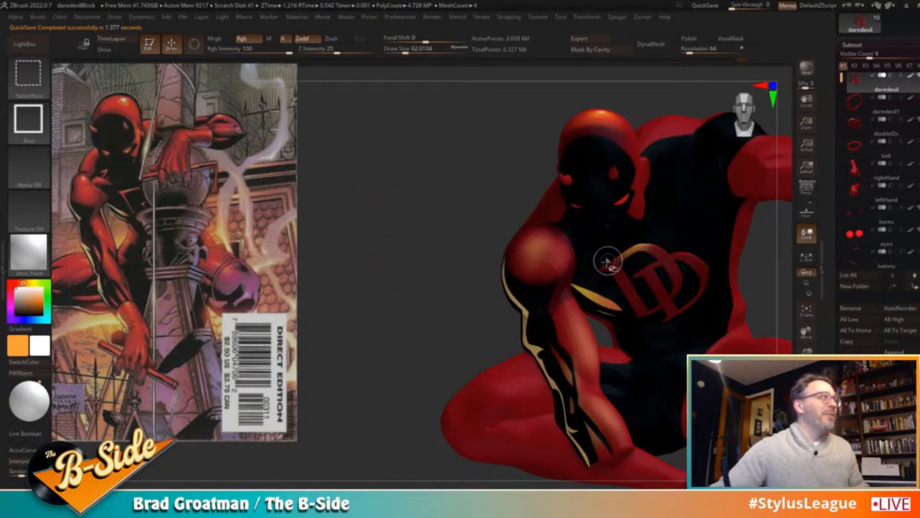
pyautogui.keyDown('ctrl'); pyautogui.keyDown('shift'); pyautogui.click(580, 267); pyautogui.keyUp('shift'); pyautogui.keyUp('ctrl')
pyautogui.keyDown('alt'); pyautogui.moveTo(406, 281); pyautogui.dragTo(483, 304); pyautogui.keyUp('alt')
pyautogui.keyDown('alt'); pyautogui.moveTo(349, 189); pyautogui.dragTo(384, 234); pyautogui.keyUp('alt')
pyautogui.press('s')
pyautogui.moveTo(588, 190); pyautogui.dragTo(580, 187)
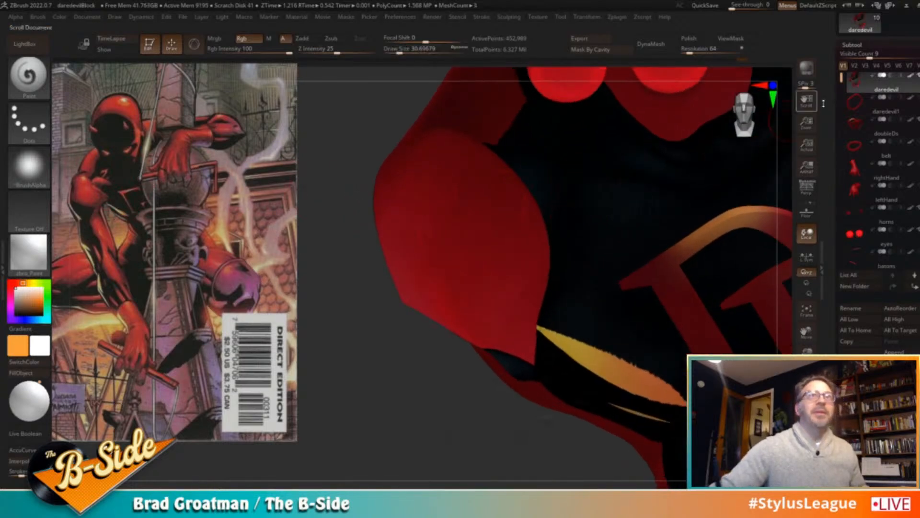
pyautogui.click(911, 76)
pyautogui.press('s')
pyautogui.moveTo(526, 163); pyautogui.dragTo(525, 163)
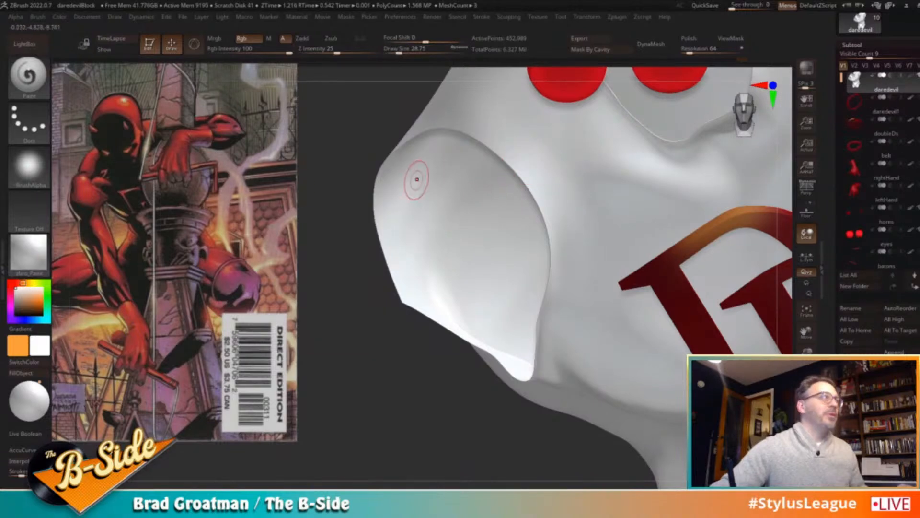
# Set the masking brush to MaskPen with Alpha 28 and a Draw Size of about 18
pyautogui.keyDown('ctrl'); pyautogui.click(33, 80); pyautogui.keyUp('ctrl')
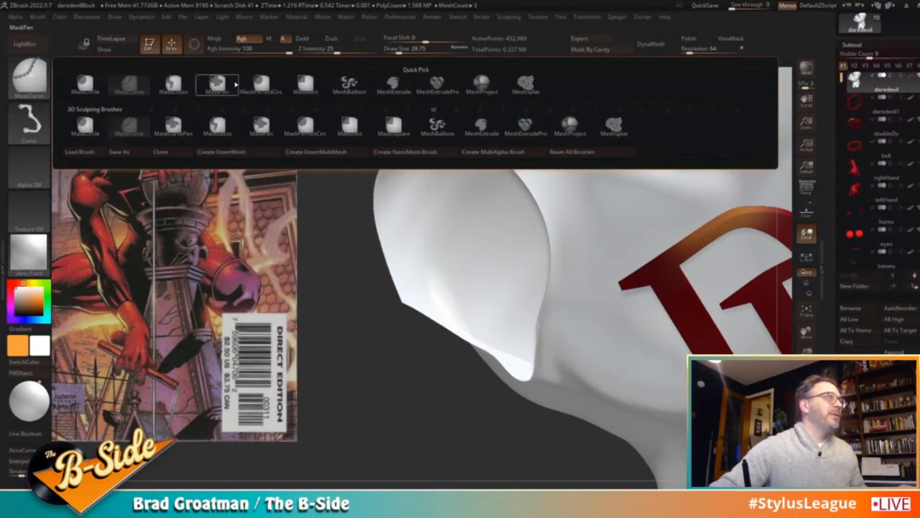
pyautogui.keyDown('ctrl'); pyautogui.click(215, 86); pyautogui.keyUp('ctrl')
pyautogui.press('s')
pyautogui.moveTo(542, 173); pyautogui.dragTo(539, 174)
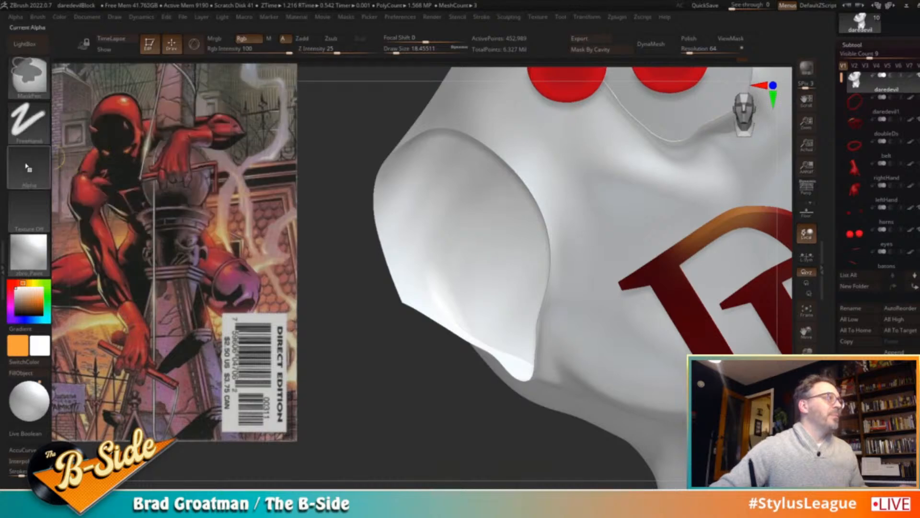
pyautogui.keyDown('ctrl'); pyautogui.click(42, 174); pyautogui.keyUp('ctrl')
pyautogui.click(184, 179)
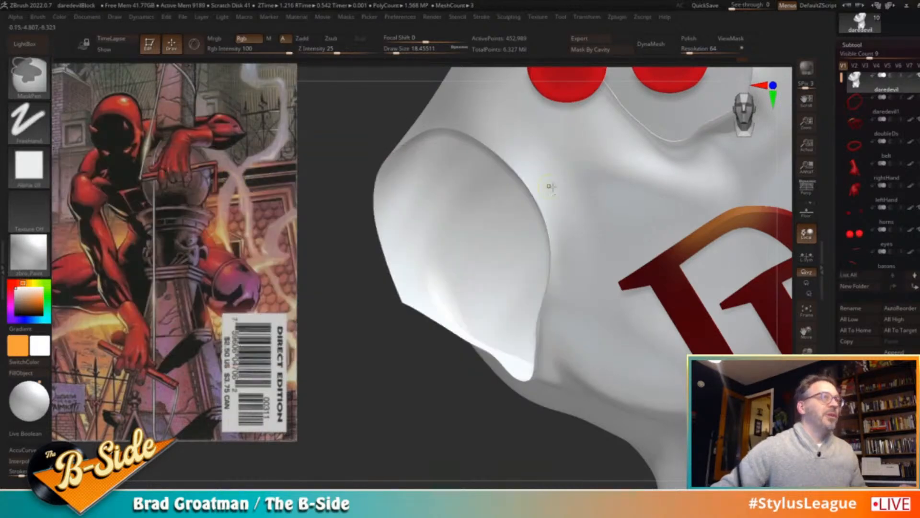
# Mask a small hooked collarbone shape on the upper chest beside the shoulder, and compare its placement with the painted colours
pyautogui.keyDown('ctrl'); pyautogui.click(534, 157); pyautogui.keyUp('ctrl')
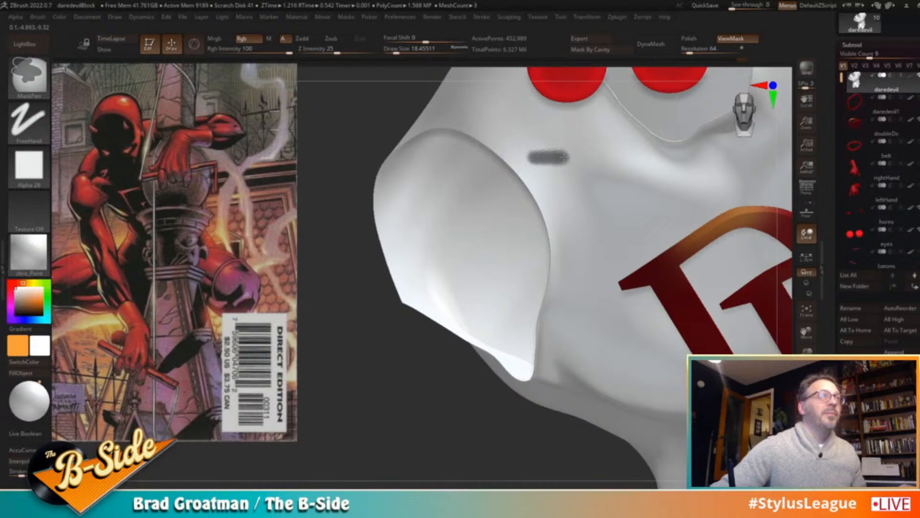
pyautogui.keyDown('ctrl'); pyautogui.moveTo(562, 157); pyautogui.dragTo(546, 188); pyautogui.keyUp('ctrl')
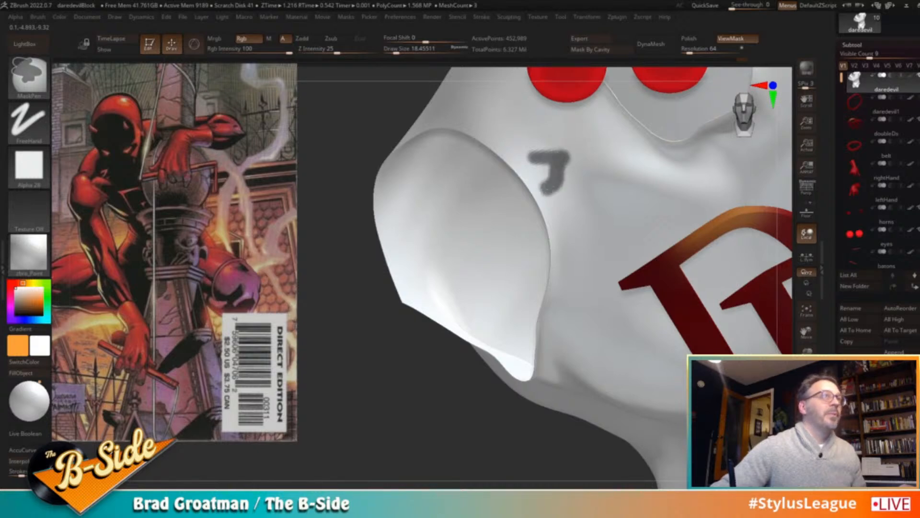
pyautogui.moveTo(561, 153)
pyautogui.keyDown('ctrl'); pyautogui.mouseDown()
pyautogui.moveTo(546, 173)
pyautogui.moveTo(569, 191)
pyautogui.mouseUp(); pyautogui.keyUp('ctrl')
pyautogui.press('s')
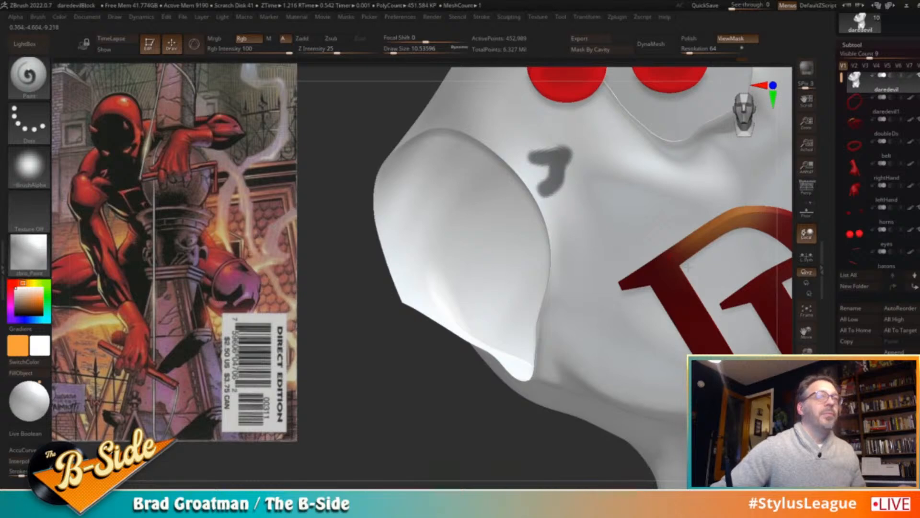
pyautogui.click(910, 76)
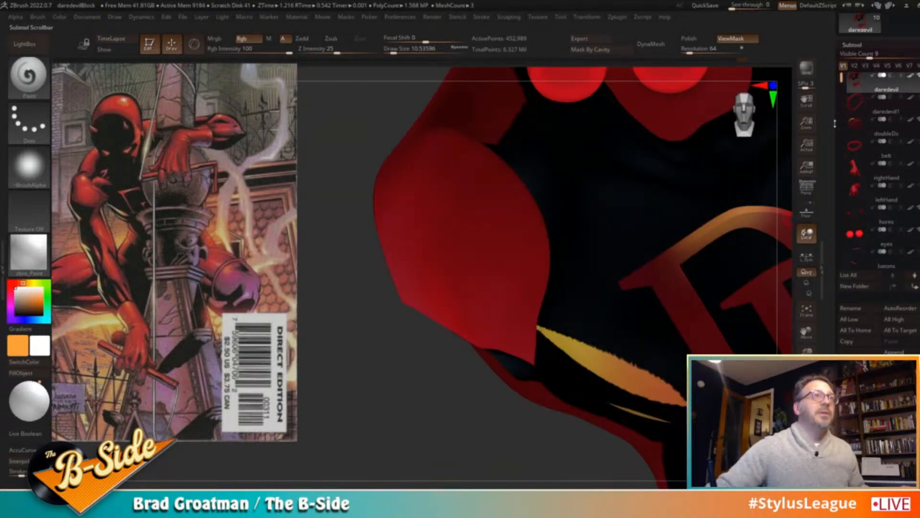
pyautogui.click(910, 77)
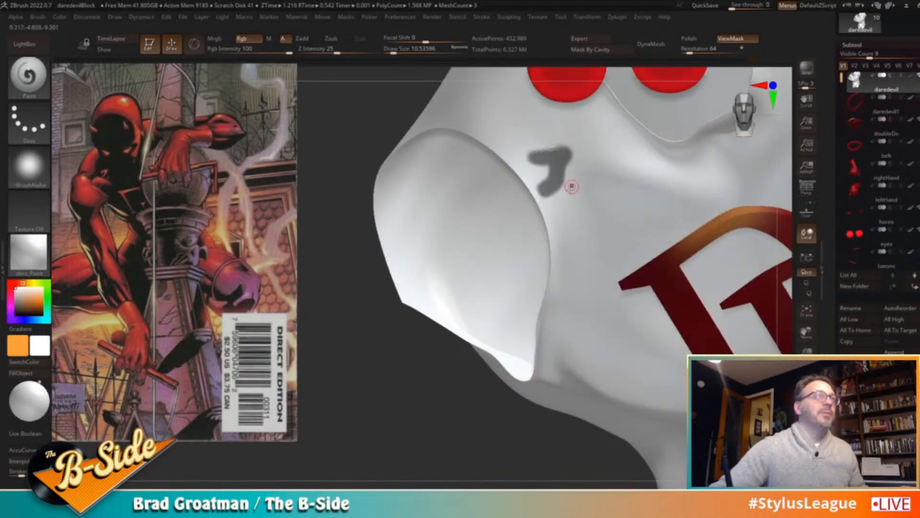
# Unhide the rest of the figure and extend the collarbone mask diagonally toward the shoulder, adding a short separate stroke beside it
pyautogui.click(911, 102)
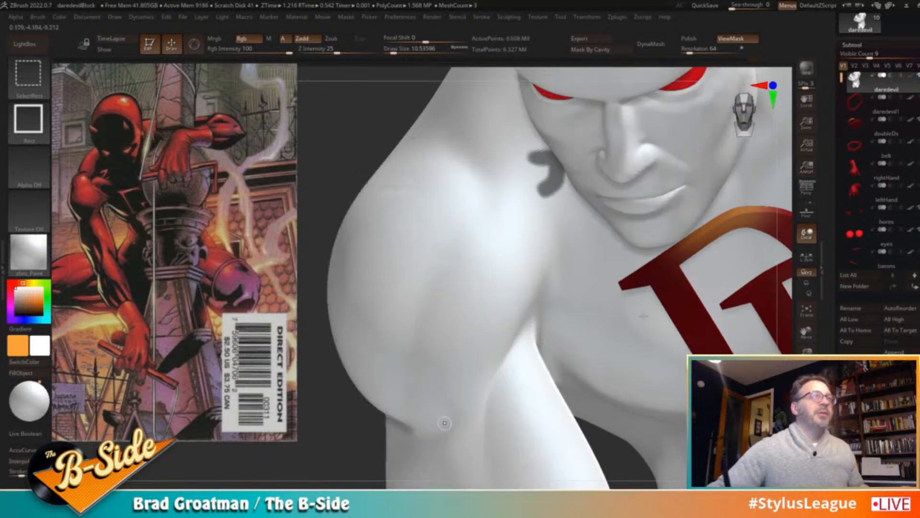
pyautogui.click(913, 79)
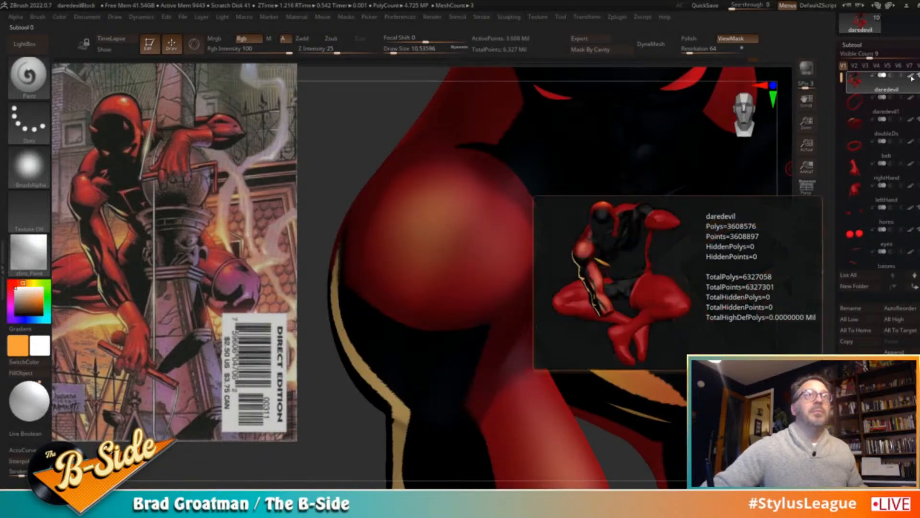
pyautogui.click(912, 78)
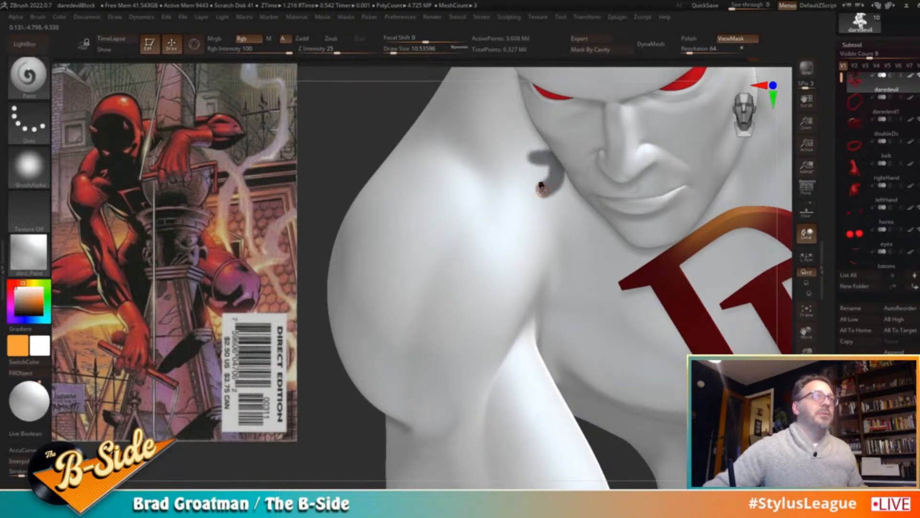
pyautogui.press('ctrl')
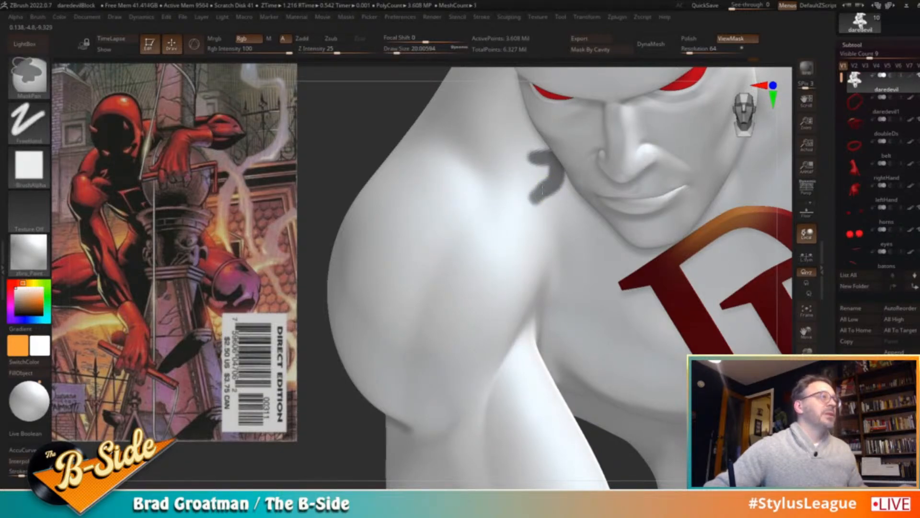
pyautogui.moveTo(530, 201)
pyautogui.keyDown('ctrl'); pyautogui.mouseDown()
pyautogui.moveTo(518, 216)
pyautogui.moveTo(544, 221)
pyautogui.mouseUp(); pyautogui.keyUp('ctrl')
pyautogui.press('s')
pyautogui.press('ctrl')
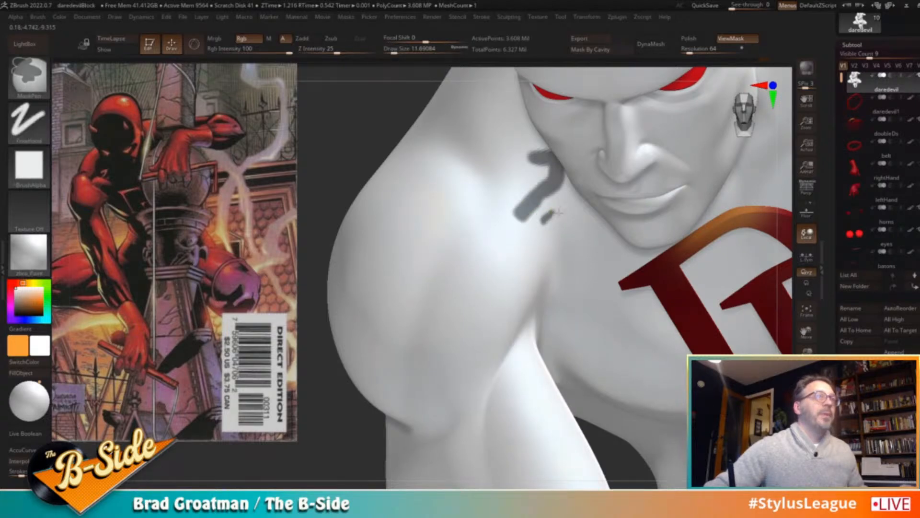
# Invert the mask and paint the collarbone shape with red sampled from the figure, with the polypaint display back on
pyautogui.keyDown('ctrl'); pyautogui.keyDown('shift'); pyautogui.click(486, 237); pyautogui.keyUp('shift'); pyautogui.keyUp('ctrl')
pyautogui.hotkey('ctrl', 'z')
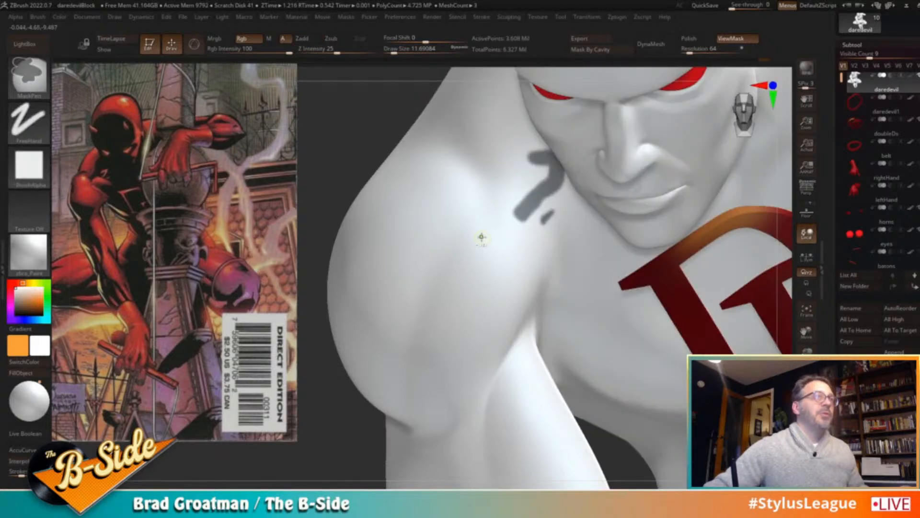
pyautogui.keyDown('ctrl'); pyautogui.click(339, 189); pyautogui.keyUp('ctrl')
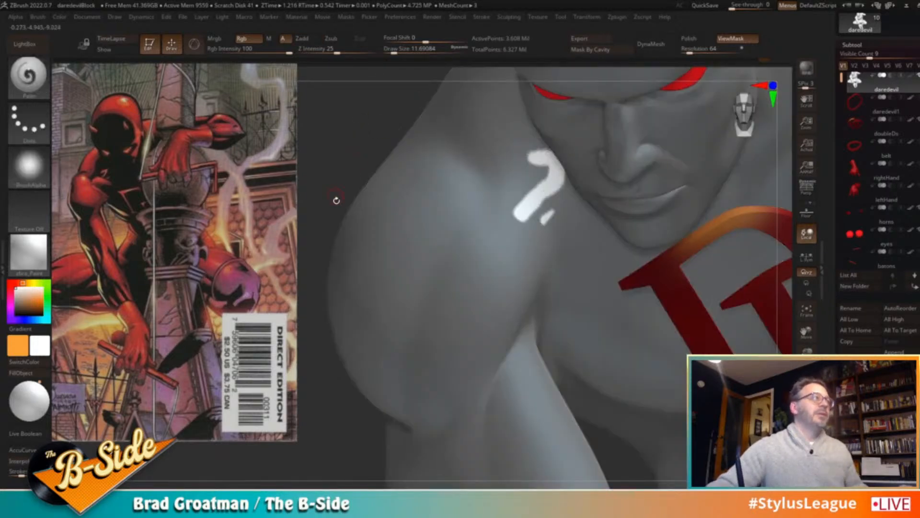
pyautogui.click(888, 92)
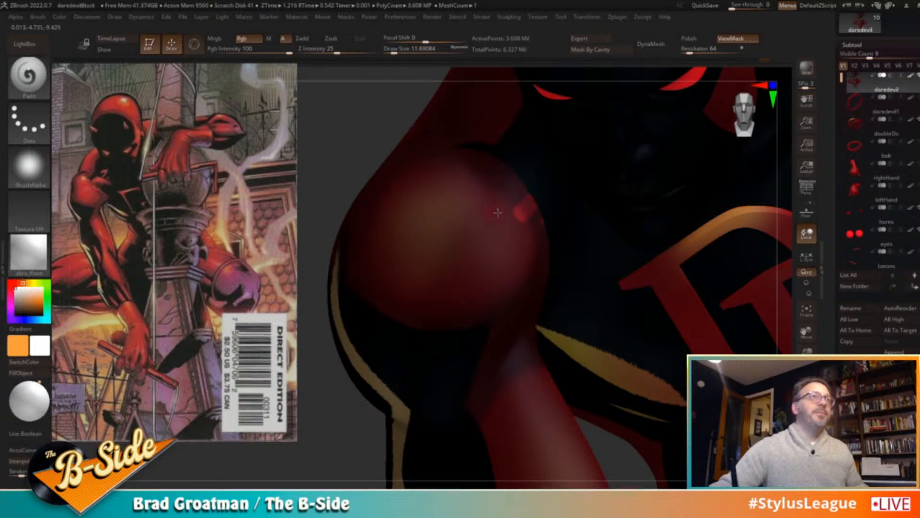
pyautogui.press('c')
pyautogui.press('s')
pyautogui.moveTo(529, 204)
pyautogui.mouseDown()
pyautogui.moveTo(551, 204)
pyautogui.moveTo(537, 202)
pyautogui.mouseUp()
pyautogui.moveTo(353, 117); pyautogui.dragTo(383, 178)
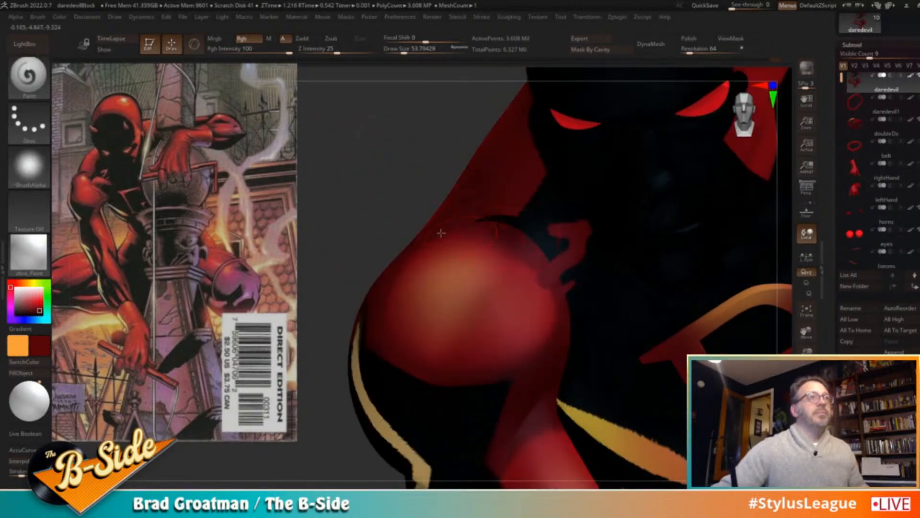
# Blend the shoulder's upper edge with sampled darker reds at Draw Size about 37
pyautogui.press('s')
pyautogui.moveTo(528, 268); pyautogui.dragTo(520, 268)
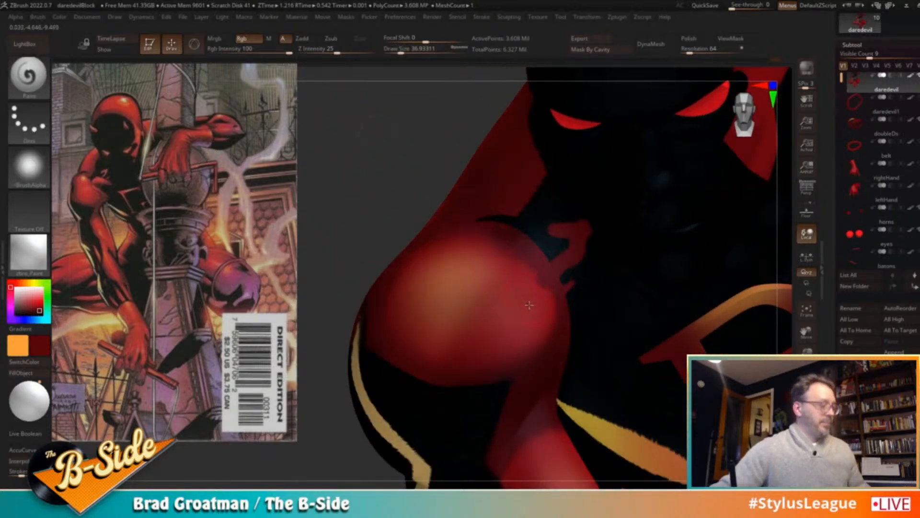
pyautogui.press('c')
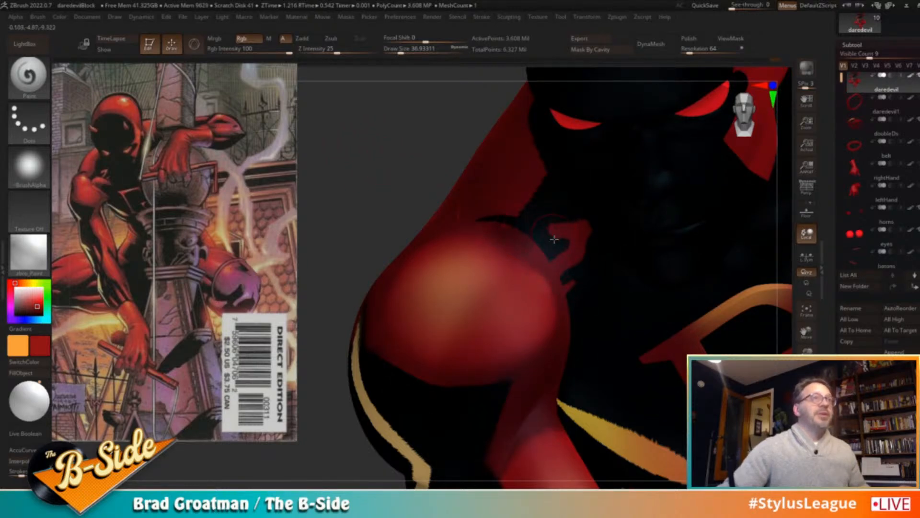
# Subdivide the body mesh once more for finer paint detail around the shoulder and collarbone
pyautogui.hotkey('ctrl', 'd')
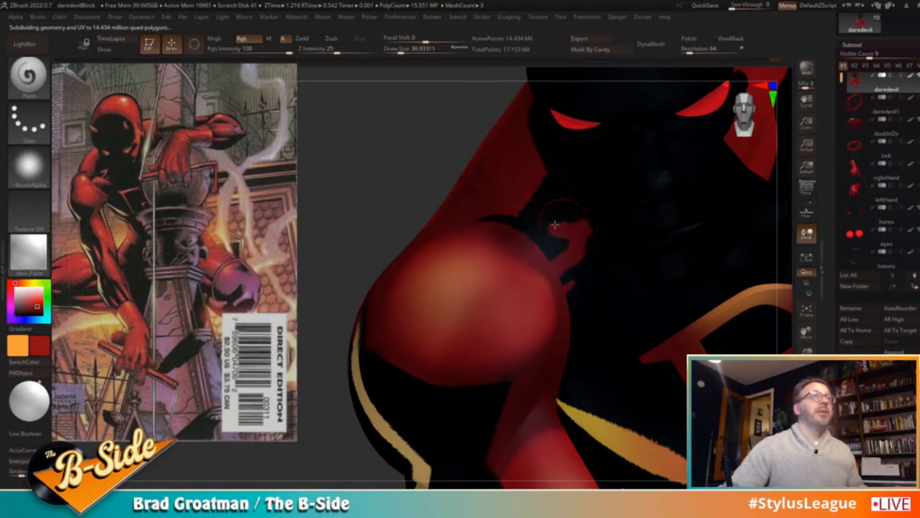
pyautogui.moveTo(361, 165); pyautogui.dragTo(384, 157)
pyautogui.click(363, 147)
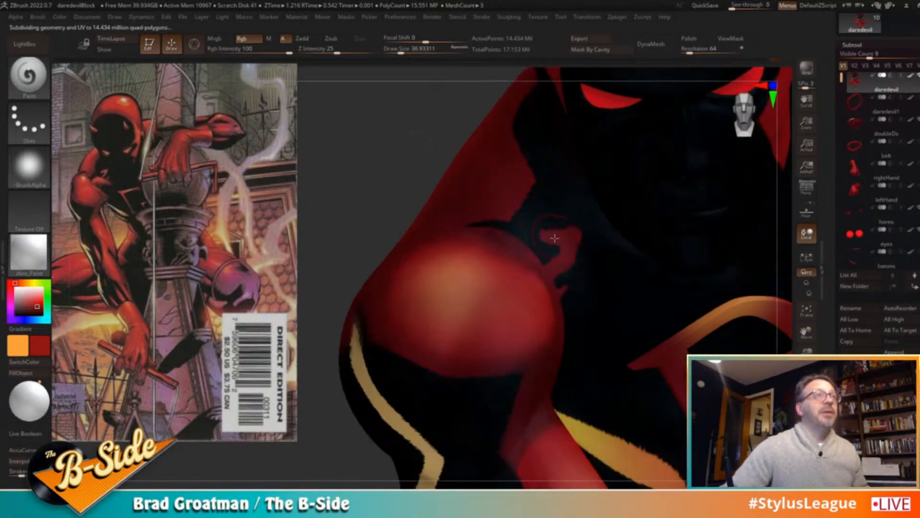
# Check the mask display and blend a sampled darker red into the top of the shoulder
pyautogui.hotkey('ctrl', 'h')
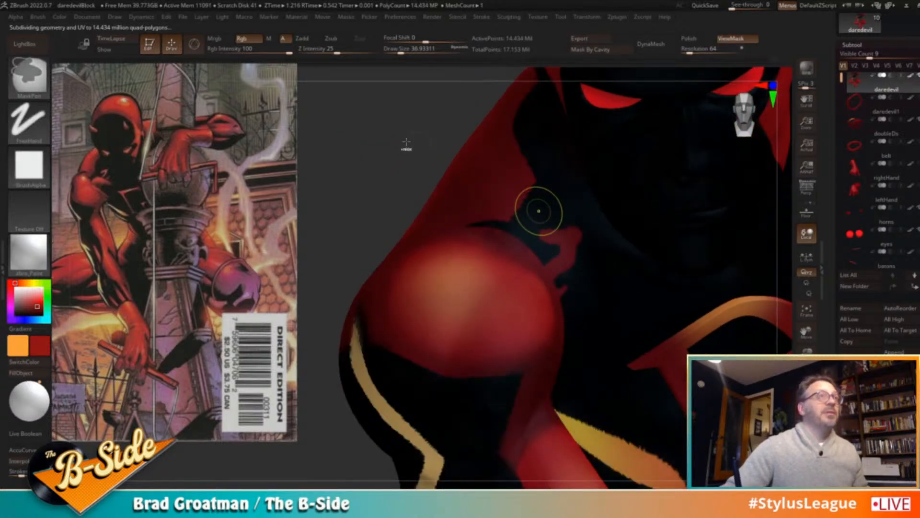
pyautogui.hotkey('ctrl', 'h')
pyautogui.moveTo(449, 173); pyautogui.dragTo(498, 259)
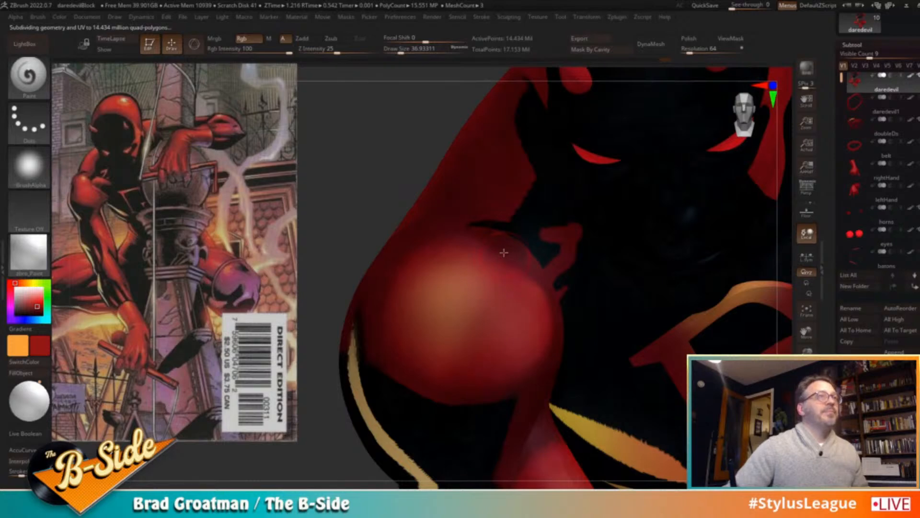
pyautogui.press('c')
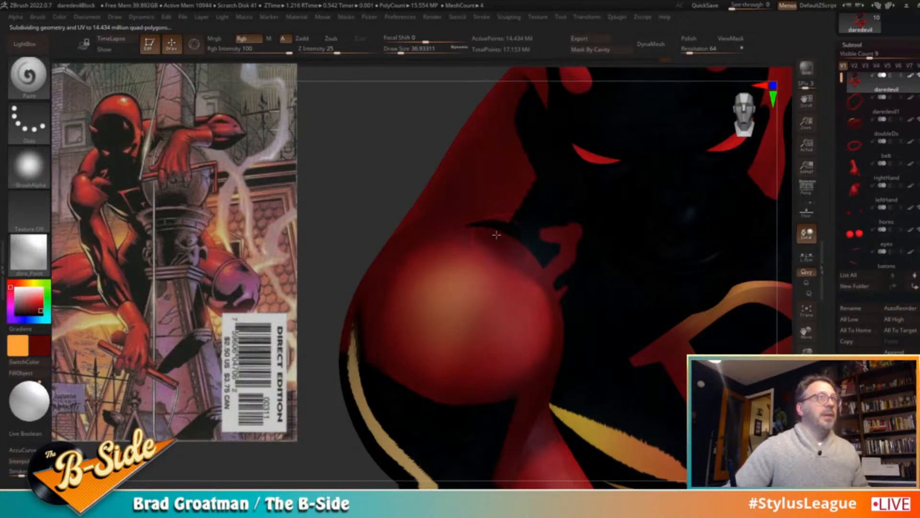
pyautogui.press('ctrl')
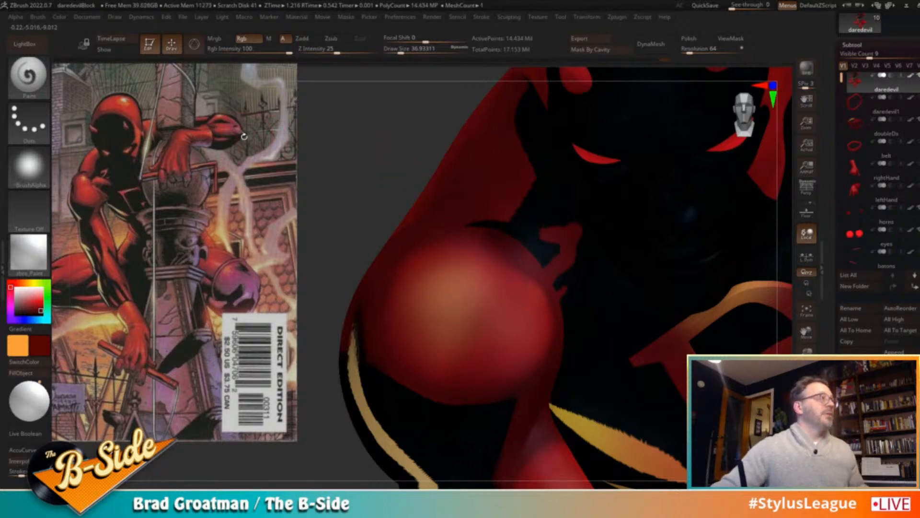
# Set the masking brush to MaskCurve and quick-save the project
pyautogui.keyDown('shift'); pyautogui.click(29, 76); pyautogui.keyUp('shift')
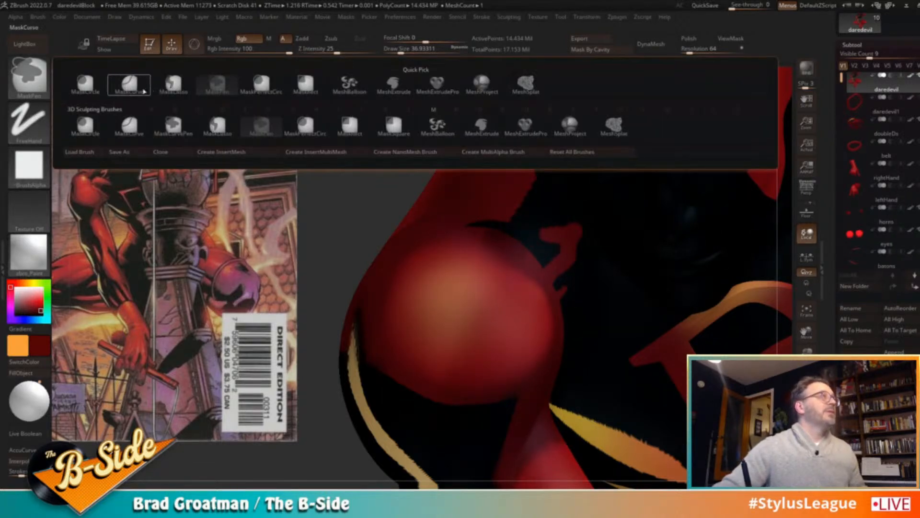
pyautogui.keyDown('shift'); pyautogui.click(129, 85); pyautogui.keyUp('shift')
pyautogui.hotkey('ctrl', 's')
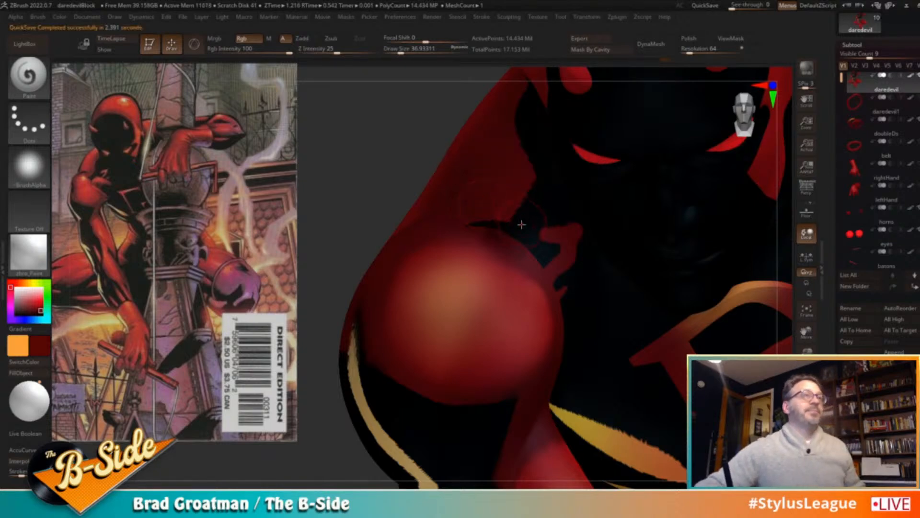
# Isolate the neck area above the shoulder with an inverted curve mask, paint it dark red at Draw Size about 68, and clear the mask
pyautogui.moveTo(508, 224)
pyautogui.keyDown('ctrl'); pyautogui.mouseDown()
pyautogui.moveTo(538, 181)
pyautogui.moveTo(515, 105)
pyautogui.moveTo(521, 82)
pyautogui.mouseUp(); pyautogui.keyUp('ctrl')
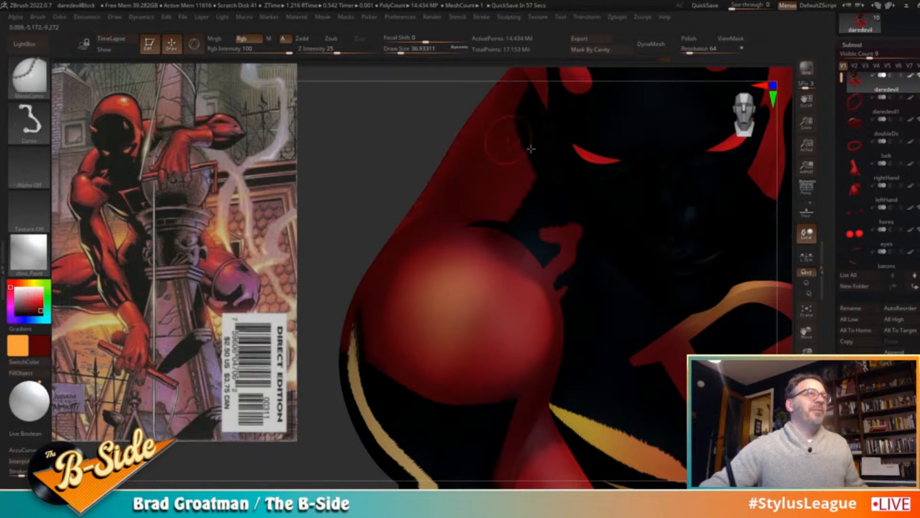
pyautogui.press('ctrl')
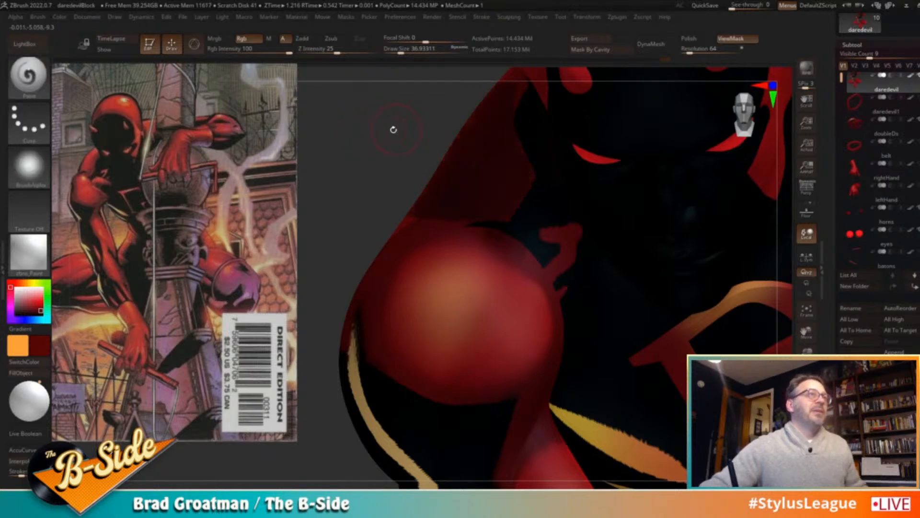
pyautogui.keyDown('ctrl'); pyautogui.click(369, 127); pyautogui.keyUp('ctrl')
pyautogui.press('c')
pyautogui.press('s')
pyautogui.moveTo(514, 193); pyautogui.dragTo(521, 193)
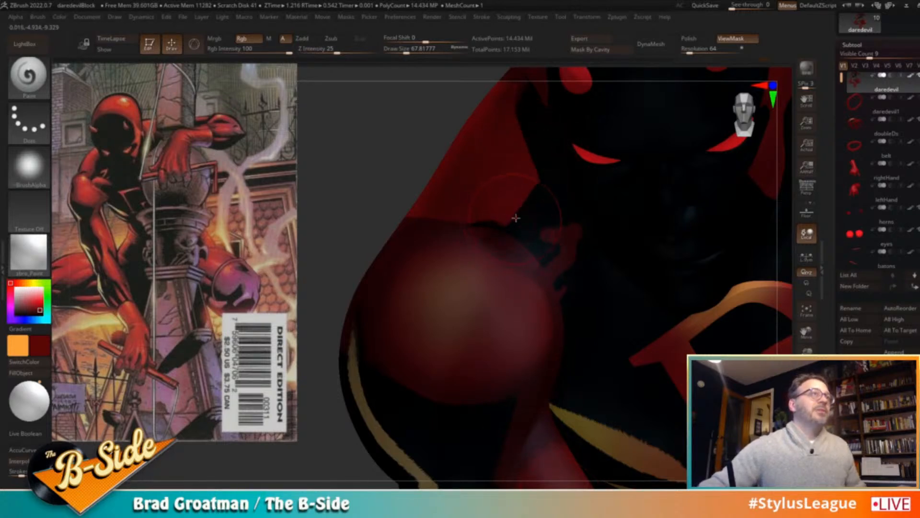
pyautogui.keyDown('ctrl'); pyautogui.moveTo(359, 133); pyautogui.dragTo(369, 139); pyautogui.keyUp('ctrl')
pyautogui.keyDown('ctrl'); pyautogui.moveTo(518, 228); pyautogui.dragTo(453, 229); pyautogui.keyUp('ctrl')
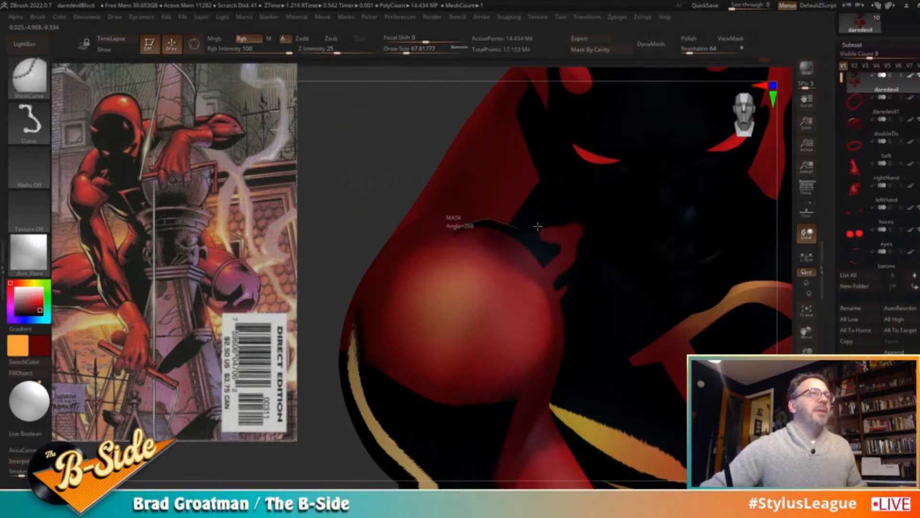
pyautogui.moveTo(361, 146)
pyautogui.mouseDown()
pyautogui.moveTo(366, 162)
pyautogui.moveTo(337, 142)
pyautogui.mouseUp()
pyautogui.moveTo(546, 250)
pyautogui.keyDown('ctrl'); pyautogui.mouseDown()
pyautogui.moveTo(488, 224)
pyautogui.moveTo(431, 216)
pyautogui.mouseUp(); pyautogui.keyUp('ctrl')
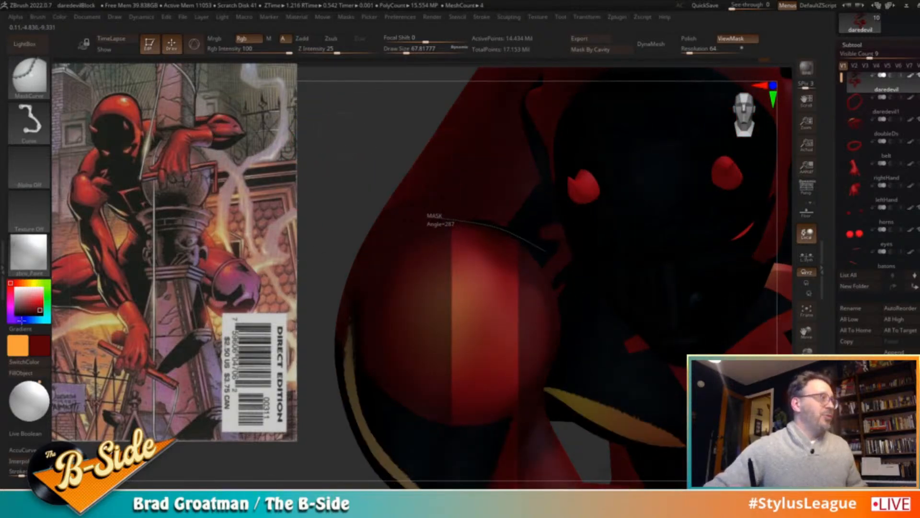
pyautogui.keyDown('ctrl'); pyautogui.moveTo(448, 219); pyautogui.dragTo(449, 220); pyautogui.keyUp('ctrl')
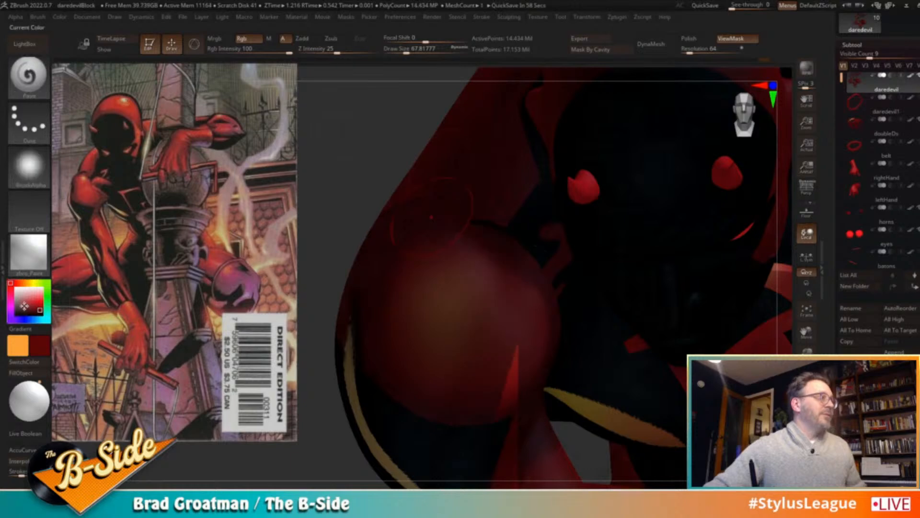
pyautogui.keyDown('ctrl'); pyautogui.moveTo(362, 137); pyautogui.dragTo(360, 148); pyautogui.keyUp('ctrl')
# Isolate a small round area between shoulder and collarbone with an inverted MaskCircle mask, paint it black, and clear the mask
pyautogui.moveTo(357, 144); pyautogui.dragTo(374, 211)
pyautogui.moveTo(642, 120)
pyautogui.mouseDown()
pyautogui.moveTo(717, 146)
pyautogui.moveTo(707, 191)
pyautogui.mouseUp()
pyautogui.moveTo(736, 269)
pyautogui.keyDown('alt'); pyautogui.mouseDown()
pyautogui.moveTo(714, 222)
pyautogui.moveTo(730, 243)
pyautogui.moveTo(719, 268)
pyautogui.mouseUp(); pyautogui.keyUp('alt')
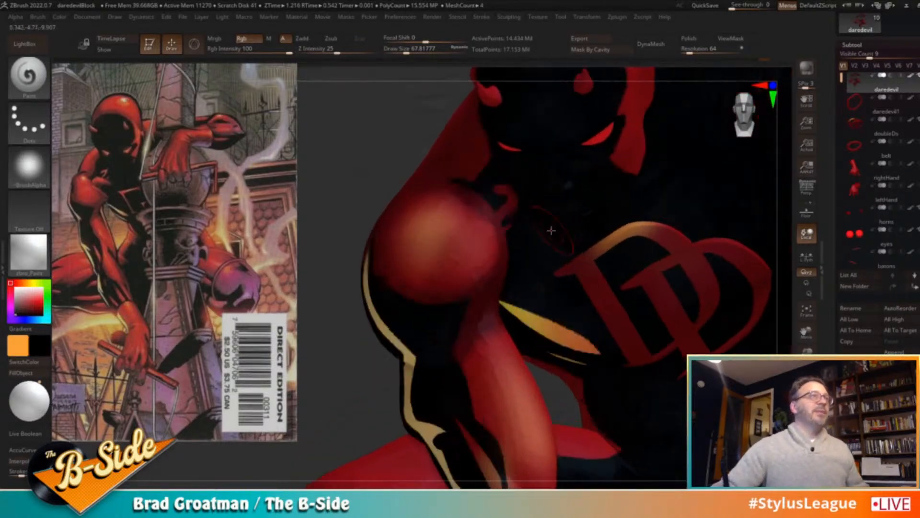
pyautogui.keyDown('ctrl'); pyautogui.click(28, 74); pyautogui.keyUp('ctrl')
pyautogui.click(96, 86)
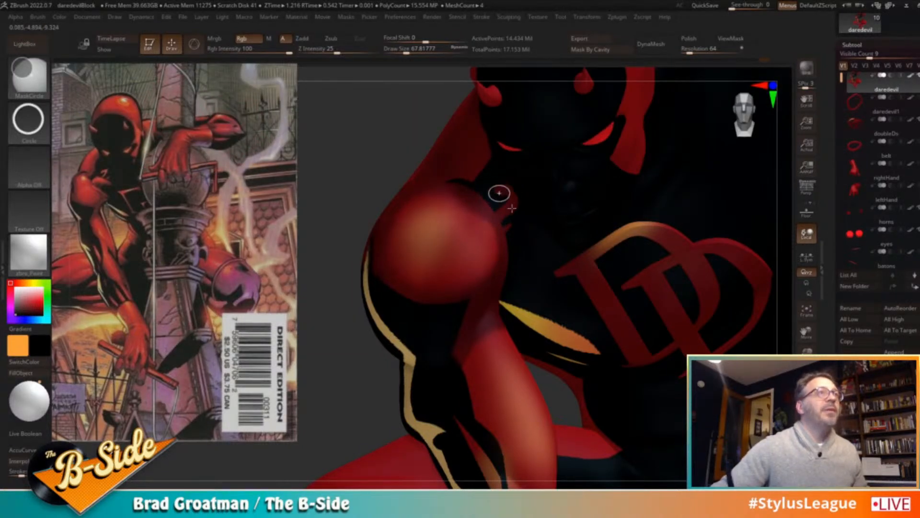
pyautogui.keyDown('ctrl'); pyautogui.click(370, 150); pyautogui.keyUp('ctrl')
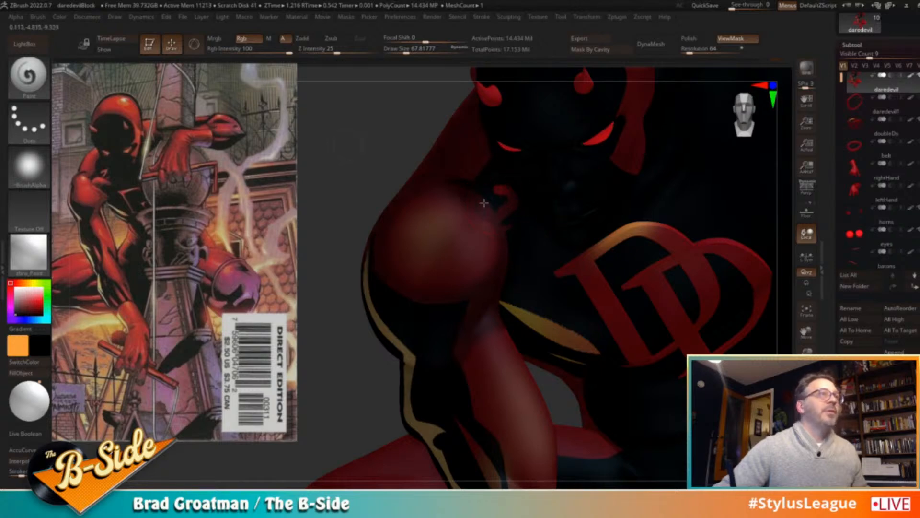
pyautogui.keyDown('ctrl'); pyautogui.moveTo(397, 132); pyautogui.dragTo(371, 155); pyautogui.keyUp('ctrl')
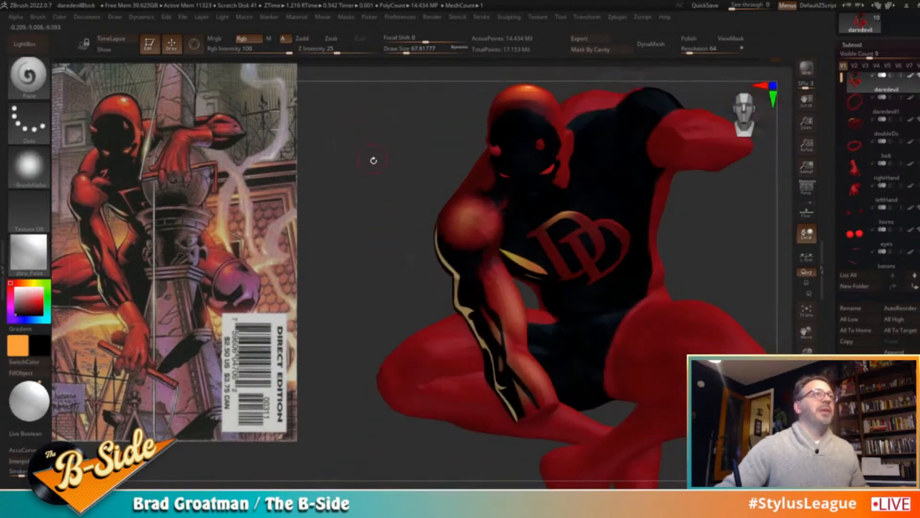
# Step the body mesh down one subdivision level
pyautogui.keyDown('alt'); pyautogui.moveTo(710, 274); pyautogui.dragTo(707, 256); pyautogui.keyUp('alt')
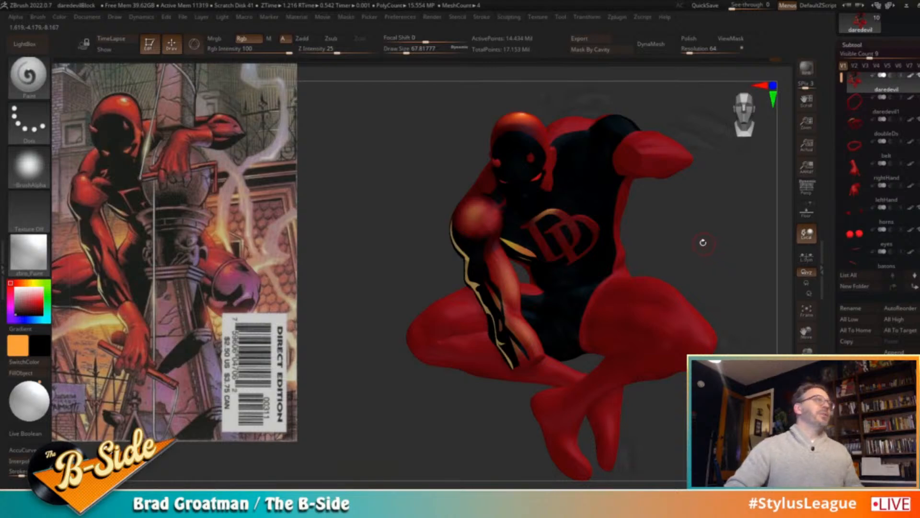
pyautogui.moveTo(694, 211); pyautogui.dragTo(672, 227)
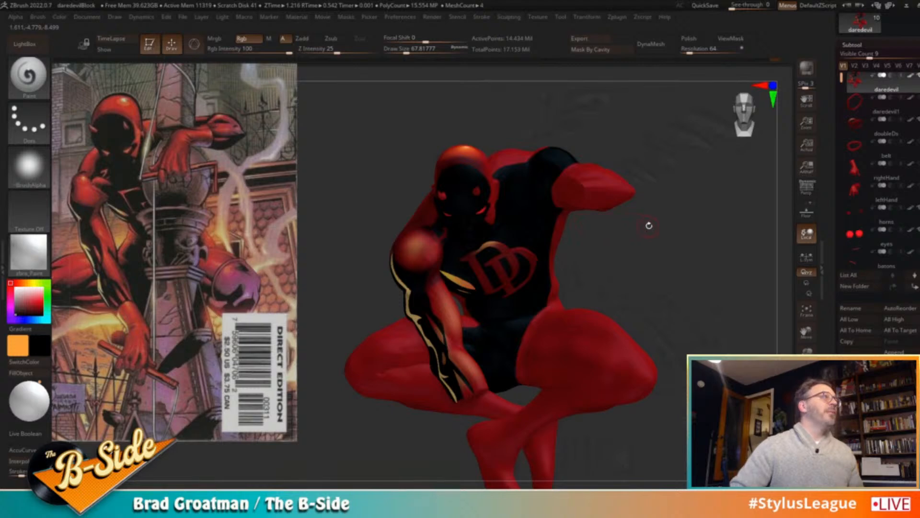
pyautogui.keyDown('alt'); pyautogui.moveTo(659, 232); pyautogui.dragTo(783, 268); pyautogui.keyUp('alt')
pyautogui.moveTo(394, 231); pyautogui.dragTo(346, 228)
pyautogui.hotkey('shift', 'd')
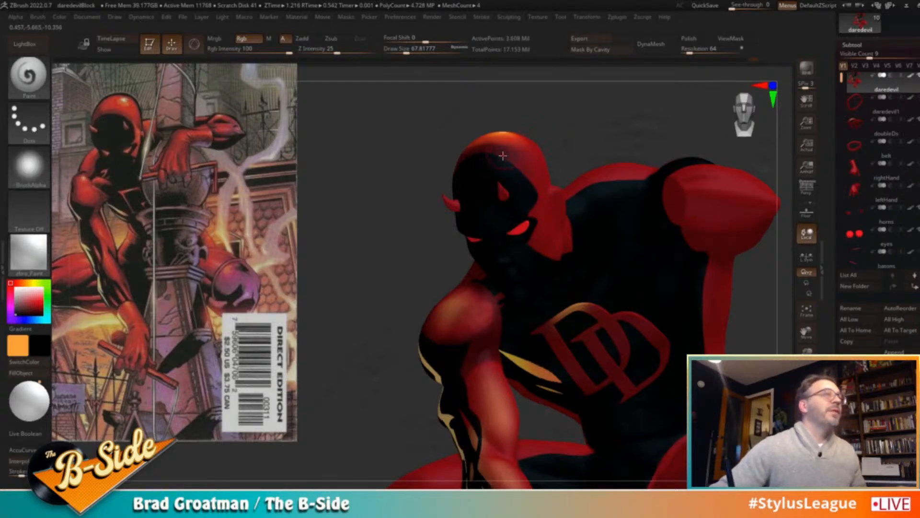
# Mask the back of the hood along its lower edge with MaskCurve, then invert the mask
pyautogui.keyDown('ctrl'); pyautogui.moveTo(511, 165); pyautogui.dragTo(528, 174); pyautogui.keyUp('ctrl')
pyautogui.hotkey('ctrl', 'h')
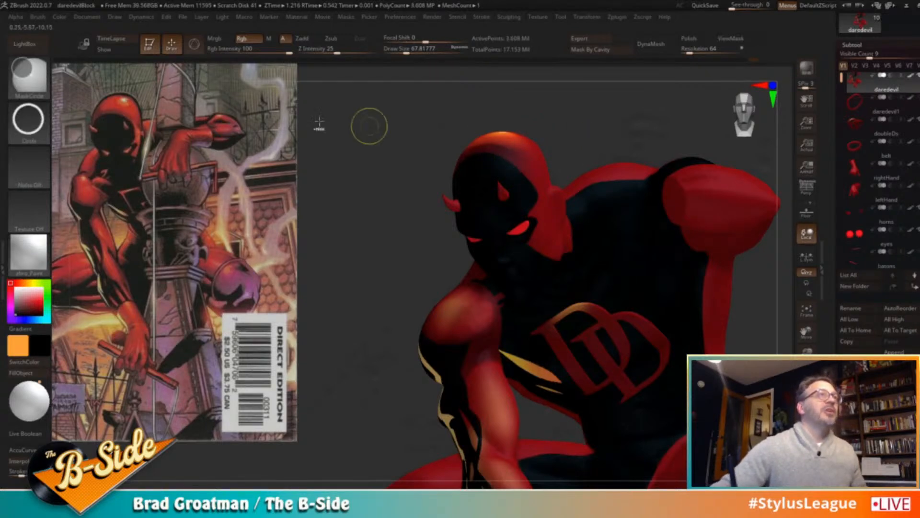
pyautogui.click(30, 79)
pyautogui.click(130, 87)
pyautogui.moveTo(484, 153)
pyautogui.keyDown('ctrl'); pyautogui.mouseDown()
pyautogui.moveTo(527, 164)
pyautogui.moveTo(542, 190)
pyautogui.mouseUp(); pyautogui.keyUp('ctrl')
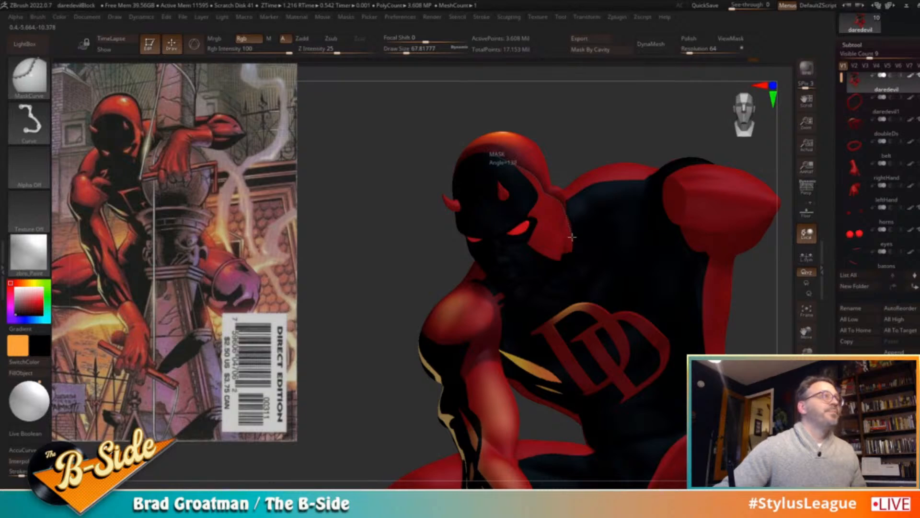
pyautogui.keyDown('ctrl'); pyautogui.moveTo(589, 169); pyautogui.dragTo(628, 122); pyautogui.keyUp('ctrl')
pyautogui.keyDown('ctrl'); pyautogui.moveTo(571, 194); pyautogui.dragTo(591, 220); pyautogui.keyUp('ctrl')
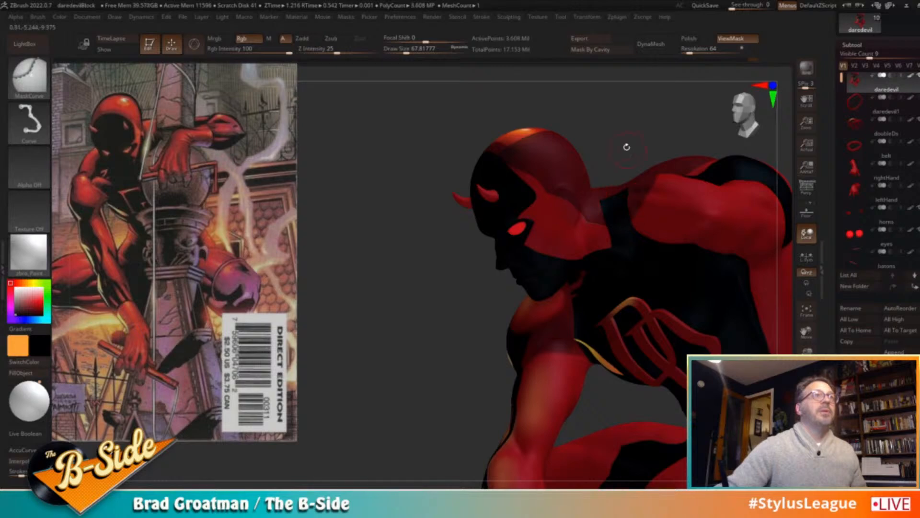
pyautogui.keyDown('ctrl'); pyautogui.click(630, 120); pyautogui.keyUp('ctrl')
pyautogui.moveTo(631, 120); pyautogui.dragTo(638, 121)
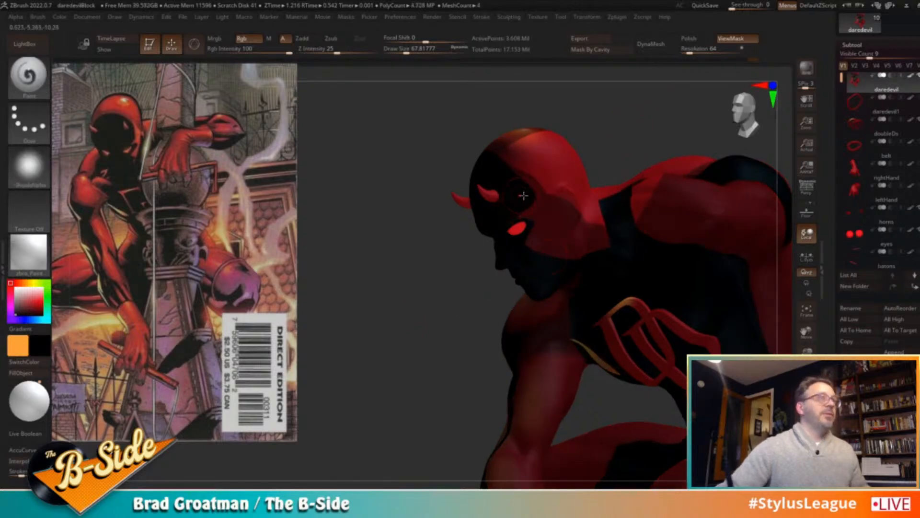
# Shade the back of the hood with a sampled dark red at Draw Size about 207 and clear the mask
pyautogui.press('c')
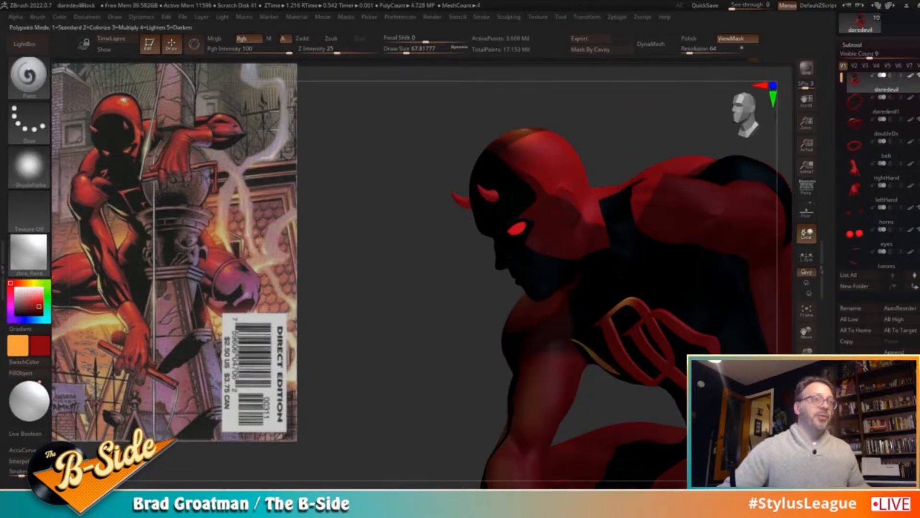
pyautogui.press('s')
pyautogui.click(561, 173)
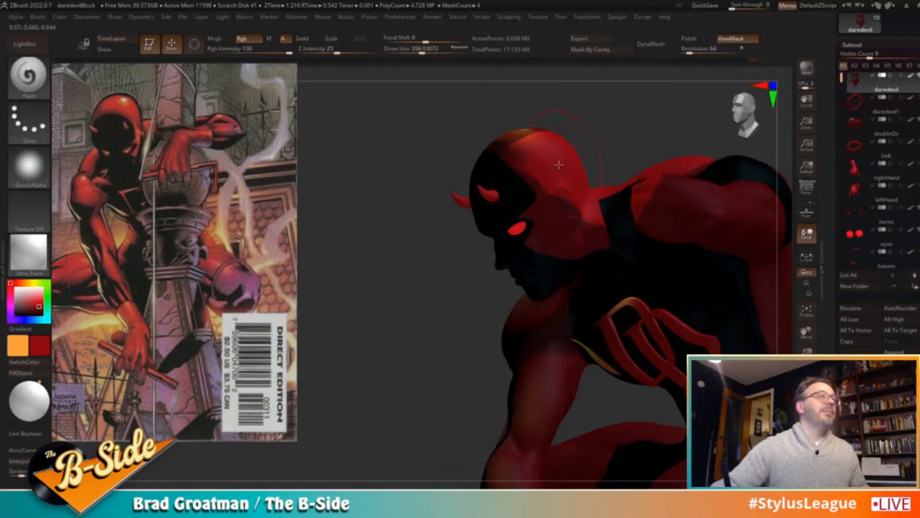
pyautogui.moveTo(633, 132); pyautogui.dragTo(592, 155)
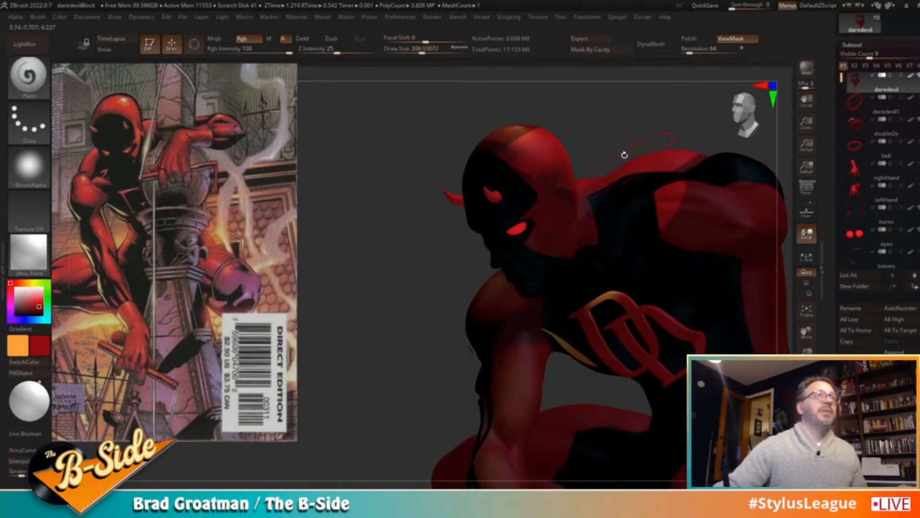
pyautogui.moveTo(526, 175); pyautogui.dragTo(536, 121)
pyautogui.moveTo(585, 103); pyautogui.dragTo(580, 114)
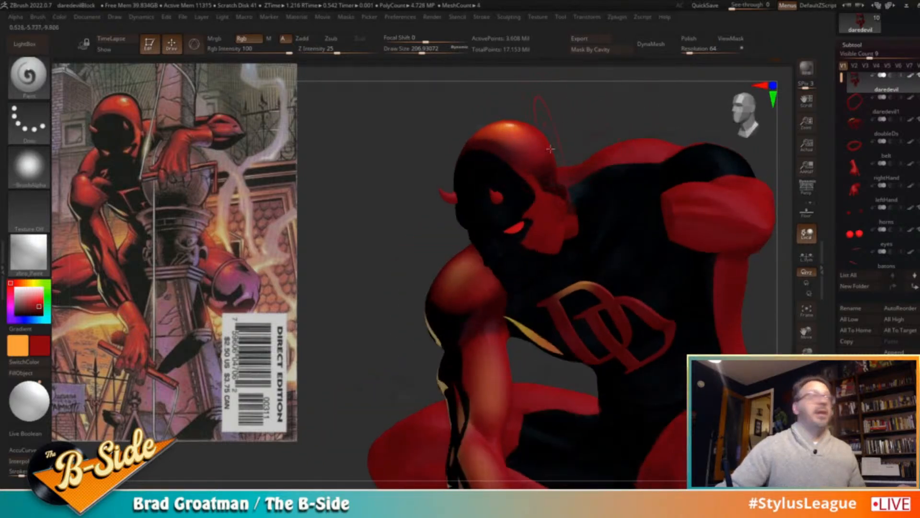
# Switch to the orange colour and paint a highlight along the cheek's front edge at Draw Size about 145
pyautogui.moveTo(364, 234); pyautogui.dragTo(418, 219)
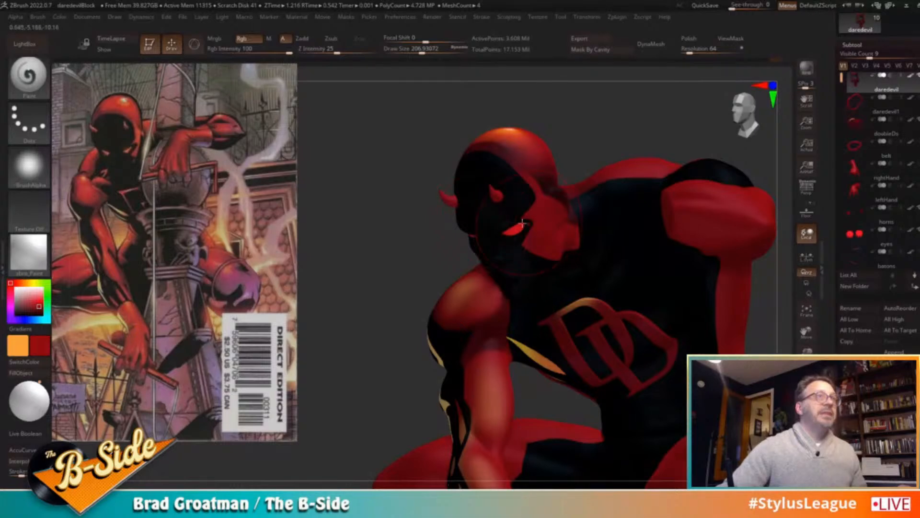
pyautogui.click(29, 359)
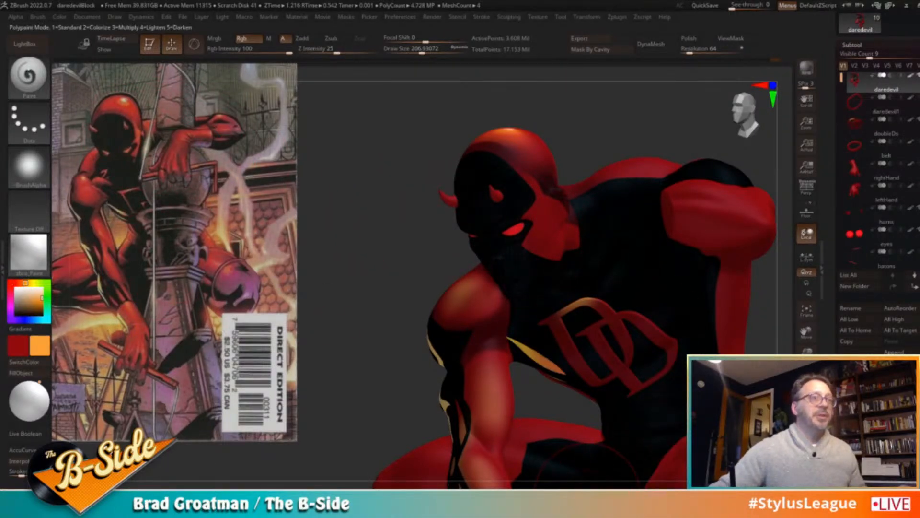
pyautogui.press('s')
pyautogui.moveTo(545, 197); pyautogui.dragTo(535, 228)
pyautogui.moveTo(587, 136); pyautogui.dragTo(529, 161)
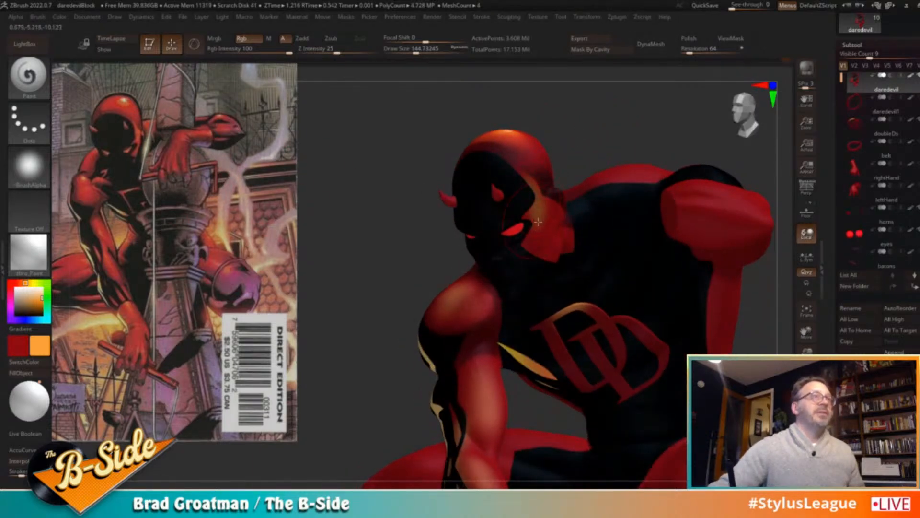
# Soften the orange cheek highlight with reds sampled from the figure, raising the Draw Size to about 187
pyautogui.press('c')
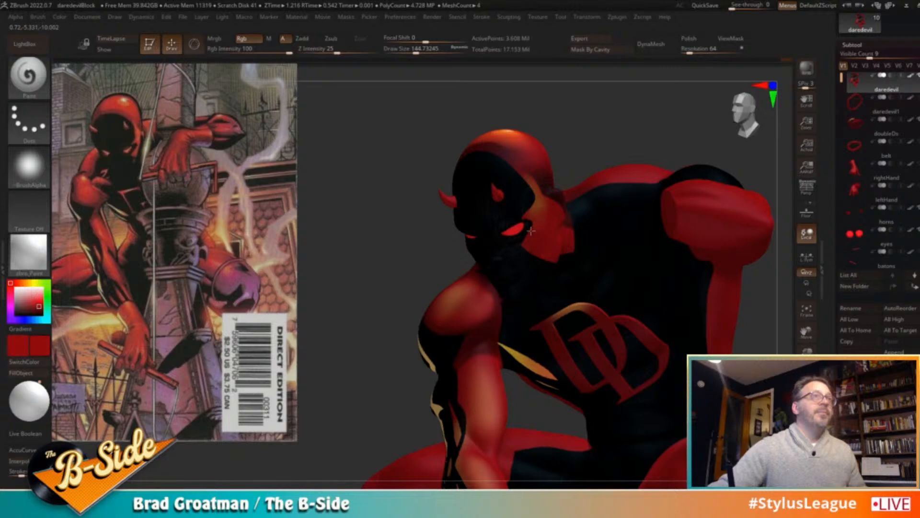
pyautogui.press('c')
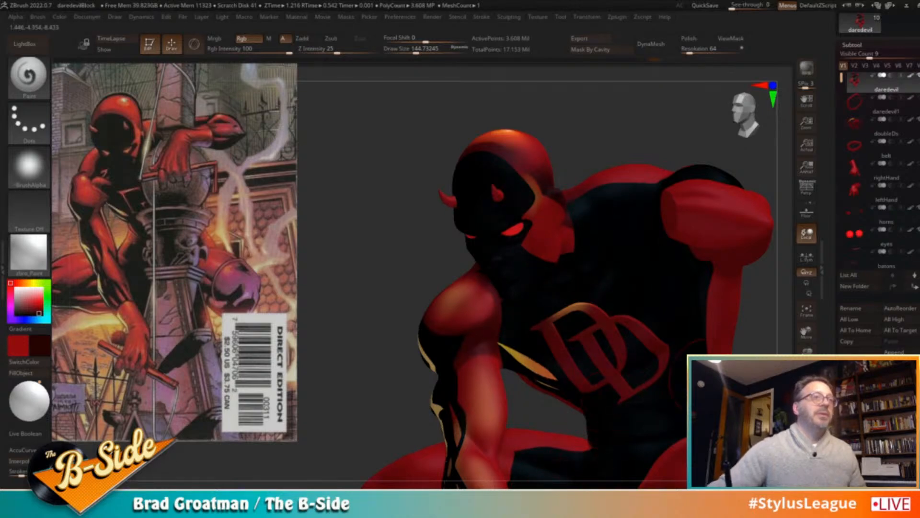
pyautogui.press('c')
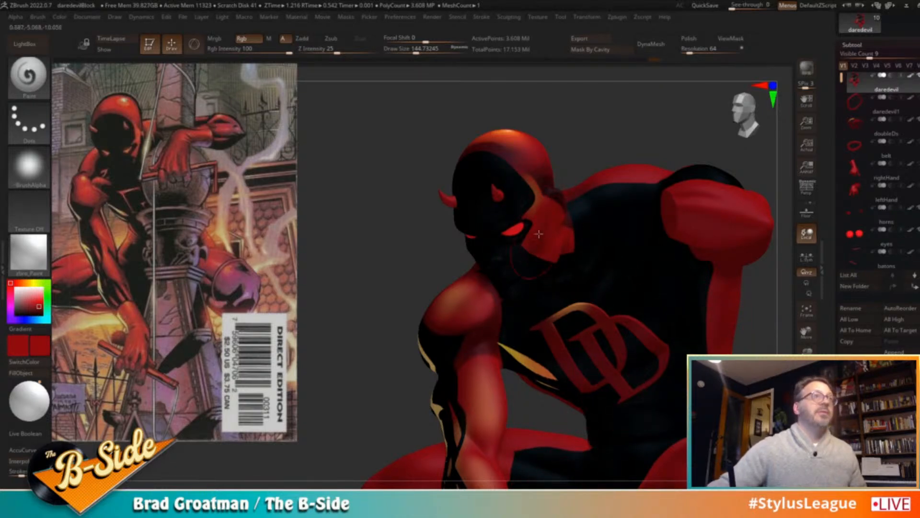
pyautogui.press(']')
pyautogui.moveTo(591, 141); pyautogui.dragTo(643, 127)
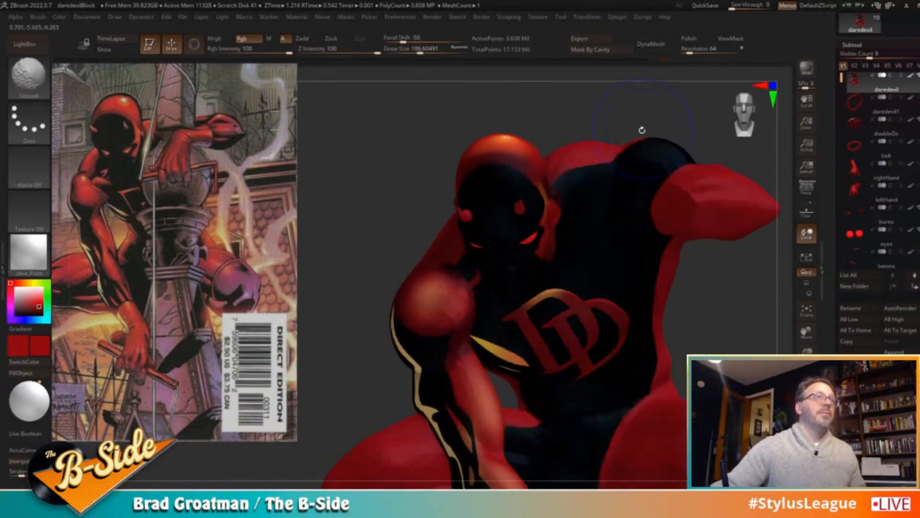
pyautogui.keyDown('alt'); pyautogui.moveTo(728, 320); pyautogui.dragTo(661, 269); pyautogui.keyUp('alt')
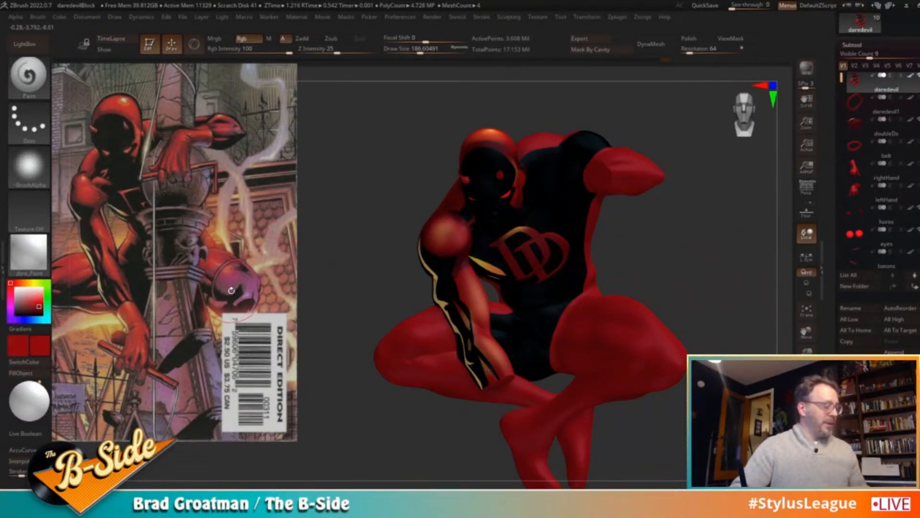
# Paint a muted purple sampled from the comic reference onto the figure's front knee, raising the Draw Size to about 602
pyautogui.hotkey('shift', 'z')
pyautogui.press('c')
pyautogui.press('z')
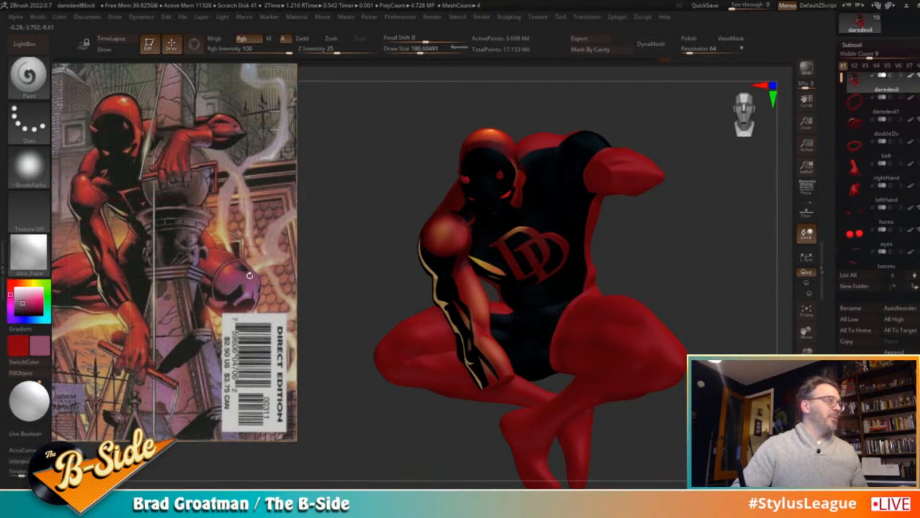
pyautogui.press('s')
pyautogui.moveTo(644, 355); pyautogui.dragTo(657, 354)
pyautogui.keyDown('alt'); pyautogui.moveTo(730, 324); pyautogui.dragTo(706, 313); pyautogui.keyUp('alt')
pyautogui.press('s')
pyautogui.moveTo(643, 329); pyautogui.dragTo(650, 330)
pyautogui.moveTo(675, 294)
pyautogui.mouseDown()
pyautogui.moveTo(635, 310)
pyautogui.moveTo(638, 288)
pyautogui.moveTo(638, 311)
pyautogui.moveTo(690, 322)
pyautogui.moveTo(613, 350)
pyautogui.moveTo(670, 315)
pyautogui.moveTo(598, 386)
pyautogui.moveTo(730, 354)
pyautogui.mouseUp()
pyautogui.press('s')
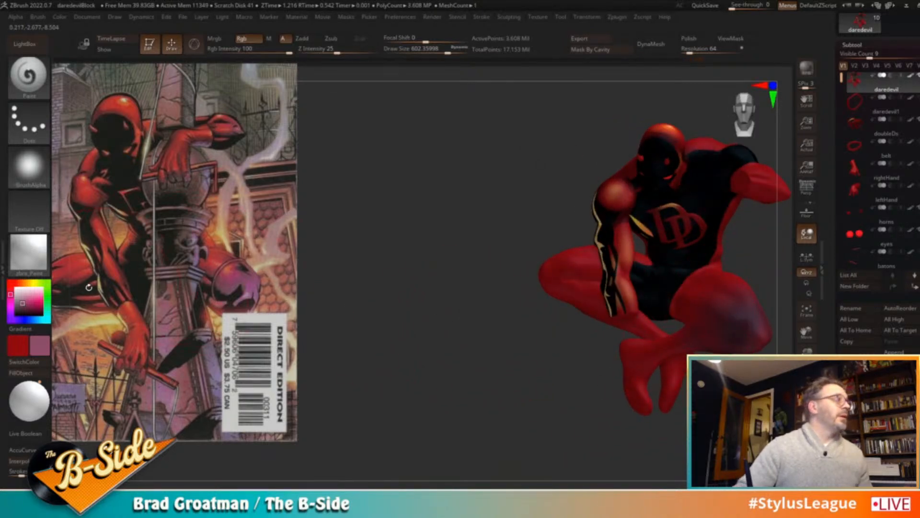
# Shade the other bent leg's thigh and knee with a muted dark red sampled from the comic reference
pyautogui.hotkey('shift', 'z')
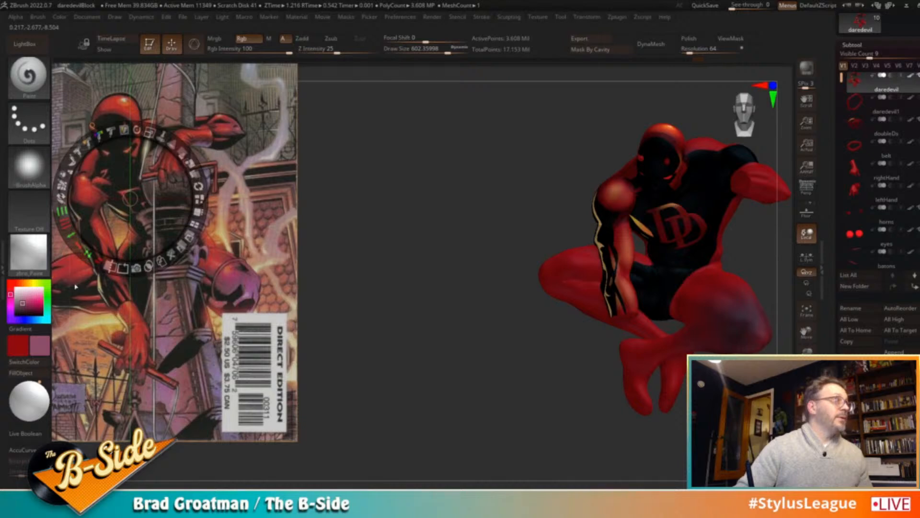
pyautogui.press('z')
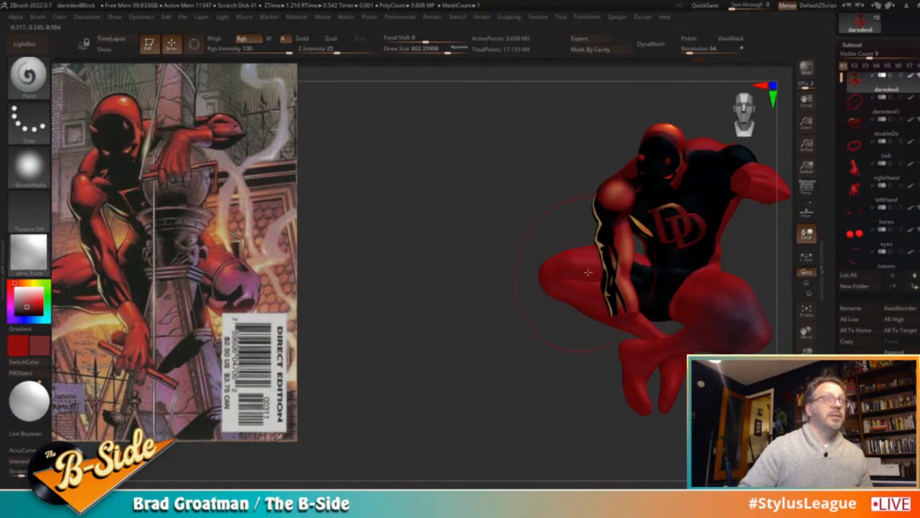
pyautogui.moveTo(593, 279); pyautogui.dragTo(604, 281, button='right')
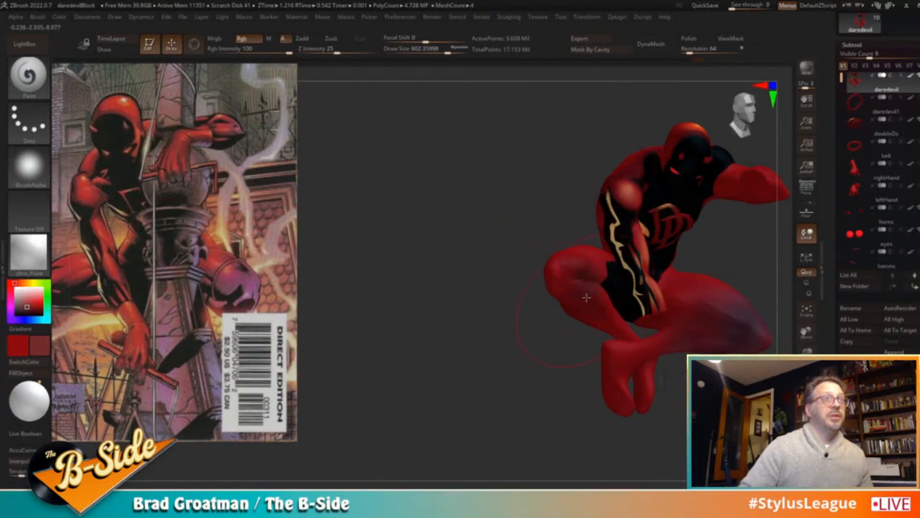
pyautogui.moveTo(536, 354); pyautogui.dragTo(589, 301, button='right')
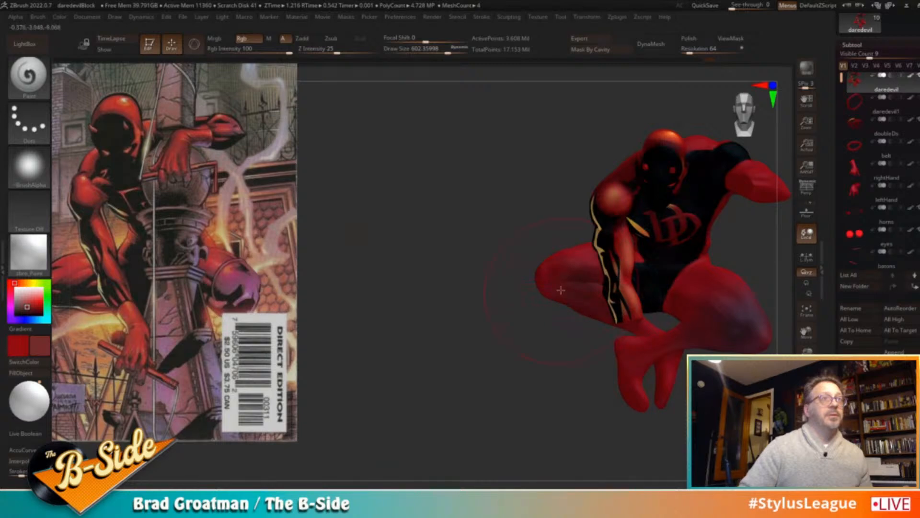
pyautogui.moveTo(527, 335); pyautogui.dragTo(585, 350, button='right')
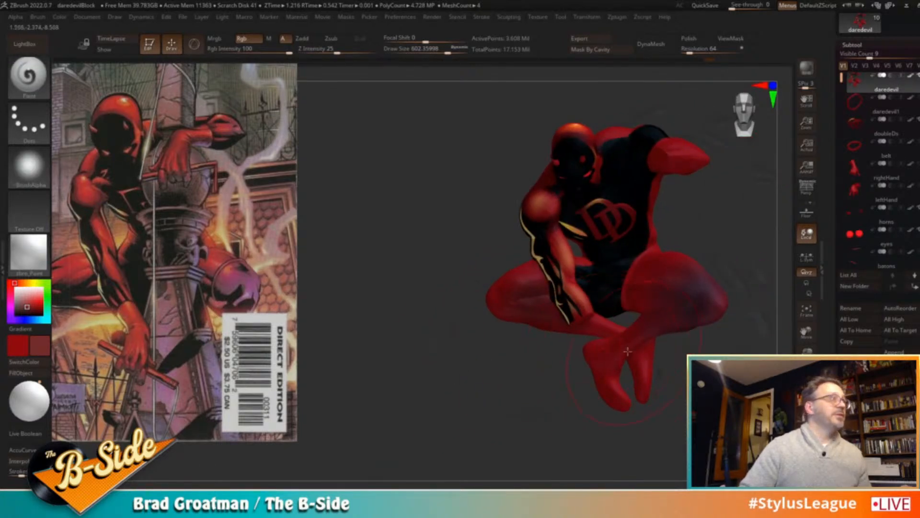
# Sample a darker maroon from the figure and shade the crossed shins and feet with it
pyautogui.press('c')
pyautogui.moveTo(652, 333); pyautogui.dragTo(641, 339)
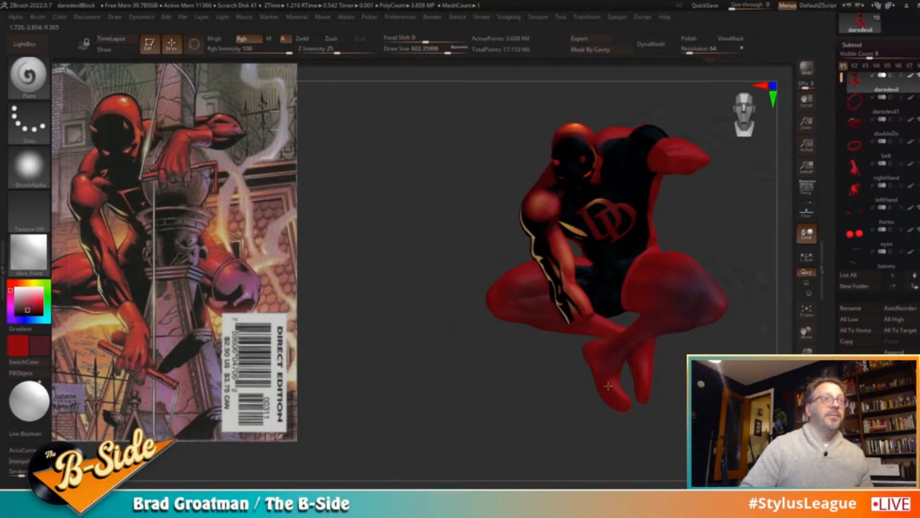
pyautogui.keyDown('alt'); pyautogui.moveTo(694, 389); pyautogui.dragTo(613, 428); pyautogui.keyUp('alt')
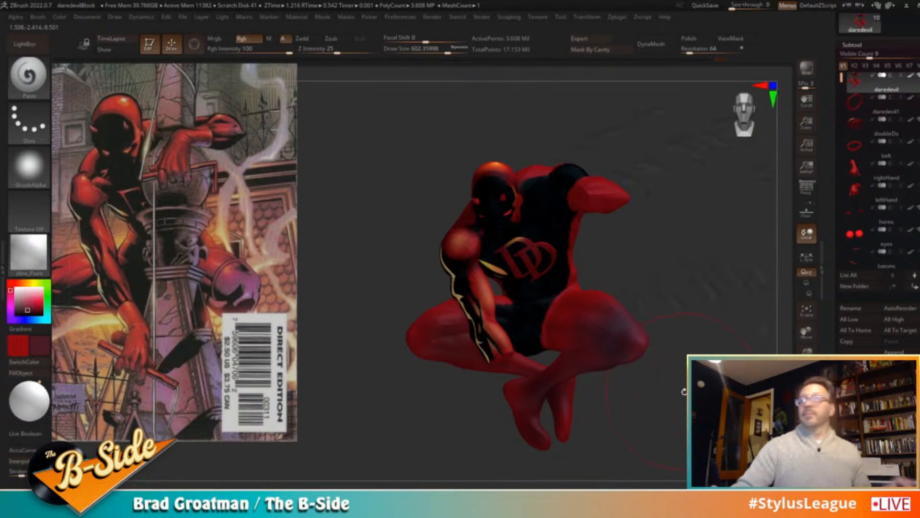
# Reduce the Draw Size to about 239 and isolate the raised forearm by hiding the rest of the body mesh
pyautogui.keyDown('alt'); pyautogui.moveTo(674, 247); pyautogui.dragTo(695, 305); pyautogui.keyUp('alt')
pyautogui.press('s')
pyautogui.moveTo(641, 214); pyautogui.dragTo(619, 214)
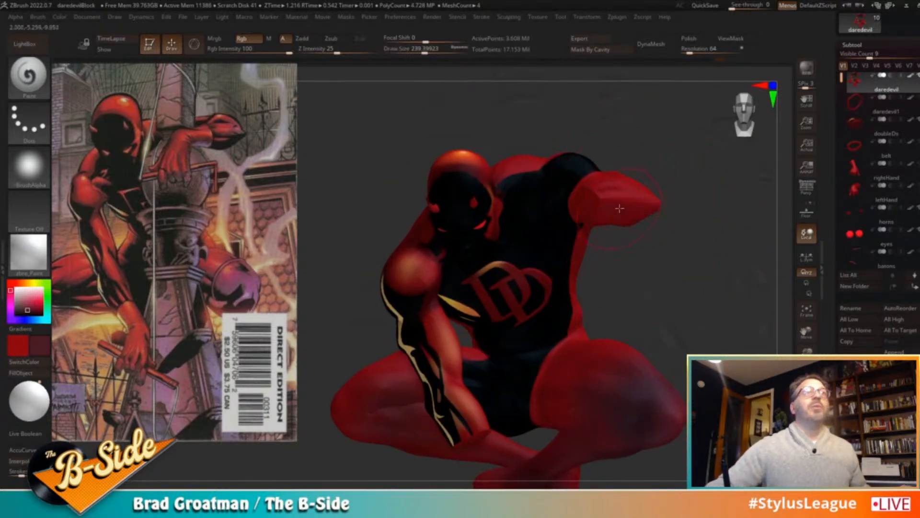
pyautogui.moveTo(713, 227)
pyautogui.mouseDown()
pyautogui.moveTo(683, 227)
pyautogui.moveTo(711, 248)
pyautogui.moveTo(694, 302)
pyautogui.moveTo(735, 266)
pyautogui.mouseUp()
pyautogui.keyDown('ctrl'); pyautogui.keyDown('shift'); pyautogui.click(615, 208); pyautogui.keyUp('shift'); pyautogui.keyUp('ctrl')
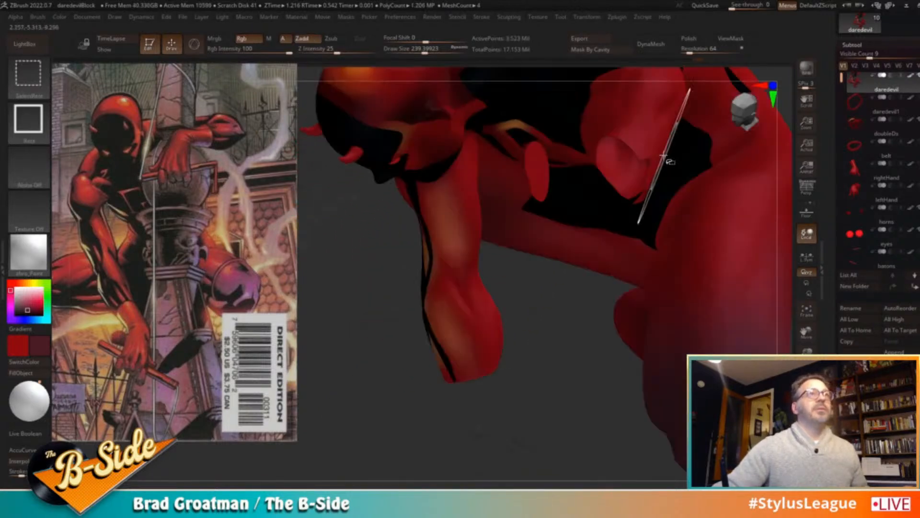
pyautogui.keyDown('ctrl'); pyautogui.keyDown('shift'); pyautogui.click(628, 177); pyautogui.keyUp('shift'); pyautogui.keyUp('ctrl')
pyautogui.moveTo(596, 296)
pyautogui.mouseDown()
pyautogui.moveTo(569, 292)
pyautogui.moveTo(593, 284)
pyautogui.mouseUp()
pyautogui.keyDown('ctrl'); pyautogui.keyDown('shift'); pyautogui.click(608, 176); pyautogui.keyUp('shift'); pyautogui.keyUp('ctrl')
pyautogui.moveTo(719, 241); pyautogui.dragTo(706, 316)
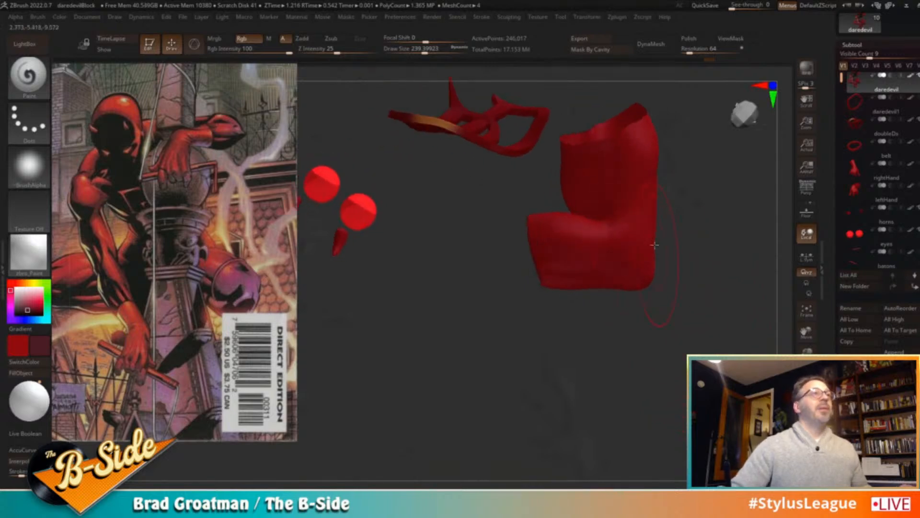
pyautogui.moveTo(694, 240)
pyautogui.mouseDown()
pyautogui.moveTo(707, 272)
pyautogui.moveTo(702, 285)
pyautogui.moveTo(695, 240)
pyautogui.moveTo(682, 234)
pyautogui.moveTo(485, 219)
pyautogui.mouseUp()
pyautogui.keyDown('ctrl'); pyautogui.keyDown('shift'); pyautogui.click(617, 185); pyautogui.keyUp('shift'); pyautogui.keyUp('ctrl')
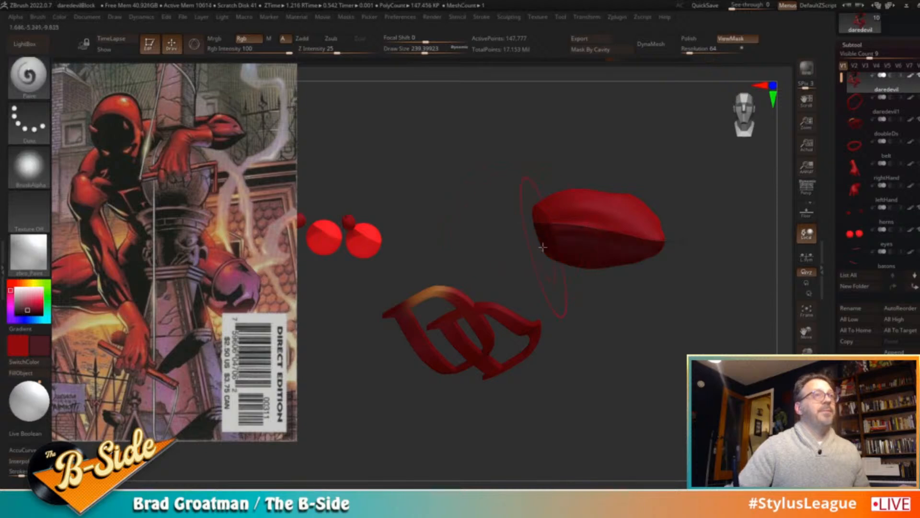
# Carve a thin stripe out of the mask on the forearm's lower half, switching from MaskCurve to MaskLasso
pyautogui.moveTo(516, 262); pyautogui.dragTo(518, 254)
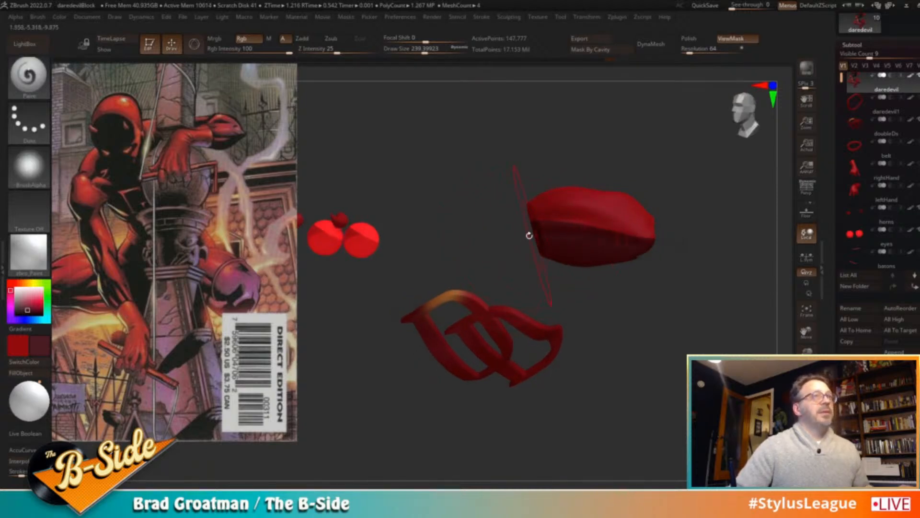
pyautogui.press('ctrl')
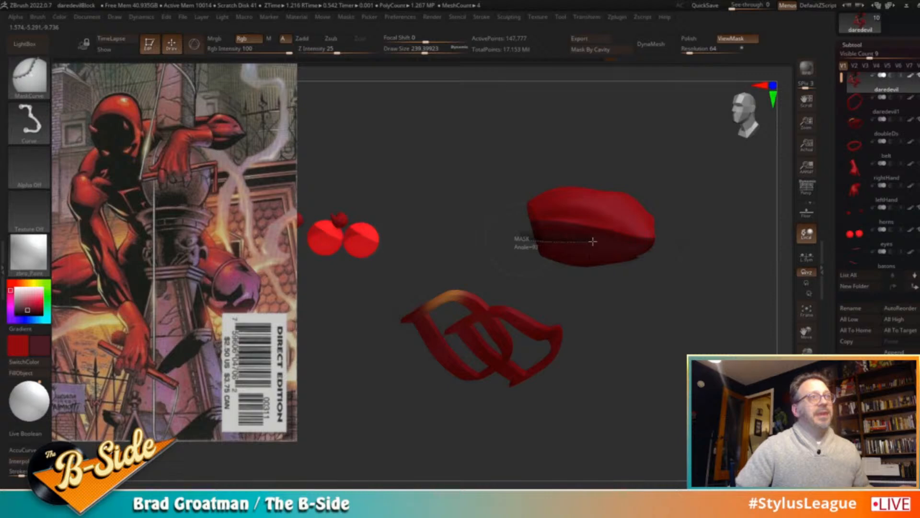
pyautogui.moveTo(537, 232)
pyautogui.keyDown('ctrl'); pyautogui.mouseDown()
pyautogui.moveTo(489, 227)
pyautogui.moveTo(507, 229)
pyautogui.moveTo(508, 220)
pyautogui.mouseUp(); pyautogui.keyUp('ctrl')
pyautogui.press('ctrl')
pyautogui.keyDown('ctrl'); pyautogui.moveTo(604, 244); pyautogui.dragTo(547, 233); pyautogui.keyUp('ctrl')
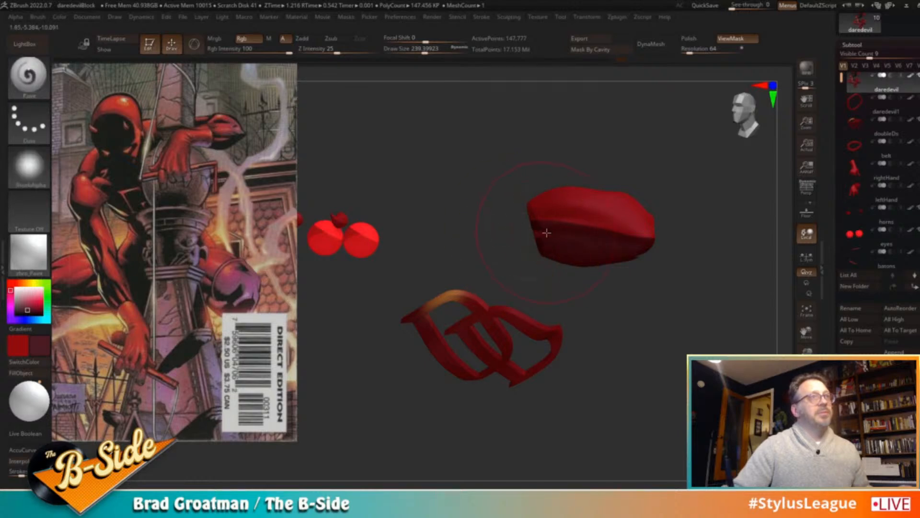
pyautogui.press('ctrl')
pyautogui.keyDown('ctrl'); pyautogui.click(29, 78); pyautogui.keyUp('ctrl')
pyautogui.click(167, 92)
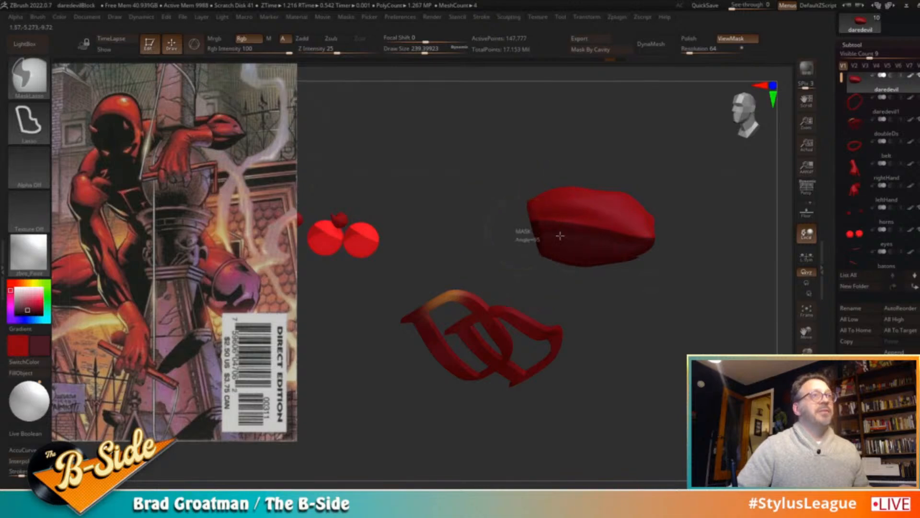
pyautogui.moveTo(592, 243)
pyautogui.keyDown('ctrl'); pyautogui.mouseDown()
pyautogui.moveTo(499, 233)
pyautogui.moveTo(506, 241)
pyautogui.mouseUp(); pyautogui.keyUp('ctrl')
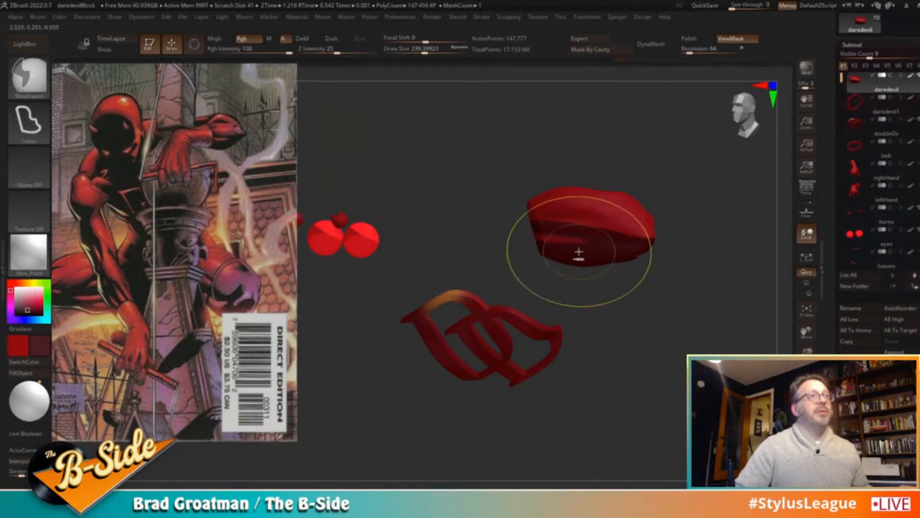
# Invert the forearm mask, pick black as the main colour and fill the unmasked lower half with it
pyautogui.moveTo(648, 325)
pyautogui.mouseDown()
pyautogui.moveTo(623, 316)
pyautogui.moveTo(646, 311)
pyautogui.mouseUp()
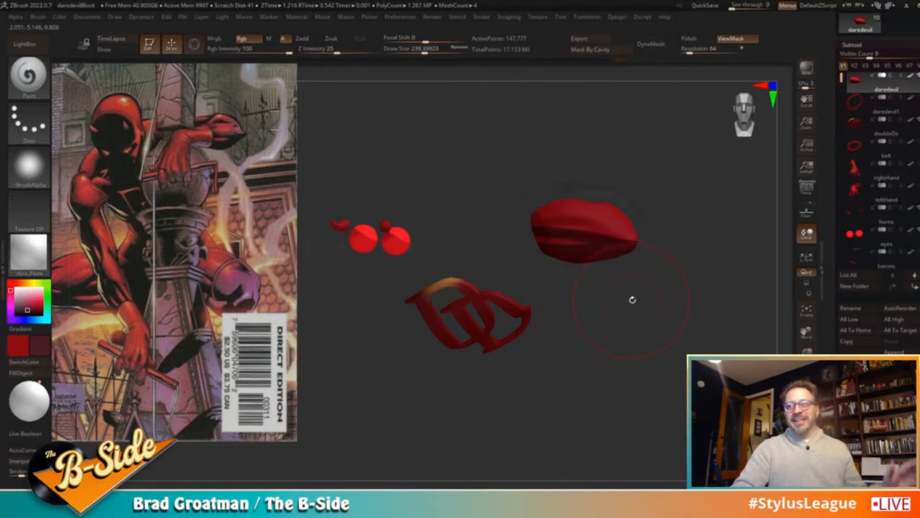
pyautogui.moveTo(653, 298)
pyautogui.mouseDown()
pyautogui.moveTo(655, 308)
pyautogui.moveTo(692, 285)
pyautogui.moveTo(668, 292)
pyautogui.mouseUp()
pyautogui.click(16, 315)
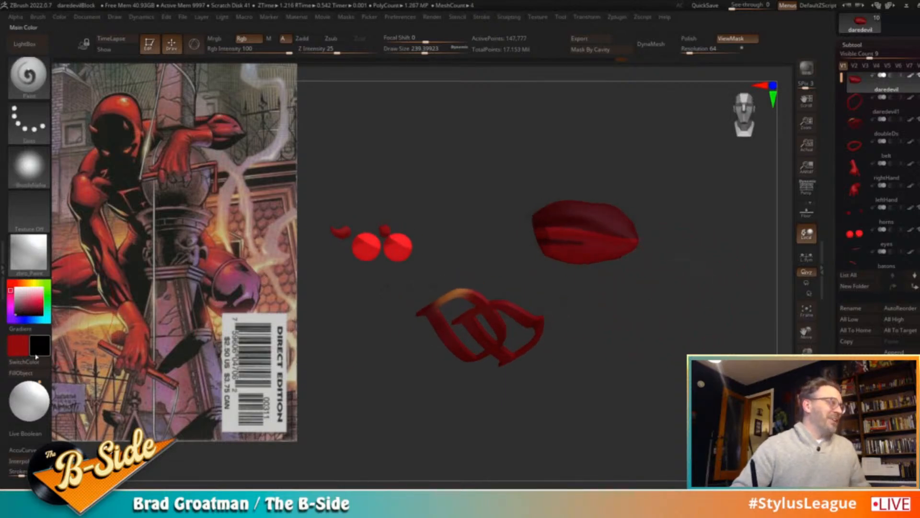
pyautogui.click(28, 373)
pyautogui.moveTo(631, 318); pyautogui.dragTo(666, 318)
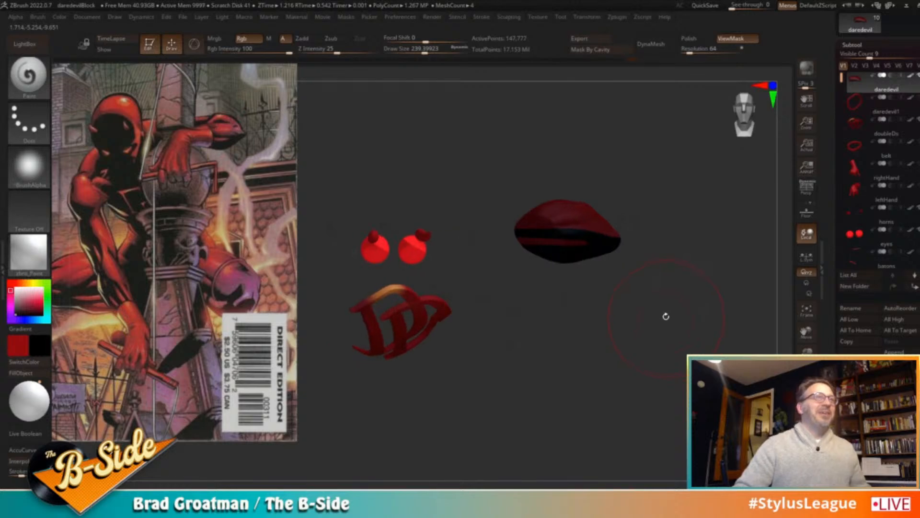
# Make the attached hand subtool visible beside the isolated forearm and clear the mask
pyautogui.click(806, 453)
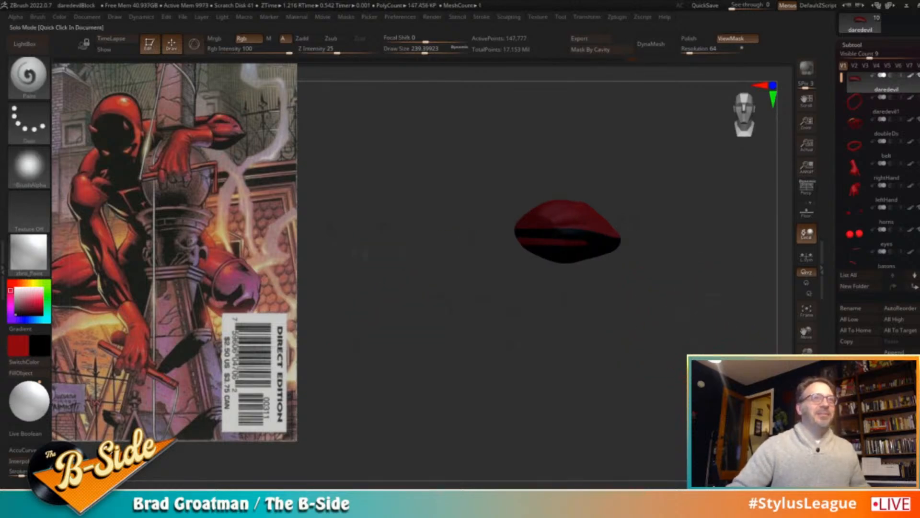
pyautogui.click(807, 453)
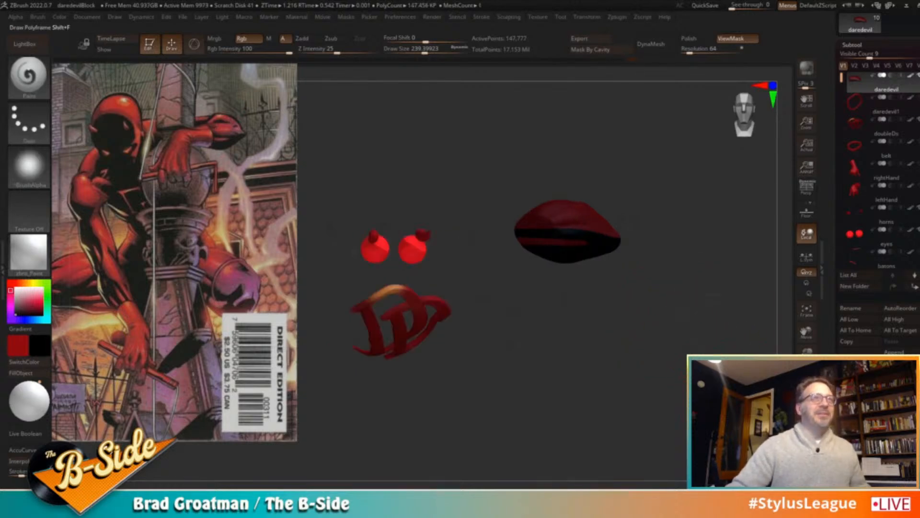
pyautogui.click(918, 187)
pyautogui.moveTo(717, 281)
pyautogui.mouseDown()
pyautogui.moveTo(670, 290)
pyautogui.moveTo(687, 278)
pyautogui.moveTo(699, 287)
pyautogui.mouseUp()
pyautogui.moveTo(699, 288); pyautogui.dragTo(618, 229)
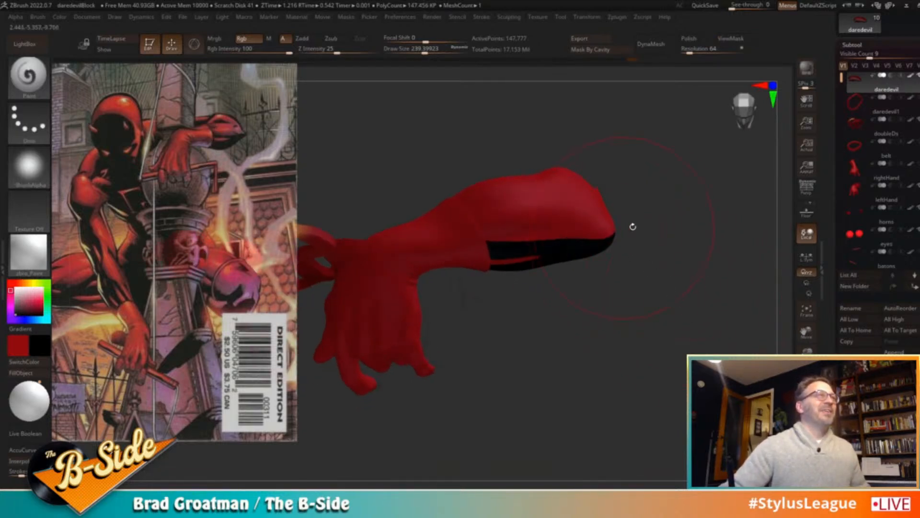
# Change the masking brush from MaskLasso back to MaskCurve
pyautogui.press('shift')
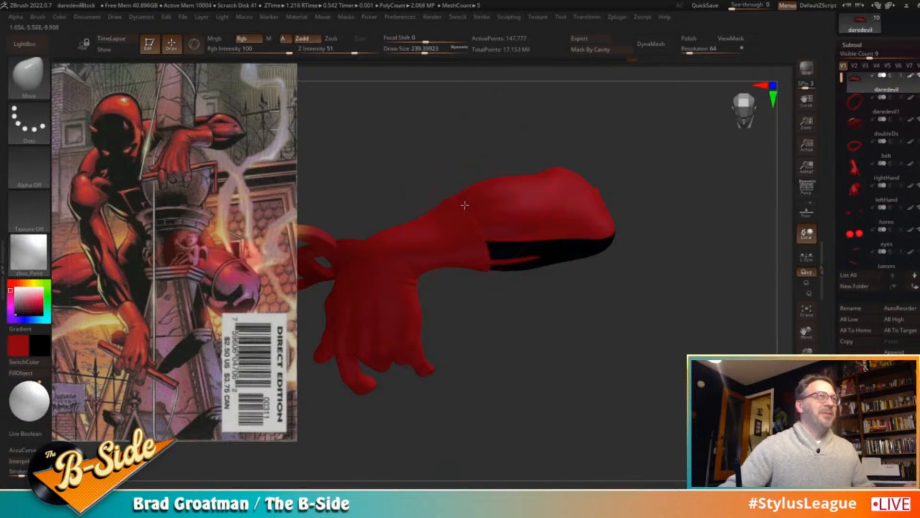
pyautogui.moveTo(671, 237); pyautogui.dragTo(659, 235)
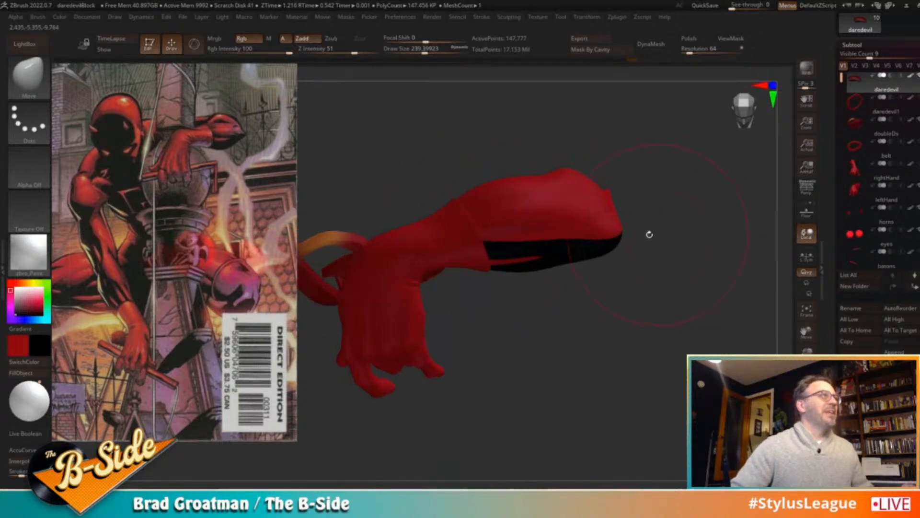
pyautogui.hotkey('ctrl', 'shift')
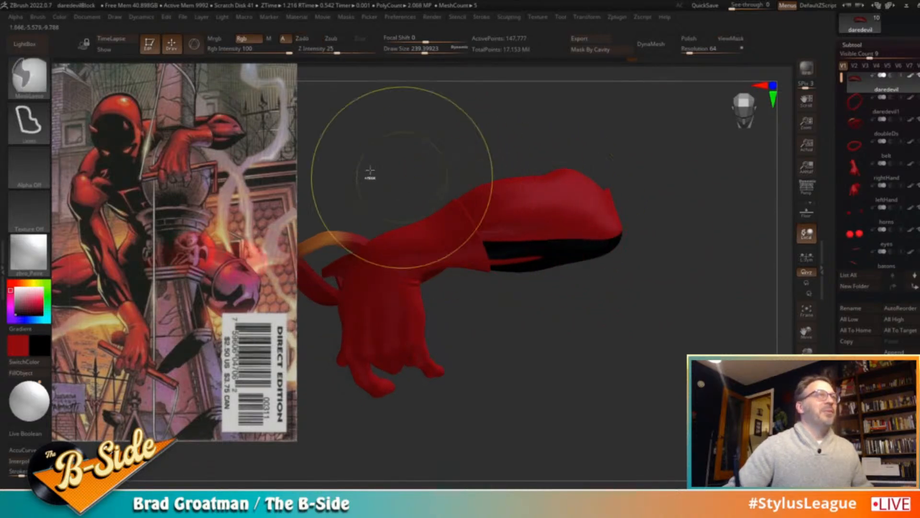
pyautogui.keyDown('ctrl'); pyautogui.keyDown('shift'); pyautogui.click(29, 76); pyautogui.keyUp('shift'); pyautogui.keyUp('ctrl')
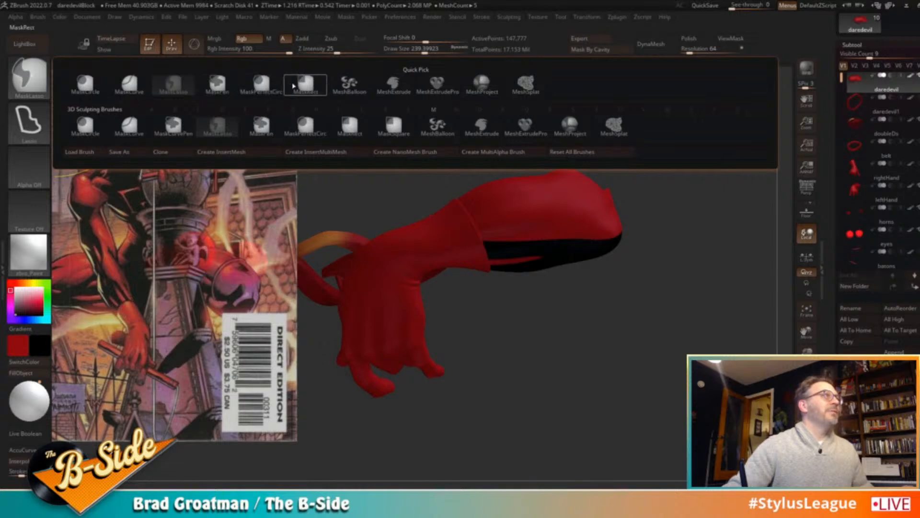
pyautogui.click(128, 85)
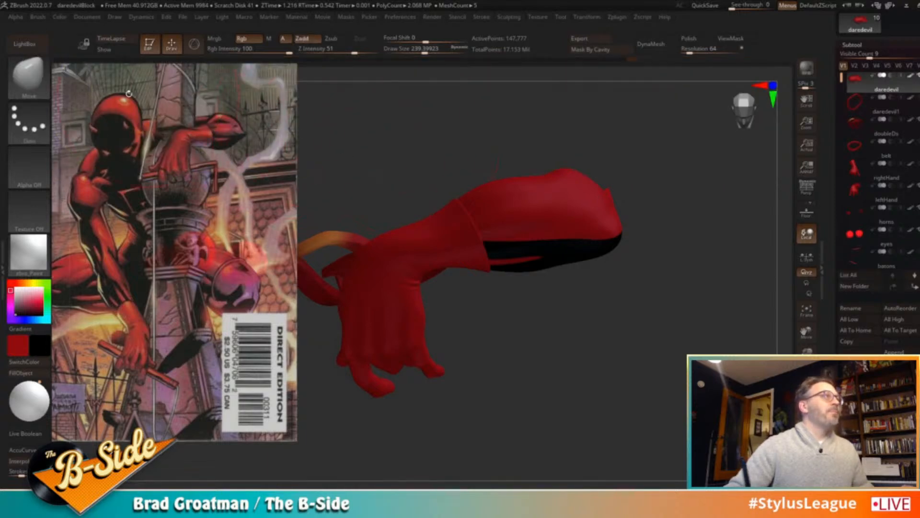
pyautogui.press('ctrl')
pyautogui.keyDown('ctrl'); pyautogui.click(44, 88); pyautogui.keyUp('ctrl')
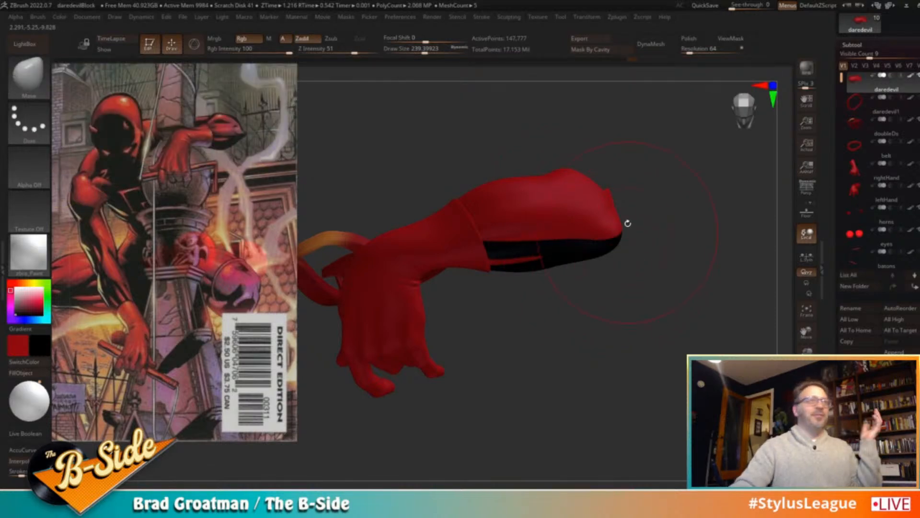
# Try to mask a pointed shadow shape along the forearm's upper side with MaskCurve
pyautogui.moveTo(678, 183)
pyautogui.mouseDown()
pyautogui.moveTo(663, 200)
pyautogui.moveTo(653, 177)
pyautogui.moveTo(659, 199)
pyautogui.mouseUp()
pyautogui.moveTo(453, 221)
pyautogui.keyDown('ctrl'); pyautogui.mouseDown()
pyautogui.moveTo(489, 202)
pyautogui.moveTo(608, 202)
pyautogui.moveTo(627, 189)
pyautogui.moveTo(606, 191)
pyautogui.mouseUp(); pyautogui.keyUp('ctrl')
pyautogui.moveTo(459, 220)
pyautogui.keyDown('ctrl'); pyautogui.mouseDown()
pyautogui.moveTo(521, 176)
pyautogui.moveTo(614, 190)
pyautogui.mouseUp(); pyautogui.keyUp('ctrl')
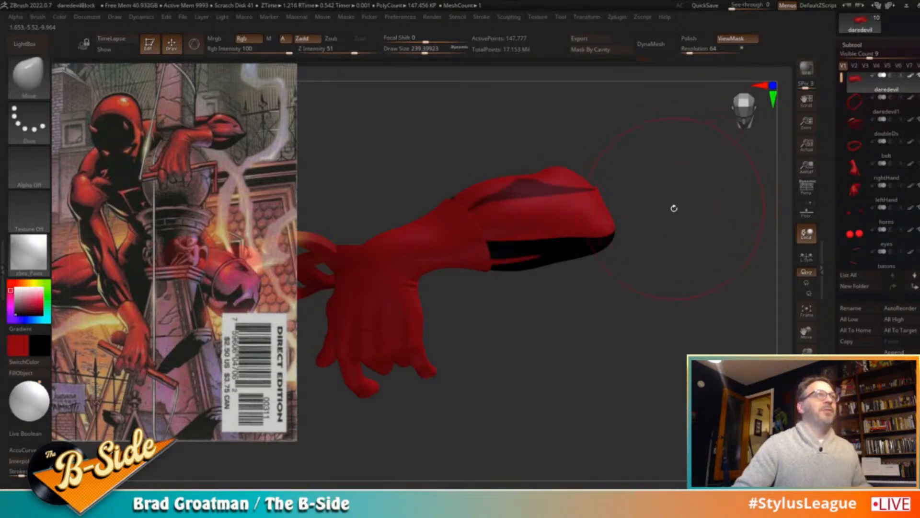
pyautogui.moveTo(668, 206); pyautogui.dragTo(675, 212)
# Subdivide the forearm mesh and mask it with MaskCurve so that only a tapered band along its upper side stays unmasked
pyautogui.hotkey('ctrl', 'd')
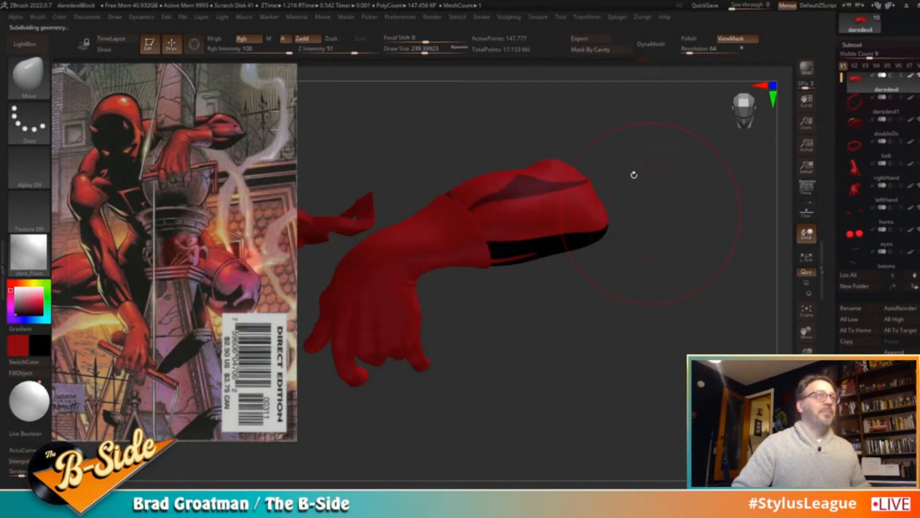
pyautogui.moveTo(637, 162); pyautogui.dragTo(672, 166)
pyautogui.keyDown('ctrl'); pyautogui.moveTo(453, 216); pyautogui.dragTo(630, 189); pyautogui.keyUp('ctrl')
pyautogui.moveTo(458, 214)
pyautogui.keyDown('ctrl'); pyautogui.mouseDown()
pyautogui.moveTo(523, 175)
pyautogui.moveTo(590, 183)
pyautogui.mouseUp(); pyautogui.keyUp('ctrl')
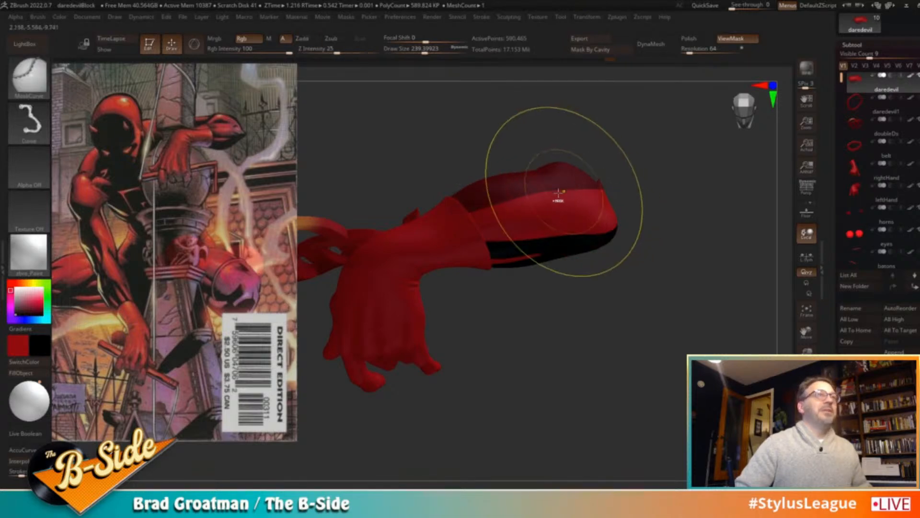
pyautogui.moveTo(469, 216)
pyautogui.keyDown('ctrl'); pyautogui.mouseDown()
pyautogui.moveTo(523, 177)
pyautogui.moveTo(540, 178)
pyautogui.mouseUp(); pyautogui.keyUp('ctrl')
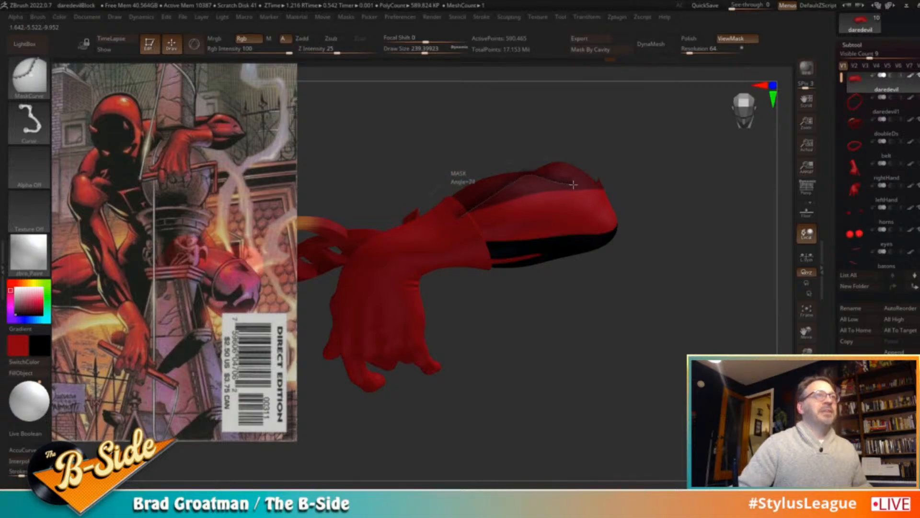
pyautogui.keyDown('ctrl'); pyautogui.moveTo(620, 190); pyautogui.dragTo(648, 185); pyautogui.keyUp('ctrl')
pyautogui.keyDown('ctrl'); pyautogui.click(645, 179); pyautogui.keyUp('ctrl')
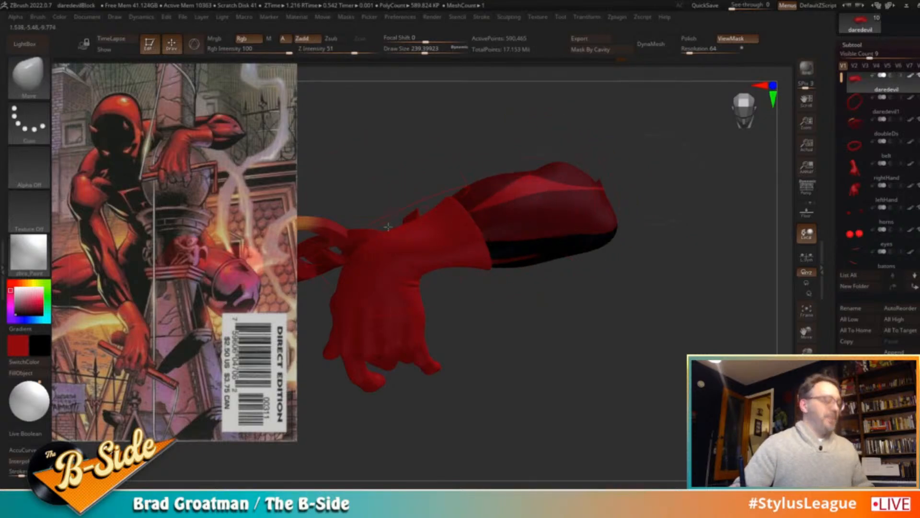
# Paint the unmasked tapered band along the forearm's upper side black with the Paint brush and clear the mask
pyautogui.press('b')
pyautogui.press('p')
pyautogui.press('a')
pyautogui.moveTo(505, 205); pyautogui.dragTo(580, 194)
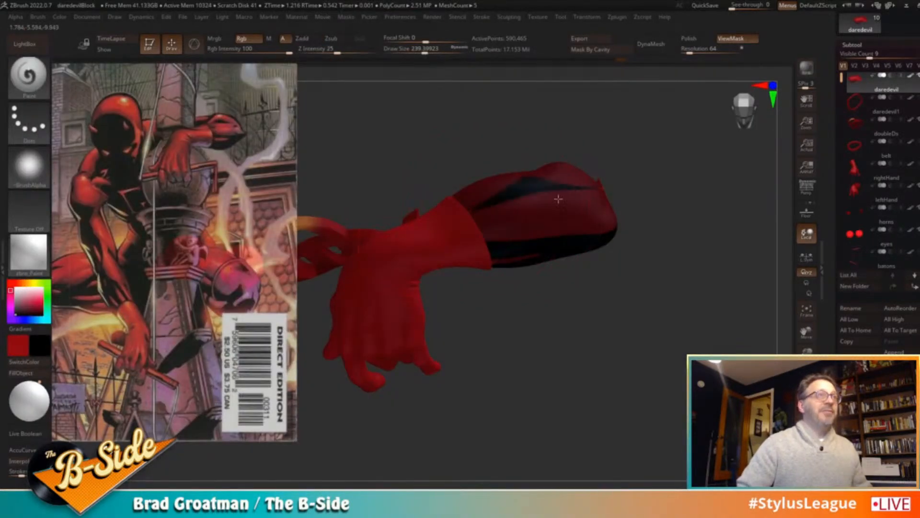
pyautogui.moveTo(657, 189)
pyautogui.mouseDown()
pyautogui.moveTo(653, 211)
pyautogui.moveTo(659, 183)
pyautogui.moveTo(684, 247)
pyautogui.moveTo(660, 206)
pyautogui.moveTo(654, 250)
pyautogui.mouseUp()
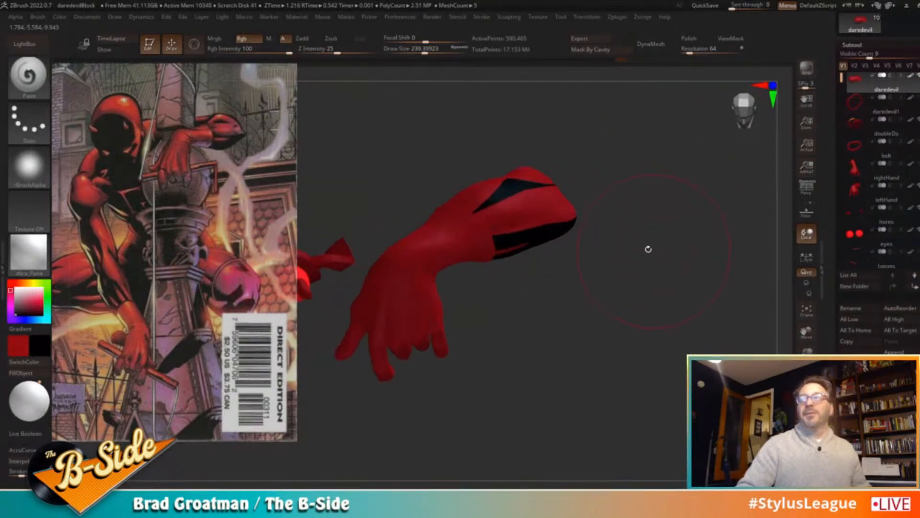
# Try to add a pointed black spike near the forearm's elbow end using a MaskCurve mask and the Paint brush
pyautogui.moveTo(577, 168)
pyautogui.mouseDown()
pyautogui.moveTo(674, 212)
pyautogui.moveTo(624, 230)
pyautogui.moveTo(585, 208)
pyautogui.mouseUp()
pyautogui.press('ctrl')
pyautogui.keyDown('ctrl'); pyautogui.moveTo(617, 244); pyautogui.dragTo(582, 202); pyautogui.keyUp('ctrl')
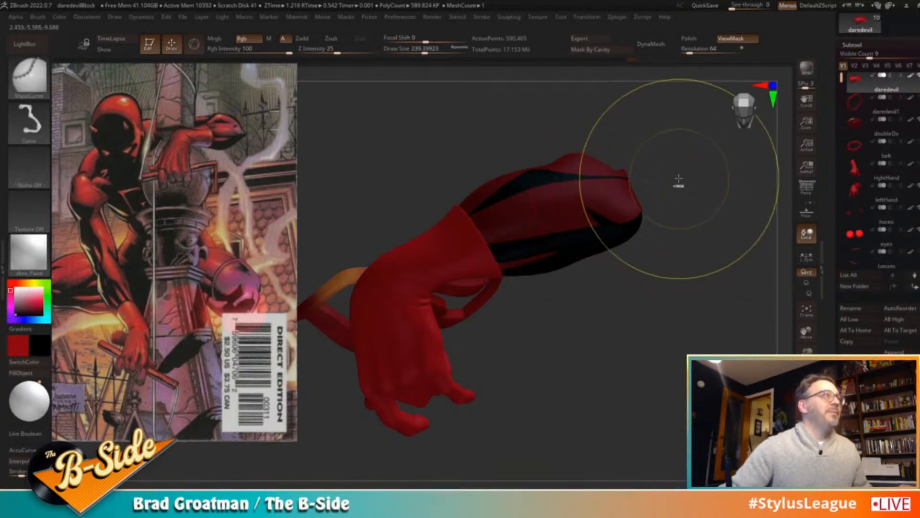
pyautogui.hotkey('ctrl', 'h')
pyautogui.moveTo(674, 187); pyautogui.dragTo(682, 188)
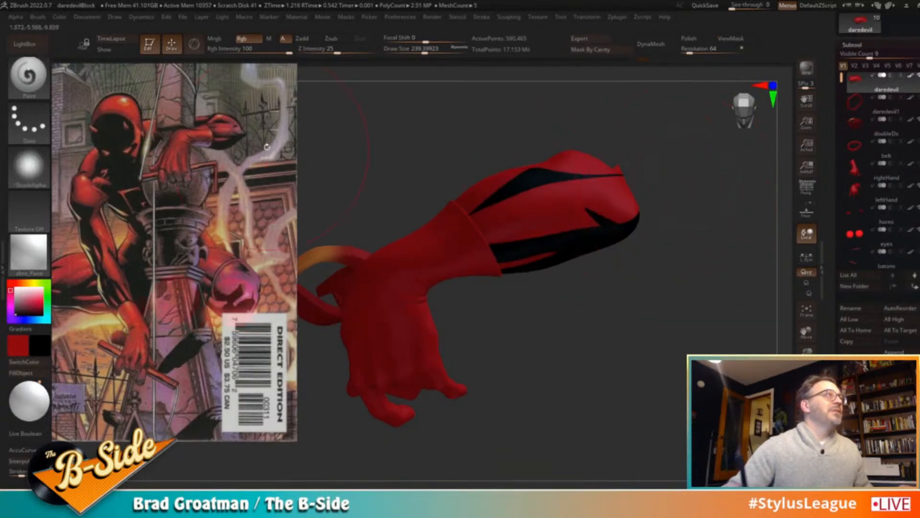
pyautogui.keyDown('ctrl'); pyautogui.moveTo(618, 211); pyautogui.dragTo(628, 230); pyautogui.keyUp('ctrl')
pyautogui.keyDown('ctrl'); pyautogui.moveTo(699, 206); pyautogui.dragTo(678, 217); pyautogui.keyUp('ctrl')
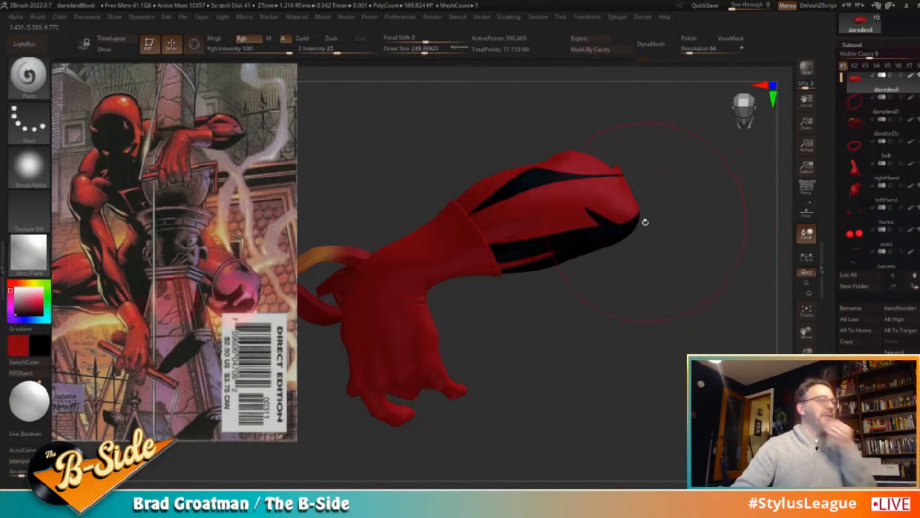
pyautogui.press('ctrl')
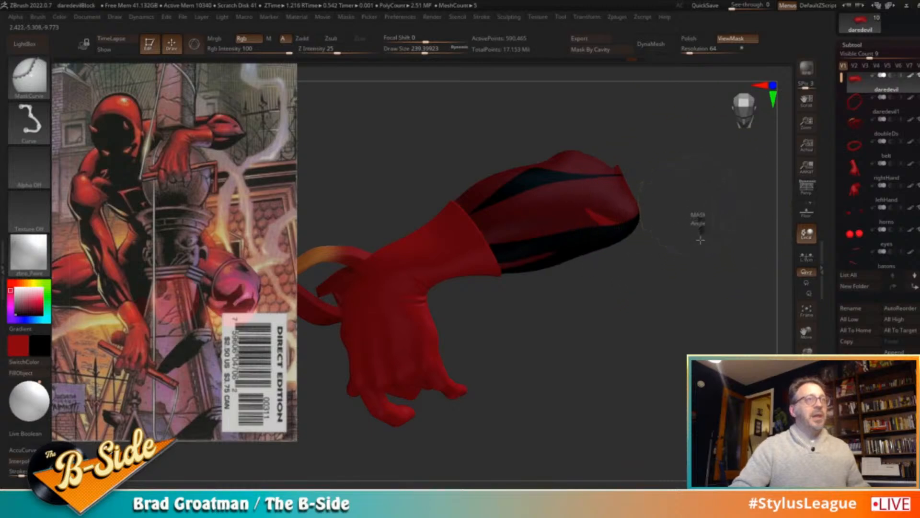
pyautogui.moveTo(698, 217); pyautogui.dragTo(716, 213)
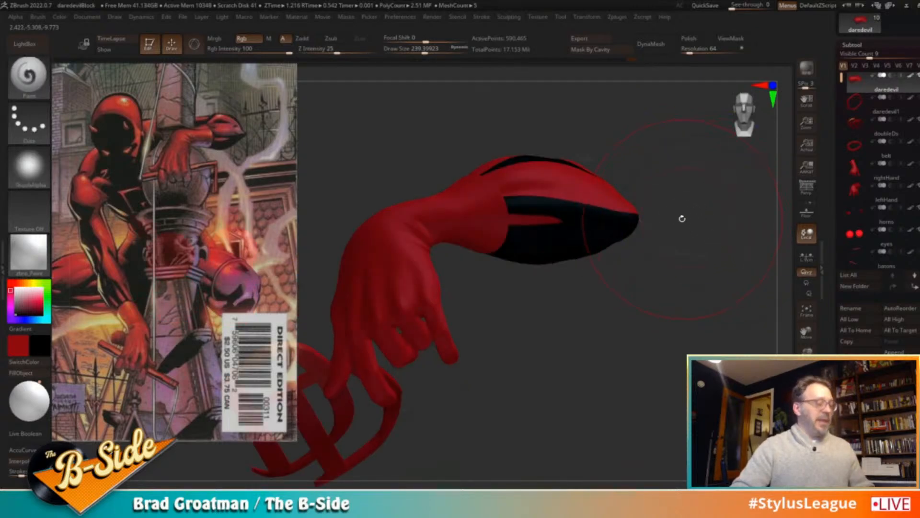
# Set the Paint brush's stroke to DragRect and browse LightBox's alpha library for a suitable shape
pyautogui.click(28, 123)
pyautogui.click(135, 130)
pyautogui.click(24, 44)
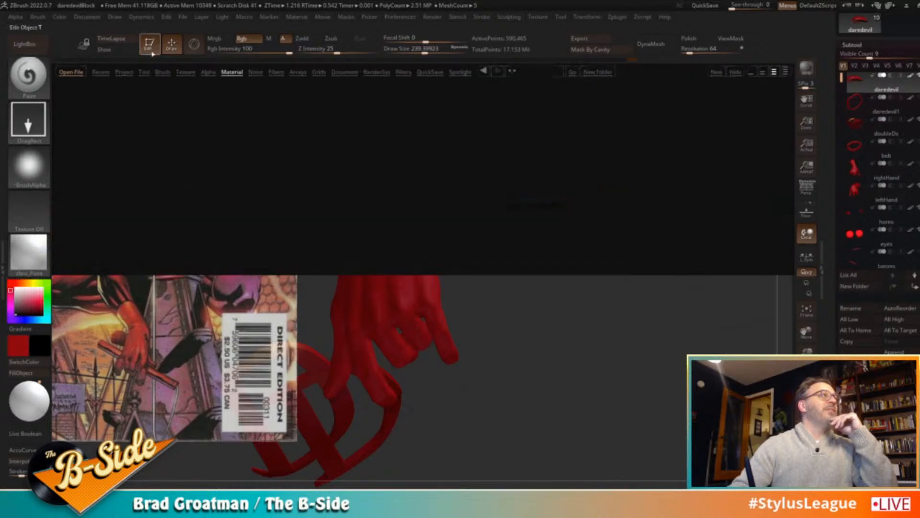
pyautogui.click(218, 72)
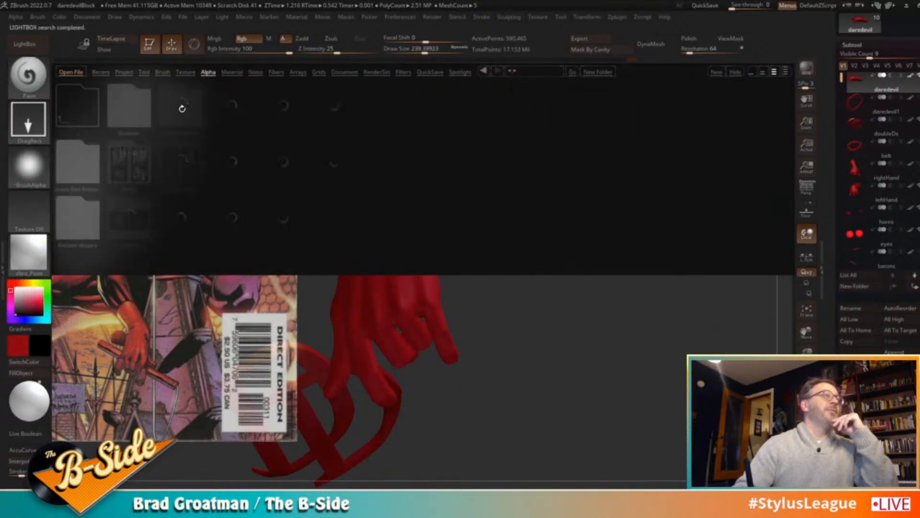
pyautogui.click(235, 115)
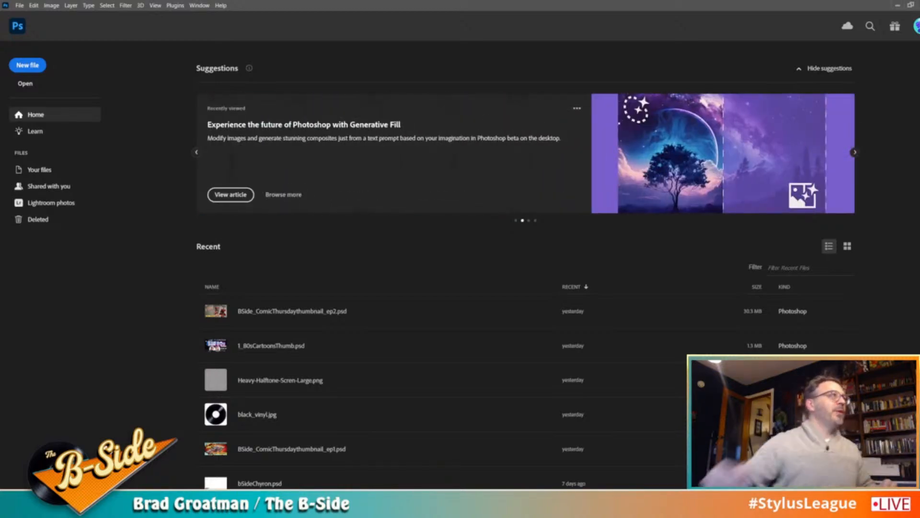
# Switch to Photoshop and create a new 1024 x 1024 px document at 150 ppi
pyautogui.click(29, 66)
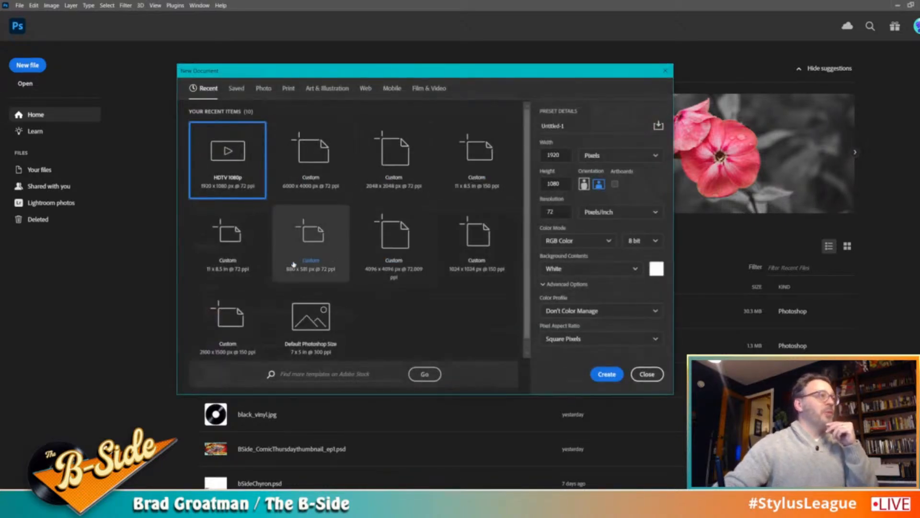
pyautogui.click(476, 268)
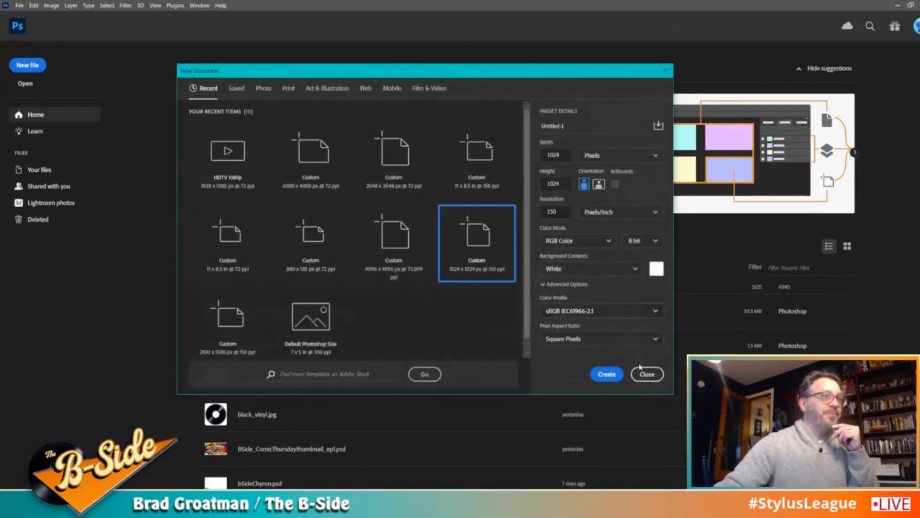
pyautogui.click(609, 376)
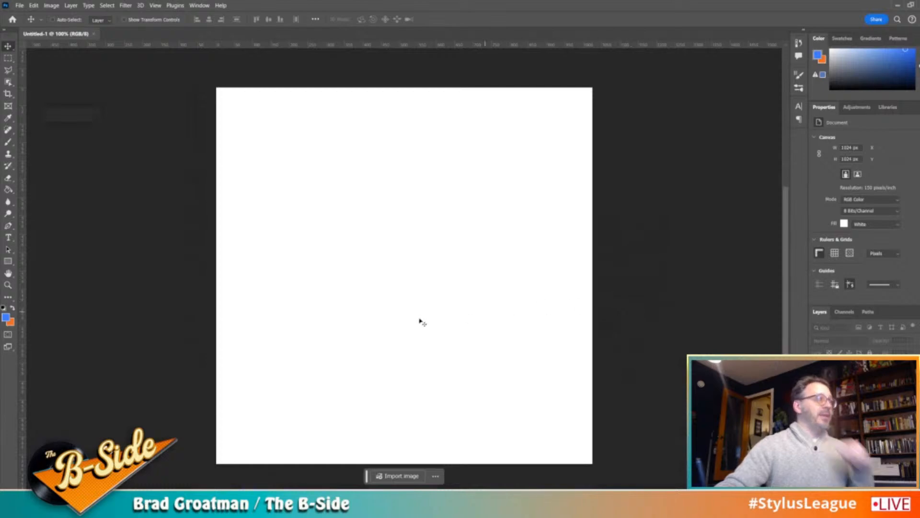
# Reset the colours to default, fill the background with black and add a new empty layer
pyautogui.click(3, 308)
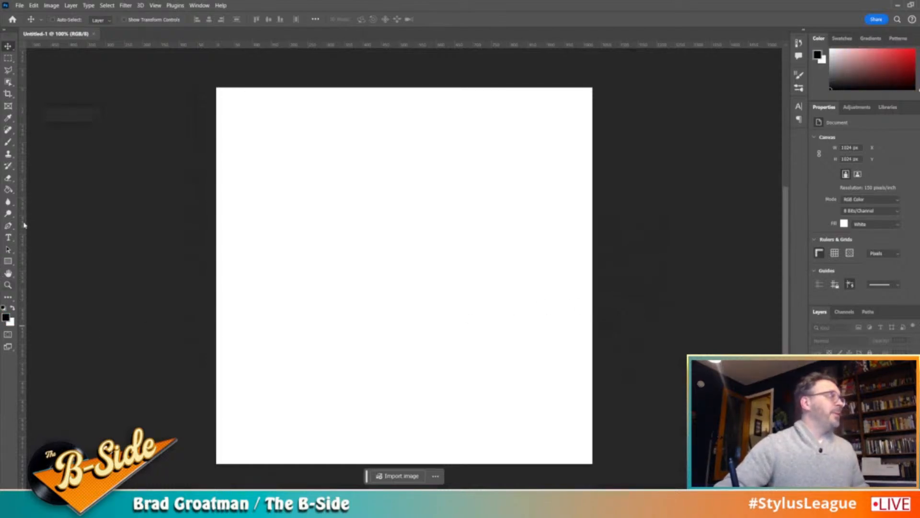
pyautogui.click(8, 189)
pyautogui.click(352, 232)
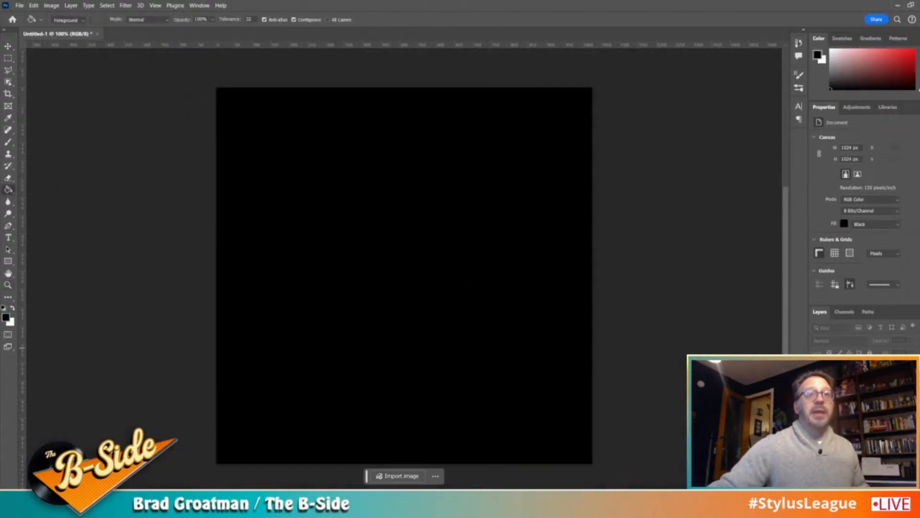
pyautogui.click(895, 509)
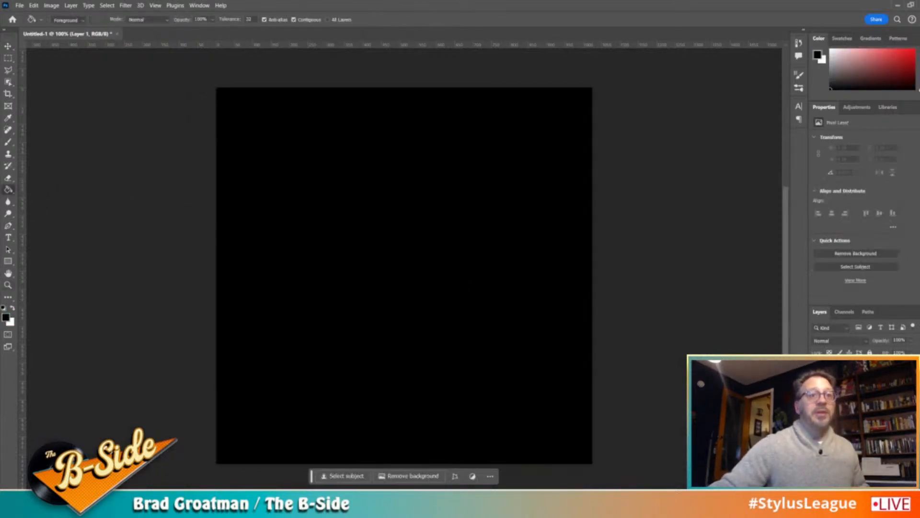
# Select a long diagonal wedge about 767 x 701 px on the new layer with the Polygonal Lasso
pyautogui.click(9, 70)
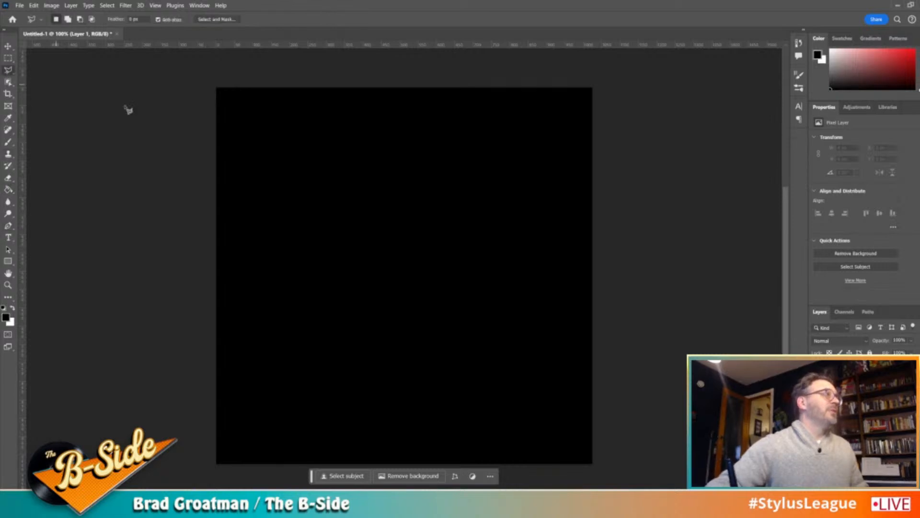
pyautogui.click(298, 158)
pyautogui.click(480, 414)
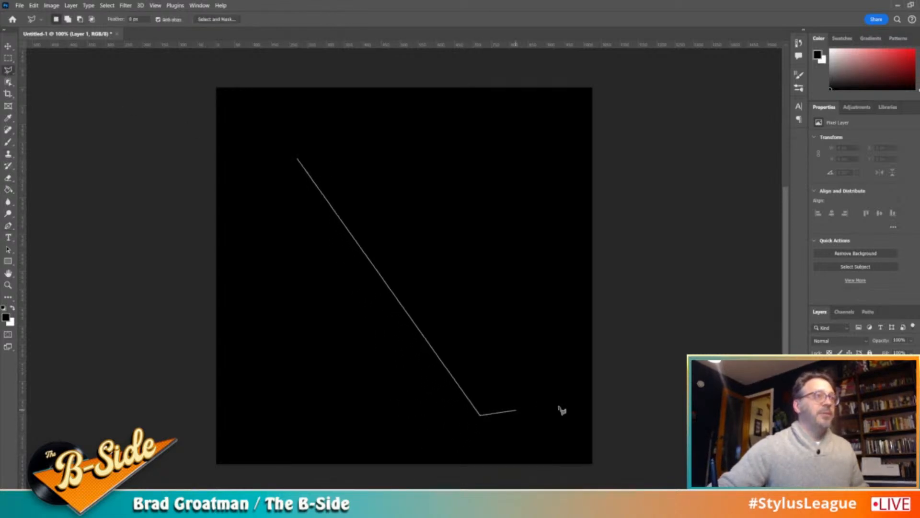
pyautogui.click(580, 391)
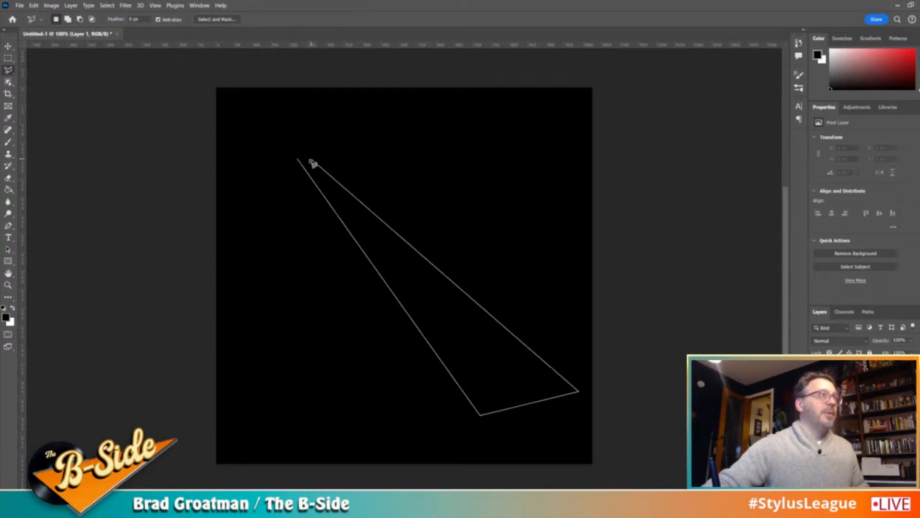
pyautogui.click(299, 159)
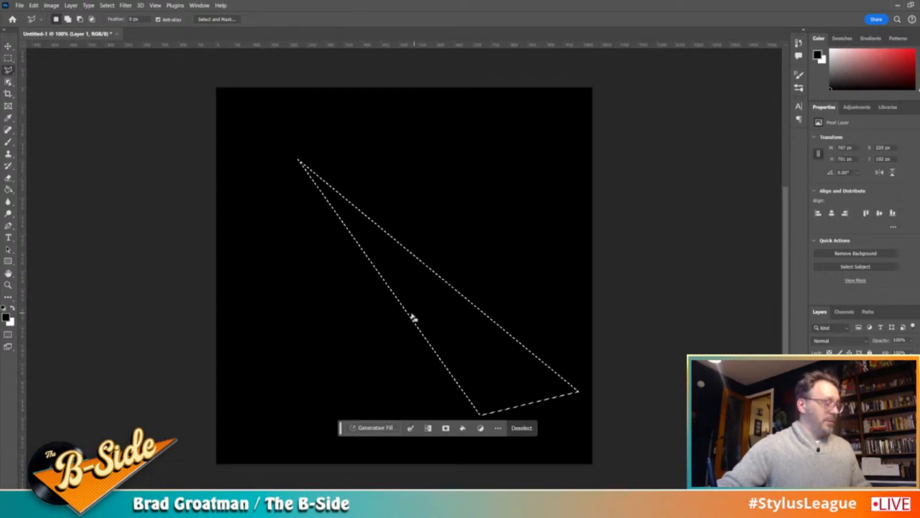
# Fill the wedge selection with white, deselect it, and move the wedge to X 139 px, Y 143 px
pyautogui.press('g')
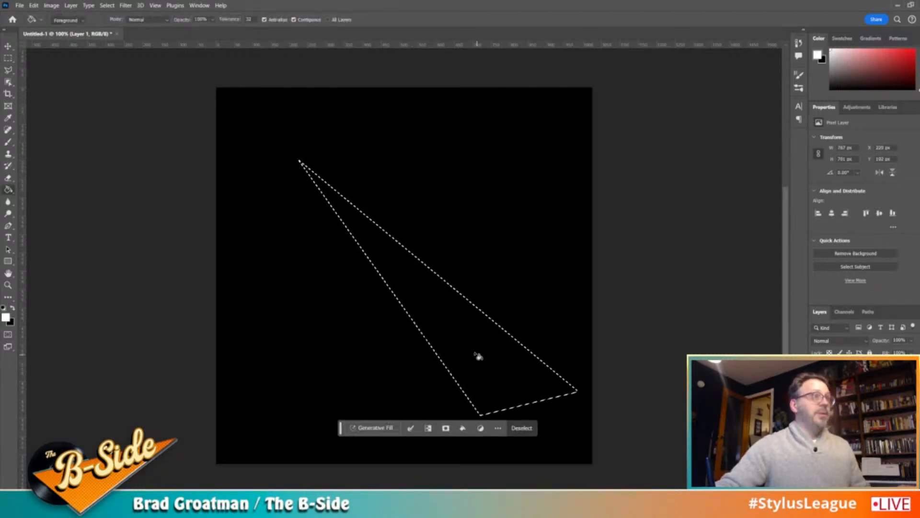
pyautogui.click(482, 355)
pyautogui.hotkey('ctrl', 'd')
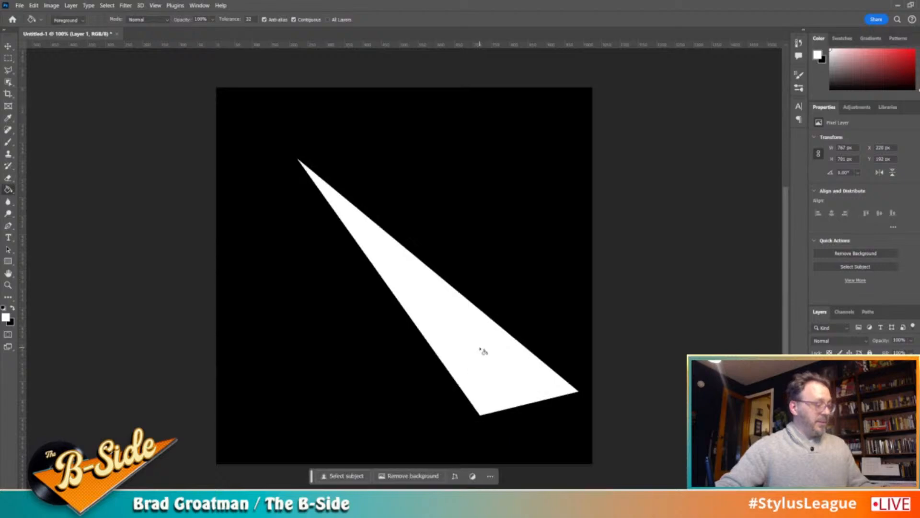
pyautogui.press('v')
pyautogui.moveTo(479, 361); pyautogui.dragTo(453, 341)
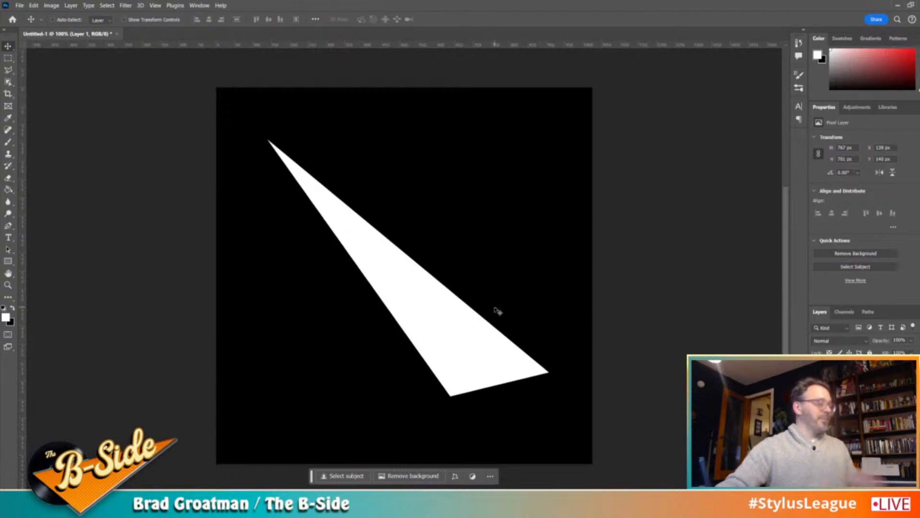
# Export the wedge image as a 1024 x 1024 px JPG at quality 7
pyautogui.hotkey('ctrl', 'shift', 'alt', 'w')
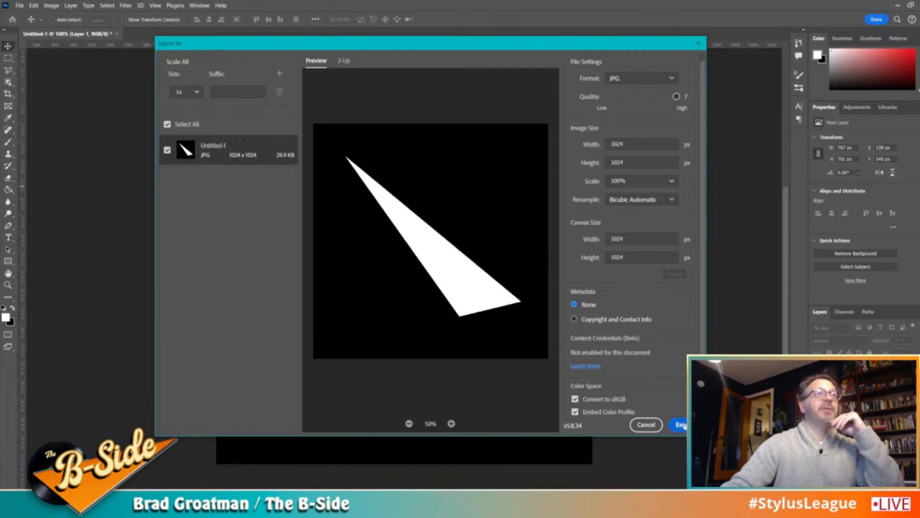
# Export the white triangle image as a JPG named triAlpha into the ref folder of the Daredevil_3 cover project
pyautogui.click(681, 425)
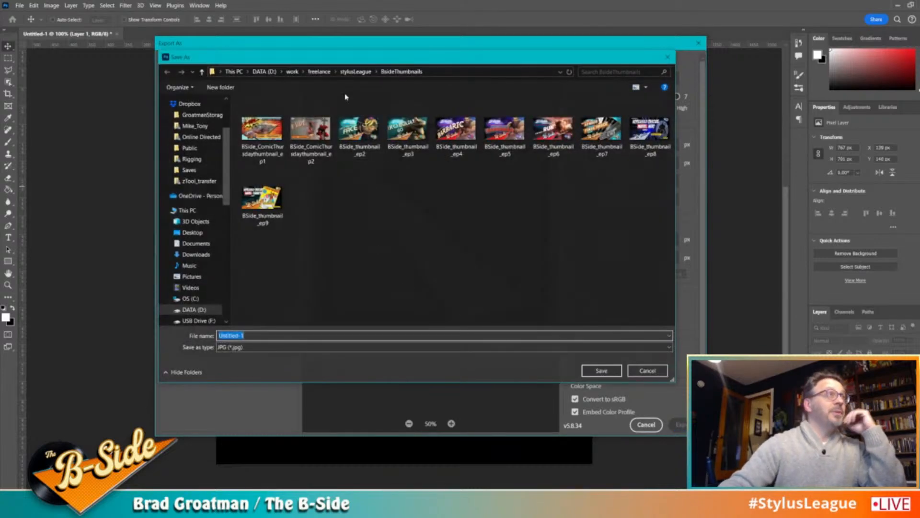
pyautogui.click(318, 72)
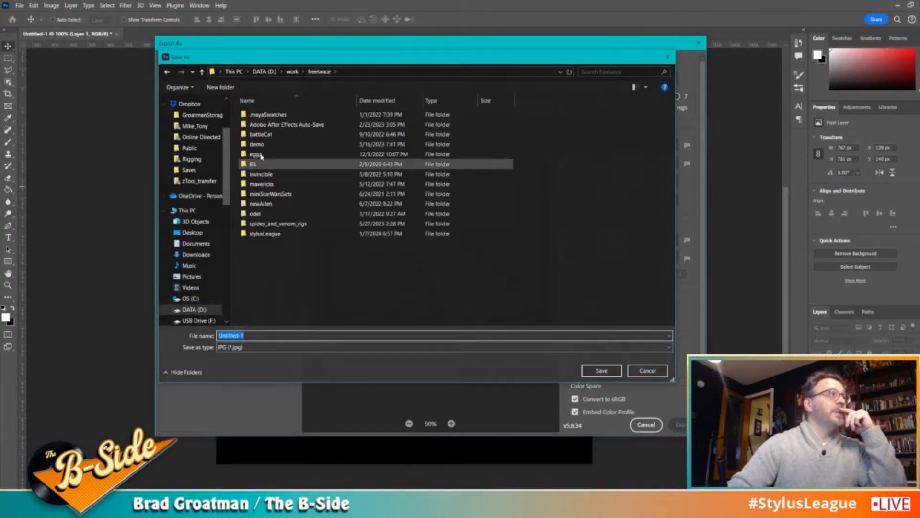
pyautogui.click(291, 72)
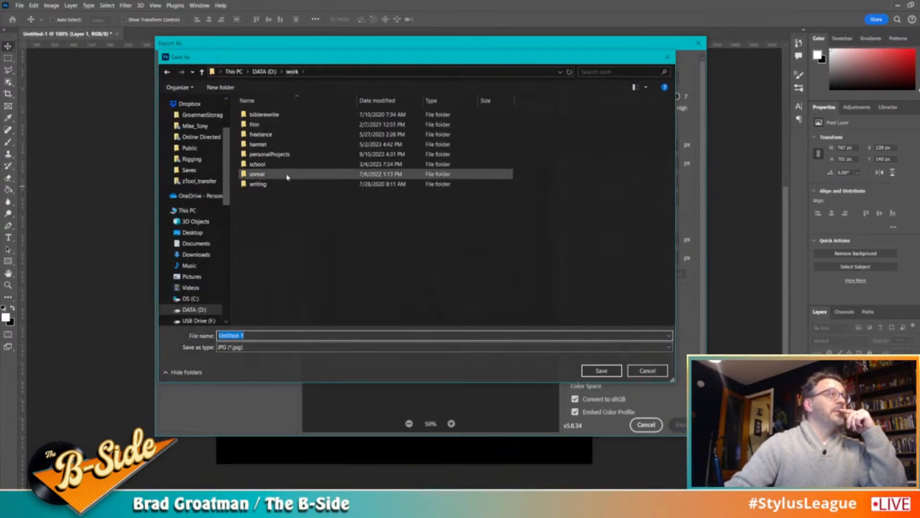
pyautogui.doubleClick(267, 154)
pyautogui.doubleClick(273, 208)
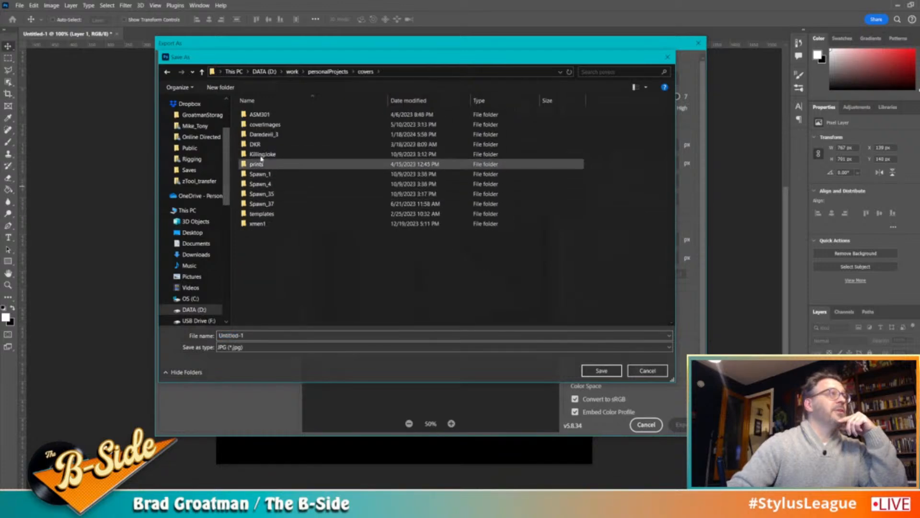
pyautogui.doubleClick(262, 135)
pyautogui.doubleClick(253, 134)
pyautogui.hotkey('alt', 'n')
pyautogui.write('tr')
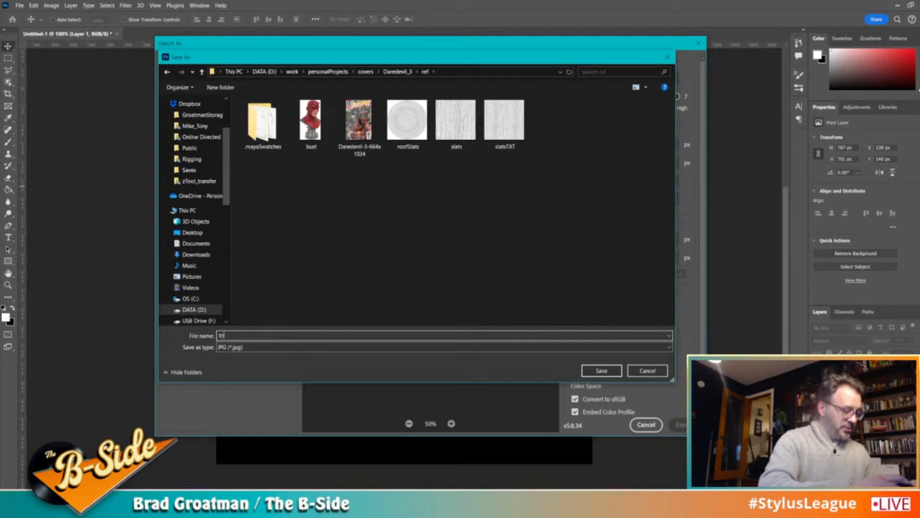
pyautogui.write('ial')
pyautogui.press('Return')
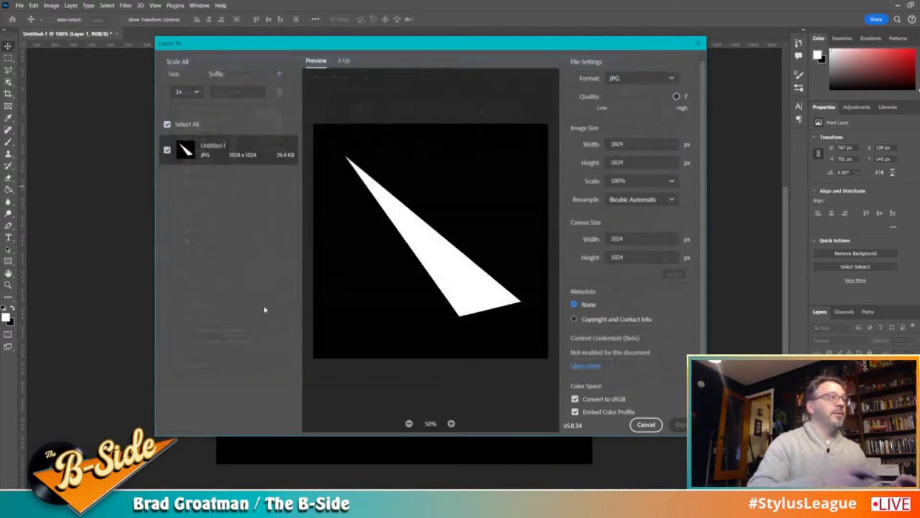
# Switch to ZBrush, import triAlpha as the Paint brush's alpha, and set the Focal Shift to -100
pyautogui.hotkey('alt', 'Tab')
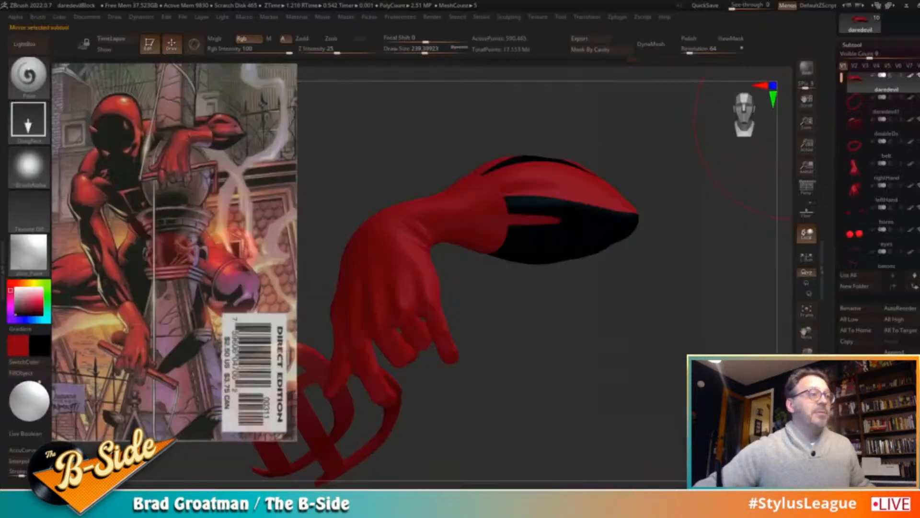
pyautogui.click(29, 165)
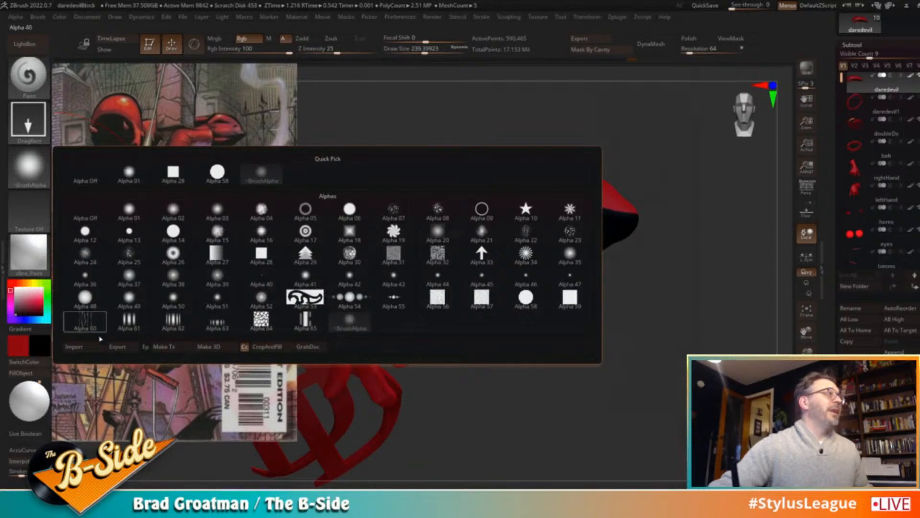
pyautogui.click(81, 346)
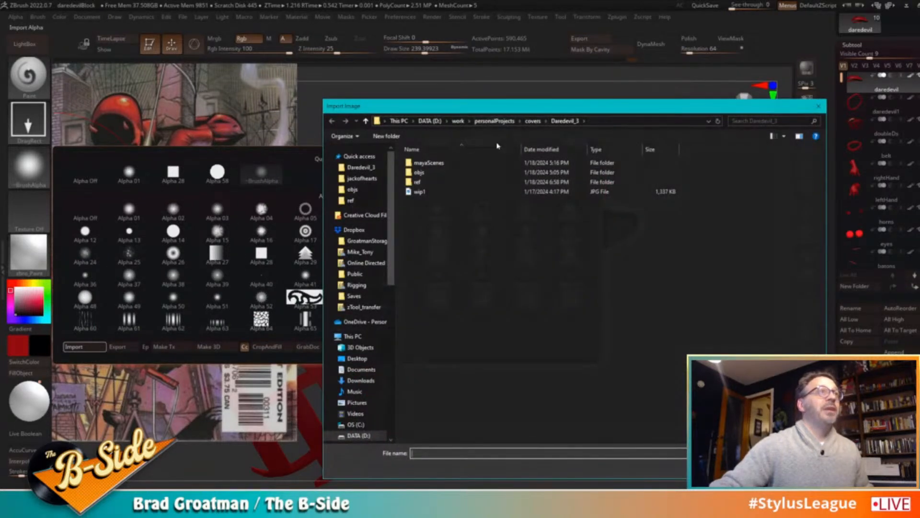
pyautogui.doubleClick(436, 182)
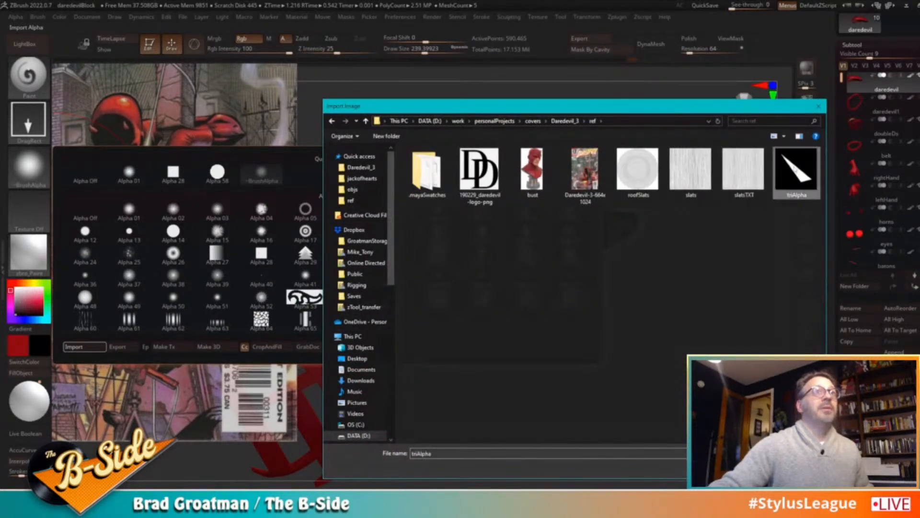
pyautogui.doubleClick(795, 172)
pyautogui.moveTo(415, 37); pyautogui.dragTo(383, 38)
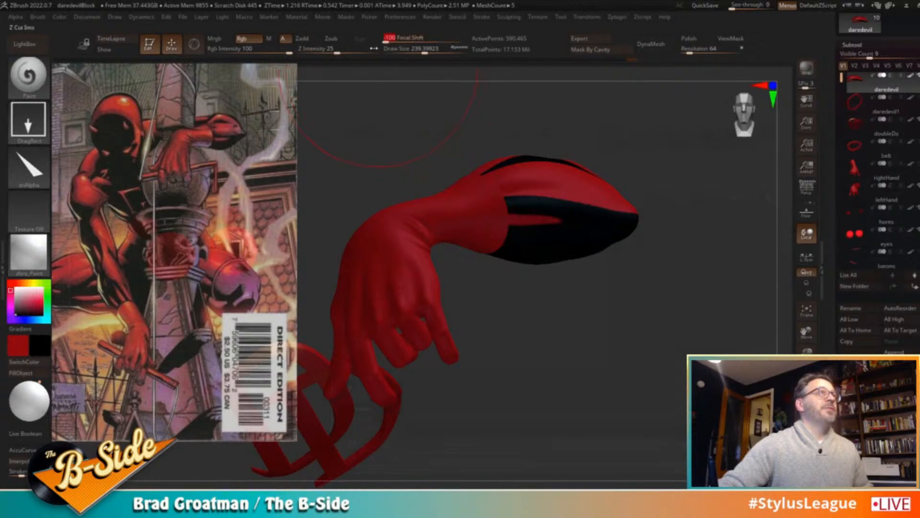
# Stamp black triangular spikes onto the red forearm along the upper edge of its black band
pyautogui.moveTo(639, 333)
pyautogui.mouseDown()
pyautogui.moveTo(649, 333)
pyautogui.moveTo(646, 317)
pyautogui.mouseUp()
pyautogui.moveTo(595, 215); pyautogui.dragTo(624, 208)
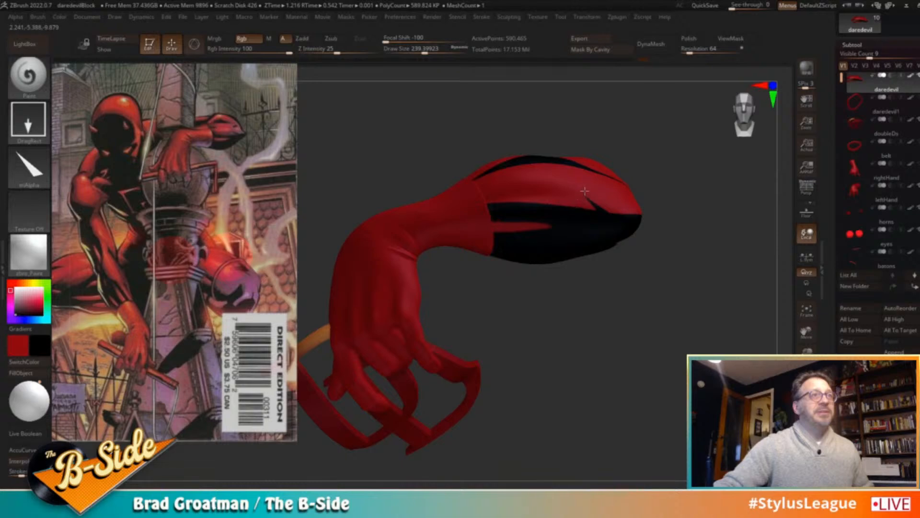
pyautogui.moveTo(685, 288); pyautogui.dragTo(715, 300)
pyautogui.moveTo(633, 273)
pyautogui.keyDown('alt'); pyautogui.mouseDown()
pyautogui.moveTo(579, 325)
pyautogui.moveTo(645, 323)
pyautogui.moveTo(650, 291)
pyautogui.mouseUp(); pyautogui.keyUp('alt')
# Mask a thin crescent near the elbow end of the forearm using the MaskCircle brush, and invert the mask
pyautogui.keyDown('ctrl'); pyautogui.click(30, 79); pyautogui.keyUp('ctrl')
pyautogui.keyDown('ctrl'); pyautogui.click(222, 126); pyautogui.keyUp('ctrl')
pyautogui.moveTo(626, 226)
pyautogui.mouseDown()
pyautogui.moveTo(526, 248)
pyautogui.moveTo(536, 238)
pyautogui.moveTo(546, 250)
pyautogui.moveTo(537, 258)
pyautogui.mouseUp()
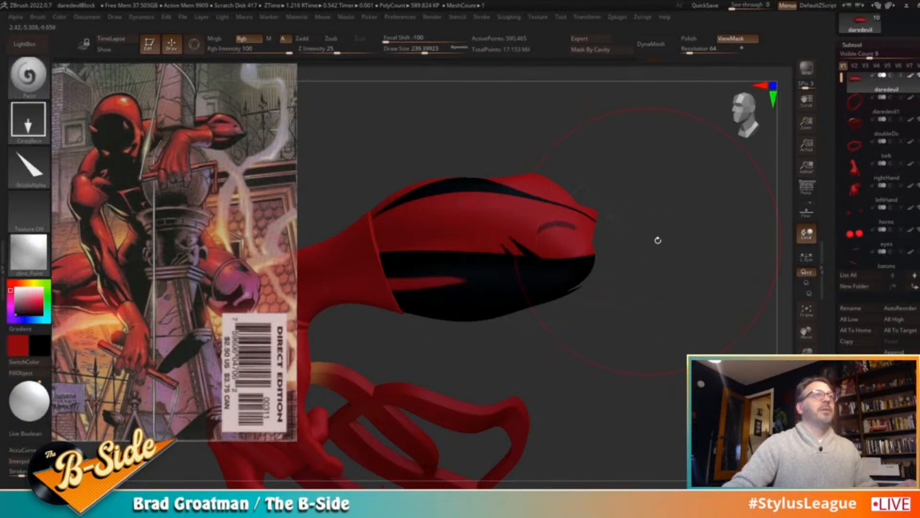
pyautogui.keyDown('ctrl'); pyautogui.click(660, 243); pyautogui.keyUp('ctrl')
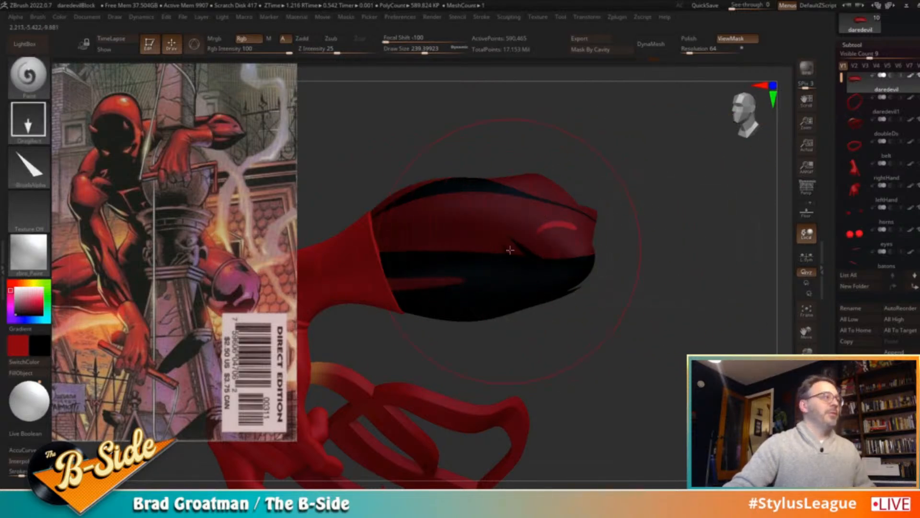
# Fill the unmasked crescent with black using the Paint brush with a Dots stroke and no alpha, hiding the mask display
pyautogui.click(27, 120)
pyautogui.click(67, 117)
pyautogui.click(47, 154)
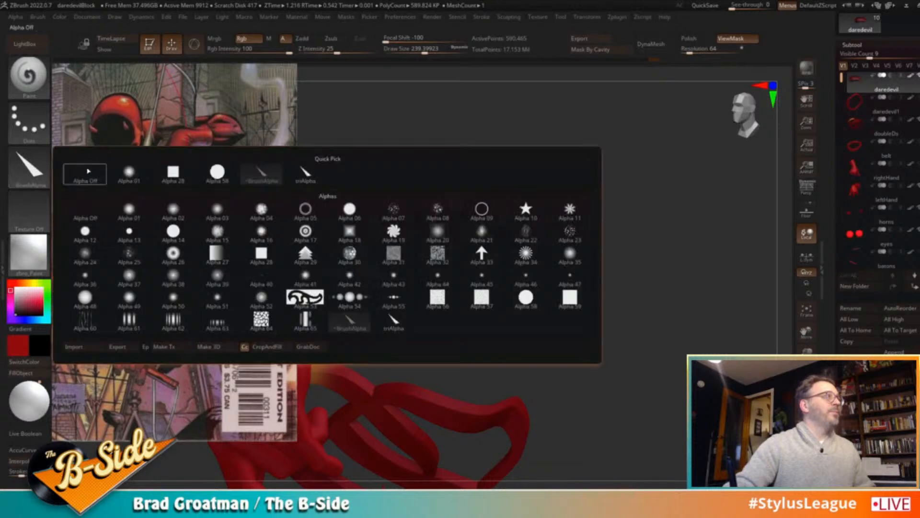
pyautogui.click(85, 174)
pyautogui.hotkey('ctrl', 'h')
pyautogui.moveTo(694, 275); pyautogui.dragTo(671, 254)
pyautogui.moveTo(614, 248); pyautogui.dragTo(653, 263)
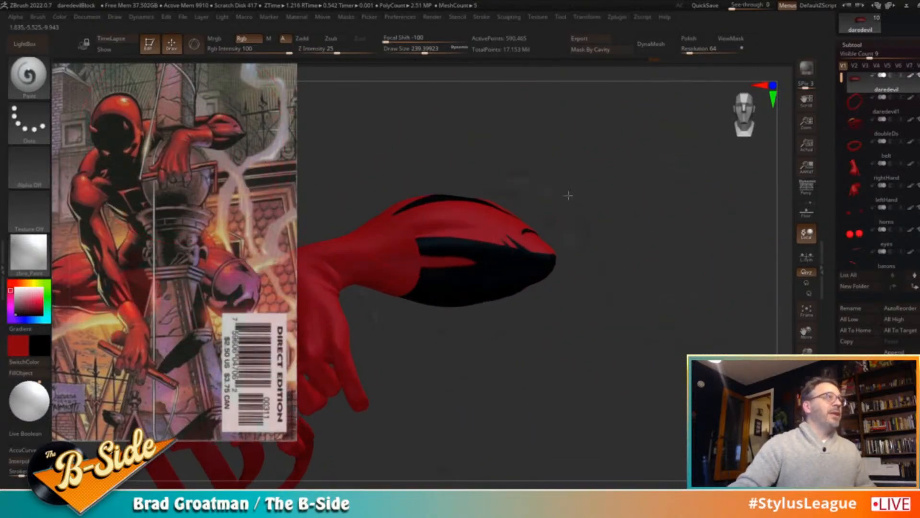
# Set up a soft red paint brush with draw size 112, Alpha 01 and Rgb Intensity 57
pyautogui.moveTo(570, 192); pyautogui.dragTo(569, 203)
pyautogui.press('s')
pyautogui.moveTo(461, 241); pyautogui.dragTo(449, 241)
pyautogui.moveTo(605, 215); pyautogui.dragTo(607, 234)
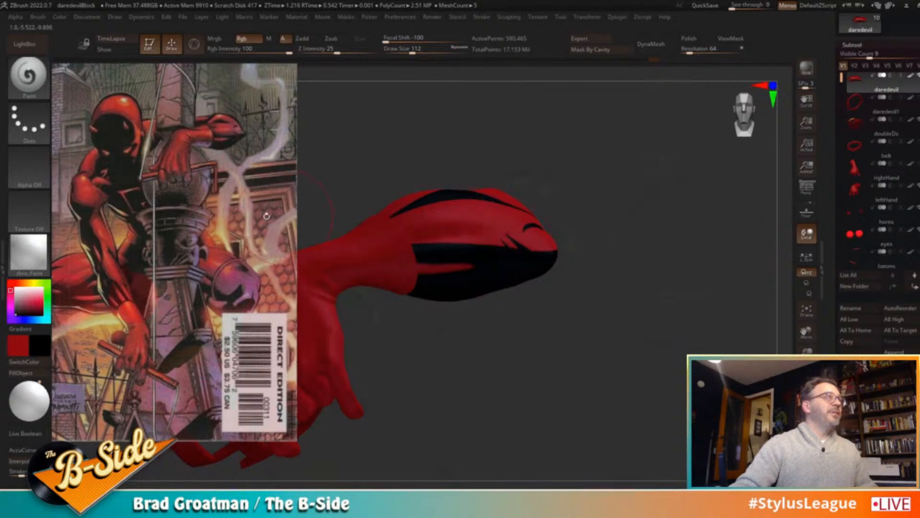
pyautogui.press('v')
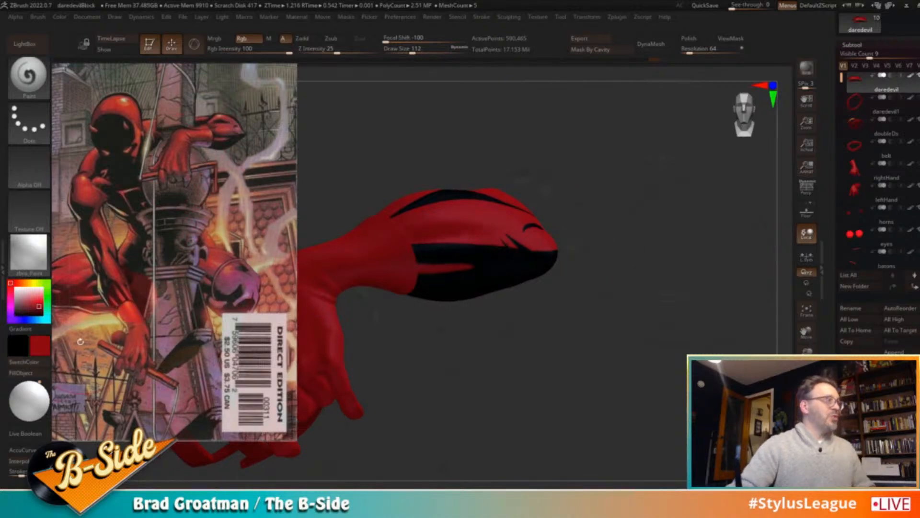
pyautogui.moveTo(606, 203); pyautogui.dragTo(560, 219)
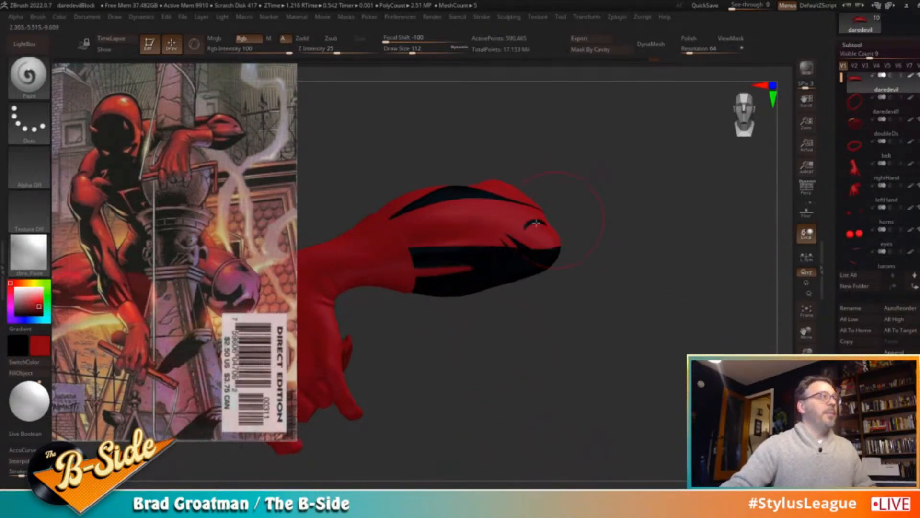
pyautogui.click(29, 165)
pyautogui.click(134, 173)
pyautogui.moveTo(288, 49); pyautogui.dragTo(268, 48)
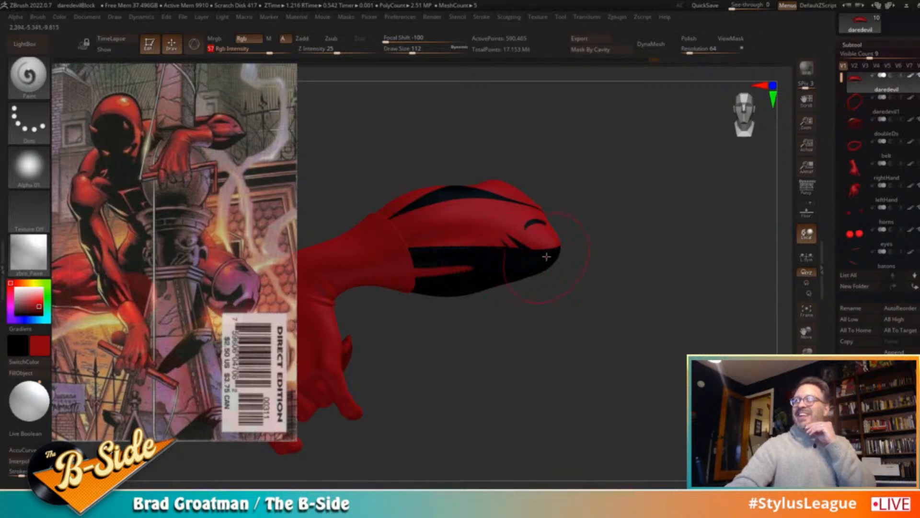
# Paint soft red shading around the forearm's black band at a draw size of about 163
pyautogui.moveTo(614, 251); pyautogui.dragTo(621, 269)
pyautogui.press('s')
pyautogui.moveTo(464, 226); pyautogui.dragTo(470, 227)
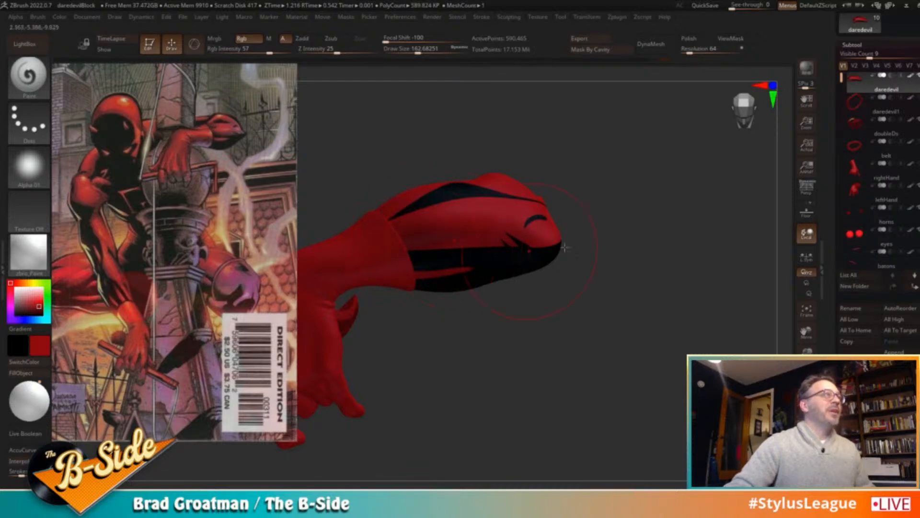
pyautogui.moveTo(622, 233); pyautogui.dragTo(622, 246)
pyautogui.moveTo(615, 192); pyautogui.dragTo(509, 239)
pyautogui.moveTo(618, 230); pyautogui.dragTo(428, 254)
pyautogui.moveTo(599, 231)
pyautogui.mouseDown()
pyautogui.moveTo(631, 213)
pyautogui.moveTo(550, 240)
pyautogui.mouseUp()
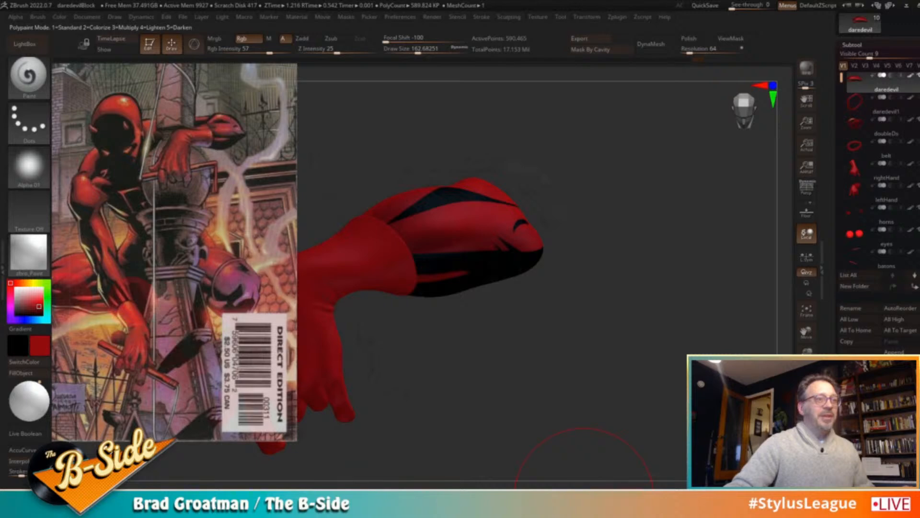
# Choose a light orange color and paint a soft highlight along the forearm's red muscle at draw size 112
pyautogui.click(25, 283)
pyautogui.moveTo(41, 305); pyautogui.dragTo(42, 294)
pyautogui.press('s')
pyautogui.moveTo(454, 235)
pyautogui.mouseDown()
pyautogui.moveTo(488, 219)
pyautogui.moveTo(448, 223)
pyautogui.mouseUp()
pyautogui.moveTo(581, 220); pyautogui.dragTo(583, 230)
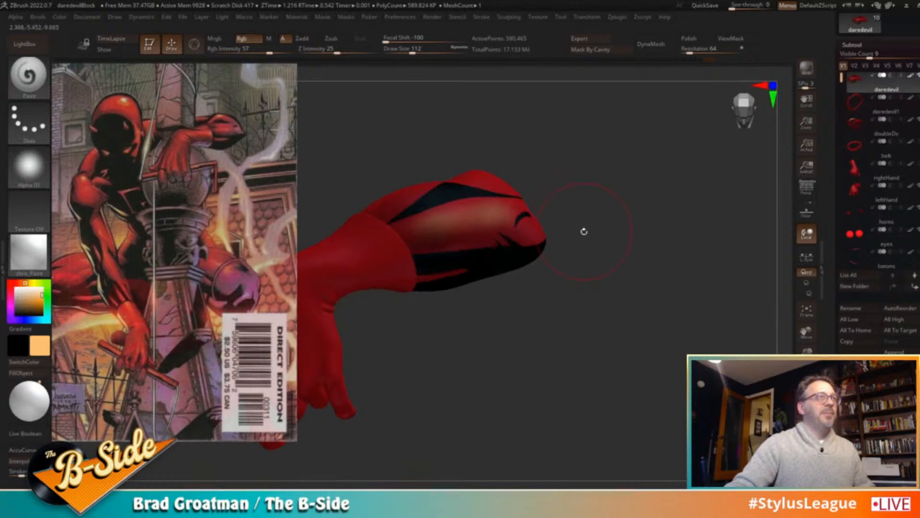
# Undo the orange highlight and repaint it more subtly on the forearm at a draw size of about 116
pyautogui.hotkey('ctrl', 'z')
pyautogui.press('s')
pyautogui.moveTo(462, 233); pyautogui.dragTo(476, 218)
pyautogui.moveTo(584, 208); pyautogui.dragTo(579, 213)
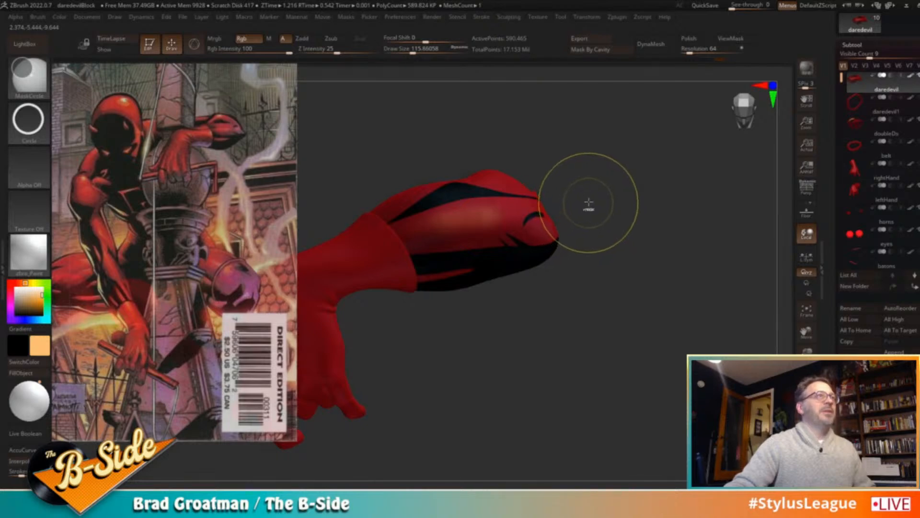
# Raise Rgb Intensity to 100 and glaze a more saturated orange over the forearm at a draw size of about 158
pyautogui.click(260, 49)
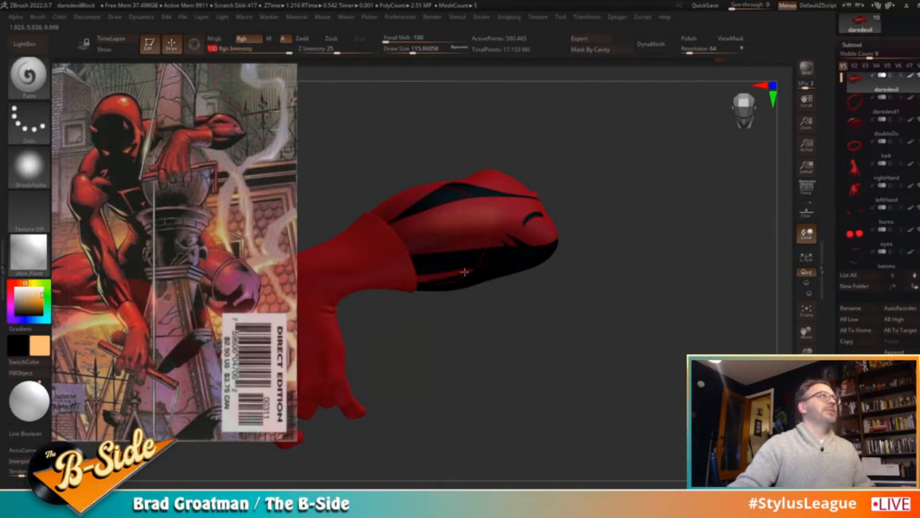
pyautogui.press('Return')
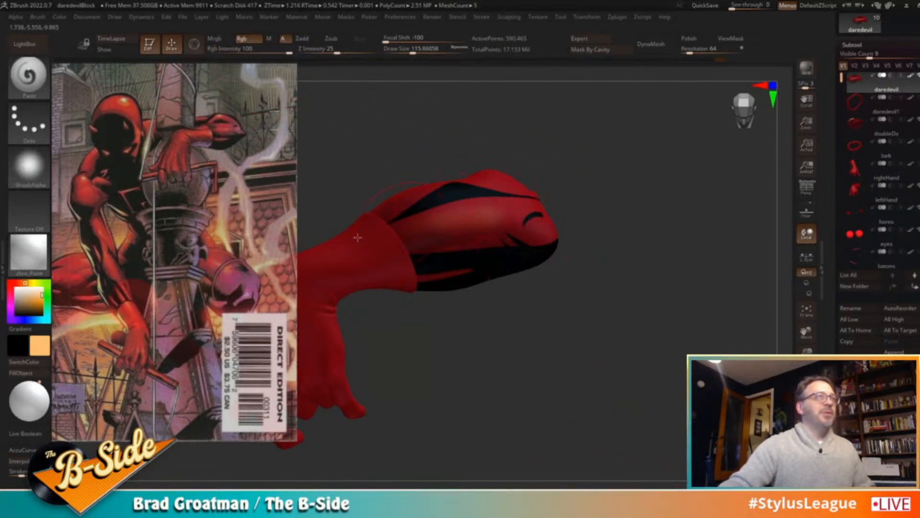
pyautogui.click(42, 300)
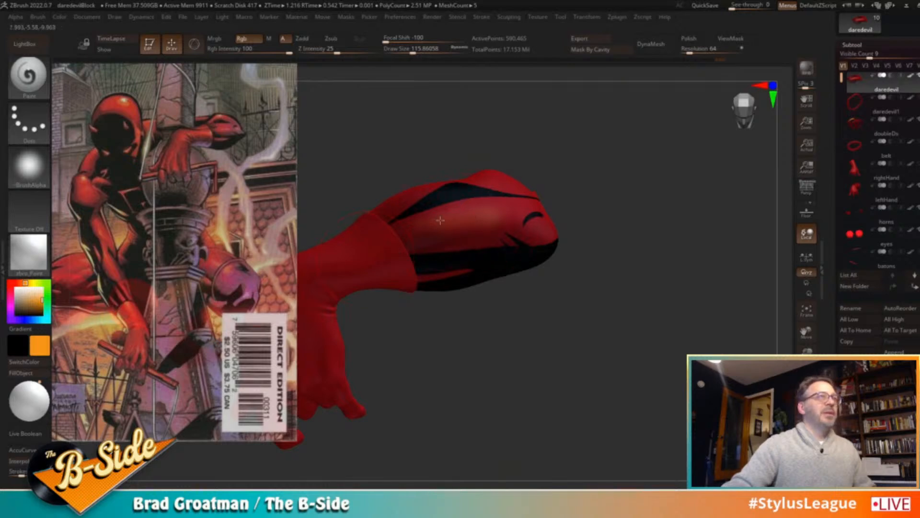
pyautogui.press('s')
pyautogui.moveTo(471, 217); pyautogui.dragTo(475, 218)
pyautogui.moveTo(489, 216); pyautogui.dragTo(424, 228)
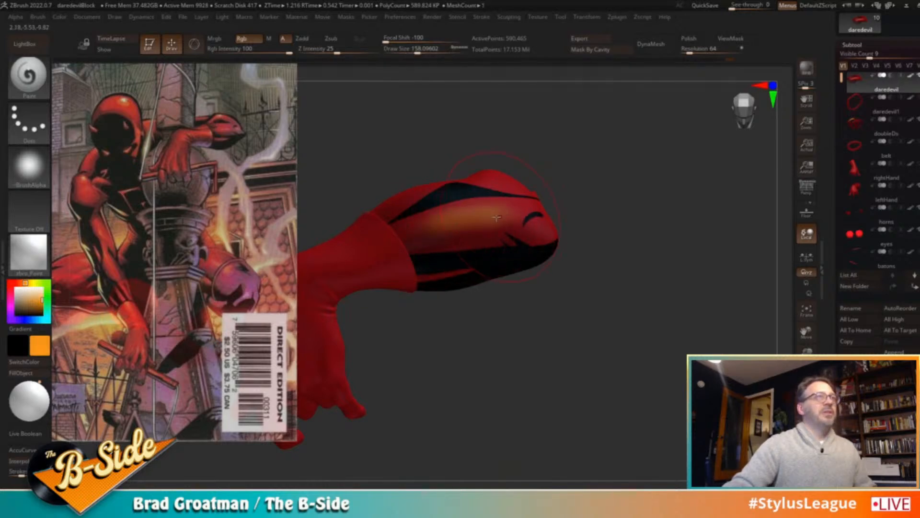
pyautogui.moveTo(586, 199); pyautogui.dragTo(566, 208)
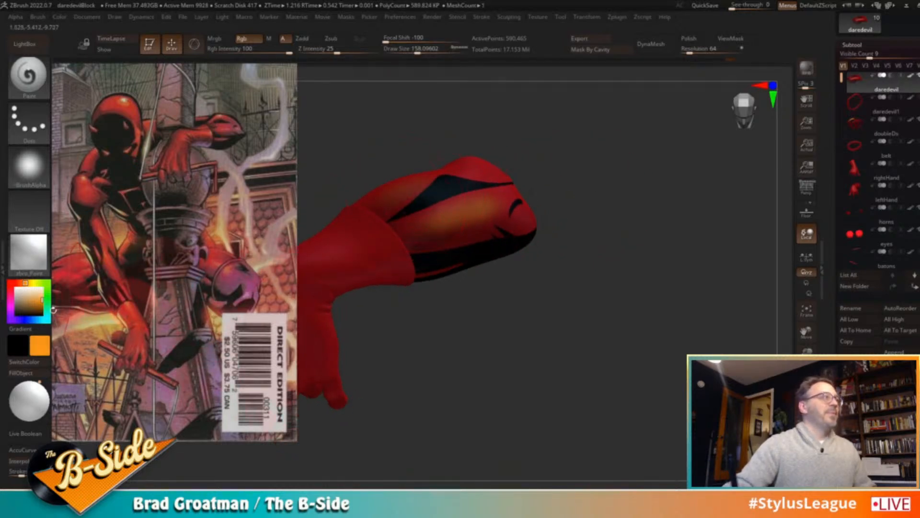
# Brighten the center of the forearm highlight with a lighter orange, using a draw size of about 74 and Focal Shift 0
pyautogui.moveTo(37, 294); pyautogui.dragTo(43, 296)
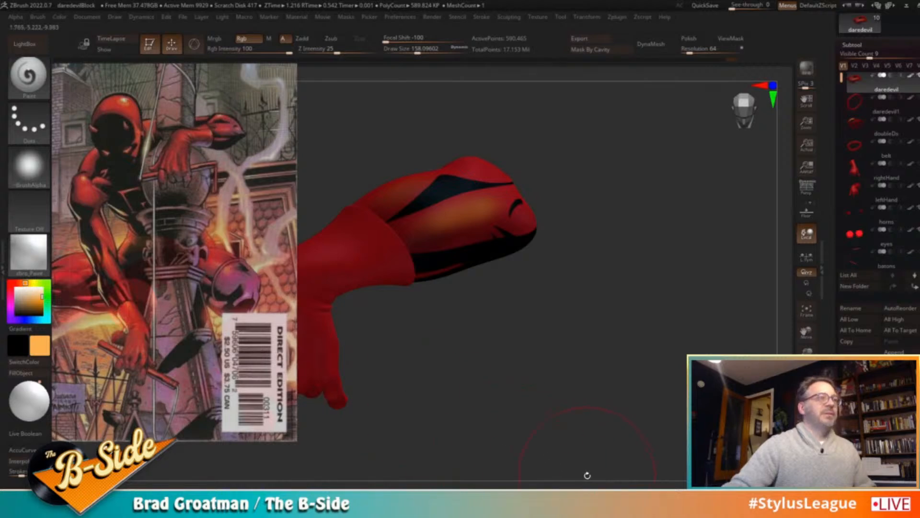
pyautogui.press('s')
pyautogui.moveTo(455, 215); pyautogui.dragTo(454, 214)
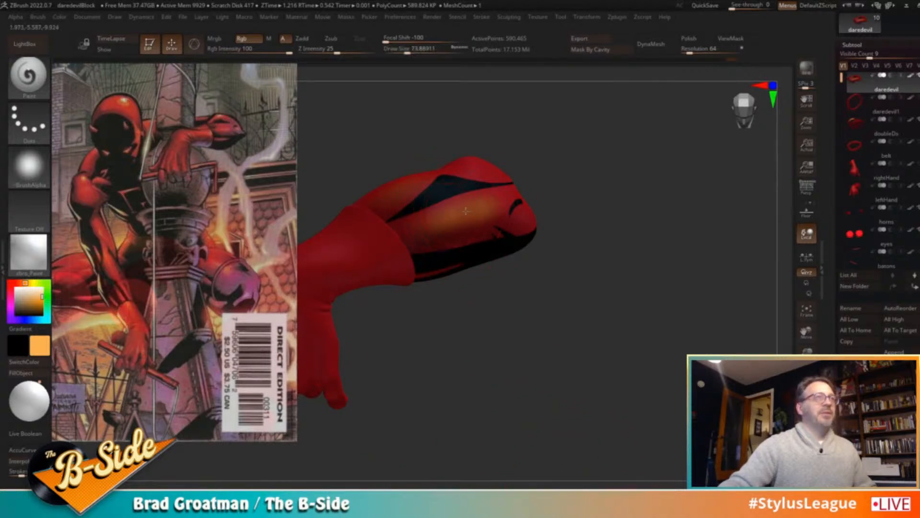
pyautogui.moveTo(386, 42); pyautogui.dragTo(425, 42)
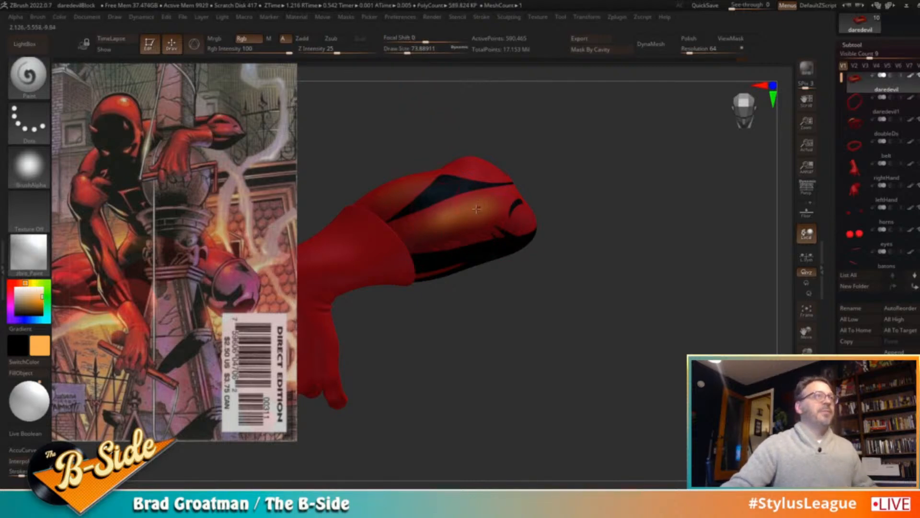
pyautogui.moveTo(575, 206); pyautogui.dragTo(568, 210)
# Broaden the orange highlight at a draw size of about 124 and blend its edges with red sampled from the suit
pyautogui.press(']')
pyautogui.moveTo(419, 231)
pyautogui.mouseDown()
pyautogui.moveTo(460, 219)
pyautogui.moveTo(439, 231)
pyautogui.mouseUp()
pyautogui.hotkey('ctrl', 'z')
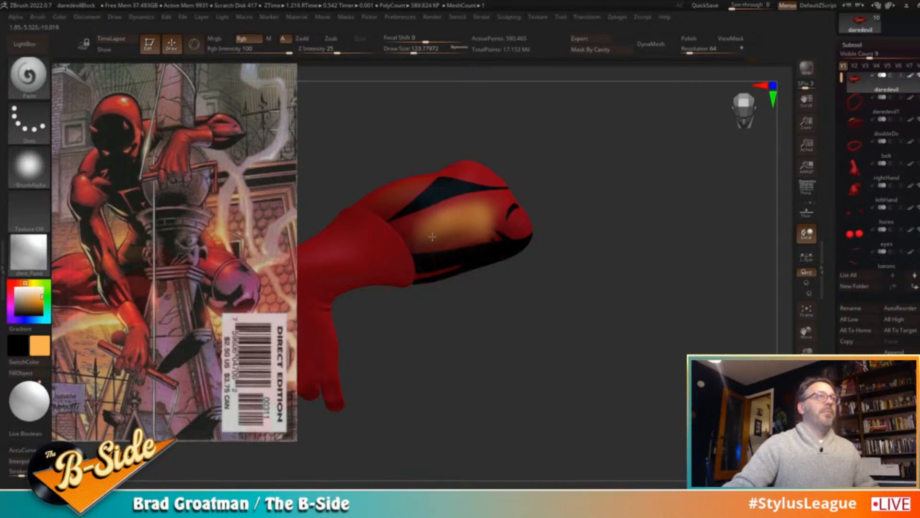
pyautogui.press('c')
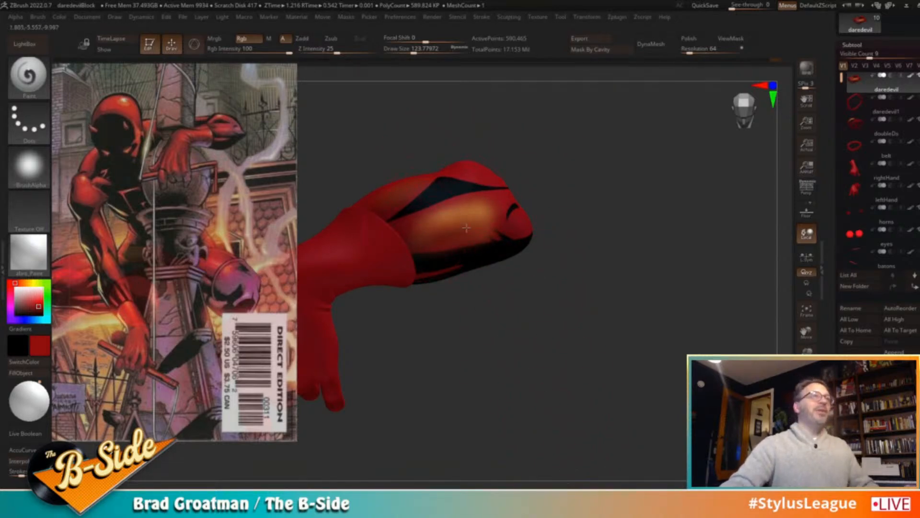
pyautogui.moveTo(604, 222); pyautogui.dragTo(490, 222)
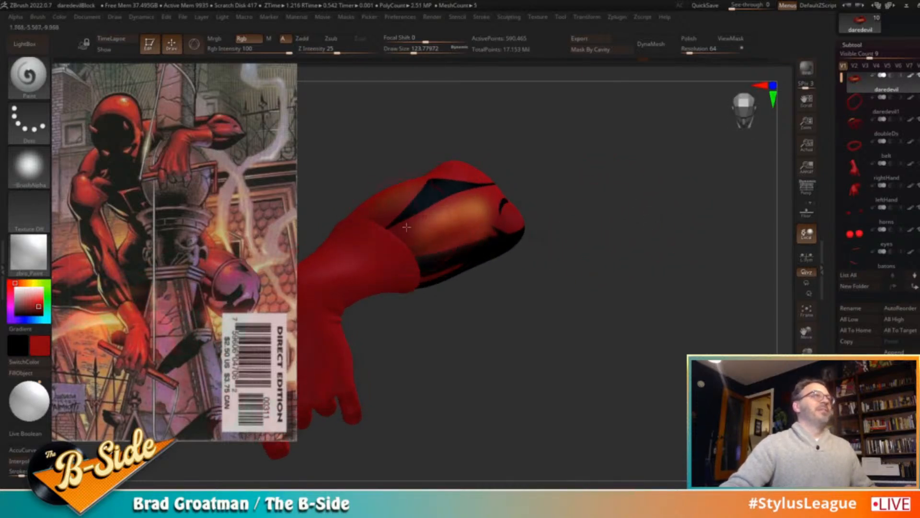
# Unhide the whole sculpt and review the forearm's shadows and highlights from the reference's viewing angle
pyautogui.moveTo(620, 222); pyautogui.dragTo(708, 272)
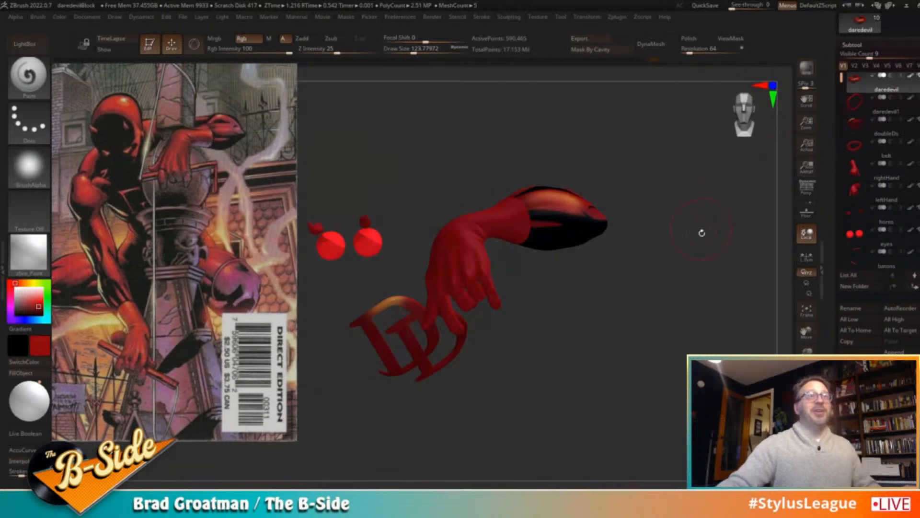
pyautogui.hotkey('ctrl', 'shift')
pyautogui.keyDown('ctrl'); pyautogui.keyDown('shift'); pyautogui.click(715, 263); pyautogui.keyUp('shift'); pyautogui.keyUp('ctrl')
pyautogui.moveTo(714, 261)
pyautogui.keyDown('alt'); pyautogui.mouseDown()
pyautogui.moveTo(721, 243)
pyautogui.moveTo(723, 264)
pyautogui.moveTo(712, 269)
pyautogui.mouseUp(); pyautogui.keyUp('alt')
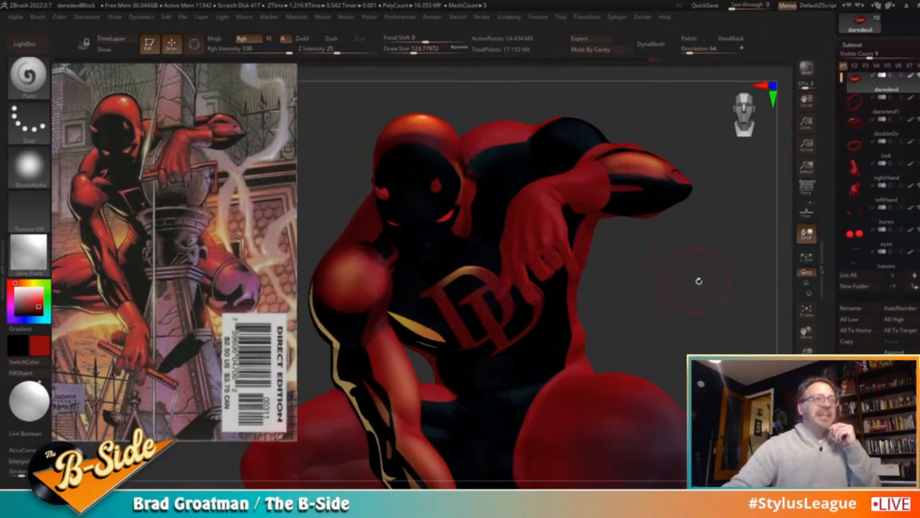
pyautogui.keyDown('alt'); pyautogui.moveTo(689, 292); pyautogui.dragTo(661, 295); pyautogui.keyUp('alt')
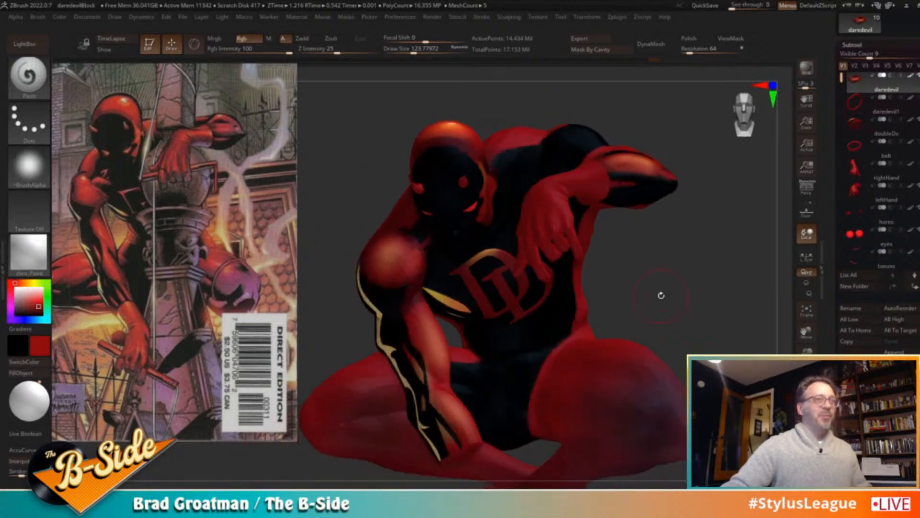
pyautogui.moveTo(629, 269); pyautogui.dragTo(673, 311)
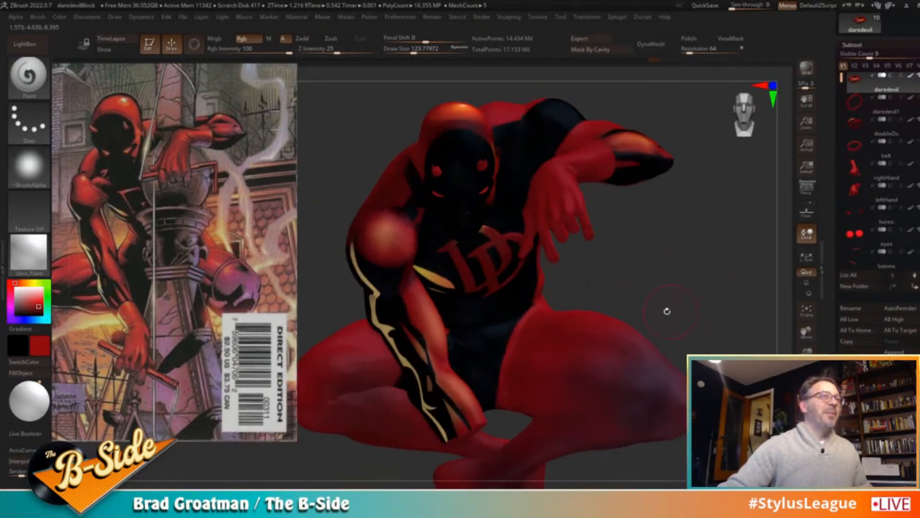
pyautogui.moveTo(594, 304)
pyautogui.mouseDown()
pyautogui.moveTo(560, 296)
pyautogui.moveTo(597, 287)
pyautogui.mouseUp()
# Switch the masking brush from MaskCircle to MaskCurve with the complete sculpt in view
pyautogui.press('ctrl')
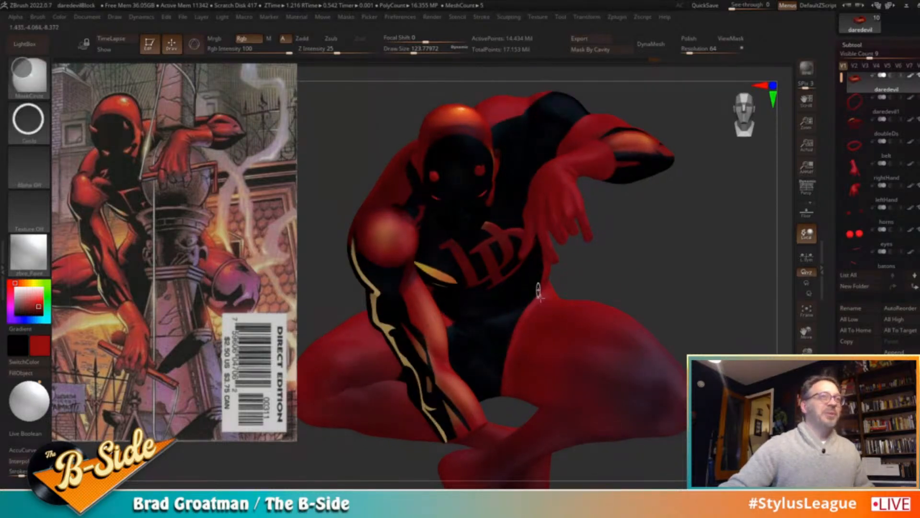
pyautogui.keyDown('ctrl'); pyautogui.keyDown('shift'); pyautogui.moveTo(544, 300); pyautogui.dragTo(547, 300); pyautogui.keyUp('shift'); pyautogui.keyUp('ctrl')
pyautogui.keyDown('ctrl'); pyautogui.keyDown('shift'); pyautogui.click(683, 270); pyautogui.keyUp('shift'); pyautogui.keyUp('ctrl')
pyautogui.press('ctrl')
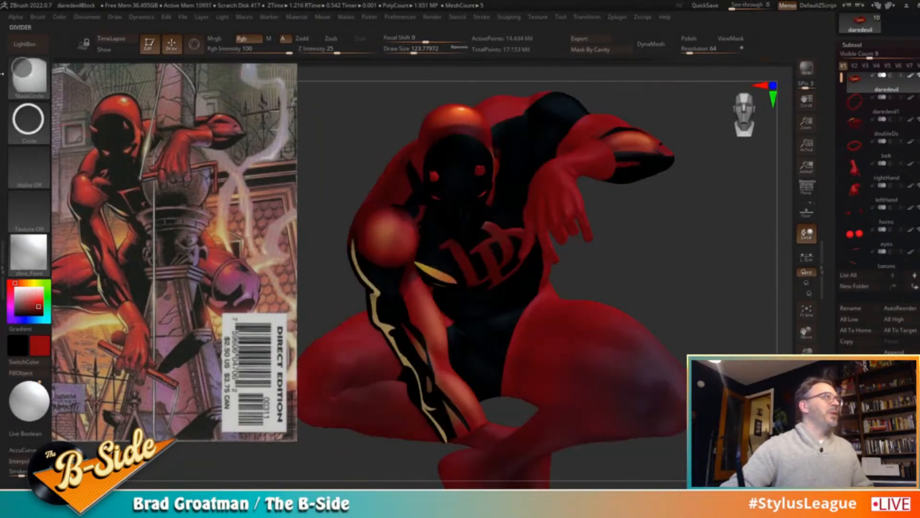
pyautogui.keyDown('ctrl'); pyautogui.click(41, 79); pyautogui.keyUp('ctrl')
pyautogui.keyDown('ctrl'); pyautogui.click(129, 85); pyautogui.keyUp('ctrl')
# Isolate the upper arm's polygroup of the raised arm on the body subtool
pyautogui.moveTo(650, 277); pyautogui.dragTo(677, 255)
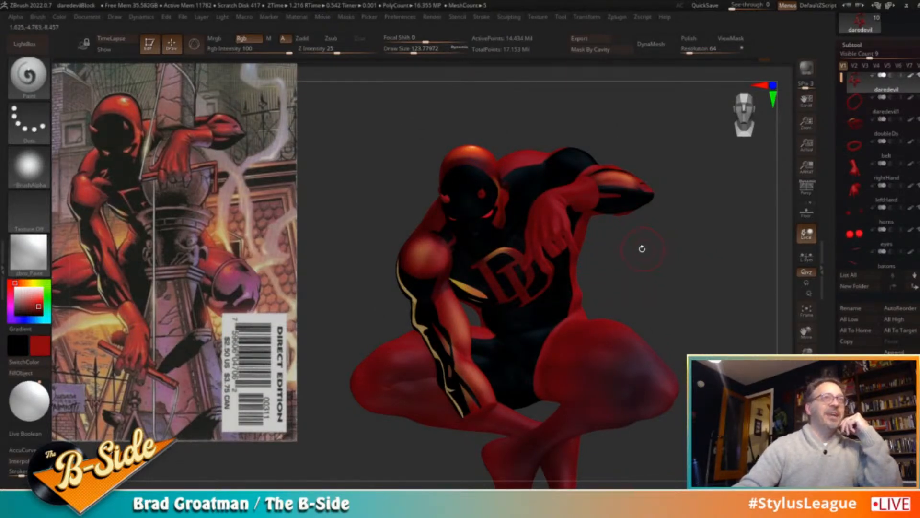
pyautogui.moveTo(678, 252)
pyautogui.mouseDown()
pyautogui.moveTo(718, 277)
pyautogui.moveTo(534, 267)
pyautogui.mouseUp()
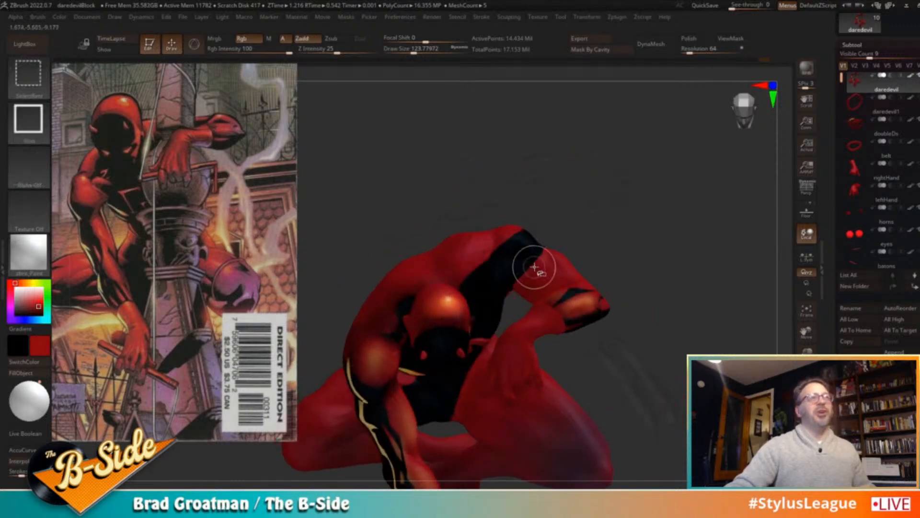
pyautogui.keyDown('ctrl'); pyautogui.keyDown('shift'); pyautogui.click(666, 247); pyautogui.keyUp('shift'); pyautogui.keyUp('ctrl')
pyautogui.moveTo(647, 244); pyautogui.dragTo(713, 275)
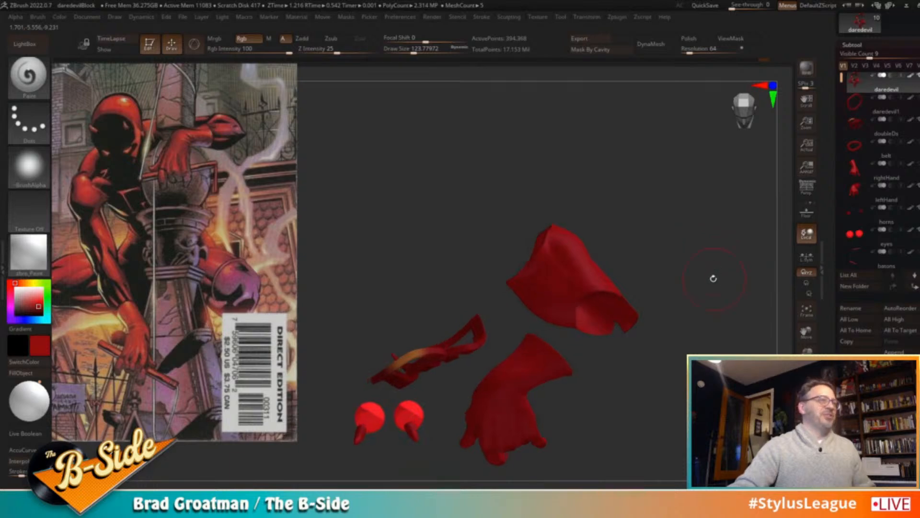
# Make black the active color and mask off one side of the isolated upper arm with a curve along its length
pyautogui.press('v')
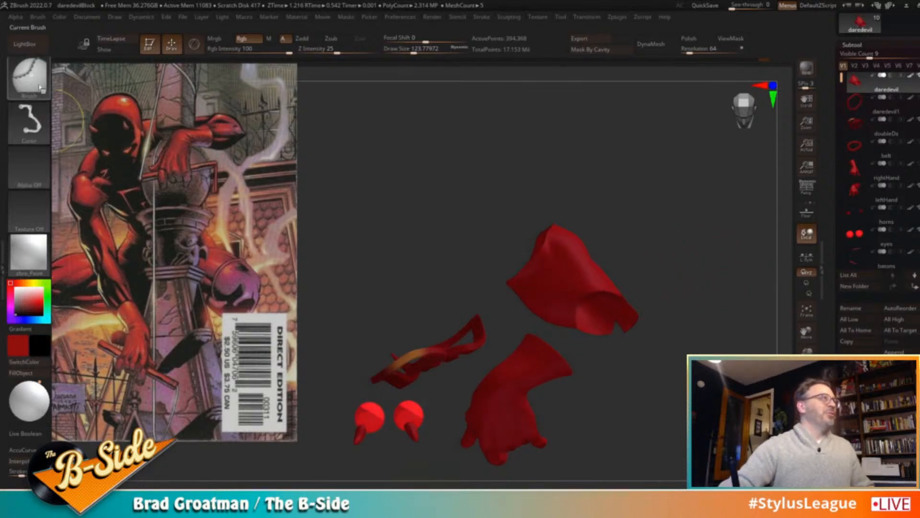
pyautogui.moveTo(645, 229); pyautogui.dragTo(662, 241)
pyautogui.press('ctrl')
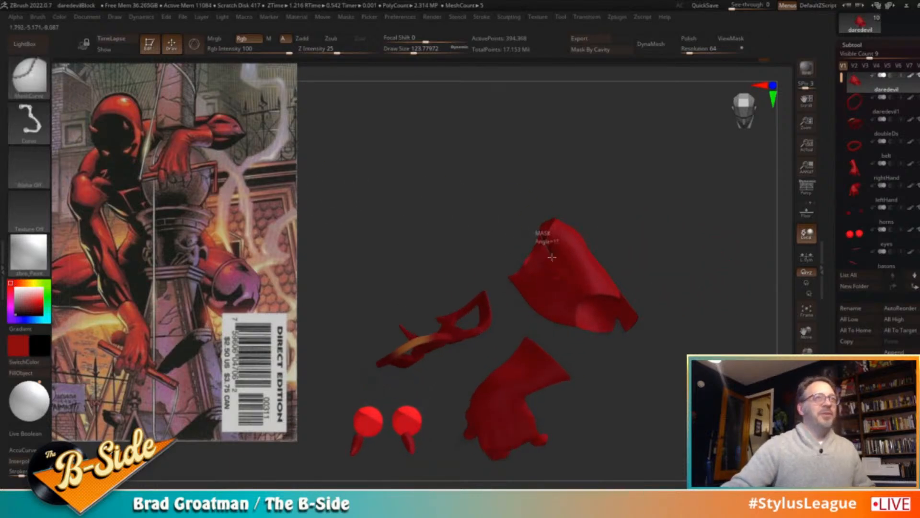
pyautogui.keyDown('ctrl'); pyautogui.moveTo(557, 265); pyautogui.dragTo(575, 280); pyautogui.keyUp('ctrl')
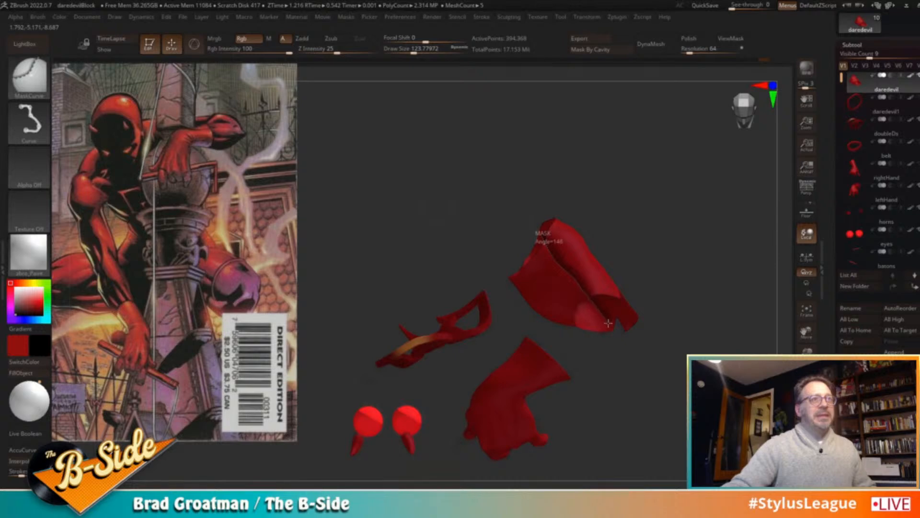
pyautogui.keyDown('ctrl'); pyautogui.moveTo(628, 340); pyautogui.dragTo(628, 340); pyautogui.keyUp('ctrl')
pyautogui.moveTo(693, 267)
pyautogui.mouseDown()
pyautogui.moveTo(707, 270)
pyautogui.moveTo(687, 267)
pyautogui.mouseUp()
pyautogui.keyDown('ctrl'); pyautogui.moveTo(493, 211); pyautogui.dragTo(616, 310); pyautogui.keyUp('ctrl')
# Fill the unmasked part of the upper arm with black, clear the mask and show the whole sculpt
pyautogui.moveTo(669, 256)
pyautogui.mouseDown()
pyautogui.moveTo(714, 263)
pyautogui.moveTo(741, 309)
pyautogui.moveTo(661, 327)
pyautogui.moveTo(643, 311)
pyautogui.moveTo(594, 299)
pyautogui.mouseUp()
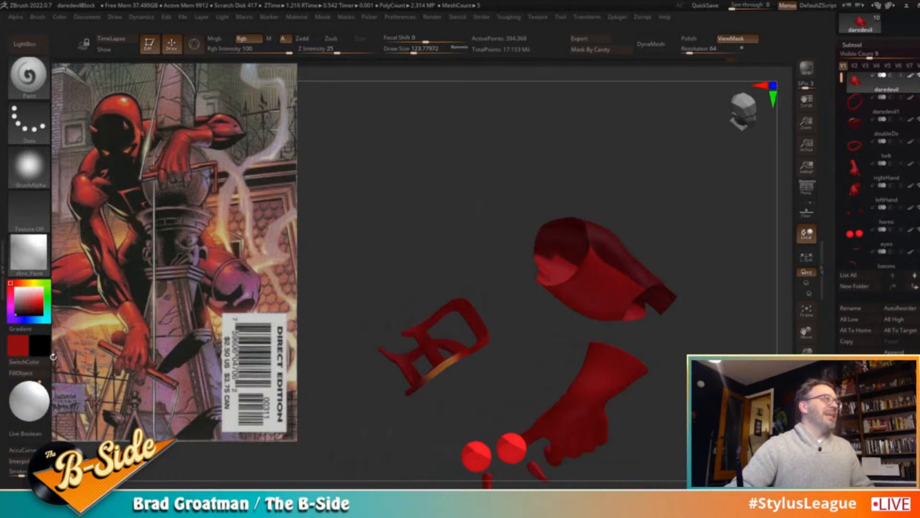
pyautogui.moveTo(691, 318); pyautogui.dragTo(711, 324)
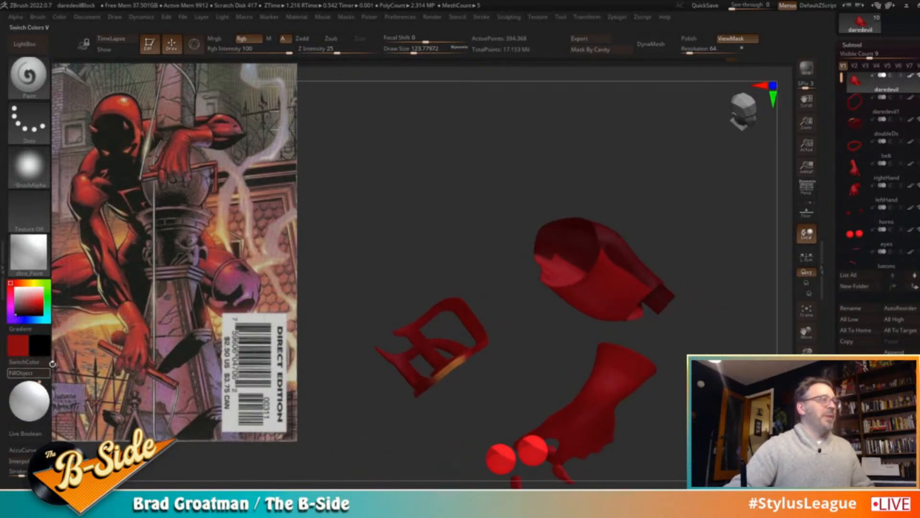
pyautogui.click(22, 373)
pyautogui.moveTo(658, 194)
pyautogui.keyDown('ctrl'); pyautogui.mouseDown()
pyautogui.moveTo(690, 227)
pyautogui.moveTo(684, 192)
pyautogui.moveTo(723, 194)
pyautogui.mouseUp(); pyautogui.keyUp('ctrl')
pyautogui.keyDown('ctrl'); pyautogui.keyDown('shift'); pyautogui.click(686, 234); pyautogui.keyUp('shift'); pyautogui.keyUp('ctrl')
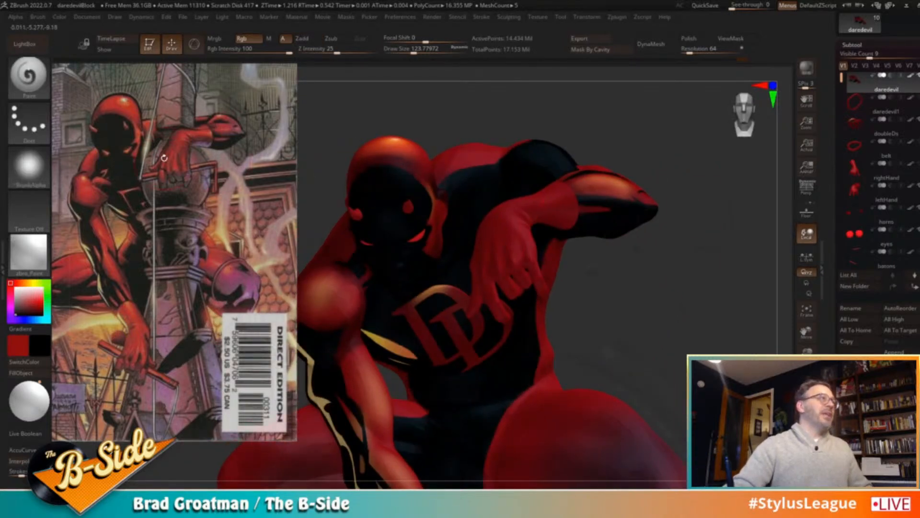
# Enlarge the reference cover image slightly for comparison with the raised arm and shoulder
pyautogui.keyDown('alt'); pyautogui.moveTo(531, 88); pyautogui.dragTo(537, 147); pyautogui.keyUp('alt')
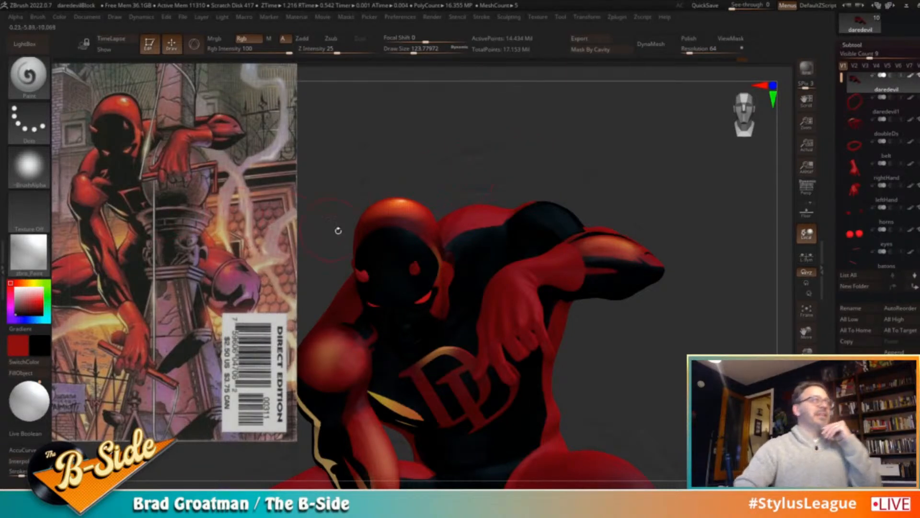
pyautogui.moveTo(664, 188)
pyautogui.mouseDown()
pyautogui.moveTo(665, 207)
pyautogui.moveTo(676, 171)
pyautogui.moveTo(510, 204)
pyautogui.moveTo(444, 241)
pyautogui.moveTo(411, 299)
pyautogui.mouseUp()
pyautogui.press('z')
pyautogui.press('z')
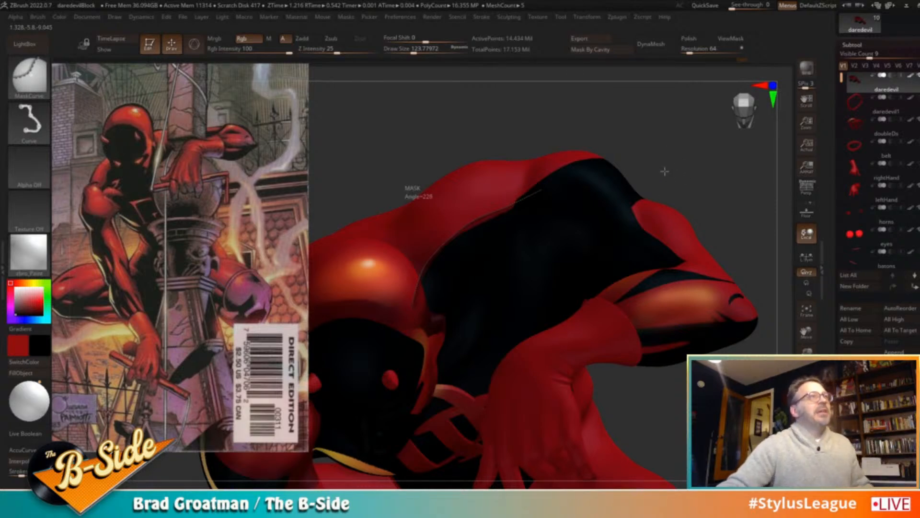
# Extend the isolated torso's black shadow up to an inverted curve mask along the back, then clear the mask and unhide everything
pyautogui.moveTo(705, 156); pyautogui.dragTo(688, 160)
pyautogui.keyDown('ctrl'); pyautogui.click(724, 169); pyautogui.keyUp('ctrl')
pyautogui.hotkey('ctrl', 'shift')
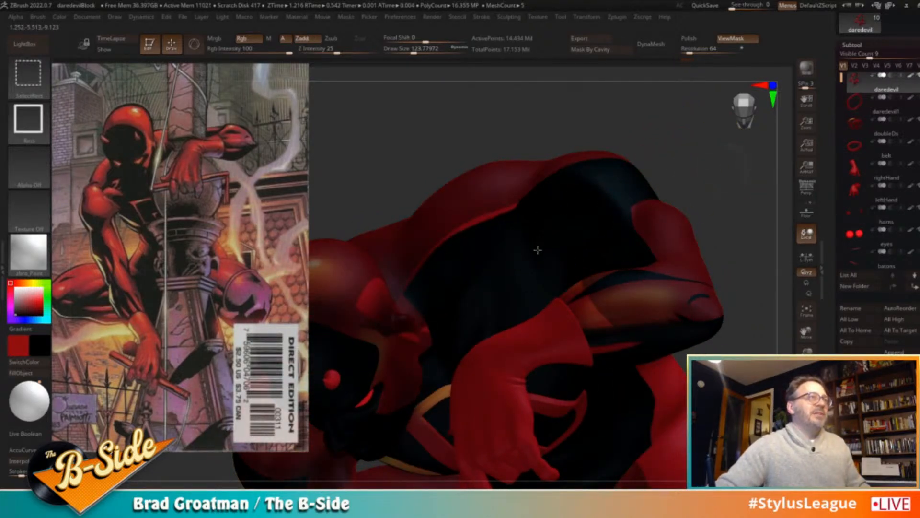
pyautogui.keyDown('ctrl'); pyautogui.keyDown('shift'); pyautogui.click(538, 250); pyautogui.keyUp('shift'); pyautogui.keyUp('ctrl')
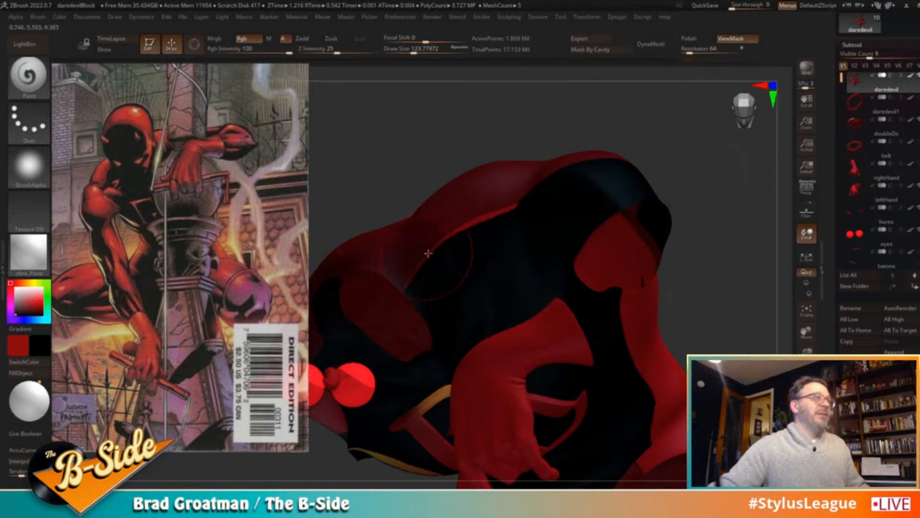
pyautogui.keyDown('ctrl'); pyautogui.moveTo(681, 175); pyautogui.dragTo(710, 200); pyautogui.keyUp('ctrl')
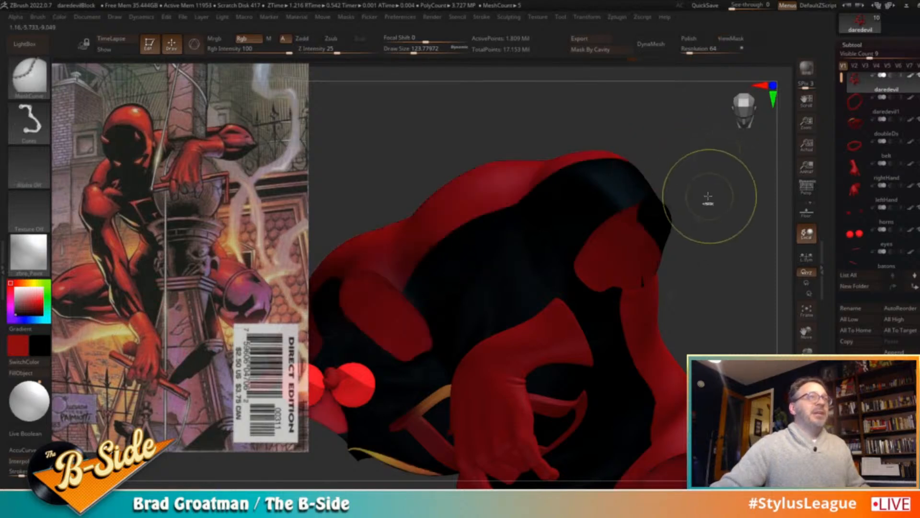
pyautogui.keyDown('ctrl'); pyautogui.keyDown('shift'); pyautogui.click(675, 199); pyautogui.keyUp('shift'); pyautogui.keyUp('ctrl')
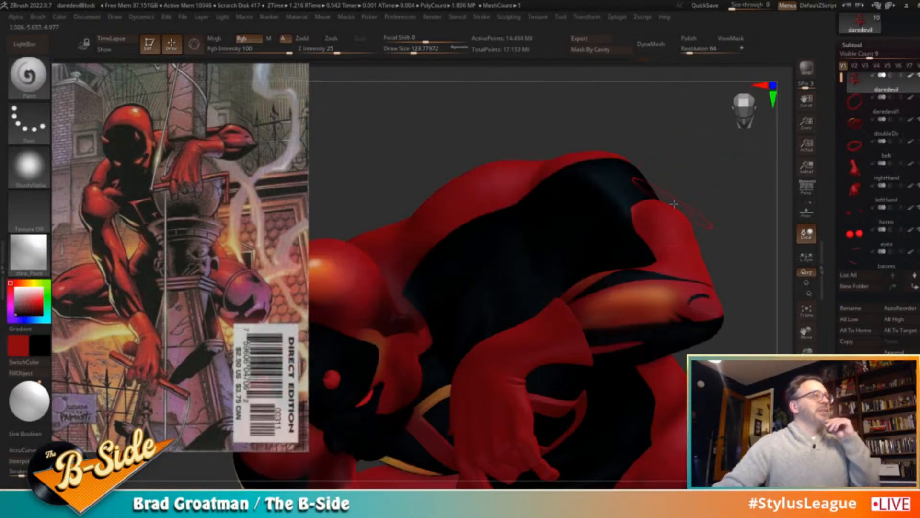
# Try to mask a shadow shape across the side of the head and neck with curved mask cuts
pyautogui.moveTo(721, 199); pyautogui.dragTo(576, 259)
pyautogui.moveTo(378, 152)
pyautogui.mouseDown()
pyautogui.moveTo(537, 231)
pyautogui.moveTo(485, 268)
pyautogui.moveTo(448, 326)
pyautogui.mouseUp()
pyautogui.press('ctrl')
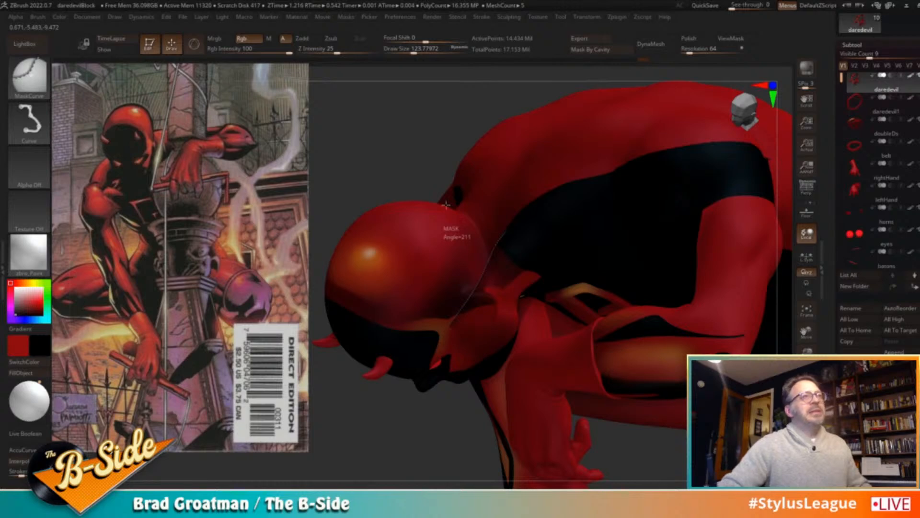
pyautogui.moveTo(412, 162); pyautogui.dragTo(390, 161)
pyautogui.moveTo(558, 260)
pyautogui.keyDown('ctrl'); pyautogui.mouseDown()
pyautogui.moveTo(449, 305)
pyautogui.moveTo(424, 326)
pyautogui.mouseUp(); pyautogui.keyUp('ctrl')
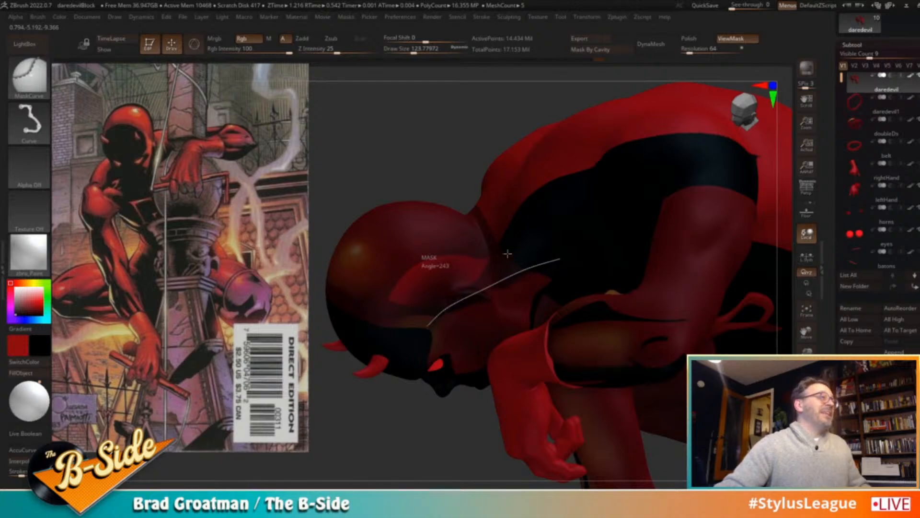
pyautogui.moveTo(431, 145)
pyautogui.mouseDown()
pyautogui.moveTo(421, 140)
pyautogui.moveTo(463, 160)
pyautogui.mouseUp()
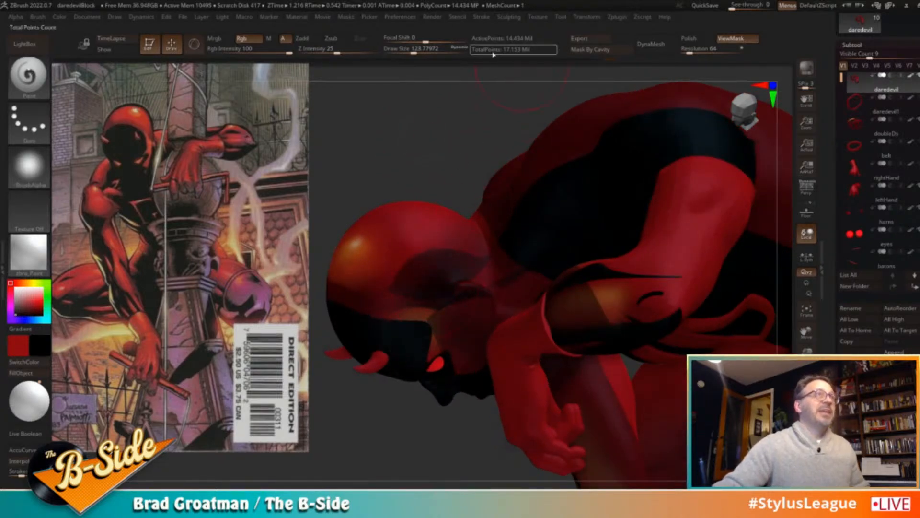
pyautogui.moveTo(439, 348)
pyautogui.keyDown('ctrl'); pyautogui.mouseDown()
pyautogui.moveTo(443, 295)
pyautogui.moveTo(461, 268)
pyautogui.moveTo(527, 228)
pyautogui.mouseUp(); pyautogui.keyUp('ctrl')
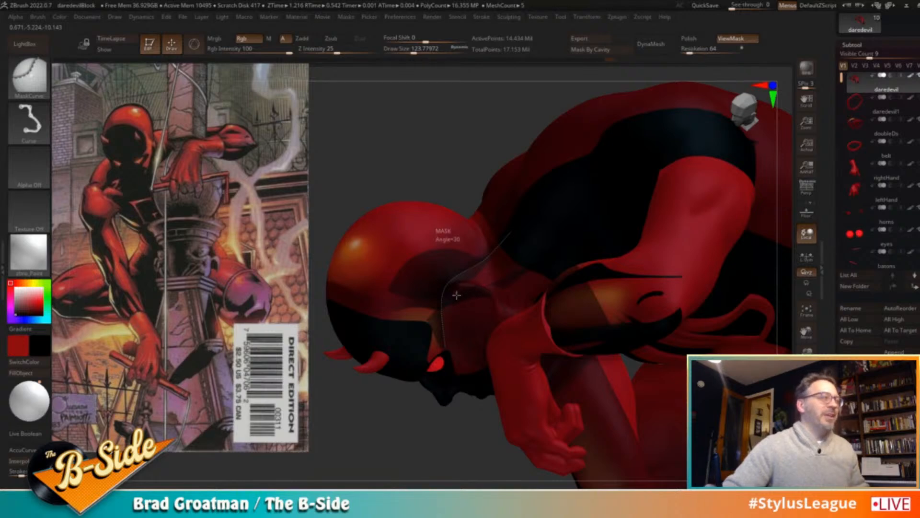
pyautogui.moveTo(440, 168); pyautogui.dragTo(453, 231)
pyautogui.keyDown('ctrl'); pyautogui.keyDown('shift'); pyautogui.moveTo(497, 296); pyautogui.dragTo(423, 275); pyautogui.keyUp('shift'); pyautogui.keyUp('ctrl')
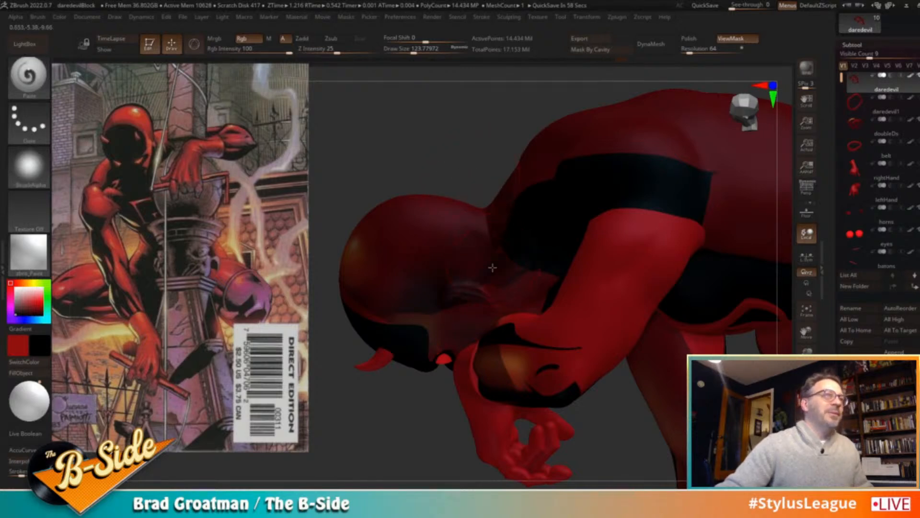
pyautogui.moveTo(446, 139)
pyautogui.keyDown('ctrl'); pyautogui.mouseDown()
pyautogui.moveTo(450, 152)
pyautogui.moveTo(401, 139)
pyautogui.mouseUp(); pyautogui.keyUp('ctrl')
# Try to mask the gap between the head and the shoulder with a short curve
pyautogui.keyDown('alt'); pyautogui.moveTo(758, 156); pyautogui.dragTo(713, 232); pyautogui.keyUp('alt')
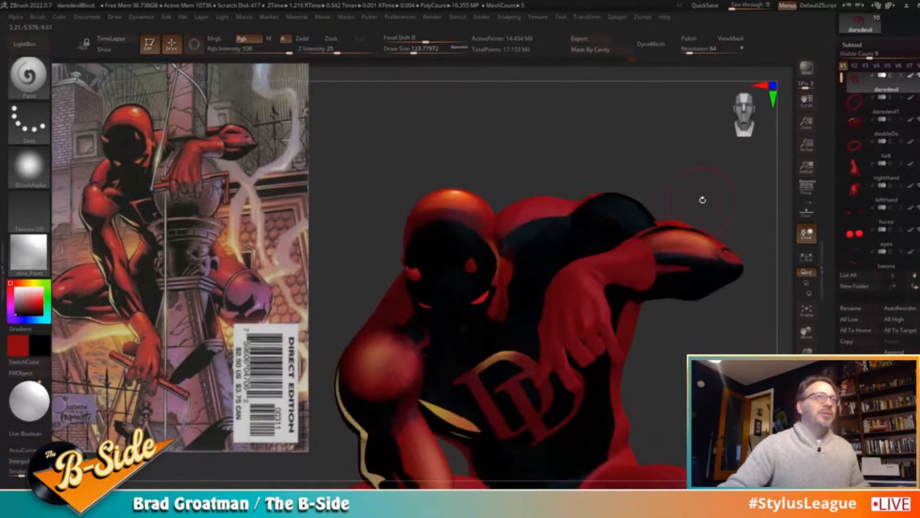
pyautogui.moveTo(687, 179); pyautogui.dragTo(723, 208)
pyautogui.moveTo(477, 119); pyautogui.dragTo(570, 221)
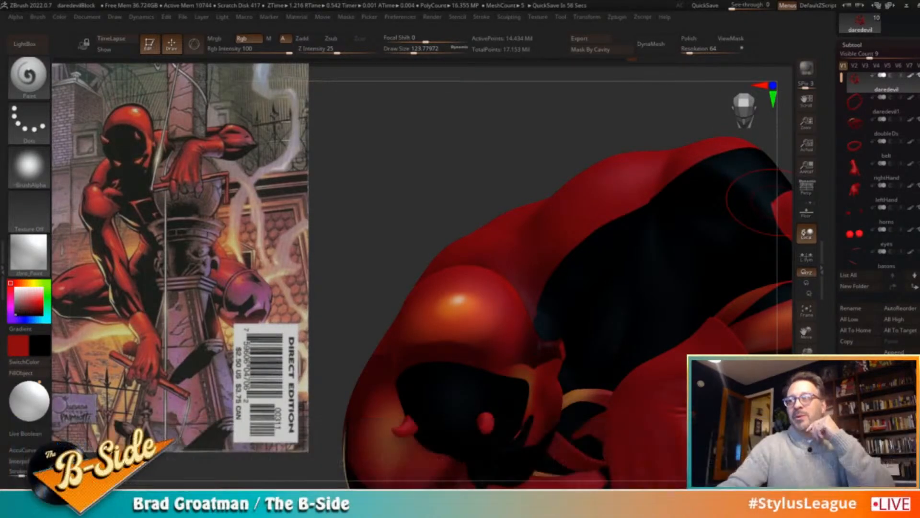
pyautogui.moveTo(516, 157); pyautogui.dragTo(525, 253)
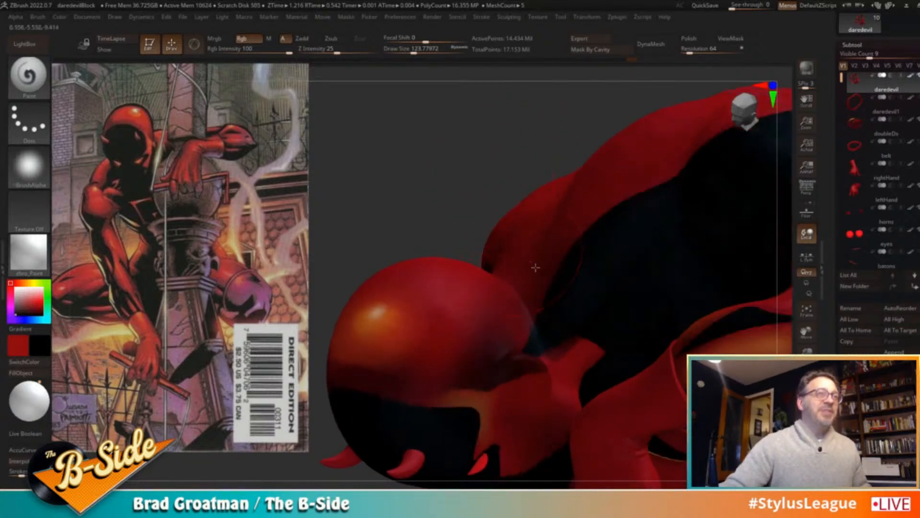
pyautogui.moveTo(451, 178); pyautogui.dragTo(454, 188)
pyautogui.keyDown('ctrl'); pyautogui.moveTo(551, 288); pyautogui.dragTo(537, 310); pyautogui.keyUp('ctrl')
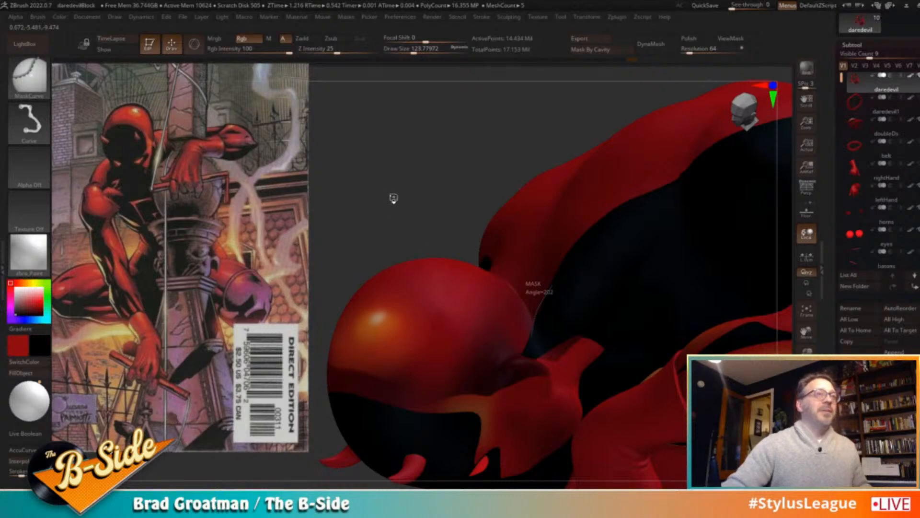
pyautogui.hotkey('ctrl', 'h')
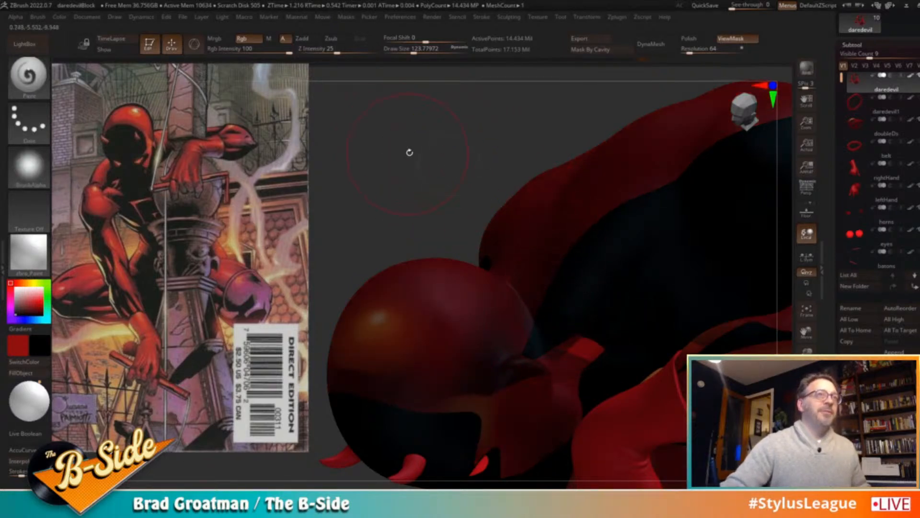
pyautogui.hotkey('ctrl', 'h')
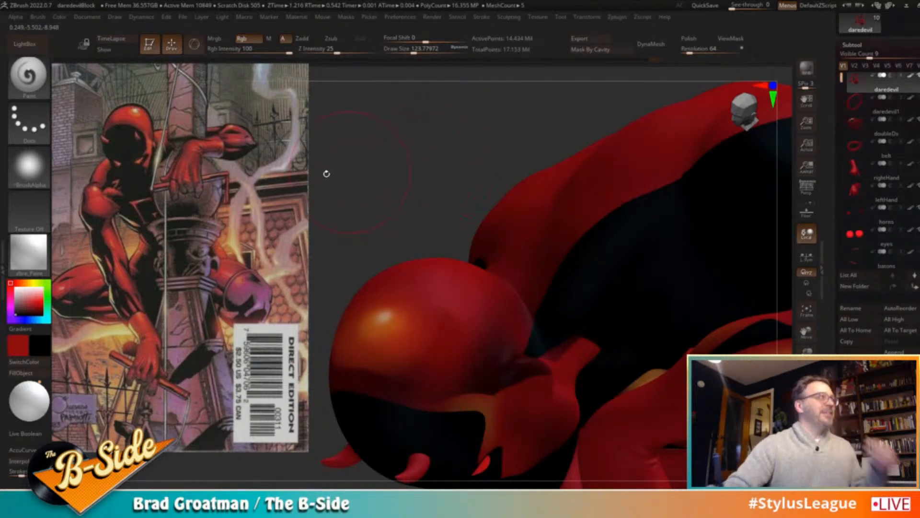
# Set the Paint brush to the DragRect stroke and load the hatchHorz.jpg comic alpha
pyautogui.click(42, 123)
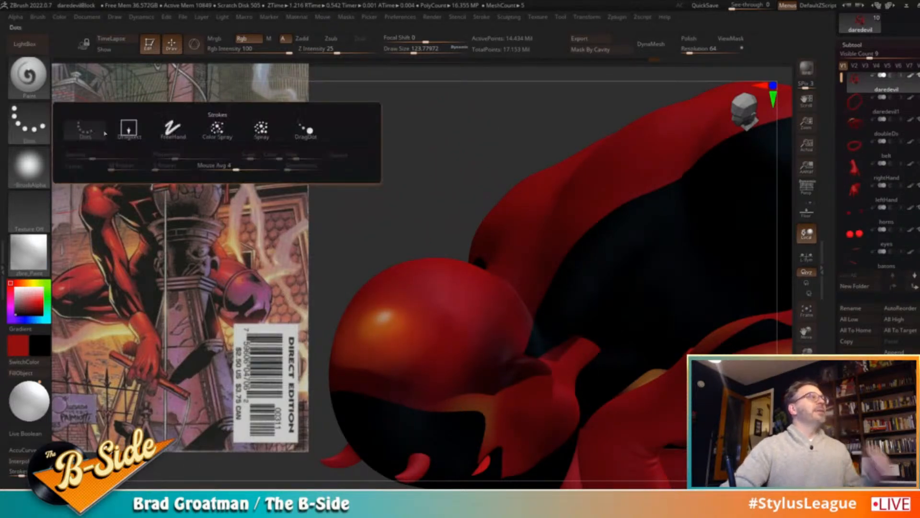
pyautogui.click(129, 128)
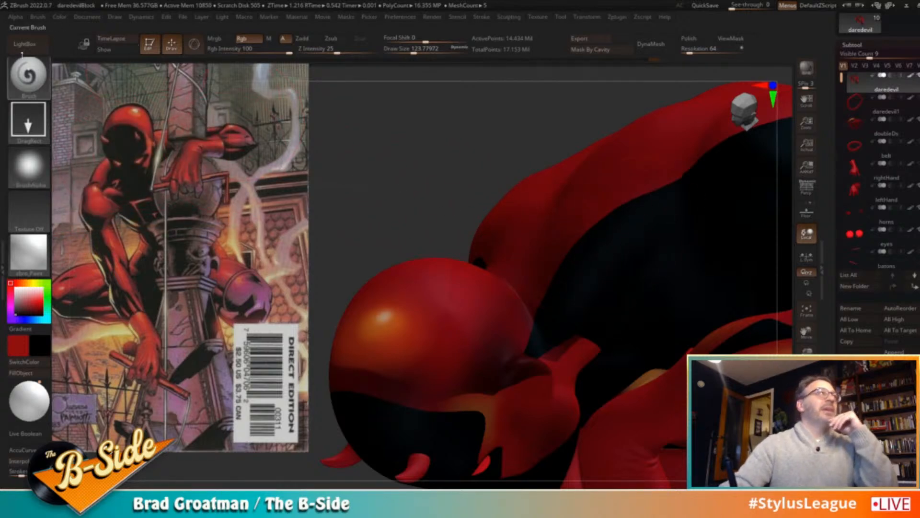
pyautogui.click(25, 44)
pyautogui.click(208, 72)
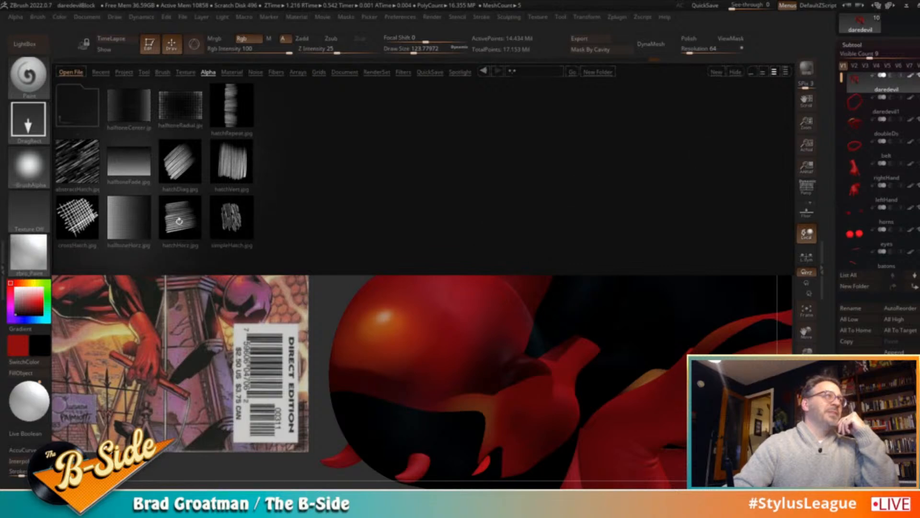
pyautogui.click(187, 222)
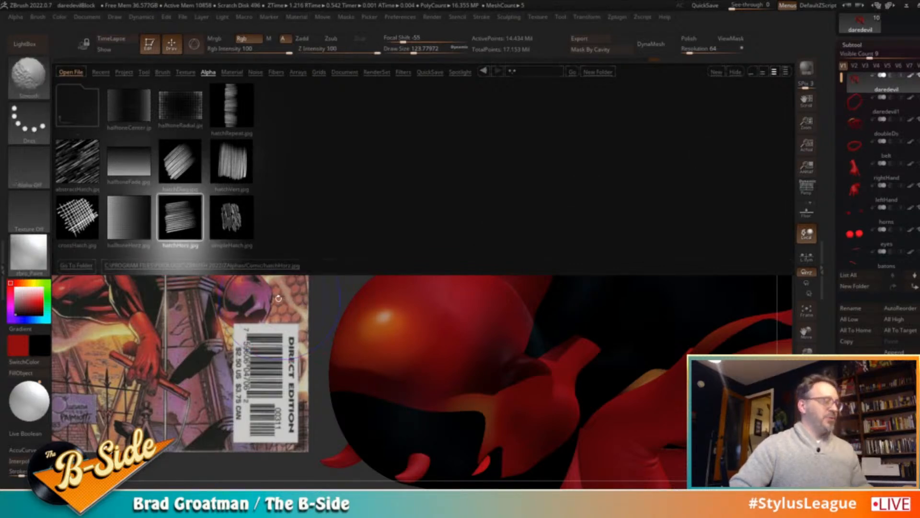
# Turn the texture off, bring the reference cover back beside the sculpt and set the brush's focal shift to -100
pyautogui.click(29, 211)
pyautogui.click(207, 369)
pyautogui.click(28, 211)
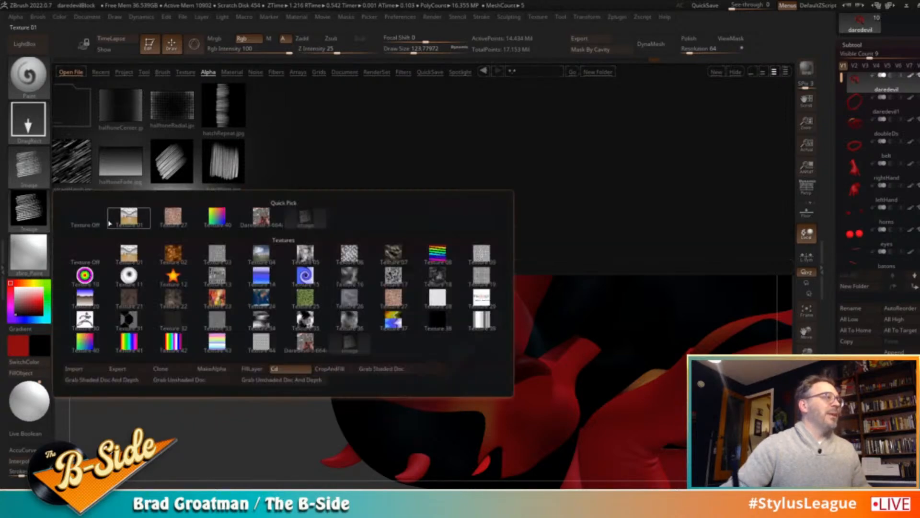
pyautogui.click(85, 225)
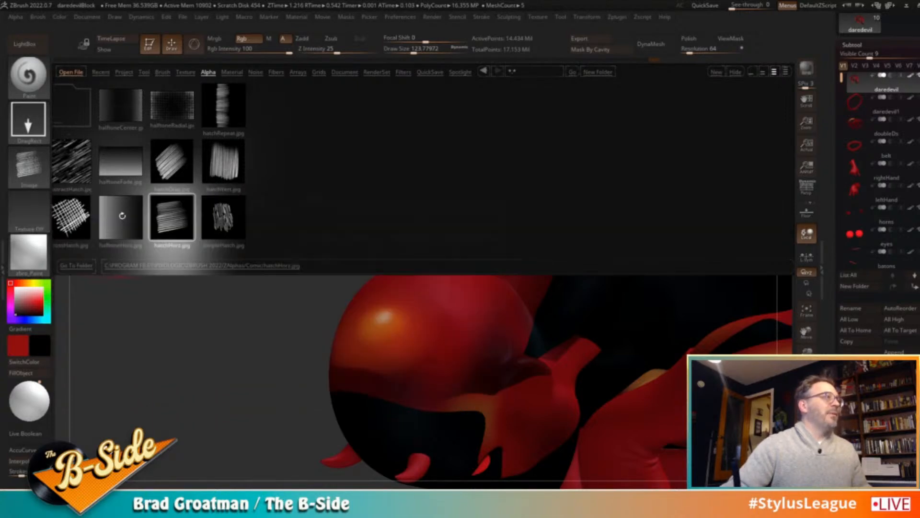
pyautogui.click(735, 73)
pyautogui.hotkey('shift', 'z')
pyautogui.press('z')
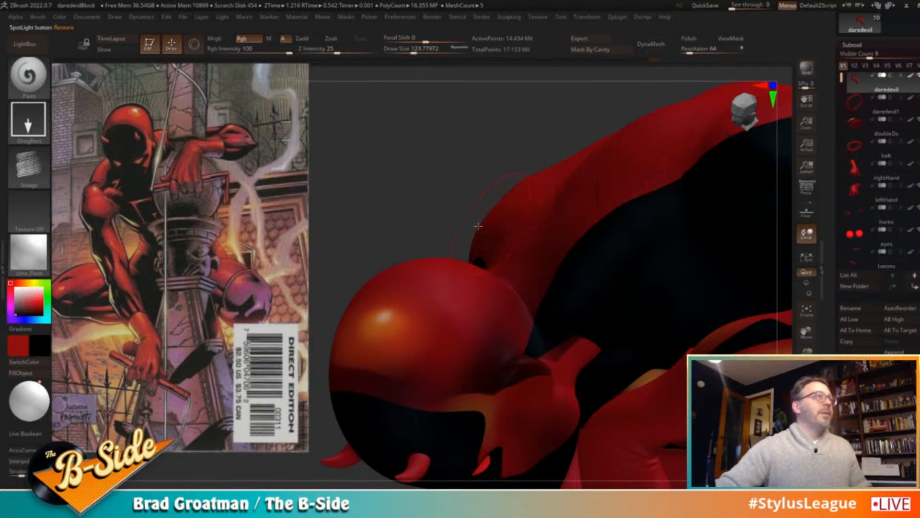
pyautogui.moveTo(425, 41); pyautogui.dragTo(382, 42)
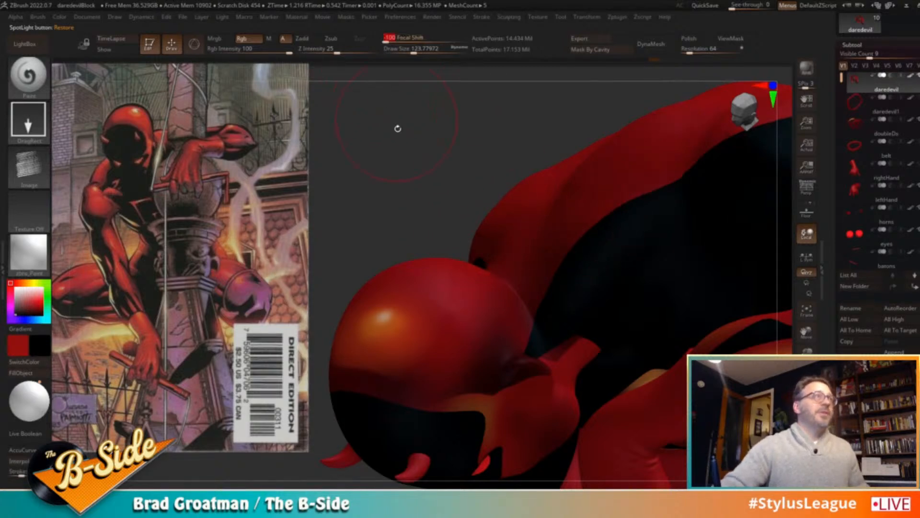
# Try to stamp black hatch lines along the edge of the back's shadow beside the head, with a mask over the head
pyautogui.moveTo(396, 117); pyautogui.dragTo(554, 246)
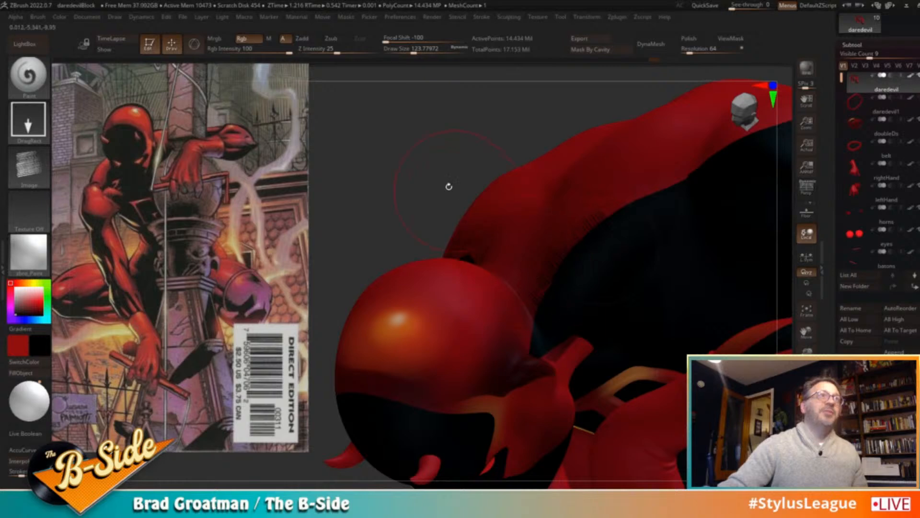
pyautogui.moveTo(461, 195); pyautogui.dragTo(481, 189)
pyautogui.press('ctrl')
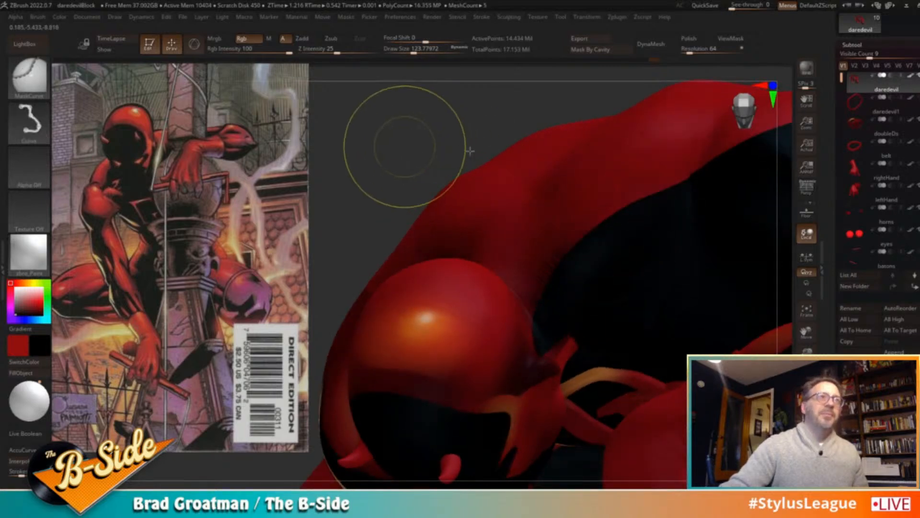
pyautogui.moveTo(475, 123); pyautogui.dragTo(501, 126)
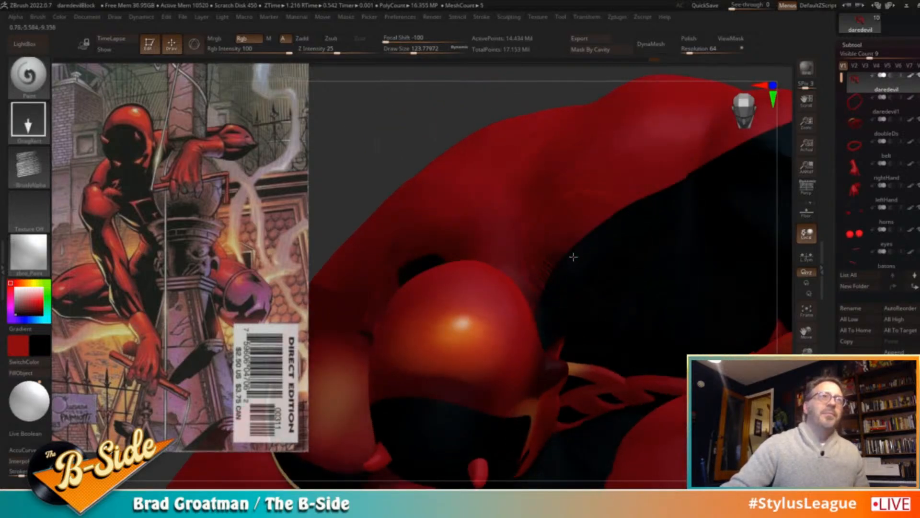
pyautogui.press('ctrl')
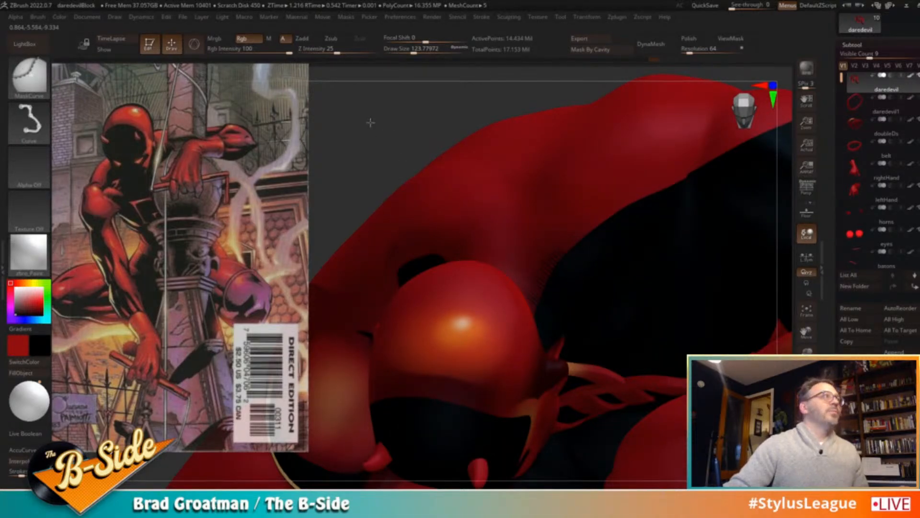
pyautogui.hotkey('ctrl', 'h')
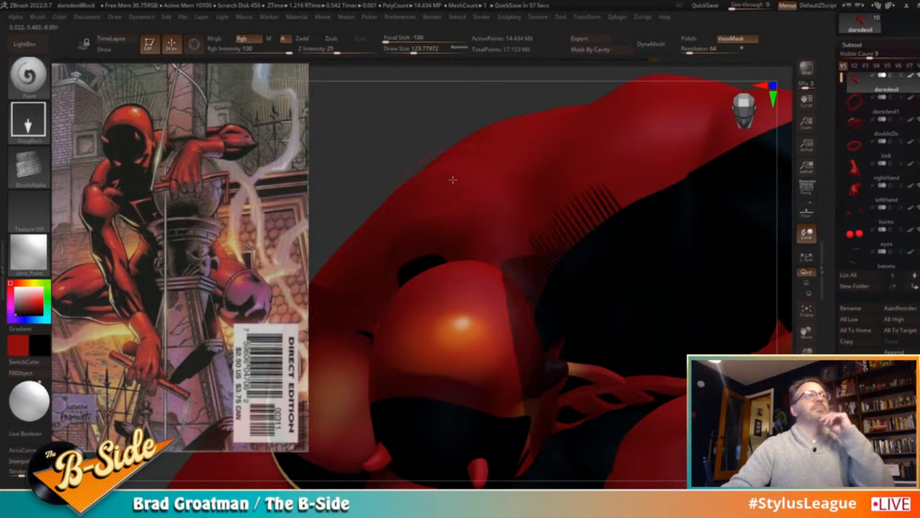
pyautogui.press('super+x')
pyautogui.click(349, 120)
pyautogui.hotkey('ctrl', 'z')
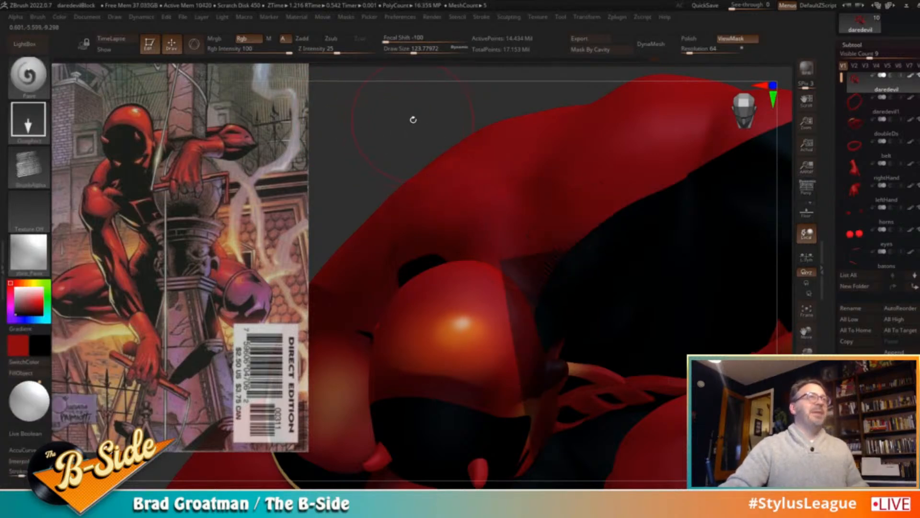
pyautogui.hotkey('ctrl', 'z')
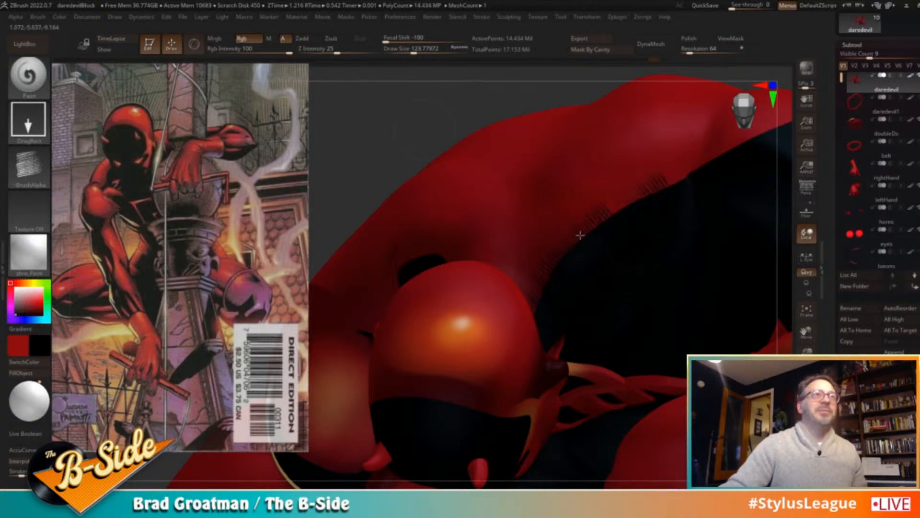
# Try to stamp larger hatching across the back's shadow edge against an angled mask over the shoulder, then undo it
pyautogui.moveTo(576, 237)
pyautogui.keyDown('ctrl'); pyautogui.mouseDown()
pyautogui.moveTo(645, 243)
pyautogui.moveTo(569, 171)
pyautogui.moveTo(540, 125)
pyautogui.mouseUp(); pyautogui.keyUp('ctrl')
pyautogui.hotkey('ctrl', 'z')
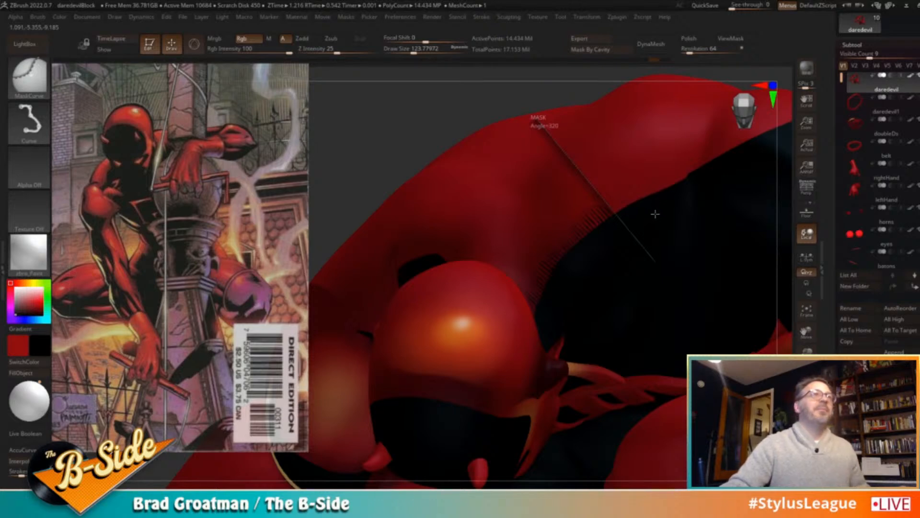
pyautogui.moveTo(659, 190)
pyautogui.mouseDown()
pyautogui.moveTo(561, 239)
pyautogui.moveTo(551, 232)
pyautogui.mouseUp()
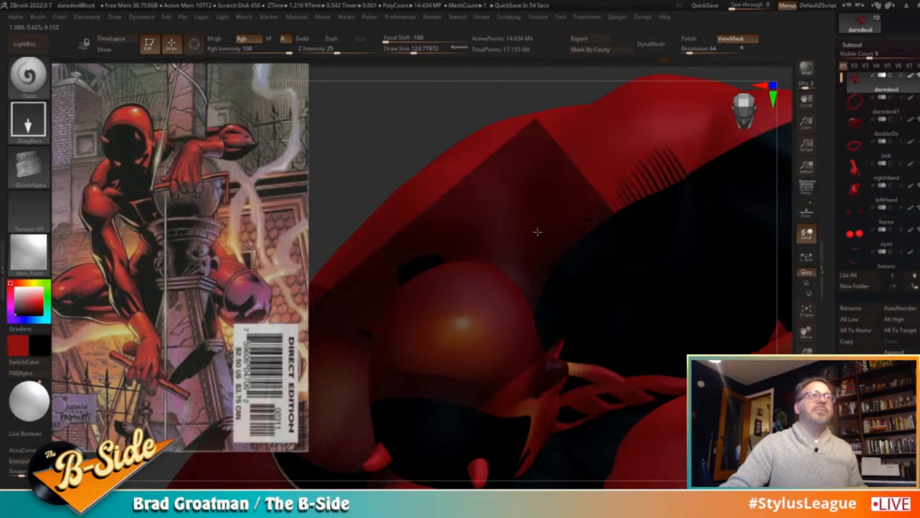
pyautogui.moveTo(391, 138)
pyautogui.mouseDown()
pyautogui.moveTo(399, 115)
pyautogui.moveTo(474, 133)
pyautogui.moveTo(478, 148)
pyautogui.moveTo(446, 145)
pyautogui.mouseUp()
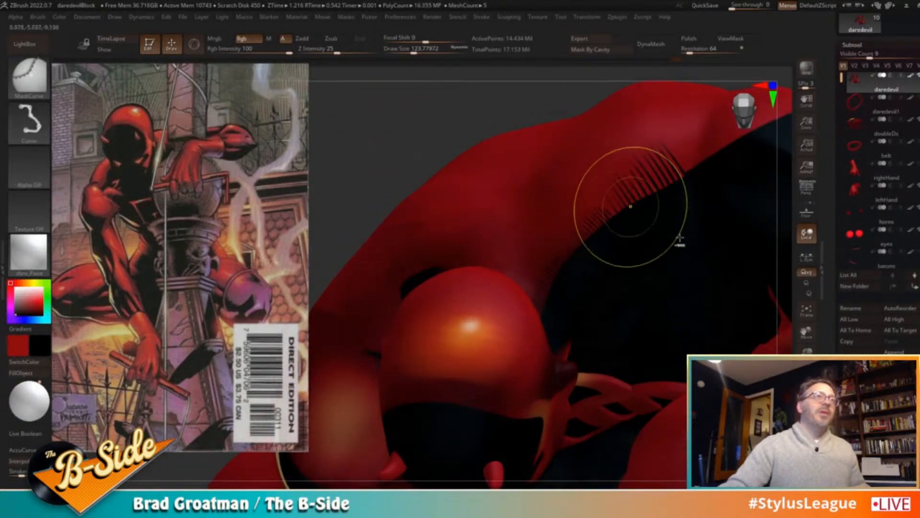
pyautogui.hotkey('ctrl', 'h')
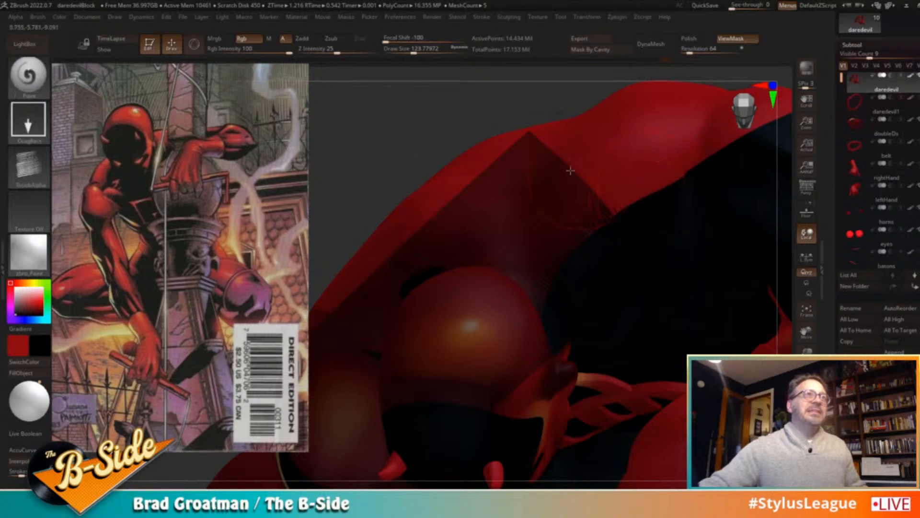
pyautogui.hotkey('ctrl', 'h')
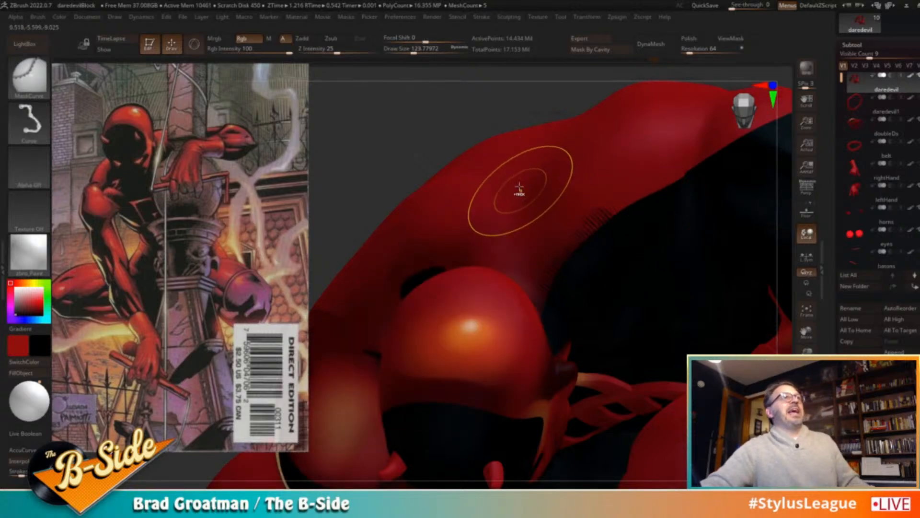
# Mask the upper back with a curve following the shadow and stamp black hatch lines along the exposed strip, then clear the mask
pyautogui.moveTo(549, 330)
pyautogui.keyDown('ctrl'); pyautogui.mouseDown()
pyautogui.moveTo(553, 263)
pyautogui.moveTo(547, 272)
pyautogui.moveTo(563, 213)
pyautogui.moveTo(669, 108)
pyautogui.moveTo(683, 137)
pyautogui.mouseUp(); pyautogui.keyUp('ctrl')
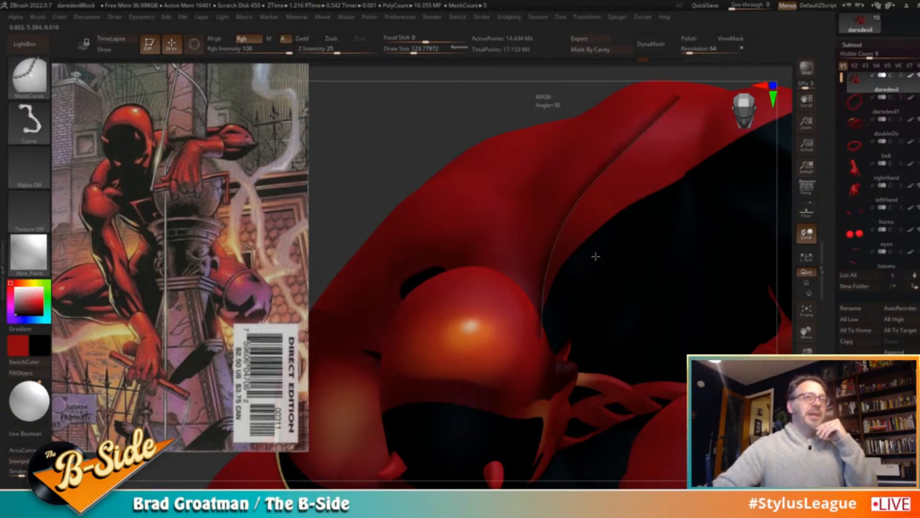
pyautogui.moveTo(559, 265)
pyautogui.mouseDown()
pyautogui.moveTo(553, 189)
pyautogui.moveTo(639, 163)
pyautogui.moveTo(671, 225)
pyautogui.moveTo(565, 302)
pyautogui.mouseUp()
pyautogui.moveTo(528, 330); pyautogui.dragTo(627, 236)
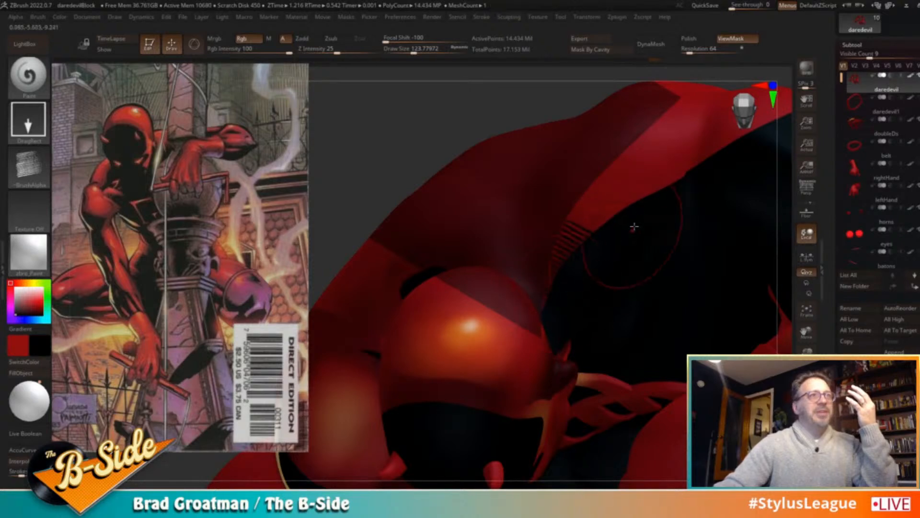
pyautogui.moveTo(646, 197)
pyautogui.mouseDown()
pyautogui.moveTo(544, 289)
pyautogui.moveTo(561, 290)
pyautogui.mouseUp()
pyautogui.press('ctrl')
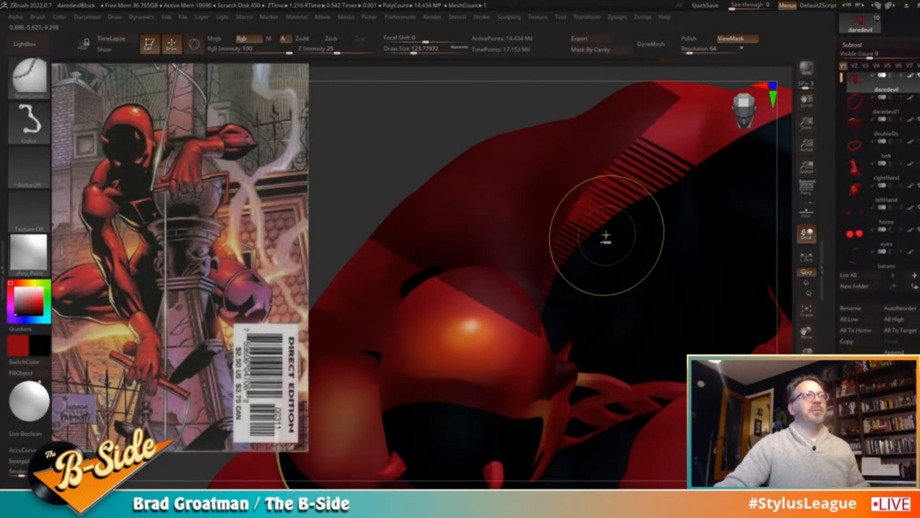
pyautogui.hotkey('ctrl', 'z')
pyautogui.moveTo(586, 219); pyautogui.dragTo(549, 263)
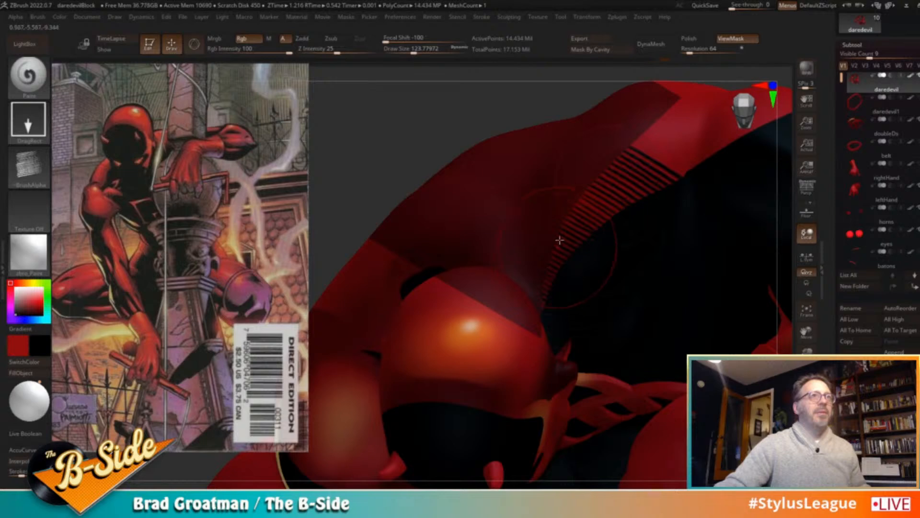
pyautogui.moveTo(452, 114)
pyautogui.keyDown('ctrl'); pyautogui.mouseDown()
pyautogui.moveTo(464, 126)
pyautogui.moveTo(402, 116)
pyautogui.moveTo(652, 154)
pyautogui.moveTo(671, 140)
pyautogui.moveTo(642, 126)
pyautogui.mouseUp(); pyautogui.keyUp('ctrl')
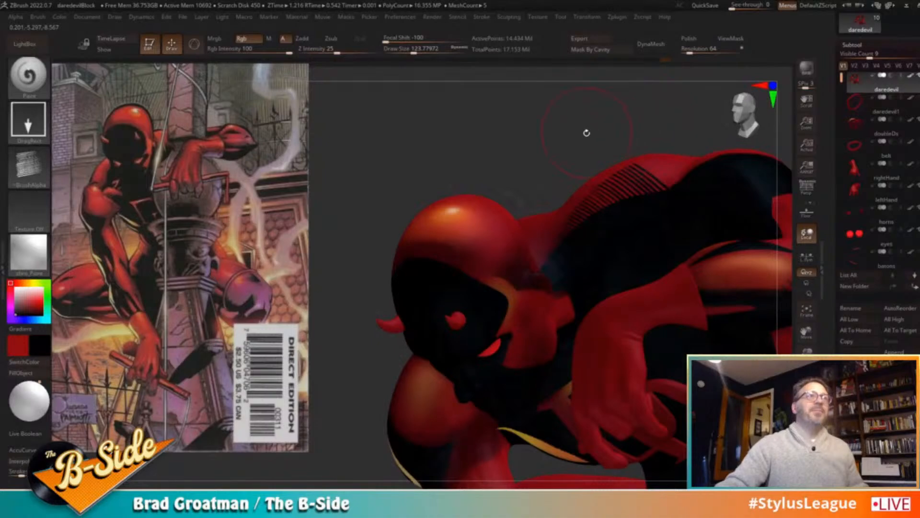
# Mask the upper back around the end of the hatching with a curve and invert the mask
pyautogui.keyDown('ctrl'); pyautogui.click(29, 75); pyautogui.keyUp('ctrl')
pyautogui.keyDown('ctrl'); pyautogui.moveTo(529, 166); pyautogui.dragTo(611, 171); pyautogui.keyUp('ctrl')
pyautogui.keyDown('ctrl'); pyautogui.moveTo(669, 190); pyautogui.dragTo(687, 204); pyautogui.keyUp('ctrl')
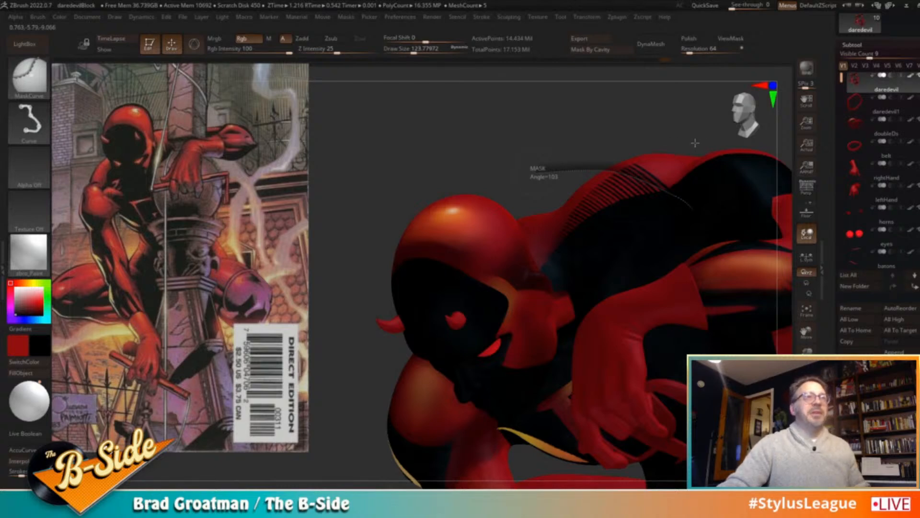
pyautogui.keyDown('ctrl'); pyautogui.moveTo(702, 138); pyautogui.dragTo(657, 213); pyautogui.keyUp('ctrl')
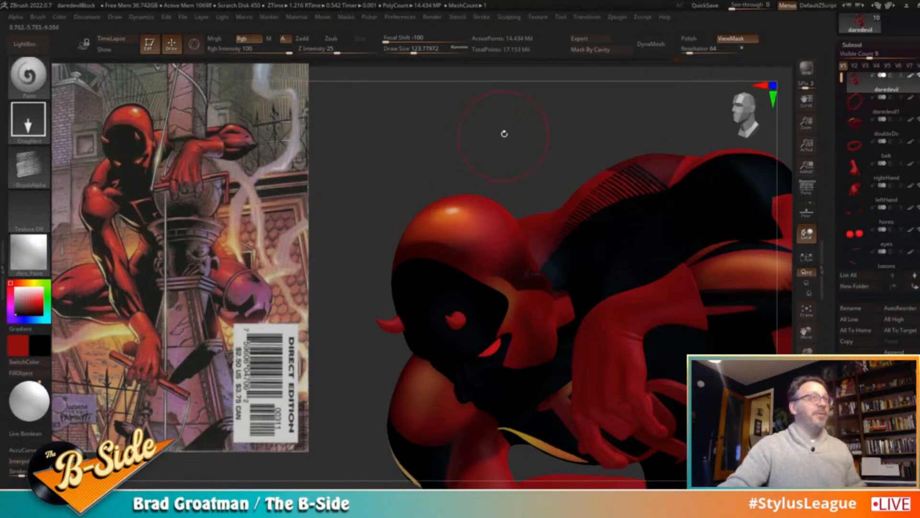
pyautogui.keyDown('ctrl'); pyautogui.click(531, 136); pyautogui.keyUp('ctrl')
# Switch the paint colour to red and set the brush to the Dots stroke with Alpha 01
pyautogui.click(24, 362)
pyautogui.click(29, 123)
pyautogui.click(81, 129)
pyautogui.click(39, 170)
pyautogui.click(172, 174)
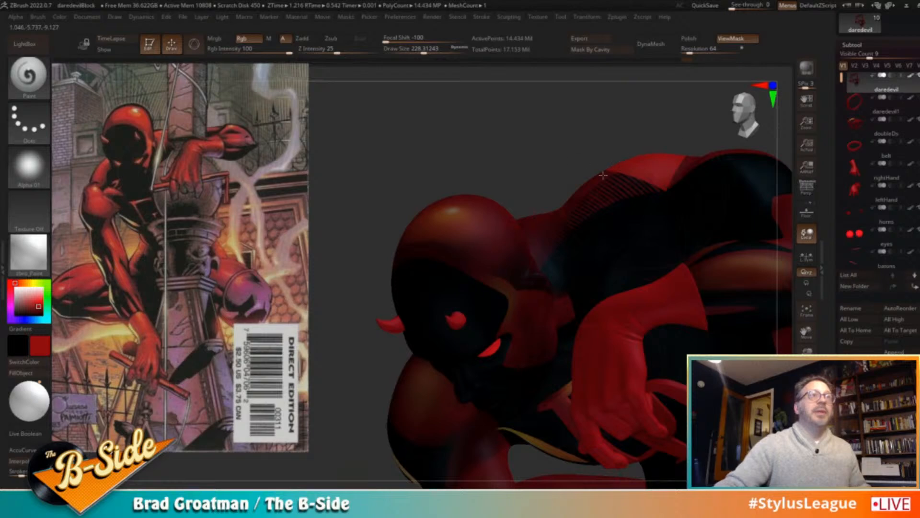
# Clear the mask, pick a bright orange paint colour and brush a highlight onto the top of the back behind the head
pyautogui.keyDown('ctrl'); pyautogui.moveTo(550, 134); pyautogui.dragTo(623, 175); pyautogui.keyUp('ctrl')
pyautogui.press('shift')
pyautogui.moveTo(575, 149)
pyautogui.keyDown('alt'); pyautogui.mouseDown()
pyautogui.moveTo(561, 140)
pyautogui.moveTo(635, 145)
pyautogui.moveTo(590, 155)
pyautogui.mouseUp(); pyautogui.keyUp('alt')
pyautogui.click(20, 283)
pyautogui.moveTo(39, 299); pyautogui.dragTo(43, 299)
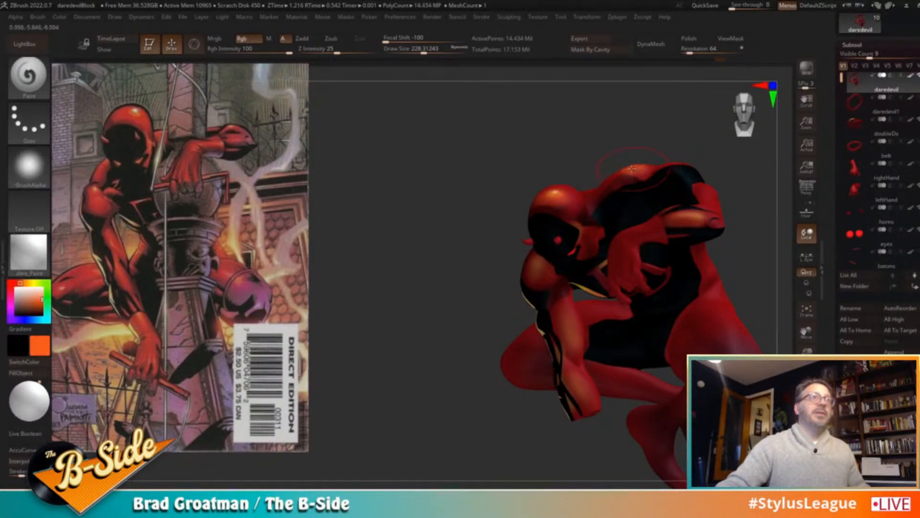
pyautogui.moveTo(618, 165); pyautogui.dragTo(729, 258)
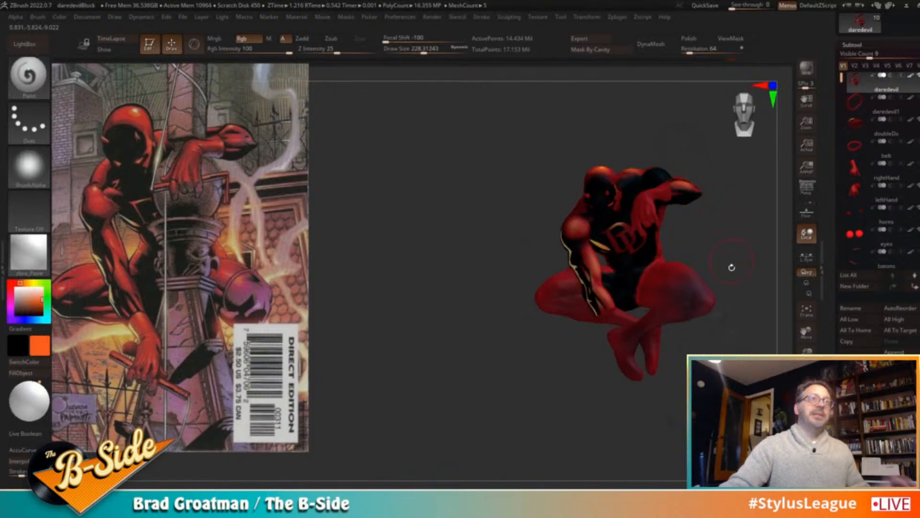
# Show the hidden column, cross and batons again and frame the figure like the reference cover
pyautogui.keyDown('alt'); pyautogui.moveTo(437, 306); pyautogui.dragTo(464, 349); pyautogui.keyUp('alt')
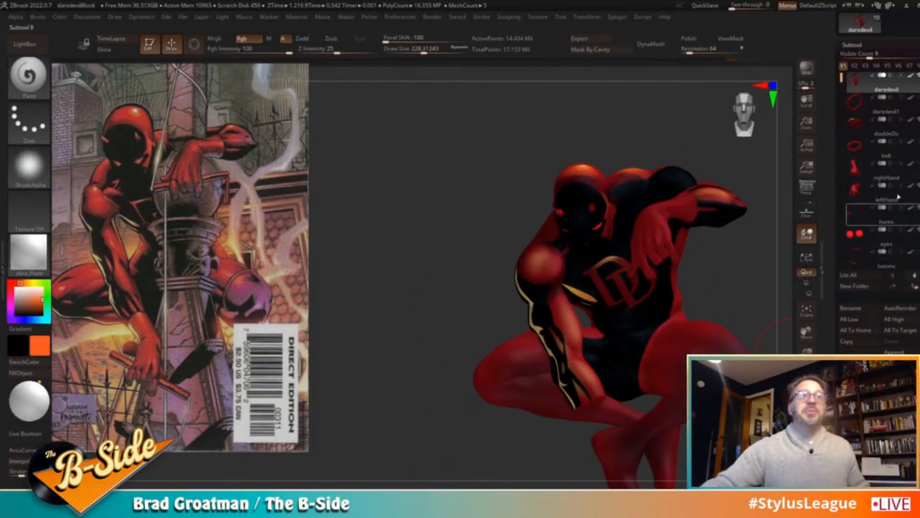
pyautogui.click(918, 75)
pyautogui.click(918, 76)
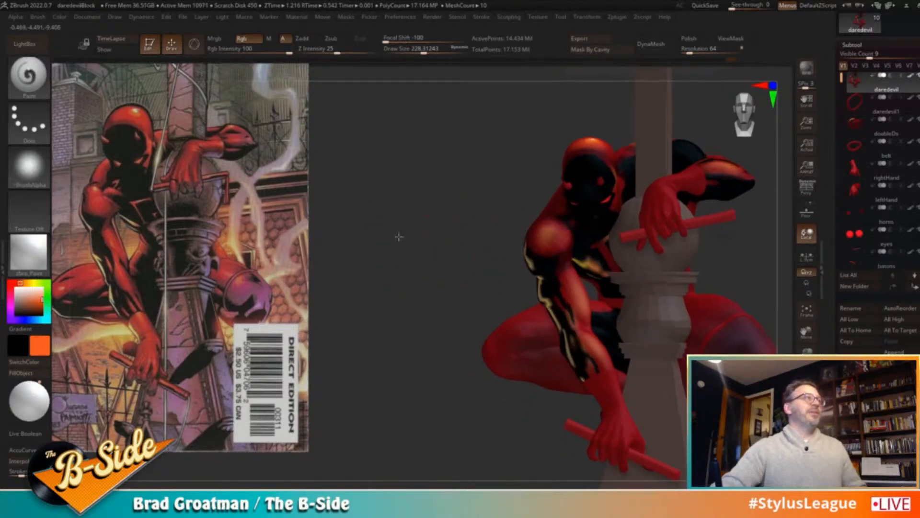
pyautogui.keyDown('alt'); pyautogui.moveTo(397, 235); pyautogui.dragTo(453, 255); pyautogui.keyUp('alt')
# Isolate the yellow chest highlight beside the lowered arm with an inverted curve mask and retouch it with black paint
pyautogui.press('ctrl')
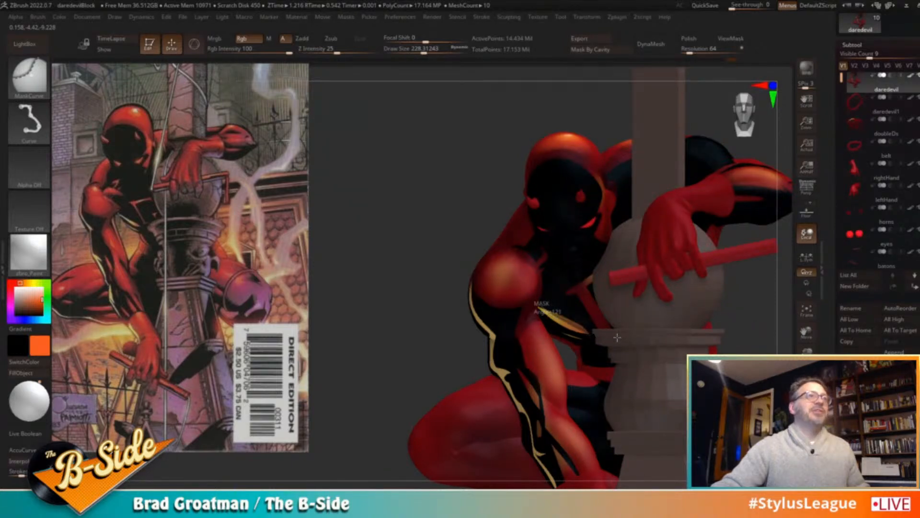
pyautogui.keyDown('ctrl'); pyautogui.click(429, 207); pyautogui.keyUp('ctrl')
pyautogui.click(50, 363)
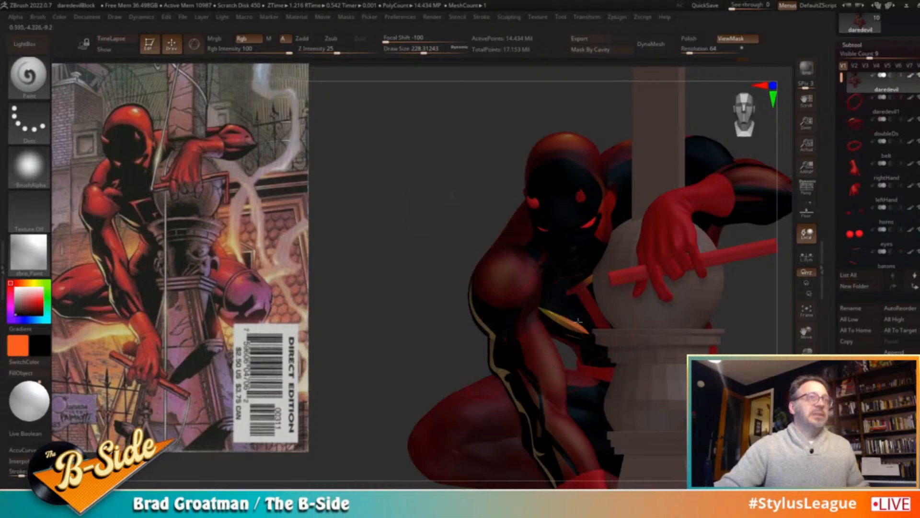
pyautogui.hotkey('ctrl', 'h')
pyautogui.keyDown('alt'); pyautogui.moveTo(461, 208); pyautogui.dragTo(432, 182); pyautogui.keyUp('alt')
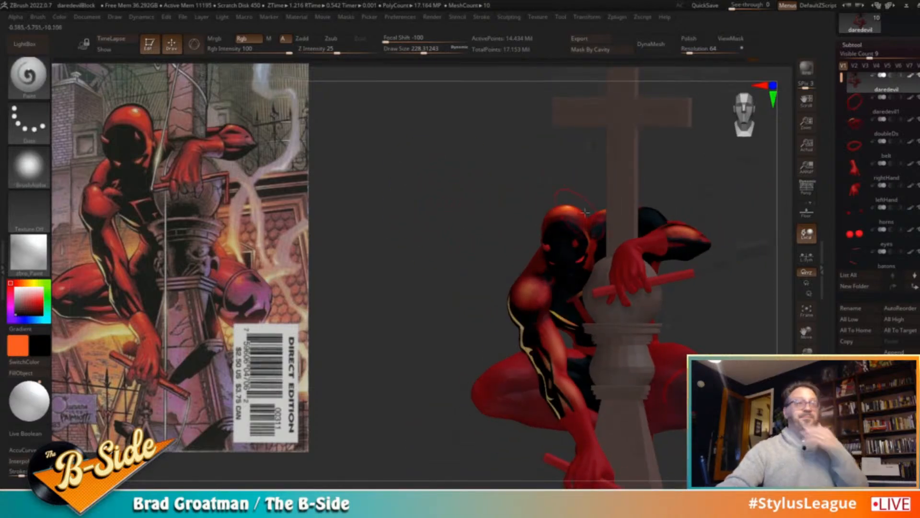
# Turn on perspective and reframe the crouching figure to match the reference cover
pyautogui.moveTo(732, 183); pyautogui.dragTo(690, 187)
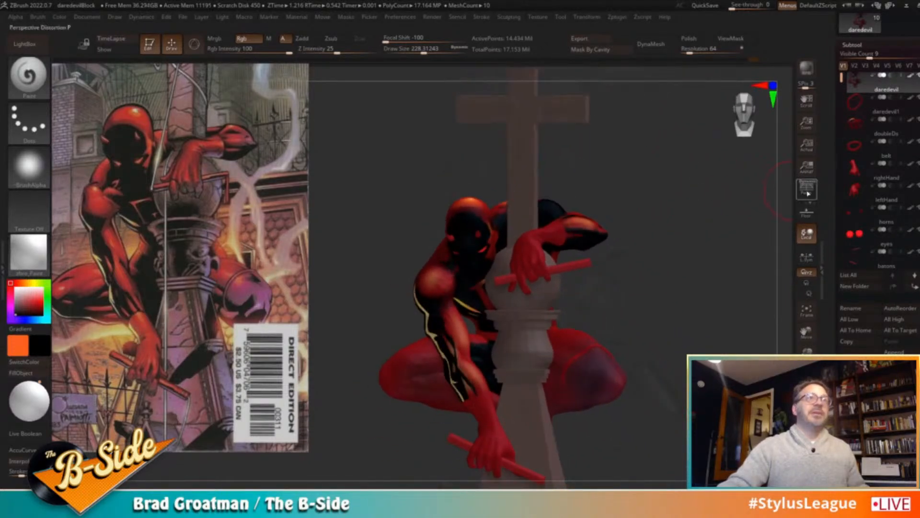
pyautogui.click(806, 191)
pyautogui.press('f')
pyautogui.moveTo(659, 272)
pyautogui.keyDown('alt'); pyautogui.mouseDown()
pyautogui.moveTo(683, 259)
pyautogui.moveTo(711, 282)
pyautogui.moveTo(700, 296)
pyautogui.moveTo(691, 270)
pyautogui.mouseUp(); pyautogui.keyUp('alt')
# Render a best-quality preview, shift the light direction on the material preview sphere and render again
pyautogui.hotkey('shift', 'r')
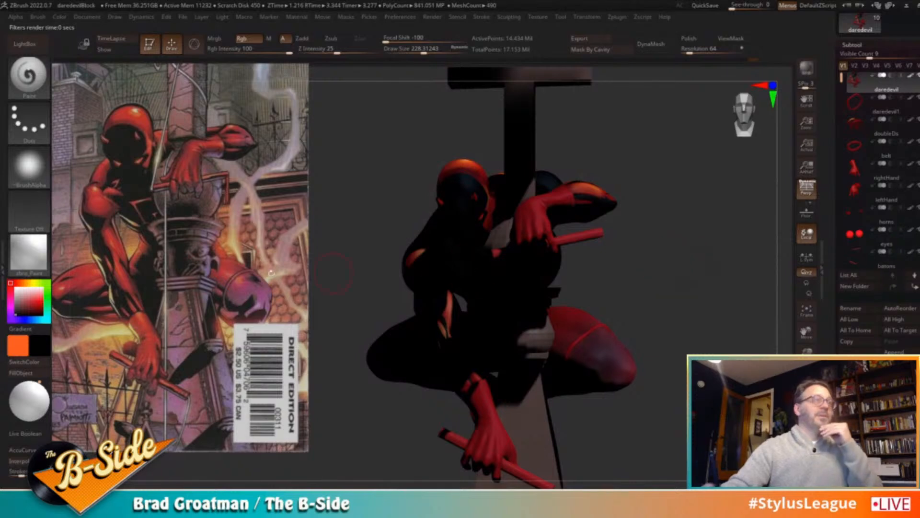
pyautogui.moveTo(35, 389); pyautogui.dragTo(29, 407)
pyautogui.click(806, 70)
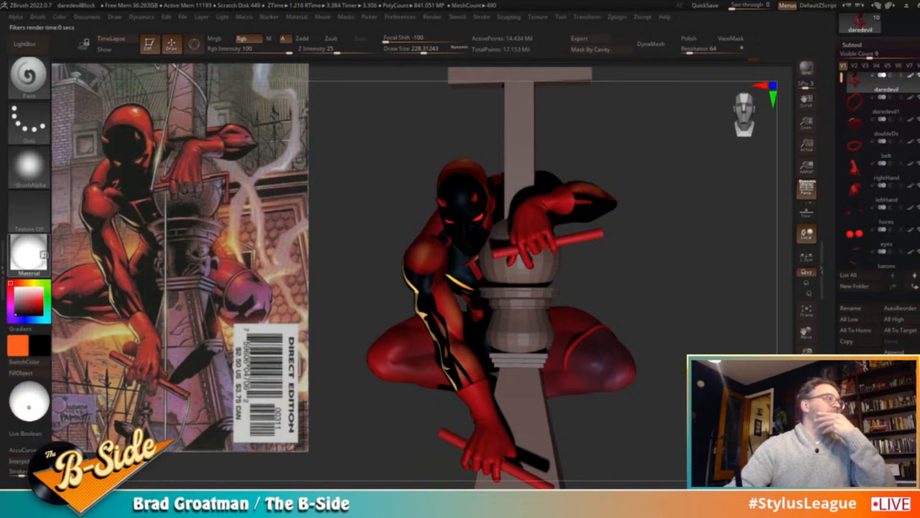
# Try the comic material on the figure with the light nudged upward and render a preview
pyautogui.click(41, 256)
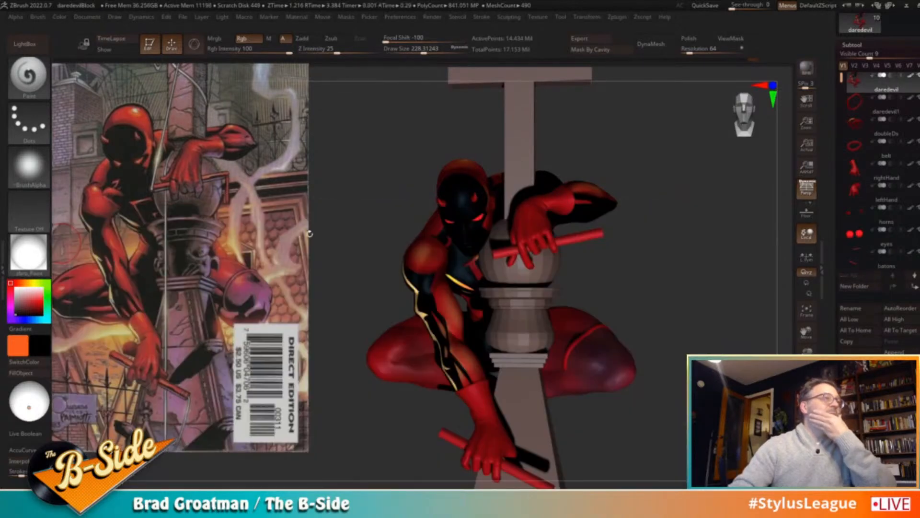
pyautogui.click(259, 233)
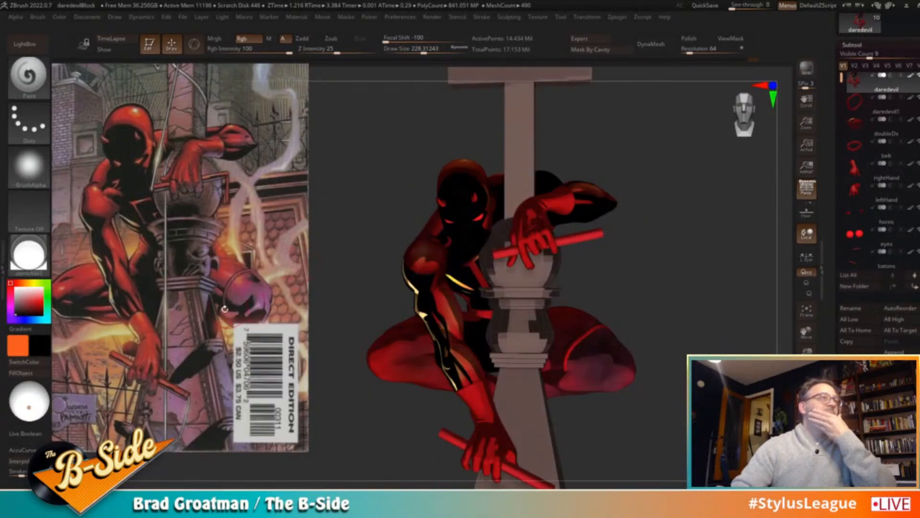
pyautogui.moveTo(29, 408); pyautogui.dragTo(30, 401)
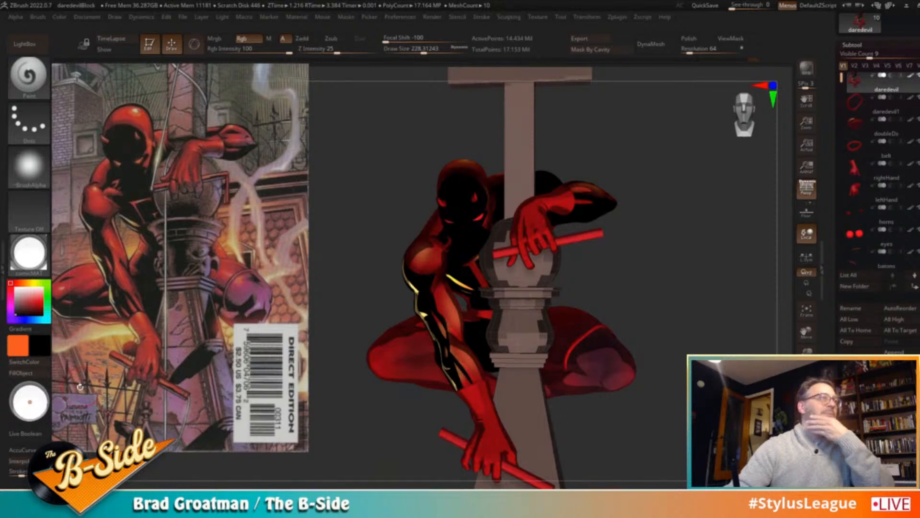
pyautogui.hotkey('ctrl', 'shift', 'r')
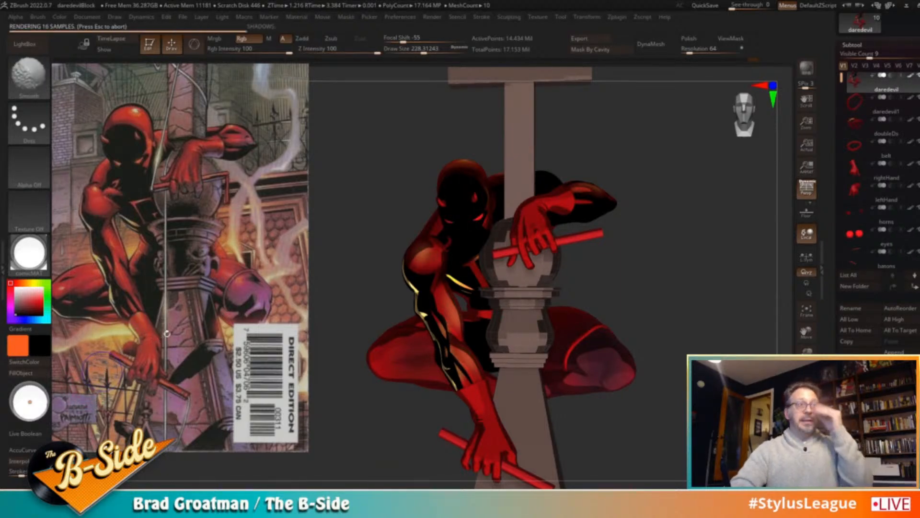
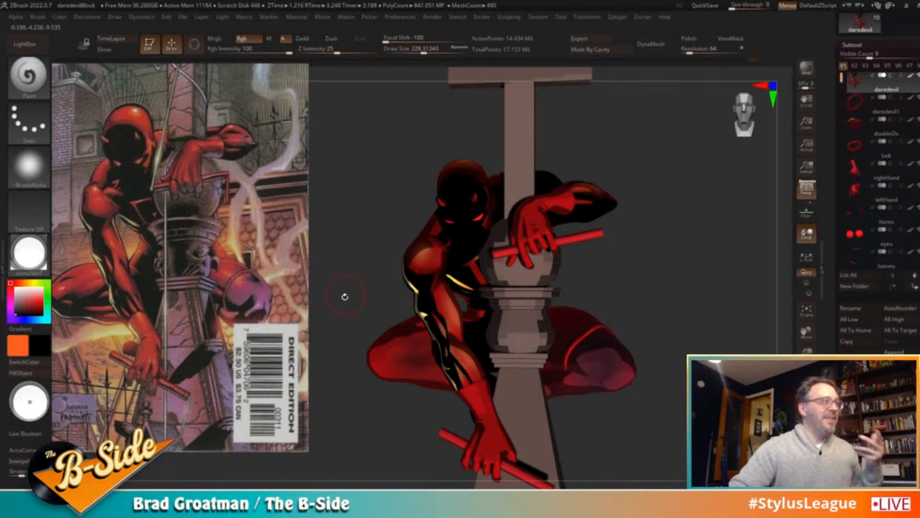
# Switch back to the zbro_Paint material and adjust the light direction slightly
pyautogui.click(29, 253)
pyautogui.click(30, 253)
pyautogui.click(394, 232)
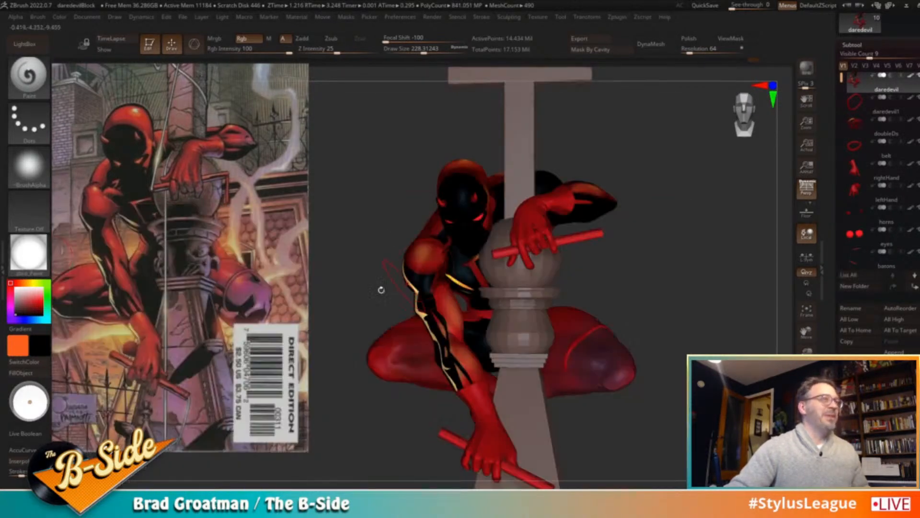
pyautogui.moveTo(29, 400); pyautogui.dragTo(27, 396)
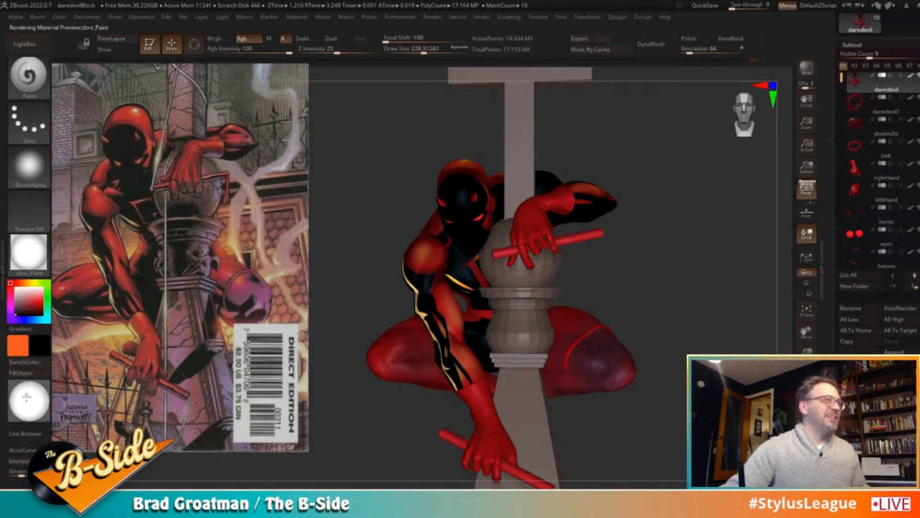
# Set the zbro_Paint material's Diffuse to about 0.67 and its Specular to about 0.017
pyautogui.click(304, 20)
pyautogui.click(317, 236)
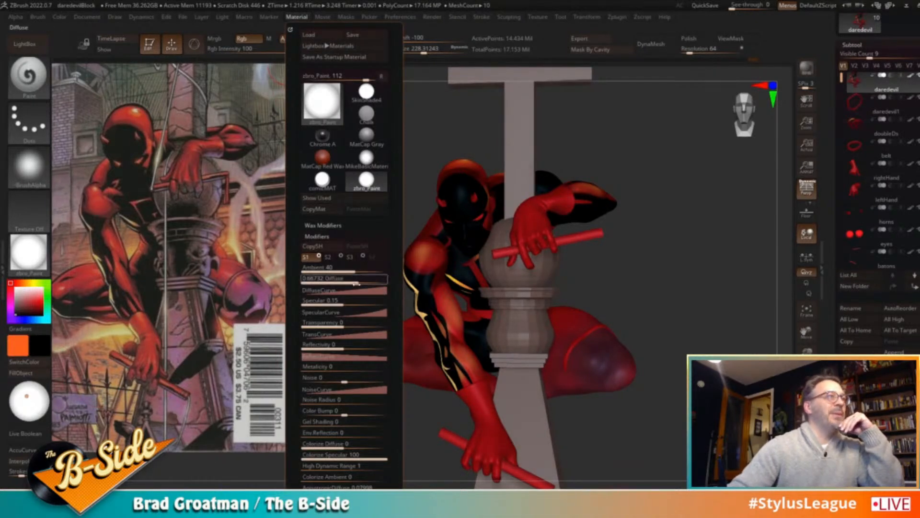
pyautogui.moveTo(343, 302); pyautogui.dragTo(334, 303)
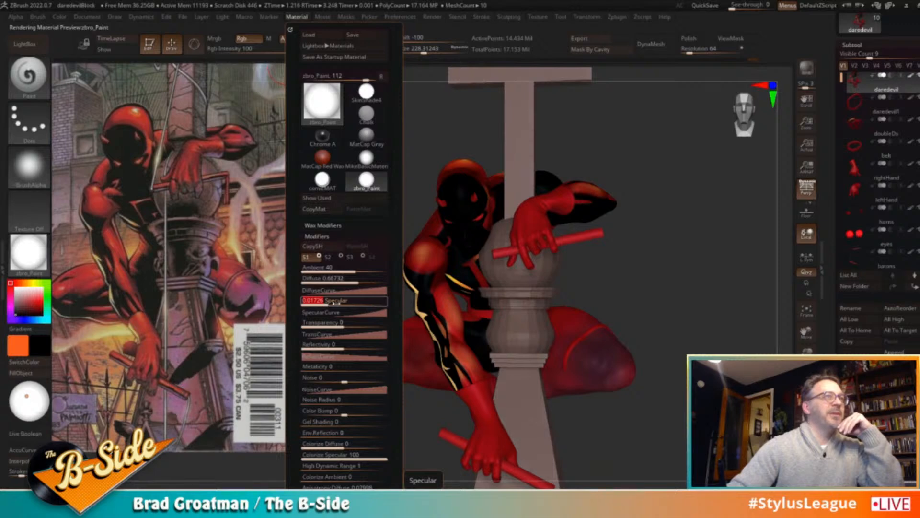
# Hide the column, cross, batons and other parts around the body, keeping the hands shown
pyautogui.moveTo(667, 309)
pyautogui.mouseDown()
pyautogui.moveTo(678, 326)
pyautogui.moveTo(779, 261)
pyautogui.mouseUp()
pyautogui.press('shift')
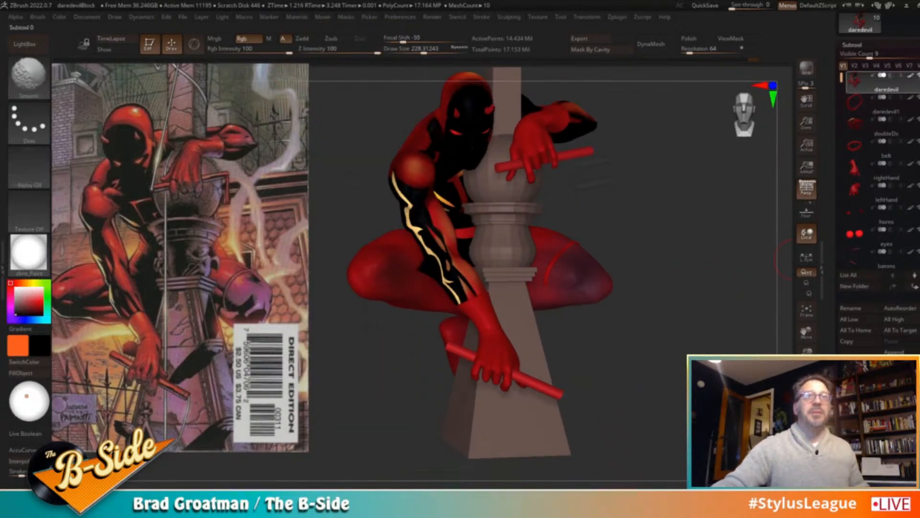
pyautogui.press('shift')
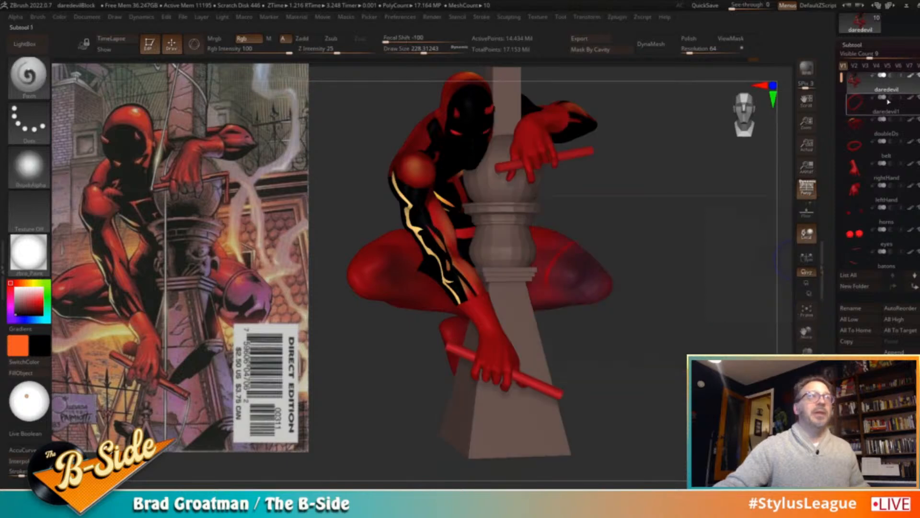
pyautogui.keyDown('shift'); pyautogui.click(919, 76); pyautogui.keyUp('shift')
pyautogui.moveTo(711, 201); pyautogui.dragTo(707, 207)
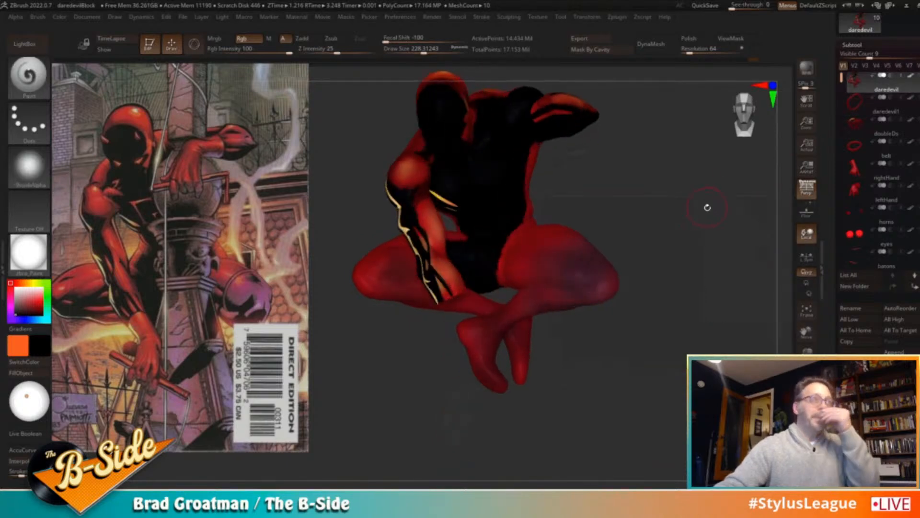
pyautogui.moveTo(698, 255); pyautogui.dragTo(669, 269)
pyautogui.click(912, 188)
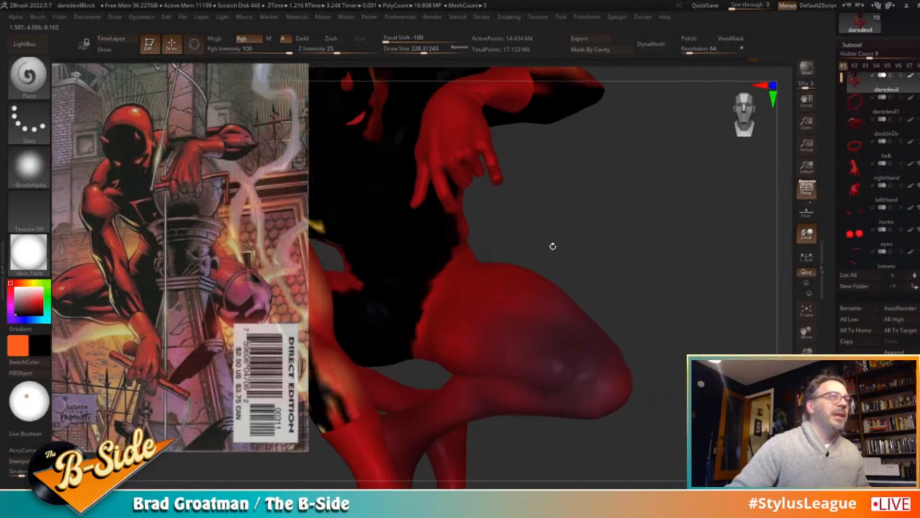
# Isolate the torso edge beside the raised thigh with an inverted curve mask and paint that crease black
pyautogui.moveTo(553, 246); pyautogui.dragTo(463, 271)
pyautogui.moveTo(416, 373)
pyautogui.keyDown('ctrl'); pyautogui.mouseDown()
pyautogui.moveTo(435, 264)
pyautogui.moveTo(509, 225)
pyautogui.moveTo(455, 248)
pyautogui.mouseUp(); pyautogui.keyUp('ctrl')
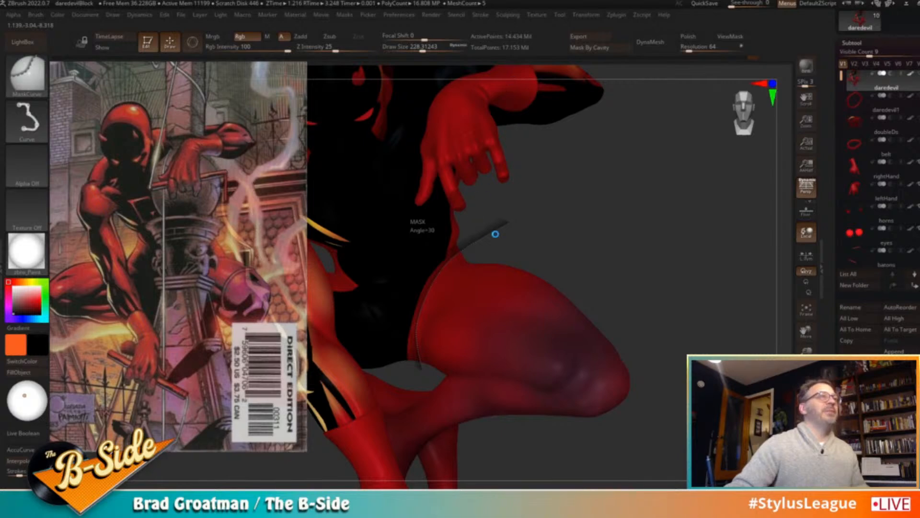
pyautogui.press('ctrl')
pyautogui.keyDown('ctrl'); pyautogui.moveTo(416, 241); pyautogui.dragTo(511, 258); pyautogui.keyUp('ctrl')
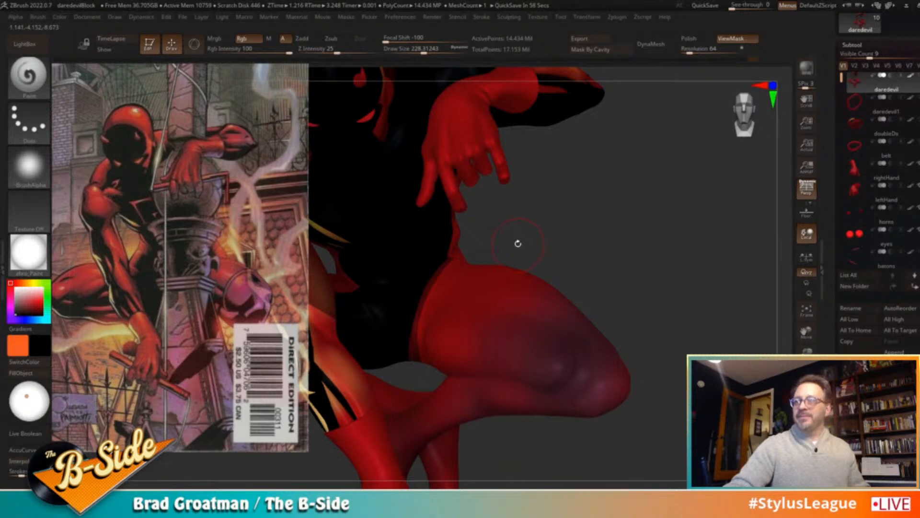
pyautogui.keyDown('ctrl'); pyautogui.click(538, 248); pyautogui.keyUp('ctrl')
pyautogui.press('s')
pyautogui.moveTo(434, 289)
pyautogui.mouseDown()
pyautogui.moveTo(442, 289)
pyautogui.moveTo(407, 352)
pyautogui.mouseUp()
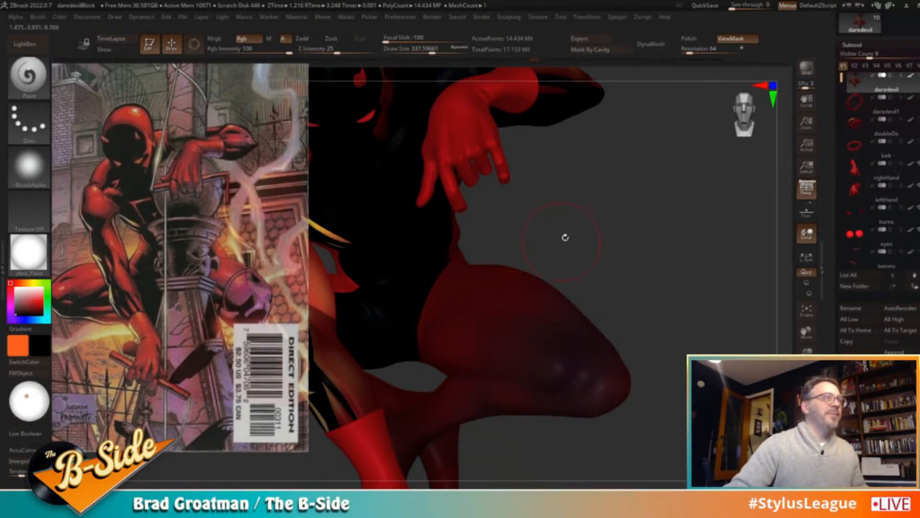
pyautogui.hotkey('ctrl', 'h')
# Drop the body one subdivision level, set the draw size to about 177 and examine the crossed legs
pyautogui.moveTo(672, 261); pyautogui.dragTo(664, 234)
pyautogui.hotkey('shift', 'd')
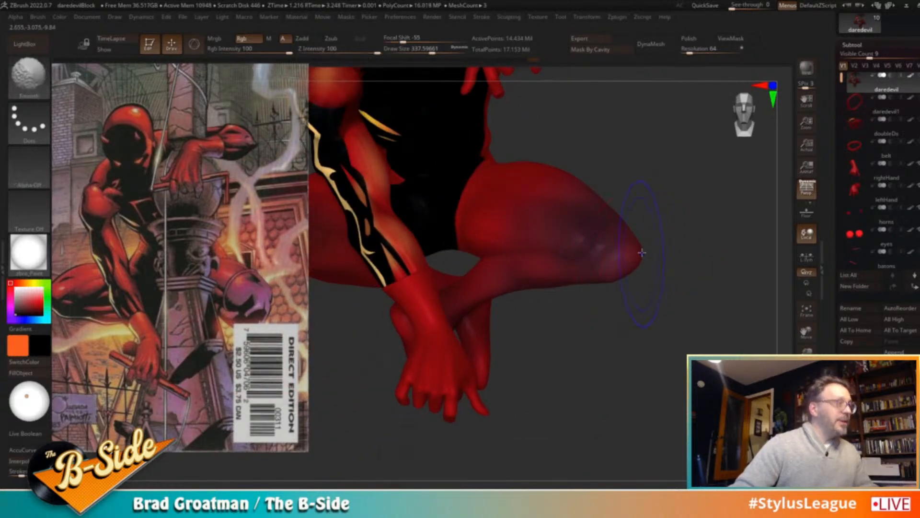
pyautogui.press('s')
pyautogui.moveTo(600, 310)
pyautogui.mouseDown()
pyautogui.moveTo(588, 310)
pyautogui.moveTo(624, 322)
pyautogui.moveTo(627, 370)
pyautogui.moveTo(661, 345)
pyautogui.mouseUp()
pyautogui.moveTo(667, 288); pyautogui.dragTo(580, 239)
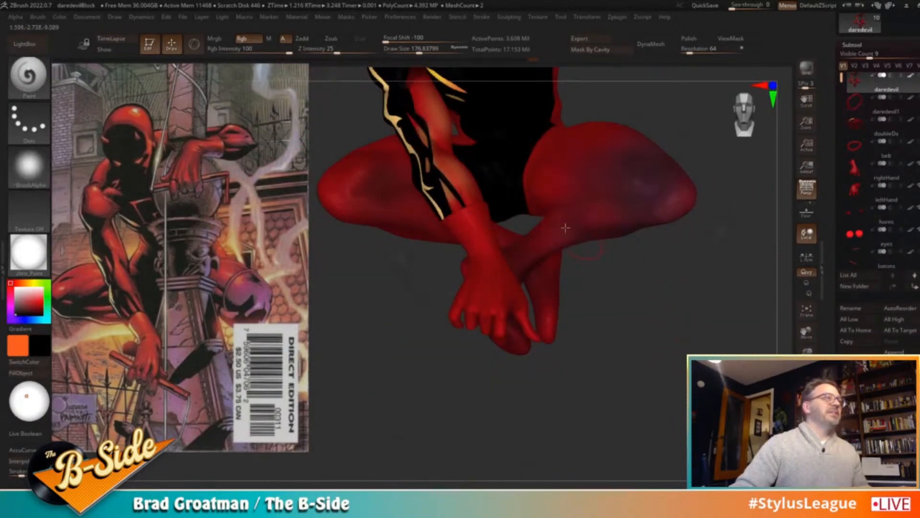
pyautogui.moveTo(689, 152); pyautogui.dragTo(697, 157)
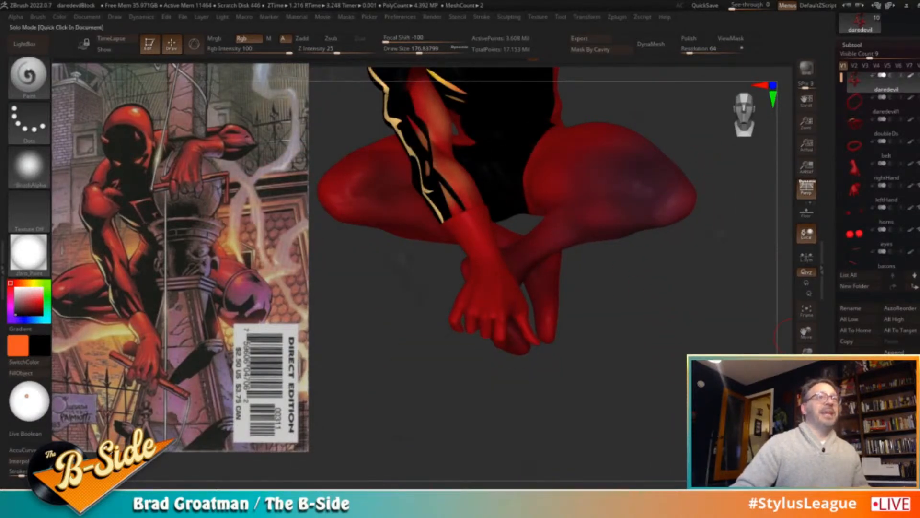
pyautogui.moveTo(721, 305); pyautogui.dragTo(636, 311)
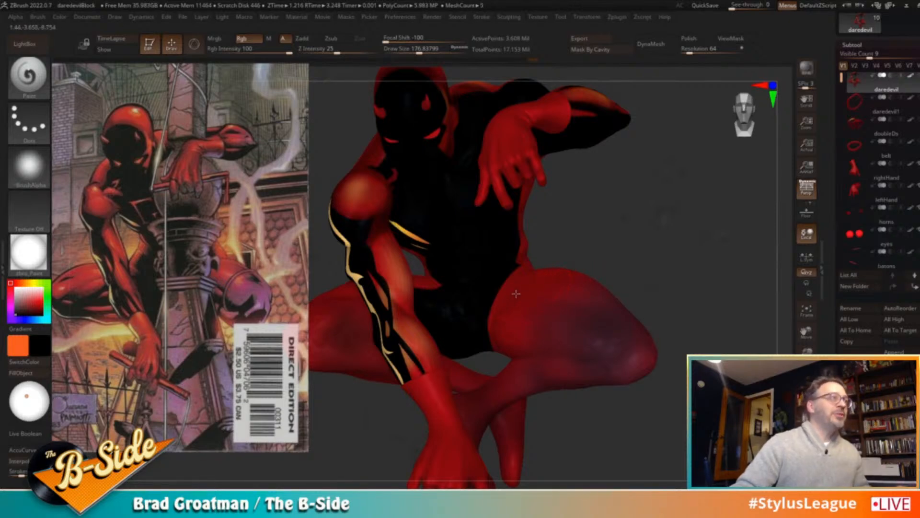
pyautogui.moveTo(647, 263); pyautogui.dragTo(594, 315)
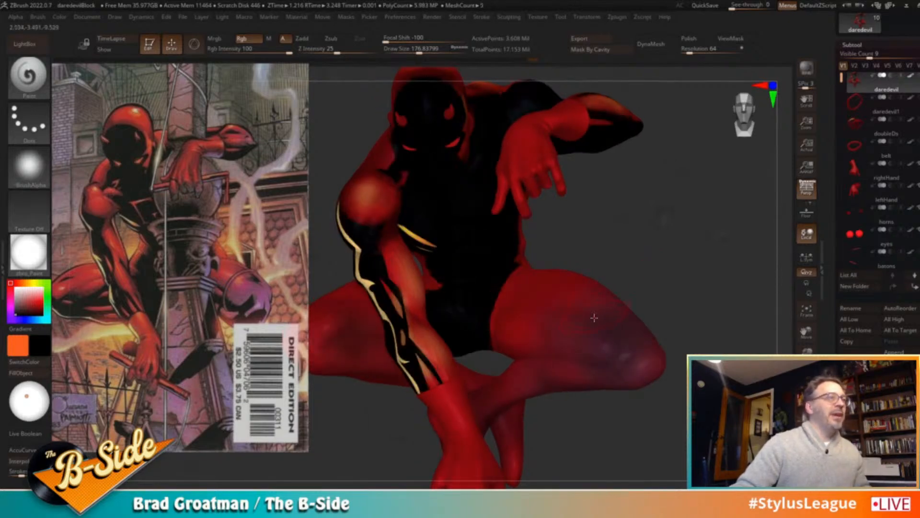
pyautogui.moveTo(682, 318); pyautogui.dragTo(679, 322)
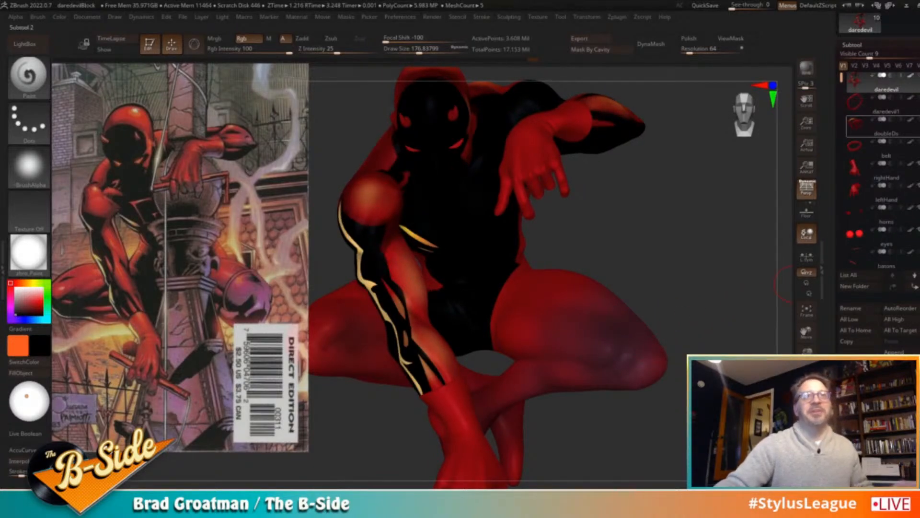
# Show and select the daredevil1 knee band, pick a dark red from the reference and recolour the band
pyautogui.moveTo(714, 225); pyautogui.dragTo(657, 286)
pyautogui.press('shift')
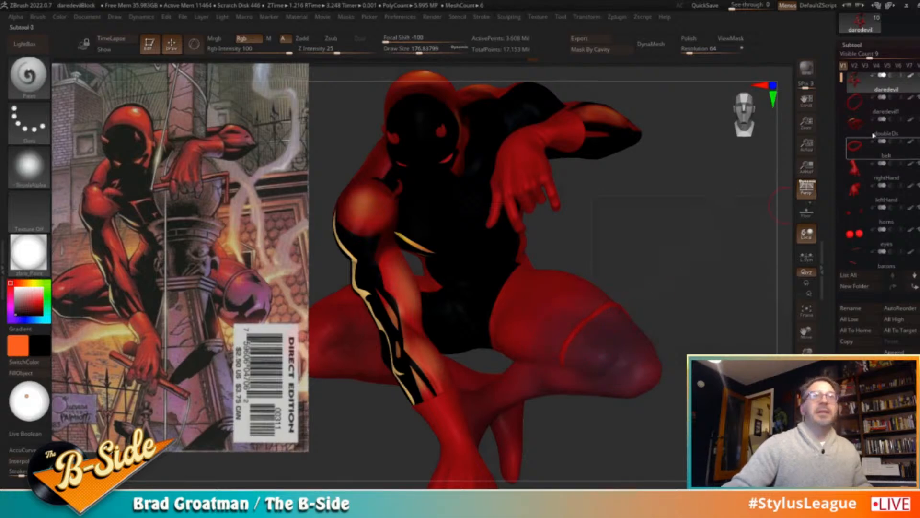
pyautogui.click(892, 125)
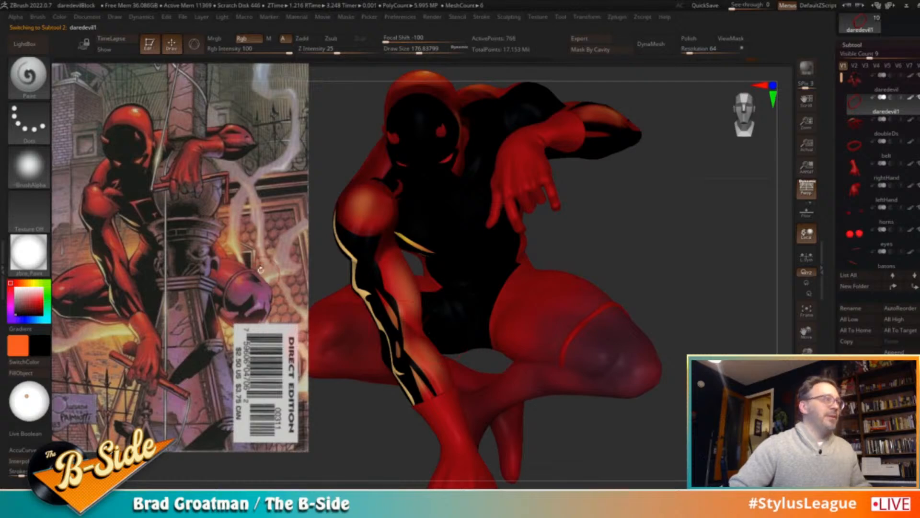
pyautogui.press('c')
pyautogui.press('s')
pyautogui.click(590, 326)
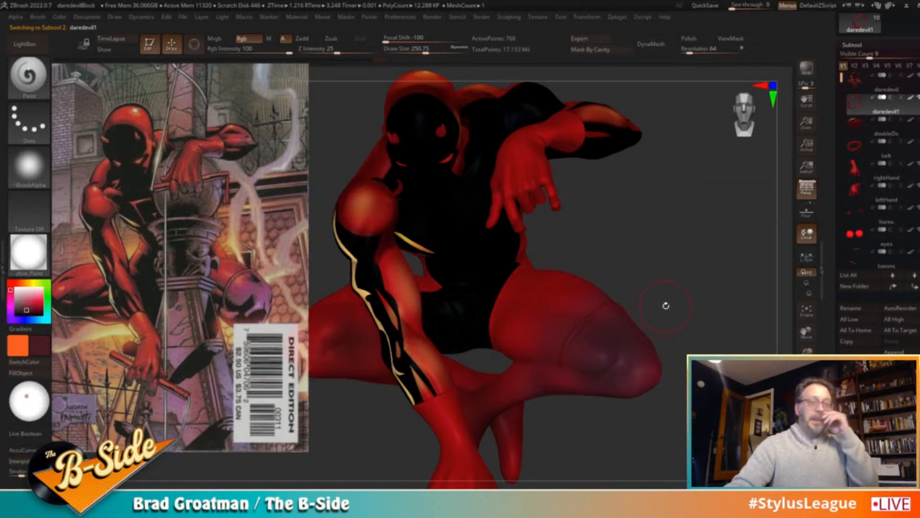
# Reselect the daredevil body and show the double-D chest emblem again
pyautogui.click(879, 85)
pyautogui.moveTo(709, 254)
pyautogui.keyDown('alt'); pyautogui.mouseDown()
pyautogui.moveTo(682, 254)
pyautogui.moveTo(700, 249)
pyautogui.mouseUp(); pyautogui.keyUp('alt')
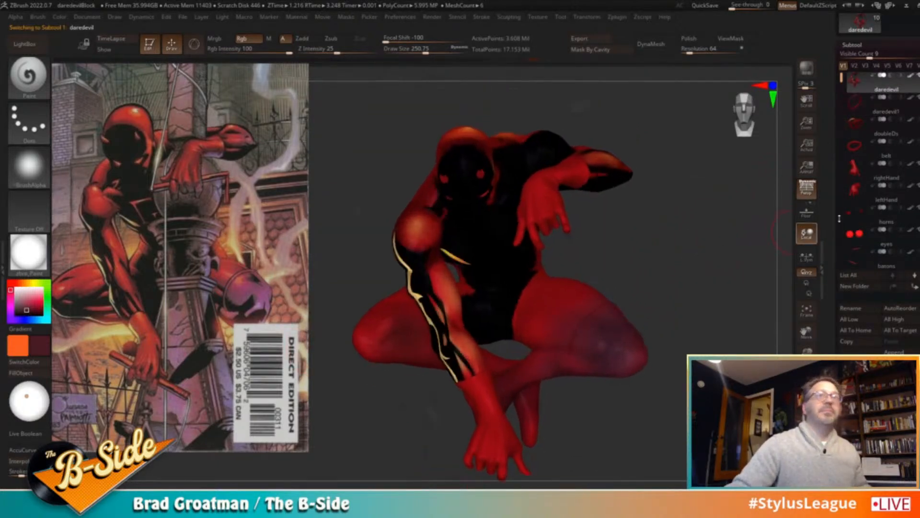
pyautogui.click(918, 120)
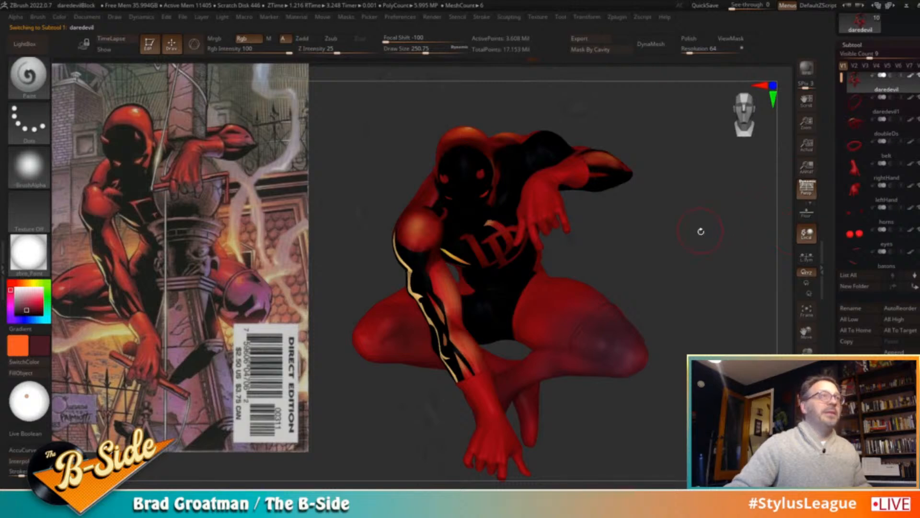
pyautogui.keyDown('alt'); pyautogui.moveTo(723, 259); pyautogui.dragTo(720, 262); pyautogui.keyUp('alt')
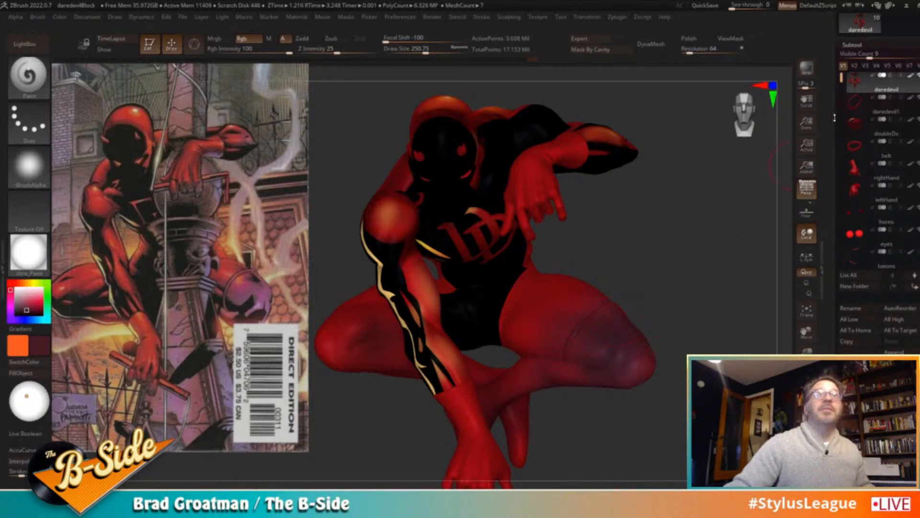
# Mask off everything except the upper part of the raised thigh above the knee band with curve masks
pyautogui.moveTo(578, 338)
pyautogui.keyDown('ctrl'); pyautogui.mouseDown()
pyautogui.moveTo(567, 328)
pyautogui.moveTo(610, 327)
pyautogui.moveTo(574, 308)
pyautogui.moveTo(569, 319)
pyautogui.moveTo(552, 320)
pyautogui.moveTo(549, 312)
pyautogui.moveTo(569, 328)
pyautogui.mouseUp(); pyautogui.keyUp('ctrl')
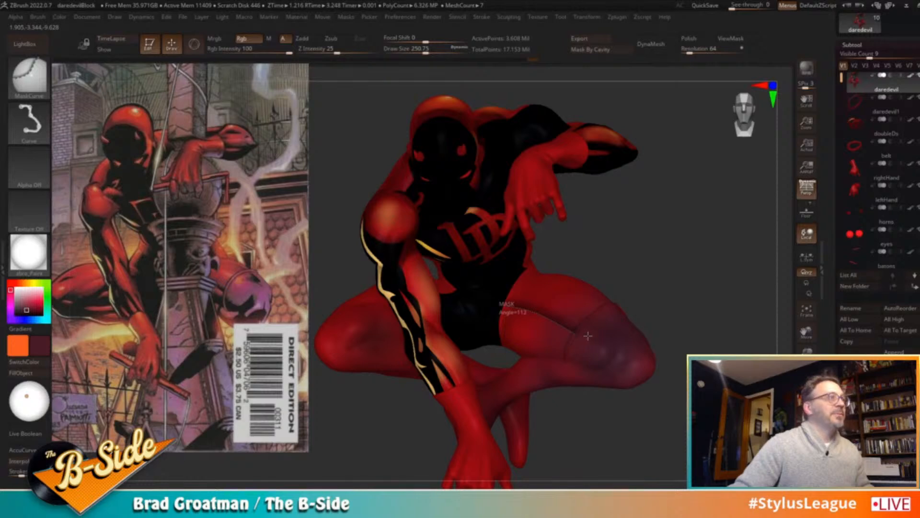
pyautogui.keyDown('ctrl'); pyautogui.moveTo(588, 336); pyautogui.dragTo(594, 335); pyautogui.keyUp('ctrl')
pyautogui.keyDown('ctrl'); pyautogui.click(690, 277); pyautogui.keyUp('ctrl')
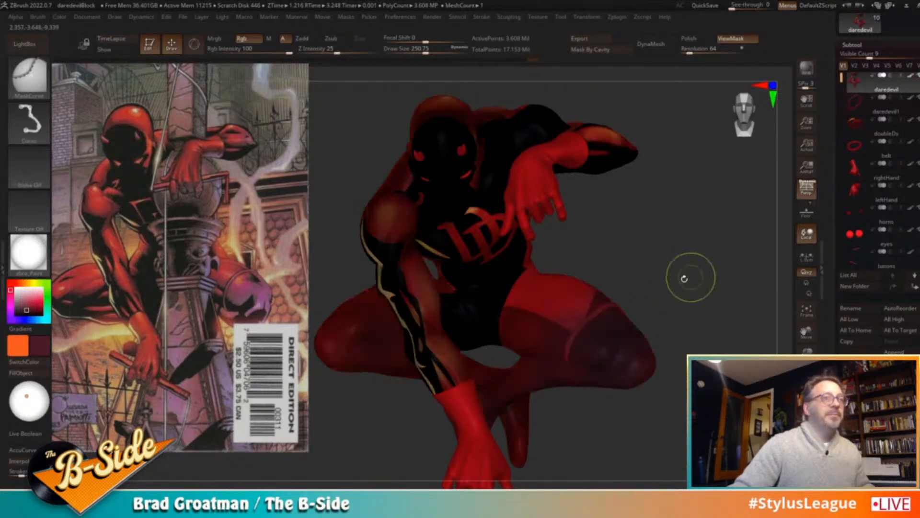
pyautogui.moveTo(620, 293)
pyautogui.keyDown('ctrl'); pyautogui.mouseDown()
pyautogui.moveTo(557, 363)
pyautogui.moveTo(575, 338)
pyautogui.mouseUp(); pyautogui.keyUp('ctrl')
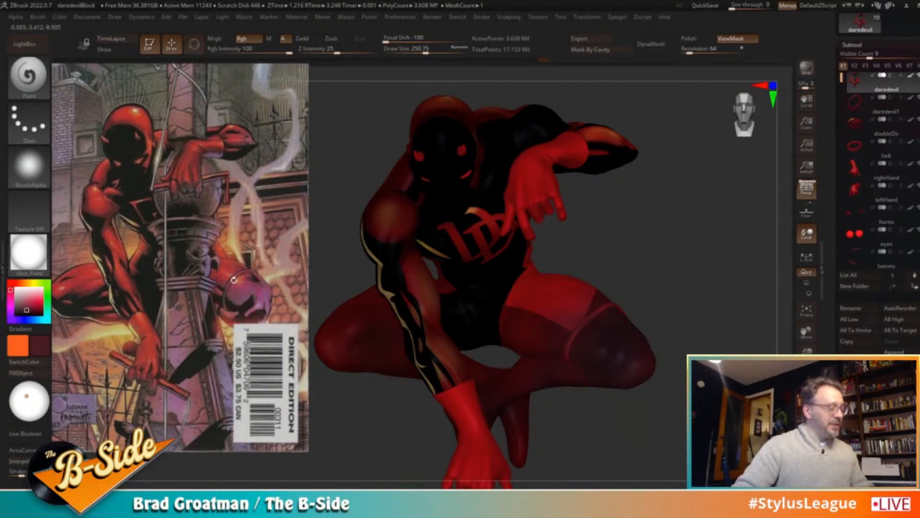
# Open the reference cover for editing in Spotlight and enlarge it around the bent knee
pyautogui.press('space')
pyautogui.click(243, 223)
pyautogui.moveTo(260, 156); pyautogui.dragTo(310, 396)
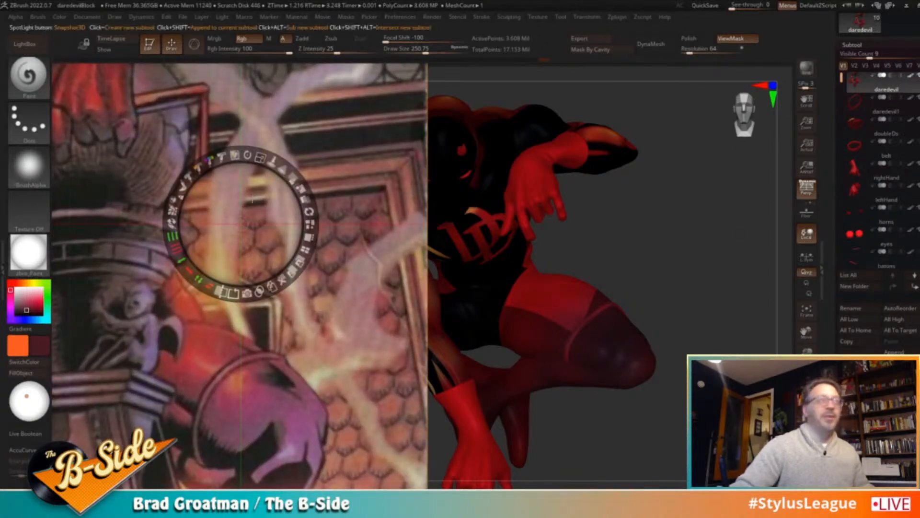
# Shrink the reference cover, place it beside the figure, and leave Spotlight editing
pyautogui.moveTo(260, 156); pyautogui.dragTo(182, 269)
pyautogui.moveTo(206, 181); pyautogui.dragTo(141, 128)
pyautogui.press('z')
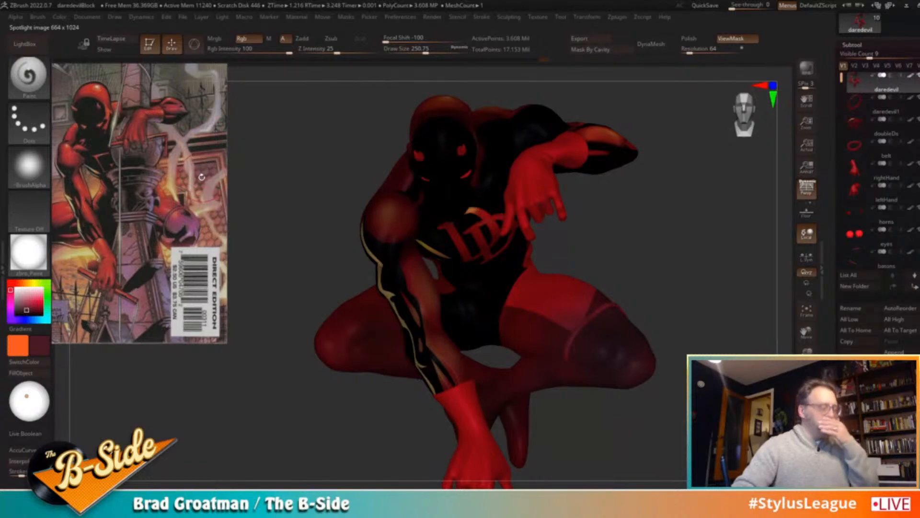
# Load hatchRepeat.jpg from the comic alphas, convert the texture into the Paint brush's alpha, and switch the texture off
pyautogui.press(',')
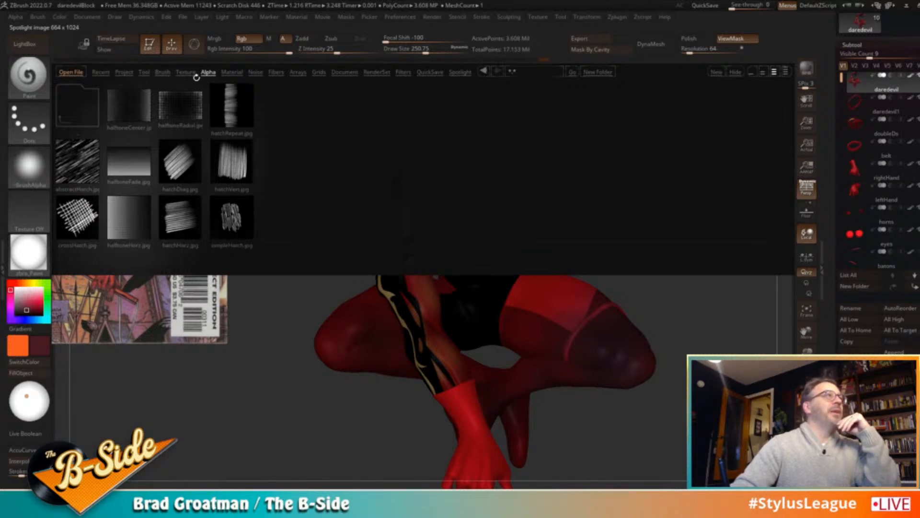
pyautogui.hotkey('shift', 'z')
pyautogui.click(230, 111)
pyautogui.doubleClick(230, 114)
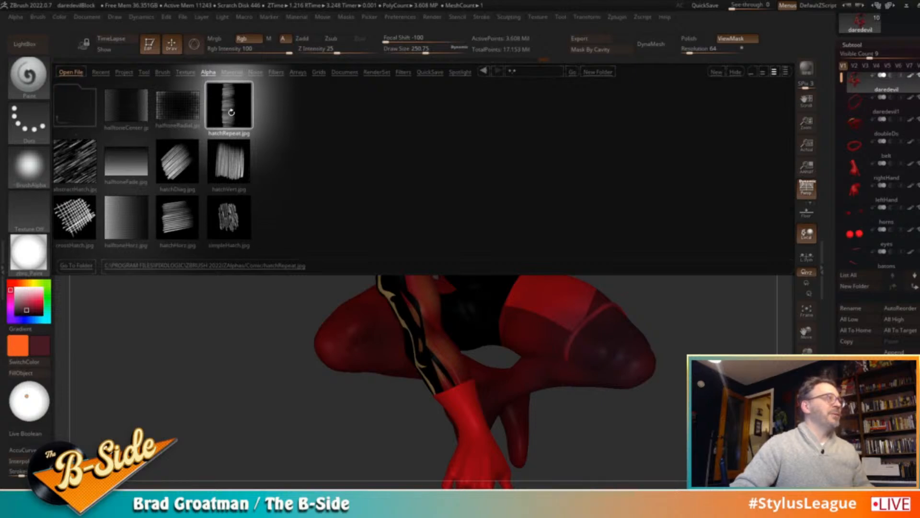
pyautogui.click(28, 215)
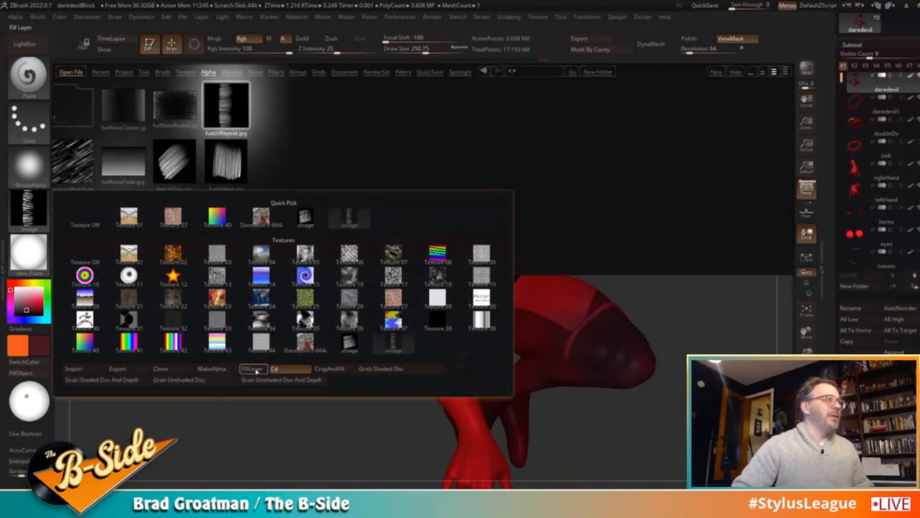
pyautogui.click(195, 368)
pyautogui.click(28, 209)
pyautogui.click(90, 220)
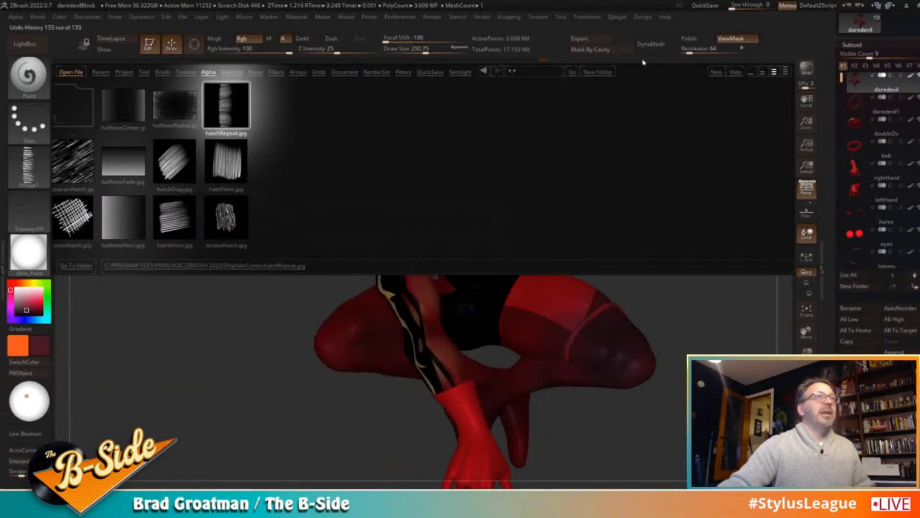
# Close LightBox and set the Paint brush to the DragRect stroke with black colour
pyautogui.press(',')
pyautogui.click(31, 132)
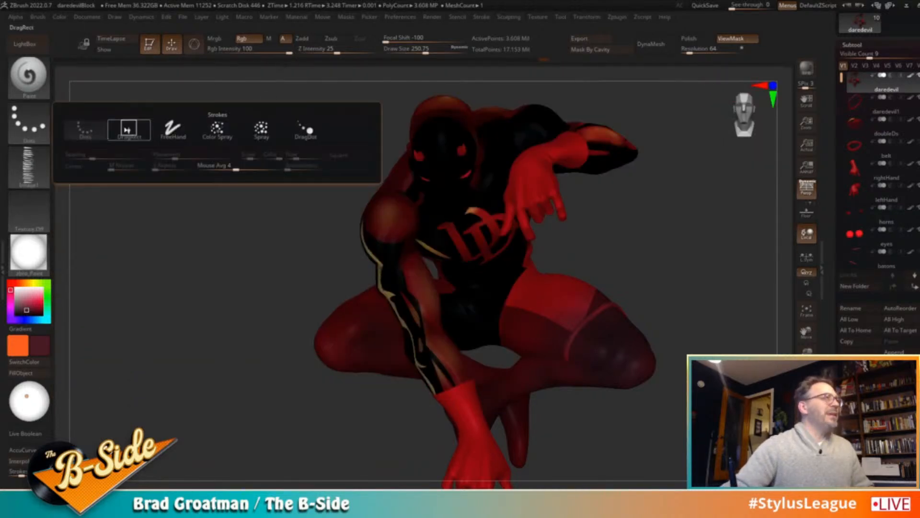
pyautogui.click(127, 128)
pyautogui.moveTo(23, 309); pyautogui.dragTo(12, 318)
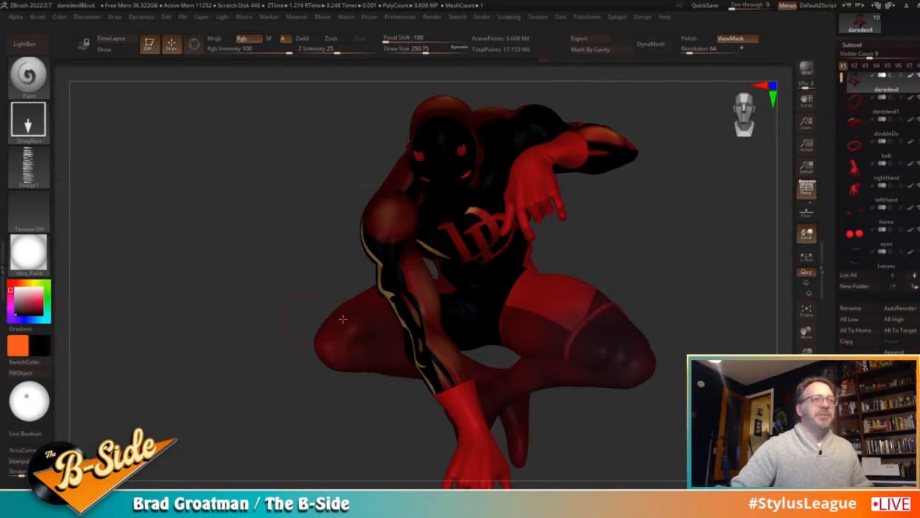
# Bring the Spotlight reference back beside the figure and subdivide the daredevil body once more for finer paint detail
pyautogui.moveTo(678, 278); pyautogui.dragTo(542, 320)
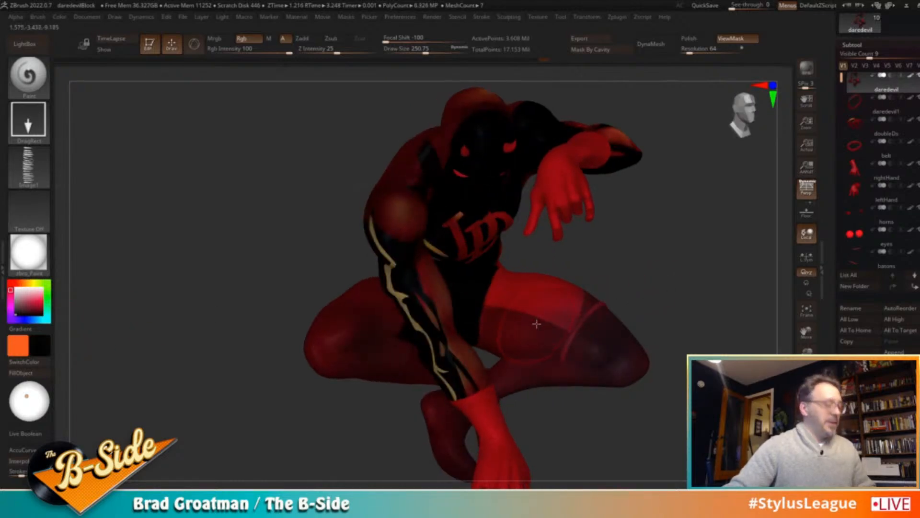
pyautogui.hotkey('shift', 'z')
pyautogui.press('z')
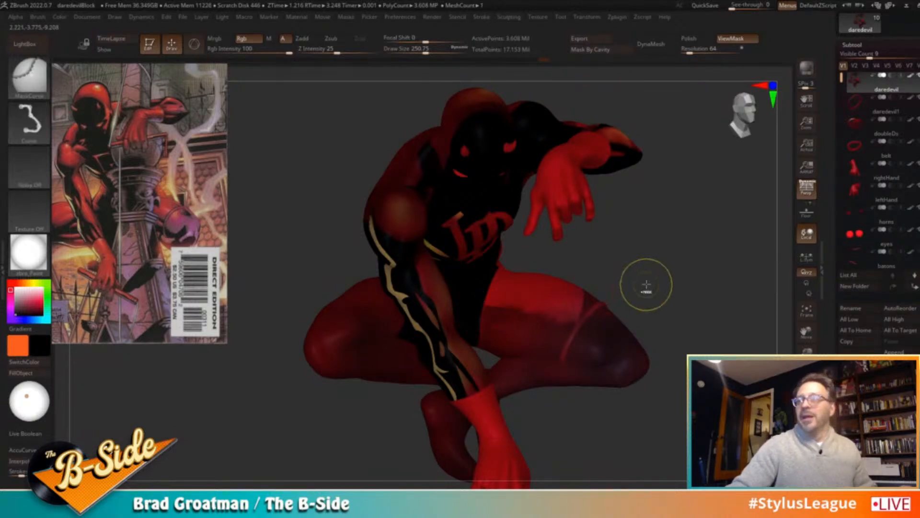
pyautogui.keyDown('alt'); pyautogui.moveTo(643, 277); pyautogui.dragTo(614, 318); pyautogui.keyUp('alt')
pyautogui.hotkey('ctrl', 'z')
pyautogui.hotkey('ctrl', 'd')
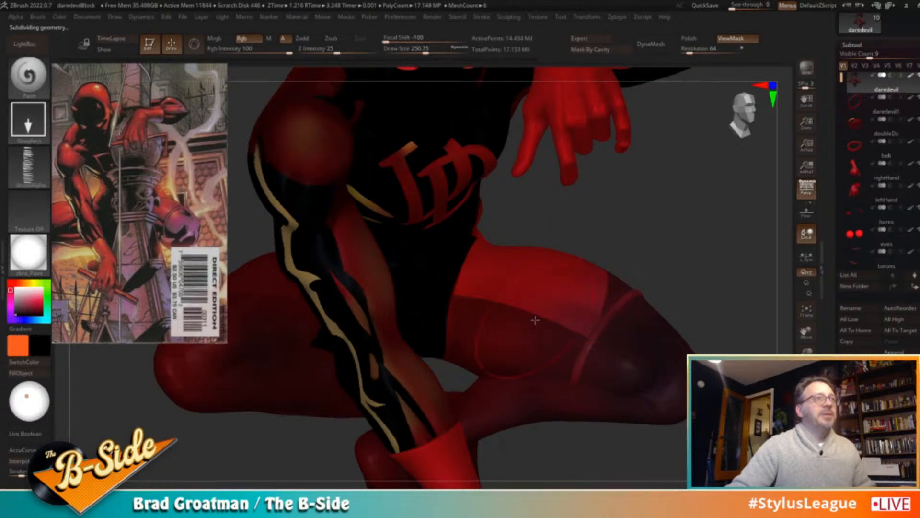
# Stamp black hatching along the shadow edge of the raised thigh, from the groin to the knee band
pyautogui.hotkey('ctrl', 'shift', 'z')
pyautogui.hotkey('ctrl', 'shift', 'z')
pyautogui.hotkey('ctrl', 'shift', 'z')
pyautogui.hotkey('ctrl', 'shift', 'z')
pyautogui.hotkey('ctrl', 'shift', 'z')
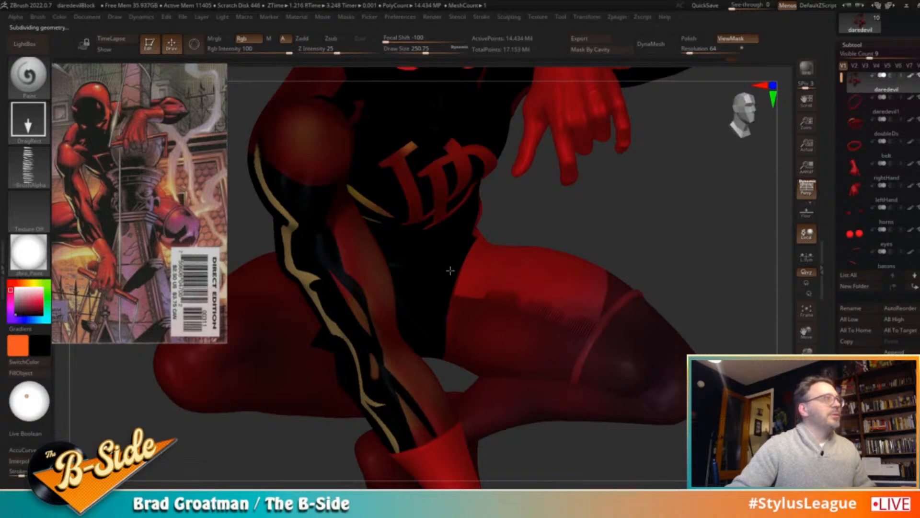
pyautogui.hotkey('ctrl', 'z')
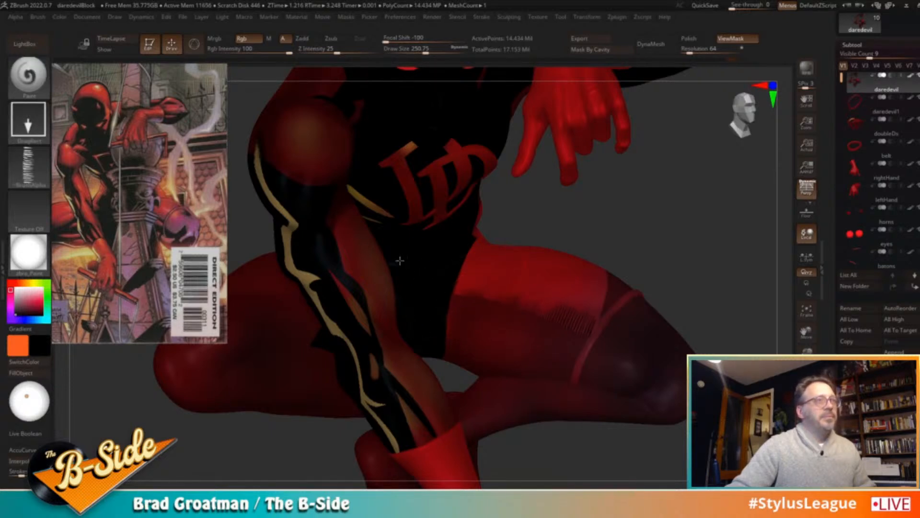
pyautogui.hotkey('ctrl', 'shift', 'z')
pyautogui.hotkey('ctrl', 'shift', 'z')
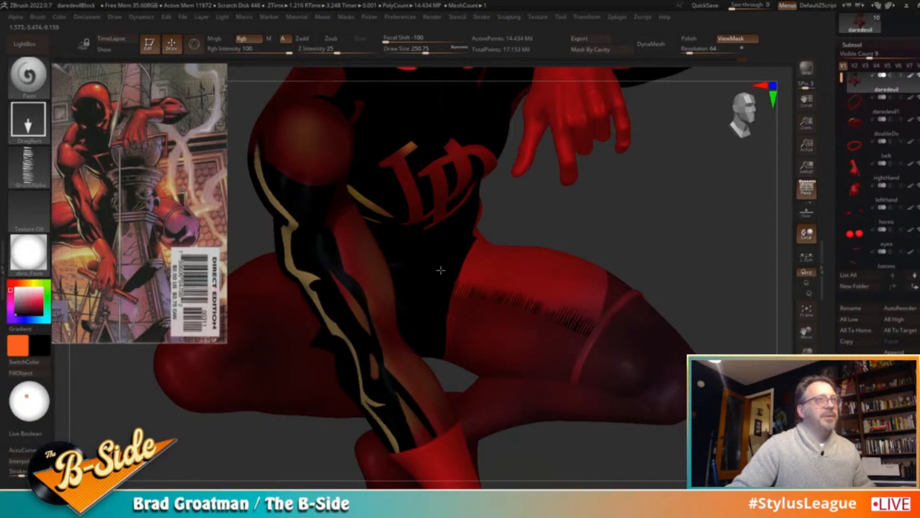
# Switch to the Dots stroke with Alpha 01, reduce the draw size to about 94, and paint black beneath the hatching
pyautogui.click(28, 119)
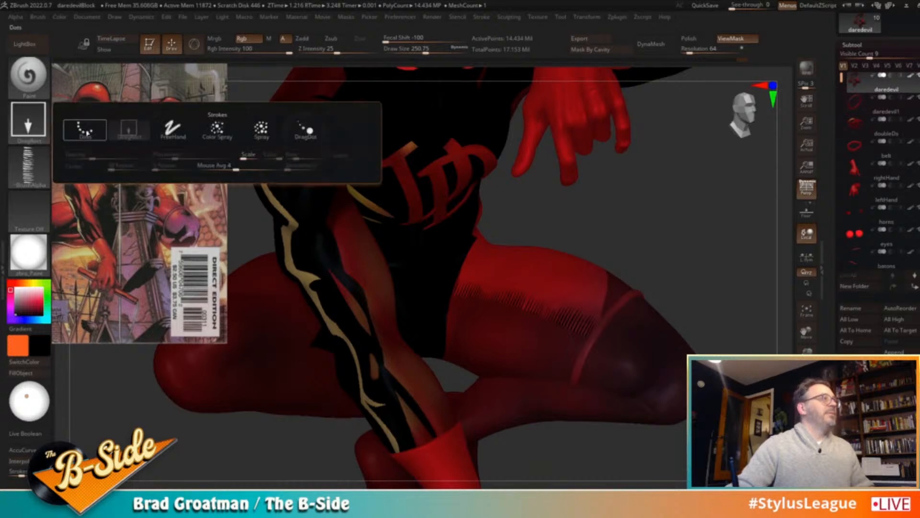
pyautogui.click(85, 130)
pyautogui.click(28, 166)
pyautogui.click(130, 174)
pyautogui.press('s')
pyautogui.moveTo(507, 325); pyautogui.dragTo(480, 311)
pyautogui.press('s')
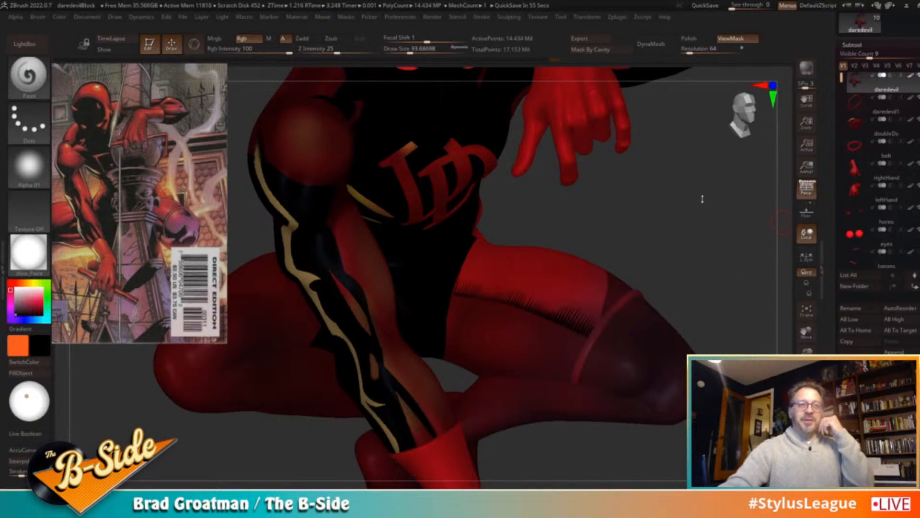
# Touch up the thigh's black shadow edge near the groin and turn off the mask display on the body
pyautogui.moveTo(717, 217); pyautogui.dragTo(681, 195)
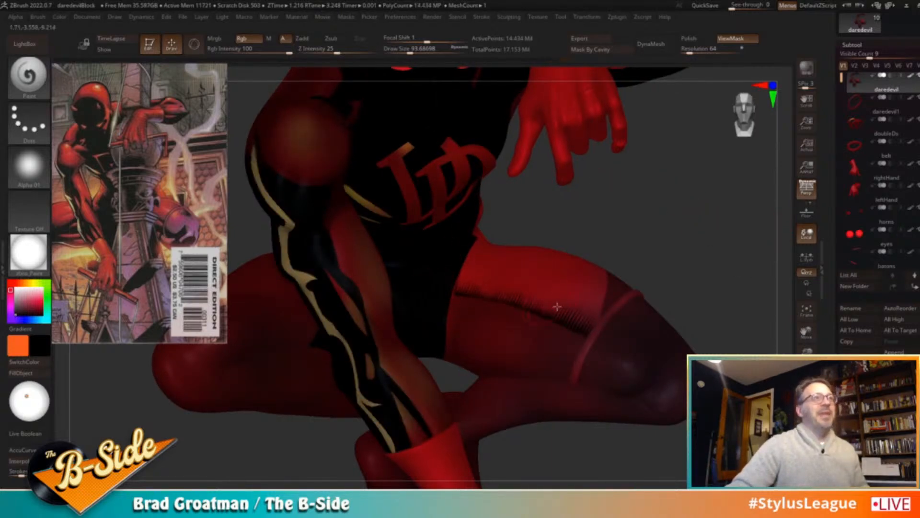
pyautogui.moveTo(678, 302); pyautogui.dragTo(682, 275)
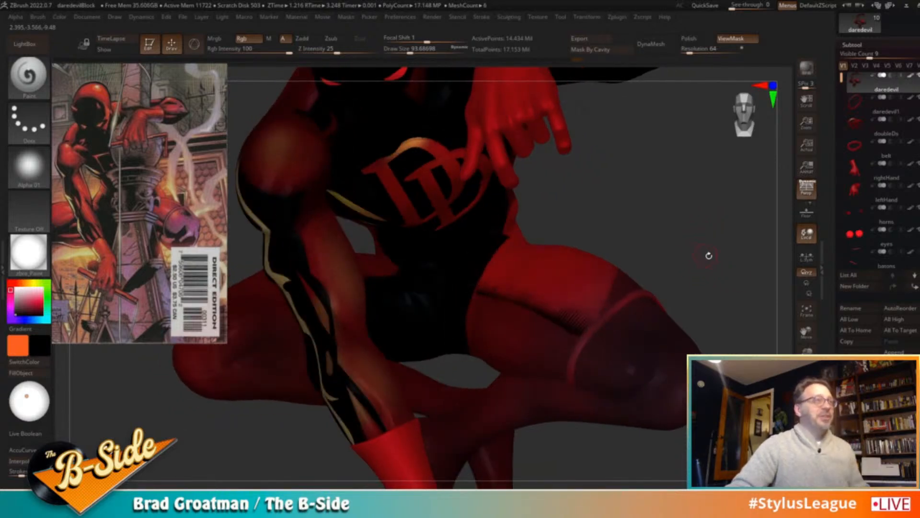
pyautogui.moveTo(709, 261); pyautogui.dragTo(692, 238)
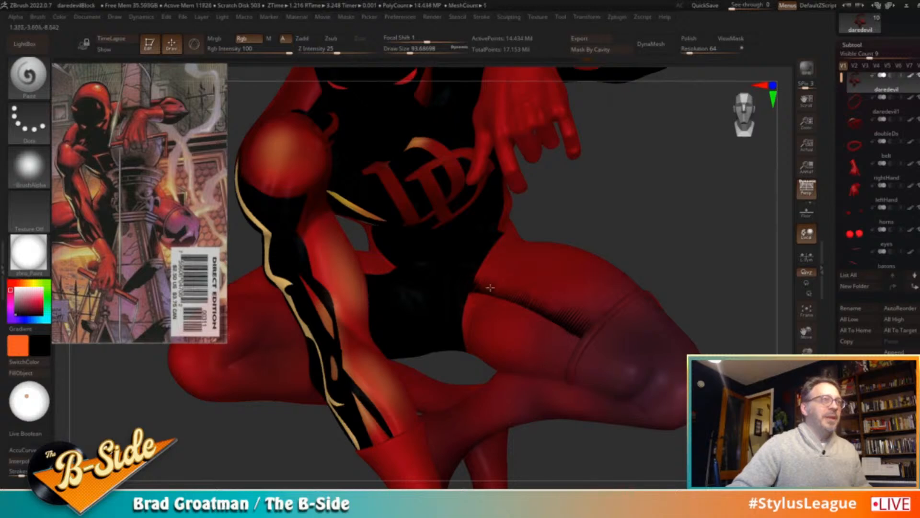
pyautogui.press('ctrl')
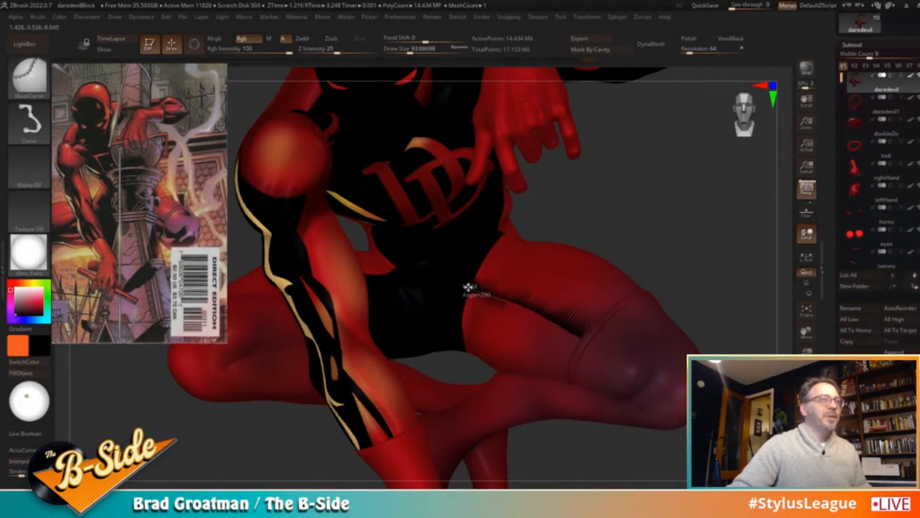
pyautogui.moveTo(658, 236)
pyautogui.keyDown('ctrl'); pyautogui.mouseDown()
pyautogui.moveTo(657, 220)
pyautogui.moveTo(639, 224)
pyautogui.mouseUp(); pyautogui.keyUp('ctrl')
pyautogui.press('ctrl')
pyautogui.keyDown('ctrl'); pyautogui.moveTo(639, 222); pyautogui.dragTo(712, 245); pyautogui.keyUp('ctrl')
pyautogui.moveTo(442, 281)
pyautogui.keyDown('ctrl'); pyautogui.mouseDown()
pyautogui.moveTo(472, 261)
pyautogui.moveTo(462, 268)
pyautogui.moveTo(469, 289)
pyautogui.moveTo(477, 276)
pyautogui.moveTo(466, 285)
pyautogui.mouseUp(); pyautogui.keyUp('ctrl')
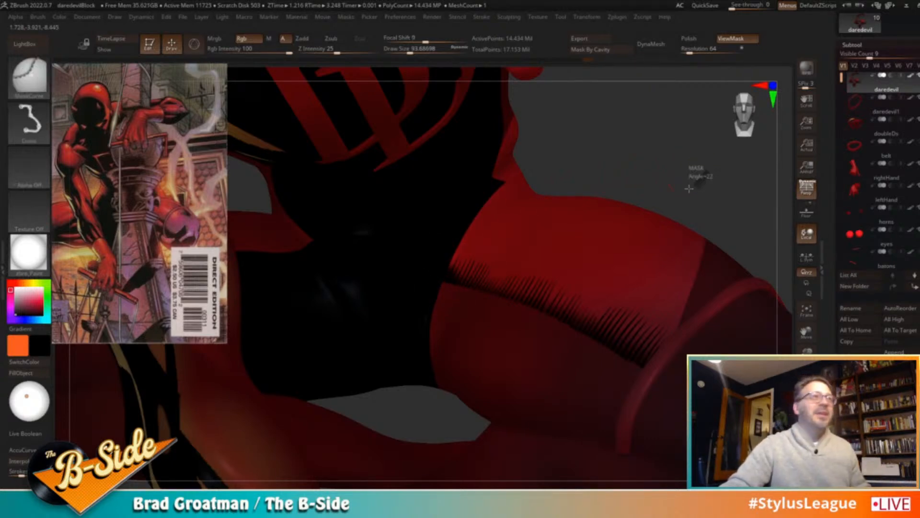
pyautogui.hotkey('ctrl', 'h')
pyautogui.keyDown('alt'); pyautogui.moveTo(711, 186); pyautogui.dragTo(698, 238); pyautogui.keyUp('alt')
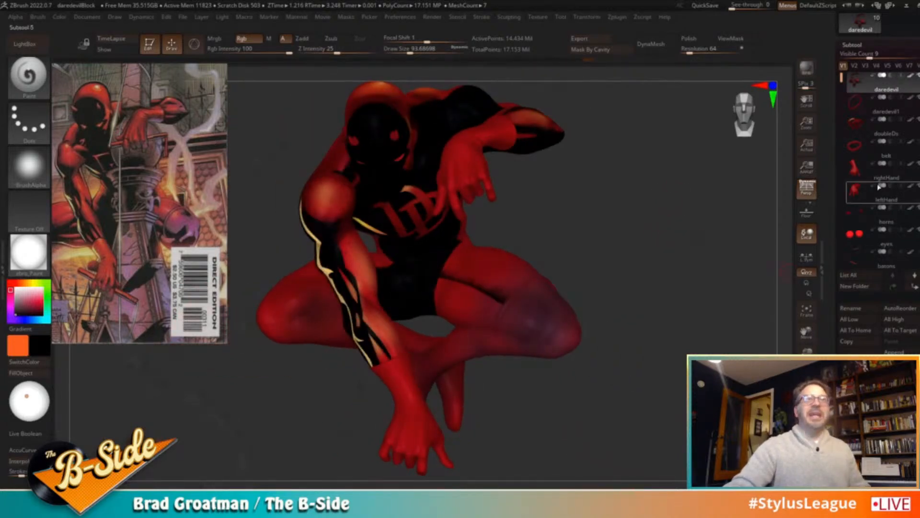
# Show the steeple subtool and check how it overlaps the raised thigh
pyautogui.moveTo(842, 78); pyautogui.dragTo(843, 153)
pyautogui.click(907, 190)
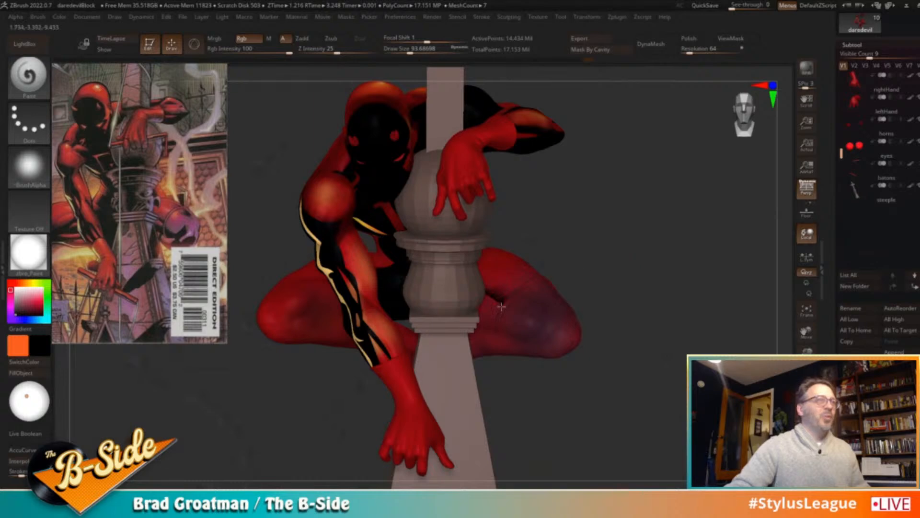
pyautogui.moveTo(645, 272)
pyautogui.mouseDown()
pyautogui.moveTo(678, 283)
pyautogui.moveTo(666, 283)
pyautogui.moveTo(666, 267)
pyautogui.moveTo(682, 285)
pyautogui.mouseUp()
# Isolate the raised leg's polygroup on the daredevil body and hide the steeple subtool
pyautogui.hotkey('ctrl', 'shift')
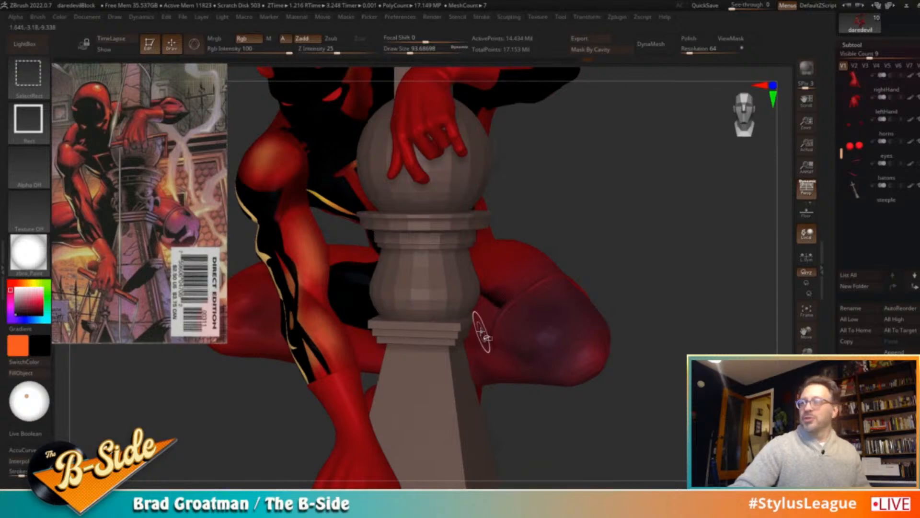
pyautogui.keyDown('ctrl'); pyautogui.keyDown('shift'); pyautogui.click(507, 326); pyautogui.keyUp('shift'); pyautogui.keyUp('ctrl')
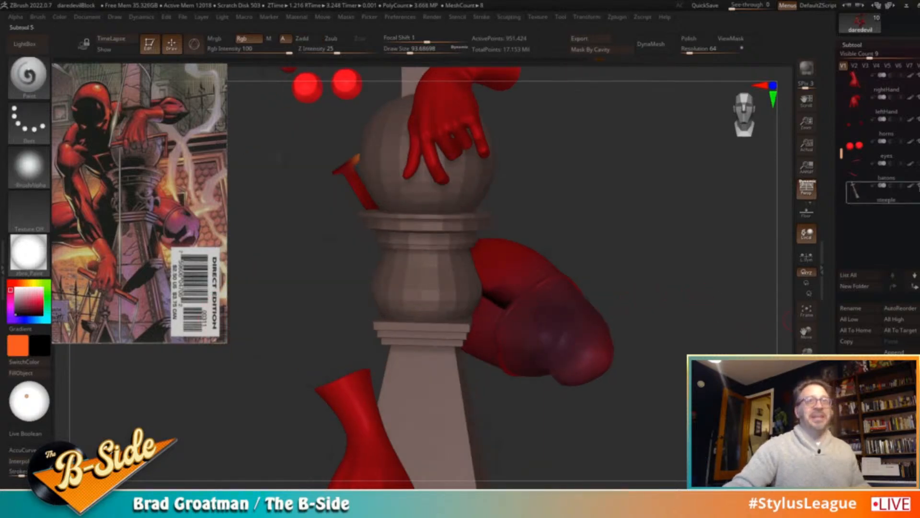
pyautogui.click(919, 185)
pyautogui.moveTo(646, 251); pyautogui.dragTo(697, 312)
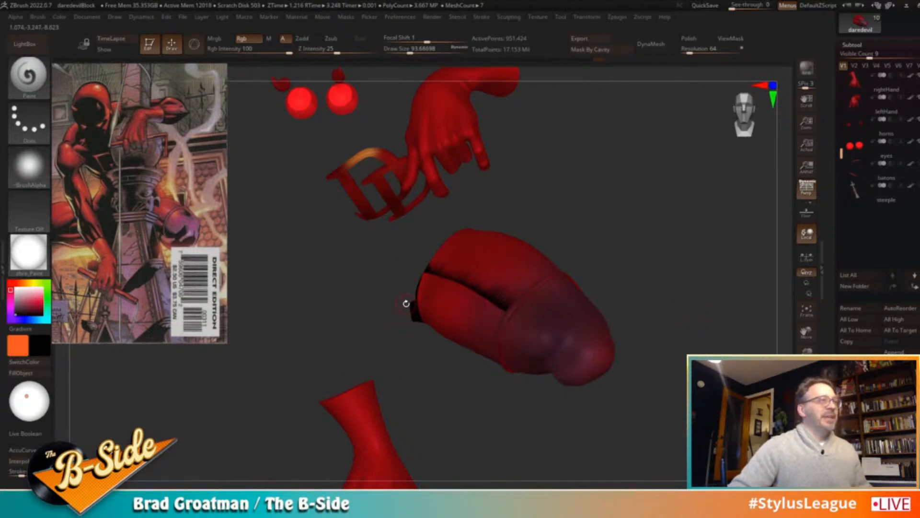
# Draw a mask curve along the underside of the thigh and up around the bent knee
pyautogui.keyDown('ctrl'); pyautogui.moveTo(406, 303); pyautogui.dragTo(444, 327); pyautogui.keyUp('ctrl')
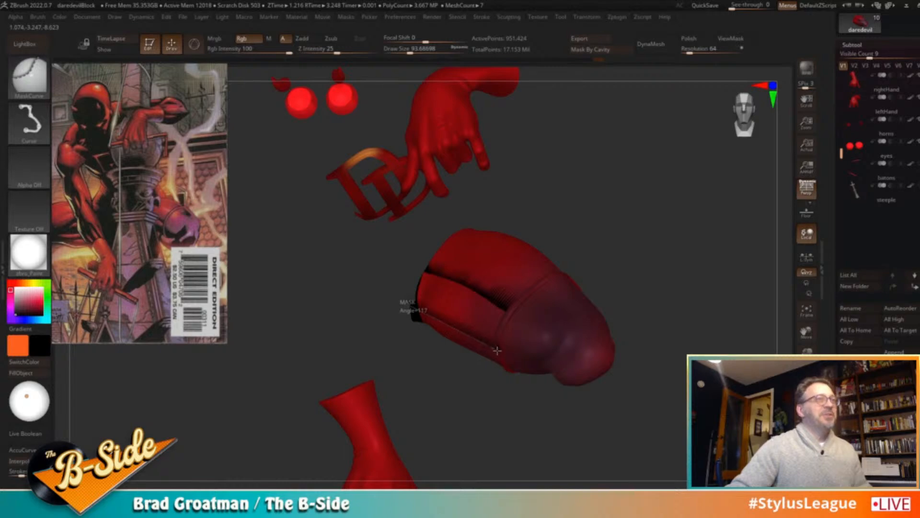
pyautogui.keyDown('ctrl'); pyautogui.moveTo(511, 358); pyautogui.dragTo(564, 349); pyautogui.keyUp('ctrl')
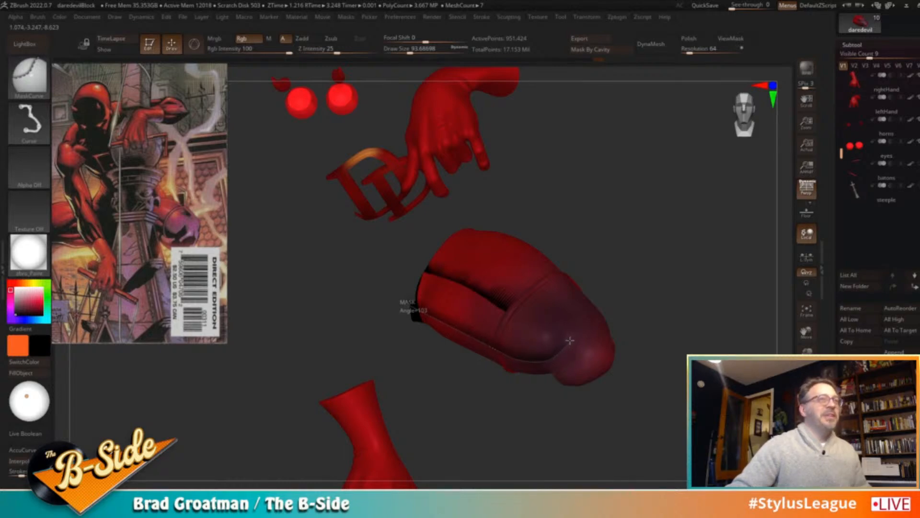
pyautogui.moveTo(582, 335)
pyautogui.keyDown('ctrl'); pyautogui.mouseDown()
pyautogui.moveTo(573, 271)
pyautogui.moveTo(562, 332)
pyautogui.moveTo(575, 360)
pyautogui.mouseUp(); pyautogui.keyUp('ctrl')
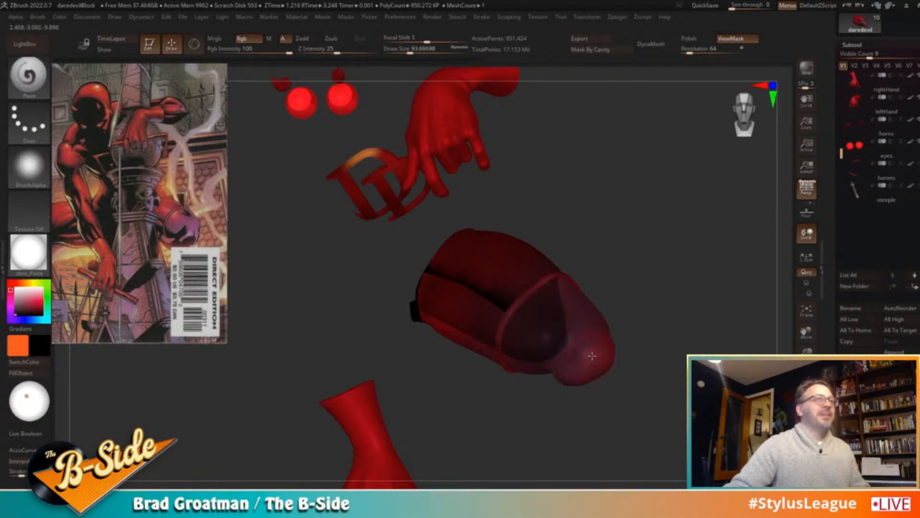
pyautogui.moveTo(408, 275)
pyautogui.keyDown('ctrl'); pyautogui.mouseDown()
pyautogui.moveTo(439, 301)
pyautogui.moveTo(477, 311)
pyautogui.mouseUp(); pyautogui.keyUp('ctrl')
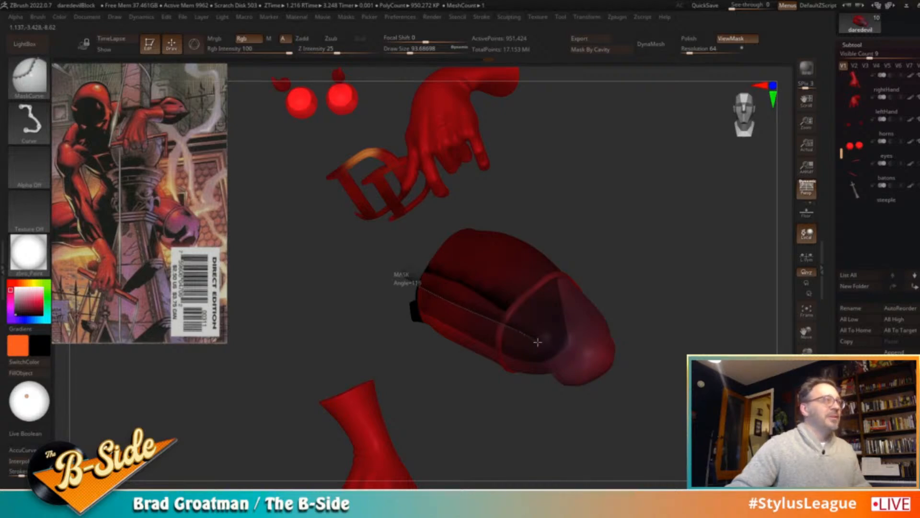
pyautogui.moveTo(563, 321)
pyautogui.keyDown('ctrl'); pyautogui.mouseDown()
pyautogui.moveTo(554, 321)
pyautogui.moveTo(581, 308)
pyautogui.mouseUp(); pyautogui.keyUp('ctrl')
pyautogui.hotkey('ctrl', 'z')
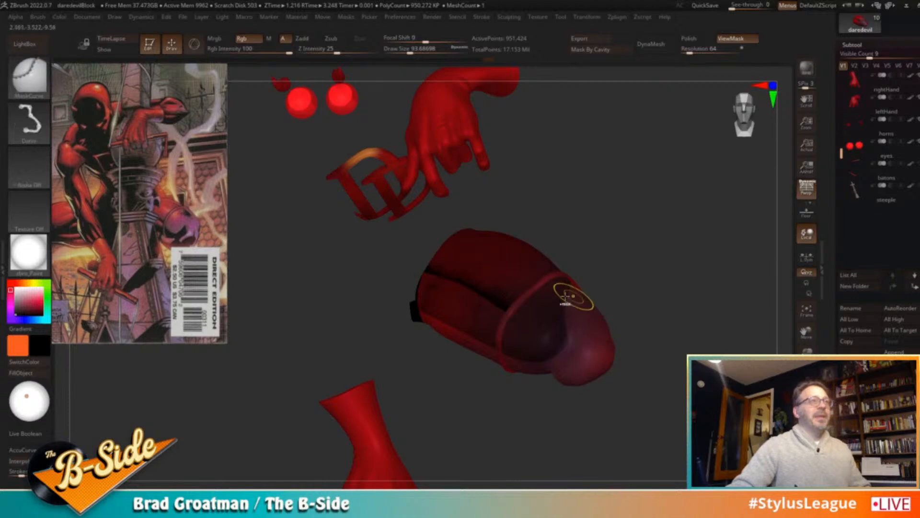
# Draw a second curve across the lower thigh and over the knee, leaving only a narrow strip between the curves masked
pyautogui.keyDown('ctrl'); pyautogui.moveTo(399, 283); pyautogui.dragTo(444, 301); pyautogui.keyUp('ctrl')
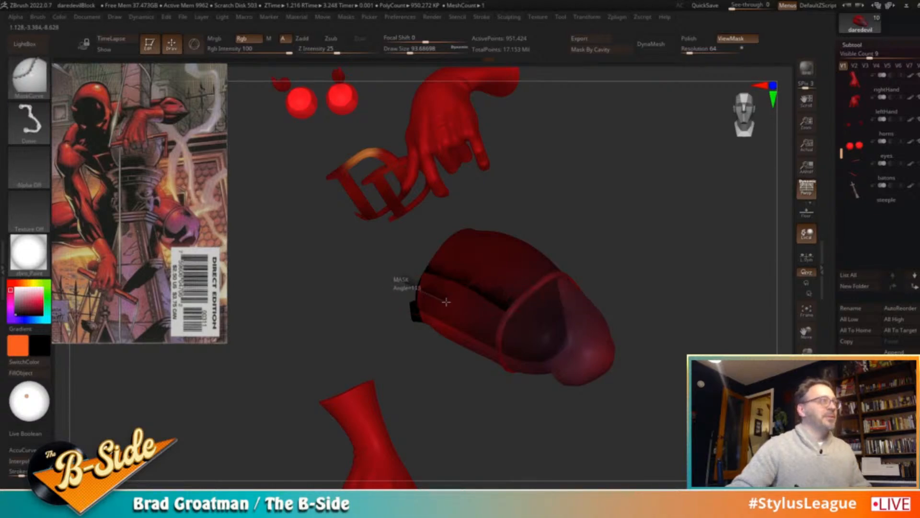
pyautogui.moveTo(461, 308)
pyautogui.keyDown('ctrl'); pyautogui.mouseDown()
pyautogui.moveTo(535, 333)
pyautogui.moveTo(561, 317)
pyautogui.moveTo(590, 271)
pyautogui.mouseUp(); pyautogui.keyUp('ctrl')
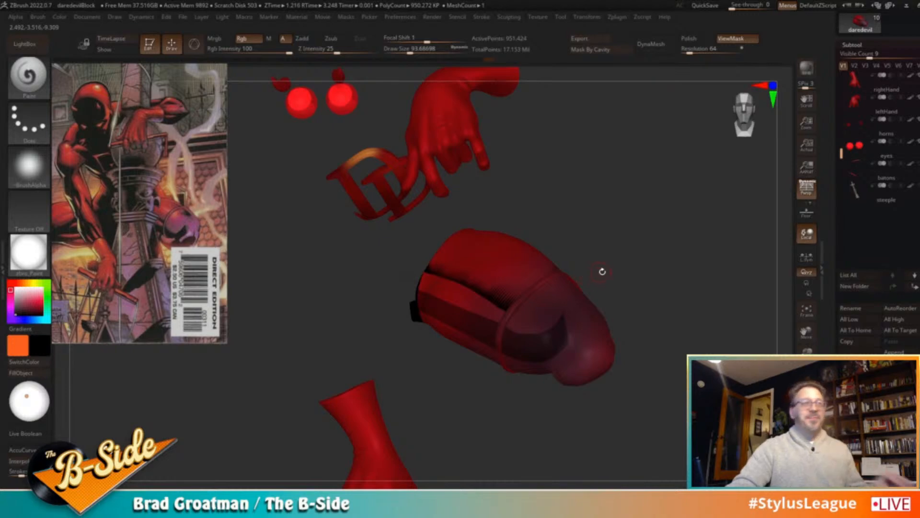
pyautogui.moveTo(668, 265); pyautogui.dragTo(668, 264)
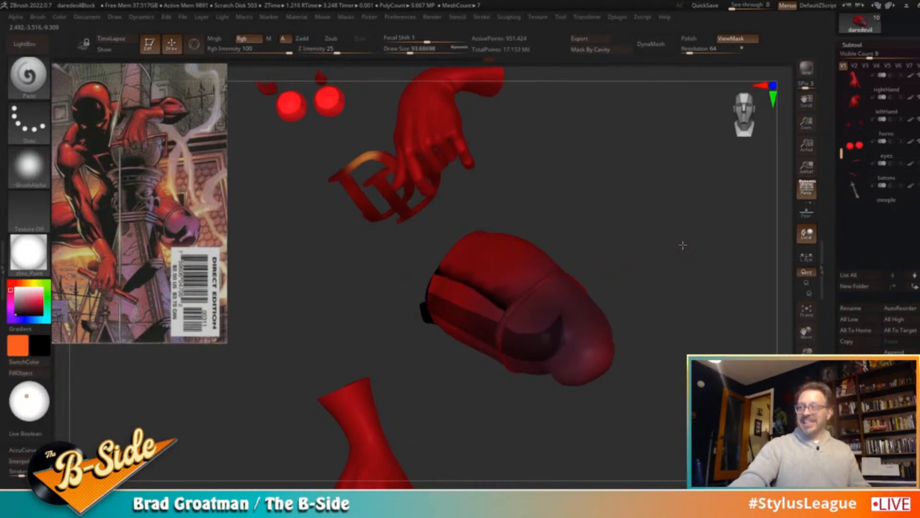
pyautogui.moveTo(635, 224); pyautogui.dragTo(670, 237)
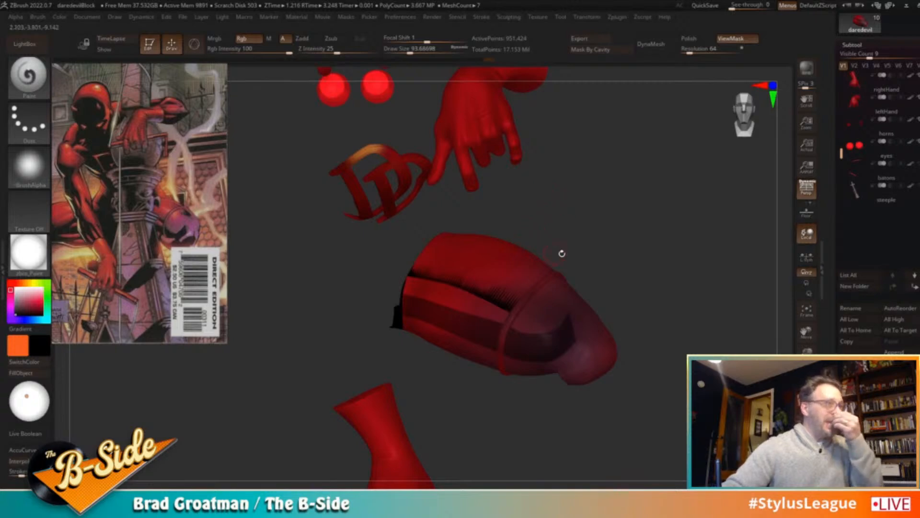
pyautogui.moveTo(625, 257); pyautogui.dragTo(635, 261)
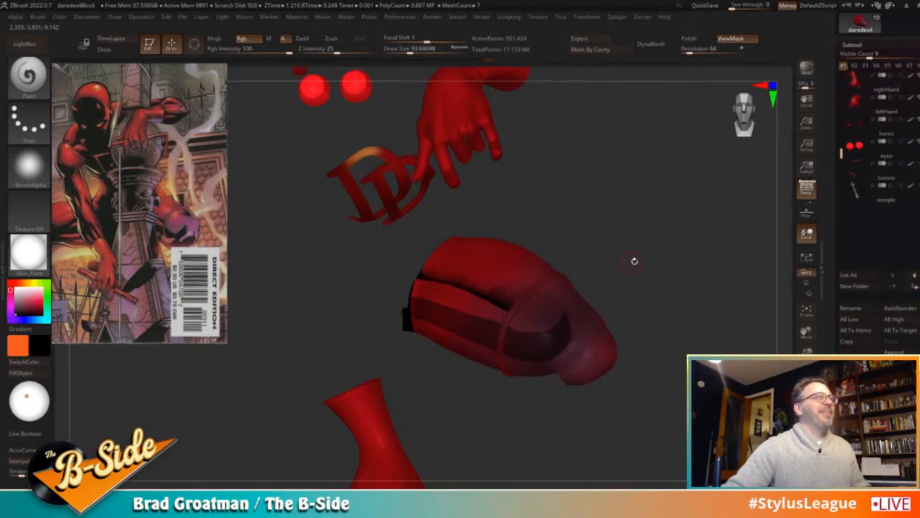
# Trim the mask along the thigh strip with another curve, invert it to expose the strip, and curve-mask the knee beyond the strip
pyautogui.moveTo(394, 301)
pyautogui.keyDown('ctrl'); pyautogui.mouseDown()
pyautogui.moveTo(538, 335)
pyautogui.moveTo(567, 318)
pyautogui.moveTo(581, 293)
pyautogui.moveTo(623, 287)
pyautogui.mouseUp(); pyautogui.keyUp('ctrl')
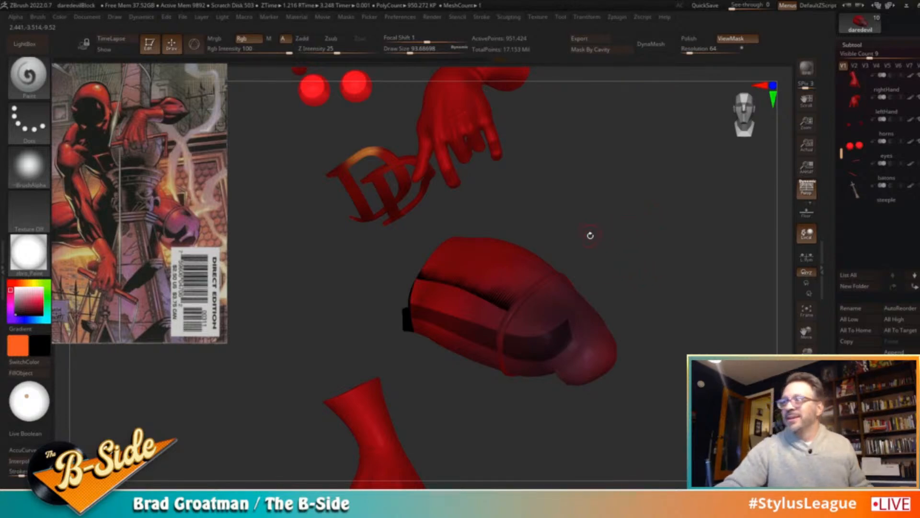
pyautogui.keyDown('ctrl'); pyautogui.click(666, 225); pyautogui.keyUp('ctrl')
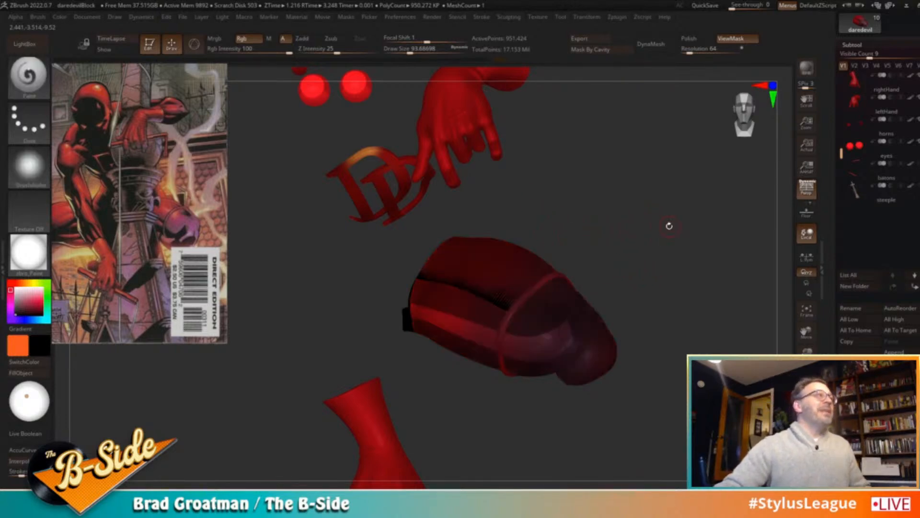
pyautogui.moveTo(615, 250); pyautogui.dragTo(503, 457)
pyautogui.moveTo(628, 239)
pyautogui.mouseDown()
pyautogui.moveTo(672, 264)
pyautogui.moveTo(660, 261)
pyautogui.mouseUp()
pyautogui.press('s')
pyautogui.moveTo(544, 339)
pyautogui.mouseDown()
pyautogui.moveTo(574, 320)
pyautogui.moveTo(540, 356)
pyautogui.mouseUp()
pyautogui.hotkey('ctrl', 'z')
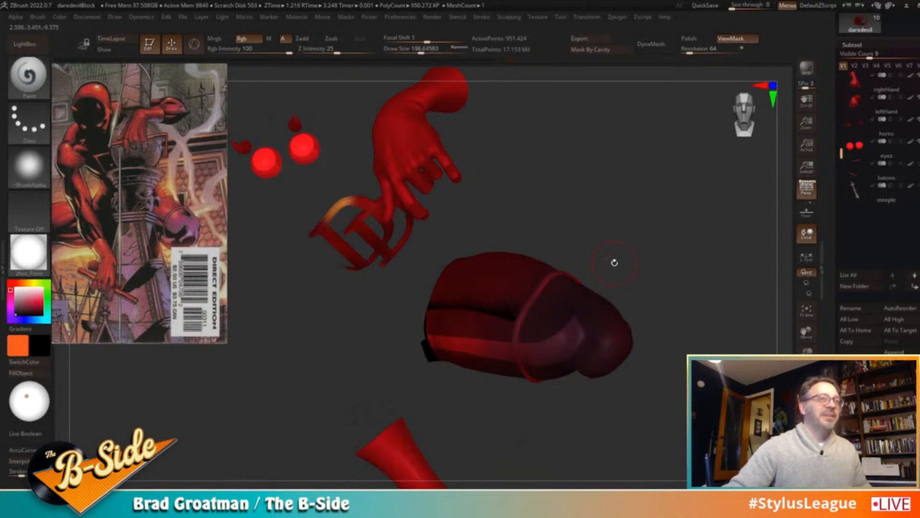
pyautogui.moveTo(572, 278)
pyautogui.keyDown('ctrl'); pyautogui.mouseDown()
pyautogui.moveTo(579, 335)
pyautogui.moveTo(559, 371)
pyautogui.mouseUp(); pyautogui.keyUp('ctrl')
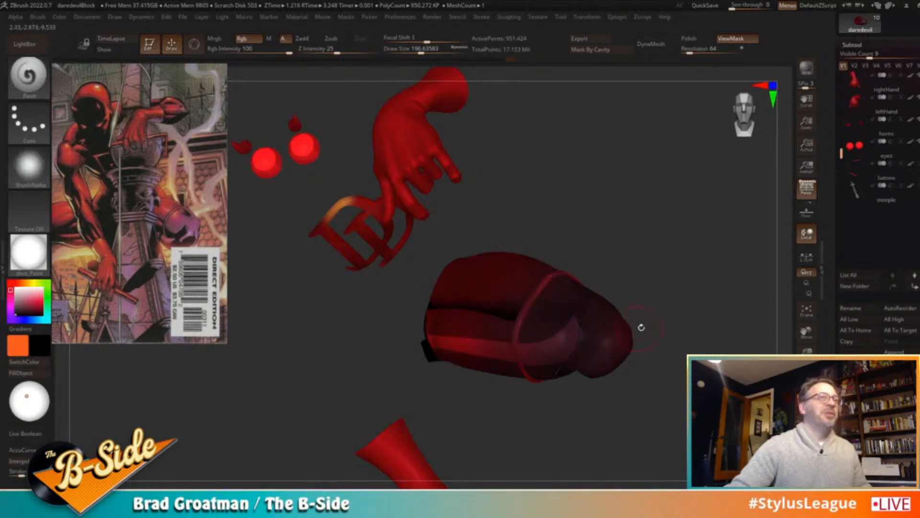
# Paint the exposed strip solid black across the lower thigh and knee with a draw size of about 286, and invert the mask
pyautogui.press('s')
pyautogui.moveTo(583, 324); pyautogui.dragTo(589, 323)
pyautogui.moveTo(549, 349)
pyautogui.mouseDown()
pyautogui.moveTo(570, 333)
pyautogui.moveTo(489, 352)
pyautogui.moveTo(435, 345)
pyautogui.mouseUp()
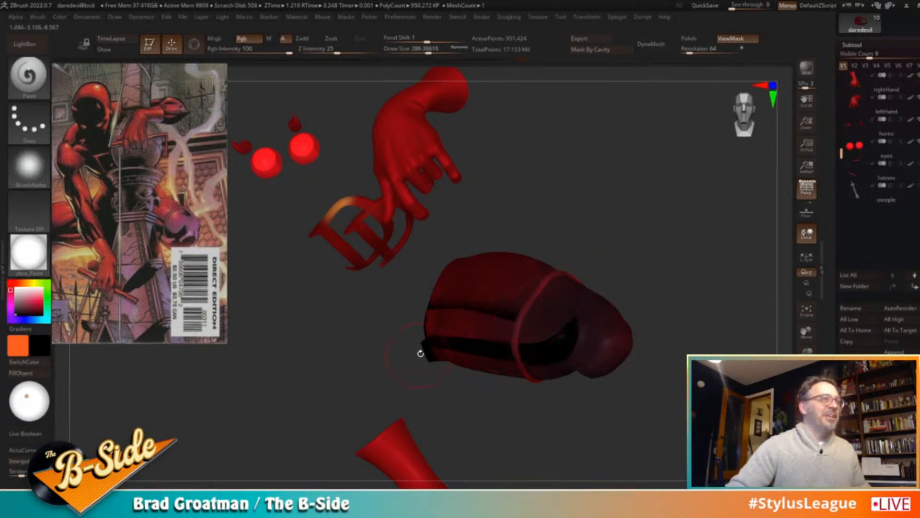
pyautogui.moveTo(662, 257); pyautogui.dragTo(673, 237)
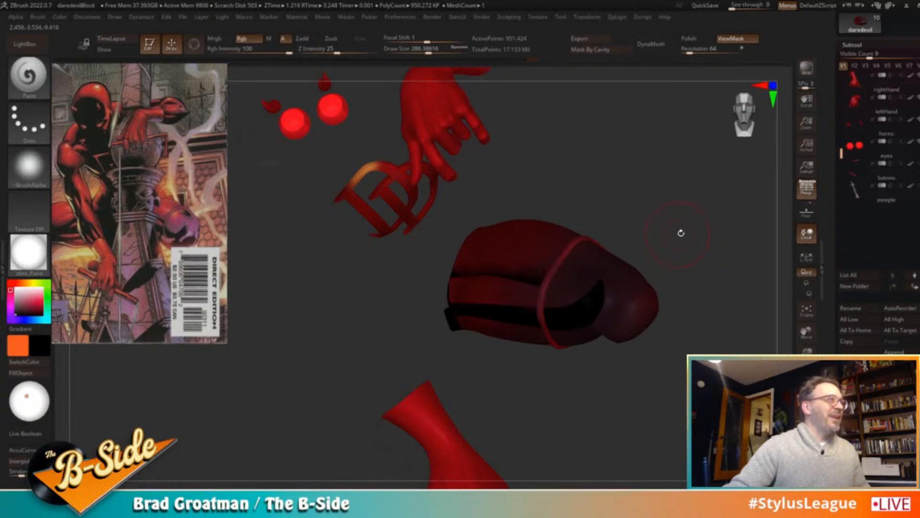
pyautogui.keyDown('ctrl'); pyautogui.click(678, 233); pyautogui.keyUp('ctrl')
pyautogui.press('s')
pyautogui.moveTo(536, 300); pyautogui.dragTo(529, 301)
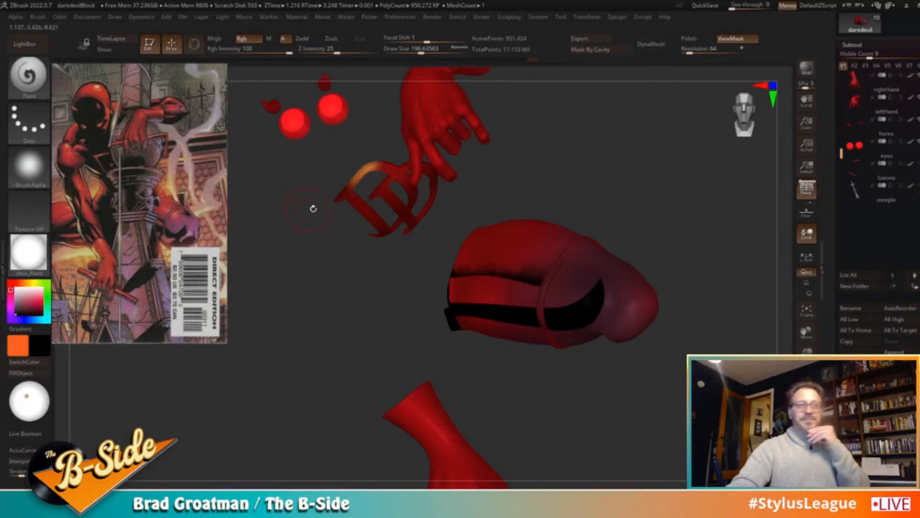
# Load the comicShadow1 brush from the Paint folder of the brush library
pyautogui.click(41, 44)
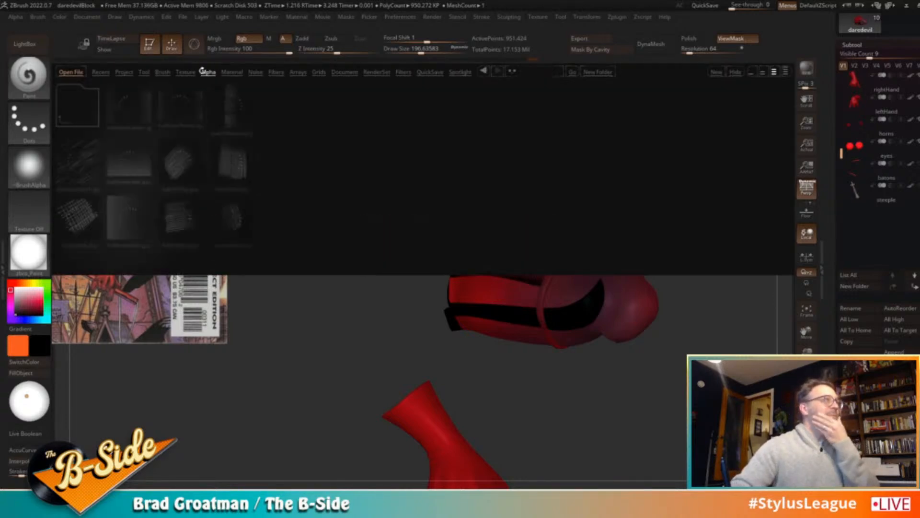
pyautogui.click(163, 73)
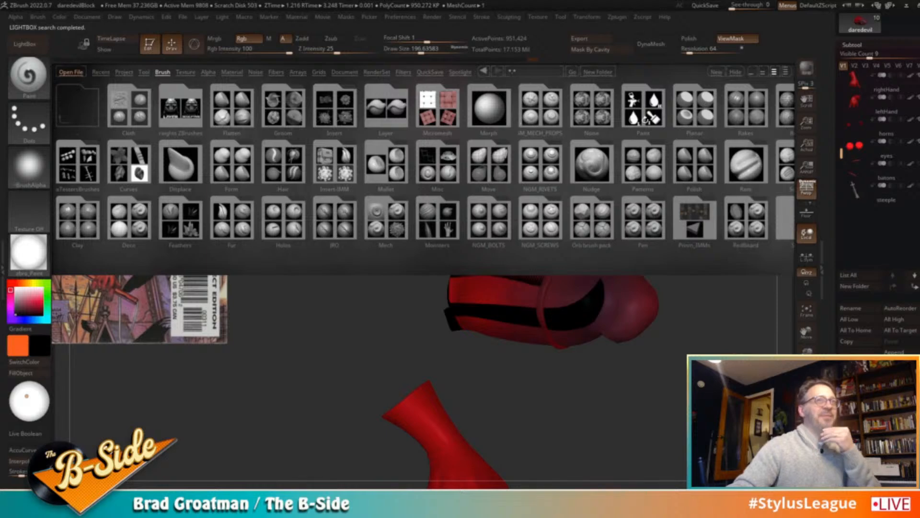
pyautogui.click(643, 116)
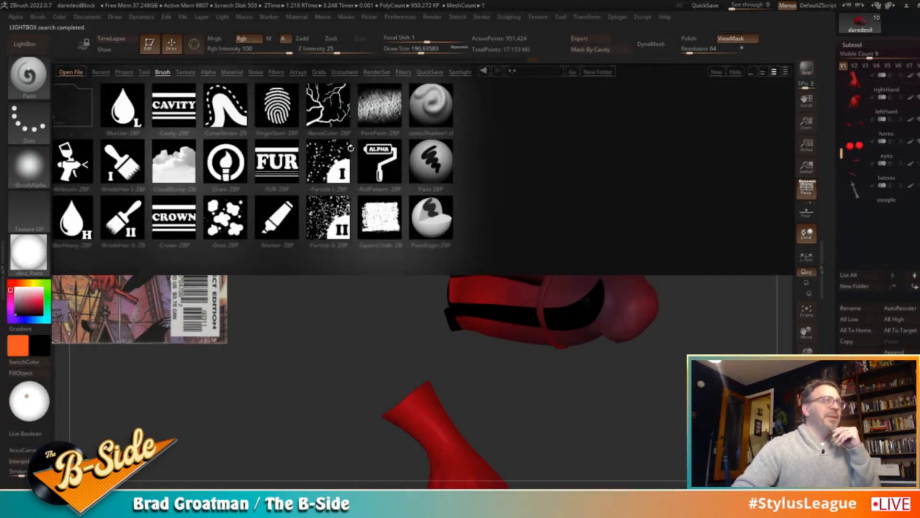
pyautogui.doubleClick(435, 114)
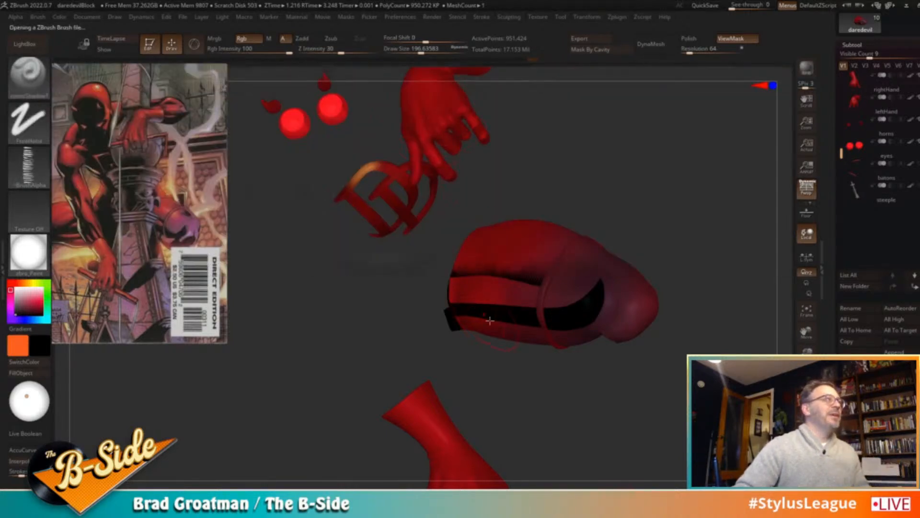
# Hatch the upper edge of the thigh's black shadow strip using a draw size of about 87
pyautogui.keyDown('alt'); pyautogui.moveTo(563, 389); pyautogui.dragTo(583, 380); pyautogui.keyUp('alt')
pyautogui.press('s')
pyautogui.moveTo(506, 303); pyautogui.dragTo(496, 303)
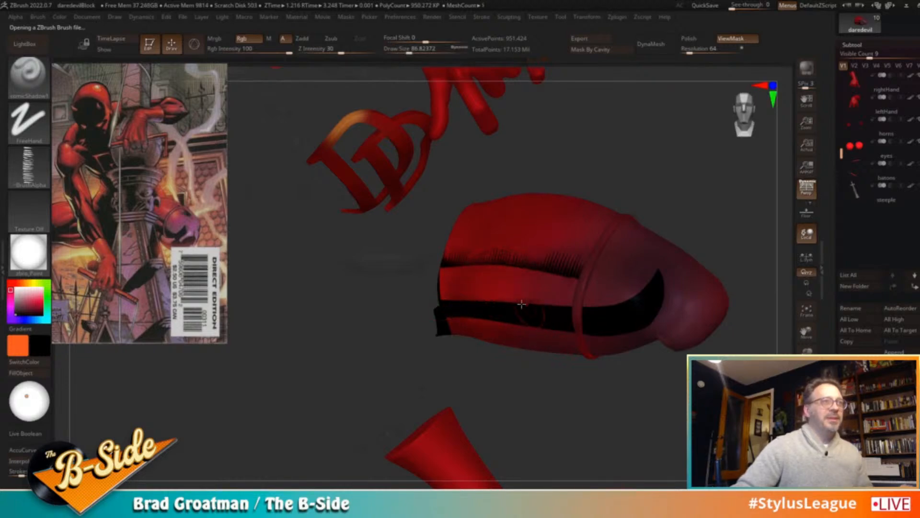
pyautogui.moveTo(436, 302)
pyautogui.mouseDown()
pyautogui.moveTo(501, 296)
pyautogui.moveTo(423, 296)
pyautogui.mouseUp()
pyautogui.hotkey('ctrl', 'z')
pyautogui.moveTo(578, 303); pyautogui.dragTo(635, 300, button='right')
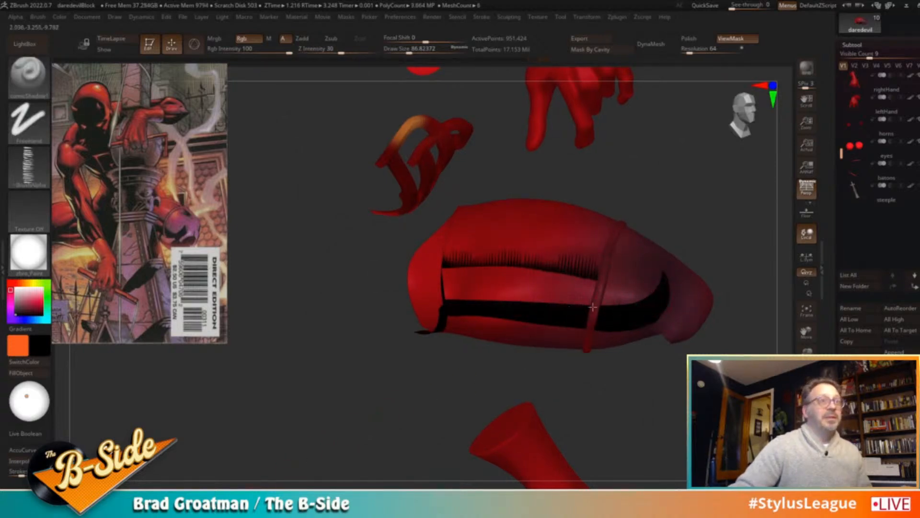
pyautogui.moveTo(752, 266); pyautogui.dragTo(688, 266)
pyautogui.moveTo(422, 325); pyautogui.dragTo(382, 331)
pyautogui.moveTo(618, 397); pyautogui.dragTo(629, 307)
pyautogui.moveTo(688, 255)
pyautogui.mouseDown()
pyautogui.moveTo(721, 259)
pyautogui.moveTo(746, 288)
pyautogui.moveTo(669, 262)
pyautogui.moveTo(684, 267)
pyautogui.mouseUp()
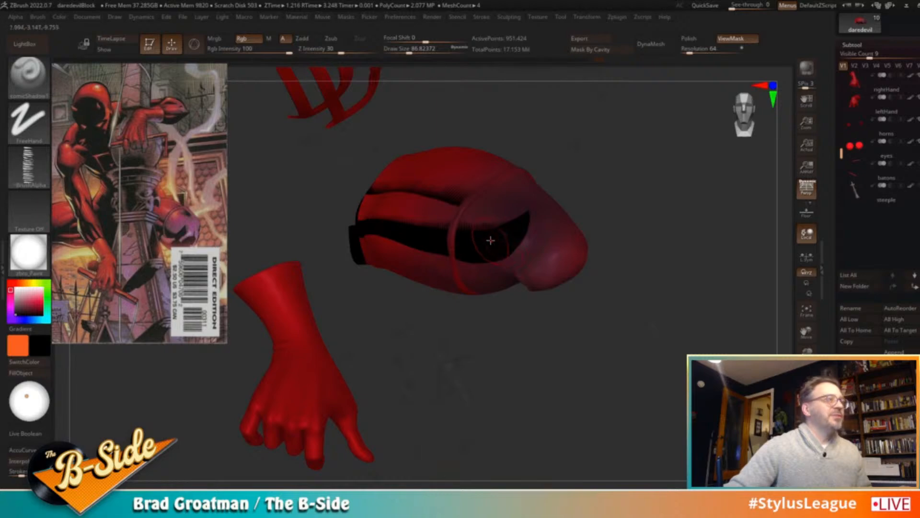
# Mask around a small patch just below the knee shadow, paint it black with the Paint brush, and hide the mask display
pyautogui.press('ctrl')
pyautogui.moveTo(499, 261)
pyautogui.mouseDown()
pyautogui.moveTo(502, 287)
pyautogui.moveTo(482, 262)
pyautogui.moveTo(476, 295)
pyautogui.moveTo(488, 248)
pyautogui.mouseUp()
pyautogui.press('ctrl')
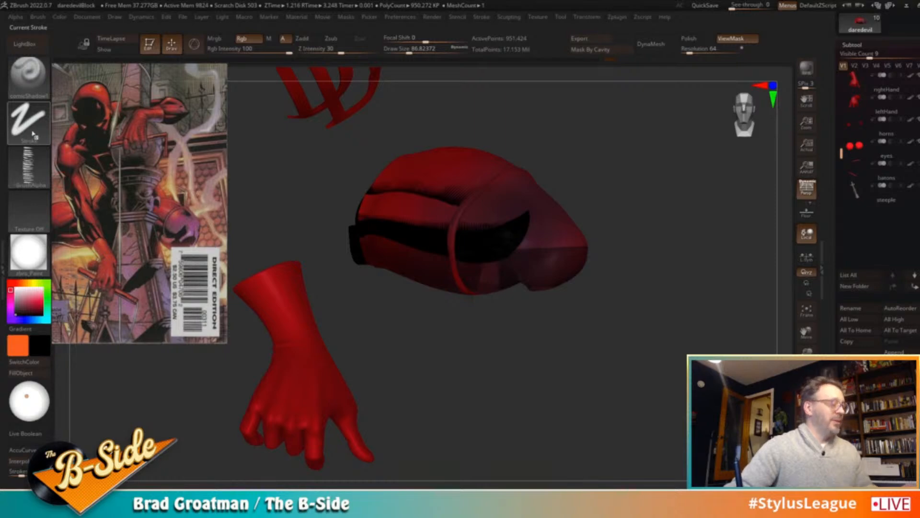
pyautogui.press('b')
pyautogui.press('p')
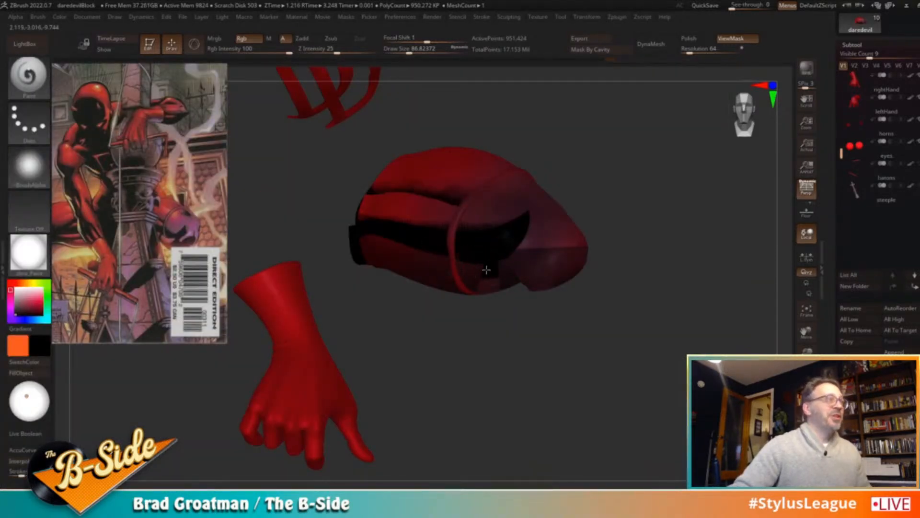
pyautogui.hotkey('ctrl', 'h')
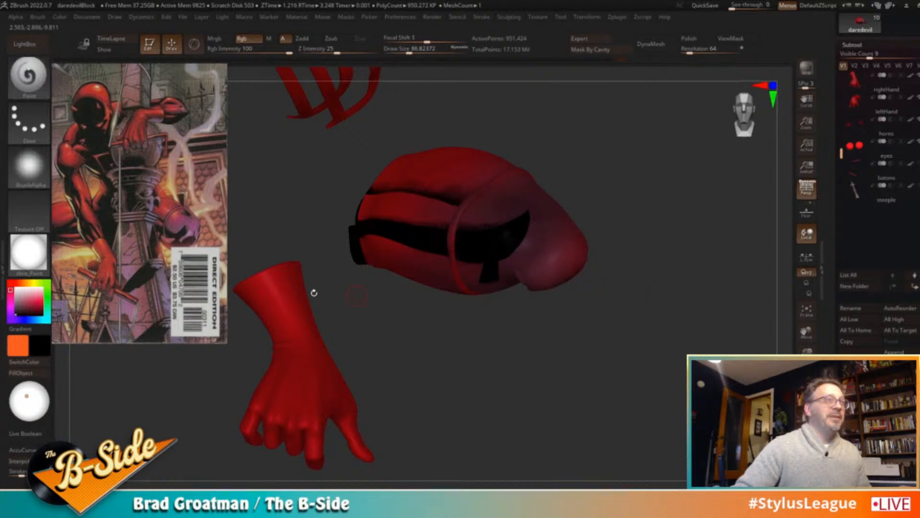
# Mask a rounded area at the underside of the knee with MaskCircle, invert the mask, and paint the exposed area black
pyautogui.keyDown('ctrl'); pyautogui.click(29, 74); pyautogui.keyUp('ctrl')
pyautogui.click(98, 91)
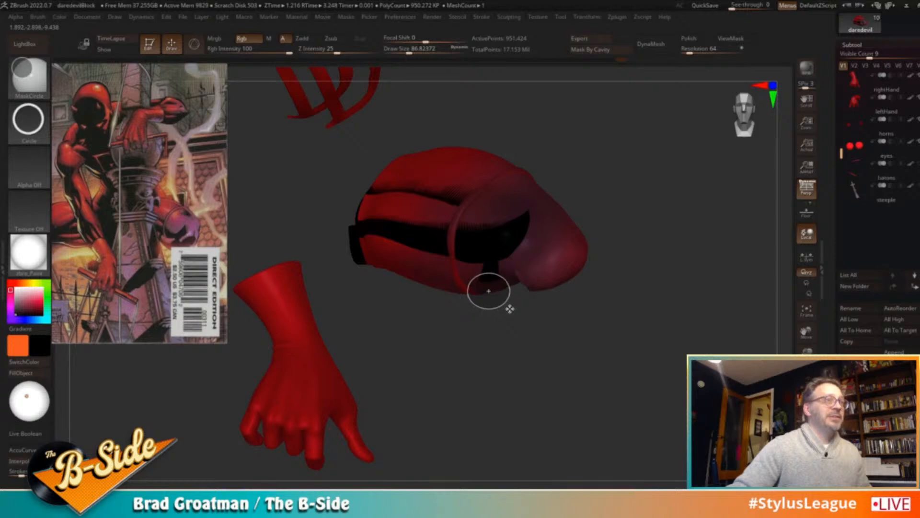
pyautogui.keyDown('ctrl'); pyautogui.click(609, 305); pyautogui.keyUp('ctrl')
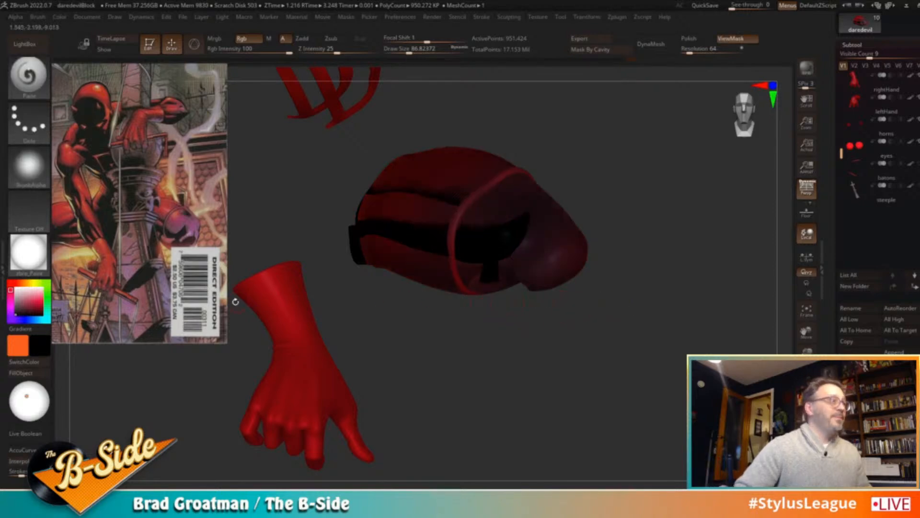
pyautogui.moveTo(452, 308); pyautogui.dragTo(460, 313)
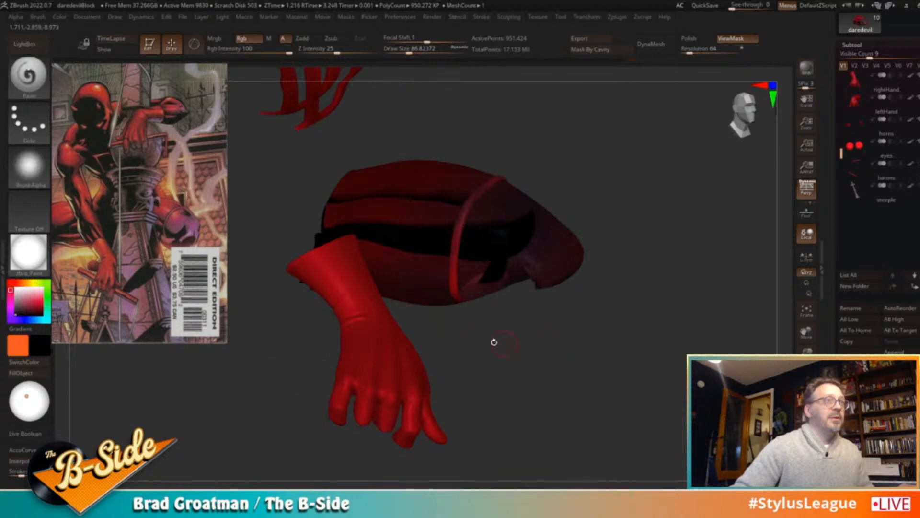
pyautogui.moveTo(555, 339); pyautogui.dragTo(508, 318)
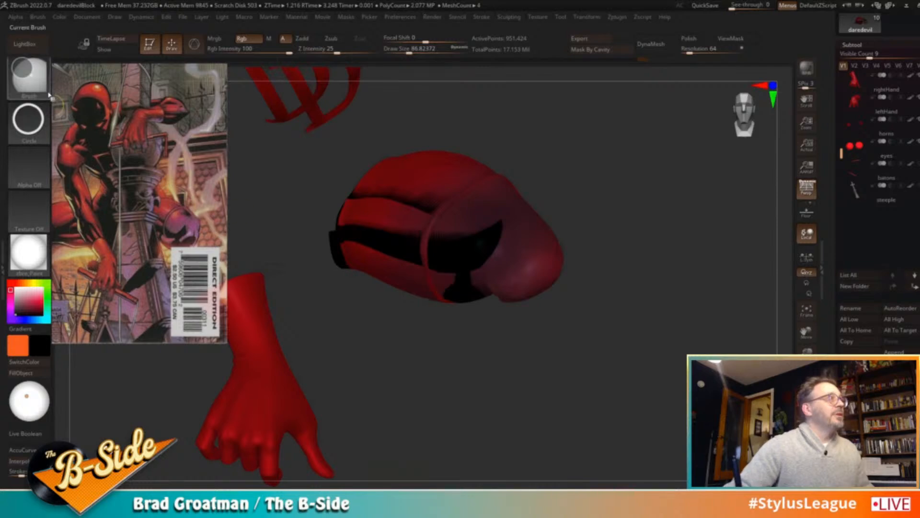
# Mask along the underside of the thigh with MaskCurve, invert the mask, and fill the exposed lower edge with black
pyautogui.keyDown('ctrl'); pyautogui.click(28, 74); pyautogui.keyUp('ctrl')
pyautogui.keyDown('ctrl'); pyautogui.click(137, 89); pyautogui.keyUp('ctrl')
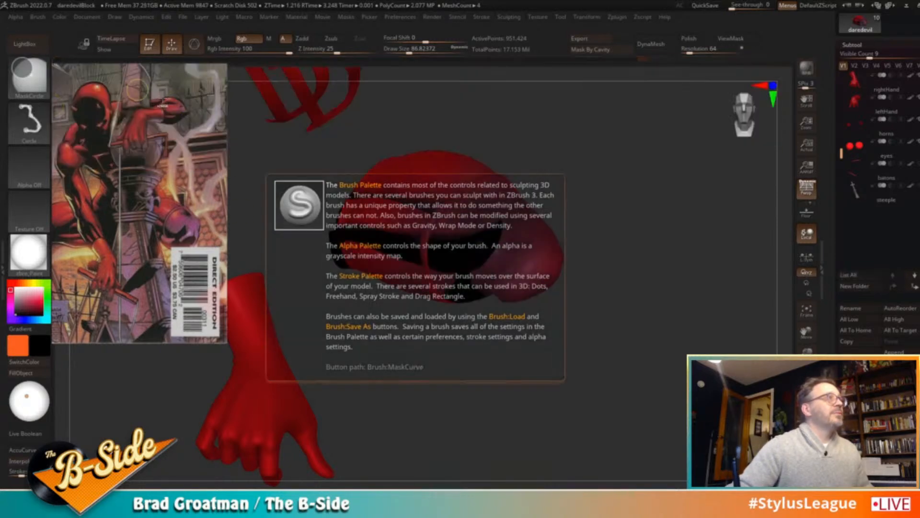
pyautogui.moveTo(409, 318); pyautogui.dragTo(407, 318)
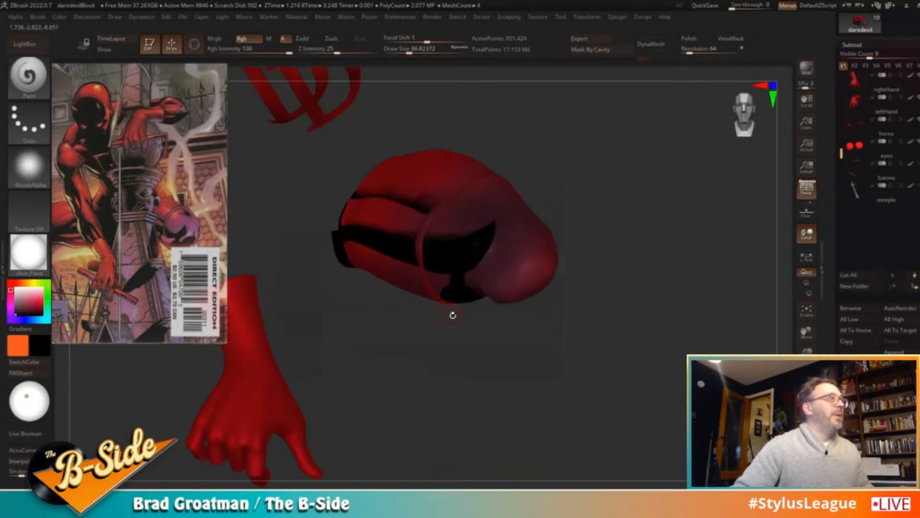
pyautogui.press('ctrl')
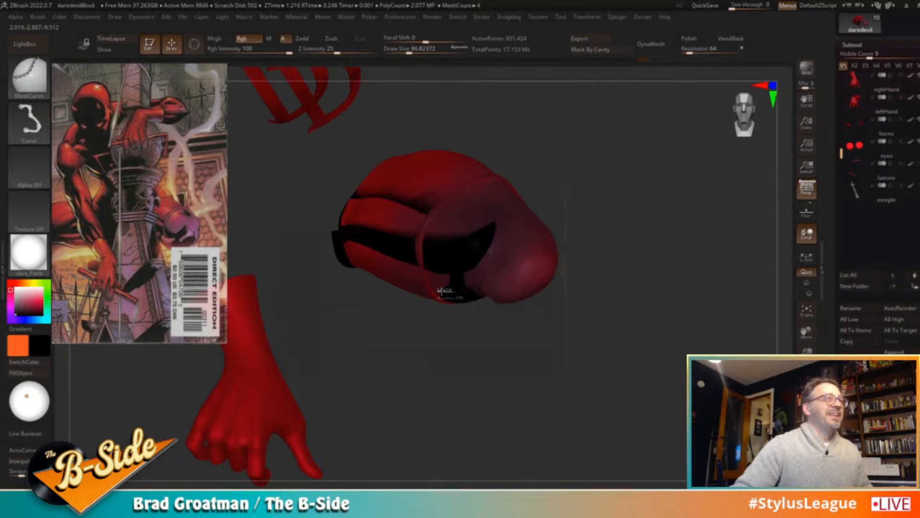
pyautogui.keyDown('ctrl'); pyautogui.moveTo(440, 290); pyautogui.dragTo(312, 251); pyautogui.keyUp('ctrl')
pyautogui.keyDown('ctrl'); pyautogui.click(327, 301); pyautogui.keyUp('ctrl')
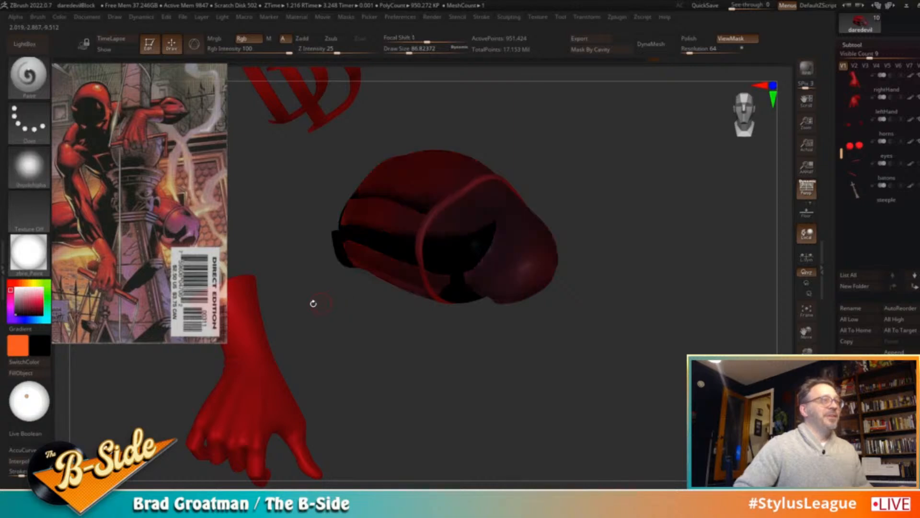
pyautogui.click(38, 374)
pyautogui.keyDown('ctrl'); pyautogui.click(388, 336); pyautogui.keyUp('ctrl')
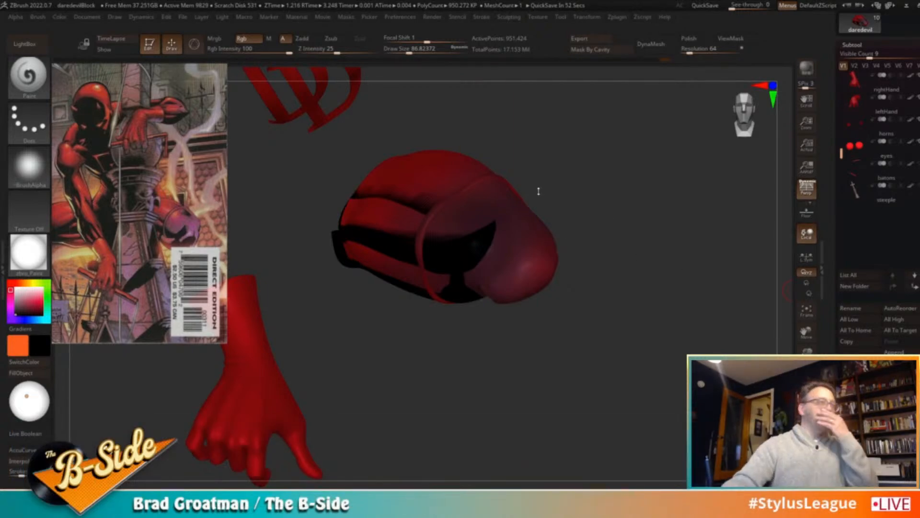
# Use MaskCircle to shape a narrow curved band joining the two thigh shadows near the knee, invert the mask, and paint the band black
pyautogui.moveTo(400, 317); pyautogui.dragTo(378, 307)
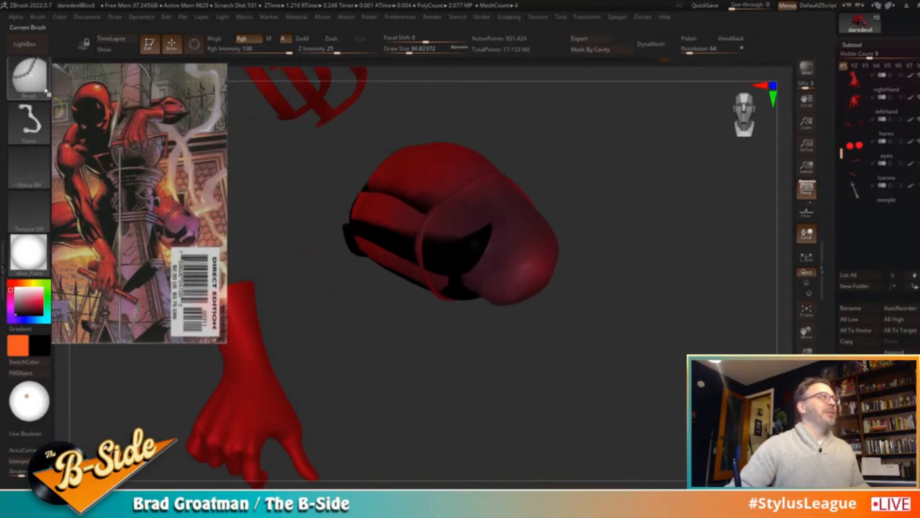
pyautogui.keyDown('ctrl'); pyautogui.click(35, 86); pyautogui.keyUp('ctrl')
pyautogui.moveTo(403, 318); pyautogui.dragTo(416, 293)
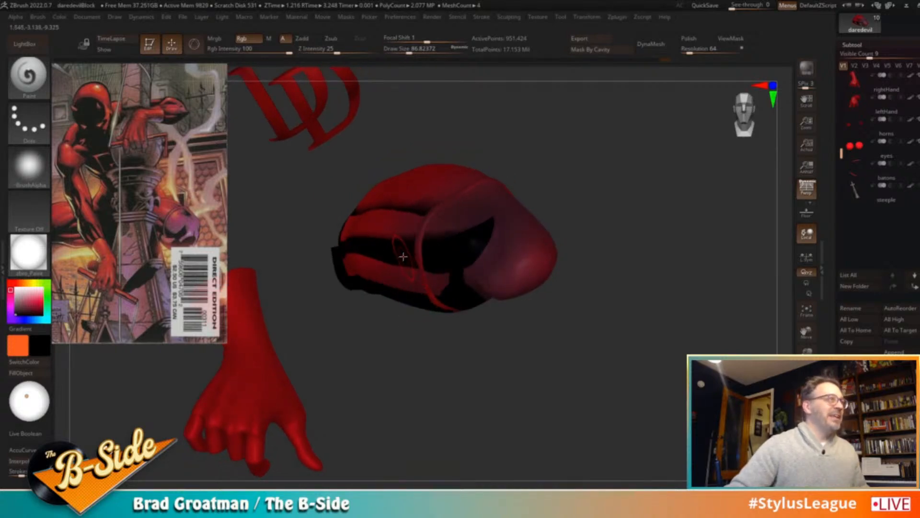
pyautogui.press('ctrl')
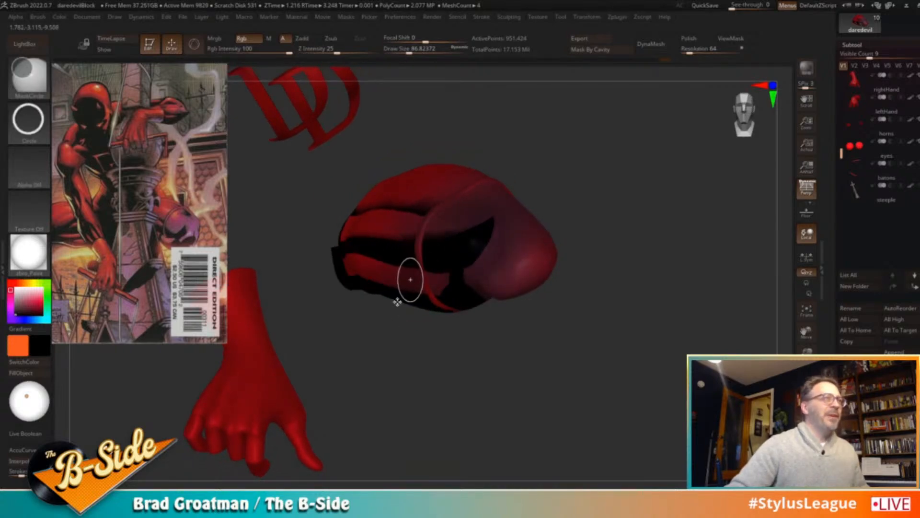
pyautogui.keyDown('ctrl'); pyautogui.moveTo(402, 300); pyautogui.dragTo(402, 303); pyautogui.keyUp('ctrl')
pyautogui.keyDown('ctrl'); pyautogui.keyDown('alt'); pyautogui.moveTo(443, 257); pyautogui.dragTo(410, 305); pyautogui.keyUp('alt'); pyautogui.keyUp('ctrl')
pyautogui.keyDown('ctrl'); pyautogui.click(598, 272); pyautogui.keyUp('ctrl')
pyautogui.press('s')
pyautogui.moveTo(417, 275); pyautogui.dragTo(418, 278)
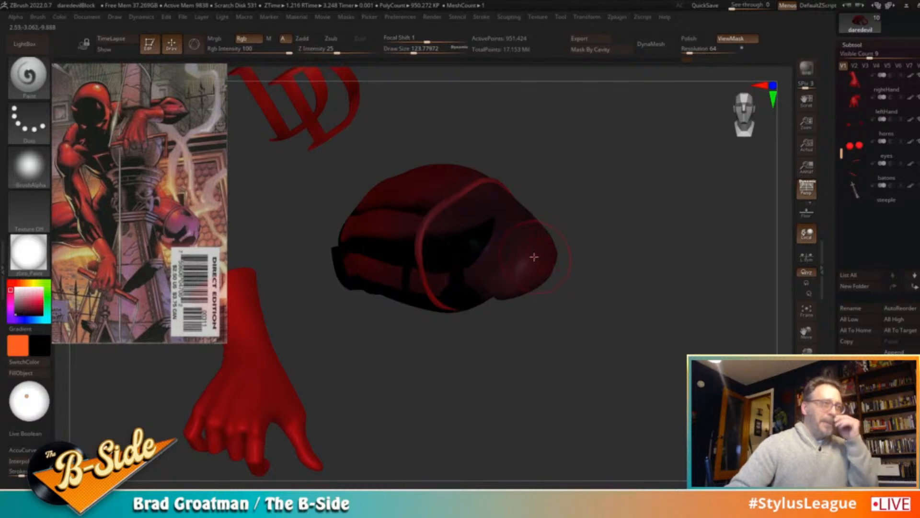
pyautogui.moveTo(600, 281)
pyautogui.mouseDown()
pyautogui.moveTo(639, 253)
pyautogui.moveTo(645, 276)
pyautogui.mouseUp()
pyautogui.hotkey('ctrl', 'h')
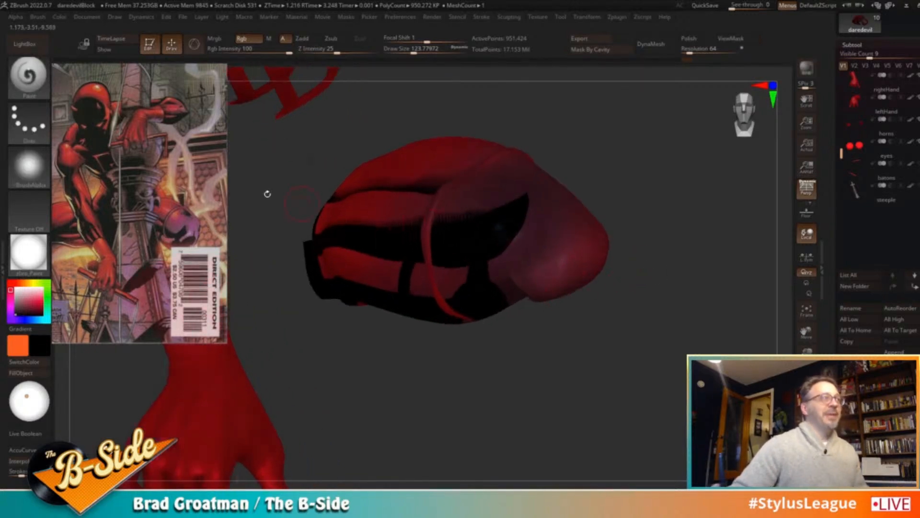
# Hatch the edges of the black shadows under the thigh near the knee with comicShadow1 at draw size about 116, undoing stray strokes
pyautogui.click(28, 79)
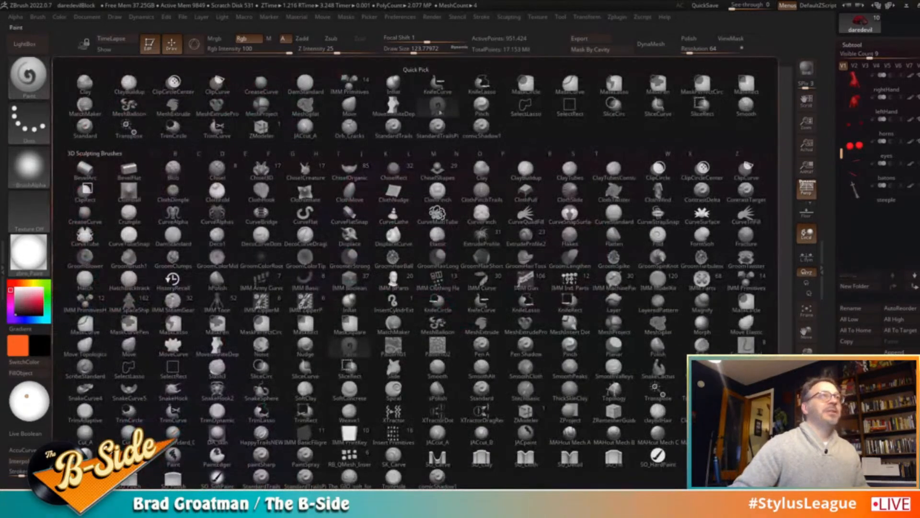
pyautogui.click(497, 129)
pyautogui.press('s')
pyautogui.moveTo(455, 295); pyautogui.dragTo(462, 290)
pyautogui.press('s')
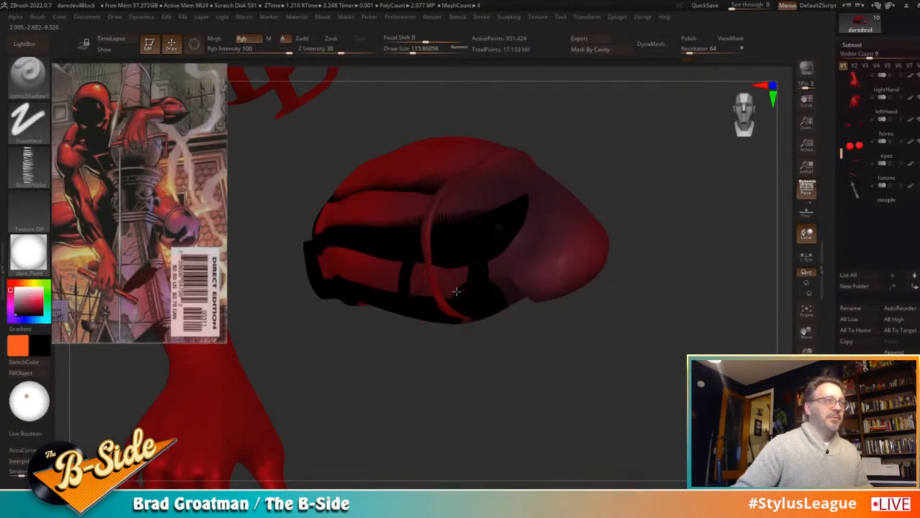
pyautogui.moveTo(578, 311)
pyautogui.mouseDown()
pyautogui.moveTo(537, 315)
pyautogui.moveTo(572, 313)
pyautogui.mouseUp()
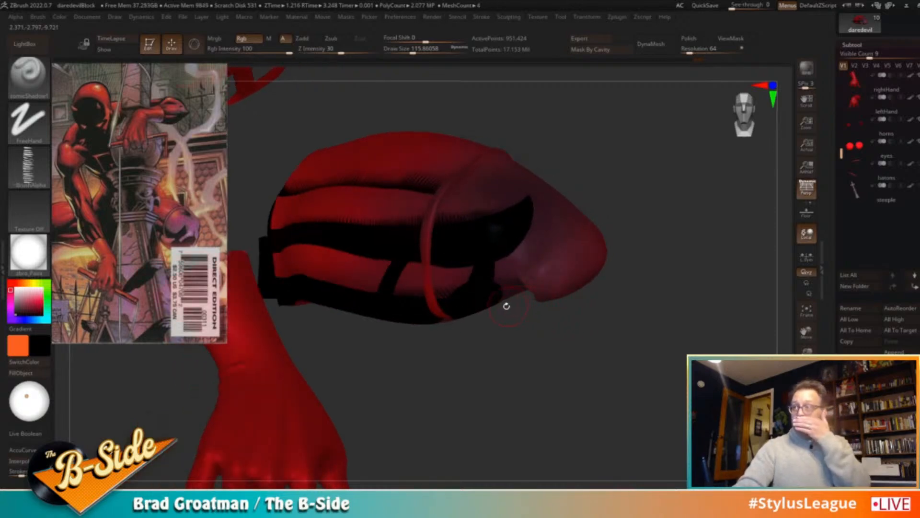
pyautogui.moveTo(504, 305); pyautogui.dragTo(594, 336)
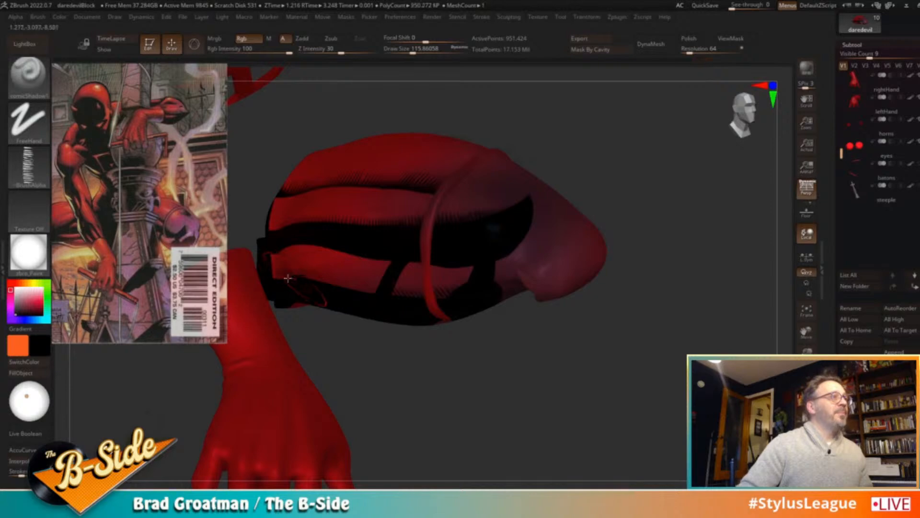
pyautogui.moveTo(298, 279); pyautogui.dragTo(291, 280)
pyautogui.hotkey('ctrl', 'z')
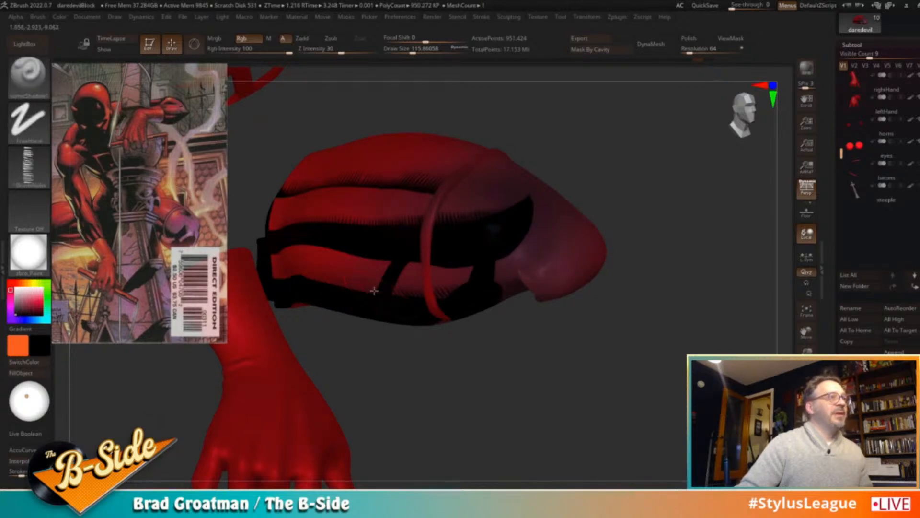
pyautogui.hotkey('ctrl', 'z')
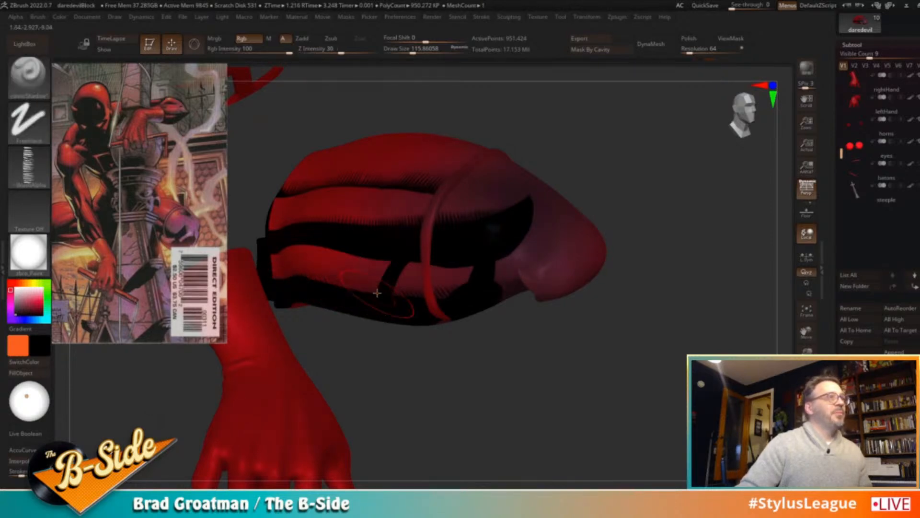
# Mask off a round area at the underside of the kneecap with MaskCircle and paint it black with the Paint brush
pyautogui.moveTo(474, 344); pyautogui.dragTo(584, 369)
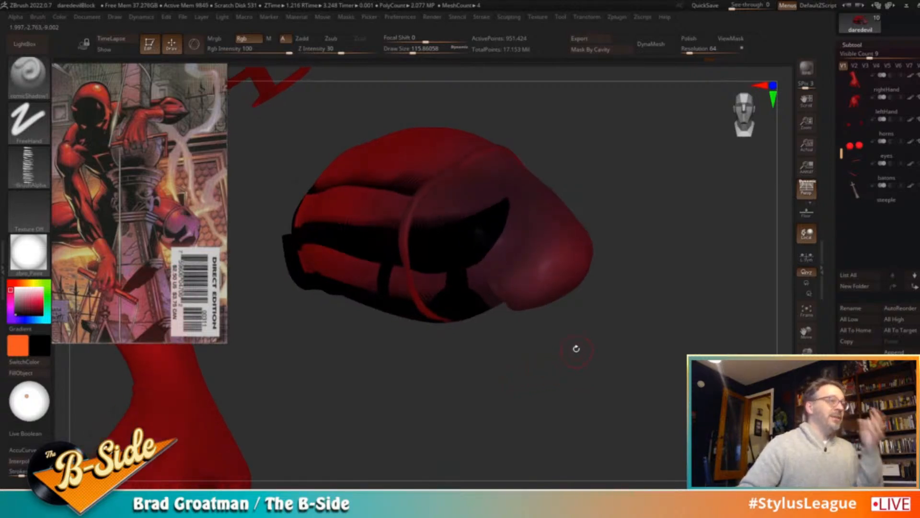
pyautogui.moveTo(622, 334)
pyautogui.mouseDown()
pyautogui.moveTo(674, 345)
pyautogui.moveTo(681, 327)
pyautogui.moveTo(623, 320)
pyautogui.mouseUp()
pyautogui.press('ctrl')
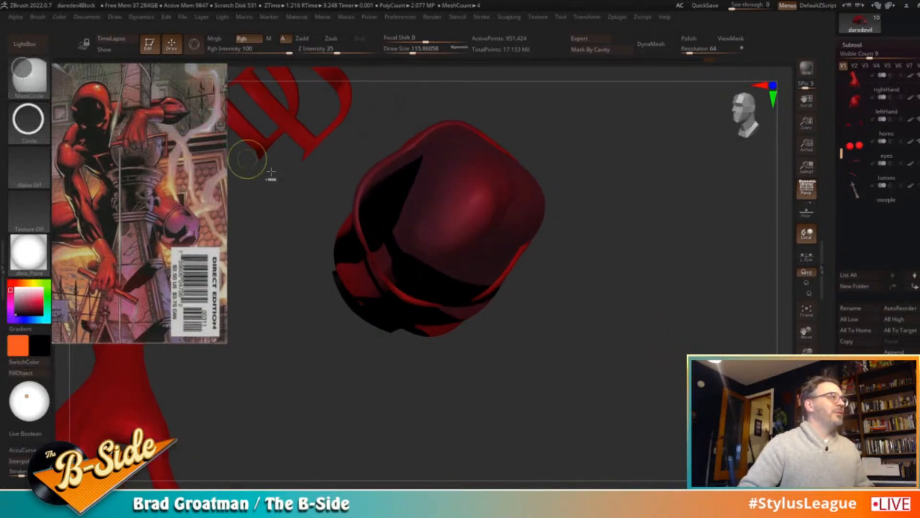
pyautogui.press('shift')
pyautogui.moveTo(597, 297)
pyautogui.keyDown('shift'); pyautogui.mouseDown()
pyautogui.moveTo(436, 197)
pyautogui.moveTo(407, 230)
pyautogui.moveTo(393, 254)
pyautogui.moveTo(396, 277)
pyautogui.moveTo(389, 275)
pyautogui.moveTo(623, 287)
pyautogui.moveTo(585, 277)
pyautogui.moveTo(587, 257)
pyautogui.moveTo(571, 250)
pyautogui.mouseUp(); pyautogui.keyUp('shift')
pyautogui.press('b')
pyautogui.press('p')
pyautogui.press('a')
pyautogui.moveTo(496, 260); pyautogui.dragTo(488, 256)
pyautogui.press('s')
pyautogui.moveTo(413, 240)
pyautogui.mouseDown()
pyautogui.moveTo(409, 231)
pyautogui.moveTo(404, 261)
pyautogui.moveTo(440, 221)
pyautogui.mouseUp()
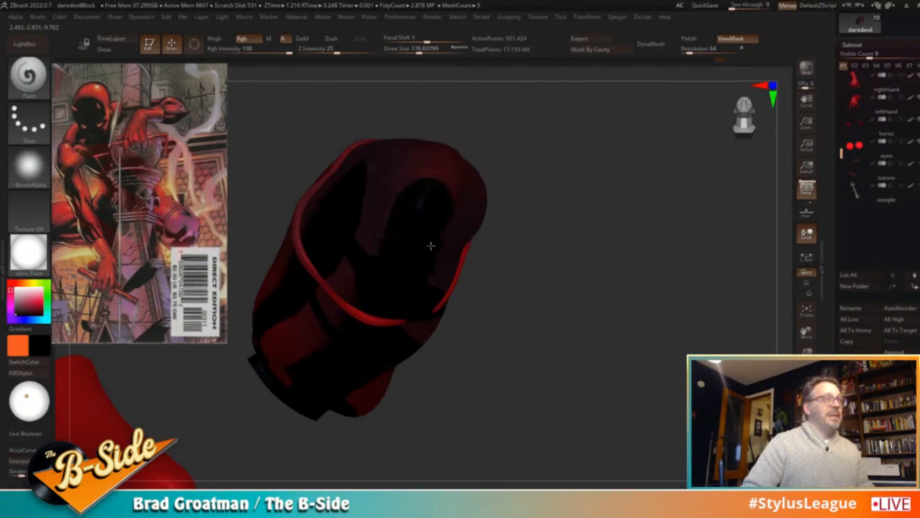
pyautogui.moveTo(593, 225)
pyautogui.mouseDown()
pyautogui.moveTo(627, 274)
pyautogui.moveTo(612, 195)
pyautogui.moveTo(556, 244)
pyautogui.moveTo(498, 187)
pyautogui.moveTo(595, 185)
pyautogui.moveTo(578, 183)
pyautogui.mouseUp()
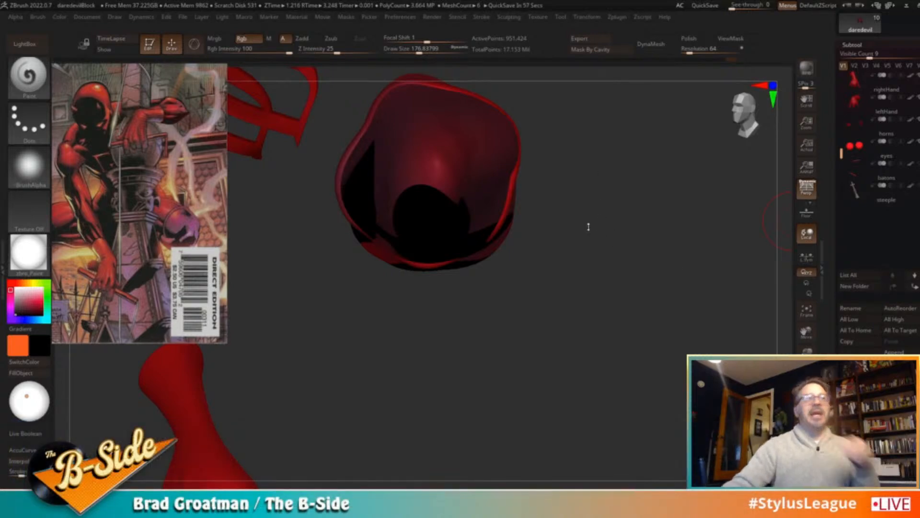
pyautogui.moveTo(602, 236); pyautogui.dragTo(582, 195)
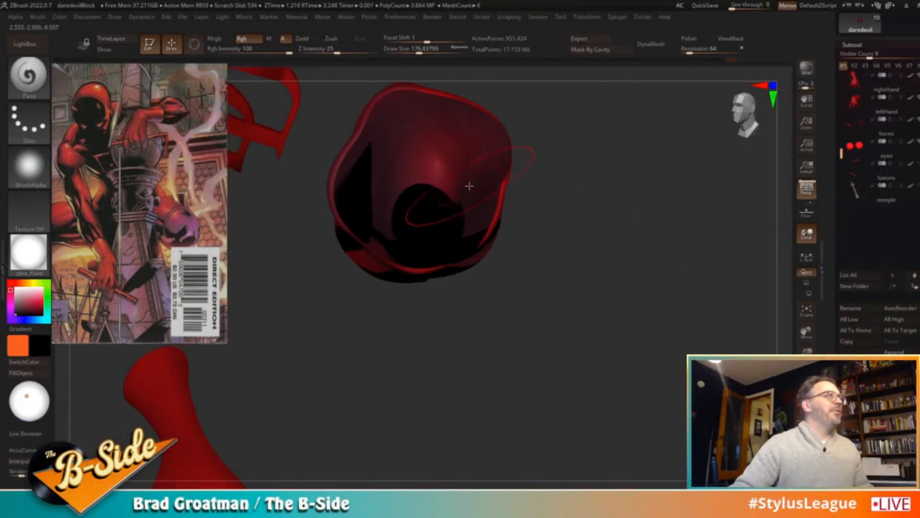
# Use MaskLasso to isolate a narrow vertical strip above the round kneecap shadow and paint the strip black
pyautogui.press('ctrl')
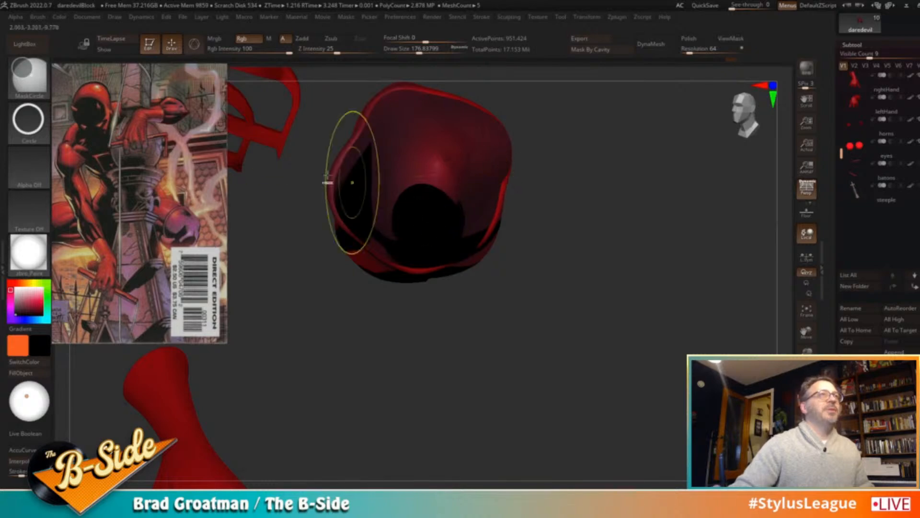
pyautogui.click(29, 74)
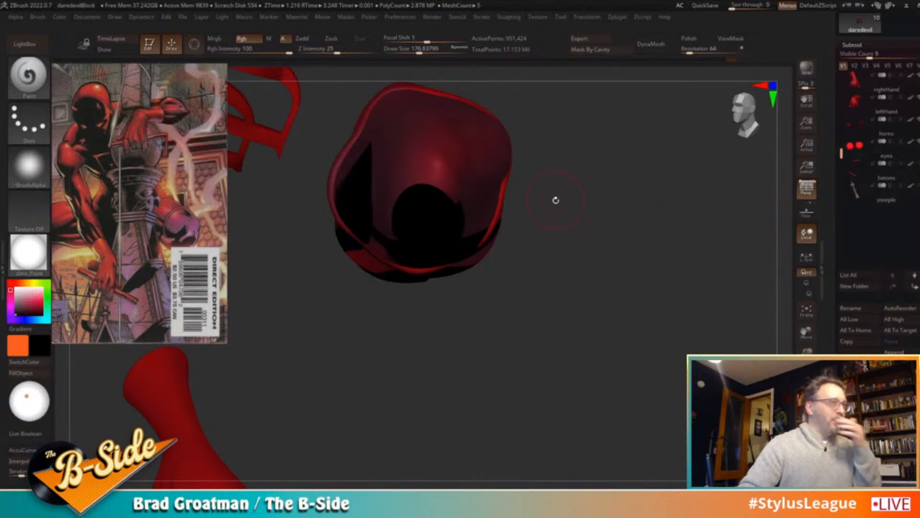
pyautogui.keyDown('ctrl'); pyautogui.click(35, 92); pyautogui.keyUp('ctrl')
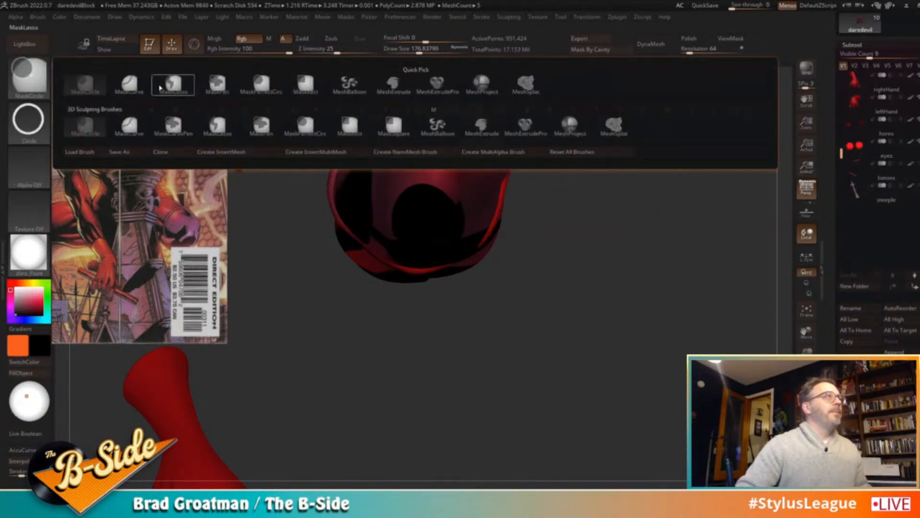
pyautogui.moveTo(442, 160)
pyautogui.keyDown('ctrl'); pyautogui.mouseDown()
pyautogui.moveTo(434, 217)
pyautogui.moveTo(425, 194)
pyautogui.moveTo(433, 141)
pyautogui.moveTo(430, 154)
pyautogui.mouseUp(); pyautogui.keyUp('ctrl')
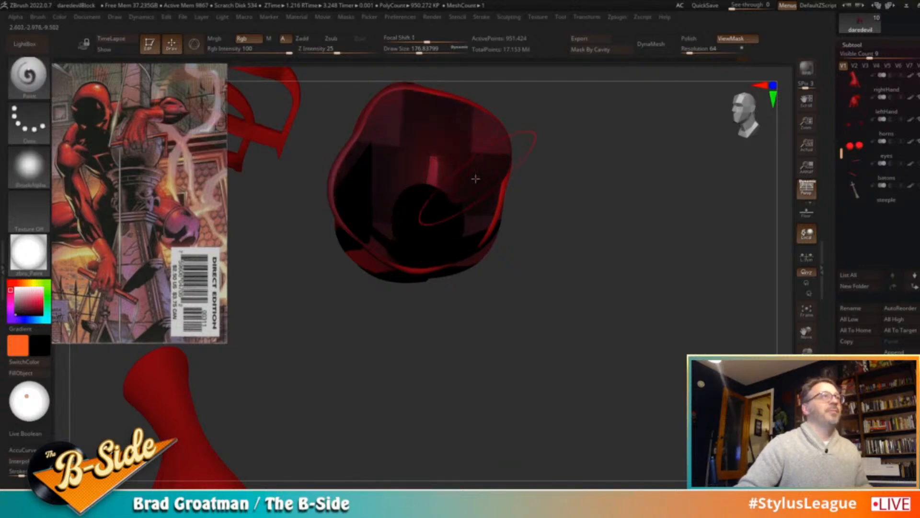
pyautogui.moveTo(583, 191); pyautogui.dragTo(639, 260)
pyautogui.moveTo(569, 236)
pyautogui.mouseDown()
pyautogui.moveTo(581, 261)
pyautogui.moveTo(534, 259)
pyautogui.mouseUp()
pyautogui.press('s')
pyautogui.click(410, 158)
pyautogui.keyDown('alt'); pyautogui.moveTo(538, 175); pyautogui.dragTo(485, 198); pyautogui.keyUp('alt')
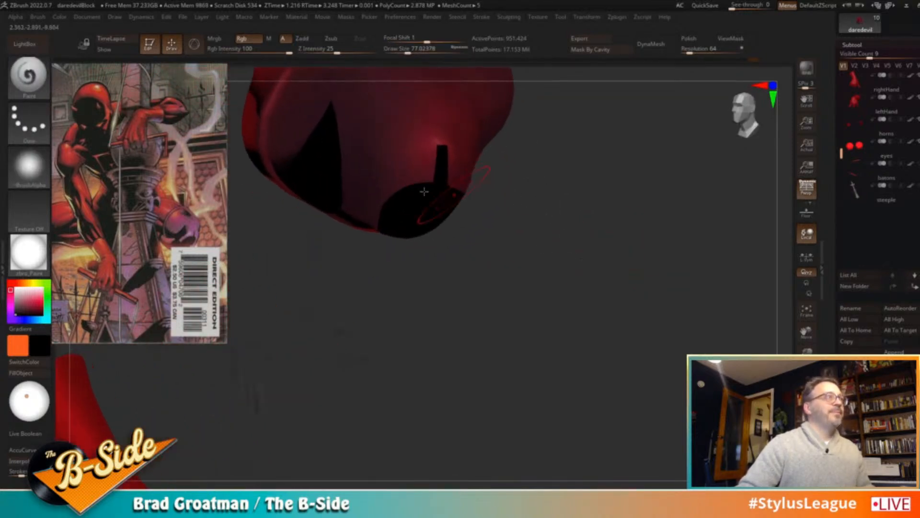
# Set the Paint brush to DragRect with the Image1 alpha and Focal Shift -76, and try stamping hatching at the black kneecap strip
pyautogui.click(29, 122)
pyautogui.click(128, 127)
pyautogui.click(28, 165)
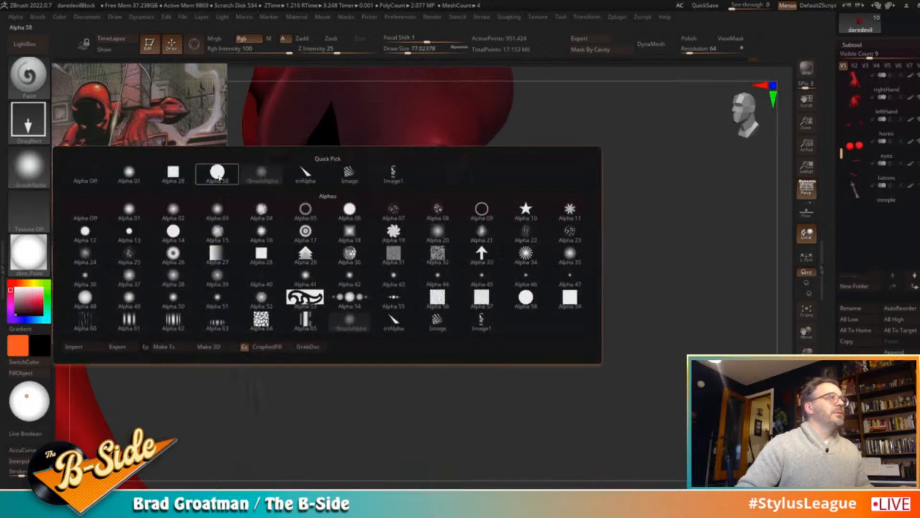
pyautogui.click(392, 175)
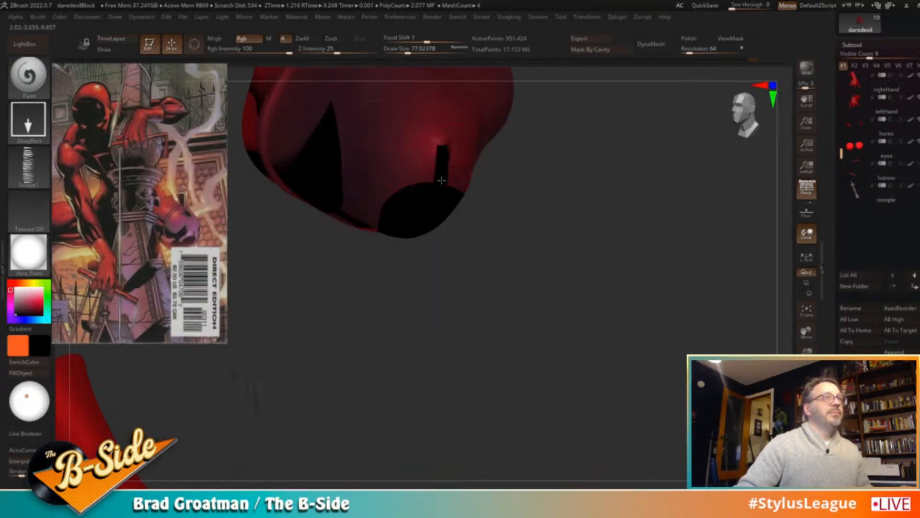
pyautogui.hotkey('ctrl', 'z')
pyautogui.moveTo(501, 181); pyautogui.dragTo(557, 168)
pyautogui.moveTo(427, 40); pyautogui.dragTo(393, 40)
pyautogui.moveTo(446, 153); pyautogui.dragTo(436, 207)
pyautogui.hotkey('ctrl', 'z')
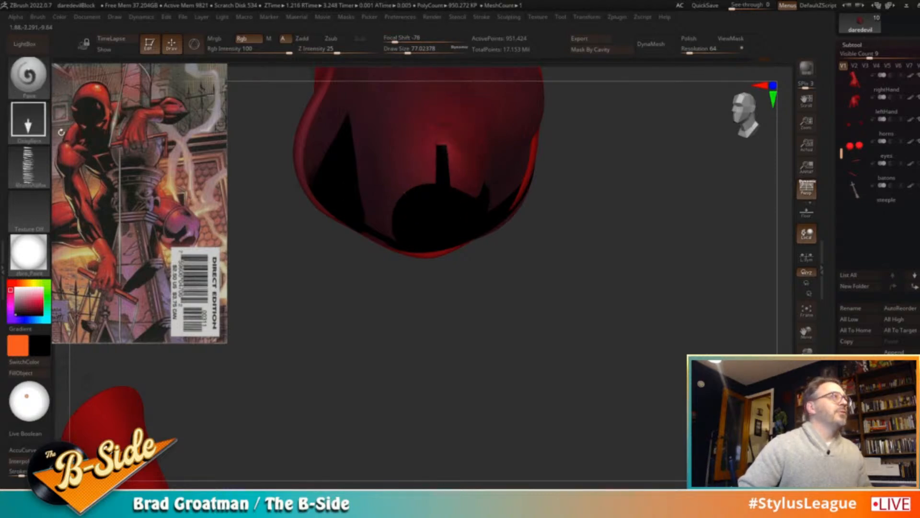
# Mask one side of the kneecap strip, stamp hatch marks along its exposed edge with the Image alpha, and clear the mask
pyautogui.click(29, 165)
pyautogui.click(349, 173)
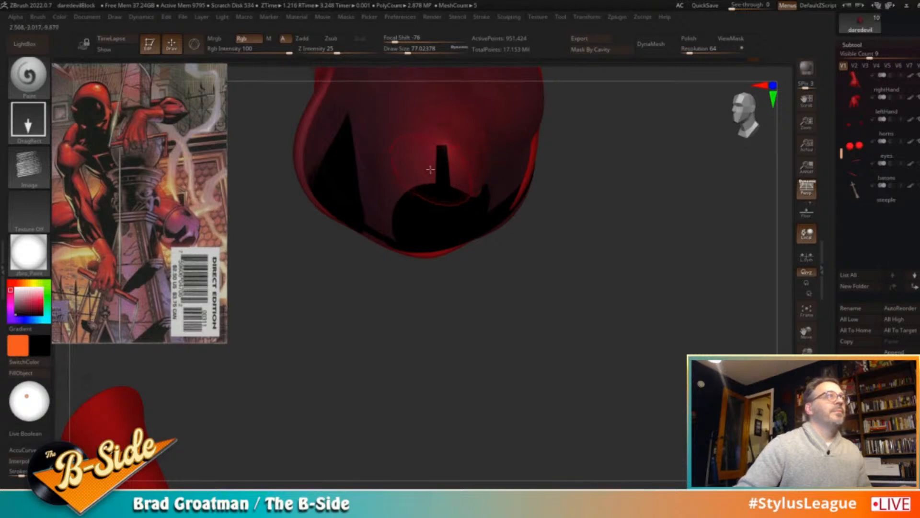
pyautogui.hotkey('ctrl', 'z')
pyautogui.hotkey('ctrl', 'z')
pyautogui.moveTo(442, 126)
pyautogui.keyDown('ctrl'); pyautogui.mouseDown()
pyautogui.moveTo(456, 171)
pyautogui.moveTo(446, 205)
pyautogui.moveTo(429, 193)
pyautogui.mouseUp(); pyautogui.keyUp('ctrl')
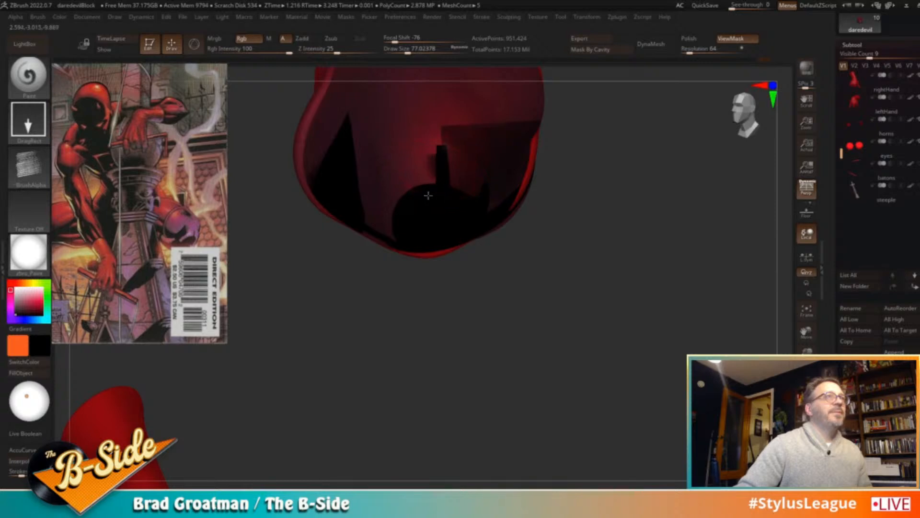
pyautogui.hotkey('ctrl', 'z')
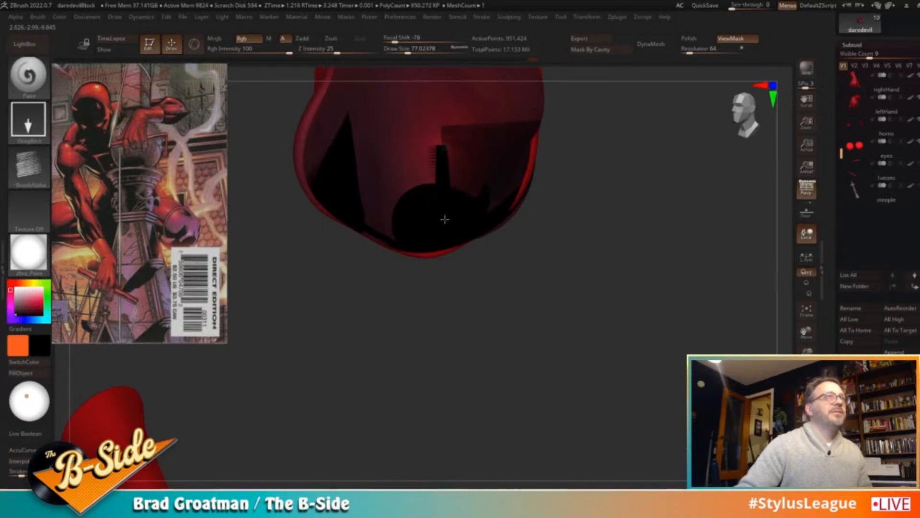
pyautogui.keyDown('ctrl'); pyautogui.moveTo(563, 203); pyautogui.dragTo(580, 221); pyautogui.keyUp('ctrl')
# Mask the raised thigh along its crease with the waist using MaskCurve
pyautogui.keyDown('alt'); pyautogui.moveTo(580, 222); pyautogui.dragTo(613, 238); pyautogui.keyUp('alt')
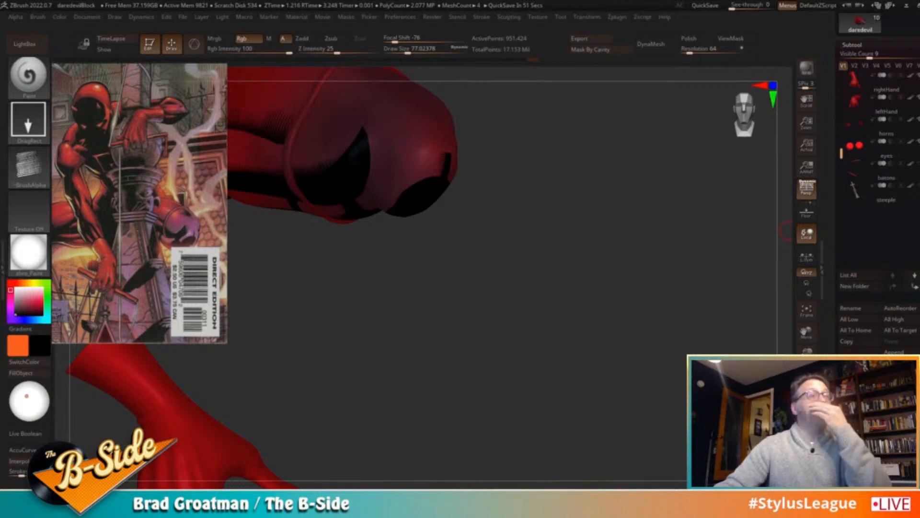
pyautogui.keyDown('alt'); pyautogui.moveTo(642, 263); pyautogui.dragTo(644, 285); pyautogui.keyUp('alt')
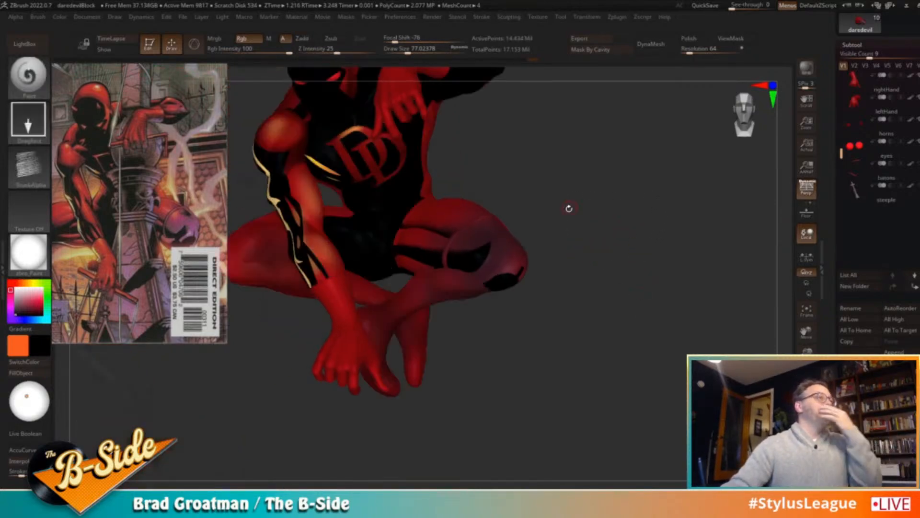
pyautogui.moveTo(596, 219); pyautogui.dragTo(654, 267)
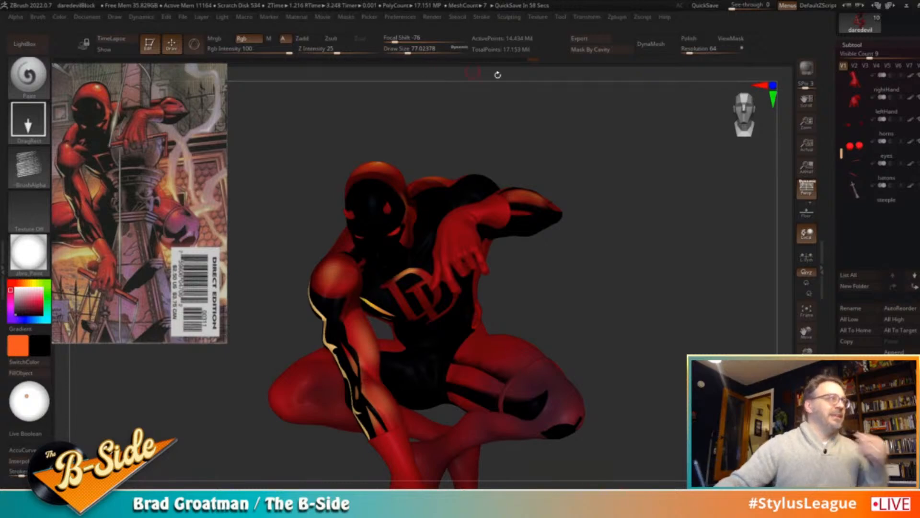
pyautogui.moveTo(577, 278)
pyautogui.mouseDown()
pyautogui.moveTo(626, 300)
pyautogui.moveTo(637, 292)
pyautogui.moveTo(551, 276)
pyautogui.moveTo(465, 278)
pyautogui.moveTo(396, 332)
pyautogui.mouseUp()
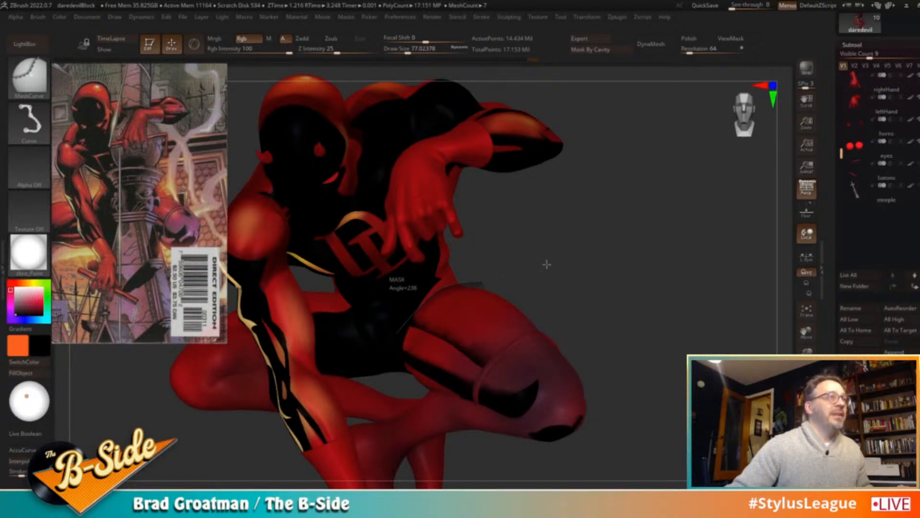
pyautogui.moveTo(538, 261); pyautogui.dragTo(565, 278)
pyautogui.keyDown('ctrl'); pyautogui.moveTo(446, 271); pyautogui.dragTo(477, 273); pyautogui.keyUp('ctrl')
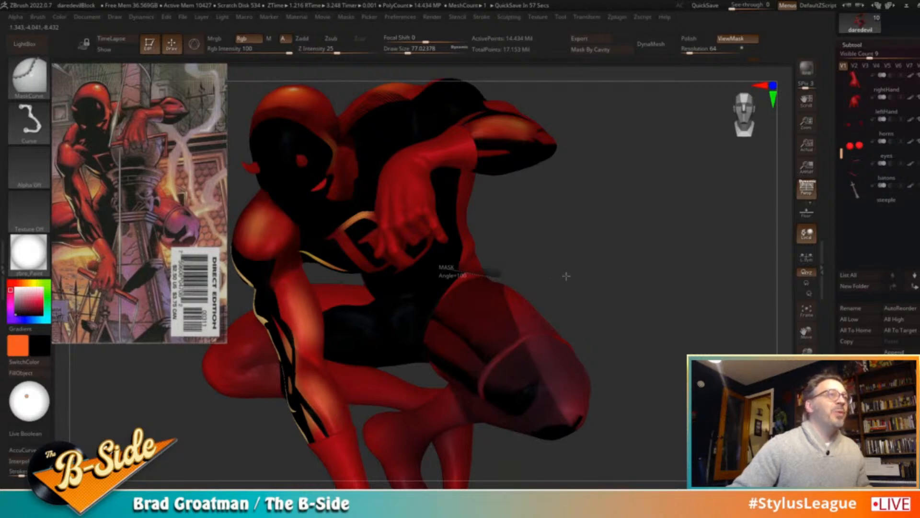
# Set the Paint brush to Dots with Alpha Off, paint the exposed hip beside the raised thigh black, and clear the mask
pyautogui.press('s')
pyautogui.click(16, 121)
pyautogui.click(82, 128)
pyautogui.click(28, 165)
pyautogui.click(97, 178)
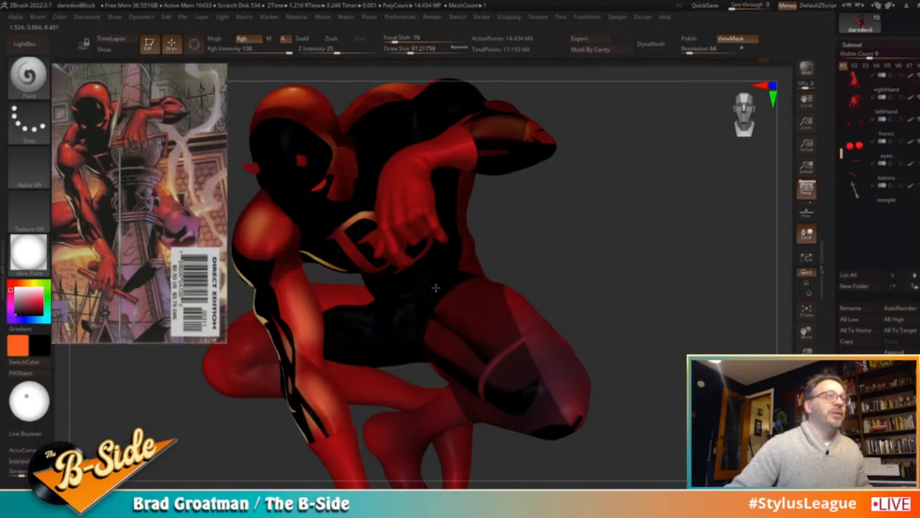
pyautogui.moveTo(563, 261); pyautogui.dragTo(613, 240)
pyautogui.keyDown('ctrl'); pyautogui.moveTo(675, 247); pyautogui.dragTo(659, 286); pyautogui.keyUp('ctrl')
# Shape a crescent on the opposite knee with overlapping MaskCircle masks, invert the mask, and paint the crescent black
pyautogui.keyDown('alt'); pyautogui.moveTo(561, 349); pyautogui.dragTo(596, 245); pyautogui.keyUp('alt')
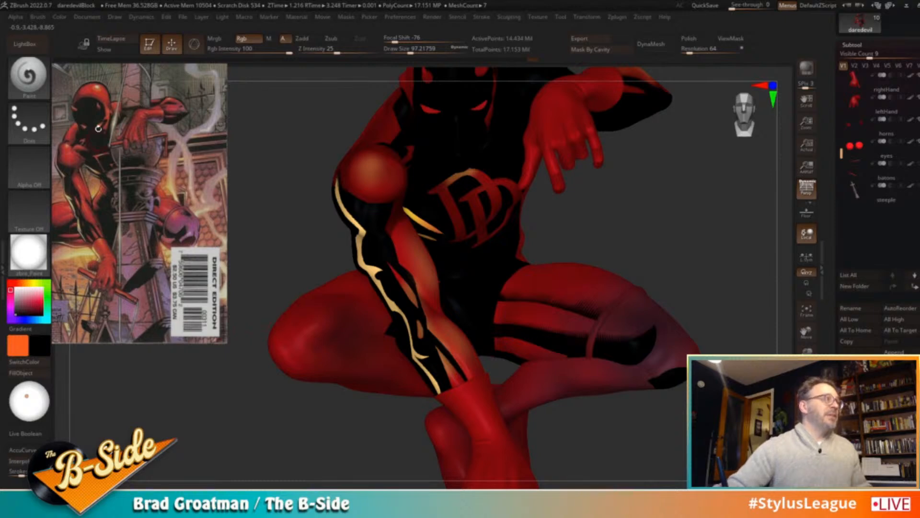
pyautogui.hotkey('ctrl', 'shift')
pyautogui.keyDown('ctrl'); pyautogui.keyDown('shift'); pyautogui.click(33, 91); pyautogui.keyUp('shift'); pyautogui.keyUp('ctrl')
pyautogui.keyDown('ctrl'); pyautogui.keyDown('shift'); pyautogui.click(85, 87); pyautogui.keyUp('shift'); pyautogui.keyUp('ctrl')
pyautogui.moveTo(270, 415)
pyautogui.keyDown('alt'); pyautogui.mouseDown()
pyautogui.moveTo(350, 362)
pyautogui.moveTo(380, 374)
pyautogui.mouseUp(); pyautogui.keyUp('alt')
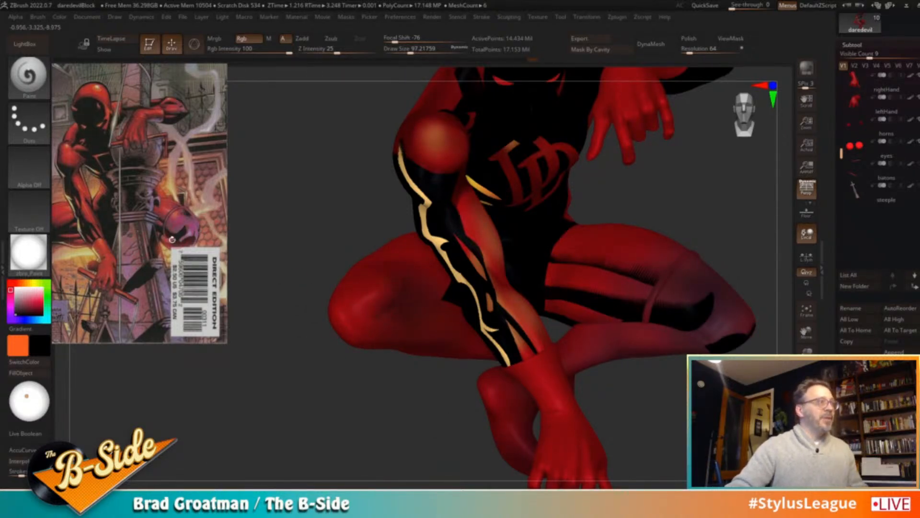
pyautogui.moveTo(383, 299)
pyautogui.keyDown('ctrl'); pyautogui.mouseDown()
pyautogui.moveTo(348, 334)
pyautogui.moveTo(350, 355)
pyautogui.mouseUp(); pyautogui.keyUp('ctrl')
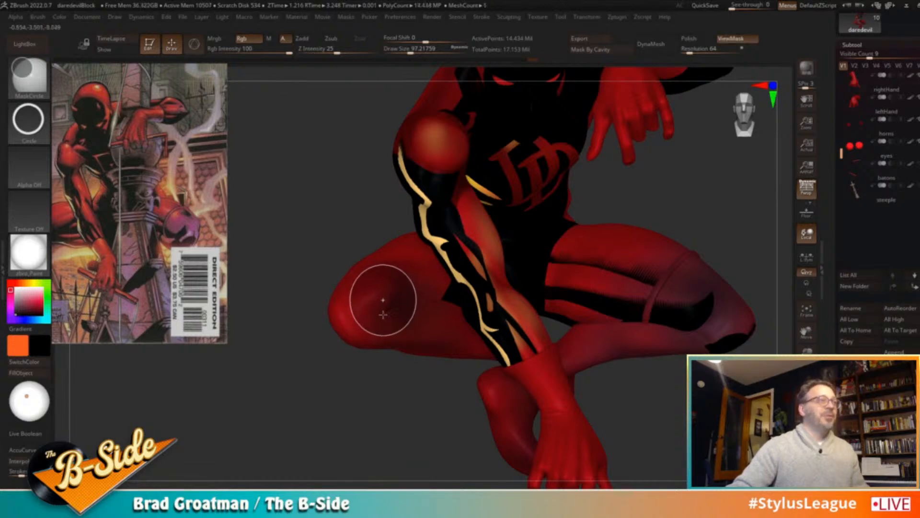
pyautogui.keyDown('ctrl'); pyautogui.keyDown('alt'); pyautogui.moveTo(426, 260); pyautogui.dragTo(358, 331); pyautogui.keyUp('alt'); pyautogui.keyUp('ctrl')
pyautogui.moveTo(395, 362)
pyautogui.keyDown('ctrl'); pyautogui.keyDown('alt'); pyautogui.mouseDown()
pyautogui.moveTo(391, 392)
pyautogui.moveTo(480, 384)
pyautogui.moveTo(357, 382)
pyautogui.mouseUp(); pyautogui.keyUp('alt'); pyautogui.keyUp('ctrl')
pyautogui.keyDown('ctrl'); pyautogui.click(357, 382); pyautogui.keyUp('ctrl')
pyautogui.press(']')
pyautogui.moveTo(384, 314)
pyautogui.mouseDown()
pyautogui.moveTo(361, 285)
pyautogui.moveTo(354, 340)
pyautogui.moveTo(366, 398)
pyautogui.moveTo(401, 394)
pyautogui.mouseUp()
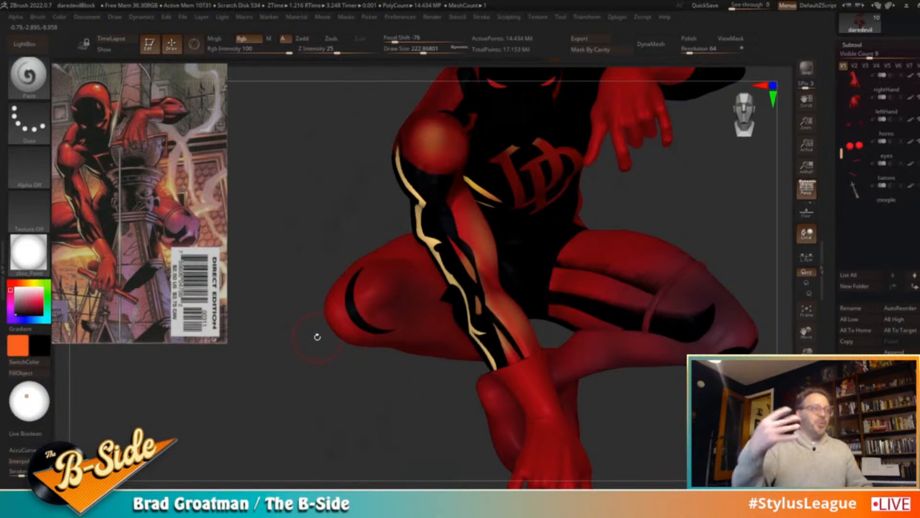
# Undo the black crescent on the opposite knee and clear the mask
pyautogui.press('ctrl')
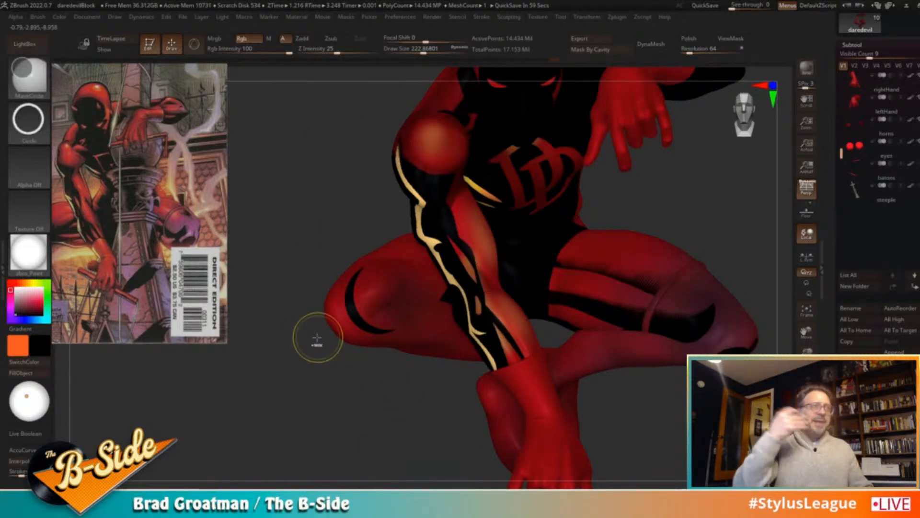
pyautogui.keyDown('ctrl'); pyautogui.click(317, 337); pyautogui.keyUp('ctrl')
pyautogui.hotkey('ctrl', 'z')
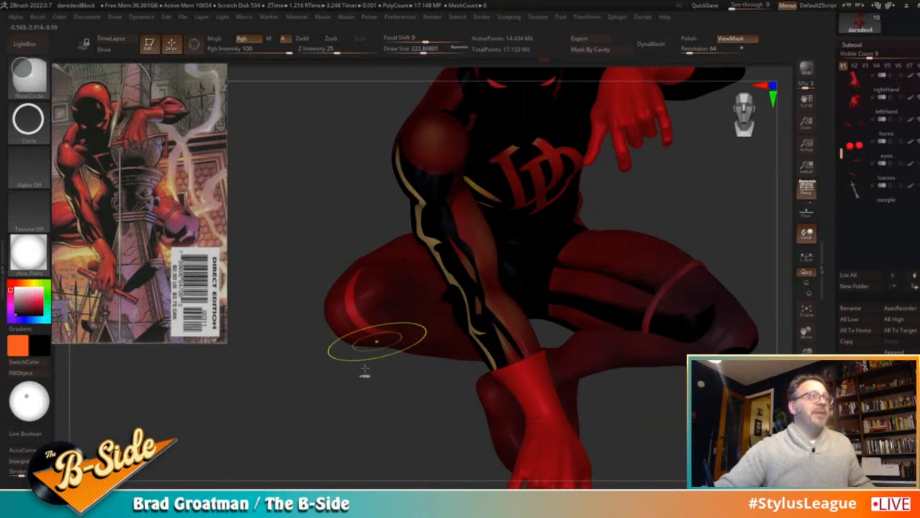
pyautogui.keyDown('ctrl'); pyautogui.moveTo(349, 369); pyautogui.dragTo(345, 354); pyautogui.keyUp('ctrl')
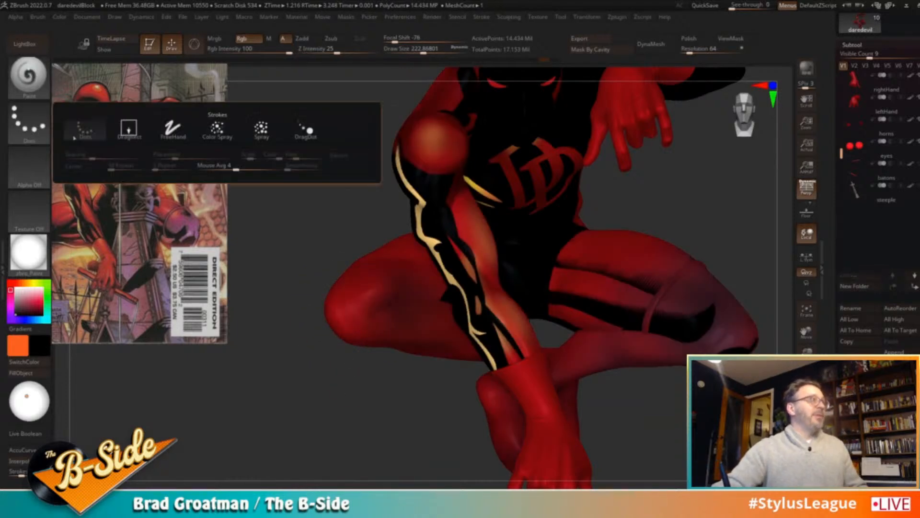
# Set the Paint brush to DragRect with the spike-shaped alpha and a focal shift of -100, then stamp a black spike on the knee and undo it
pyautogui.click(40, 129)
pyautogui.click(124, 130)
pyautogui.click(36, 168)
pyautogui.click(306, 175)
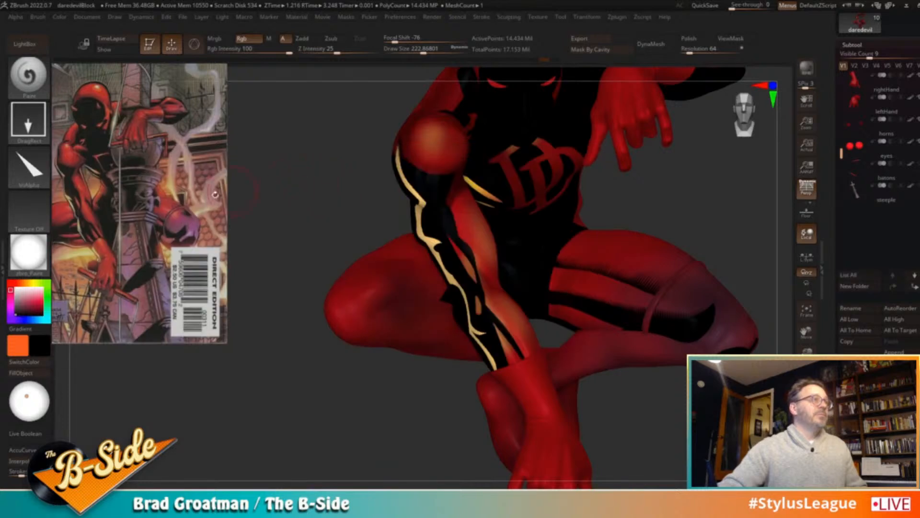
pyautogui.moveTo(390, 39); pyautogui.dragTo(382, 39)
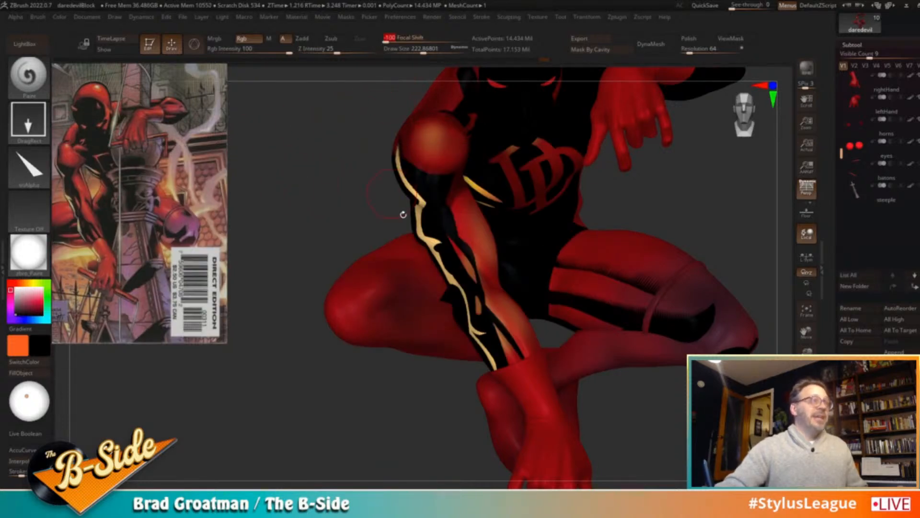
pyautogui.moveTo(386, 307); pyautogui.dragTo(394, 304)
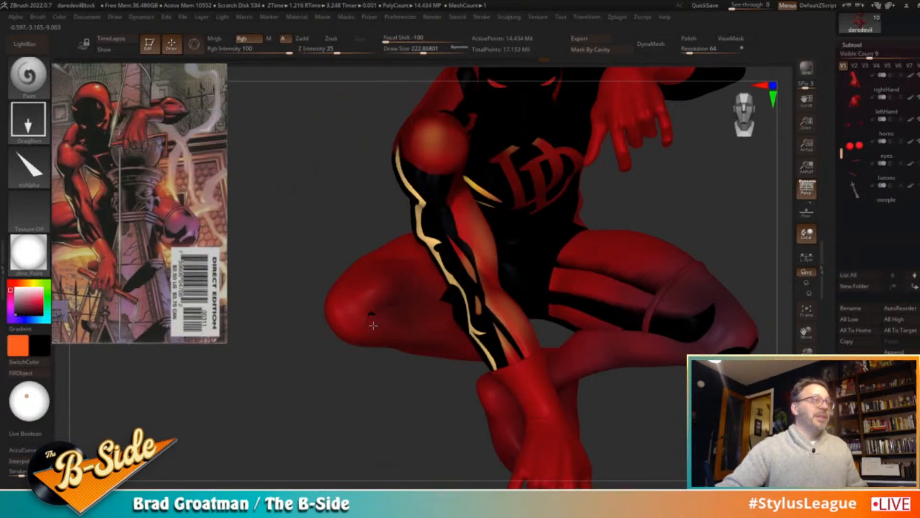
pyautogui.hotkey('ctrl', 'z')
# Mask a circle on the knee, stamp black spikes along its lower edge, and undo the spikes and mask
pyautogui.keyDown('ctrl'); pyautogui.moveTo(406, 273); pyautogui.dragTo(362, 318); pyautogui.keyUp('ctrl')
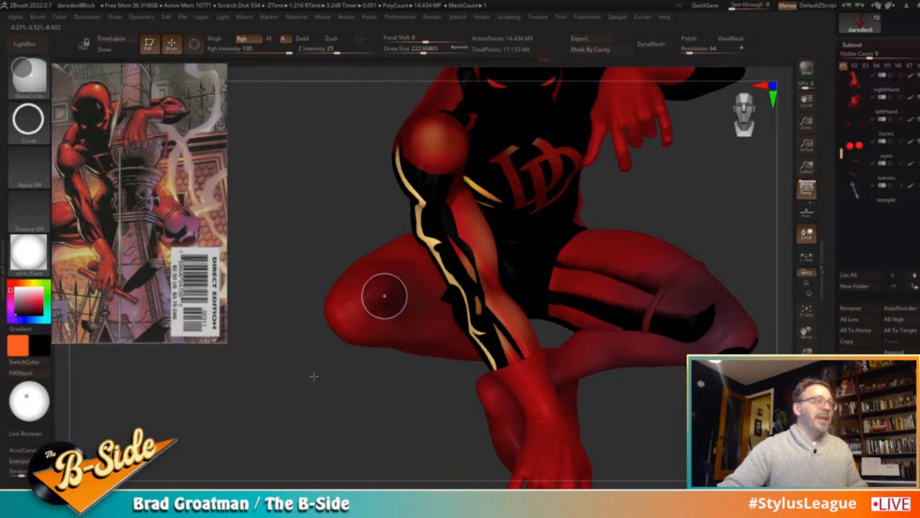
pyautogui.moveTo(339, 364); pyautogui.dragTo(301, 363)
pyautogui.moveTo(373, 315)
pyautogui.mouseDown()
pyautogui.moveTo(381, 296)
pyautogui.moveTo(360, 303)
pyautogui.moveTo(382, 300)
pyautogui.moveTo(374, 299)
pyautogui.mouseUp()
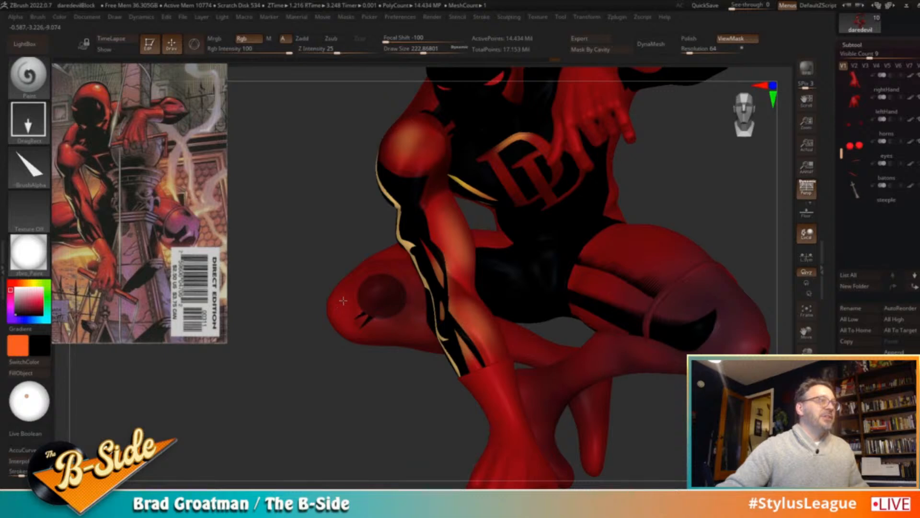
pyautogui.keyDown('ctrl'); pyautogui.moveTo(298, 374); pyautogui.dragTo(580, 329); pyautogui.keyUp('ctrl')
pyautogui.press('ctrl')
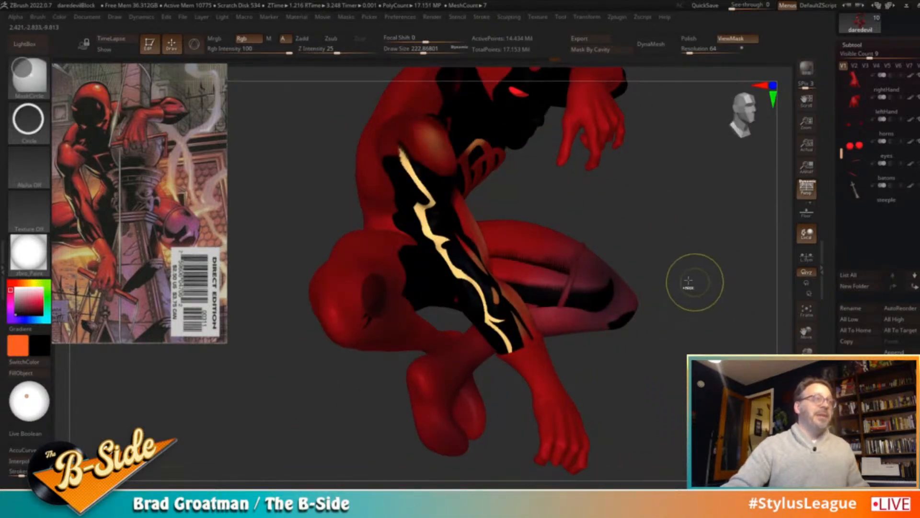
pyautogui.hotkey('ctrl', 'z')
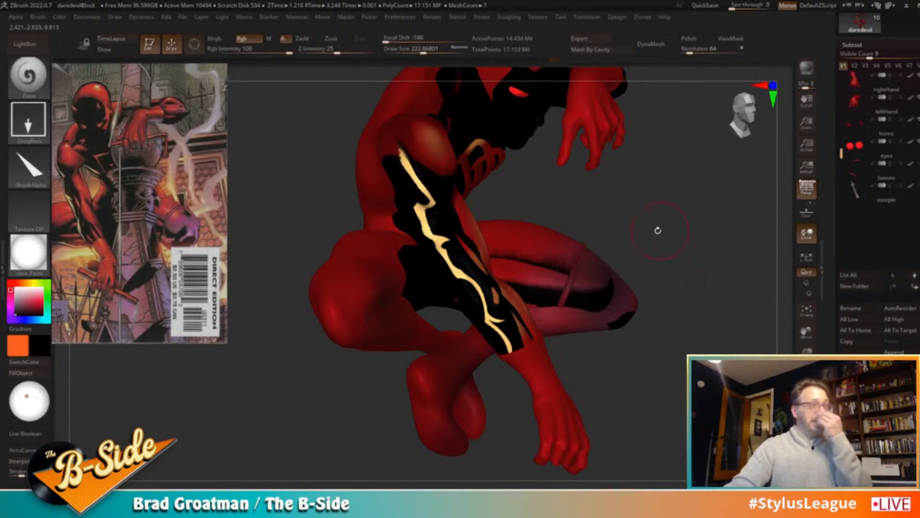
# Sample a dark red from the figure and set the Paint brush to the Dots stroke with Alpha 01
pyautogui.moveTo(635, 207)
pyautogui.mouseDown()
pyautogui.moveTo(691, 203)
pyautogui.moveTo(612, 279)
pyautogui.mouseUp()
pyautogui.keyDown('alt'); pyautogui.moveTo(415, 301); pyautogui.dragTo(508, 269); pyautogui.keyUp('alt')
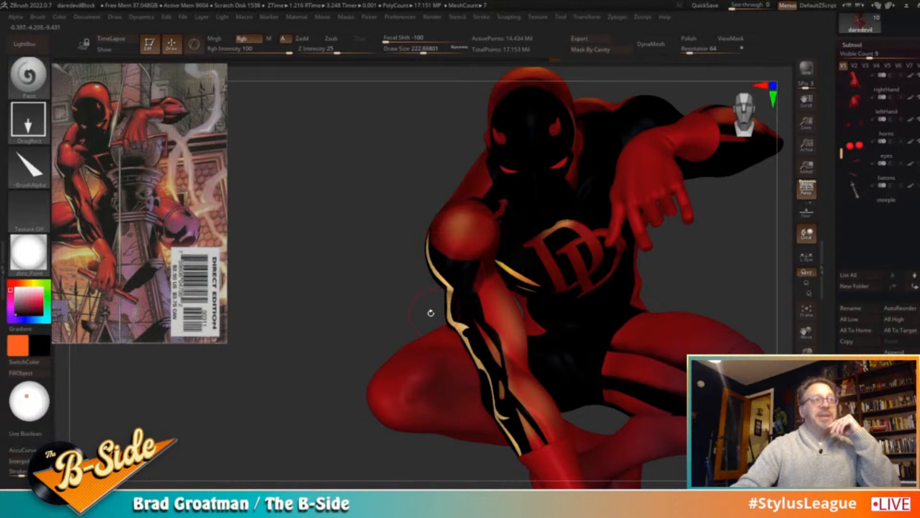
pyautogui.press('c')
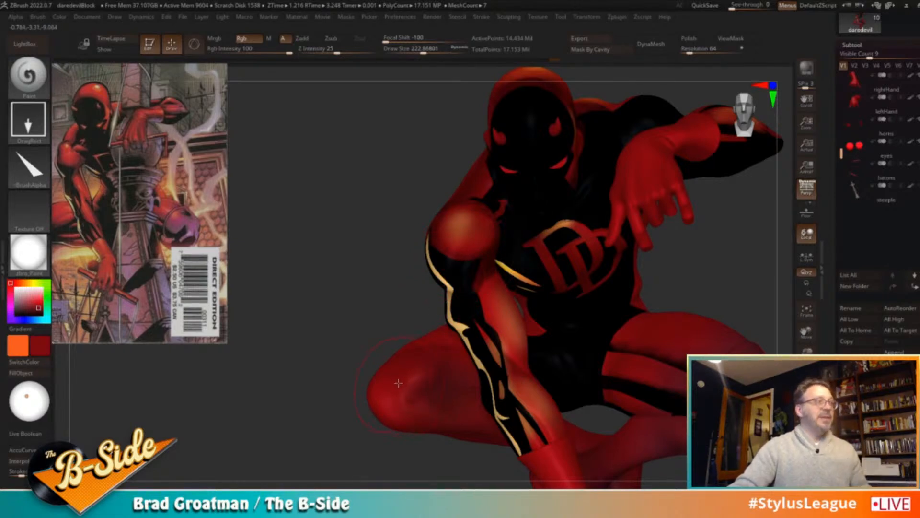
pyautogui.click(32, 122)
pyautogui.click(88, 128)
pyautogui.click(32, 167)
pyautogui.click(124, 178)
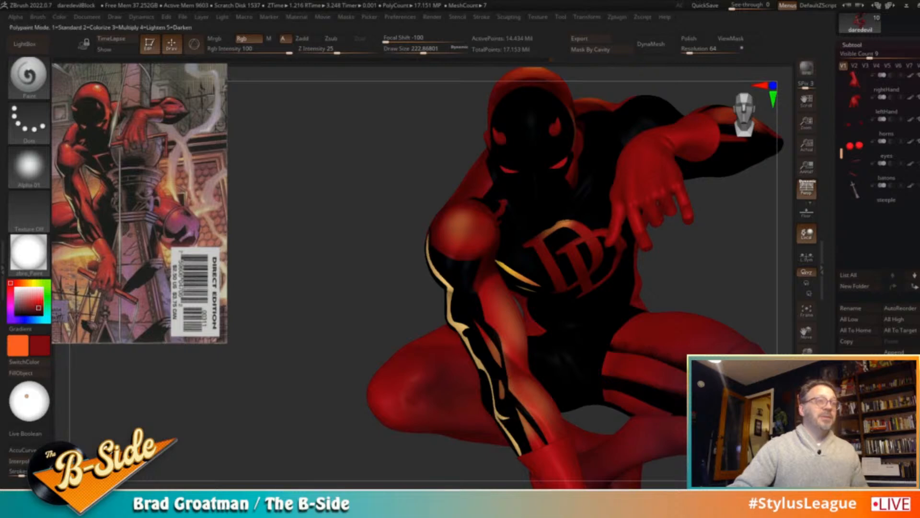
# Try a dark red stroke across the front shoulder and undo it
pyautogui.keyDown('alt'); pyautogui.moveTo(358, 321); pyautogui.dragTo(361, 278); pyautogui.keyUp('alt')
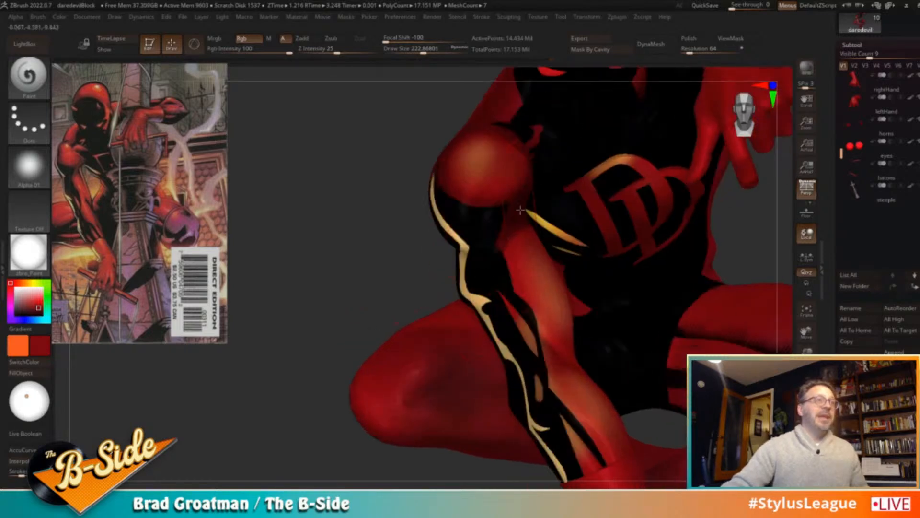
pyautogui.moveTo(453, 164)
pyautogui.mouseDown()
pyautogui.moveTo(469, 163)
pyautogui.moveTo(451, 187)
pyautogui.moveTo(464, 204)
pyautogui.mouseUp()
pyautogui.hotkey('ctrl', 'z')
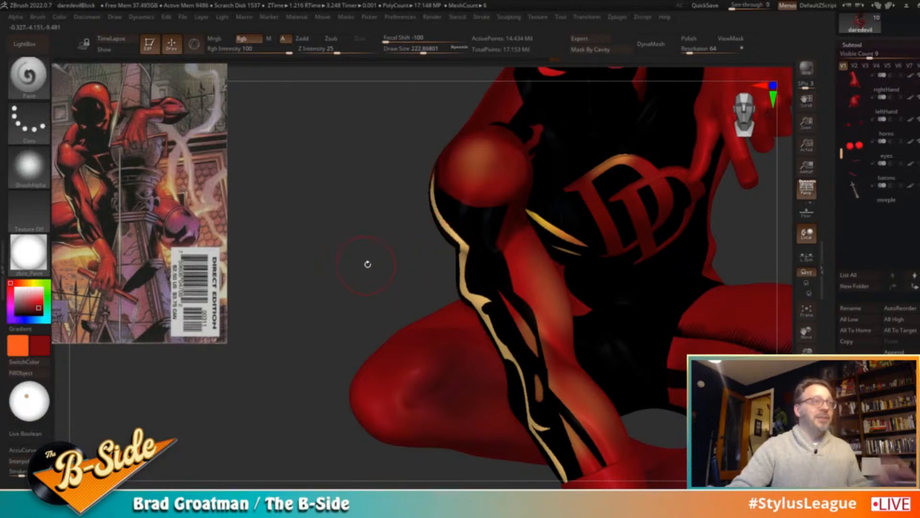
# Select the body subtool and shade the side of the hood with dark red, reducing the draw size to about 87
pyautogui.keyDown('alt'); pyautogui.moveTo(352, 275); pyautogui.dragTo(327, 257); pyautogui.keyUp('alt')
pyautogui.keyDown('alt'); pyautogui.moveTo(415, 151); pyautogui.dragTo(314, 298); pyautogui.keyUp('alt')
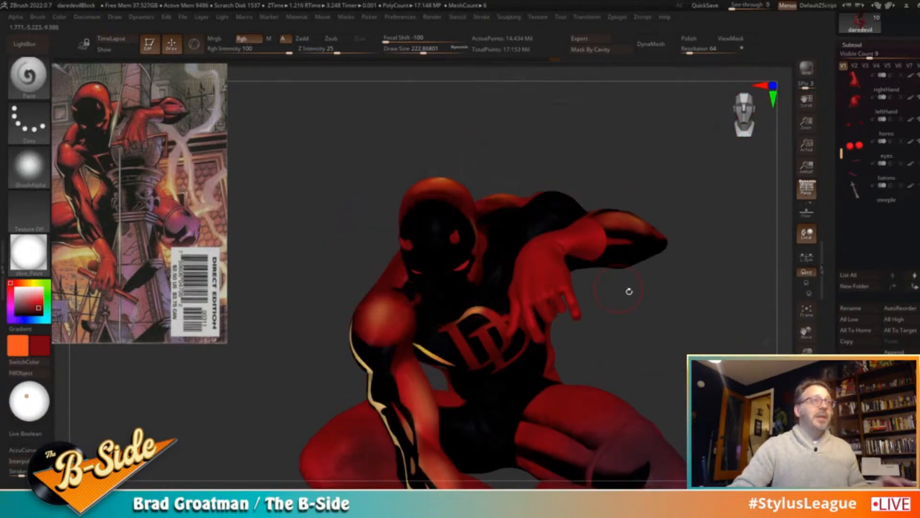
pyautogui.moveTo(671, 327); pyautogui.dragTo(714, 322)
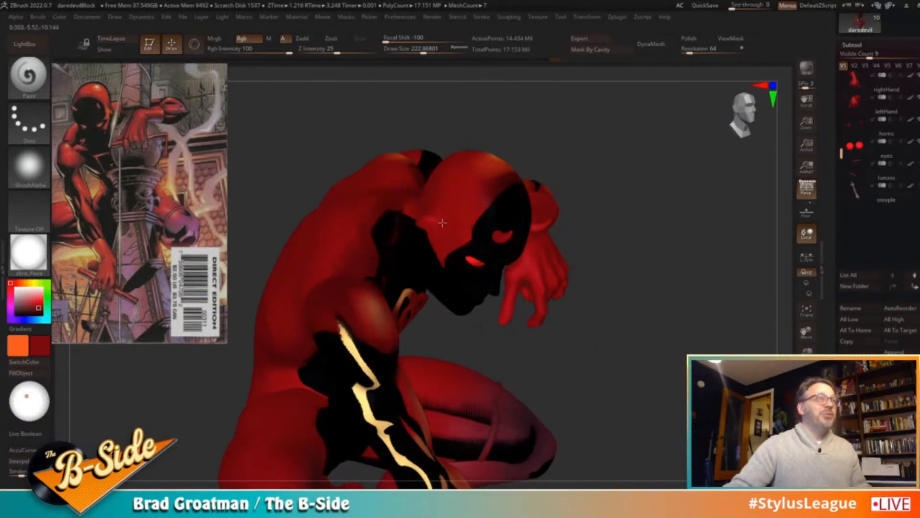
pyautogui.keyDown('alt'); pyautogui.click(471, 212); pyautogui.keyUp('alt')
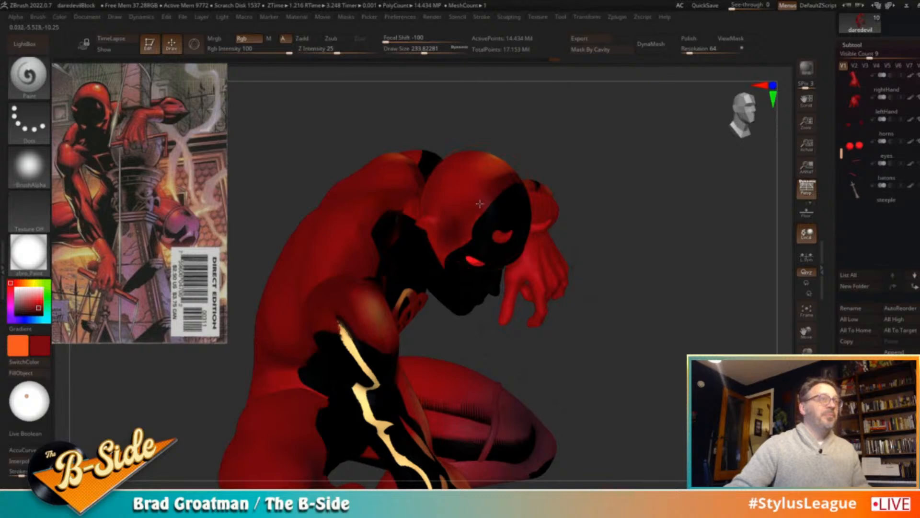
pyautogui.moveTo(447, 237); pyautogui.dragTo(473, 196)
pyautogui.moveTo(584, 189)
pyautogui.mouseDown()
pyautogui.moveTo(381, 201)
pyautogui.moveTo(385, 211)
pyautogui.mouseUp()
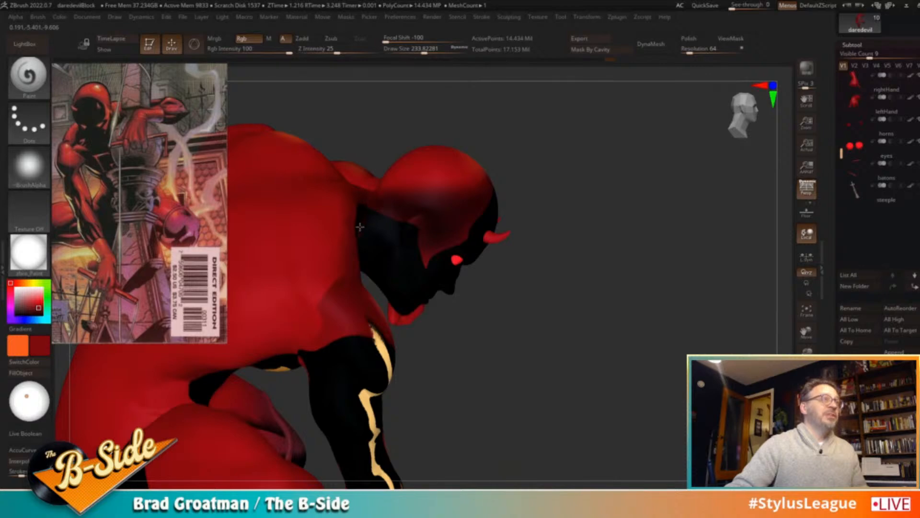
pyautogui.moveTo(575, 204)
pyautogui.mouseDown()
pyautogui.moveTo(626, 199)
pyautogui.moveTo(479, 211)
pyautogui.mouseUp()
pyautogui.press('s')
pyautogui.moveTo(376, 231); pyautogui.dragTo(366, 229)
pyautogui.moveTo(604, 201); pyautogui.dragTo(631, 224)
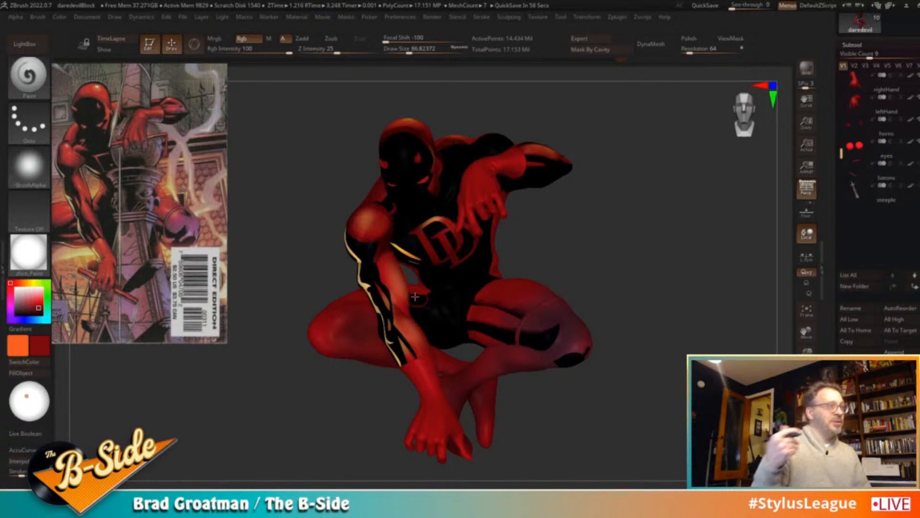
# Reposition the reference cover in Spotlight so the whole crouching figure shows beside the sculpt
pyautogui.moveTo(652, 261); pyautogui.dragTo(715, 293)
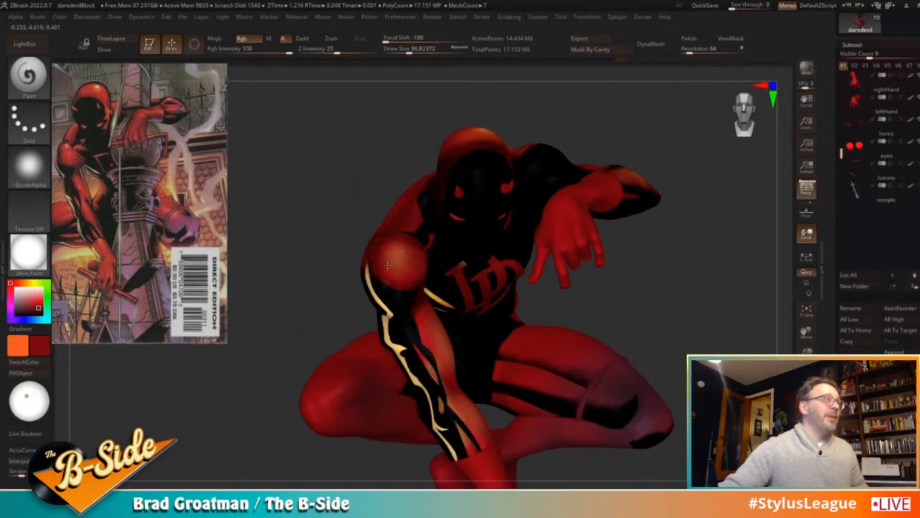
pyautogui.moveTo(305, 245); pyautogui.dragTo(304, 244)
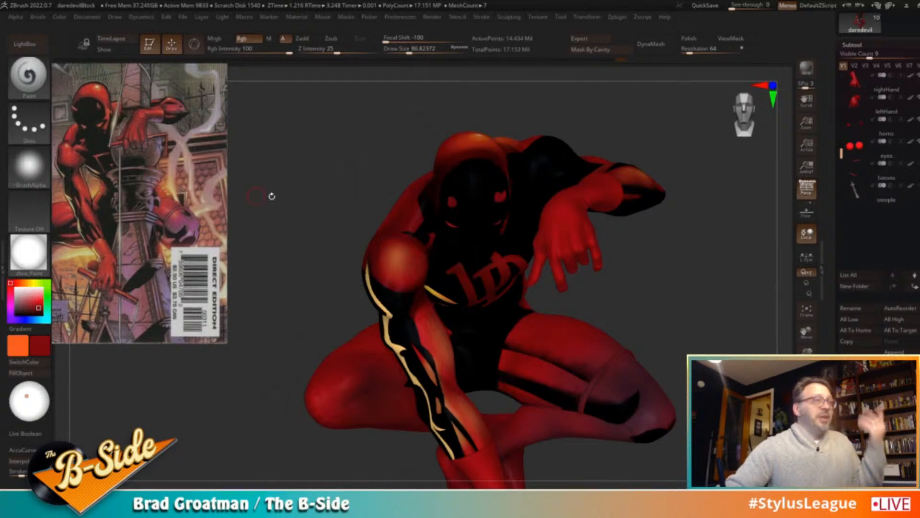
pyautogui.moveTo(339, 189)
pyautogui.mouseDown()
pyautogui.moveTo(306, 201)
pyautogui.moveTo(323, 189)
pyautogui.mouseUp()
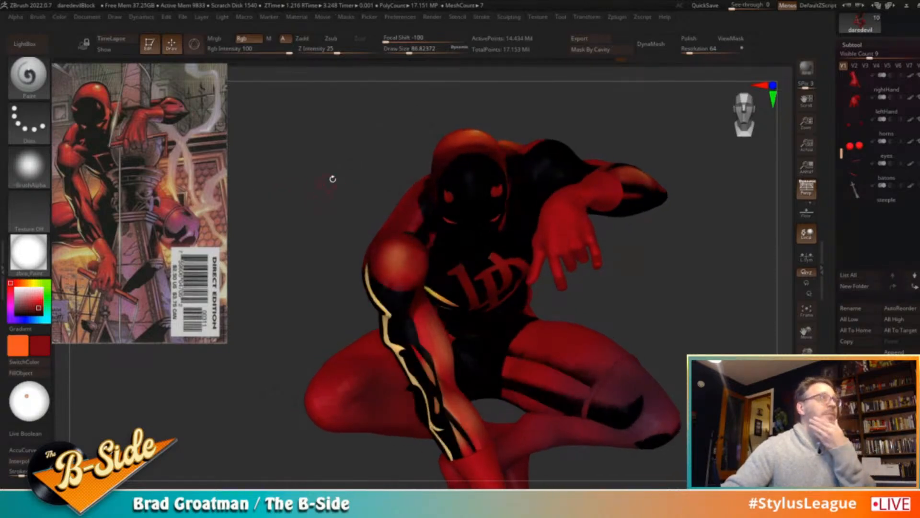
pyautogui.moveTo(358, 145); pyautogui.dragTo(326, 157)
pyautogui.keyDown('alt'); pyautogui.moveTo(290, 226); pyautogui.dragTo(407, 98); pyautogui.keyUp('alt')
pyautogui.press('z')
pyautogui.moveTo(176, 174)
pyautogui.mouseDown()
pyautogui.moveTo(212, 163)
pyautogui.moveTo(175, 167)
pyautogui.mouseUp()
pyautogui.moveTo(175, 168); pyautogui.dragTo(227, 143)
pyautogui.press('z')
pyautogui.keyDown('alt'); pyautogui.moveTo(307, 309); pyautogui.dragTo(298, 366); pyautogui.keyUp('alt')
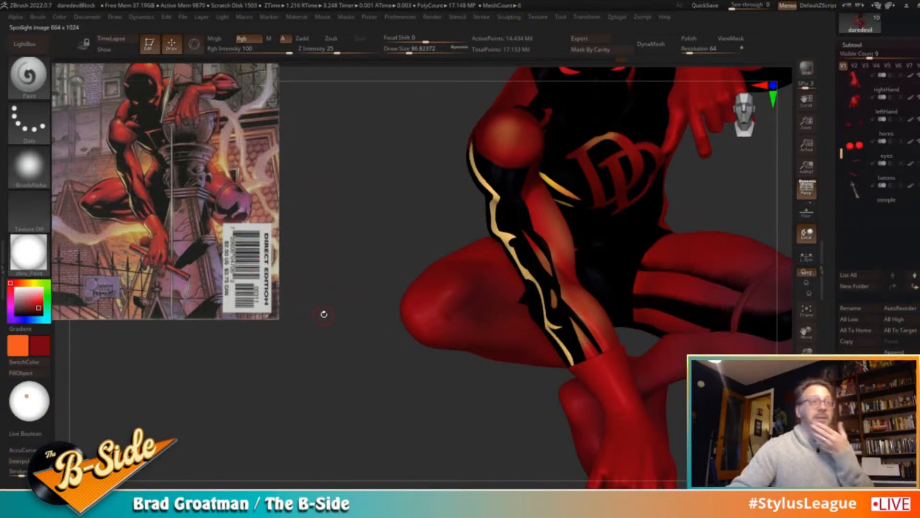
# Show the steeple subtool and frame the figure behind it to match the reference cover's pose
pyautogui.moveTo(345, 325); pyautogui.dragTo(398, 308)
pyautogui.moveTo(680, 222); pyautogui.dragTo(696, 226)
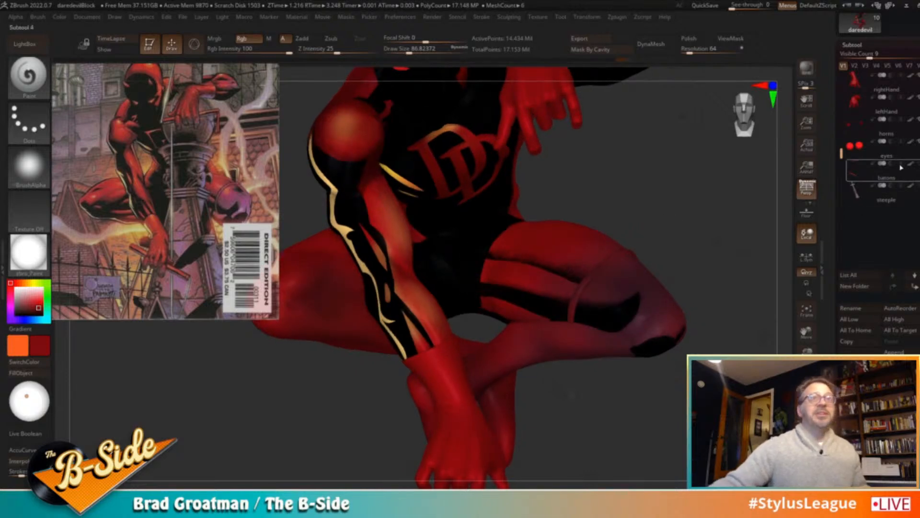
pyautogui.click(868, 199)
pyautogui.keyDown('alt'); pyautogui.moveTo(741, 185); pyautogui.dragTo(581, 304); pyautogui.keyUp('alt')
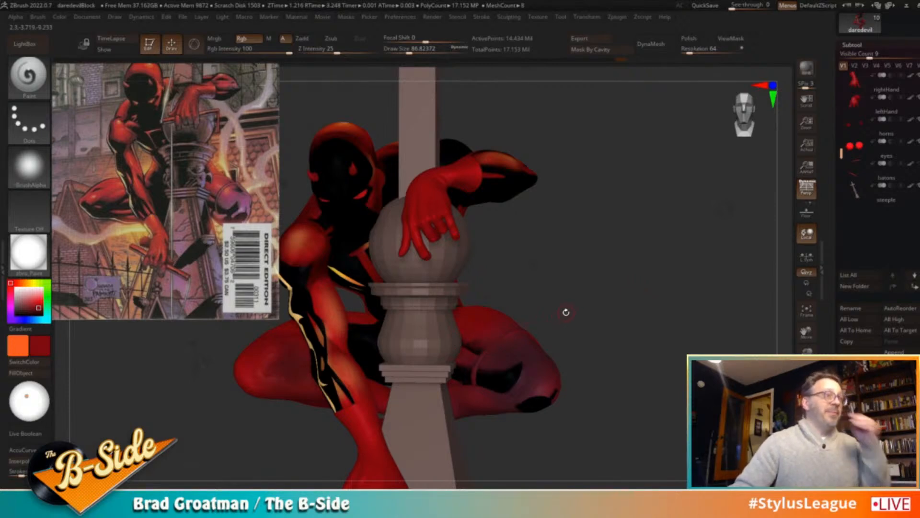
pyautogui.moveTo(657, 312); pyautogui.dragTo(629, 304)
pyautogui.moveTo(574, 255); pyautogui.dragTo(627, 269)
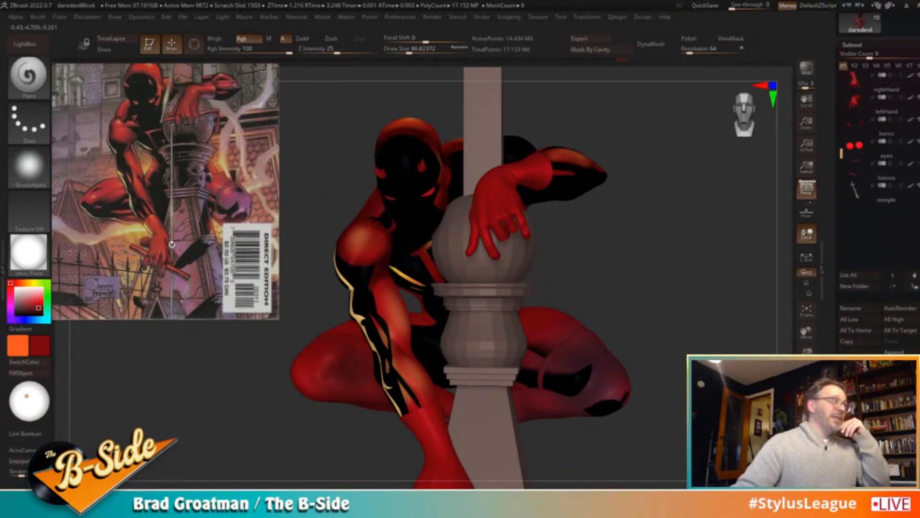
pyautogui.keyDown('alt'); pyautogui.moveTo(224, 414); pyautogui.dragTo(282, 396); pyautogui.keyUp('alt')
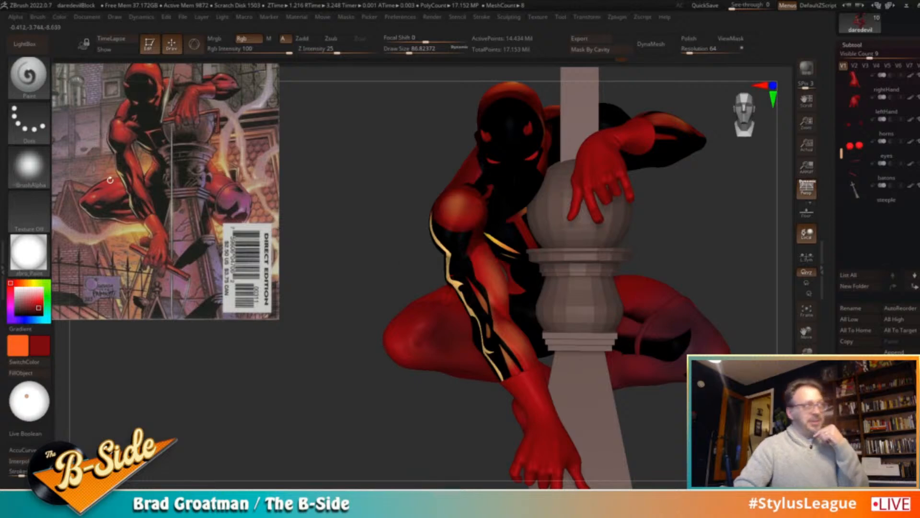
# Switch the active paint colour to orange and set the draw size to about 207 over the arm
pyautogui.moveTo(767, 259)
pyautogui.mouseDown()
pyautogui.moveTo(776, 254)
pyautogui.moveTo(739, 271)
pyautogui.moveTo(114, 350)
pyautogui.mouseUp()
pyautogui.click(38, 361)
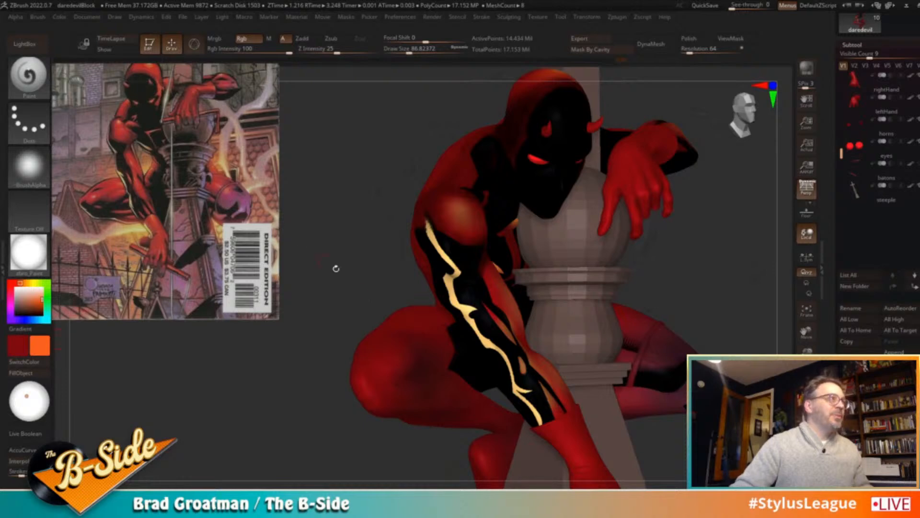
pyautogui.press('s')
pyautogui.click(487, 279)
pyautogui.moveTo(464, 304)
pyautogui.mouseDown()
pyautogui.moveTo(453, 262)
pyautogui.moveTo(488, 303)
pyautogui.mouseUp()
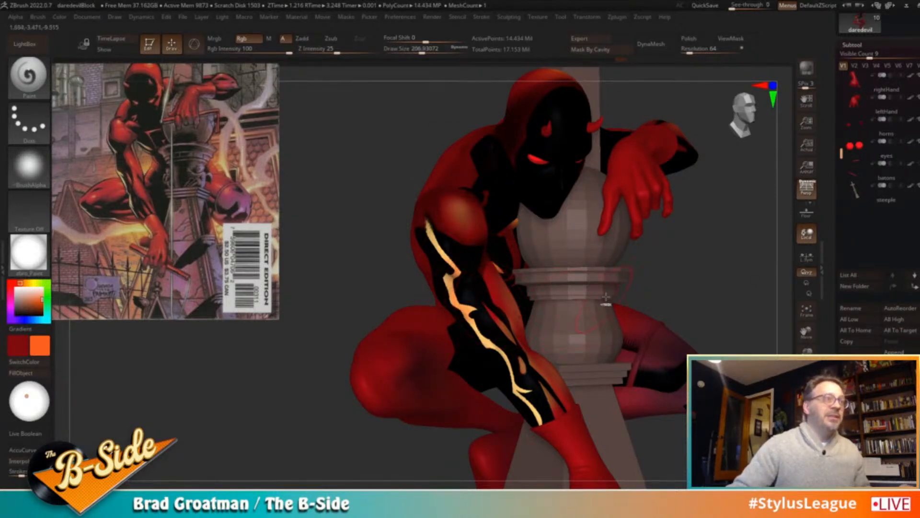
pyautogui.press('ctrl')
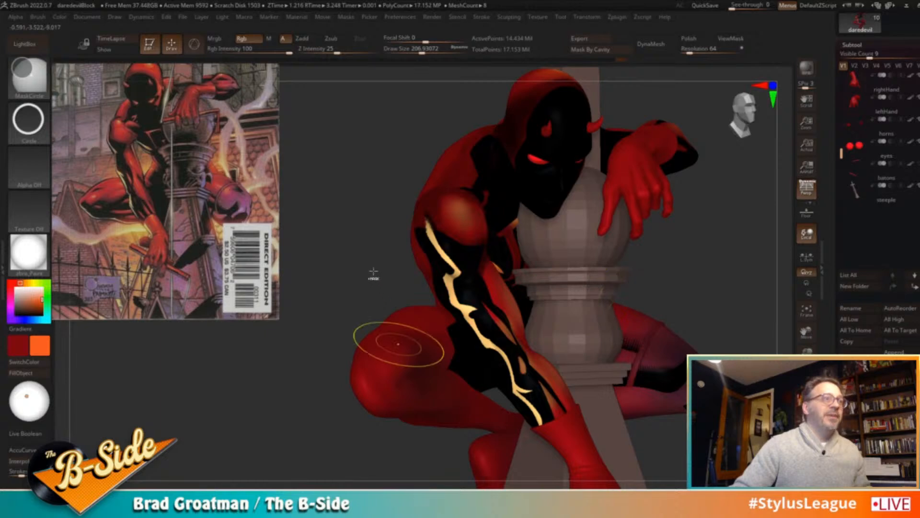
pyautogui.keyDown('alt'); pyautogui.moveTo(372, 267); pyautogui.dragTo(412, 281); pyautogui.keyUp('alt')
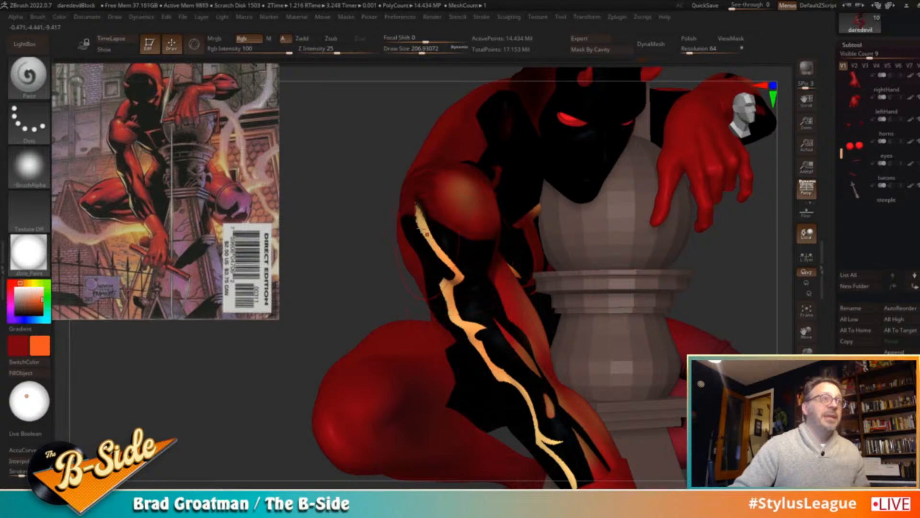
pyautogui.moveTo(713, 305); pyautogui.dragTo(716, 276)
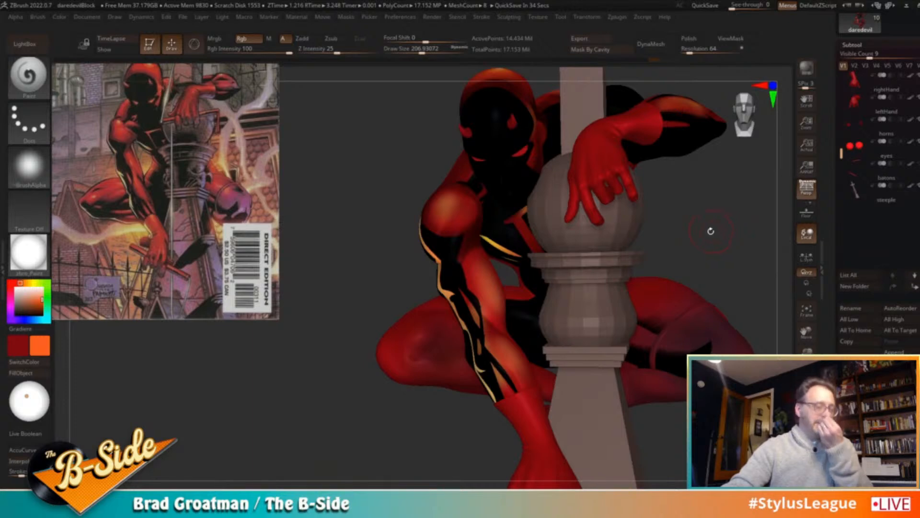
# Frame the bent arm and thigh and reduce the draw size to about 182
pyautogui.moveTo(711, 231)
pyautogui.mouseDown()
pyautogui.moveTo(717, 224)
pyautogui.moveTo(689, 222)
pyautogui.moveTo(678, 248)
pyautogui.moveTo(704, 266)
pyautogui.moveTo(707, 283)
pyautogui.mouseUp()
pyautogui.press('s')
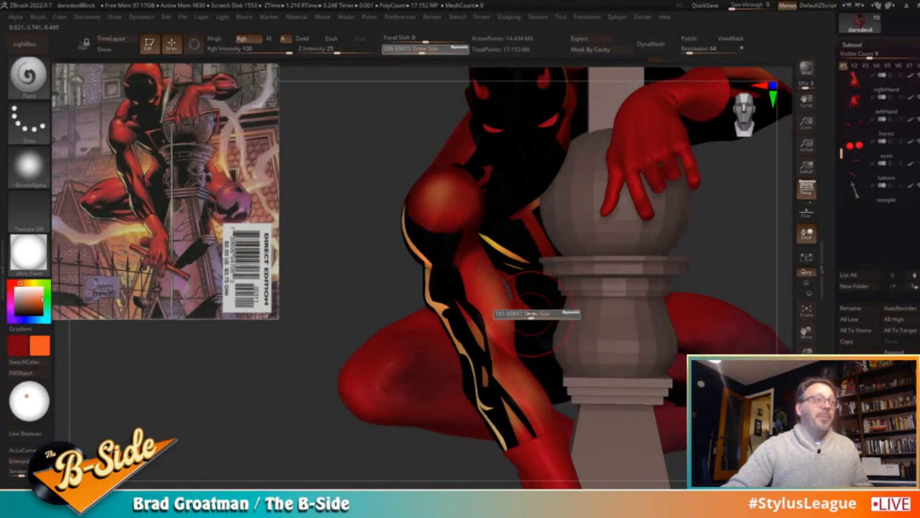
pyautogui.moveTo(367, 302)
pyautogui.mouseDown()
pyautogui.moveTo(348, 291)
pyautogui.moveTo(395, 298)
pyautogui.mouseUp()
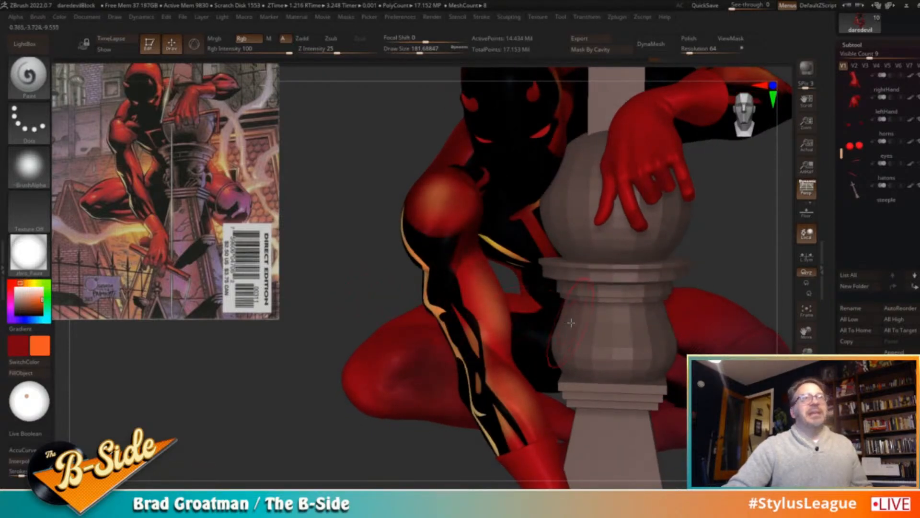
# Isolate the torso and bent thigh by hiding the head, foreground arm and lower leg polygroups
pyautogui.hotkey('ctrl', 'shift')
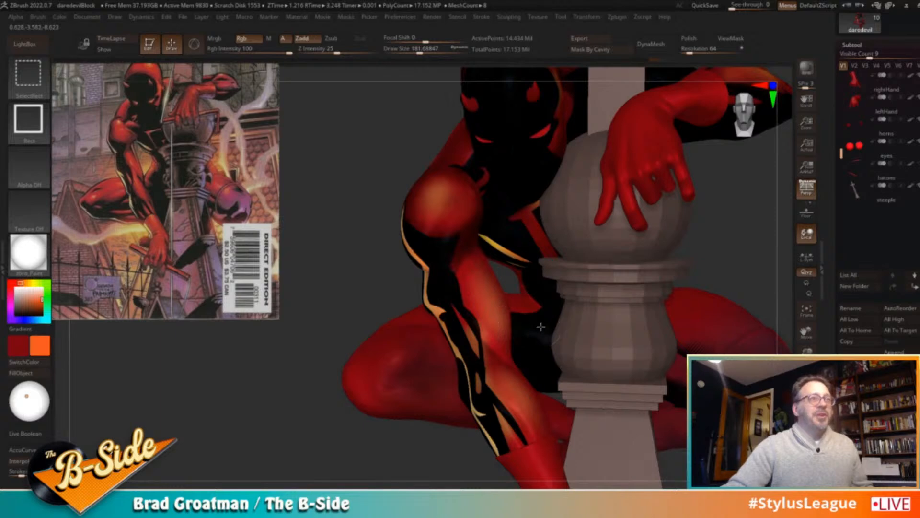
pyautogui.keyDown('ctrl'); pyautogui.keyDown('shift'); pyautogui.click(541, 326); pyautogui.keyUp('shift'); pyautogui.keyUp('ctrl')
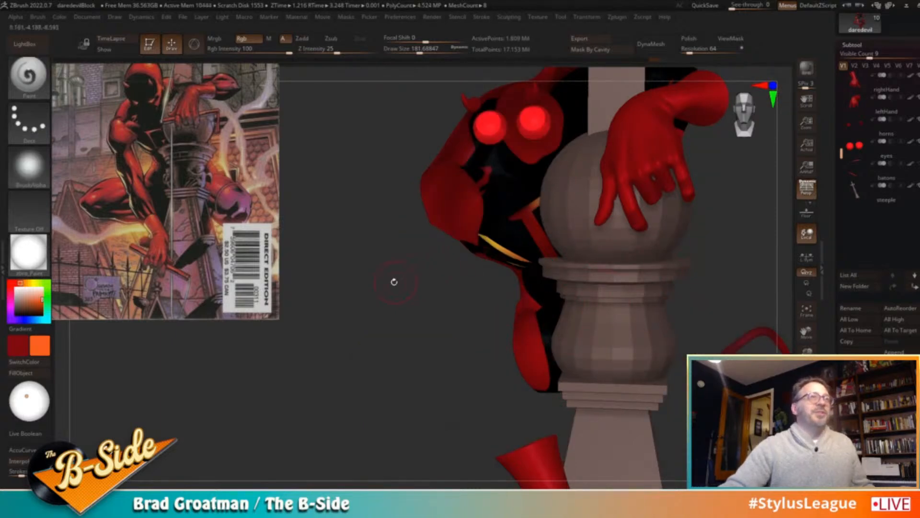
pyautogui.keyDown('ctrl'); pyautogui.keyDown('shift'); pyautogui.moveTo(400, 282); pyautogui.dragTo(415, 306); pyautogui.keyUp('shift'); pyautogui.keyUp('ctrl')
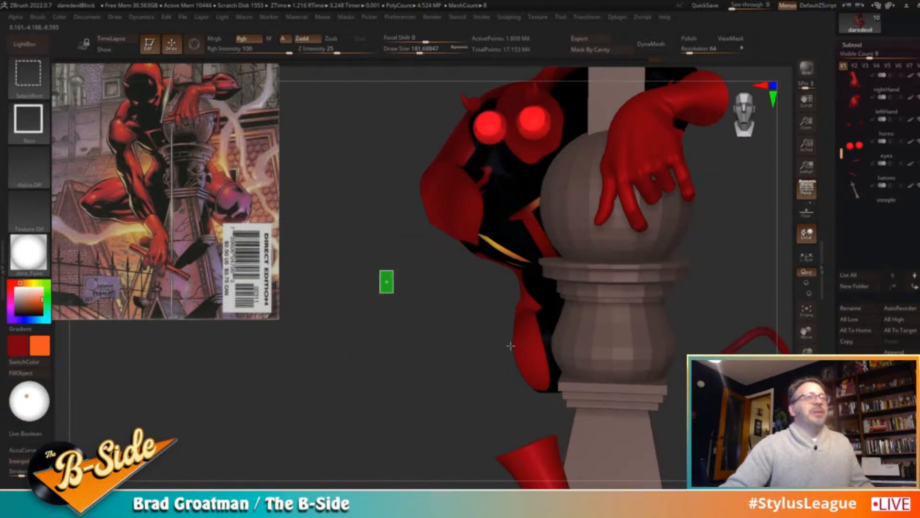
pyautogui.hotkey('ctrl', 'shift')
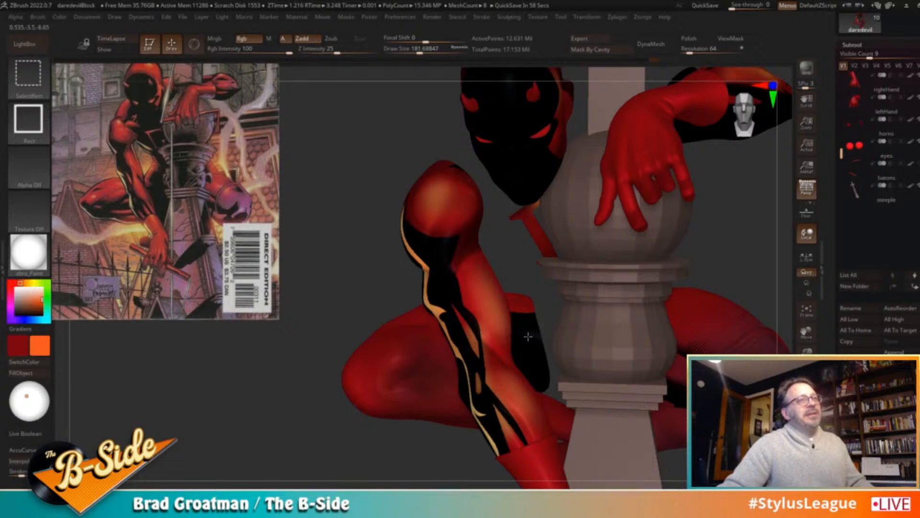
pyautogui.keyDown('ctrl'); pyautogui.keyDown('shift'); pyautogui.click(524, 313); pyautogui.keyUp('shift'); pyautogui.keyUp('ctrl')
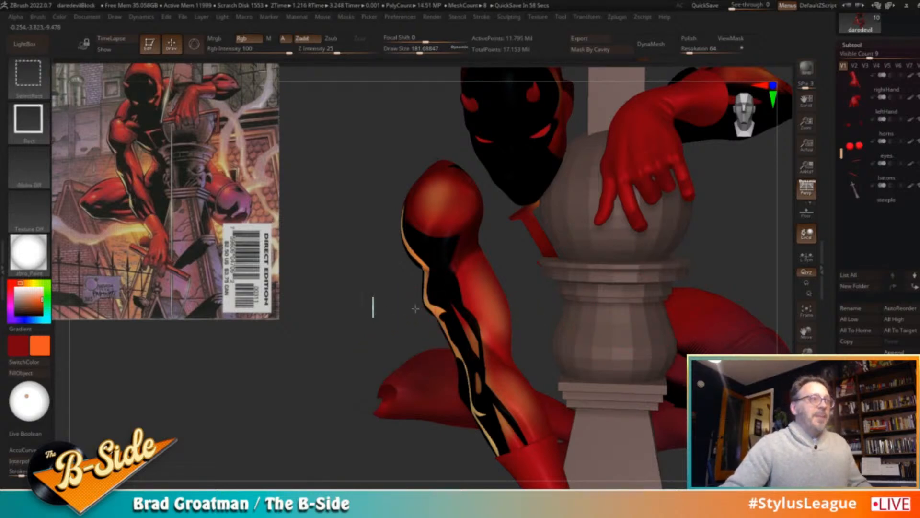
pyautogui.keyDown('ctrl'); pyautogui.keyDown('shift'); pyautogui.moveTo(417, 308); pyautogui.dragTo(398, 308); pyautogui.keyUp('shift'); pyautogui.keyUp('ctrl')
pyautogui.moveTo(419, 264); pyautogui.dragTo(394, 241)
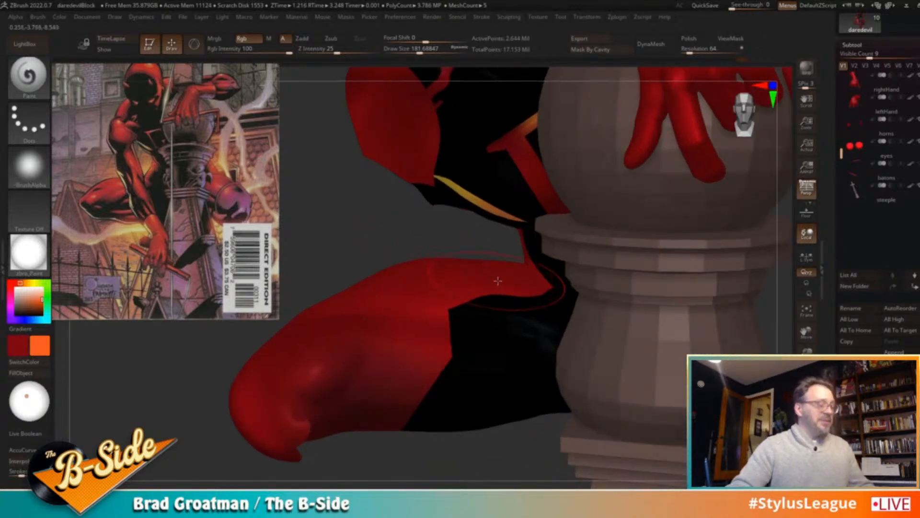
# Stamp black hatching on the thigh's upper shadow edge using the DragRect stroke and Image alpha, undoing the last stamp
pyautogui.click(28, 122)
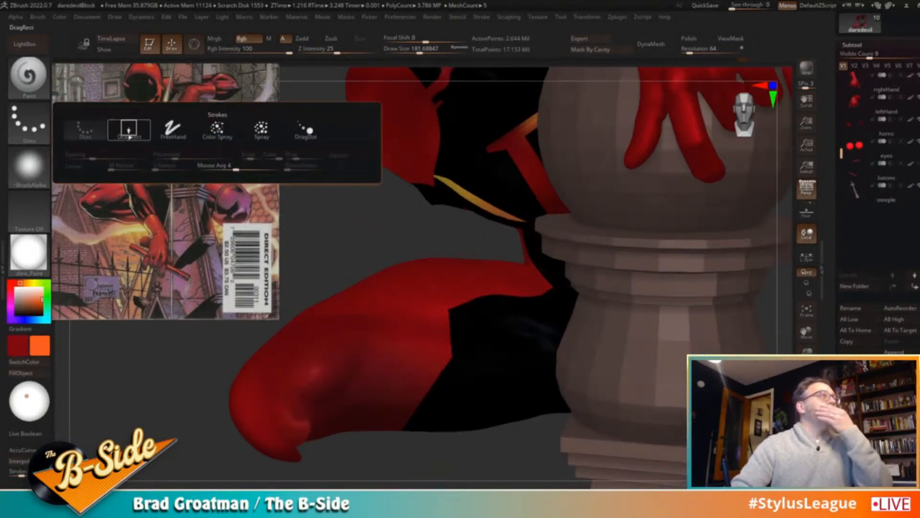
pyautogui.click(127, 126)
pyautogui.click(28, 166)
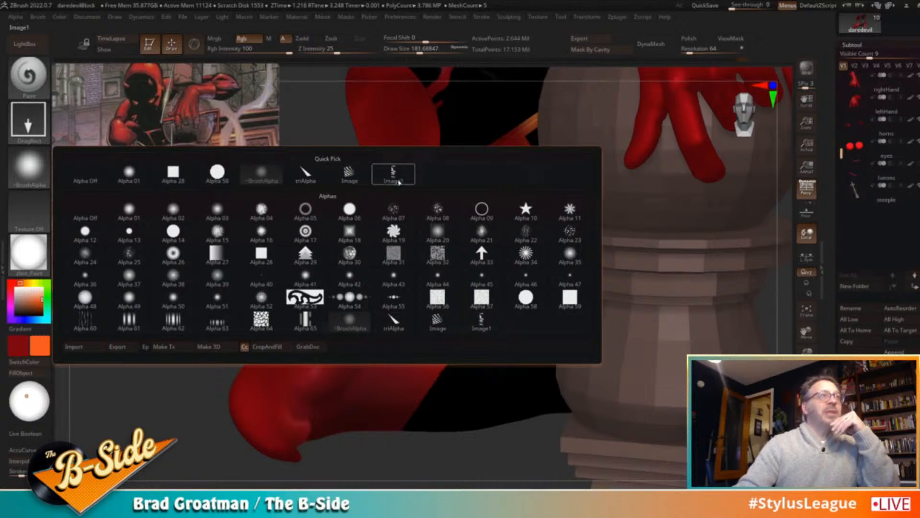
pyautogui.moveTo(399, 180)
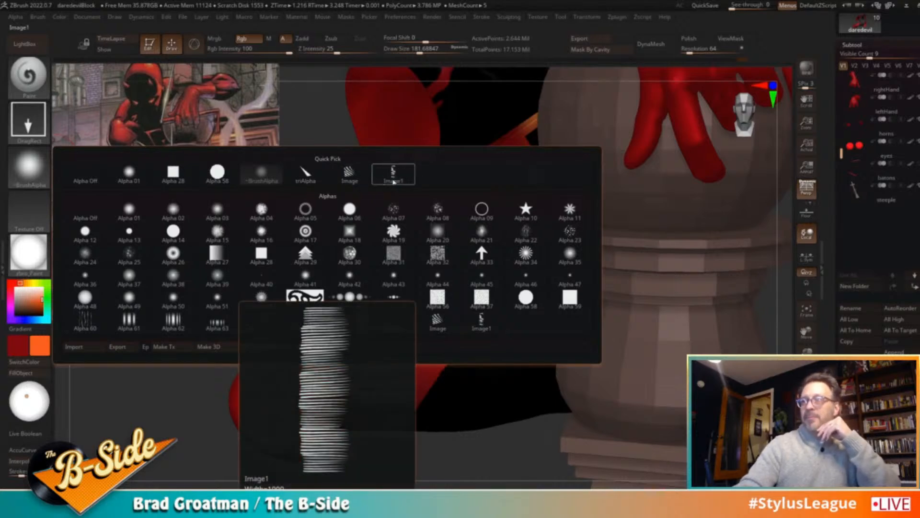
pyautogui.click(304, 295)
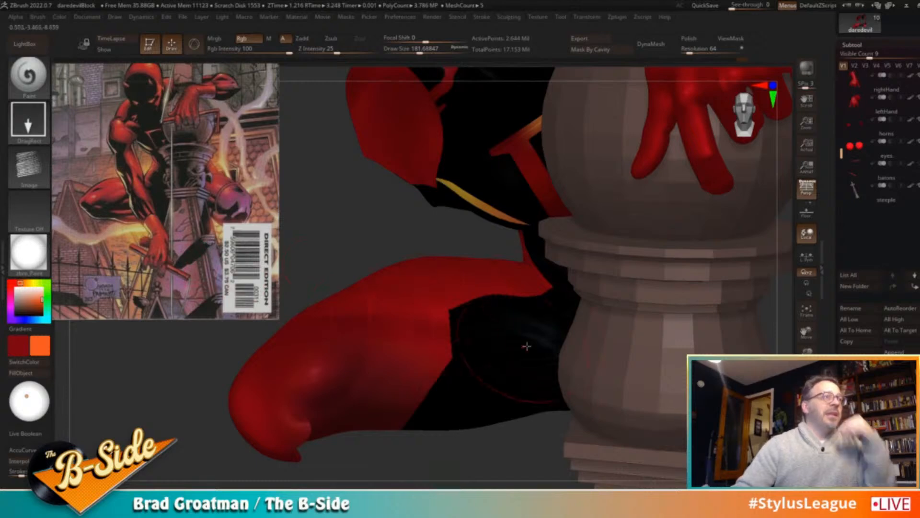
pyautogui.press('c')
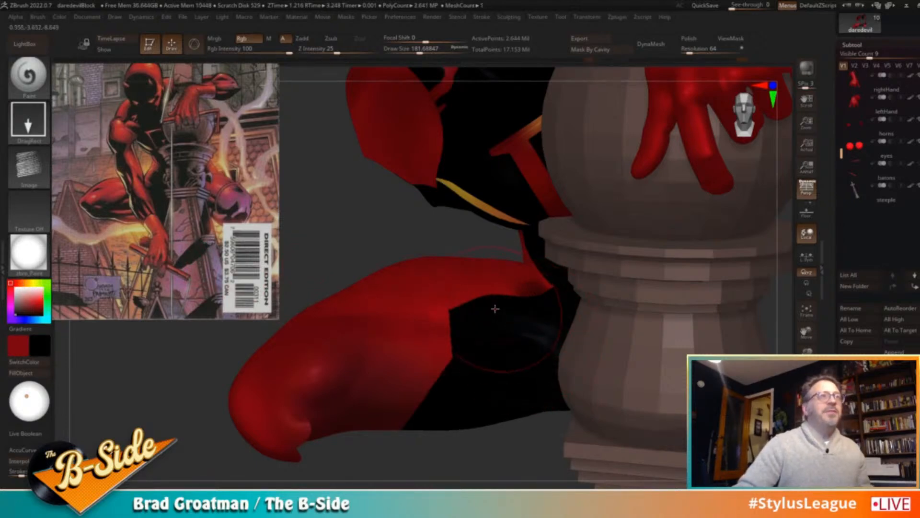
pyautogui.moveTo(464, 320); pyautogui.dragTo(452, 320)
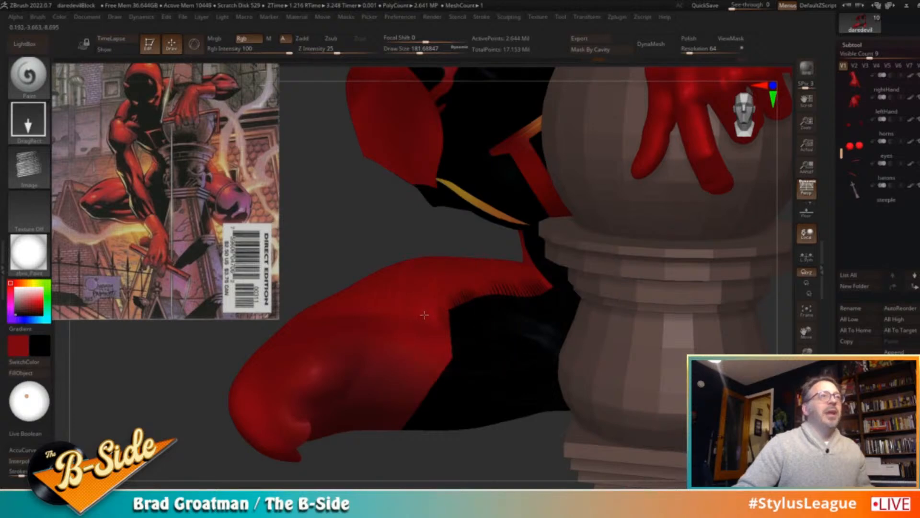
pyautogui.hotkey('ctrl', 'z')
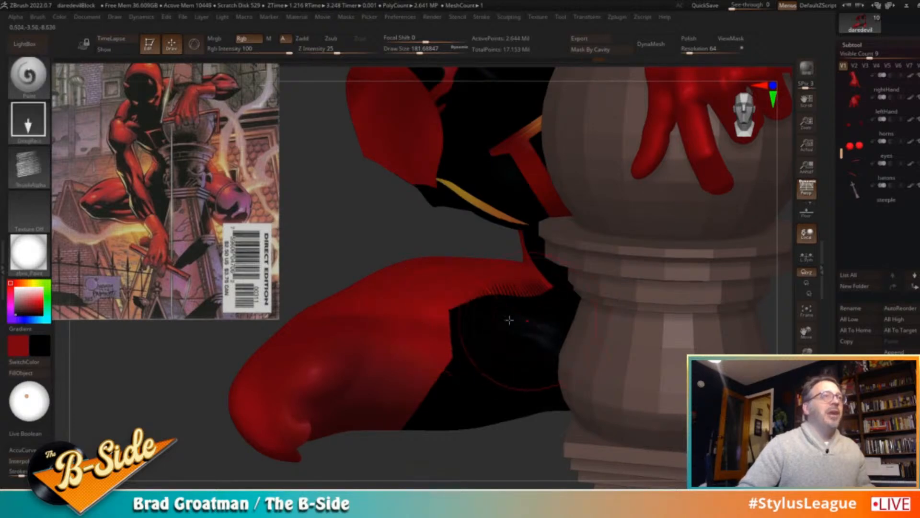
# Mask the outer thigh with MaskCurve, extend the black hatching up to the mask edge and clear the mask
pyautogui.keyDown('ctrl'); pyautogui.click(29, 78); pyautogui.keyUp('ctrl')
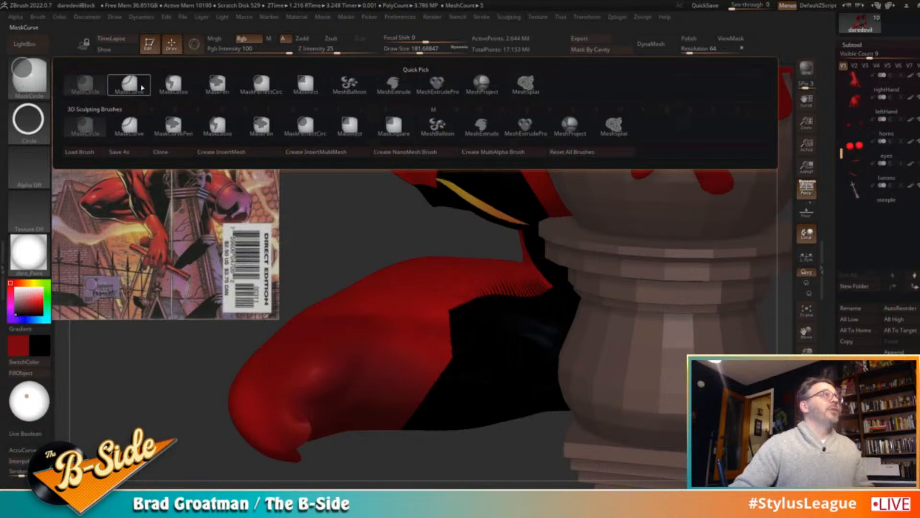
pyautogui.keyDown('ctrl'); pyautogui.click(132, 85); pyautogui.keyUp('ctrl')
pyautogui.moveTo(454, 390)
pyautogui.keyDown('ctrl'); pyautogui.mouseDown()
pyautogui.moveTo(446, 251)
pyautogui.moveTo(454, 261)
pyautogui.moveTo(444, 235)
pyautogui.mouseUp(); pyautogui.keyUp('ctrl')
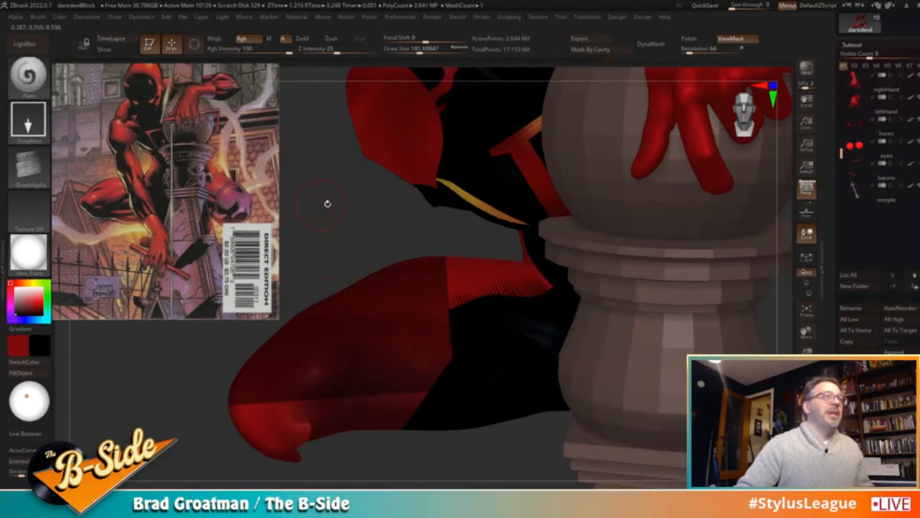
pyautogui.keyDown('ctrl'); pyautogui.click(377, 224); pyautogui.keyUp('ctrl')
# Mask the red area of the thigh, leaving a narrow strip beside the black shadow edge unmasked
pyautogui.keyDown('alt'); pyautogui.moveTo(398, 227); pyautogui.dragTo(354, 237); pyautogui.keyUp('alt')
pyautogui.moveTo(426, 403)
pyautogui.mouseDown()
pyautogui.moveTo(405, 414)
pyautogui.moveTo(433, 414)
pyautogui.mouseUp()
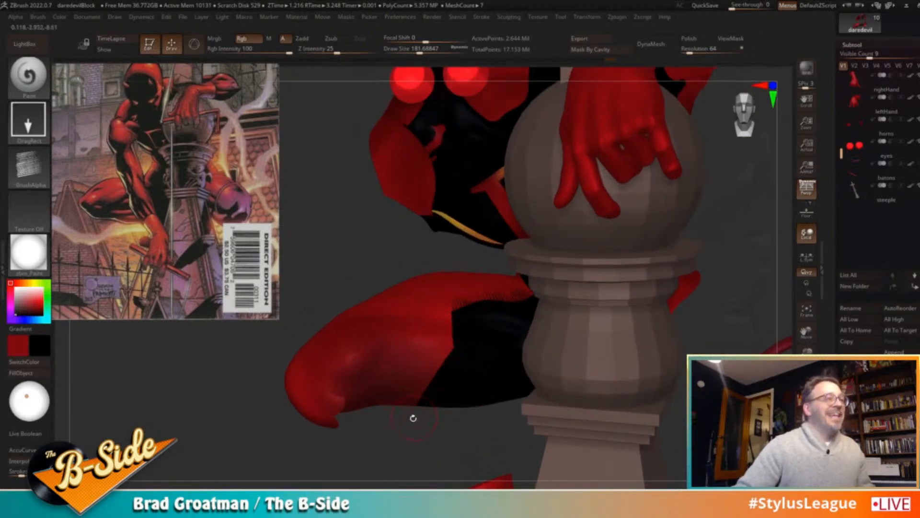
pyautogui.keyDown('ctrl'); pyautogui.moveTo(397, 333); pyautogui.dragTo(477, 304); pyautogui.keyUp('ctrl')
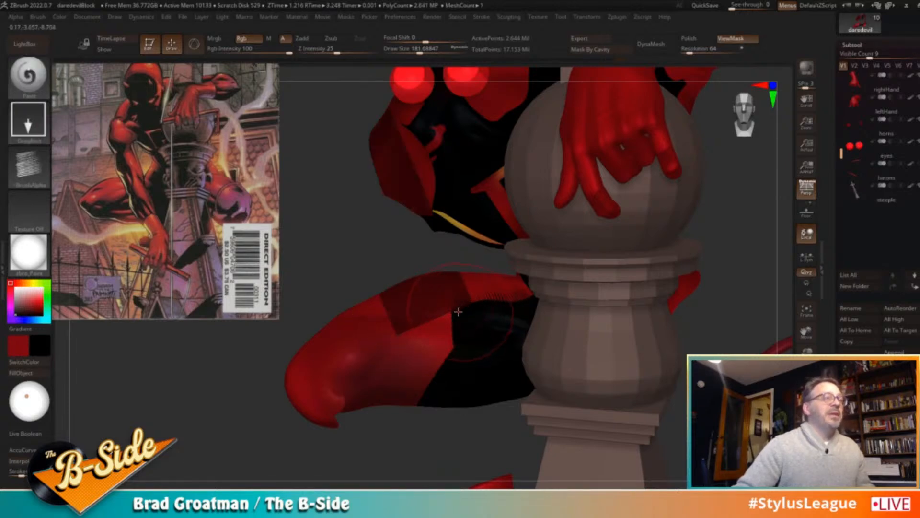
pyautogui.moveTo(407, 421)
pyautogui.keyDown('ctrl'); pyautogui.mouseDown()
pyautogui.moveTo(450, 349)
pyautogui.moveTo(450, 294)
pyautogui.moveTo(458, 322)
pyautogui.mouseUp(); pyautogui.keyUp('ctrl')
# Smooth the thigh's shadow edge with black using the Dots stroke and Alpha 01, and clear the mask
pyautogui.click(33, 125)
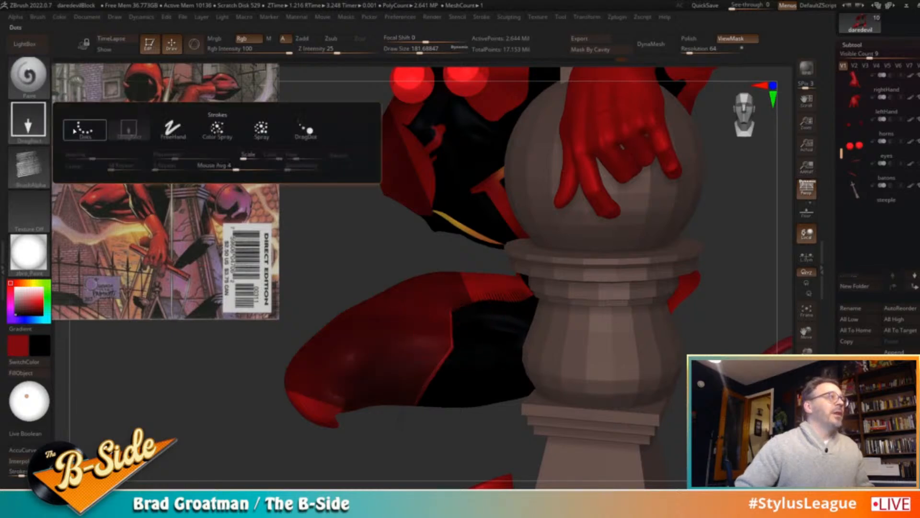
pyautogui.click(74, 130)
pyautogui.click(32, 167)
pyautogui.click(125, 176)
pyautogui.moveTo(459, 341); pyautogui.dragTo(430, 379)
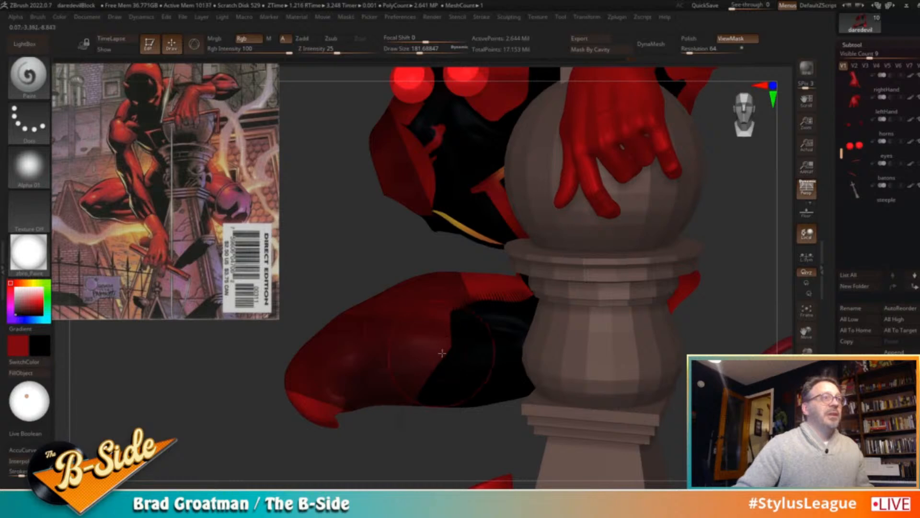
pyautogui.moveTo(445, 293)
pyautogui.keyDown('ctrl'); pyautogui.mouseDown()
pyautogui.moveTo(494, 322)
pyautogui.moveTo(467, 340)
pyautogui.moveTo(442, 335)
pyautogui.moveTo(430, 385)
pyautogui.mouseUp(); pyautogui.keyUp('ctrl')
pyautogui.keyDown('ctrl'); pyautogui.moveTo(433, 446); pyautogui.dragTo(353, 398); pyautogui.keyUp('ctrl')
# Unhide all hidden parts of the body and frame the whole figure behind the steeple
pyautogui.moveTo(702, 341)
pyautogui.mouseDown()
pyautogui.moveTo(729, 333)
pyautogui.moveTo(738, 296)
pyautogui.mouseUp()
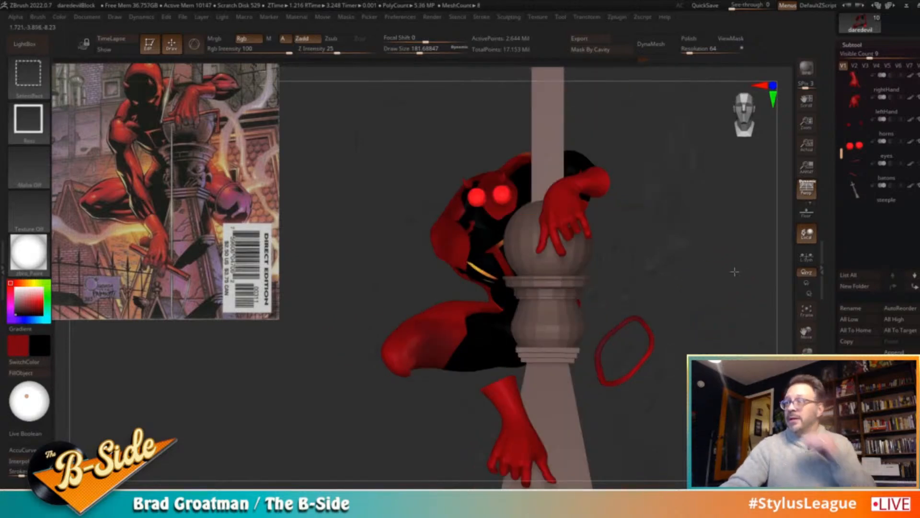
pyautogui.keyDown('ctrl'); pyautogui.keyDown('shift'); pyautogui.click(735, 272); pyautogui.keyUp('shift'); pyautogui.keyUp('ctrl')
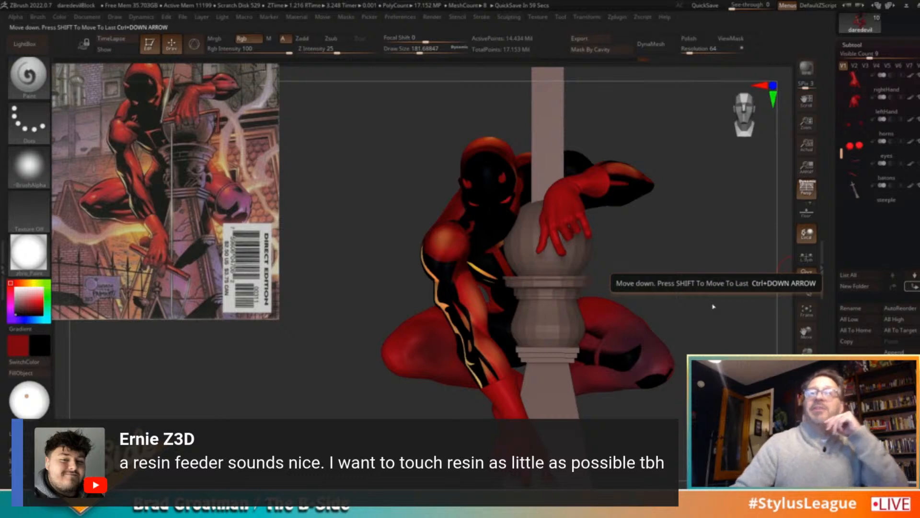
pyautogui.moveTo(716, 322); pyautogui.dragTo(719, 322)
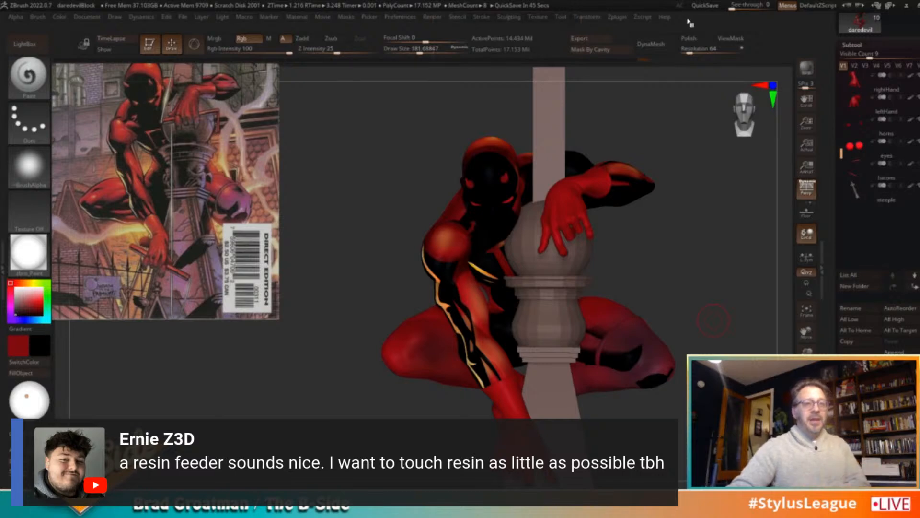
pyautogui.moveTo(688, 279); pyautogui.dragTo(709, 286)
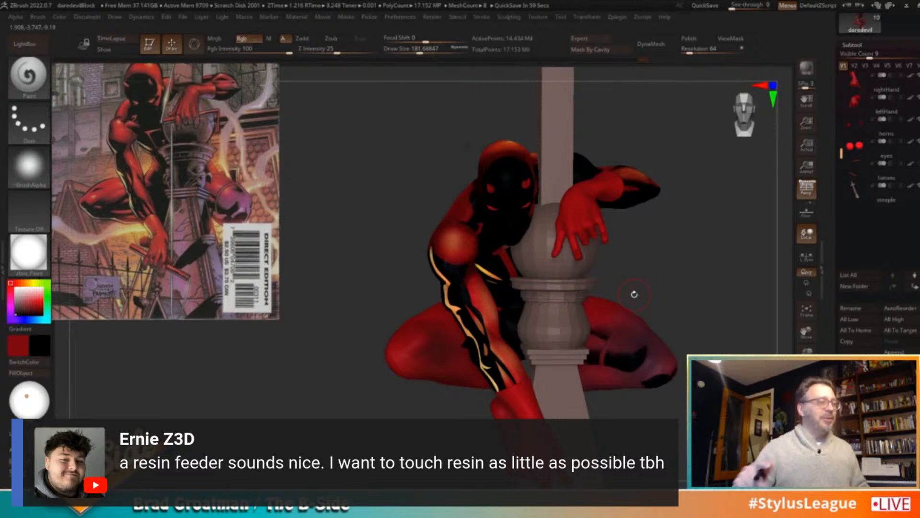
# Mask the hips and bent leg from behind and invert the mask so only that area accepts paint
pyautogui.moveTo(635, 294)
pyautogui.mouseDown()
pyautogui.moveTo(728, 298)
pyautogui.moveTo(708, 319)
pyautogui.moveTo(719, 304)
pyautogui.moveTo(395, 410)
pyautogui.moveTo(448, 416)
pyautogui.moveTo(451, 395)
pyautogui.moveTo(443, 304)
pyautogui.moveTo(413, 235)
pyautogui.mouseUp()
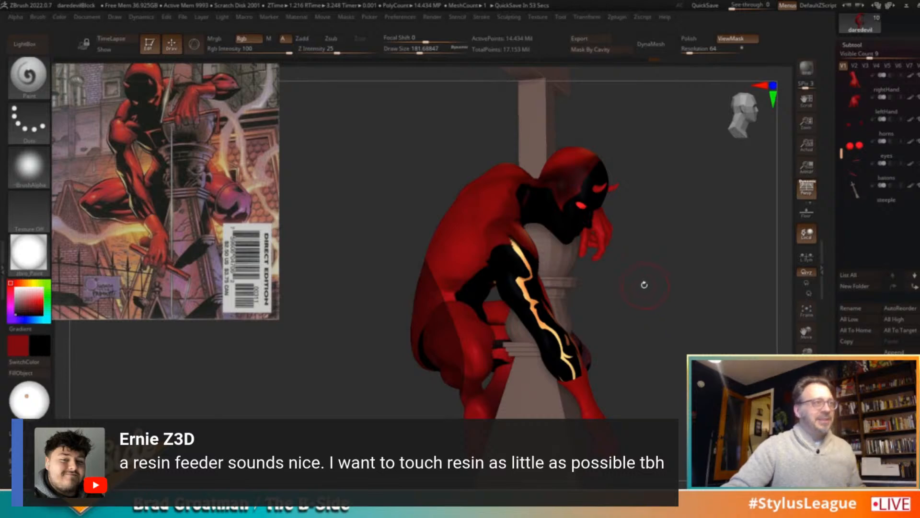
pyautogui.keyDown('ctrl'); pyautogui.click(674, 271); pyautogui.keyUp('ctrl')
pyautogui.moveTo(676, 281)
pyautogui.mouseDown()
pyautogui.moveTo(702, 297)
pyautogui.moveTo(686, 298)
pyautogui.mouseUp()
# Paint sampled red over the black patch on the back of the bent thigh with a draw size of about 299, and clear the mask
pyautogui.press('c')
pyautogui.press('s')
pyautogui.click(505, 352)
pyautogui.moveTo(659, 324); pyautogui.dragTo(627, 326)
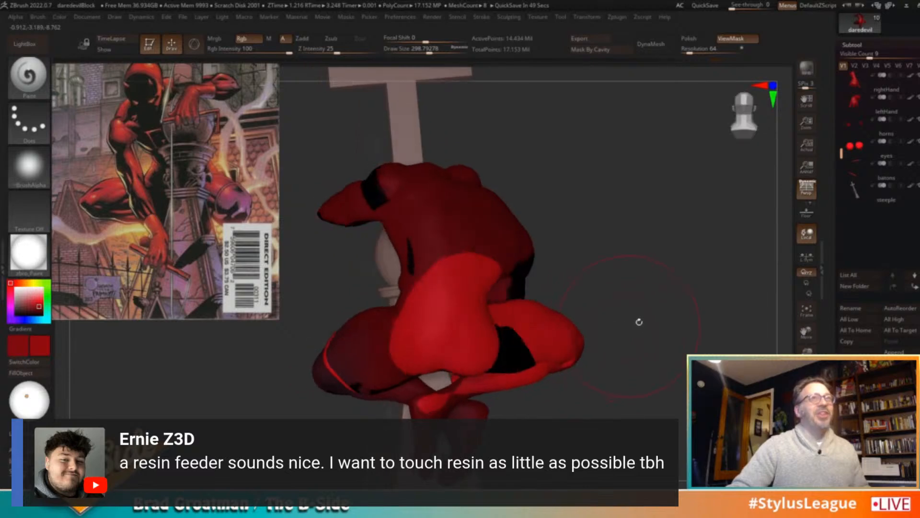
pyautogui.moveTo(525, 355)
pyautogui.mouseDown()
pyautogui.moveTo(500, 360)
pyautogui.moveTo(506, 357)
pyautogui.mouseUp()
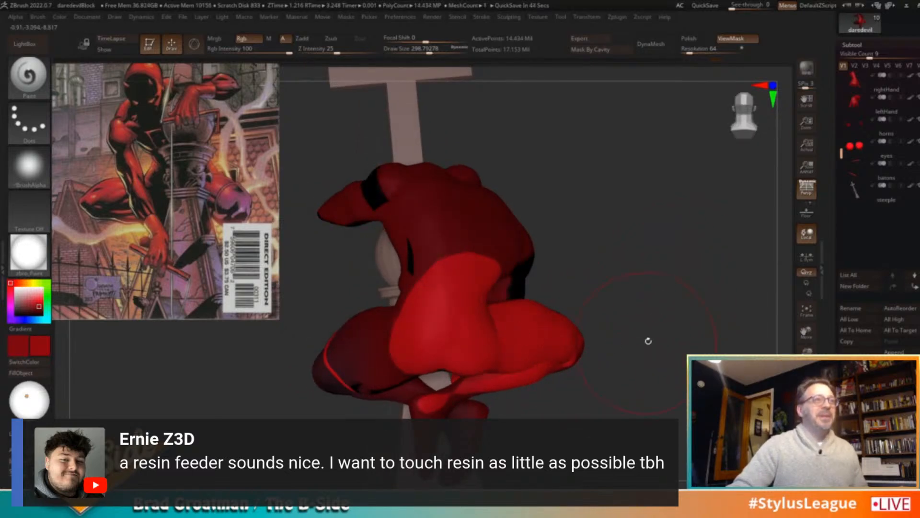
pyautogui.moveTo(645, 341); pyautogui.dragTo(665, 334)
pyautogui.hotkey('ctrl', 'z')
pyautogui.moveTo(518, 346)
pyautogui.mouseDown()
pyautogui.moveTo(523, 331)
pyautogui.moveTo(503, 359)
pyautogui.mouseUp()
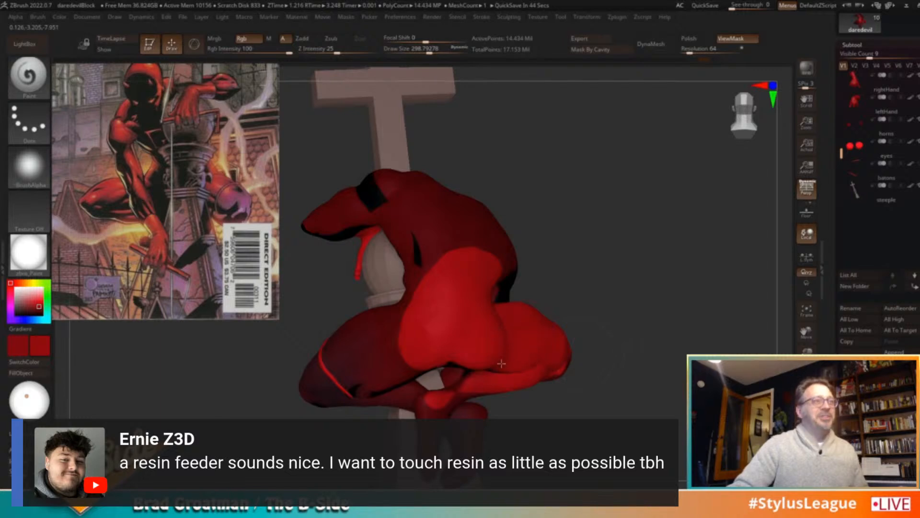
pyautogui.moveTo(643, 339)
pyautogui.mouseDown()
pyautogui.moveTo(431, 374)
pyautogui.moveTo(444, 353)
pyautogui.mouseUp()
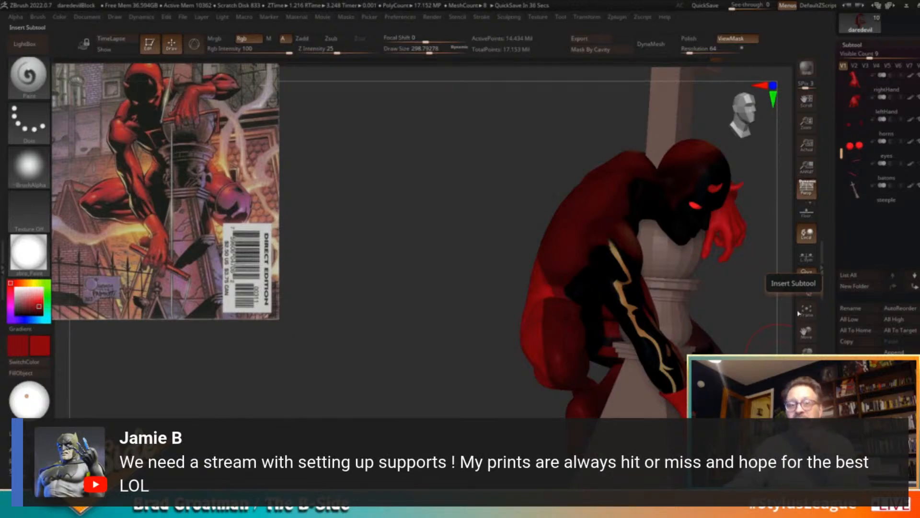
pyautogui.moveTo(475, 241); pyautogui.dragTo(448, 243)
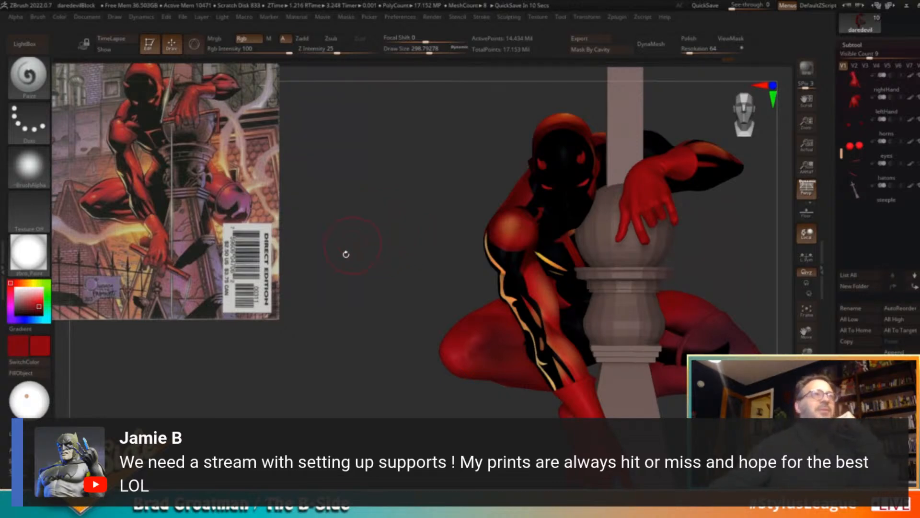
pyautogui.moveTo(429, 212)
pyautogui.mouseDown()
pyautogui.moveTo(424, 229)
pyautogui.moveTo(384, 220)
pyautogui.moveTo(367, 194)
pyautogui.mouseUp()
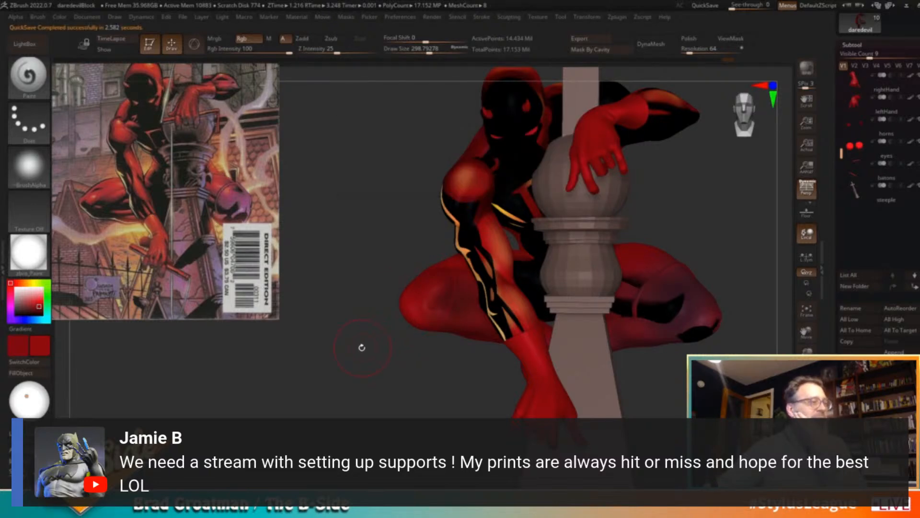
pyautogui.moveTo(369, 341); pyautogui.dragTo(390, 345)
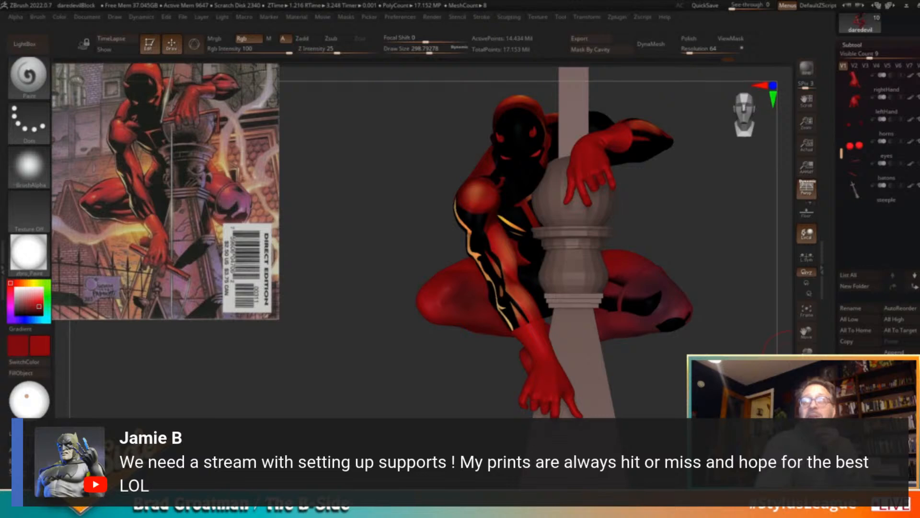
pyautogui.moveTo(745, 232); pyautogui.dragTo(723, 223)
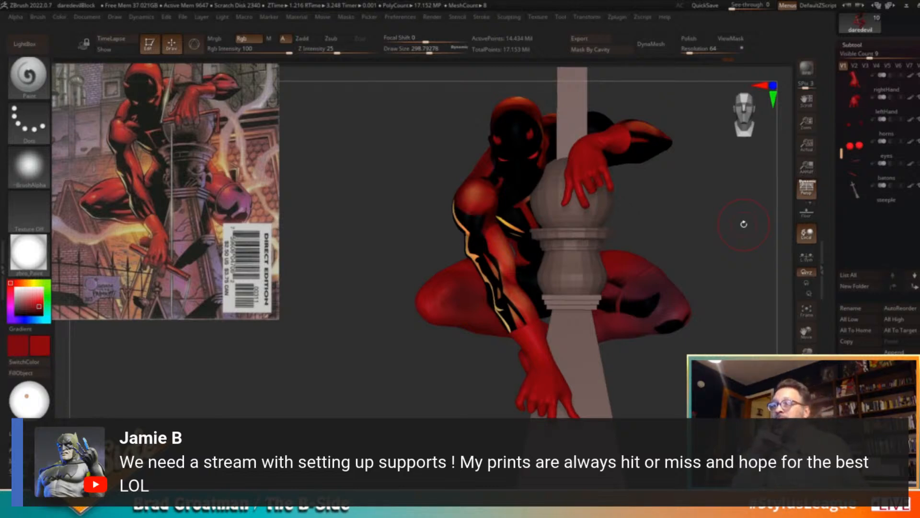
pyautogui.moveTo(628, 230); pyautogui.dragTo(645, 262)
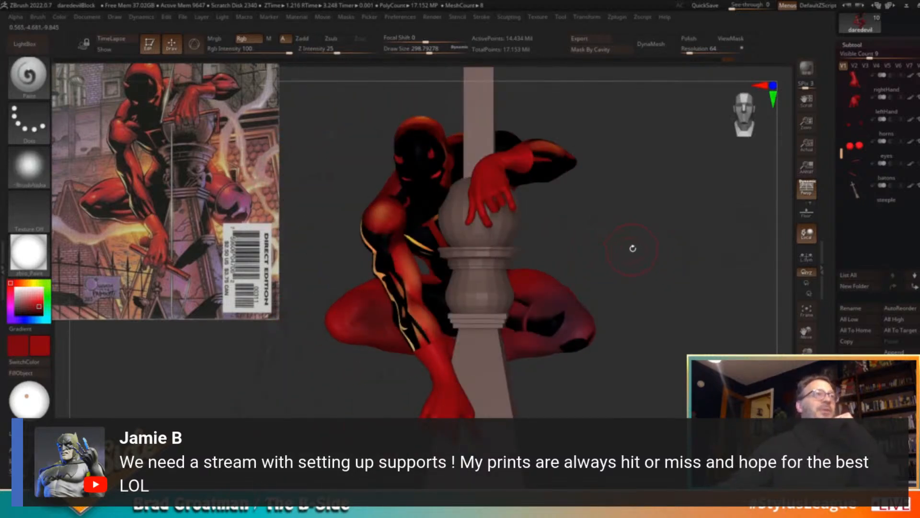
# Isolate the bent leg beside the steeple in Solo mode and restore its hidden parts
pyautogui.moveTo(627, 242)
pyautogui.mouseDown()
pyautogui.moveTo(651, 307)
pyautogui.moveTo(668, 316)
pyautogui.moveTo(680, 300)
pyautogui.moveTo(669, 290)
pyautogui.moveTo(661, 302)
pyautogui.moveTo(677, 312)
pyautogui.moveTo(649, 312)
pyautogui.moveTo(637, 263)
pyautogui.mouseUp()
pyautogui.hotkey('ctrl', 'shift')
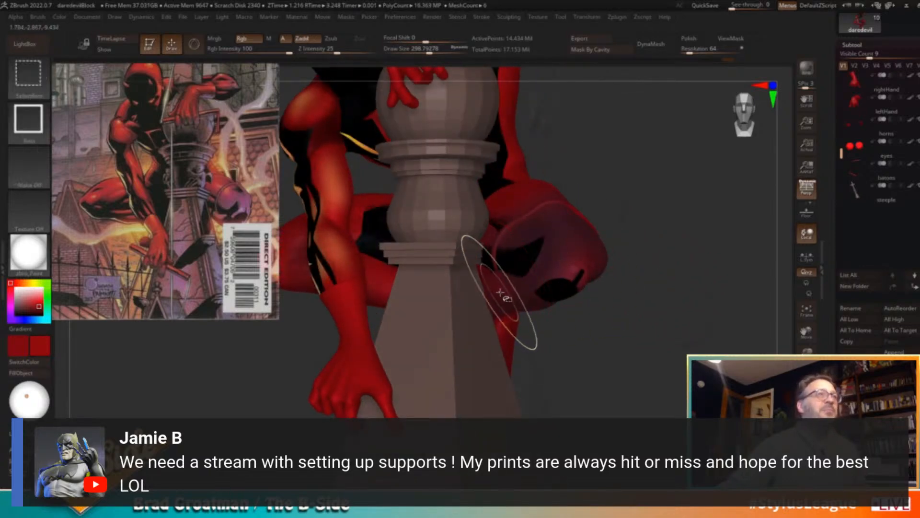
pyautogui.keyDown('ctrl'); pyautogui.keyDown('shift'); pyautogui.click(545, 277); pyautogui.keyUp('shift'); pyautogui.keyUp('ctrl')
pyautogui.hotkey('ctrl', 'shift')
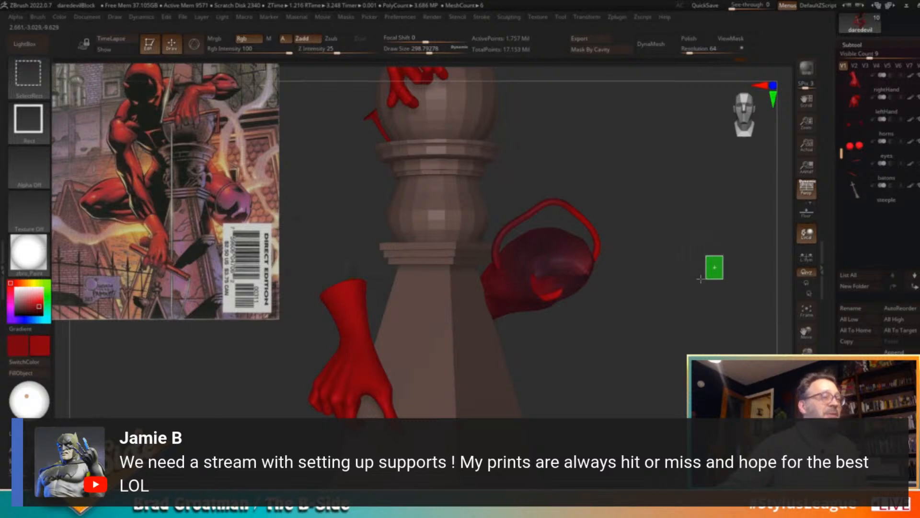
pyautogui.keyDown('ctrl'); pyautogui.keyDown('shift'); pyautogui.click(583, 235); pyautogui.keyUp('shift'); pyautogui.keyUp('ctrl')
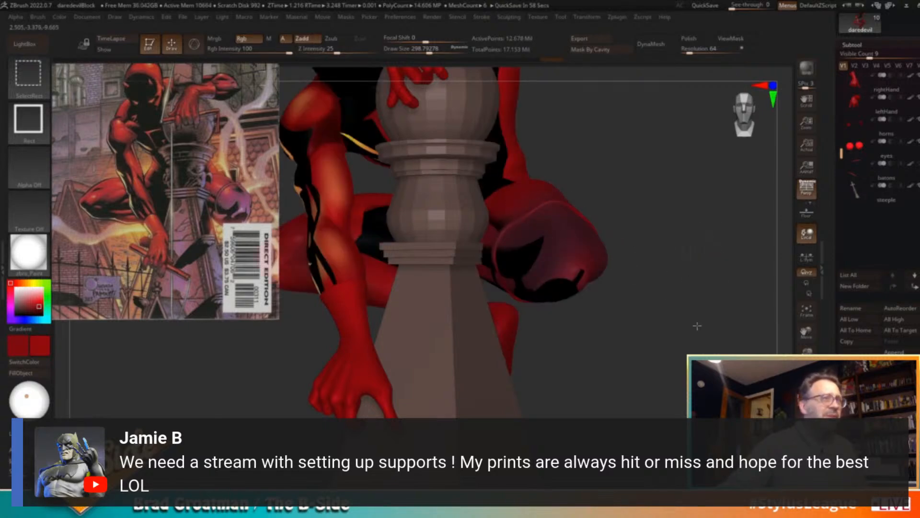
pyautogui.keyDown('ctrl'); pyautogui.keyDown('shift'); pyautogui.click(570, 243); pyautogui.keyUp('shift'); pyautogui.keyUp('ctrl')
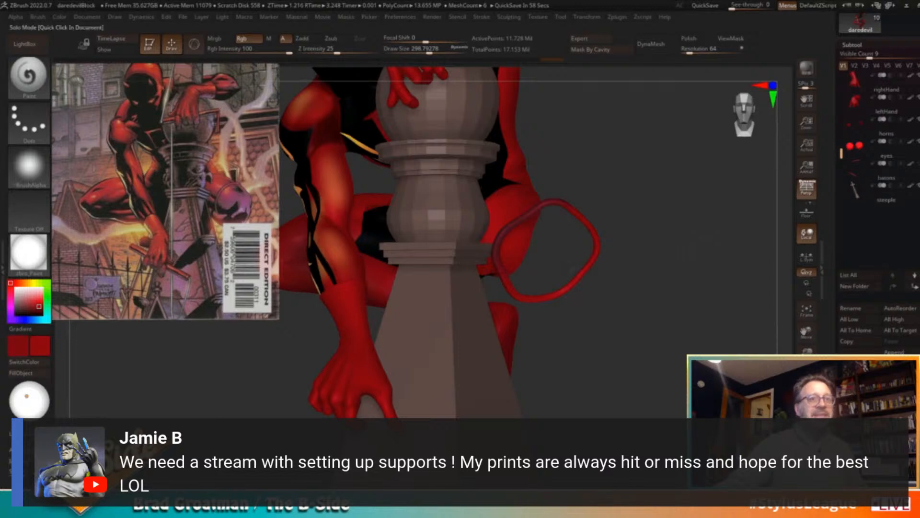
pyautogui.click(807, 451)
pyautogui.keyDown('ctrl'); pyautogui.keyDown('shift'); pyautogui.moveTo(707, 295); pyautogui.dragTo(696, 321); pyautogui.keyUp('shift'); pyautogui.keyUp('ctrl')
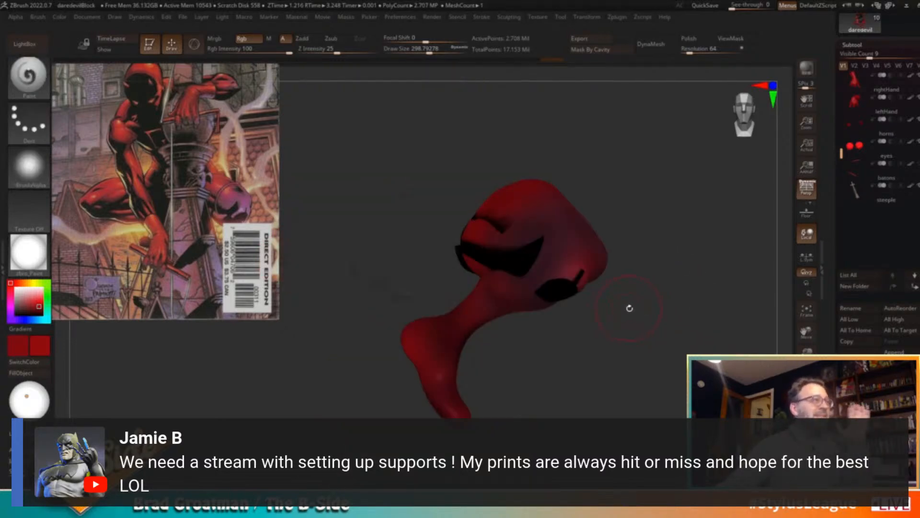
# Mask the underside of the lower leg and add a circular mask behind the knee with MaskCircle
pyautogui.moveTo(627, 308)
pyautogui.mouseDown()
pyautogui.moveTo(649, 322)
pyautogui.moveTo(526, 283)
pyautogui.moveTo(538, 263)
pyautogui.moveTo(627, 273)
pyautogui.moveTo(565, 261)
pyautogui.moveTo(516, 273)
pyautogui.moveTo(533, 286)
pyautogui.moveTo(520, 292)
pyautogui.moveTo(324, 292)
pyautogui.moveTo(256, 362)
pyautogui.mouseUp()
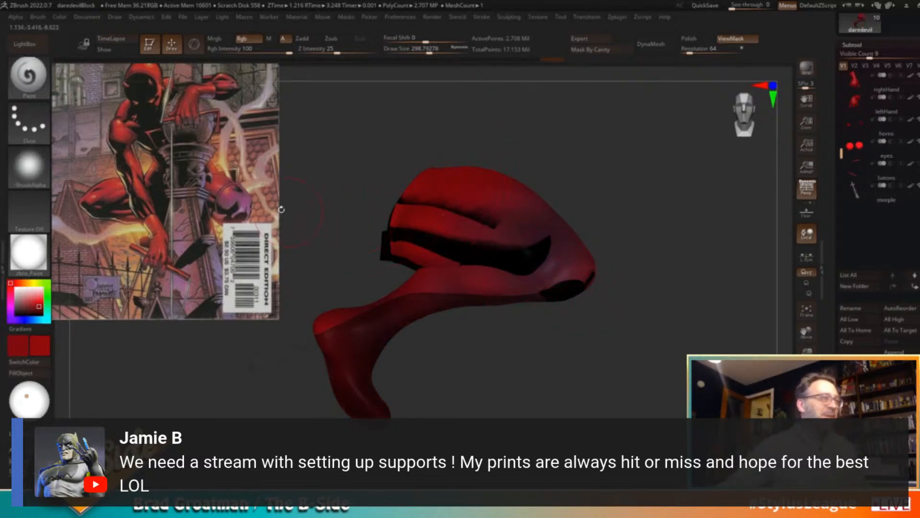
pyautogui.moveTo(590, 181); pyautogui.dragTo(563, 183)
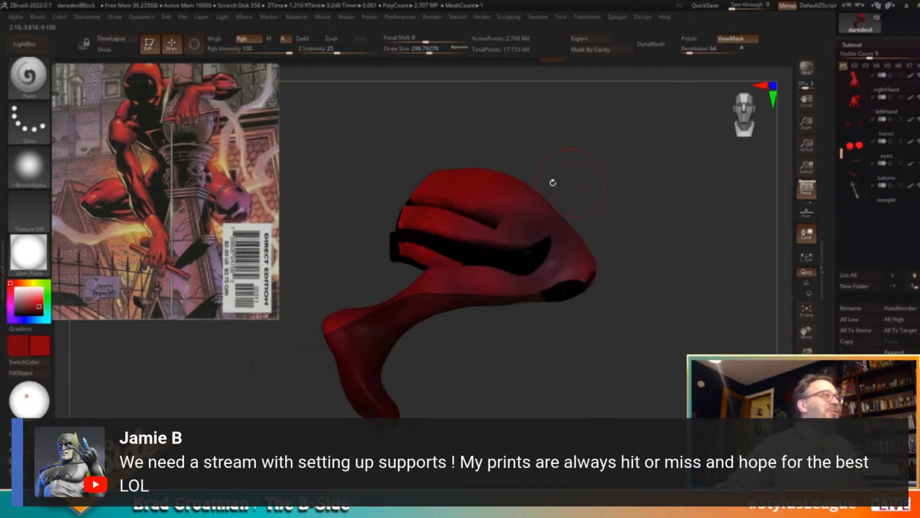
pyautogui.keyDown('ctrl'); pyautogui.click(38, 95); pyautogui.keyUp('ctrl')
pyautogui.keyDown('ctrl'); pyautogui.click(85, 87); pyautogui.keyUp('ctrl')
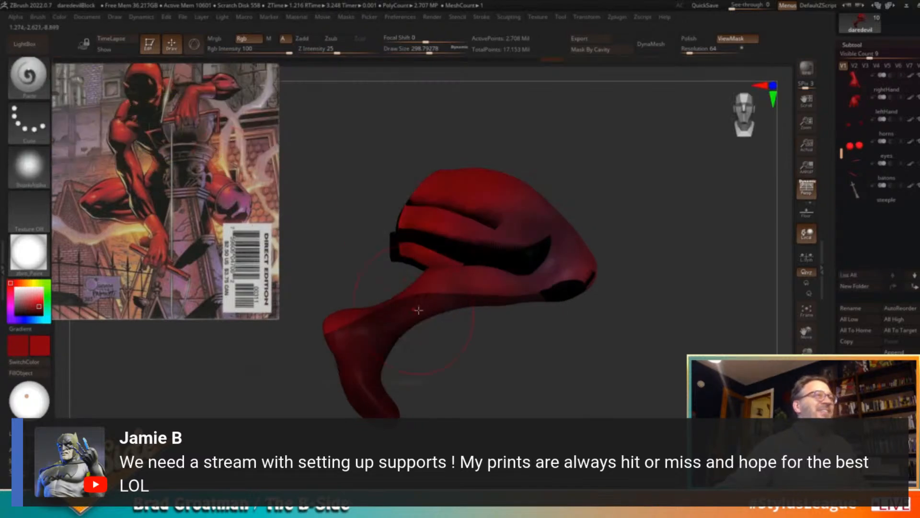
pyautogui.moveTo(509, 287)
pyautogui.keyDown('ctrl'); pyautogui.mouseDown()
pyautogui.moveTo(532, 318)
pyautogui.moveTo(540, 313)
pyautogui.mouseUp(); pyautogui.keyUp('ctrl')
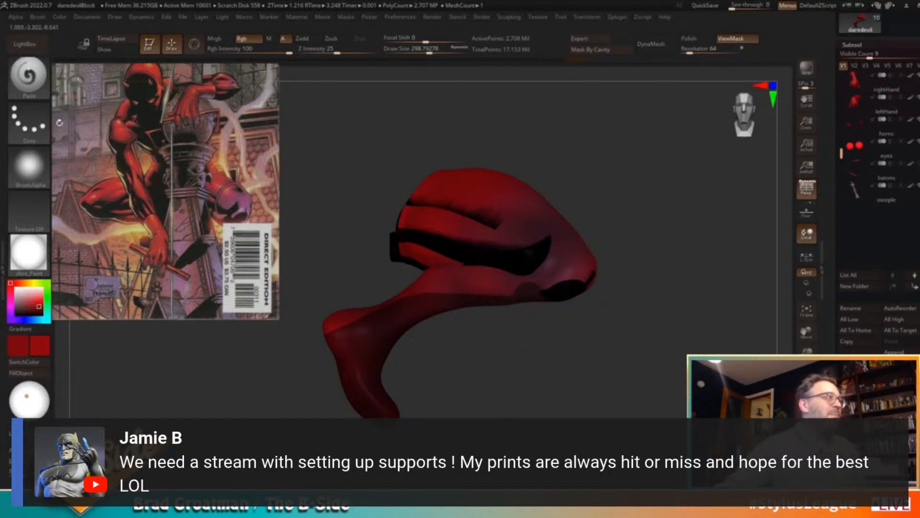
# Extend the mask behind the knee toward the thigh's black shadow with a small MaskRect area
pyautogui.press('ctrl')
pyautogui.keyDown('ctrl'); pyautogui.click(37, 99); pyautogui.keyUp('ctrl')
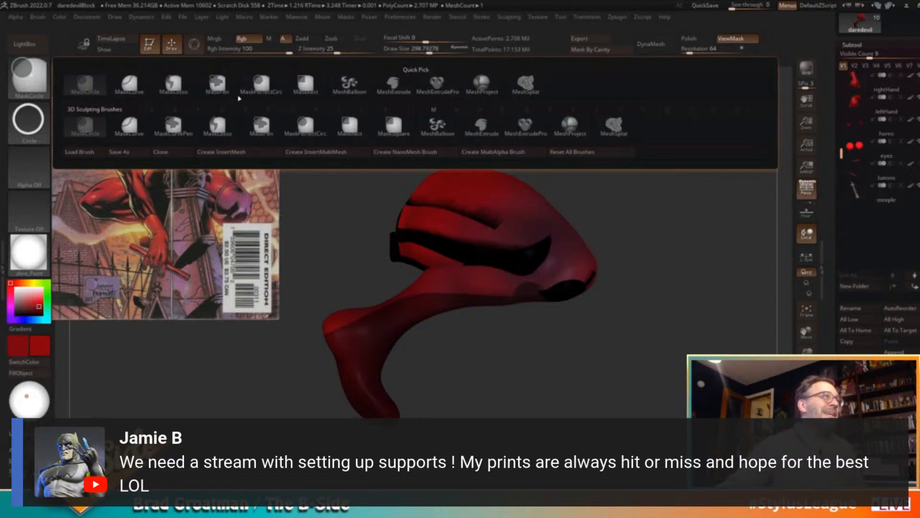
pyautogui.click(306, 87)
pyautogui.scroll(2, 606, 249)
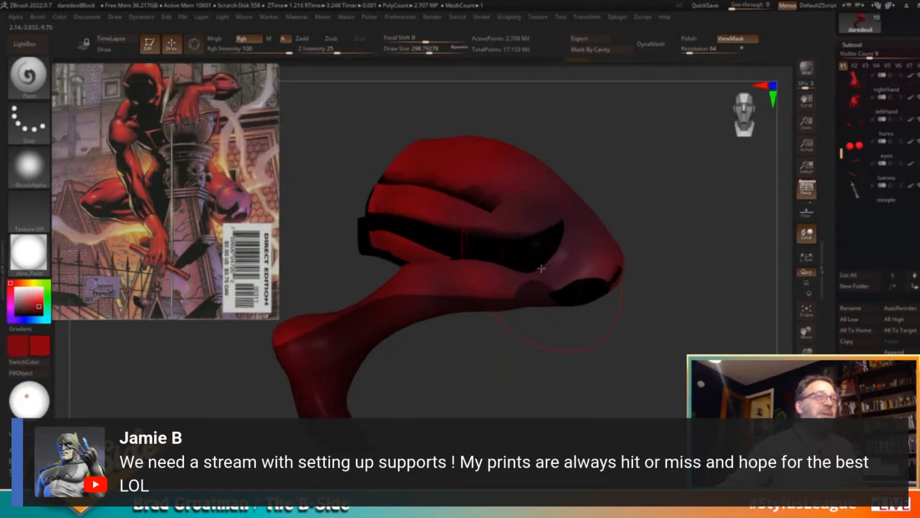
pyautogui.moveTo(538, 287)
pyautogui.keyDown('ctrl'); pyautogui.mouseDown()
pyautogui.moveTo(526, 288)
pyautogui.moveTo(541, 288)
pyautogui.mouseUp(); pyautogui.keyUp('ctrl')
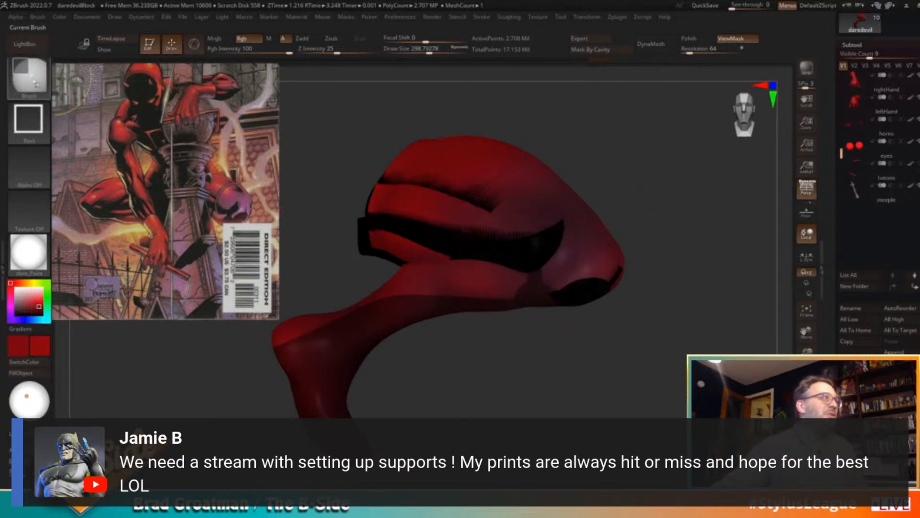
# Refine the mask between the thigh shadow and knee using MaskLasso with a draw size of about 54, and invert the mask
pyautogui.click(36, 84)
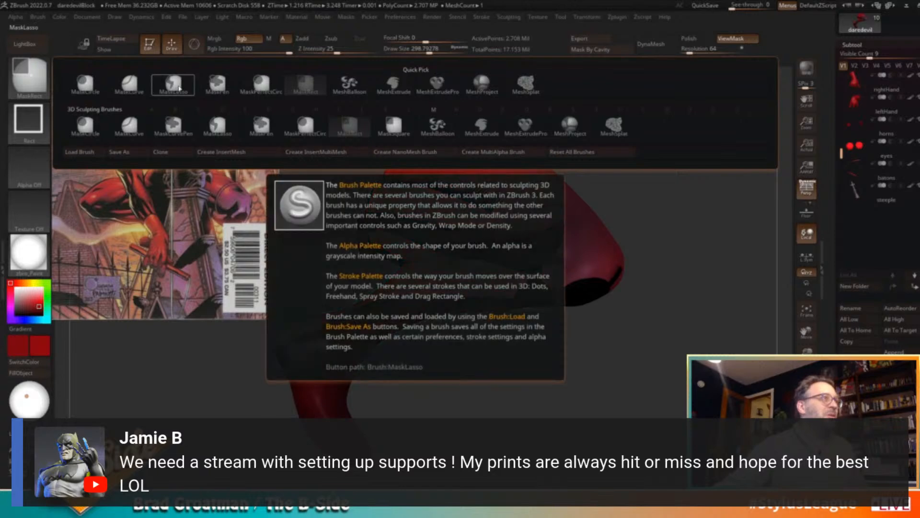
pyautogui.click(178, 89)
pyautogui.press('s')
pyautogui.moveTo(522, 254)
pyautogui.mouseDown()
pyautogui.moveTo(534, 267)
pyautogui.moveTo(529, 290)
pyautogui.moveTo(544, 291)
pyautogui.mouseUp()
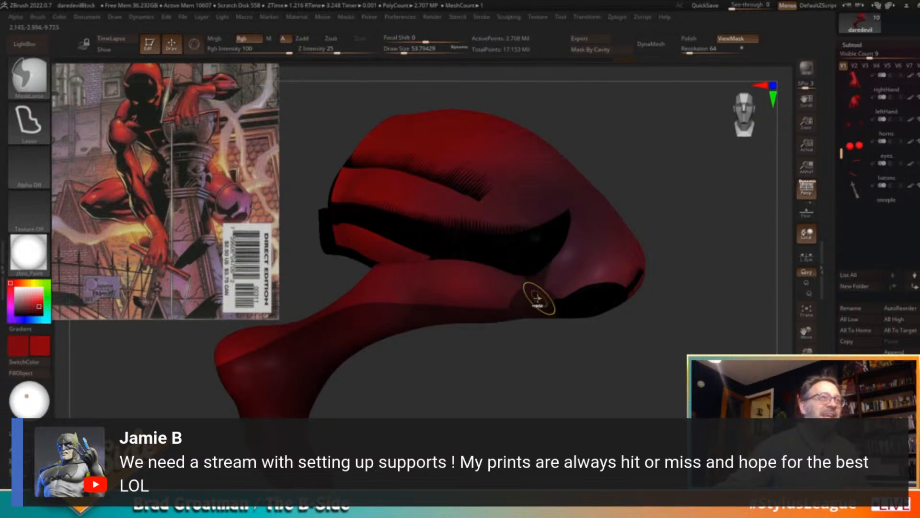
pyautogui.moveTo(652, 355)
pyautogui.mouseDown()
pyautogui.moveTo(552, 287)
pyautogui.moveTo(538, 301)
pyautogui.moveTo(559, 303)
pyautogui.moveTo(550, 304)
pyautogui.mouseUp()
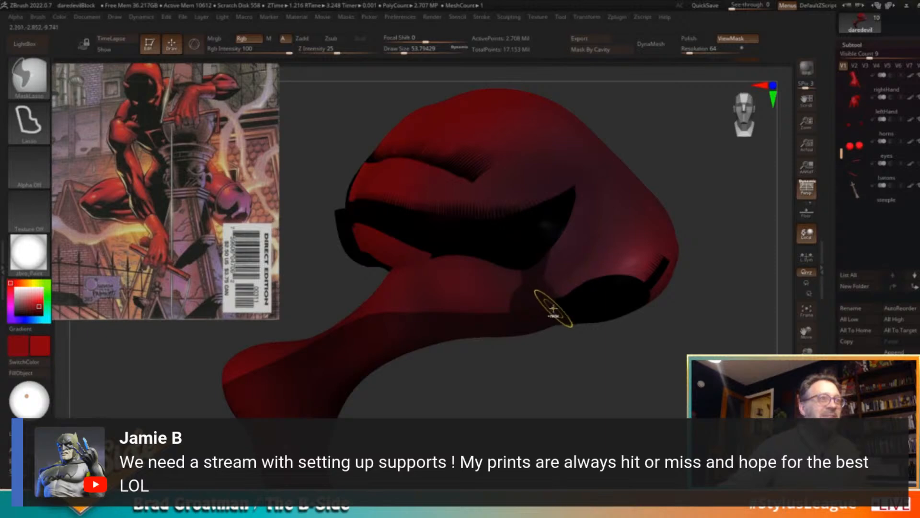
pyautogui.keyDown('ctrl'); pyautogui.moveTo(631, 356); pyautogui.dragTo(633, 357); pyautogui.keyUp('ctrl')
# Mask the upper side of the calf and heel with MaskLasso, and clean up the mask border with MaskCurve
pyautogui.moveTo(563, 376); pyautogui.dragTo(473, 361)
pyautogui.keyDown('ctrl'); pyautogui.moveTo(275, 384); pyautogui.dragTo(434, 300); pyautogui.keyUp('ctrl')
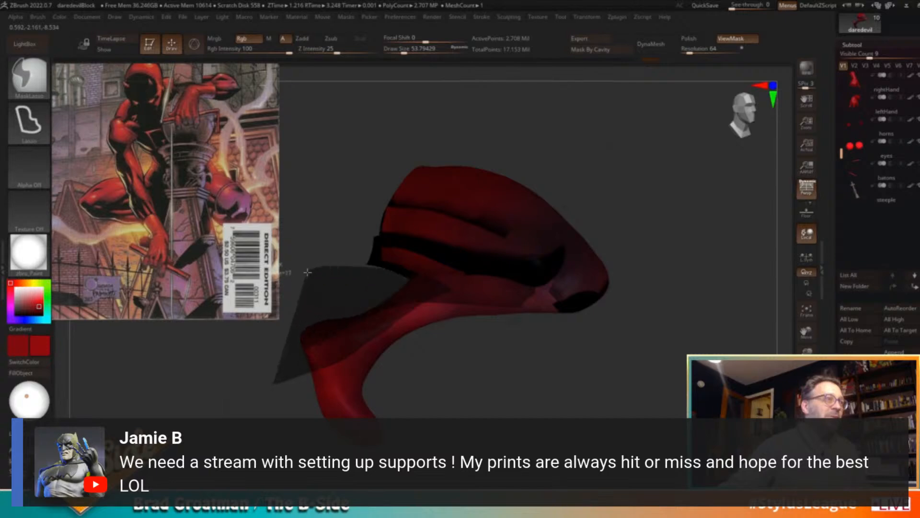
pyautogui.moveTo(518, 360)
pyautogui.mouseDown()
pyautogui.moveTo(561, 374)
pyautogui.moveTo(491, 365)
pyautogui.mouseUp()
pyautogui.keyDown('ctrl'); pyautogui.click(29, 75); pyautogui.keyUp('ctrl')
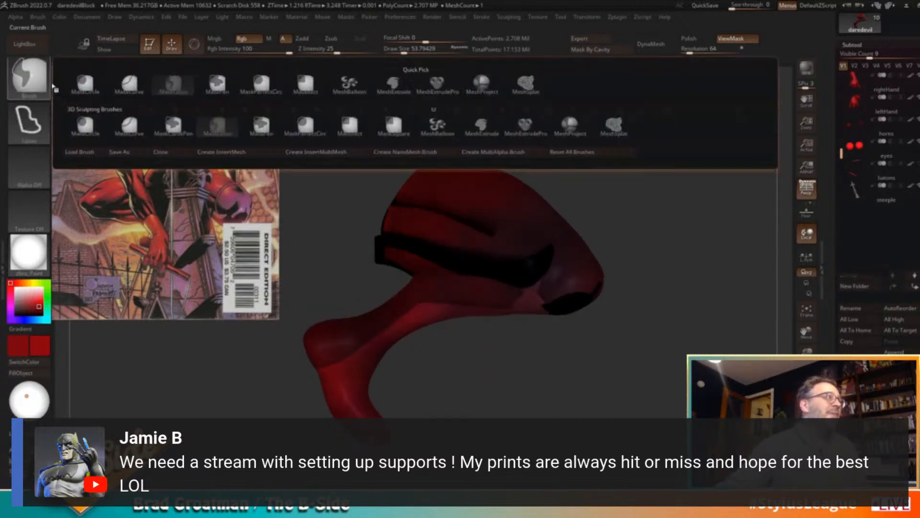
pyautogui.click(138, 94)
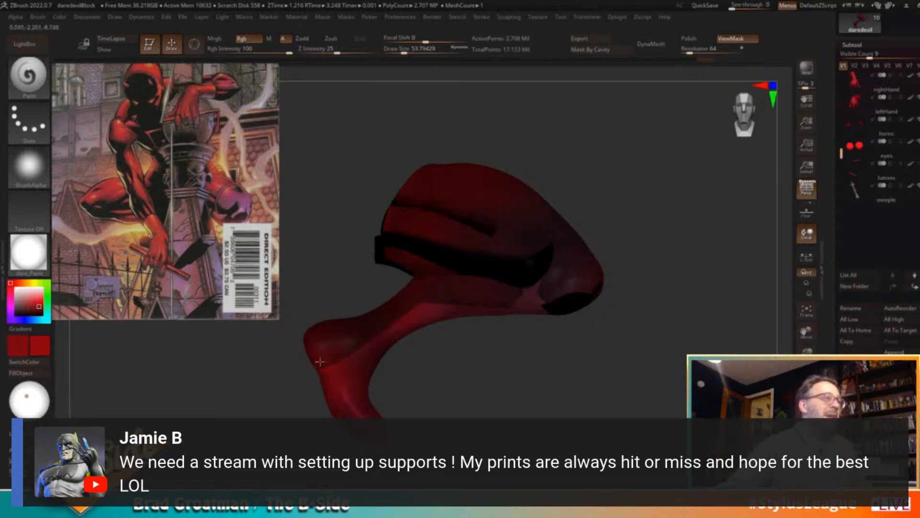
pyautogui.moveTo(307, 381)
pyautogui.keyDown('ctrl'); pyautogui.mouseDown()
pyautogui.moveTo(418, 308)
pyautogui.moveTo(462, 297)
pyautogui.mouseUp(); pyautogui.keyUp('ctrl')
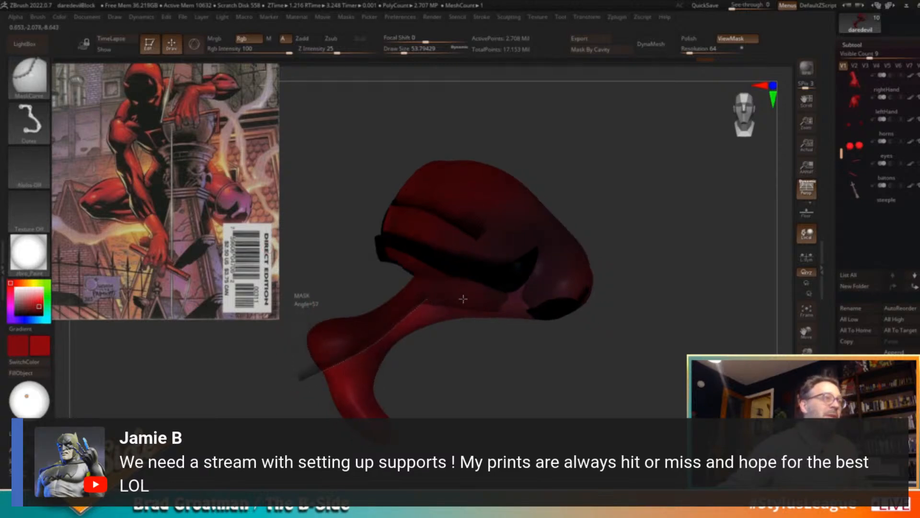
pyautogui.moveTo(546, 359)
pyautogui.keyDown('ctrl'); pyautogui.mouseDown()
pyautogui.moveTo(606, 366)
pyautogui.moveTo(588, 357)
pyautogui.moveTo(592, 306)
pyautogui.moveTo(557, 293)
pyautogui.moveTo(548, 216)
pyautogui.moveTo(564, 182)
pyautogui.mouseUp(); pyautogui.keyUp('ctrl')
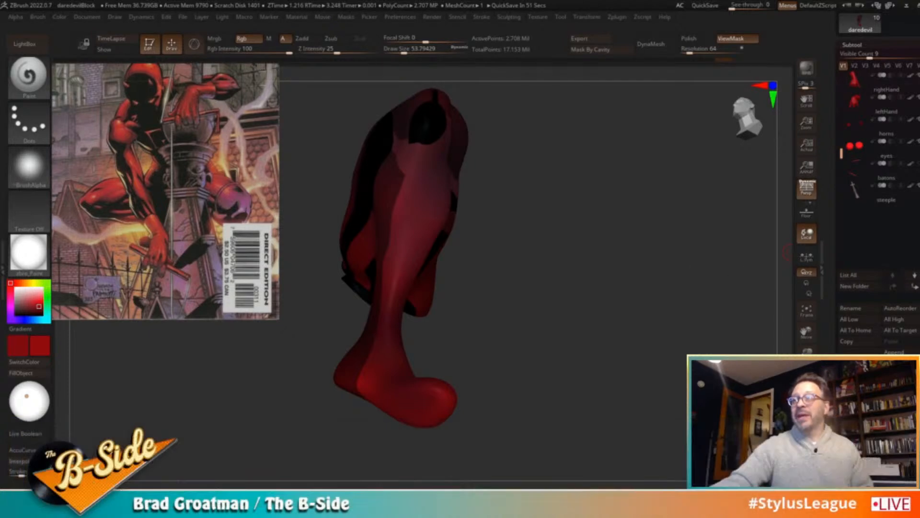
# Add a MaskCurve boundary from the black knee patch down beside the shin, viewing the leg from the front
pyautogui.moveTo(609, 240); pyautogui.dragTo(504, 225)
pyautogui.press('ctrl')
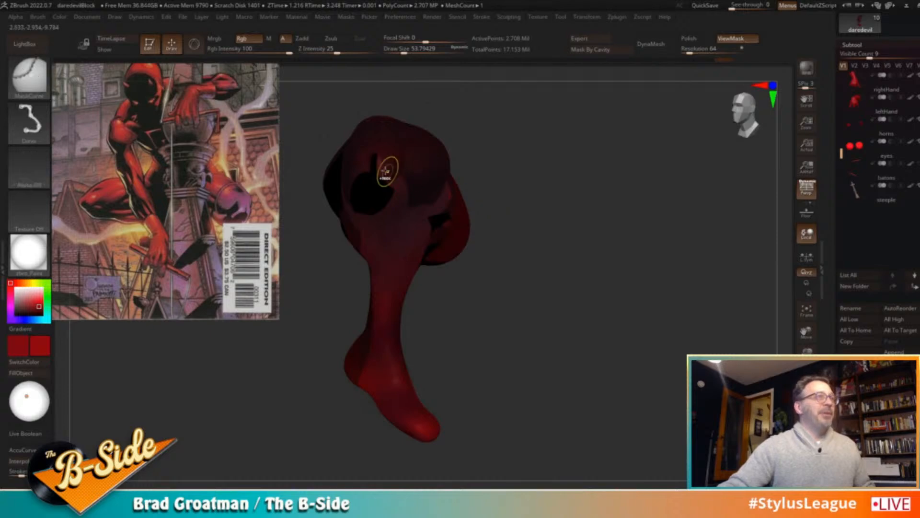
pyautogui.keyDown('ctrl'); pyautogui.moveTo(396, 193); pyautogui.dragTo(420, 220); pyautogui.keyUp('ctrl')
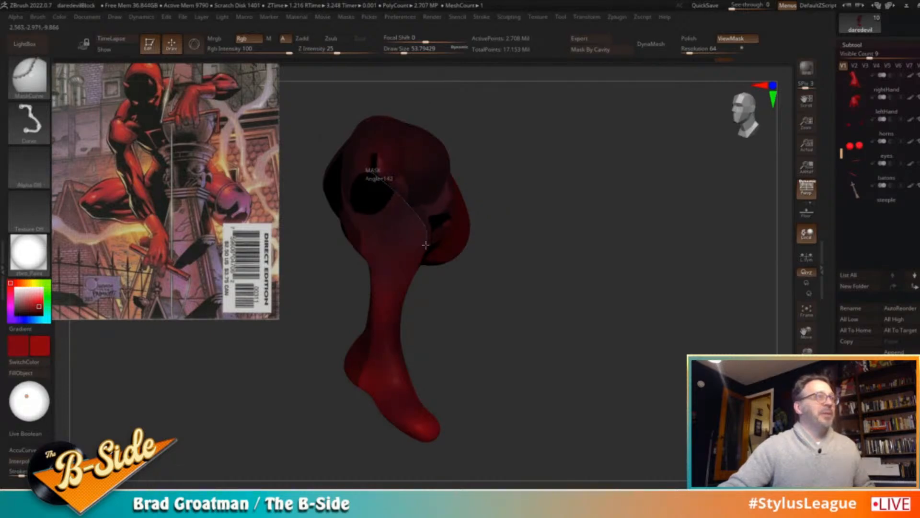
pyautogui.keyDown('ctrl'); pyautogui.moveTo(425, 272); pyautogui.dragTo(425, 281); pyautogui.keyUp('ctrl')
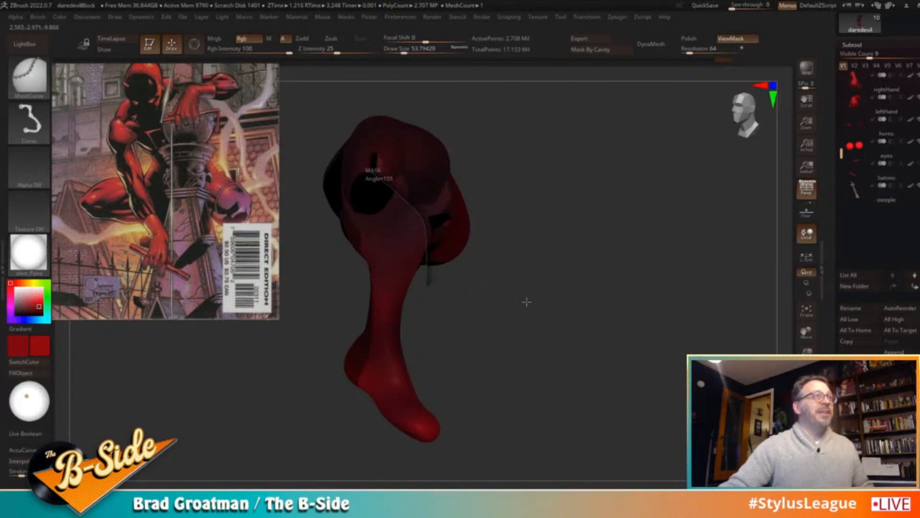
pyautogui.moveTo(500, 261)
pyautogui.mouseDown()
pyautogui.moveTo(527, 205)
pyautogui.moveTo(411, 181)
pyautogui.moveTo(402, 210)
pyautogui.mouseUp()
pyautogui.press('ctrl')
pyautogui.keyDown('ctrl'); pyautogui.moveTo(418, 258); pyautogui.dragTo(419, 280); pyautogui.keyUp('ctrl')
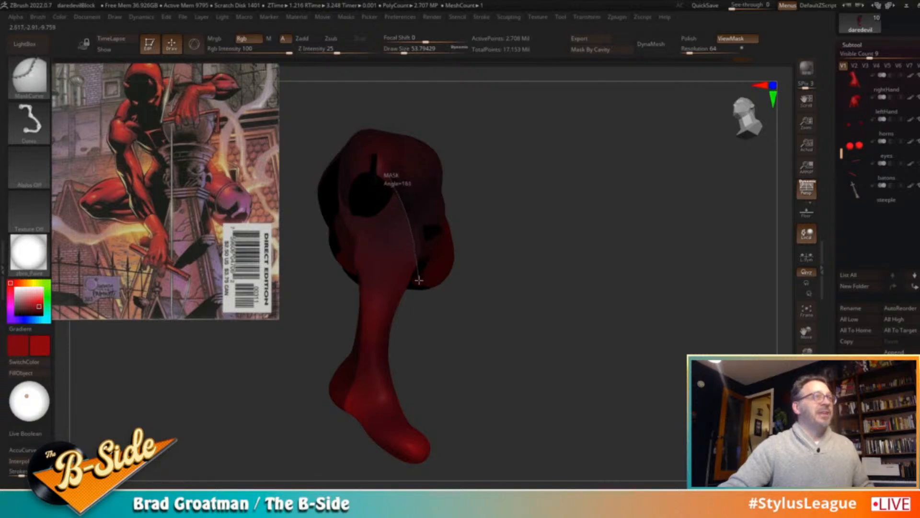
# Fill the unmasked underside of the lower leg and foot with black, and clear the mask
pyautogui.moveTo(622, 304)
pyautogui.mouseDown()
pyautogui.moveTo(584, 285)
pyautogui.moveTo(606, 306)
pyautogui.moveTo(563, 282)
pyautogui.mouseUp()
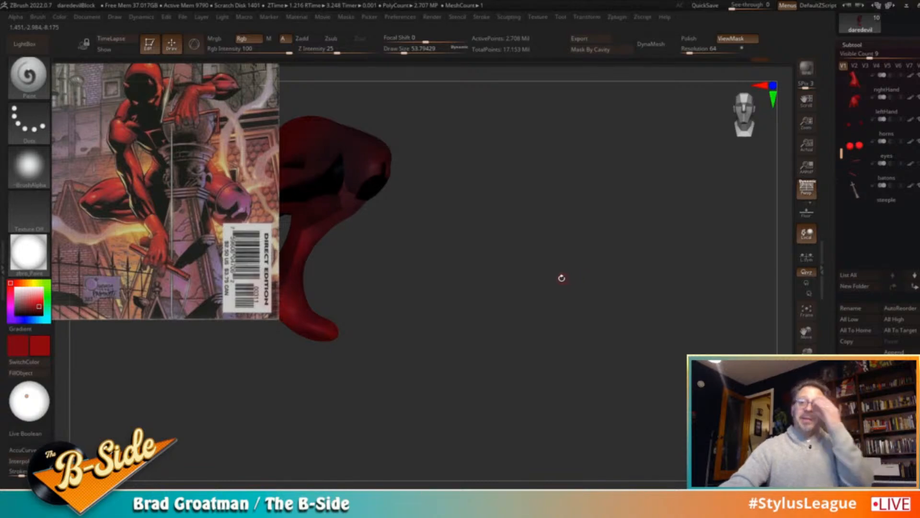
pyautogui.keyDown('alt'); pyautogui.moveTo(496, 278); pyautogui.dragTo(630, 306); pyautogui.keyUp('alt')
pyautogui.click(16, 315)
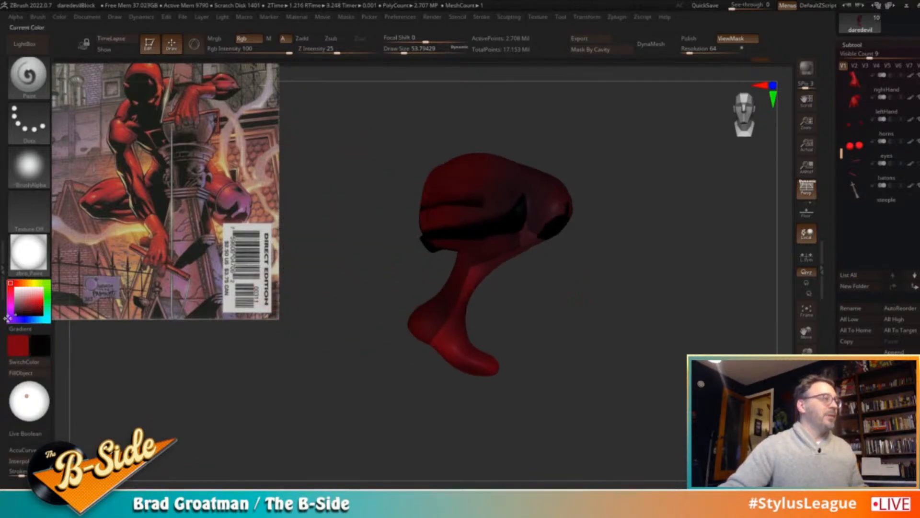
pyautogui.click(22, 373)
pyautogui.moveTo(530, 314)
pyautogui.mouseDown()
pyautogui.moveTo(633, 294)
pyautogui.moveTo(690, 317)
pyautogui.moveTo(639, 308)
pyautogui.mouseUp()
pyautogui.keyDown('alt'); pyautogui.moveTo(558, 271); pyautogui.dragTo(637, 304); pyautogui.keyUp('alt')
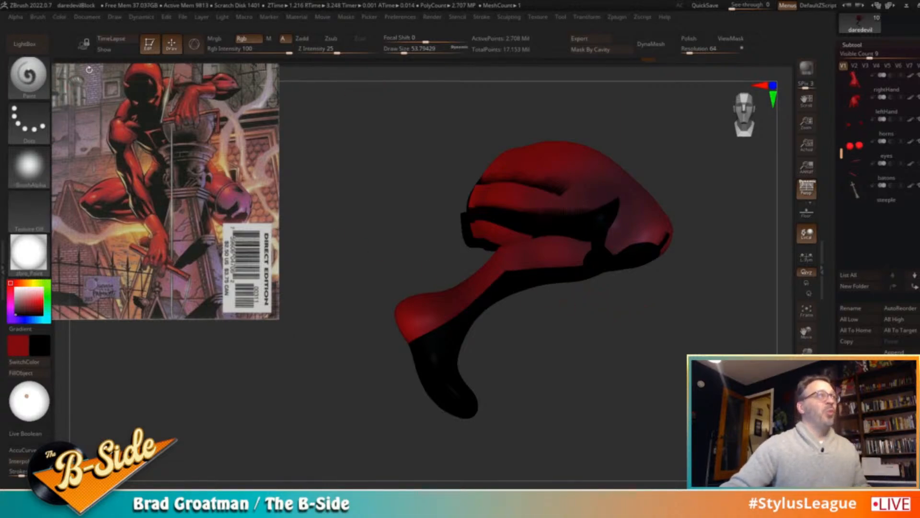
# Hatch the upper edge of the calf's black shadow with the comic shadow brush at a draw size of about 77
pyautogui.press('b')
pyautogui.click(482, 127)
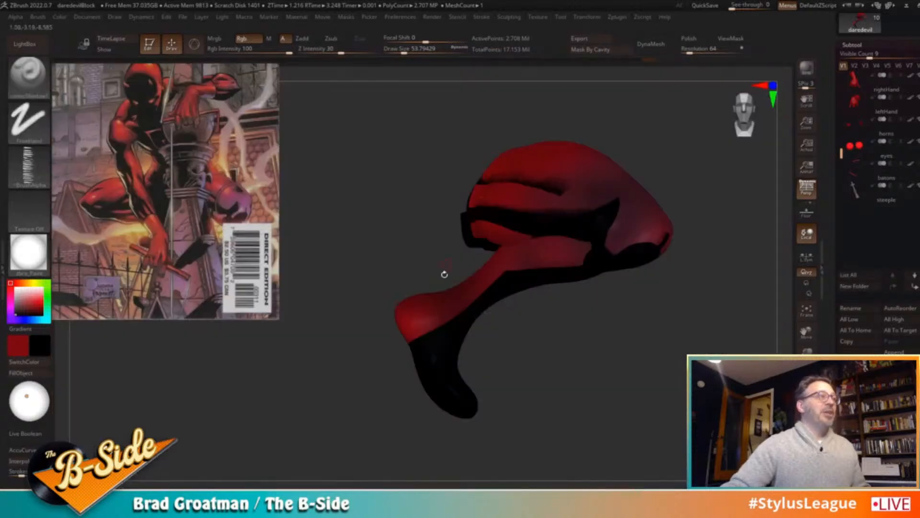
pyautogui.press('s')
pyautogui.moveTo(503, 281); pyautogui.dragTo(510, 282)
pyautogui.keyDown('alt'); pyautogui.moveTo(650, 282); pyautogui.dragTo(648, 305); pyautogui.keyUp('alt')
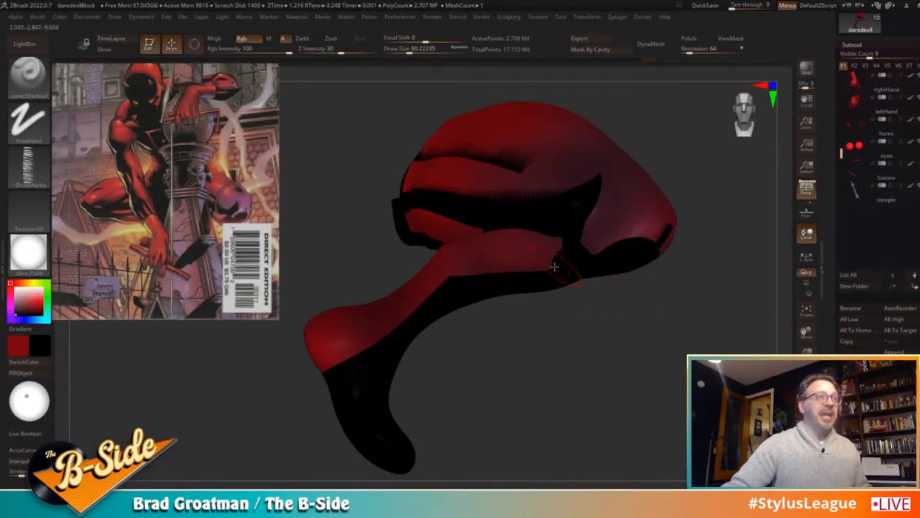
pyautogui.press('s')
pyautogui.moveTo(527, 266); pyautogui.dragTo(550, 267)
pyautogui.press('s')
pyautogui.press('s')
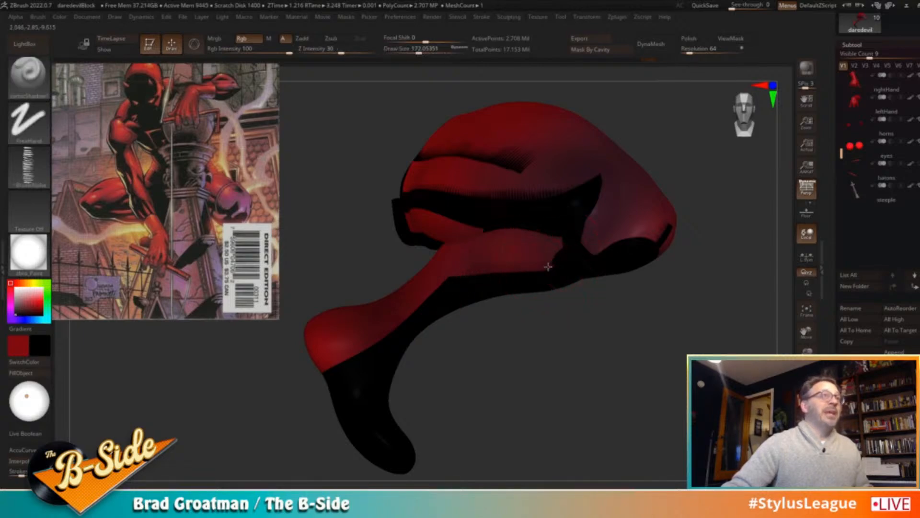
pyautogui.press('s')
pyautogui.moveTo(527, 268); pyautogui.dragTo(513, 268)
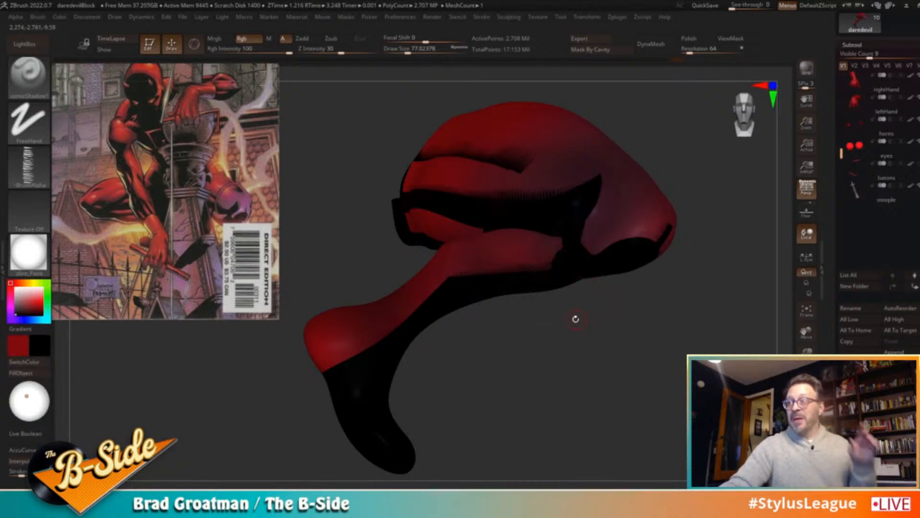
# Mask a curved crescent beside the black patch under the knee with MaskCircle, and invert the mask
pyautogui.moveTo(609, 342)
pyautogui.keyDown('alt'); pyautogui.mouseDown()
pyautogui.moveTo(593, 337)
pyautogui.moveTo(603, 327)
pyautogui.mouseUp(); pyautogui.keyUp('alt')
pyautogui.moveTo(603, 326); pyautogui.dragTo(678, 308)
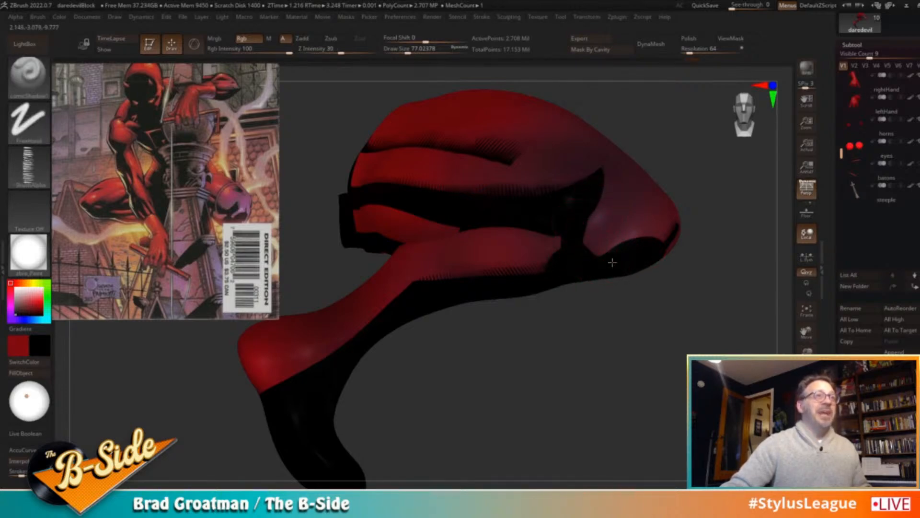
pyautogui.moveTo(678, 290)
pyautogui.mouseDown()
pyautogui.moveTo(668, 288)
pyautogui.moveTo(700, 295)
pyautogui.moveTo(687, 302)
pyautogui.mouseUp()
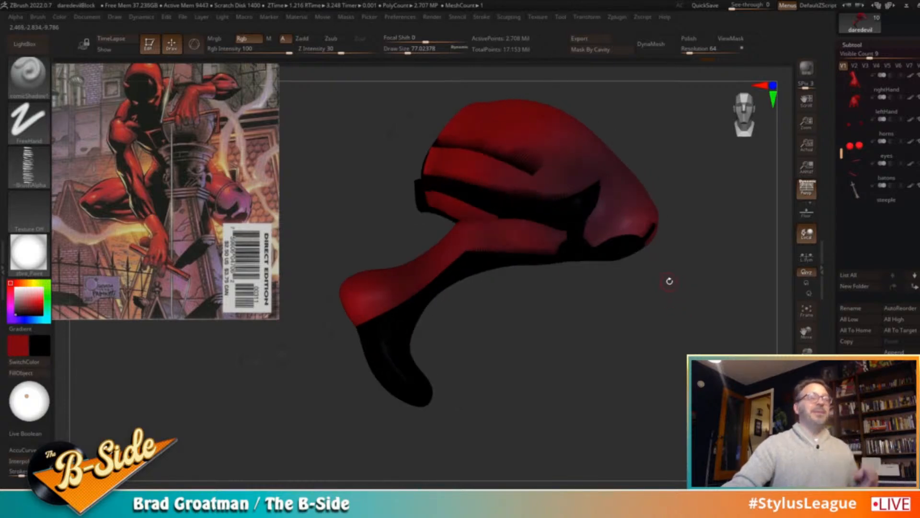
pyautogui.moveTo(645, 304); pyautogui.dragTo(661, 308)
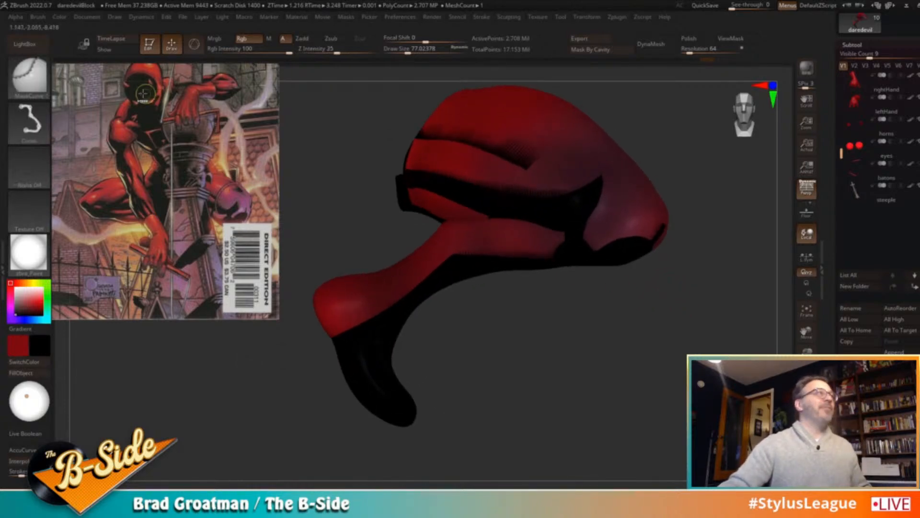
pyautogui.click(30, 75)
pyautogui.click(85, 84)
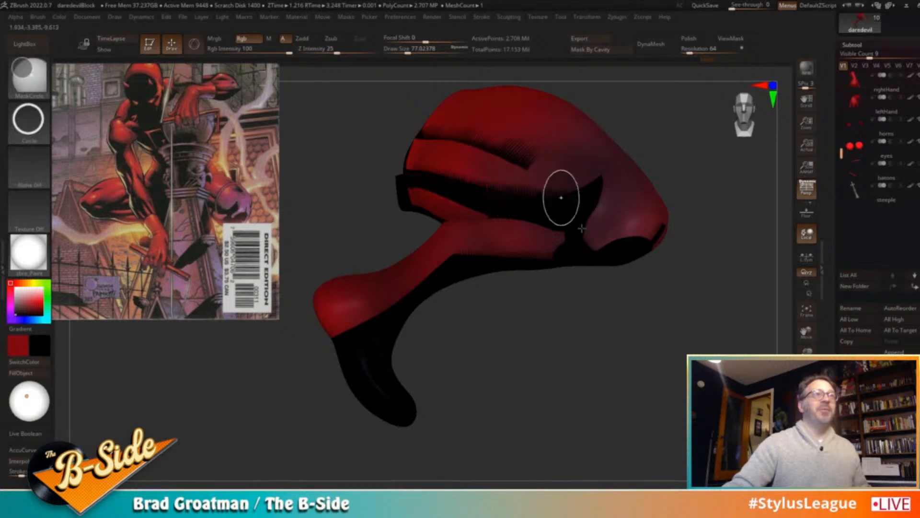
pyautogui.keyDown('ctrl'); pyautogui.moveTo(613, 239); pyautogui.dragTo(617, 240); pyautogui.keyUp('ctrl')
pyautogui.moveTo(568, 194)
pyautogui.keyDown('ctrl'); pyautogui.mouseDown()
pyautogui.moveTo(586, 227)
pyautogui.moveTo(610, 237)
pyautogui.moveTo(627, 231)
pyautogui.mouseUp(); pyautogui.keyUp('ctrl')
pyautogui.moveTo(694, 286); pyautogui.dragTo(656, 274)
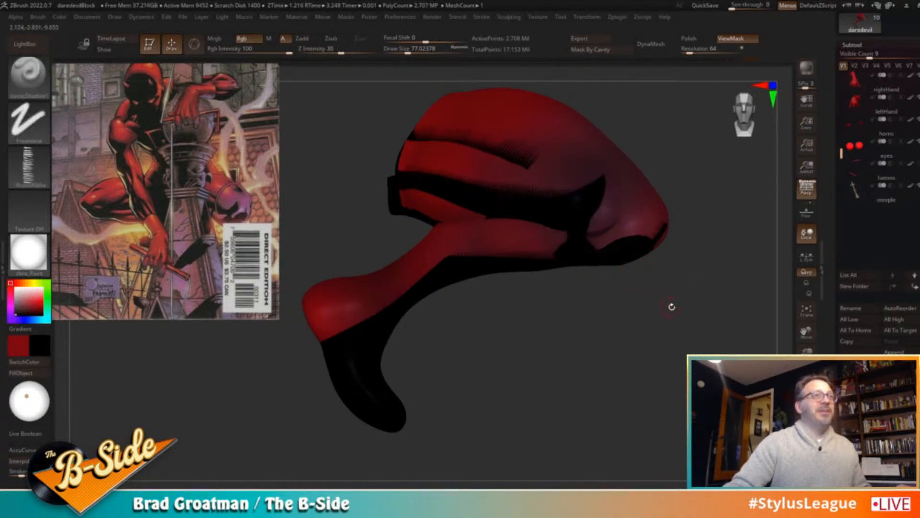
pyautogui.keyDown('ctrl'); pyautogui.click(659, 295); pyautogui.keyUp('ctrl')
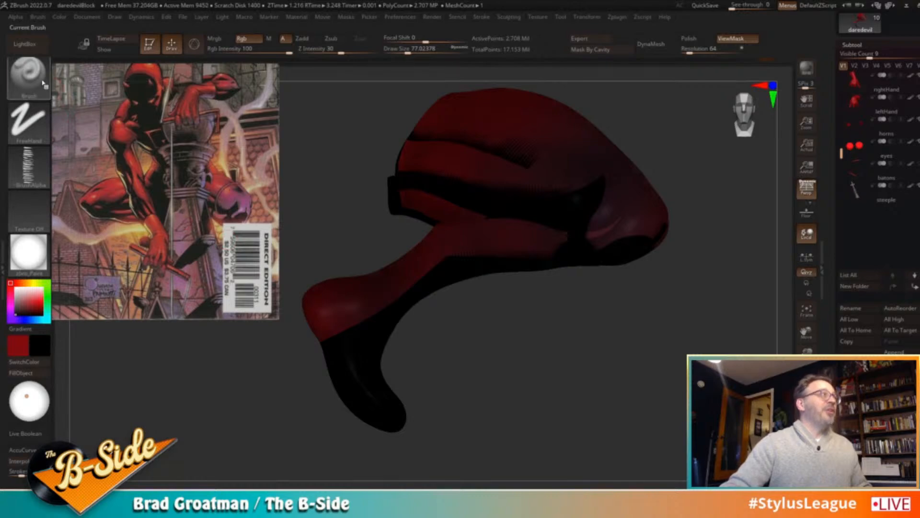
# Paint the crescent beside the knee black with the Paint brush at a draw size of about 104, and clear the mask
pyautogui.click(28, 73)
pyautogui.click(447, 115)
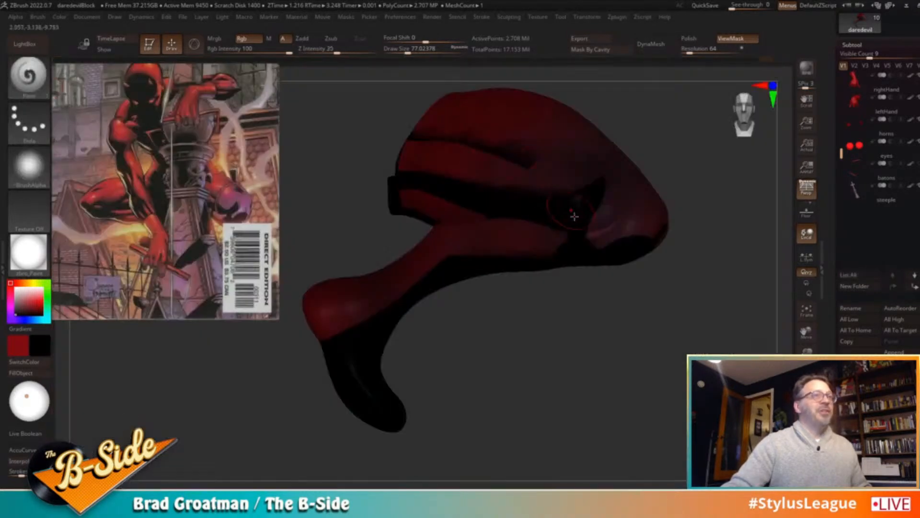
pyautogui.hotkey('ctrl', 'h')
pyautogui.keyDown('alt'); pyautogui.moveTo(650, 315); pyautogui.dragTo(675, 309); pyautogui.keyUp('alt')
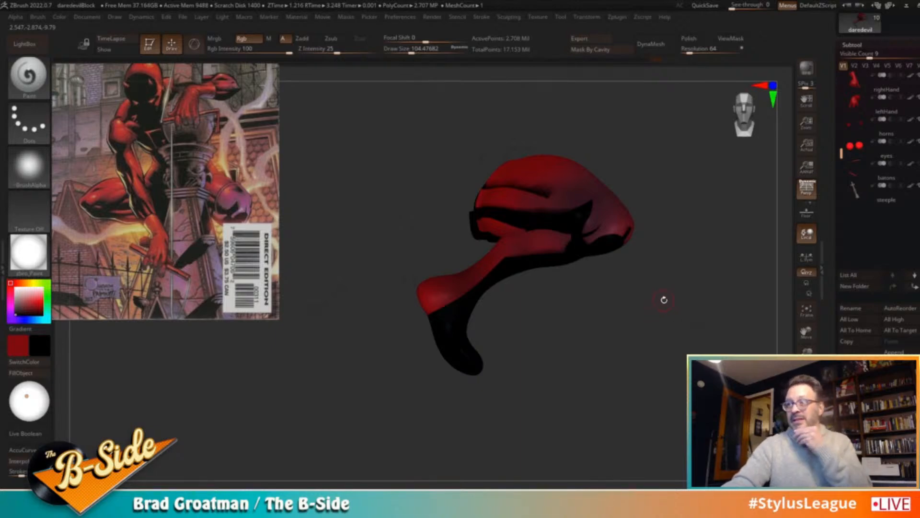
pyautogui.moveTo(652, 299); pyautogui.dragTo(691, 350)
# Mask a curved band across the calf with MaskCircle, paint it black at a draw size of about 154, and clear the mask
pyautogui.click(807, 453)
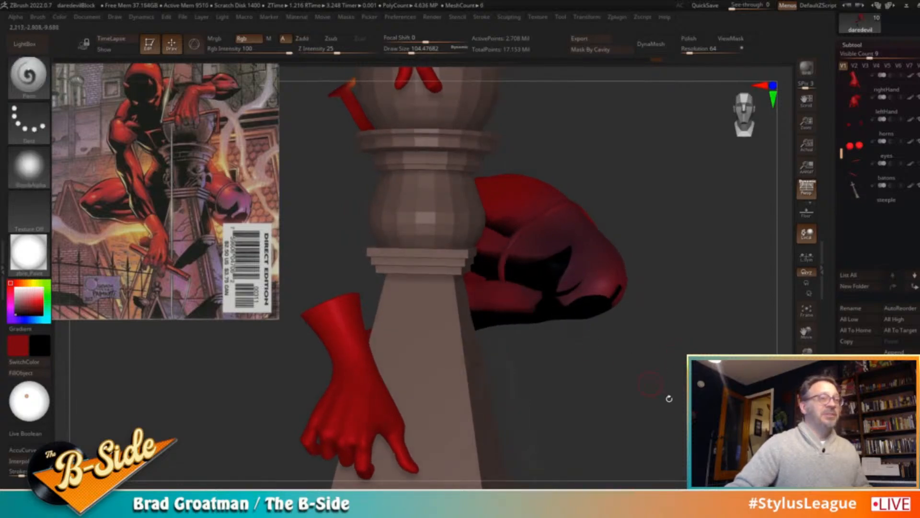
pyautogui.click(807, 445)
pyautogui.moveTo(681, 379); pyautogui.dragTo(685, 378)
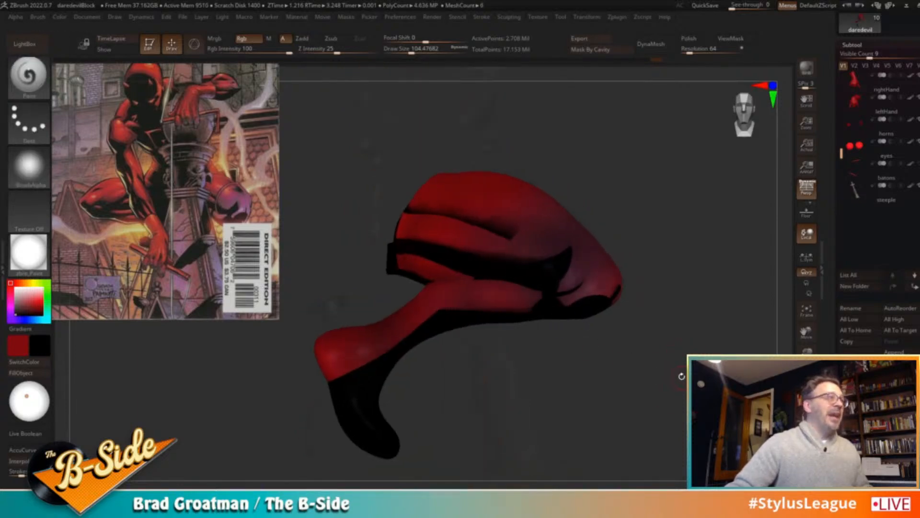
pyautogui.press('ctrl')
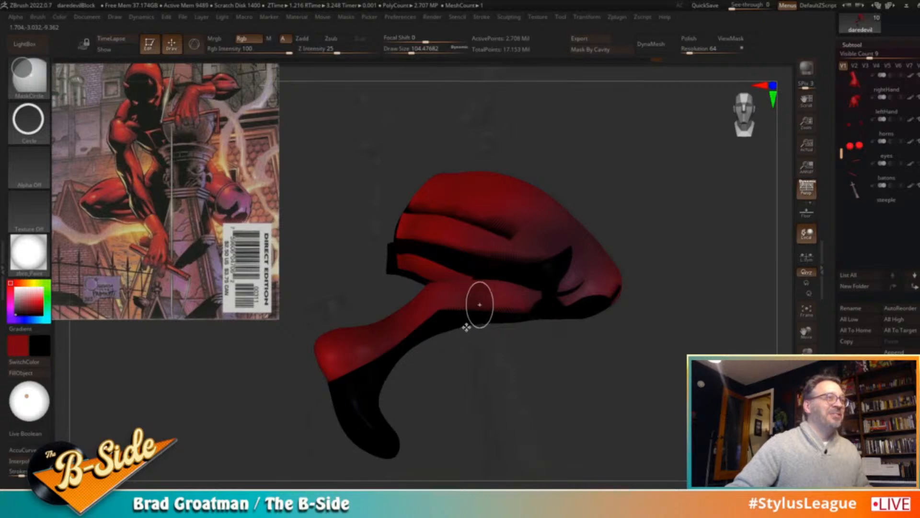
pyautogui.keyDown('ctrl'); pyautogui.moveTo(470, 319); pyautogui.dragTo(469, 320); pyautogui.keyUp('ctrl')
pyautogui.moveTo(519, 276)
pyautogui.keyDown('ctrl'); pyautogui.mouseDown()
pyautogui.moveTo(488, 290)
pyautogui.moveTo(470, 321)
pyautogui.moveTo(503, 306)
pyautogui.moveTo(471, 308)
pyautogui.mouseUp(); pyautogui.keyUp('ctrl')
pyautogui.keyDown('ctrl'); pyautogui.click(532, 340); pyautogui.keyUp('ctrl')
pyautogui.press('s')
pyautogui.keyDown('ctrl'); pyautogui.moveTo(693, 309); pyautogui.dragTo(666, 294); pyautogui.keyUp('ctrl')
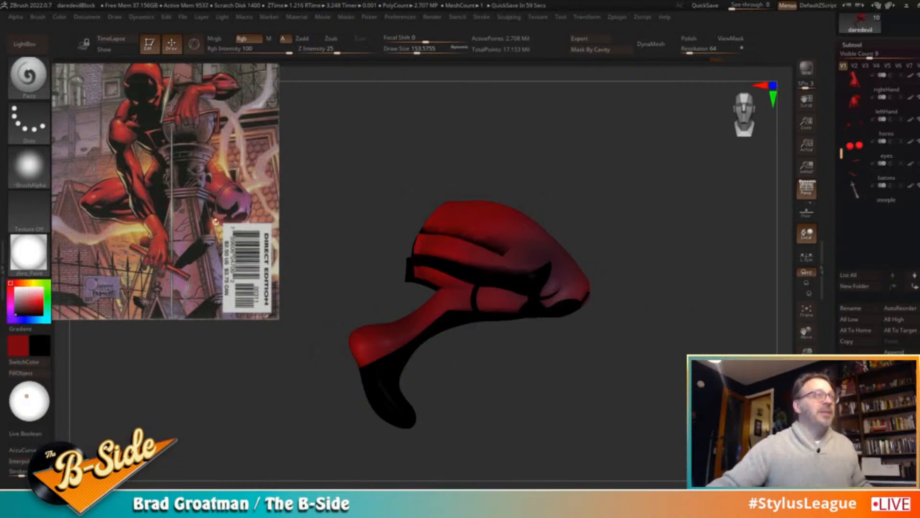
# Display the full sculpt again, and mask the outer side of the thigh down to the knee with MaskCurve
pyautogui.click(807, 443)
pyautogui.moveTo(666, 297)
pyautogui.mouseDown()
pyautogui.moveTo(614, 320)
pyautogui.moveTo(657, 314)
pyautogui.moveTo(655, 321)
pyautogui.moveTo(620, 207)
pyautogui.moveTo(651, 237)
pyautogui.moveTo(583, 228)
pyautogui.mouseUp()
pyautogui.press('ctrl')
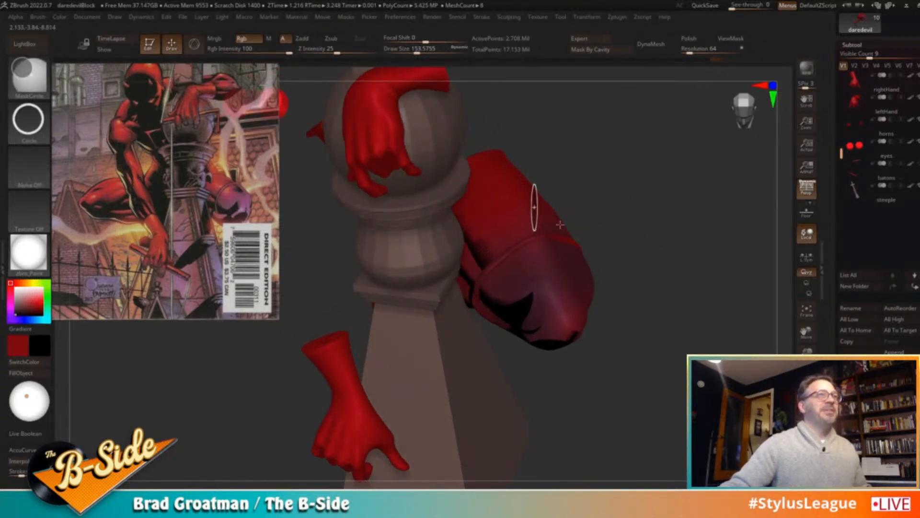
pyautogui.keyDown('ctrl'); pyautogui.click(29, 74); pyautogui.keyUp('ctrl')
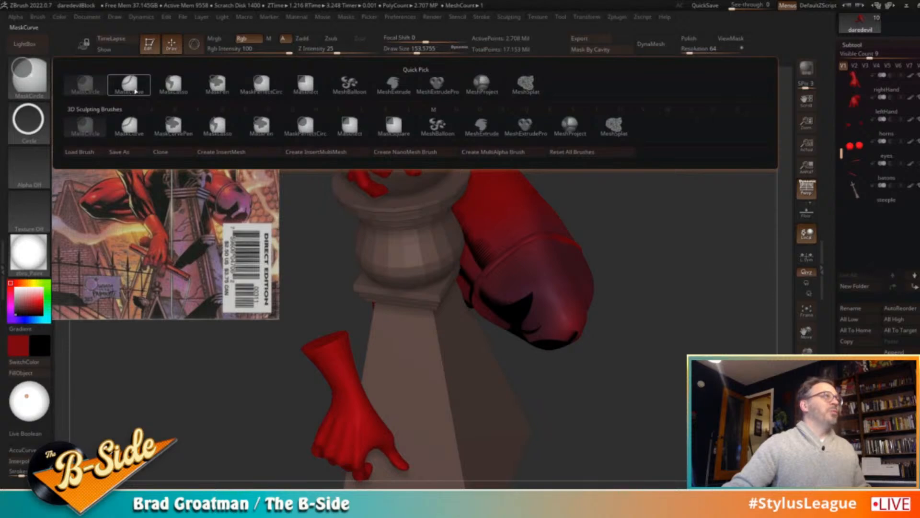
pyautogui.click(135, 91)
pyautogui.moveTo(510, 183)
pyautogui.keyDown('ctrl'); pyautogui.mouseDown()
pyautogui.moveTo(540, 261)
pyautogui.moveTo(561, 248)
pyautogui.mouseUp(); pyautogui.keyUp('ctrl')
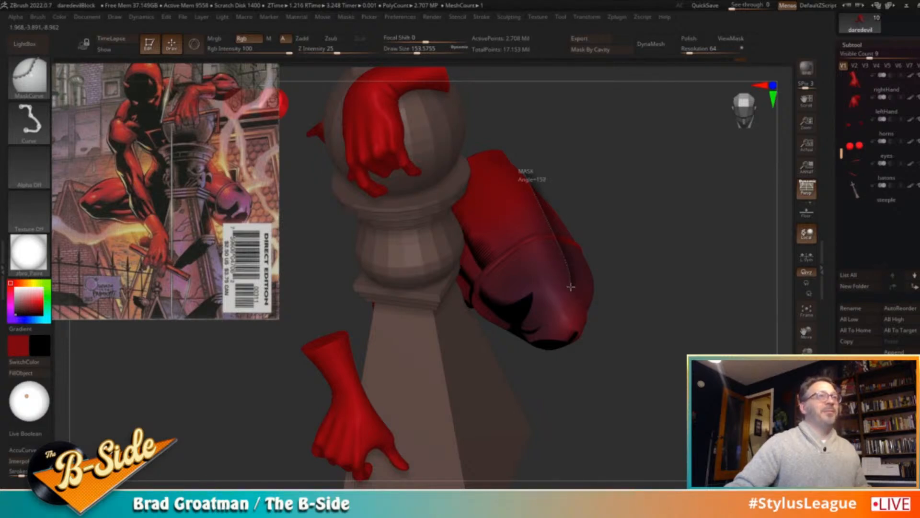
pyautogui.keyDown('ctrl'); pyautogui.moveTo(576, 293); pyautogui.dragTo(577, 294); pyautogui.keyUp('ctrl')
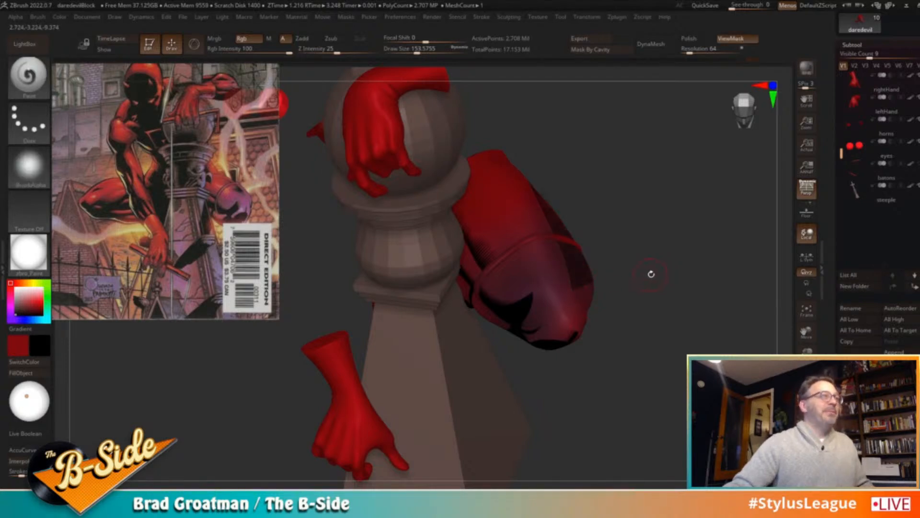
# Add the kneecap area to the mask, and paint a black shadow in the corner between the masked areas
pyautogui.moveTo(657, 279); pyautogui.dragTo(658, 286)
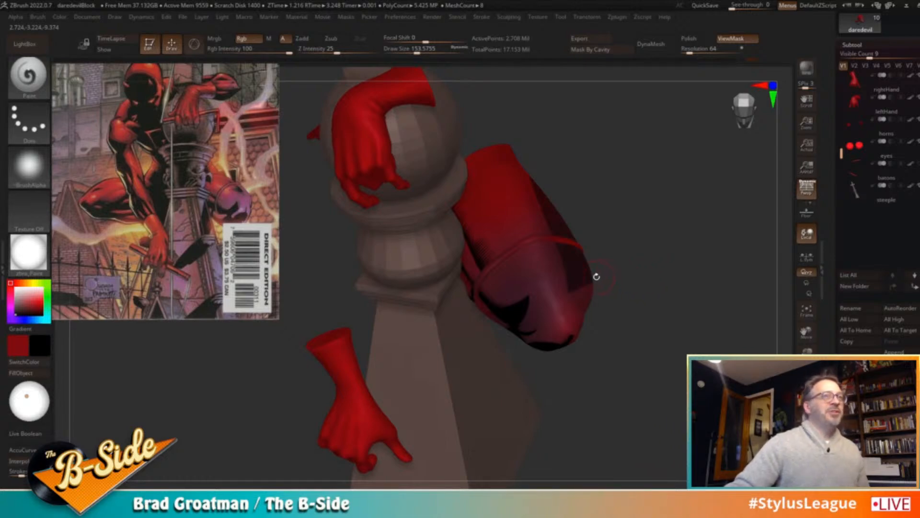
pyautogui.keyDown('ctrl'); pyautogui.moveTo(591, 274); pyautogui.dragTo(541, 300); pyautogui.keyUp('ctrl')
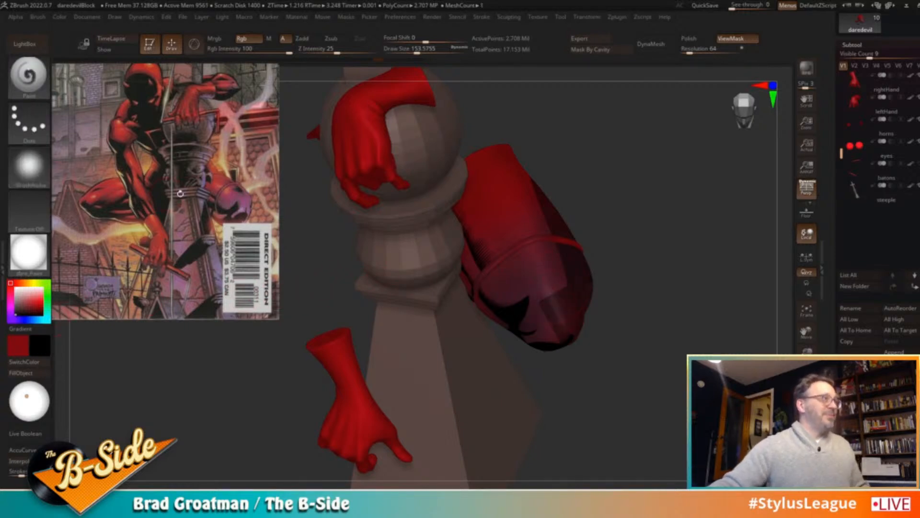
pyautogui.moveTo(596, 199); pyautogui.dragTo(540, 260)
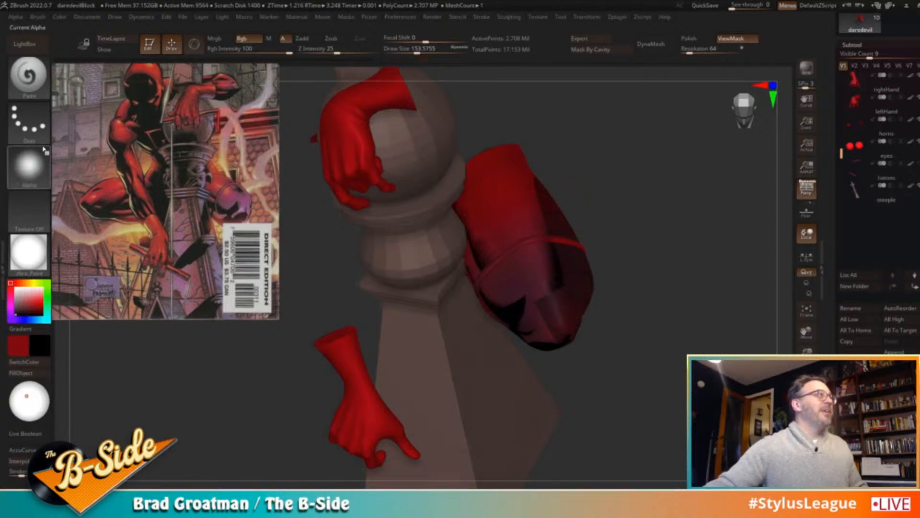
# Hatch the inner edge of the thigh's black shadow using the DragRect stroke, the Image1 alpha and a focal shift of -73
pyautogui.click(28, 121)
pyautogui.click(127, 129)
pyautogui.click(27, 165)
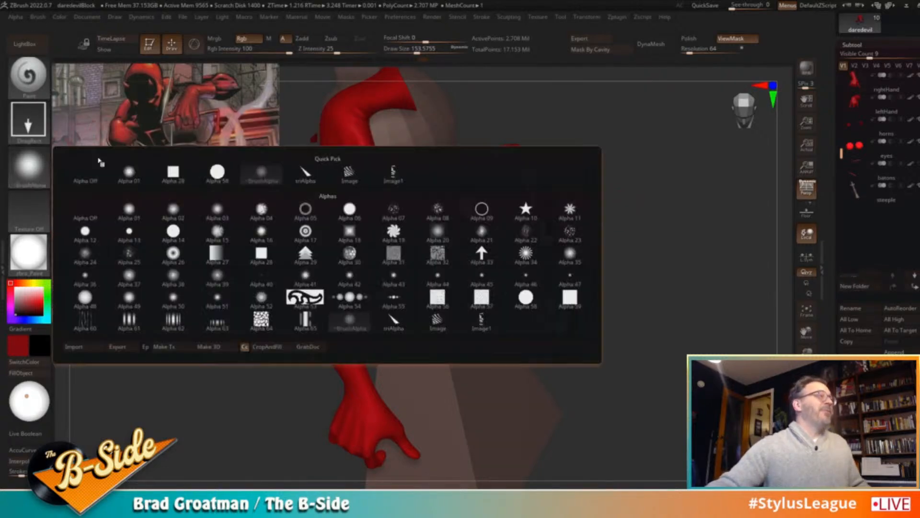
pyautogui.click(388, 175)
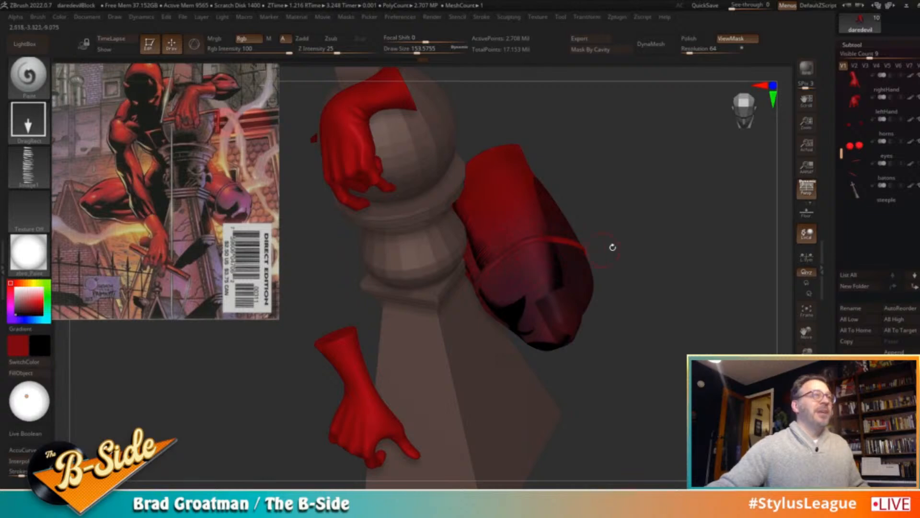
pyautogui.moveTo(602, 249); pyautogui.dragTo(549, 264)
pyautogui.moveTo(426, 40); pyautogui.dragTo(396, 41)
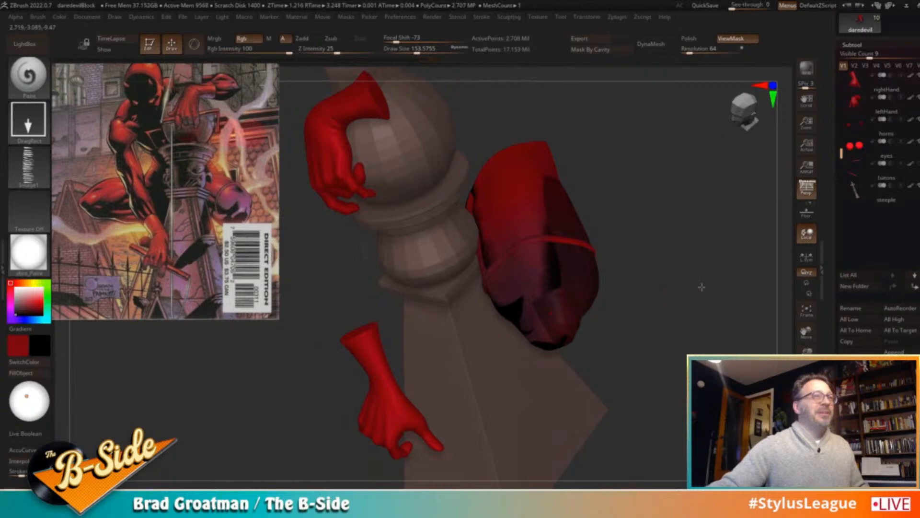
pyautogui.keyDown('shift'); pyautogui.moveTo(694, 290); pyautogui.dragTo(704, 261); pyautogui.keyUp('shift')
pyautogui.moveTo(703, 315); pyautogui.dragTo(645, 331)
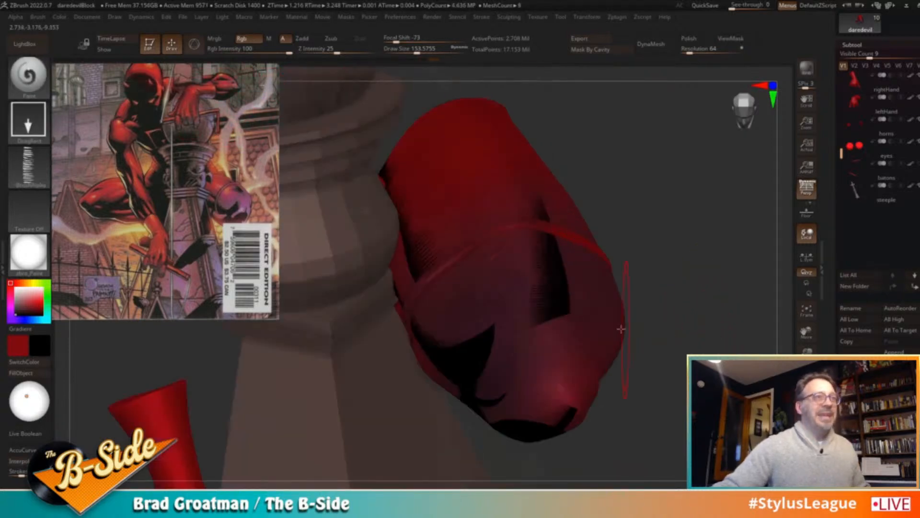
# Mask a thin crescent along the upper edge of the kneecap with MaskCurve, trimming it with a second curve
pyautogui.keyDown('ctrl'); pyautogui.moveTo(535, 326); pyautogui.dragTo(570, 338); pyautogui.keyUp('ctrl')
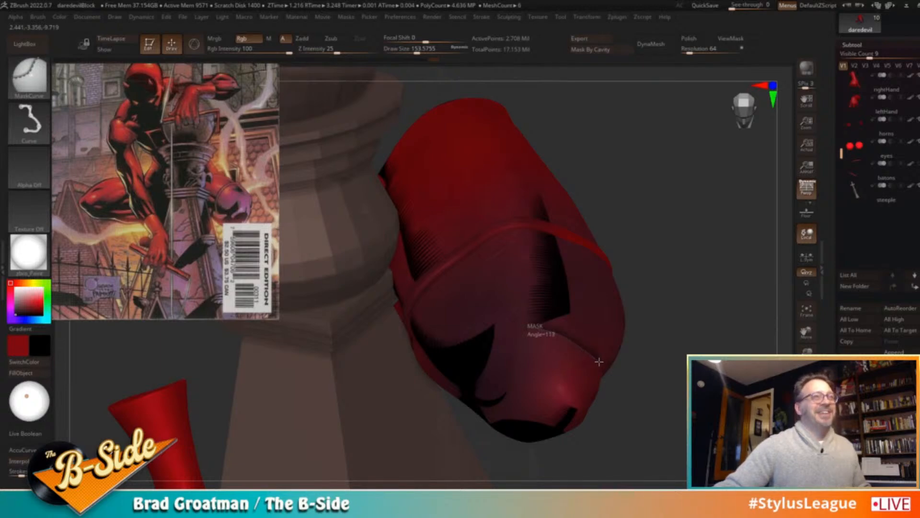
pyautogui.keyDown('ctrl'); pyautogui.moveTo(598, 353); pyautogui.dragTo(597, 353); pyautogui.keyUp('ctrl')
pyautogui.moveTo(522, 321)
pyautogui.keyDown('ctrl'); pyautogui.mouseDown()
pyautogui.moveTo(556, 322)
pyautogui.moveTo(665, 377)
pyautogui.mouseUp(); pyautogui.keyUp('ctrl')
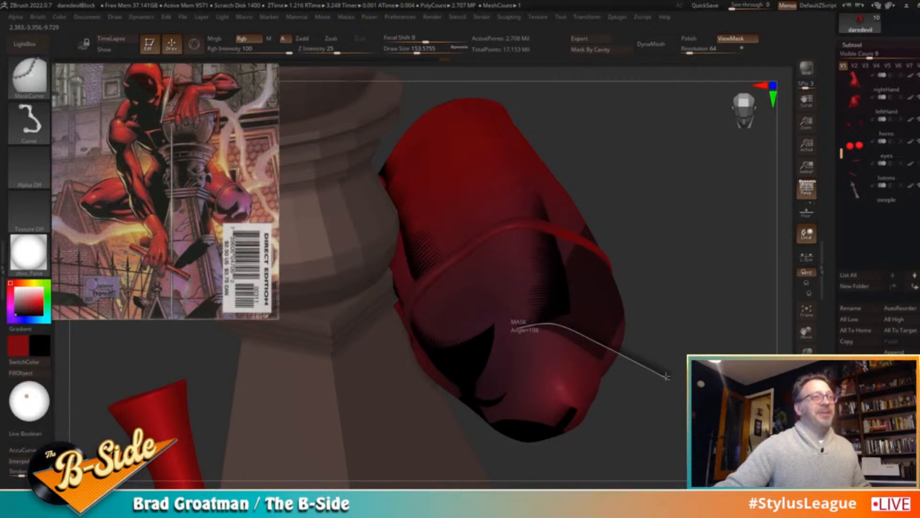
pyautogui.keyDown('ctrl'); pyautogui.moveTo(614, 347); pyautogui.dragTo(614, 347); pyautogui.keyUp('ctrl')
pyautogui.keyDown('ctrl'); pyautogui.moveTo(535, 316); pyautogui.dragTo(586, 335); pyautogui.keyUp('ctrl')
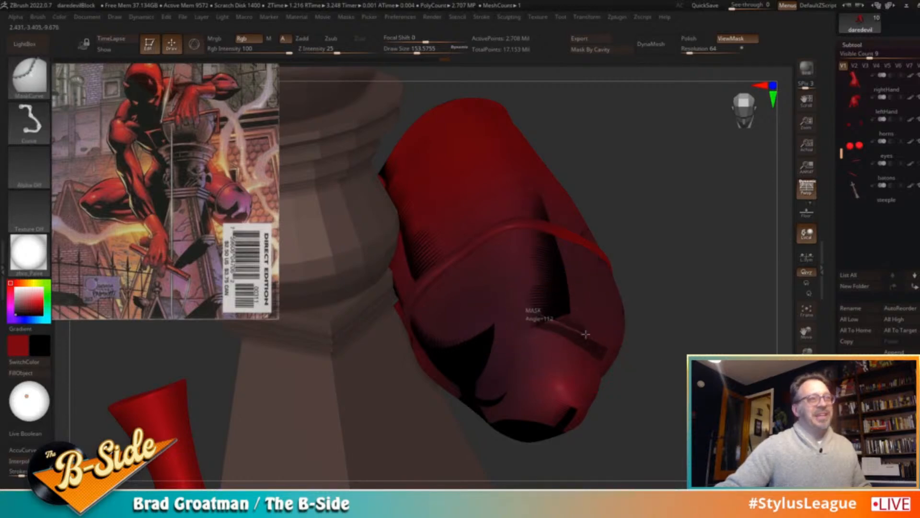
pyautogui.keyDown('ctrl'); pyautogui.moveTo(639, 383); pyautogui.dragTo(620, 390); pyautogui.keyUp('ctrl')
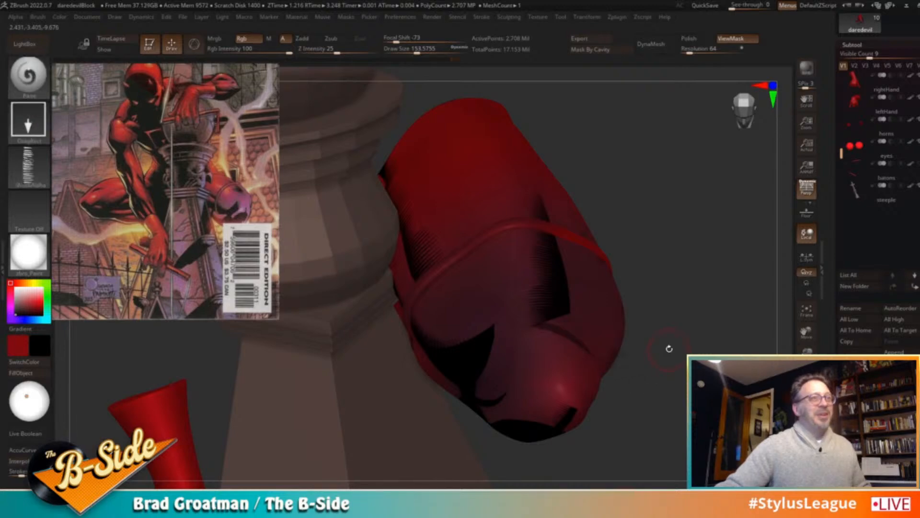
# Invert the mask, paint the kneecap crescent black at a draw size of about 90, and clear the mask
pyautogui.keyDown('ctrl'); pyautogui.click(673, 336); pyautogui.keyUp('ctrl')
pyautogui.moveTo(562, 329); pyautogui.dragTo(561, 343)
pyautogui.moveTo(721, 333)
pyautogui.keyDown('ctrl'); pyautogui.mouseDown()
pyautogui.moveTo(730, 343)
pyautogui.moveTo(711, 305)
pyautogui.moveTo(546, 325)
pyautogui.mouseUp(); pyautogui.keyUp('ctrl')
pyautogui.press('s')
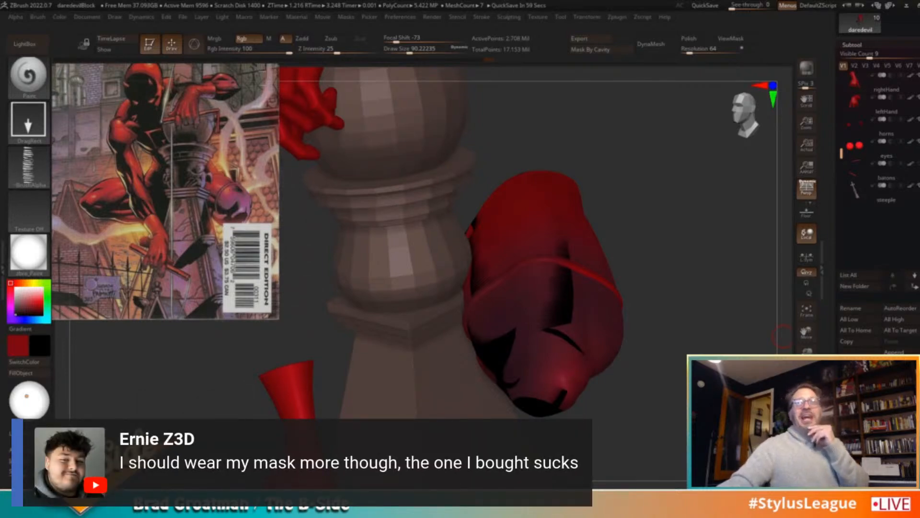
# Mask a boundary from the thigh's hatched shadow down to the kneecap crescent with MaskCurve, and invert the mask
pyautogui.moveTo(678, 261); pyautogui.dragTo(686, 287)
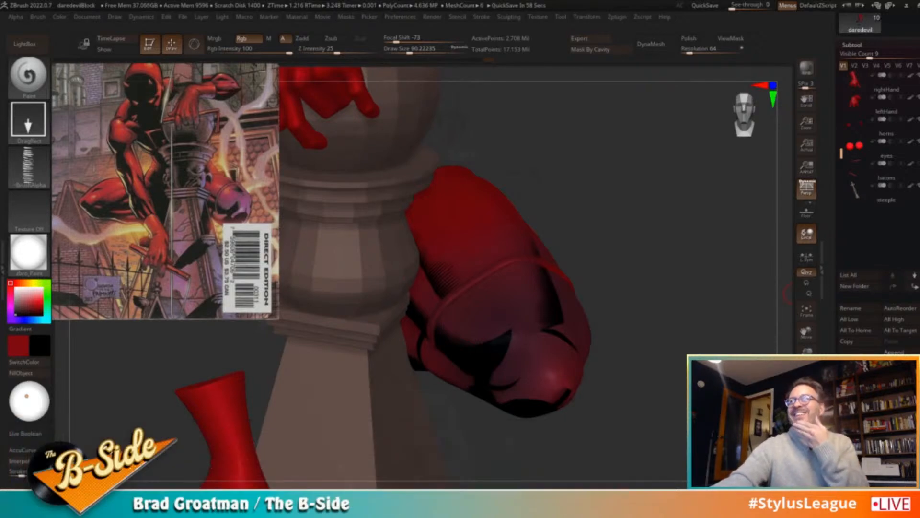
pyautogui.moveTo(656, 202)
pyautogui.mouseDown()
pyautogui.moveTo(641, 253)
pyautogui.moveTo(660, 322)
pyautogui.moveTo(639, 312)
pyautogui.moveTo(571, 317)
pyautogui.moveTo(577, 312)
pyautogui.mouseUp()
pyautogui.press('ctrl')
pyautogui.keyDown('ctrl'); pyautogui.moveTo(567, 275); pyautogui.dragTo(580, 328); pyautogui.keyUp('ctrl')
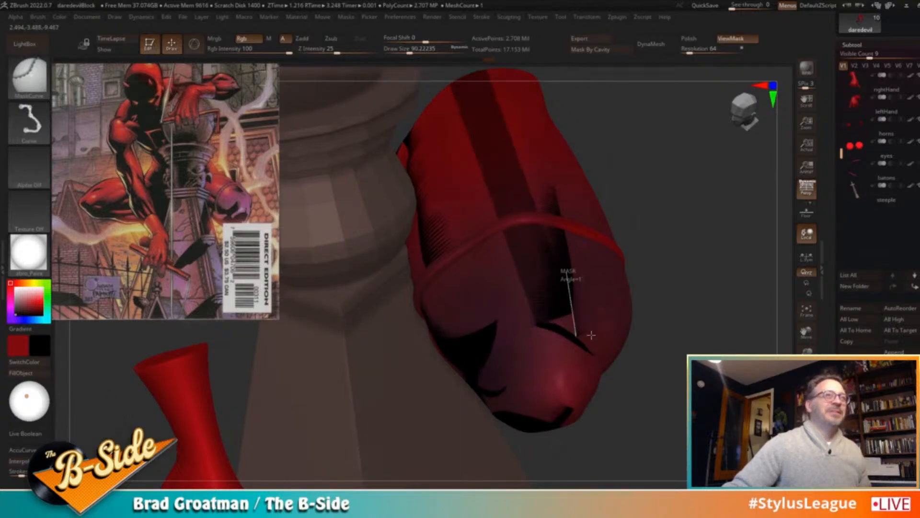
pyautogui.keyDown('ctrl'); pyautogui.click(671, 290); pyautogui.keyUp('ctrl')
# Paint black at the lower end of the thigh shadow beside the kneecap crescent at a draw size of about 39, undoing the last stroke
pyautogui.press('s')
pyautogui.moveTo(561, 317); pyautogui.dragTo(542, 325)
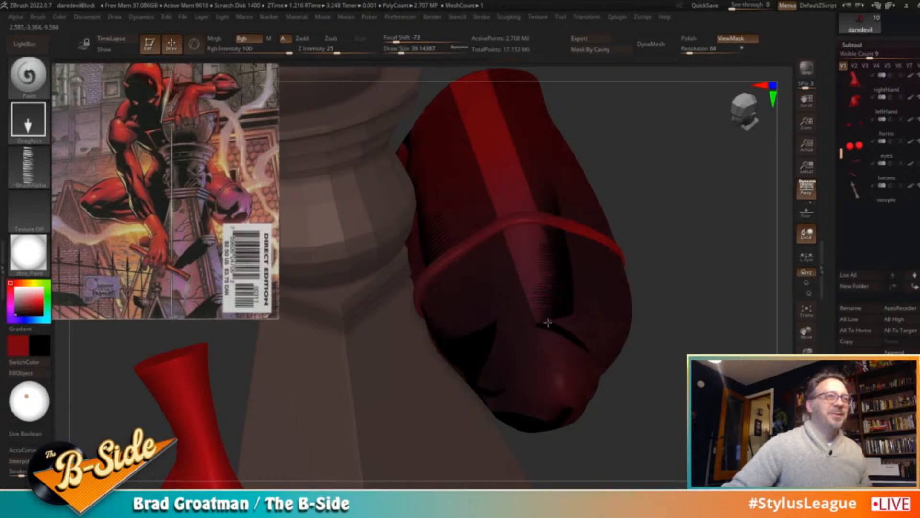
pyautogui.moveTo(572, 316); pyautogui.dragTo(576, 314)
pyautogui.hotkey('ctrl', 'z')
pyautogui.press('ctrl')
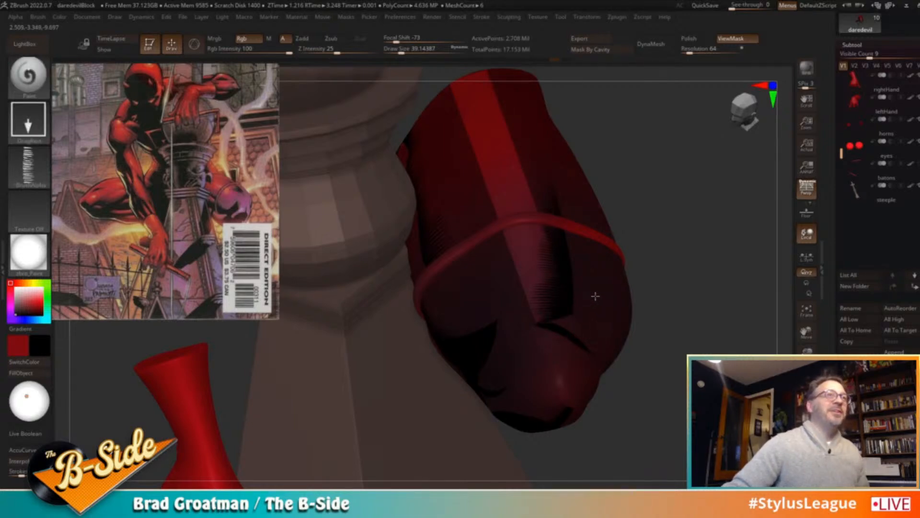
# Mask the lower leg beside the knee along a curved line with MaskCurve and invert the mask
pyautogui.moveTo(671, 285); pyautogui.dragTo(668, 261)
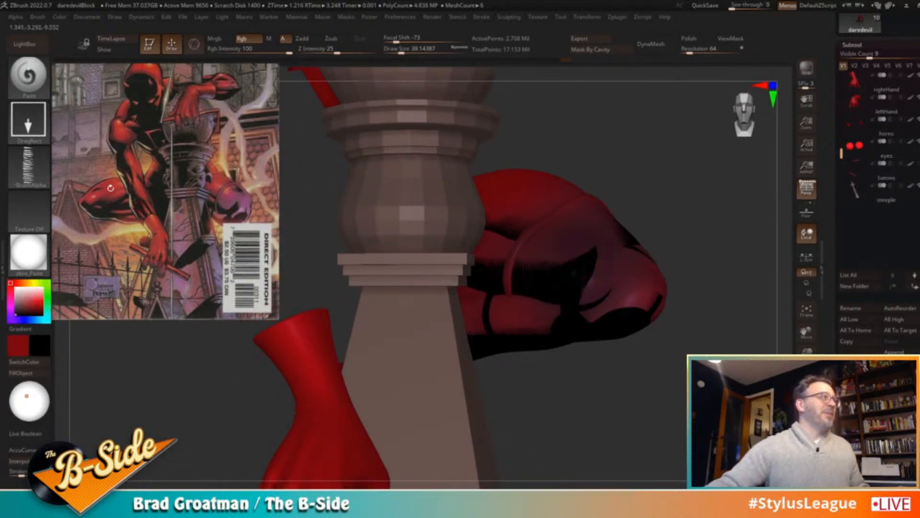
pyautogui.press('ctrl')
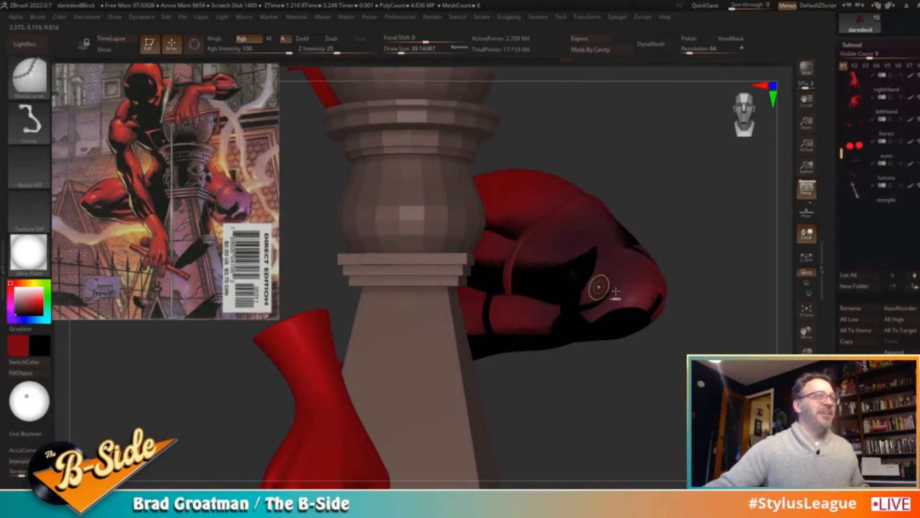
pyautogui.moveTo(572, 321)
pyautogui.mouseDown()
pyautogui.moveTo(581, 294)
pyautogui.moveTo(619, 282)
pyautogui.mouseUp()
pyautogui.moveTo(601, 229)
pyautogui.mouseDown()
pyautogui.moveTo(600, 256)
pyautogui.moveTo(662, 239)
pyautogui.mouseUp()
pyautogui.keyDown('ctrl'); pyautogui.moveTo(572, 291); pyautogui.dragTo(627, 280); pyautogui.keyUp('ctrl')
pyautogui.keyDown('ctrl'); pyautogui.moveTo(596, 207); pyautogui.dragTo(596, 254); pyautogui.keyUp('ctrl')
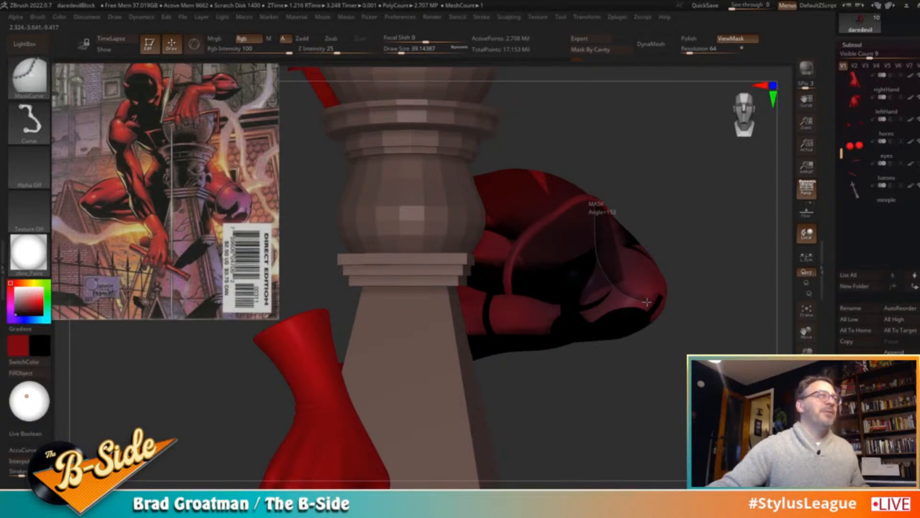
pyautogui.keyDown('ctrl'); pyautogui.moveTo(648, 302); pyautogui.dragTo(677, 287); pyautogui.keyUp('ctrl')
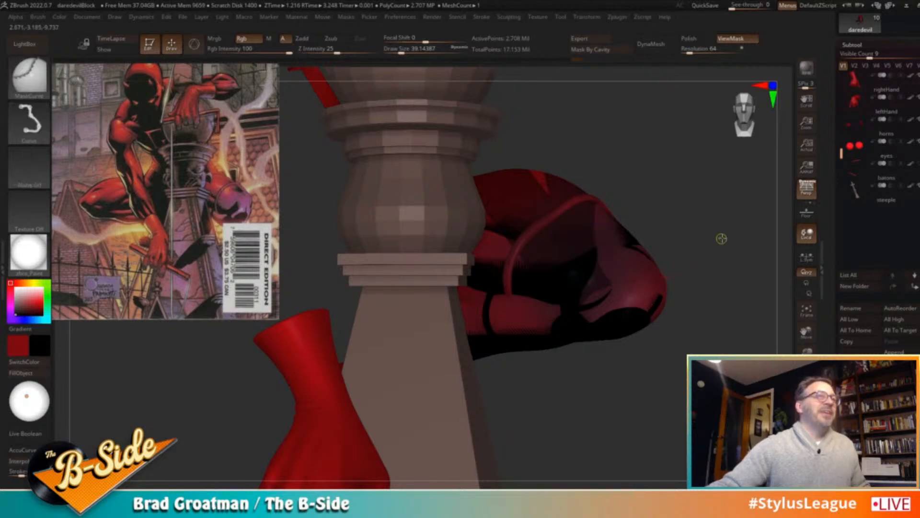
pyautogui.keyDown('ctrl'); pyautogui.click(718, 240); pyautogui.keyUp('ctrl')
# Set the Paint brush to the Dots stroke, Alpha 01 and a draw size of about 83, and hide the mask overlay
pyautogui.press('s')
pyautogui.moveTo(598, 275); pyautogui.dragTo(605, 275)
pyautogui.click(43, 83)
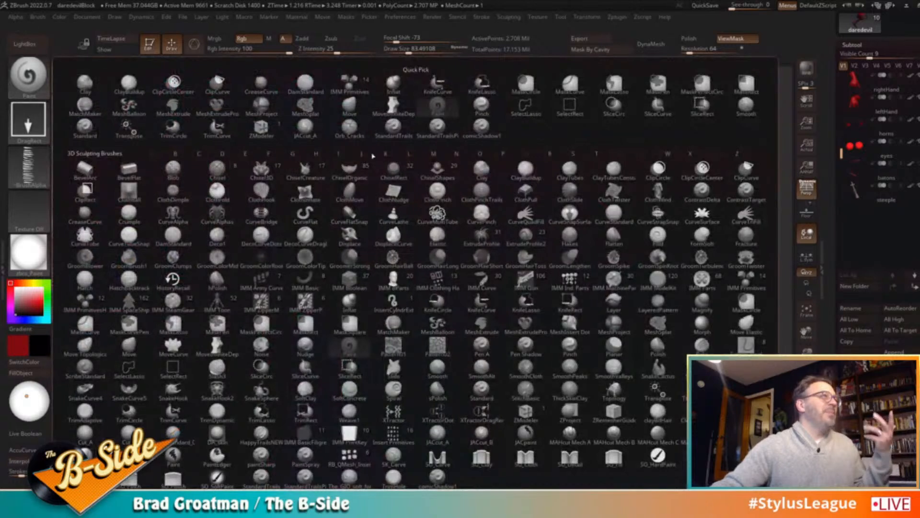
pyautogui.click(445, 109)
pyautogui.click(33, 123)
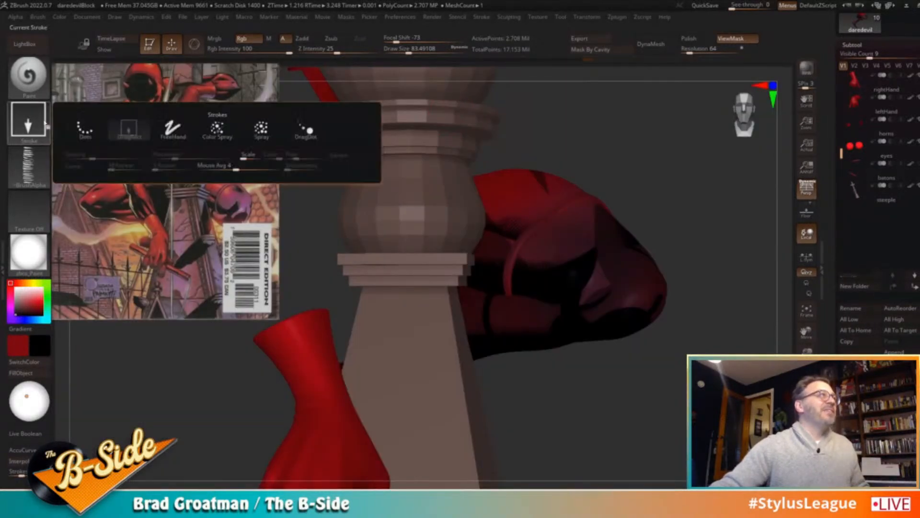
pyautogui.click(85, 129)
pyautogui.click(33, 167)
pyautogui.click(128, 174)
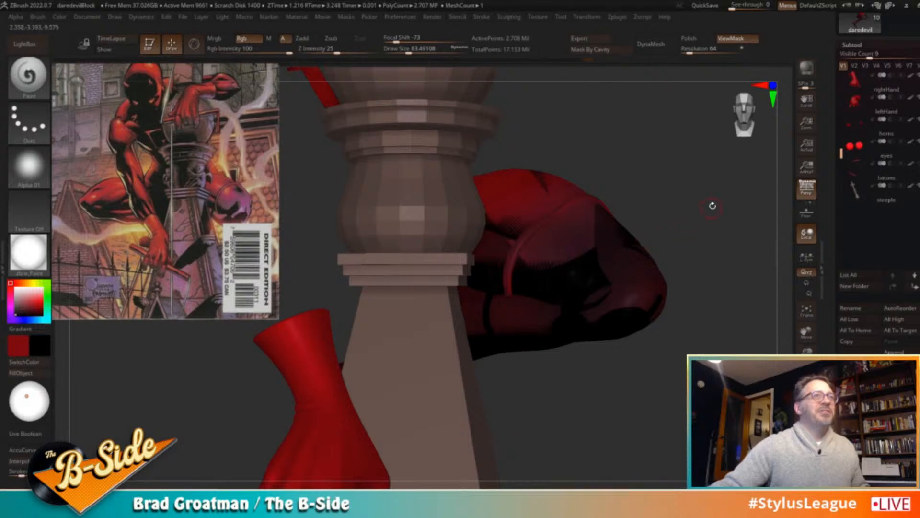
pyautogui.hotkey('ctrl', 'h')
pyautogui.keyDown('alt'); pyautogui.moveTo(700, 226); pyautogui.dragTo(717, 211); pyautogui.keyUp('alt')
# Shade an oval area beside the knee in a sampled dark purple through an inverted MaskCircle mask, and clear the mask
pyautogui.keyDown('ctrl'); pyautogui.click(30, 79); pyautogui.keyUp('ctrl')
pyautogui.keyDown('ctrl'); pyautogui.click(220, 127); pyautogui.keyUp('ctrl')
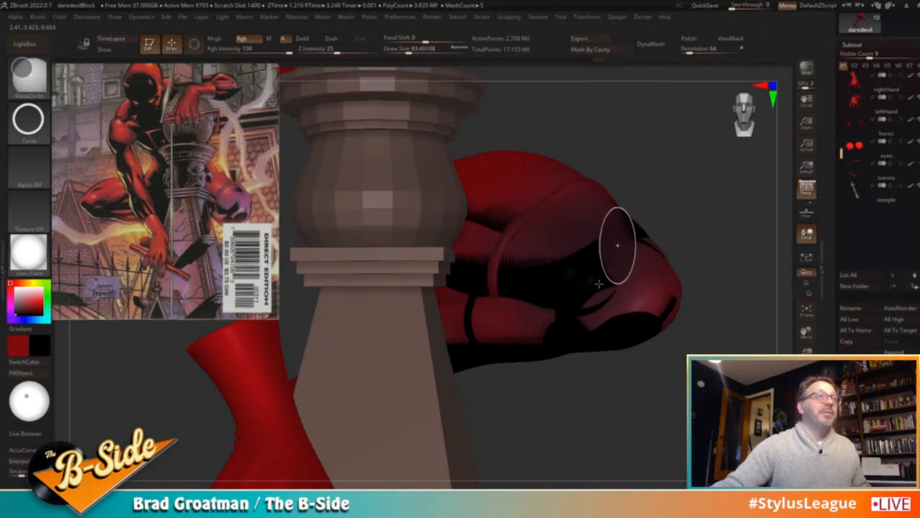
pyautogui.keyDown('ctrl'); pyautogui.moveTo(636, 207); pyautogui.dragTo(598, 284); pyautogui.keyUp('ctrl')
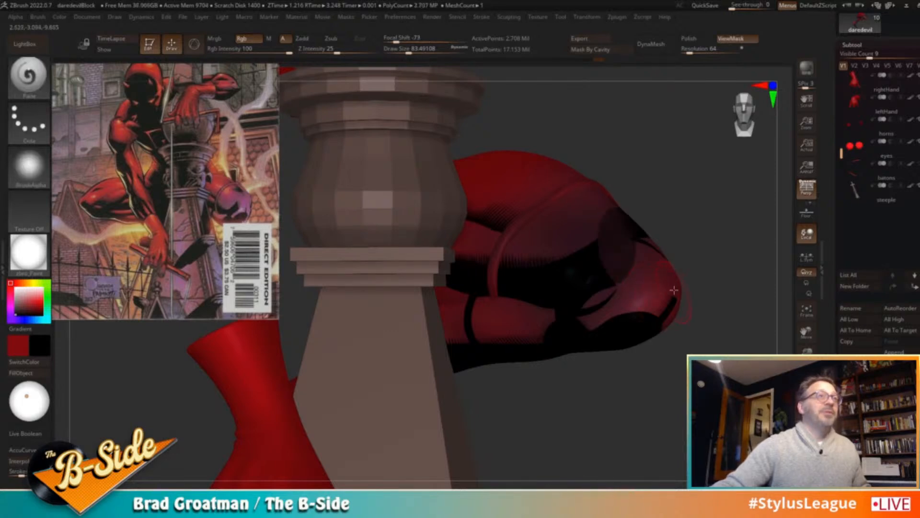
pyautogui.keyDown('ctrl'); pyautogui.click(710, 263); pyautogui.keyUp('ctrl')
pyautogui.press('c')
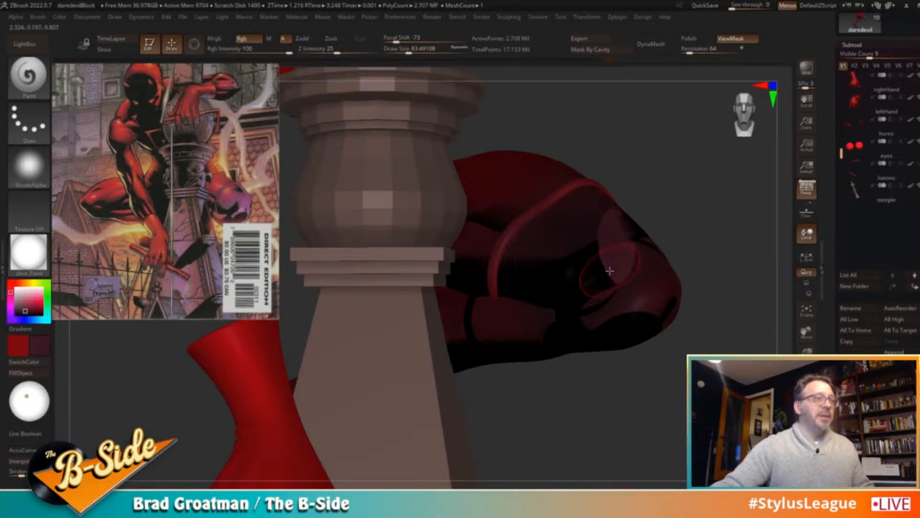
pyautogui.keyDown('ctrl'); pyautogui.moveTo(711, 276); pyautogui.dragTo(684, 249); pyautogui.keyUp('ctrl')
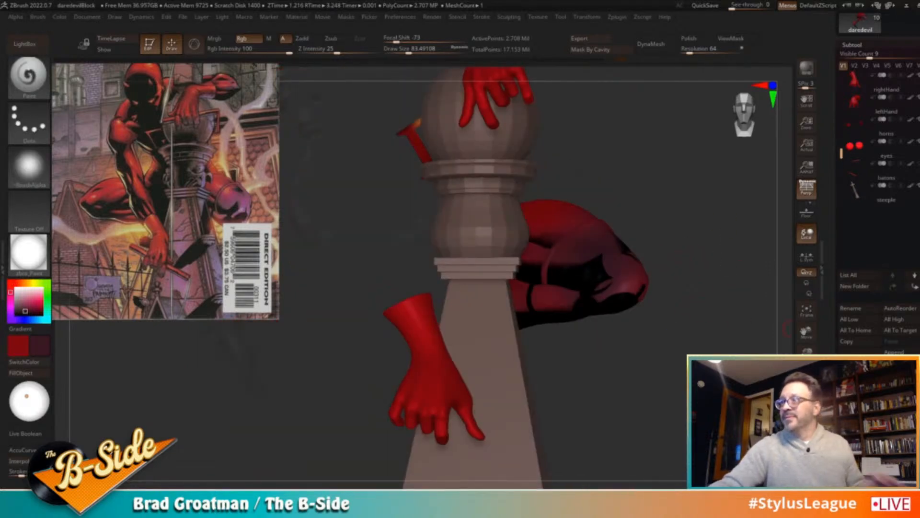
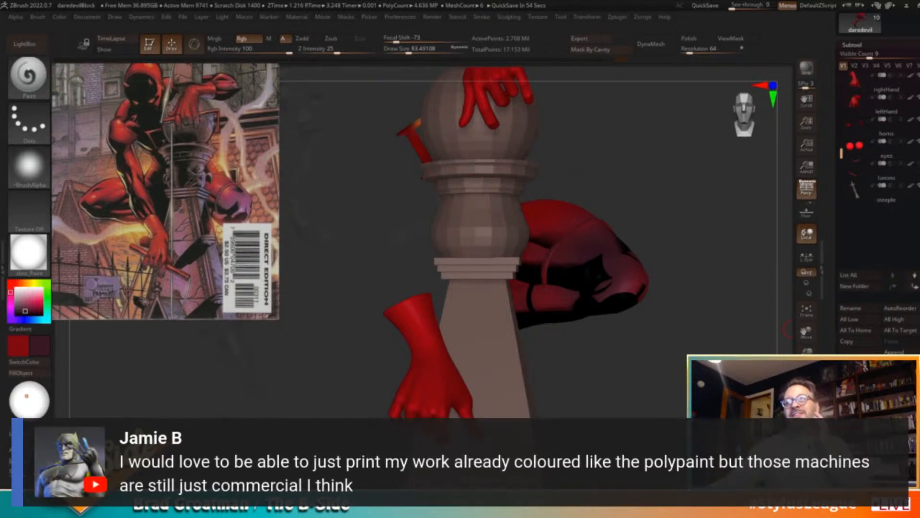
# Unhide the rest of the figure's body around the isolated leg
pyautogui.moveTo(694, 335); pyautogui.dragTo(726, 343)
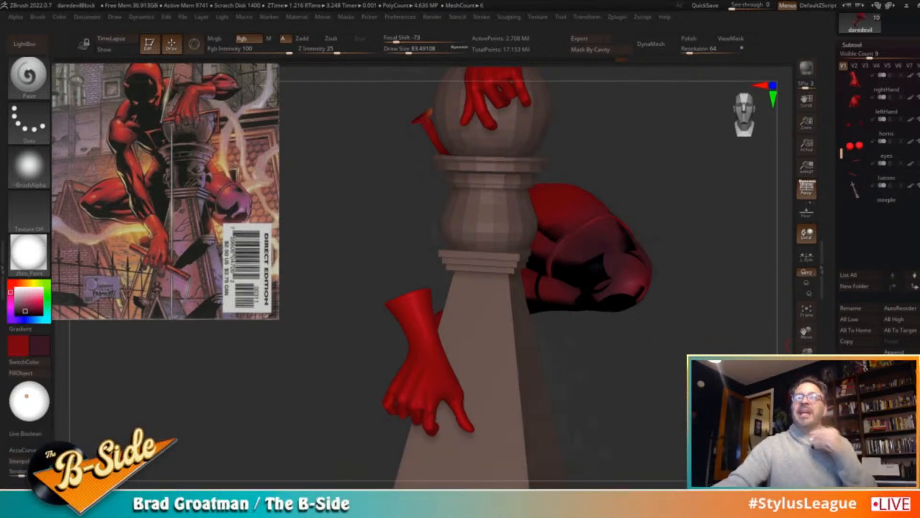
pyautogui.hotkey('ctrl', 'shift')
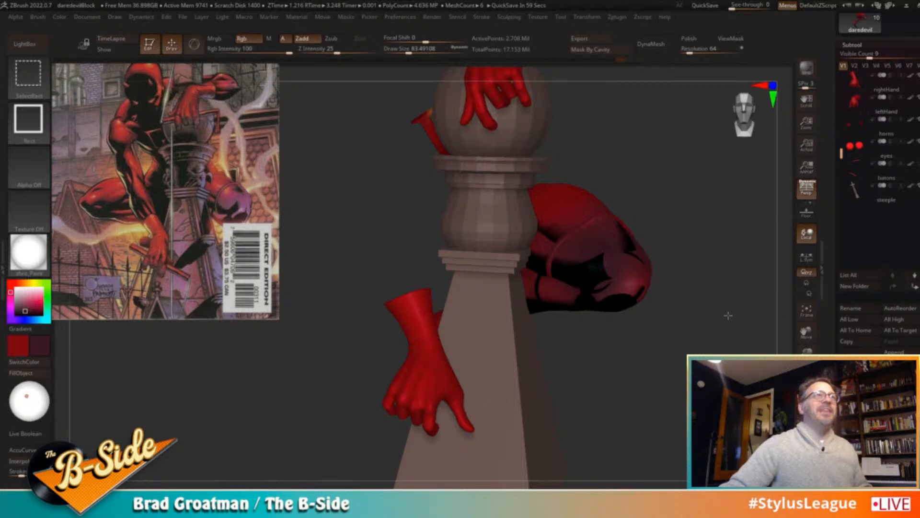
pyautogui.keyDown('ctrl'); pyautogui.keyDown('shift'); pyautogui.click(684, 300); pyautogui.keyUp('shift'); pyautogui.keyUp('ctrl')
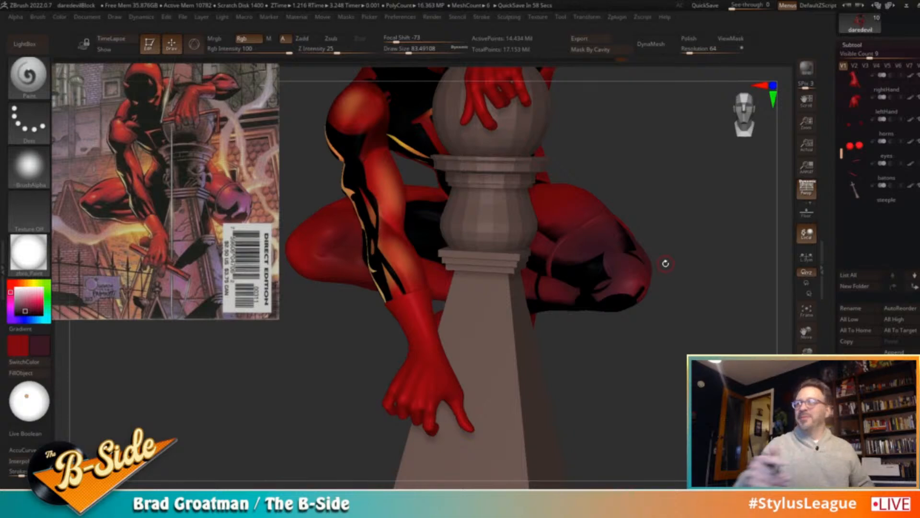
# Choose a bright orange paint colour for the highlight on the bent leg's thigh
pyautogui.moveTo(704, 329); pyautogui.dragTo(711, 318)
pyautogui.moveTo(728, 283)
pyautogui.mouseDown()
pyautogui.moveTo(668, 290)
pyautogui.moveTo(660, 323)
pyautogui.moveTo(646, 308)
pyautogui.mouseUp()
pyautogui.click(20, 282)
pyautogui.moveTo(26, 300); pyautogui.dragTo(43, 298)
pyautogui.moveTo(566, 291); pyautogui.dragTo(605, 307)
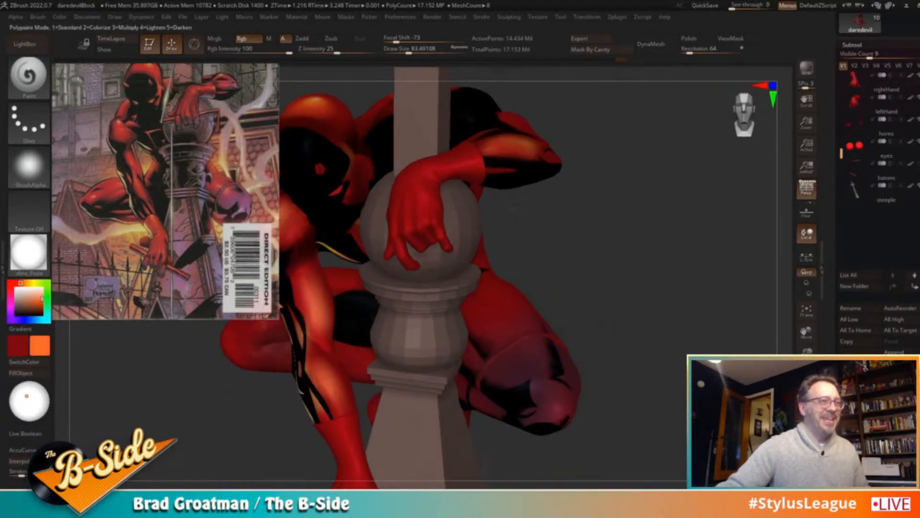
# Try an orange highlight above the knee with a draw size of about 163, and undo it
pyautogui.press('s')
pyautogui.moveTo(528, 327); pyautogui.dragTo(537, 326)
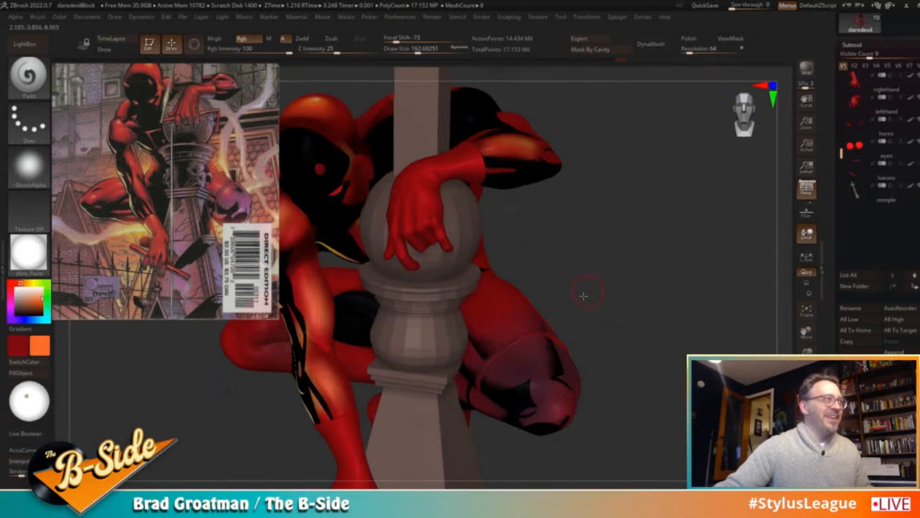
pyautogui.moveTo(588, 291); pyautogui.dragTo(503, 317)
pyautogui.moveTo(595, 321); pyautogui.dragTo(630, 311)
pyautogui.press('ctrl')
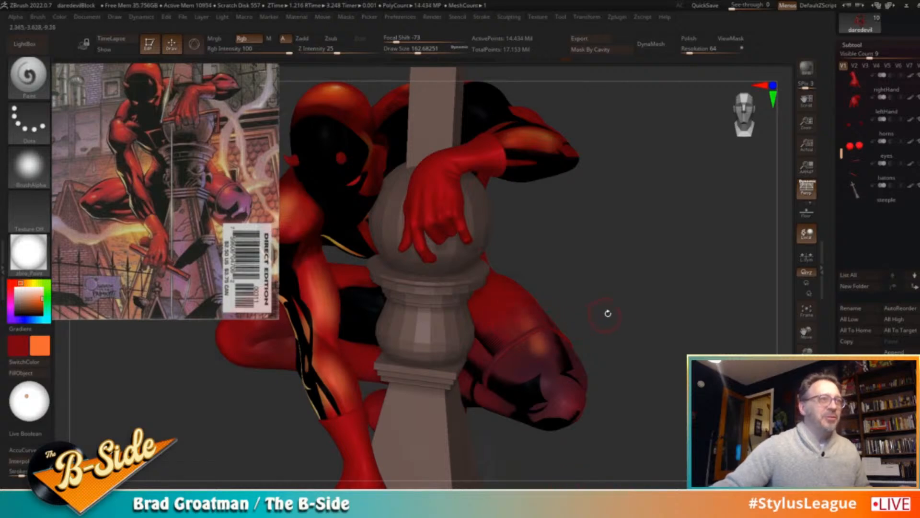
pyautogui.press('ctrl')
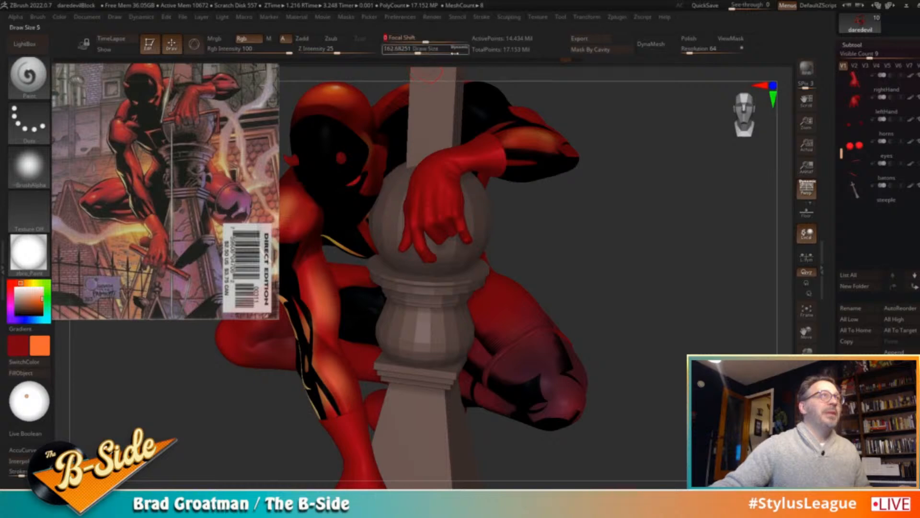
# Soften the Paint brush with a focal shift of 0 and enlarge its draw size to about 207
pyautogui.moveTo(592, 139); pyautogui.dragTo(565, 216)
pyautogui.press('s')
pyautogui.moveTo(495, 327); pyautogui.dragTo(499, 327)
pyautogui.moveTo(631, 311); pyautogui.dragTo(623, 314)
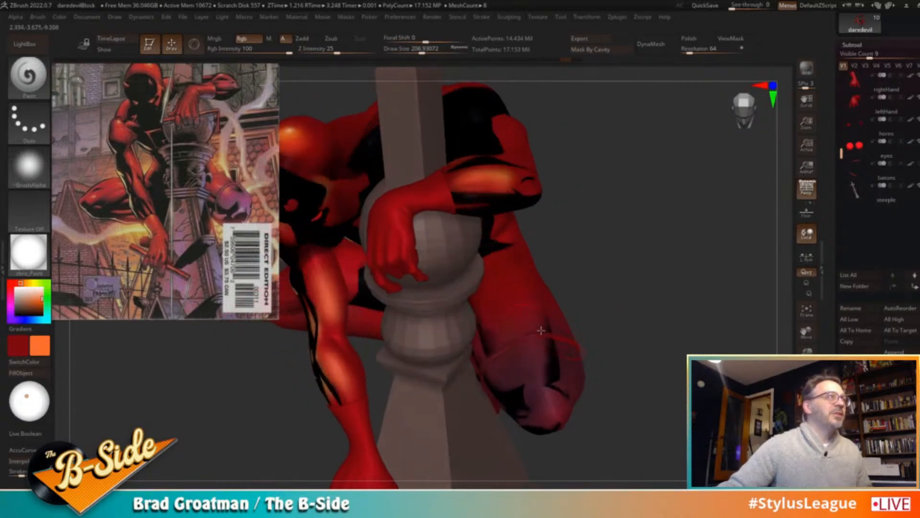
# Try a larger orange glow around the knee band, undo it and clear the accidental circular mask on the thigh
pyautogui.moveTo(562, 302); pyautogui.dragTo(602, 303)
pyautogui.moveTo(506, 307)
pyautogui.keyDown('ctrl'); pyautogui.mouseDown()
pyautogui.moveTo(525, 342)
pyautogui.moveTo(505, 299)
pyautogui.mouseUp(); pyautogui.keyUp('ctrl')
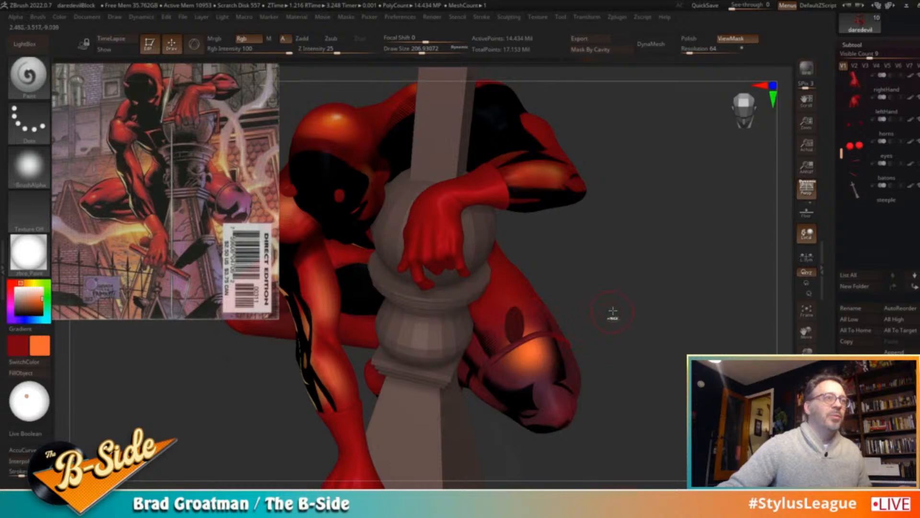
pyautogui.press('ctrl')
pyautogui.press('ctrl')
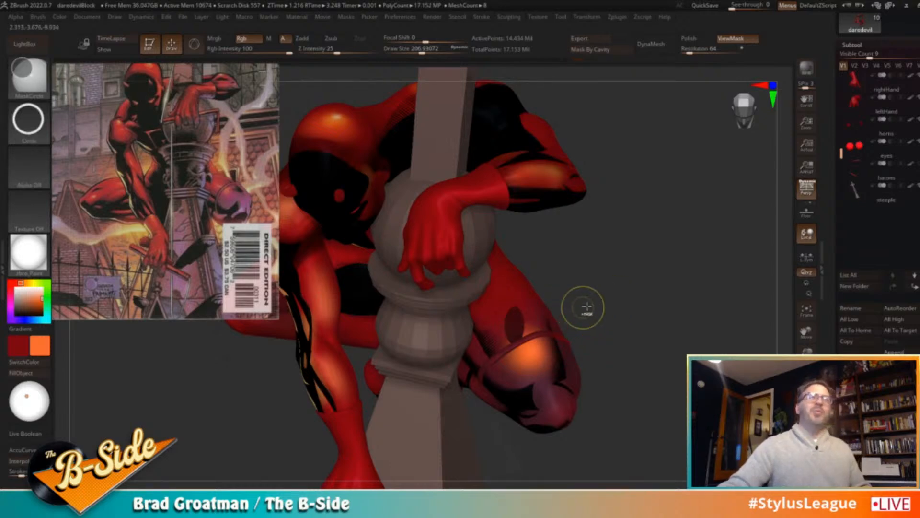
pyautogui.hotkey('ctrl', 'z')
pyautogui.keyDown('ctrl'); pyautogui.moveTo(633, 269); pyautogui.dragTo(657, 309); pyautogui.keyUp('ctrl')
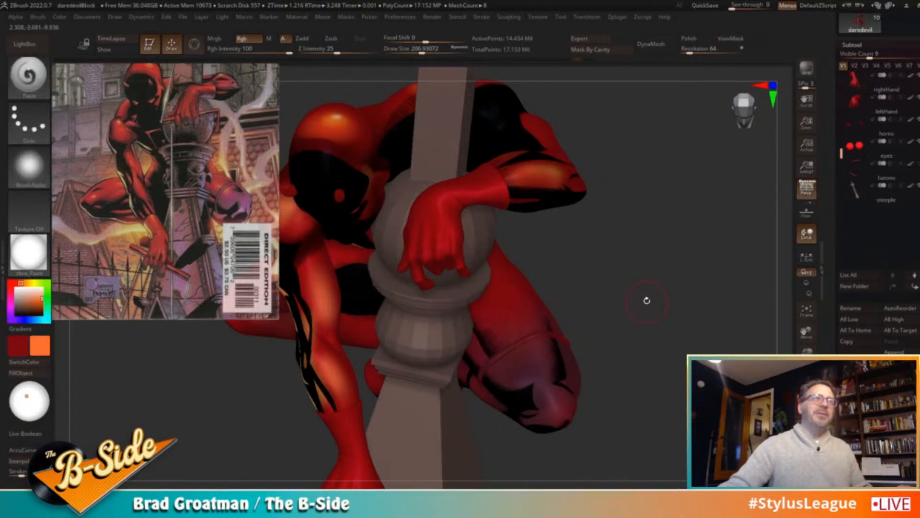
# Quicksave the project and paint a soft orange highlight along the thigh with a draw size of about 280
pyautogui.hotkey('ctrl', 's')
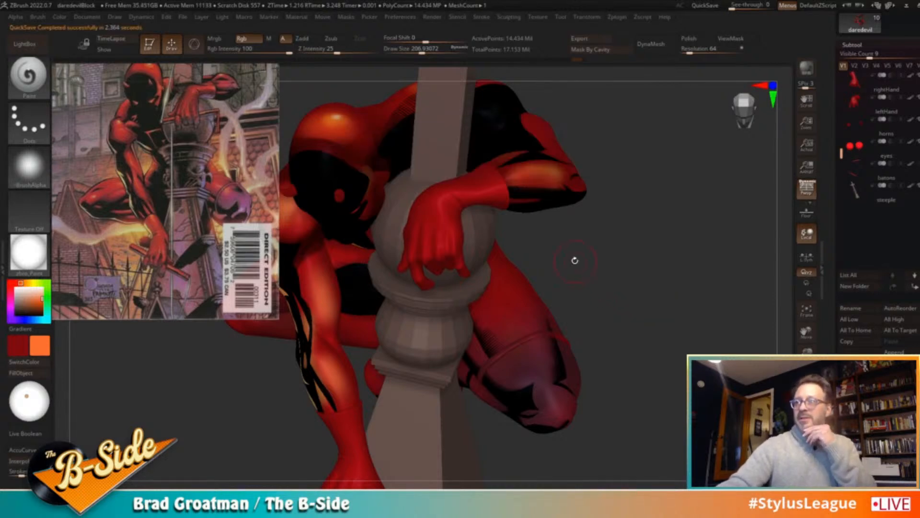
pyautogui.moveTo(672, 292)
pyautogui.mouseDown()
pyautogui.moveTo(663, 293)
pyautogui.moveTo(684, 275)
pyautogui.moveTo(716, 291)
pyautogui.mouseUp()
pyautogui.press('s')
pyautogui.moveTo(503, 324); pyautogui.dragTo(566, 313)
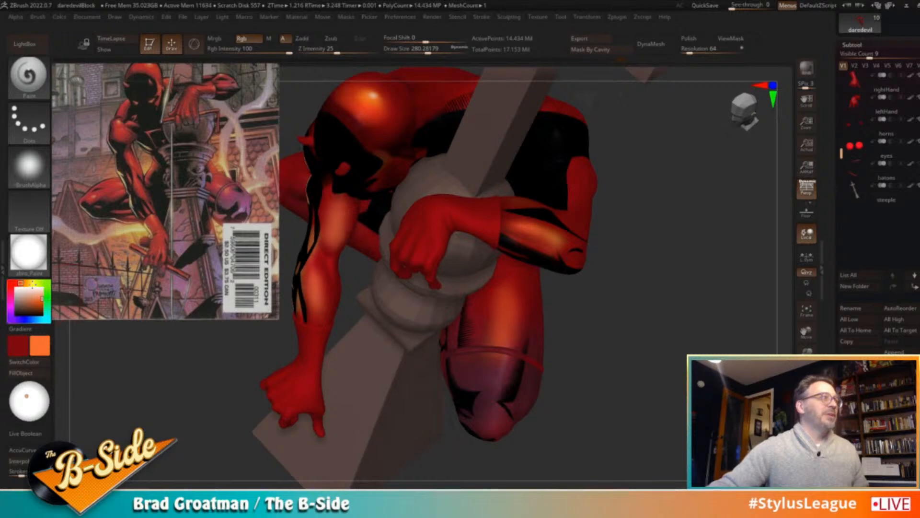
# Paint a golden yellow highlight inside the thigh's orange area with a draw size of about 274
pyautogui.click(30, 282)
pyautogui.click(32, 291)
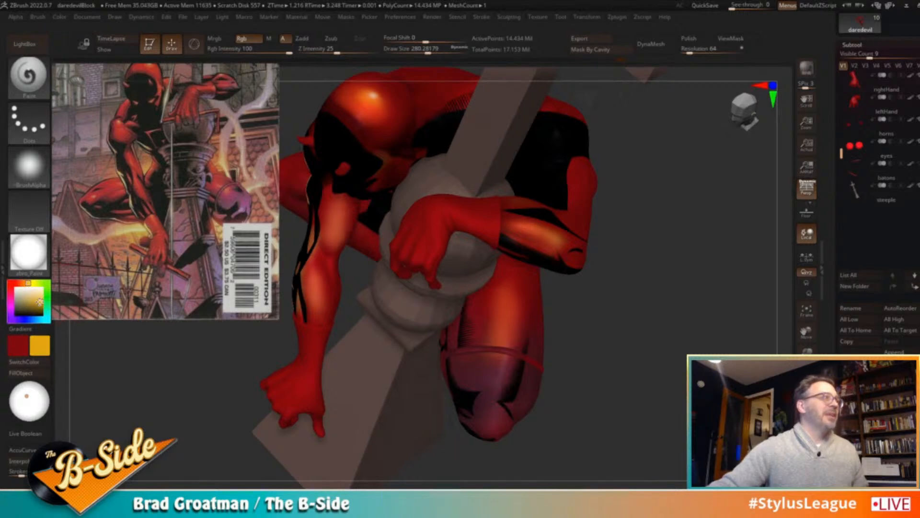
pyautogui.press('s')
pyautogui.moveTo(503, 324); pyautogui.dragTo(497, 325)
pyautogui.press('s')
pyautogui.moveTo(503, 316); pyautogui.dragTo(499, 317)
pyautogui.moveTo(561, 295)
pyautogui.mouseDown()
pyautogui.moveTo(670, 304)
pyautogui.moveTo(664, 323)
pyautogui.mouseUp()
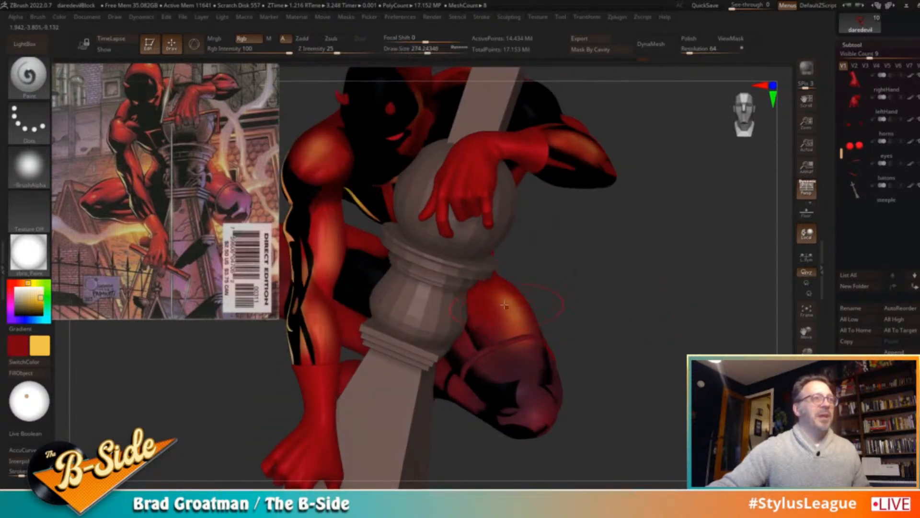
pyautogui.moveTo(616, 303); pyautogui.dragTo(492, 274)
pyautogui.moveTo(590, 306); pyautogui.dragTo(649, 329)
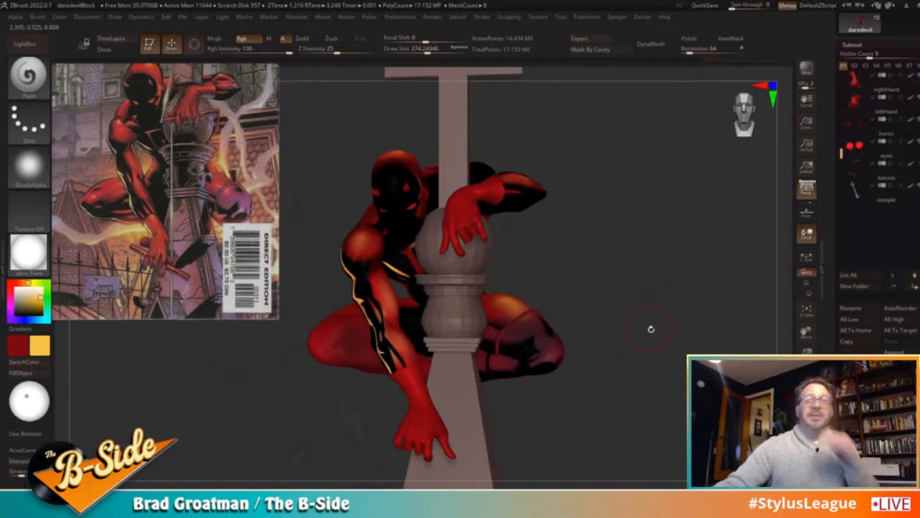
# Add a pale cream core to the thigh highlight with a draw size of about 182
pyautogui.moveTo(633, 292)
pyautogui.keyDown('alt'); pyautogui.mouseDown()
pyautogui.moveTo(658, 314)
pyautogui.moveTo(608, 313)
pyautogui.mouseUp(); pyautogui.keyUp('alt')
pyautogui.click(29, 292)
pyautogui.moveTo(583, 247)
pyautogui.mouseDown()
pyautogui.moveTo(530, 300)
pyautogui.moveTo(497, 315)
pyautogui.mouseUp()
pyautogui.press('s')
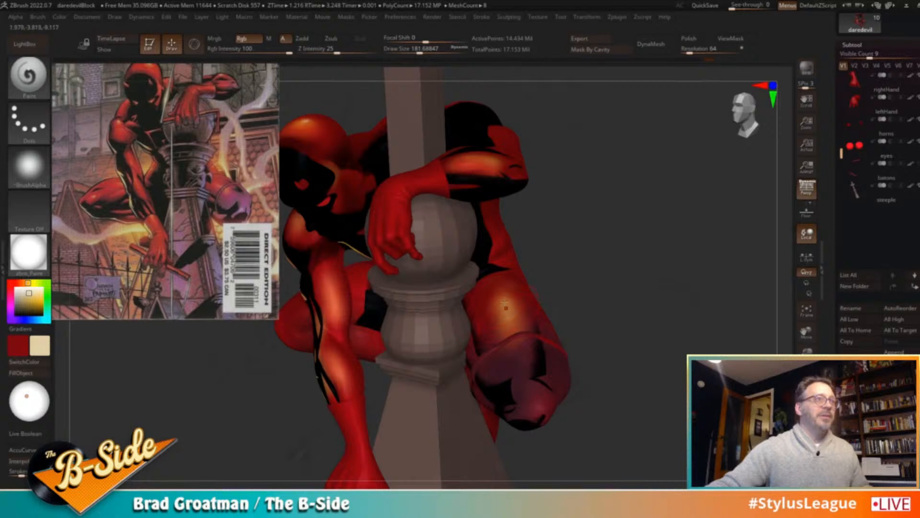
pyautogui.moveTo(594, 299)
pyautogui.mouseDown()
pyautogui.moveTo(660, 336)
pyautogui.moveTo(642, 319)
pyautogui.mouseUp()
# Sample a red from the figure and blend it around the thigh highlight with a draw size of about 408
pyautogui.press('s')
pyautogui.moveTo(519, 315); pyautogui.dragTo(513, 319)
pyautogui.press('c')
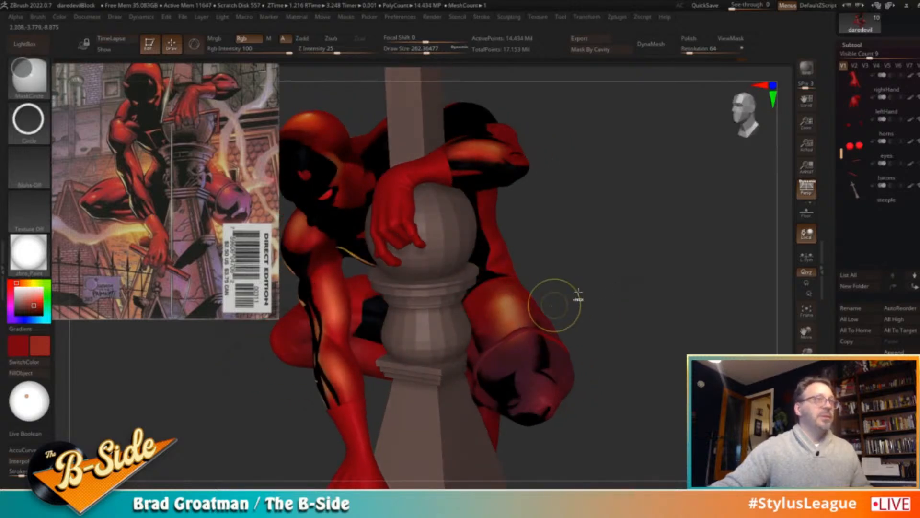
pyautogui.moveTo(555, 304)
pyautogui.mouseDown()
pyautogui.moveTo(589, 296)
pyautogui.moveTo(501, 307)
pyautogui.moveTo(513, 310)
pyautogui.moveTo(498, 300)
pyautogui.mouseUp()
pyautogui.press('s')
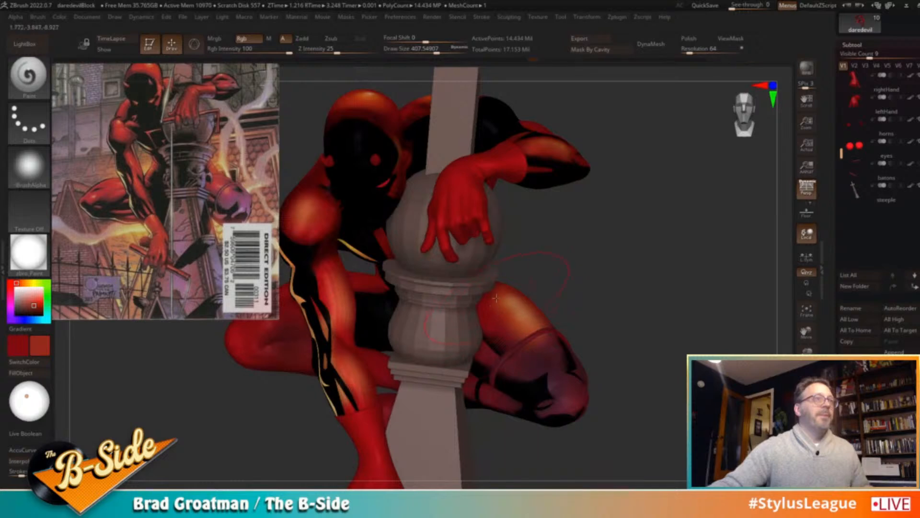
pyautogui.moveTo(643, 315); pyautogui.dragTo(617, 331)
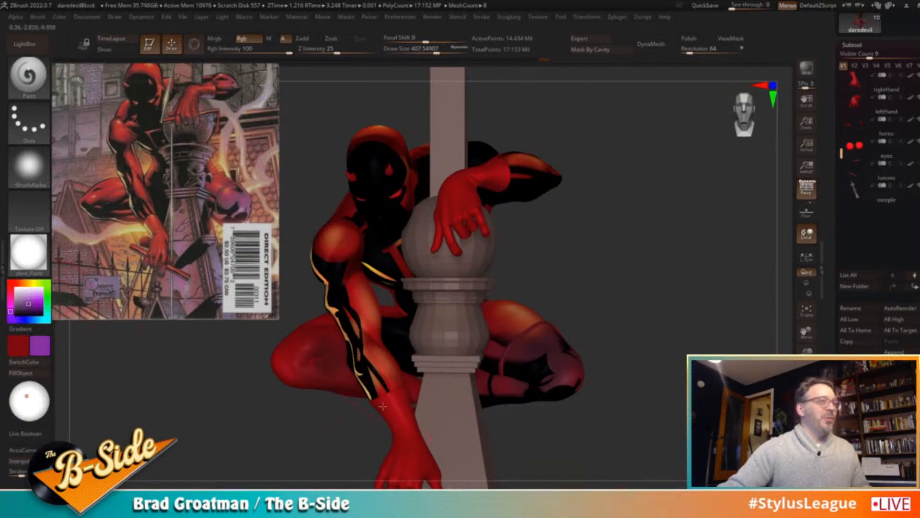
# Paint a purple glow over the bent knee with a draw size of about 500, brightening the purple
pyautogui.moveTo(569, 376); pyautogui.dragTo(647, 368, button='right')
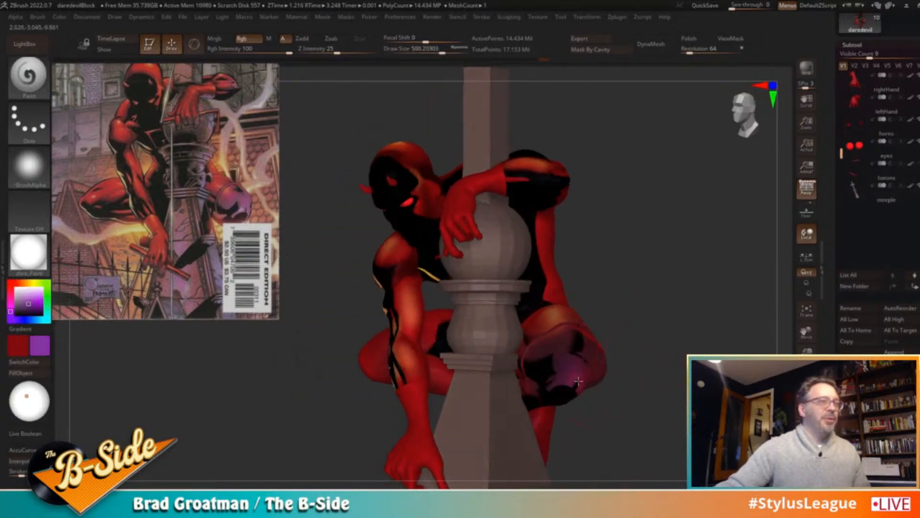
pyautogui.moveTo(34, 298); pyautogui.dragTo(31, 301)
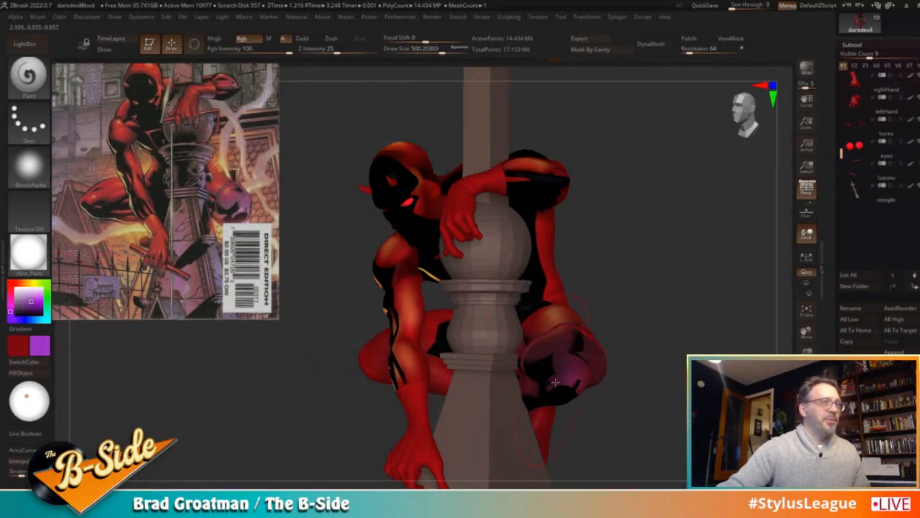
pyautogui.moveTo(634, 355); pyautogui.dragTo(658, 376)
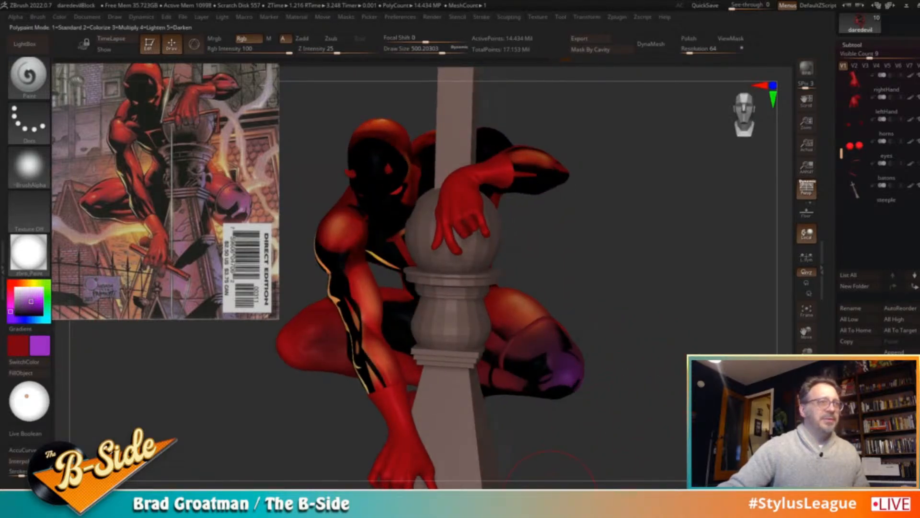
# Brighten the purple glow on the bent knee with a lighter purple at a draw size of about 500
pyautogui.moveTo(648, 364); pyautogui.dragTo(586, 380)
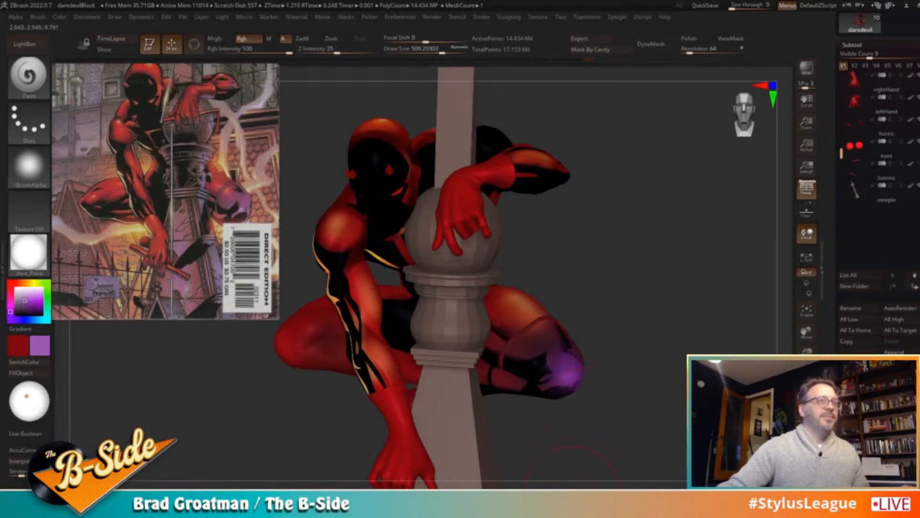
pyautogui.press('ctrl')
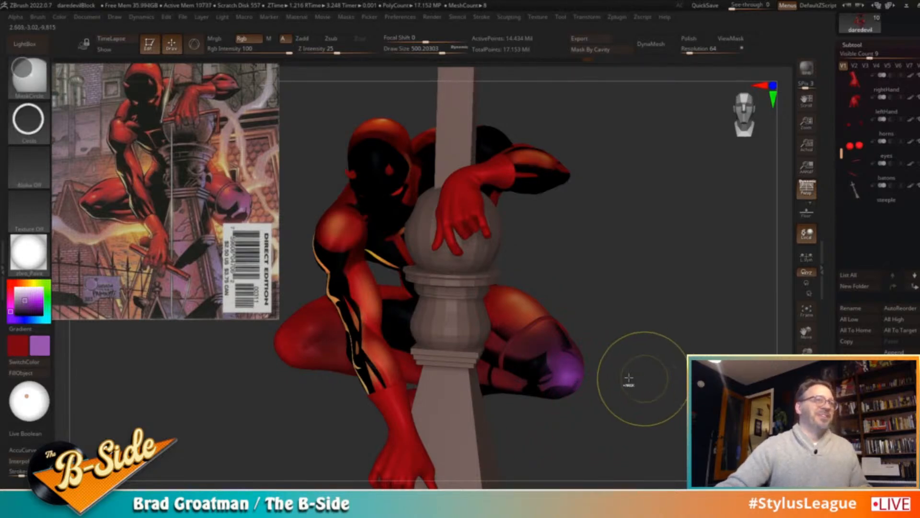
pyautogui.moveTo(672, 374)
pyautogui.mouseDown()
pyautogui.moveTo(649, 366)
pyautogui.moveTo(684, 366)
pyautogui.moveTo(645, 362)
pyautogui.mouseUp()
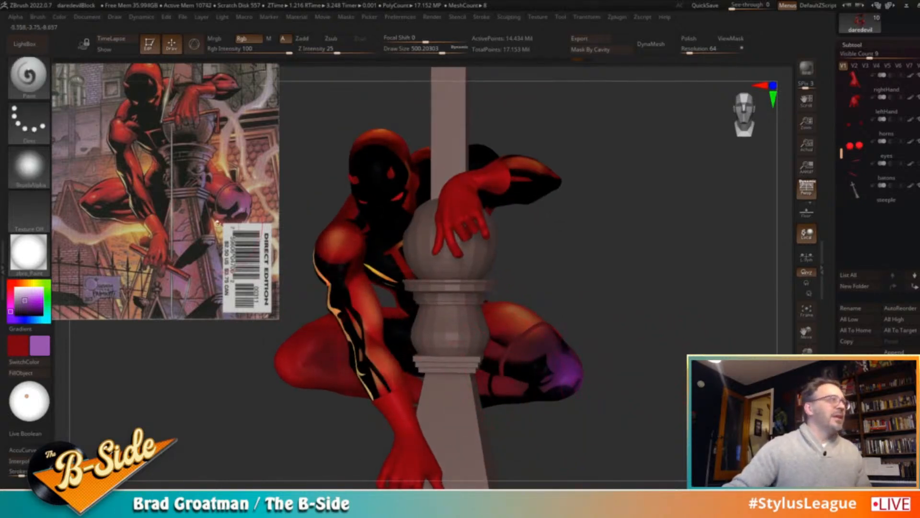
# Choose a muted red and paint it along the lower leg below the purple knee with a draw size of about 234
pyautogui.click(10, 283)
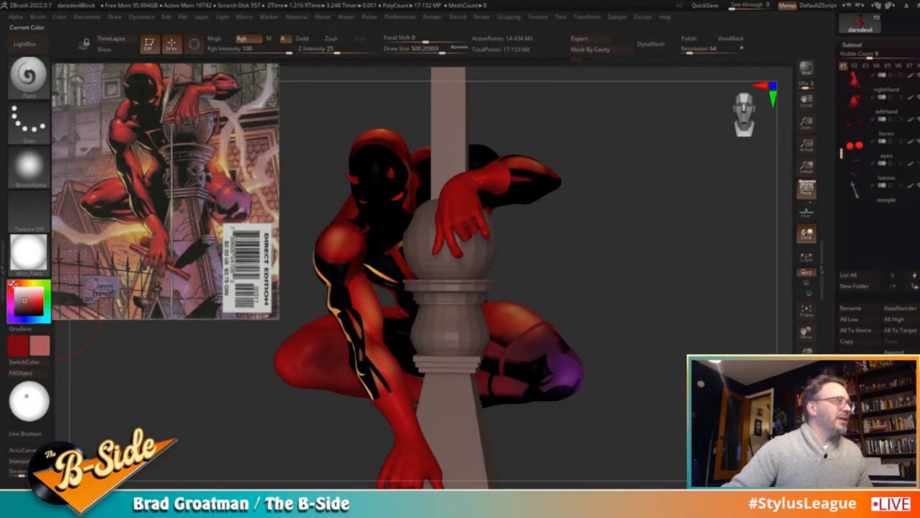
pyautogui.click(32, 303)
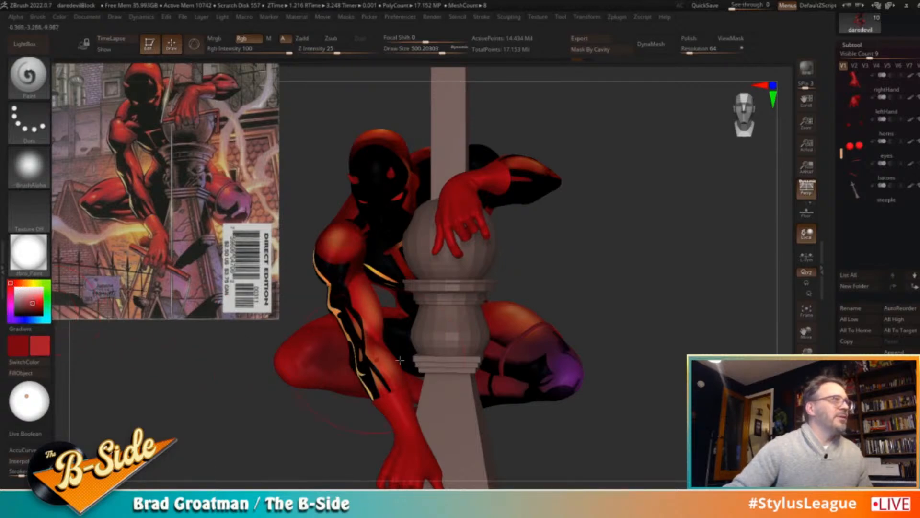
pyautogui.press('s')
pyautogui.moveTo(486, 388); pyautogui.dragTo(479, 388)
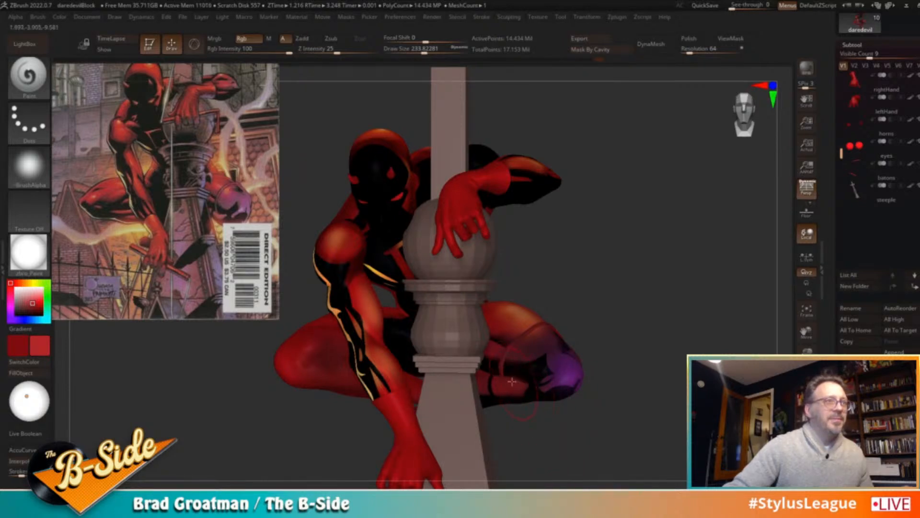
# Save the project with the painted figure
pyautogui.keyDown('alt'); pyautogui.moveTo(684, 405); pyautogui.dragTo(658, 387); pyautogui.keyUp('alt')
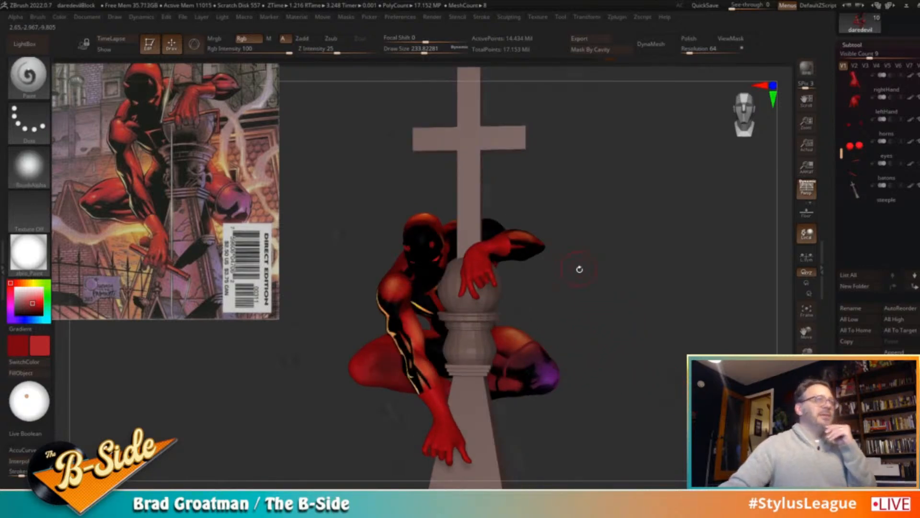
pyautogui.keyDown('alt'); pyautogui.moveTo(614, 327); pyautogui.dragTo(679, 323); pyautogui.keyUp('alt')
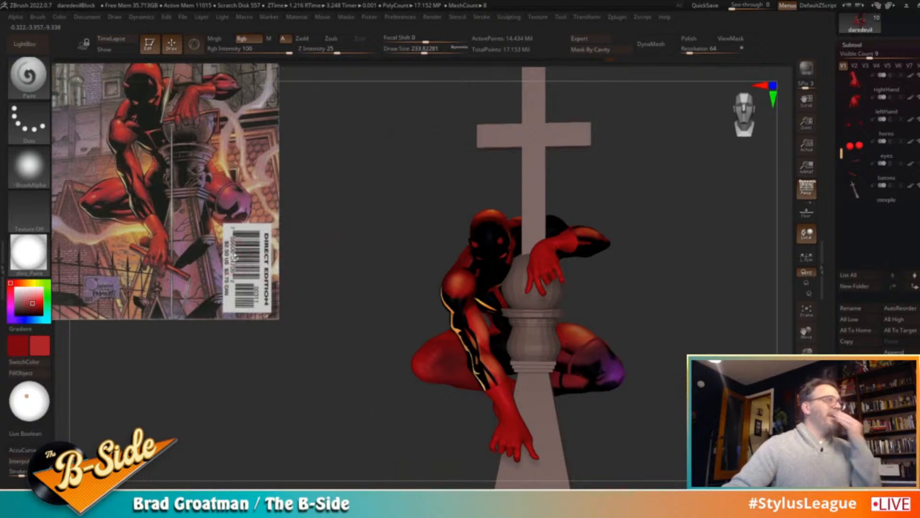
pyautogui.hotkey('ctrl', 's')
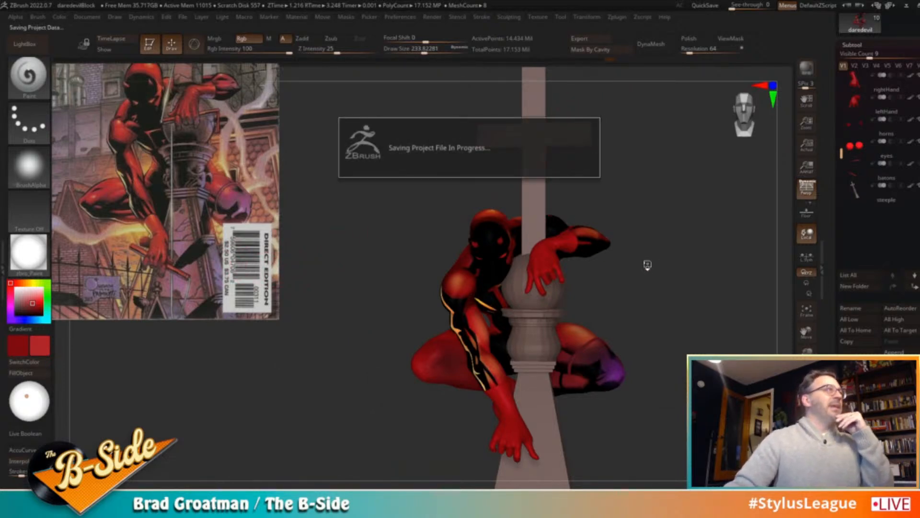
# Isolate the unpainted bent leg by hiding the rest of the body's polygroups, keeping its thigh and calf visible
pyautogui.keyDown('alt'); pyautogui.moveTo(670, 266); pyautogui.dragTo(589, 297); pyautogui.keyUp('alt')
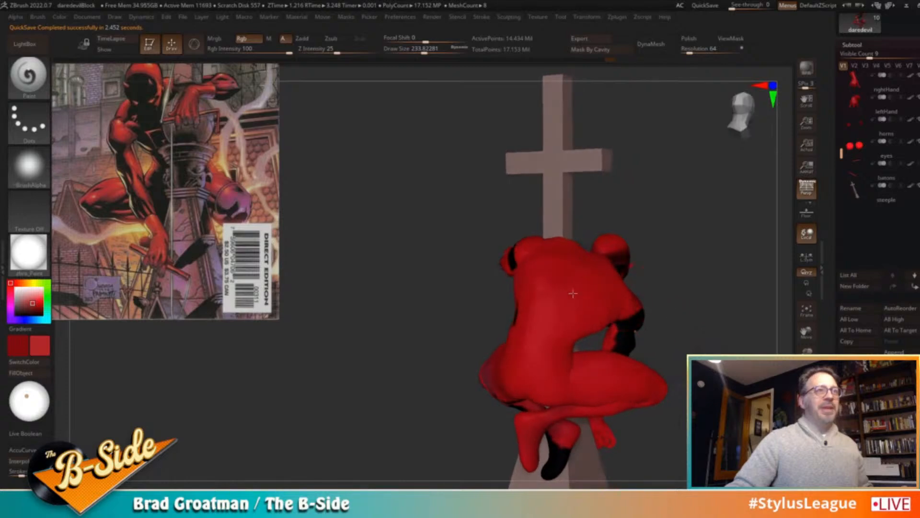
pyautogui.moveTo(712, 293); pyautogui.dragTo(678, 303)
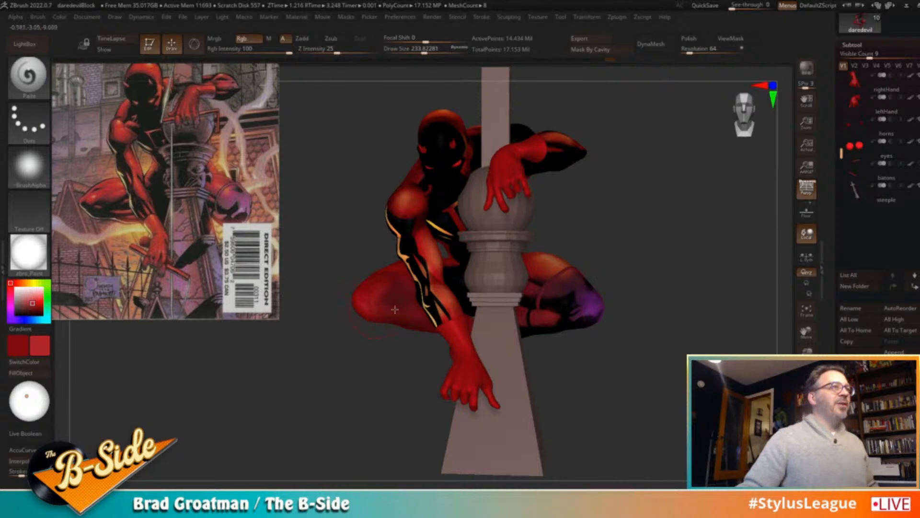
pyautogui.moveTo(658, 266); pyautogui.dragTo(674, 267)
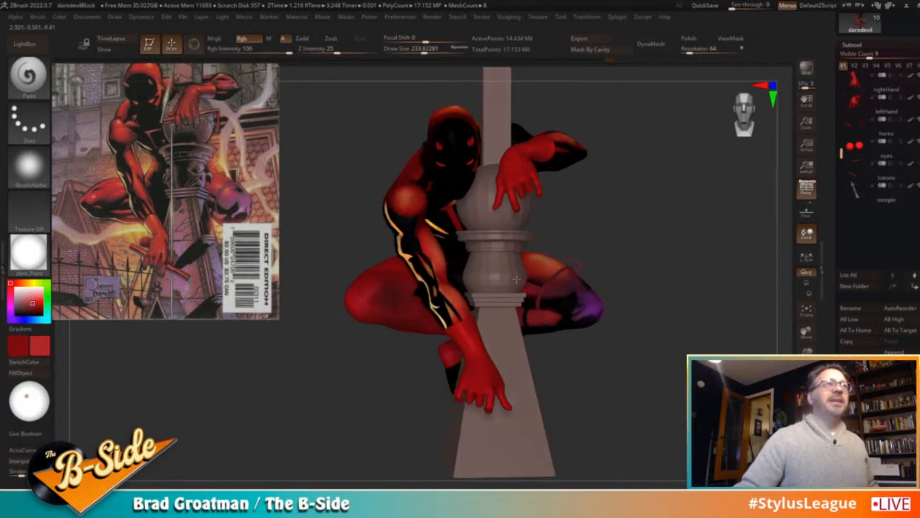
pyautogui.keyDown('ctrl'); pyautogui.keyDown('shift'); pyautogui.click(396, 293); pyautogui.keyUp('shift'); pyautogui.keyUp('ctrl')
pyautogui.hotkey('ctrl', 'shift')
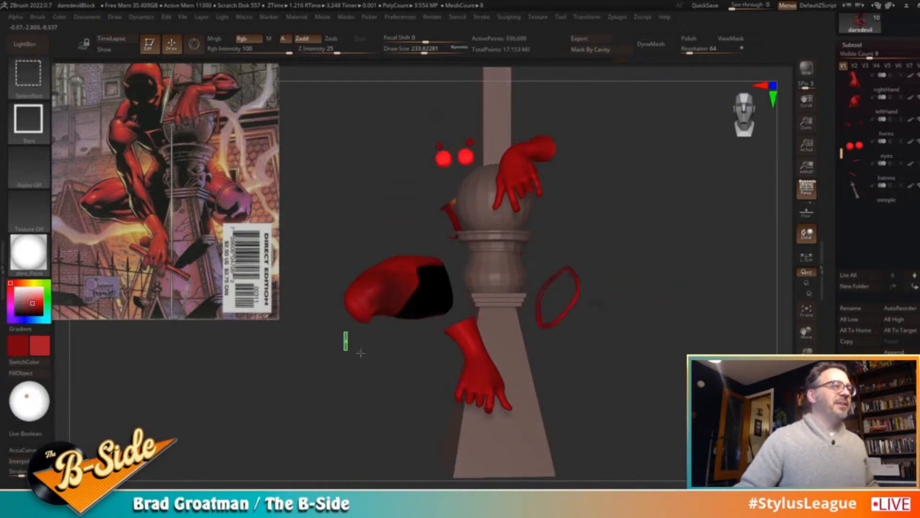
pyautogui.keyDown('ctrl'); pyautogui.keyDown('shift'); pyautogui.click(394, 324); pyautogui.keyUp('shift'); pyautogui.keyUp('ctrl')
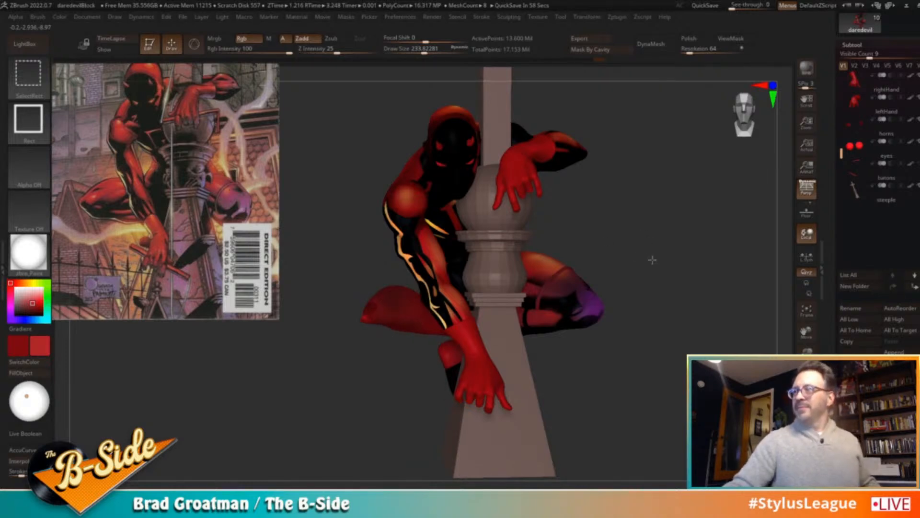
pyautogui.keyDown('ctrl'); pyautogui.keyDown('shift'); pyautogui.moveTo(637, 253); pyautogui.dragTo(645, 250); pyautogui.keyUp('shift'); pyautogui.keyUp('ctrl')
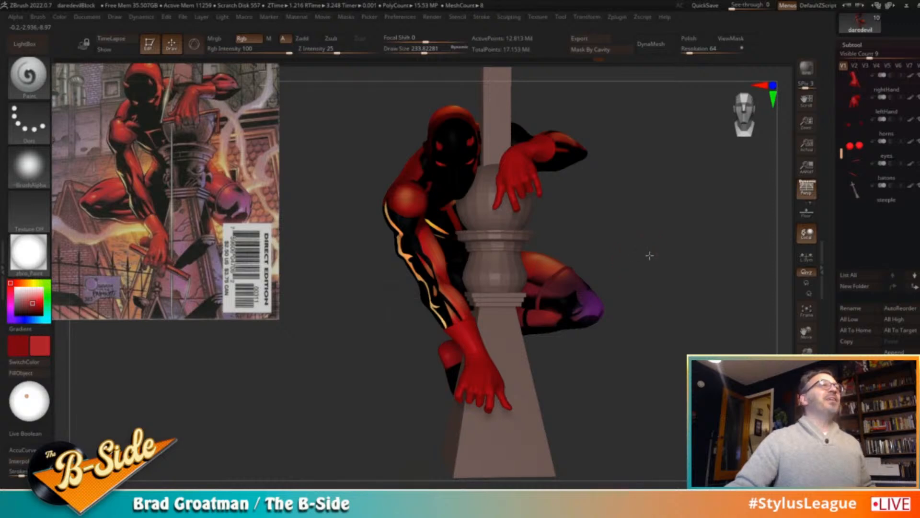
pyautogui.moveTo(659, 231)
pyautogui.keyDown('ctrl'); pyautogui.keyDown('shift'); pyautogui.mouseDown()
pyautogui.moveTo(675, 261)
pyautogui.moveTo(670, 296)
pyautogui.moveTo(655, 299)
pyautogui.mouseUp(); pyautogui.keyUp('shift'); pyautogui.keyUp('ctrl')
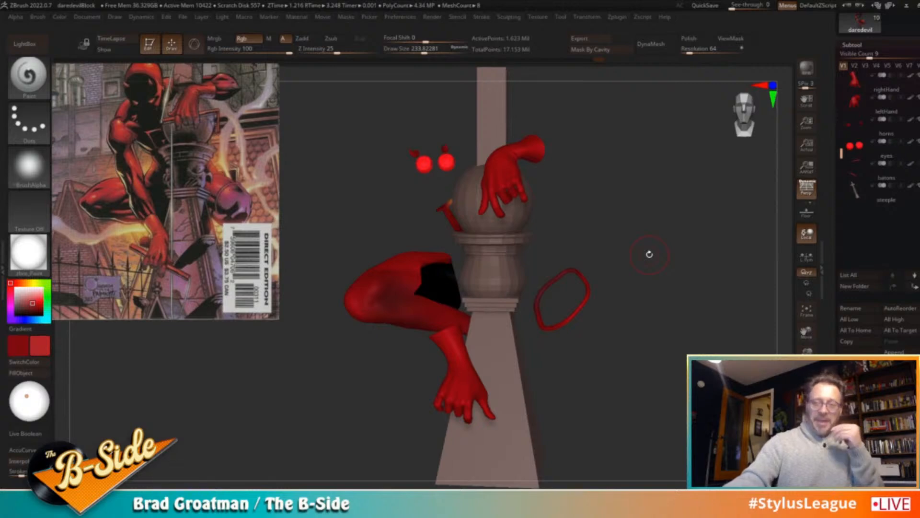
# Mask the underside of the isolated thigh and the calf with a bent MaskCurve line ending at the knee
pyautogui.moveTo(736, 270); pyautogui.dragTo(695, 403)
pyautogui.keyDown('alt'); pyautogui.moveTo(332, 377); pyautogui.dragTo(446, 379); pyautogui.keyUp('alt')
pyautogui.moveTo(426, 334); pyautogui.dragTo(446, 331)
pyautogui.moveTo(510, 189); pyautogui.dragTo(491, 208)
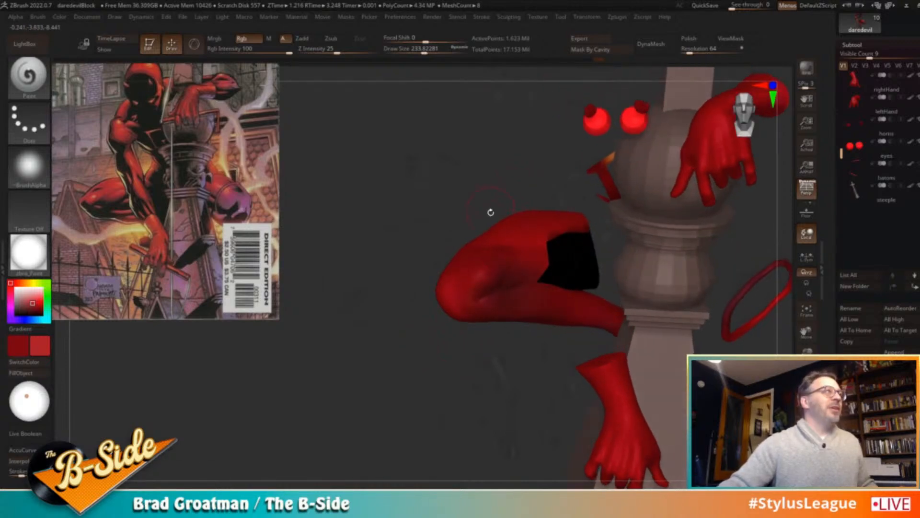
pyautogui.hotkey('ctrl', 'b')
pyautogui.click(142, 88)
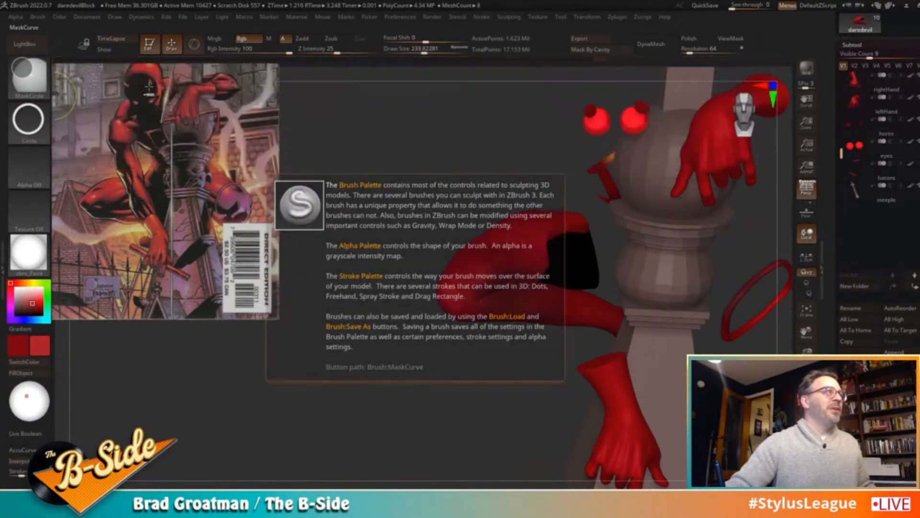
pyautogui.keyDown('ctrl'); pyautogui.moveTo(544, 246); pyautogui.dragTo(543, 249); pyautogui.keyUp('ctrl')
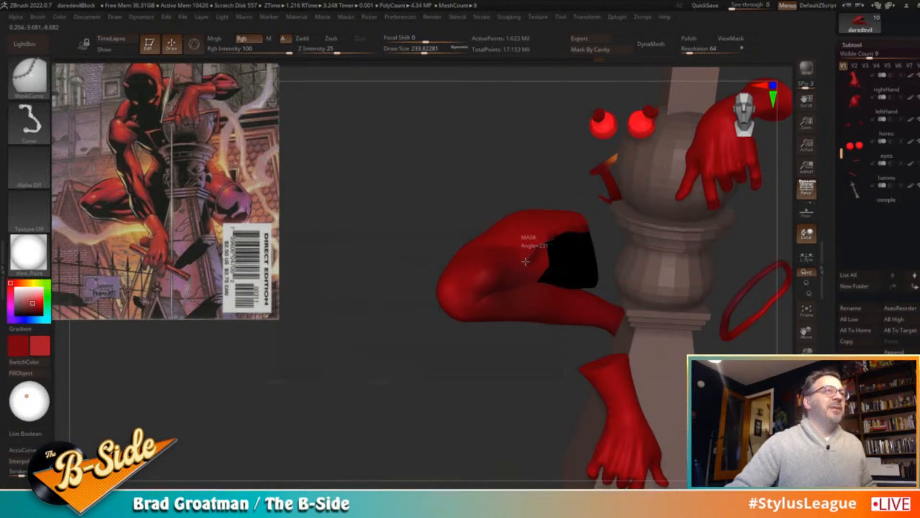
pyautogui.moveTo(517, 269)
pyautogui.keyDown('ctrl'); pyautogui.mouseDown()
pyautogui.moveTo(484, 297)
pyautogui.moveTo(440, 309)
pyautogui.mouseUp(); pyautogui.keyUp('ctrl')
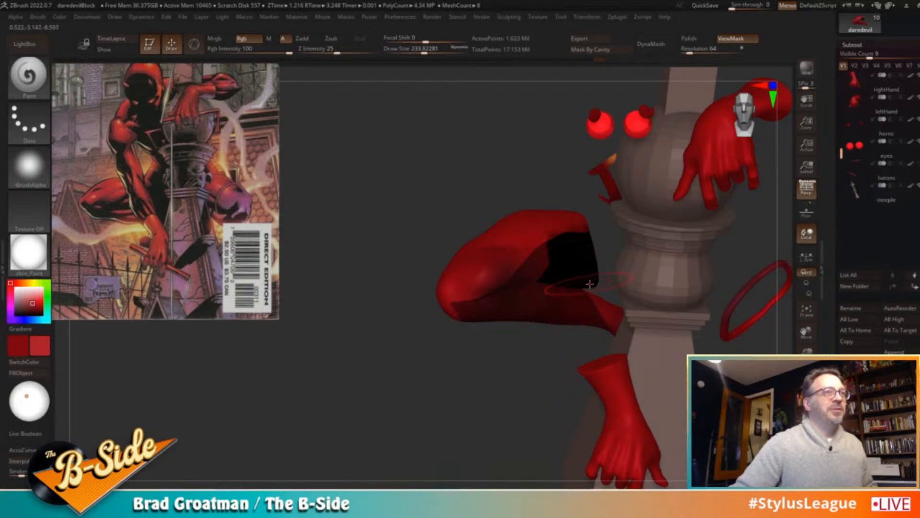
# Cut the lower calf out of the mask with a MaskCurve line running from the ankle toward the knee
pyautogui.press('ctrl')
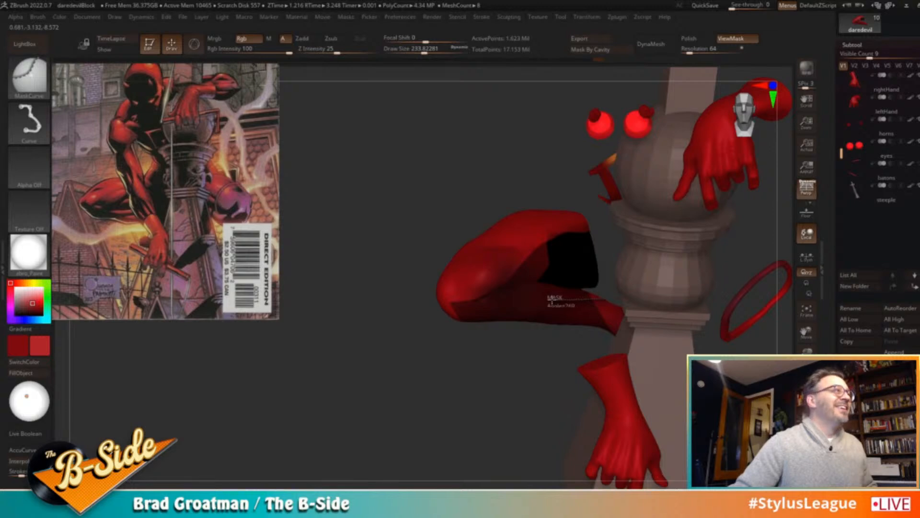
pyautogui.moveTo(549, 302)
pyautogui.keyDown('ctrl'); pyautogui.mouseDown()
pyautogui.moveTo(469, 316)
pyautogui.moveTo(437, 304)
pyautogui.mouseUp(); pyautogui.keyUp('ctrl')
pyautogui.press('alt')
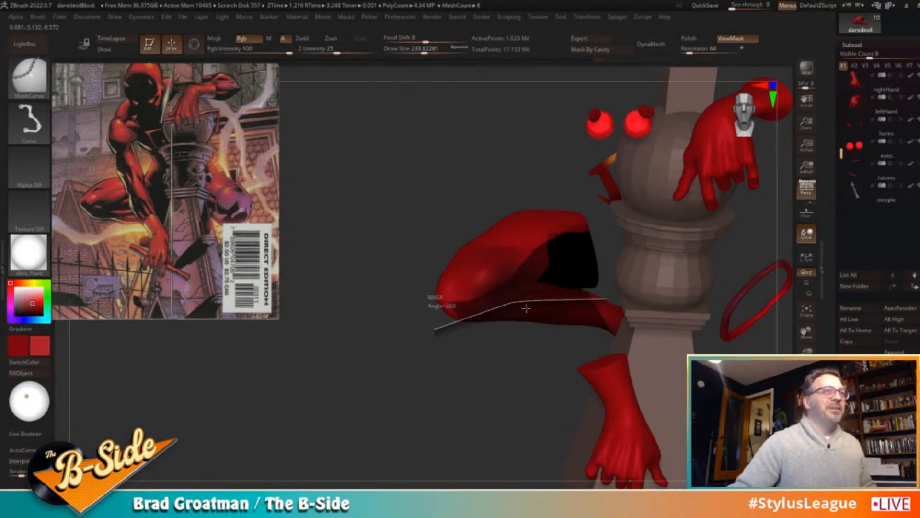
pyautogui.press('ctrl')
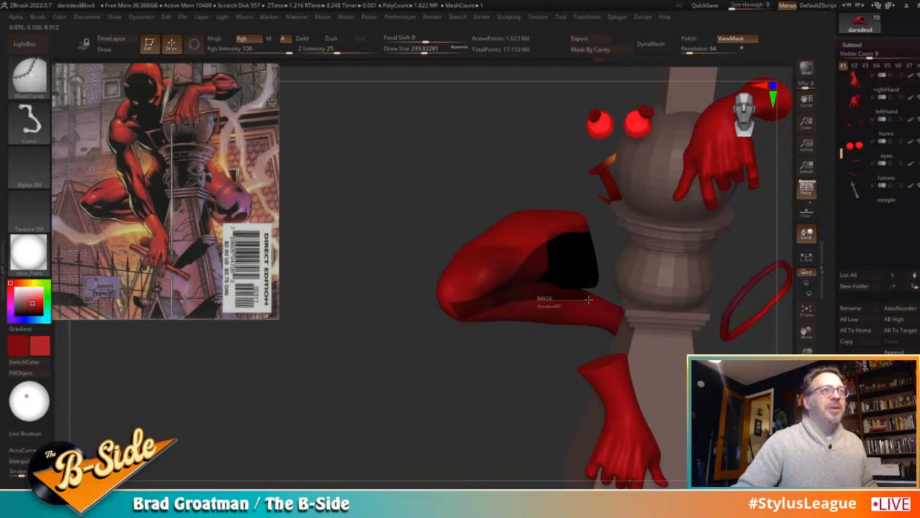
pyautogui.keyDown('ctrl'); pyautogui.moveTo(647, 318); pyautogui.dragTo(651, 312); pyautogui.keyUp('ctrl')
pyautogui.press('ctrl')
pyautogui.moveTo(516, 245)
pyautogui.keyDown('ctrl'); pyautogui.keyDown('alt'); pyautogui.mouseDown()
pyautogui.moveTo(601, 229)
pyautogui.moveTo(619, 235)
pyautogui.mouseUp(); pyautogui.keyUp('alt'); pyautogui.keyUp('ctrl')
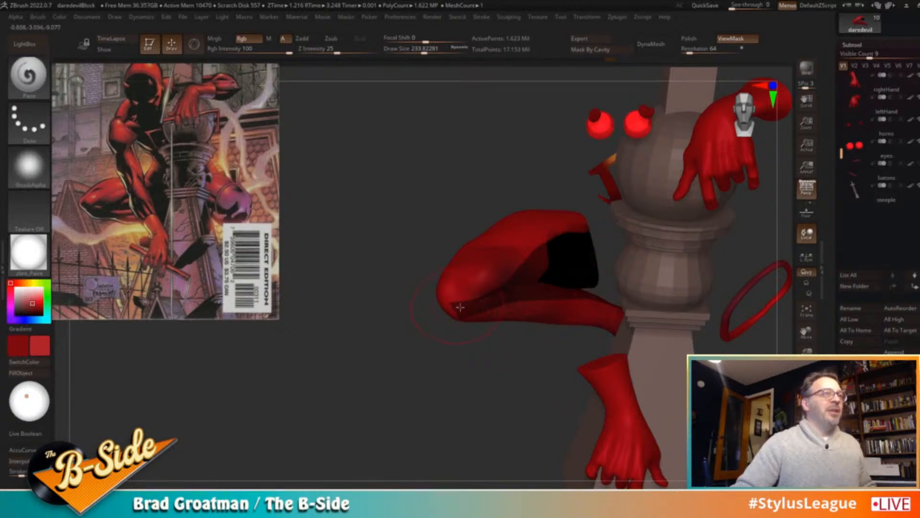
# Extend the mask over the underside of the knee and the ankle end of the calf with further MaskCurve lines
pyautogui.moveTo(429, 329); pyautogui.dragTo(415, 329)
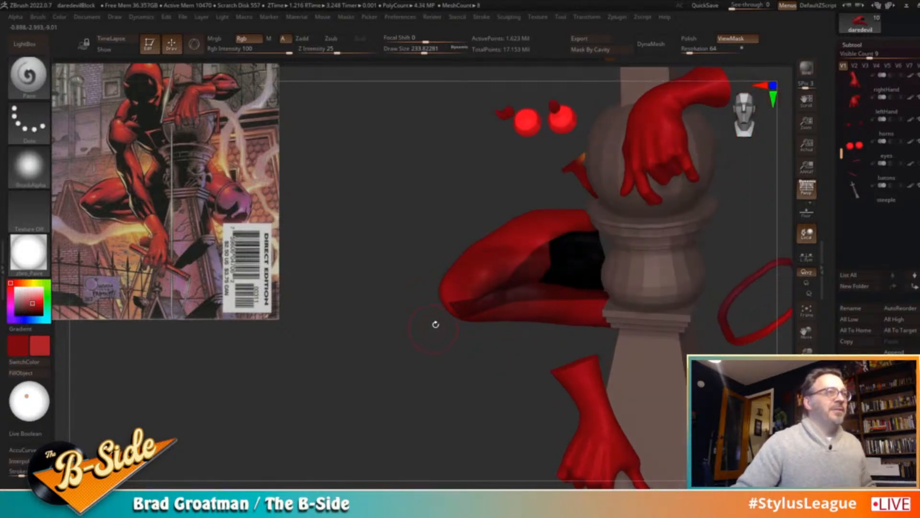
pyautogui.moveTo(494, 295)
pyautogui.keyDown('ctrl'); pyautogui.mouseDown()
pyautogui.moveTo(453, 303)
pyautogui.moveTo(423, 290)
pyautogui.mouseUp(); pyautogui.keyUp('ctrl')
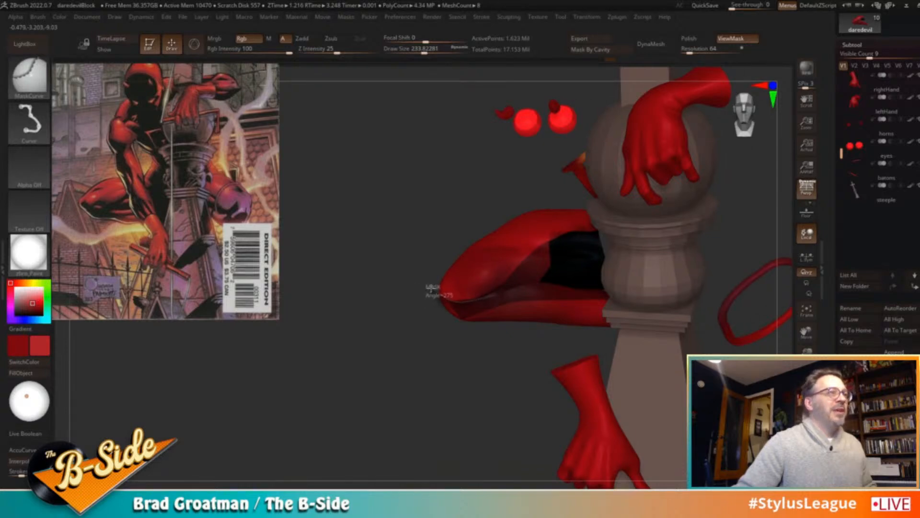
pyautogui.keyDown('ctrl'); pyautogui.moveTo(442, 288); pyautogui.dragTo(437, 293); pyautogui.keyUp('ctrl')
pyautogui.moveTo(476, 341); pyautogui.dragTo(526, 340)
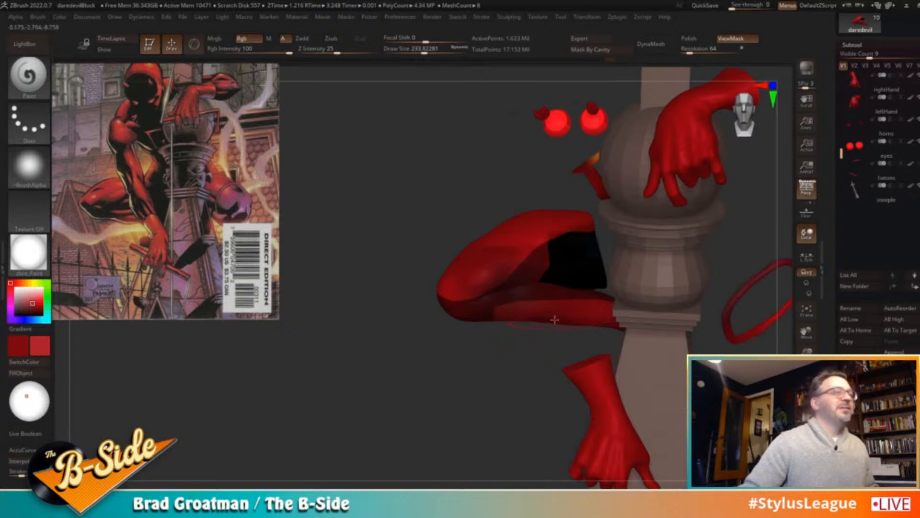
pyautogui.press('ctrl')
pyautogui.press('ctrl')
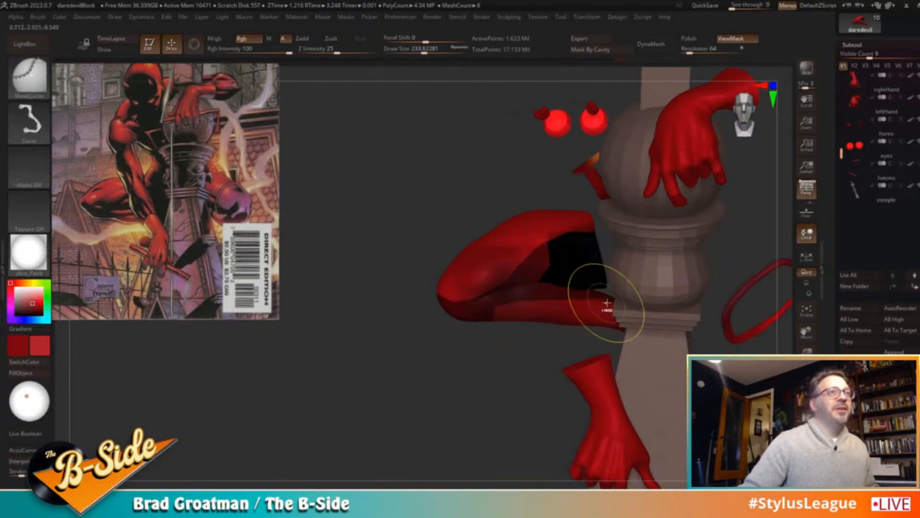
pyautogui.moveTo(569, 307)
pyautogui.keyDown('ctrl'); pyautogui.mouseDown()
pyautogui.moveTo(458, 310)
pyautogui.moveTo(431, 339)
pyautogui.moveTo(551, 339)
pyautogui.mouseUp(); pyautogui.keyUp('ctrl')
pyautogui.keyDown('ctrl'); pyautogui.moveTo(618, 288); pyautogui.dragTo(590, 355); pyautogui.keyUp('ctrl')
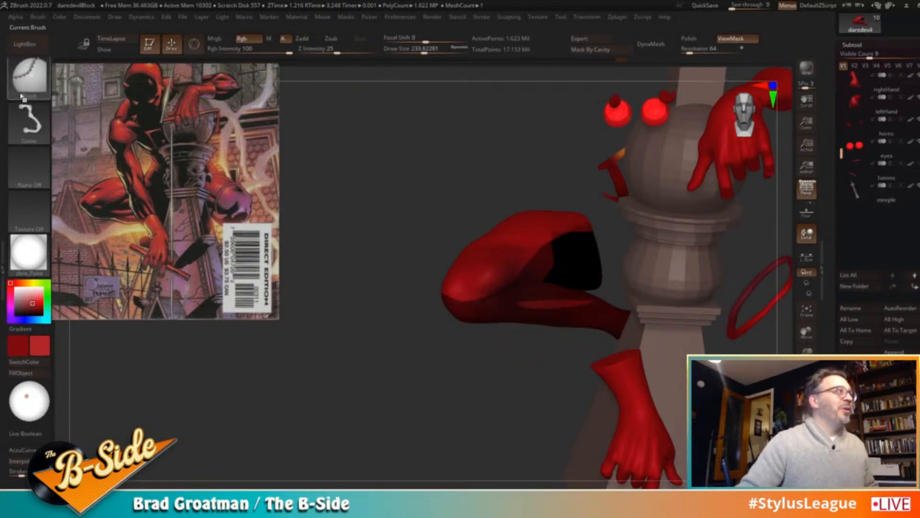
# Refine the calf mask with MaskLasso, shaping tapered unmasked streaks along the muscle toward the ankle
pyautogui.keyDown('ctrl'); pyautogui.click(29, 78); pyautogui.keyUp('ctrl')
pyautogui.moveTo(454, 323)
pyautogui.mouseDown()
pyautogui.moveTo(620, 330)
pyautogui.moveTo(585, 336)
pyautogui.mouseUp()
pyautogui.press('s')
pyautogui.moveTo(557, 367)
pyautogui.keyDown('alt'); pyautogui.mouseDown()
pyautogui.moveTo(534, 363)
pyautogui.moveTo(616, 309)
pyautogui.mouseUp(); pyautogui.keyUp('alt')
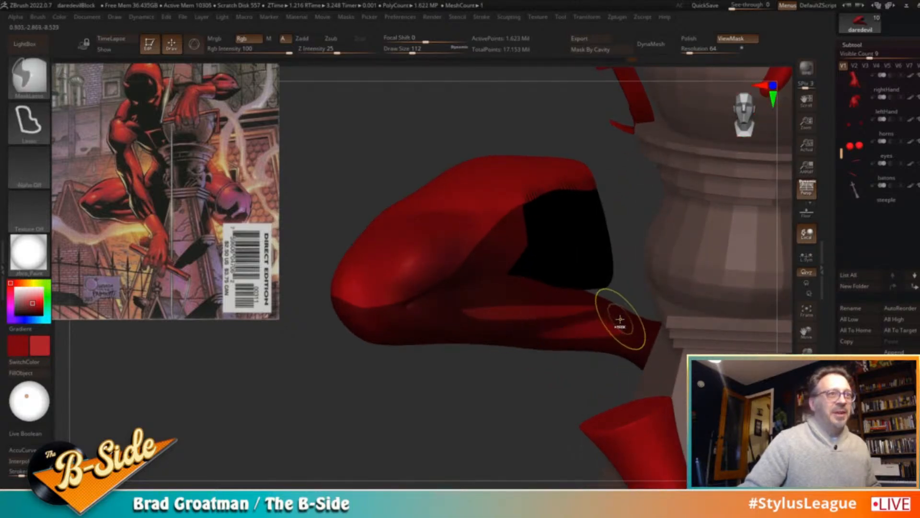
pyautogui.keyDown('ctrl'); pyautogui.moveTo(532, 339); pyautogui.dragTo(618, 314); pyautogui.keyUp('ctrl')
pyautogui.keyDown('ctrl'); pyautogui.moveTo(533, 336); pyautogui.dragTo(613, 310); pyautogui.keyUp('ctrl')
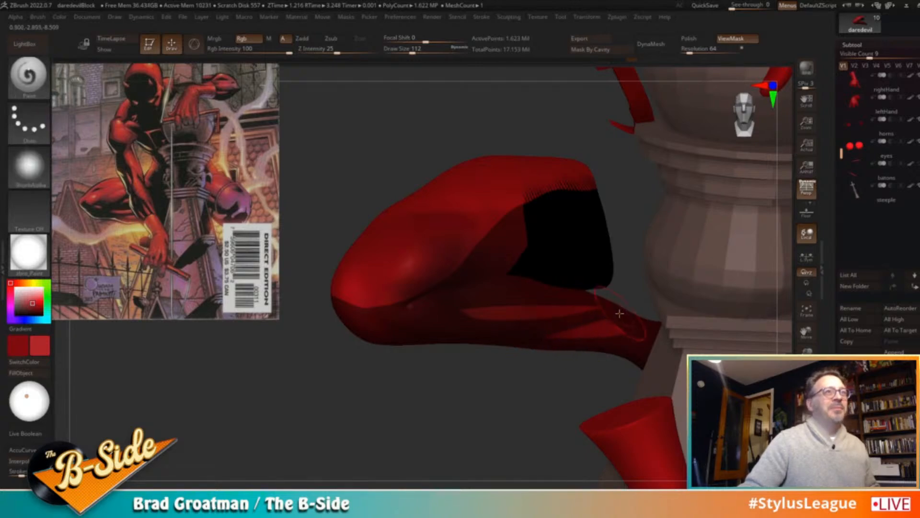
pyautogui.click(29, 74)
pyautogui.click(100, 85)
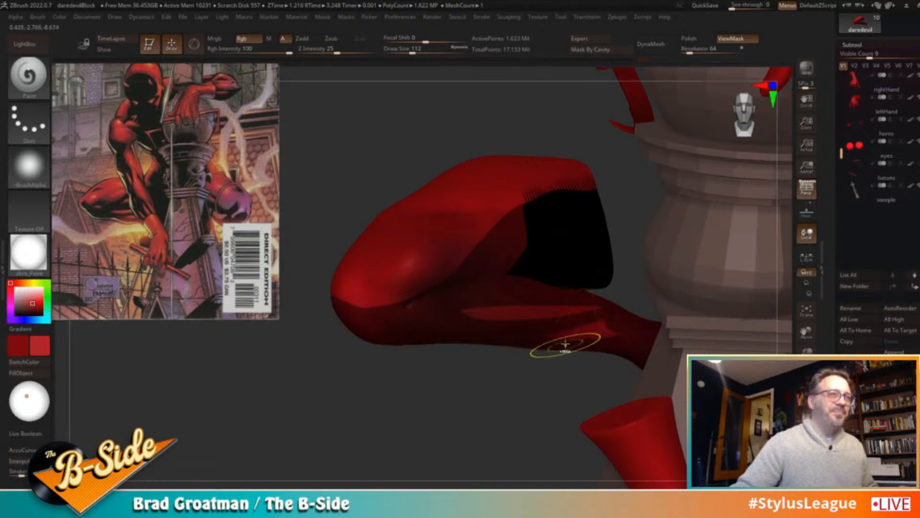
pyautogui.keyDown('alt'); pyautogui.moveTo(551, 365); pyautogui.dragTo(490, 368); pyautogui.keyUp('alt')
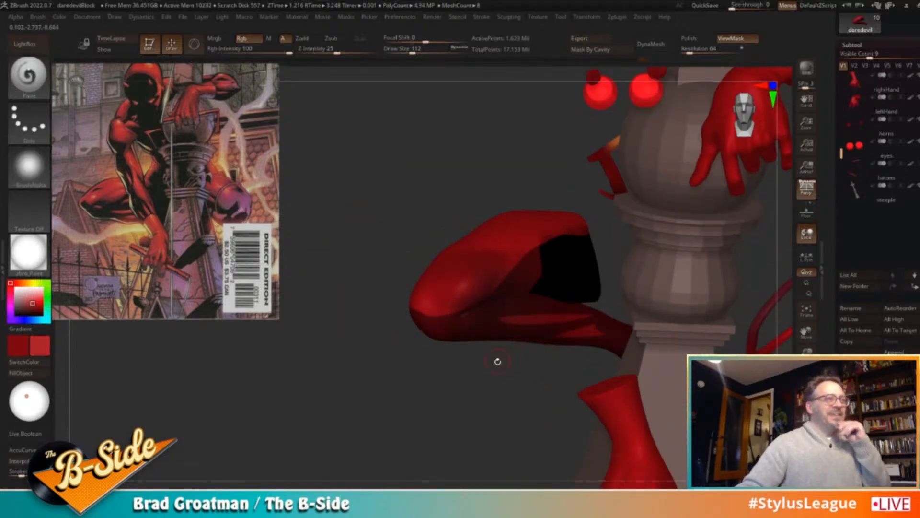
# Invert the leg mask and try to mask a small dark streak on the inner thigh with MaskLasso
pyautogui.keyDown('ctrl'); pyautogui.click(478, 373); pyautogui.keyUp('ctrl')
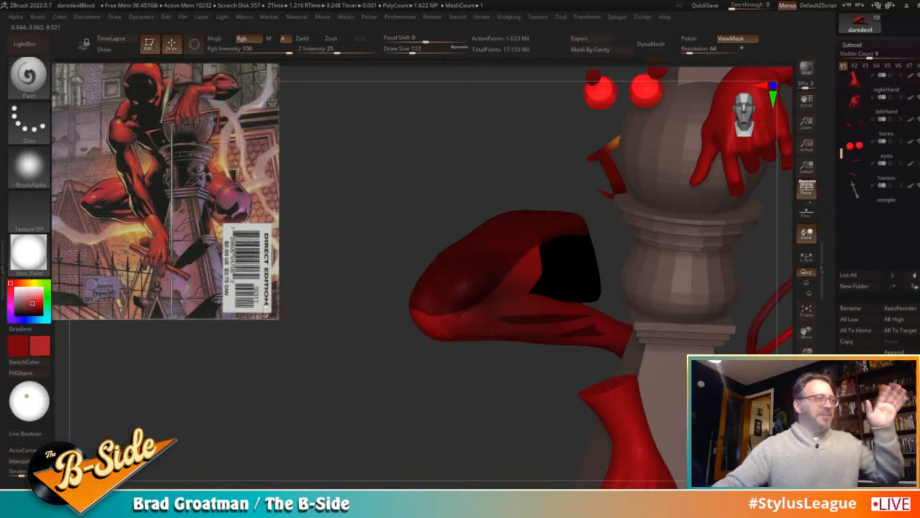
pyautogui.keyDown('ctrl'); pyautogui.click(525, 292); pyautogui.keyUp('ctrl')
pyautogui.keyDown('ctrl'); pyautogui.click(28, 74); pyautogui.keyUp('ctrl')
pyautogui.keyDown('ctrl'); pyautogui.click(133, 89); pyautogui.keyUp('ctrl')
pyautogui.keyDown('ctrl'); pyautogui.click(34, 81); pyautogui.keyUp('ctrl')
pyautogui.keyDown('ctrl'); pyautogui.click(175, 88); pyautogui.keyUp('ctrl')
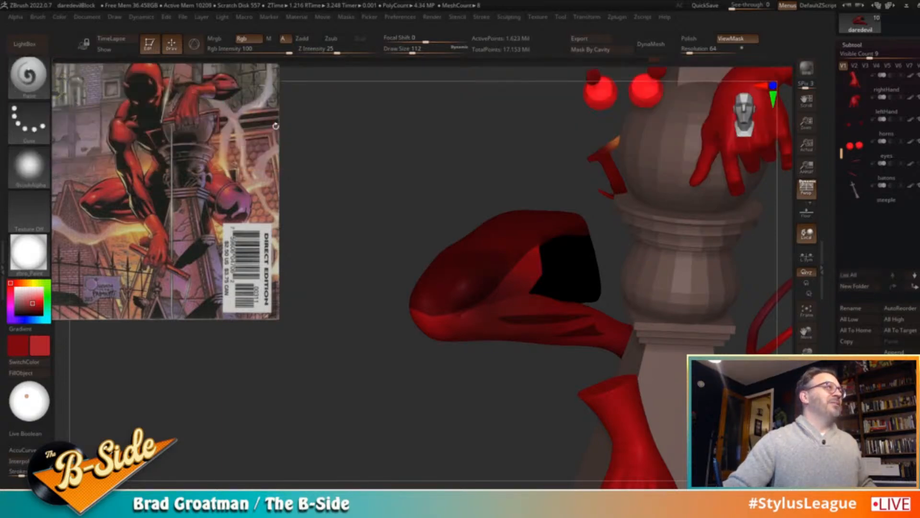
pyautogui.moveTo(550, 265)
pyautogui.keyDown('ctrl'); pyautogui.mouseDown()
pyautogui.moveTo(528, 291)
pyautogui.moveTo(513, 291)
pyautogui.mouseUp(); pyautogui.keyUp('ctrl')
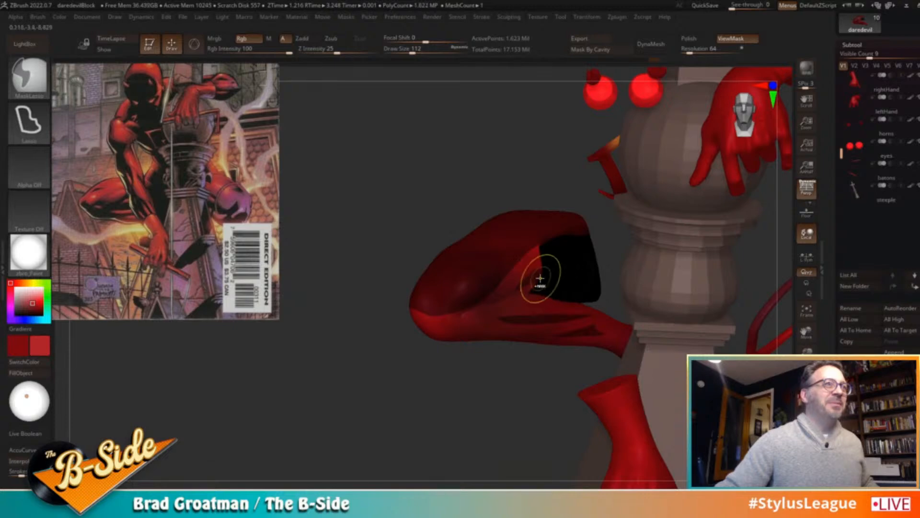
pyautogui.moveTo(477, 376)
pyautogui.keyDown('alt'); pyautogui.mouseDown()
pyautogui.moveTo(452, 396)
pyautogui.moveTo(462, 358)
pyautogui.mouseUp(); pyautogui.keyUp('alt')
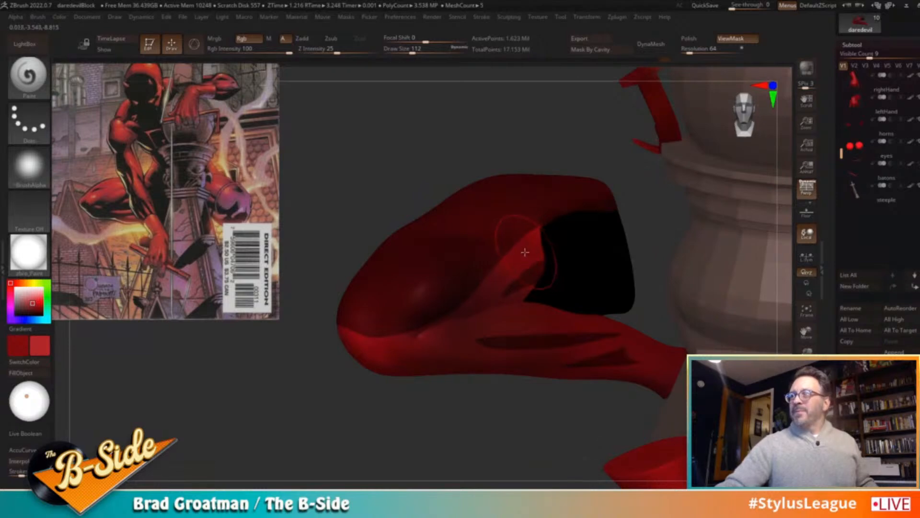
pyautogui.moveTo(424, 422)
pyautogui.mouseDown()
pyautogui.moveTo(417, 404)
pyautogui.moveTo(453, 358)
pyautogui.mouseUp()
pyautogui.press('ctrl')
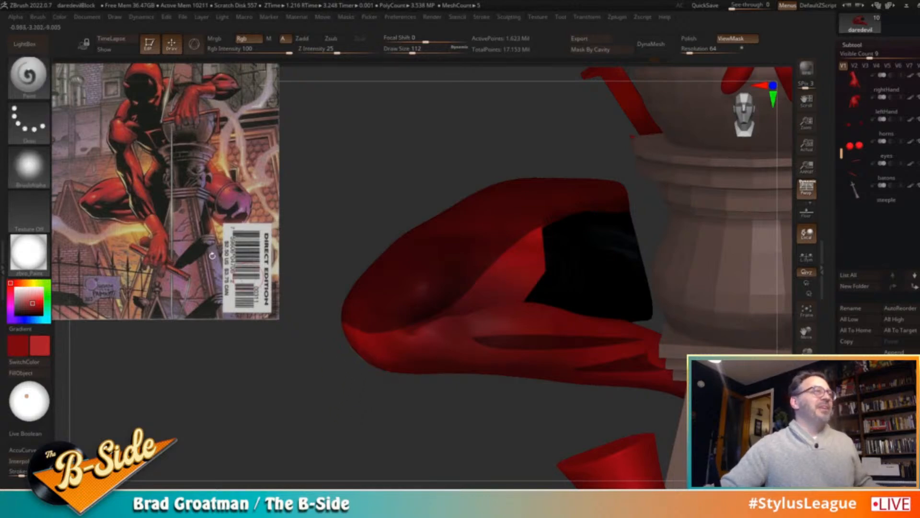
# Mask a thin tapered streak across the inner thigh behind the knee, trimming its edge to a point
pyautogui.keyDown('ctrl'); pyautogui.click(29, 74); pyautogui.keyUp('ctrl')
pyautogui.click(89, 87)
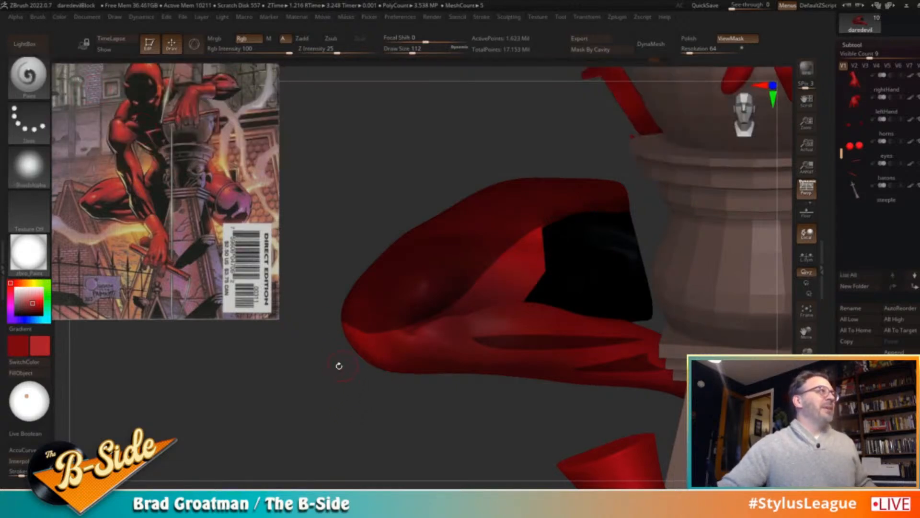
pyautogui.moveTo(410, 401); pyautogui.dragTo(501, 345)
pyautogui.moveTo(568, 257)
pyautogui.keyDown('ctrl'); pyautogui.mouseDown()
pyautogui.moveTo(571, 294)
pyautogui.moveTo(495, 302)
pyautogui.mouseUp(); pyautogui.keyUp('ctrl')
pyautogui.keyDown('ctrl'); pyautogui.keyDown('alt'); pyautogui.moveTo(593, 309); pyautogui.dragTo(479, 273); pyautogui.keyUp('alt'); pyautogui.keyUp('ctrl')
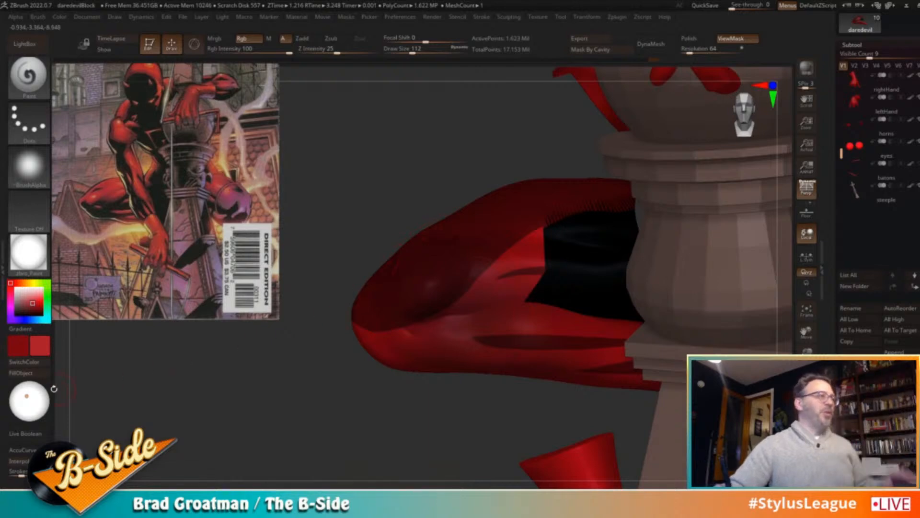
# Fill the unmasked underside of the thigh and calf with black and clear the mask
pyautogui.moveTo(20, 308); pyautogui.dragTo(14, 315)
pyautogui.click(21, 373)
pyautogui.moveTo(333, 396); pyautogui.dragTo(327, 376)
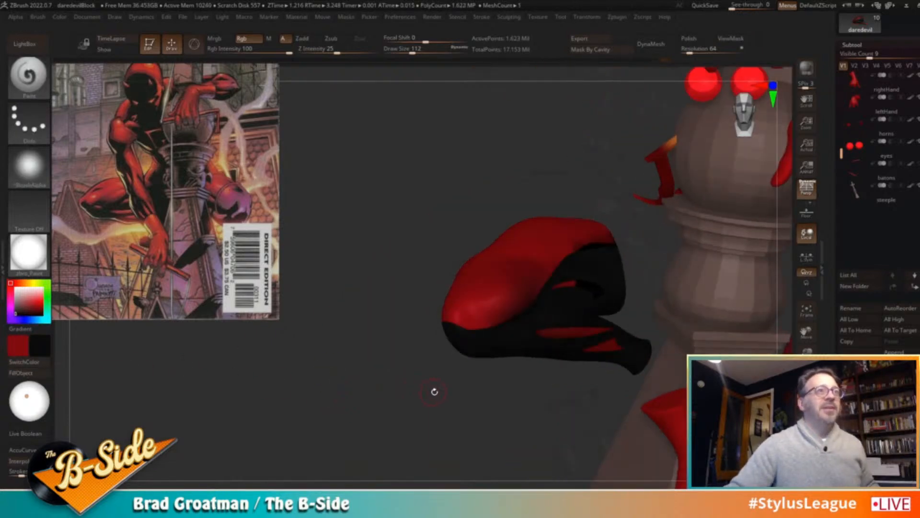
pyautogui.moveTo(432, 391); pyautogui.dragTo(411, 380)
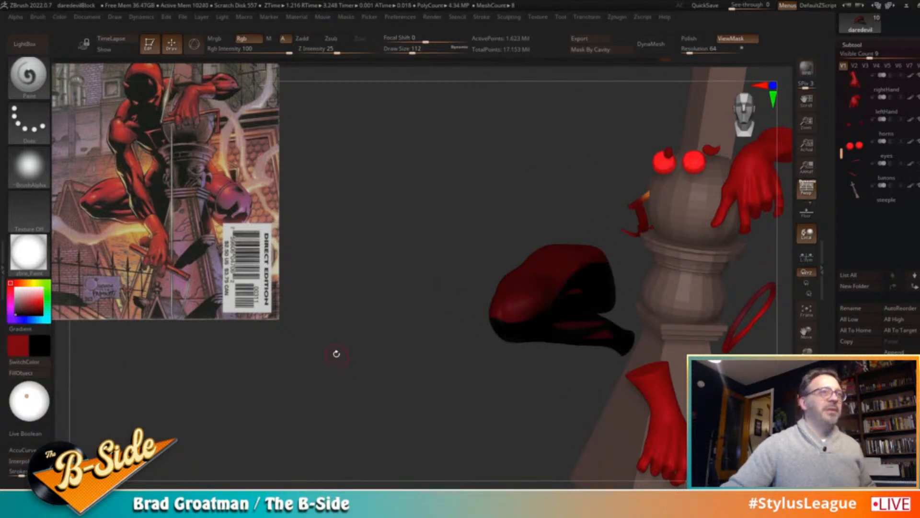
pyautogui.moveTo(372, 370); pyautogui.dragTo(404, 366)
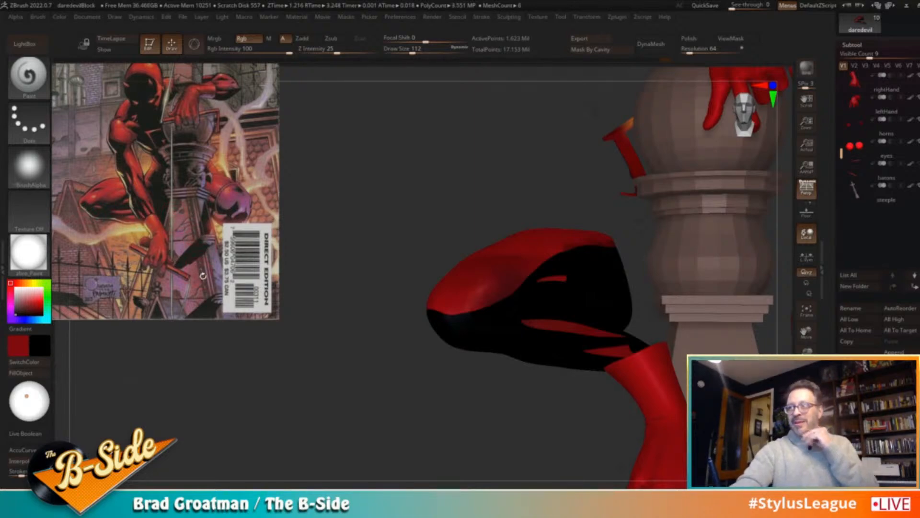
pyautogui.moveTo(308, 356)
pyautogui.mouseDown()
pyautogui.moveTo(278, 359)
pyautogui.moveTo(368, 397)
pyautogui.moveTo(313, 370)
pyautogui.mouseUp()
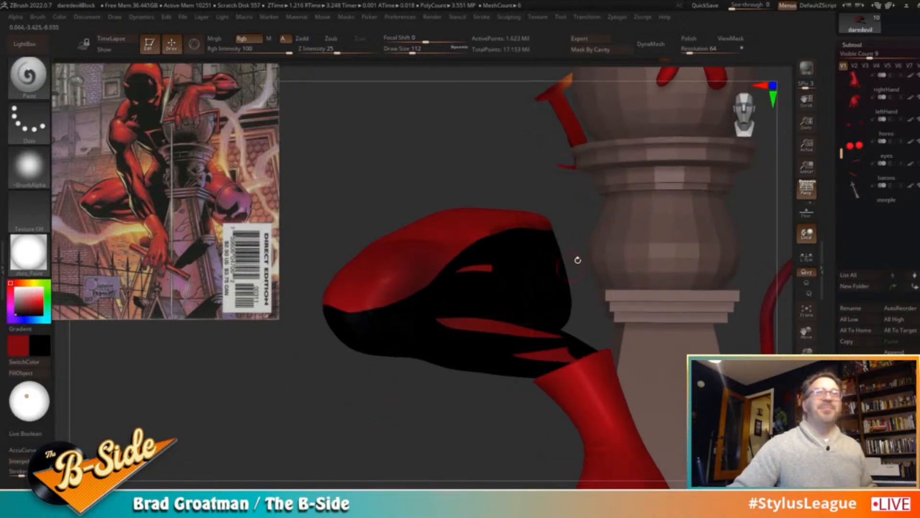
# Turn off polypaint display on the daredevil subtool, set the colour to light grey and isolate the leg from the other subtools
pyautogui.moveTo(840, 146); pyautogui.dragTo(841, 72)
pyautogui.click(910, 76)
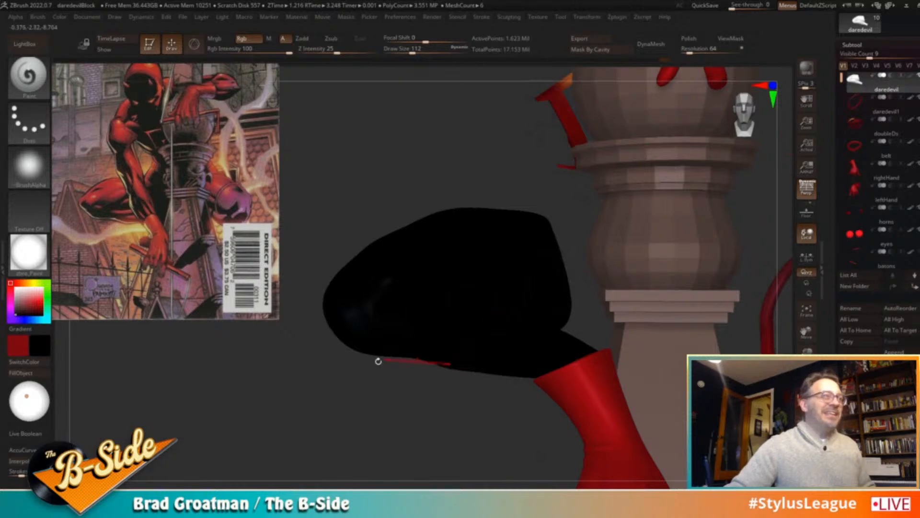
pyautogui.click(16, 297)
pyautogui.moveTo(454, 402)
pyautogui.mouseDown()
pyautogui.moveTo(464, 413)
pyautogui.moveTo(470, 403)
pyautogui.mouseUp()
pyautogui.moveTo(412, 389); pyautogui.dragTo(414, 392)
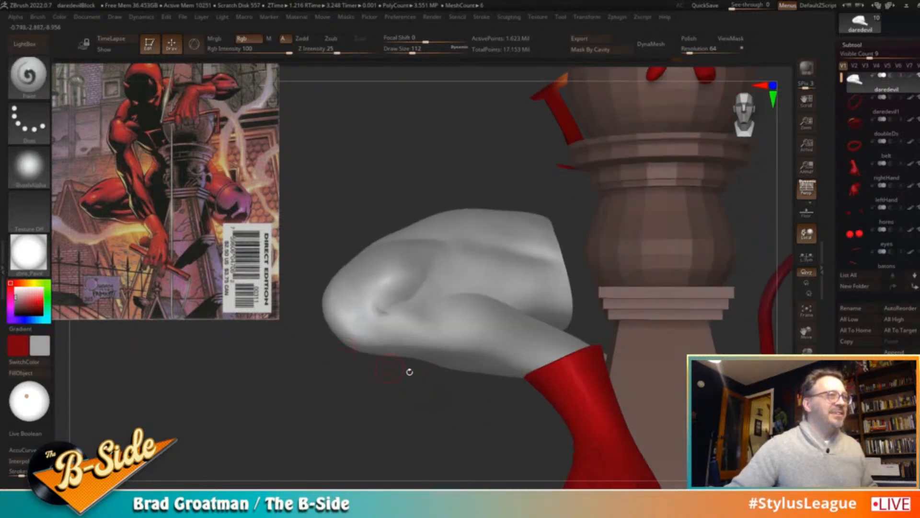
pyautogui.click(807, 445)
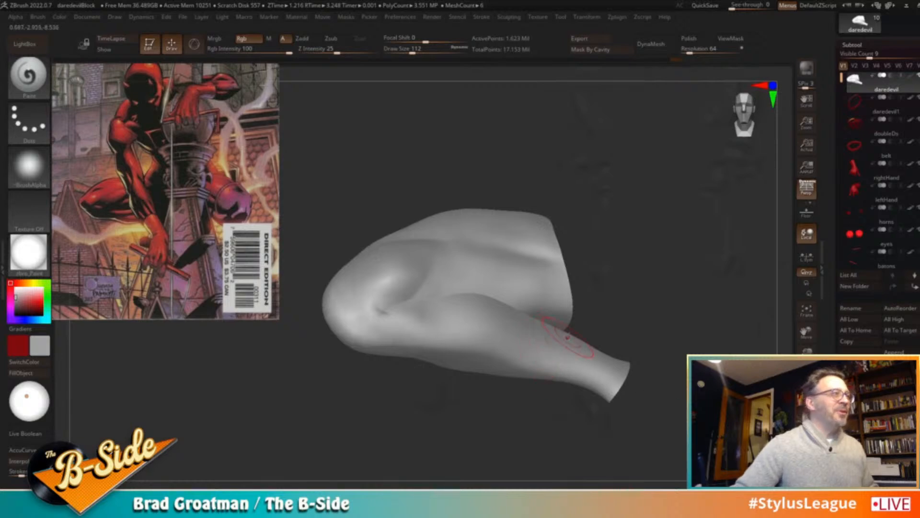
# Mask the leg with MaskCurve along its lower contour, leaving a thin unmasked rim from the knee to the ankle
pyautogui.press('ctrl')
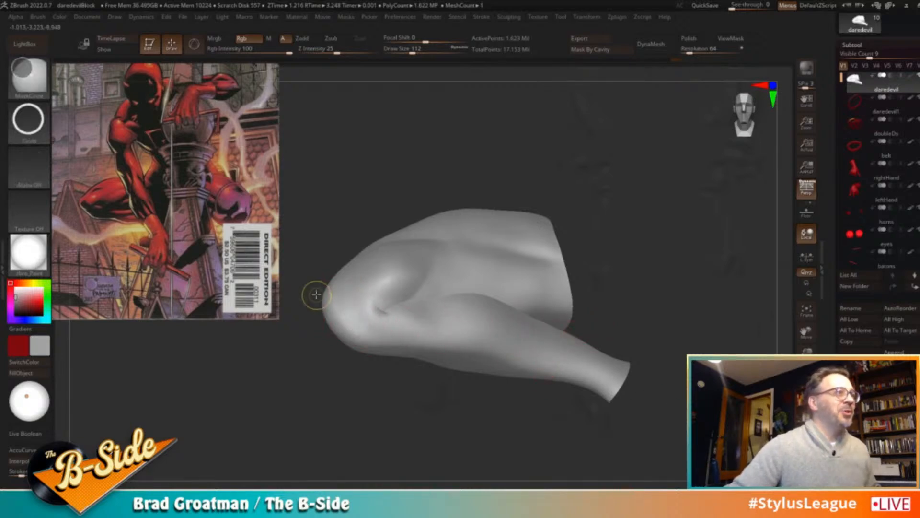
pyautogui.click(28, 76)
pyautogui.click(136, 84)
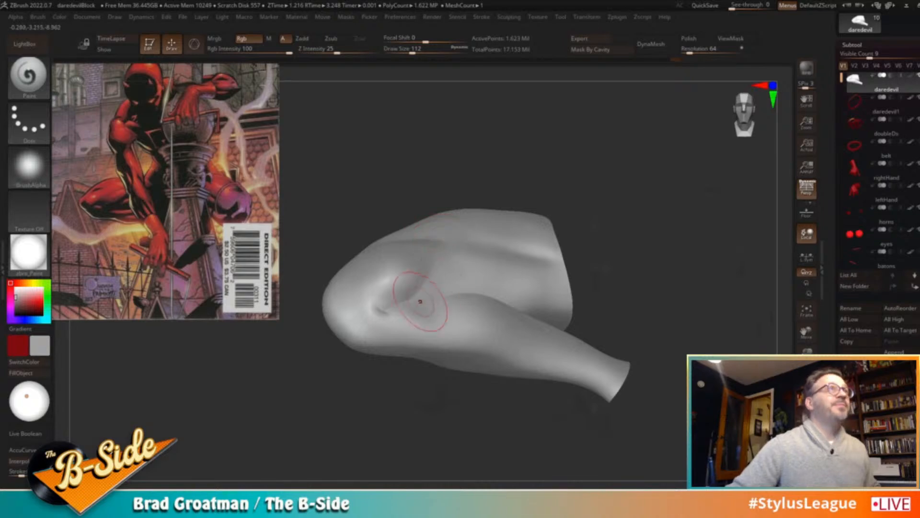
pyautogui.keyDown('ctrl'); pyautogui.moveTo(325, 306); pyautogui.dragTo(337, 327); pyautogui.keyUp('ctrl')
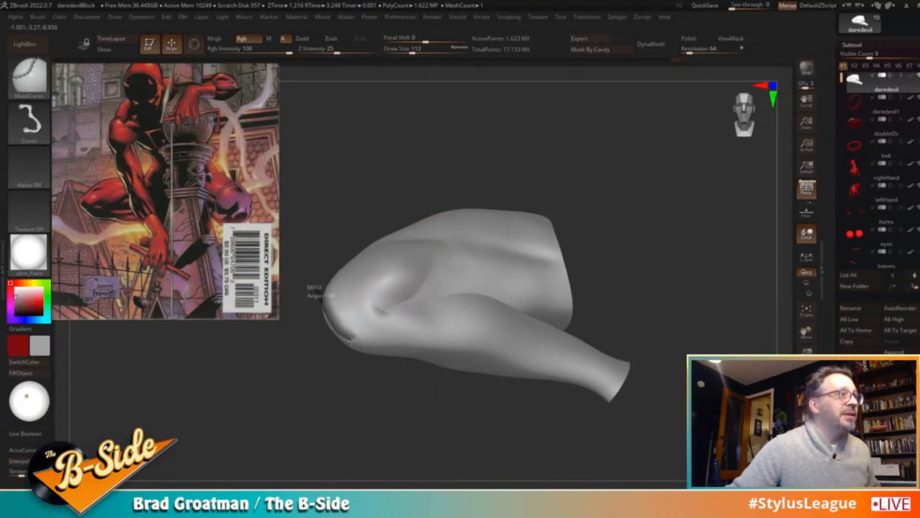
pyautogui.keyDown('ctrl'); pyautogui.moveTo(364, 345); pyautogui.dragTo(446, 362); pyautogui.keyUp('ctrl')
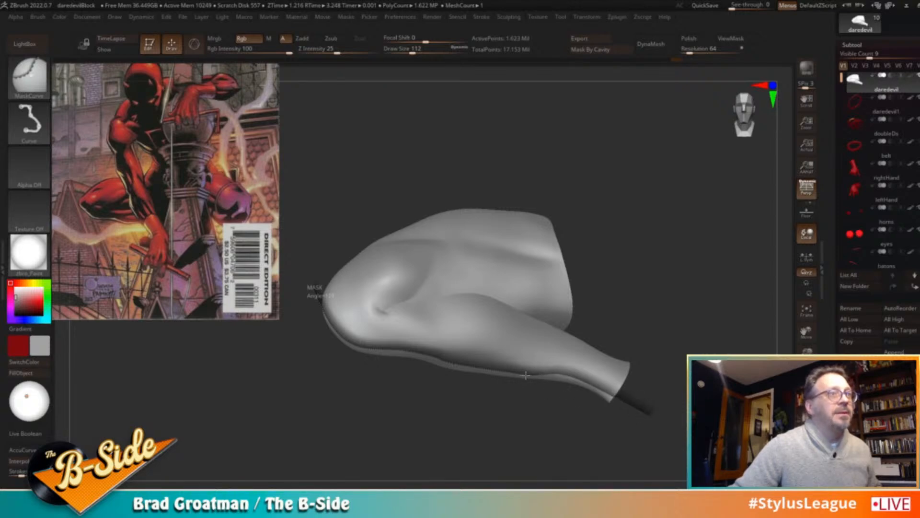
pyautogui.keyDown('ctrl'); pyautogui.moveTo(321, 299); pyautogui.dragTo(652, 414); pyautogui.keyUp('ctrl')
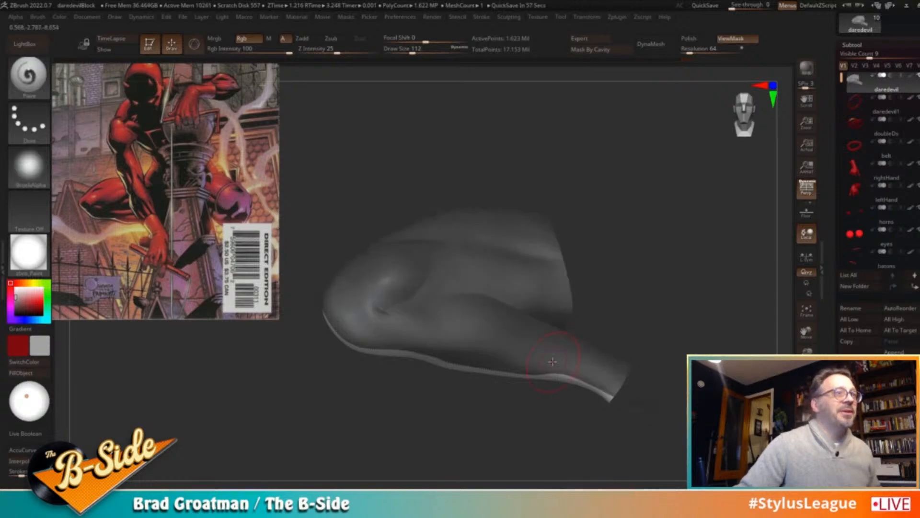
# Narrow the unmasked rim strip with further MaskCurve lines near the ankle and along the underside of the leg
pyautogui.keyDown('ctrl'); pyautogui.moveTo(531, 374); pyautogui.dragTo(563, 371); pyautogui.keyUp('ctrl')
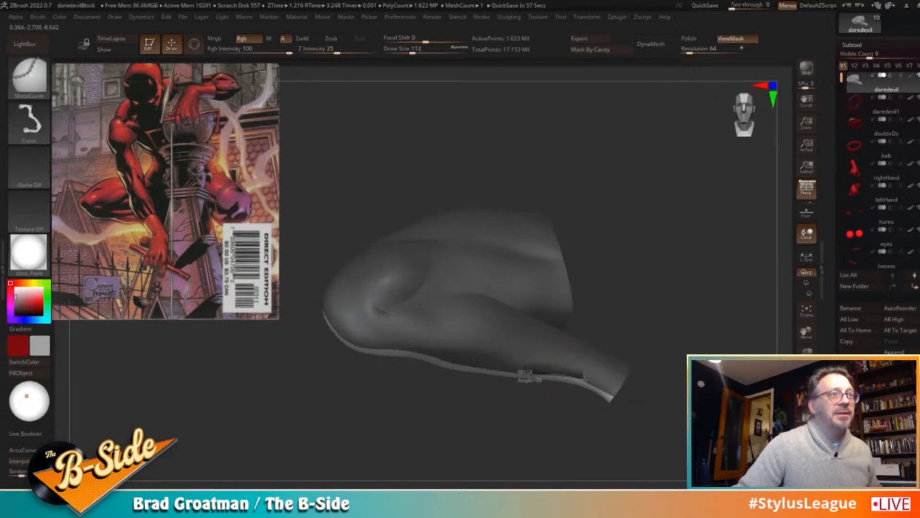
pyautogui.moveTo(649, 386)
pyautogui.keyDown('ctrl'); pyautogui.mouseDown()
pyautogui.moveTo(632, 393)
pyautogui.moveTo(593, 350)
pyautogui.moveTo(554, 423)
pyautogui.moveTo(592, 419)
pyautogui.mouseUp(); pyautogui.keyUp('ctrl')
pyautogui.keyDown('ctrl'); pyautogui.moveTo(532, 452); pyautogui.dragTo(510, 365); pyautogui.keyUp('ctrl')
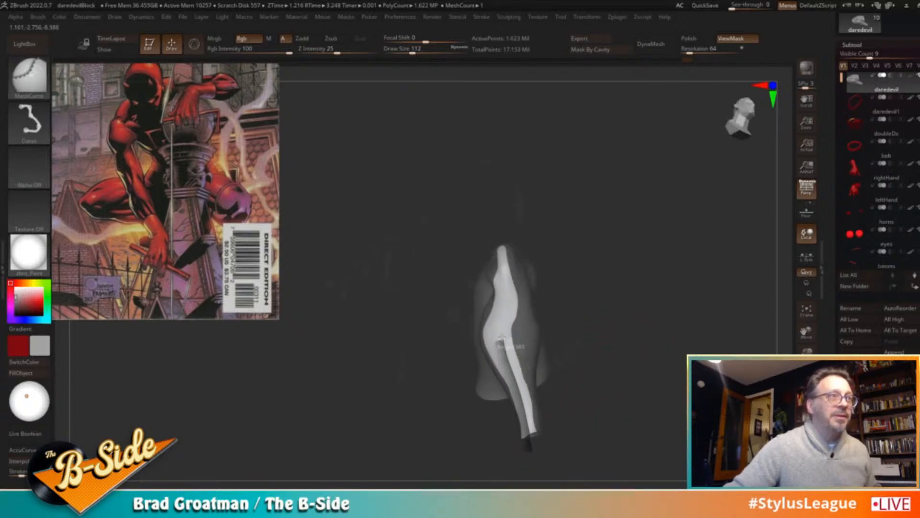
pyautogui.keyDown('ctrl'); pyautogui.moveTo(500, 295); pyautogui.dragTo(497, 216); pyautogui.keyUp('ctrl')
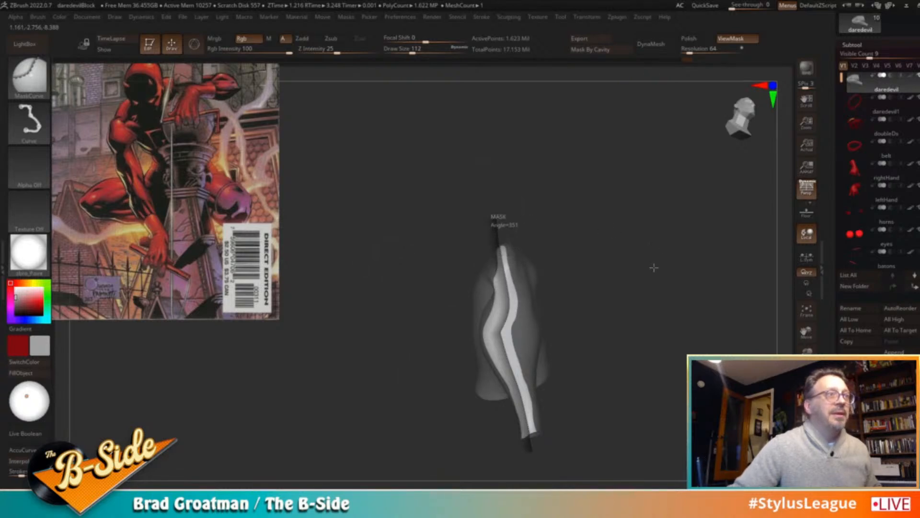
# Turn the daredevil subtool's polypaint display back on and fill the unmasked rim strip with yellow
pyautogui.moveTo(678, 257)
pyautogui.mouseDown()
pyautogui.moveTo(683, 314)
pyautogui.moveTo(719, 298)
pyautogui.mouseUp()
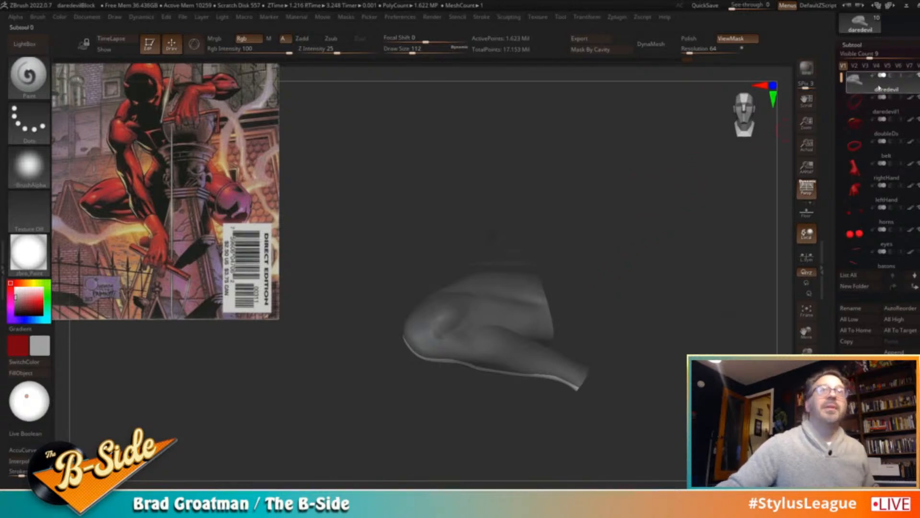
pyautogui.click(911, 76)
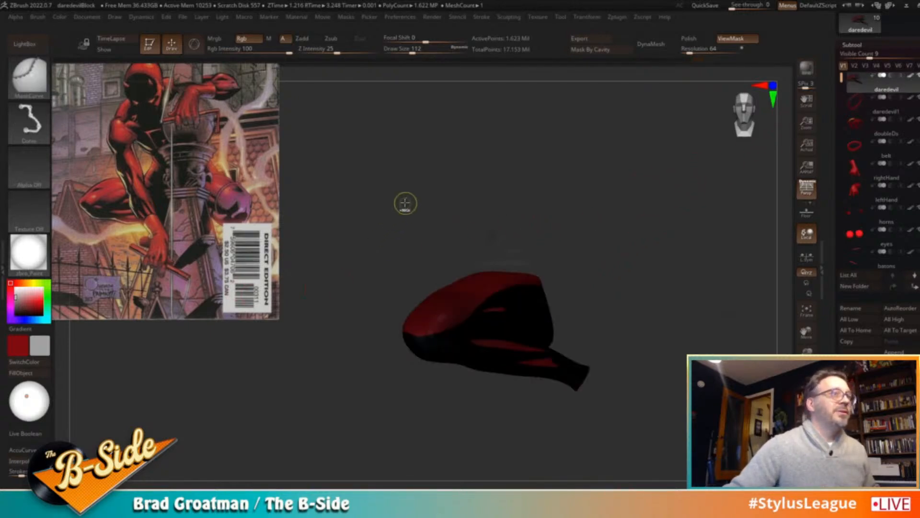
pyautogui.click(913, 79)
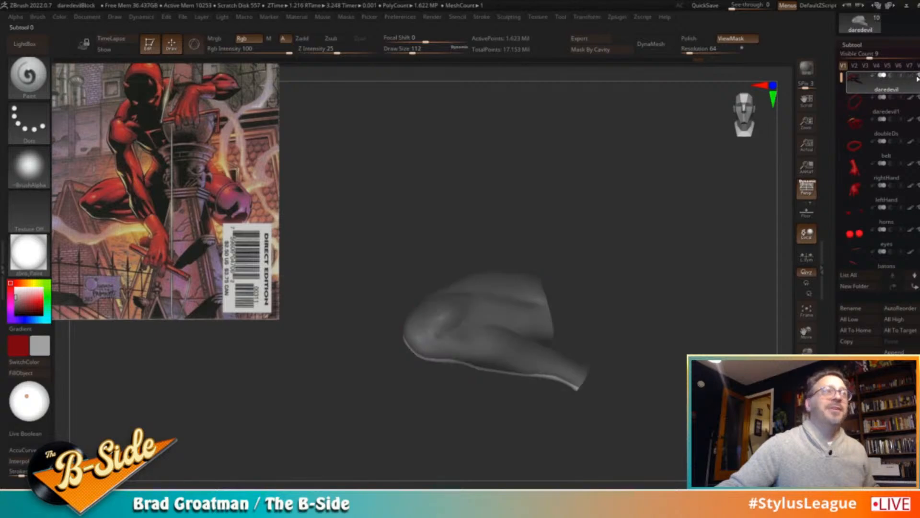
pyautogui.click(915, 81)
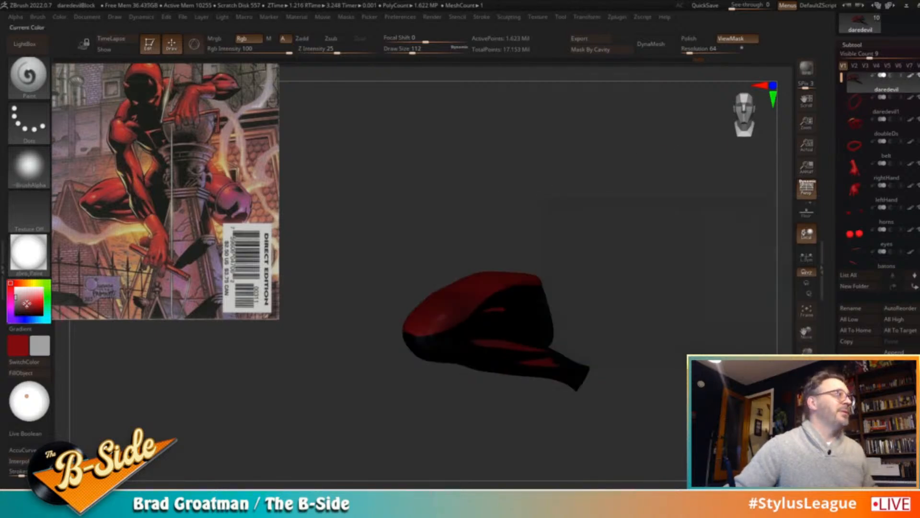
pyautogui.click(29, 283)
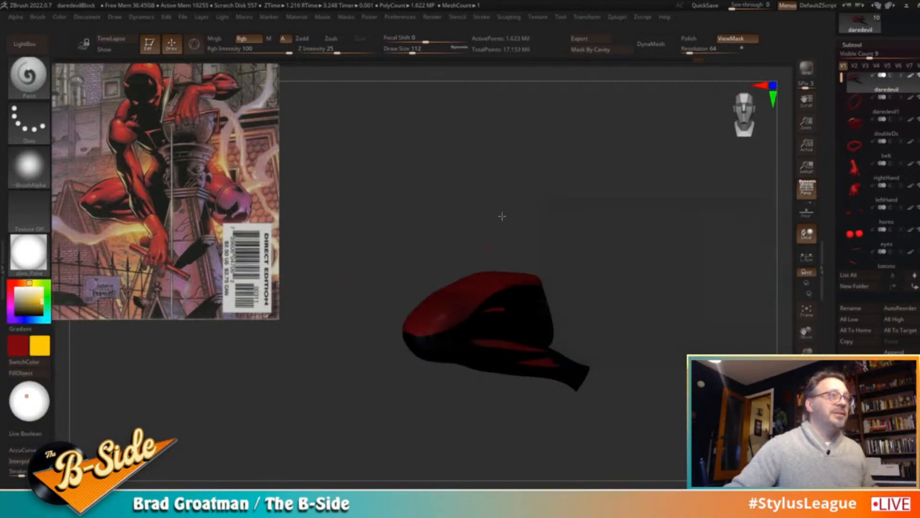
pyautogui.moveTo(501, 222); pyautogui.dragTo(536, 187)
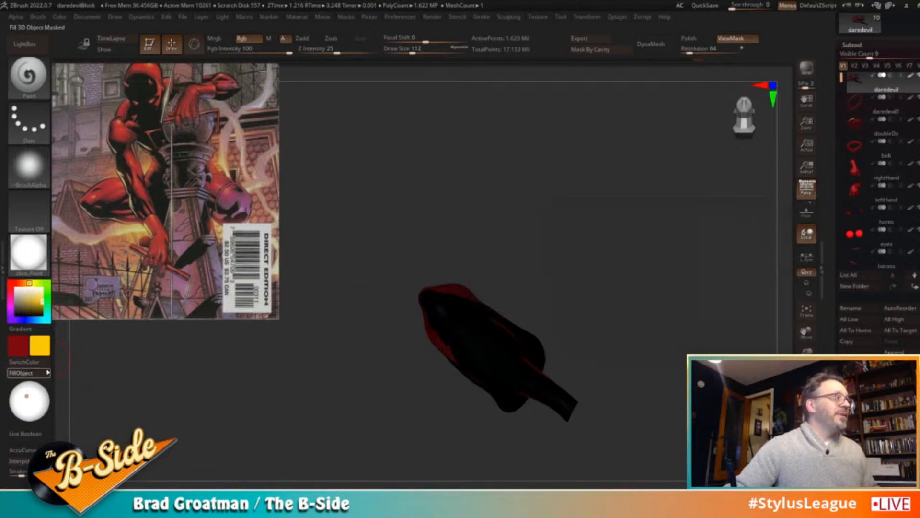
pyautogui.moveTo(555, 294); pyautogui.dragTo(636, 342)
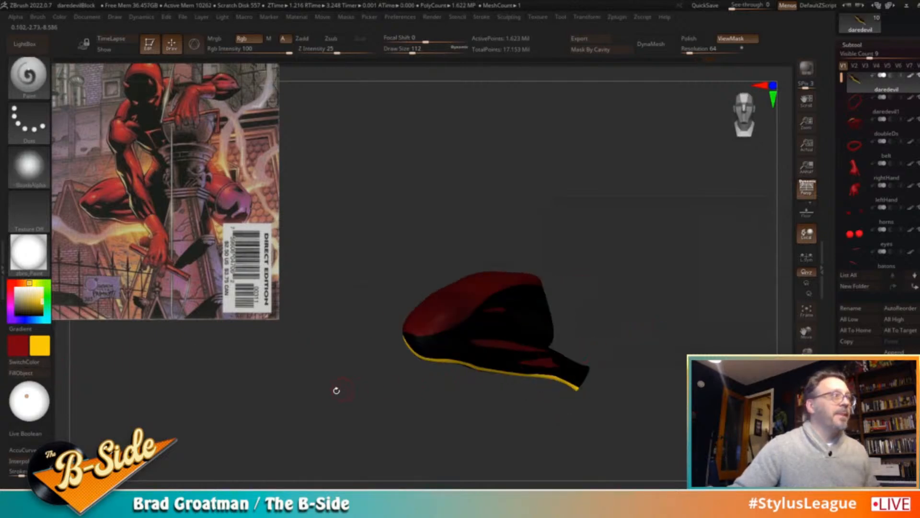
# Paint a pale cream highlight along the yellow rim strip from the knee toward the ankle at draw size about 217
pyautogui.moveTo(342, 388); pyautogui.dragTo(344, 373)
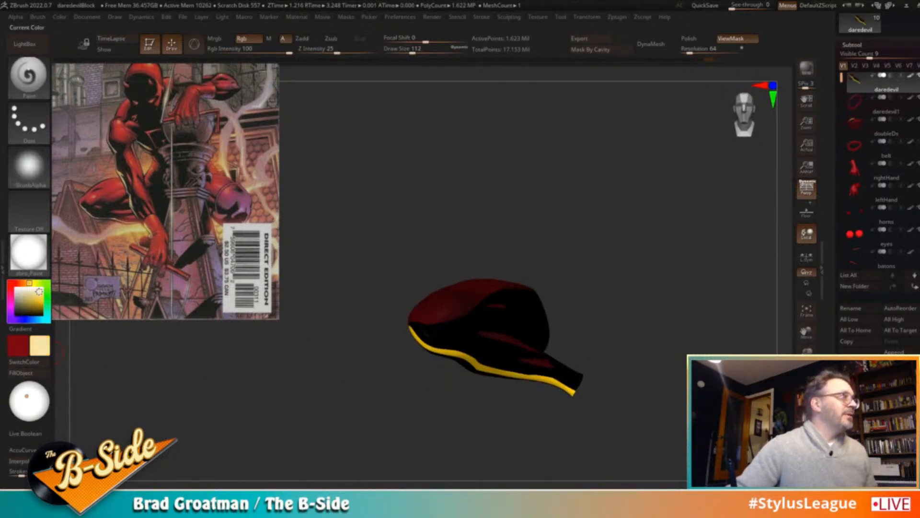
pyautogui.moveTo(226, 333); pyautogui.dragTo(447, 346)
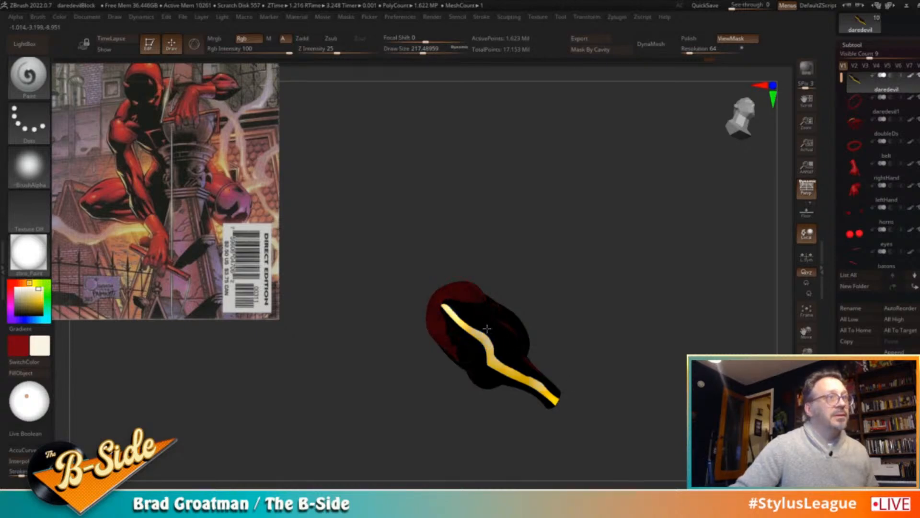
pyautogui.moveTo(585, 320); pyautogui.dragTo(472, 292)
# Clear the mask, unhide the rest of the figure and check the bent knee's rim light against the cover reference
pyautogui.moveTo(666, 328); pyautogui.dragTo(711, 330)
pyautogui.hotkey('ctrl', 'shift')
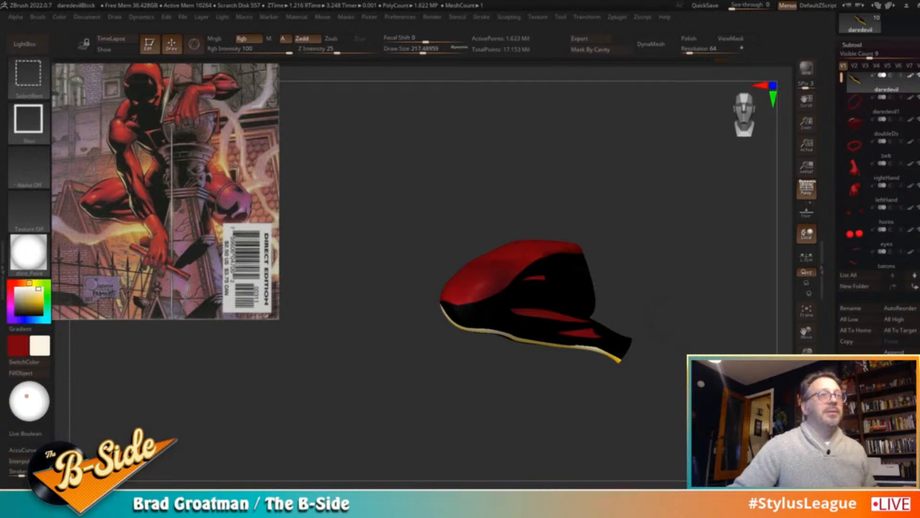
pyautogui.keyDown('ctrl'); pyautogui.keyDown('shift'); pyautogui.click(419, 389); pyautogui.keyUp('shift'); pyautogui.keyUp('ctrl')
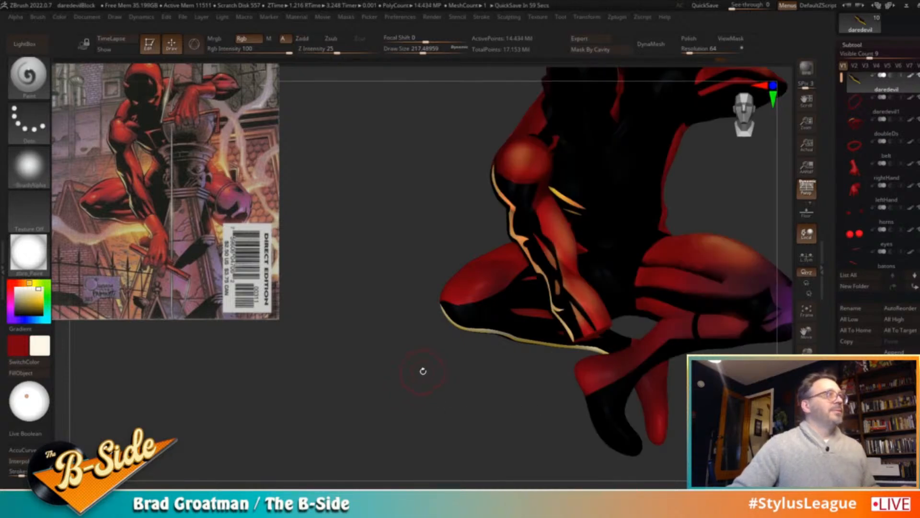
pyautogui.keyDown('alt'); pyautogui.moveTo(422, 371); pyautogui.dragTo(393, 424); pyautogui.keyUp('alt')
pyautogui.keyDown('alt'); pyautogui.moveTo(378, 291); pyautogui.dragTo(461, 293); pyautogui.keyUp('alt')
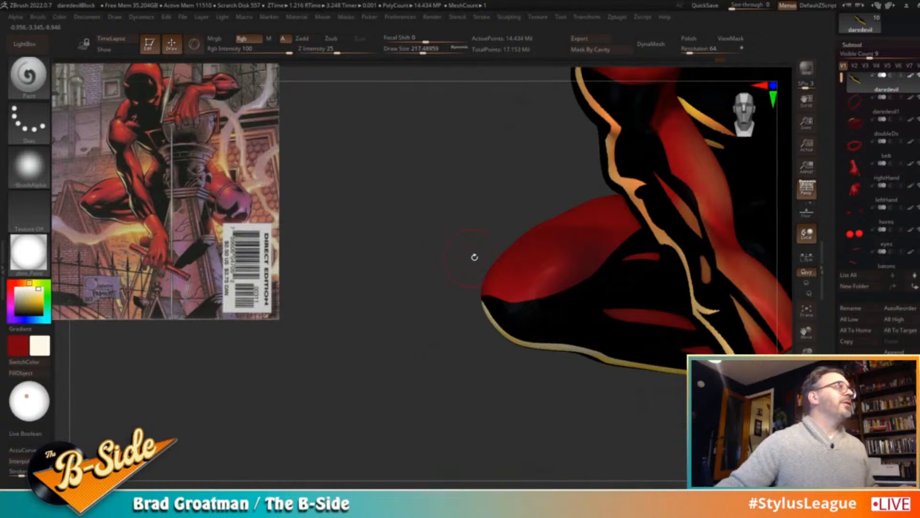
pyautogui.moveTo(476, 244)
pyautogui.mouseDown()
pyautogui.moveTo(467, 267)
pyautogui.moveTo(529, 286)
pyautogui.mouseUp()
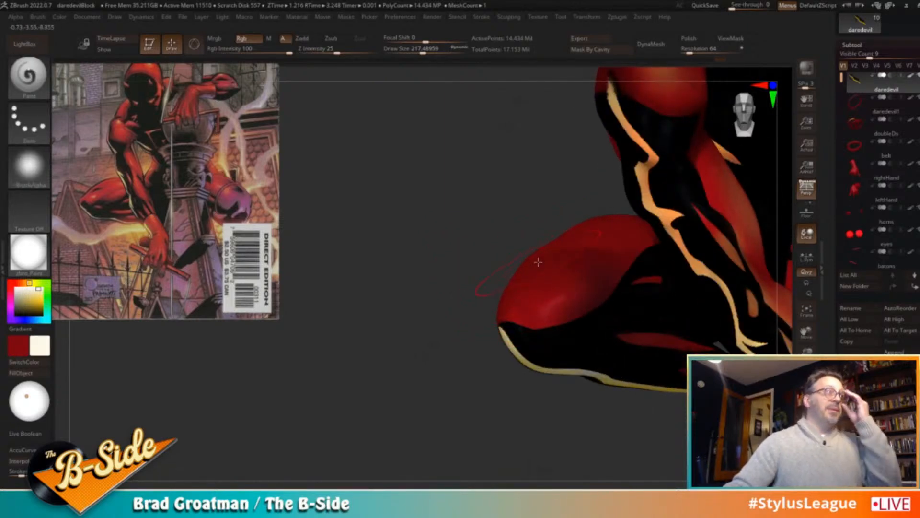
# Isolate the bent leg's thigh, mask a thin strip along its upper outline with a MaskCurve line, and invert the mask
pyautogui.moveTo(518, 208); pyautogui.dragTo(546, 261)
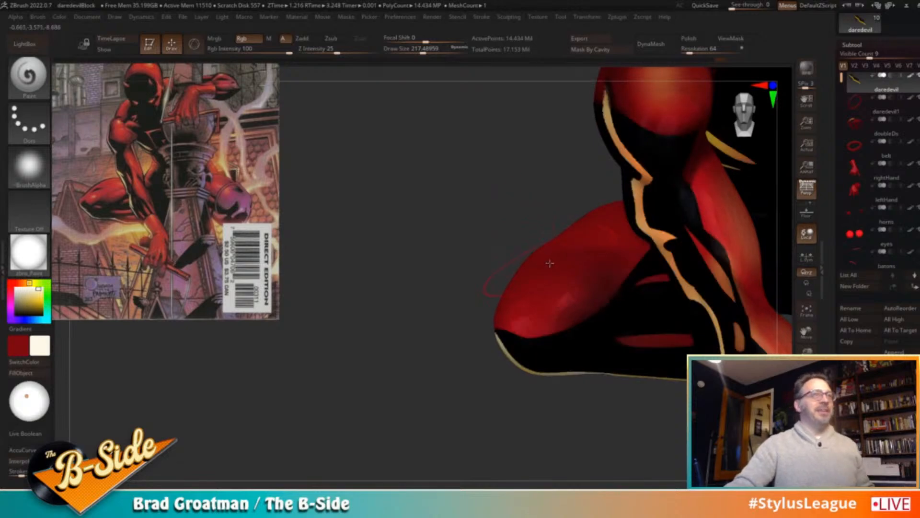
pyautogui.keyDown('ctrl'); pyautogui.keyDown('shift'); pyautogui.click(545, 261); pyautogui.keyUp('shift'); pyautogui.keyUp('ctrl')
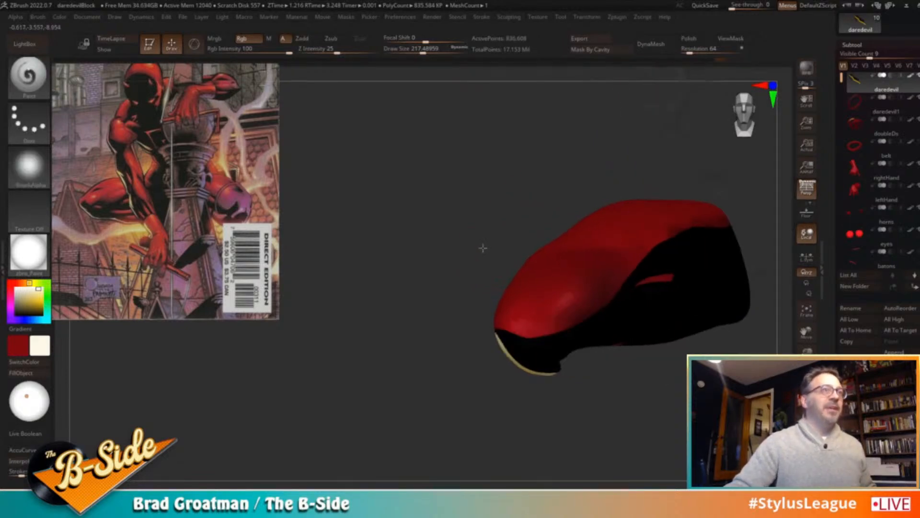
pyautogui.moveTo(392, 200); pyautogui.dragTo(459, 263)
pyautogui.moveTo(493, 344)
pyautogui.mouseDown()
pyautogui.moveTo(474, 346)
pyautogui.moveTo(533, 265)
pyautogui.moveTo(567, 239)
pyautogui.moveTo(633, 204)
pyautogui.moveTo(756, 193)
pyautogui.mouseUp()
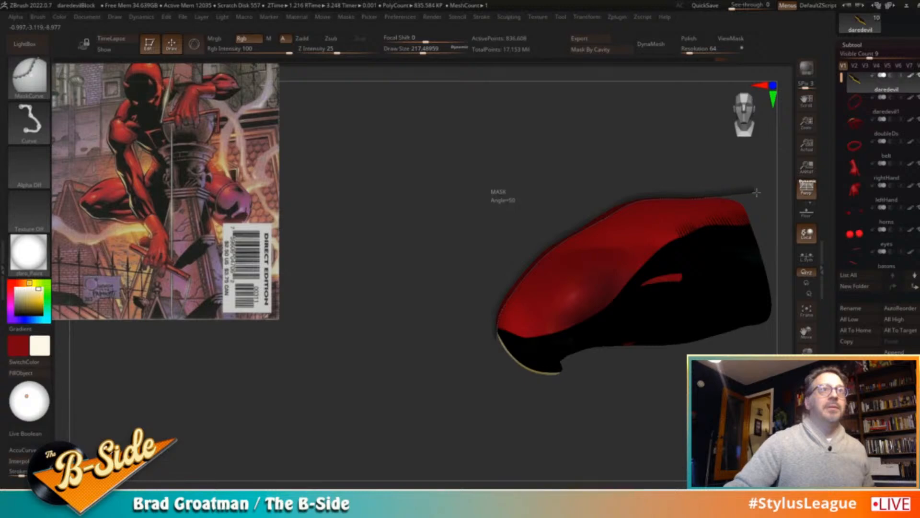
pyautogui.keyDown('ctrl'); pyautogui.click(531, 170); pyautogui.keyUp('ctrl')
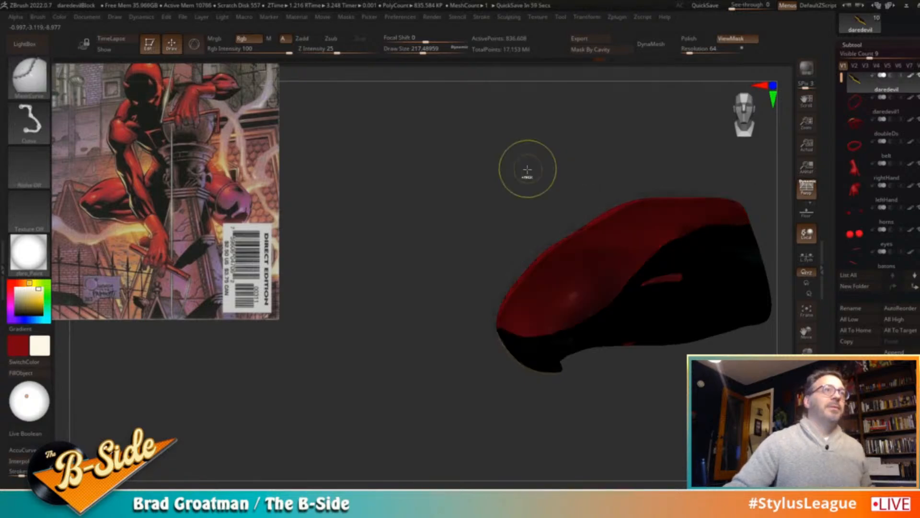
# Fill the unmasked strip along the thigh's upper outline with black and clear the mask
pyautogui.click(16, 315)
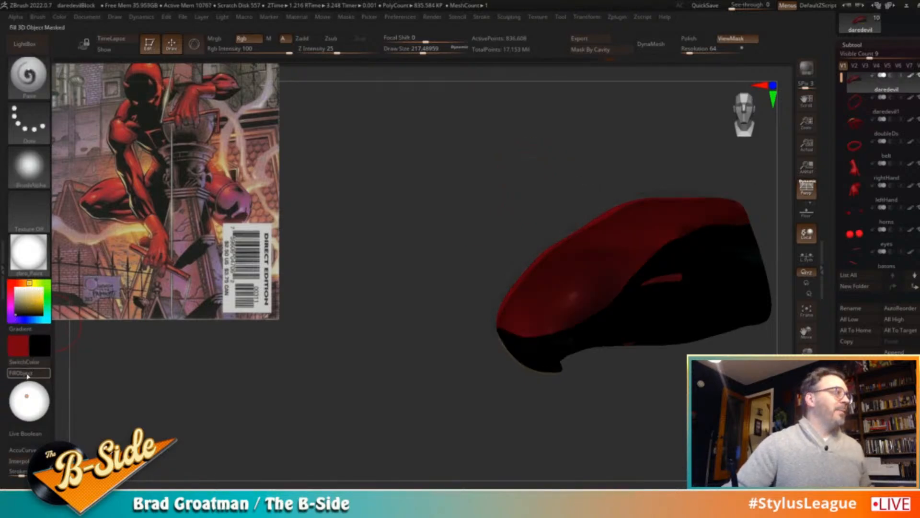
pyautogui.click(27, 373)
pyautogui.keyDown('ctrl'); pyautogui.moveTo(366, 337); pyautogui.dragTo(399, 338); pyautogui.keyUp('ctrl')
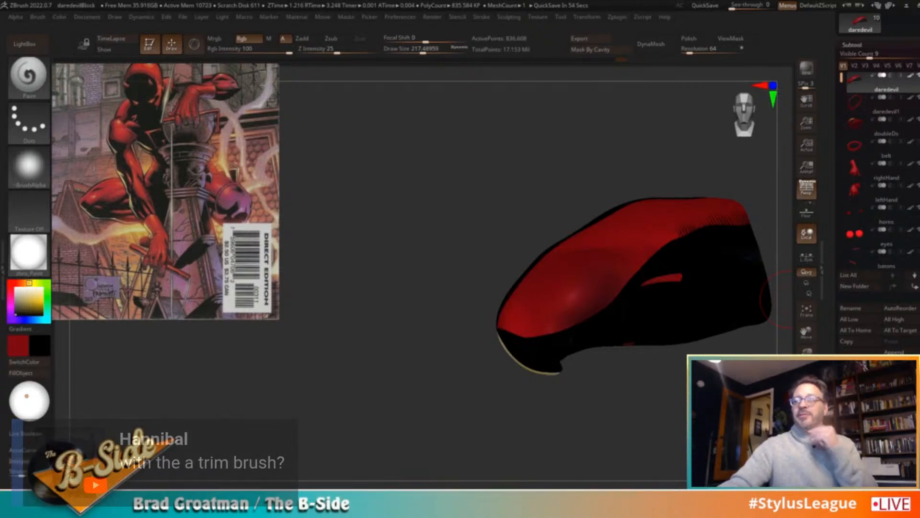
# Split the thigh with a MaskCurve line starting at the knee, protect the front side, and fill the far side with black
pyautogui.moveTo(450, 190); pyautogui.dragTo(376, 211)
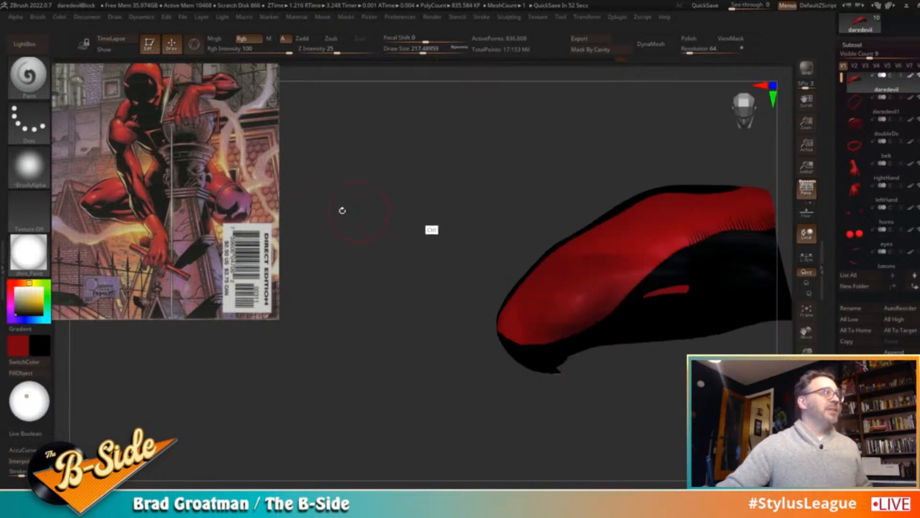
pyautogui.moveTo(442, 177)
pyautogui.mouseDown()
pyautogui.moveTo(484, 211)
pyautogui.moveTo(690, 172)
pyautogui.moveTo(700, 183)
pyautogui.moveTo(660, 197)
pyautogui.moveTo(632, 236)
pyautogui.mouseUp()
pyautogui.press('ctrl')
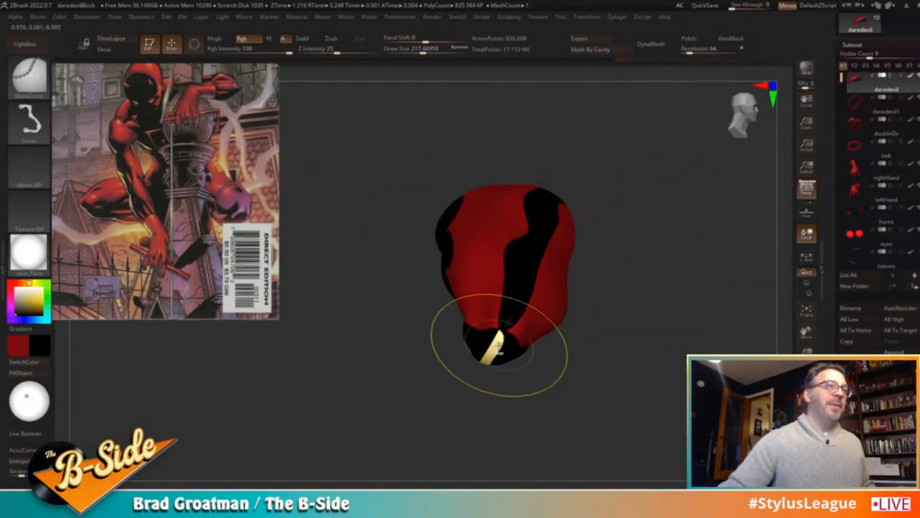
pyautogui.moveTo(504, 320)
pyautogui.mouseDown()
pyautogui.moveTo(571, 168)
pyautogui.moveTo(602, 206)
pyautogui.moveTo(659, 206)
pyautogui.moveTo(641, 249)
pyautogui.mouseUp()
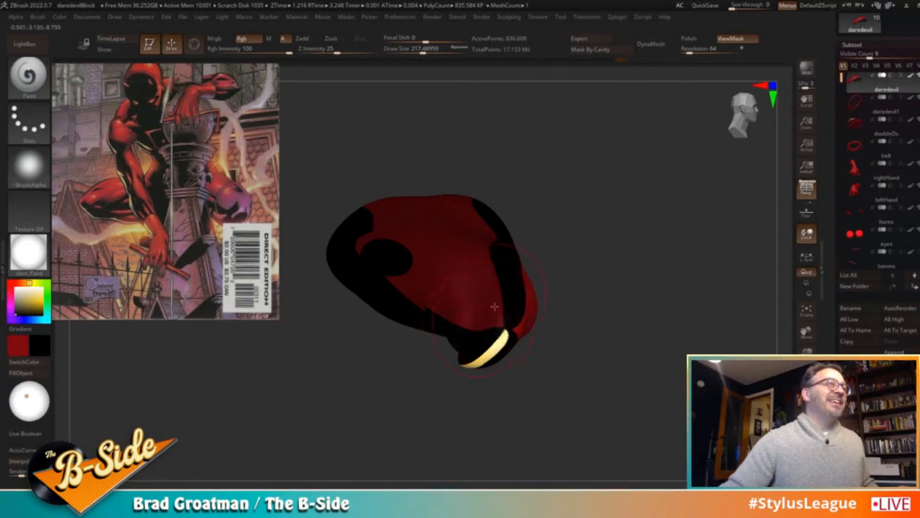
pyautogui.moveTo(597, 217); pyautogui.dragTo(542, 234)
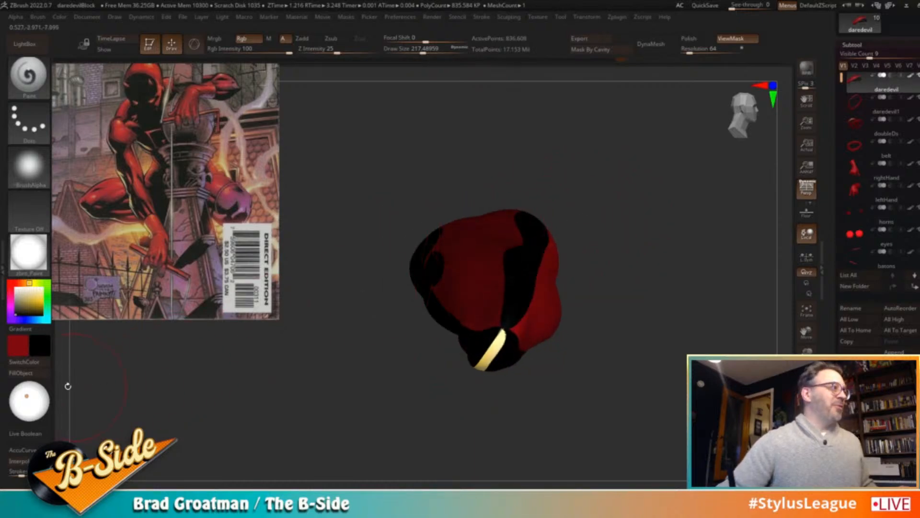
pyautogui.click(39, 373)
pyautogui.hotkey('ctrl', 'z')
pyautogui.keyDown('ctrl'); pyautogui.click(586, 194); pyautogui.keyUp('ctrl')
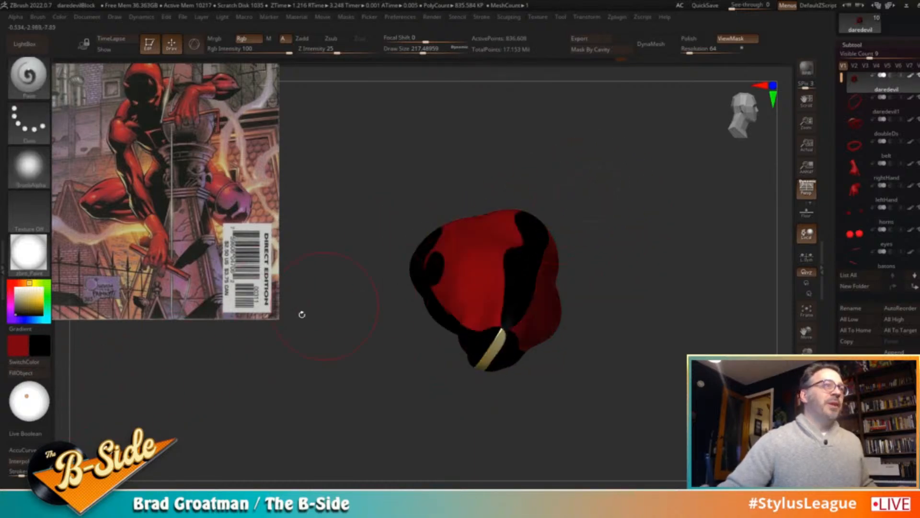
pyautogui.click(21, 372)
# Mask off the leftover red patch at the upper end of the thigh's far side, blacken it and clear the mask
pyautogui.moveTo(513, 170); pyautogui.dragTo(638, 227)
pyautogui.moveTo(548, 213)
pyautogui.keyDown('ctrl'); pyautogui.mouseDown()
pyautogui.moveTo(566, 158)
pyautogui.moveTo(580, 154)
pyautogui.moveTo(582, 168)
pyautogui.moveTo(593, 131)
pyautogui.mouseUp(); pyautogui.keyUp('ctrl')
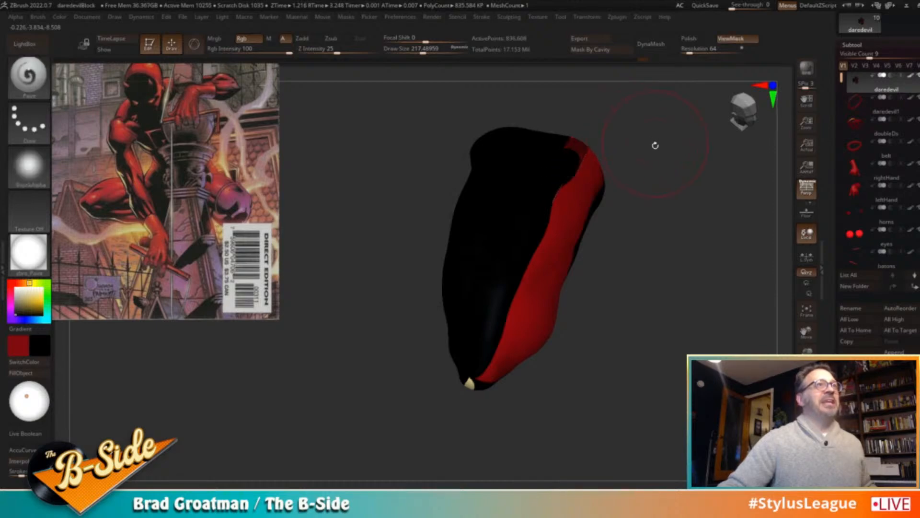
pyautogui.keyDown('ctrl'); pyautogui.click(649, 156); pyautogui.keyUp('ctrl')
pyautogui.keyDown('ctrl'); pyautogui.moveTo(347, 209); pyautogui.dragTo(354, 242); pyautogui.keyUp('ctrl')
pyautogui.moveTo(606, 148); pyautogui.dragTo(632, 149)
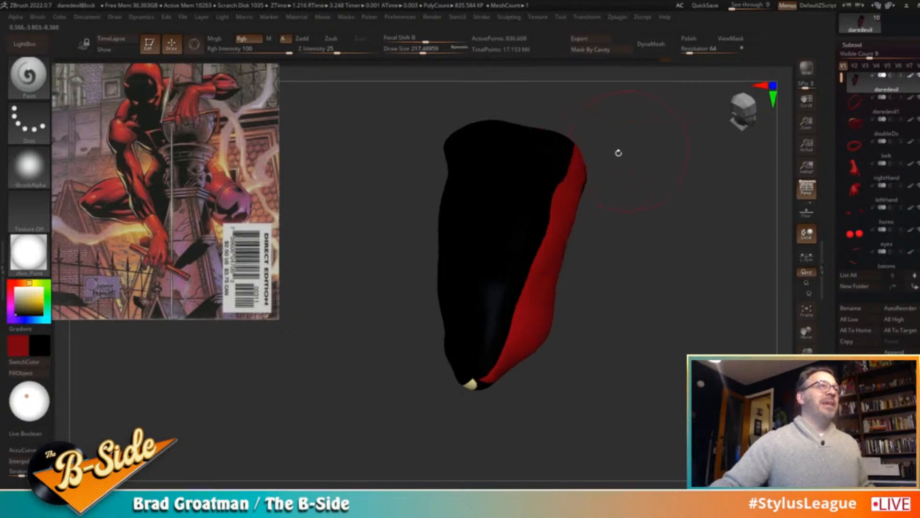
# Lasso-mask a shape inside the black far side of the thigh, invert the mask, and fill the shape with dark red
pyautogui.keyDown('ctrl'); pyautogui.click(29, 94); pyautogui.keyUp('ctrl')
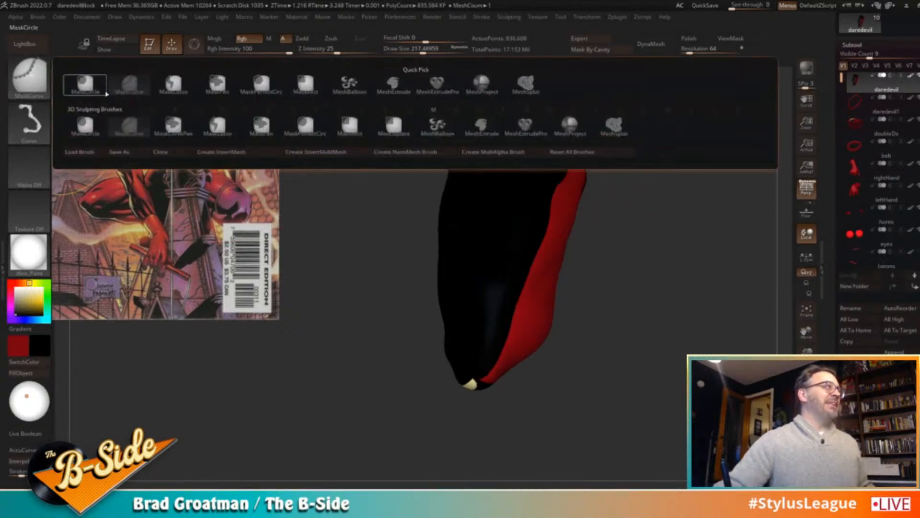
pyautogui.click(184, 85)
pyautogui.press('s')
pyautogui.moveTo(514, 117)
pyautogui.mouseDown()
pyautogui.moveTo(506, 117)
pyautogui.moveTo(518, 179)
pyautogui.moveTo(534, 91)
pyautogui.moveTo(532, 100)
pyautogui.mouseUp()
pyautogui.press('s')
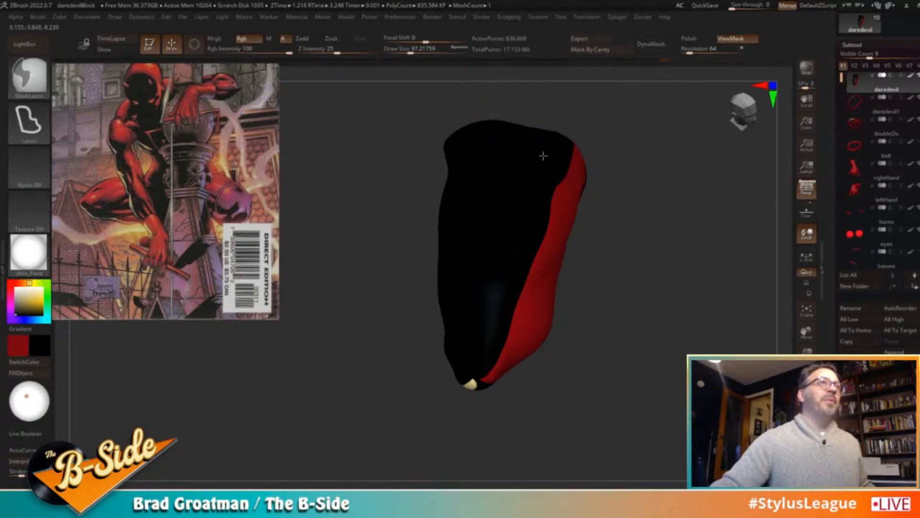
pyautogui.keyDown('ctrl'); pyautogui.click(627, 163); pyautogui.keyUp('ctrl')
pyautogui.moveTo(588, 251); pyautogui.dragTo(605, 257)
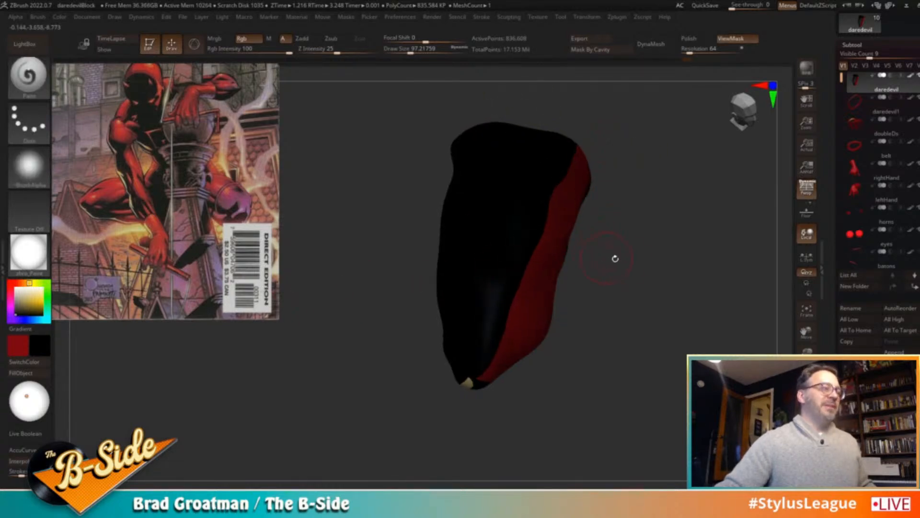
pyautogui.keyDown('ctrl'); pyautogui.click(605, 257); pyautogui.keyUp('ctrl')
pyautogui.keyDown('ctrl'); pyautogui.click(617, 269); pyautogui.keyUp('ctrl')
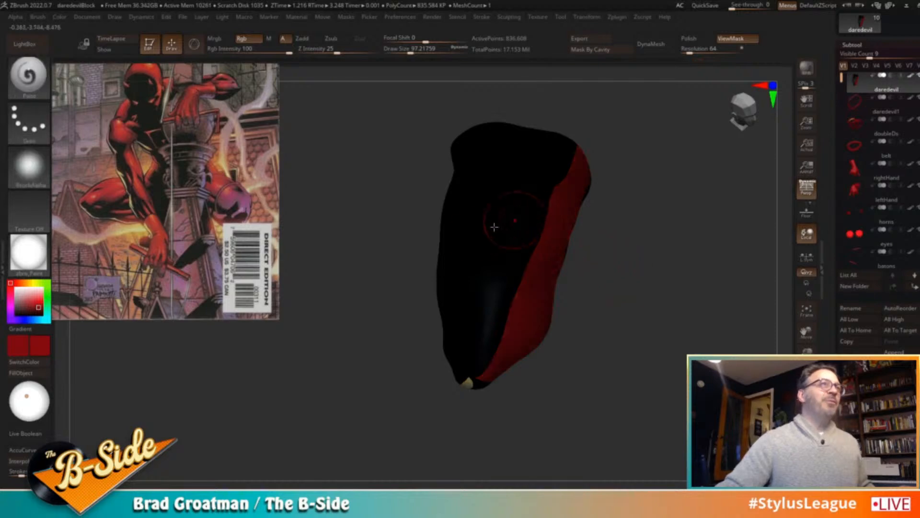
pyautogui.click(39, 378)
# Shape a curved, tapered crease on the red top of the thigh behind the knee with MaskCurve lines and invert the mask
pyautogui.moveTo(650, 228); pyautogui.dragTo(700, 256)
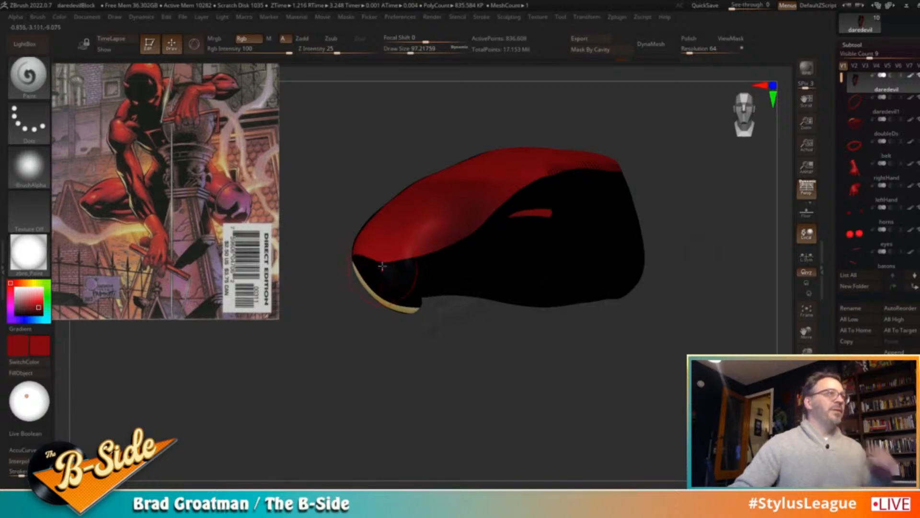
pyautogui.keyDown('alt'); pyautogui.moveTo(337, 143); pyautogui.dragTo(444, 197); pyautogui.keyUp('alt')
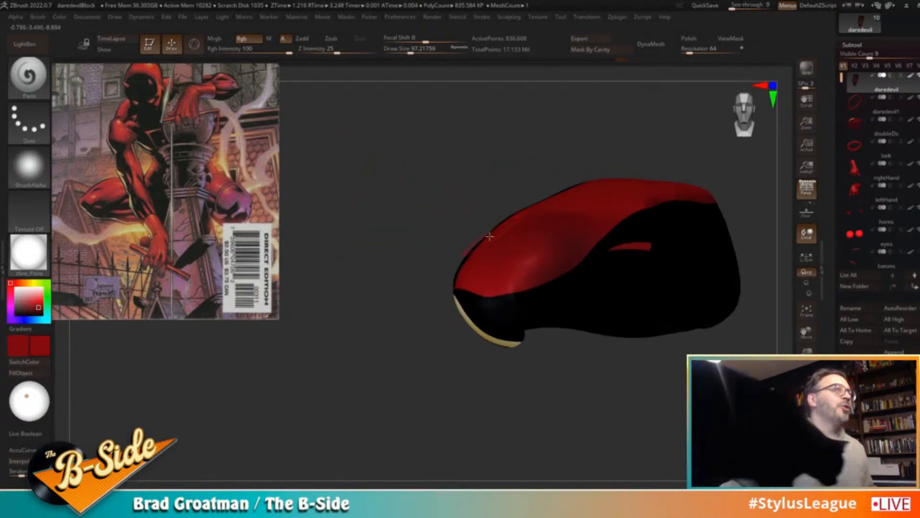
pyautogui.click(29, 75)
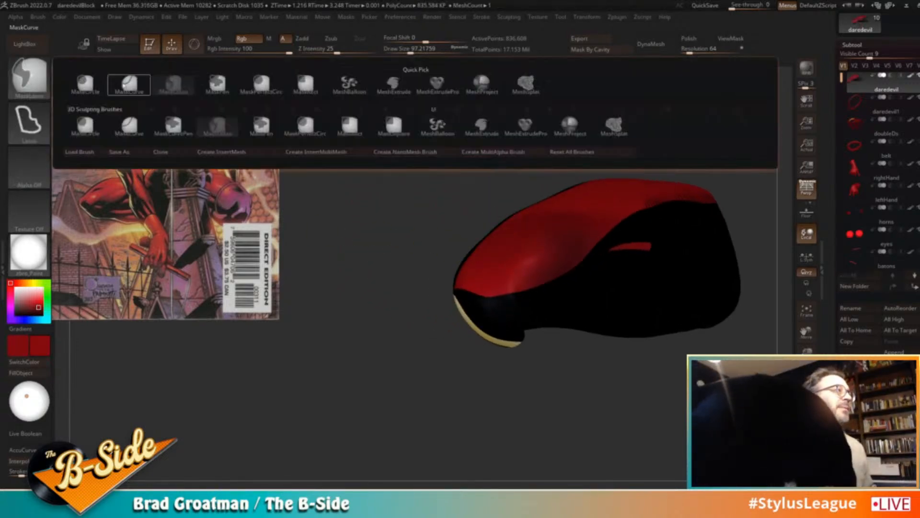
pyautogui.moveTo(484, 252)
pyautogui.keyDown('ctrl'); pyautogui.mouseDown()
pyautogui.moveTo(533, 213)
pyautogui.moveTo(594, 214)
pyautogui.mouseUp(); pyautogui.keyUp('ctrl')
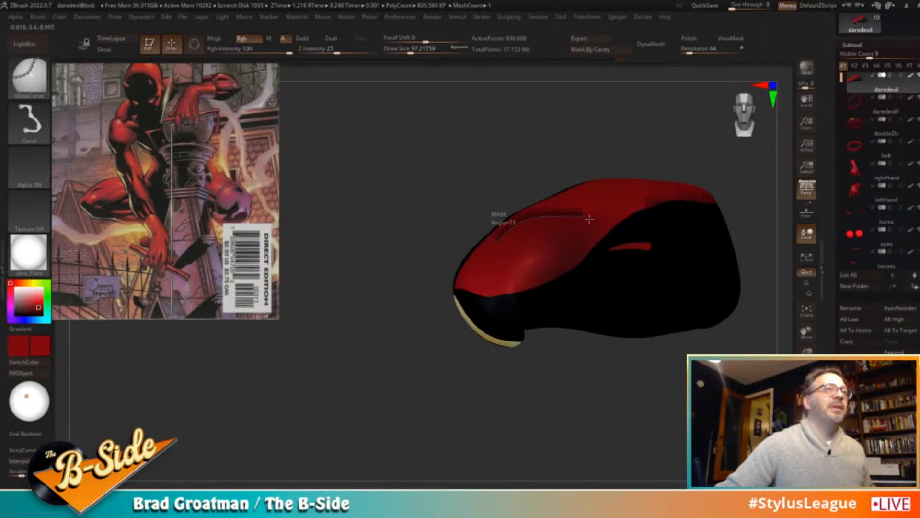
pyautogui.keyDown('ctrl'); pyautogui.moveTo(497, 230); pyautogui.dragTo(514, 219); pyautogui.keyUp('ctrl')
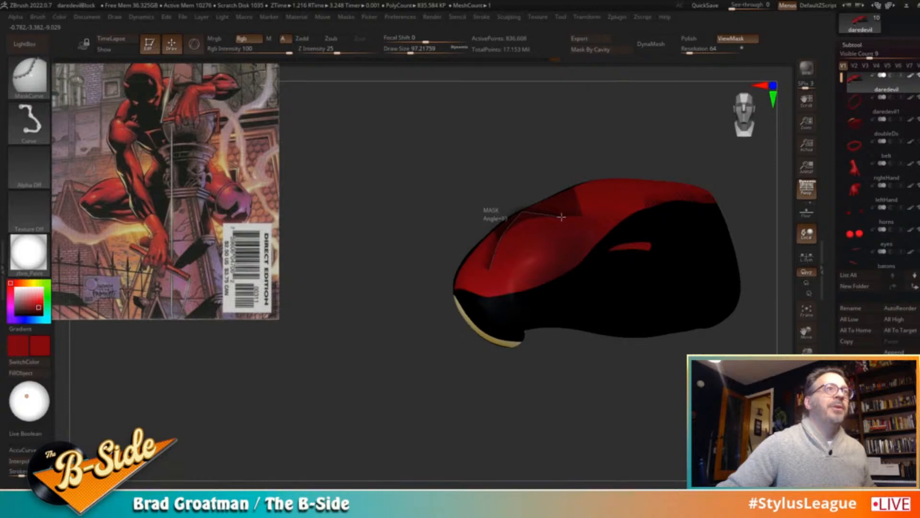
pyautogui.keyDown('ctrl'); pyautogui.moveTo(606, 222); pyautogui.dragTo(613, 222); pyautogui.keyUp('ctrl')
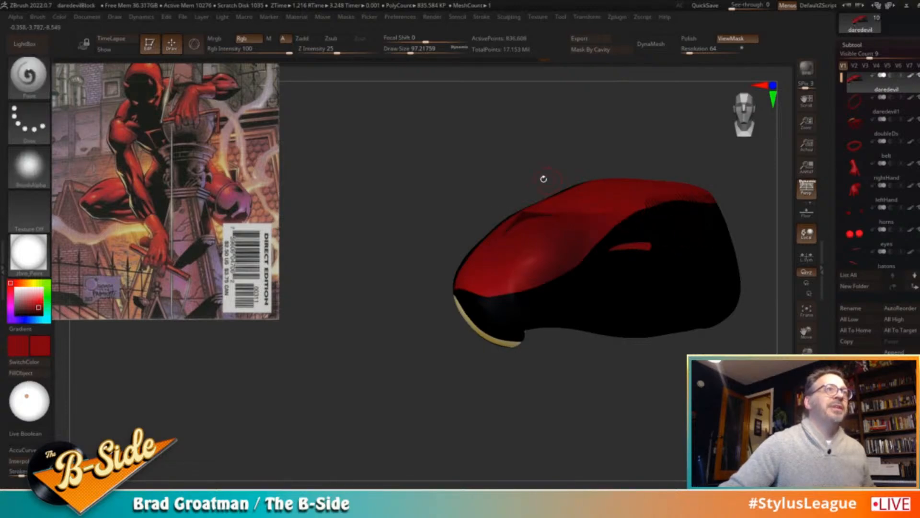
pyautogui.moveTo(551, 181); pyautogui.dragTo(543, 197)
pyautogui.moveTo(496, 244); pyautogui.dragTo(480, 191)
pyautogui.moveTo(492, 243)
pyautogui.keyDown('ctrl'); pyautogui.mouseDown()
pyautogui.moveTo(496, 213)
pyautogui.moveTo(514, 188)
pyautogui.mouseUp(); pyautogui.keyUp('ctrl')
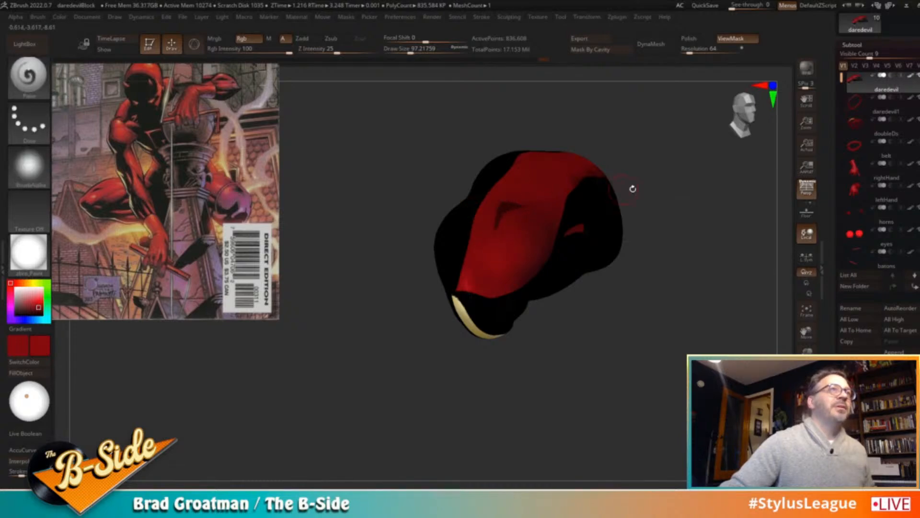
pyautogui.keyDown('ctrl'); pyautogui.click(680, 171); pyautogui.keyUp('ctrl')
# Fill the tapered crease on top of the thigh with black and clear the mask
pyautogui.moveTo(714, 171); pyautogui.dragTo(675, 173)
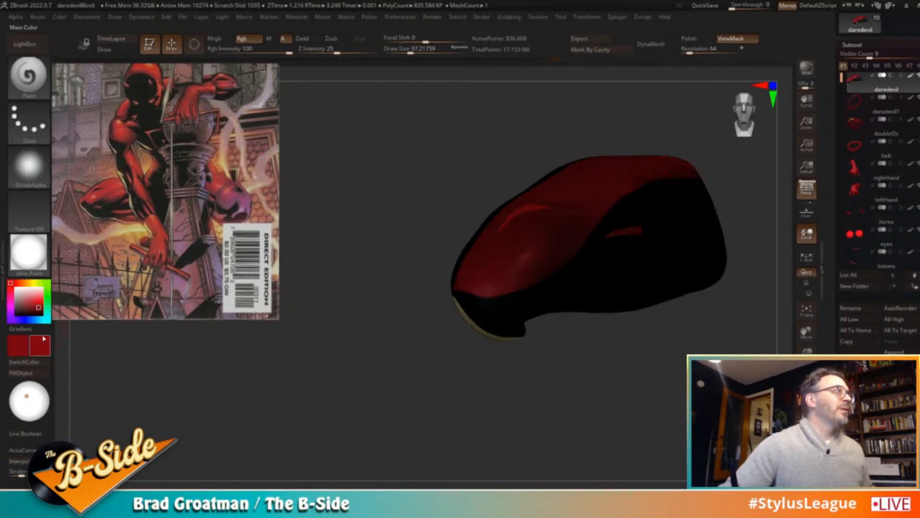
pyautogui.click(16, 315)
pyautogui.click(37, 373)
pyautogui.keyDown('ctrl'); pyautogui.moveTo(302, 338); pyautogui.dragTo(369, 350); pyautogui.keyUp('ctrl')
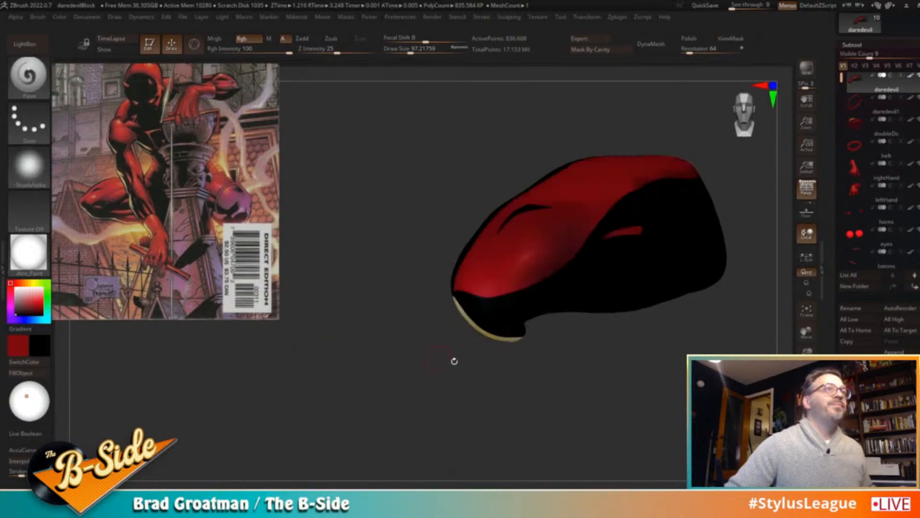
# Paint a soft orange glow on the red area near the thigh's hip end at Rgb Intensity 44 and draw size about 137
pyautogui.moveTo(453, 371); pyautogui.dragTo(506, 378)
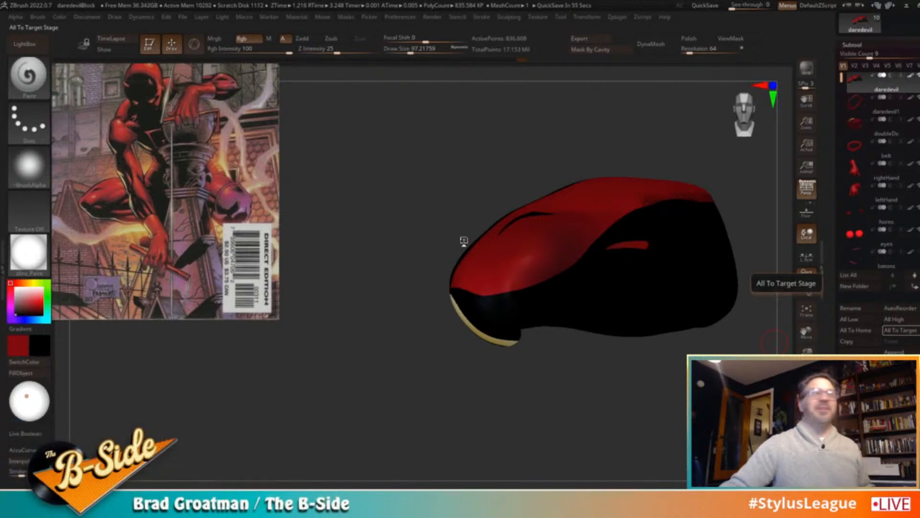
pyautogui.moveTo(506, 148); pyautogui.dragTo(389, 214)
pyautogui.moveTo(11, 284); pyautogui.dragTo(27, 283)
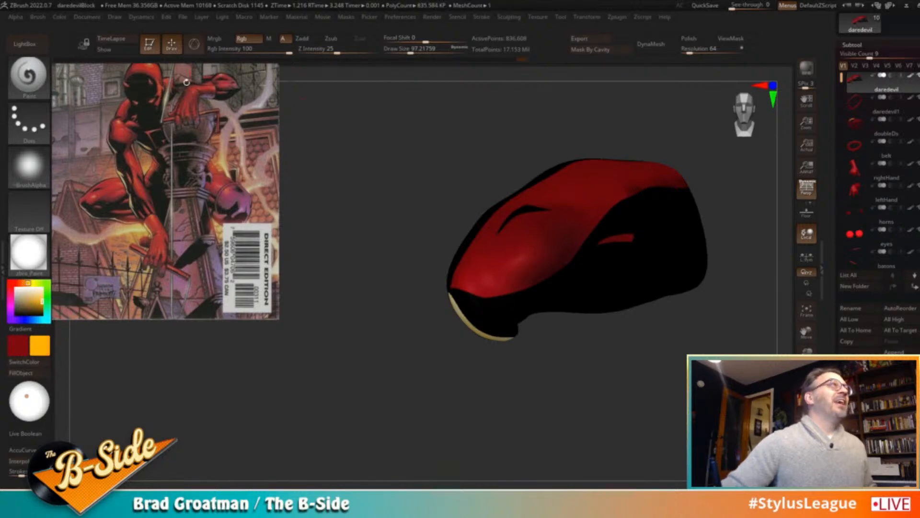
pyautogui.click(262, 50)
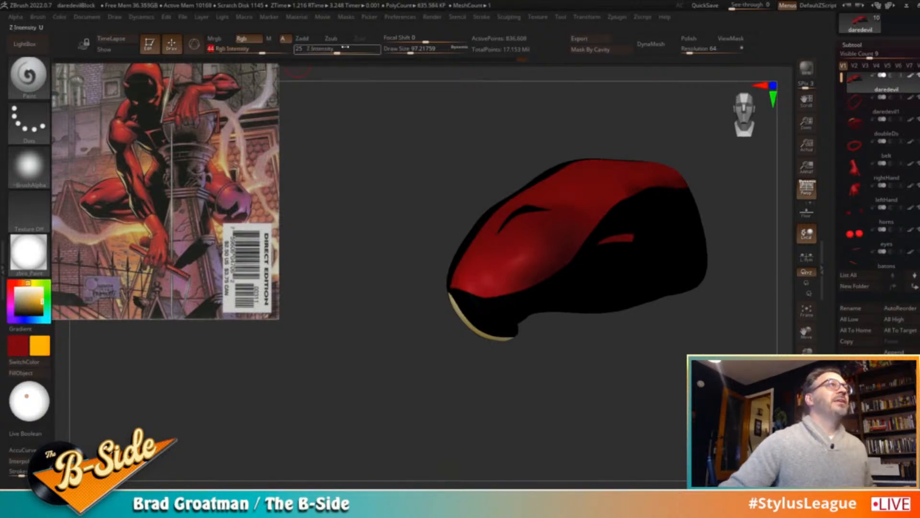
pyautogui.press('s')
pyautogui.moveTo(427, 176); pyautogui.dragTo(453, 168)
pyautogui.press('s')
pyautogui.moveTo(610, 144); pyautogui.dragTo(613, 145)
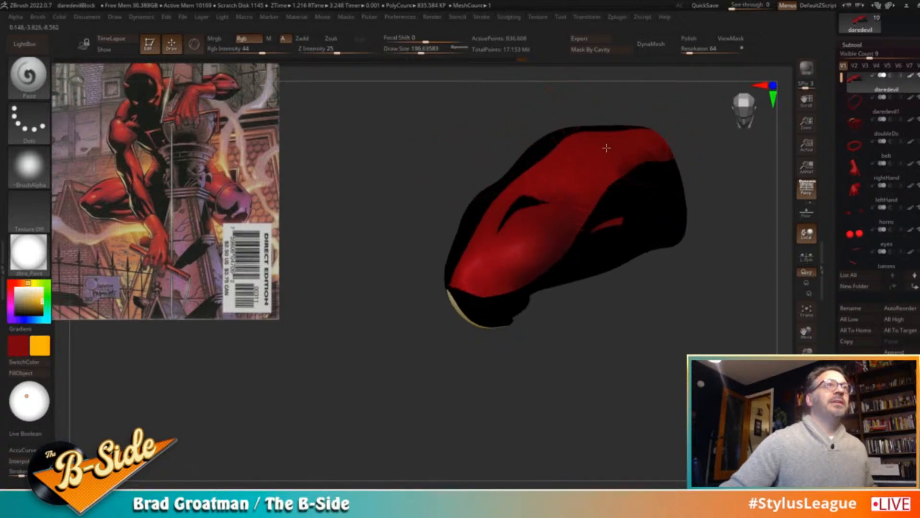
pyautogui.moveTo(704, 300); pyautogui.dragTo(681, 276)
# Paint a soft orange glow on the red bulge below the black crease at draw size about 192
pyautogui.press('s')
pyautogui.moveTo(537, 249); pyautogui.dragTo(515, 252)
pyautogui.moveTo(594, 304); pyautogui.dragTo(587, 303)
pyautogui.moveTo(537, 238); pyautogui.dragTo(507, 262)
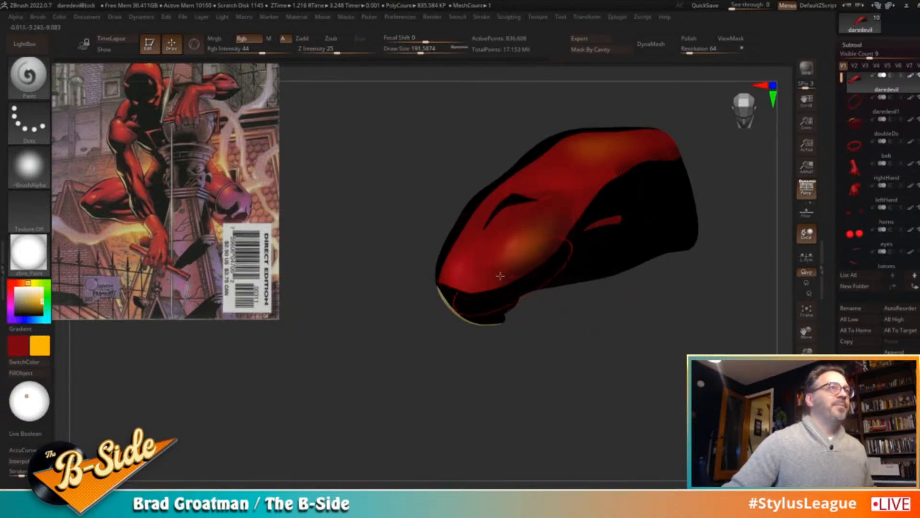
# Brighten the center of the glow below the crease with a pale yellow highlight
pyautogui.click(42, 294)
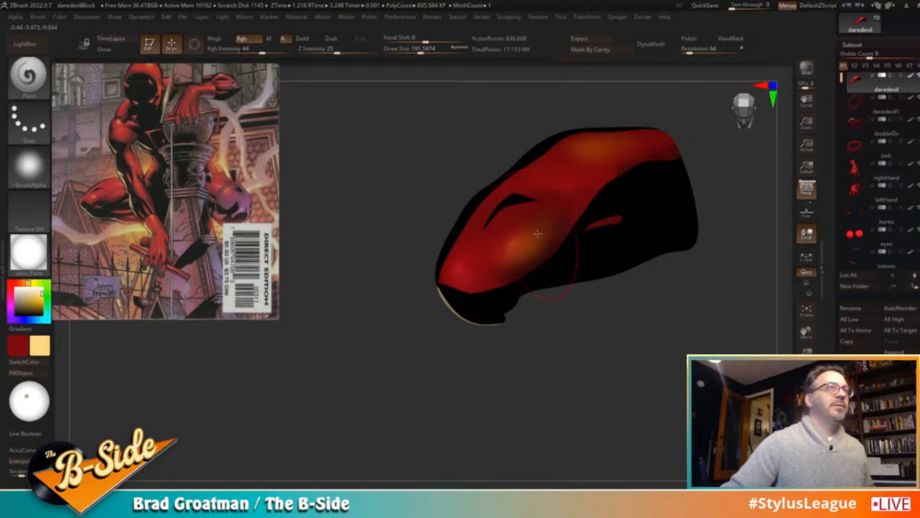
pyautogui.moveTo(538, 235); pyautogui.dragTo(508, 253)
pyautogui.moveTo(608, 292); pyautogui.dragTo(527, 302)
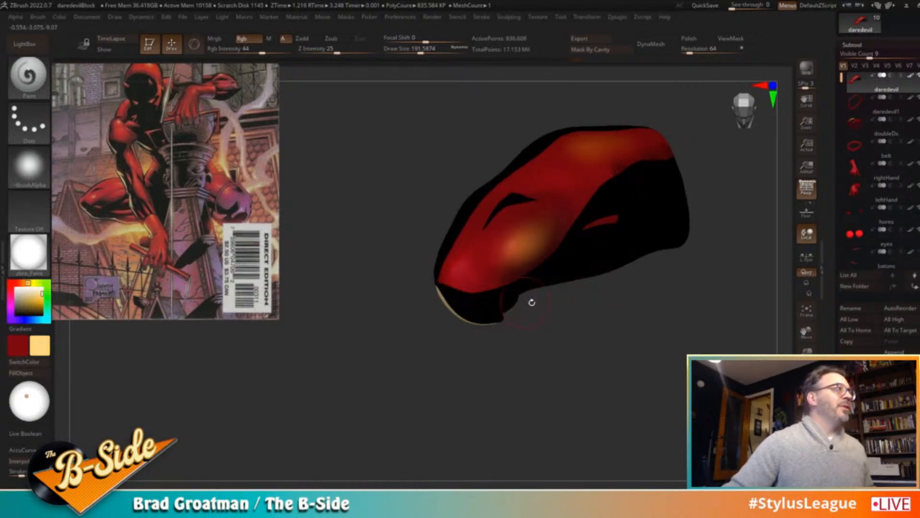
# Paint a smaller saturated orange glow on the red area at the front of the knee at draw size about 116
pyautogui.press('s')
pyautogui.moveTo(483, 260); pyautogui.dragTo(476, 258)
pyautogui.click(25, 283)
pyautogui.click(46, 296)
pyautogui.click(22, 283)
pyautogui.moveTo(40, 294); pyautogui.dragTo(43, 300)
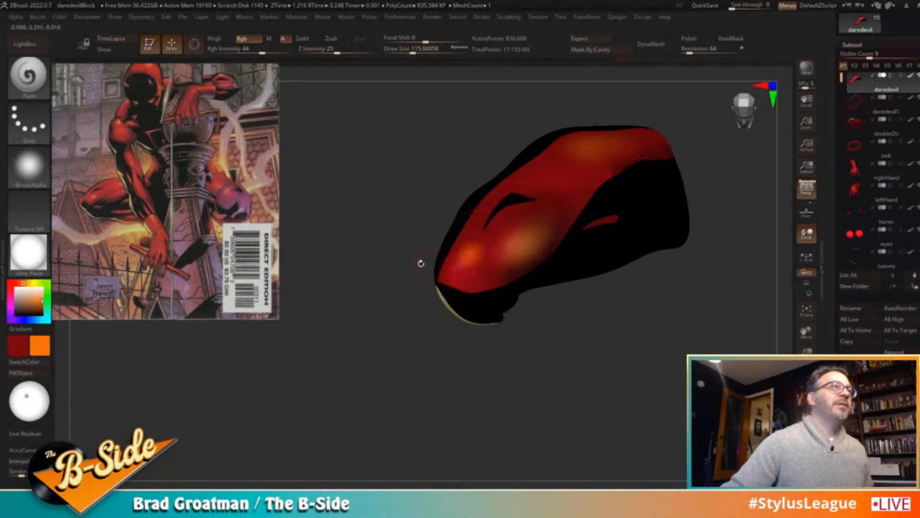
# Add a small yellow hot spot in the middle of the knee's orange glow at draw size about 56
pyautogui.click(31, 283)
pyautogui.press('s')
pyautogui.moveTo(484, 242); pyautogui.dragTo(468, 256)
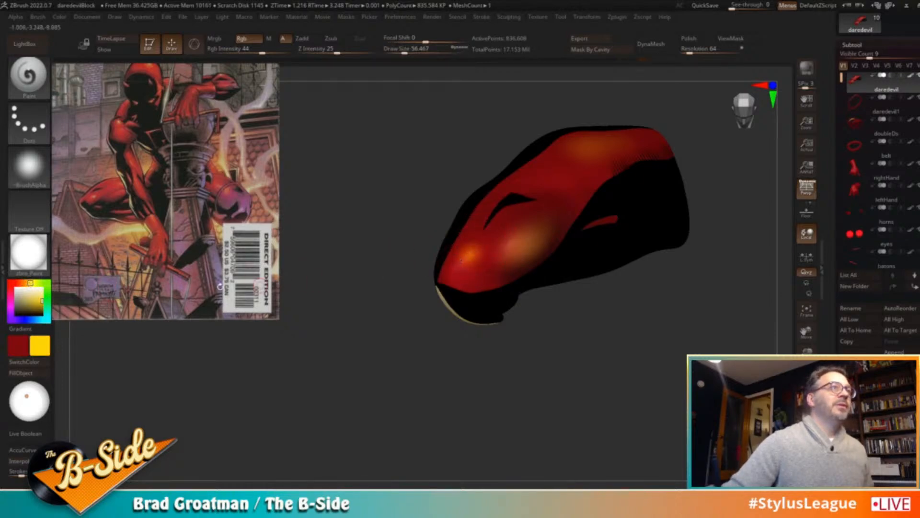
# Add a tiny white hot spot at the center of the knee's glow at draw size about 37
pyautogui.click(16, 288)
pyautogui.press('s')
pyautogui.moveTo(496, 253); pyautogui.dragTo(468, 257)
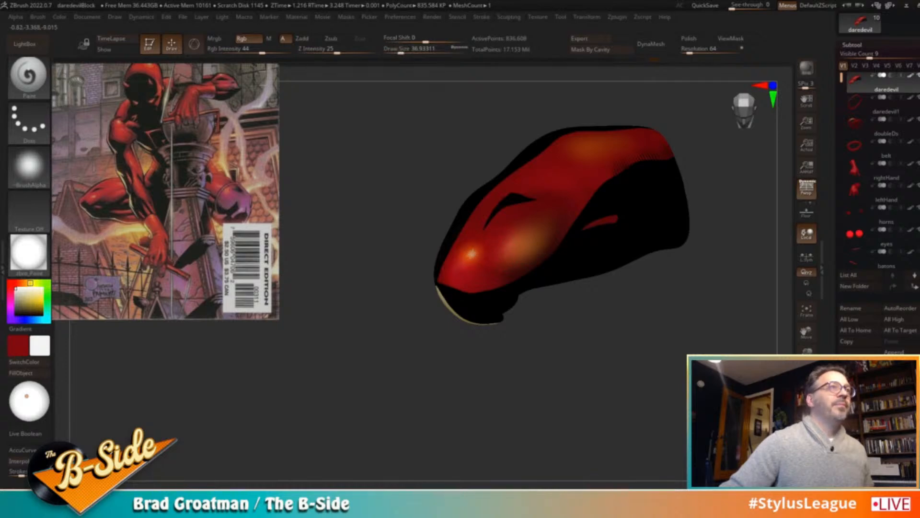
# Unhide the rest of the figure and the scene, and review the painted legs from the front and the side
pyautogui.moveTo(663, 348); pyautogui.dragTo(661, 372)
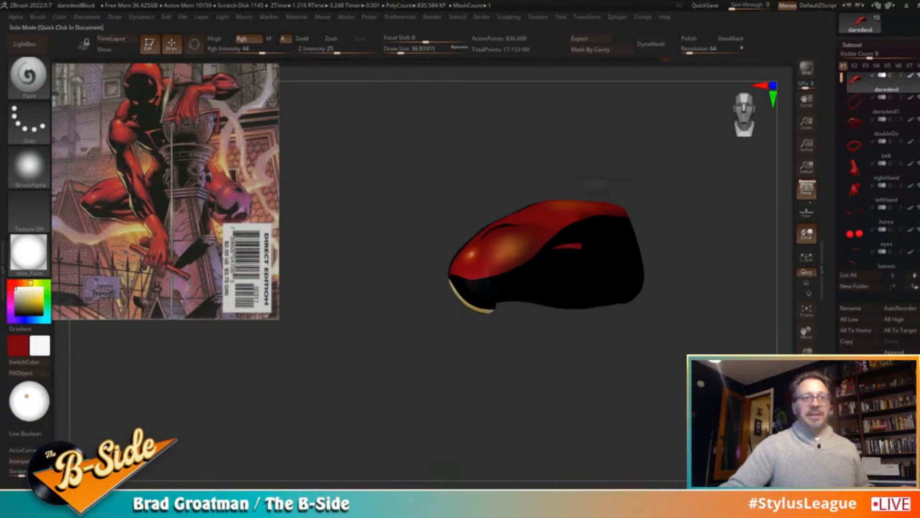
pyautogui.keyDown('ctrl'); pyautogui.keyDown('shift'); pyautogui.click(479, 401); pyautogui.keyUp('shift'); pyautogui.keyUp('ctrl')
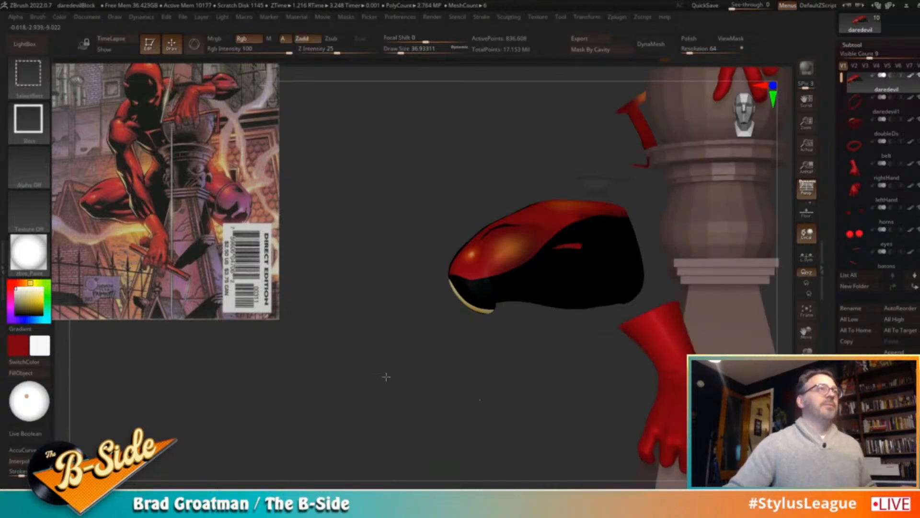
pyautogui.keyDown('ctrl'); pyautogui.keyDown('shift'); pyautogui.click(413, 377); pyautogui.keyUp('shift'); pyautogui.keyUp('ctrl')
pyautogui.keyDown('alt'); pyautogui.moveTo(415, 380); pyautogui.dragTo(335, 393); pyautogui.keyUp('alt')
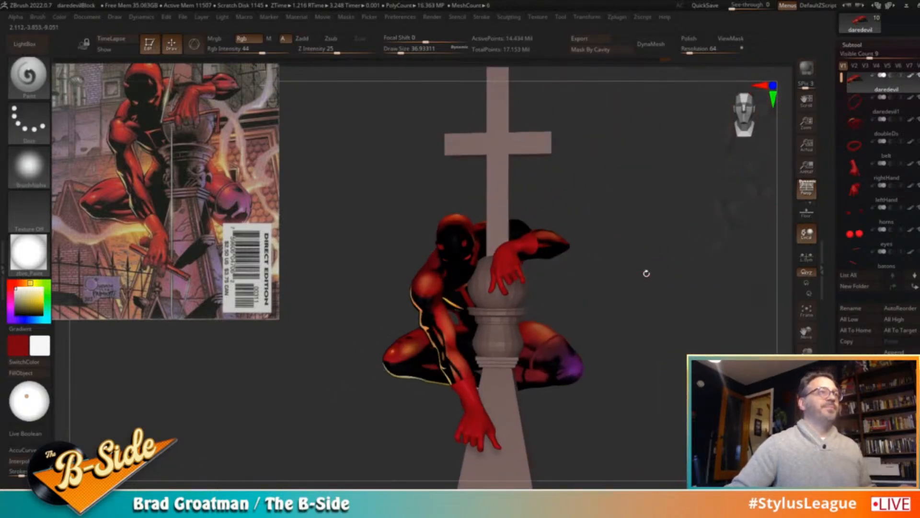
pyautogui.keyDown('alt'); pyautogui.moveTo(656, 300); pyautogui.dragTo(683, 294); pyautogui.keyUp('alt')
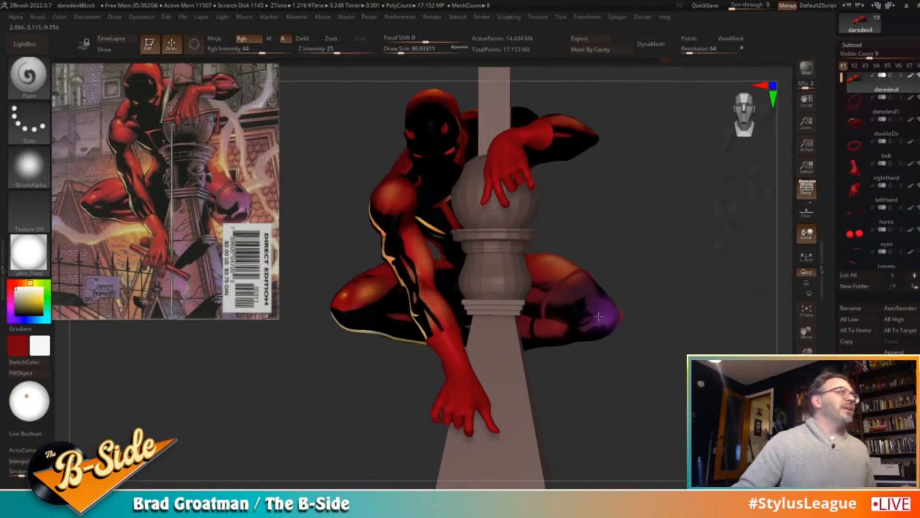
pyautogui.moveTo(670, 257); pyautogui.dragTo(536, 384)
pyautogui.moveTo(639, 380)
pyautogui.mouseDown()
pyautogui.moveTo(577, 375)
pyautogui.moveTo(680, 354)
pyautogui.moveTo(614, 354)
pyautogui.mouseUp()
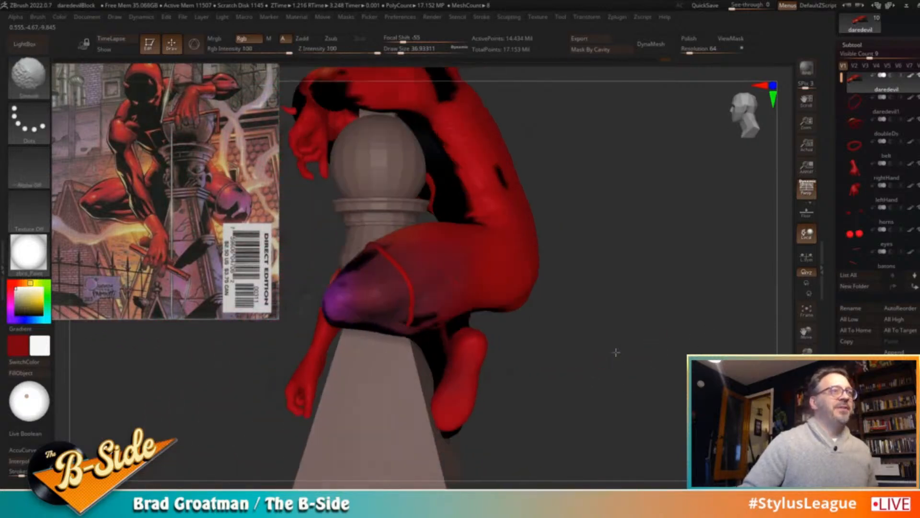
# Isolate the remaining red boot and fill it with solid black at RGB Intensity 100
pyautogui.click(807, 189)
pyautogui.click(806, 441)
pyautogui.moveTo(680, 378); pyautogui.dragTo(418, 391)
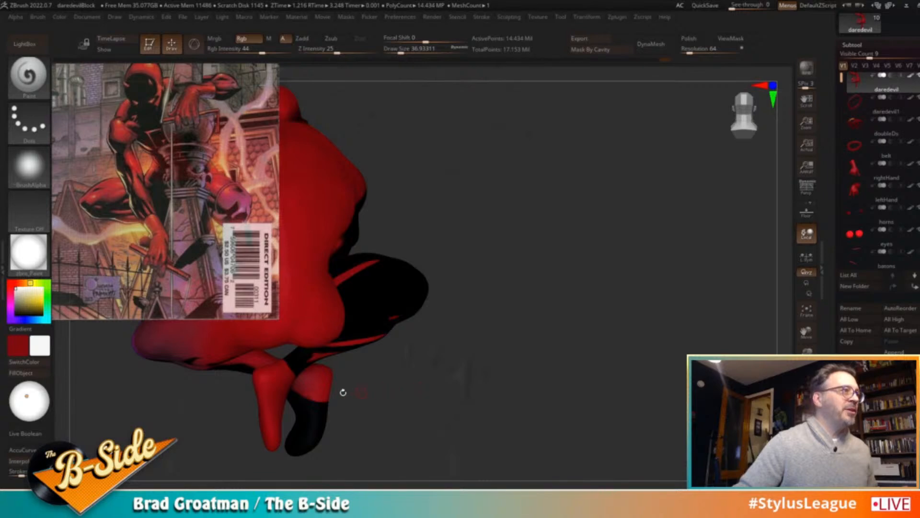
pyautogui.hotkey('ctrl', 'shift')
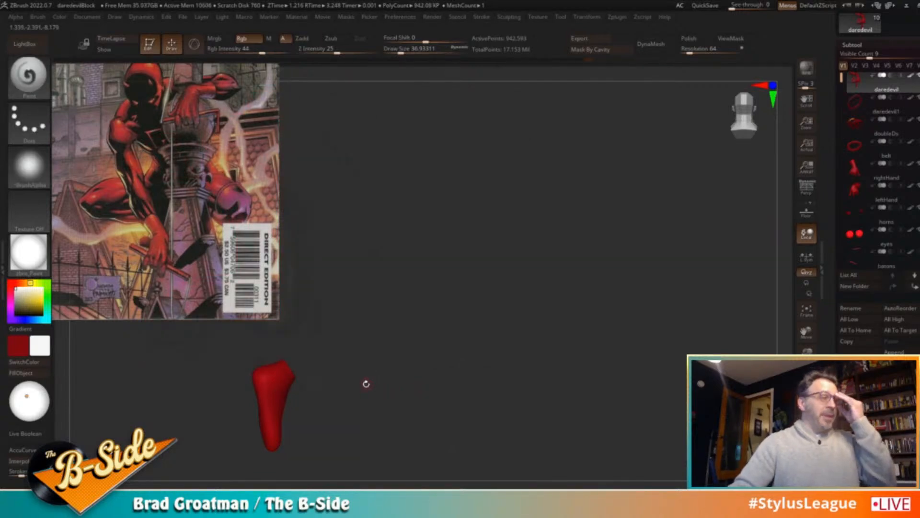
pyautogui.click(16, 315)
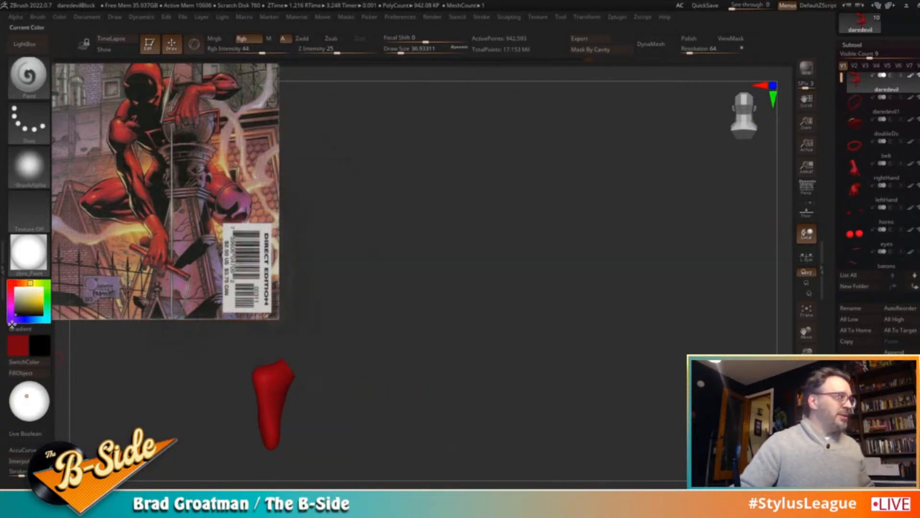
pyautogui.click(22, 373)
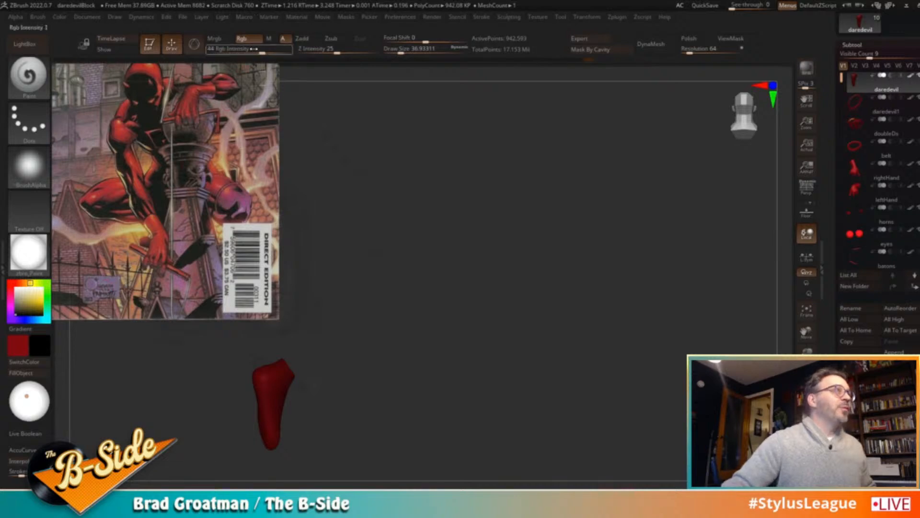
pyautogui.click(33, 373)
# Show the whole model again from the front and quick-save the project
pyautogui.hotkey('ctrl', 'shift')
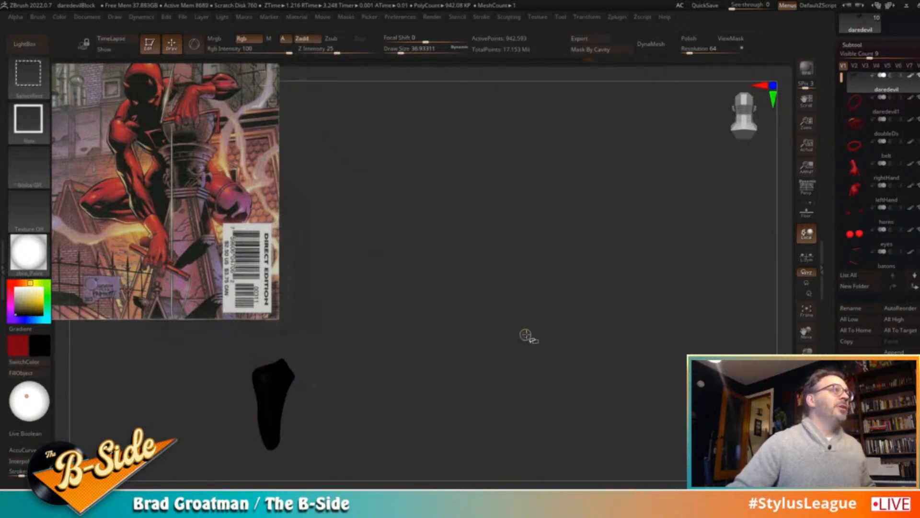
pyautogui.keyDown('ctrl'); pyautogui.keyDown('shift'); pyautogui.click(535, 334); pyautogui.keyUp('shift'); pyautogui.keyUp('ctrl')
pyautogui.moveTo(539, 309); pyautogui.dragTo(642, 318)
pyautogui.keyDown('alt'); pyautogui.moveTo(567, 329); pyautogui.dragTo(700, 316); pyautogui.keyUp('alt')
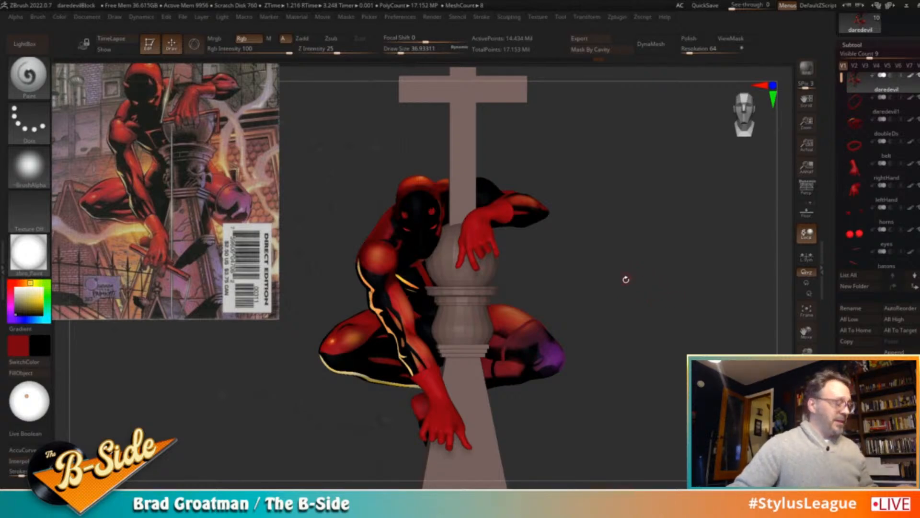
pyautogui.hotkey('ctrl', 's')
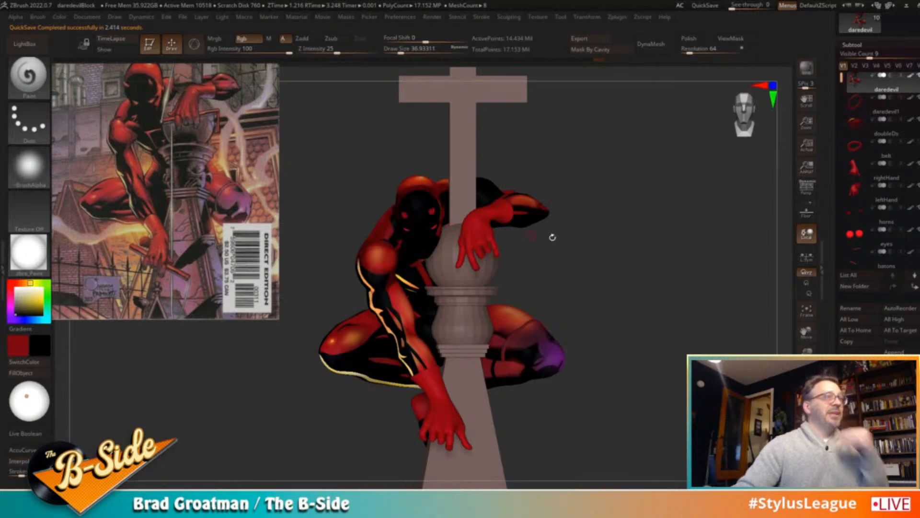
# Isolate the doubleDs subtool and darken the lower part of the emblem with soft black at draw size about 207 and RGB Intensity 72
pyautogui.moveTo(609, 270); pyautogui.dragTo(686, 282)
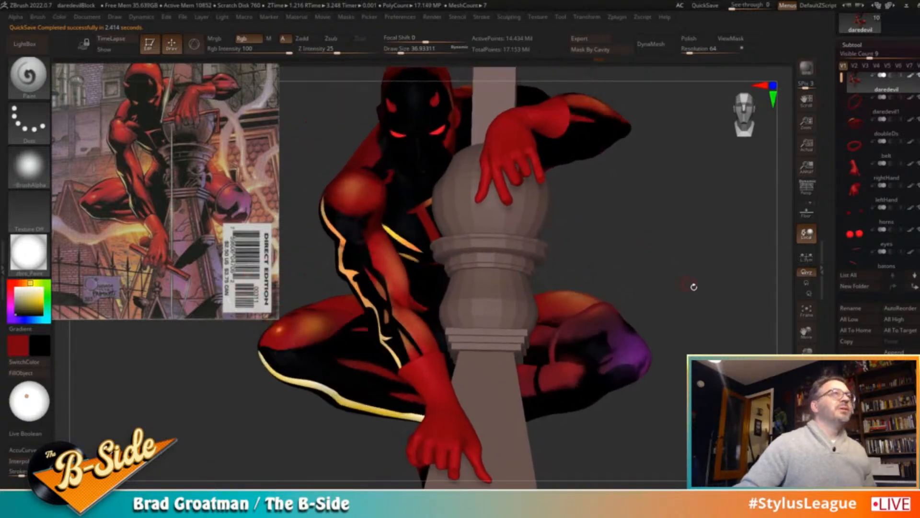
pyautogui.hotkey('alt', 's')
pyautogui.click(868, 126)
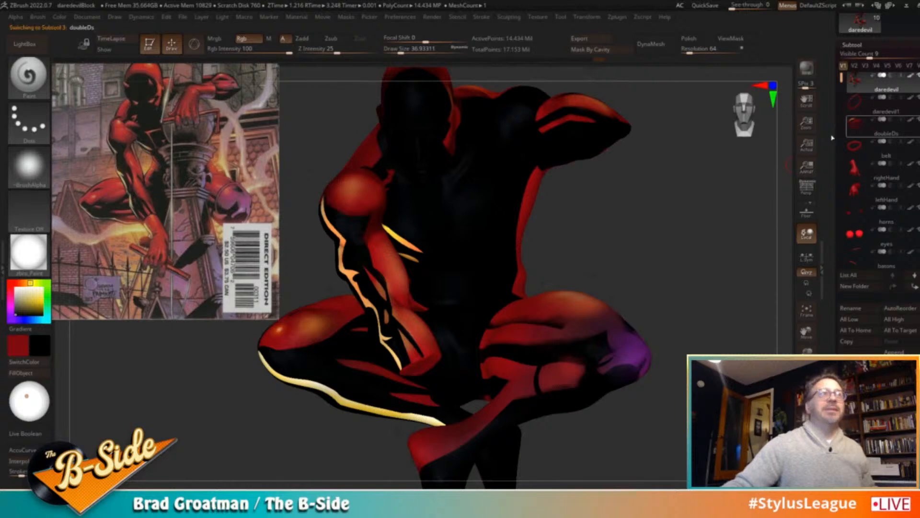
pyautogui.keyDown('alt'); pyautogui.moveTo(642, 204); pyautogui.dragTo(702, 306); pyautogui.keyUp('alt')
pyautogui.moveTo(639, 255); pyautogui.dragTo(614, 227)
pyautogui.press('s')
pyautogui.click(479, 246)
pyautogui.moveTo(289, 52); pyautogui.dragTo(277, 52)
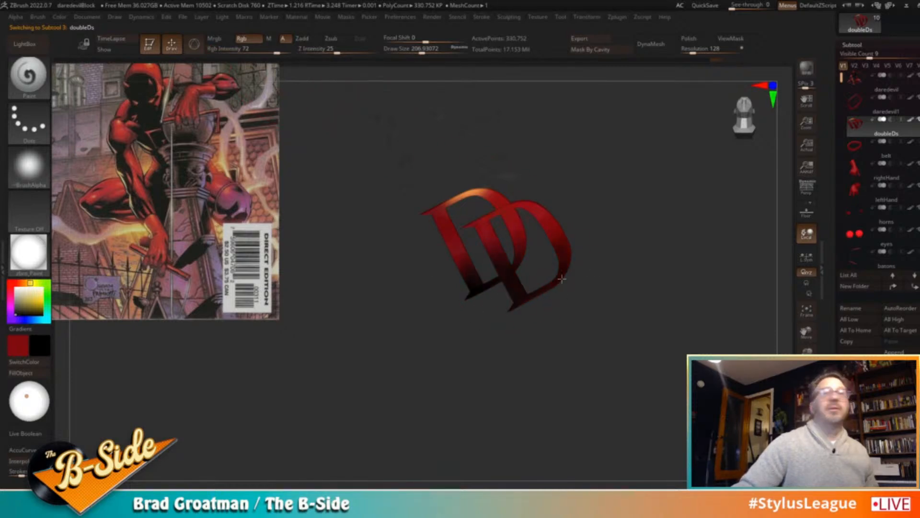
# Show all subtools again, select the daredevil subtool, and mask the figure's back with MaskCurve strokes drawn from the side
pyautogui.click(807, 443)
pyautogui.moveTo(723, 284); pyautogui.dragTo(516, 264)
pyautogui.keyDown('alt'); pyautogui.moveTo(699, 263); pyautogui.dragTo(672, 254); pyautogui.keyUp('alt')
pyautogui.moveTo(625, 223)
pyautogui.mouseDown()
pyautogui.moveTo(672, 220)
pyautogui.moveTo(678, 239)
pyautogui.moveTo(606, 218)
pyautogui.mouseUp()
pyautogui.moveTo(530, 177); pyautogui.dragTo(546, 173)
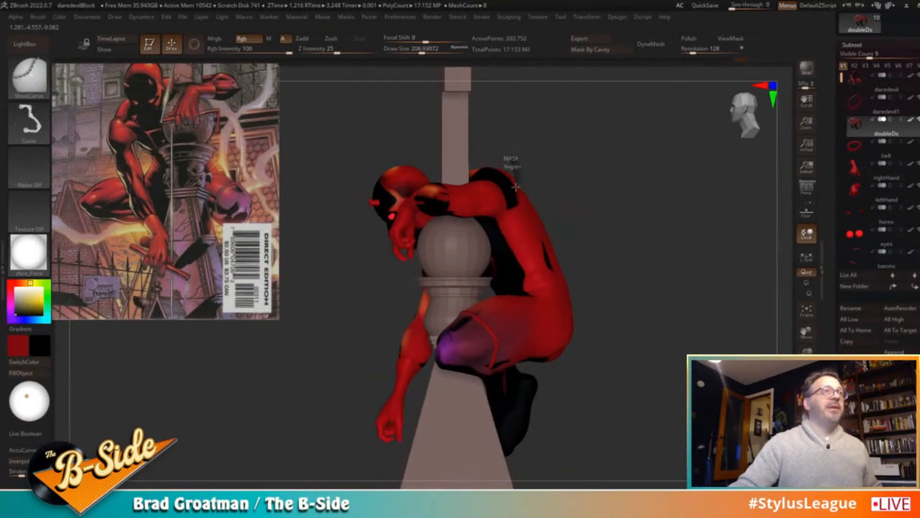
pyautogui.keyDown('ctrl'); pyautogui.moveTo(502, 221); pyautogui.dragTo(495, 236); pyautogui.keyUp('ctrl')
pyautogui.keyDown('ctrl'); pyautogui.moveTo(648, 173); pyautogui.dragTo(649, 211); pyautogui.keyUp('ctrl')
pyautogui.click(866, 85)
pyautogui.moveTo(581, 172)
pyautogui.mouseDown()
pyautogui.moveTo(551, 185)
pyautogui.moveTo(578, 172)
pyautogui.mouseUp()
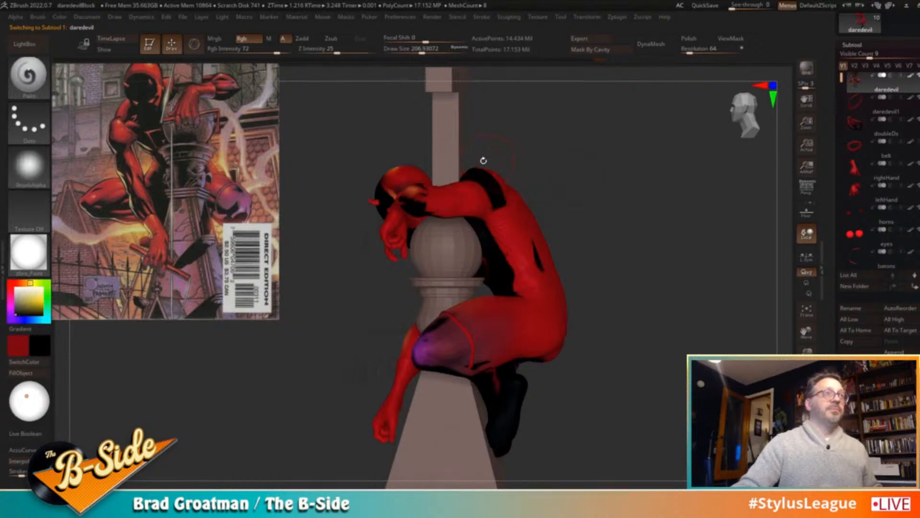
pyautogui.keyDown('ctrl'); pyautogui.moveTo(489, 162); pyautogui.dragTo(501, 210); pyautogui.keyUp('ctrl')
pyautogui.keyDown('ctrl'); pyautogui.moveTo(496, 242); pyautogui.dragTo(547, 319); pyautogui.keyUp('ctrl')
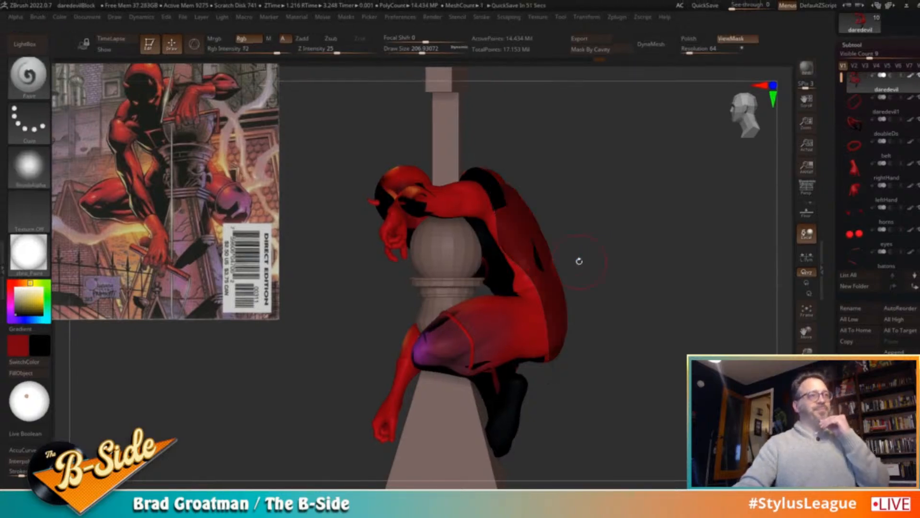
# Sample dark red from the suit and paint soft shading on the upper back at draw sizes of about 311 and 372
pyautogui.moveTo(657, 249)
pyautogui.mouseDown()
pyautogui.moveTo(623, 257)
pyautogui.moveTo(641, 218)
pyautogui.moveTo(665, 250)
pyautogui.moveTo(641, 246)
pyautogui.moveTo(692, 247)
pyautogui.moveTo(620, 249)
pyautogui.moveTo(641, 251)
pyautogui.mouseUp()
pyautogui.press('c')
pyautogui.press('s')
pyautogui.moveTo(459, 257); pyautogui.dragTo(468, 256)
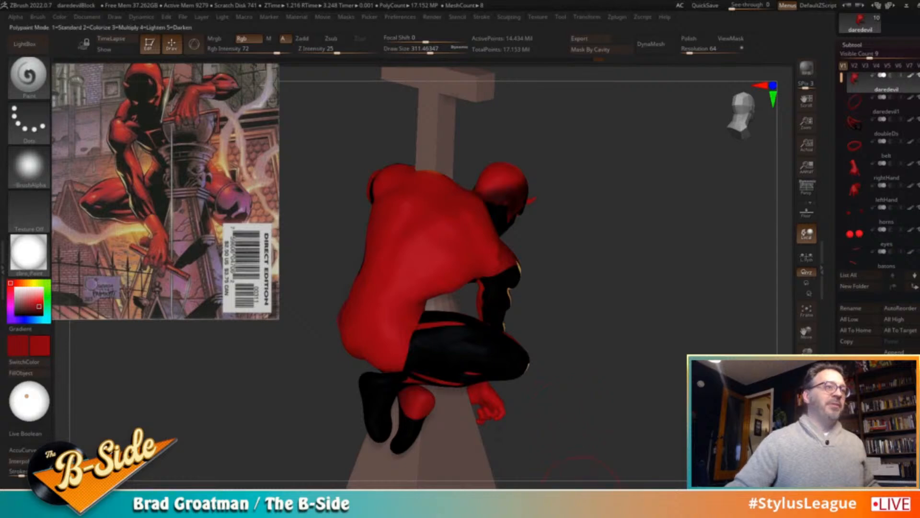
pyautogui.press('s')
pyautogui.moveTo(486, 235); pyautogui.dragTo(481, 255)
pyautogui.press('s')
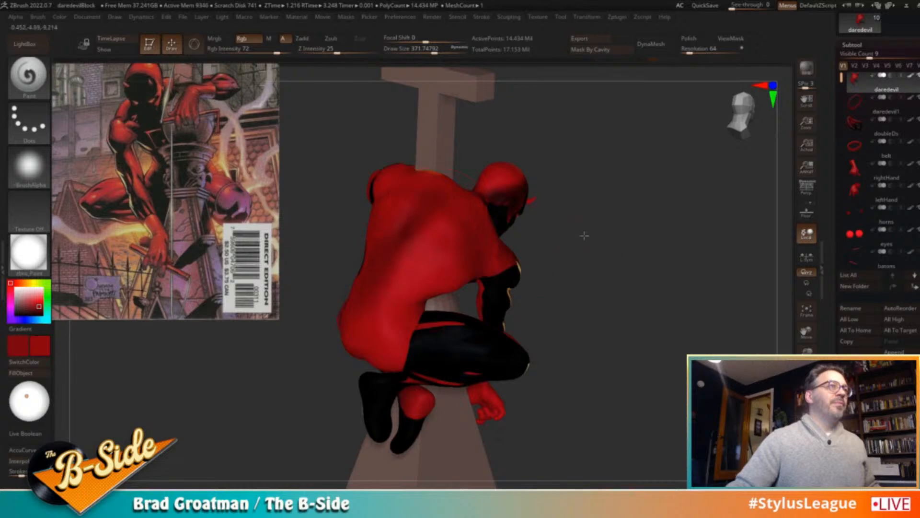
# Extend the soft dark red shading across the shoulder blades and down the spine at draw size about 372
pyautogui.moveTo(586, 236); pyautogui.dragTo(571, 242)
pyautogui.moveTo(453, 184); pyautogui.dragTo(449, 228)
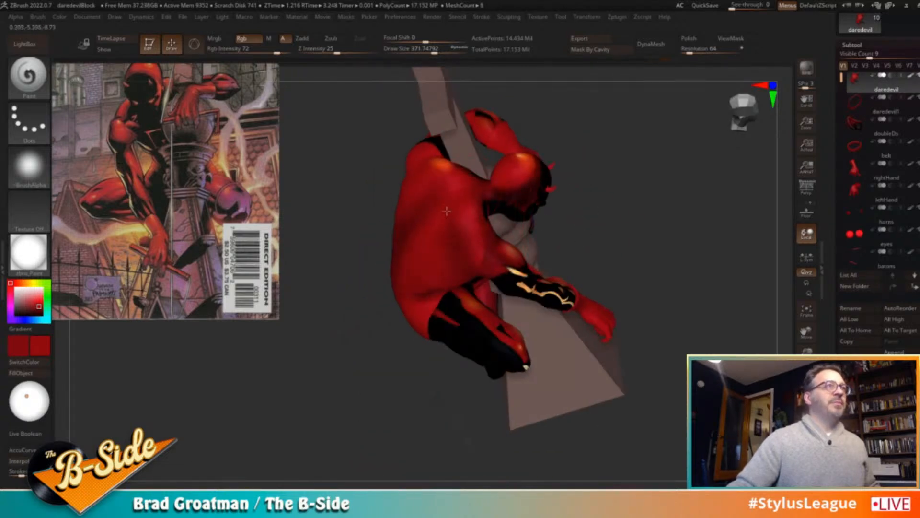
pyautogui.moveTo(495, 254); pyautogui.dragTo(402, 193)
pyautogui.moveTo(601, 176); pyautogui.dragTo(375, 175)
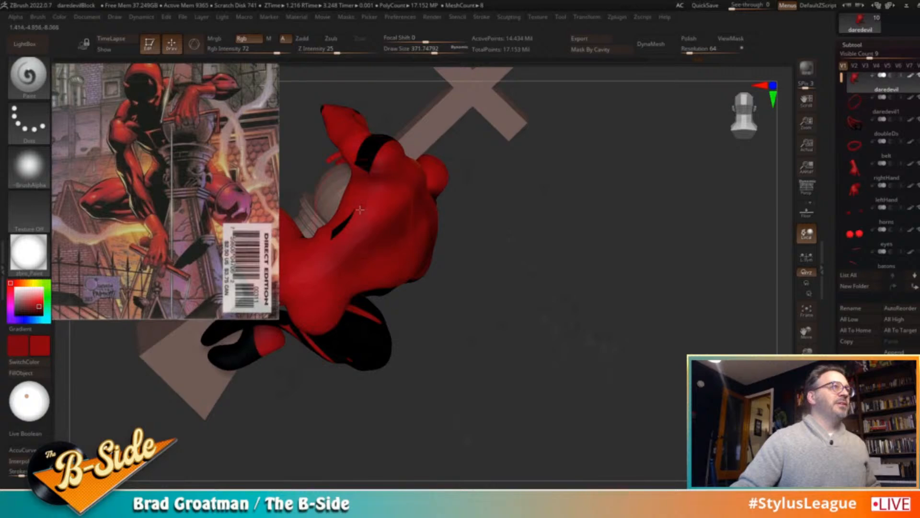
pyautogui.moveTo(554, 273); pyautogui.dragTo(564, 336)
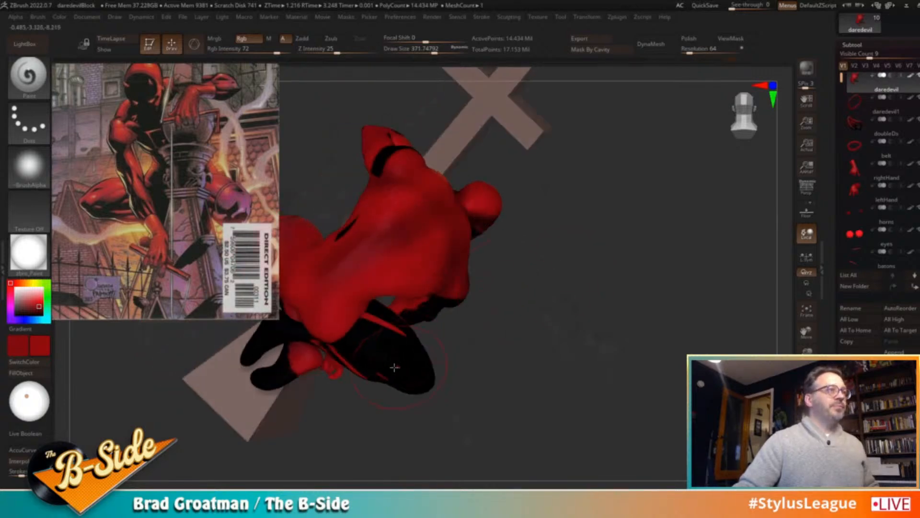
# Sample black and paint a soft shadow over the buttock, hip and lower back at draw size about 372
pyautogui.press('c')
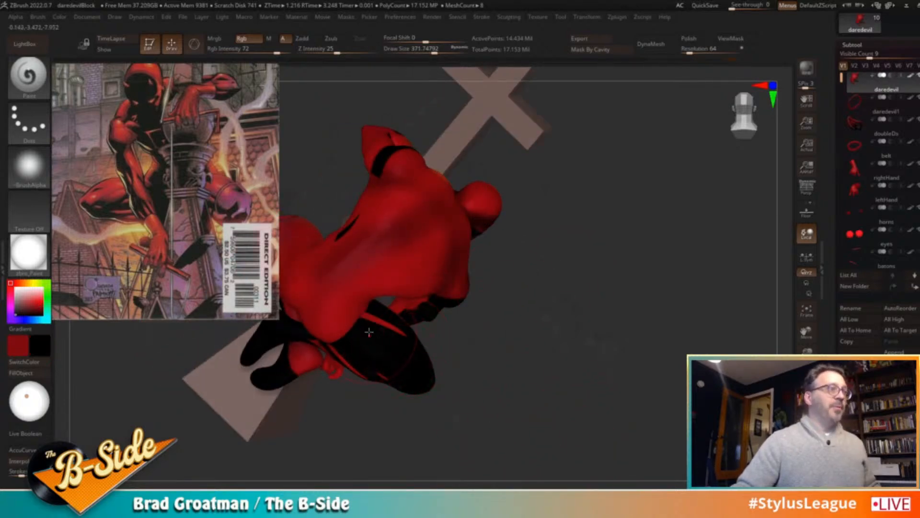
pyautogui.moveTo(336, 332)
pyautogui.mouseDown()
pyautogui.moveTo(346, 301)
pyautogui.moveTo(341, 330)
pyautogui.mouseUp()
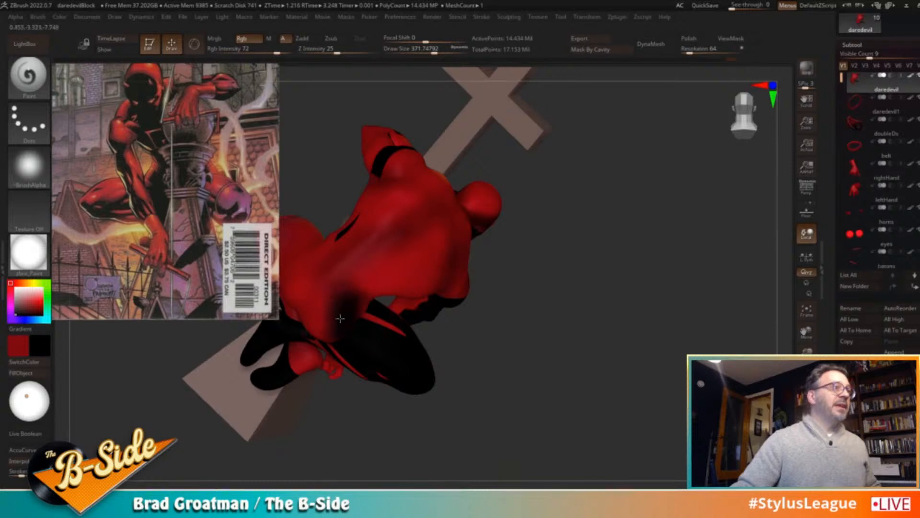
pyautogui.moveTo(385, 254); pyautogui.dragTo(338, 286, button='right')
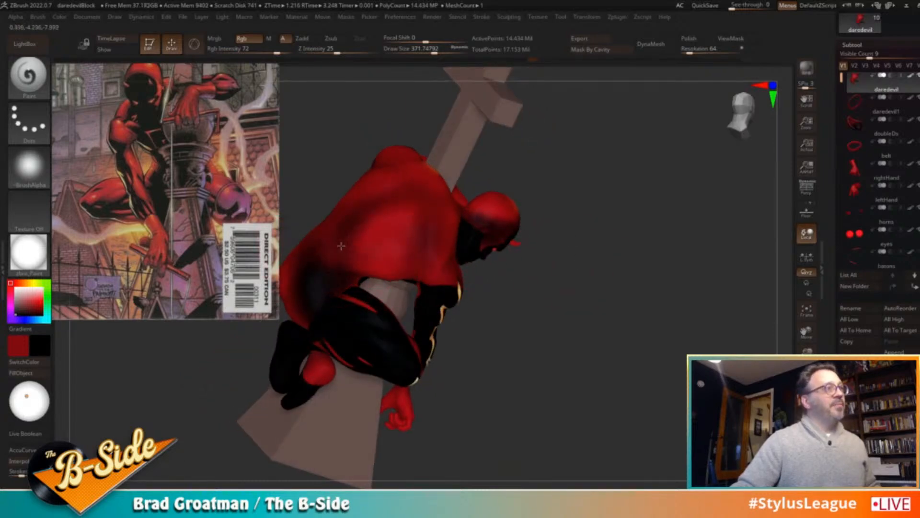
pyautogui.moveTo(414, 192); pyautogui.dragTo(410, 227, button='right')
pyautogui.moveTo(470, 250)
pyautogui.mouseDown(button='right')
pyautogui.moveTo(616, 232)
pyautogui.moveTo(482, 290)
pyautogui.mouseUp(button='right')
pyautogui.moveTo(474, 282); pyautogui.dragTo(503, 296)
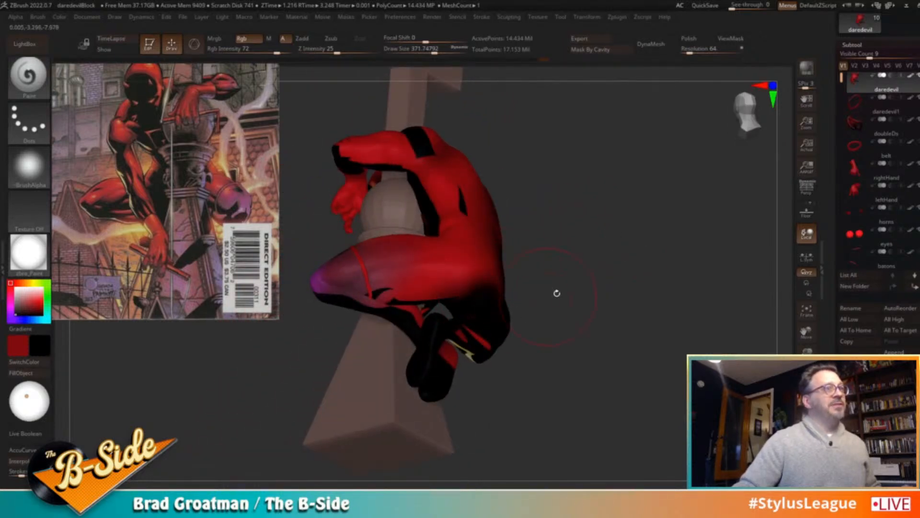
pyautogui.moveTo(538, 299); pyautogui.dragTo(483, 301, button='right')
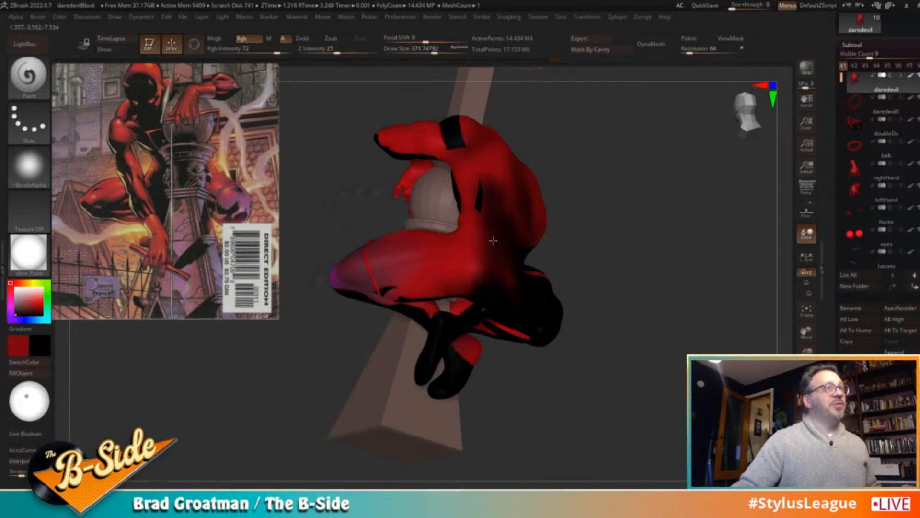
pyautogui.moveTo(501, 225); pyautogui.dragTo(537, 183, button='right')
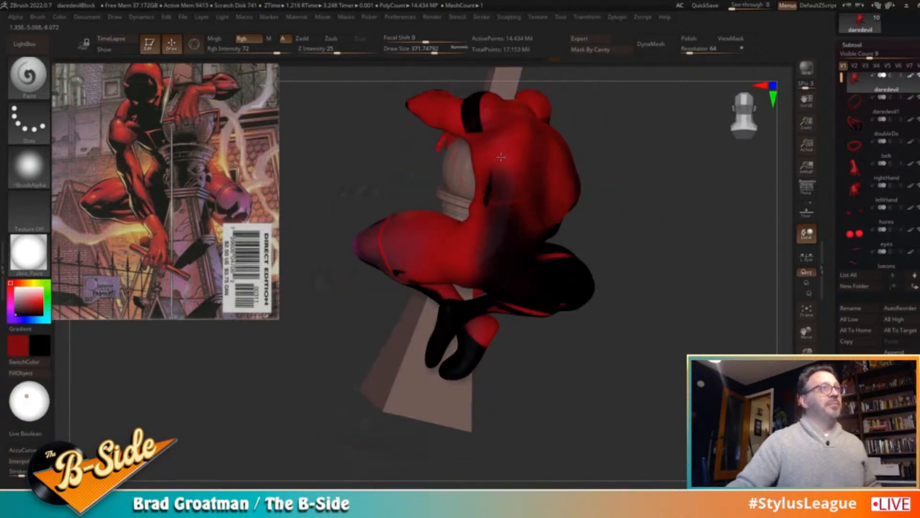
# Soften the shadow's edge along the lower back with sampled dark red at draw size about 239, and resample the black
pyautogui.press('c')
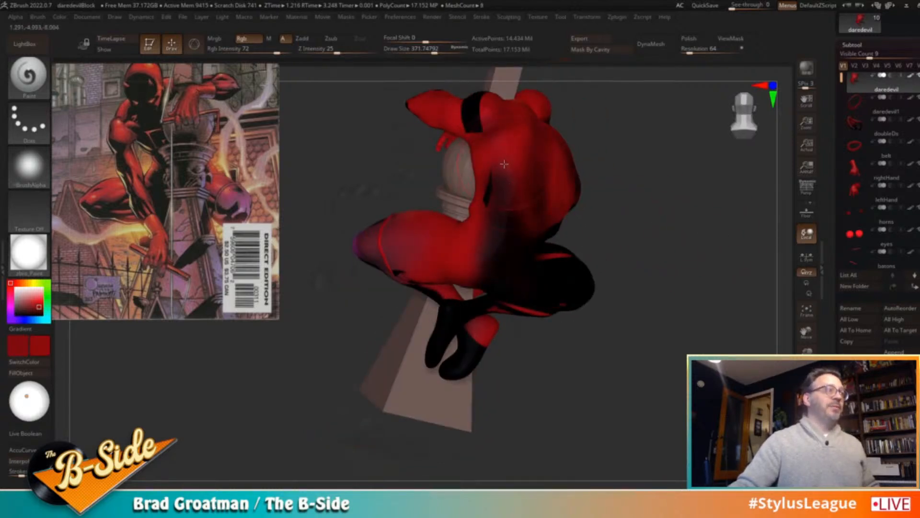
pyautogui.press('s')
pyautogui.moveTo(503, 187); pyautogui.dragTo(495, 186)
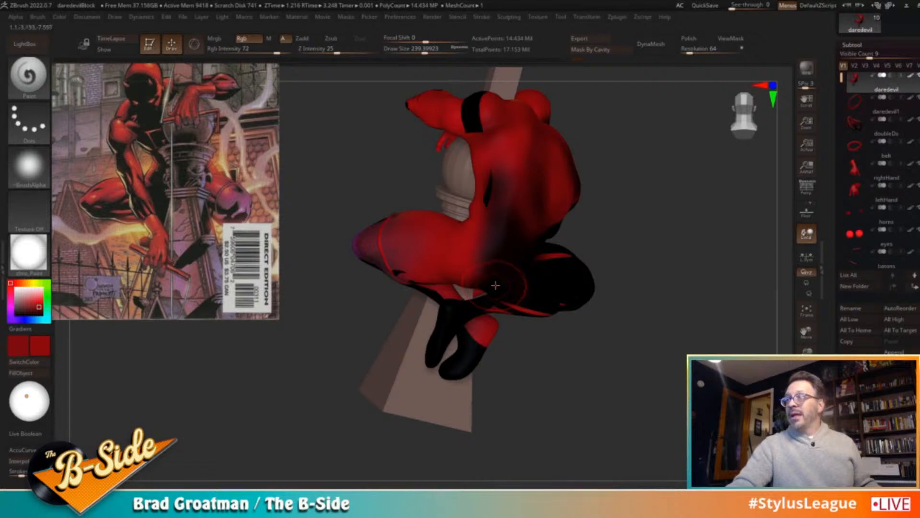
pyautogui.press('c')
pyautogui.moveTo(631, 234); pyautogui.dragTo(526, 177)
pyautogui.moveTo(637, 206); pyautogui.dragTo(679, 217)
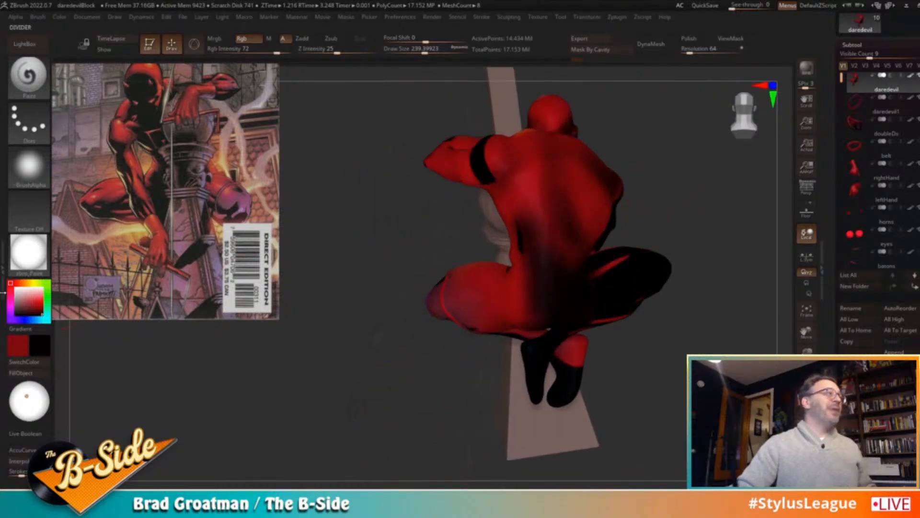
# Pick a bright orange and paint soft highlights on both sides of the upper back at draw size about 517
pyautogui.click(27, 283)
pyautogui.moveTo(35, 301); pyautogui.dragTo(41, 300)
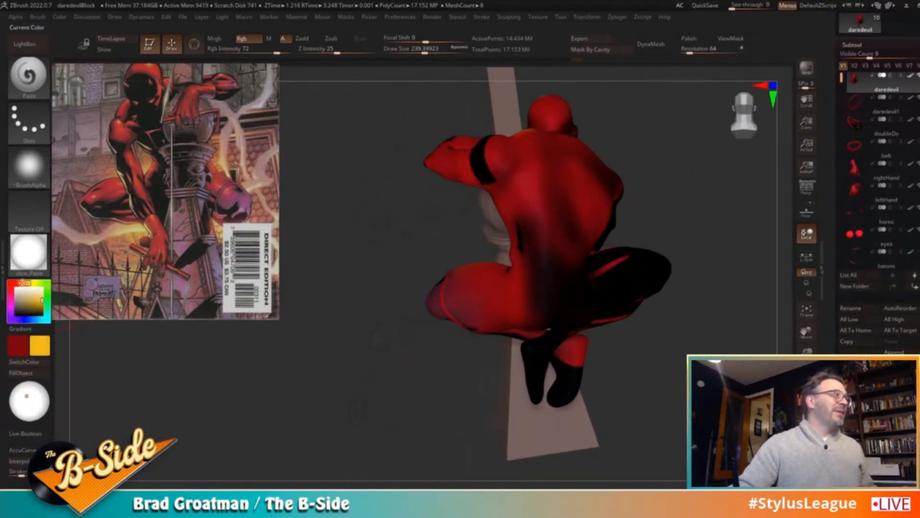
pyautogui.click(24, 284)
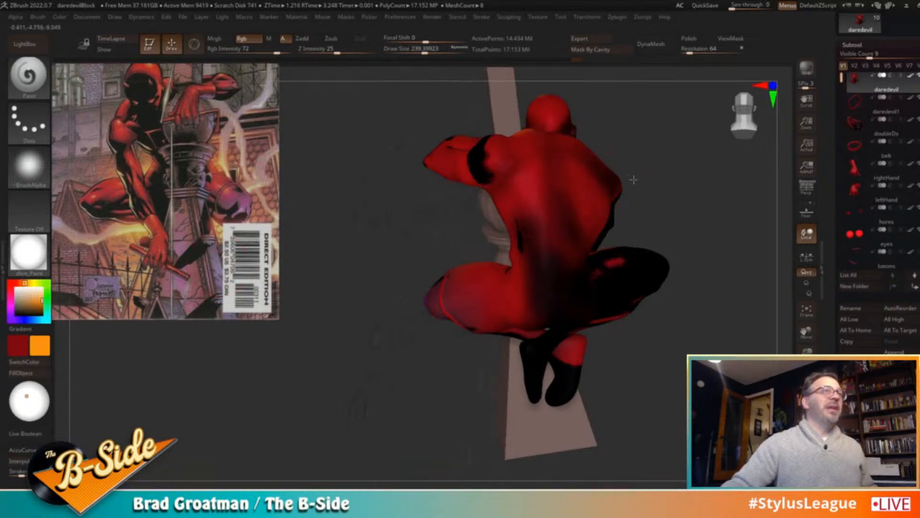
pyautogui.moveTo(634, 175); pyautogui.dragTo(644, 169)
pyautogui.press('s')
pyautogui.moveTo(570, 181); pyautogui.dragTo(589, 182)
pyautogui.moveTo(527, 166); pyautogui.dragTo(540, 231)
pyautogui.moveTo(593, 173)
pyautogui.mouseDown()
pyautogui.moveTo(583, 243)
pyautogui.moveTo(537, 294)
pyautogui.mouseUp()
pyautogui.moveTo(541, 247); pyautogui.dragTo(568, 263)
# Extend the orange glow down both sides of the spine to the lower back at draw size about 517
pyautogui.moveTo(678, 160); pyautogui.dragTo(639, 263)
pyautogui.moveTo(525, 222); pyautogui.dragTo(510, 276)
pyautogui.moveTo(569, 233); pyautogui.dragTo(573, 296)
pyautogui.moveTo(591, 253); pyautogui.dragTo(571, 307)
pyautogui.moveTo(573, 231); pyautogui.dragTo(563, 285)
pyautogui.moveTo(556, 241); pyautogui.dragTo(533, 343)
pyautogui.moveTo(686, 269); pyautogui.dragTo(688, 254)
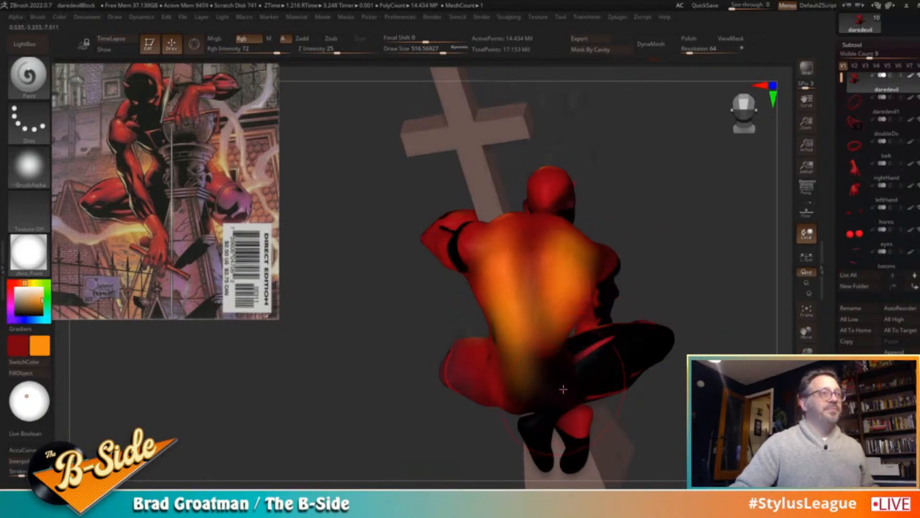
# Sample a deeper orange from the back and paint a soft glow on the head and forearm at draw size about 318
pyautogui.press('c')
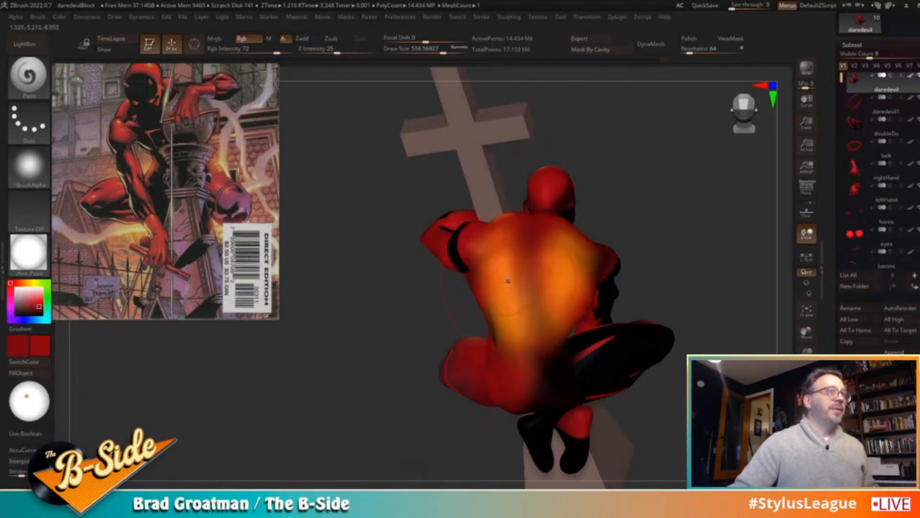
pyautogui.press('c')
pyautogui.moveTo(625, 197)
pyautogui.mouseDown()
pyautogui.moveTo(628, 172)
pyautogui.moveTo(597, 180)
pyautogui.moveTo(535, 172)
pyautogui.mouseUp()
pyautogui.press('s')
pyautogui.press('s')
pyautogui.moveTo(628, 173); pyautogui.dragTo(654, 170)
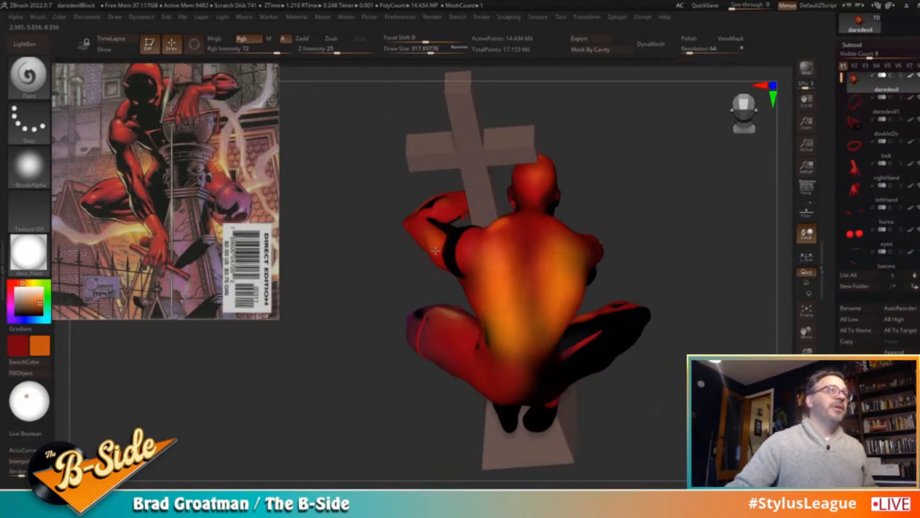
# Swap the active colour to dark red and mask the upper arm and upper back with the MaskCurve brush
pyautogui.click(46, 363)
pyautogui.moveTo(287, 323); pyautogui.dragTo(250, 357)
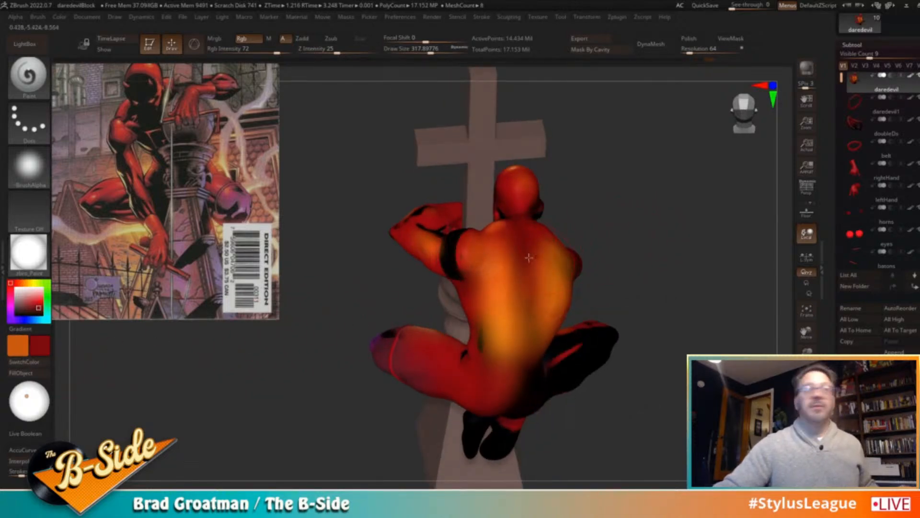
pyautogui.press('ctrl')
pyautogui.moveTo(454, 280)
pyautogui.keyDown('ctrl'); pyautogui.mouseDown()
pyautogui.moveTo(492, 248)
pyautogui.moveTo(507, 248)
pyautogui.moveTo(500, 235)
pyautogui.moveTo(460, 296)
pyautogui.mouseUp(); pyautogui.keyUp('ctrl')
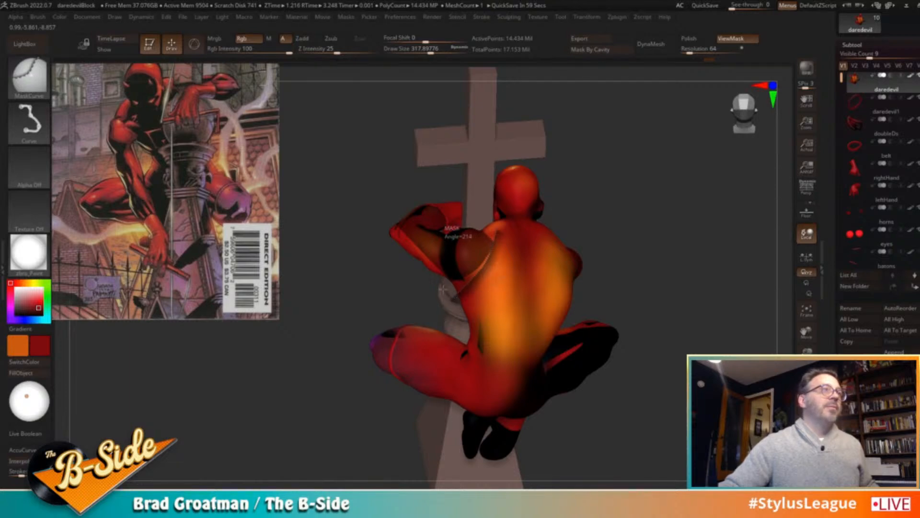
pyautogui.moveTo(439, 293)
pyautogui.keyDown('ctrl'); pyautogui.mouseDown()
pyautogui.moveTo(464, 262)
pyautogui.moveTo(497, 258)
pyautogui.mouseUp(); pyautogui.keyUp('ctrl')
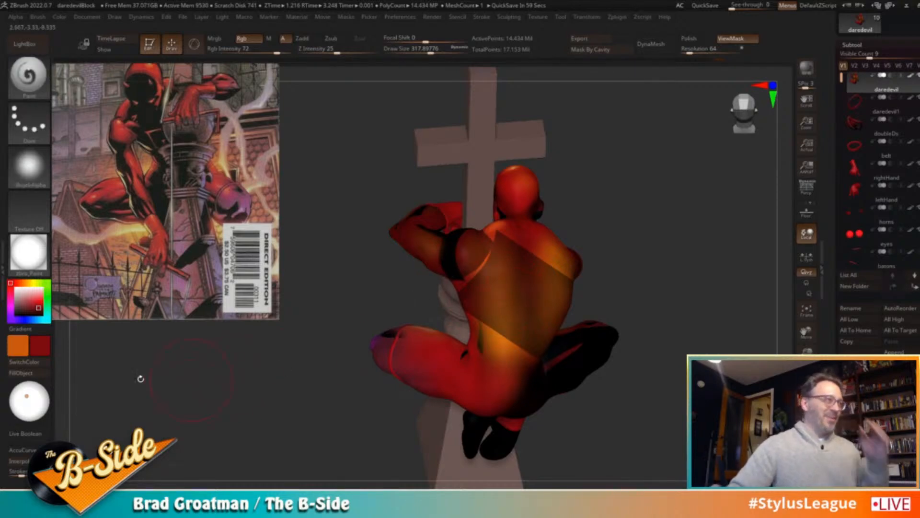
# Undo the last mask changes, mask the shoulder and upper back again with a curve, and turn off the mask display
pyautogui.moveTo(622, 458); pyautogui.dragTo(665, 380)
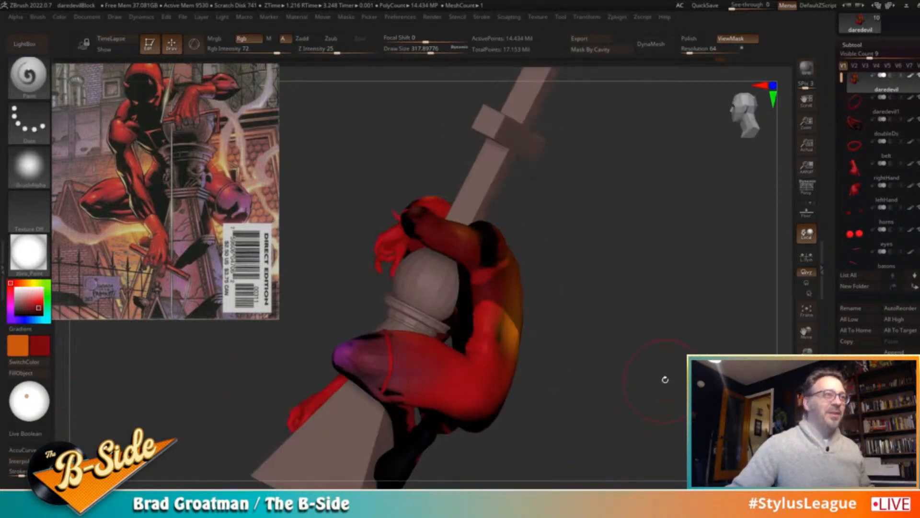
pyautogui.moveTo(525, 279); pyautogui.dragTo(514, 280)
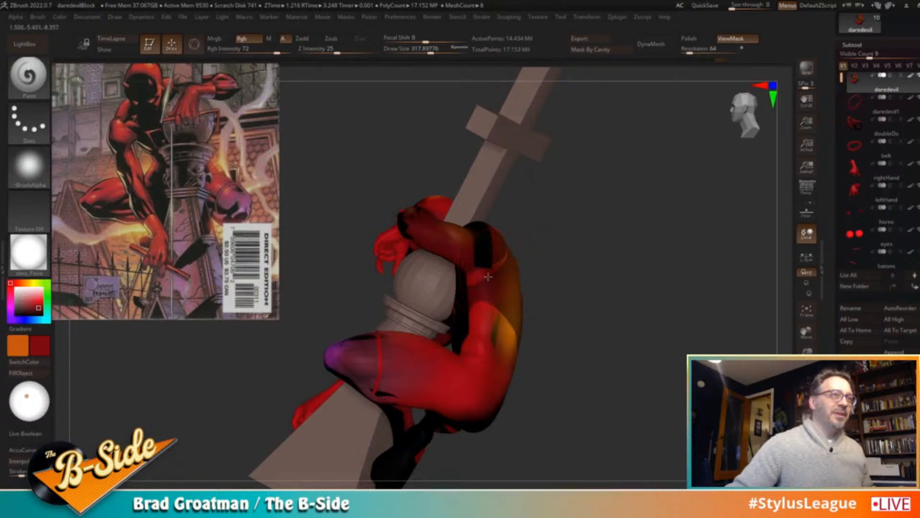
pyautogui.moveTo(548, 235)
pyautogui.mouseDown()
pyautogui.moveTo(493, 267)
pyautogui.moveTo(602, 243)
pyautogui.moveTo(631, 269)
pyautogui.moveTo(586, 275)
pyautogui.moveTo(624, 269)
pyautogui.mouseUp()
pyautogui.hotkey('ctrl', 'z')
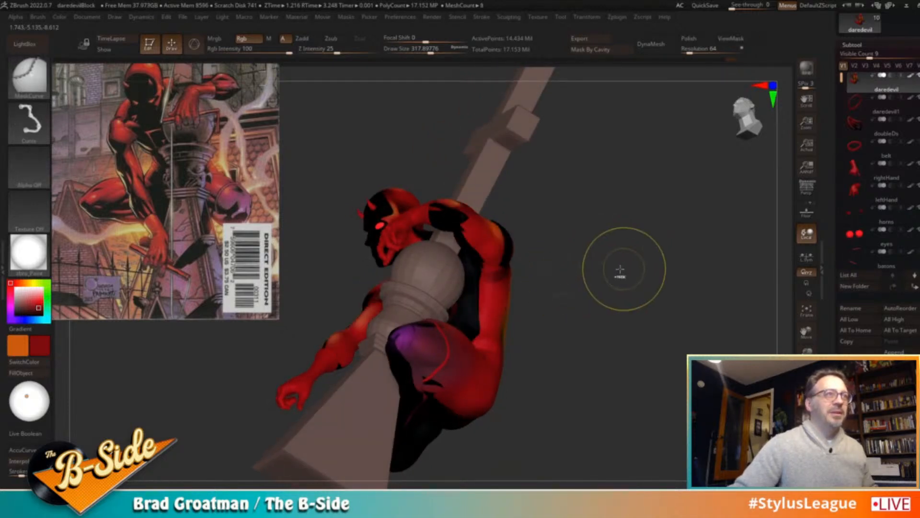
pyautogui.hotkey('ctrl', 'z')
pyautogui.moveTo(567, 288)
pyautogui.mouseDown()
pyautogui.moveTo(514, 277)
pyautogui.moveTo(488, 242)
pyautogui.mouseUp()
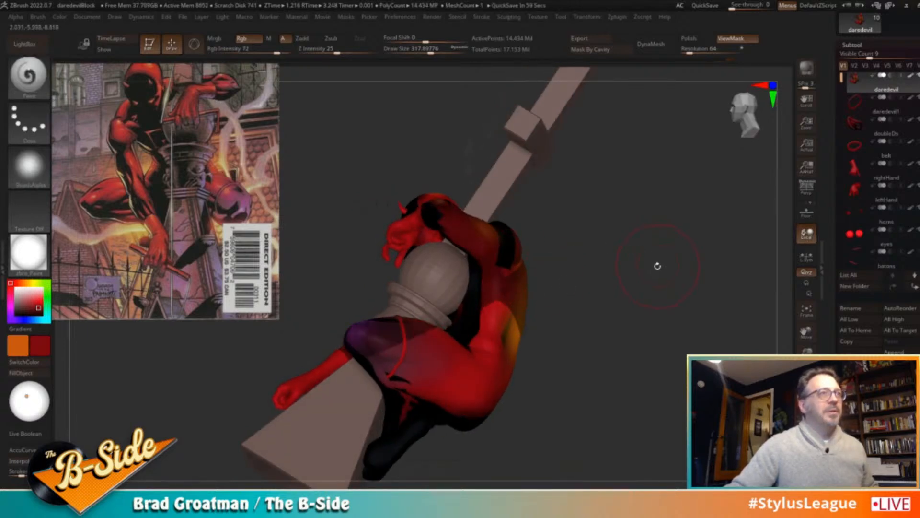
pyautogui.moveTo(657, 263); pyautogui.dragTo(518, 264)
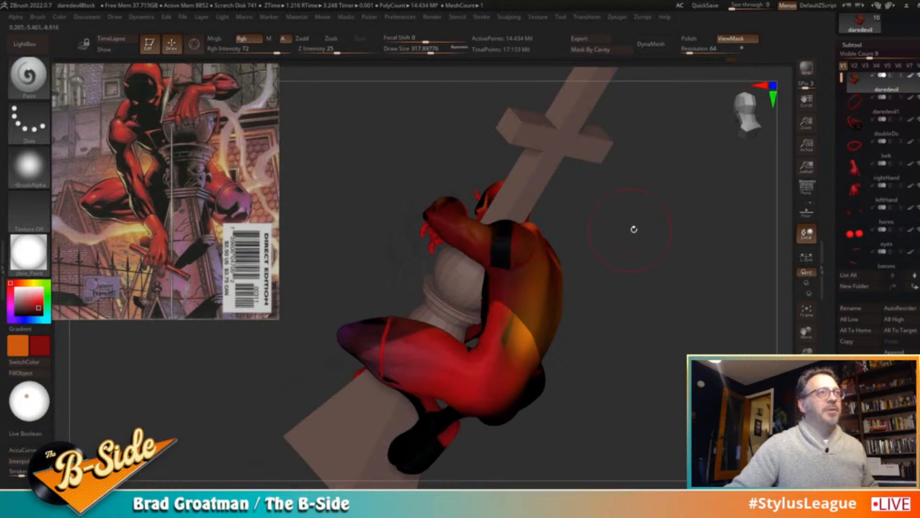
pyautogui.moveTo(705, 254); pyautogui.dragTo(633, 269)
pyautogui.hotkey('ctrl', 'h')
# Sample orange-red from the back and paint along the shoulder blade's edge at draw size about 167
pyautogui.moveTo(710, 275)
pyautogui.mouseDown()
pyautogui.moveTo(692, 283)
pyautogui.moveTo(671, 257)
pyautogui.mouseUp()
pyautogui.press('c')
pyautogui.press('s')
pyautogui.moveTo(539, 251); pyautogui.dragTo(530, 251)
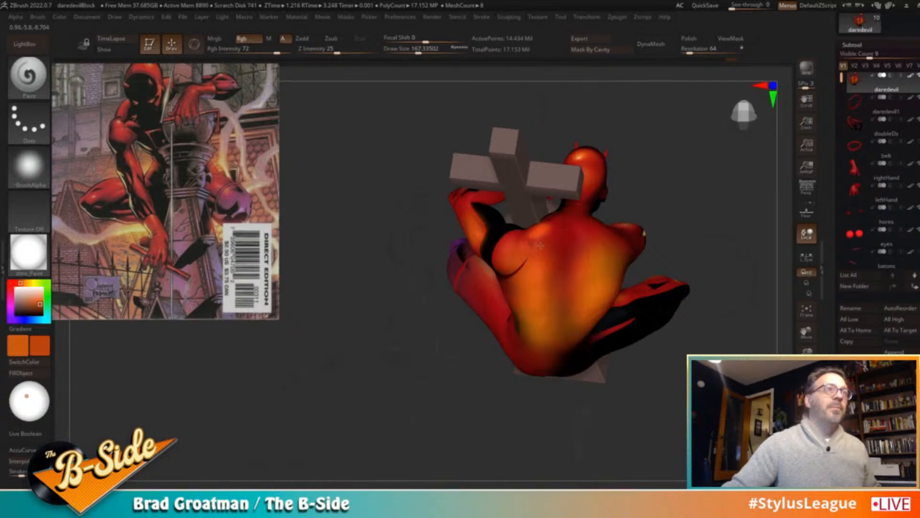
pyautogui.moveTo(681, 250); pyautogui.dragTo(512, 283)
# Sample dark red and blend the orange glow along the side of the torso, enlarging the draw size to about 299
pyautogui.press('c')
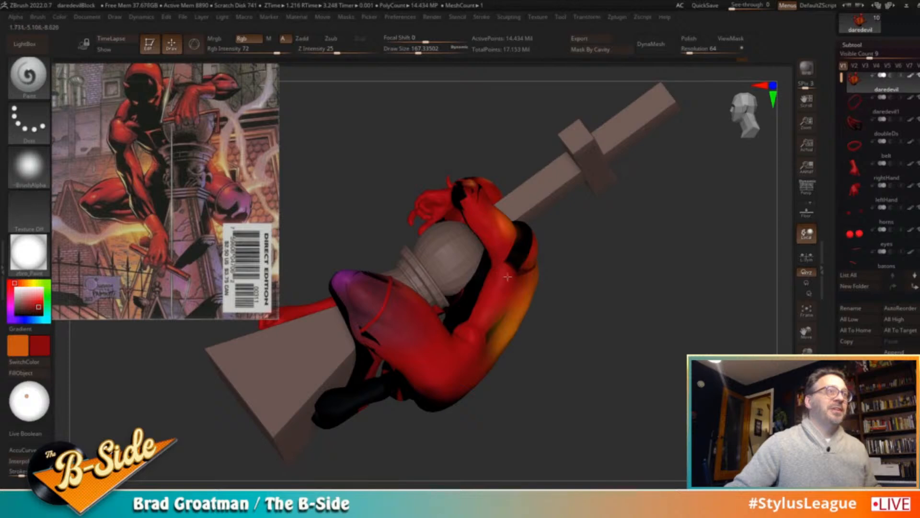
pyautogui.moveTo(571, 277); pyautogui.dragTo(518, 309)
pyautogui.press('c')
pyautogui.press('s')
pyautogui.moveTo(492, 337)
pyautogui.mouseDown()
pyautogui.moveTo(500, 314)
pyautogui.moveTo(488, 343)
pyautogui.mouseUp()
pyautogui.press('c')
pyautogui.press('s')
pyautogui.moveTo(496, 302); pyautogui.dragTo(505, 302)
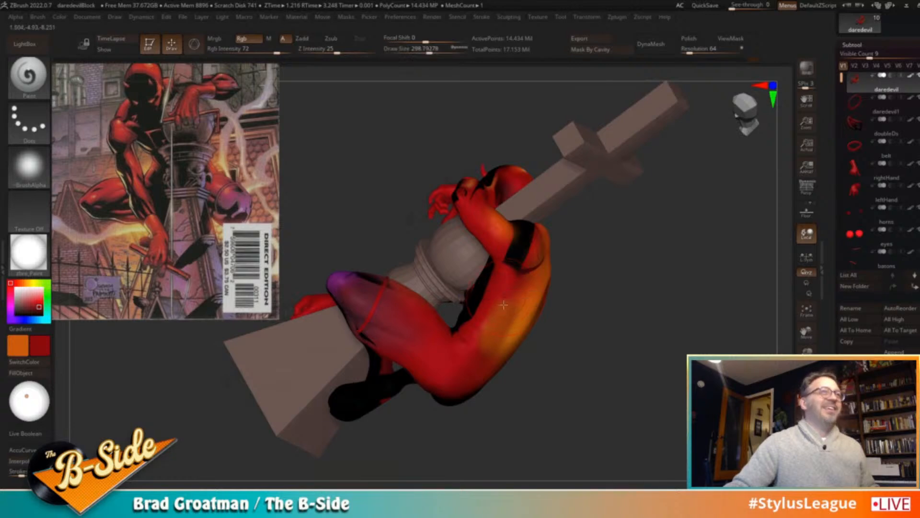
# Soften the black shadow on the lower back with dark red at draw size about 400
pyautogui.moveTo(581, 310); pyautogui.dragTo(762, 244)
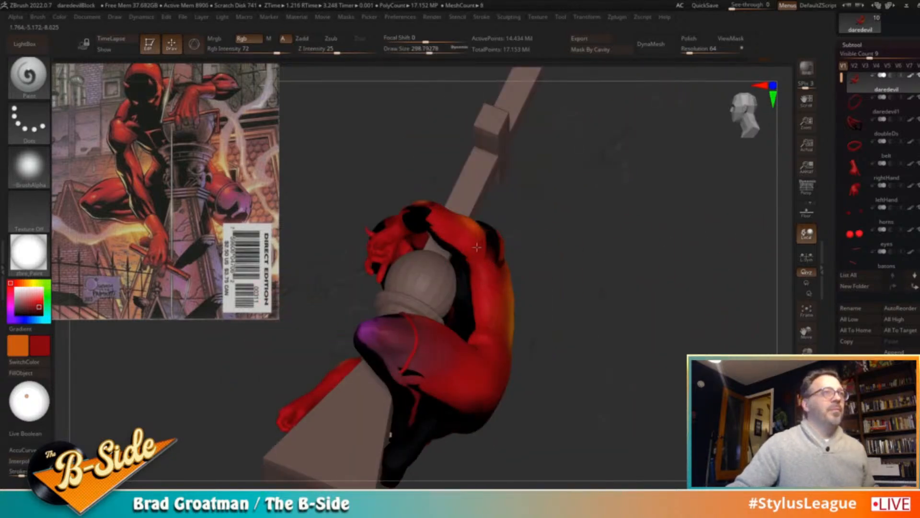
pyautogui.moveTo(577, 285); pyautogui.dragTo(499, 314)
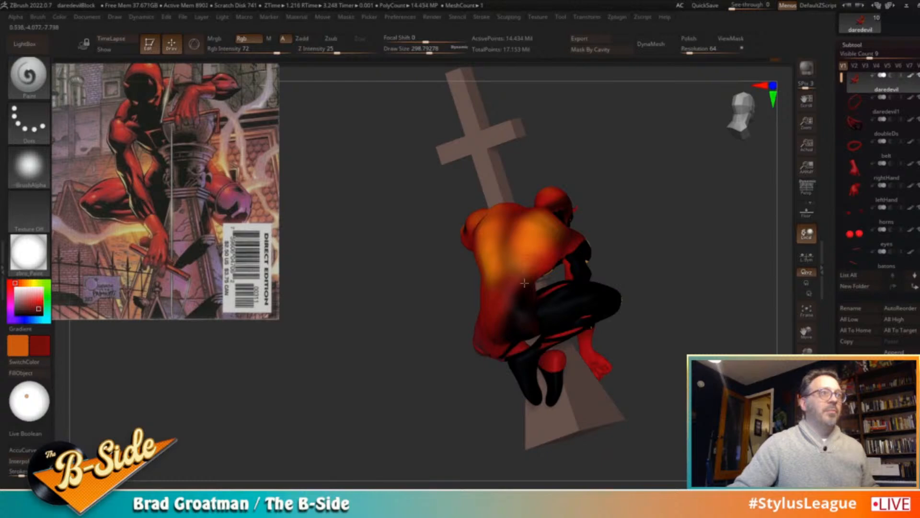
pyautogui.press('s')
pyautogui.moveTo(506, 309); pyautogui.dragTo(513, 310)
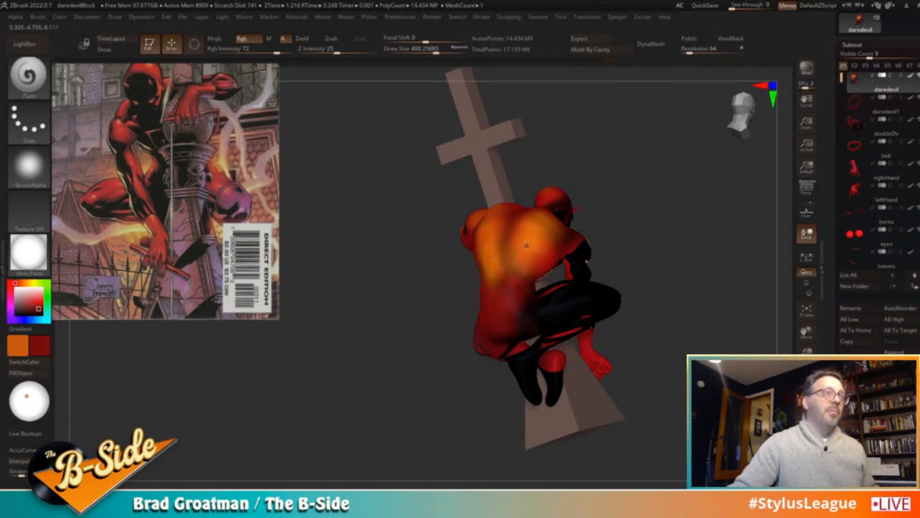
# Sample orange from the back and blend it down over the middle and lower back at draw size about 585
pyautogui.press('c')
pyautogui.moveTo(518, 309); pyautogui.dragTo(504, 292)
pyautogui.moveTo(496, 253); pyautogui.dragTo(503, 305)
pyautogui.moveTo(394, 282); pyautogui.dragTo(472, 278)
pyautogui.moveTo(575, 254); pyautogui.dragTo(602, 267)
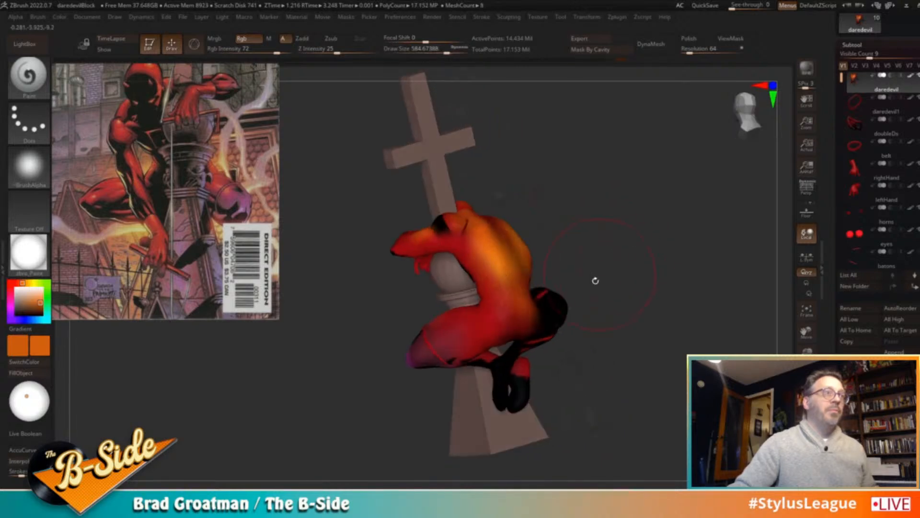
# Sample black and paint soft shading along the underside of the thigh at draw size about 585
pyautogui.press('c')
pyautogui.moveTo(592, 355); pyautogui.dragTo(584, 326)
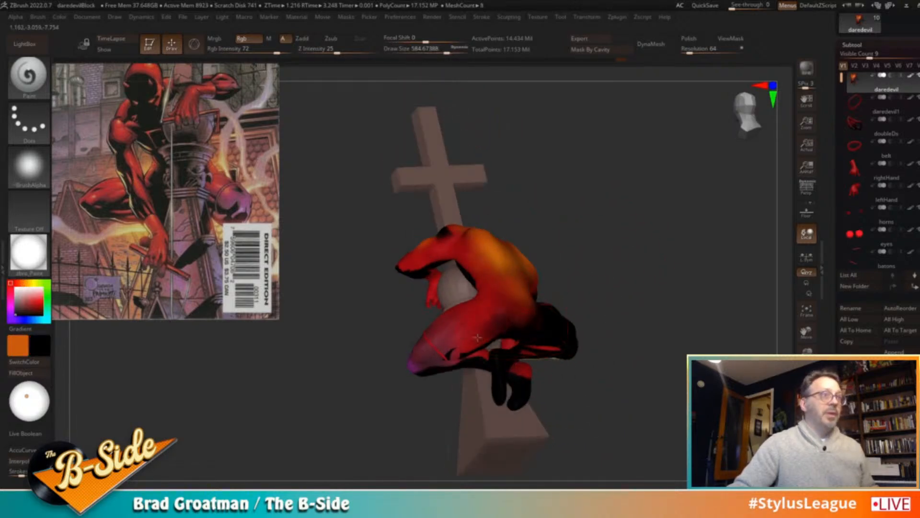
pyautogui.moveTo(481, 329); pyautogui.dragTo(472, 345)
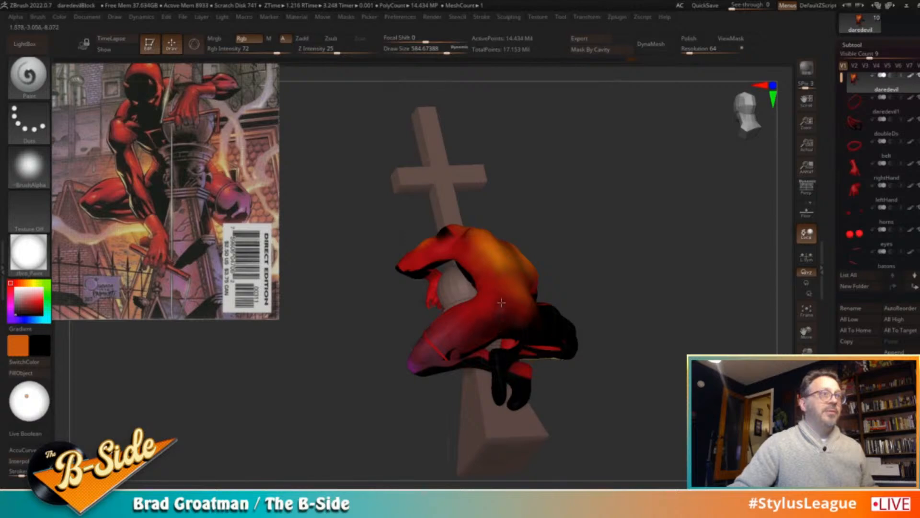
pyautogui.moveTo(571, 269); pyautogui.dragTo(459, 266)
pyautogui.moveTo(559, 244); pyautogui.dragTo(655, 267)
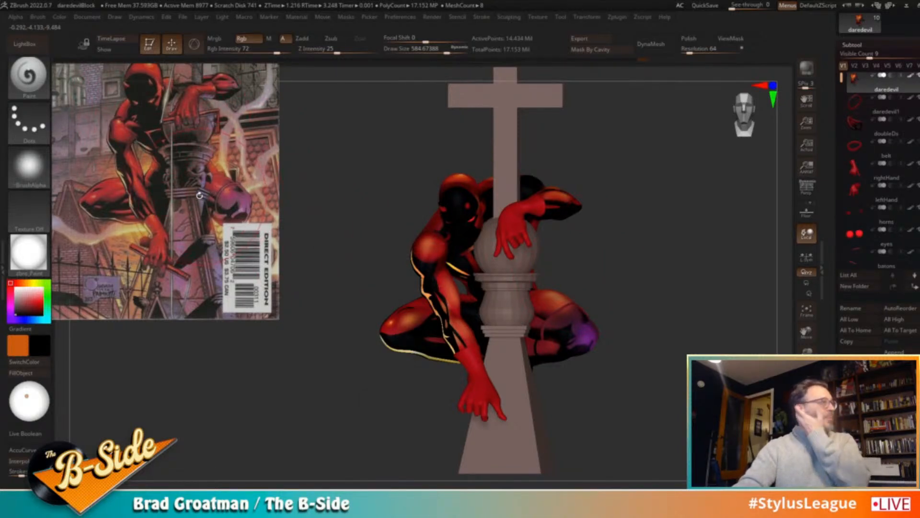
# Reposition the cover reference image in Spotlight and save the project
pyautogui.press('z')
pyautogui.moveTo(186, 149); pyautogui.dragTo(242, 229)
pyautogui.moveTo(284, 165); pyautogui.dragTo(317, 201)
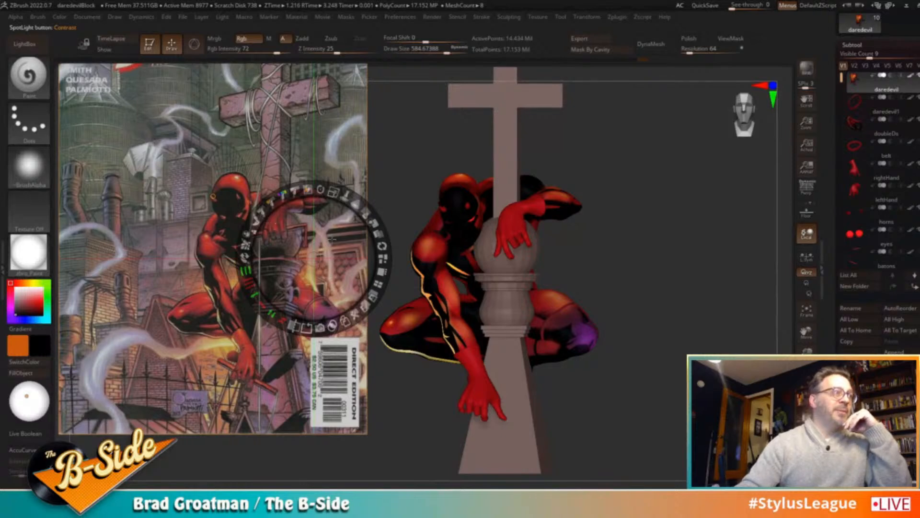
pyautogui.moveTo(331, 197); pyautogui.dragTo(330, 197)
pyautogui.moveTo(319, 254); pyautogui.dragTo(211, 146)
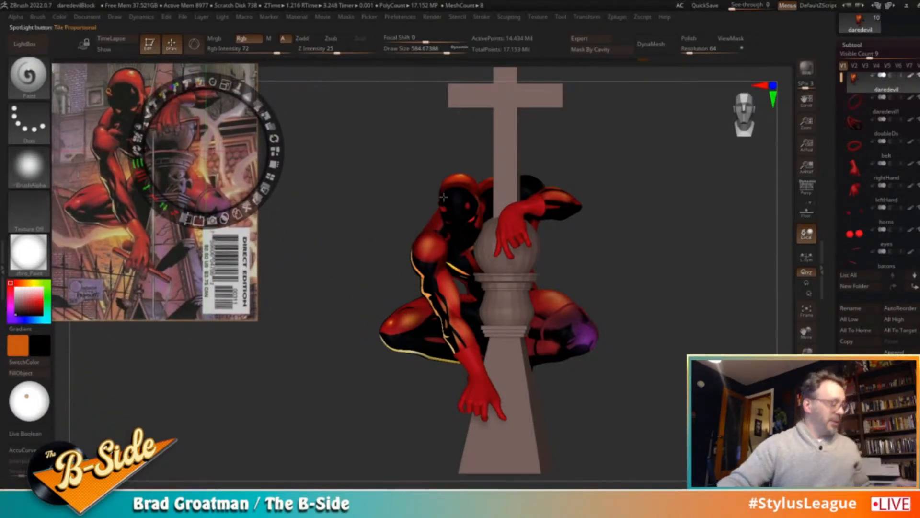
pyautogui.press('z')
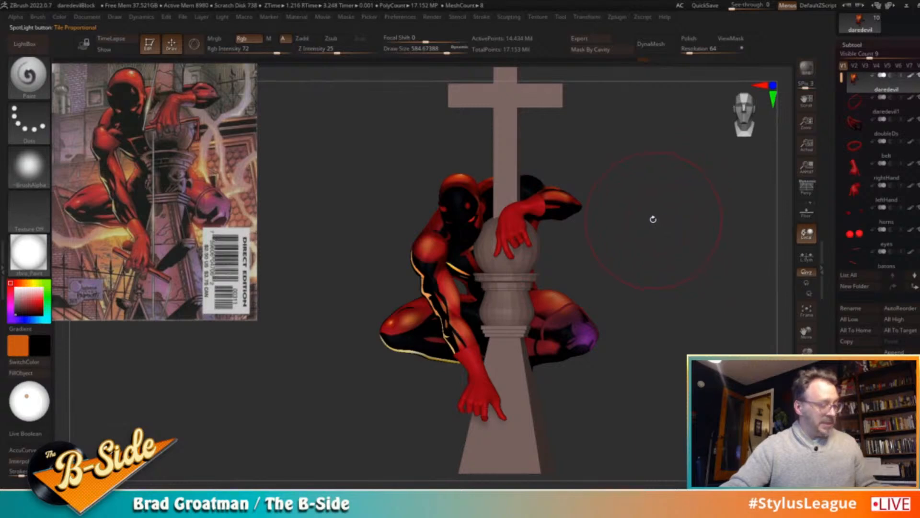
pyautogui.hotkey('ctrl', 's')
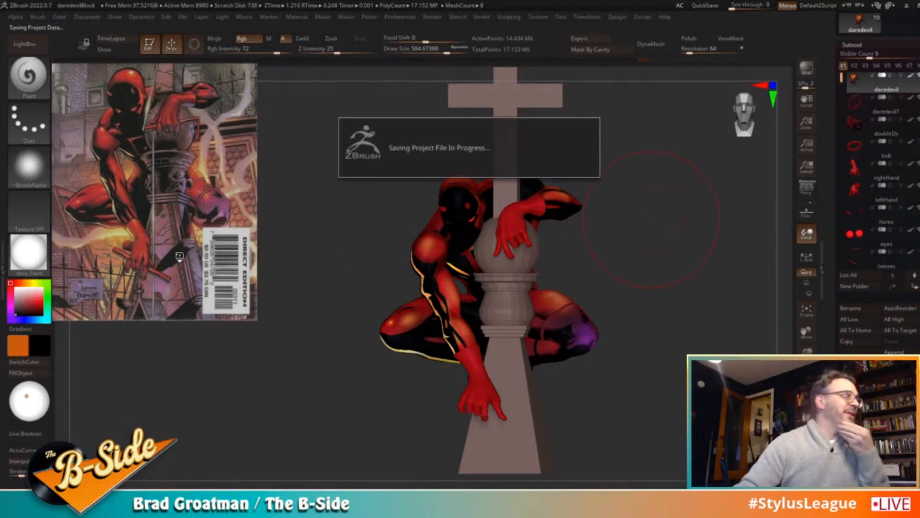
# Make the right hand the active subtool and paint a soft orange highlight on the glove's cuff at draw size about 132
pyautogui.press('shift')
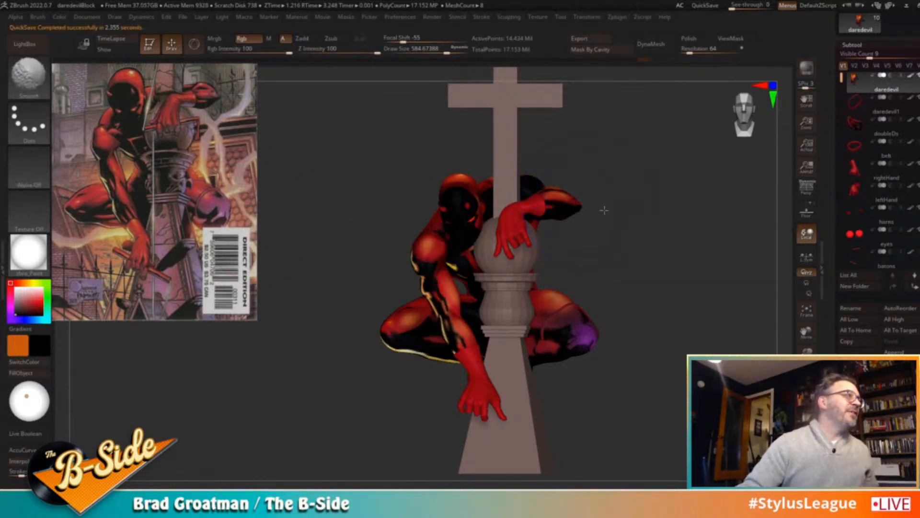
pyautogui.keyDown('alt'); pyautogui.moveTo(604, 211); pyautogui.dragTo(604, 242); pyautogui.keyUp('alt')
pyautogui.keyDown('alt'); pyautogui.moveTo(219, 362); pyautogui.dragTo(245, 331); pyautogui.keyUp('alt')
pyautogui.press('s')
pyautogui.moveTo(251, 371)
pyautogui.keyDown('alt'); pyautogui.mouseDown()
pyautogui.moveTo(288, 299)
pyautogui.moveTo(279, 308)
pyautogui.mouseUp(); pyautogui.keyUp('alt')
pyautogui.press('s')
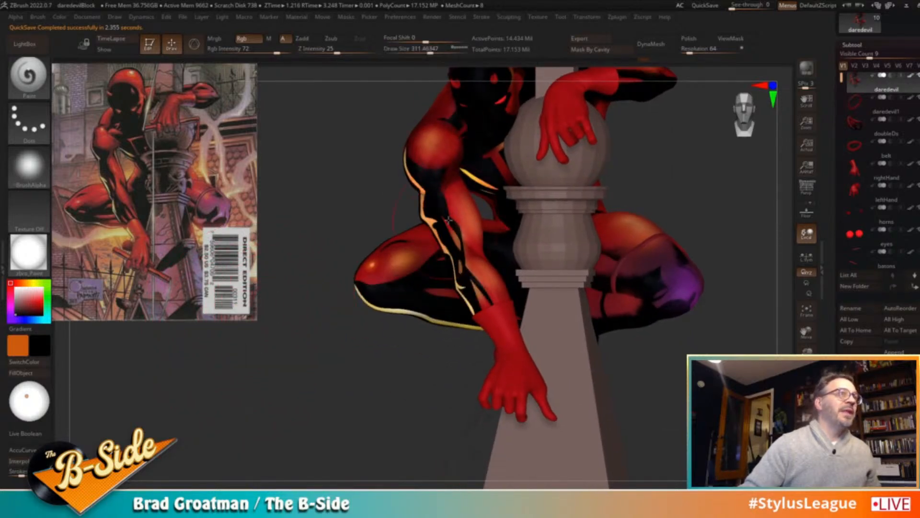
pyautogui.press('v')
pyautogui.moveTo(323, 357)
pyautogui.keyDown('alt'); pyautogui.mouseDown()
pyautogui.moveTo(375, 324)
pyautogui.moveTo(440, 323)
pyautogui.mouseUp(); pyautogui.keyUp('alt')
pyautogui.keyDown('alt'); pyautogui.click(494, 304); pyautogui.keyUp('alt')
pyautogui.press('s')
pyautogui.moveTo(506, 262)
pyautogui.mouseDown()
pyautogui.moveTo(495, 262)
pyautogui.moveTo(503, 246)
pyautogui.mouseUp()
pyautogui.press('s')
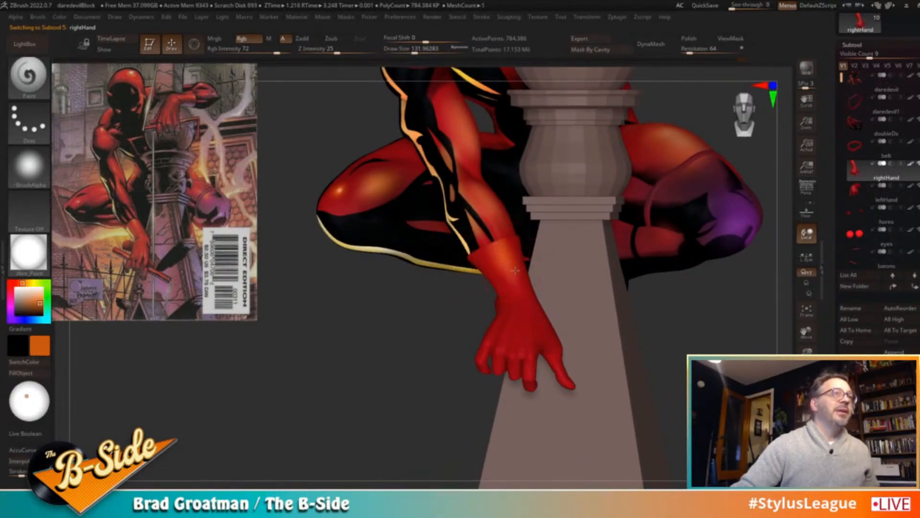
pyautogui.moveTo(665, 318); pyautogui.dragTo(546, 330)
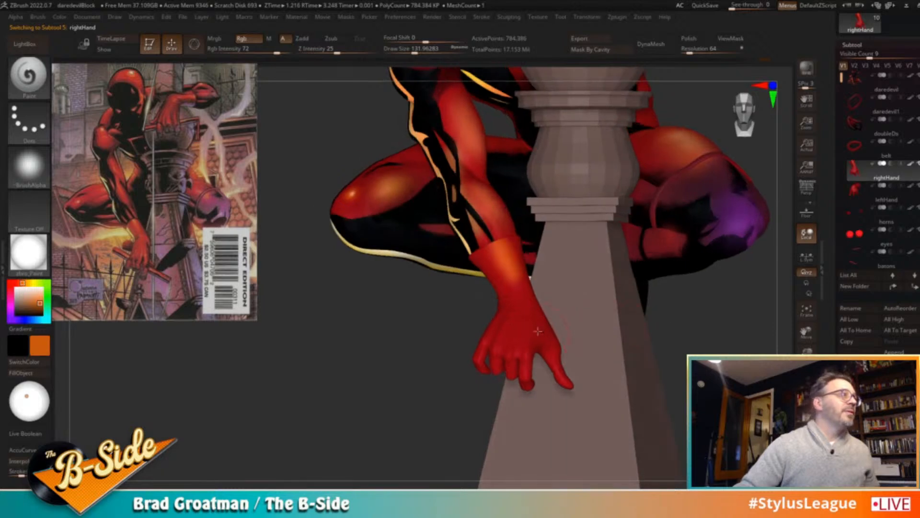
# Examine the right hand and forearm from the front and both sides against the cover reference
pyautogui.moveTo(422, 363); pyautogui.dragTo(370, 382)
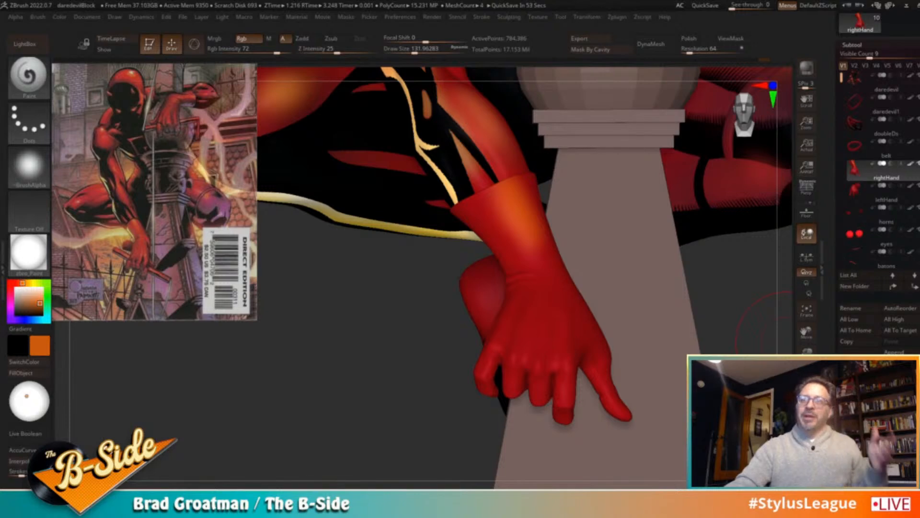
pyautogui.keyDown('alt'); pyautogui.moveTo(409, 360); pyautogui.dragTo(307, 352); pyautogui.keyUp('alt')
pyautogui.moveTo(703, 332); pyautogui.dragTo(666, 316)
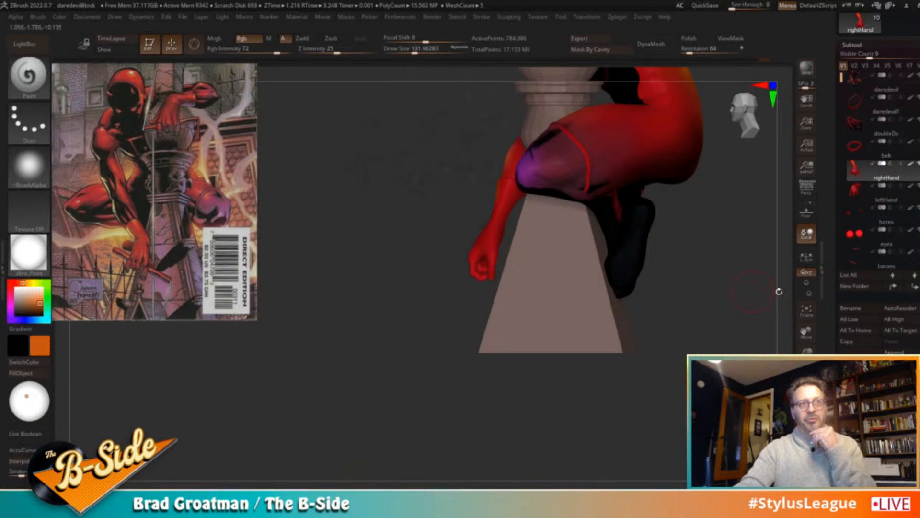
pyautogui.moveTo(677, 326); pyautogui.dragTo(619, 311)
pyautogui.moveTo(487, 311); pyautogui.dragTo(613, 272)
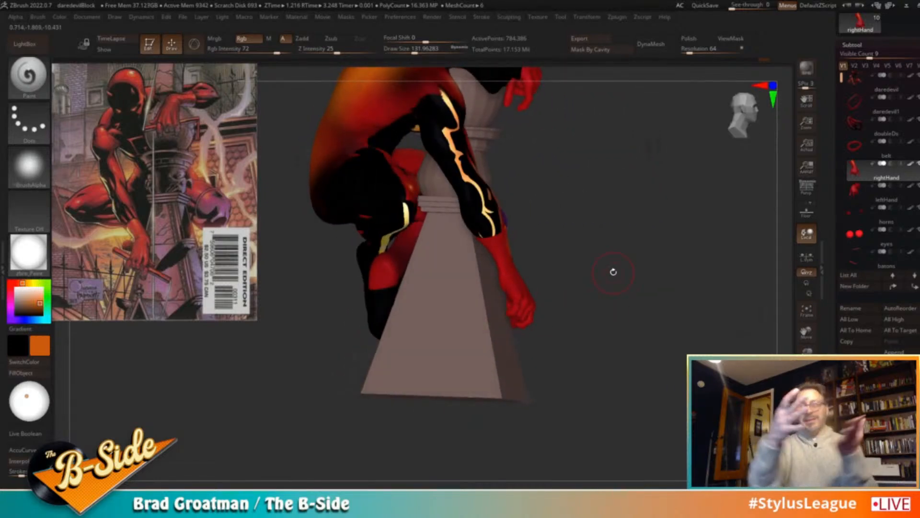
pyautogui.moveTo(590, 205)
pyautogui.mouseDown()
pyautogui.moveTo(647, 200)
pyautogui.moveTo(710, 224)
pyautogui.moveTo(692, 287)
pyautogui.moveTo(711, 273)
pyautogui.moveTo(669, 269)
pyautogui.mouseUp()
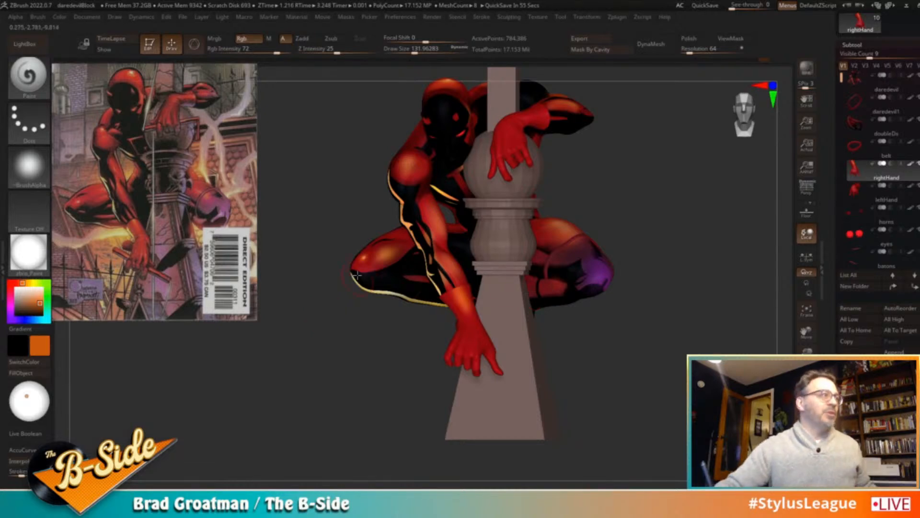
pyautogui.keyDown('alt'); pyautogui.moveTo(352, 351); pyautogui.dragTo(411, 321); pyautogui.keyUp('alt')
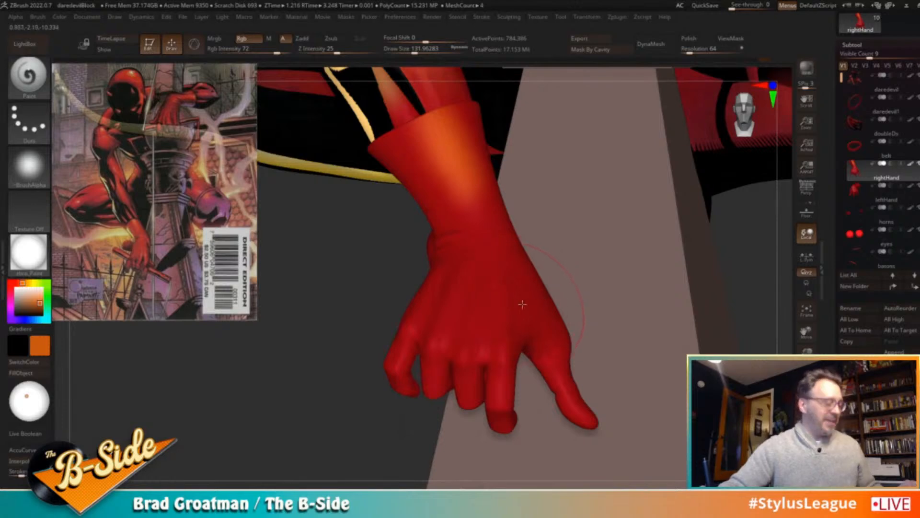
pyautogui.press('b')
pyautogui.press('c')
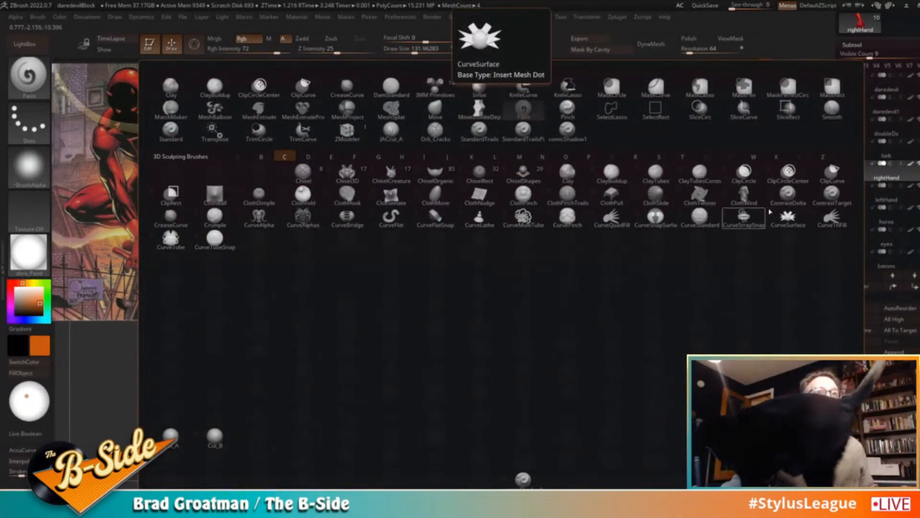
pyautogui.click(787, 194)
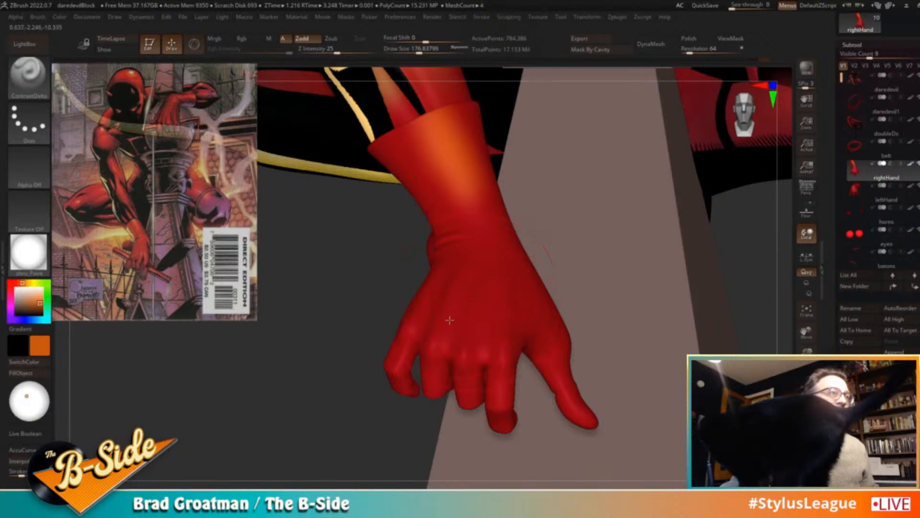
pyautogui.moveTo(671, 269); pyautogui.dragTo(719, 280)
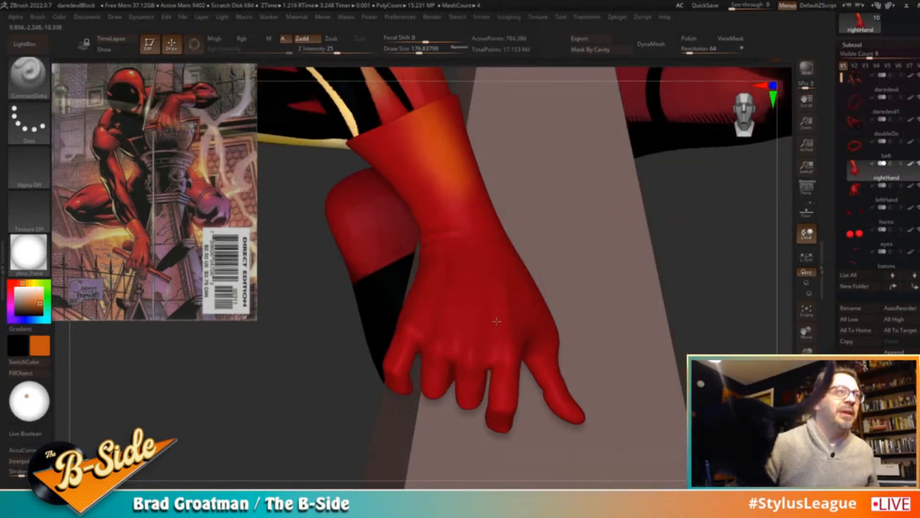
pyautogui.moveTo(726, 246); pyautogui.dragTo(669, 230)
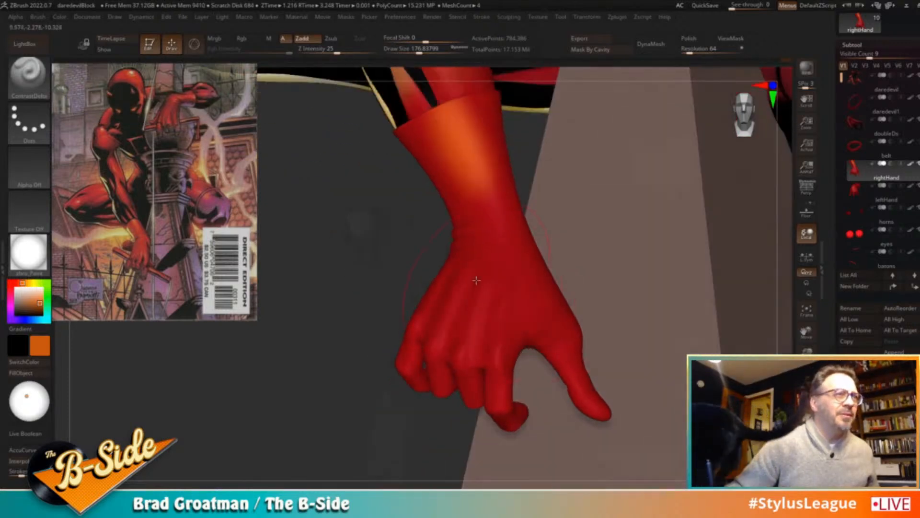
pyautogui.moveTo(401, 293); pyautogui.dragTo(391, 333)
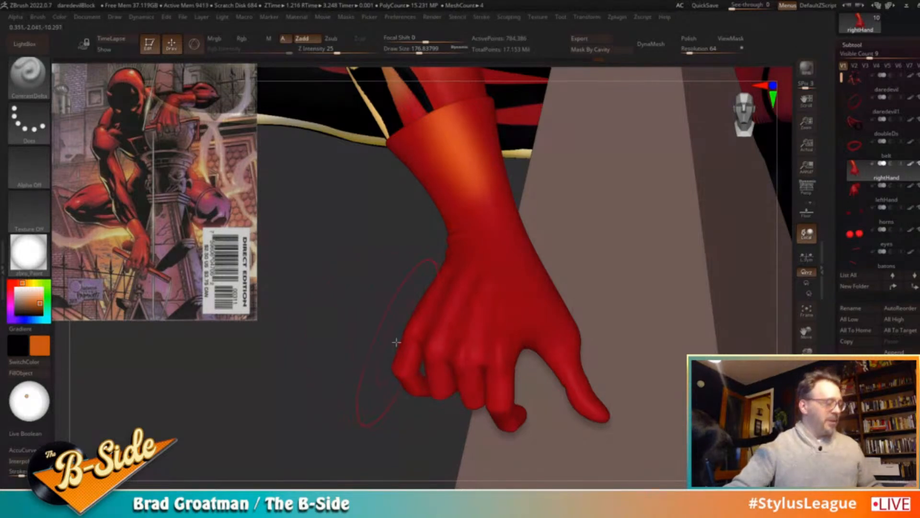
pyautogui.press('b')
pyautogui.press('p')
pyautogui.press('a')
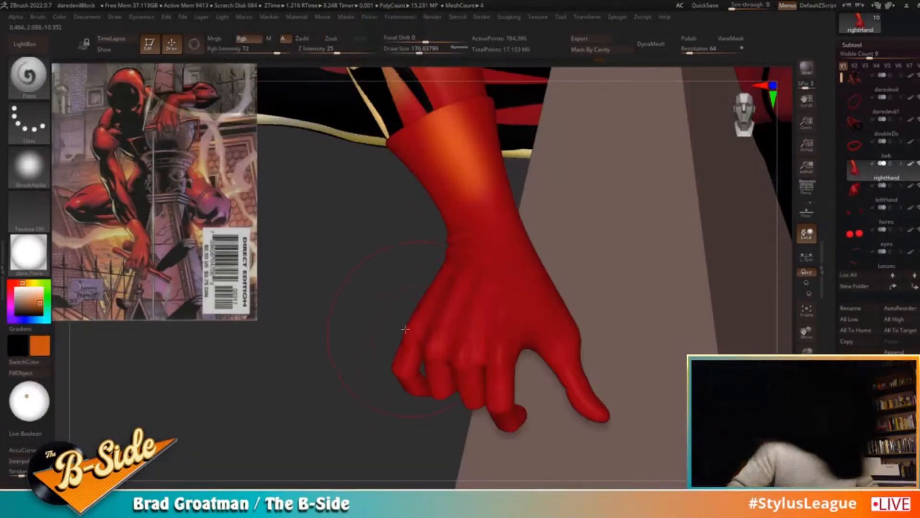
# Set the draw size to about 128 and set up the TrimDynamic brush to paint colour at RGB intensity 39
pyautogui.press('s')
pyautogui.moveTo(384, 303); pyautogui.dragTo(391, 305)
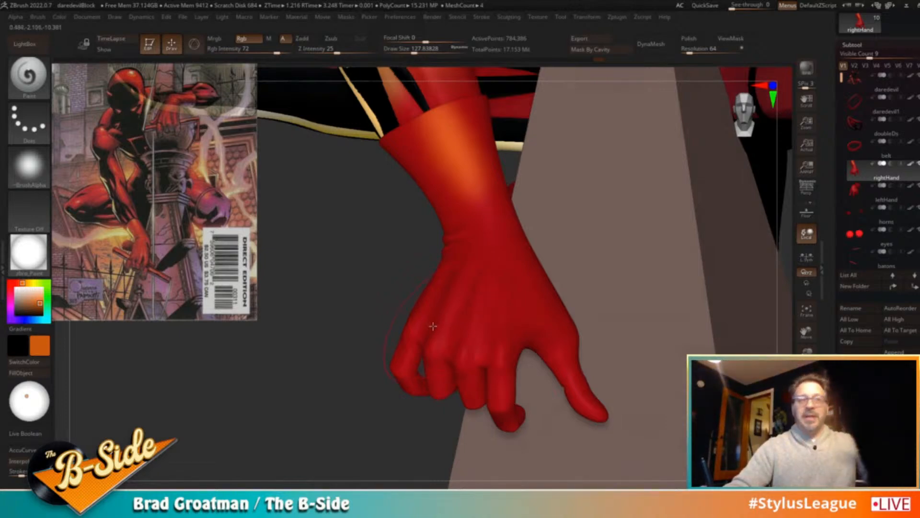
pyautogui.press('b')
pyautogui.press('t')
pyautogui.press('d')
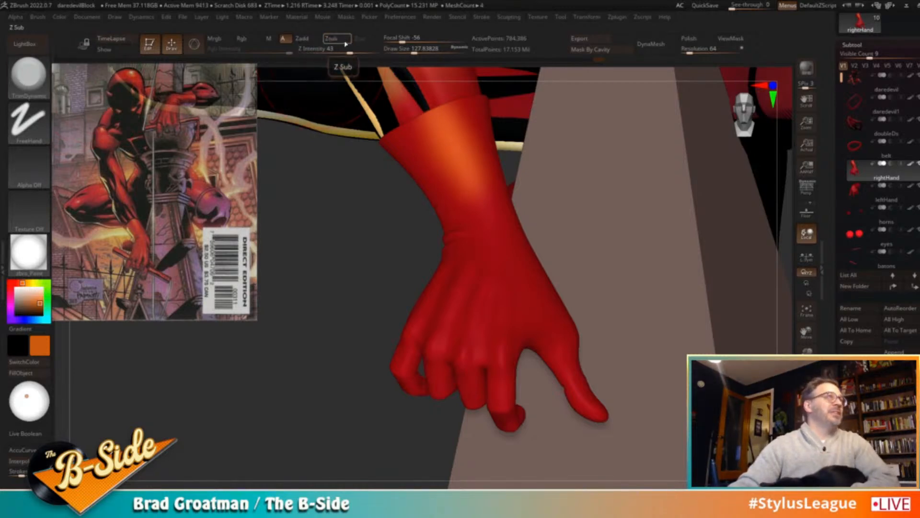
pyautogui.click(244, 39)
pyautogui.click(269, 52)
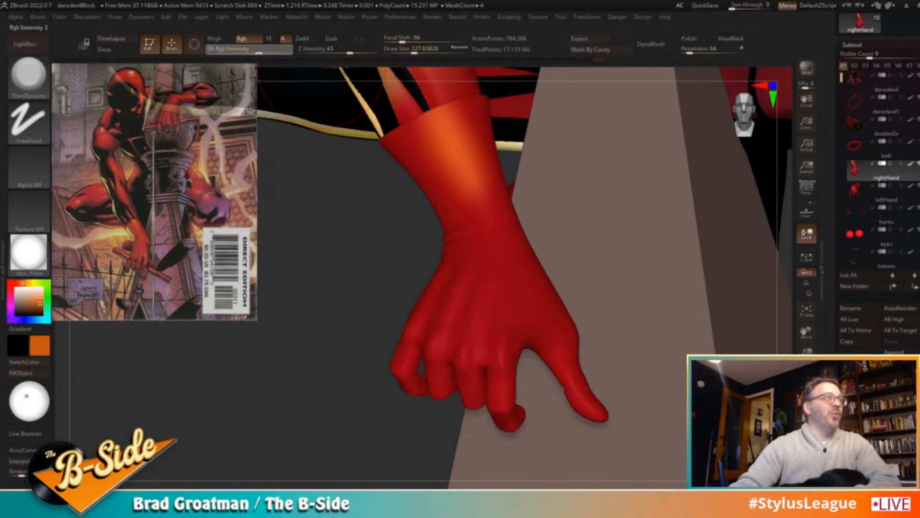
# Paint orange streaks down the tendons on the back of the right glove and undo the most recent strokes
pyautogui.moveTo(480, 287); pyautogui.dragTo(468, 338)
pyautogui.moveTo(465, 270)
pyautogui.mouseDown()
pyautogui.moveTo(435, 350)
pyautogui.moveTo(461, 335)
pyautogui.mouseUp()
pyautogui.moveTo(482, 285)
pyautogui.mouseDown()
pyautogui.moveTo(465, 347)
pyautogui.moveTo(499, 359)
pyautogui.mouseUp()
pyautogui.moveTo(499, 360); pyautogui.dragTo(500, 292)
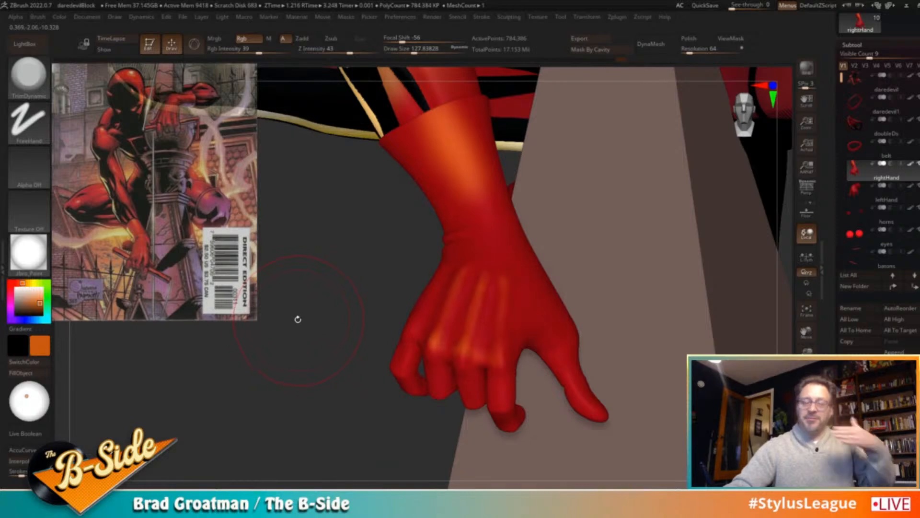
pyautogui.press('ctrl')
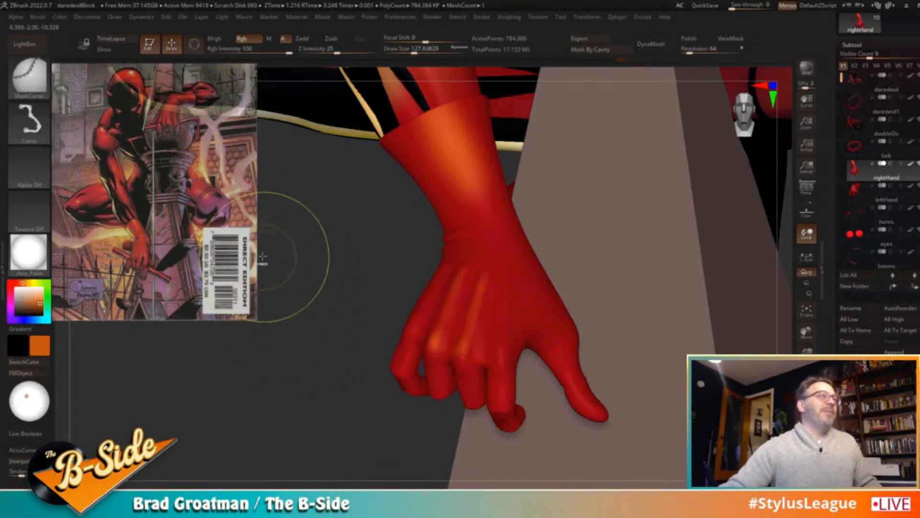
pyautogui.hotkey('ctrl', 'z')
pyautogui.hotkey('ctrl', 'z')
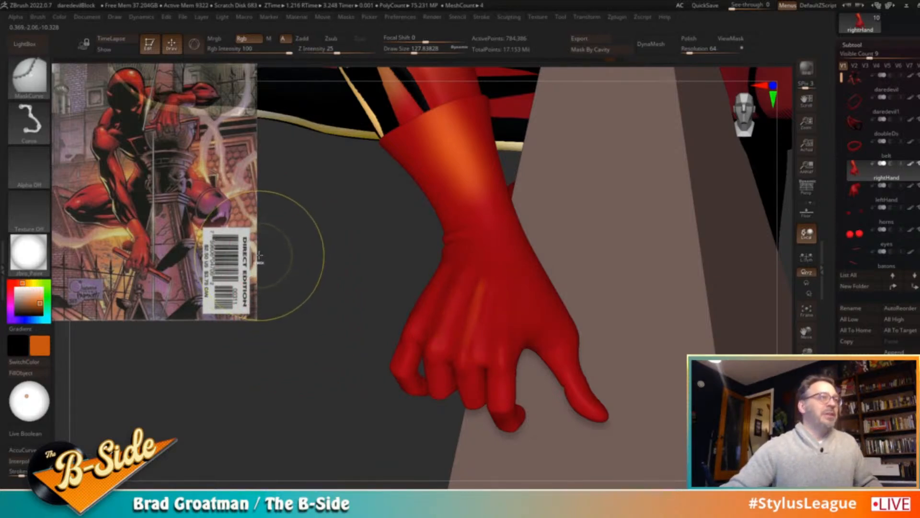
# Give the TrimDynamic brush the soft Alpha 01 and a draw size of about 197
pyautogui.click(29, 168)
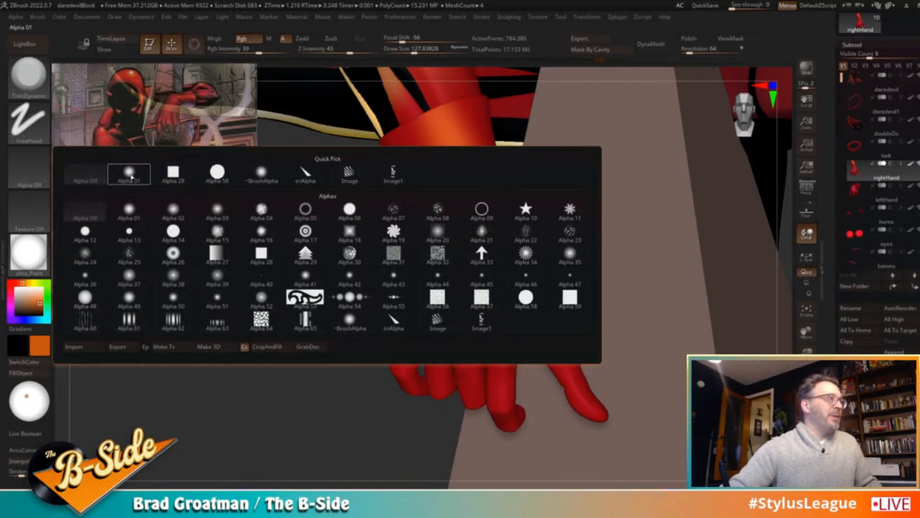
pyautogui.click(130, 174)
pyautogui.press('s')
pyautogui.moveTo(465, 304); pyautogui.dragTo(472, 303)
# Try painting softer orange highlights along the tendons and index knuckle of the right glove
pyautogui.moveTo(486, 274)
pyautogui.mouseDown()
pyautogui.moveTo(470, 349)
pyautogui.moveTo(499, 355)
pyautogui.mouseUp()
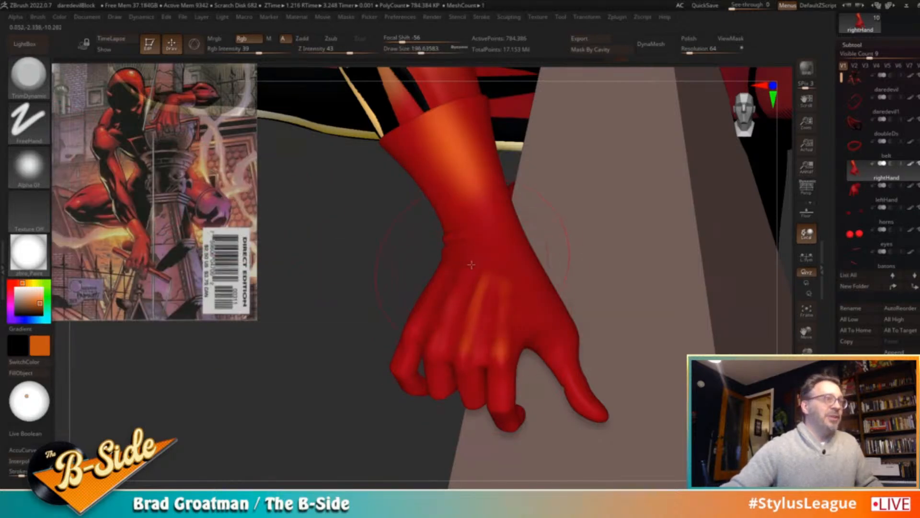
pyautogui.moveTo(446, 317); pyautogui.dragTo(442, 332)
pyautogui.hotkey('ctrl', 'z')
pyautogui.hotkey('ctrl', 'z')
pyautogui.hotkey('ctrl', 'z')
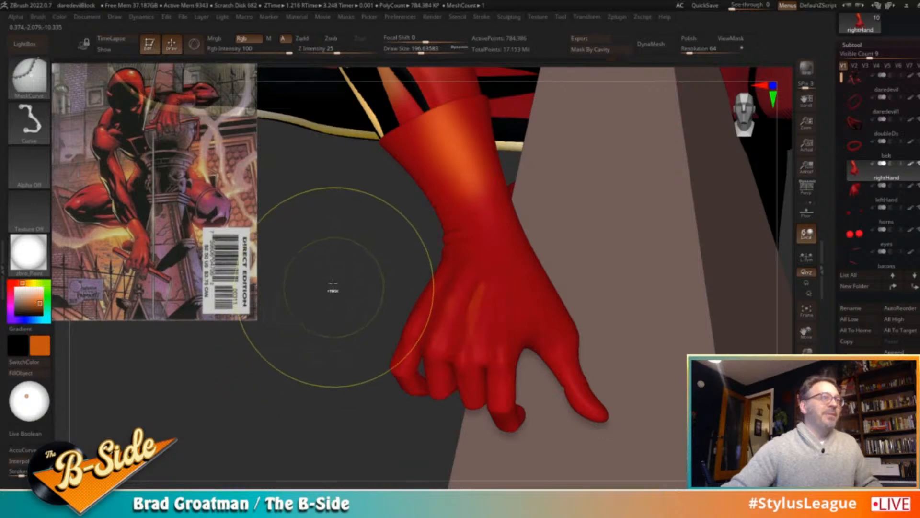
# Set the focal shift to about -9 and paint soft orange streaks along the tendons and knuckles of the right glove
pyautogui.moveTo(404, 41); pyautogui.dragTo(421, 41)
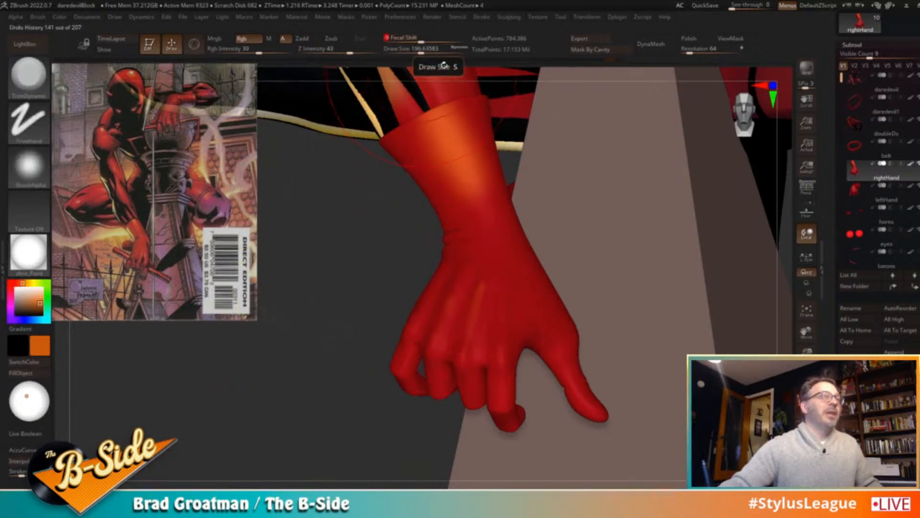
pyautogui.moveTo(504, 287); pyautogui.dragTo(501, 357)
pyautogui.moveTo(437, 313)
pyautogui.mouseDown()
pyautogui.moveTo(429, 358)
pyautogui.moveTo(408, 341)
pyautogui.mouseUp()
pyautogui.moveTo(366, 310)
pyautogui.mouseDown()
pyautogui.moveTo(463, 335)
pyautogui.moveTo(448, 361)
pyautogui.moveTo(467, 348)
pyautogui.mouseUp()
# Pick a brighter orange and paint a soft highlight at the base of the right glove's thumb
pyautogui.press('c')
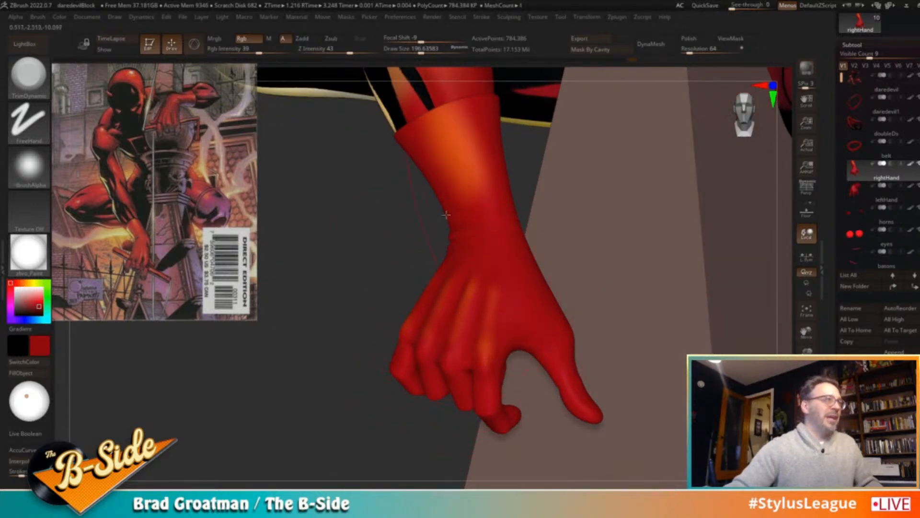
pyautogui.moveTo(401, 220); pyautogui.dragTo(344, 280)
pyautogui.click(25, 283)
pyautogui.click(40, 299)
pyautogui.click(42, 300)
pyautogui.moveTo(380, 307); pyautogui.dragTo(413, 310)
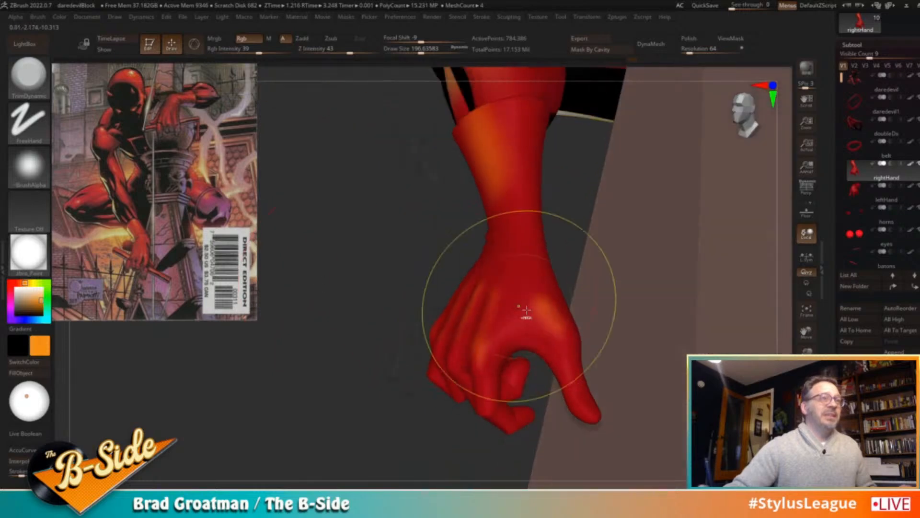
pyautogui.moveTo(569, 333); pyautogui.dragTo(568, 339)
pyautogui.moveTo(363, 351); pyautogui.dragTo(394, 349)
pyautogui.moveTo(324, 343)
pyautogui.mouseDown()
pyautogui.moveTo(326, 331)
pyautogui.moveTo(311, 343)
pyautogui.moveTo(287, 311)
pyautogui.mouseUp()
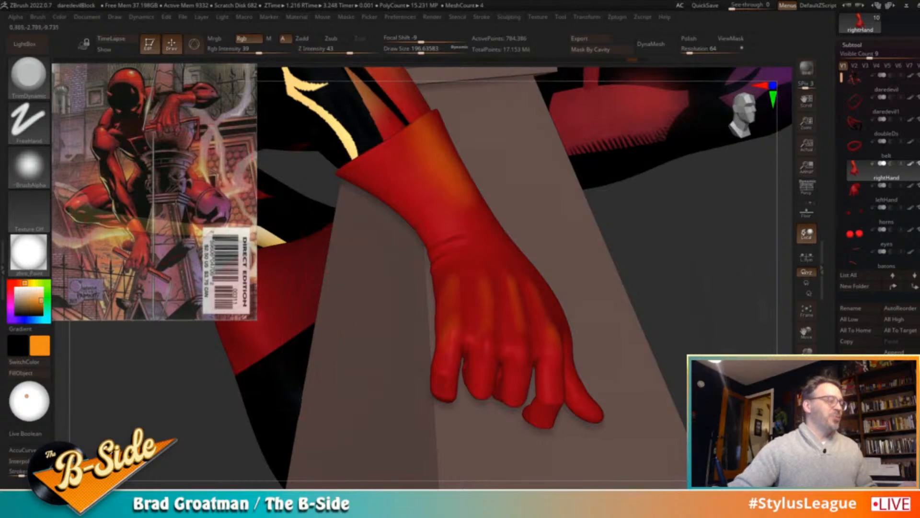
# Switch back to the Paint brush and sample dark red from the right glove
pyautogui.press('b')
pyautogui.click(214, 247)
pyautogui.moveTo(168, 383); pyautogui.dragTo(182, 379)
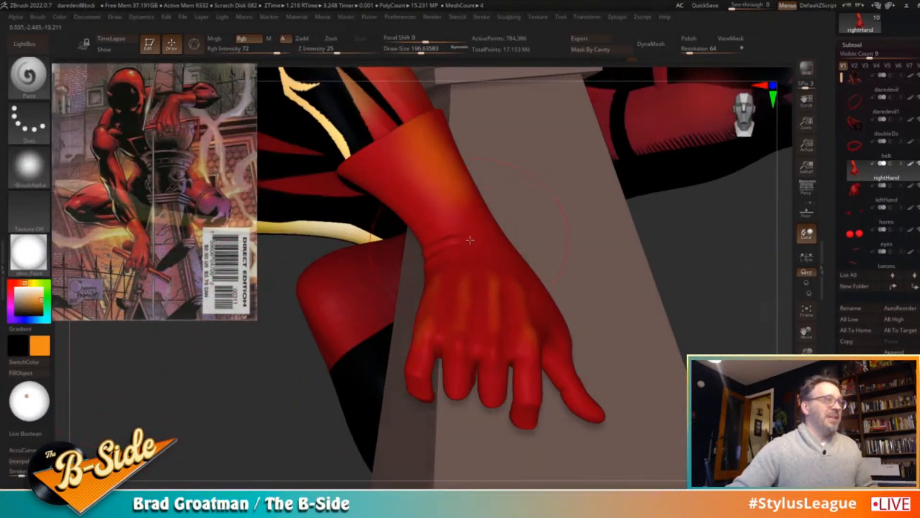
pyautogui.press('c')
pyautogui.moveTo(300, 353)
pyautogui.mouseDown()
pyautogui.moveTo(284, 371)
pyautogui.moveTo(265, 372)
pyautogui.mouseUp()
pyautogui.press('s')
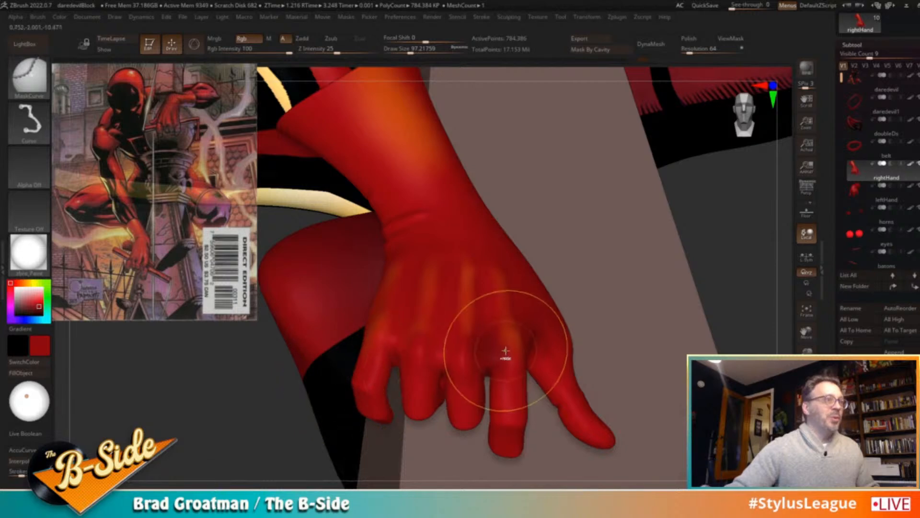
# Shade the gaps between the knuckles in dark red at draw size about 59 and RGB intensity 82
pyautogui.press('s')
pyautogui.moveTo(491, 353); pyautogui.dragTo(485, 355)
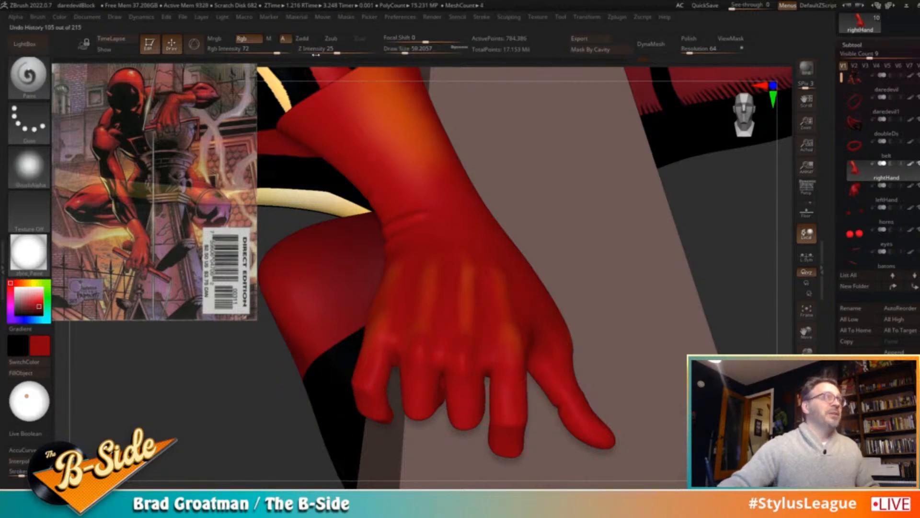
pyautogui.click(282, 50)
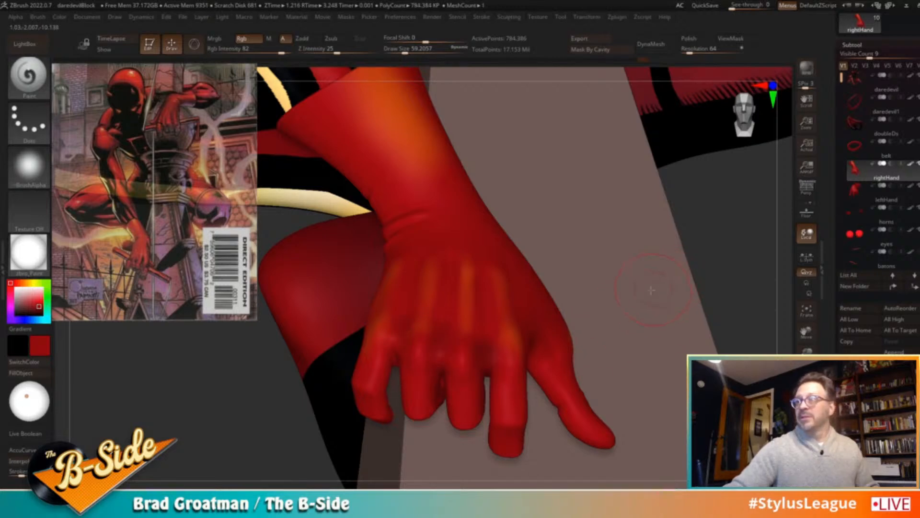
pyautogui.moveTo(258, 378); pyautogui.dragTo(282, 373)
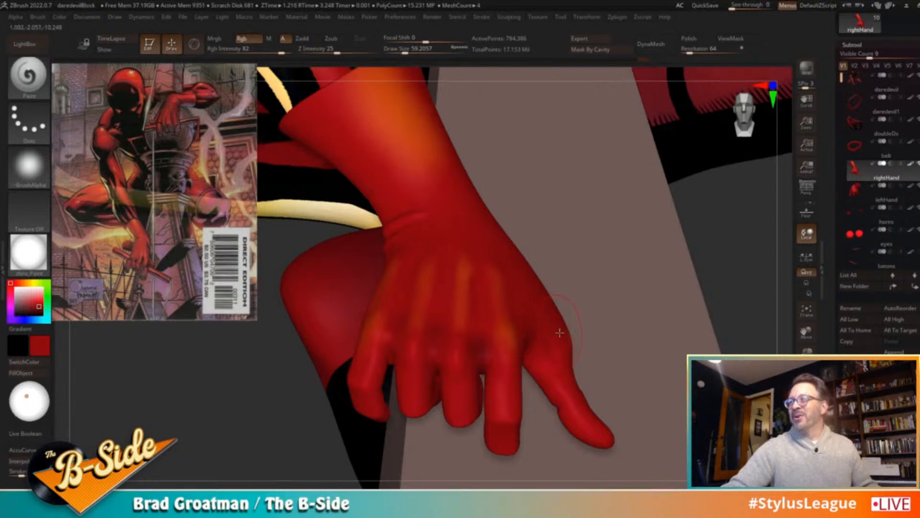
# Blend dark red over the back of the glove and thumb base using draw sizes of about 104 and 149
pyautogui.press('s')
pyautogui.moveTo(542, 337); pyautogui.dragTo(545, 338)
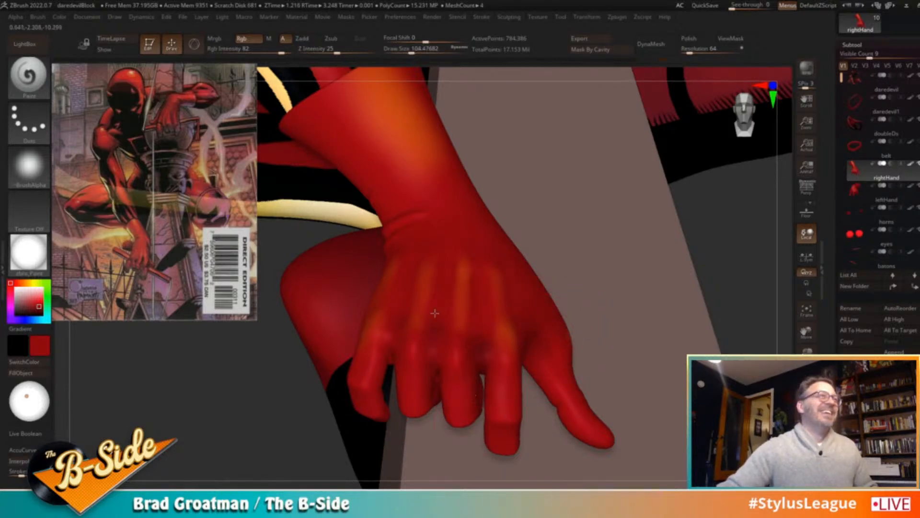
pyautogui.moveTo(436, 364); pyautogui.dragTo(351, 258, button='right')
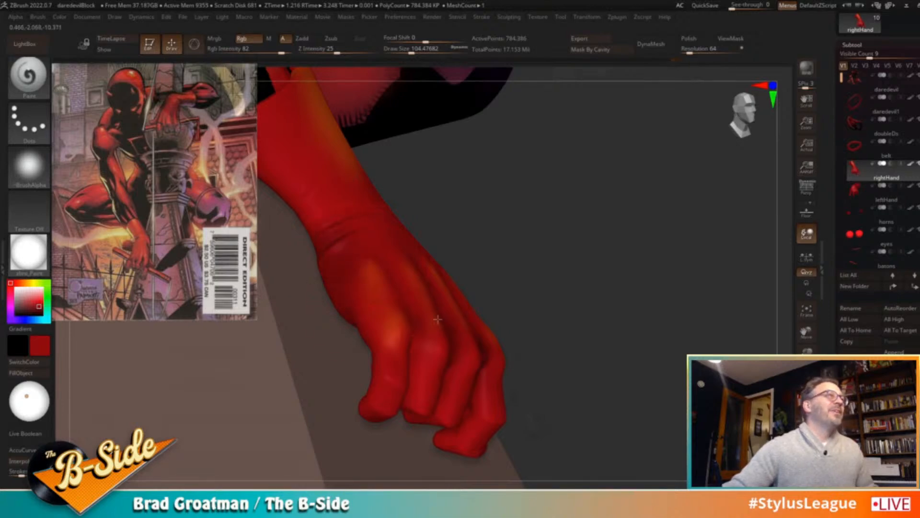
pyautogui.moveTo(606, 304); pyautogui.dragTo(353, 232, button='right')
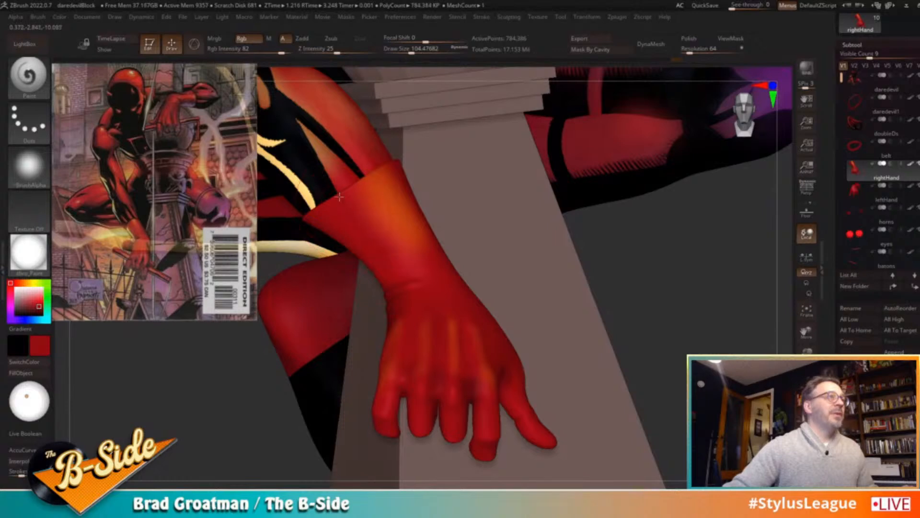
pyautogui.moveTo(472, 287); pyautogui.dragTo(433, 291, button='right')
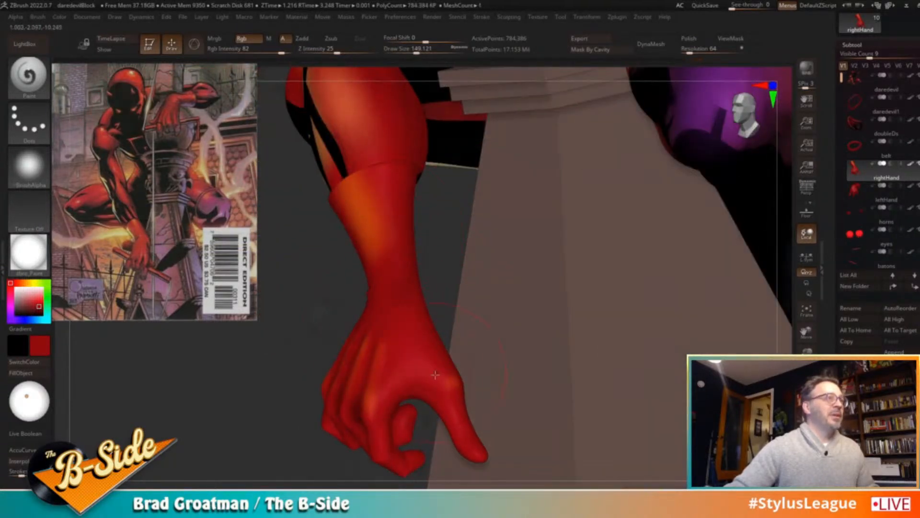
pyautogui.moveTo(444, 406); pyautogui.dragTo(372, 432, button='right')
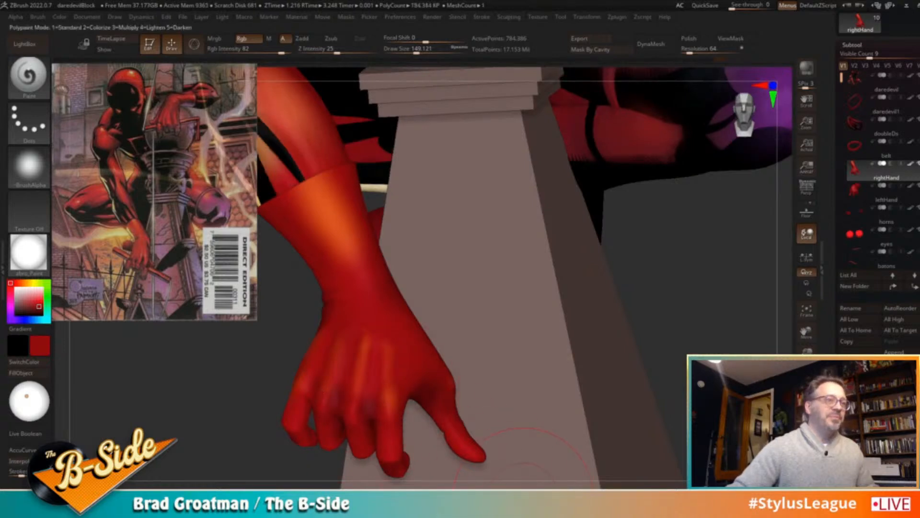
# Refine the dark red shading around the glove's knuckles at draw size about 68
pyautogui.press('s')
pyautogui.moveTo(410, 382); pyautogui.dragTo(402, 382)
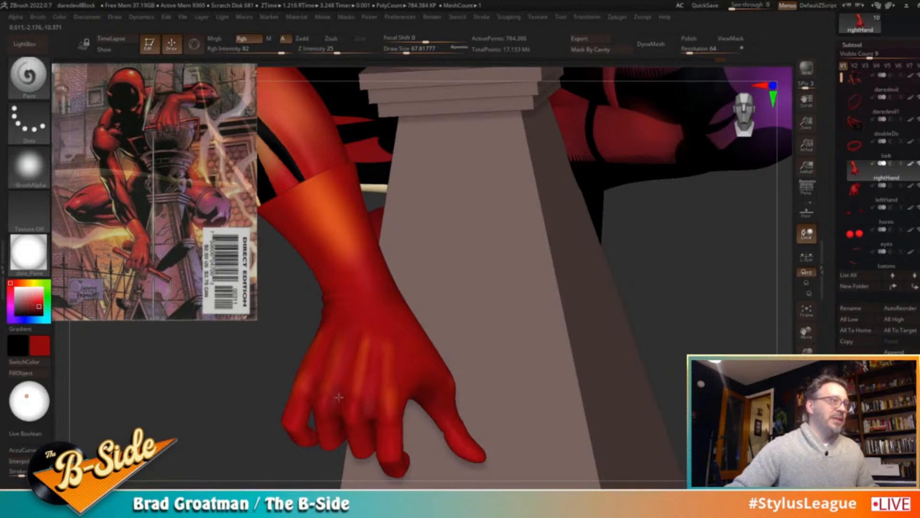
pyautogui.moveTo(637, 287); pyautogui.dragTo(655, 309)
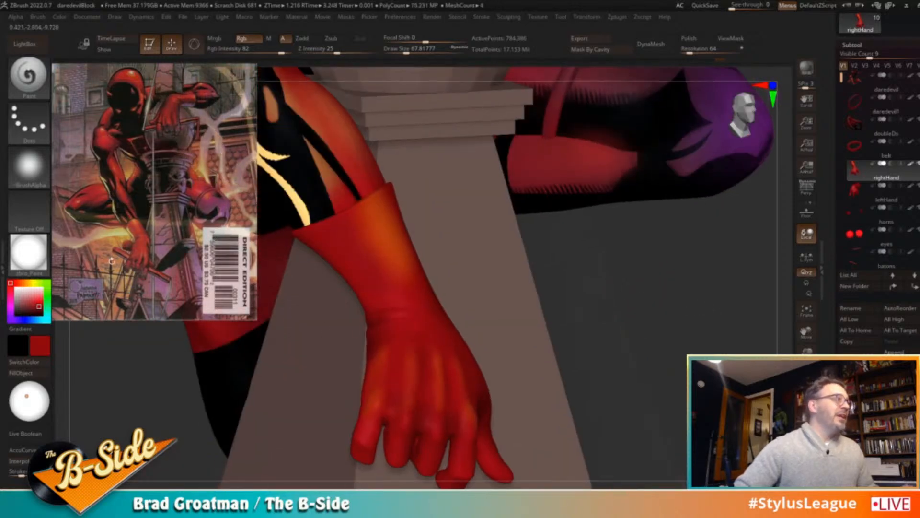
# Sample the pale yellow rim-light colour from the arm, undo the trial curve mask on the cuff, and subdivide the right hand once
pyautogui.moveTo(557, 248); pyautogui.dragTo(500, 234)
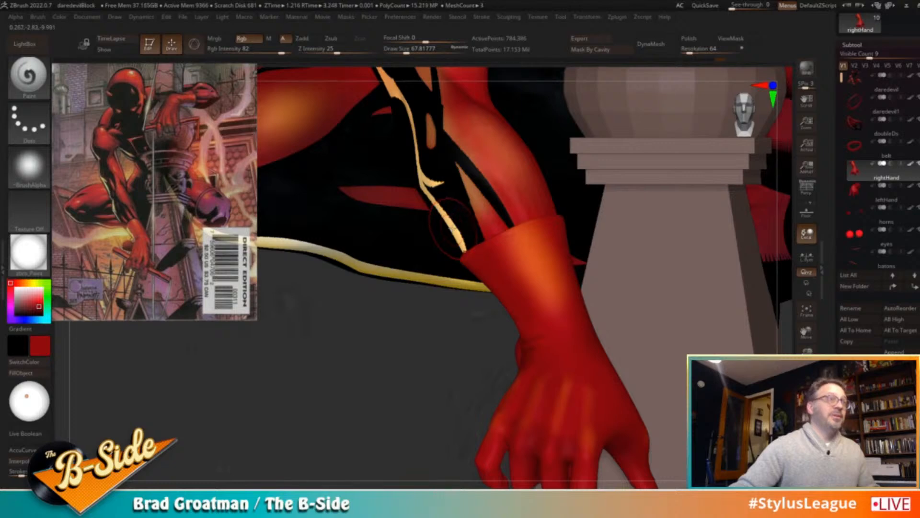
pyautogui.press('c')
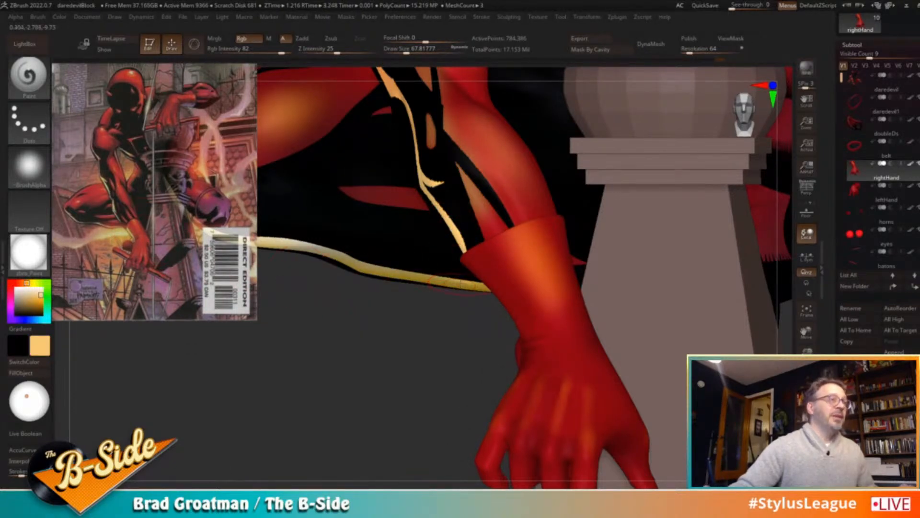
pyautogui.press('ctrl')
pyautogui.keyDown('ctrl'); pyautogui.moveTo(466, 241); pyautogui.dragTo(494, 276); pyautogui.keyUp('ctrl')
pyautogui.hotkey('ctrl', 'z')
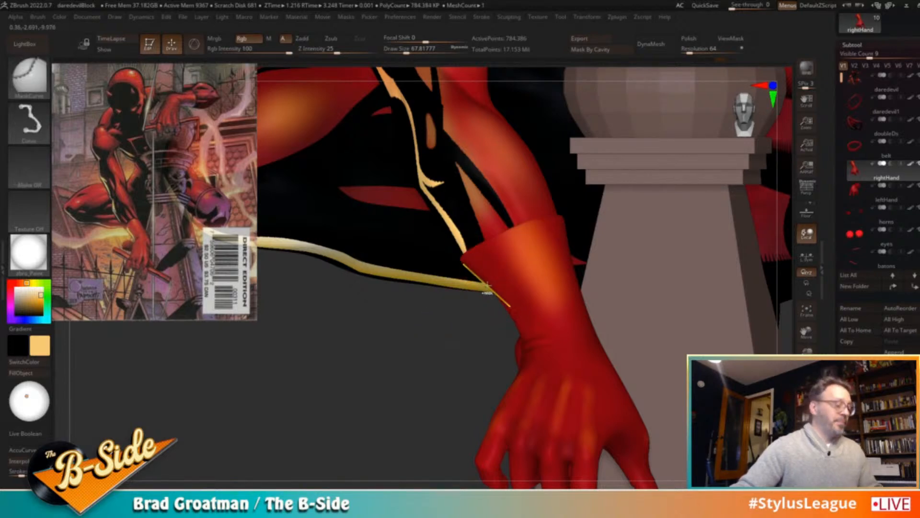
pyautogui.hotkey('ctrl', 'd')
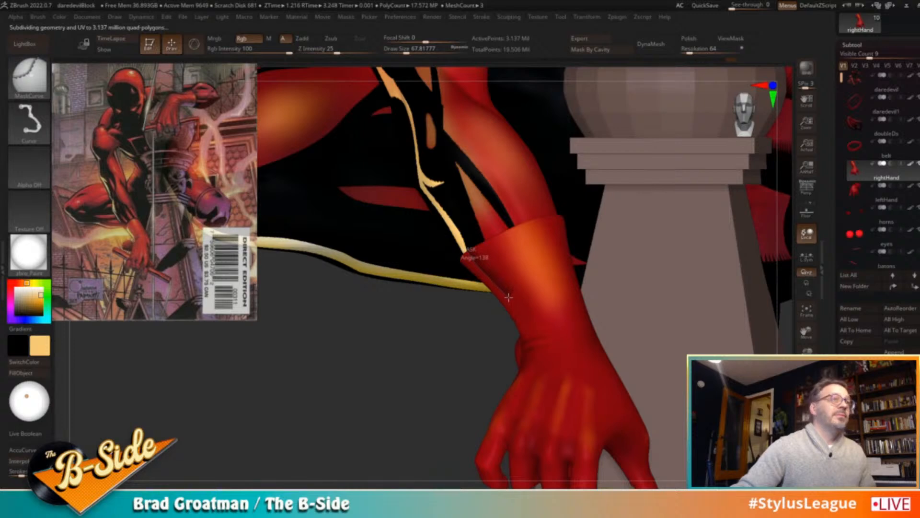
# Mask the right glove with curve masks, leaving only a narrow strip along the forearm's outer edge down to the wrist unmasked
pyautogui.keyDown('ctrl'); pyautogui.moveTo(511, 305); pyautogui.dragTo(526, 329); pyautogui.keyUp('ctrl')
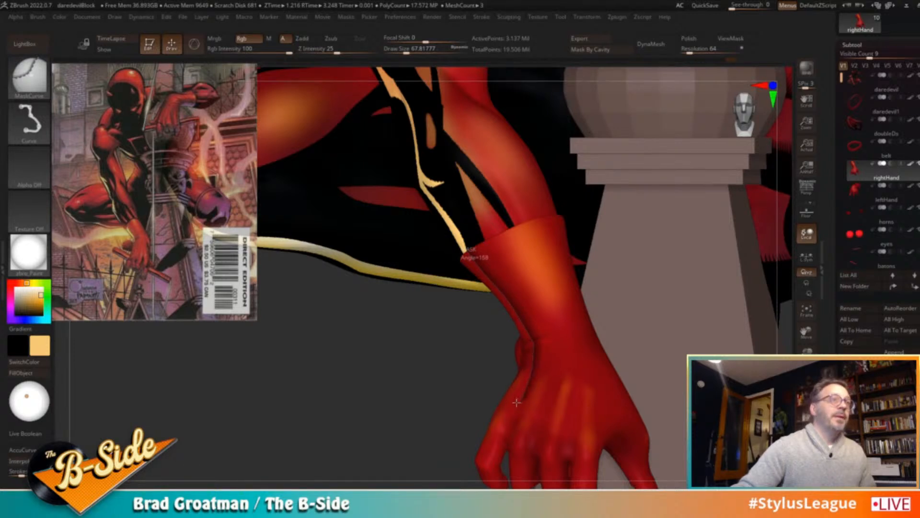
pyautogui.moveTo(504, 390)
pyautogui.keyDown('ctrl'); pyautogui.keyDown('shift'); pyautogui.mouseDown()
pyautogui.moveTo(551, 374)
pyautogui.moveTo(595, 340)
pyautogui.mouseUp(); pyautogui.keyUp('shift'); pyautogui.keyUp('ctrl')
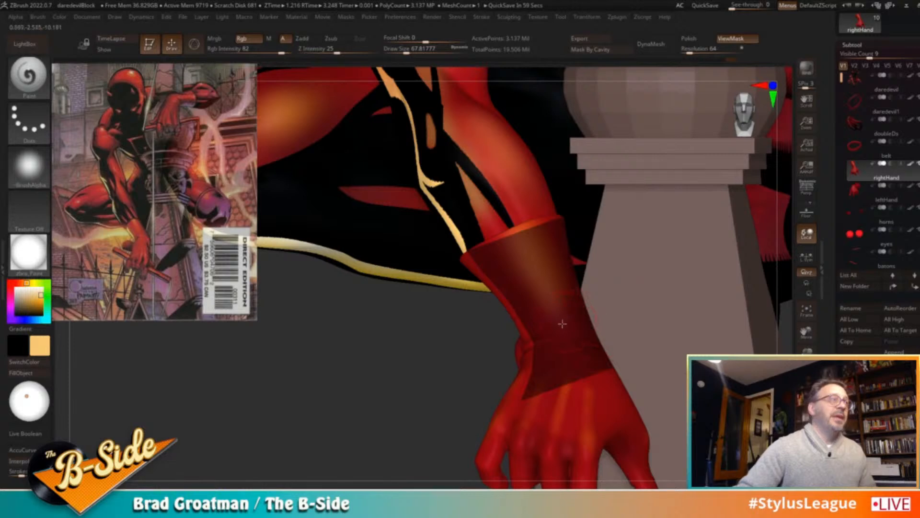
pyautogui.moveTo(559, 371)
pyautogui.keyDown('ctrl'); pyautogui.keyDown('shift'); pyautogui.mouseDown()
pyautogui.moveTo(505, 383)
pyautogui.moveTo(470, 419)
pyautogui.mouseUp(); pyautogui.keyUp('shift'); pyautogui.keyUp('ctrl')
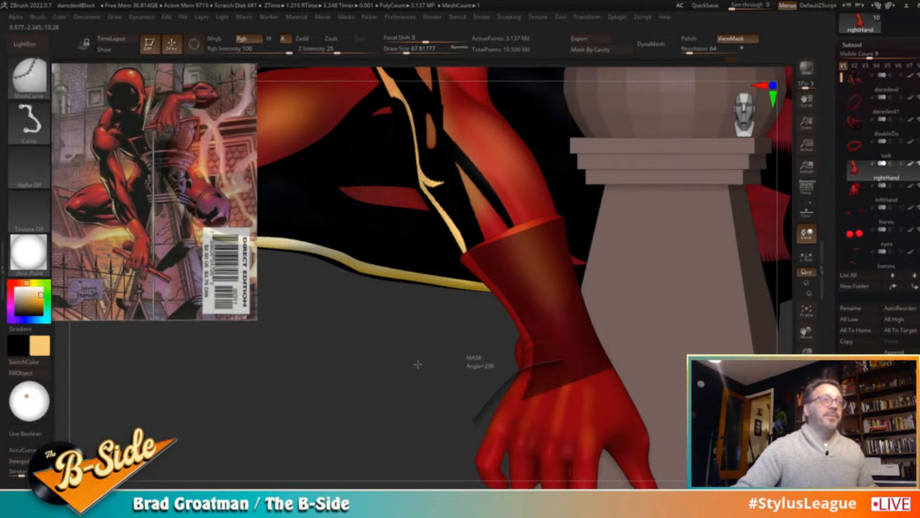
pyautogui.keyDown('ctrl'); pyautogui.moveTo(419, 365); pyautogui.dragTo(409, 371); pyautogui.keyUp('ctrl')
pyautogui.keyDown('ctrl'); pyautogui.moveTo(442, 240); pyautogui.dragTo(490, 266); pyautogui.keyUp('ctrl')
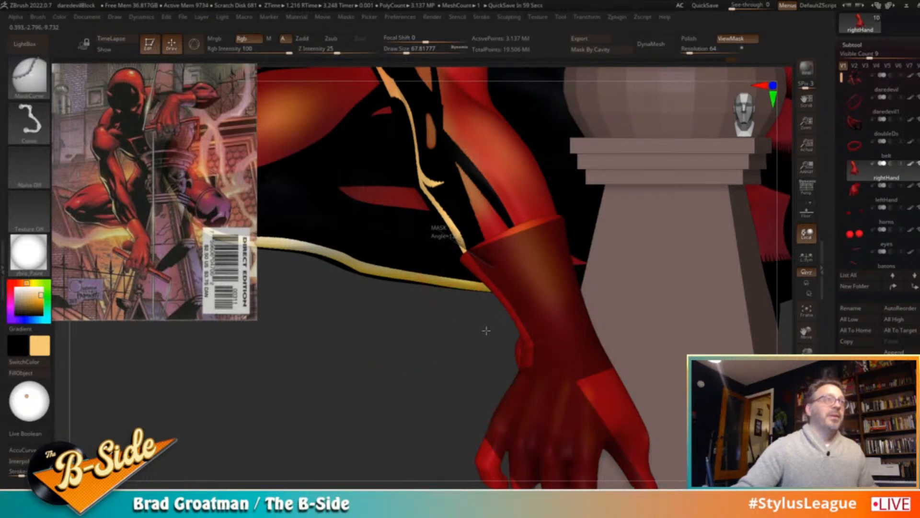
pyautogui.moveTo(425, 368)
pyautogui.mouseDown()
pyautogui.moveTo(452, 350)
pyautogui.moveTo(546, 331)
pyautogui.mouseUp()
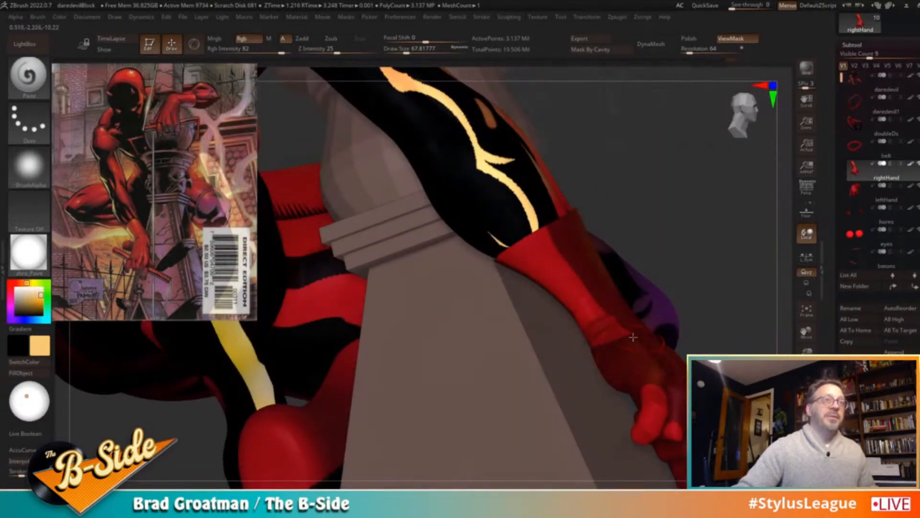
pyautogui.moveTo(632, 342)
pyautogui.keyDown('ctrl'); pyautogui.mouseDown()
pyautogui.moveTo(576, 289)
pyautogui.moveTo(538, 221)
pyautogui.mouseUp(); pyautogui.keyUp('ctrl')
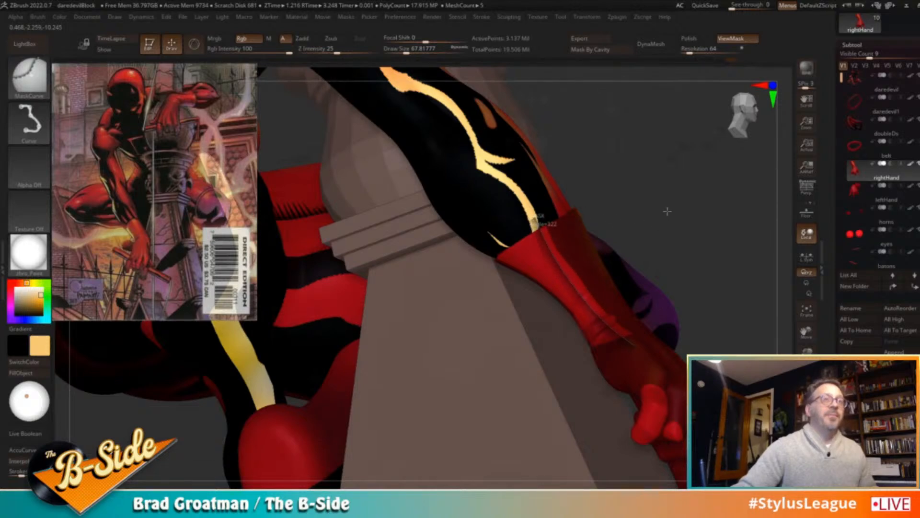
# Paint the unmasked glove strip pale yellow at draw size about 124 and RGB intensity 82, and pick orange as the main colour
pyautogui.moveTo(674, 211)
pyautogui.mouseDown()
pyautogui.moveTo(633, 254)
pyautogui.moveTo(490, 332)
pyautogui.mouseUp()
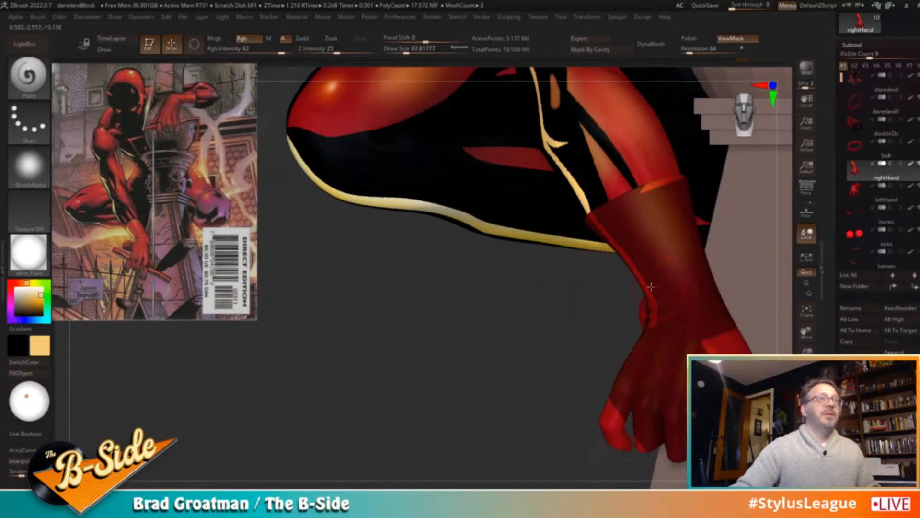
pyautogui.press('s')
pyautogui.moveTo(633, 258)
pyautogui.mouseDown()
pyautogui.moveTo(601, 225)
pyautogui.moveTo(652, 328)
pyautogui.mouseUp()
pyautogui.moveTo(627, 258); pyautogui.dragTo(589, 213)
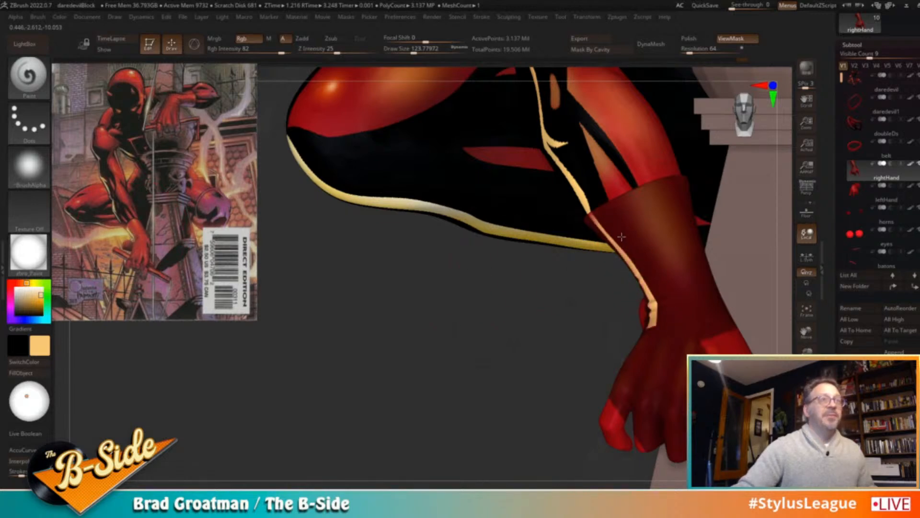
pyautogui.moveTo(41, 295); pyautogui.dragTo(39, 299)
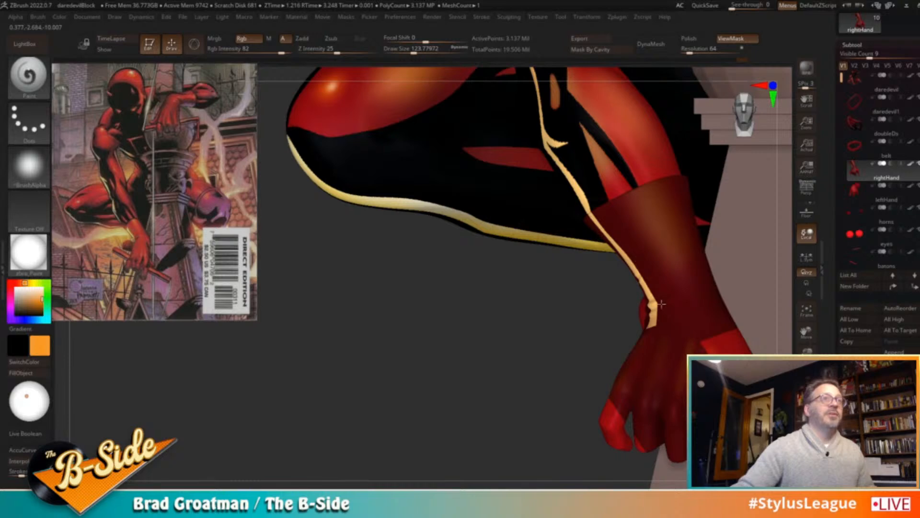
# Build curve masks over the yellow strip and surrounding glove, leaving a narrow band along the strip's inner side unmasked
pyautogui.moveTo(508, 304)
pyautogui.mouseDown()
pyautogui.moveTo(396, 339)
pyautogui.moveTo(711, 252)
pyautogui.moveTo(659, 285)
pyautogui.mouseUp()
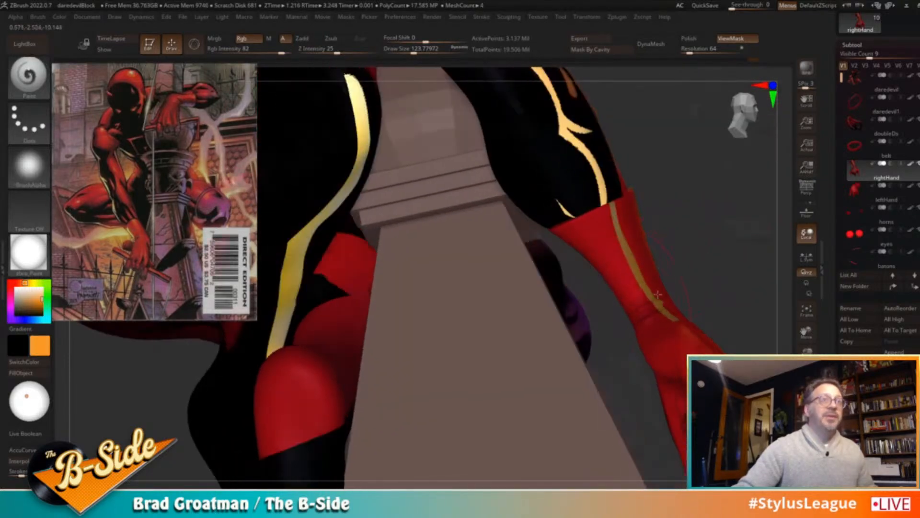
pyautogui.press('ctrl')
pyautogui.moveTo(648, 317)
pyautogui.keyDown('ctrl'); pyautogui.mouseDown()
pyautogui.moveTo(603, 235)
pyautogui.moveTo(596, 200)
pyautogui.mouseUp(); pyautogui.keyUp('ctrl')
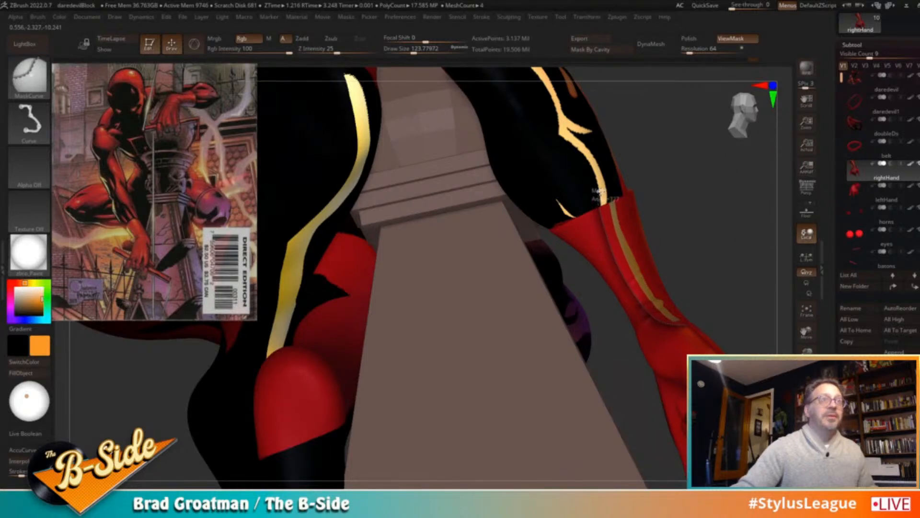
pyautogui.moveTo(666, 202)
pyautogui.keyDown('ctrl'); pyautogui.mouseDown()
pyautogui.moveTo(684, 189)
pyautogui.moveTo(678, 201)
pyautogui.mouseUp(); pyautogui.keyUp('ctrl')
pyautogui.keyDown('ctrl'); pyautogui.click(703, 199); pyautogui.keyUp('ctrl')
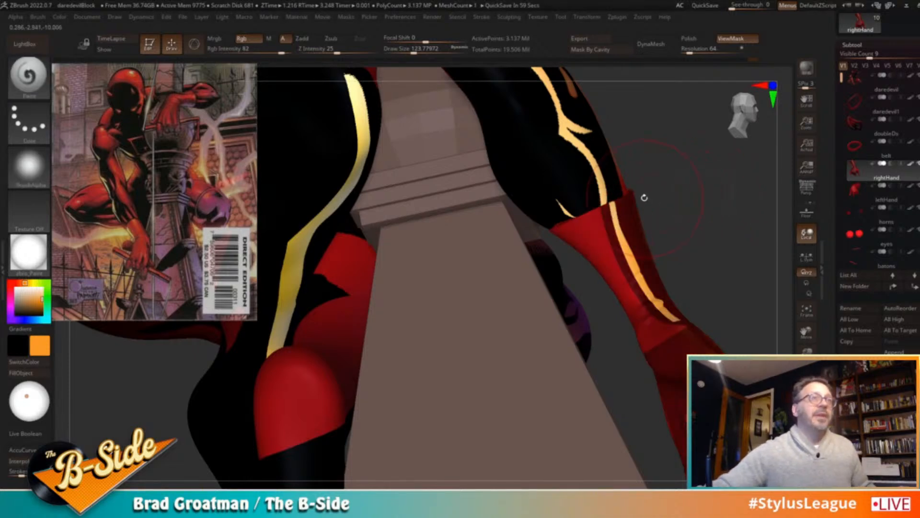
pyautogui.moveTo(603, 179)
pyautogui.keyDown('ctrl'); pyautogui.mouseDown()
pyautogui.moveTo(623, 265)
pyautogui.moveTo(655, 312)
pyautogui.mouseUp(); pyautogui.keyUp('ctrl')
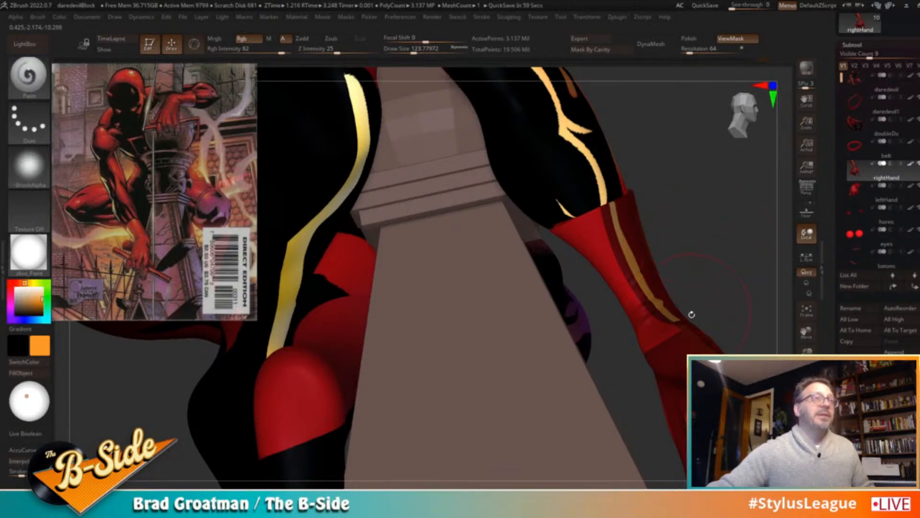
pyautogui.moveTo(666, 333)
pyautogui.keyDown('ctrl'); pyautogui.mouseDown()
pyautogui.moveTo(668, 324)
pyautogui.moveTo(590, 262)
pyautogui.moveTo(575, 184)
pyautogui.moveTo(615, 180)
pyautogui.mouseUp(); pyautogui.keyUp('ctrl')
pyautogui.keyDown('ctrl'); pyautogui.moveTo(560, 171); pyautogui.dragTo(559, 168); pyautogui.keyUp('ctrl')
# Paint the band beside the glove's yellow strip black at RGB intensity 100, with the mask display toggled to check the result
pyautogui.moveTo(701, 201); pyautogui.dragTo(624, 247)
pyautogui.moveTo(267, 357); pyautogui.dragTo(331, 345)
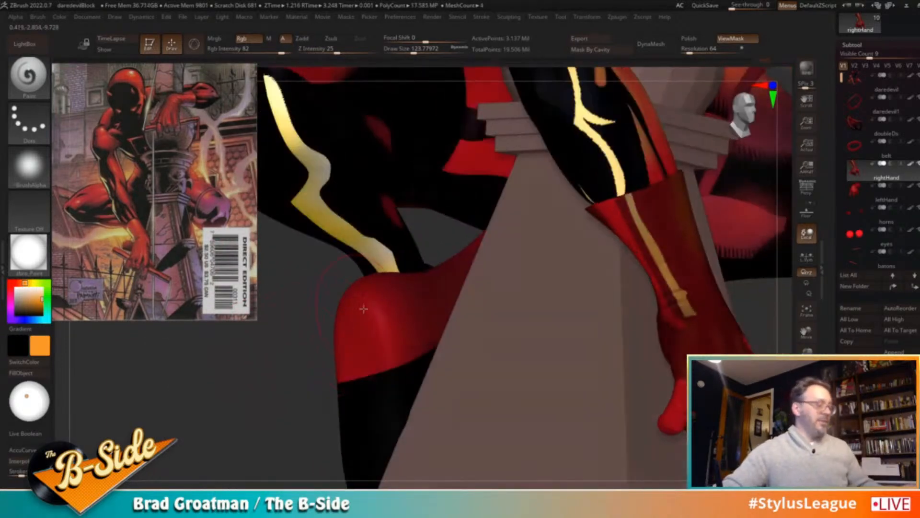
pyautogui.press('v')
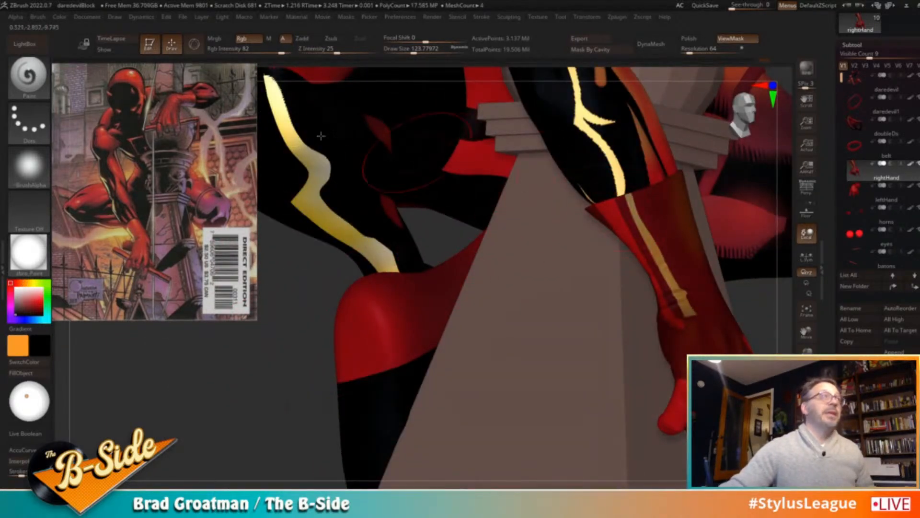
pyautogui.click(288, 51)
pyautogui.moveTo(599, 201); pyautogui.dragTo(684, 326)
pyautogui.moveTo(290, 331); pyautogui.dragTo(230, 324)
pyautogui.hotkey('ctrl', 'h')
pyautogui.moveTo(448, 318); pyautogui.dragTo(445, 313)
pyautogui.moveTo(373, 341); pyautogui.dragTo(369, 335)
pyautogui.hotkey('ctrl', 'h')
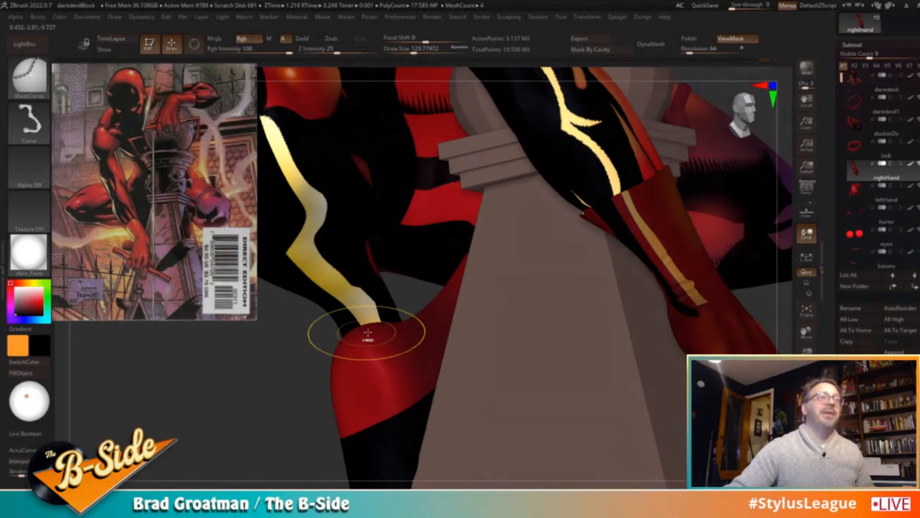
# Redraw the curve masks along the glove's yellow strip and refine its black outline down to the wrist
pyautogui.keyDown('ctrl'); pyautogui.click(284, 360); pyautogui.keyUp('ctrl')
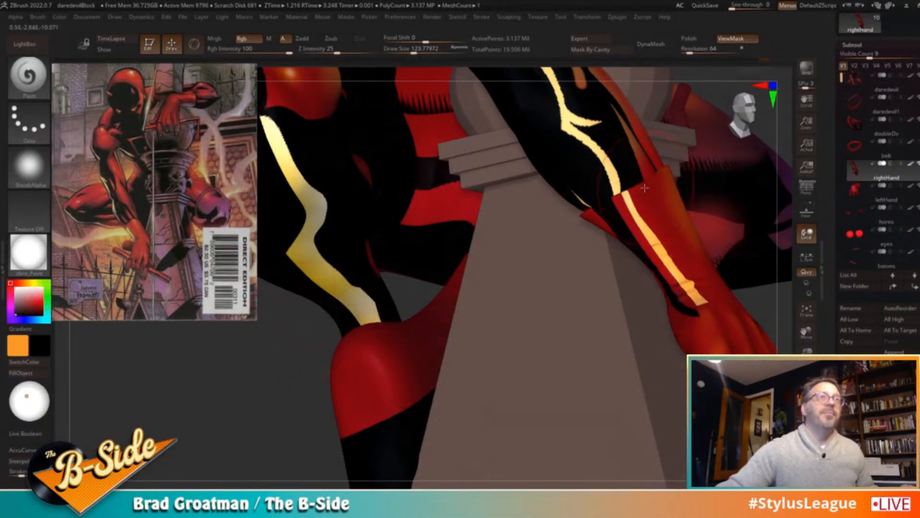
pyautogui.keyDown('ctrl'); pyautogui.moveTo(692, 299); pyautogui.dragTo(618, 189); pyautogui.keyUp('ctrl')
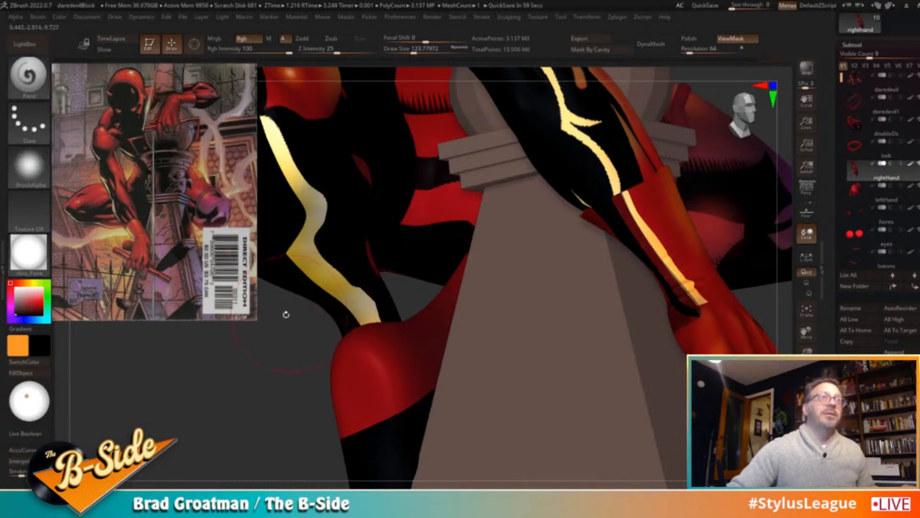
pyautogui.keyDown('ctrl'); pyautogui.click(269, 358); pyautogui.keyUp('ctrl')
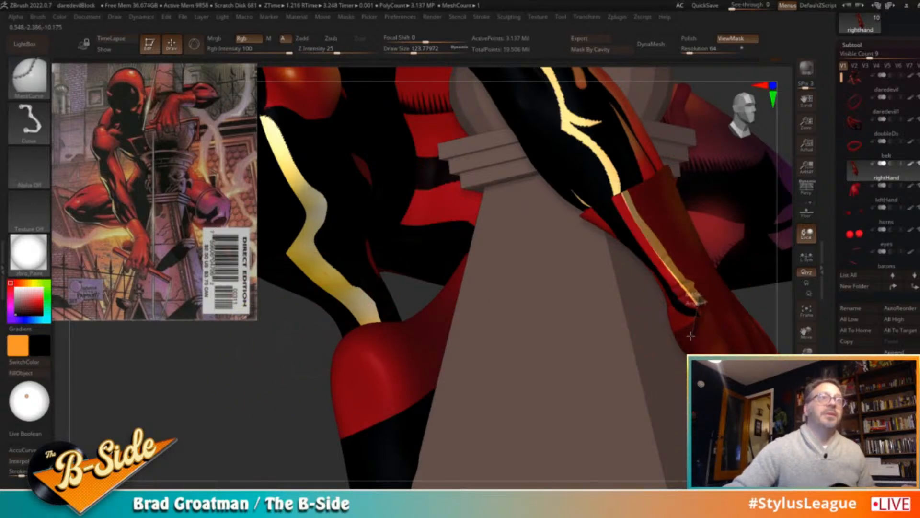
pyautogui.moveTo(701, 320)
pyautogui.keyDown('ctrl'); pyautogui.mouseDown()
pyautogui.moveTo(665, 287)
pyautogui.moveTo(635, 189)
pyautogui.mouseUp(); pyautogui.keyUp('ctrl')
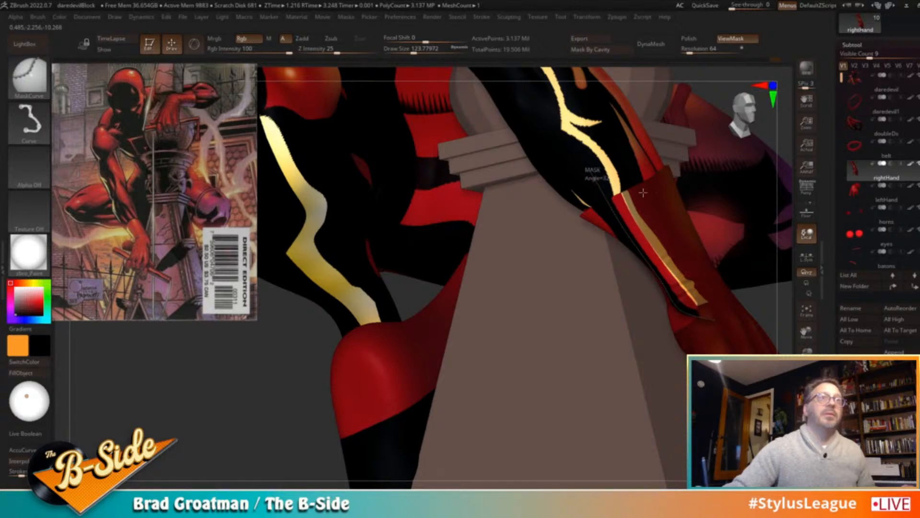
pyautogui.moveTo(695, 305); pyautogui.dragTo(628, 213)
pyautogui.moveTo(304, 374); pyautogui.dragTo(545, 305)
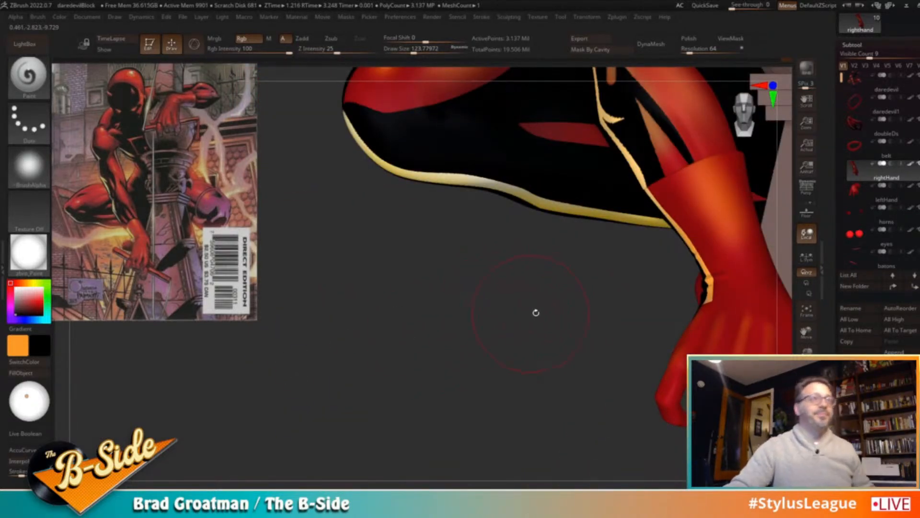
# Mask off the wrist area under the yellow strip and cover the strip's lower end with dark red sampled from the glove
pyautogui.moveTo(516, 301)
pyautogui.mouseDown()
pyautogui.moveTo(538, 318)
pyautogui.moveTo(701, 284)
pyautogui.mouseUp()
pyautogui.press('ctrl')
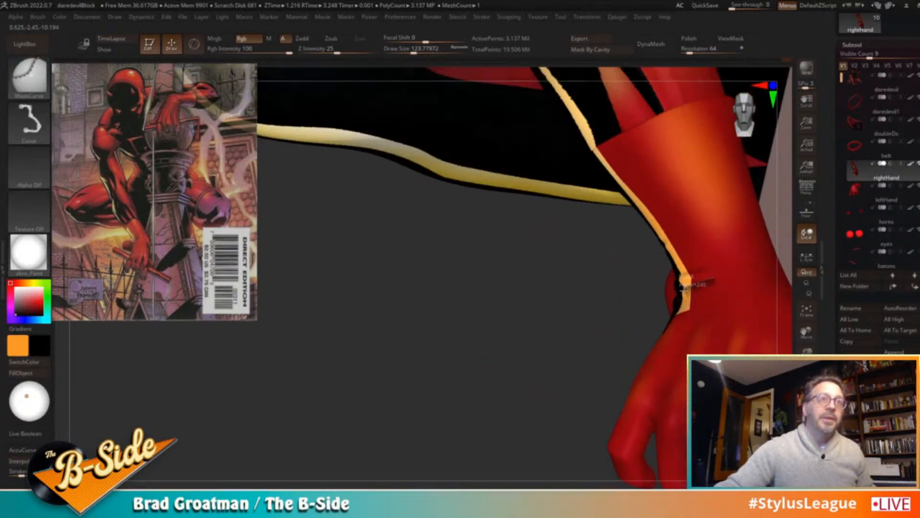
pyautogui.keyDown('ctrl'); pyautogui.moveTo(678, 307); pyautogui.dragTo(674, 321); pyautogui.keyUp('ctrl')
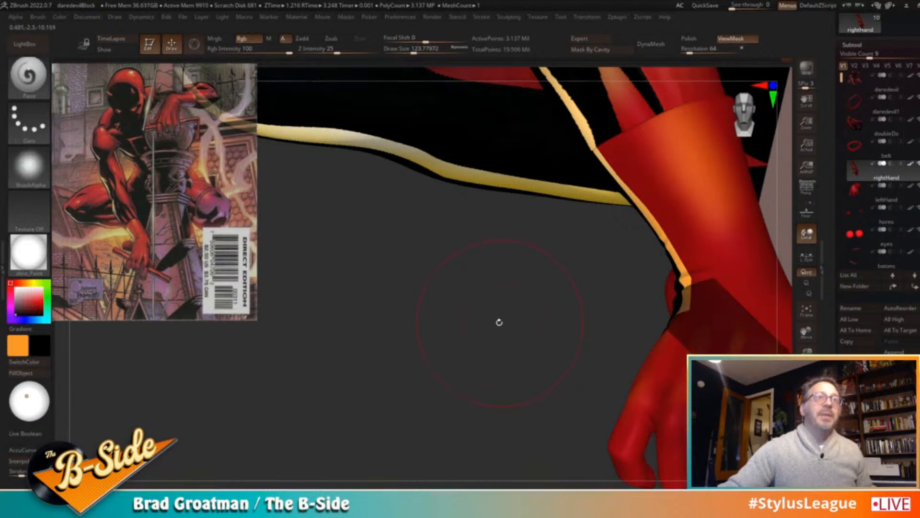
pyautogui.keyDown('ctrl'); pyautogui.click(499, 321); pyautogui.keyUp('ctrl')
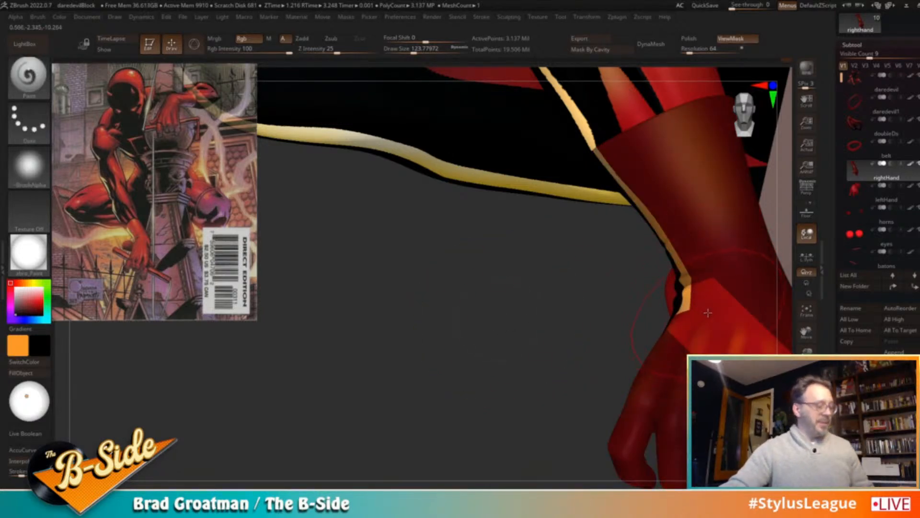
pyautogui.press('c')
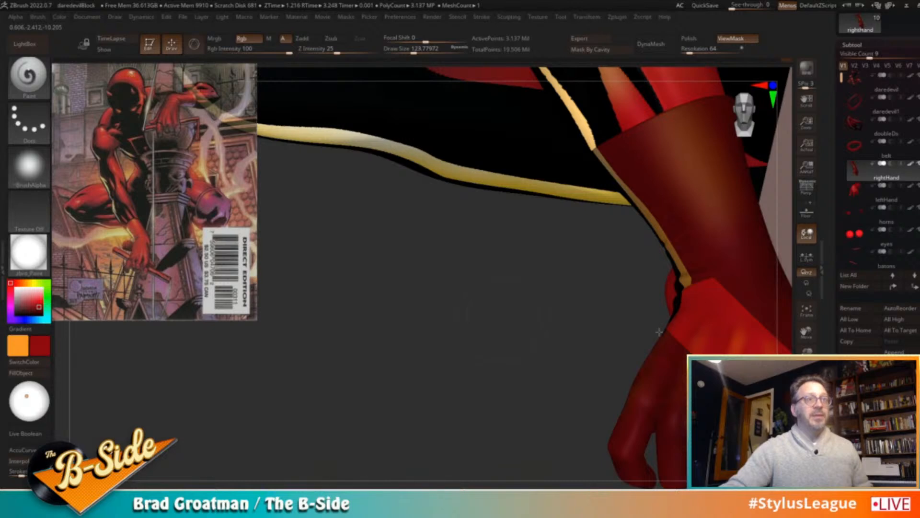
pyautogui.hotkey('ctrl', 'h')
# Blend the yellow strip's lower end into the wrist with dark orange and dark red at draw size about 25
pyautogui.moveTo(489, 343)
pyautogui.keyDown('alt'); pyautogui.mouseDown()
pyautogui.moveTo(477, 314)
pyautogui.moveTo(522, 316)
pyautogui.moveTo(494, 328)
pyautogui.moveTo(530, 343)
pyautogui.mouseUp(); pyautogui.keyUp('alt')
pyautogui.press('s')
pyautogui.moveTo(578, 324)
pyautogui.mouseDown()
pyautogui.moveTo(559, 329)
pyautogui.moveTo(583, 335)
pyautogui.moveTo(576, 339)
pyautogui.moveTo(535, 342)
pyautogui.mouseUp()
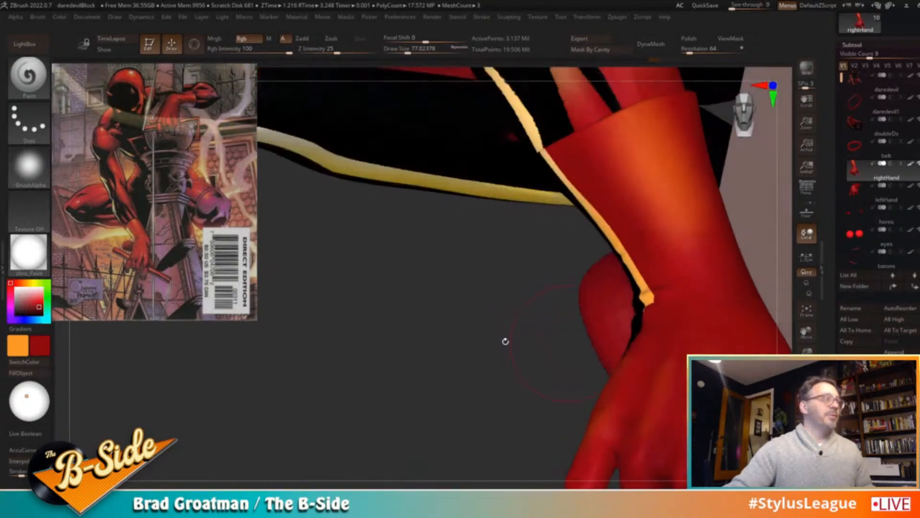
pyautogui.click(23, 283)
pyautogui.moveTo(39, 304); pyautogui.dragTo(38, 300)
pyautogui.press('s')
pyautogui.moveTo(537, 308); pyautogui.dragTo(525, 307)
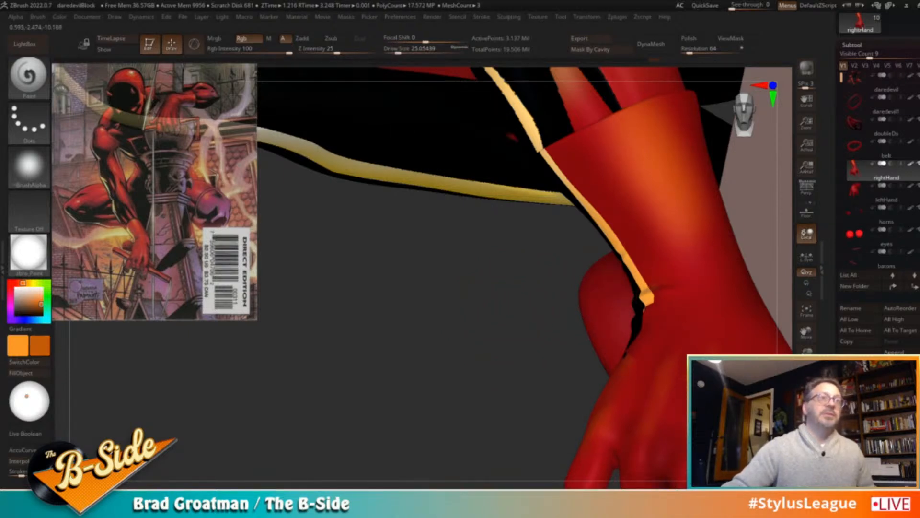
pyautogui.press('c')
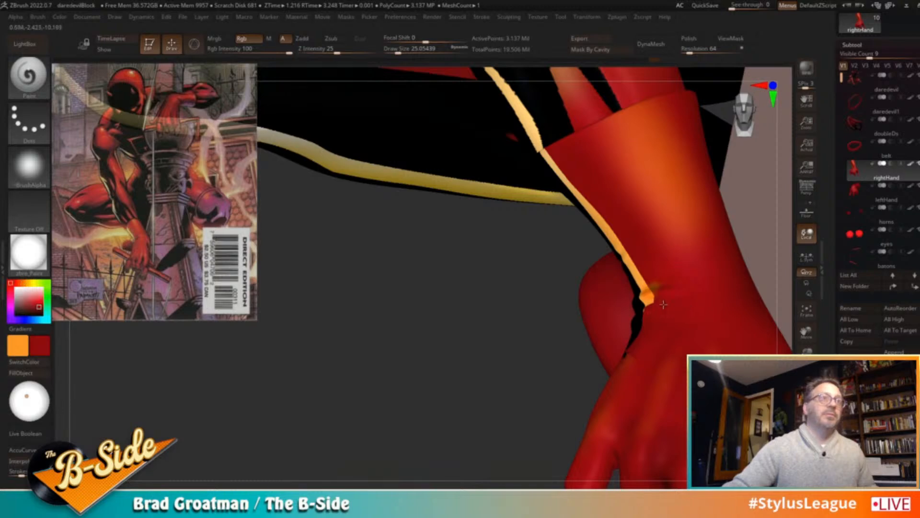
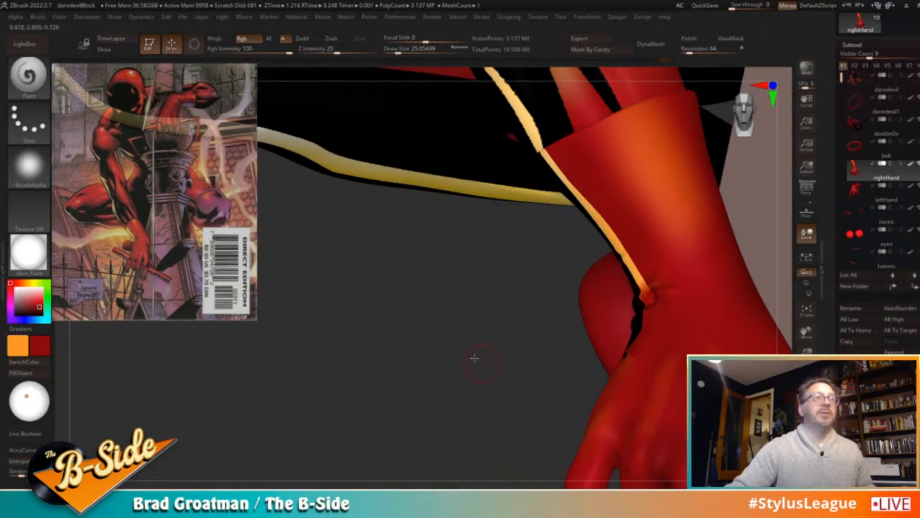
pyautogui.keyDown('alt'); pyautogui.moveTo(483, 364); pyautogui.dragTo(540, 335); pyautogui.keyUp('alt')
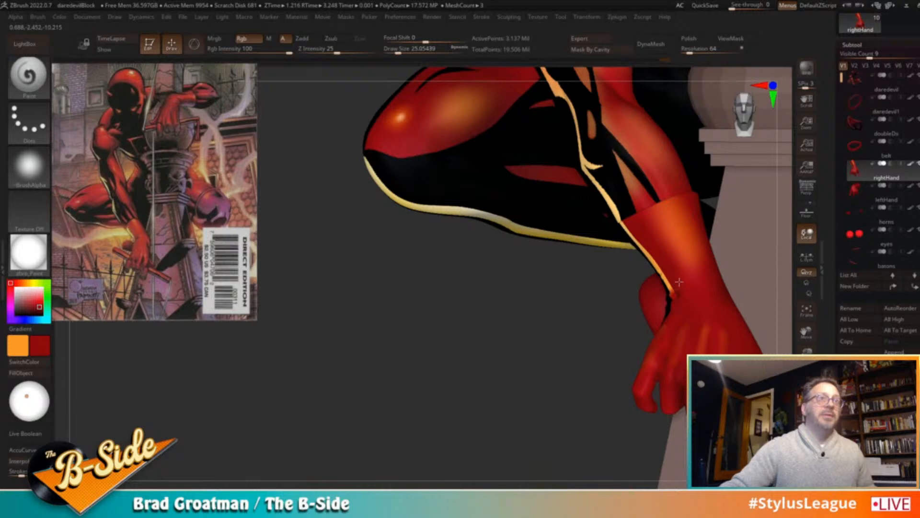
pyautogui.moveTo(541, 360); pyautogui.dragTo(361, 364)
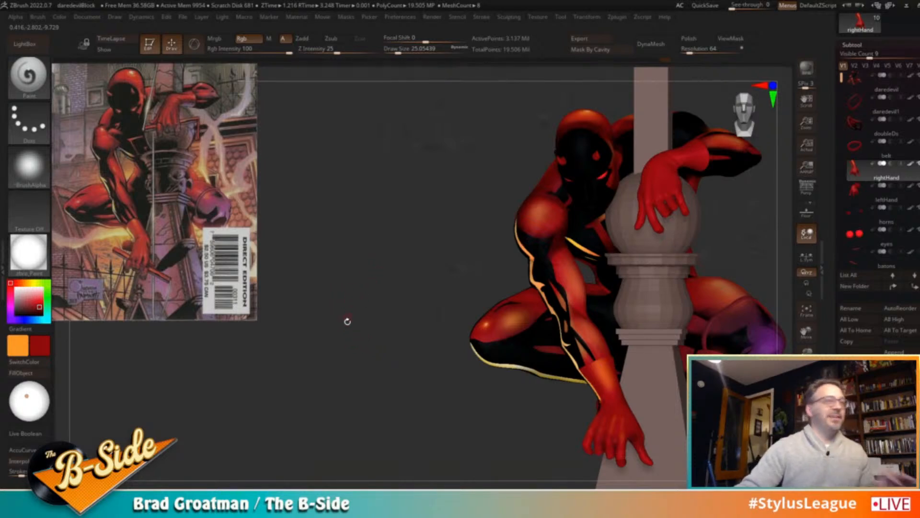
# Set the Paint brush to a DragRect stroke with the triAlpha alpha and stamp a black crease on the right glove's wrist
pyautogui.keyDown('alt'); pyautogui.moveTo(386, 392); pyautogui.dragTo(345, 371); pyautogui.keyUp('alt')
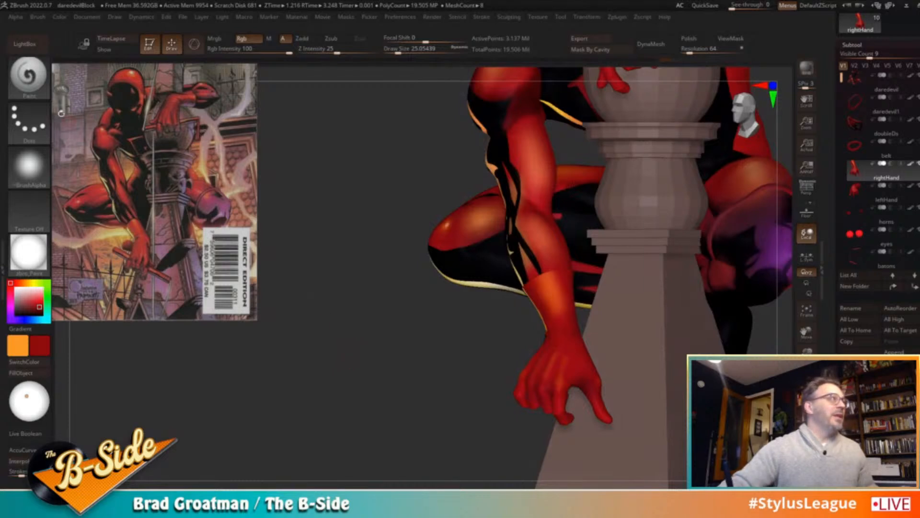
pyautogui.click(30, 124)
pyautogui.click(129, 125)
pyautogui.click(29, 166)
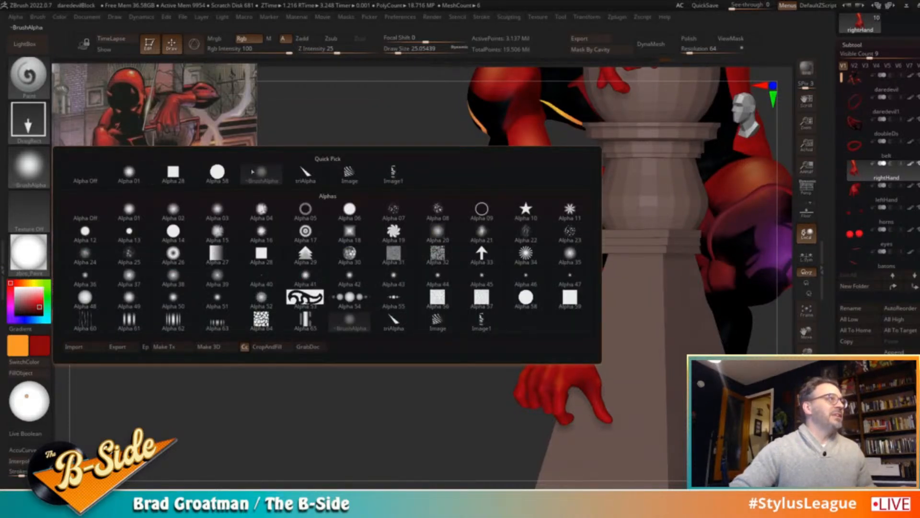
pyautogui.click(306, 173)
pyautogui.moveTo(274, 344); pyautogui.dragTo(640, 350)
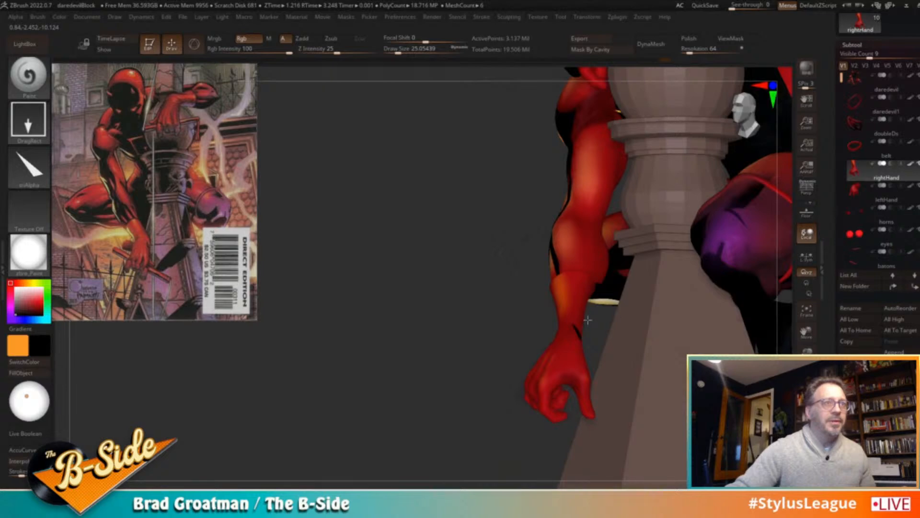
# Set the brush's focal shift to -100 and undo the trial black marks on the wrist
pyautogui.moveTo(464, 318); pyautogui.dragTo(364, 378)
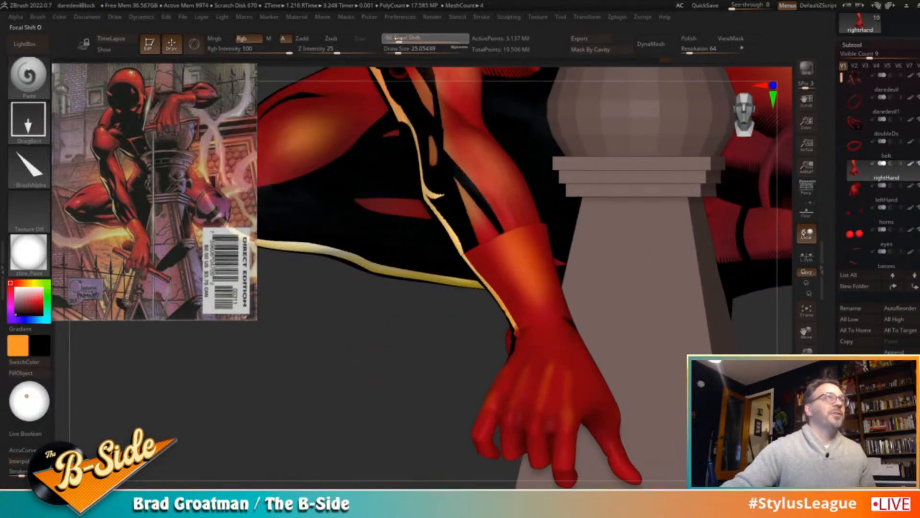
pyautogui.moveTo(362, 374); pyautogui.dragTo(309, 372)
pyautogui.hotkey('ctrl', 'z')
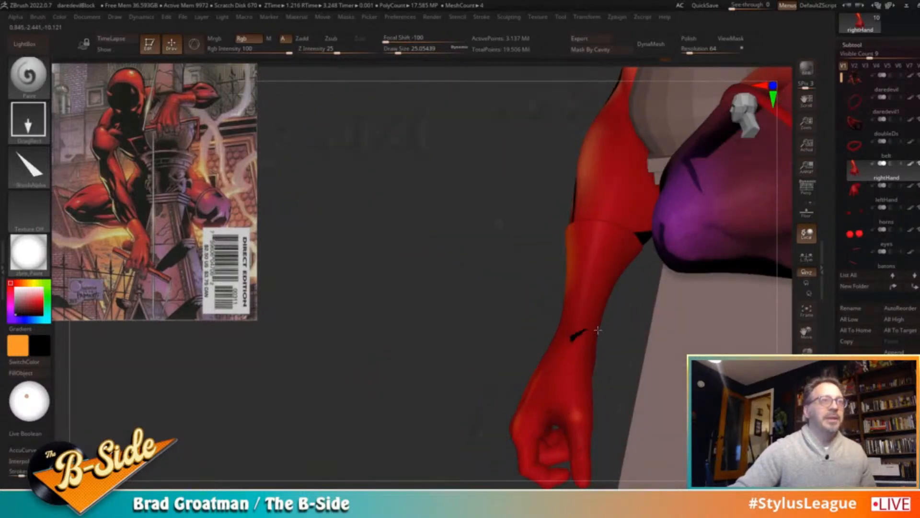
pyautogui.moveTo(446, 312)
pyautogui.mouseDown()
pyautogui.moveTo(438, 313)
pyautogui.moveTo(446, 309)
pyautogui.mouseUp()
pyautogui.hotkey('ctrl', 'z')
# Mask along the side of the wrist with a curve and stamp two tapered black creases there, toggling the mask display
pyautogui.keyDown('ctrl'); pyautogui.moveTo(605, 275); pyautogui.dragTo(577, 399); pyautogui.keyUp('ctrl')
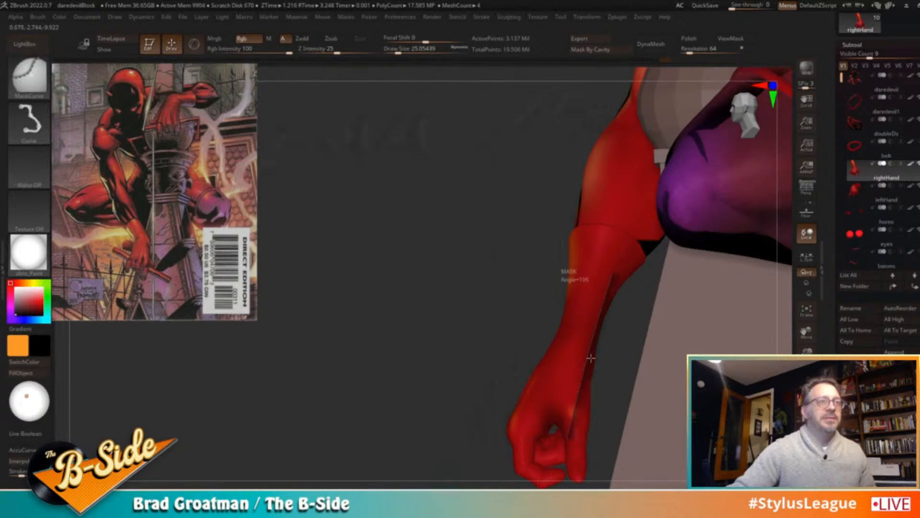
pyautogui.keyDown('ctrl'); pyautogui.moveTo(591, 360); pyautogui.dragTo(589, 359); pyautogui.keyUp('ctrl')
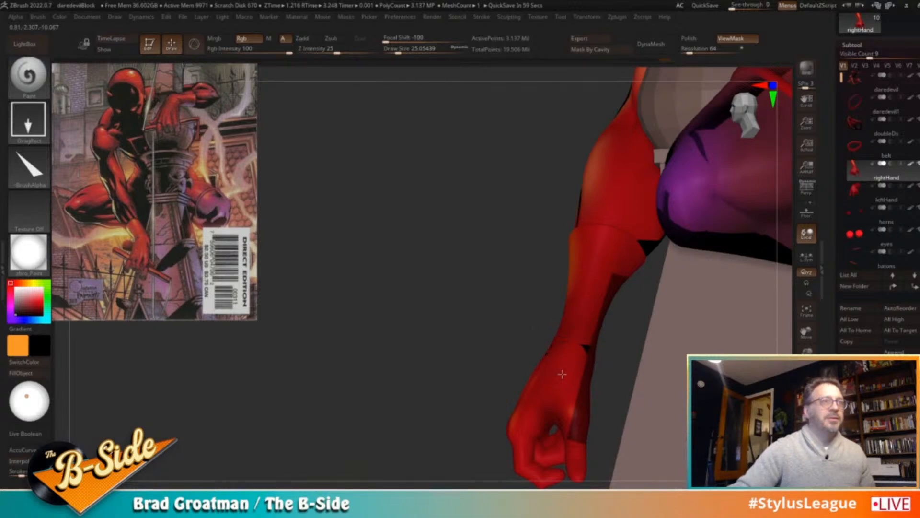
pyautogui.moveTo(485, 335); pyautogui.dragTo(513, 346)
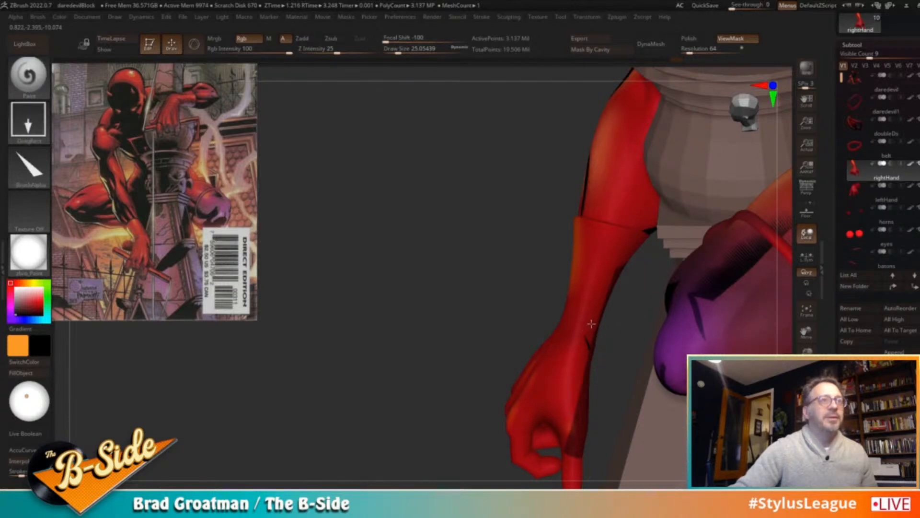
pyautogui.moveTo(485, 312); pyautogui.dragTo(440, 292)
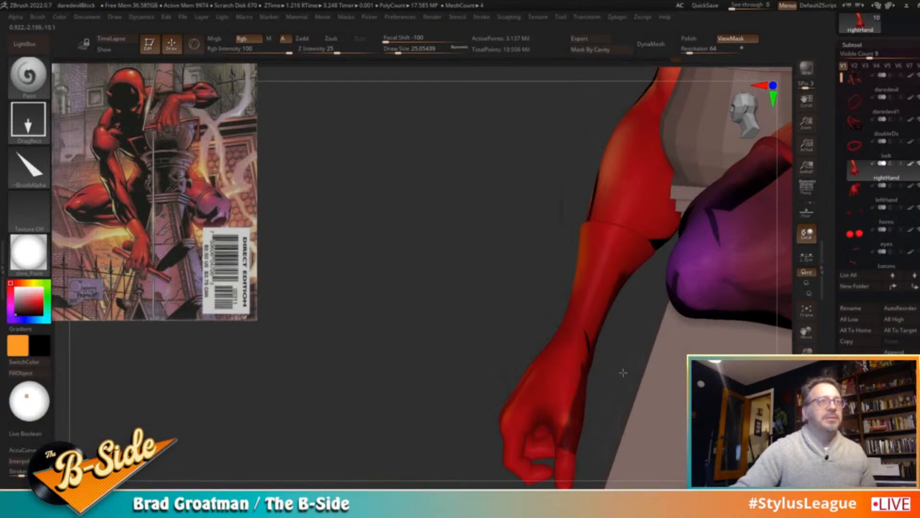
pyautogui.hotkey('ctrl', 'h')
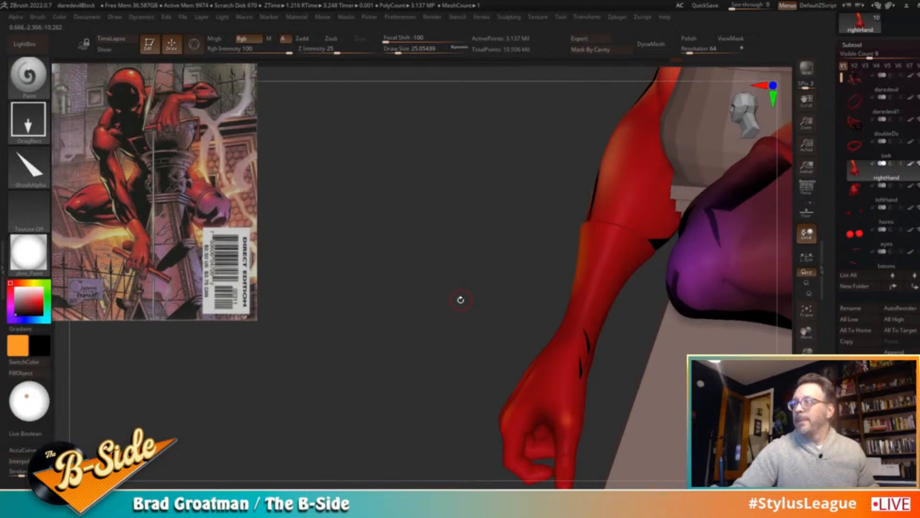
# Isolate the right hand and mask one side of the glove with a long curve from the cuff down to the fingers
pyautogui.moveTo(450, 296); pyautogui.dragTo(513, 329)
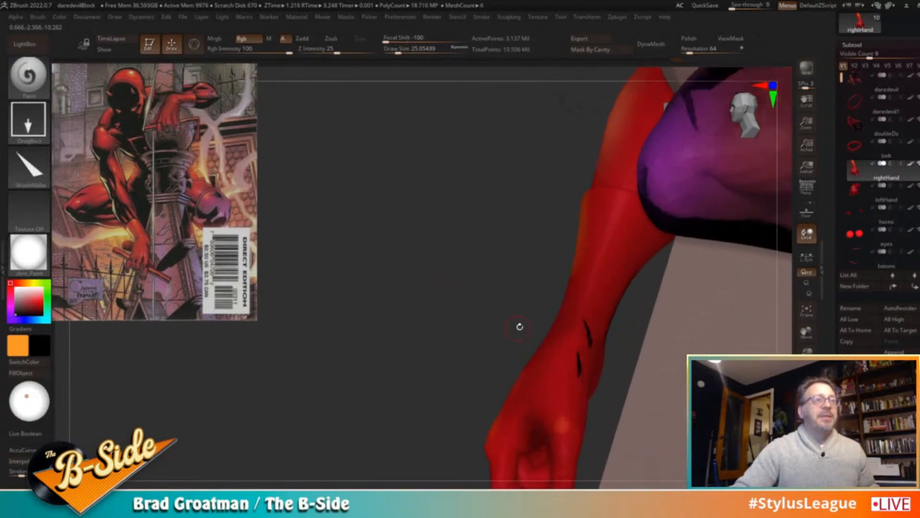
pyautogui.moveTo(516, 255); pyautogui.dragTo(678, 361)
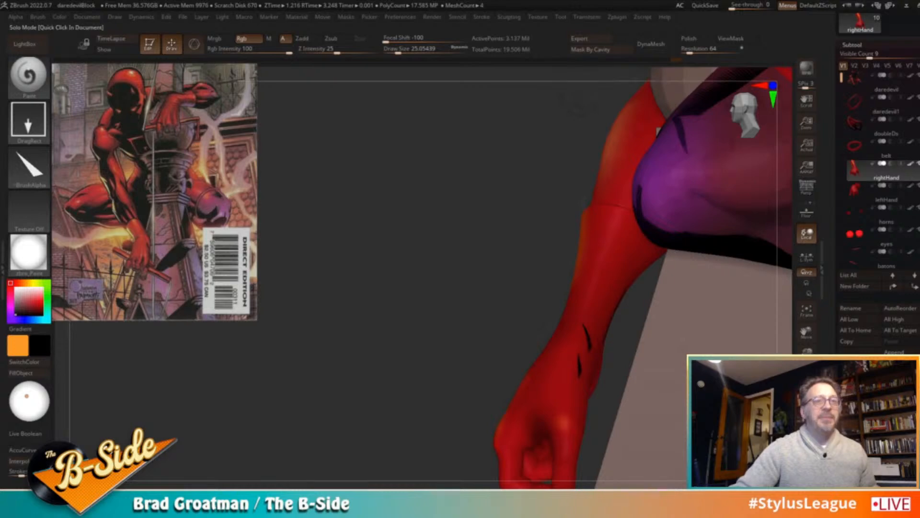
pyautogui.click(806, 440)
pyautogui.keyDown('ctrl'); pyautogui.moveTo(654, 210); pyautogui.dragTo(580, 367); pyautogui.keyUp('ctrl')
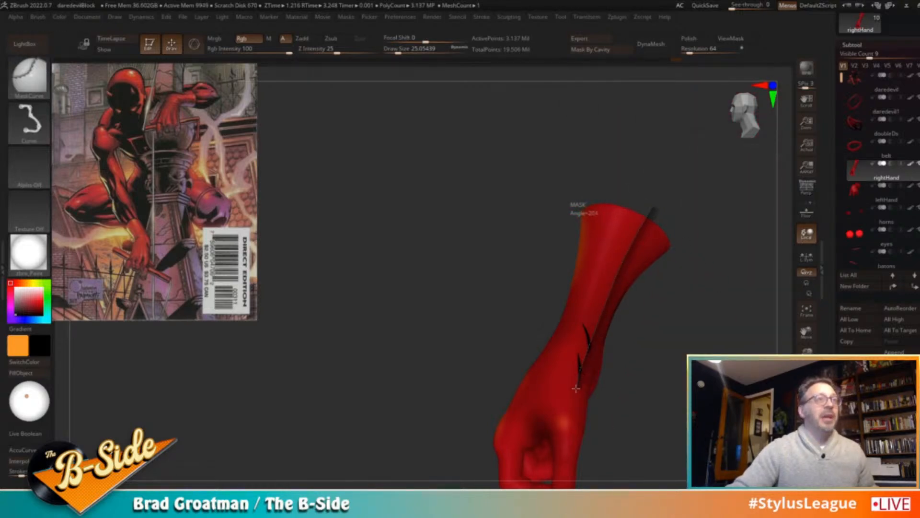
pyautogui.keyDown('ctrl'); pyautogui.moveTo(575, 429); pyautogui.dragTo(577, 463); pyautogui.keyUp('ctrl')
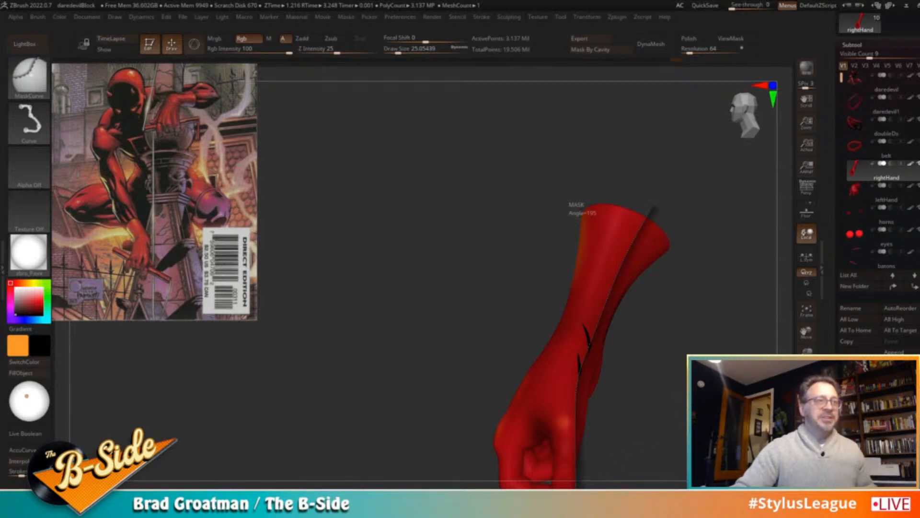
pyautogui.keyDown('ctrl'); pyautogui.moveTo(576, 482); pyautogui.dragTo(576, 484); pyautogui.keyUp('ctrl')
# Invert the glove's mask and fill the unmasked side with black
pyautogui.moveTo(461, 384)
pyautogui.keyDown('alt'); pyautogui.mouseDown()
pyautogui.moveTo(460, 345)
pyautogui.moveTo(498, 359)
pyautogui.mouseUp(); pyautogui.keyUp('alt')
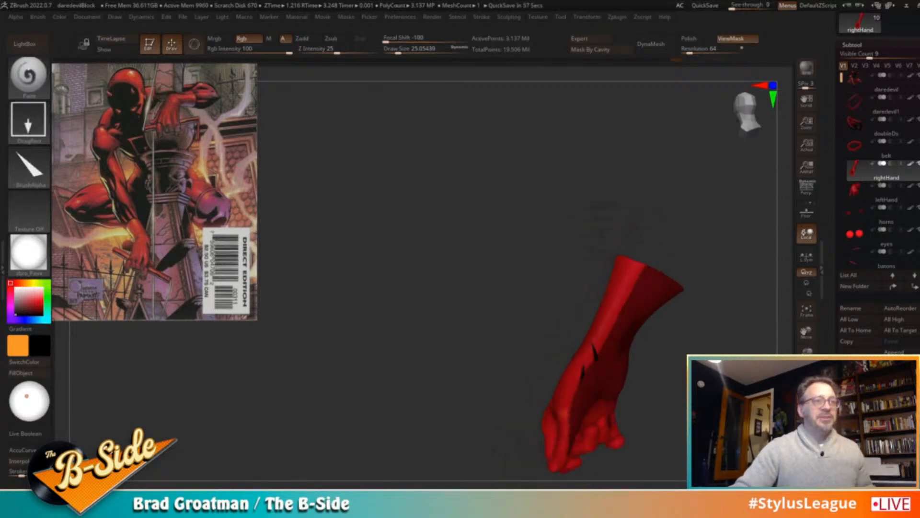
pyautogui.keyDown('ctrl'); pyautogui.click(663, 346); pyautogui.keyUp('ctrl')
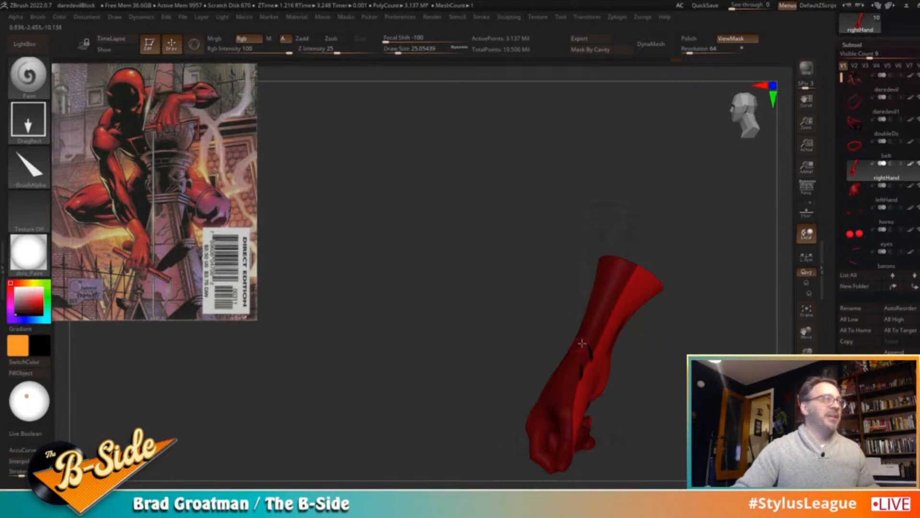
pyautogui.moveTo(335, 353); pyautogui.dragTo(399, 301)
pyautogui.click(22, 372)
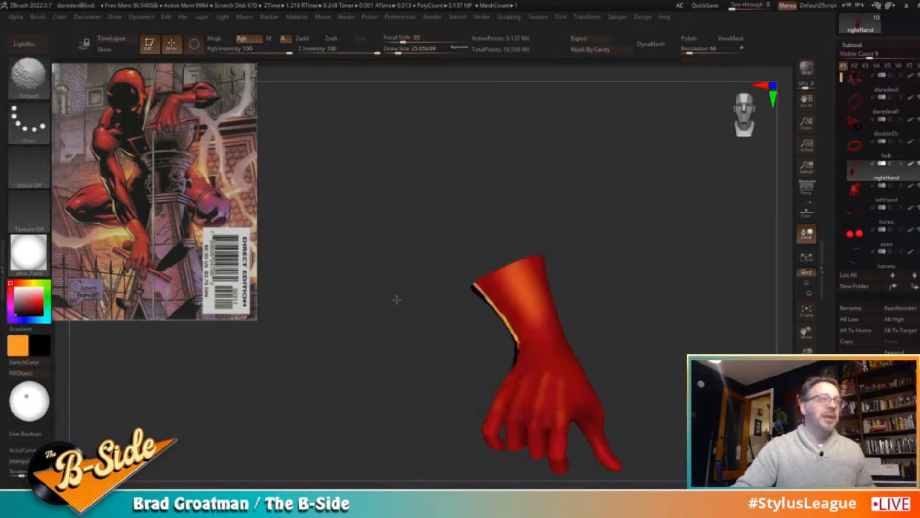
# Show the whole figure again and save the project as daredevilBlock, replacing the existing file
pyautogui.click(806, 444)
pyautogui.moveTo(369, 407)
pyautogui.keyDown('alt'); pyautogui.mouseDown()
pyautogui.moveTo(362, 370)
pyautogui.moveTo(443, 264)
pyautogui.mouseUp(); pyautogui.keyUp('alt')
pyautogui.hotkey('ctrl', 's')
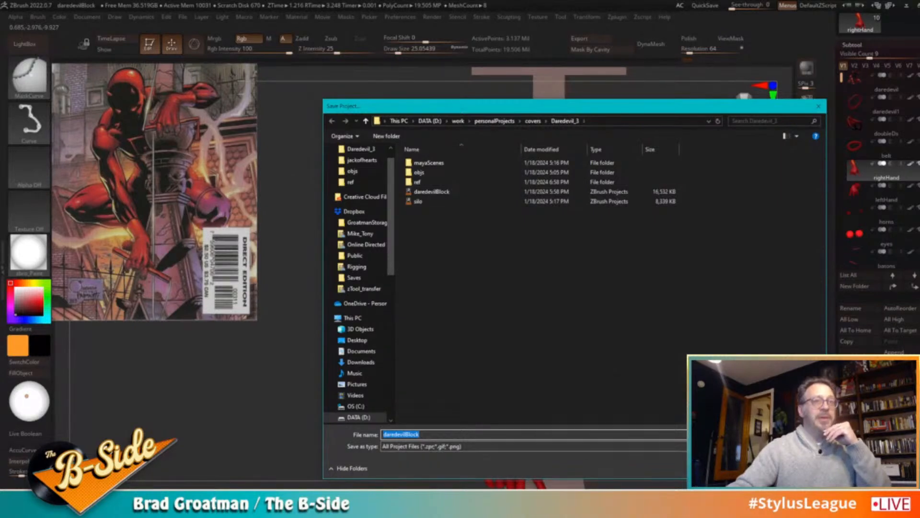
pyautogui.press('Return')
pyautogui.click(492, 261)
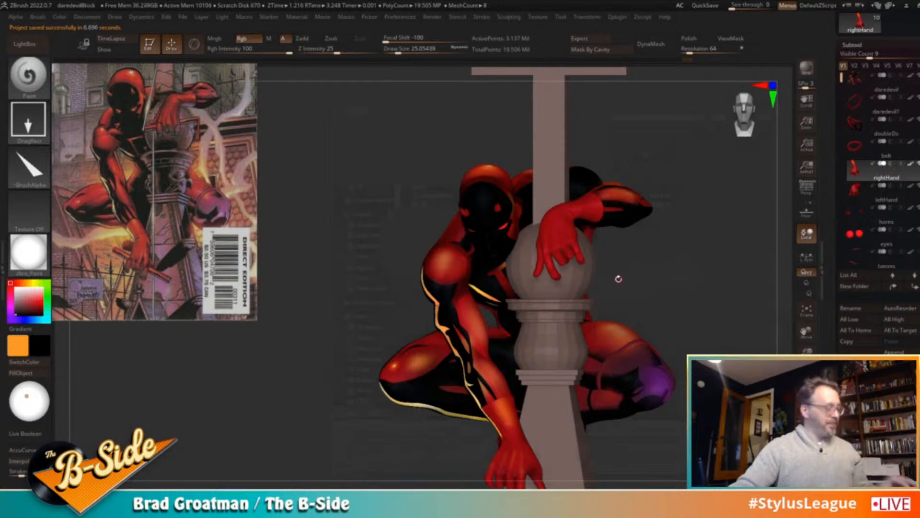
# Hide the cover reference image and switch to the Move brush
pyautogui.hotkey('shift', 'z')
pyautogui.press('b')
pyautogui.press('m')
pyautogui.press('v')
pyautogui.moveTo(682, 275)
pyautogui.keyDown('alt'); pyautogui.mouseDown()
pyautogui.moveTo(633, 263)
pyautogui.moveTo(646, 250)
pyautogui.mouseUp(); pyautogui.keyUp('alt')
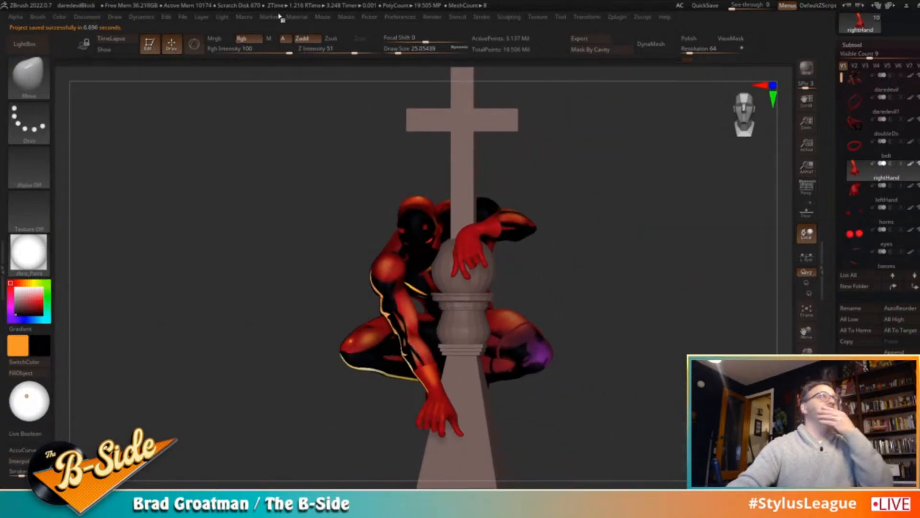
# Save another copy of the project over the existing daredevilBlock file
pyautogui.click(186, 18)
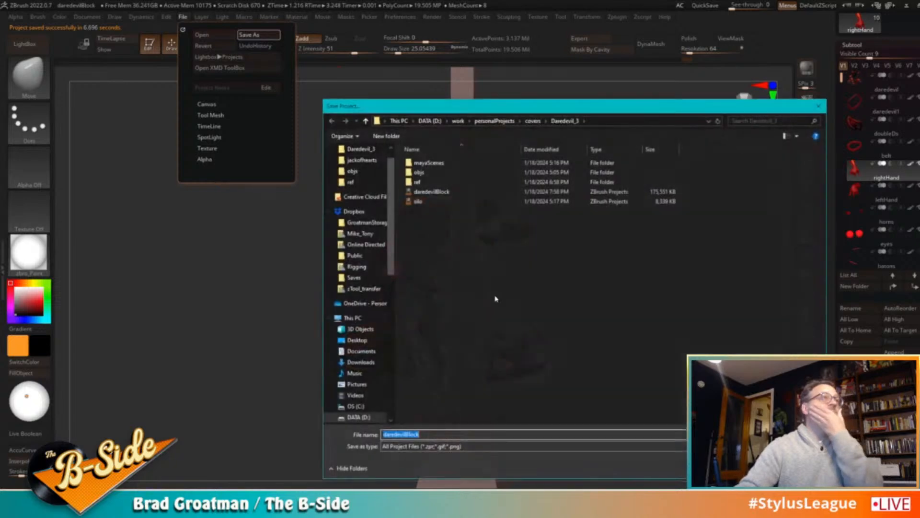
pyautogui.press('Return')
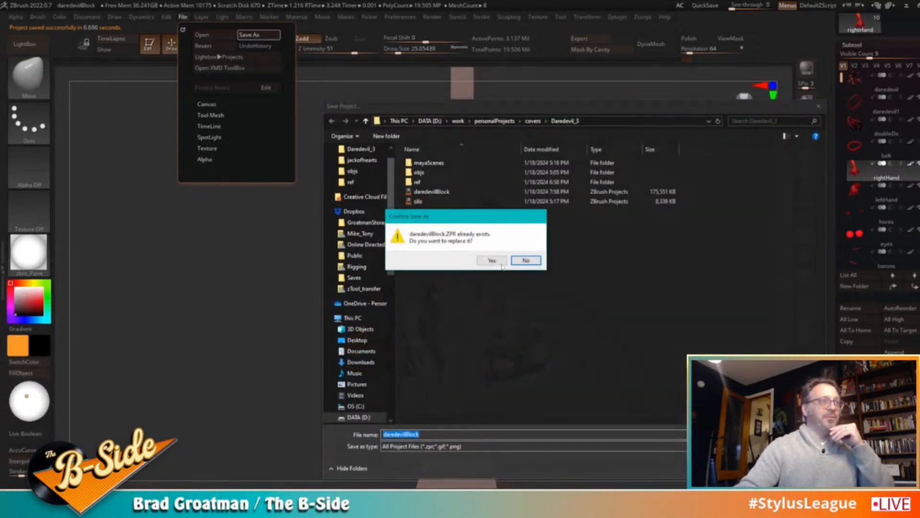
pyautogui.click(500, 263)
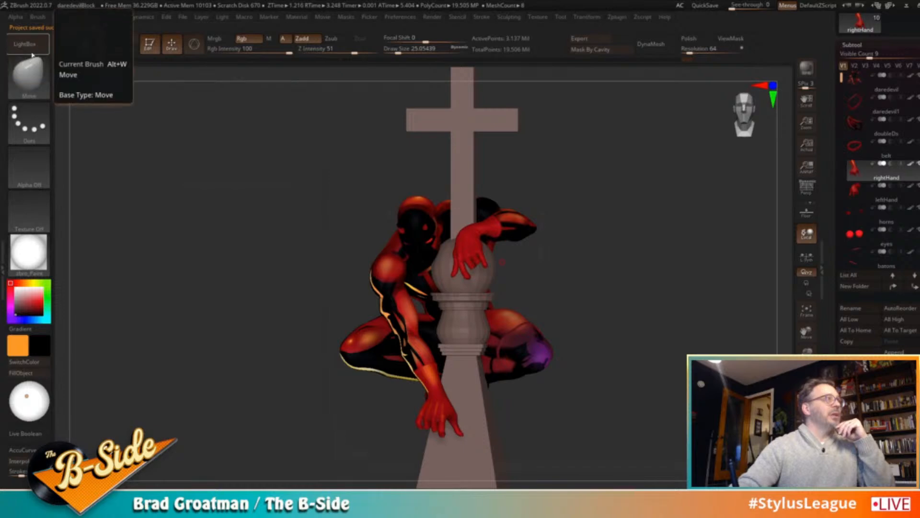
# Open the recent jackofheartsPosed project from LightBox without saving further changes to the current one
pyautogui.click(27, 45)
pyautogui.click(101, 72)
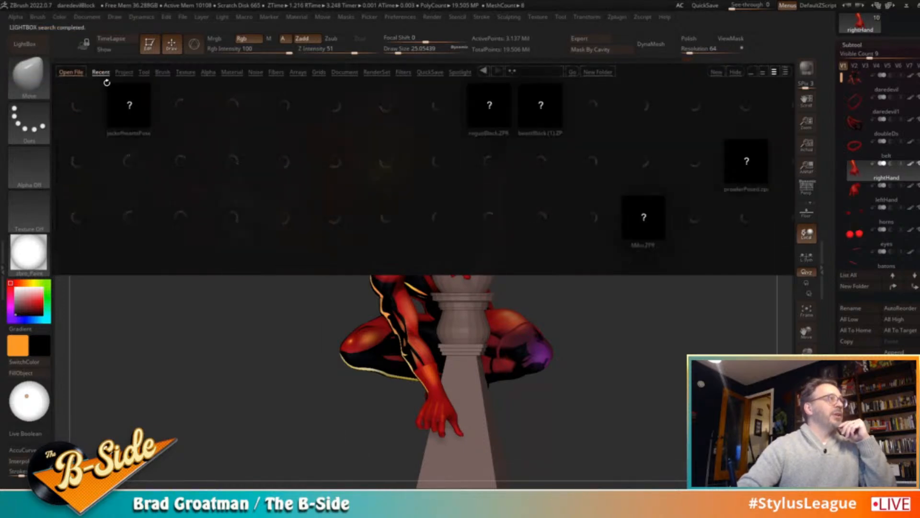
pyautogui.doubleClick(76, 216)
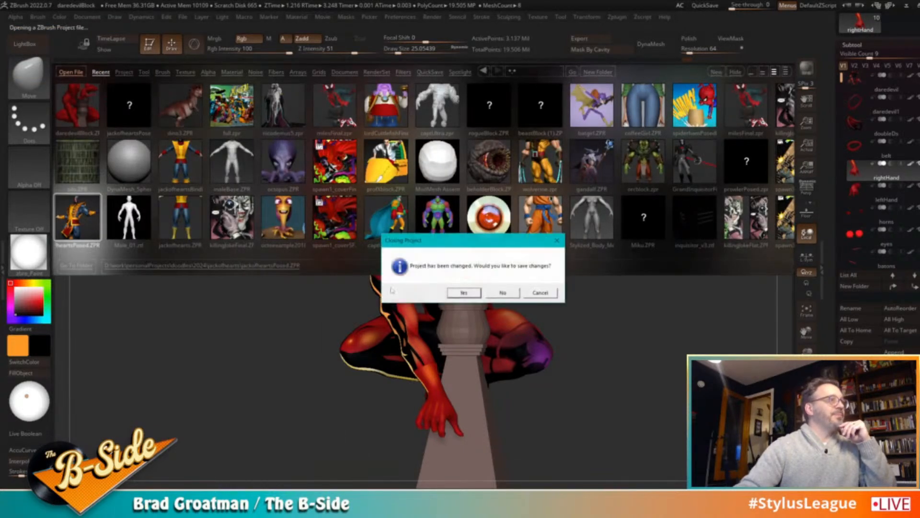
pyautogui.click(494, 292)
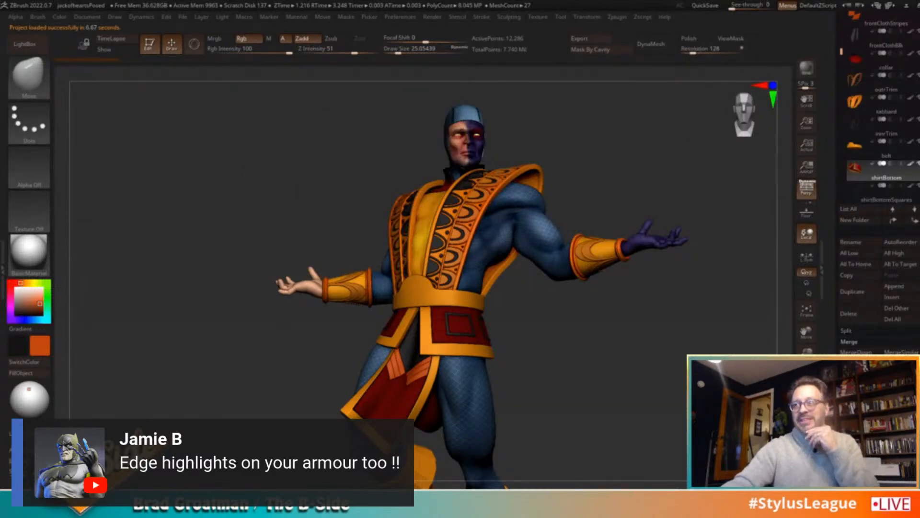
# Examine the posed Jack of Hearts figure and its painted armour from several sides
pyautogui.moveTo(686, 328)
pyautogui.mouseDown()
pyautogui.moveTo(690, 335)
pyautogui.moveTo(663, 353)
pyautogui.moveTo(686, 329)
pyautogui.mouseUp()
pyautogui.keyDown('alt'); pyautogui.moveTo(591, 334); pyautogui.dragTo(759, 333); pyautogui.keyUp('alt')
pyautogui.keyDown('alt'); pyautogui.moveTo(530, 315); pyautogui.dragTo(533, 358, button='right'); pyautogui.keyUp('alt')
pyautogui.moveTo(664, 276); pyautogui.dragTo(654, 369)
pyautogui.moveTo(684, 316); pyautogui.dragTo(603, 352)
pyautogui.moveTo(596, 309); pyautogui.dragTo(675, 271)
# Make the face the active subtool at a higher subdivision level and bring its wrinkled purple cheek up close
pyautogui.keyDown('alt'); pyautogui.click(463, 188); pyautogui.keyUp('alt')
pyautogui.keyDown('alt'); pyautogui.moveTo(575, 160); pyautogui.dragTo(595, 294); pyautogui.keyUp('alt')
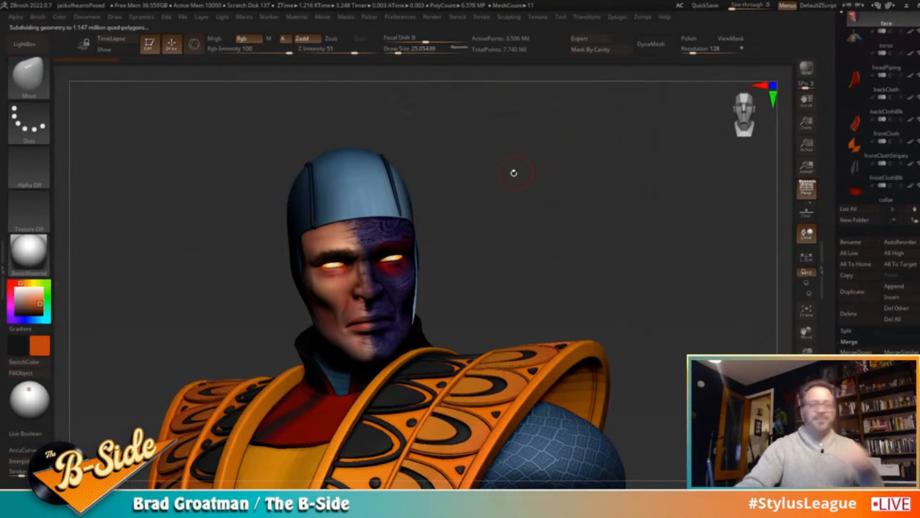
pyautogui.moveTo(561, 199); pyautogui.dragTo(416, 271)
pyautogui.moveTo(528, 251); pyautogui.dragTo(433, 255)
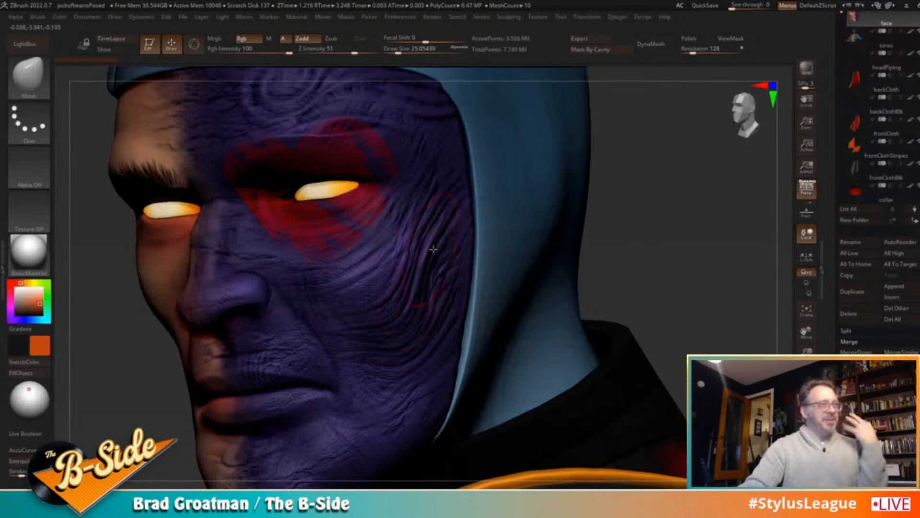
pyautogui.moveTo(666, 228); pyautogui.dragTo(689, 232)
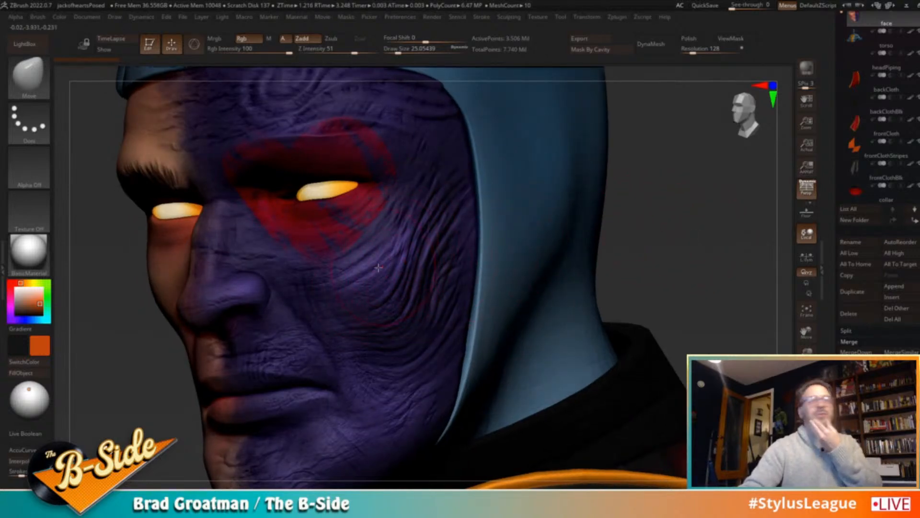
# Choose the TrimDynamic brush and sample the cheek's purple, lightening it for use as a highlight colour
pyautogui.press('b')
pyautogui.press('t')
pyautogui.press('d')
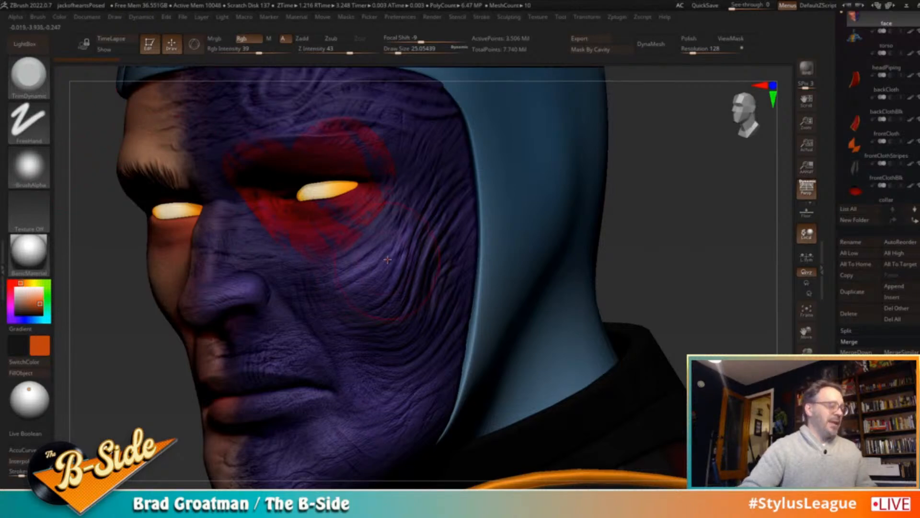
pyautogui.press('c')
pyautogui.moveTo(28, 303); pyautogui.dragTo(24, 299)
# Set the draw size to about 37 and brush light purple highlights over the cheek wrinkles at RGB intensity 39
pyautogui.moveTo(639, 223); pyautogui.dragTo(514, 234)
pyautogui.press('s')
pyautogui.moveTo(440, 237); pyautogui.dragTo(443, 236)
pyautogui.moveTo(404, 291); pyautogui.dragTo(428, 225)
pyautogui.moveTo(665, 224); pyautogui.dragTo(601, 225)
pyautogui.moveTo(447, 221); pyautogui.dragTo(387, 309)
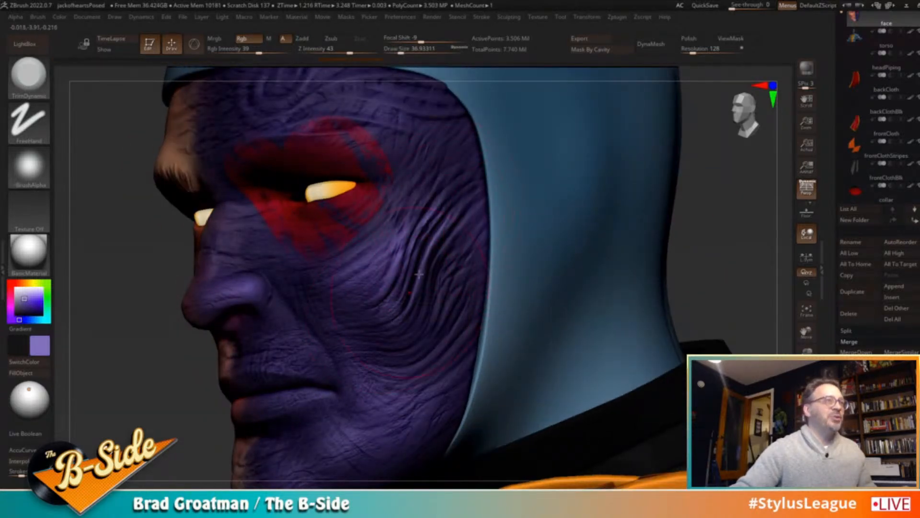
# Build up the light purple edge highlights on the wrinkles below and beside the eye, and check them from several angles
pyautogui.keyDown('alt'); pyautogui.moveTo(171, 347); pyautogui.dragTo(192, 408); pyautogui.keyUp('alt')
pyautogui.moveTo(398, 220); pyautogui.dragTo(307, 346)
pyautogui.moveTo(397, 207); pyautogui.dragTo(323, 306)
pyautogui.moveTo(385, 203); pyautogui.dragTo(390, 239)
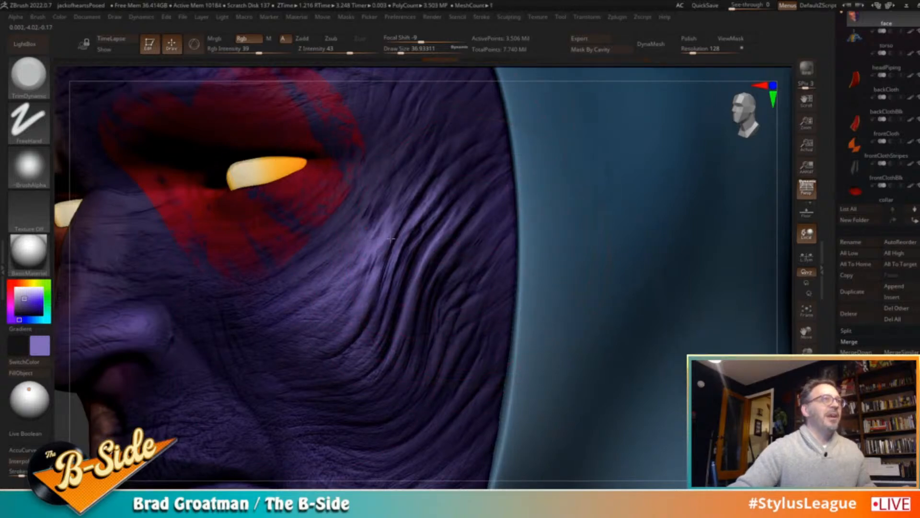
pyautogui.moveTo(411, 333); pyautogui.dragTo(421, 370)
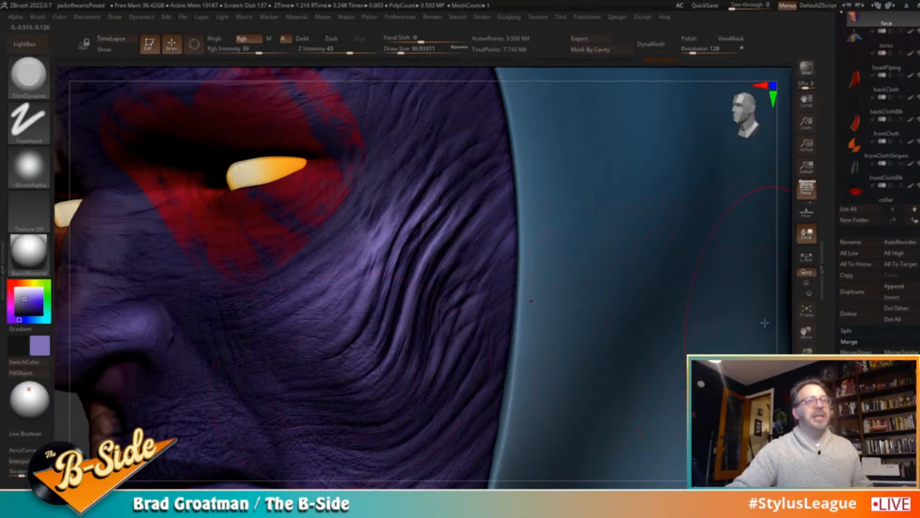
pyautogui.moveTo(807, 354); pyautogui.dragTo(807, 334)
pyautogui.moveTo(619, 314); pyautogui.dragTo(479, 317)
pyautogui.moveTo(226, 399); pyautogui.dragTo(420, 266)
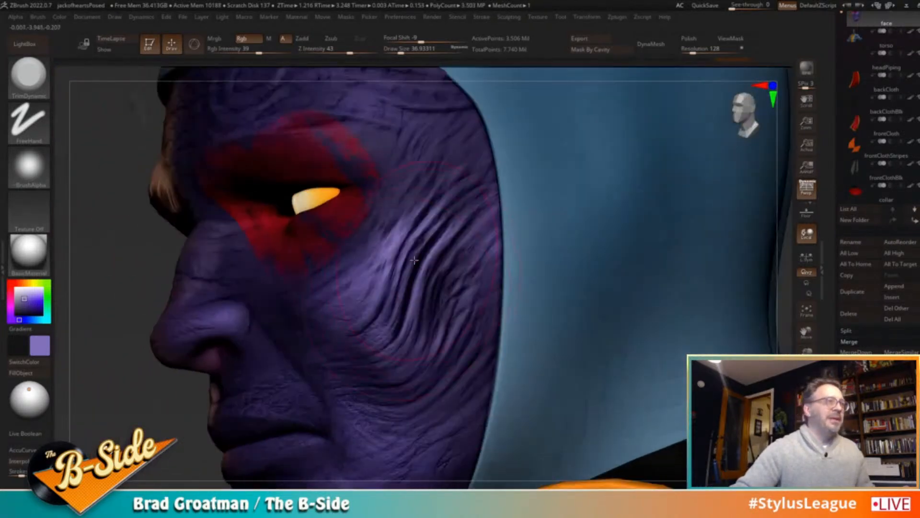
pyautogui.moveTo(189, 421); pyautogui.dragTo(434, 199)
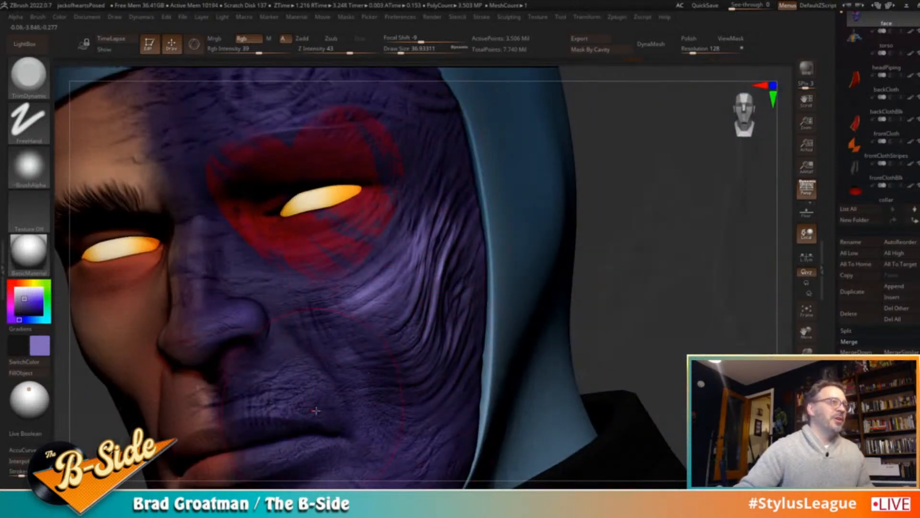
# Brush light purple edge highlights over the nose, forehead, lip and chin wrinkles, and check them from several angles
pyautogui.moveTo(274, 312)
pyautogui.mouseDown()
pyautogui.moveTo(251, 288)
pyautogui.moveTo(254, 278)
pyautogui.moveTo(211, 251)
pyautogui.mouseUp()
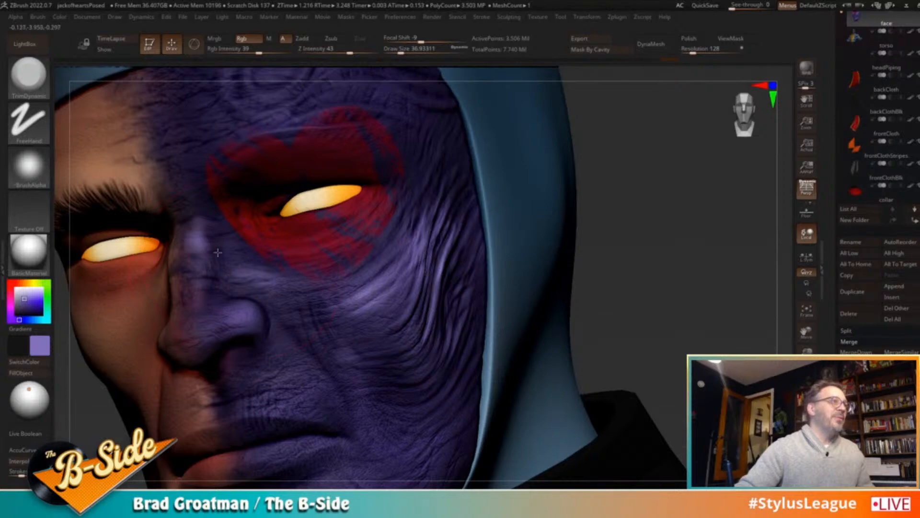
pyautogui.keyDown('alt'); pyautogui.moveTo(312, 149); pyautogui.dragTo(374, 236, button='right'); pyautogui.keyUp('alt')
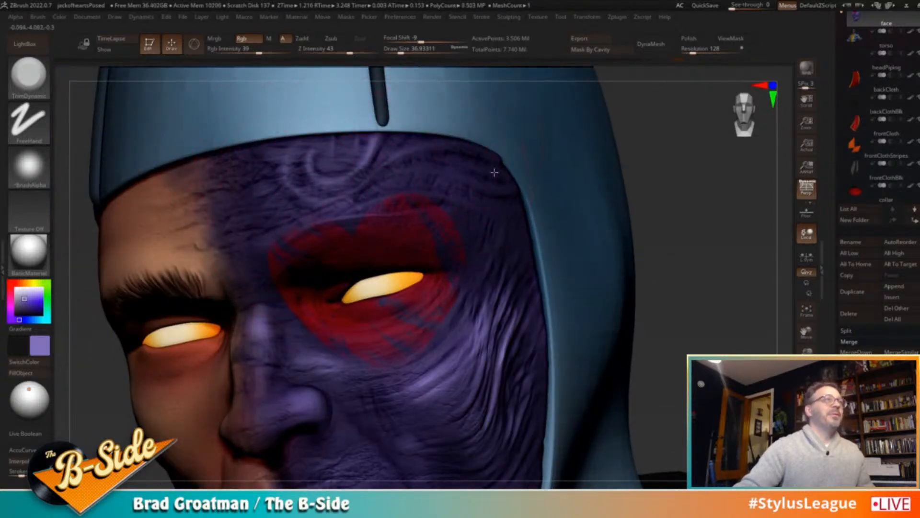
pyautogui.moveTo(663, 195); pyautogui.dragTo(663, 277)
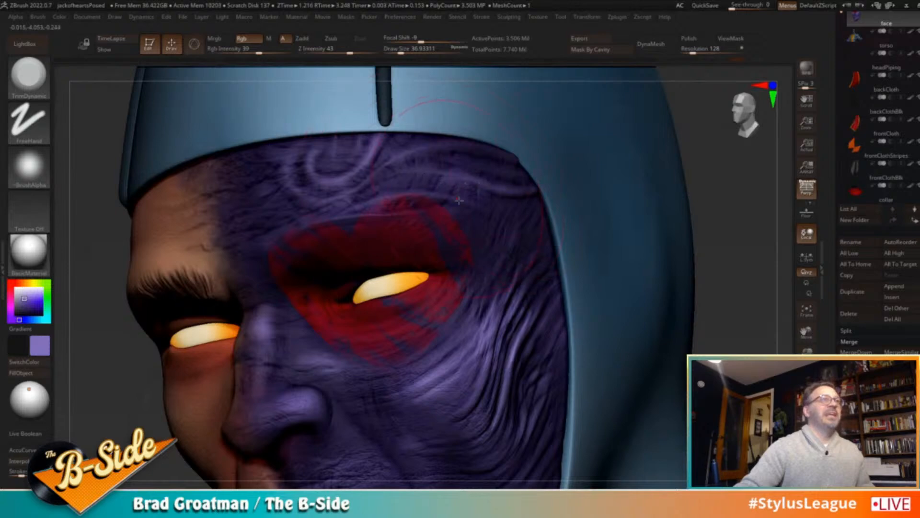
pyautogui.moveTo(662, 277); pyautogui.dragTo(527, 350, button='right')
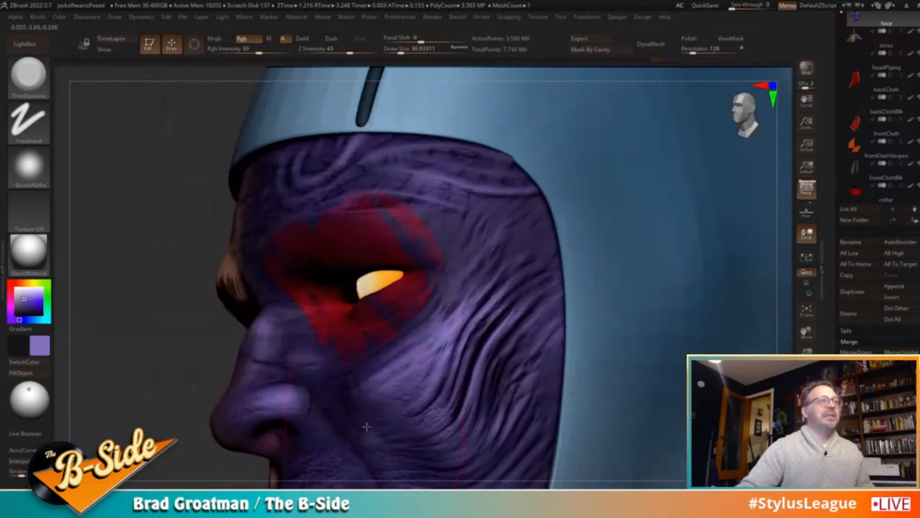
pyautogui.keyDown('alt'); pyautogui.moveTo(203, 421); pyautogui.dragTo(257, 302); pyautogui.keyUp('alt')
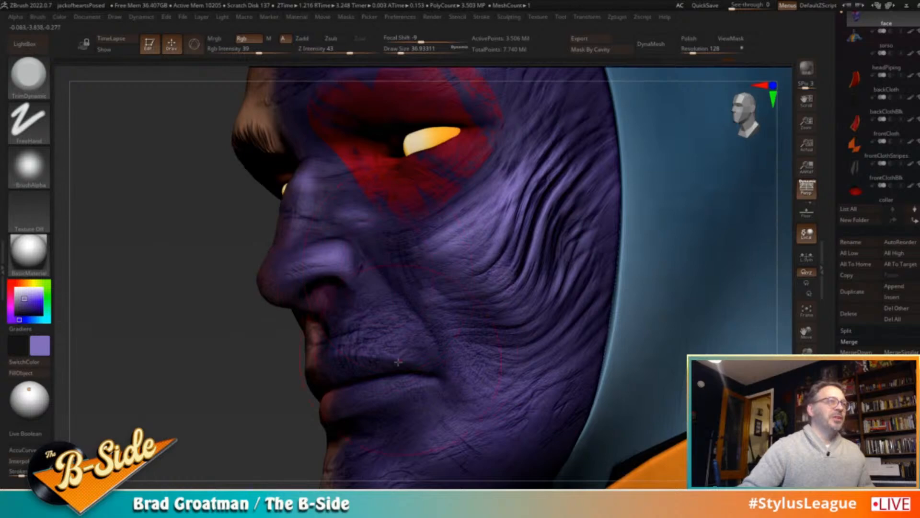
pyautogui.keyDown('alt'); pyautogui.moveTo(247, 348); pyautogui.dragTo(264, 268); pyautogui.keyUp('alt')
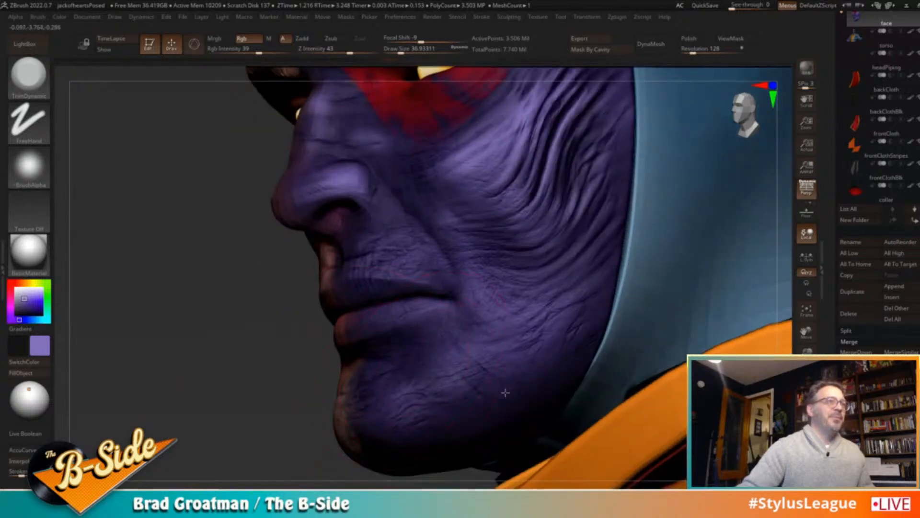
pyautogui.moveTo(300, 400)
pyautogui.mouseDown()
pyautogui.moveTo(426, 398)
pyautogui.moveTo(443, 339)
pyautogui.mouseUp()
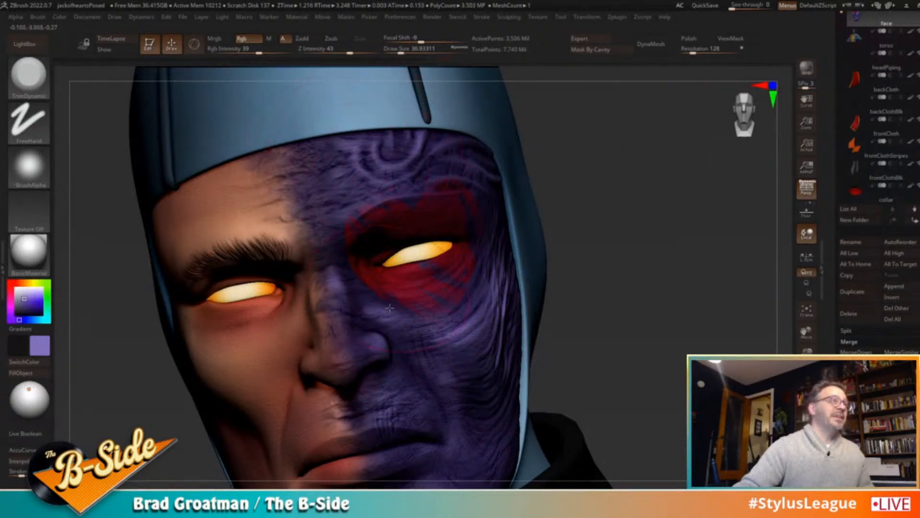
pyautogui.moveTo(635, 310); pyautogui.dragTo(621, 314)
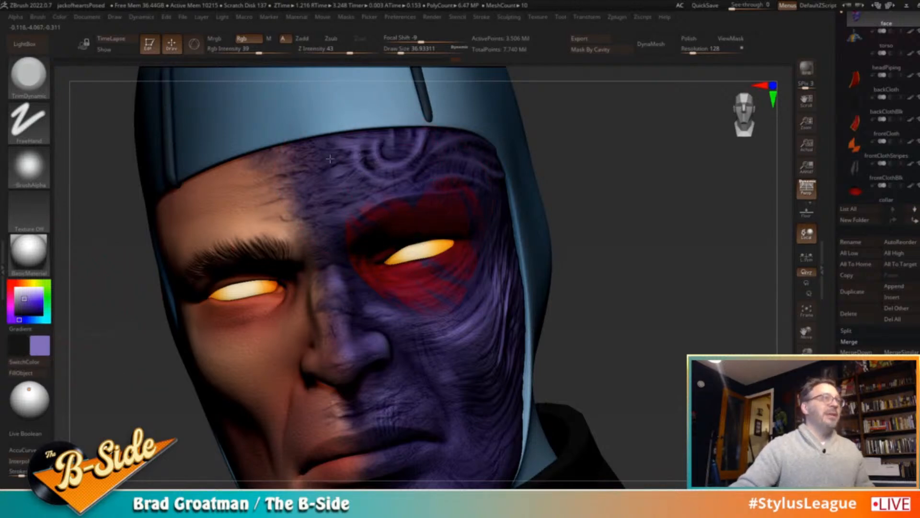
pyautogui.moveTo(315, 176); pyautogui.dragTo(561, 293, button='right')
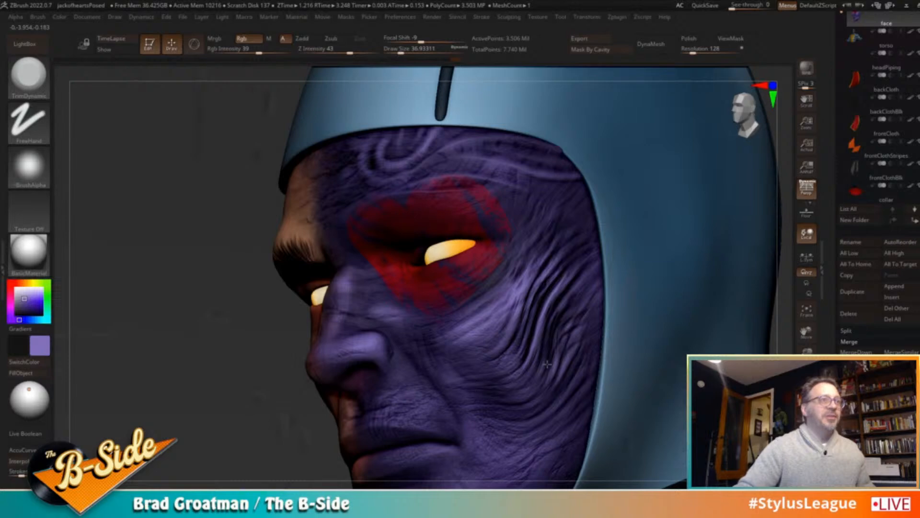
pyautogui.moveTo(467, 404); pyautogui.dragTo(547, 340, button='right')
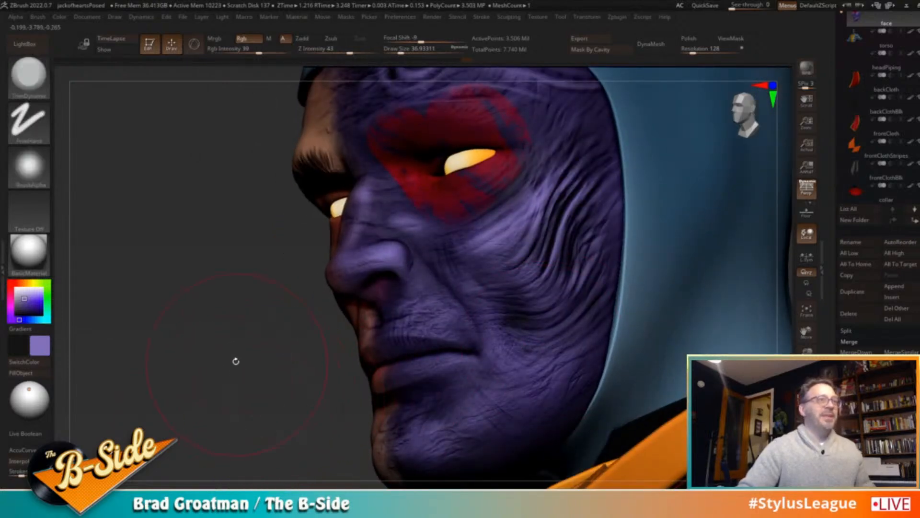
pyautogui.moveTo(236, 364); pyautogui.dragTo(245, 360, button='right')
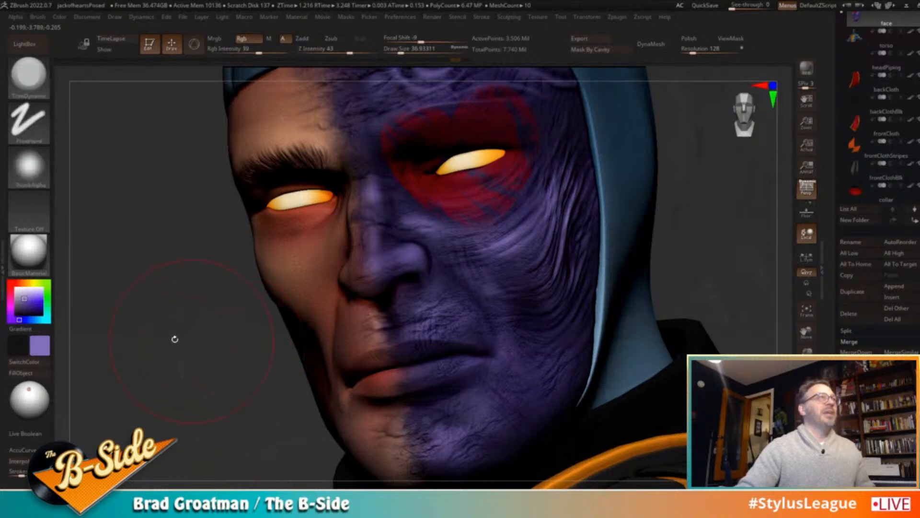
# Set the secondary colour to black, keep light purple as the main colour, and brush darker shading around the nose and mouth
pyautogui.click(40, 340)
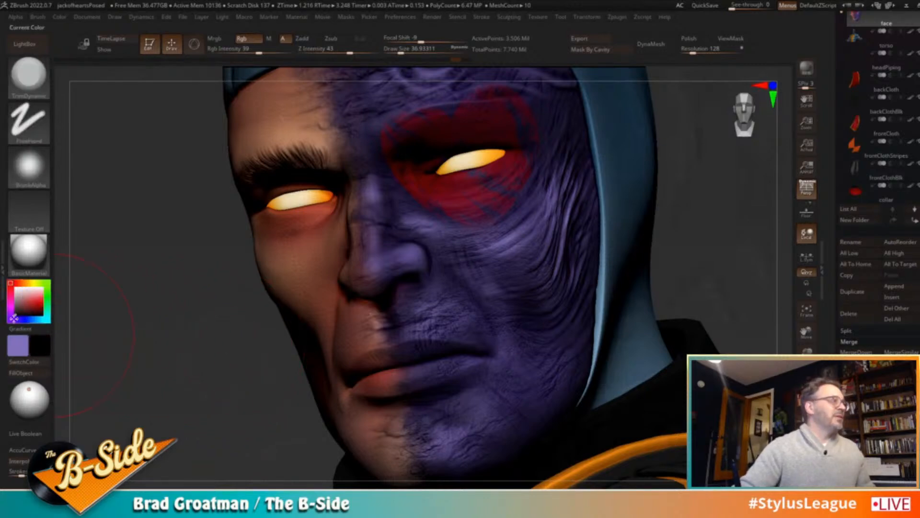
pyautogui.click(28, 362)
pyautogui.moveTo(182, 341); pyautogui.dragTo(129, 355)
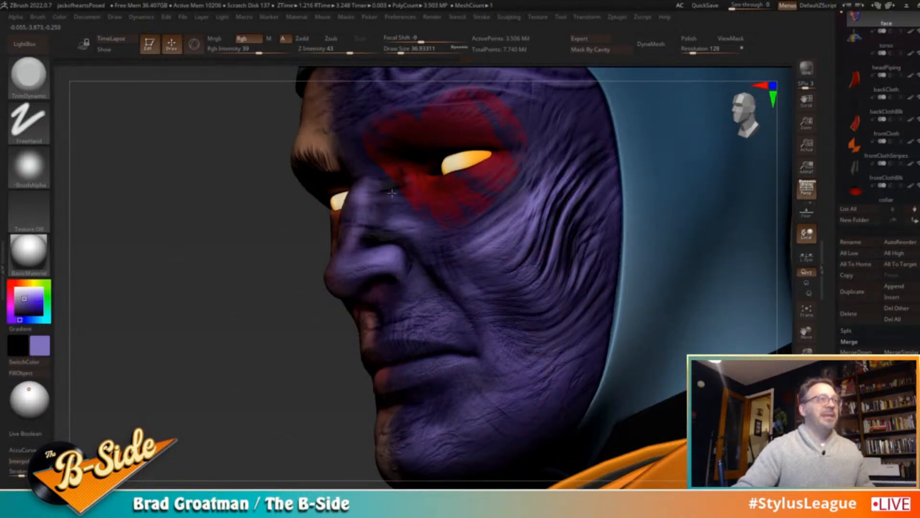
pyautogui.press('ctrl')
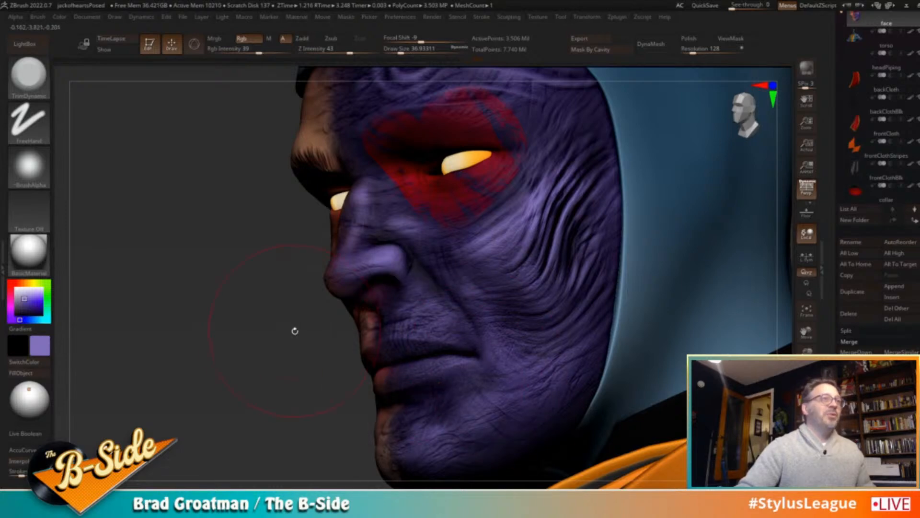
pyautogui.moveTo(285, 329); pyautogui.dragTo(431, 201)
pyautogui.moveTo(695, 230); pyautogui.dragTo(631, 274)
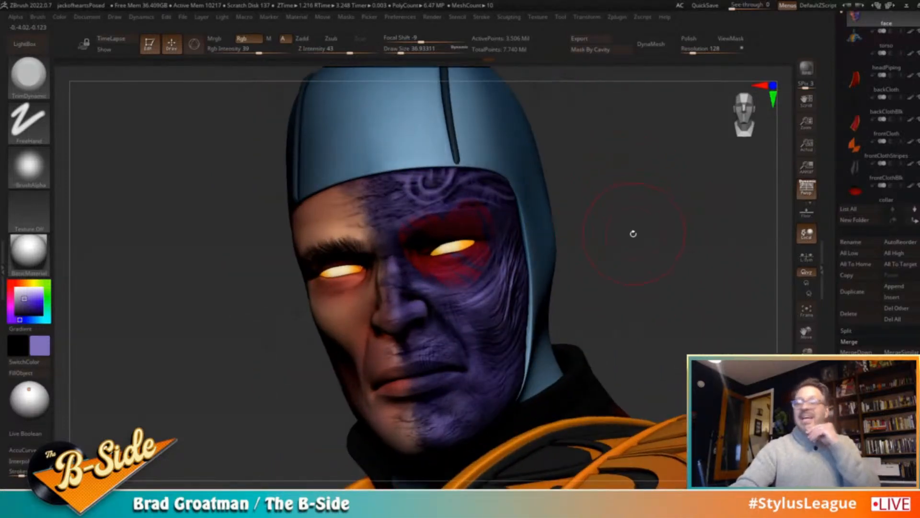
pyautogui.moveTo(645, 243); pyautogui.dragTo(688, 256)
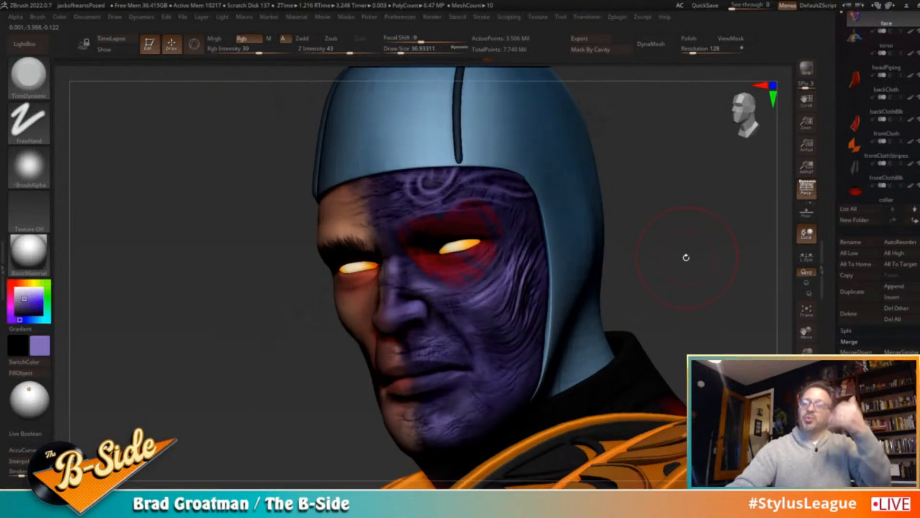
pyautogui.moveTo(707, 248); pyautogui.dragTo(422, 144)
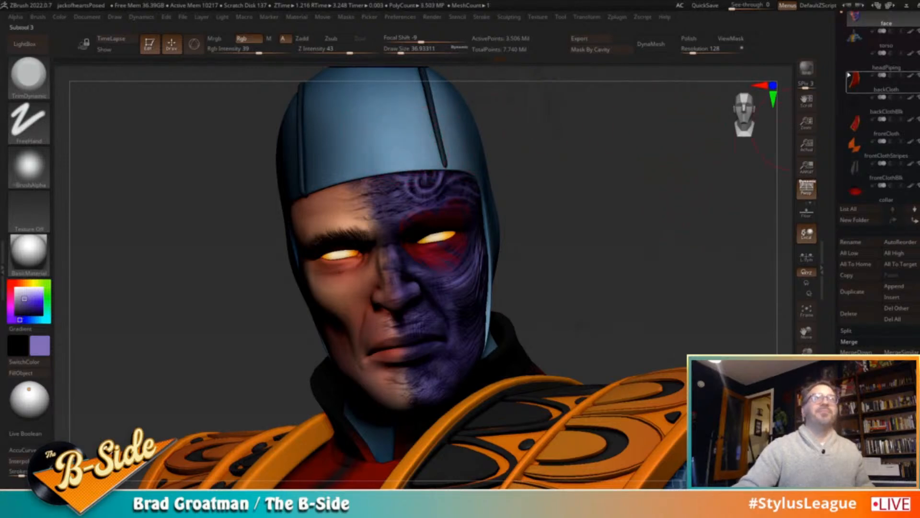
# Select the head piping subtool, choose the Move brush, and return to the torso subtool
pyautogui.click(862, 40)
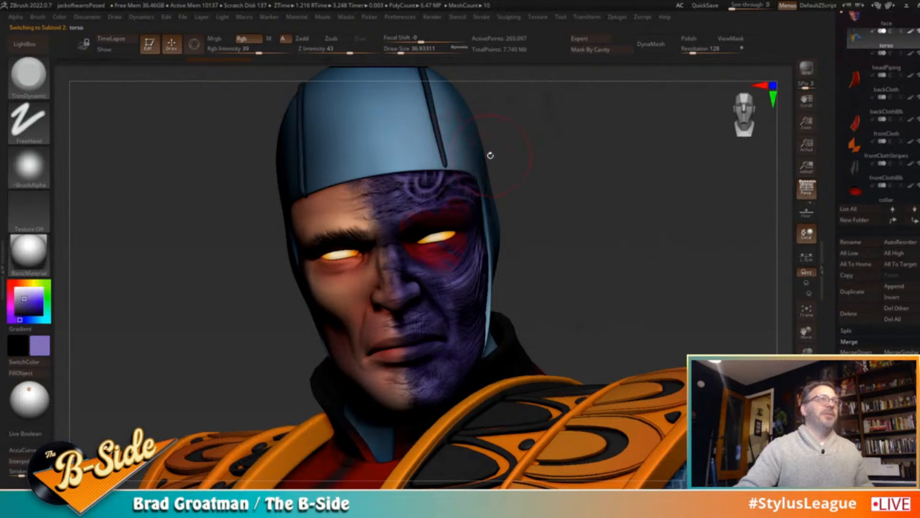
pyautogui.moveTo(491, 154); pyautogui.dragTo(541, 164)
pyautogui.moveTo(840, 77)
pyautogui.mouseDown()
pyautogui.moveTo(839, 126)
pyautogui.moveTo(840, 105)
pyautogui.mouseUp()
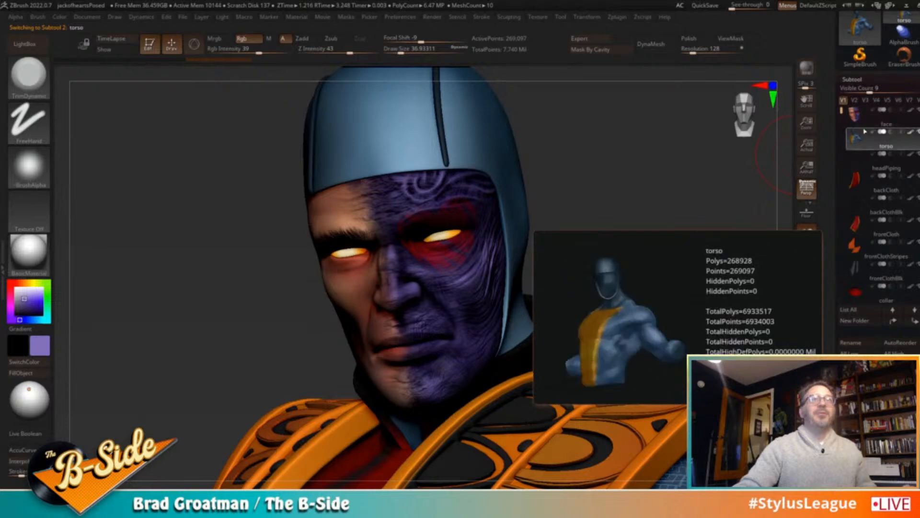
pyautogui.click(851, 165)
pyautogui.press('b')
pyautogui.press('m')
pyautogui.press('v')
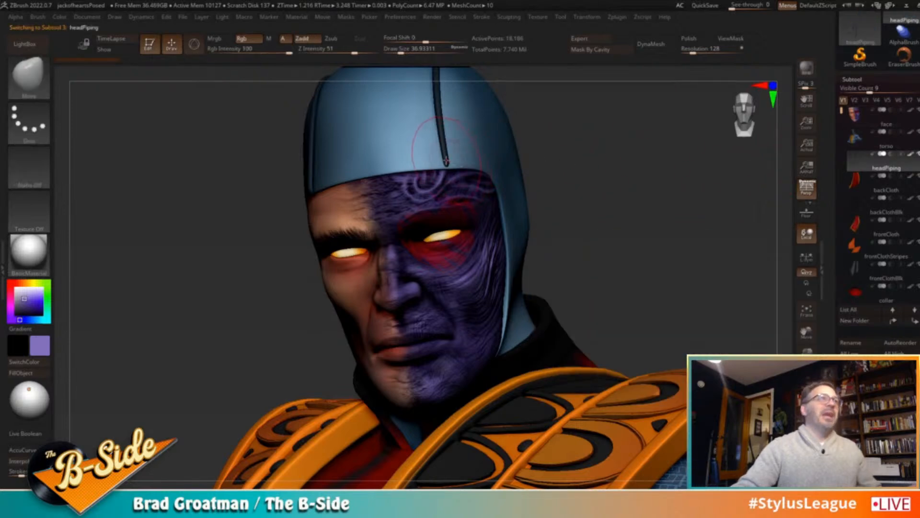
pyautogui.moveTo(615, 172); pyautogui.dragTo(635, 179)
pyautogui.press('Up')
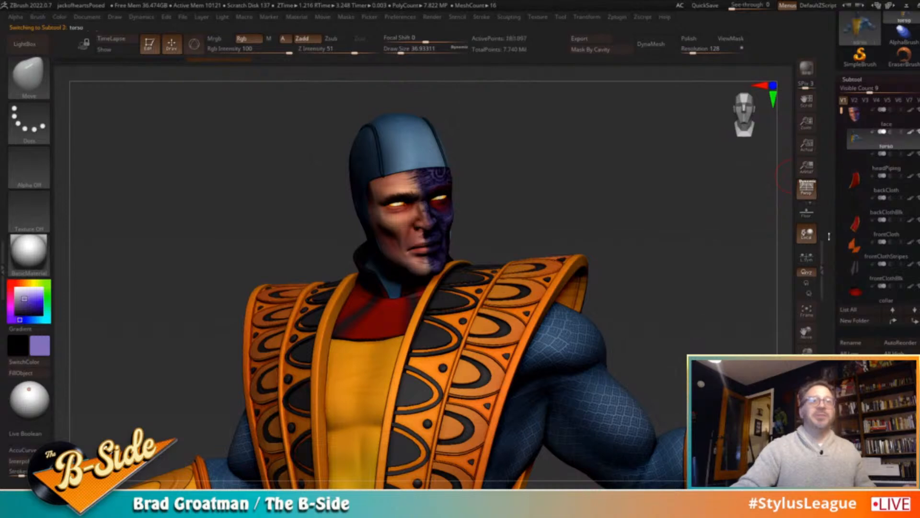
# Isolate the torso subtool to examine its yellow and blue polypaint, and bring the full figure back
pyautogui.click(807, 451)
pyautogui.keyDown('alt'); pyautogui.moveTo(711, 354); pyautogui.dragTo(715, 265); pyautogui.keyUp('alt')
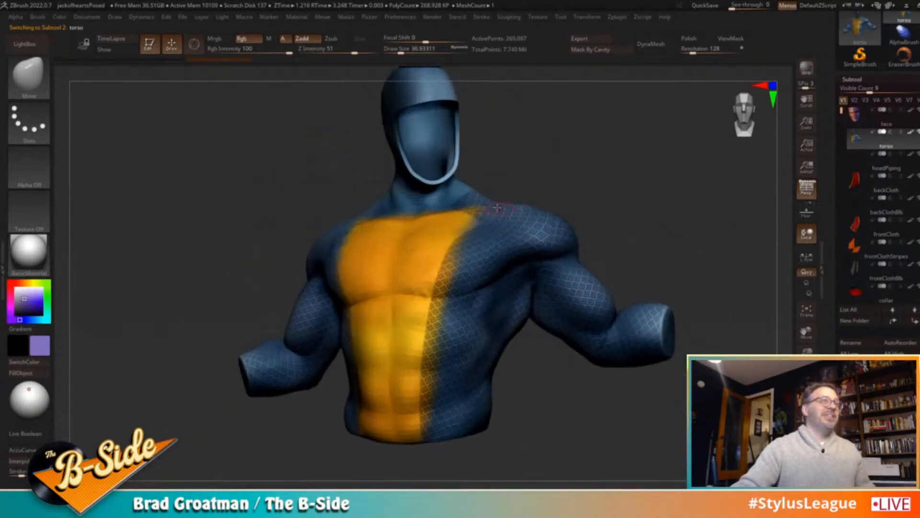
pyautogui.click(730, 39)
pyautogui.moveTo(626, 171); pyautogui.dragTo(678, 205)
pyautogui.click(730, 40)
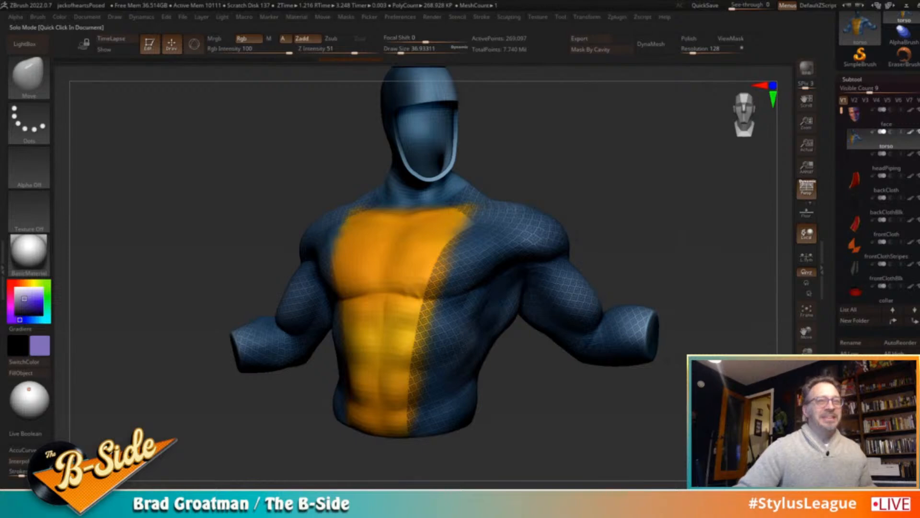
pyautogui.click(807, 453)
# Examine the painted figure's head, collar and arms from the front and both sides
pyautogui.moveTo(744, 197); pyautogui.dragTo(669, 222)
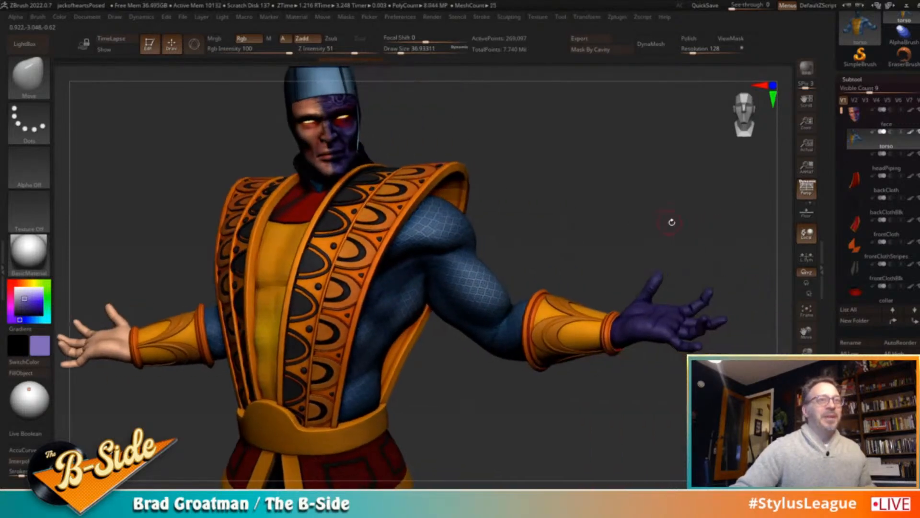
pyautogui.moveTo(646, 191); pyautogui.dragTo(590, 189)
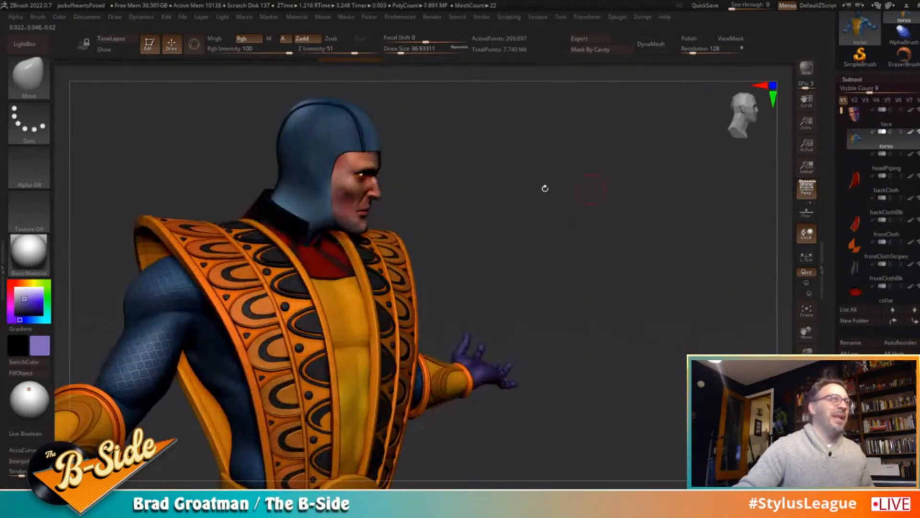
pyautogui.moveTo(443, 143); pyautogui.dragTo(344, 147)
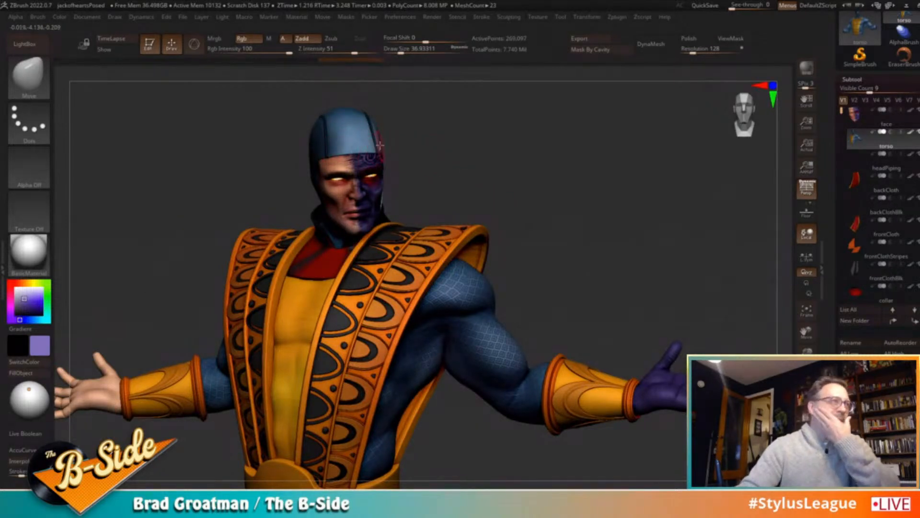
pyautogui.moveTo(511, 161); pyautogui.dragTo(539, 187)
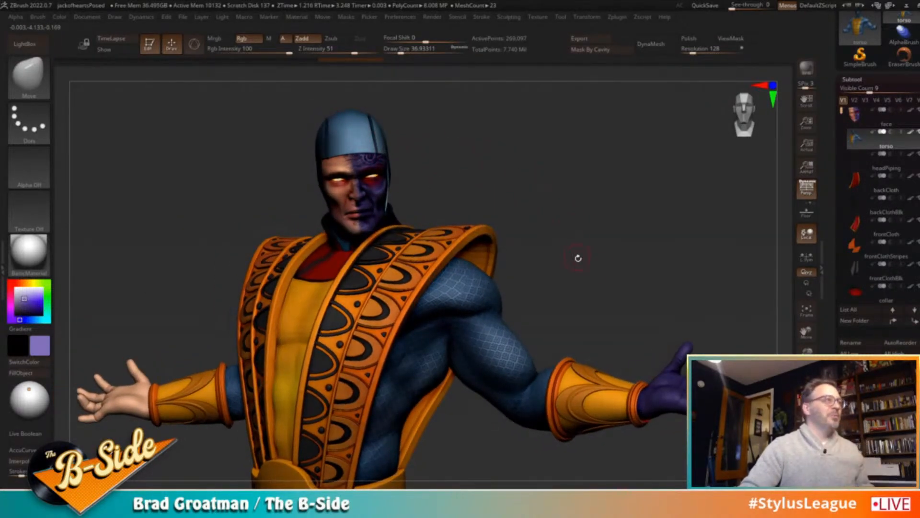
pyautogui.moveTo(618, 273); pyautogui.dragTo(620, 207)
# Make the left bracer ornament the active subtool and set the draw size to about 145
pyautogui.keyDown('alt'); pyautogui.moveTo(670, 377); pyautogui.dragTo(590, 338); pyautogui.keyUp('alt')
pyautogui.keyDown('alt'); pyautogui.moveTo(603, 289); pyautogui.dragTo(531, 204); pyautogui.keyUp('alt')
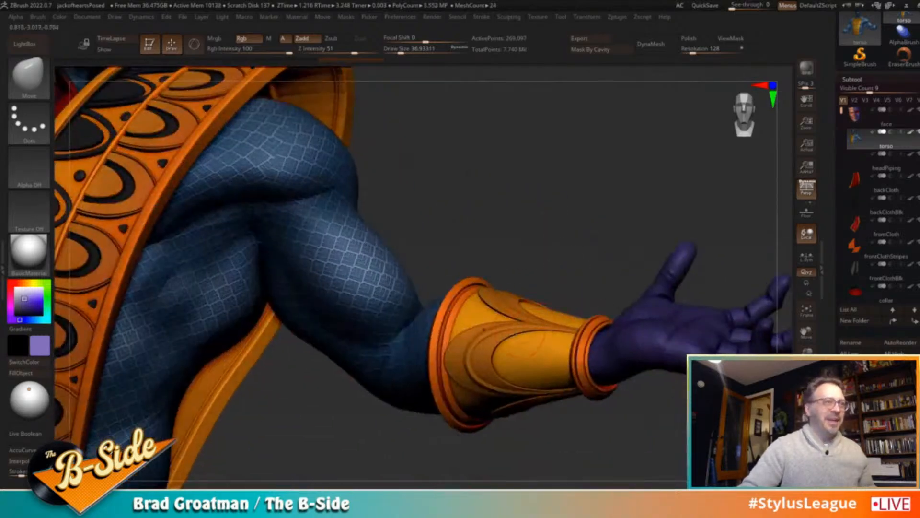
pyautogui.keyDown('alt'); pyautogui.click(491, 350); pyautogui.keyUp('alt')
pyautogui.moveTo(586, 263)
pyautogui.mouseDown()
pyautogui.moveTo(585, 308)
pyautogui.moveTo(582, 293)
pyautogui.moveTo(493, 374)
pyautogui.mouseUp()
pyautogui.moveTo(464, 404)
pyautogui.mouseDown()
pyautogui.moveTo(472, 357)
pyautogui.moveTo(450, 356)
pyautogui.moveTo(631, 247)
pyautogui.moveTo(622, 223)
pyautogui.moveTo(577, 236)
pyautogui.moveTo(502, 307)
pyautogui.moveTo(575, 293)
pyautogui.moveTo(676, 312)
pyautogui.moveTo(692, 286)
pyautogui.mouseUp()
pyautogui.press('s')
pyautogui.press('s')
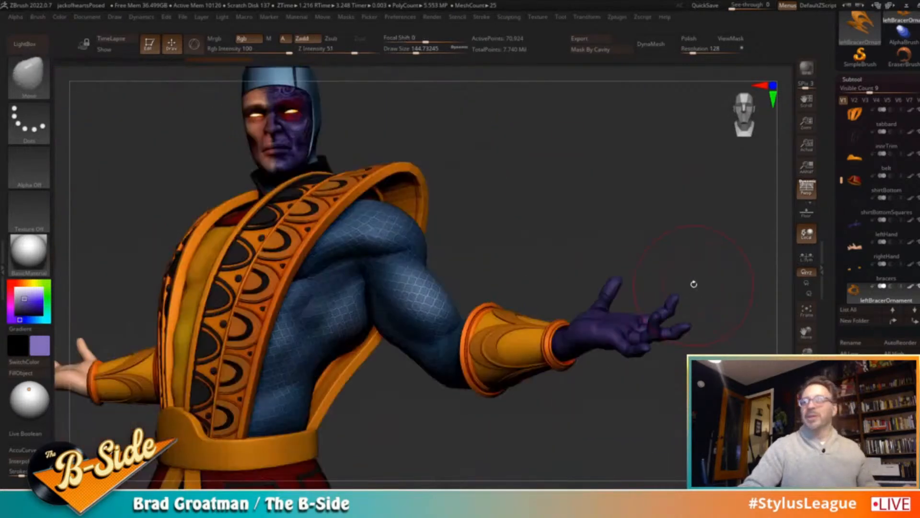
# Open the PM3D_Plane3D tool to examine its arched pieces, and switch back to the figure to view it all around
pyautogui.moveTo(830, 181); pyautogui.dragTo(833, 241)
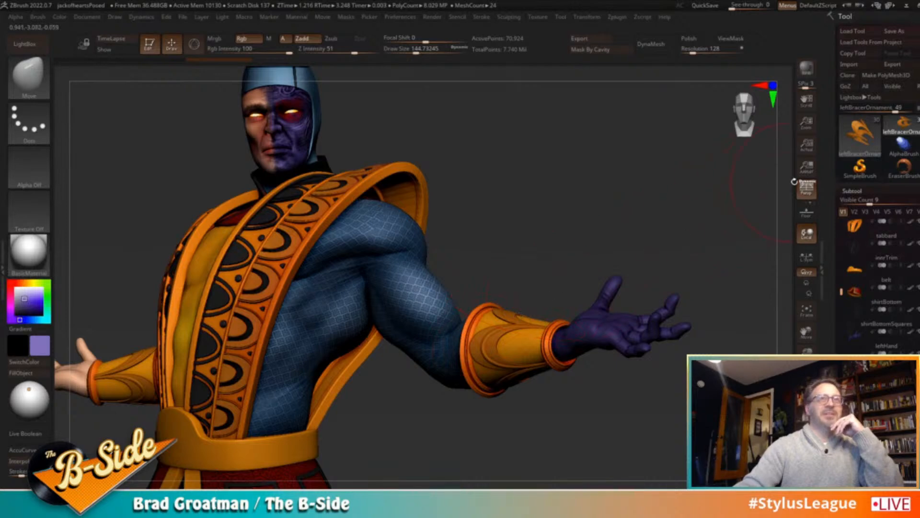
pyautogui.click(860, 136)
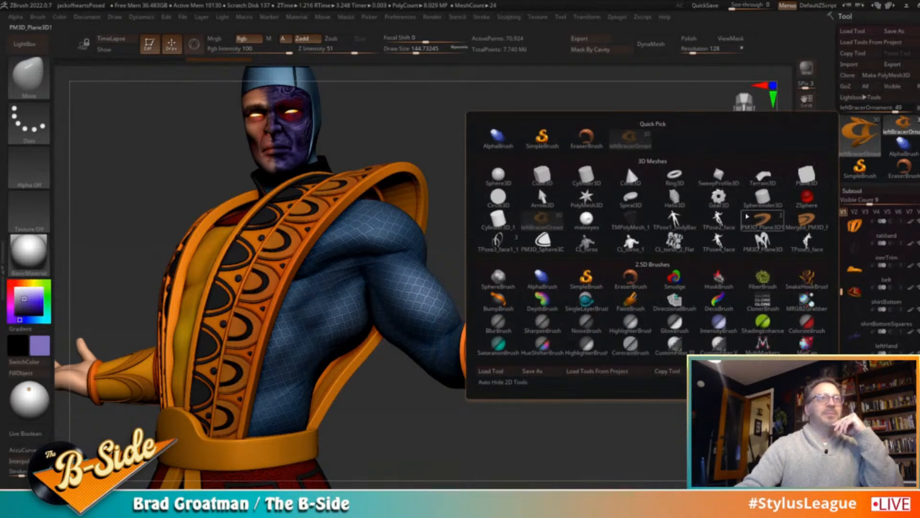
pyautogui.click(763, 242)
pyautogui.moveTo(603, 290); pyautogui.dragTo(668, 318)
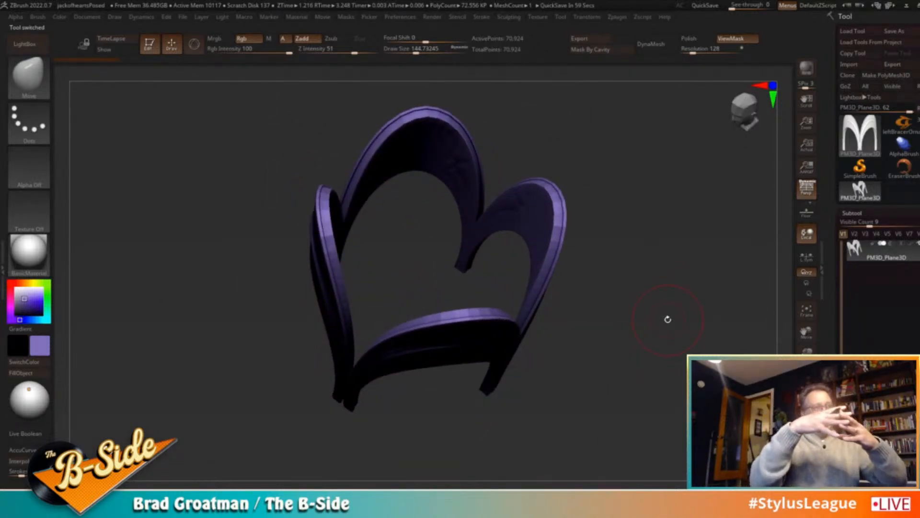
pyautogui.moveTo(441, 231); pyautogui.dragTo(657, 235)
pyautogui.click(903, 124)
pyautogui.moveTo(758, 202); pyautogui.dragTo(665, 348)
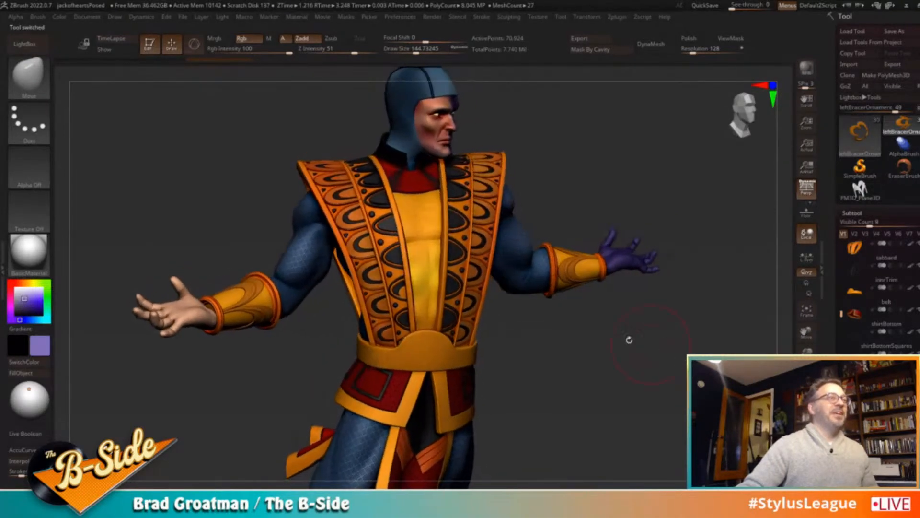
pyautogui.moveTo(479, 249); pyautogui.dragTo(589, 216)
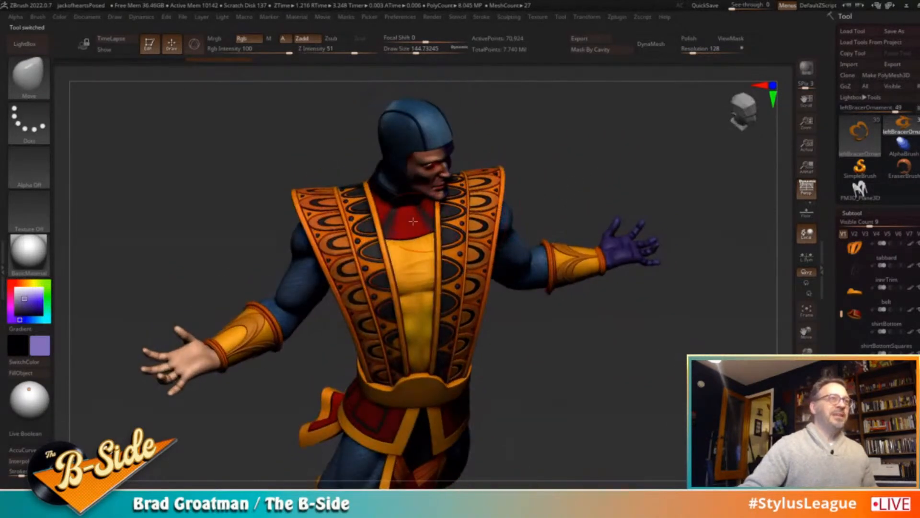
pyautogui.moveTo(555, 184); pyautogui.dragTo(537, 199)
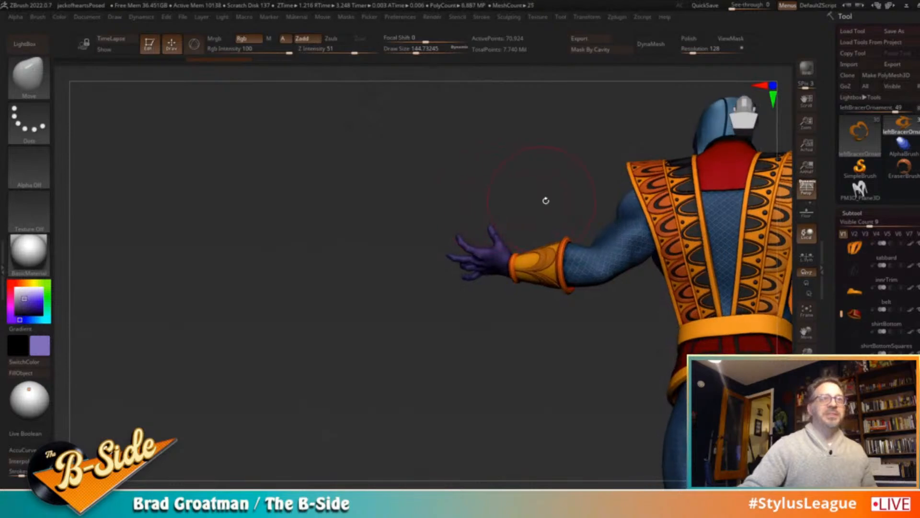
# Save the project over the existing jackofheartsPosed file
pyautogui.moveTo(491, 173); pyautogui.dragTo(596, 161)
pyautogui.keyDown('alt'); pyautogui.moveTo(669, 348); pyautogui.dragTo(683, 213); pyautogui.keyUp('alt')
pyautogui.moveTo(715, 283); pyautogui.dragTo(658, 410)
pyautogui.moveTo(698, 329); pyautogui.dragTo(640, 338)
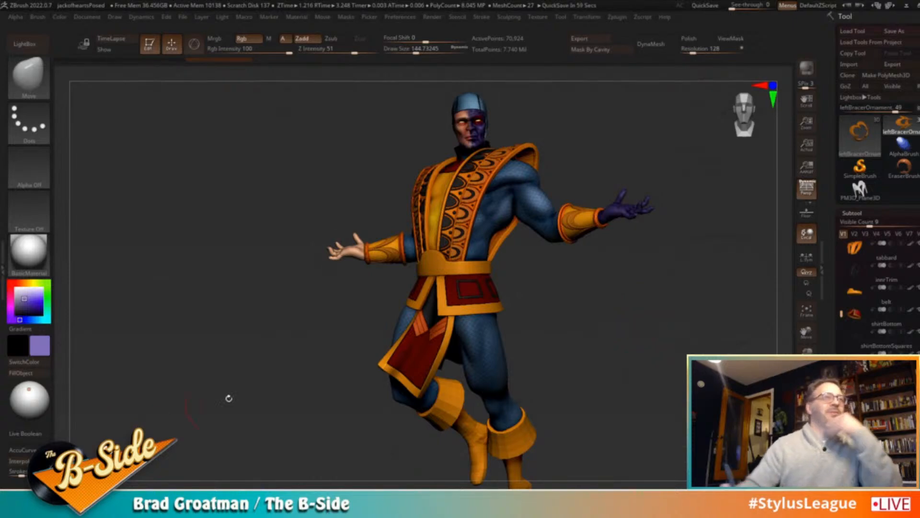
pyautogui.moveTo(604, 270); pyautogui.dragTo(666, 313)
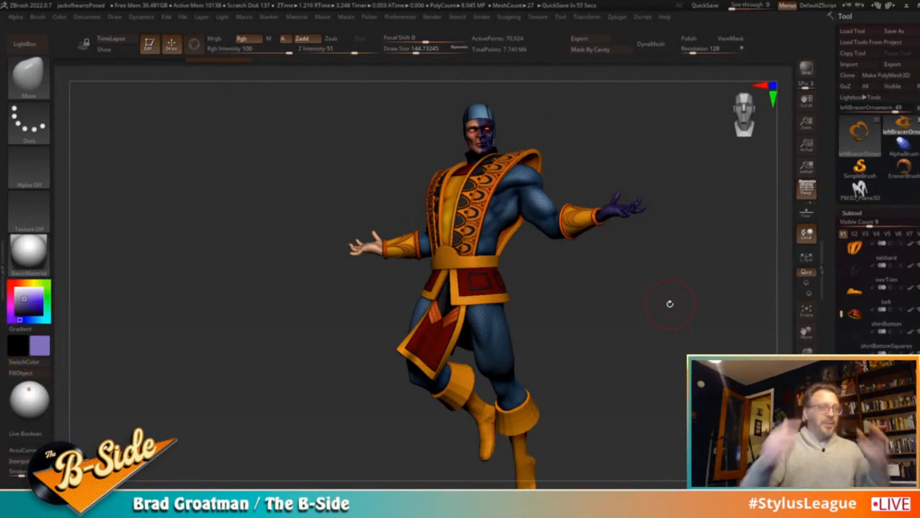
pyautogui.moveTo(664, 313); pyautogui.dragTo(649, 240)
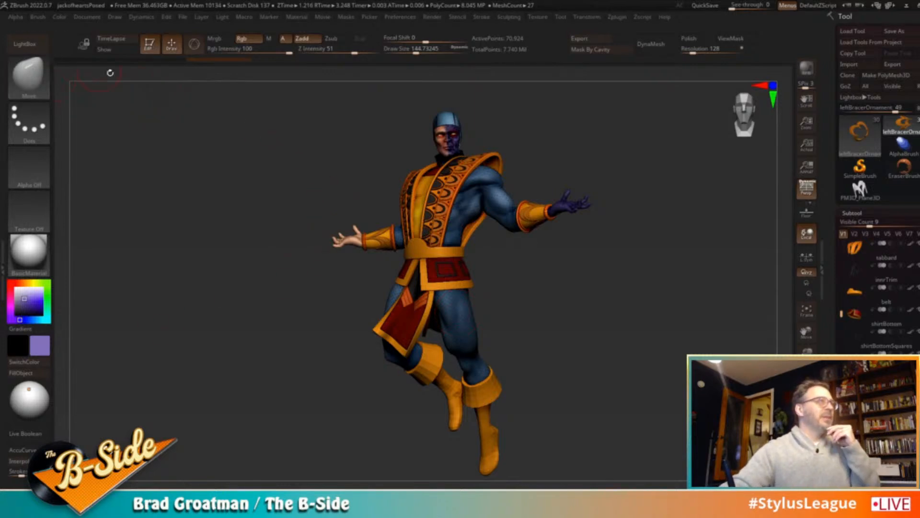
pyautogui.hotkey('ctrl', 's')
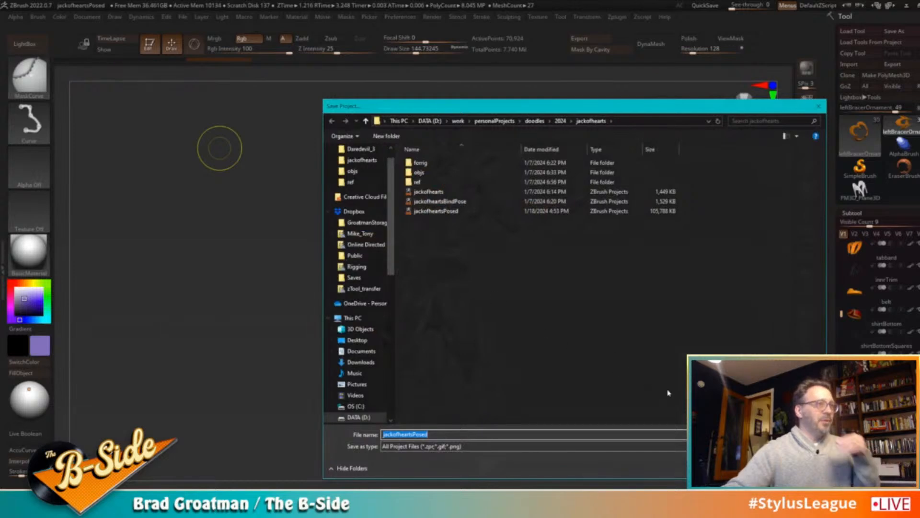
pyautogui.press('Return')
pyautogui.press('Return')
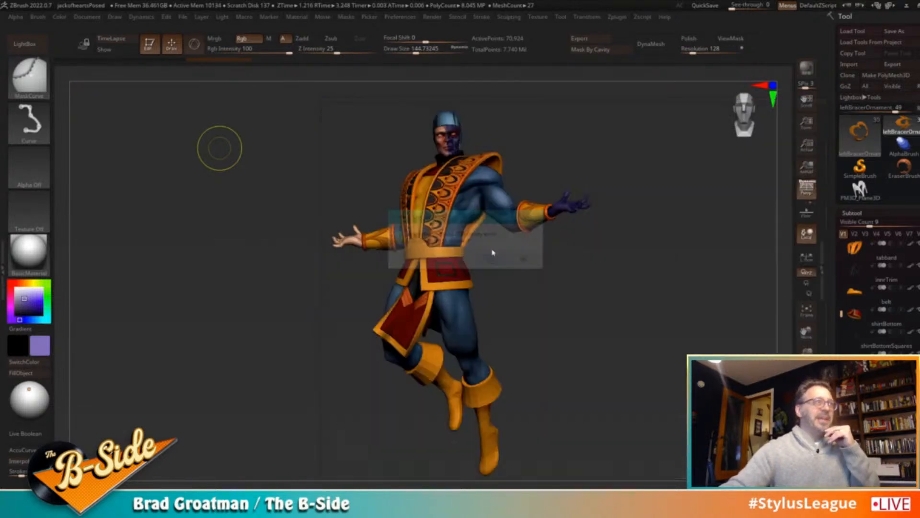
# Open the recent daredevilBlock project from LightBox and frame the crouching Daredevil figure from the front
pyautogui.click(30, 45)
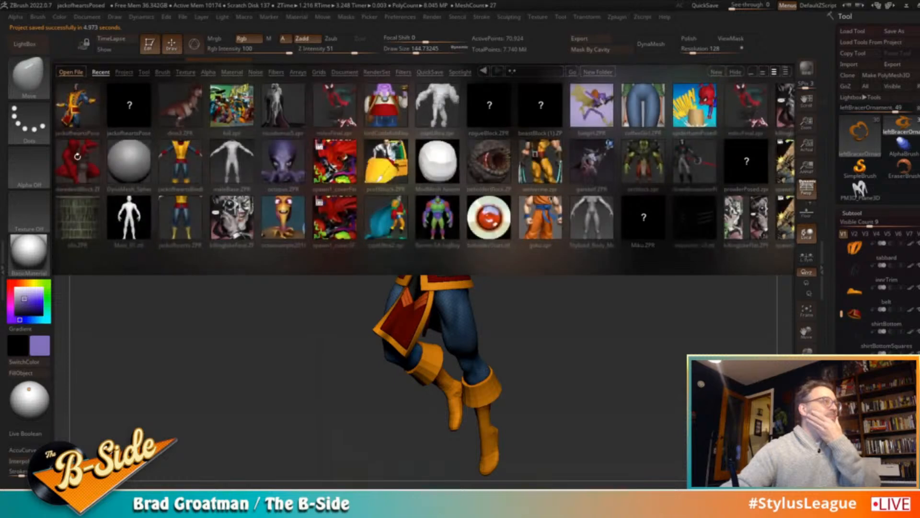
pyautogui.doubleClick(77, 161)
pyautogui.click(502, 293)
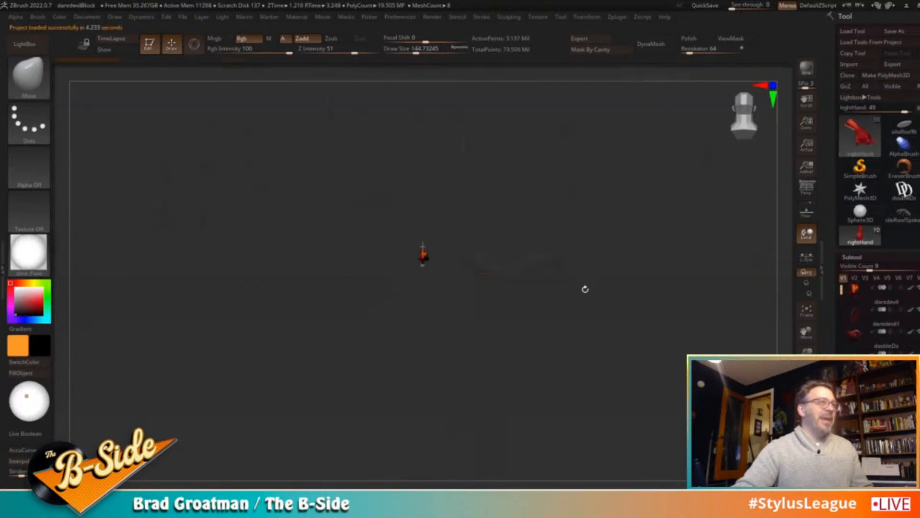
pyautogui.press('f')
pyautogui.moveTo(615, 281); pyautogui.dragTo(672, 280)
pyautogui.press('f')
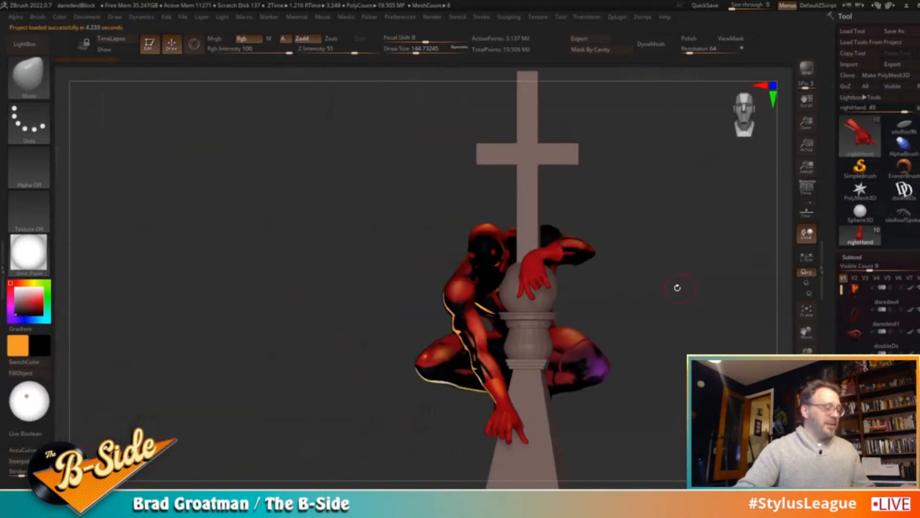
# Show the Daredevil comic cover reference in Spotlight beside the model to compare the poses, and hide it again
pyautogui.hotkey('shift', 'z')
pyautogui.moveTo(201, 149); pyautogui.dragTo(314, 241)
pyautogui.press('z')
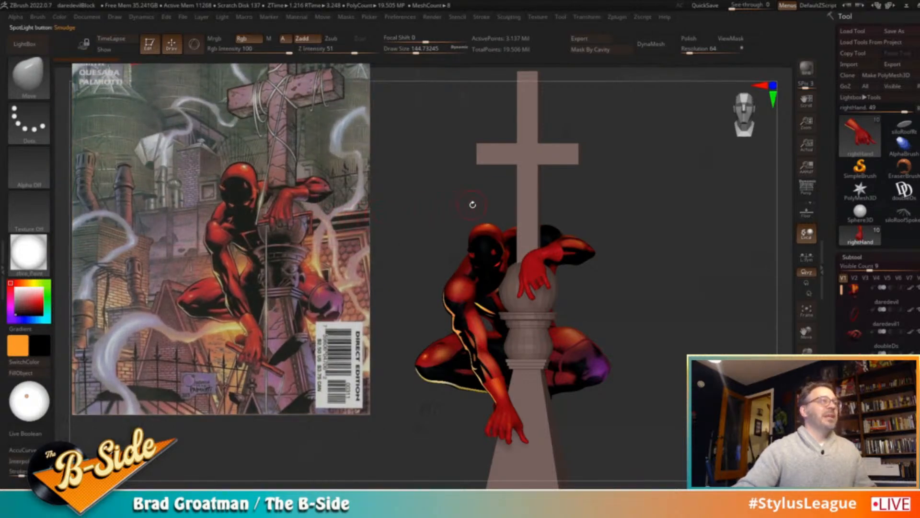
pyautogui.hotkey('shift', 'z')
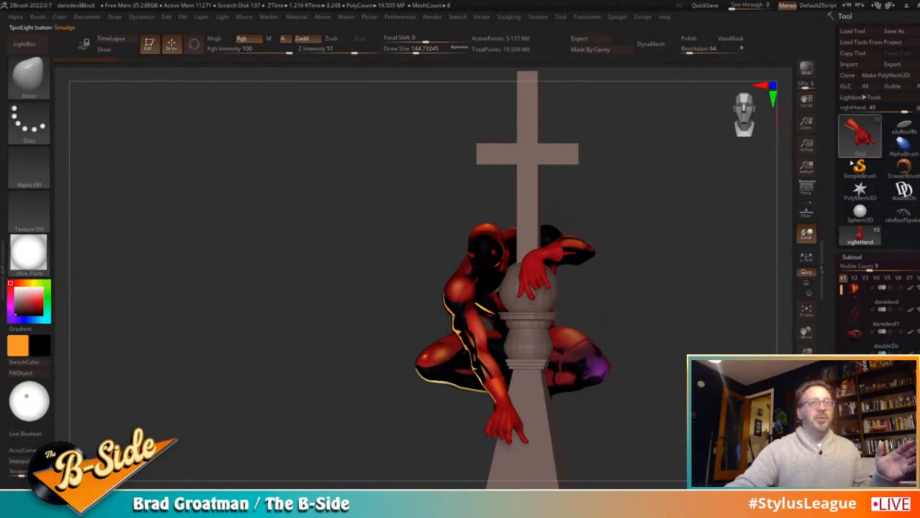
# Open the siloRoofSpokes tool to examine the whole silo, and switch back to the rightHand tool
pyautogui.click(906, 219)
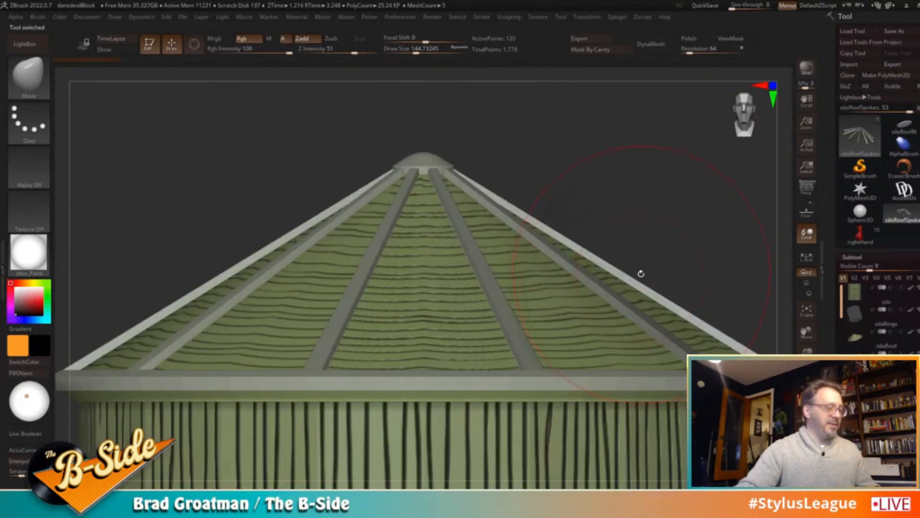
pyautogui.press('f')
pyautogui.moveTo(658, 267)
pyautogui.mouseDown()
pyautogui.moveTo(607, 267)
pyautogui.moveTo(664, 266)
pyautogui.mouseUp()
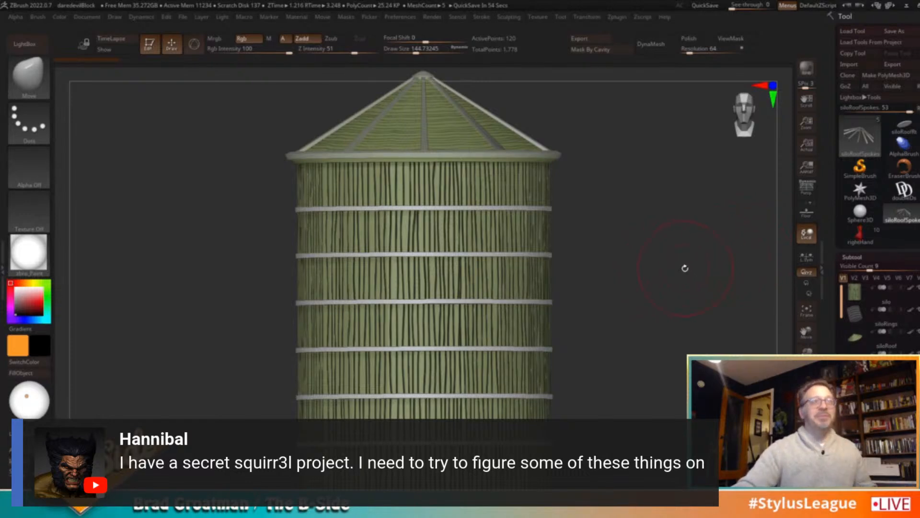
pyautogui.click(860, 234)
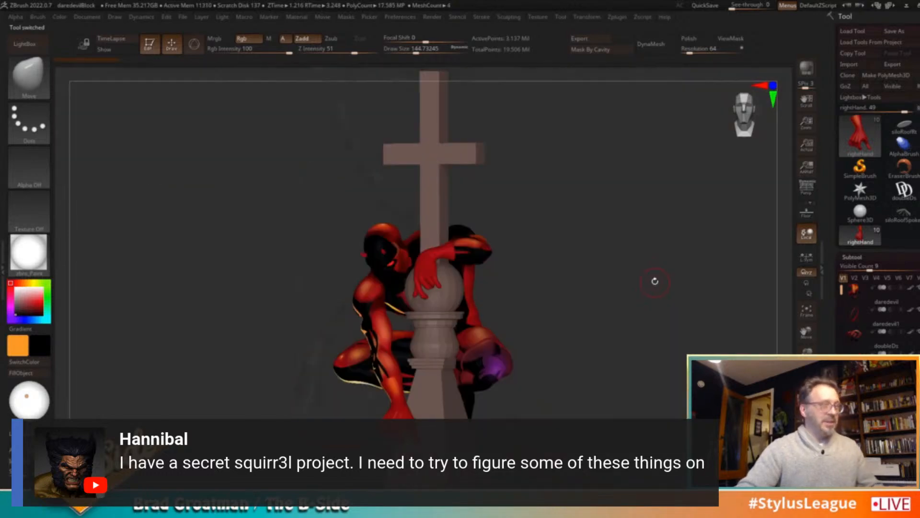
# Turn on perspective for the Daredevil scene and shift the light direction slightly
pyautogui.moveTo(649, 280); pyautogui.dragTo(678, 271)
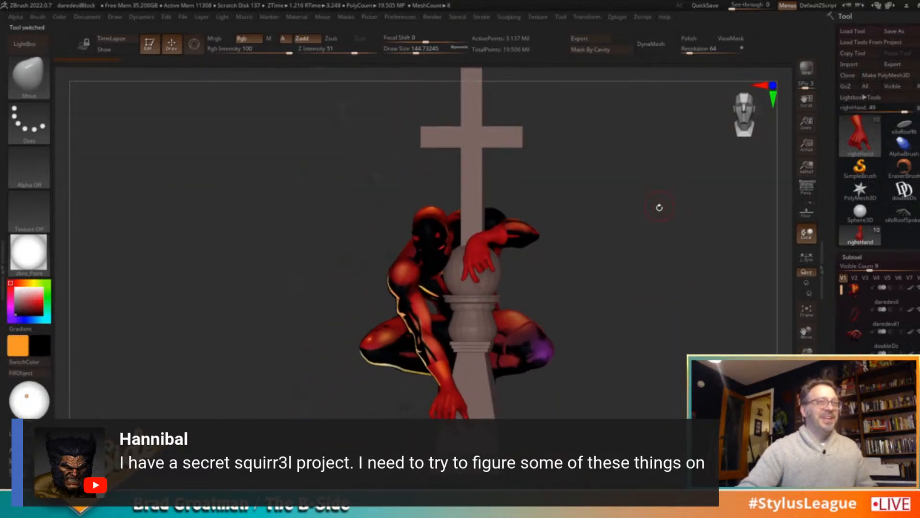
pyautogui.click(807, 188)
pyautogui.moveTo(714, 239); pyautogui.dragTo(228, 324)
pyautogui.moveTo(30, 395); pyautogui.dragTo(30, 402)
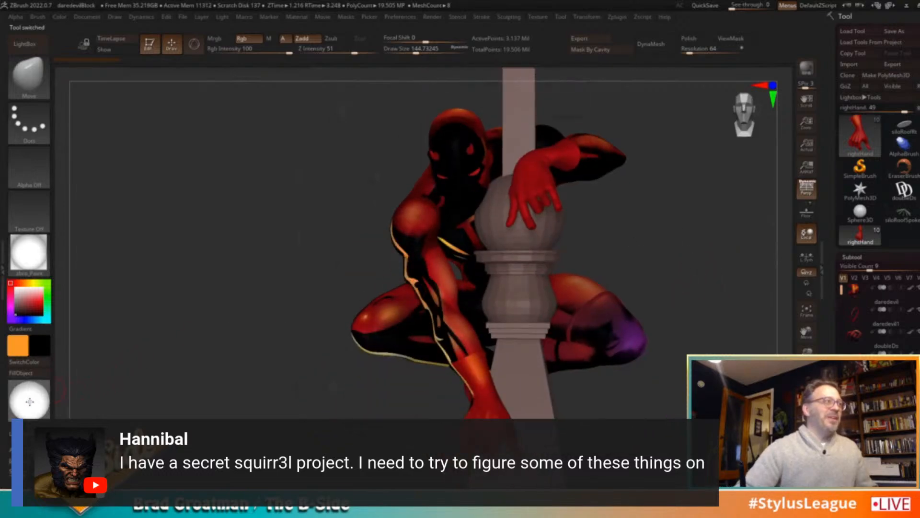
# Frame the figure together with the cross and run a BPR render
pyautogui.keyDown('alt'); pyautogui.moveTo(689, 396); pyautogui.dragTo(699, 322); pyautogui.keyUp('alt')
pyautogui.keyDown('alt'); pyautogui.moveTo(705, 200); pyautogui.dragTo(678, 224); pyautogui.keyUp('alt')
pyautogui.moveTo(730, 211); pyautogui.dragTo(727, 214)
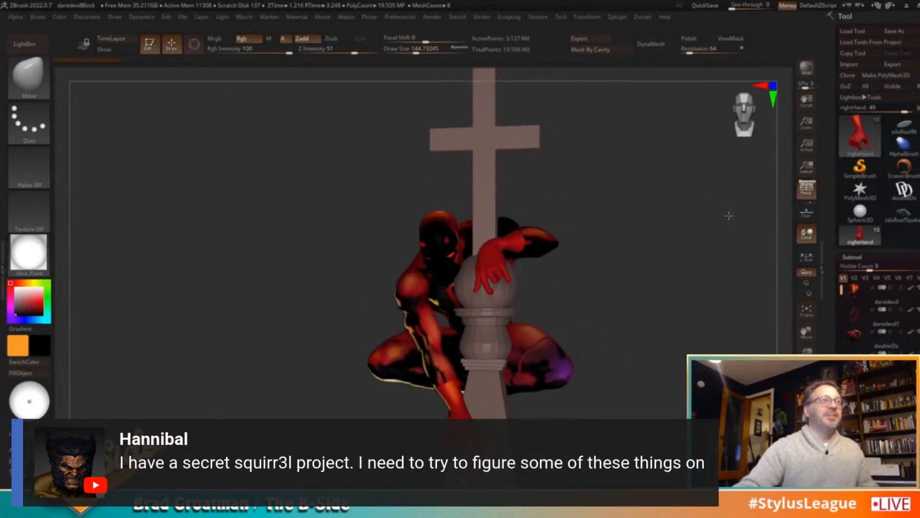
pyautogui.click(807, 69)
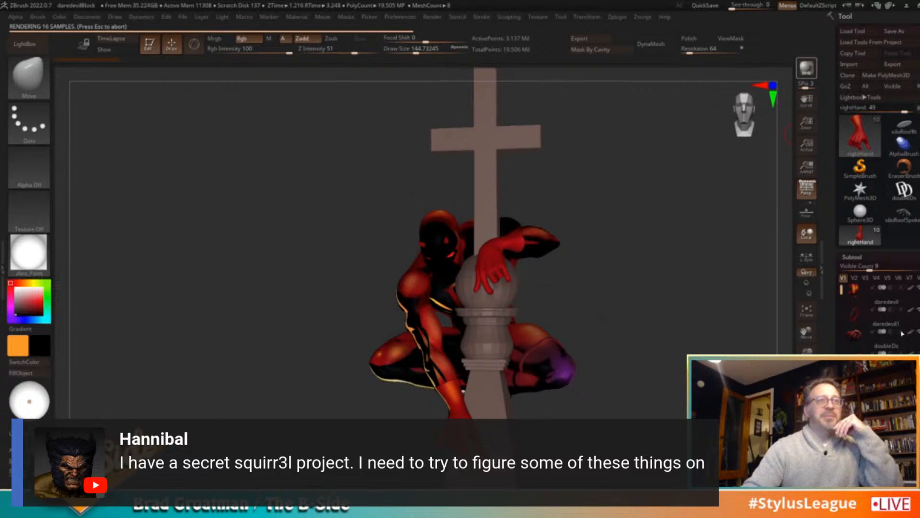
# Show the hidden red baton subtool at the hand resting on the spire's ball
pyautogui.moveTo(914, 321)
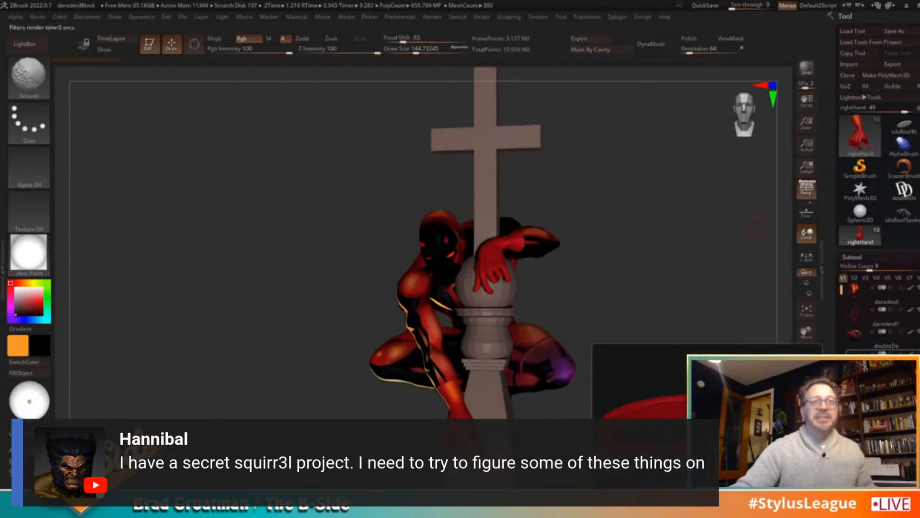
pyautogui.click(916, 355)
pyautogui.keyDown('alt'); pyautogui.moveTo(689, 329); pyautogui.dragTo(702, 322); pyautogui.keyUp('alt')
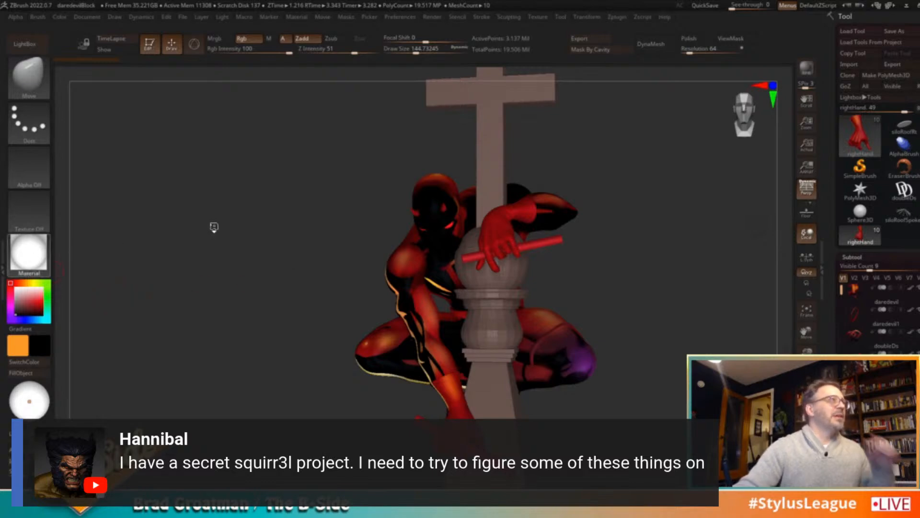
# Change the material to comicMAT and run a BPR render of the figure
pyautogui.press('m')
pyautogui.click(275, 241)
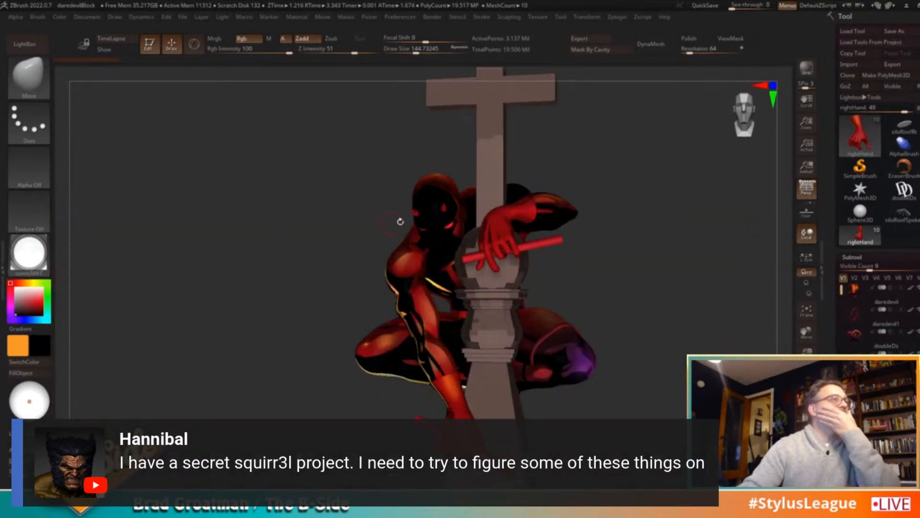
pyautogui.hotkey('shift', 'r')
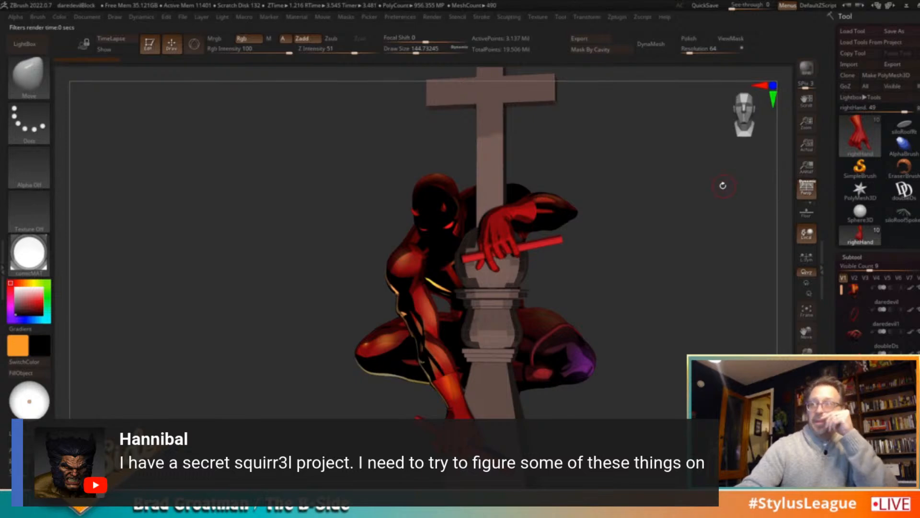
# Set the material back to zbro_Paint and run a BPR render of the figure
pyautogui.click(37, 261)
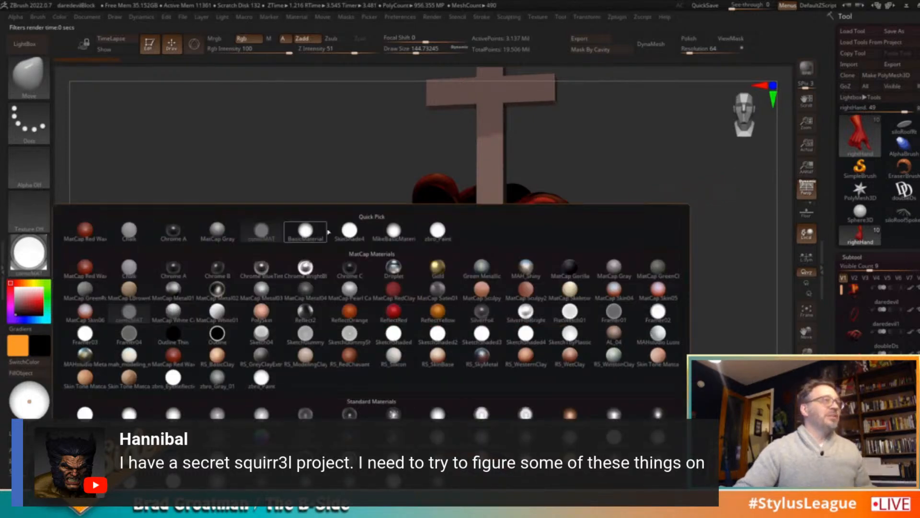
pyautogui.click(439, 236)
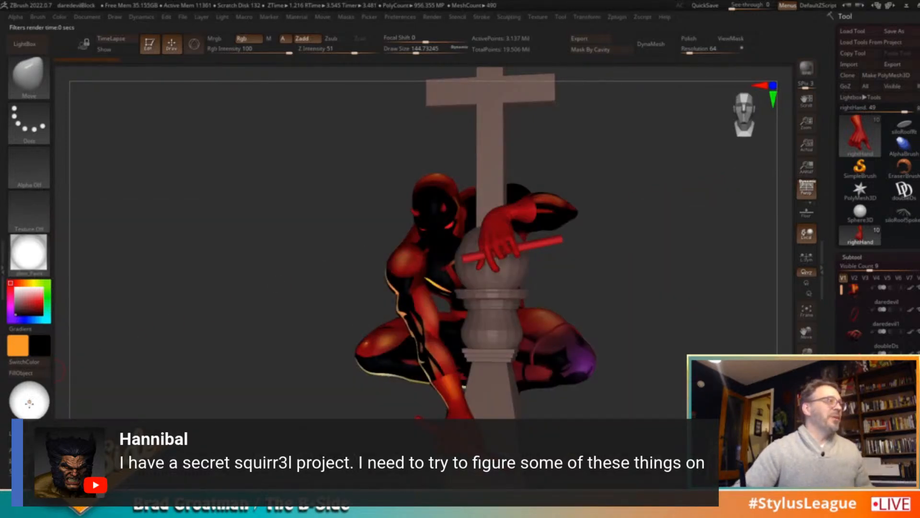
pyautogui.click(806, 67)
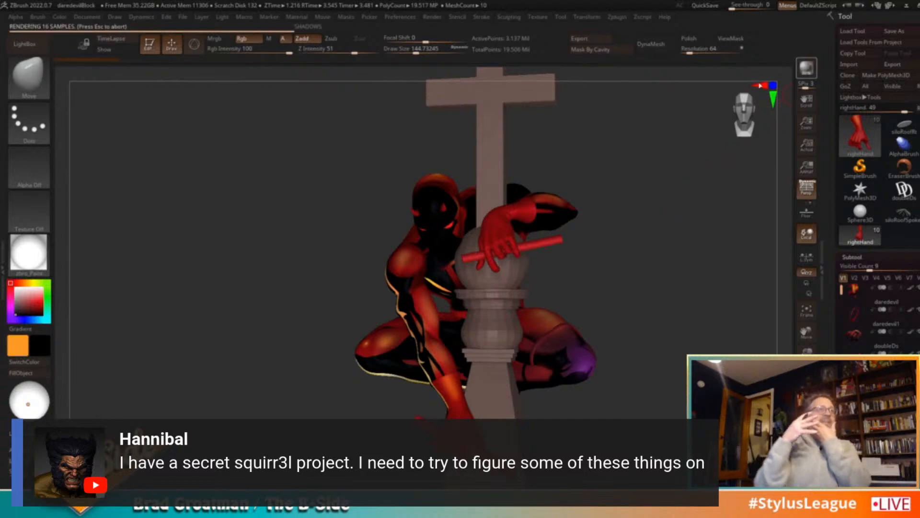